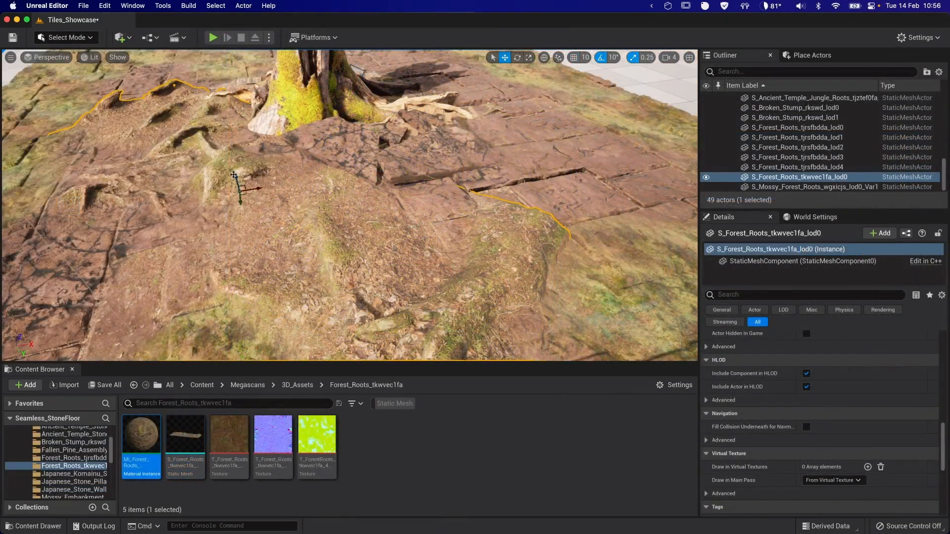
{"action": "mouse_move", "coordinate": [234, 176]}
{"action": "left_mouse_down"}
{"action": "mouse_move", "coordinate": [234, 161]}
{"action": "mouse_move", "coordinate": [236, 184]}
{"action": "left_mouse_up"}
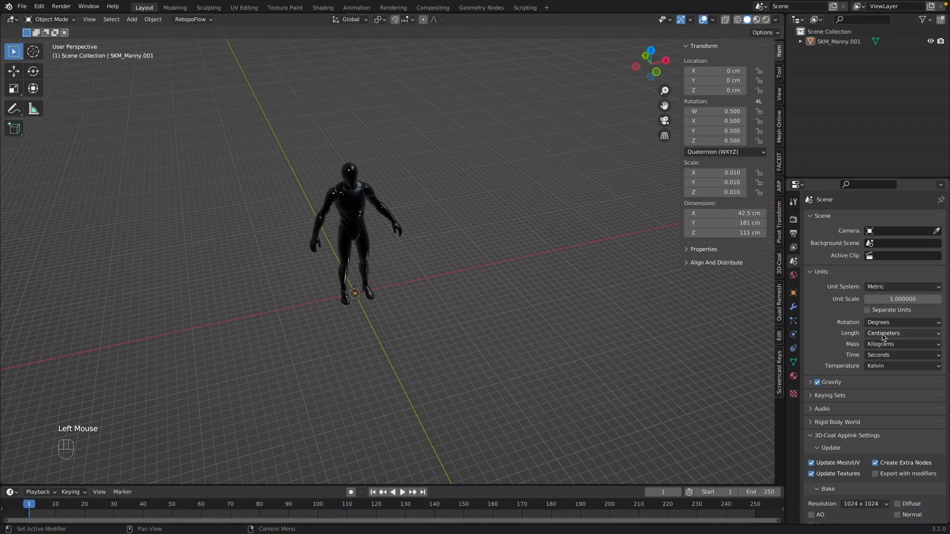
- In Blender, check the scene's length unit and the grid scale in the viewport overlays
{"action": "left_click", "coordinate": [885, 334]}
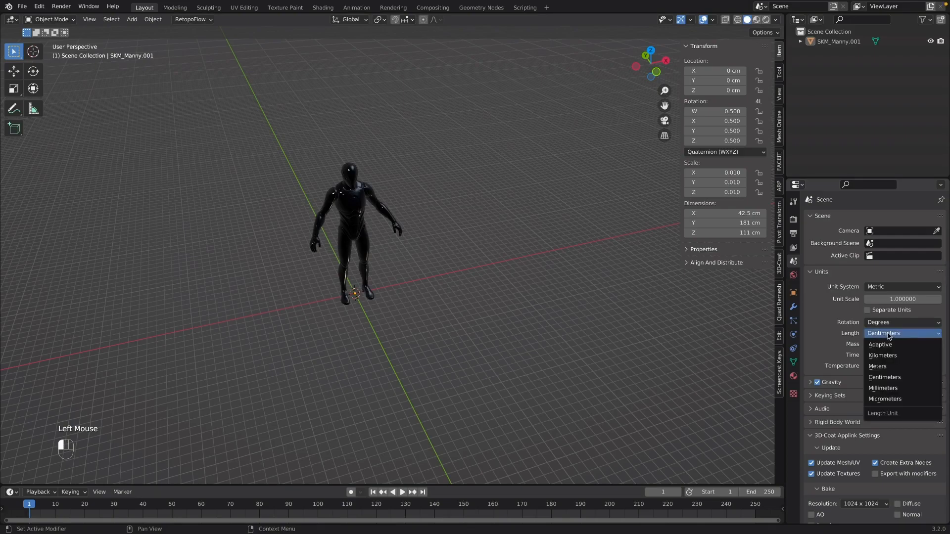
{"action": "left_click", "coordinate": [889, 336]}
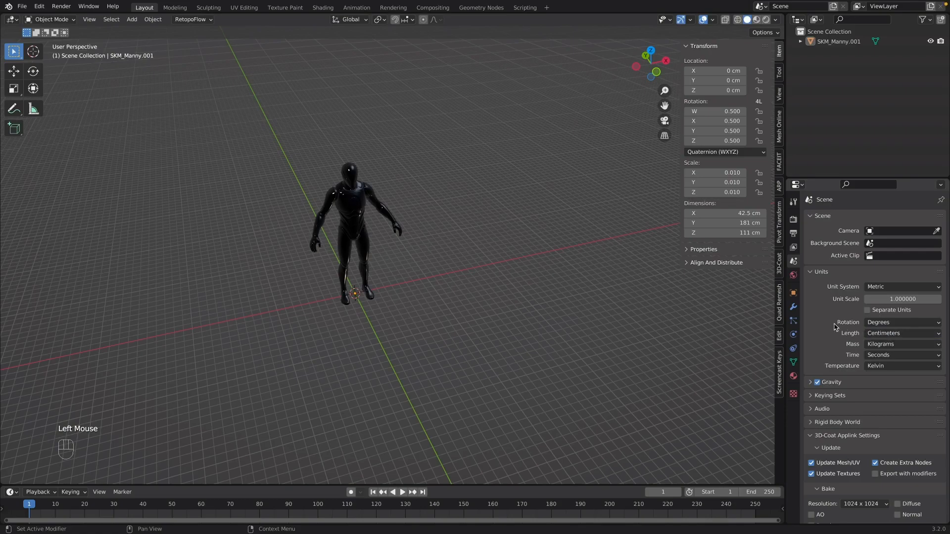
{"action": "left_click", "coordinate": [714, 20]}
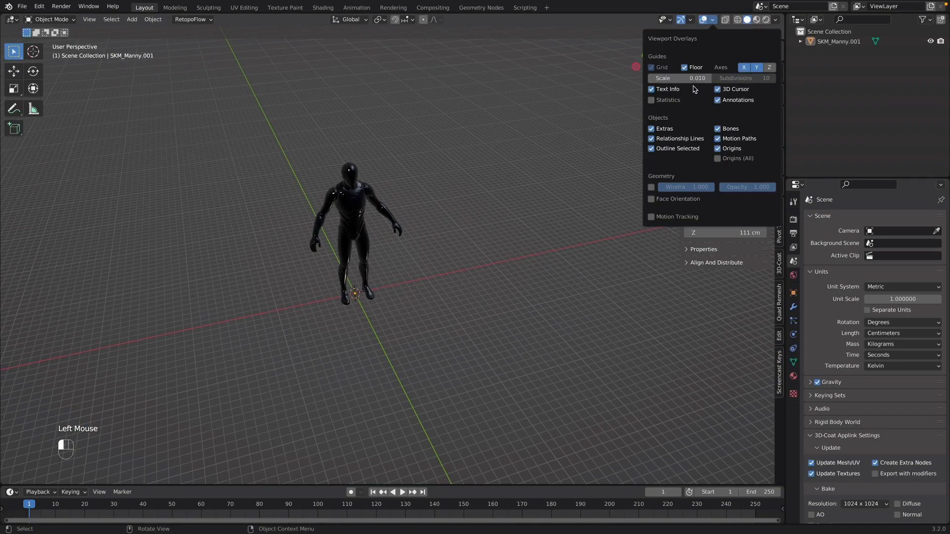
- Turn on snapping for the mannequin and move it to 70 cm on X in the front view
{"action": "left_click", "coordinate": [354, 198]}
{"action": "left_click", "coordinate": [395, 20]}
{"action": "key", "text": "grave"}
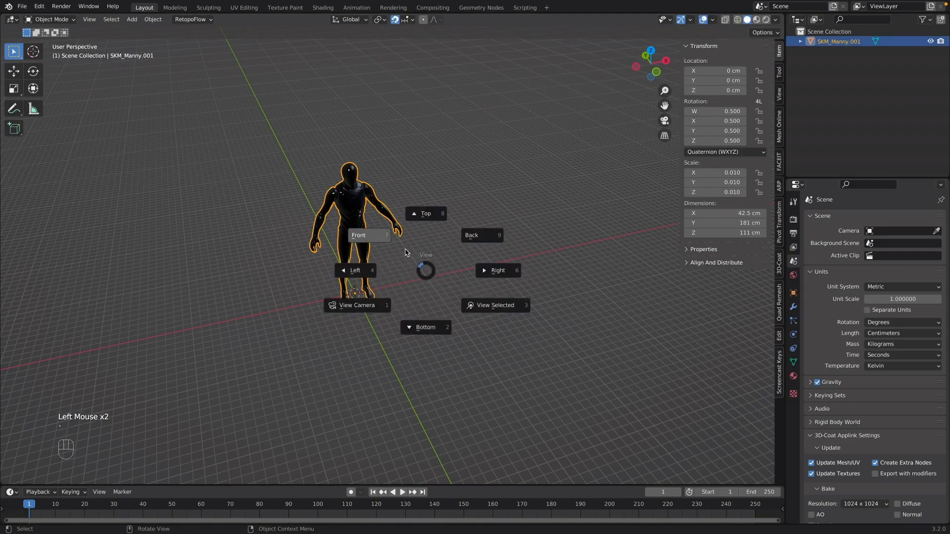
{"action": "left_click", "coordinate": [374, 239]}
{"action": "key", "text": "g"}
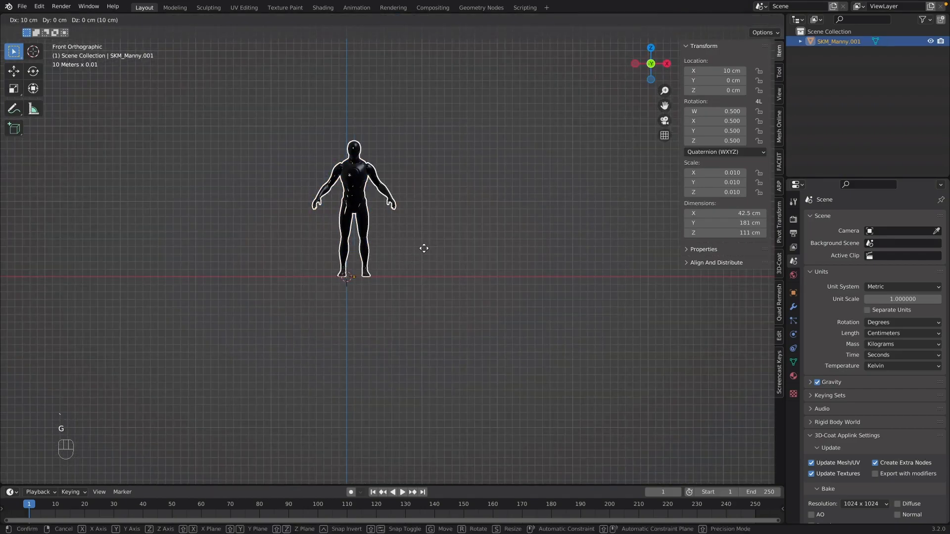
{"action": "left_click", "coordinate": [467, 250]}
- Review the Input, Navigation, Keymap and System settings in the preferences
{"action": "key", "text": "super+comma"}
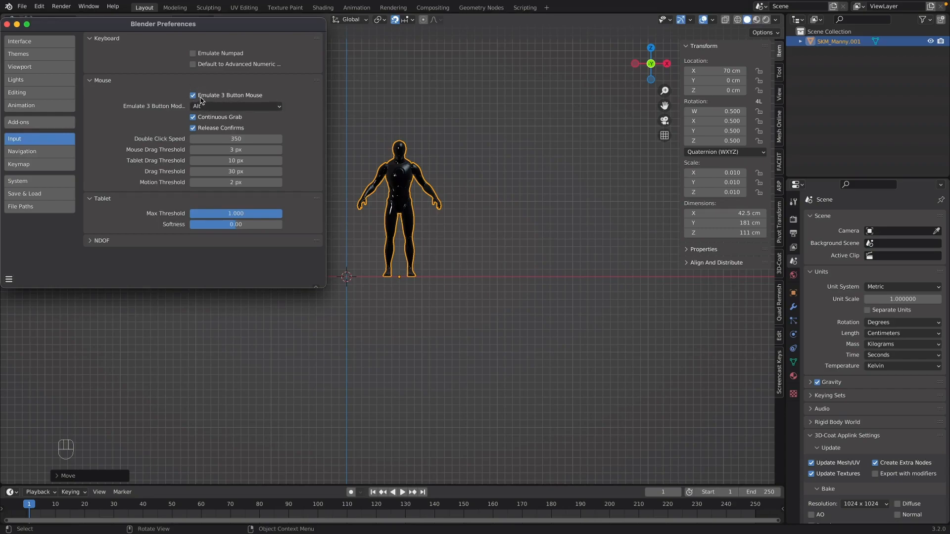
{"action": "left_click", "coordinate": [30, 152]}
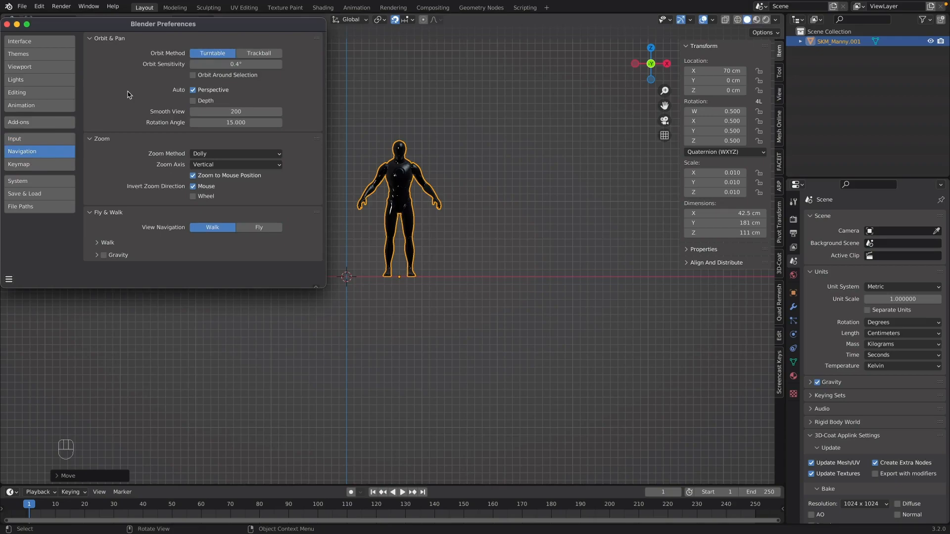
{"action": "left_click", "coordinate": [62, 167]}
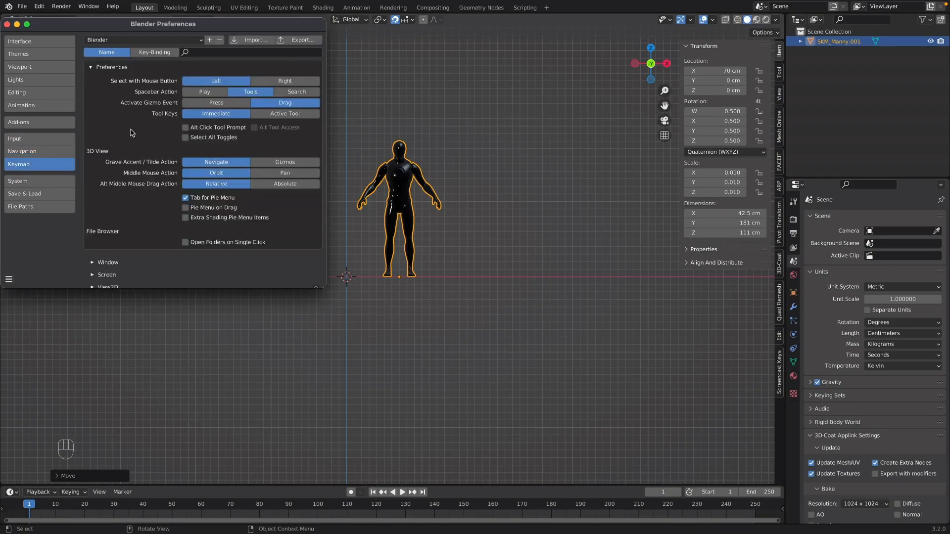
{"action": "scroll", "coordinate": [133, 133], "scroll_direction": "down", "scroll_amount": 2}
{"action": "scroll", "coordinate": [121, 131], "scroll_direction": "up", "scroll_amount": 2}
{"action": "left_click", "coordinate": [68, 182]}
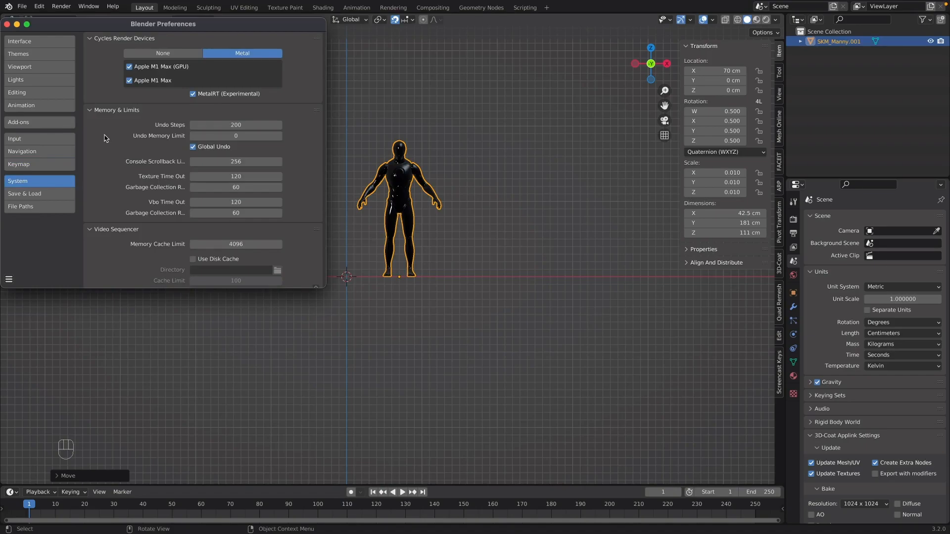
{"action": "scroll", "coordinate": [104, 138], "scroll_direction": "down", "scroll_amount": 2}
{"action": "scroll", "coordinate": [105, 138], "scroll_direction": "up", "scroll_amount": 2}
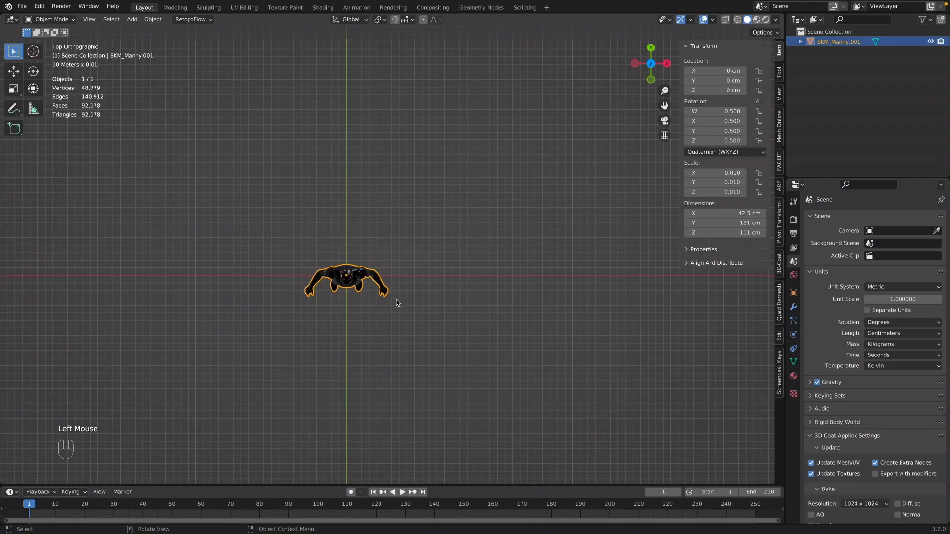
- Move the mannequin aside to about X -199 cm, Y 14 cm, and add a 400 × 400 cm plane at the origin
{"action": "key", "text": "g"}
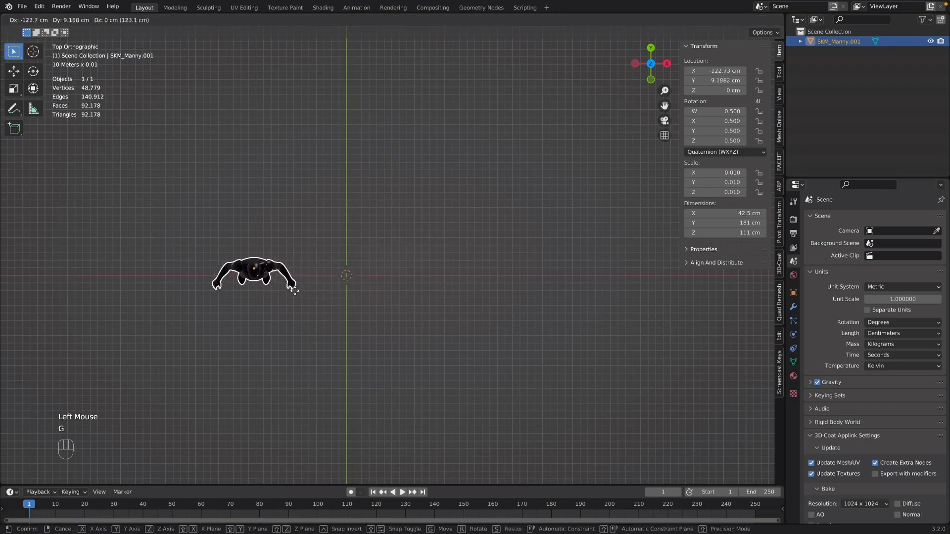
{"action": "left_click", "coordinate": [250, 290]}
{"action": "key", "text": "shift+a"}
{"action": "mouse_move", "coordinate": [431, 306]}
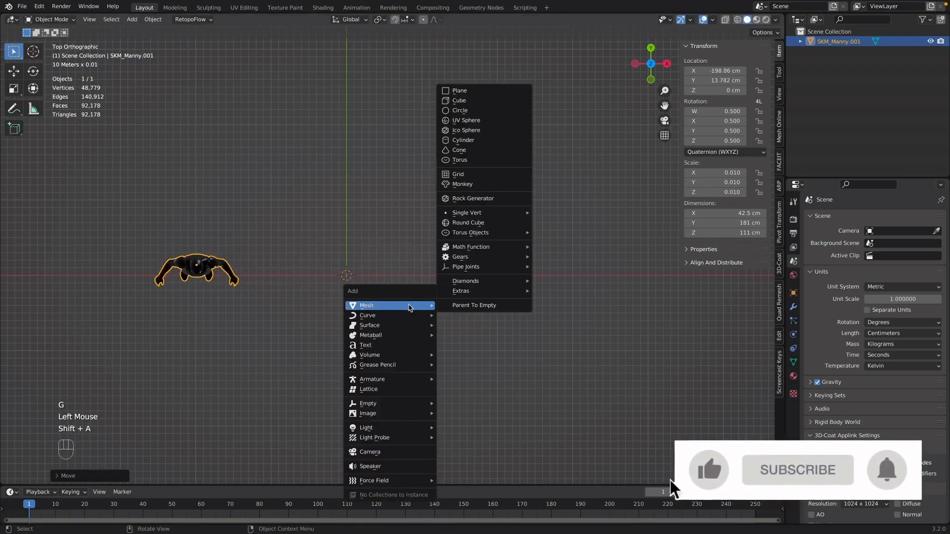
{"action": "left_click", "coordinate": [464, 95]}
{"action": "left_click", "coordinate": [735, 203]}
{"action": "type", "text": "400"}
{"action": "key", "text": "Return"}
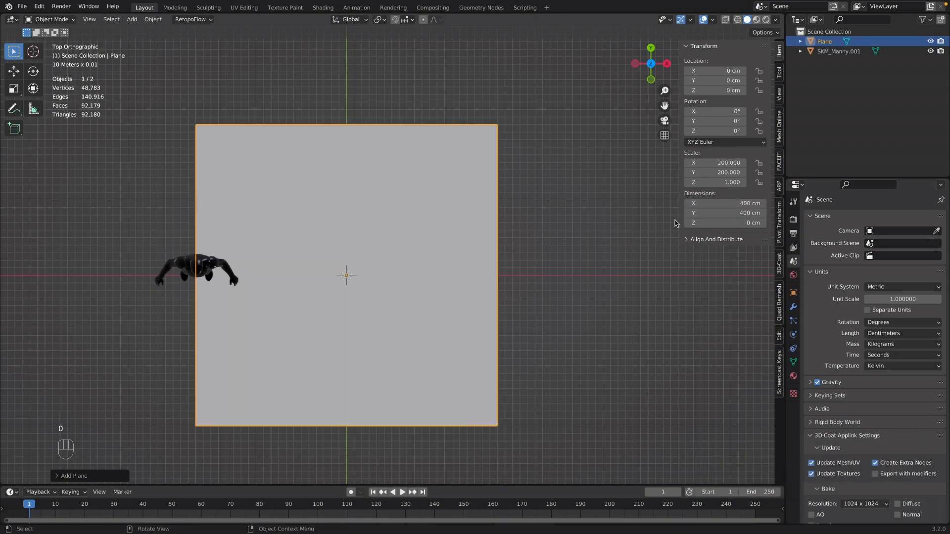
- Move the plane diagonally off the origin and place its pivot on its upper-left corner using the bounding-box pivot
{"action": "key", "text": "g"}
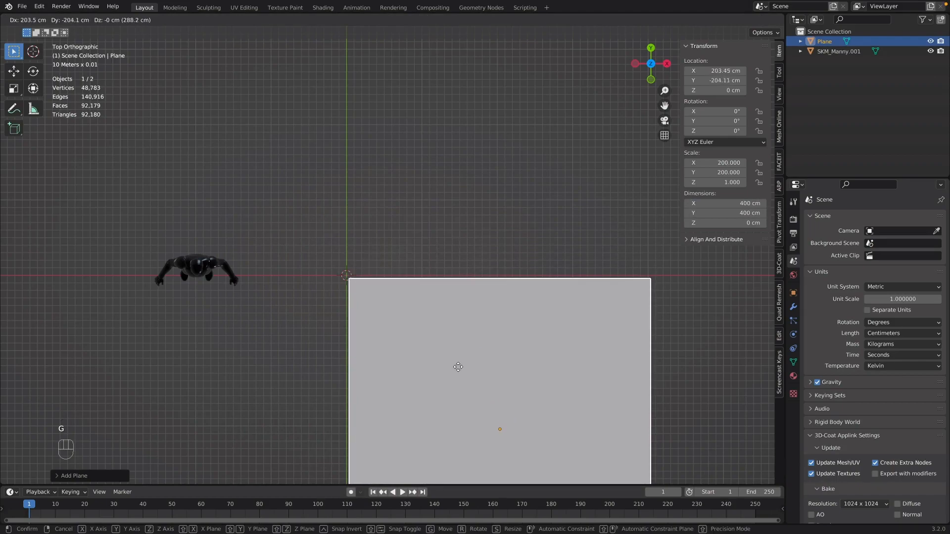
{"action": "left_click", "coordinate": [464, 367]}
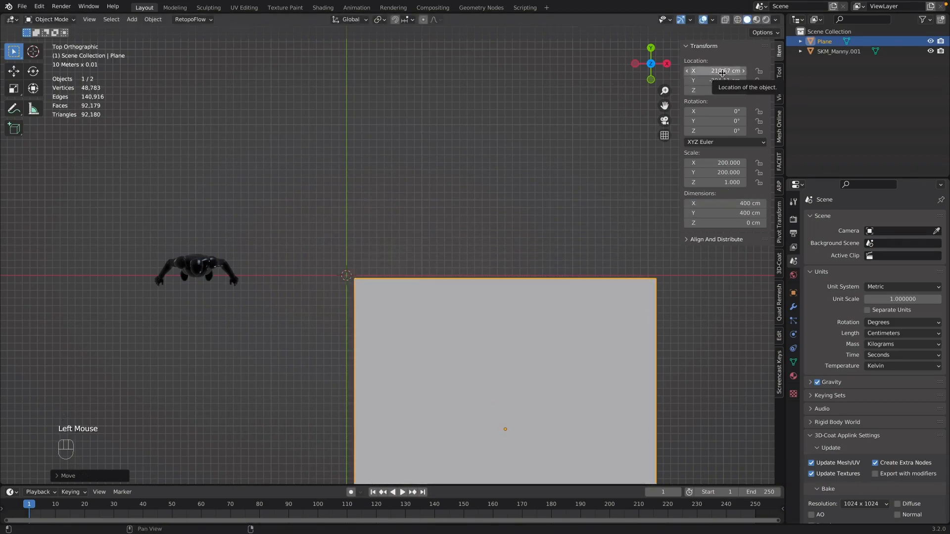
{"action": "left_click", "coordinate": [779, 233]}
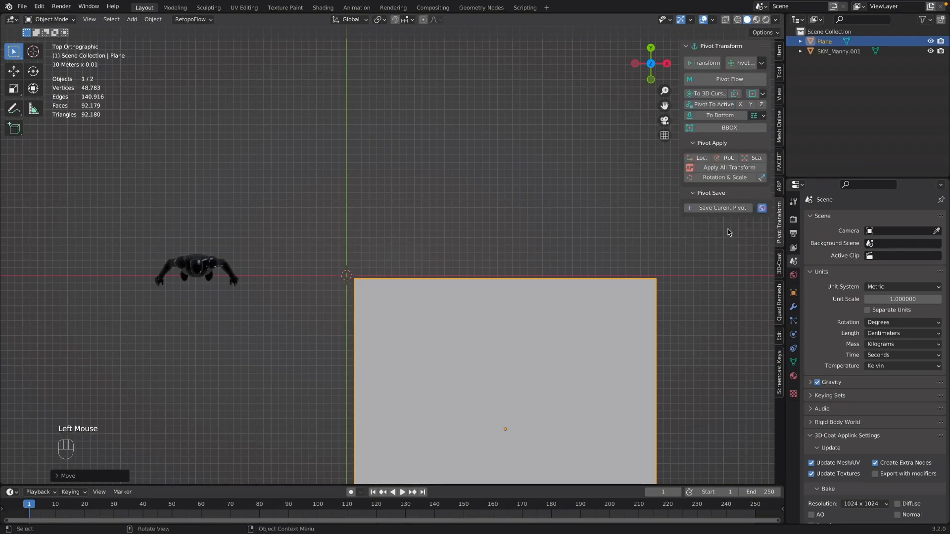
{"action": "left_click", "coordinate": [729, 130]}
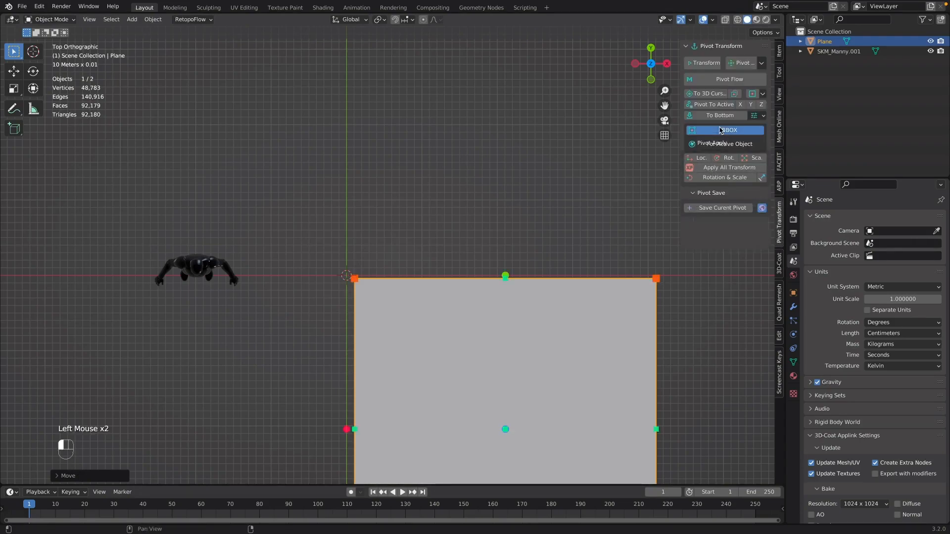
{"action": "left_click", "coordinate": [354, 280]}
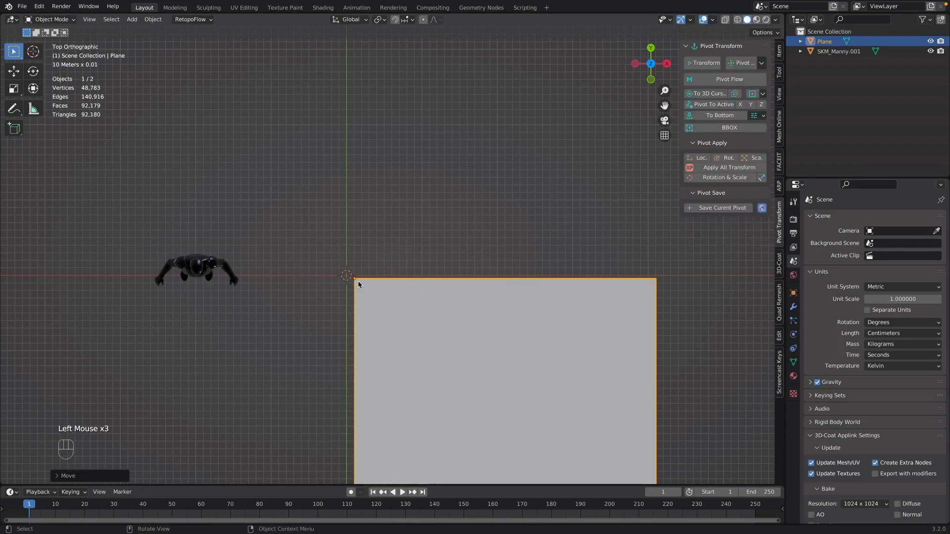
- Set the plane's X and Y location to 0 cm
{"action": "left_click", "coordinate": [779, 49]}
{"action": "left_click_drag", "start_coordinate": [713, 71], "coordinate": [713, 71]}
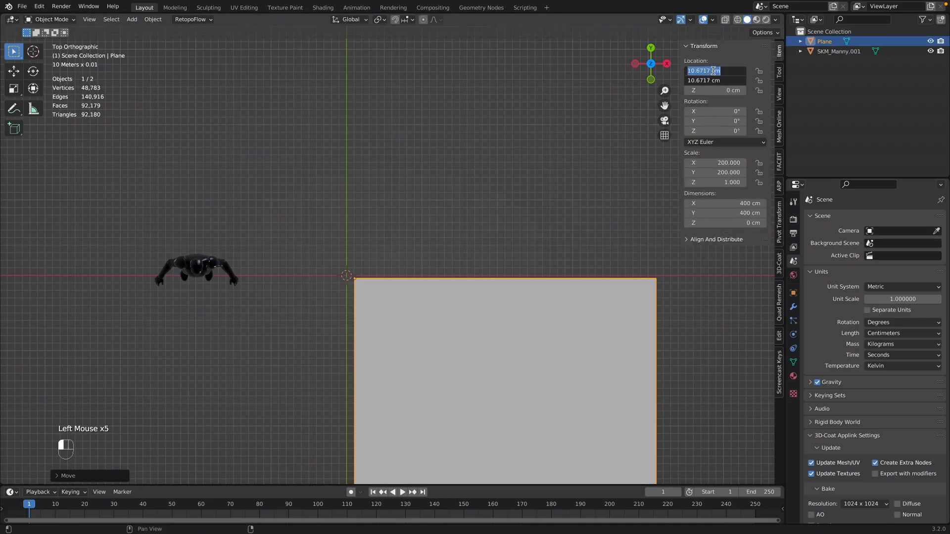
{"action": "type", "text": "0"}
{"action": "key", "text": "Return"}
- Move the mannequin onto the plane, to about X 318 cm, Y -232 cm
{"action": "middle_click_drag", "start_coordinate": [502, 341], "coordinate": [496, 167], "text": "alt"}
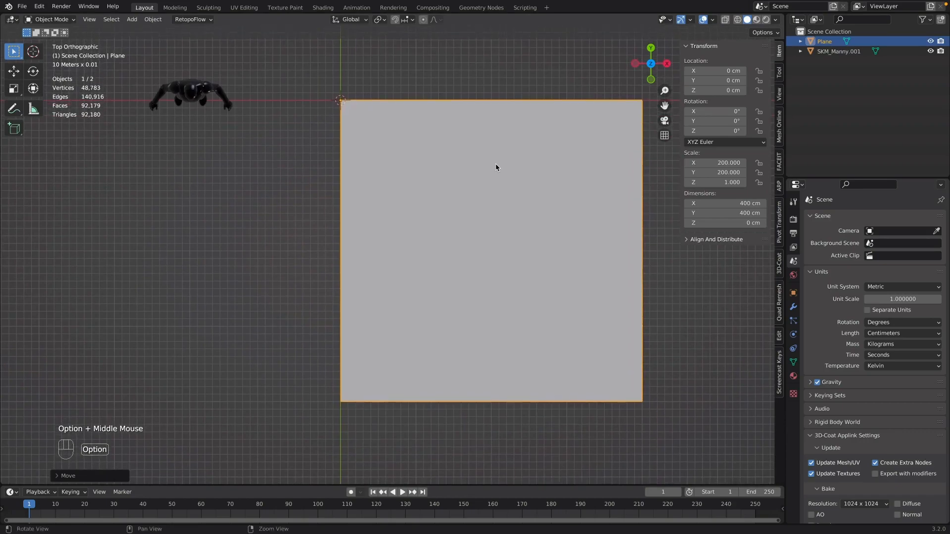
{"action": "left_click", "coordinate": [198, 88]}
{"action": "key", "text": "g"}
{"action": "left_click", "coordinate": [576, 265]}
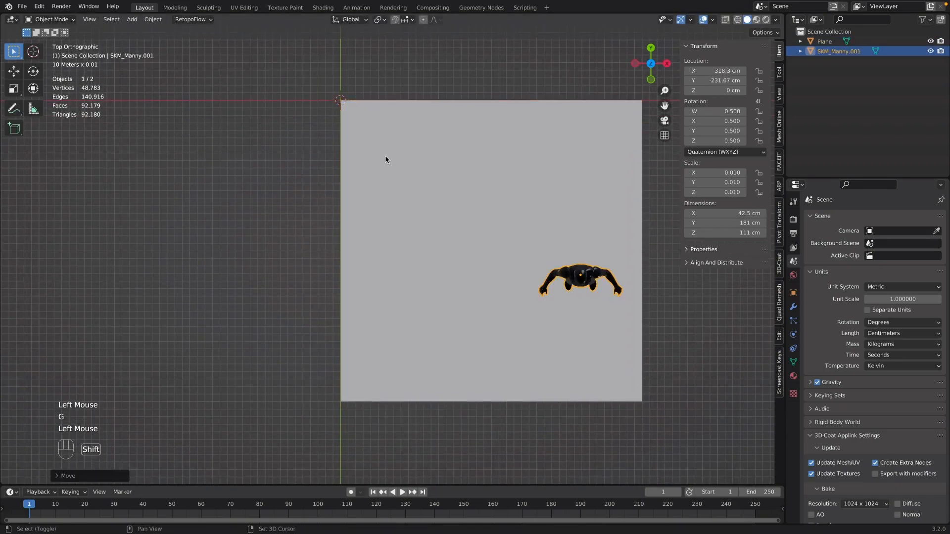
- Add a cube and set its dimensions to 50 cm in X, 50 cm in Y and 20 cm in Z
{"action": "key", "text": "shift+a"}
{"action": "mouse_move", "coordinate": [385, 155]}
{"action": "left_click", "coordinate": [435, 166]}
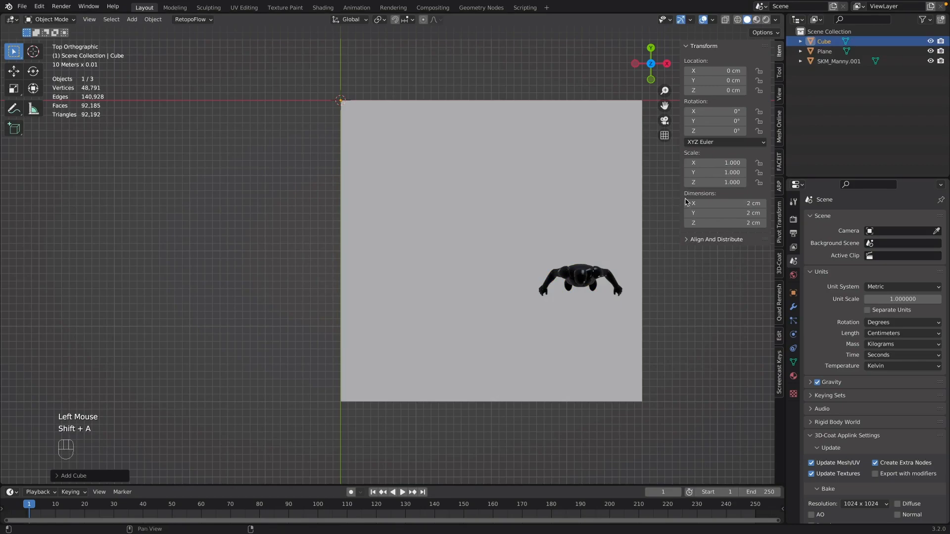
{"action": "left_click", "coordinate": [723, 204]}
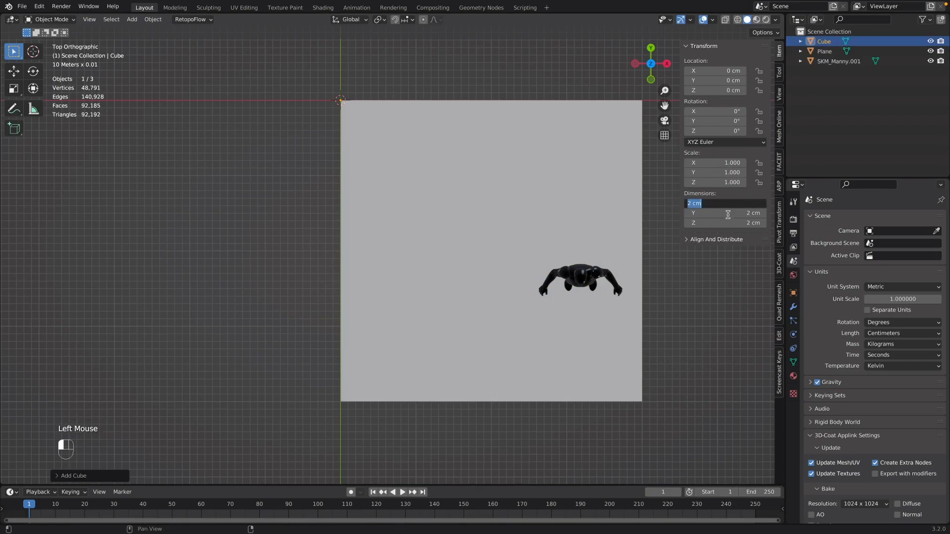
{"action": "type", "text": "50"}
{"action": "left_click", "coordinate": [727, 214]}
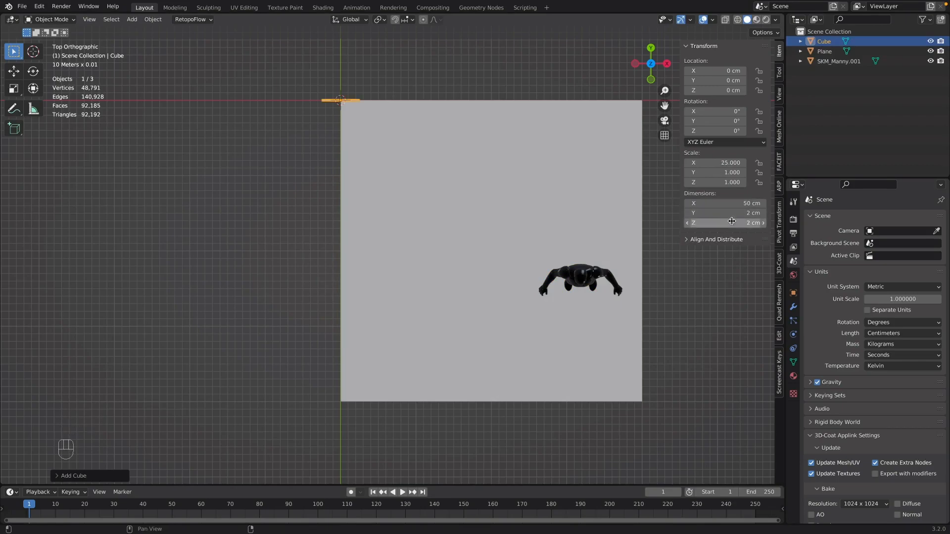
{"action": "left_click", "coordinate": [733, 223]}
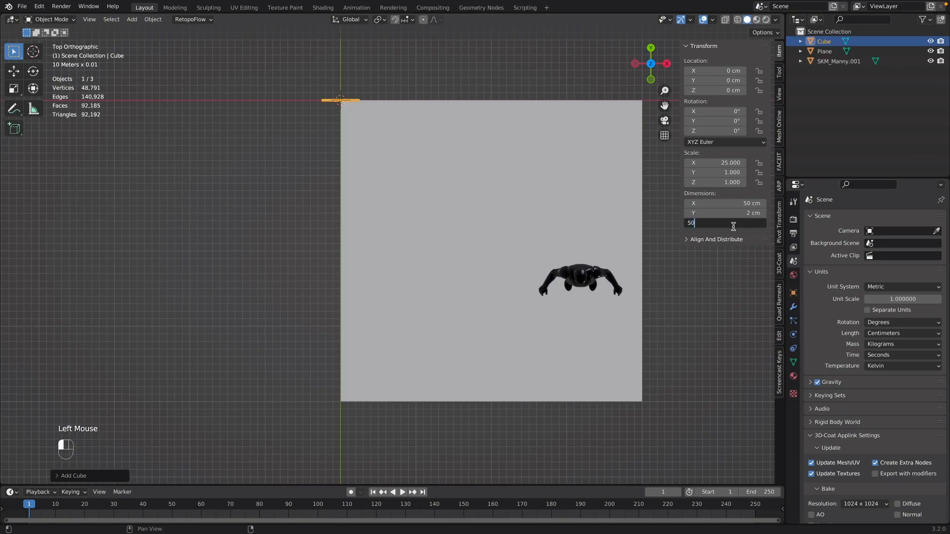
{"action": "key", "text": "Return"}
{"action": "left_click", "coordinate": [727, 216]}
{"action": "type", "text": "50"}
{"action": "key", "text": "Return"}
{"action": "double_click", "coordinate": [729, 224]}
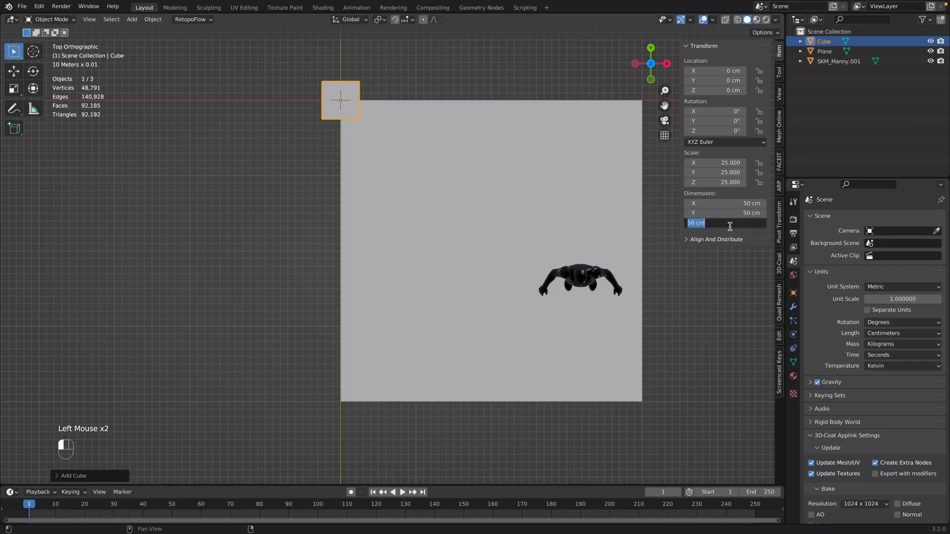
{"action": "key", "text": "Return"}
- In the left view, place the cube's pivot on its lower back-left corner and shift the cube beside the origin
{"action": "key", "text": "ctrl+KP_3"}
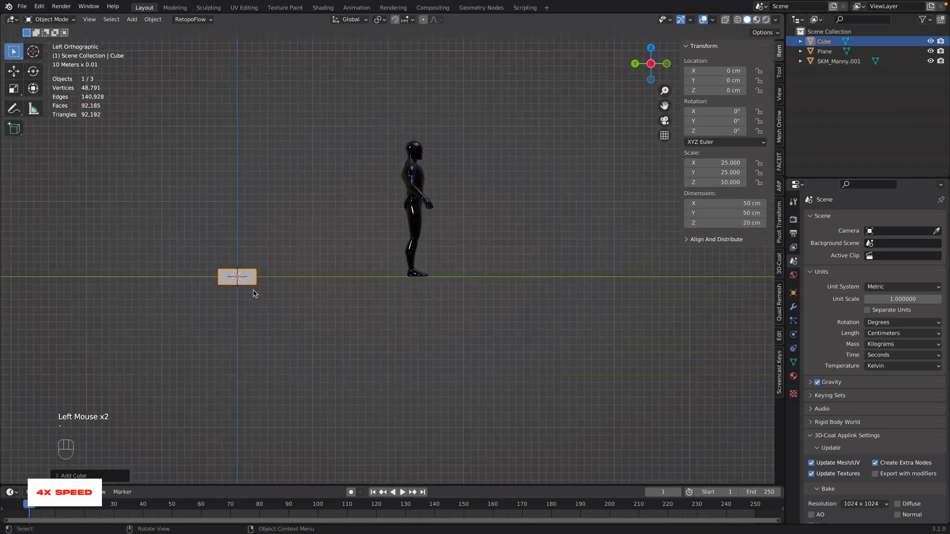
{"action": "scroll", "coordinate": [310, 257], "scroll_direction": "up", "scroll_amount": 6}
{"action": "left_click", "coordinate": [778, 222]}
{"action": "left_click", "coordinate": [238, 229]}
{"action": "left_click", "coordinate": [778, 51]}
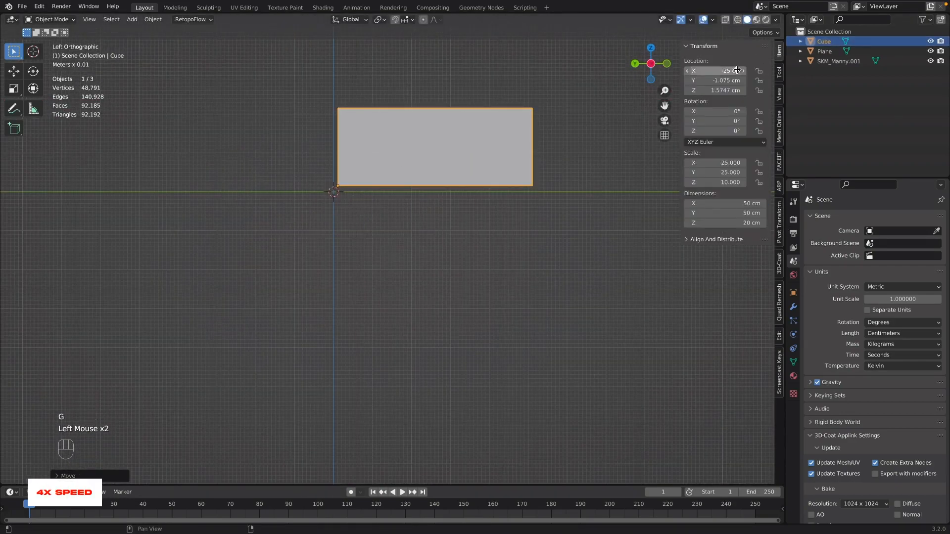
- Set the cube's Y and Z location to 0 cm
{"action": "left_click", "coordinate": [715, 80]}
{"action": "type", "text": "0"}
{"action": "key", "text": "Return"}
{"action": "left_click", "coordinate": [722, 90]}
{"action": "type", "text": "0"}
{"action": "key", "text": "Return"}
- In the top view, stretch the cube along X to about 96 cm
{"action": "key", "text": "grave"}
{"action": "left_click", "coordinate": [337, 112]}
{"action": "scroll", "coordinate": [289, 268], "scroll_direction": "down", "scroll_amount": 3}
{"action": "middle_click_drag", "start_coordinate": [289, 267], "coordinate": [308, 280], "text": "shift"}
{"action": "left_click", "coordinate": [312, 274]}
{"action": "key", "text": "s"}
{"action": "key", "text": "x"}
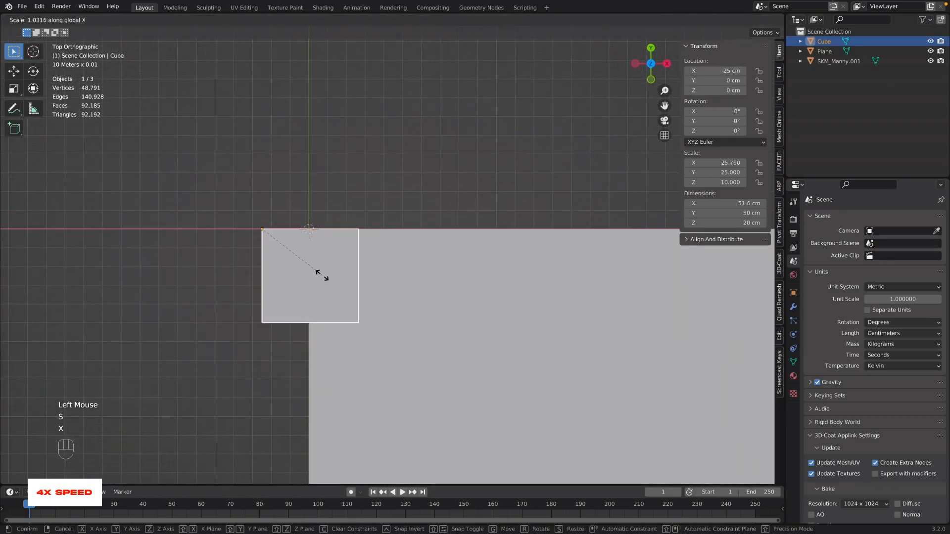
{"action": "left_click", "coordinate": [374, 278]}
- Scale the cube along Y to about 66 cm
{"action": "scroll", "coordinate": [391, 279], "scroll_direction": "down", "scroll_amount": 2}
{"action": "scroll", "coordinate": [378, 263], "scroll_direction": "up", "scroll_amount": 1}
{"action": "key", "text": "s"}
{"action": "key", "text": "y"}
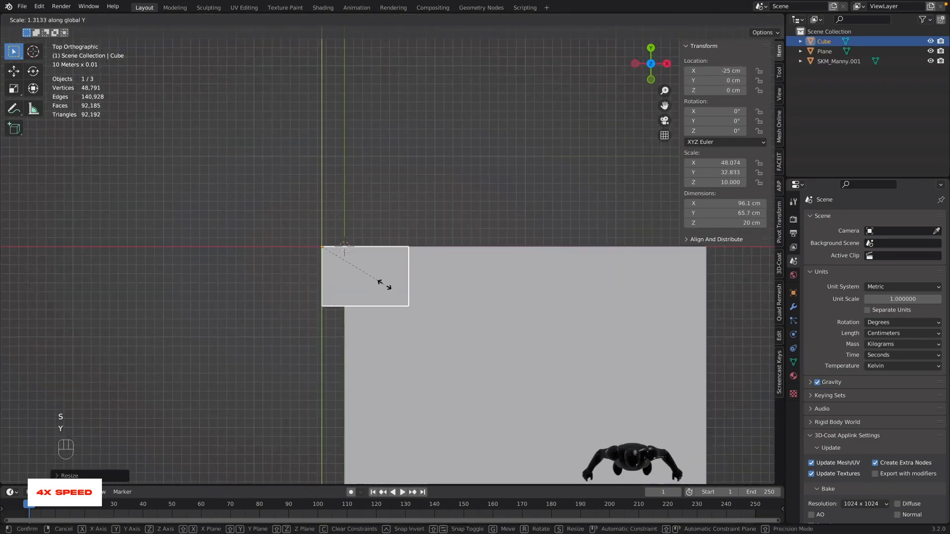
{"action": "left_click", "coordinate": [384, 282]}
- Stretch the cube along X to about 108 cm and move it to about X -28 cm, Y 20 cm
{"action": "key", "text": "s"}
{"action": "key", "text": "x"}
{"action": "left_click", "coordinate": [393, 286]}
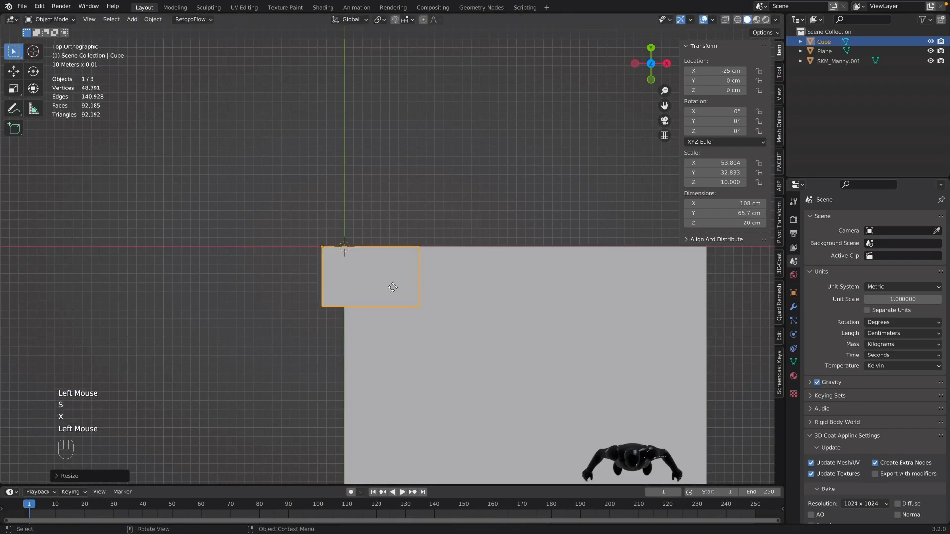
{"action": "key", "text": "g"}
{"action": "left_click", "coordinate": [390, 270]}
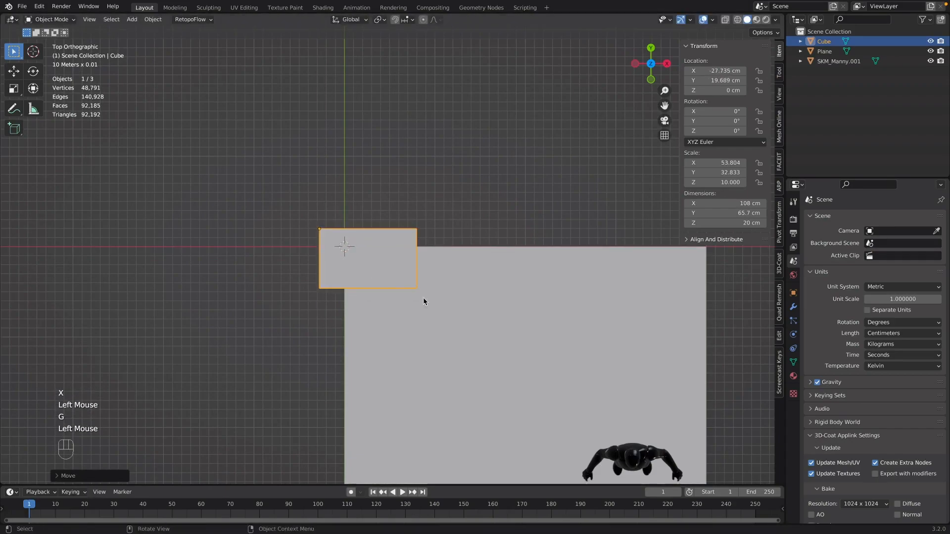
- Move the mannequin over the cube at the plane's corner, to about X 65 cm, Y -14 cm
{"action": "left_click", "coordinate": [629, 460]}
{"action": "key", "text": "g"}
{"action": "left_click", "coordinate": [399, 261]}
{"action": "key", "text": "grave"}
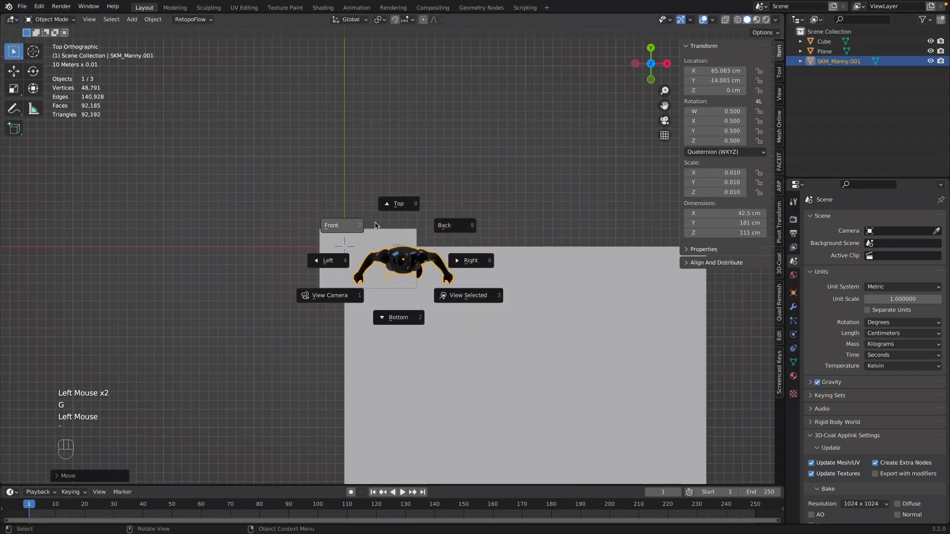
{"action": "left_click", "coordinate": [355, 275]}
{"action": "scroll", "coordinate": [450, 223], "scroll_direction": "up", "scroll_amount": 3}
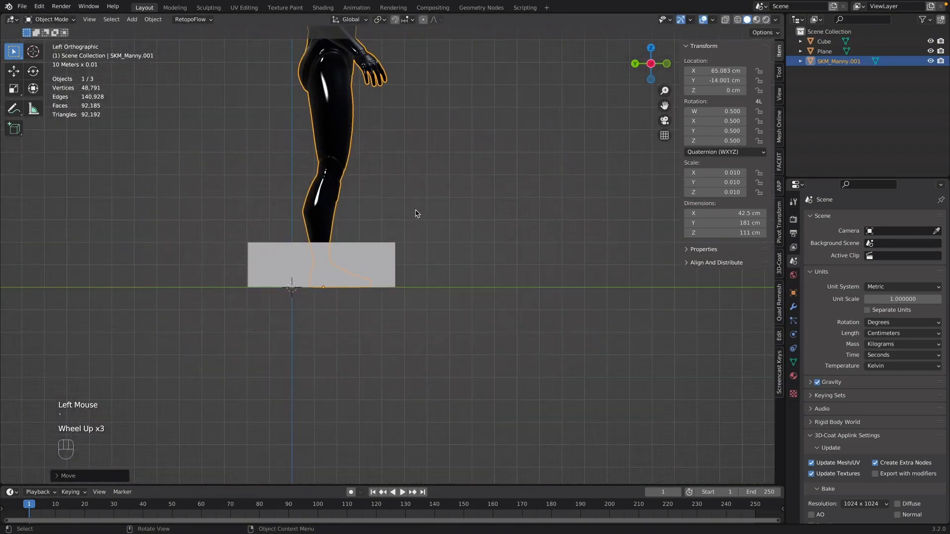
- In the side view, move the mannequin onto the cube's top face, at about Y -25 cm, Z 20 cm
{"action": "key", "text": "g"}
{"action": "left_click", "coordinate": [384, 163]}
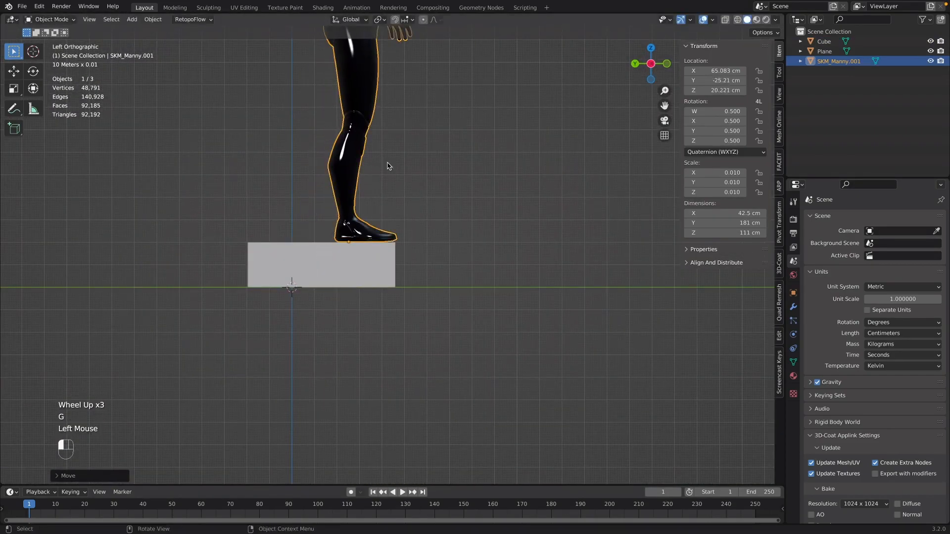
- Scale the cube under the mannequin to about 147 cm along X and 82 cm along Y
{"action": "key", "text": "grave"}
{"action": "left_click", "coordinate": [426, 142]}
{"action": "middle_click_drag", "start_coordinate": [441, 213], "coordinate": [326, 297], "text": "alt"}
{"action": "right_click_drag", "start_coordinate": [326, 299], "coordinate": [445, 292], "text": "alt"}
{"action": "mouse_move", "coordinate": [445, 292]}
{"action": "middle_mouse_down"}
{"action": "mouse_move", "coordinate": [462, 296]}
{"action": "mouse_move", "coordinate": [431, 290]}
{"action": "middle_mouse_up"}
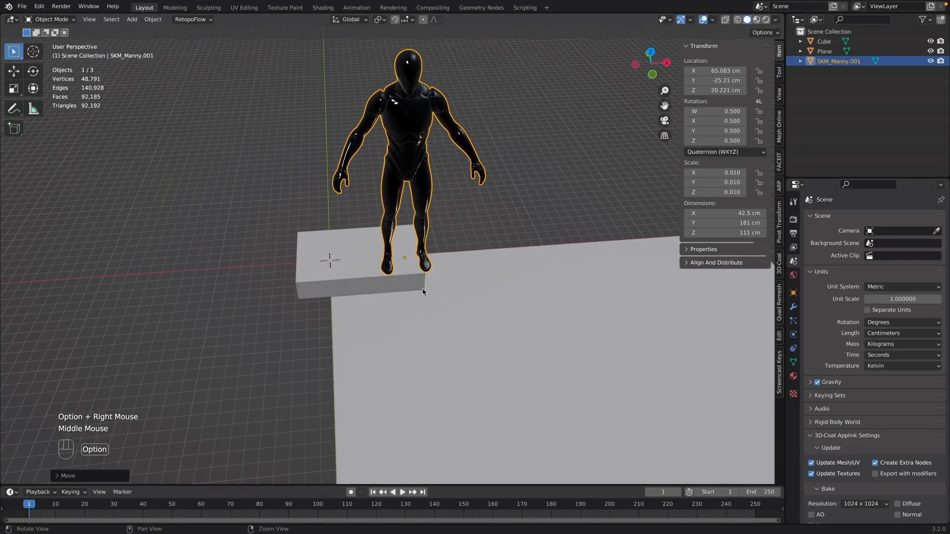
{"action": "left_click", "coordinate": [356, 289]}
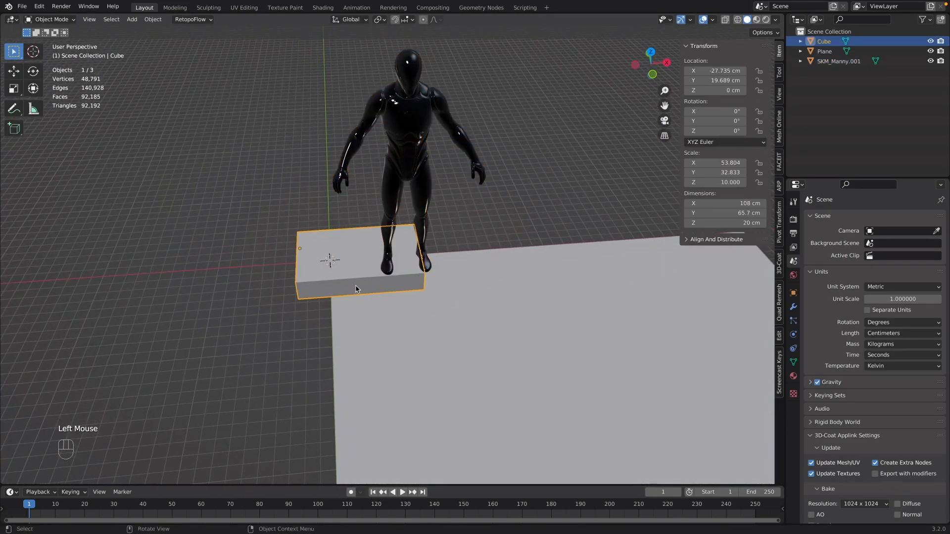
{"action": "key", "text": "s"}
{"action": "key", "text": "x"}
{"action": "left_click", "coordinate": [384, 288]}
{"action": "key", "text": "s"}
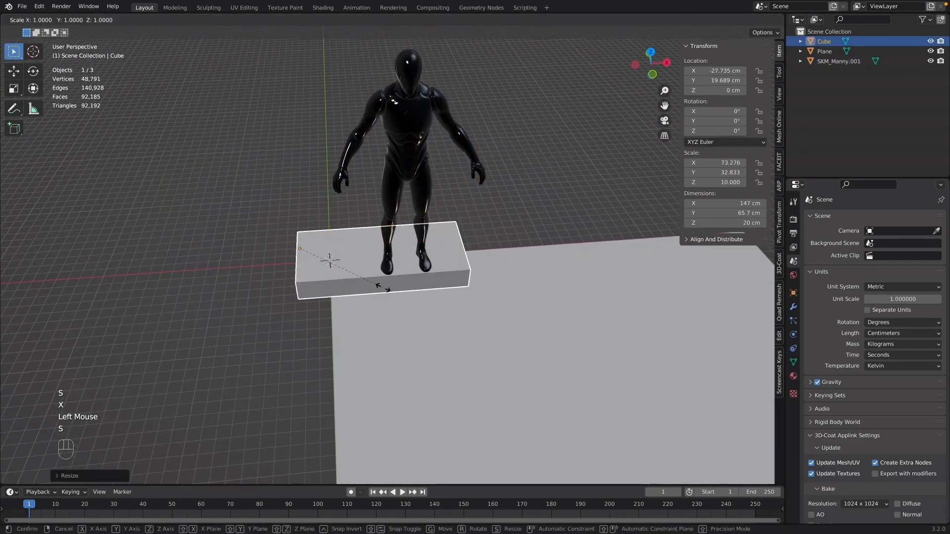
{"action": "key", "text": "y"}
{"action": "left_click", "coordinate": [389, 324]}
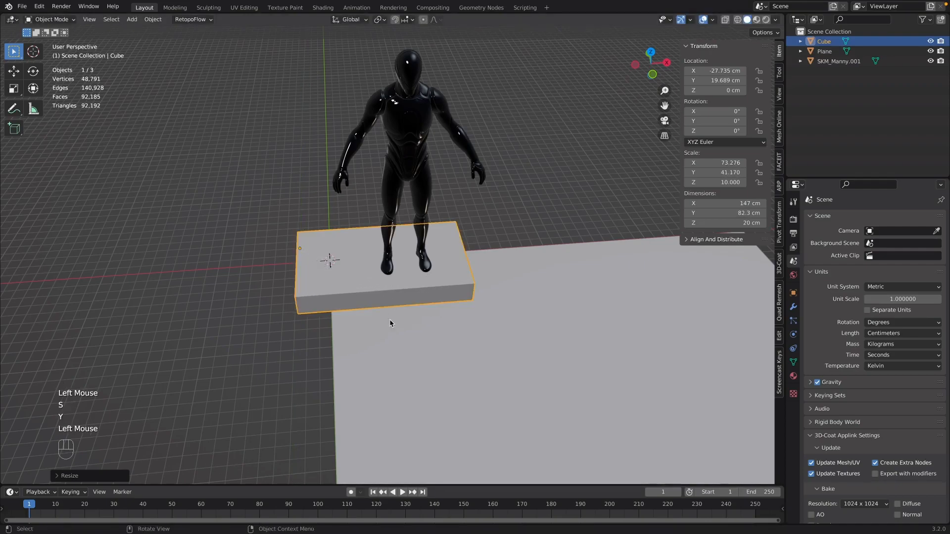
- Stretch the cube along X to about 184 cm
{"action": "key", "text": "s"}
{"action": "key", "text": "x"}
{"action": "left_click", "coordinate": [424, 324]}
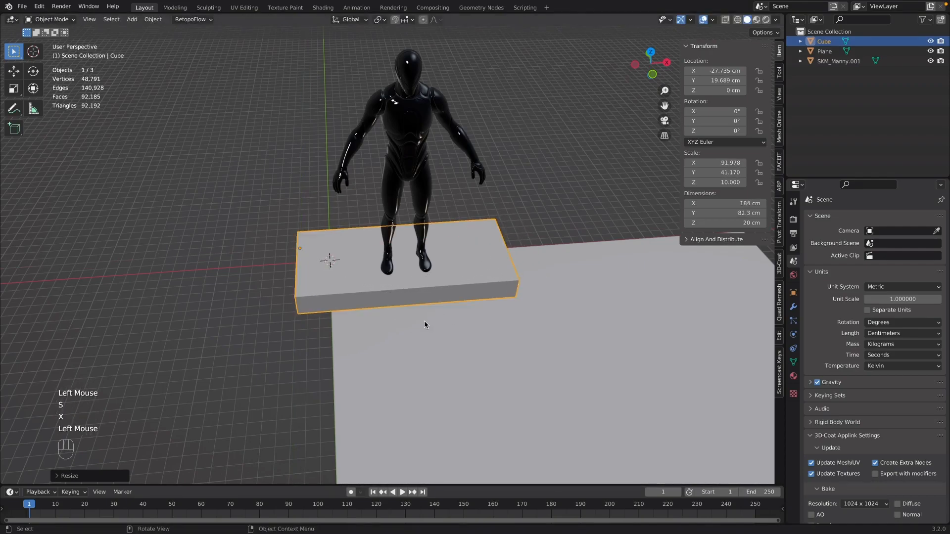
- In the top view, move the cube across the plane's corner to about X -85 cm, Y 33 cm
{"action": "key", "text": "grave"}
{"action": "left_click", "coordinate": [413, 267]}
{"action": "scroll", "coordinate": [420, 267], "scroll_direction": "down", "scroll_amount": 2}
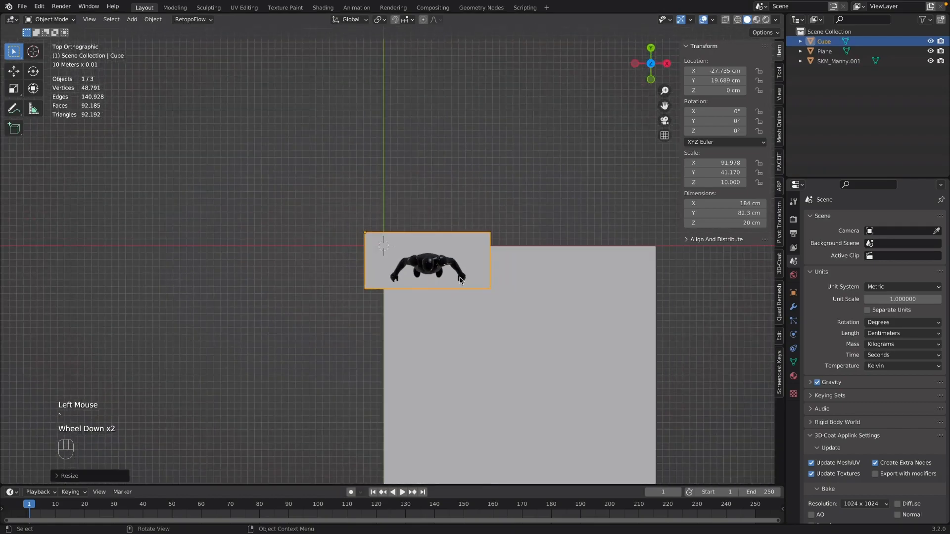
{"action": "middle_click", "coordinate": [447, 228], "text": "alt"}
{"action": "scroll", "coordinate": [441, 228], "scroll_direction": "up", "scroll_amount": 2}
{"action": "middle_click", "coordinate": [441, 227], "text": "alt"}
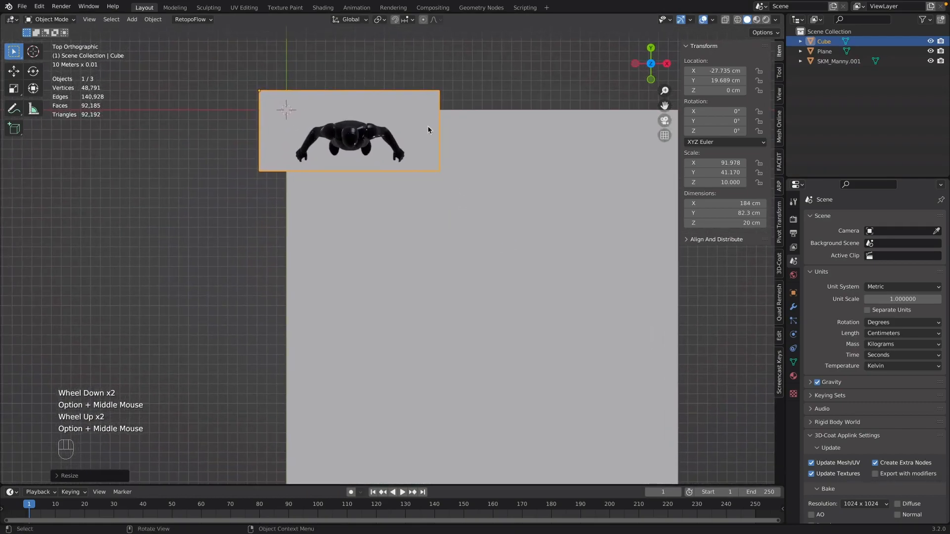
{"action": "left_click", "coordinate": [413, 145]}
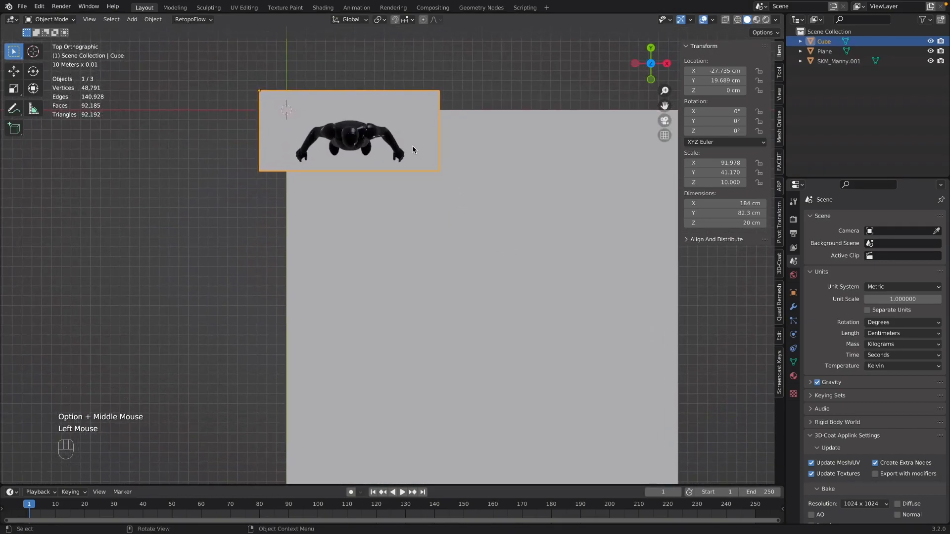
{"action": "key", "text": "g"}
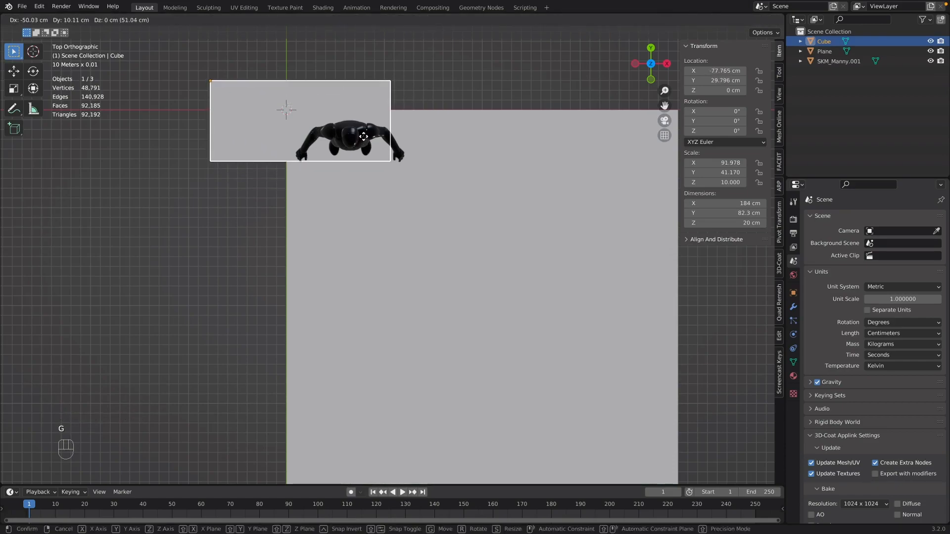
{"action": "left_click", "coordinate": [357, 133]}
- Duplicate the cube directly below the first one and shrink the copy to about 124 cm along X
{"action": "key", "text": "shift+d"}
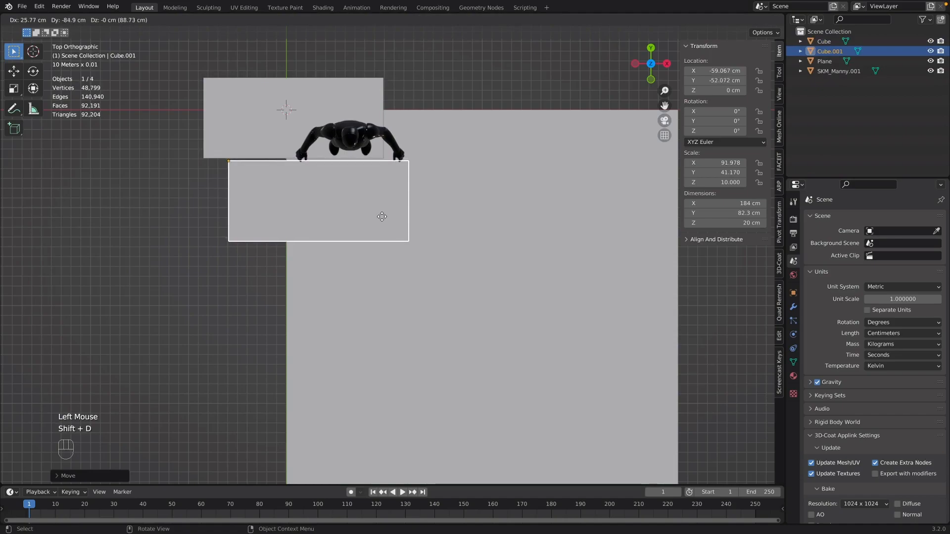
{"action": "left_click", "coordinate": [382, 215]}
{"action": "key", "text": "s"}
{"action": "key", "text": "x"}
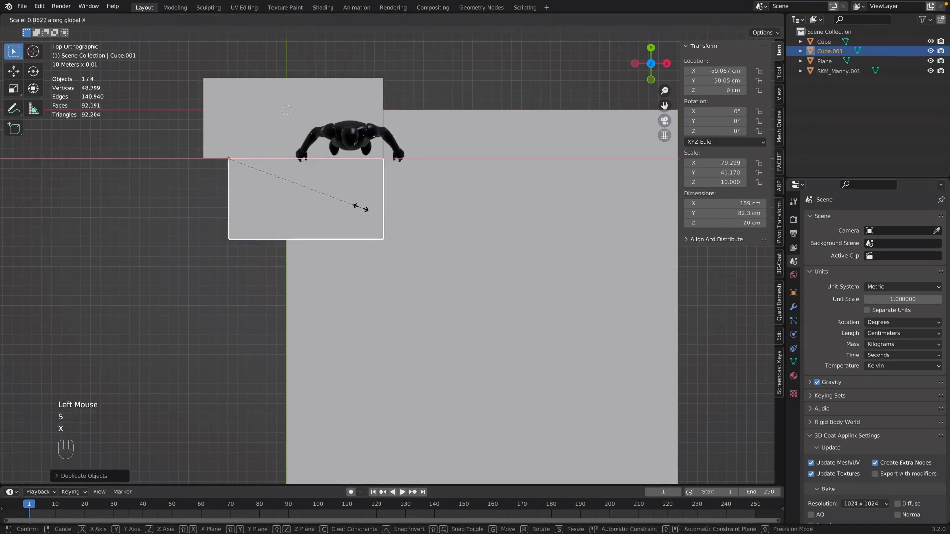
{"action": "left_click", "coordinate": [327, 206]}
- Move the 124 cm block snugly under the first block, to about X -27 cm, Y -51 cm
{"action": "key", "text": "g"}
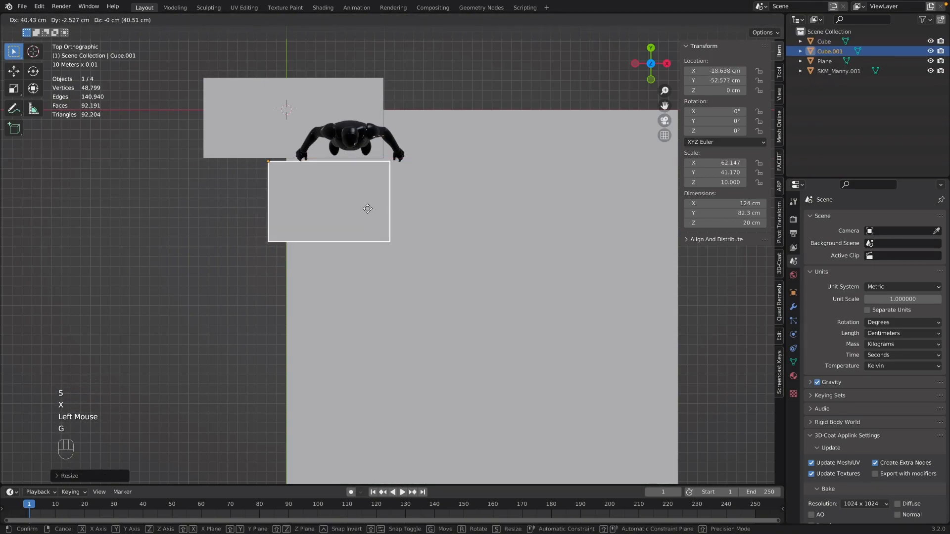
{"action": "left_click", "coordinate": [359, 207]}
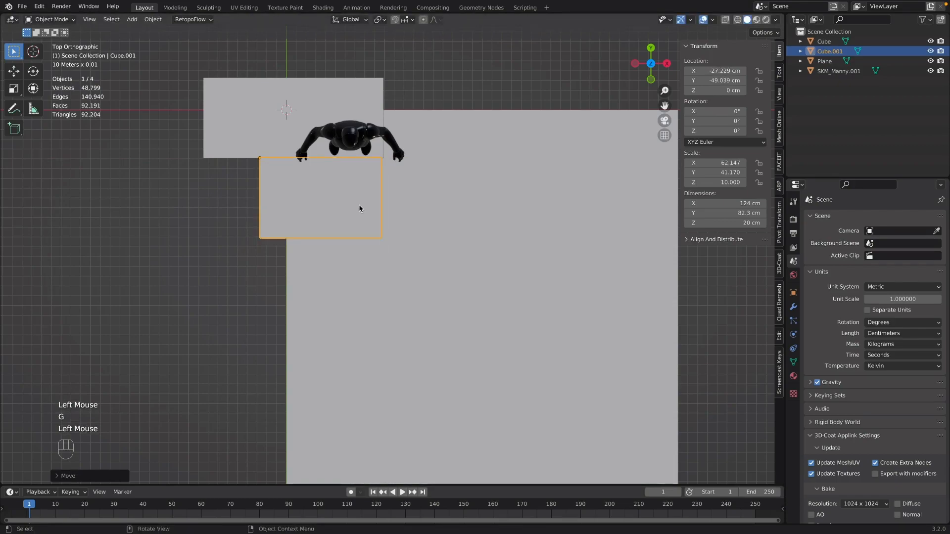
{"action": "key", "text": "g"}
{"action": "left_click", "coordinate": [359, 208]}
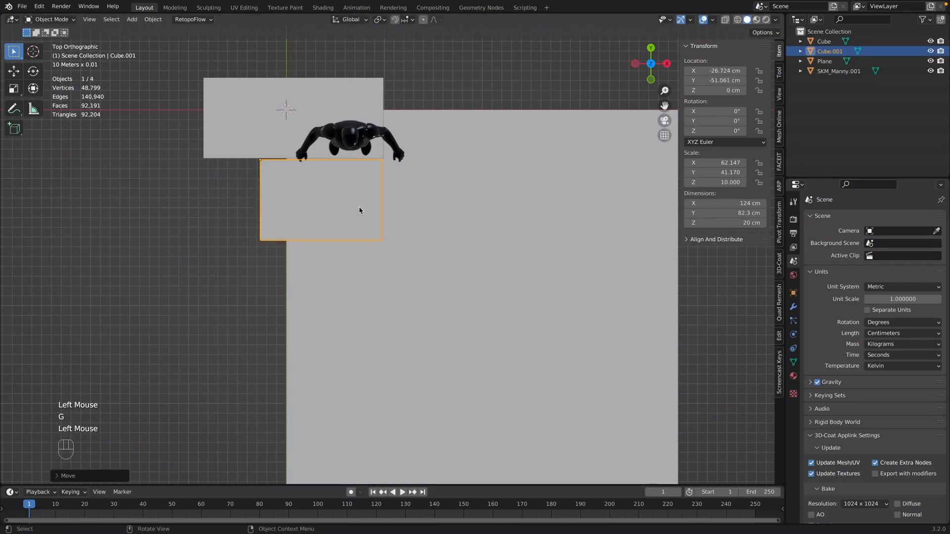
- Duplicate the 124 cm block to about X -19 cm, Y -135 cm and stretch the copy to about 171 cm along X
{"action": "key", "text": "shift+d"}
{"action": "left_click", "coordinate": [371, 290]}
{"action": "key", "text": "s"}
{"action": "key", "text": "x"}
{"action": "left_click", "coordinate": [412, 292]}
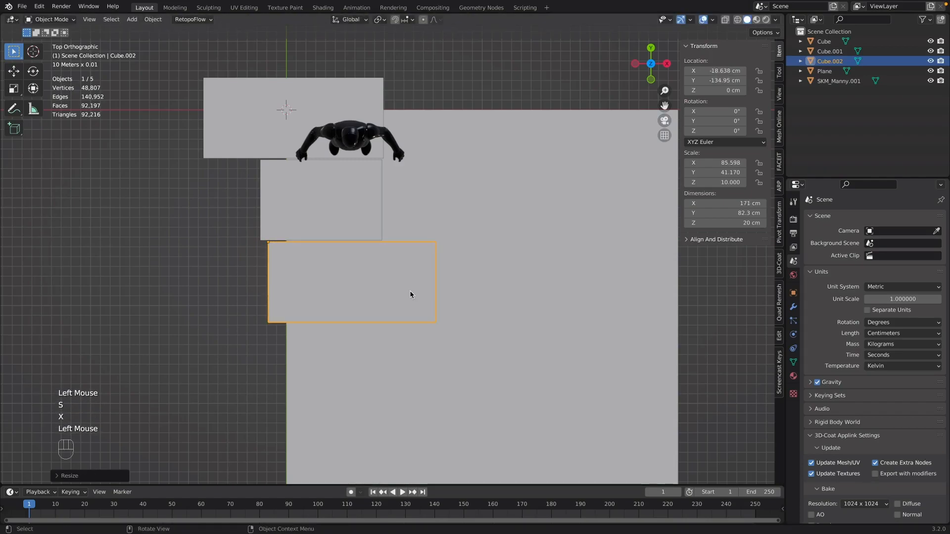
- Duplicate the 171 cm block directly below it and shrink the copy to about 59 cm along Y
{"action": "key", "text": "shift+d"}
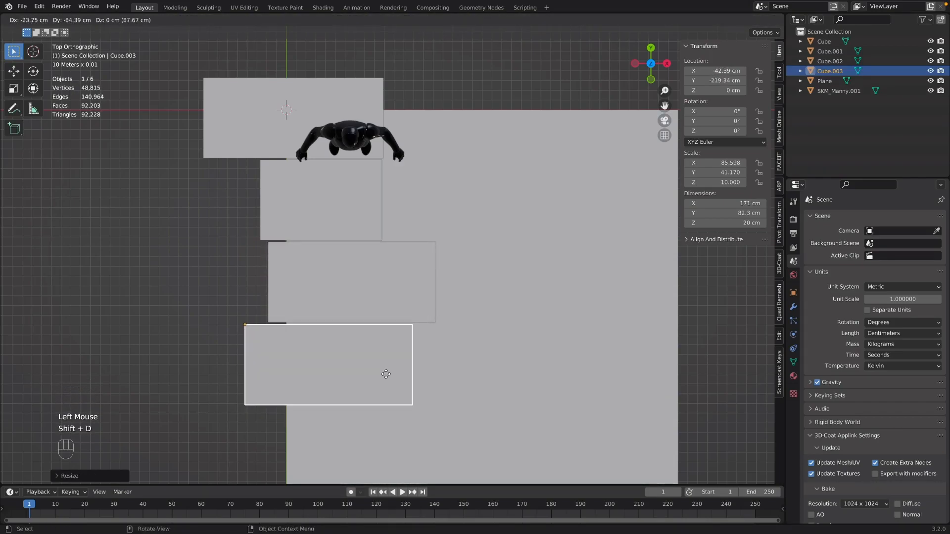
{"action": "left_click", "coordinate": [385, 372]}
{"action": "middle_click_drag", "start_coordinate": [385, 372], "coordinate": [485, 347], "text": "alt"}
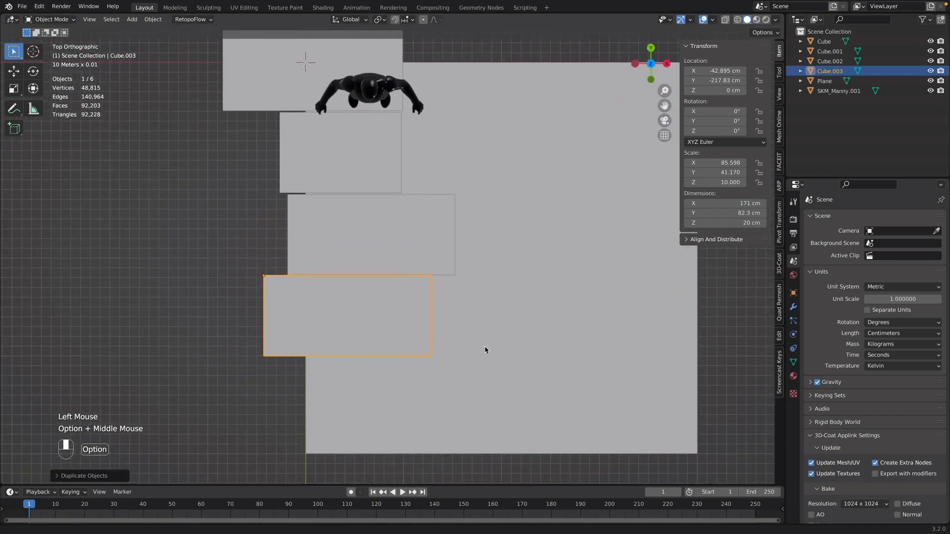
{"action": "key", "text": "s"}
{"action": "key", "text": "y"}
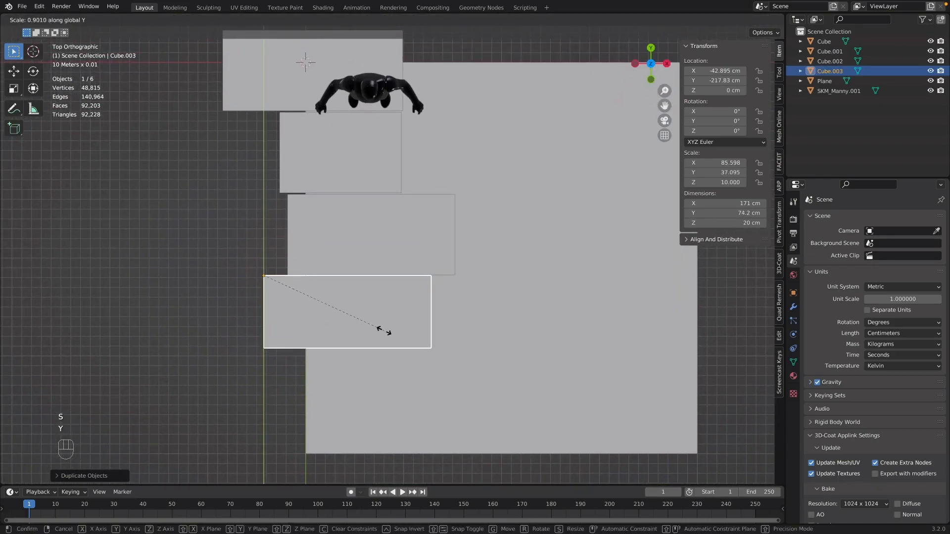
{"action": "left_click", "coordinate": [361, 315]}
- Shrink the newest block to about 86 cm along X and move it to about X -34 cm, Y -217 cm
{"action": "key", "text": "s"}
{"action": "key", "text": "x"}
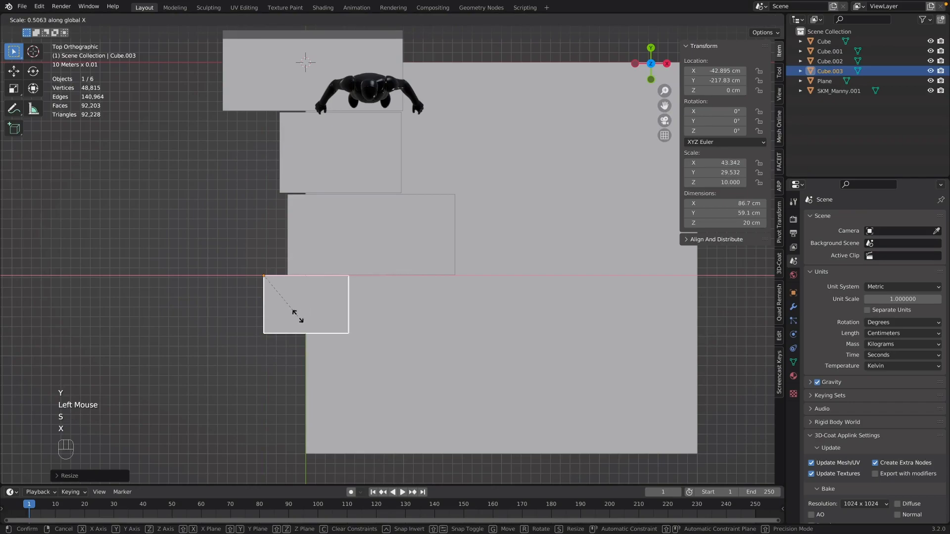
{"action": "left_click", "coordinate": [296, 317]}
{"action": "key", "text": "g"}
{"action": "left_click", "coordinate": [302, 319]}
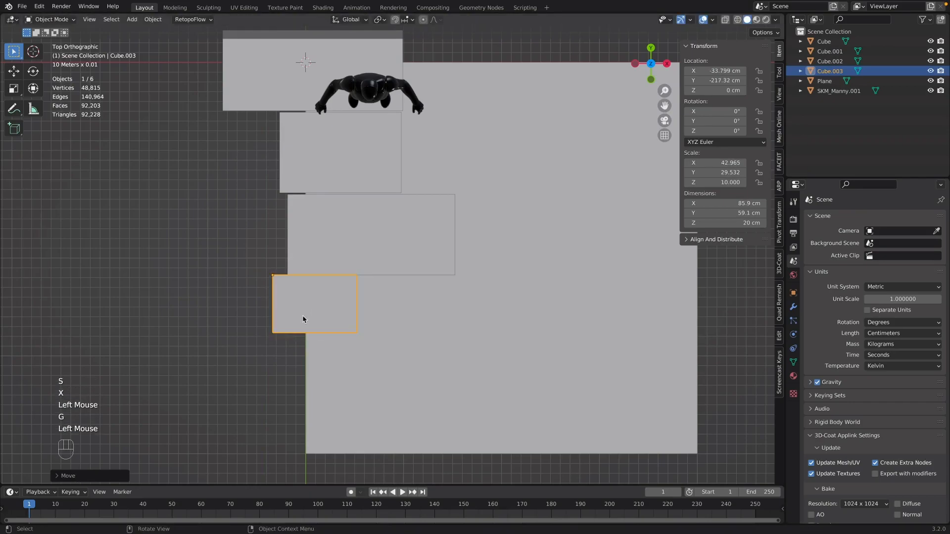
{"action": "left_click", "coordinate": [382, 249]}
{"action": "key", "text": "shift+d"}
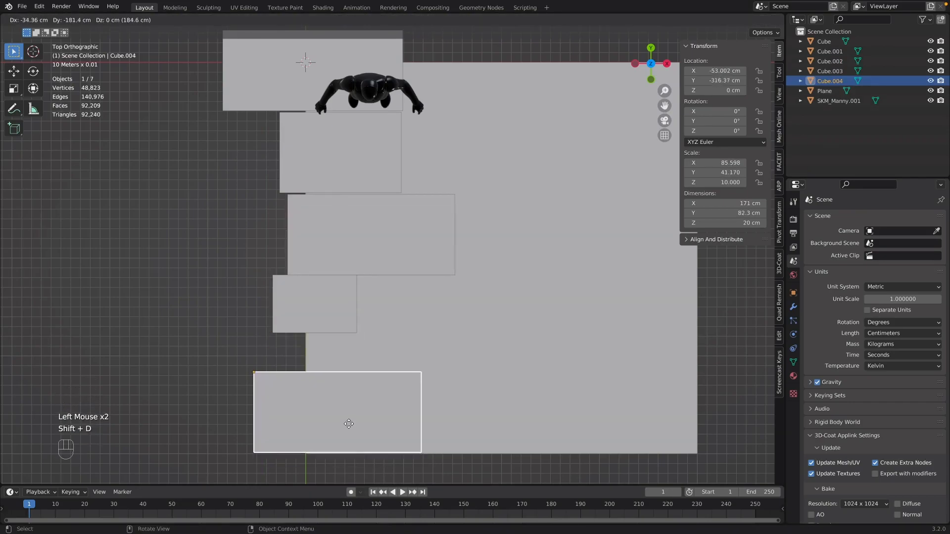
{"action": "left_click", "coordinate": [353, 426]}
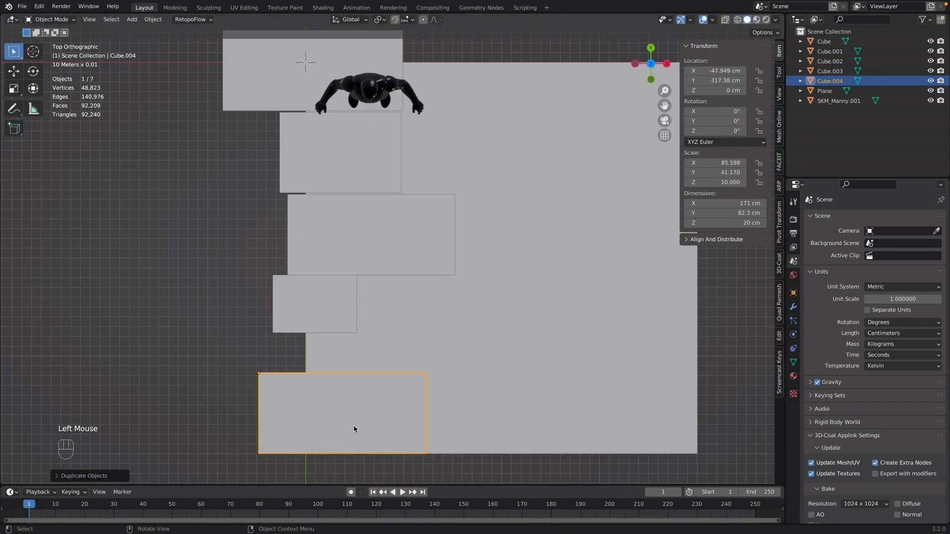
{"action": "key", "text": "s"}
{"action": "key", "text": "x"}
{"action": "left_click", "coordinate": [298, 419]}
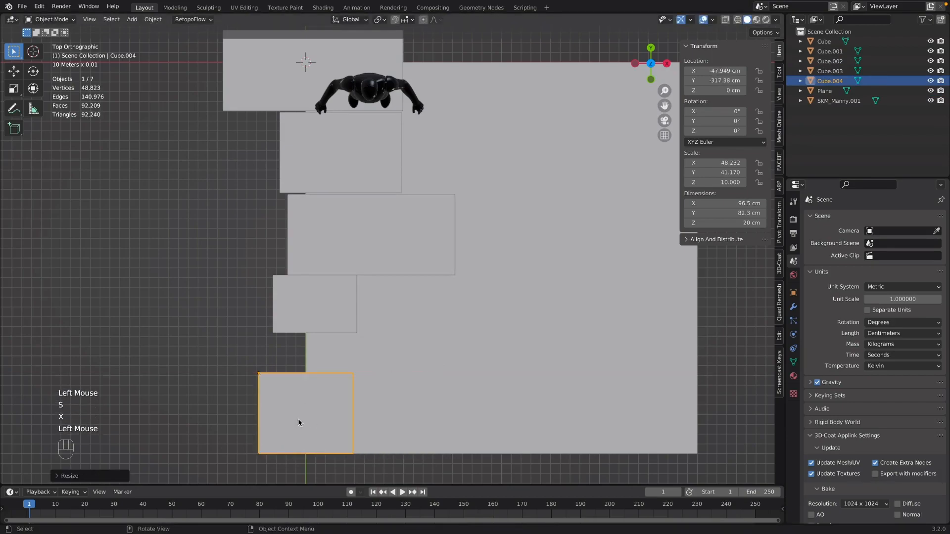
{"action": "key", "text": "Delete"}
- Duplicate the 184 cm block at the plane's upper corner and offset the copy by -400 cm along Y
{"action": "middle_click_drag", "start_coordinate": [234, 132], "coordinate": [221, 223], "text": "alt"}
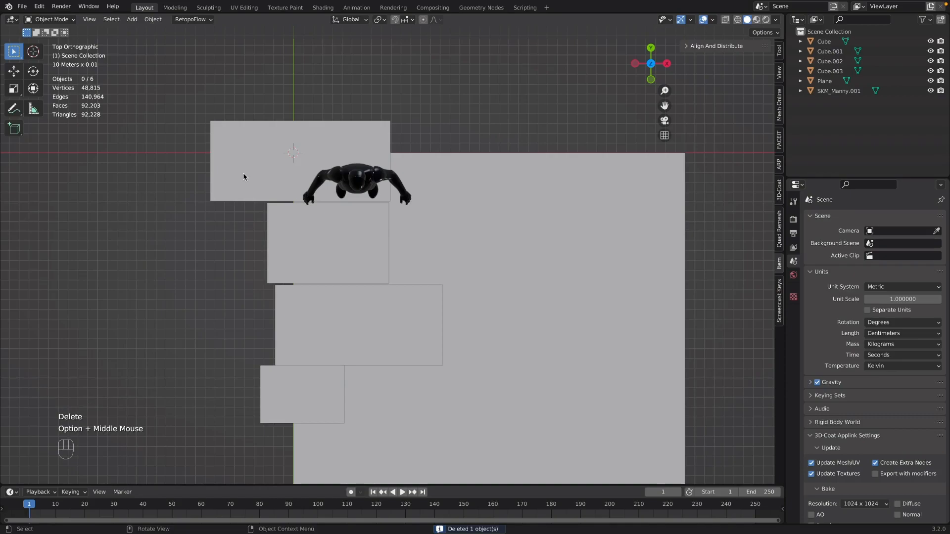
{"action": "scroll", "coordinate": [243, 177], "scroll_direction": "up", "scroll_amount": 5}
{"action": "key", "text": "super+z"}
{"action": "scroll", "coordinate": [243, 176], "scroll_direction": "up", "scroll_amount": 2}
{"action": "left_click", "coordinate": [721, 80]}
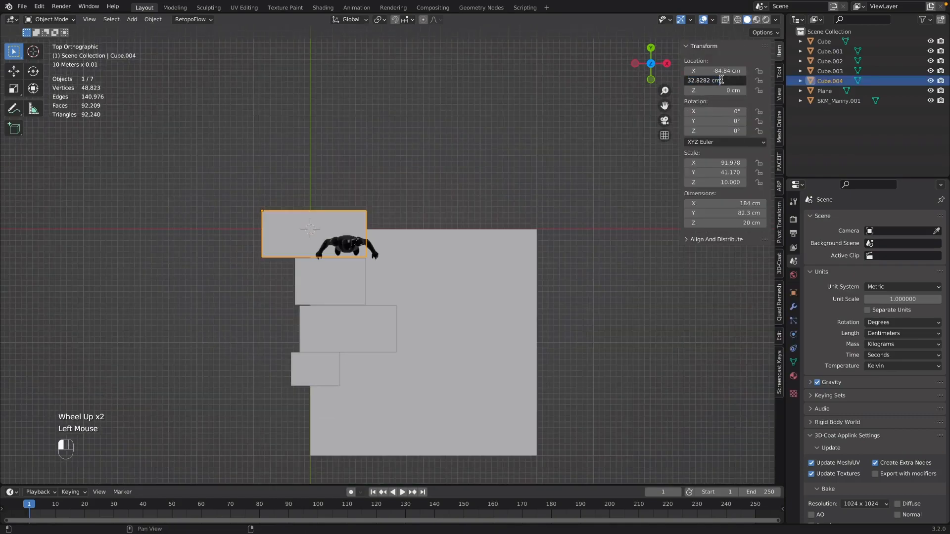
{"action": "type", "text": "-400"}
{"action": "key", "text": "Return"}
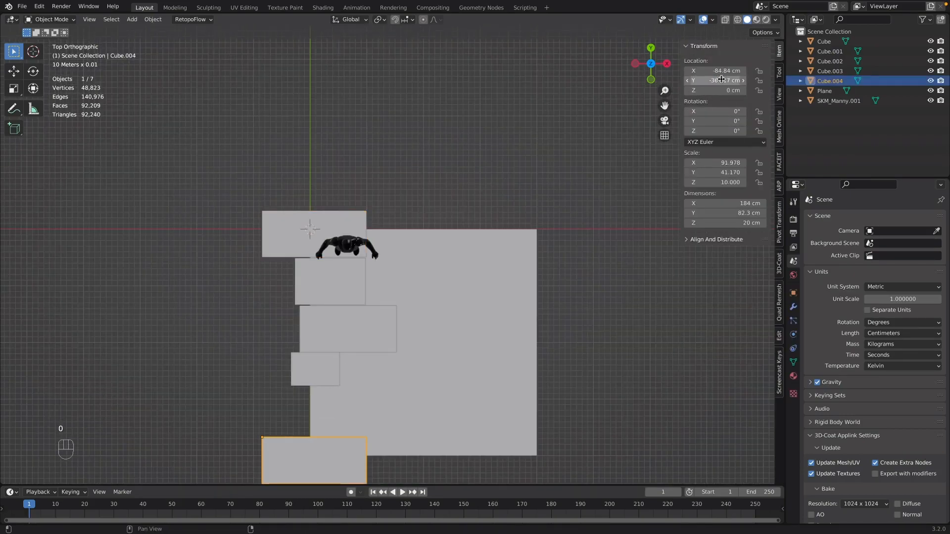
- Duplicate the smallest block into the gap below it, sized about 108 × 90 cm, at about X -26 cm, Y -277 cm
{"action": "middle_click_drag", "start_coordinate": [416, 332], "coordinate": [439, 222], "text": "alt"}
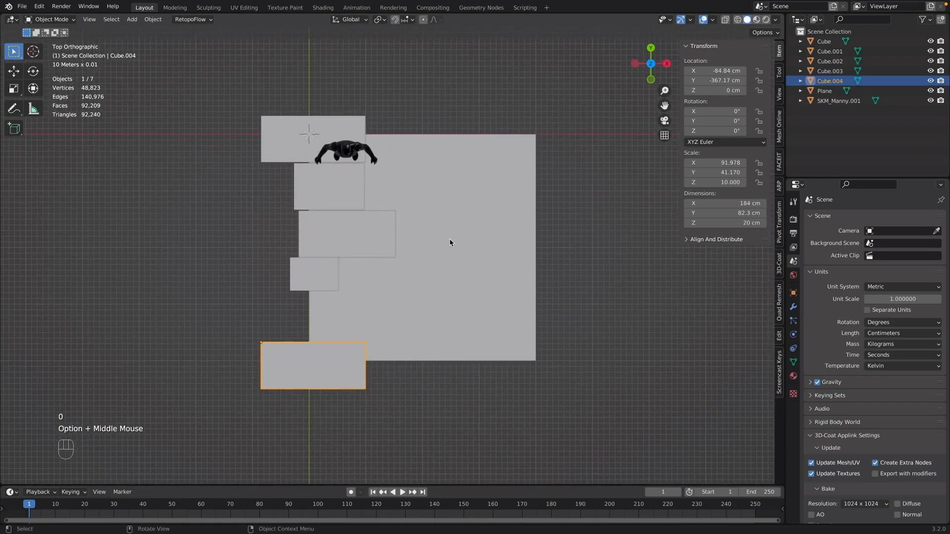
{"action": "scroll", "coordinate": [455, 252], "scroll_direction": "up", "scroll_amount": 2}
{"action": "middle_click_drag", "start_coordinate": [377, 260], "coordinate": [419, 248], "text": "alt"}
{"action": "scroll", "coordinate": [419, 247], "scroll_direction": "down", "scroll_amount": 1}
{"action": "middle_click_drag", "start_coordinate": [437, 214], "coordinate": [426, 233], "text": "alt"}
{"action": "left_click", "coordinate": [341, 242]}
{"action": "key", "text": "shift+d"}
{"action": "left_click", "coordinate": [366, 328]}
{"action": "key", "text": "s"}
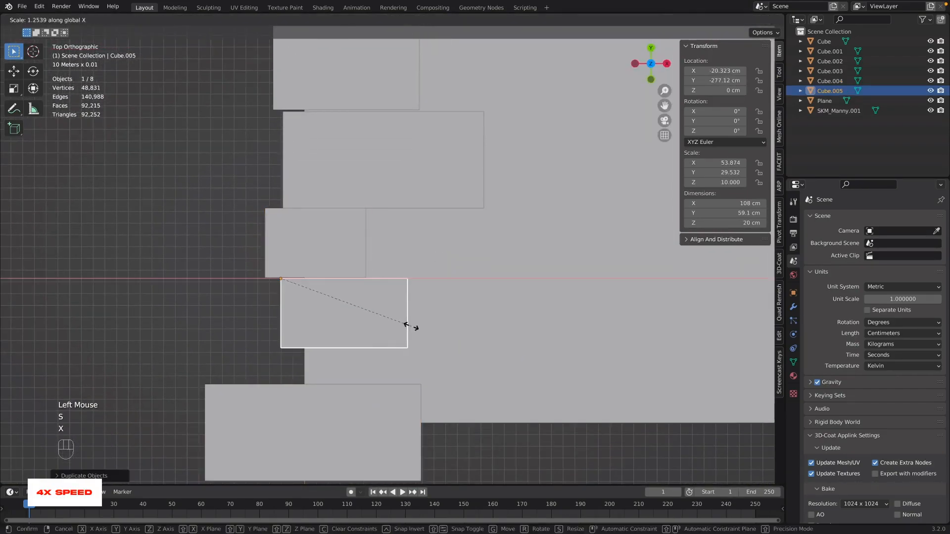
{"action": "left_click", "coordinate": [461, 365]}
- Duplicate the 184 cm block beside the mannequin in place and offset the copy by +400 cm along X
{"action": "scroll", "coordinate": [461, 365], "scroll_direction": "down", "scroll_amount": 2}
{"action": "middle_click_drag", "start_coordinate": [461, 365], "coordinate": [521, 244], "text": "alt"}
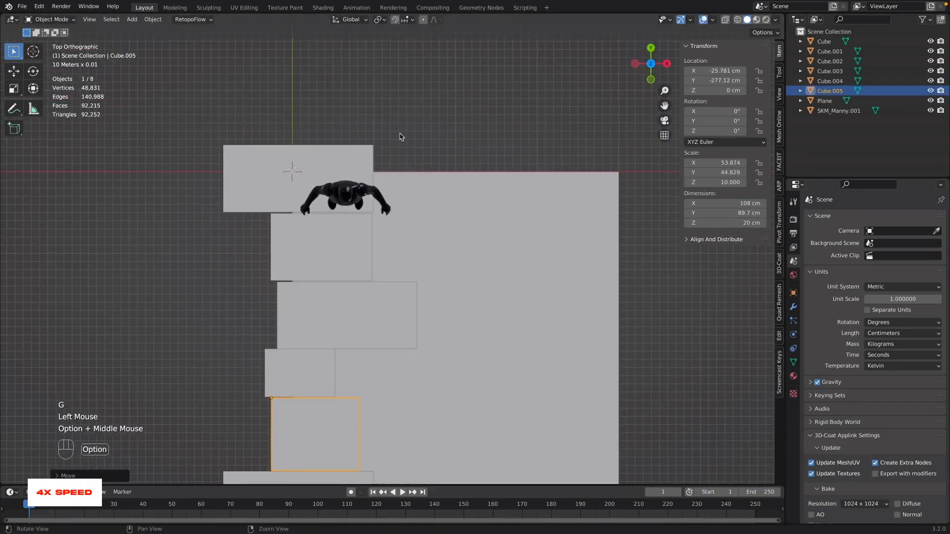
{"action": "left_click", "coordinate": [347, 163]}
{"action": "key", "text": "shift+d"}
{"action": "key", "text": "Escape"}
{"action": "type", "text": "+400"}
{"action": "key", "text": "Return"}
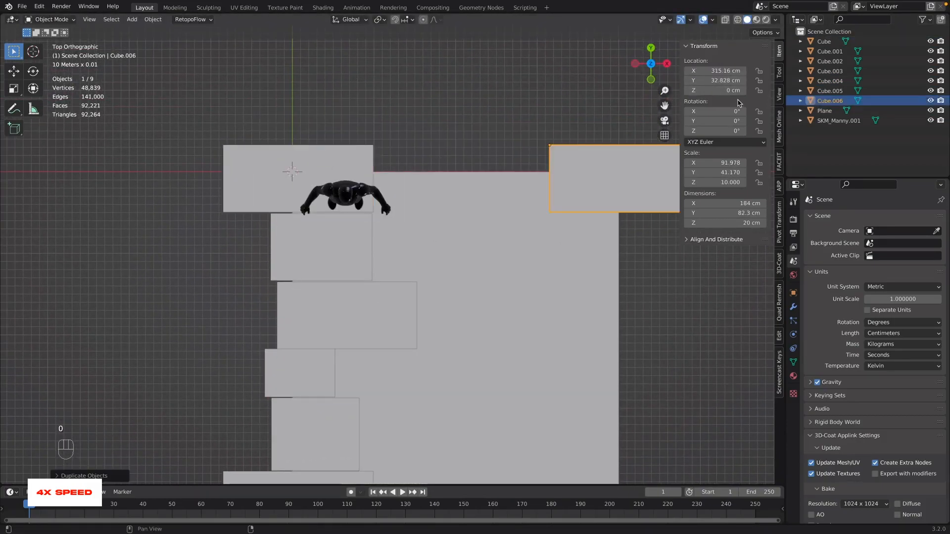
- Duplicate the block at the plane's opposite upper corner and offset the copy by -400 cm along Y
{"action": "middle_click_drag", "start_coordinate": [657, 192], "coordinate": [487, 102], "text": "shift"}
{"action": "key", "text": "shift+d"}
{"action": "key", "text": "Escape"}
{"action": "left_click", "coordinate": [732, 80]}
{"action": "type", "text": "-400"}
{"action": "key", "text": "Return"}
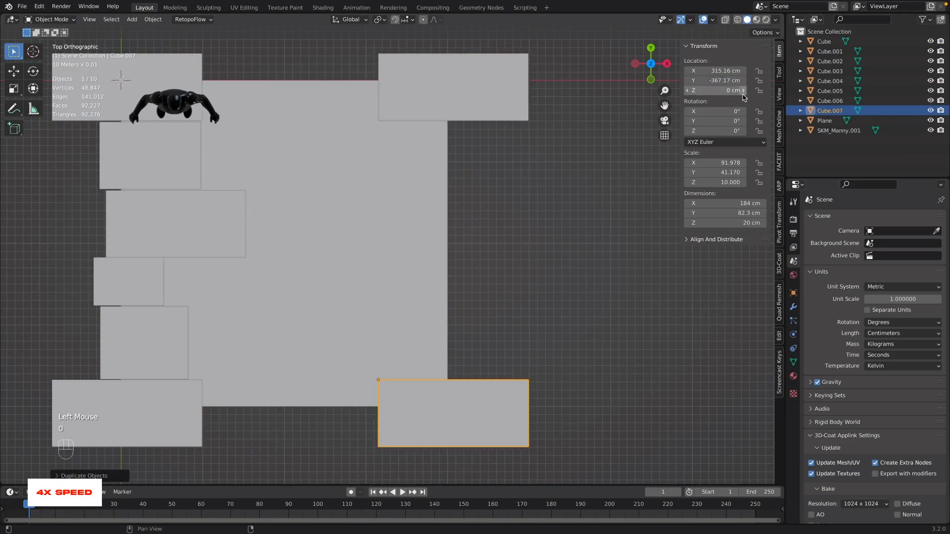
{"action": "left_click", "coordinate": [594, 297]}
{"action": "middle_click_drag", "start_coordinate": [185, 172], "coordinate": [331, 167], "text": "alt"}
{"action": "left_click", "coordinate": [330, 168]}
{"action": "left_click", "coordinate": [321, 218], "text": "shift"}
{"action": "left_click", "coordinate": [275, 276], "text": "shift"}
{"action": "left_click", "coordinate": [313, 354], "text": "shift"}
{"action": "left_click", "coordinate": [498, 241]}
- Duplicate the 124 cm block in place and offset the copy by 400 cm along X to the plane's opposite edge
{"action": "left_click", "coordinate": [324, 142]}
{"action": "key", "text": "shift+d"}
{"action": "key", "text": "Escape"}
{"action": "left_click", "coordinate": [716, 72]}
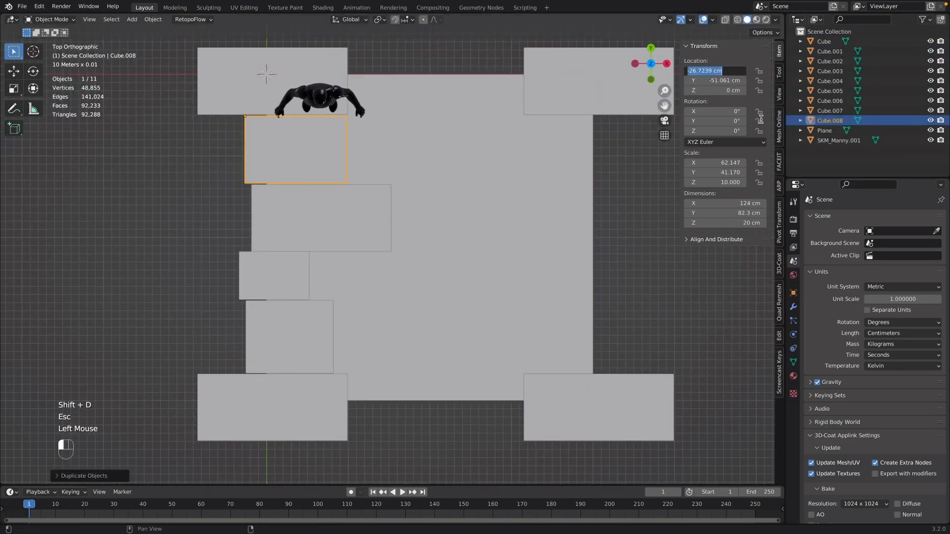
{"action": "key", "text": "Return"}
- Duplicate the 171 cm block in place and offset the copy by +400 cm along X
{"action": "left_click", "coordinate": [327, 216]}
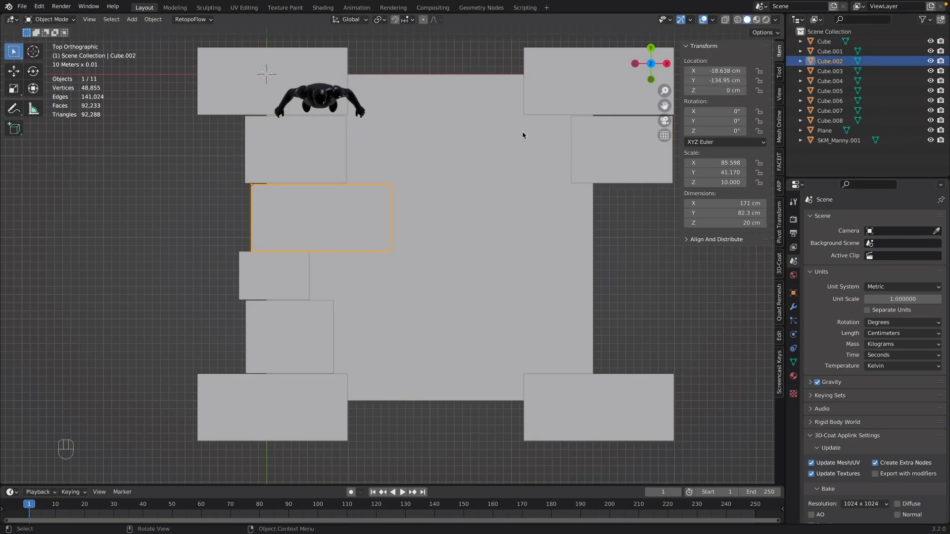
{"action": "key", "text": "shift+d"}
{"action": "key", "text": "Escape"}
{"action": "left_click", "coordinate": [717, 71]}
{"action": "key", "text": "Right"}
{"action": "type", "text": "+40"}
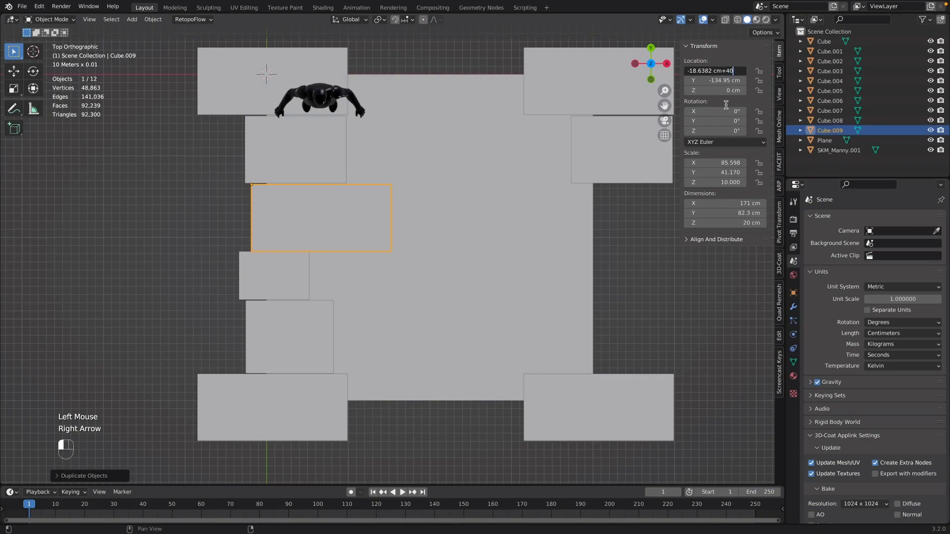
{"action": "type", "text": "0"}
{"action": "key", "text": "Return"}
- Duplicate the smallest block, 85.9 × 59.1 cm, in place and offset the copy by +400 cm along X
{"action": "left_click", "coordinate": [289, 275]}
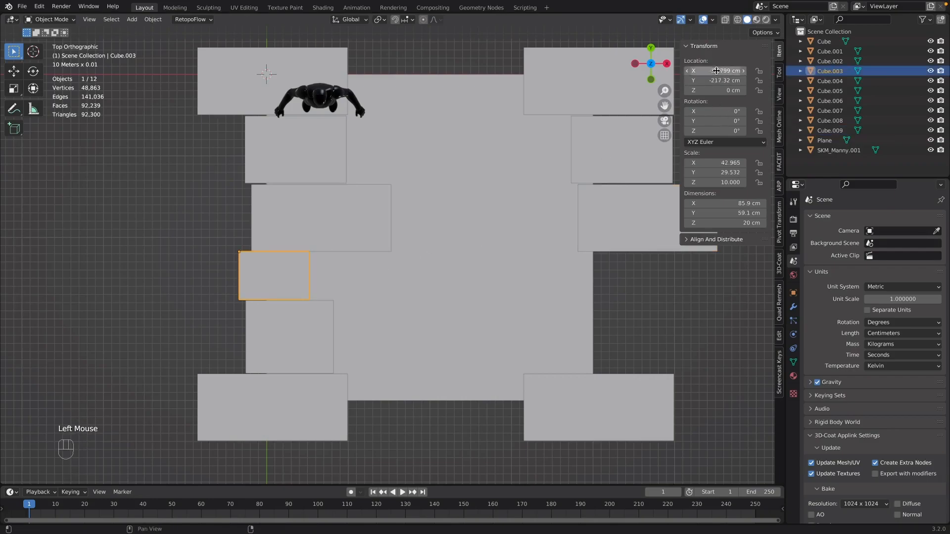
{"action": "key", "text": "shift+d"}
{"action": "key", "text": "Escape"}
{"action": "left_click", "coordinate": [714, 71]}
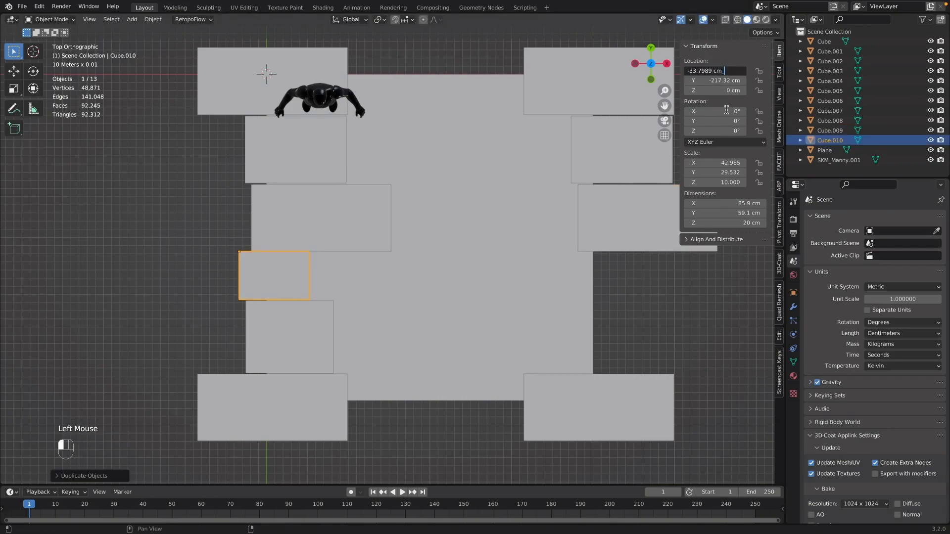
{"action": "type", "text": "+400"}
{"action": "key", "text": "Return"}
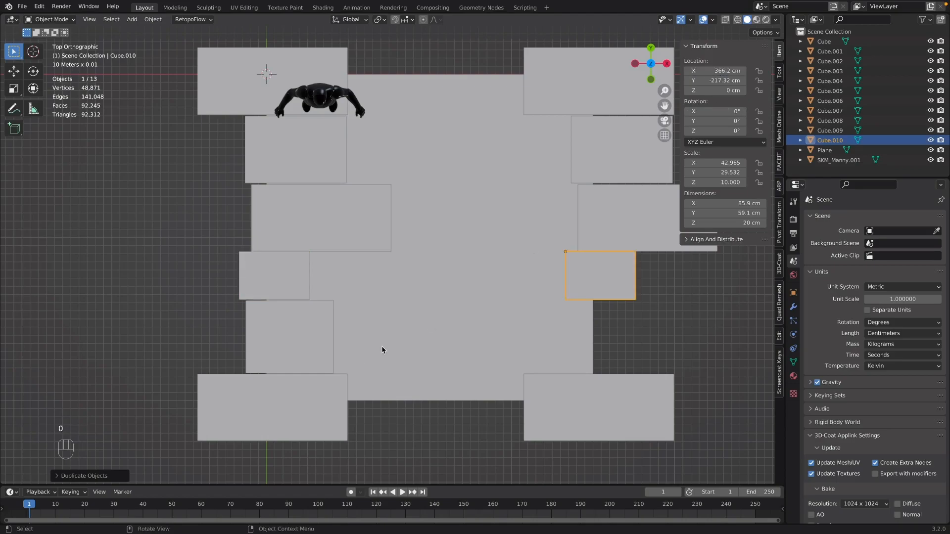
- Duplicate the 108 cm block in place and offset the copy by +400 cm along X
{"action": "left_click", "coordinate": [291, 334]}
{"action": "key", "text": "shift+d"}
{"action": "key", "text": "Escape"}
{"action": "left_click", "coordinate": [715, 71]}
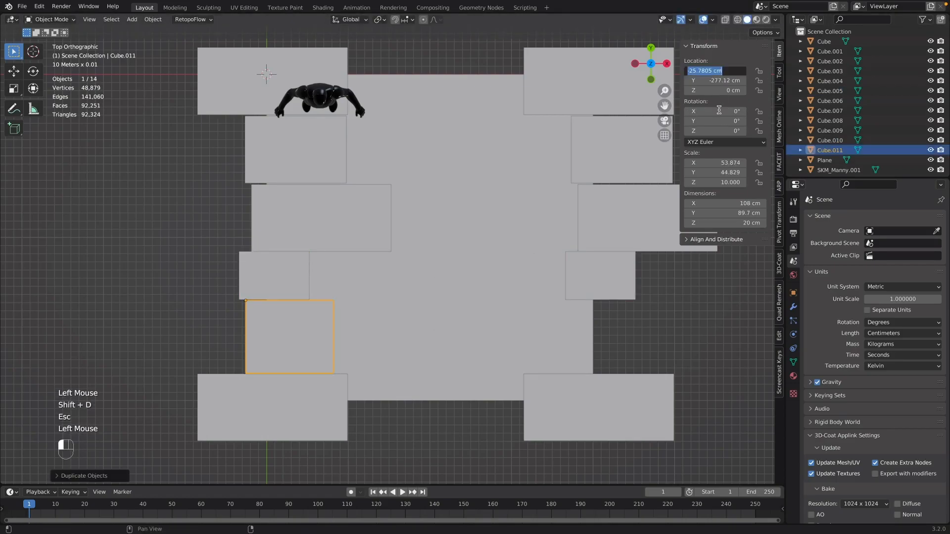
{"action": "type", "text": "+400"}
{"action": "key", "text": "Return"}
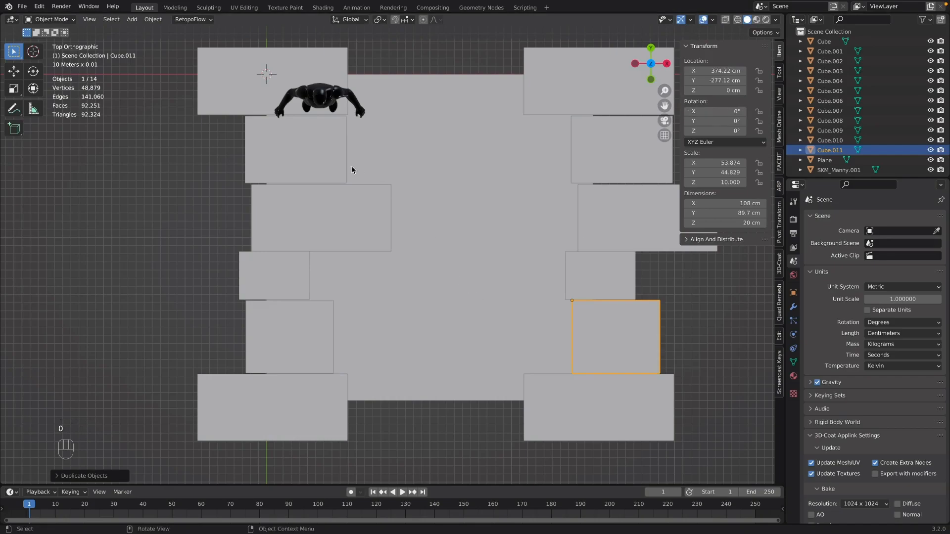
- Duplicate the 124 cm block beside the corner block at the mannequin, about X 99 cm, Y 31 cm, stretching it to about 104 cm along Y
{"action": "left_click", "coordinate": [297, 164]}
{"action": "key", "text": "shift+d"}
{"action": "left_click", "coordinate": [403, 94]}
{"action": "key", "text": "s"}
{"action": "key", "text": "y"}
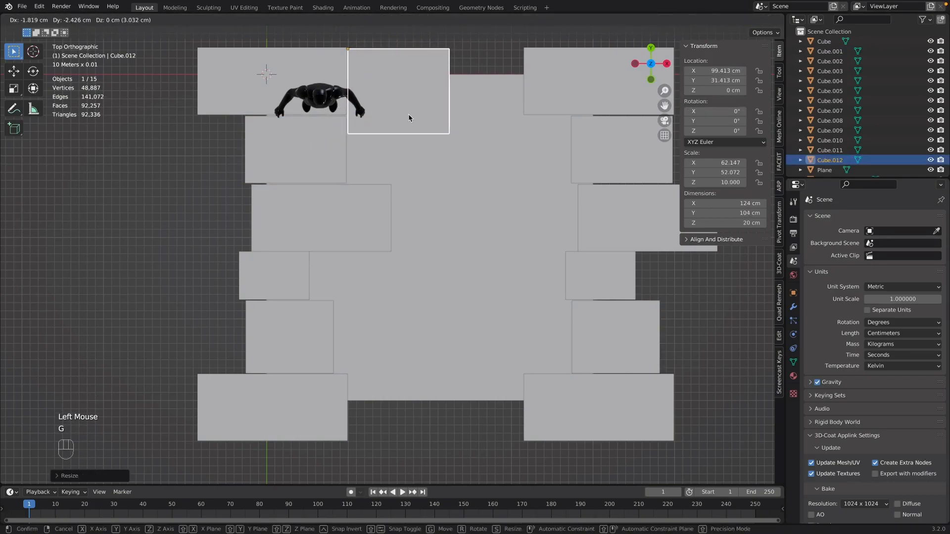
{"action": "left_click", "coordinate": [410, 120]}
- Duplicate the 104 cm tall block into the remaining gap of the upper row, narrowing it to about 91 cm, at about X 223 cm, Y 14 cm
{"action": "key", "text": "shift+d"}
{"action": "left_click", "coordinate": [509, 127]}
{"action": "key", "text": "s"}
{"action": "key", "text": "x"}
{"action": "left_click", "coordinate": [467, 126]}
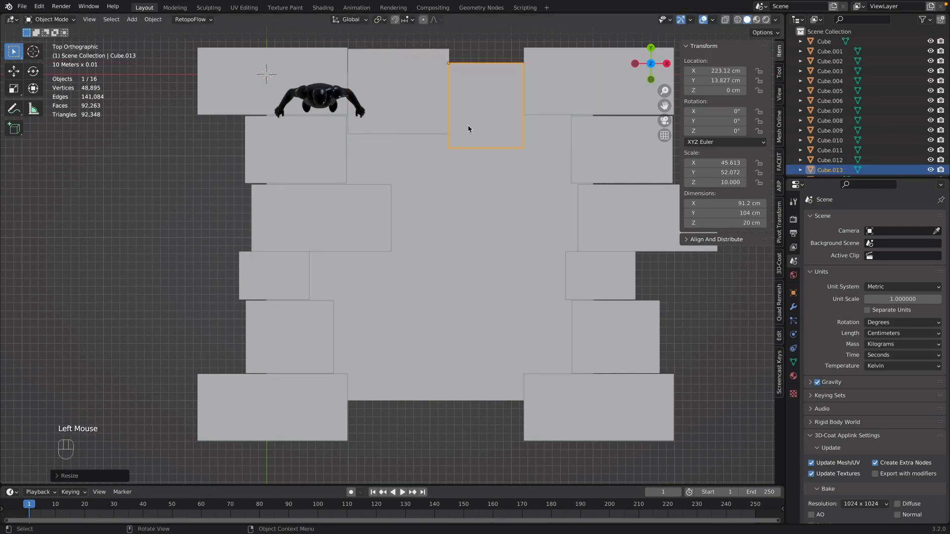
- Duplicate the 124 × 104 cm block in place and offset the copy by -400 cm along Y
{"action": "left_click", "coordinate": [449, 118]}
{"action": "key", "text": "shift+d"}
{"action": "key", "text": "Escape"}
{"action": "left_click", "coordinate": [717, 81]}
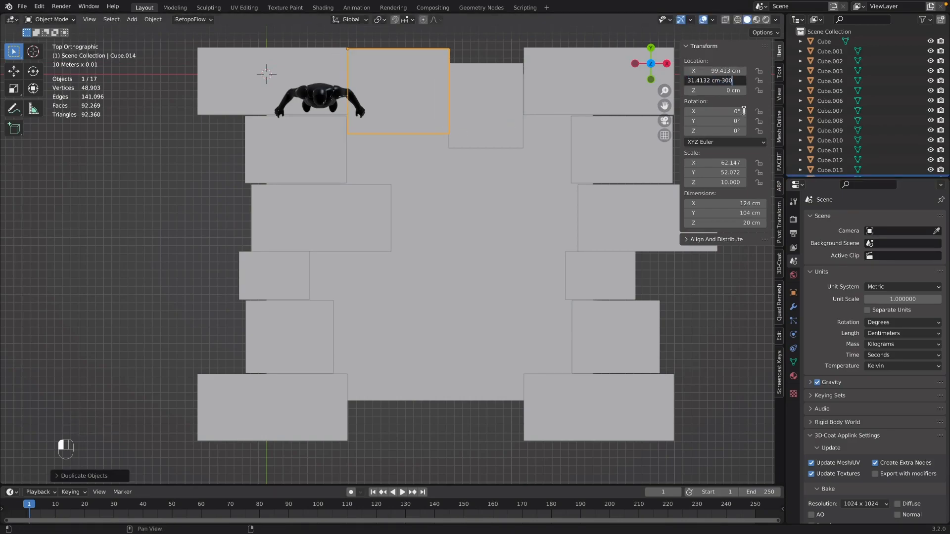
{"action": "type", "text": "-400"}
{"action": "key", "text": "Return"}
- Duplicate the 91 × 104 cm block in place and offset the copy by -400 cm along Y
{"action": "left_click", "coordinate": [510, 111]}
{"action": "key", "text": "shift+d"}
{"action": "key", "text": "Escape"}
{"action": "left_click", "coordinate": [721, 80]}
{"action": "type", "text": "-4"}
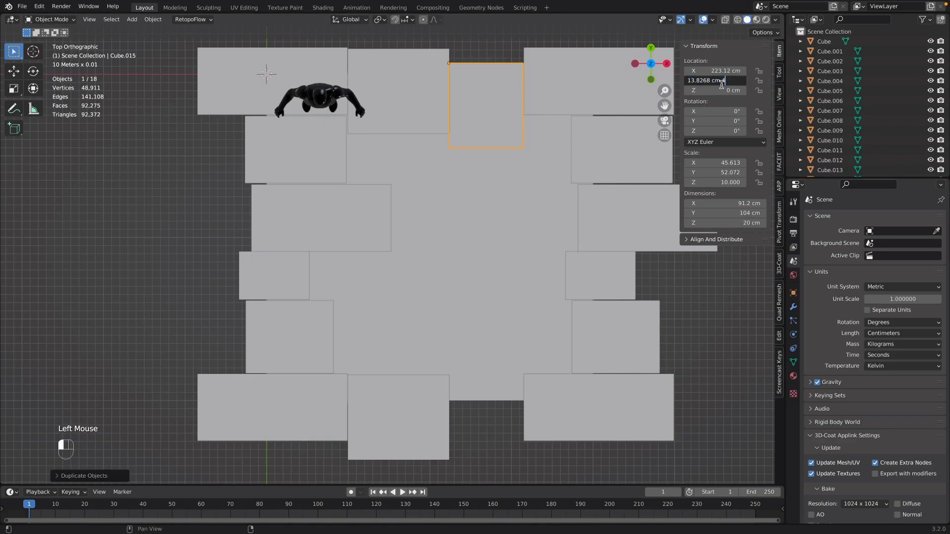
{"action": "type", "text": "00"}
{"action": "key", "text": "Return"}
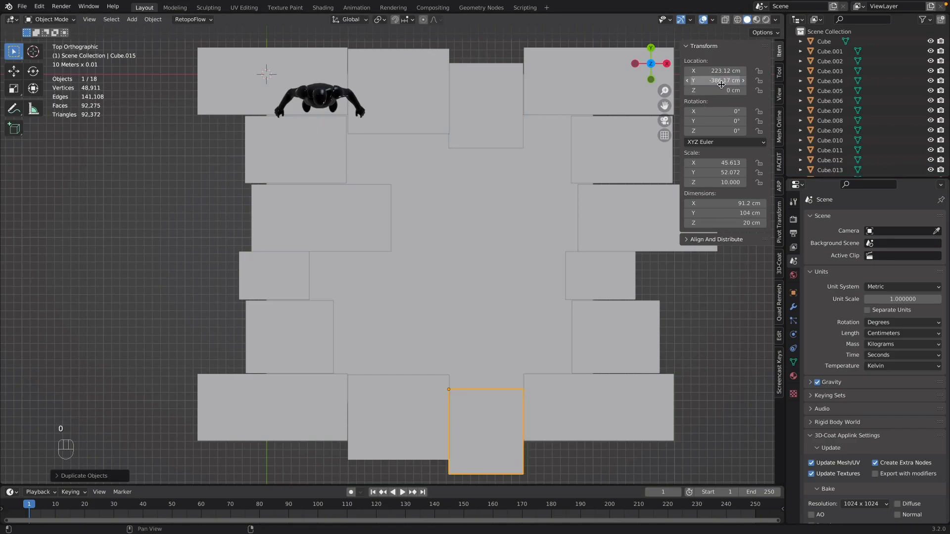
- Duplicate the 124 × 82 cm block directly below the 124 × 104 cm block, at about X 99 cm, Y -73 cm, narrowing it slightly along X
{"action": "left_click", "coordinate": [309, 142]}
{"action": "scroll", "coordinate": [328, 166], "scroll_direction": "up", "scroll_amount": 1}
{"action": "scroll", "coordinate": [326, 165], "scroll_direction": "up", "scroll_amount": 1}
{"action": "scroll", "coordinate": [338, 166], "scroll_direction": "down", "scroll_amount": 1}
{"action": "key", "text": "shift+d"}
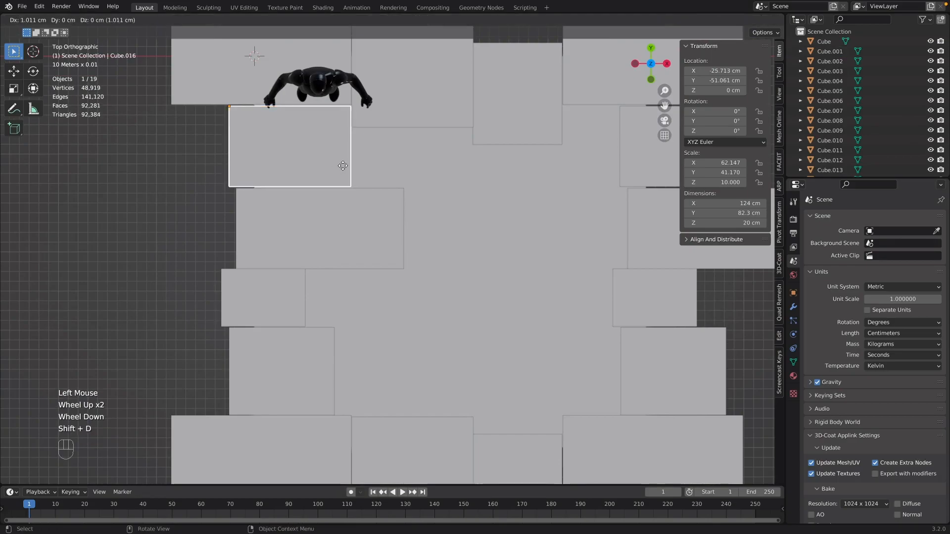
{"action": "left_click", "coordinate": [460, 187]}
{"action": "key", "text": "s"}
{"action": "key", "text": "x"}
{"action": "left_click", "coordinate": [460, 186]}
- Scale the new block to about 141 × 61 cm so that it overlaps the 91 cm block's lower corner
{"action": "key", "text": "s"}
{"action": "key", "text": "y"}
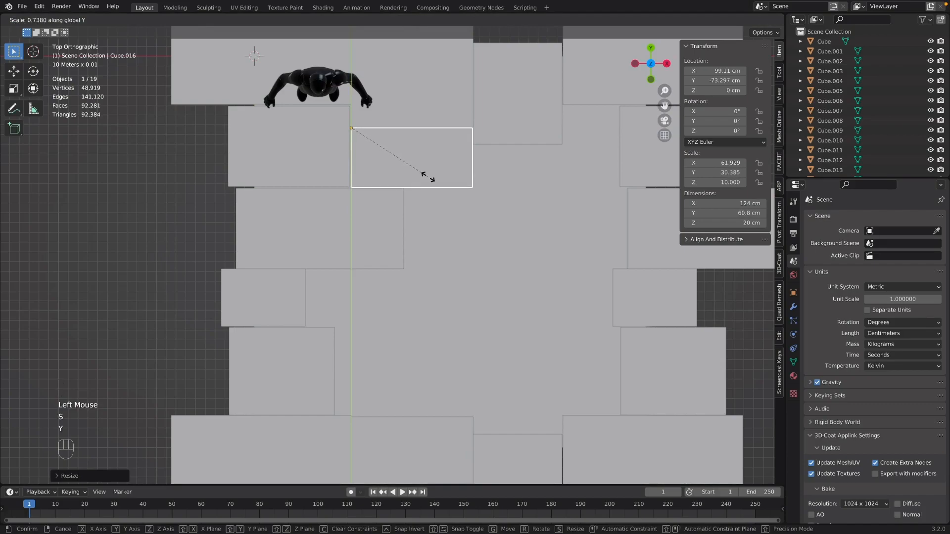
{"action": "left_click", "coordinate": [427, 176]}
{"action": "key", "text": "s"}
{"action": "key", "text": "x"}
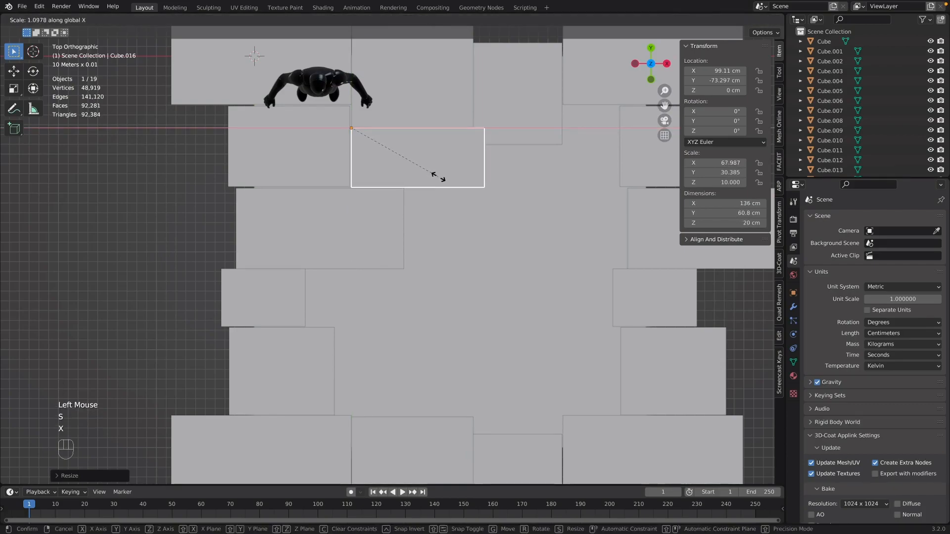
{"action": "left_click", "coordinate": [442, 177]}
- Duplicate the 91 × 104 cm block in place and subtract the copy from the 141 cm block with a Bool Tool auto Difference
{"action": "left_click", "coordinate": [509, 109]}
{"action": "key", "text": "shift+d"}
{"action": "key", "text": "Escape"}
{"action": "left_click", "coordinate": [466, 181], "text": "shift"}
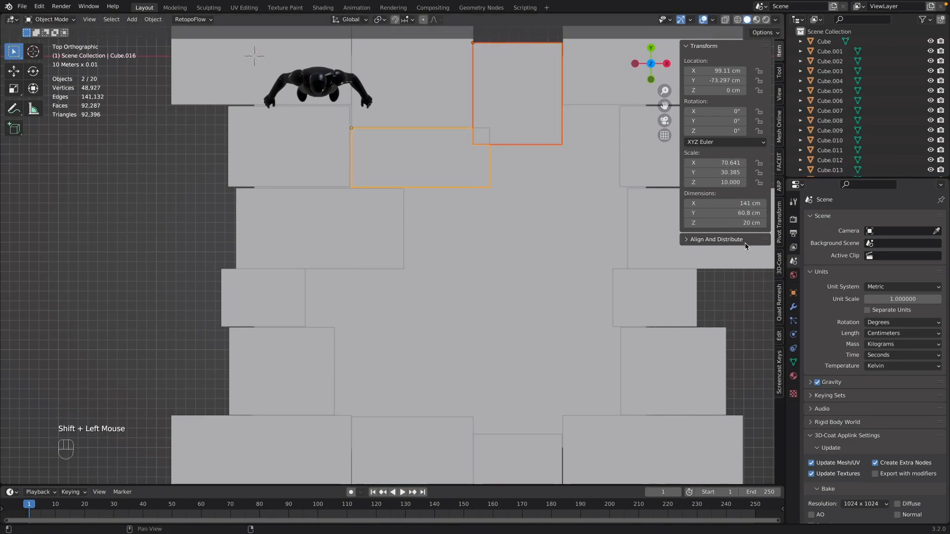
{"action": "left_click", "coordinate": [779, 73]}
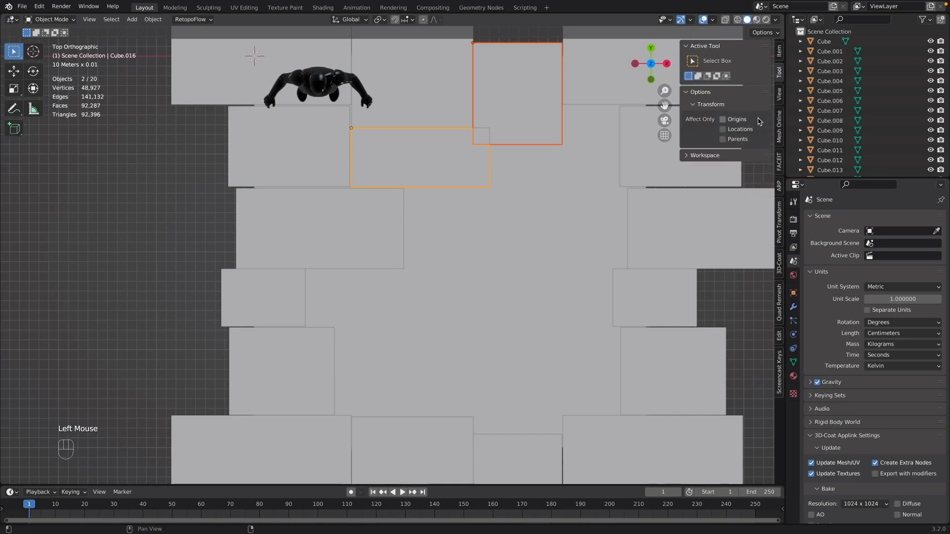
{"action": "left_click", "coordinate": [779, 94]}
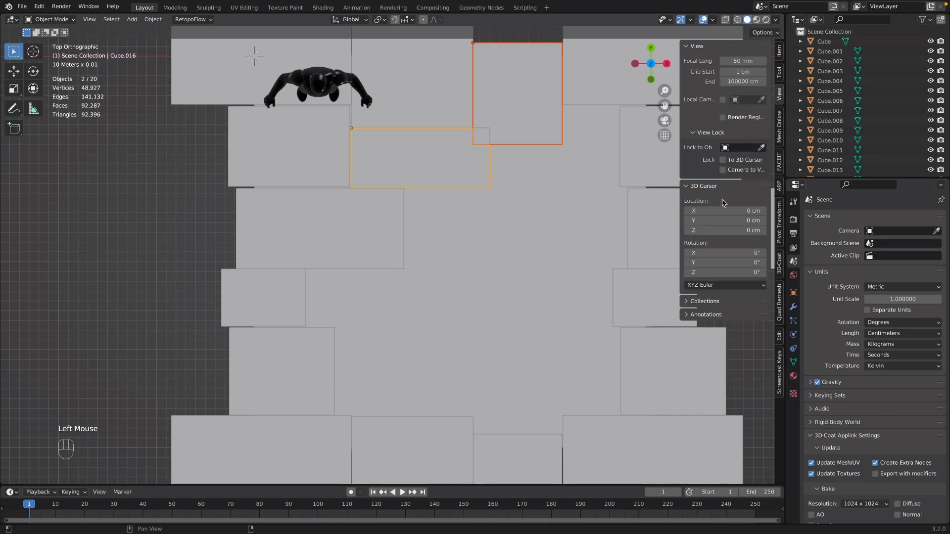
{"action": "left_click", "coordinate": [780, 53]}
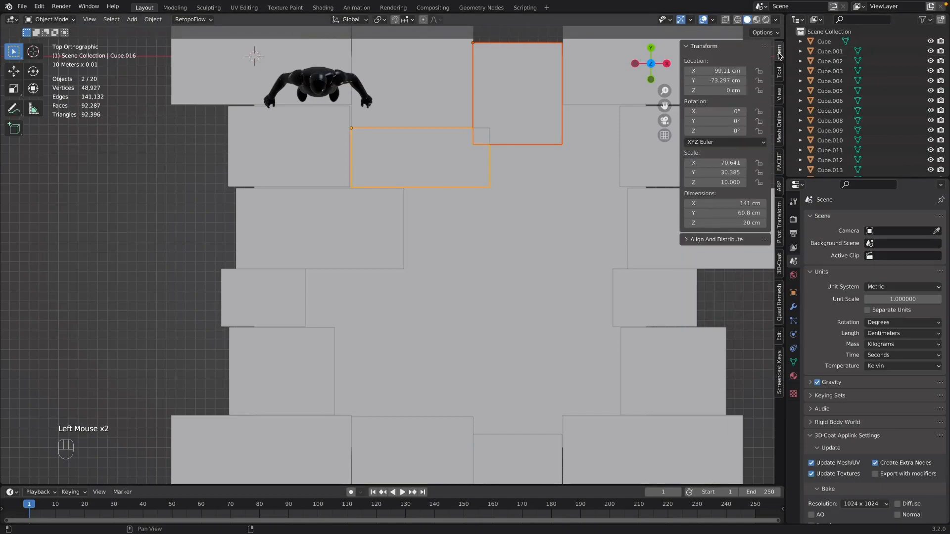
{"action": "left_click", "coordinate": [779, 338]}
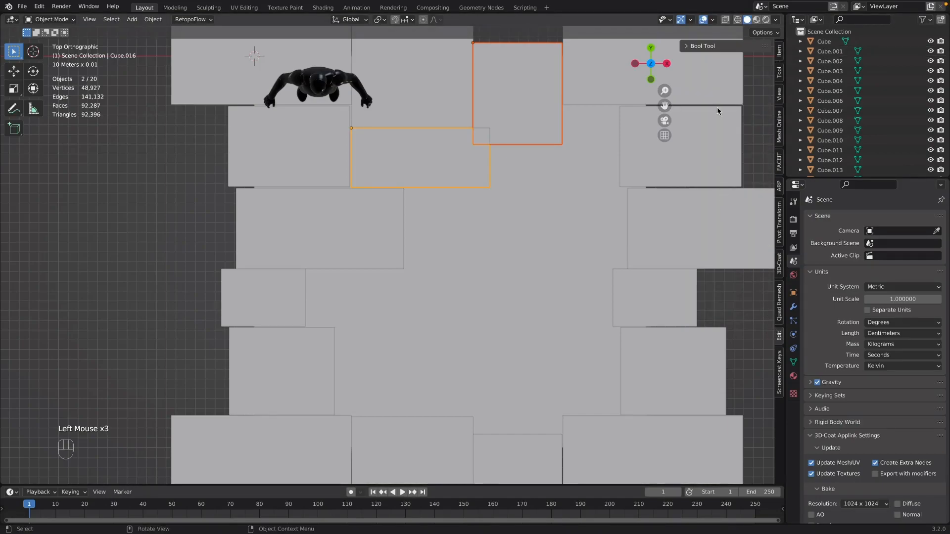
{"action": "left_click", "coordinate": [690, 49]}
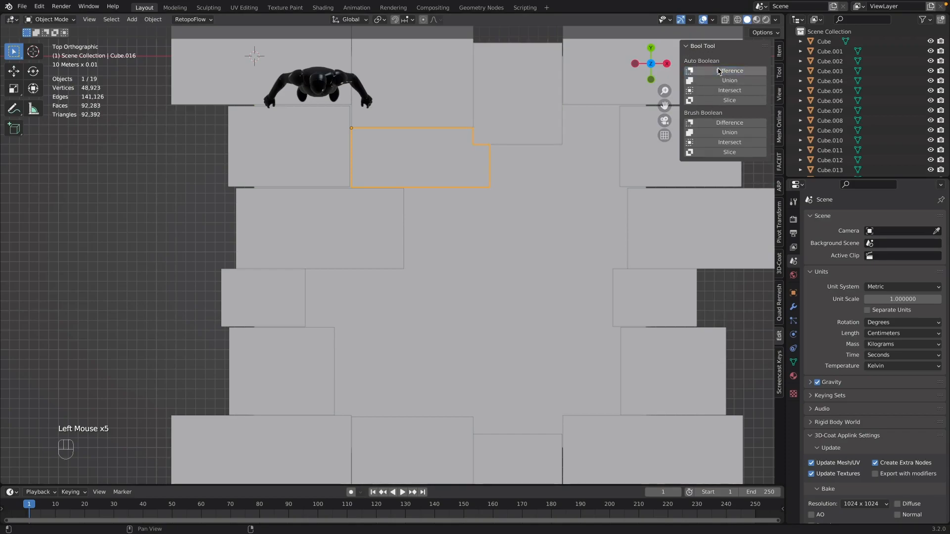
{"action": "left_click", "coordinate": [511, 181]}
{"action": "left_click", "coordinate": [465, 173]}
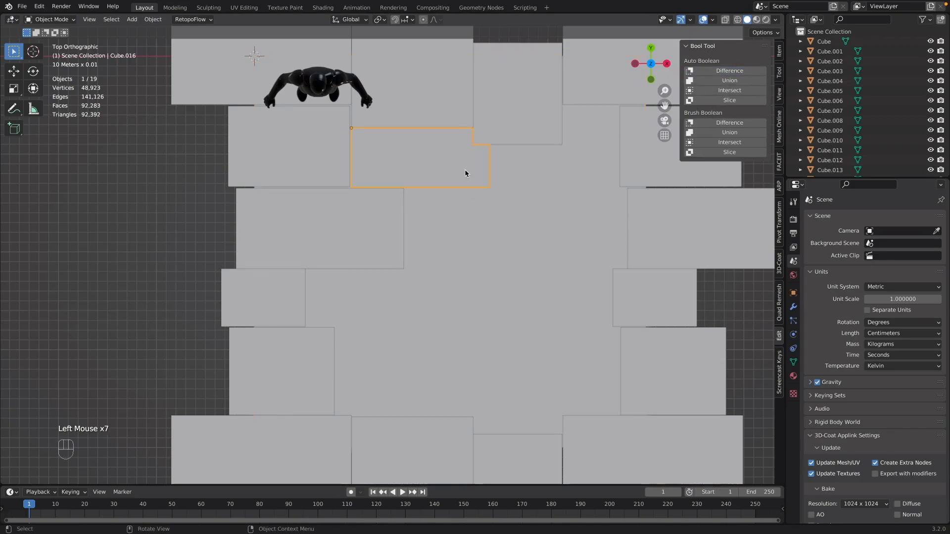
- Duplicate the 171 cm block into the space beside it and shorten the copy along Y
{"action": "left_click", "coordinate": [350, 249]}
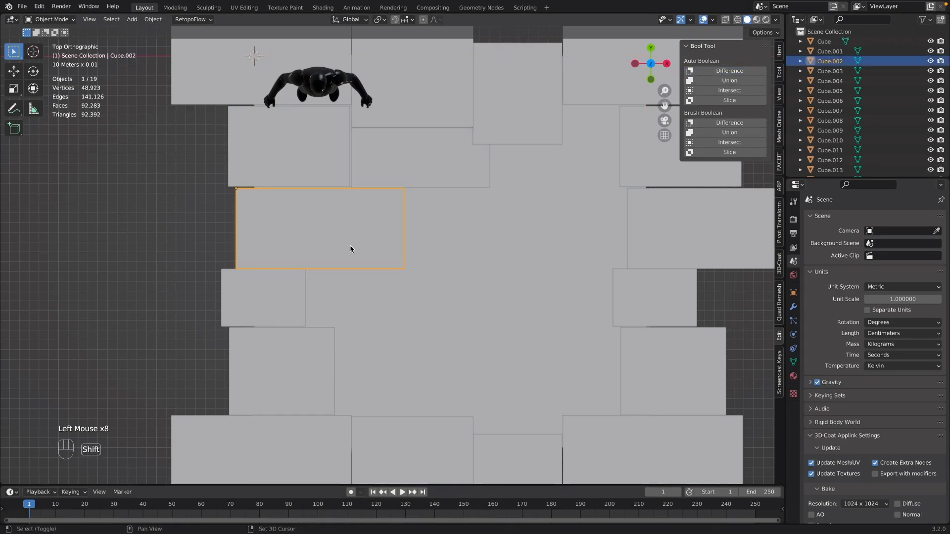
{"action": "key", "text": "shift+d"}
{"action": "left_click", "coordinate": [519, 244]}
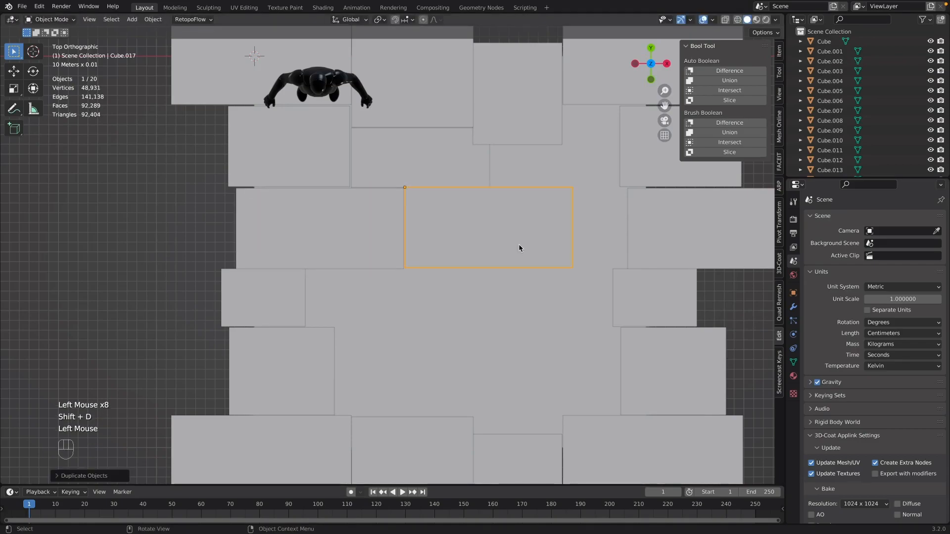
{"action": "key", "text": "s"}
{"action": "key", "text": "y"}
{"action": "left_click", "coordinate": [456, 239]}
- Narrow the copy along X to a small block and duplicate it alongside, widening the duplicate along X
{"action": "left_click", "coordinate": [464, 223]}
{"action": "key", "text": "s"}
{"action": "key", "text": "x"}
{"action": "left_click", "coordinate": [428, 205]}
{"action": "key", "text": "shift+d"}
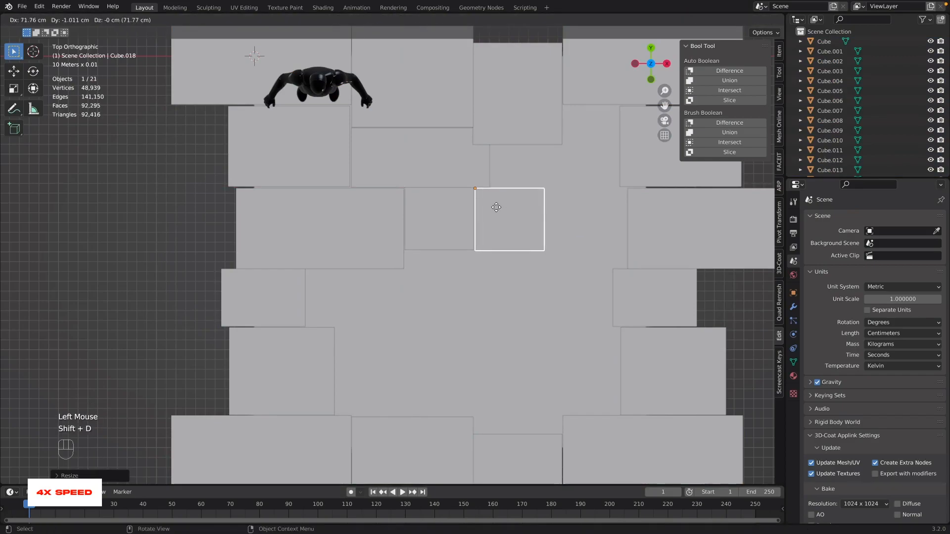
{"action": "left_click", "coordinate": [496, 207]}
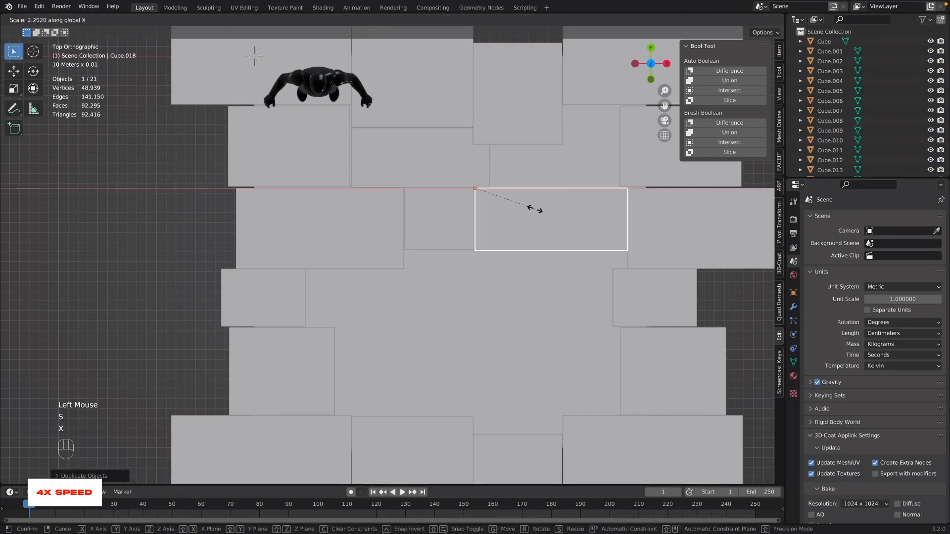
- Duplicate the widened block below the corner block opposite the mannequin, making it tall and narrow so that it overlaps the adjacent 124 cm edge block
{"action": "key", "text": "shift+d"}
{"action": "left_click", "coordinate": [592, 129]}
{"action": "key", "text": "s"}
{"action": "key", "text": "y"}
{"action": "left_click", "coordinate": [600, 178]}
{"action": "key", "text": "s"}
{"action": "key", "text": "x"}
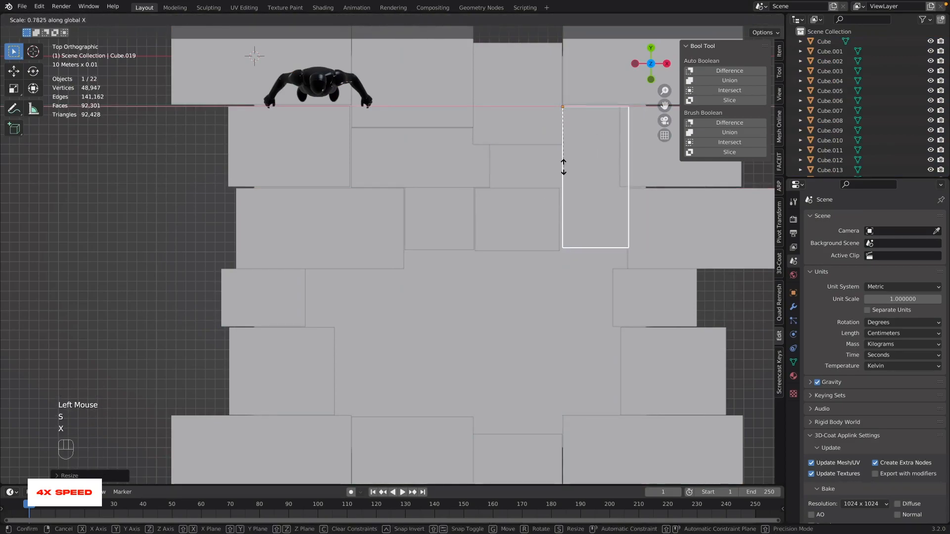
{"action": "left_click", "coordinate": [579, 163]}
{"action": "middle_click", "coordinate": [520, 208], "text": "alt"}
{"action": "key", "text": "g"}
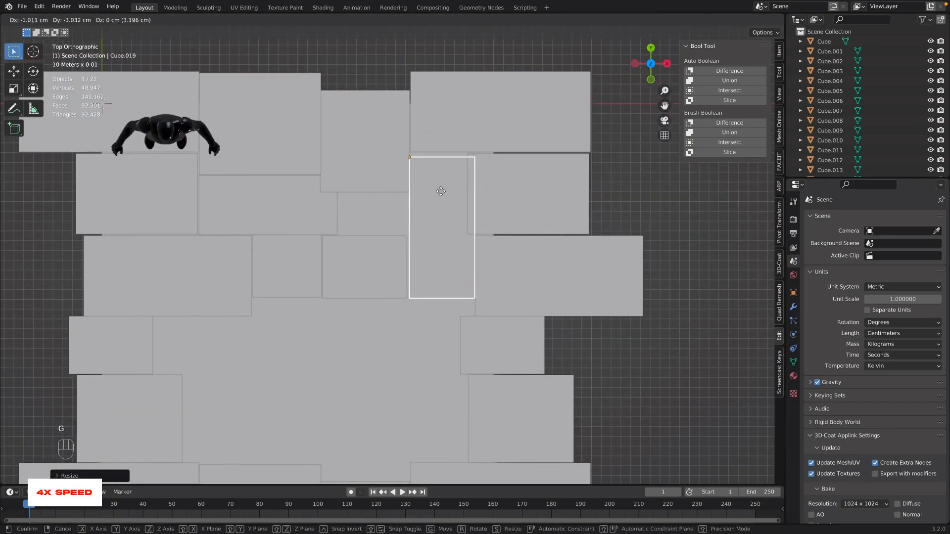
{"action": "left_click", "coordinate": [439, 192]}
- Try to cut a copy of the adjacent 124 cm edge block out of the tall block with an auto Difference
{"action": "left_click", "coordinate": [538, 184]}
{"action": "key", "text": "shift+d"}
{"action": "key", "text": "Escape"}
{"action": "left_click", "coordinate": [443, 198], "text": "shift"}
{"action": "left_click", "coordinate": [731, 71]}
{"action": "left_click", "coordinate": [542, 208]}
{"action": "left_click", "coordinate": [436, 227]}
{"action": "key", "text": "g"}
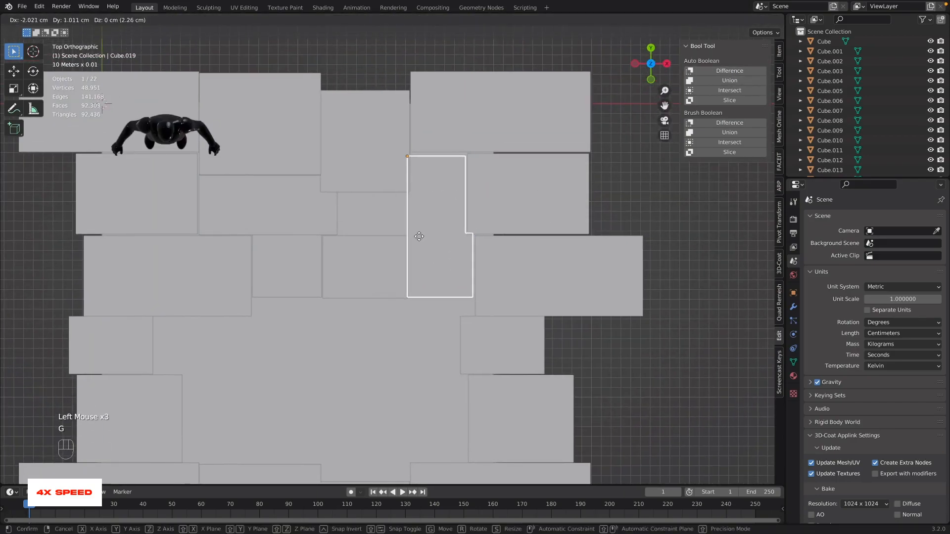
- Undo the Difference cut on the tall block
{"action": "key", "text": "super+z"}
{"action": "key", "text": "Escape"}
{"action": "key", "text": "super+z"}
{"action": "key", "text": "super+z"}
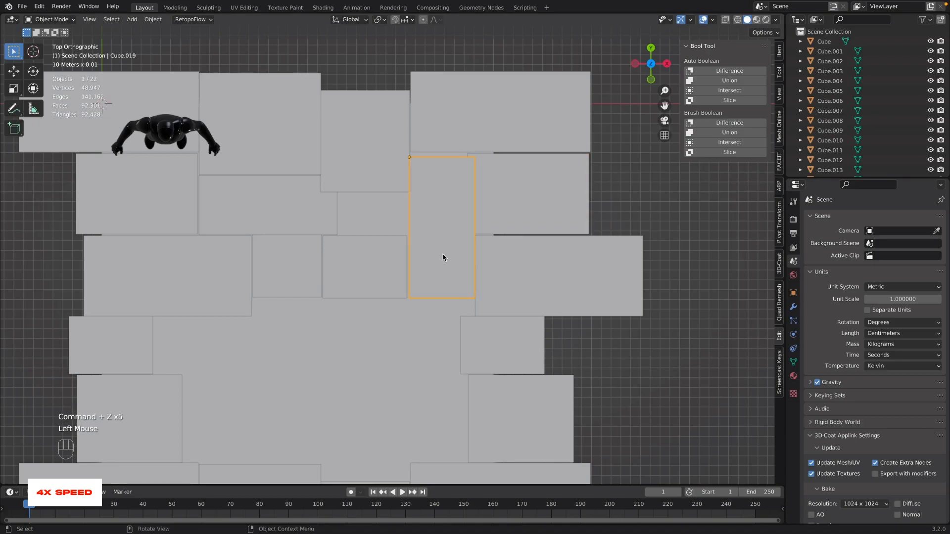
- Move the tall block up against the corner block and stretch it along Y to the lower edge of the neighbouring 171 cm block
{"action": "key", "text": "g"}
{"action": "left_click", "coordinate": [443, 250]}
{"action": "key", "text": "s"}
{"action": "key", "text": "x"}
{"action": "key", "text": "Escape"}
{"action": "key", "text": "s"}
{"action": "key", "text": "y"}
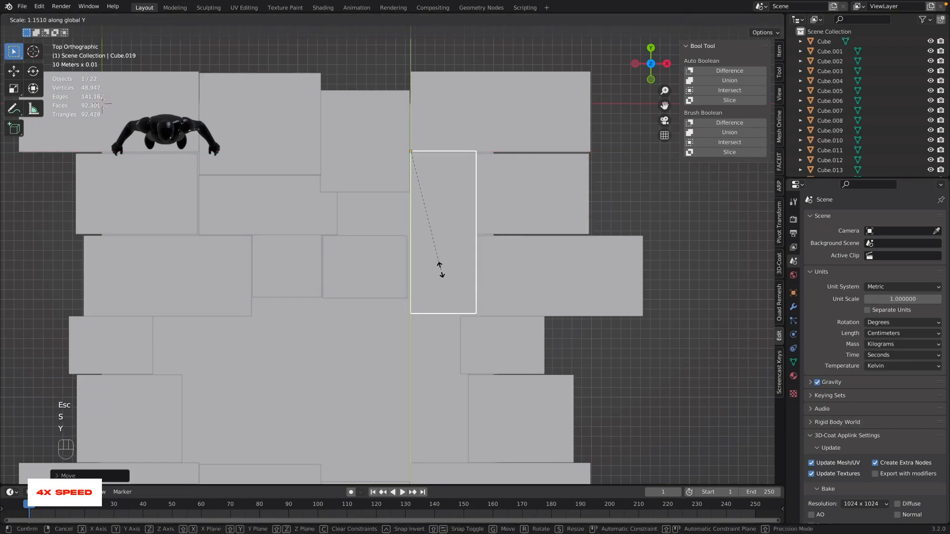
{"action": "left_click", "coordinate": [442, 271]}
- Try to subtract the overlapping edge block's copy from the stretched tall block, and undo the cut
{"action": "left_click", "coordinate": [520, 203]}
{"action": "left_click", "coordinate": [452, 225], "text": "shift"}
{"action": "left_click", "coordinate": [729, 71]}
{"action": "key", "text": "super+z"}
{"action": "key", "text": "super+z"}
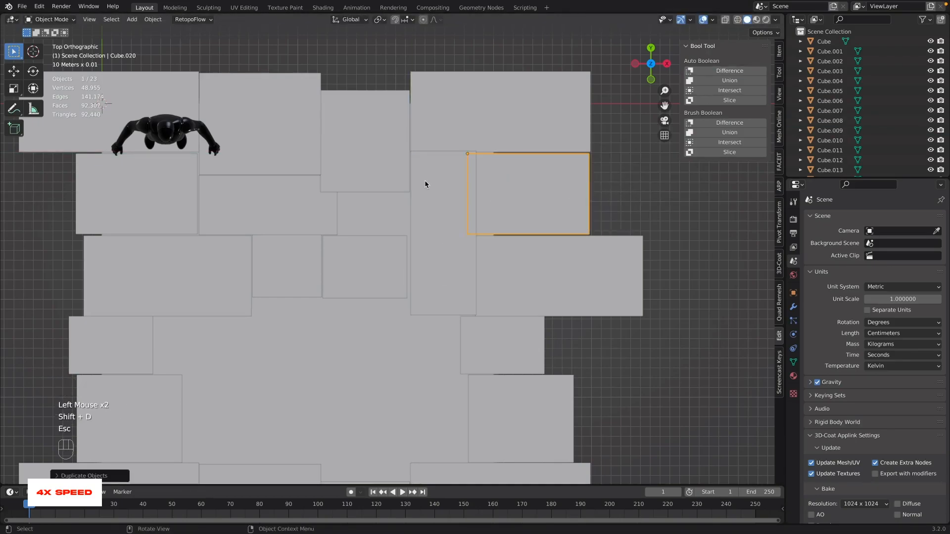
- Nudge the tall block for an even gap and subtract the adjacent 124 cm edge block's copy from it with an auto Difference
{"action": "left_click", "coordinate": [447, 188]}
{"action": "scroll", "coordinate": [431, 169], "scroll_direction": "up", "scroll_amount": 2}
{"action": "key", "text": "g"}
{"action": "left_click", "coordinate": [430, 169]}
{"action": "left_click", "coordinate": [512, 192]}
{"action": "left_click", "coordinate": [448, 227], "text": "shift"}
{"action": "left_click", "coordinate": [729, 71]}
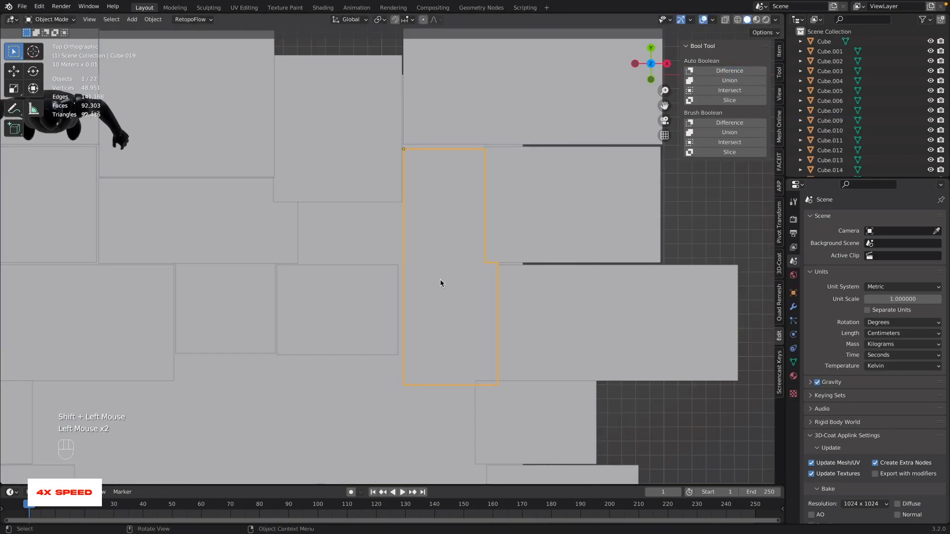
{"action": "key", "text": "g"}
- Duplicate the small interior block into the gap above it, beside the tall block, and scale the copy to fit
{"action": "left_click", "coordinate": [460, 275]}
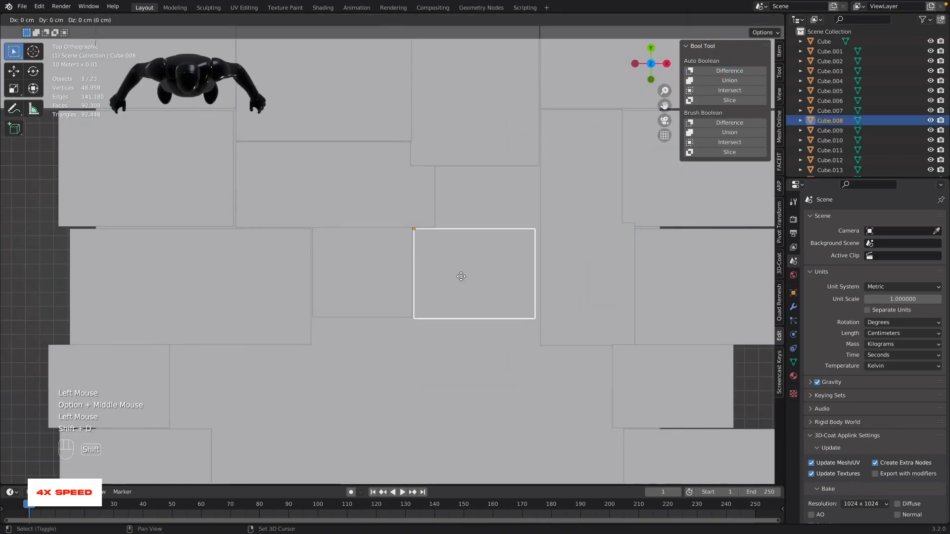
{"action": "key", "text": "s"}
{"action": "key", "text": "y"}
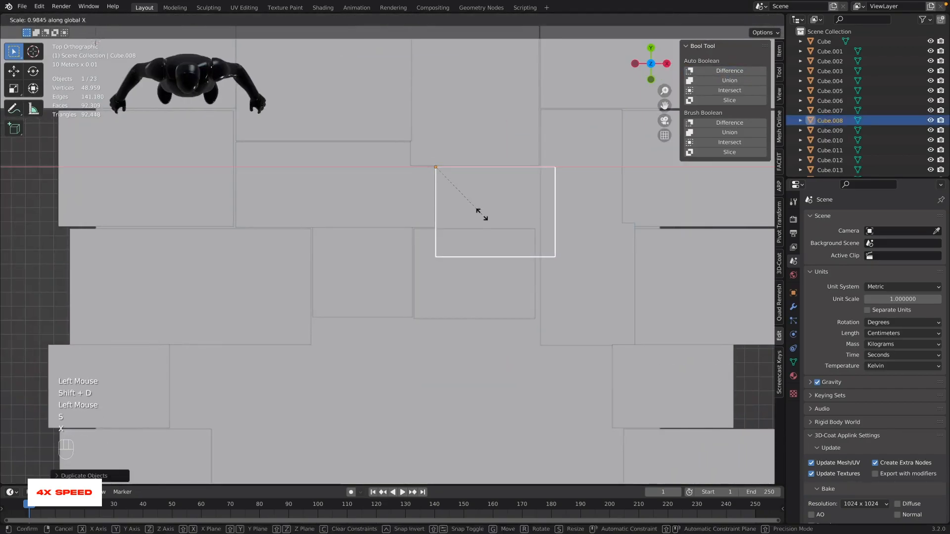
{"action": "left_click", "coordinate": [436, 205]}
- Stretch the interior block beside the wide left edge block along Y down to that block's lower edge
{"action": "scroll", "coordinate": [435, 205], "scroll_direction": "down", "scroll_amount": 2}
{"action": "middle_click", "coordinate": [417, 232], "text": "alt"}
{"action": "left_click", "coordinate": [418, 235]}
{"action": "key", "text": "s"}
{"action": "key", "text": "y"}
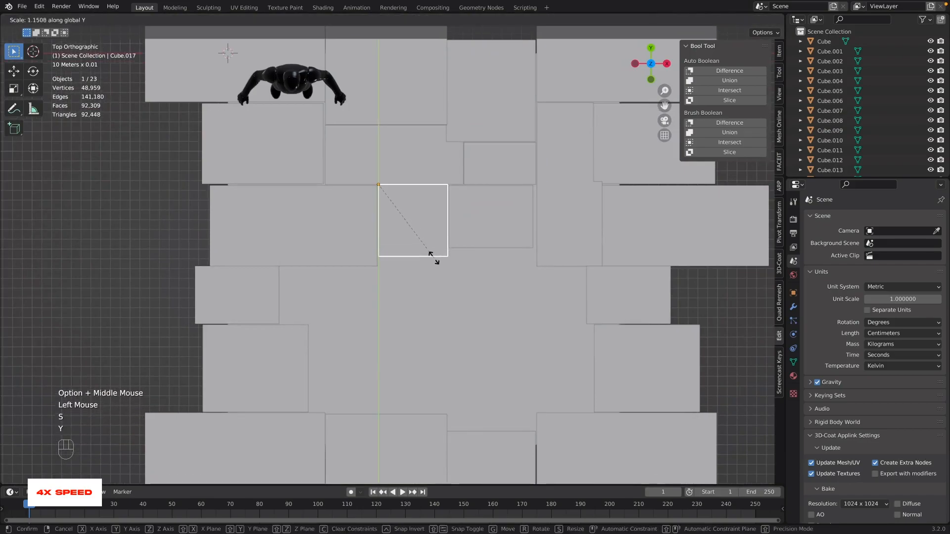
{"action": "left_click", "coordinate": [434, 267]}
- Duplicate the next row's left edge block, place the copy beside it, and widen it along X
{"action": "left_click", "coordinate": [257, 297]}
{"action": "key", "text": "shift+d"}
{"action": "left_click", "coordinate": [339, 297]}
{"action": "key", "text": "s"}
{"action": "key", "text": "x"}
{"action": "left_click", "coordinate": [372, 296]}
- Duplicate the widened block to its far side and narrow the copy along X to fill the remaining strip of the row
{"action": "key", "text": "shift+d"}
{"action": "left_click", "coordinate": [495, 297]}
{"action": "key", "text": "s"}
{"action": "key", "text": "x"}
{"action": "left_click", "coordinate": [418, 300]}
- Duplicate the narrow block into the next column beneath the small interior block and scale the copy to the column's width
{"action": "key", "text": "shift+d"}
{"action": "left_click", "coordinate": [479, 279]}
{"action": "key", "text": "s"}
{"action": "left_click", "coordinate": [530, 282]}
{"action": "left_click", "coordinate": [492, 206]}
- Duplicate that block into the gap before the row's right edge block and fit the copy along X and Y
{"action": "left_click", "coordinate": [499, 295]}
{"action": "key", "text": "shift+d"}
{"action": "key", "text": "s"}
{"action": "key", "text": "x"}
{"action": "left_click", "coordinate": [547, 292]}
{"action": "key", "text": "s"}
{"action": "key", "text": "y"}
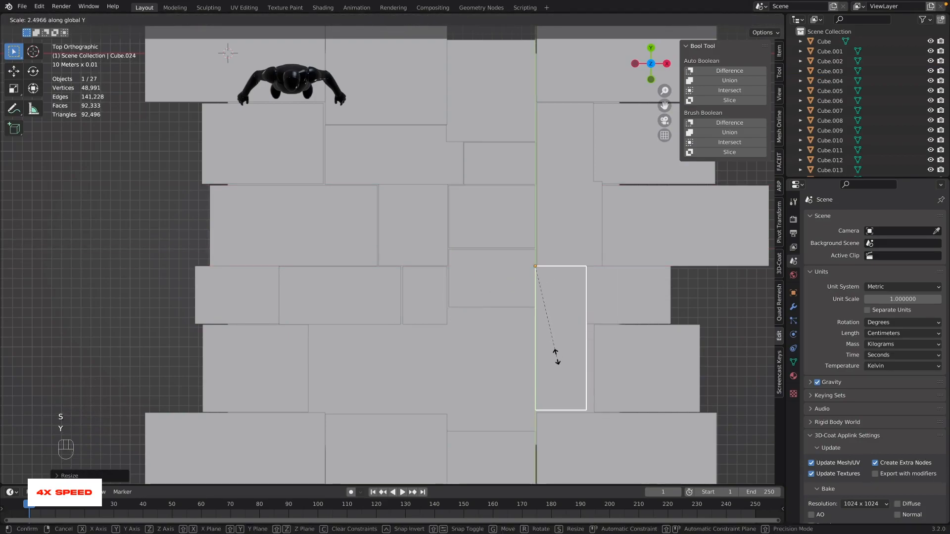
{"action": "left_click", "coordinate": [550, 297]}
- Duplicate the following row's left edge block, place the copy directly beside it, and scale it along X to the next column
{"action": "scroll", "coordinate": [551, 313], "scroll_direction": "down", "scroll_amount": 1}
{"action": "scroll", "coordinate": [169, 365], "scroll_direction": "up", "scroll_amount": 2}
{"action": "left_click", "coordinate": [169, 364]}
{"action": "key", "text": "shift+d"}
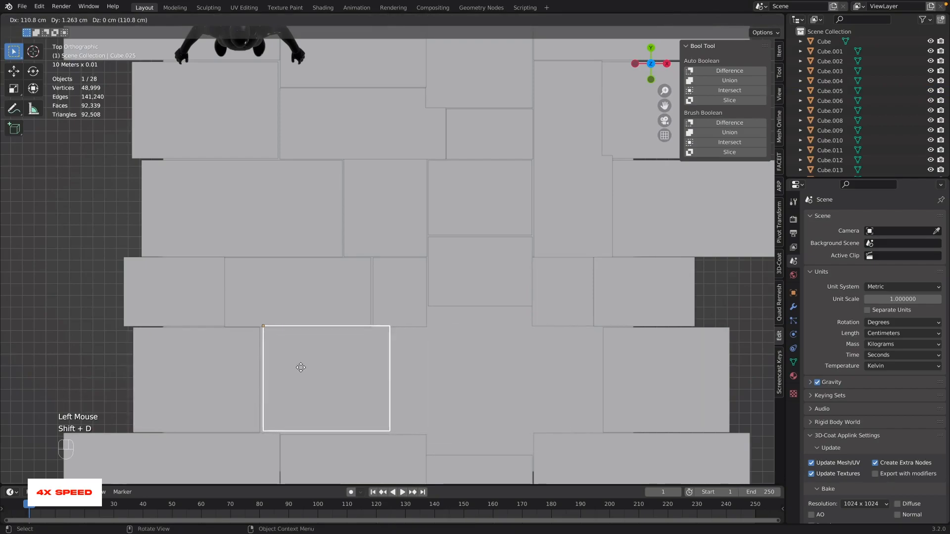
{"action": "left_click", "coordinate": [298, 368]}
{"action": "key", "text": "s"}
{"action": "key", "text": "x"}
{"action": "left_click", "coordinate": [318, 369]}
- Duplicate the scaled block into the open column beside it and fit the copy along X and Y
{"action": "key", "text": "shift+d"}
{"action": "left_click", "coordinate": [483, 345]}
{"action": "key", "text": "s"}
{"action": "key", "text": "x"}
{"action": "left_click", "coordinate": [440, 348]}
{"action": "key", "text": "s"}
{"action": "key", "text": "y"}
{"action": "left_click", "coordinate": [450, 368]}
- Duplicate the fitted column block into the last gap before the right edge block and scale the copy along X
{"action": "key", "text": "shift+d"}
{"action": "left_click", "coordinate": [562, 389]}
{"action": "key", "text": "s"}
{"action": "key", "text": "x"}
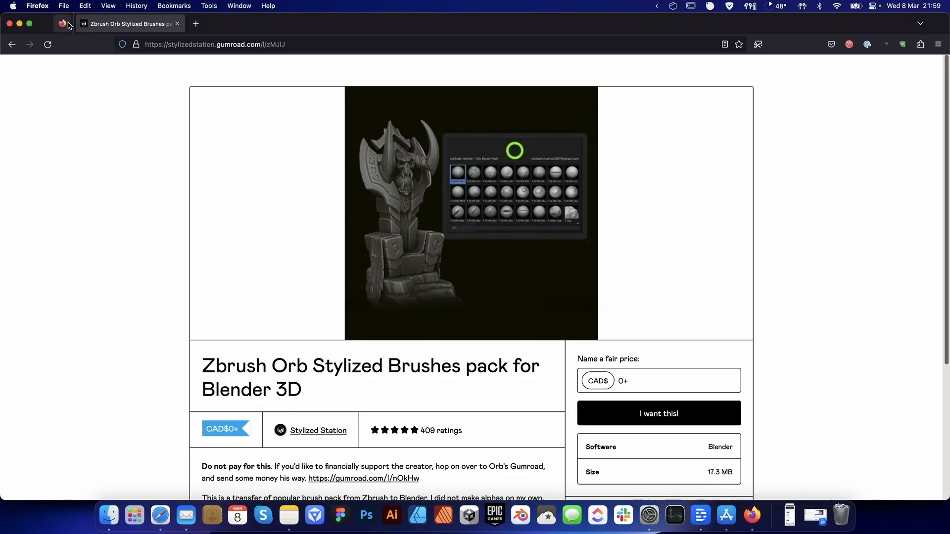
- Switch to Firefox and examine the Gumroad page of the Zbrush Orb Stylized Brushes pack for Blender 3D
{"action": "left_click", "coordinate": [64, 25]}
{"action": "left_click", "coordinate": [124, 23]}
{"action": "left_click", "coordinate": [30, 24]}
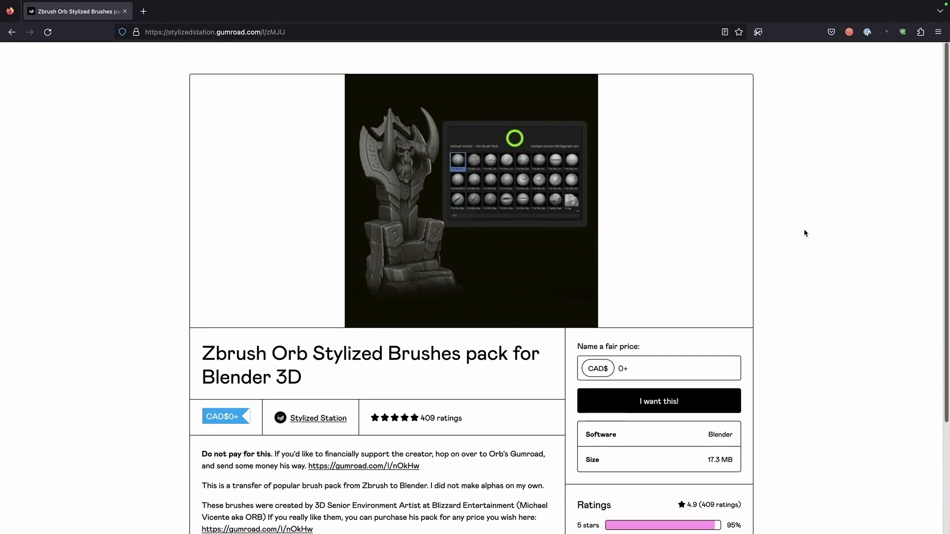
{"action": "scroll", "coordinate": [619, 235], "scroll_direction": "down", "scroll_amount": 2}
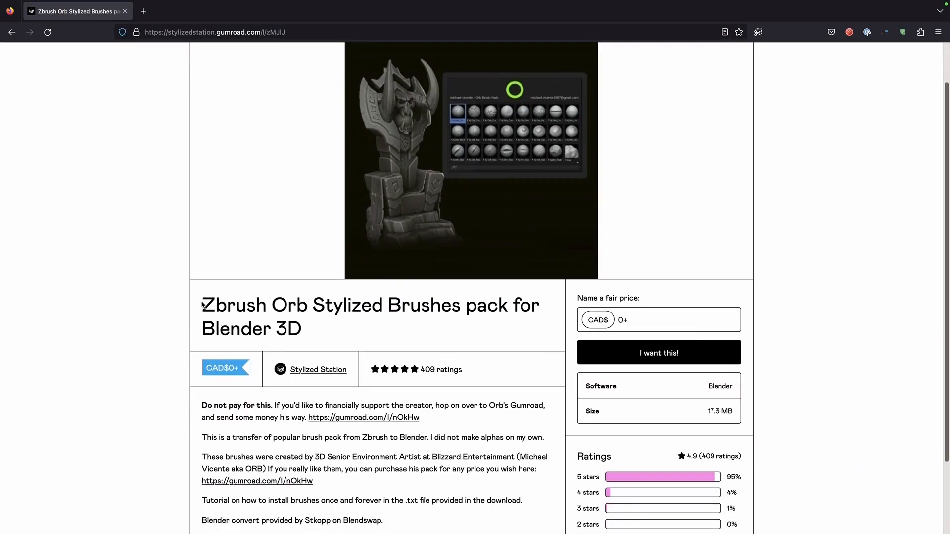
{"action": "left_click_drag", "start_coordinate": [203, 300], "coordinate": [317, 333]}
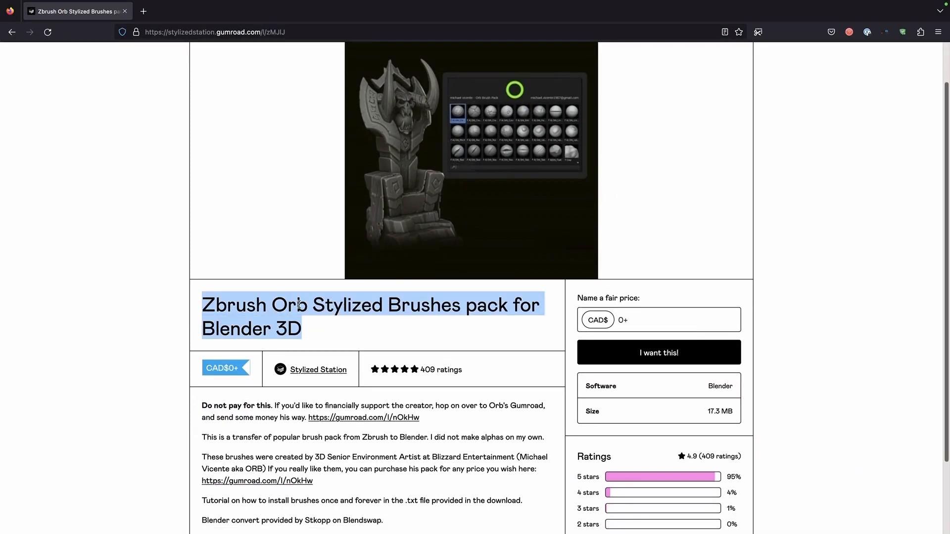
{"action": "scroll", "coordinate": [294, 307], "scroll_direction": "up", "scroll_amount": 2}
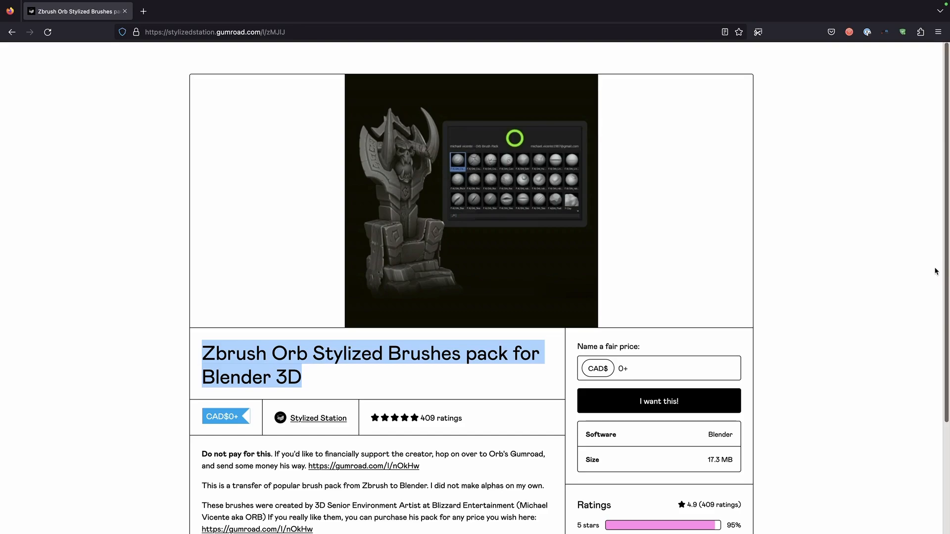
{"action": "scroll", "coordinate": [650, 291], "scroll_direction": "down", "scroll_amount": 6}
{"action": "scroll", "coordinate": [657, 290], "scroll_direction": "up", "scroll_amount": 6}
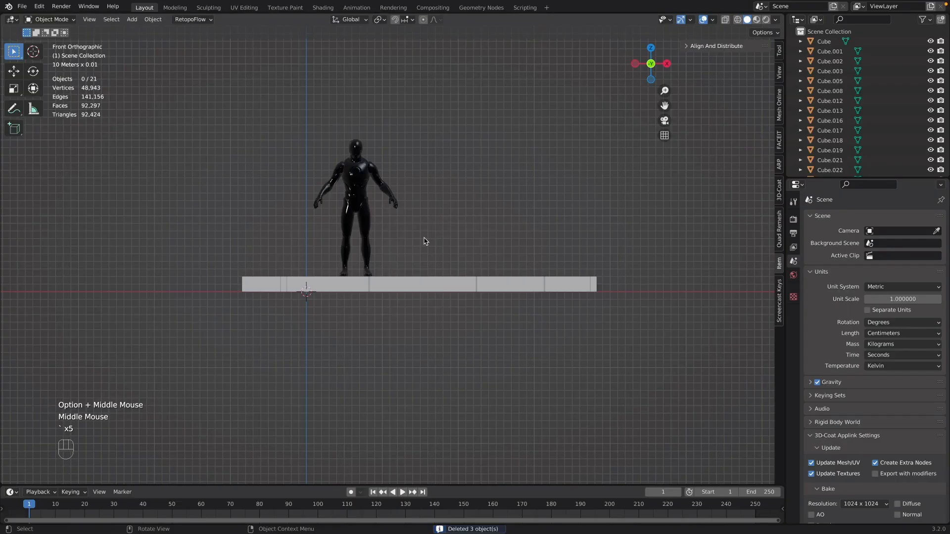
- Switch to Blender, select all floor blocks without the character from the side view, and apply their scale
{"action": "key", "text": "grave"}
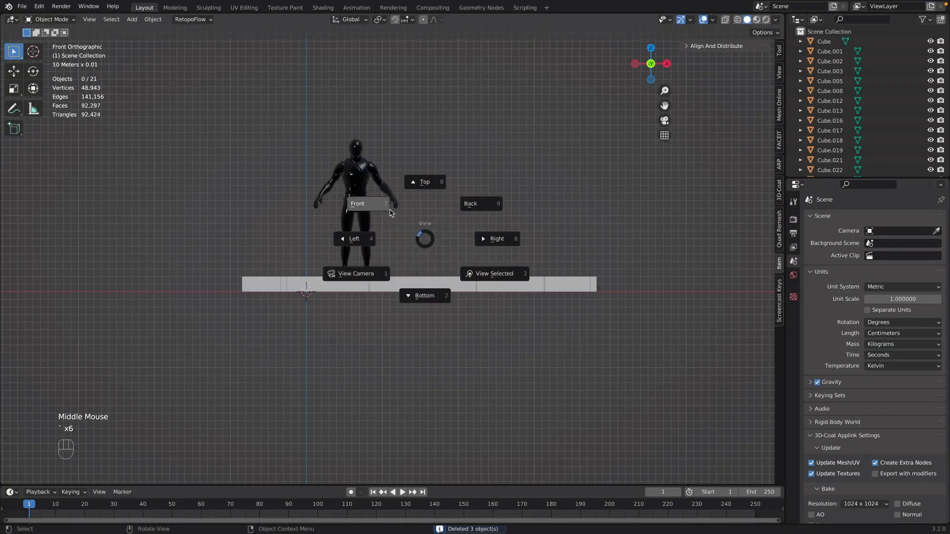
{"action": "left_click", "coordinate": [435, 161]}
{"action": "middle_click_drag", "start_coordinate": [438, 184], "coordinate": [414, 213], "text": "alt"}
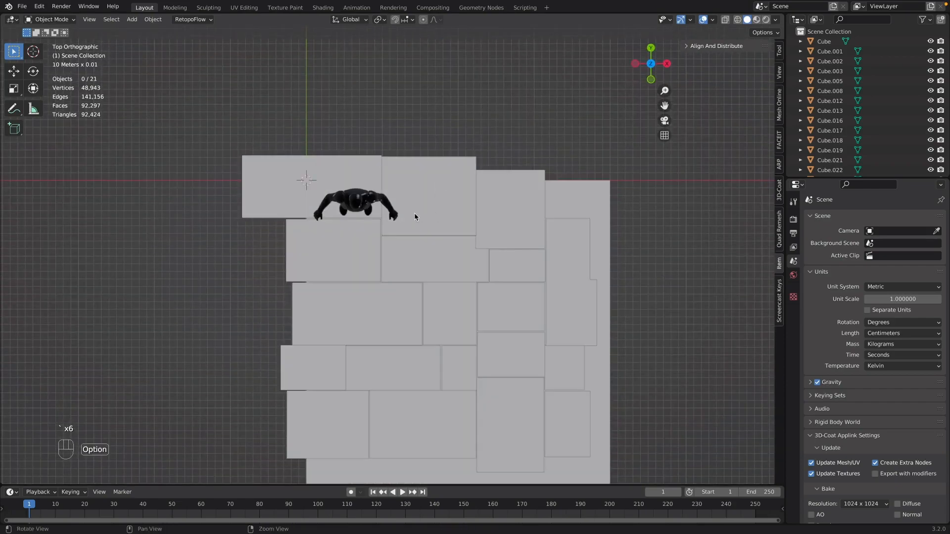
{"action": "left_click", "coordinate": [250, 188]}
{"action": "scroll", "coordinate": [285, 187], "scroll_direction": "up", "scroll_amount": 4}
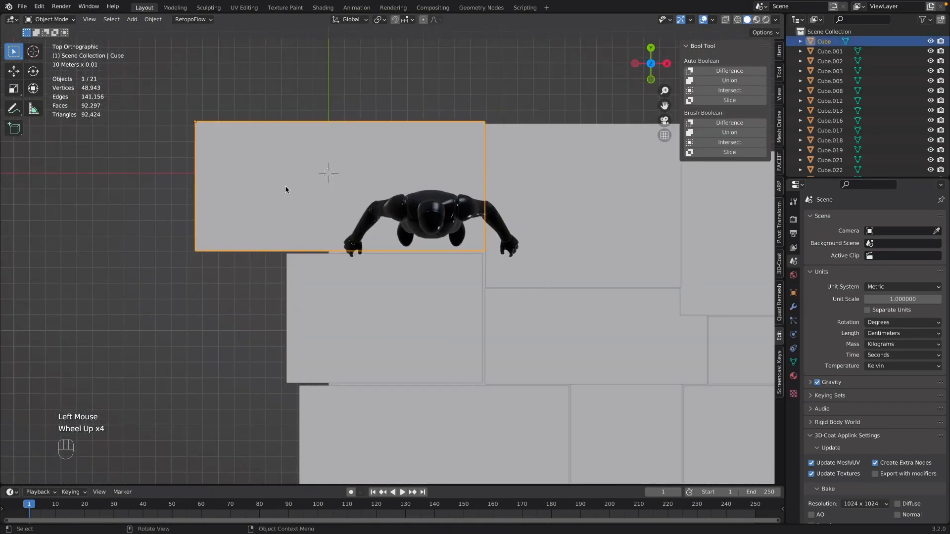
{"action": "scroll", "coordinate": [328, 206], "scroll_direction": "down", "scroll_amount": 2}
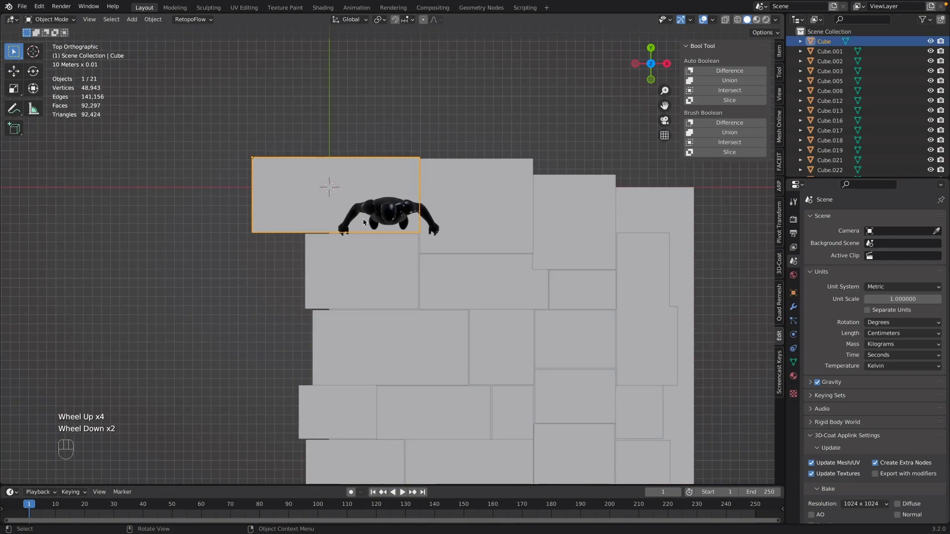
{"action": "key", "text": "grave"}
{"action": "left_click", "coordinate": [274, 230]}
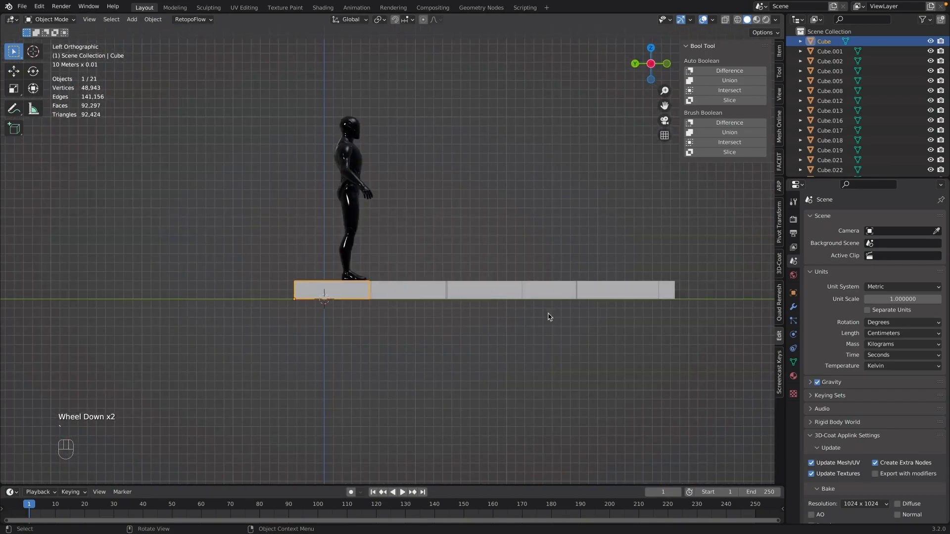
{"action": "left_click_drag", "start_coordinate": [731, 284], "coordinate": [514, 300]}
{"action": "left_click_drag", "start_coordinate": [275, 293], "coordinate": [275, 293]}
{"action": "key", "text": "super+a"}
{"action": "left_click", "coordinate": [663, 407]}
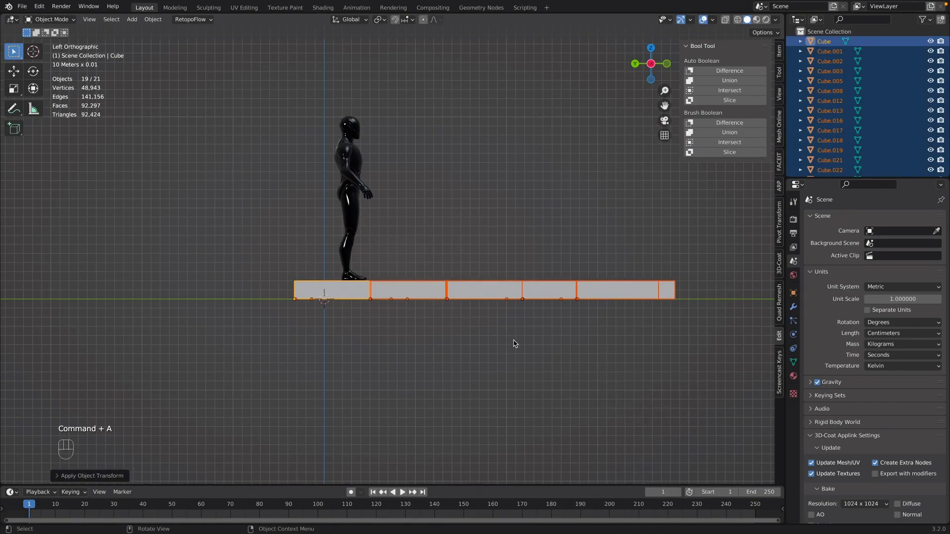
- Select only the 184 cm wide corner block from the top view and switch it to Sculpt Mode
{"action": "key", "text": "grave"}
{"action": "left_click", "coordinate": [467, 272]}
{"action": "scroll", "coordinate": [500, 284], "scroll_direction": "down", "scroll_amount": 2}
{"action": "middle_click_drag", "start_coordinate": [499, 283], "coordinate": [448, 254], "text": "alt"}
{"action": "left_click", "coordinate": [364, 164]}
{"action": "left_click", "coordinate": [365, 173]}
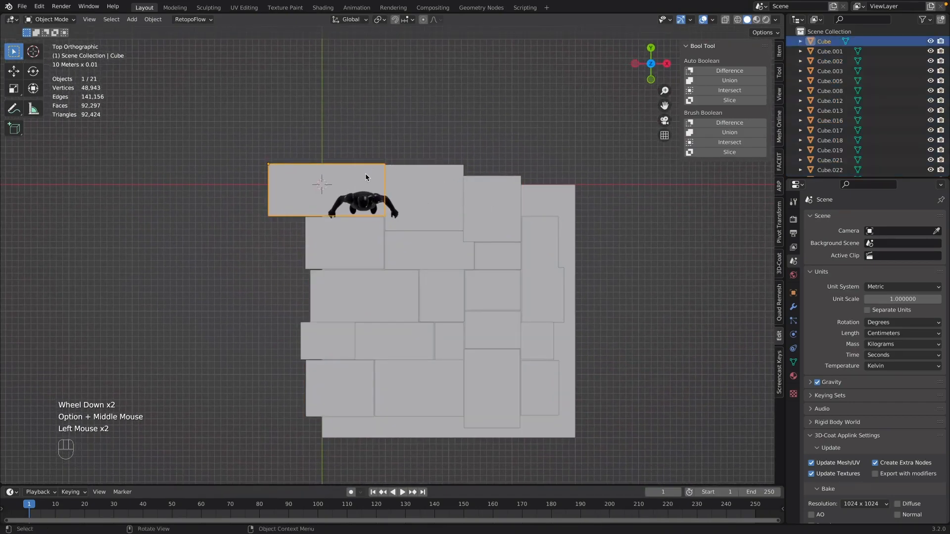
{"action": "key", "text": "Tab"}
{"action": "left_click", "coordinate": [375, 234]}
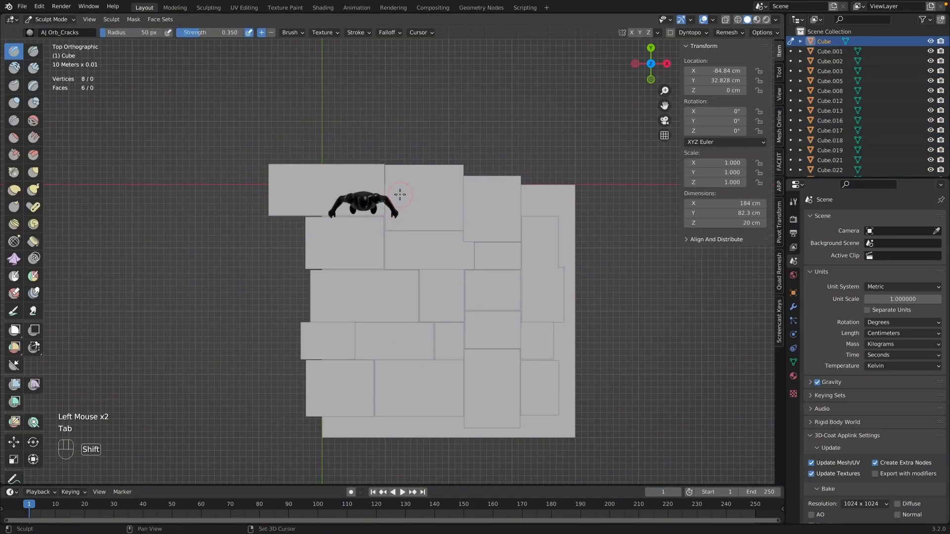
- Set the corner block's voxel size to 0.4 cm and voxel-remesh it
{"action": "key", "text": "shift+r"}
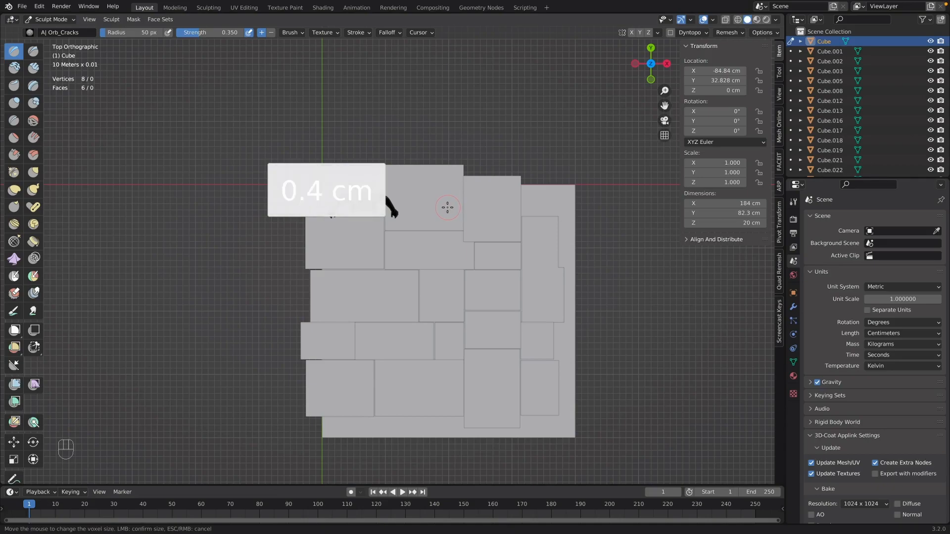
{"action": "left_click", "coordinate": [446, 206]}
{"action": "key", "text": "super+r"}
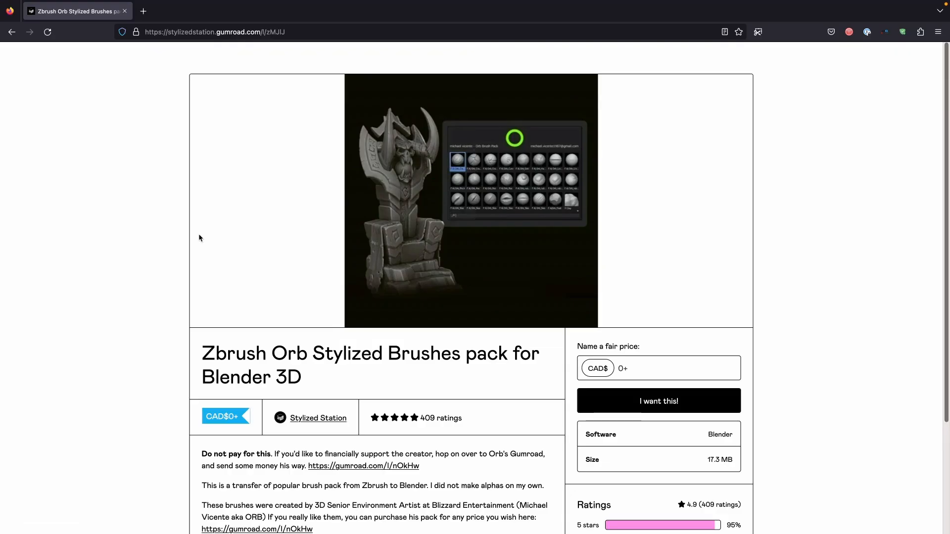
- Switch to Firefox and look over the Orb brush pack's description and download details again
{"action": "scroll", "coordinate": [238, 256], "scroll_direction": "down", "scroll_amount": 2}
{"action": "scroll", "coordinate": [236, 255], "scroll_direction": "down", "scroll_amount": 4}
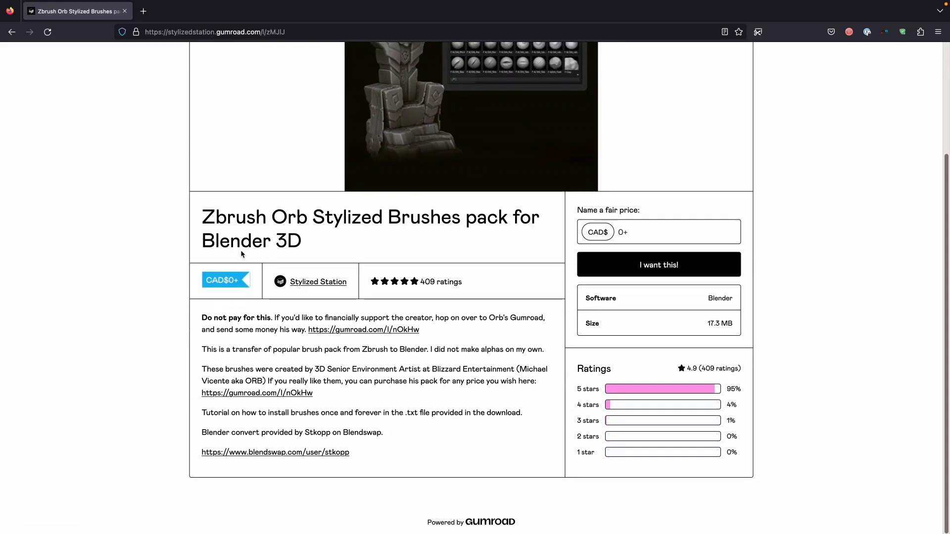
{"action": "left_click_drag", "start_coordinate": [226, 216], "coordinate": [289, 218]}
{"action": "left_click", "coordinate": [267, 242]}
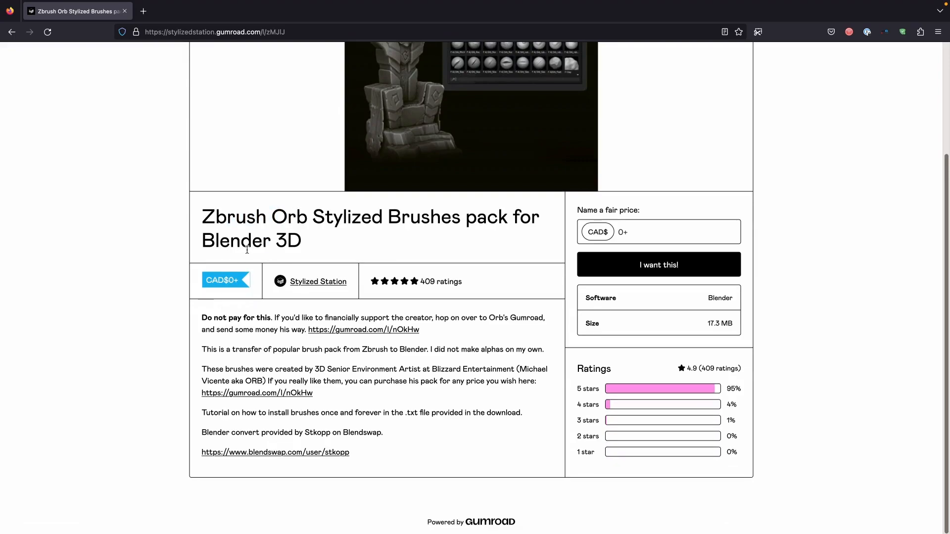
{"action": "scroll", "coordinate": [250, 254], "scroll_direction": "up", "scroll_amount": 5}
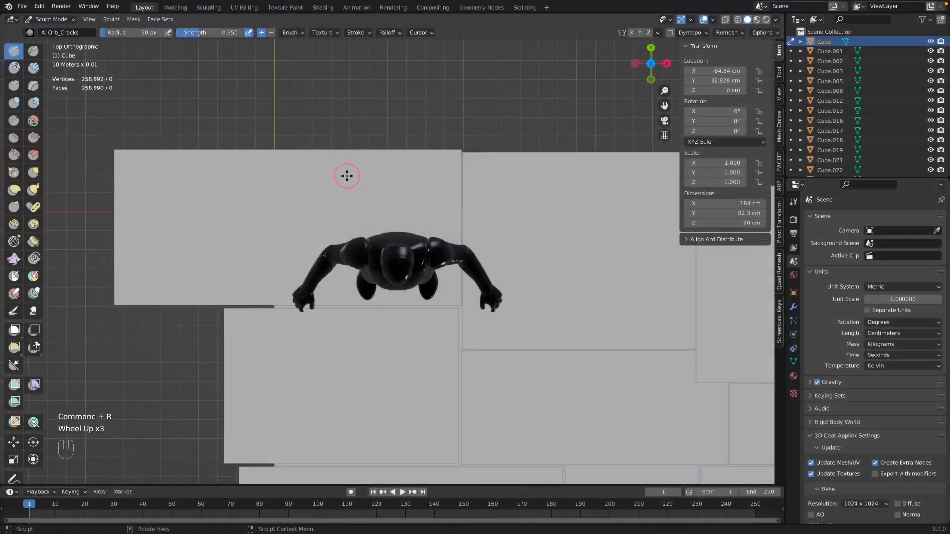
- Isolate the remeshed corner block in local view and show it from an angled perspective
{"action": "scroll", "coordinate": [345, 176], "scroll_direction": "up", "scroll_amount": 2}
{"action": "middle_click", "coordinate": [339, 191], "text": "alt"}
{"action": "middle_click_drag", "start_coordinate": [475, 183], "coordinate": [506, 175], "text": "alt"}
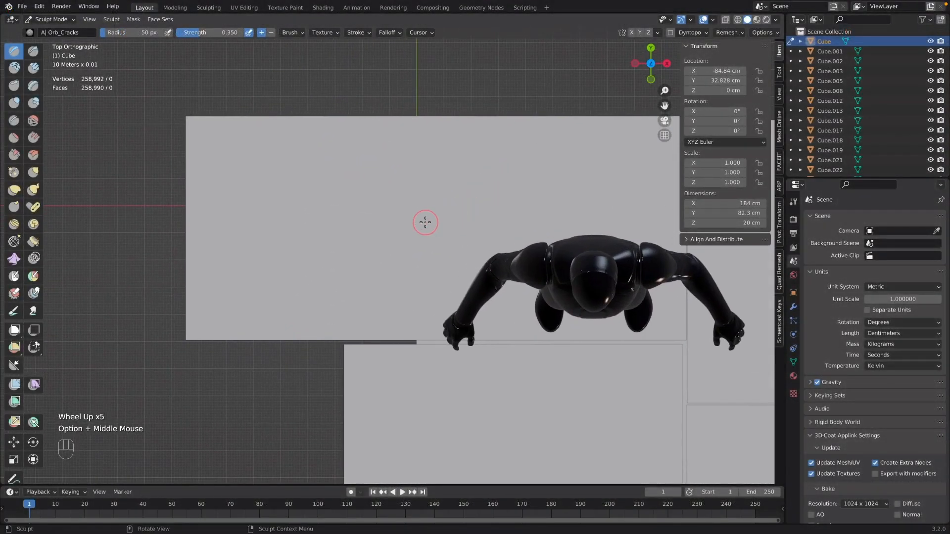
{"action": "key", "text": "slash"}
{"action": "mouse_move", "coordinate": [352, 276]}
{"action": "right_mouse_down", "text": "alt"}
{"action": "mouse_move", "coordinate": [382, 236]}
{"action": "mouse_move", "coordinate": [370, 275]}
{"action": "right_mouse_up", "text": "alt"}
{"action": "middle_click_drag", "start_coordinate": [370, 275], "coordinate": [403, 216]}
{"action": "right_click_drag", "start_coordinate": [404, 216], "coordinate": [382, 245], "text": "alt"}
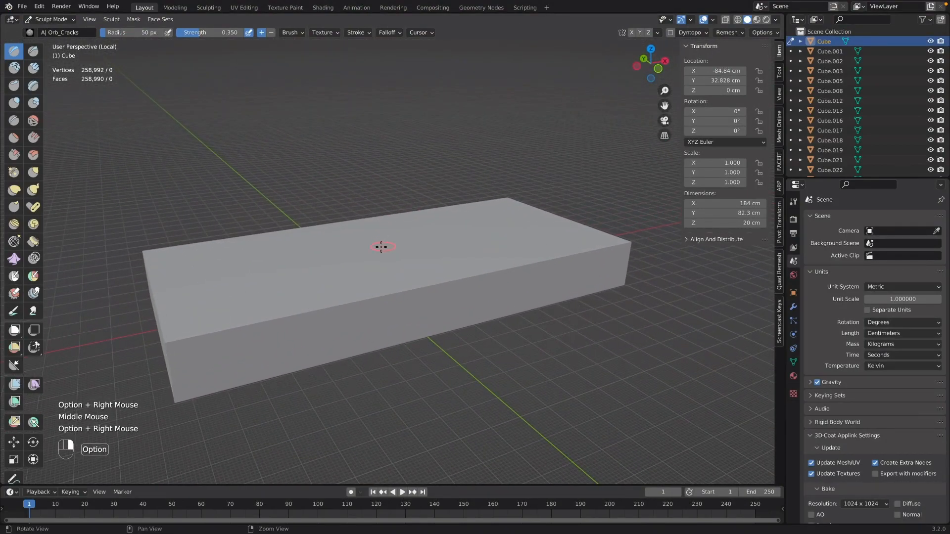
- Choose the Orb_Flatten_EdgeProtect brush of the Scrape tool and set its radius to 101 px
{"action": "left_click", "coordinate": [14, 156]}
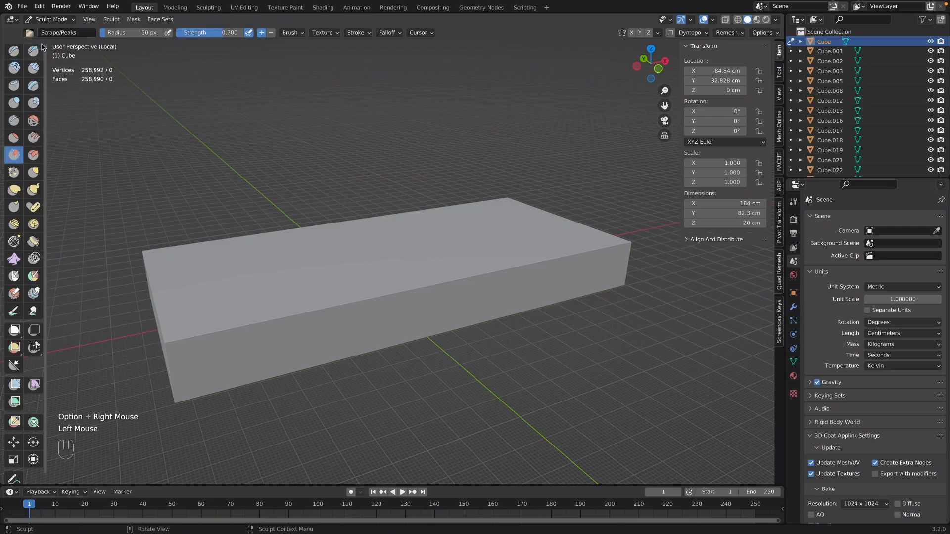
{"action": "left_click", "coordinate": [30, 33]}
{"action": "left_click", "coordinate": [89, 84]}
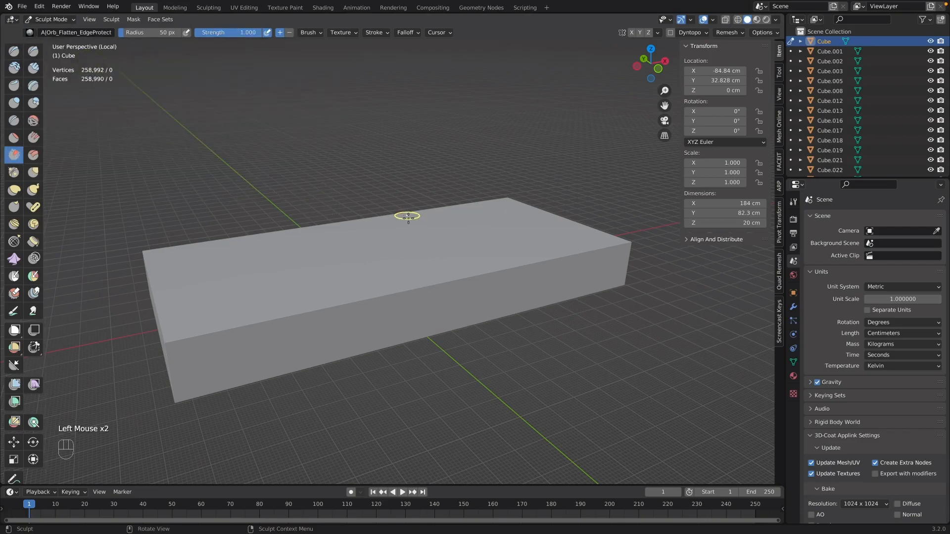
{"action": "key", "text": "bracketright"}
{"action": "key", "text": "bracketright"}
{"action": "key", "text": "bracketright"}
{"action": "key", "text": "bracketright"}
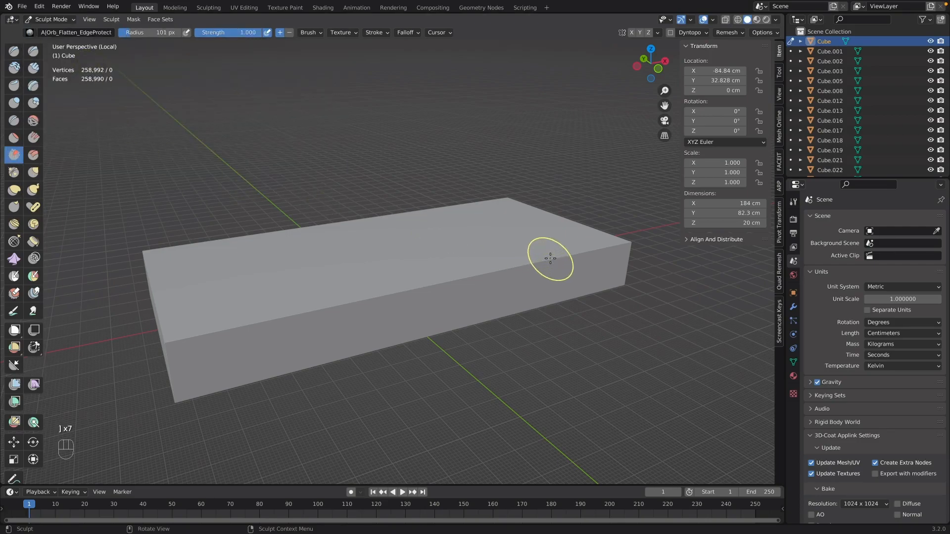
- Wear down the front long upper edge of the corner block and its adjoining vertical corner with the flatten brush
{"action": "mouse_move", "coordinate": [603, 250]}
{"action": "left_mouse_down"}
{"action": "mouse_move", "coordinate": [488, 269]}
{"action": "mouse_move", "coordinate": [368, 306]}
{"action": "left_mouse_up"}
{"action": "left_click_drag", "start_coordinate": [437, 291], "coordinate": [324, 310]}
{"action": "left_click_drag", "start_coordinate": [349, 304], "coordinate": [228, 326]}
{"action": "mouse_move", "coordinate": [310, 311]}
{"action": "left_mouse_down"}
{"action": "mouse_move", "coordinate": [170, 327]}
{"action": "mouse_move", "coordinate": [197, 335]}
{"action": "mouse_move", "coordinate": [163, 342]}
{"action": "left_mouse_up"}
{"action": "middle_click_drag", "start_coordinate": [229, 335], "coordinate": [285, 316], "text": "alt"}
{"action": "left_click_drag", "start_coordinate": [327, 305], "coordinate": [331, 371]}
{"action": "left_click_drag", "start_coordinate": [330, 332], "coordinate": [332, 380]}
- Chip the upper edge of the block's adjoining short end and the vertical corner beyond it
{"action": "middle_click_drag", "start_coordinate": [331, 329], "coordinate": [445, 413]}
{"action": "mouse_move", "coordinate": [448, 415]}
{"action": "left_mouse_down"}
{"action": "mouse_move", "coordinate": [395, 398]}
{"action": "mouse_move", "coordinate": [346, 397]}
{"action": "left_mouse_up"}
{"action": "left_click_drag", "start_coordinate": [379, 404], "coordinate": [260, 380]}
{"action": "left_click_drag", "start_coordinate": [337, 389], "coordinate": [173, 363]}
{"action": "left_click_drag", "start_coordinate": [280, 381], "coordinate": [205, 369]}
{"action": "middle_click_drag", "start_coordinate": [227, 372], "coordinate": [326, 371], "text": "alt"}
{"action": "left_click_drag", "start_coordinate": [472, 382], "coordinate": [500, 349]}
{"action": "left_click_drag", "start_coordinate": [443, 341], "coordinate": [427, 381]}
{"action": "left_click_drag", "start_coordinate": [423, 329], "coordinate": [418, 376]}
{"action": "left_click", "coordinate": [426, 356]}
- Wear down the opposite long upper edge of the block with overlapping flatten strokes
{"action": "mouse_move", "coordinate": [426, 356]}
{"action": "middle_mouse_down"}
{"action": "mouse_move", "coordinate": [569, 379]}
{"action": "mouse_move", "coordinate": [593, 346]}
{"action": "middle_mouse_up"}
{"action": "mouse_move", "coordinate": [604, 353]}
{"action": "left_mouse_down"}
{"action": "mouse_move", "coordinate": [468, 334]}
{"action": "mouse_move", "coordinate": [416, 312]}
{"action": "left_mouse_up"}
{"action": "mouse_move", "coordinate": [385, 303]}
{"action": "middle_mouse_down"}
{"action": "mouse_move", "coordinate": [469, 320]}
{"action": "mouse_move", "coordinate": [478, 333]}
{"action": "middle_mouse_up"}
{"action": "left_click_drag", "start_coordinate": [522, 286], "coordinate": [373, 317]}
{"action": "left_click_drag", "start_coordinate": [462, 312], "coordinate": [300, 335]}
{"action": "left_click_drag", "start_coordinate": [299, 334], "coordinate": [190, 353]}
- Chip the upper edge and vertical corners of the block's remaining short end
{"action": "mouse_move", "coordinate": [249, 353]}
{"action": "middle_mouse_down"}
{"action": "mouse_move", "coordinate": [293, 339]}
{"action": "mouse_move", "coordinate": [339, 394]}
{"action": "middle_mouse_up"}
{"action": "left_click_drag", "start_coordinate": [339, 394], "coordinate": [343, 422]}
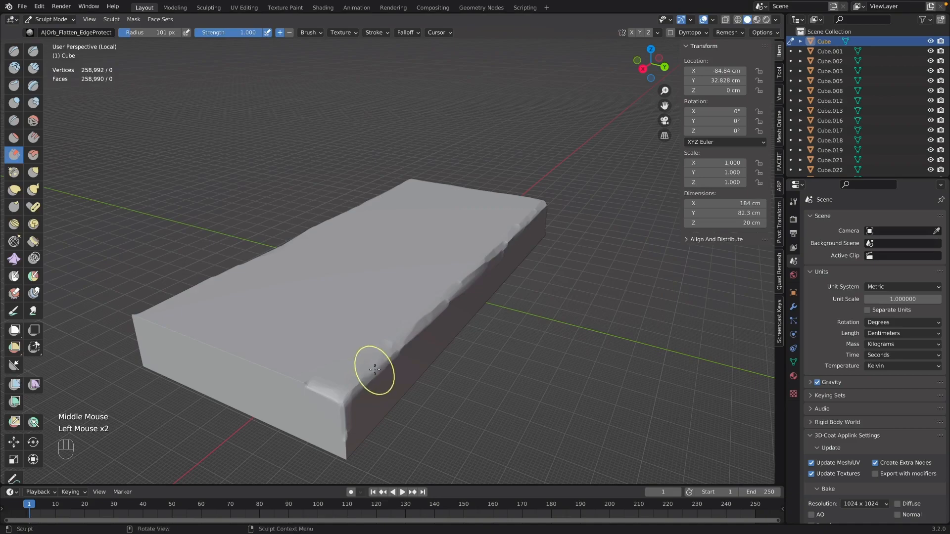
{"action": "left_click_drag", "start_coordinate": [342, 399], "coordinate": [230, 354]}
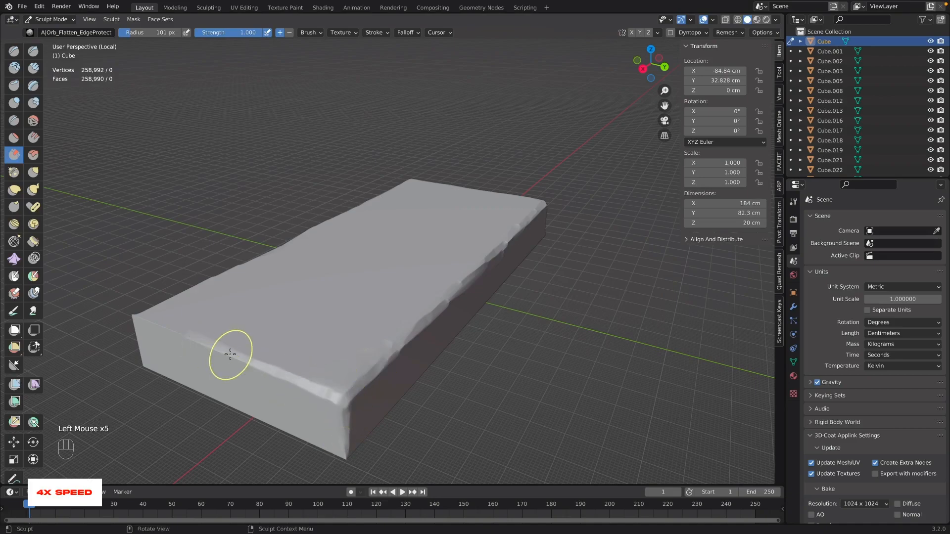
{"action": "middle_click_drag", "start_coordinate": [163, 340], "coordinate": [473, 437]}
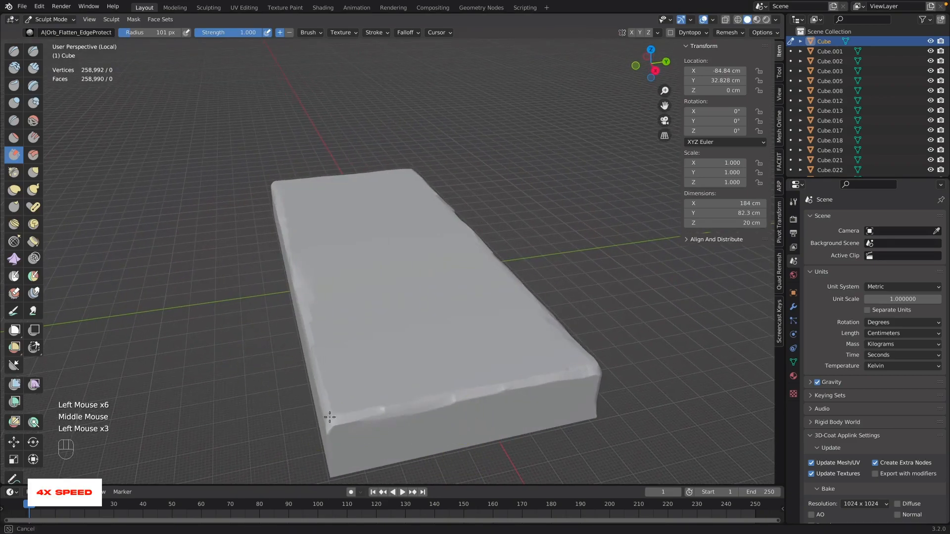
{"action": "middle_click_drag", "start_coordinate": [337, 425], "coordinate": [379, 414]}
{"action": "left_click_drag", "start_coordinate": [547, 360], "coordinate": [546, 346]}
- Leave local view and transfer Sculpt Mode to the neighbouring 124 × 104 cm block in the top row
{"action": "key", "text": "slash"}
{"action": "key", "text": "KP_7"}
{"action": "scroll", "coordinate": [439, 301], "scroll_direction": "down", "scroll_amount": 2}
{"action": "middle_click_drag", "start_coordinate": [439, 301], "coordinate": [420, 334], "text": "shift"}
{"action": "key", "text": "super+q"}
{"action": "left_click", "coordinate": [497, 284]}
{"action": "key", "text": "alt+q"}
- Adjust the 124 × 104 cm block's voxel size, voxel-remesh it, and isolate it in local view
{"action": "key", "text": "shift+r"}
{"action": "left_click", "coordinate": [467, 277]}
{"action": "key", "text": "super+r"}
{"action": "key", "text": "slash"}
{"action": "middle_click_drag", "start_coordinate": [463, 276], "coordinate": [505, 305]}
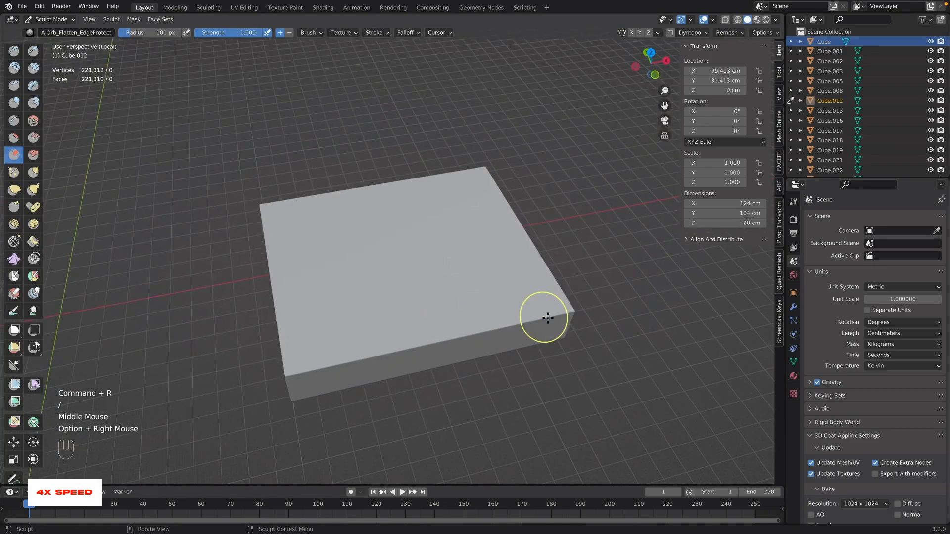
- Wear down the upper edges and corners of the 124 × 104 cm block with the flatten brush and leave local view
{"action": "middle_click_drag", "start_coordinate": [418, 341], "coordinate": [403, 335]}
{"action": "mouse_move", "coordinate": [515, 274]}
{"action": "left_mouse_down"}
{"action": "mouse_move", "coordinate": [408, 346]}
{"action": "mouse_move", "coordinate": [494, 297]}
{"action": "left_mouse_up"}
{"action": "middle_click_drag", "start_coordinate": [495, 297], "coordinate": [509, 313]}
{"action": "left_click_drag", "start_coordinate": [509, 313], "coordinate": [376, 366]}
{"action": "middle_click_drag", "start_coordinate": [375, 366], "coordinate": [346, 356]}
{"action": "middle_click_drag", "start_coordinate": [342, 313], "coordinate": [424, 392]}
{"action": "left_click", "coordinate": [425, 393]}
{"action": "key", "text": "slash"}
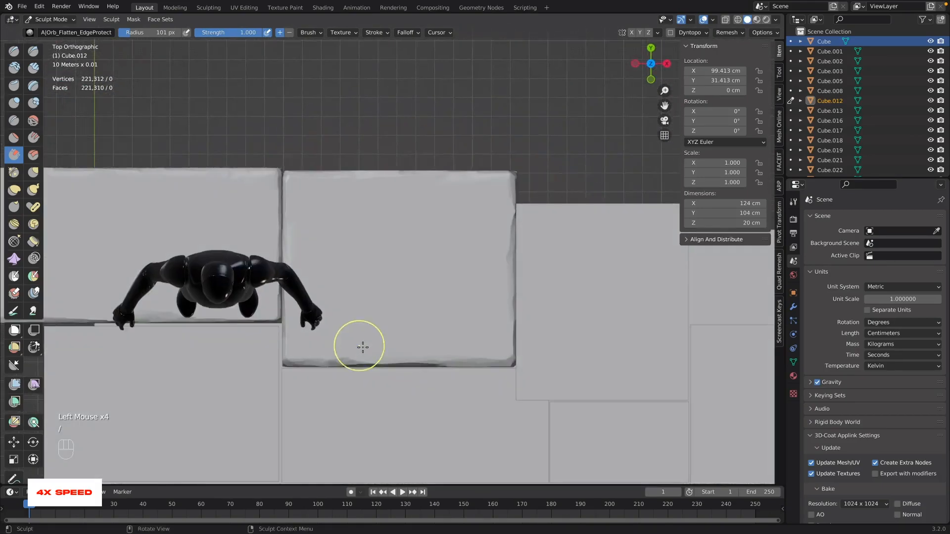
- Transfer Sculpt Mode to the 91.3 × 104 cm block, adjust its voxel size, voxel-remesh it, and isolate it in local view
{"action": "scroll", "coordinate": [359, 344], "scroll_direction": "down", "scroll_amount": 2}
{"action": "middle_click_drag", "start_coordinate": [358, 343], "coordinate": [464, 227], "text": "alt"}
{"action": "key", "text": "shift+r"}
{"action": "left_click", "coordinate": [511, 242]}
{"action": "key", "text": "super+r"}
{"action": "key", "text": "slash"}
- Wear down the upper edges and corners of the 91.3 × 104 cm block with the flatten brush and leave local view
{"action": "right_click_drag", "start_coordinate": [470, 263], "coordinate": [440, 282], "text": "alt"}
{"action": "middle_click_drag", "start_coordinate": [440, 282], "coordinate": [475, 223]}
{"action": "mouse_move", "coordinate": [534, 310]}
{"action": "left_mouse_down"}
{"action": "mouse_move", "coordinate": [498, 315]}
{"action": "mouse_move", "coordinate": [498, 328]}
{"action": "mouse_move", "coordinate": [445, 326]}
{"action": "left_mouse_up"}
{"action": "mouse_move", "coordinate": [445, 327]}
{"action": "middle_mouse_down"}
{"action": "mouse_move", "coordinate": [407, 339]}
{"action": "mouse_move", "coordinate": [377, 311]}
{"action": "middle_mouse_up"}
{"action": "left_click_drag", "start_coordinate": [377, 311], "coordinate": [272, 269]}
{"action": "middle_click_drag", "start_coordinate": [272, 269], "coordinate": [425, 324]}
{"action": "left_click_drag", "start_coordinate": [426, 324], "coordinate": [309, 257]}
{"action": "middle_click_drag", "start_coordinate": [310, 257], "coordinate": [441, 292]}
{"action": "left_click_drag", "start_coordinate": [440, 292], "coordinate": [419, 336]}
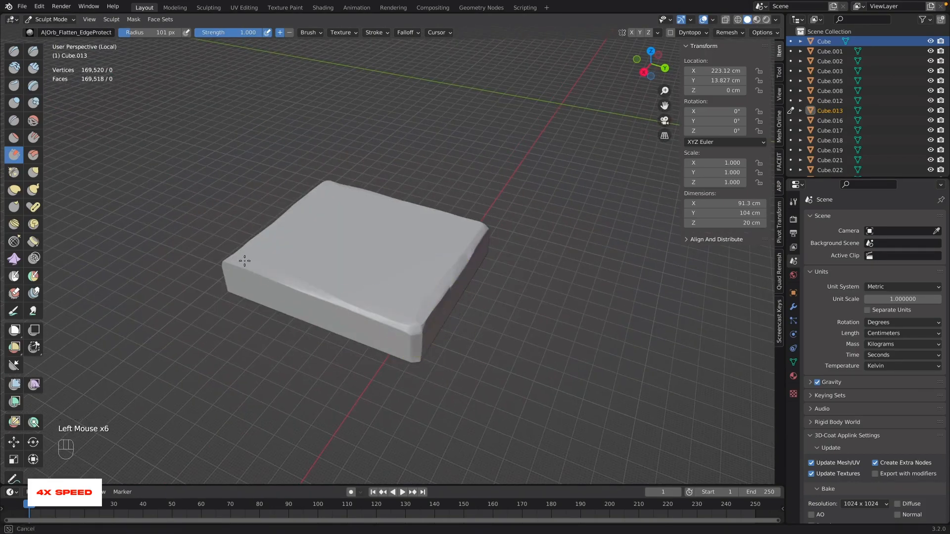
{"action": "left_click_drag", "start_coordinate": [247, 260], "coordinate": [356, 309]}
{"action": "middle_click_drag", "start_coordinate": [356, 309], "coordinate": [422, 377]}
{"action": "key", "text": "slash"}
- Transfer Sculpt Mode to the stepped 66.8 × 167 cm block, adjust its voxel size, voxel-remesh it, and isolate it
{"action": "key", "text": "alt+q"}
{"action": "key", "text": "shift+r"}
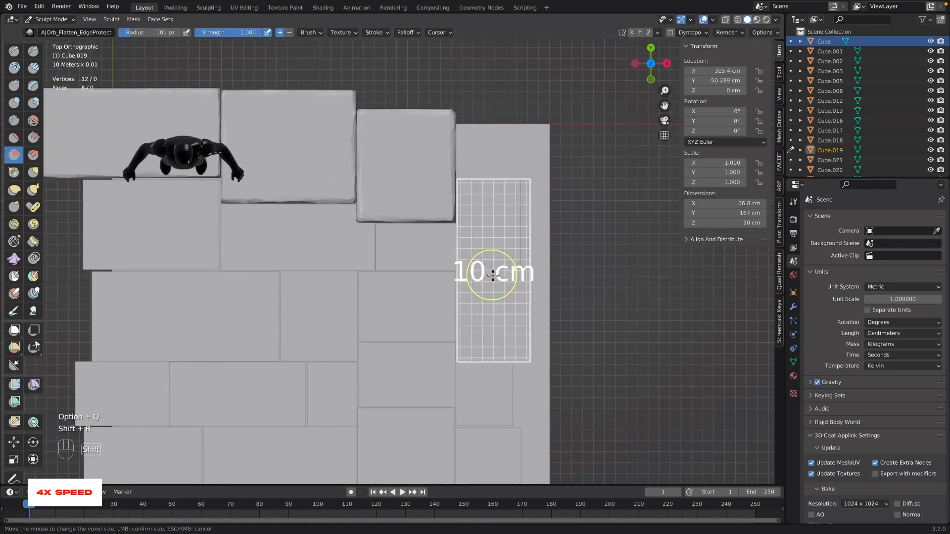
{"action": "left_click", "coordinate": [539, 301]}
{"action": "key", "text": "super+r"}
{"action": "key", "text": "slash"}
- Flatten the upper edges and corners along the notched side of the 66.8 × 167 cm block, smoothing inside the notch
{"action": "middle_click_drag", "start_coordinate": [385, 325], "coordinate": [375, 266]}
{"action": "left_click_drag", "start_coordinate": [374, 269], "coordinate": [439, 267]}
{"action": "middle_click_drag", "start_coordinate": [439, 277], "coordinate": [361, 269]}
{"action": "left_click_drag", "start_coordinate": [359, 267], "coordinate": [376, 262], "text": "shift"}
{"action": "middle_click_drag", "start_coordinate": [366, 270], "coordinate": [440, 274]}
{"action": "left_click_drag", "start_coordinate": [369, 270], "coordinate": [317, 269]}
{"action": "left_click_drag", "start_coordinate": [366, 270], "coordinate": [277, 267]}
{"action": "left_click_drag", "start_coordinate": [346, 270], "coordinate": [269, 265]}
{"action": "middle_click_drag", "start_coordinate": [503, 271], "coordinate": [440, 275]}
{"action": "left_click_drag", "start_coordinate": [458, 316], "coordinate": [499, 288]}
{"action": "left_click_drag", "start_coordinate": [461, 313], "coordinate": [510, 281]}
{"action": "left_click_drag", "start_coordinate": [463, 312], "coordinate": [514, 276]}
- Chip the straight long edge and remaining corners of the 66.8 × 167 cm block
{"action": "middle_click_drag", "start_coordinate": [495, 296], "coordinate": [396, 301]}
{"action": "left_click_drag", "start_coordinate": [360, 338], "coordinate": [359, 347]}
{"action": "middle_click_drag", "start_coordinate": [364, 310], "coordinate": [312, 308]}
{"action": "left_click_drag", "start_coordinate": [307, 324], "coordinate": [513, 252]}
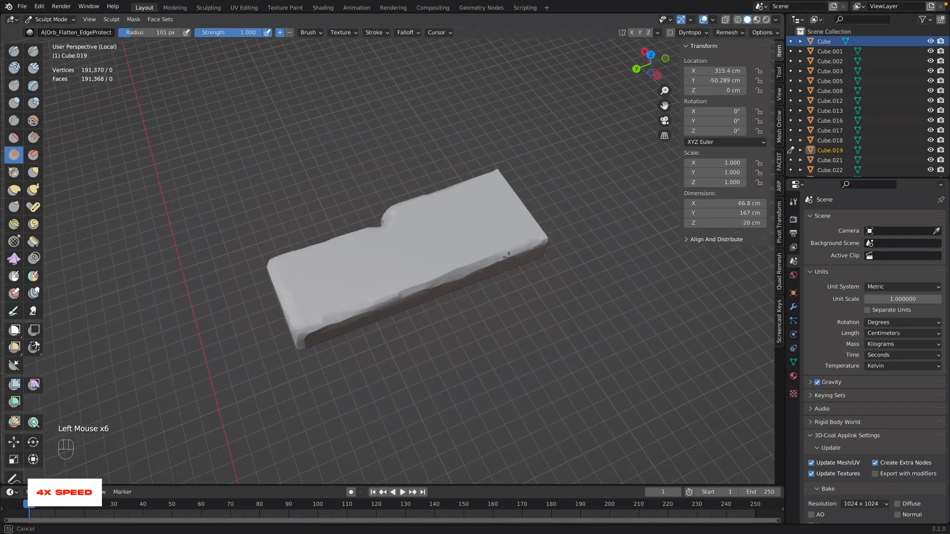
{"action": "middle_click_drag", "start_coordinate": [513, 252], "coordinate": [460, 267]}
{"action": "left_click_drag", "start_coordinate": [506, 336], "coordinate": [507, 356]}
{"action": "middle_click_drag", "start_coordinate": [507, 346], "coordinate": [450, 341]}
{"action": "left_click_drag", "start_coordinate": [420, 346], "coordinate": [477, 328]}
{"action": "left_click_drag", "start_coordinate": [470, 331], "coordinate": [504, 320]}
{"action": "middle_click_drag", "start_coordinate": [503, 319], "coordinate": [415, 344]}
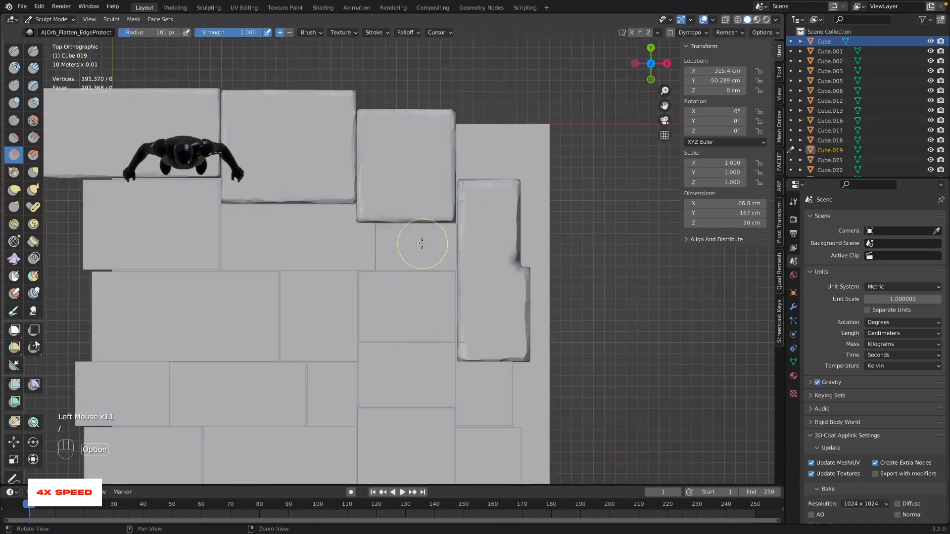
- Voxel-remesh the small block below the 91.3 × 104 cm block, wear down its edges in local view, and return to the full layout
{"action": "key", "text": "ctrl+r"}
{"action": "key", "text": "slash"}
{"action": "middle_click_drag", "start_coordinate": [393, 294], "coordinate": [460, 324]}
{"action": "left_click_drag", "start_coordinate": [465, 324], "coordinate": [475, 335]}
{"action": "middle_click_drag", "start_coordinate": [246, 297], "coordinate": [346, 339]}
{"action": "key", "text": "slash"}
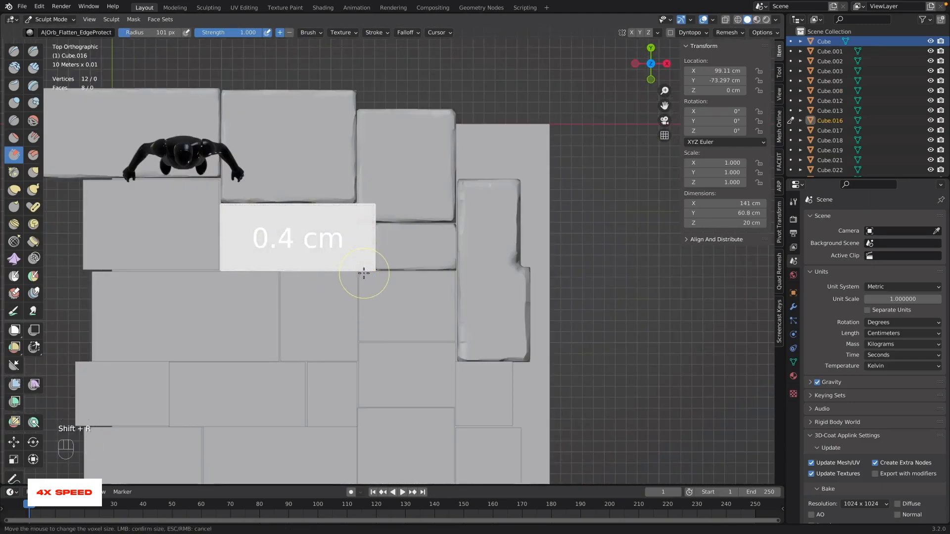
- Set the 141 × 60.8 cm block's voxel size to 0.4 cm, voxel-remesh it, and isolate it in local view
{"action": "left_click", "coordinate": [364, 269]}
{"action": "key", "text": "ctrl+r"}
{"action": "key", "text": "slash"}
- Flatten the upper edges and outer corners around the 141 × 60.8 cm block
{"action": "middle_click_drag", "start_coordinate": [318, 297], "coordinate": [223, 270]}
{"action": "left_click_drag", "start_coordinate": [384, 291], "coordinate": [206, 278]}
{"action": "middle_click_drag", "start_coordinate": [206, 277], "coordinate": [341, 265]}
{"action": "mouse_move", "coordinate": [351, 381]}
{"action": "left_mouse_down"}
{"action": "mouse_move", "coordinate": [388, 317]}
{"action": "mouse_move", "coordinate": [351, 364]}
{"action": "left_mouse_up"}
{"action": "middle_click_drag", "start_coordinate": [366, 322], "coordinate": [473, 284]}
{"action": "left_click_drag", "start_coordinate": [473, 284], "coordinate": [310, 280]}
{"action": "middle_click_drag", "start_coordinate": [310, 281], "coordinate": [463, 309]}
{"action": "left_click_drag", "start_coordinate": [468, 314], "coordinate": [468, 341]}
{"action": "middle_click_drag", "start_coordinate": [445, 316], "coordinate": [487, 341]}
{"action": "left_click_drag", "start_coordinate": [510, 341], "coordinate": [373, 275]}
{"action": "middle_click_drag", "start_coordinate": [373, 276], "coordinate": [445, 285]}
{"action": "left_click_drag", "start_coordinate": [317, 284], "coordinate": [298, 295], "text": "shift"}
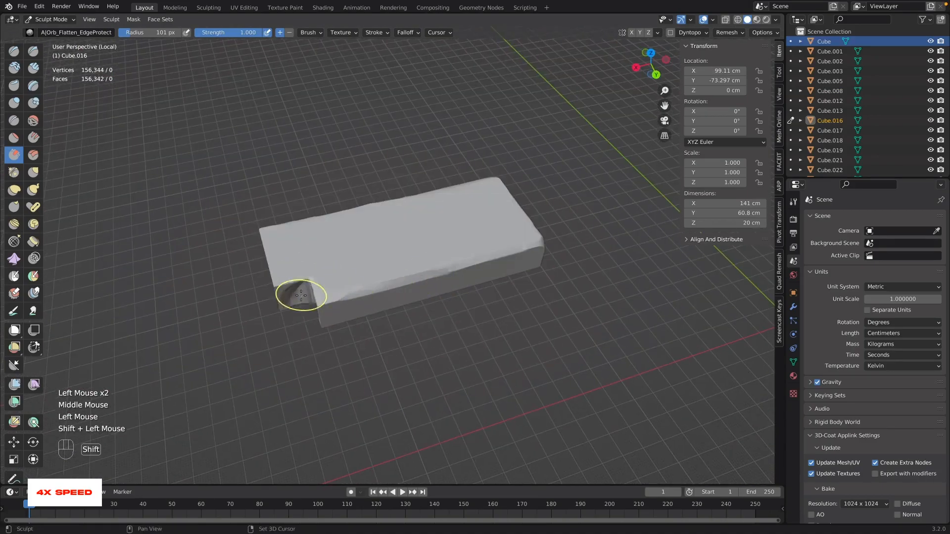
{"action": "key", "text": "super+z"}
{"action": "key", "text": "super+z"}
- Smooth the inner corner of the 141 × 60.8 cm block's notch, flatten the surrounding edges and corners, and leave local view
{"action": "middle_click_drag", "start_coordinate": [339, 294], "coordinate": [415, 284]}
{"action": "right_click_drag", "start_coordinate": [346, 297], "coordinate": [420, 297], "text": "alt"}
{"action": "mouse_move", "coordinate": [379, 314]}
{"action": "left_mouse_down", "text": "shift"}
{"action": "mouse_move", "coordinate": [363, 299]}
{"action": "mouse_move", "coordinate": [271, 358]}
{"action": "left_mouse_up", "text": "shift"}
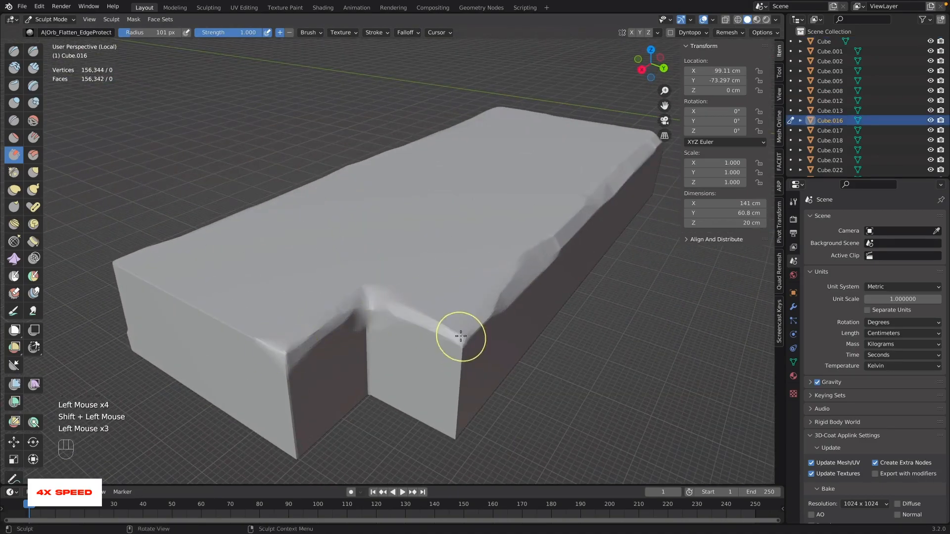
{"action": "right_click_drag", "start_coordinate": [460, 337], "coordinate": [464, 355], "text": "alt"}
{"action": "left_click_drag", "start_coordinate": [325, 348], "coordinate": [370, 360]}
{"action": "middle_click_drag", "start_coordinate": [370, 360], "coordinate": [475, 346]}
{"action": "left_click_drag", "start_coordinate": [475, 346], "coordinate": [451, 332]}
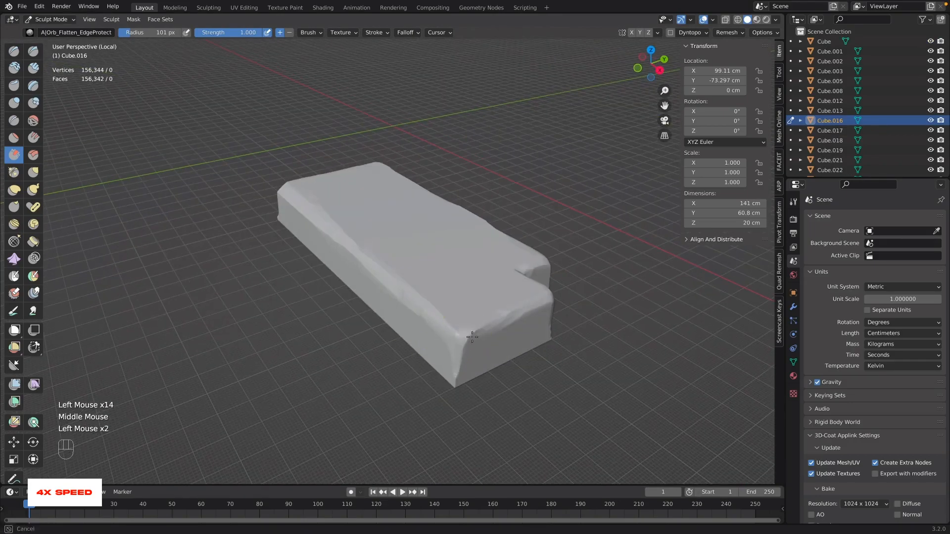
{"action": "key", "text": "slash"}
- Transfer Sculpt Mode to the 124 × 82.3 cm block, adjust its voxel size, voxel-remesh it, and isolate it in local view
{"action": "key", "text": "alt+q"}
{"action": "key", "text": "shift+r"}
{"action": "left_click", "coordinate": [187, 244]}
{"action": "key", "text": "shift+r"}
{"action": "left_click", "coordinate": [188, 242]}
{"action": "key", "text": "super+r"}
{"action": "key", "text": "slash"}
- Wear down all upper edges and corners of the 124 × 82.3 cm block with the flatten brush and leave local view
{"action": "right_click_drag", "start_coordinate": [436, 280], "coordinate": [440, 303], "text": "alt"}
{"action": "middle_click_drag", "start_coordinate": [441, 303], "coordinate": [460, 247]}
{"action": "left_click_drag", "start_coordinate": [549, 312], "coordinate": [397, 316]}
{"action": "middle_click_drag", "start_coordinate": [317, 336], "coordinate": [405, 324]}
{"action": "left_click_drag", "start_coordinate": [469, 346], "coordinate": [307, 313]}
{"action": "mouse_move", "coordinate": [306, 313]}
{"action": "middle_mouse_down"}
{"action": "mouse_move", "coordinate": [388, 205]}
{"action": "mouse_move", "coordinate": [420, 297]}
{"action": "middle_mouse_up"}
{"action": "left_click_drag", "start_coordinate": [421, 297], "coordinate": [386, 385]}
{"action": "middle_click_drag", "start_coordinate": [386, 386], "coordinate": [411, 337]}
{"action": "mouse_move", "coordinate": [411, 336]}
{"action": "left_mouse_down"}
{"action": "mouse_move", "coordinate": [388, 318]}
{"action": "mouse_move", "coordinate": [262, 301]}
{"action": "left_mouse_up"}
{"action": "middle_click_drag", "start_coordinate": [262, 302], "coordinate": [470, 308]}
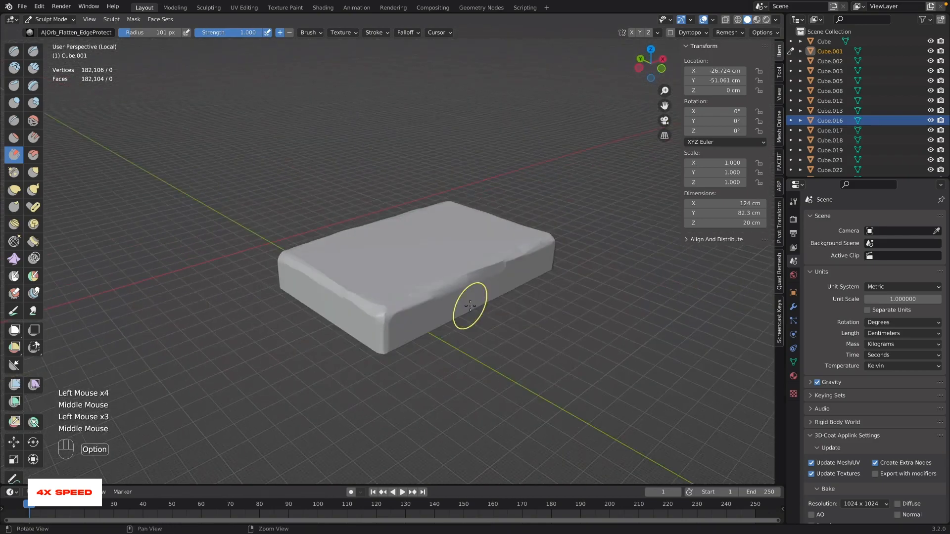
{"action": "key", "text": "slash"}
- Transfer Sculpt Mode to the 171 × 82.3 cm block, adjust its voxel size, voxel-remesh it, and isolate it in local view
{"action": "key", "text": "alt+q"}
{"action": "key", "text": "shift+r"}
{"action": "left_click", "coordinate": [229, 327]}
{"action": "key", "text": "super+r"}
{"action": "key", "text": "slash"}
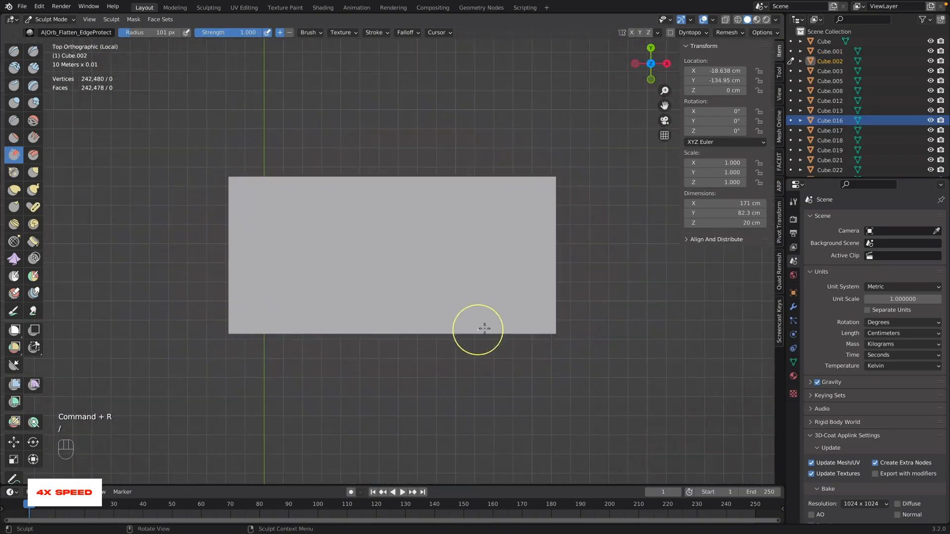
- Wear down the upper edges and corners of the 171 × 82.3 cm block with the flatten brush and leave local view
{"action": "middle_click_drag", "start_coordinate": [403, 322], "coordinate": [498, 371]}
{"action": "left_click_drag", "start_coordinate": [438, 337], "coordinate": [297, 260]}
{"action": "mouse_move", "coordinate": [297, 260]}
{"action": "middle_mouse_down"}
{"action": "mouse_move", "coordinate": [342, 253]}
{"action": "mouse_move", "coordinate": [445, 287]}
{"action": "middle_mouse_up"}
{"action": "mouse_move", "coordinate": [364, 388]}
{"action": "left_mouse_down"}
{"action": "mouse_move", "coordinate": [356, 416]}
{"action": "mouse_move", "coordinate": [257, 339]}
{"action": "left_mouse_up"}
{"action": "middle_click_drag", "start_coordinate": [257, 339], "coordinate": [366, 321]}
{"action": "left_click_drag", "start_coordinate": [539, 309], "coordinate": [374, 338]}
{"action": "middle_click_drag", "start_coordinate": [374, 338], "coordinate": [447, 354]}
{"action": "left_click_drag", "start_coordinate": [514, 326], "coordinate": [341, 289]}
{"action": "middle_click_drag", "start_coordinate": [341, 288], "coordinate": [405, 391]}
{"action": "left_click_drag", "start_coordinate": [405, 390], "coordinate": [257, 356]}
{"action": "middle_click_drag", "start_coordinate": [258, 357], "coordinate": [300, 341]}
{"action": "left_click_drag", "start_coordinate": [256, 292], "coordinate": [256, 309]}
{"action": "key", "text": "slash"}
- Transfer Sculpt Mode to the 70.8 × 83 cm block, adjust its voxel size, voxel-remesh it, and isolate it in local view
{"action": "middle_click_drag", "start_coordinate": [277, 325], "coordinate": [269, 288], "text": "shift"}
{"action": "key", "text": "alt+q"}
{"action": "key", "text": "shift+r"}
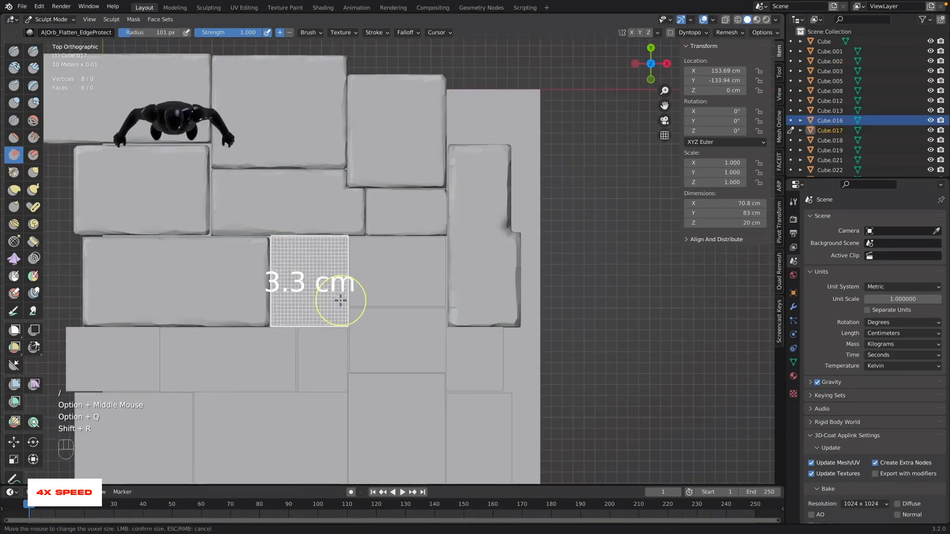
{"action": "left_click", "coordinate": [354, 305]}
{"action": "key", "text": "ctrl+r"}
{"action": "key", "text": "slash"}
- Flatten the upper edges around the 70.8 × 83 cm block
{"action": "mouse_move", "coordinate": [354, 305]}
{"action": "middle_mouse_down"}
{"action": "mouse_move", "coordinate": [398, 373]}
{"action": "mouse_move", "coordinate": [373, 381]}
{"action": "middle_mouse_up"}
{"action": "left_click_drag", "start_coordinate": [373, 381], "coordinate": [462, 353]}
{"action": "middle_click_drag", "start_coordinate": [462, 353], "coordinate": [536, 343]}
{"action": "middle_click_drag", "start_coordinate": [337, 302], "coordinate": [451, 319]}
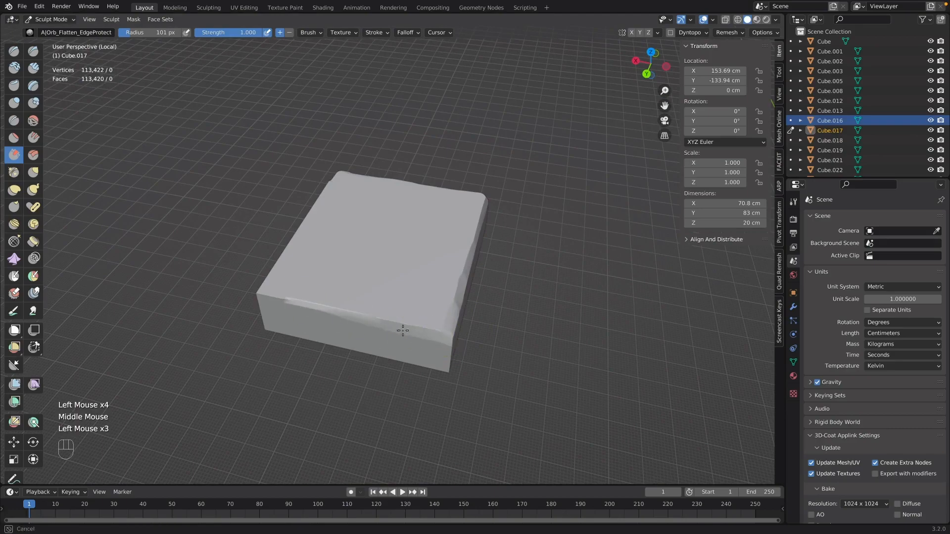
{"action": "middle_click_drag", "start_coordinate": [335, 305], "coordinate": [420, 361]}
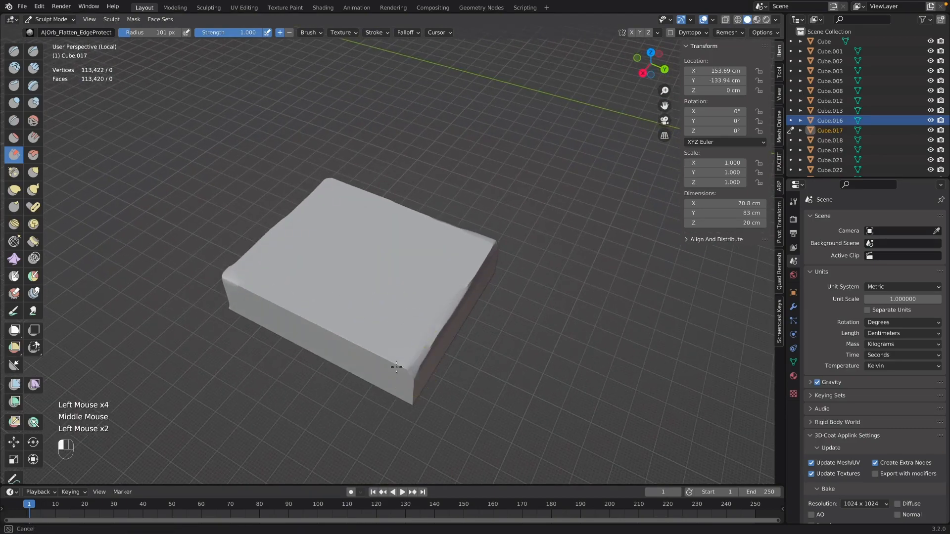
{"action": "left_click_drag", "start_coordinate": [407, 370], "coordinate": [262, 305]}
{"action": "left_click_drag", "start_coordinate": [427, 361], "coordinate": [327, 317]}
- Chip the vertical corners and refine the remaining edges of the 70.8 × 83 cm block, and leave local view
{"action": "middle_click_drag", "start_coordinate": [327, 316], "coordinate": [381, 333]}
{"action": "left_click_drag", "start_coordinate": [356, 349], "coordinate": [357, 377]}
{"action": "middle_click_drag", "start_coordinate": [406, 332], "coordinate": [311, 319]}
{"action": "left_click_drag", "start_coordinate": [406, 316], "coordinate": [396, 362]}
{"action": "left_click_drag", "start_coordinate": [395, 315], "coordinate": [392, 325]}
{"action": "middle_click_drag", "start_coordinate": [413, 308], "coordinate": [347, 320]}
{"action": "left_click_drag", "start_coordinate": [348, 320], "coordinate": [439, 317]}
{"action": "middle_click_drag", "start_coordinate": [560, 325], "coordinate": [469, 314]}
{"action": "left_click_drag", "start_coordinate": [386, 357], "coordinate": [385, 361]}
{"action": "left_click_drag", "start_coordinate": [385, 361], "coordinate": [384, 364]}
{"action": "mouse_move", "coordinate": [383, 365]}
{"action": "middle_mouse_down"}
{"action": "mouse_move", "coordinate": [494, 328]}
{"action": "mouse_move", "coordinate": [394, 364]}
{"action": "middle_mouse_up"}
{"action": "left_click_drag", "start_coordinate": [395, 365], "coordinate": [396, 383]}
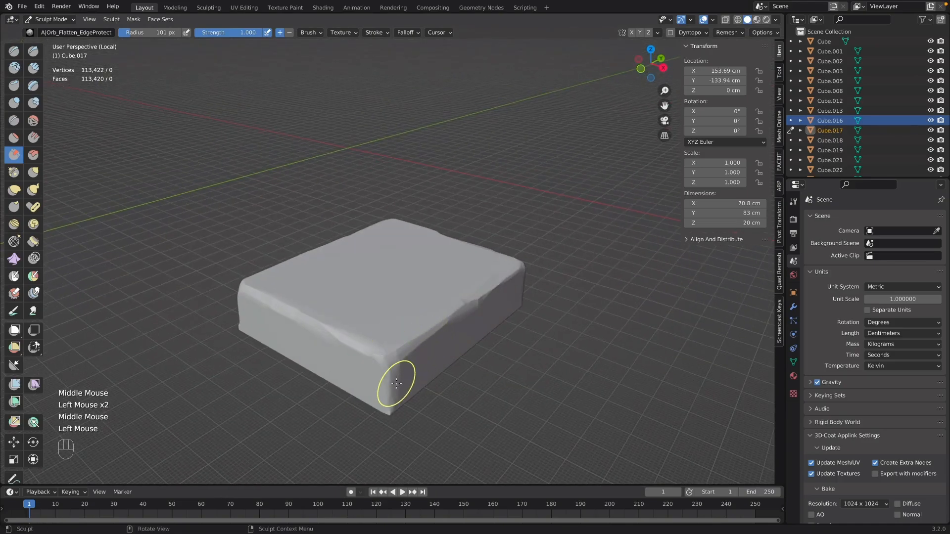
{"action": "key", "text": "slash"}
- Switch to Object Mode and delete the unsculpted block between the 70.8 × 83 cm block and the tall stepped block
{"action": "key", "text": "Tab"}
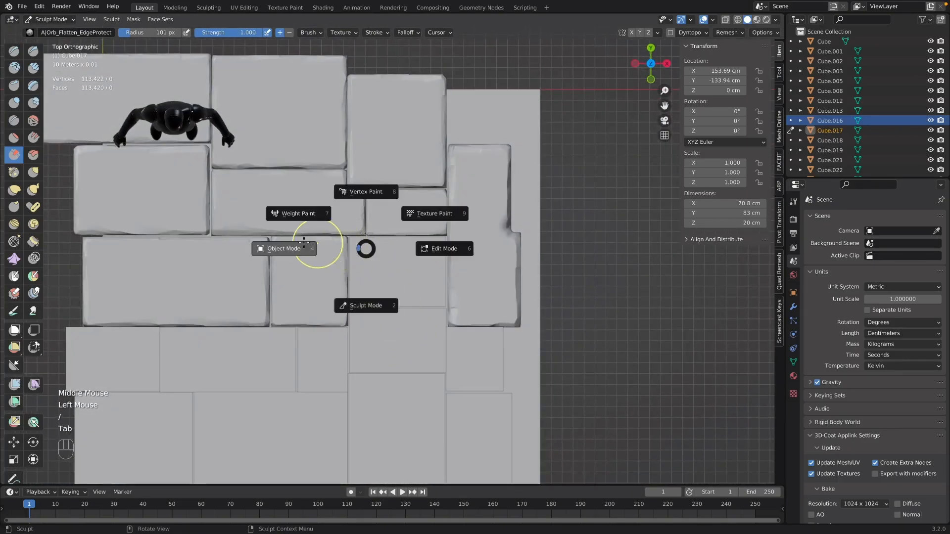
{"action": "left_click", "coordinate": [418, 293]}
{"action": "middle_click", "coordinate": [418, 254], "text": "alt"}
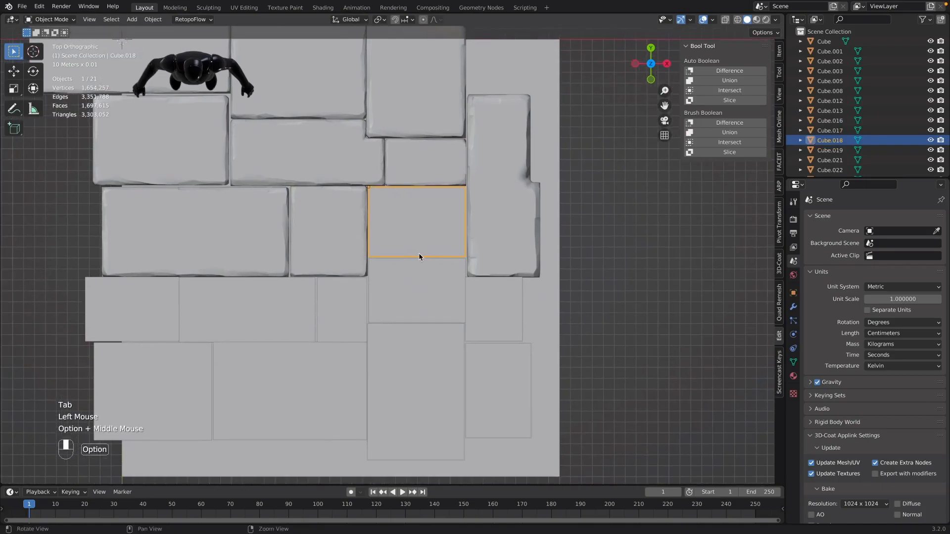
{"action": "key", "text": "Delete"}
{"action": "middle_click", "coordinate": [418, 253], "text": "alt"}
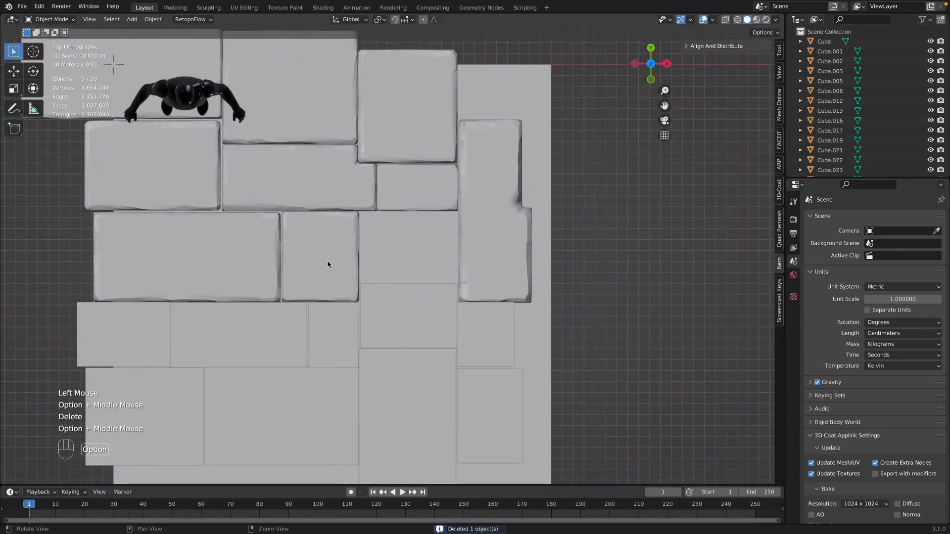
- Duplicate the sculpted 70.8 × 83 cm block and place the copy directly beside it in the vacated space
{"action": "left_click", "coordinate": [329, 248]}
{"action": "key", "text": "shift+d"}
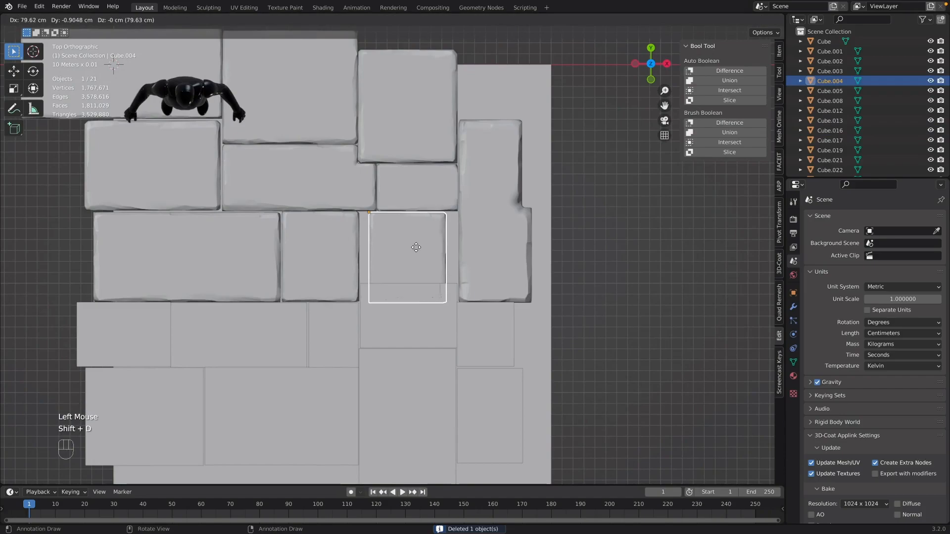
{"action": "left_click", "coordinate": [406, 247]}
- Scale the duplicated block along X to fill the gap's width and along Y to fit its height
{"action": "key", "text": "s"}
{"action": "key", "text": "x"}
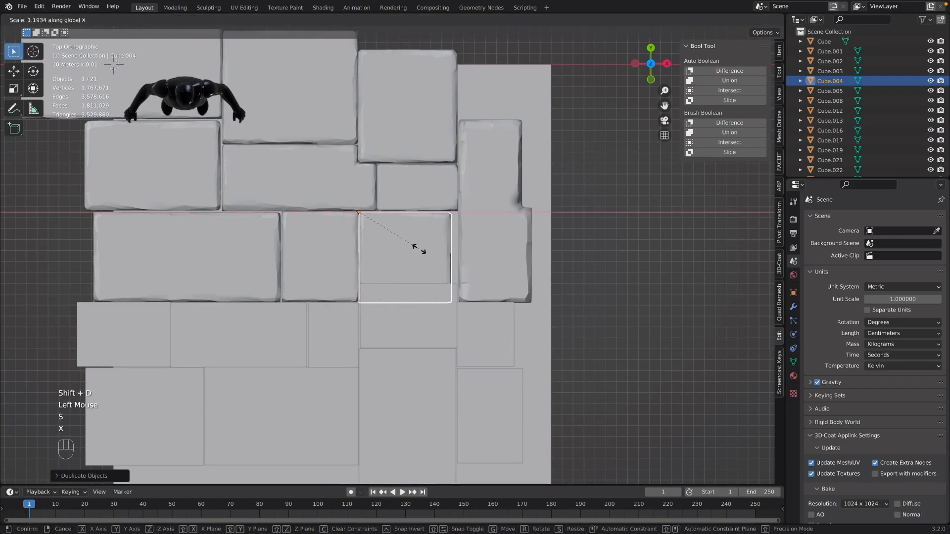
{"action": "left_click", "coordinate": [424, 250]}
{"action": "key", "text": "s"}
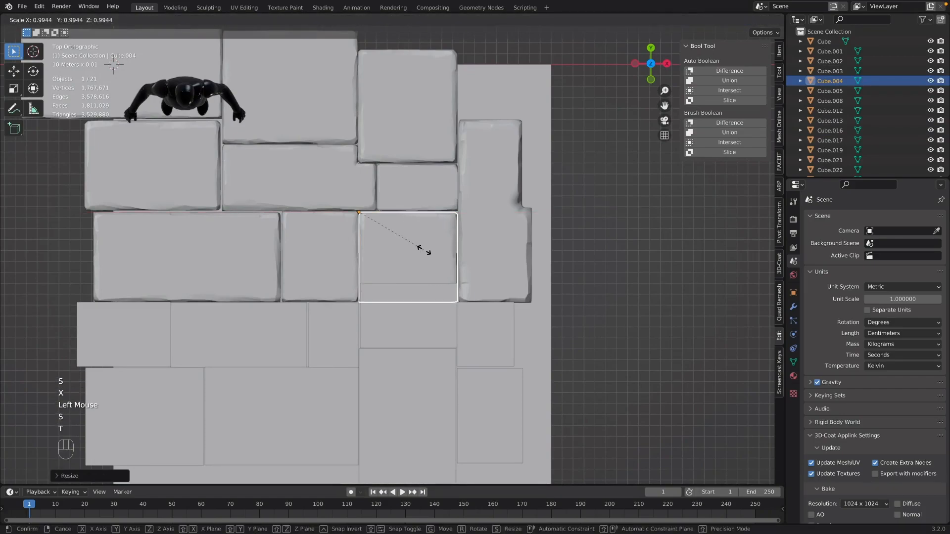
{"action": "key", "text": "y"}
{"action": "left_click", "coordinate": [370, 262]}
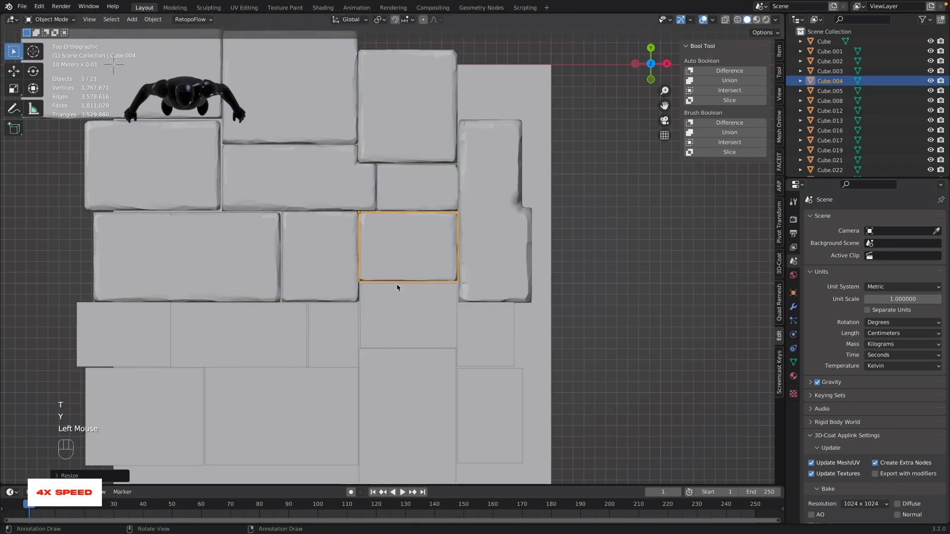
- Delete the unsculpted block below the new copy and duplicate the leftmost sculpted second-row block into its place
{"action": "key", "text": "Delete"}
{"action": "left_click", "coordinate": [134, 140]}
{"action": "key", "text": "shift+d"}
{"action": "left_click", "coordinate": [409, 301]}
- Scale the copied second-row block along X to the column's width and along Y to the gap's height
{"action": "key", "text": "s"}
{"action": "key", "text": "x"}
{"action": "left_click", "coordinate": [392, 299]}
{"action": "key", "text": "s"}
{"action": "key", "text": "y"}
{"action": "left_click", "coordinate": [382, 298]}
- Duplicate the sculpted 91.2 × 104 cm block into the lowest space of the same column and delete the unsculpted block there
{"action": "middle_click_drag", "start_coordinate": [381, 330], "coordinate": [399, 357], "text": "alt"}
{"action": "left_click", "coordinate": [439, 150]}
{"action": "key", "text": "shift+d"}
{"action": "left_click", "coordinate": [441, 448]}
{"action": "middle_click_drag", "start_coordinate": [457, 411], "coordinate": [459, 189], "text": "alt"}
{"action": "left_click", "coordinate": [460, 275]}
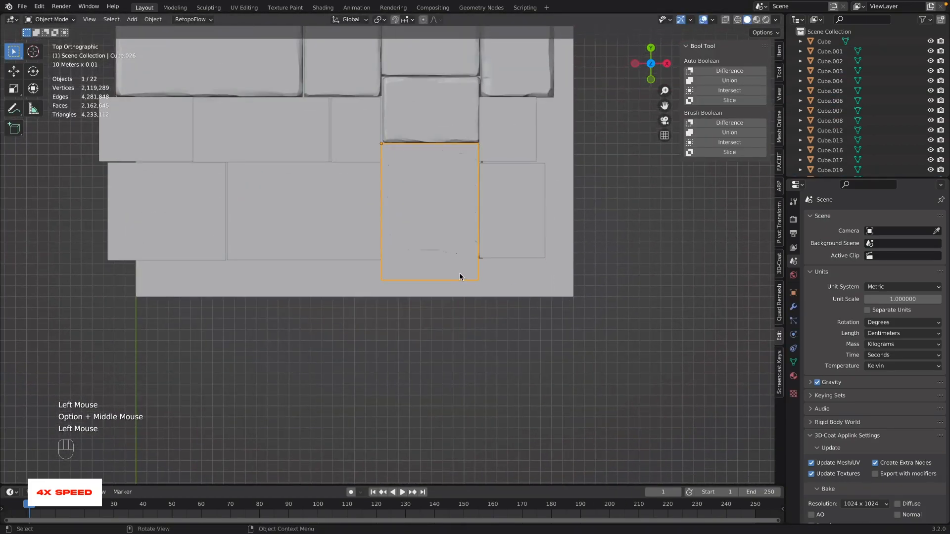
{"action": "key", "text": "Delete"}
{"action": "key", "text": "super+z"}
{"action": "left_click", "coordinate": [467, 281]}
{"action": "left_click", "coordinate": [468, 281]}
{"action": "left_click", "coordinate": [468, 281]}
{"action": "key", "text": "Delete"}
- Scale the copy at the foot of the column along X and Y to fill its space
{"action": "left_click", "coordinate": [444, 227]}
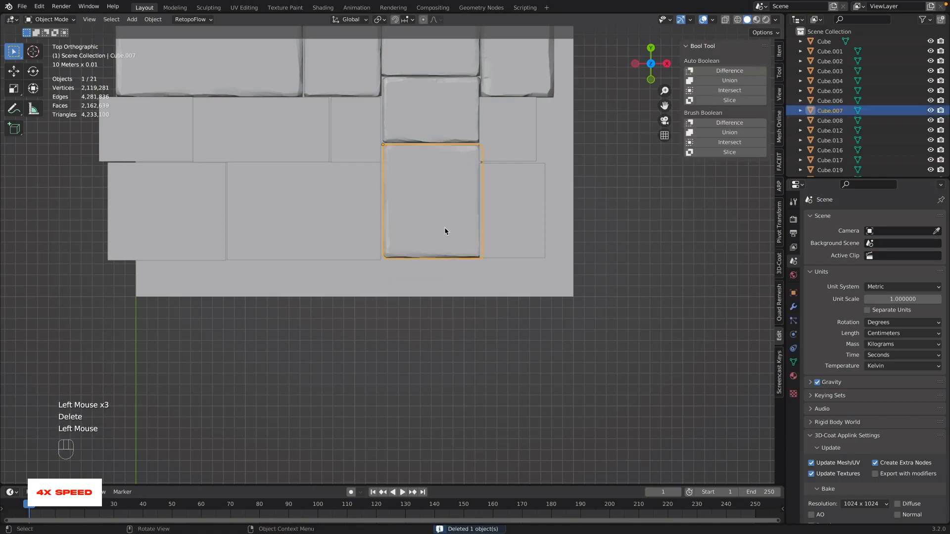
{"action": "key", "text": "s"}
{"action": "key", "text": "x"}
{"action": "left_click", "coordinate": [438, 265]}
- Duplicate the small 73.6 × 42.9 cm block into the space below the tall stepped block and scale it along X and Y to fit
{"action": "middle_click_drag", "start_coordinate": [455, 194], "coordinate": [388, 324], "text": "alt"}
{"action": "key", "text": "alt+a"}
{"action": "left_click", "coordinate": [388, 105]}
{"action": "key", "text": "shift+d"}
{"action": "left_click", "coordinate": [468, 240]}
{"action": "key", "text": "s"}
{"action": "key", "text": "x"}
{"action": "left_click", "coordinate": [455, 246]}
{"action": "key", "text": "s"}
{"action": "key", "text": "y"}
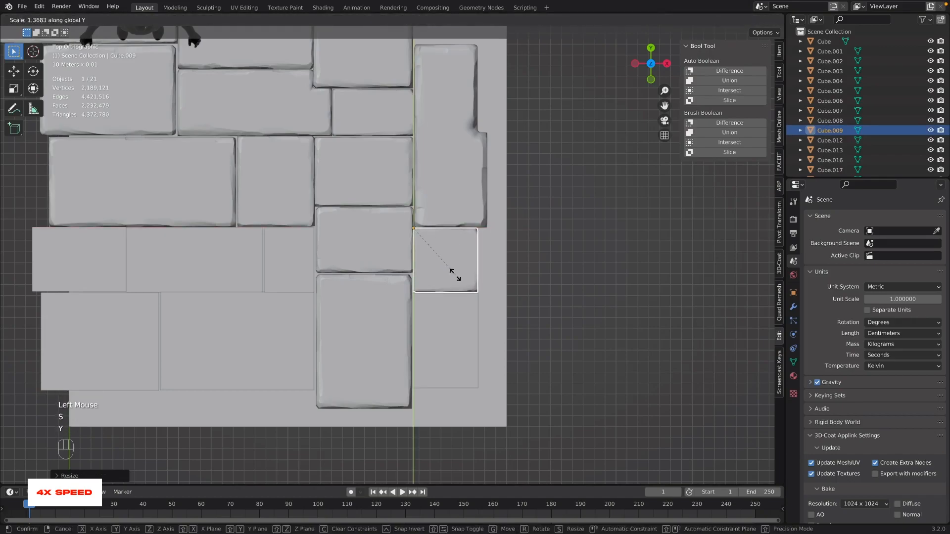
{"action": "left_click", "coordinate": [454, 275]}
- Delete the unsculpted block at the right end of the bottom row and place a copy of the 70.8 × 83 cm block there
{"action": "left_click", "coordinate": [438, 341]}
{"action": "key", "text": "Delete"}
{"action": "left_click", "coordinate": [270, 170]}
{"action": "key", "text": "shift+d"}
{"action": "left_click", "coordinate": [446, 324]}
- Scale the copy at the right end of the bottom row along X and Y to fit its space
{"action": "key", "text": "s"}
{"action": "key", "text": "x"}
{"action": "left_click", "coordinate": [432, 324]}
{"action": "key", "text": "s"}
{"action": "key", "text": "y"}
{"action": "left_click", "coordinate": [431, 332]}
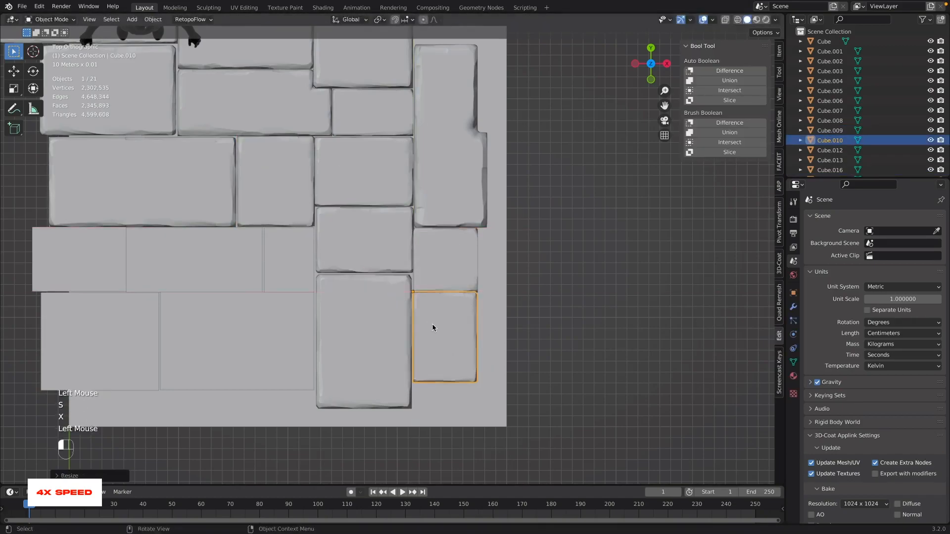
- Duplicate the wide third-row block into the middle of the bottom row and delete the unsculpted block there
{"action": "middle_click_drag", "start_coordinate": [300, 316], "coordinate": [495, 354], "text": "alt"}
{"action": "left_click", "coordinate": [341, 204]}
{"action": "key", "text": "shift+d"}
{"action": "left_click", "coordinate": [454, 361]}
{"action": "left_click", "coordinate": [435, 425]}
{"action": "key", "text": "Delete"}
- Move the wide copy into line with the bottom row and scale it to fill the gap
{"action": "left_click", "coordinate": [430, 401]}
{"action": "key", "text": "g"}
{"action": "left_click", "coordinate": [424, 399]}
{"action": "key", "text": "s"}
{"action": "key", "text": "x"}
{"action": "left_click", "coordinate": [402, 397]}
{"action": "middle_click_drag", "start_coordinate": [401, 405], "coordinate": [461, 353], "text": "alt"}
- Duplicate the middle bottom-row block over the leftmost bottom-row space and scale the copy along X to fit
{"action": "left_click", "coordinate": [393, 329]}
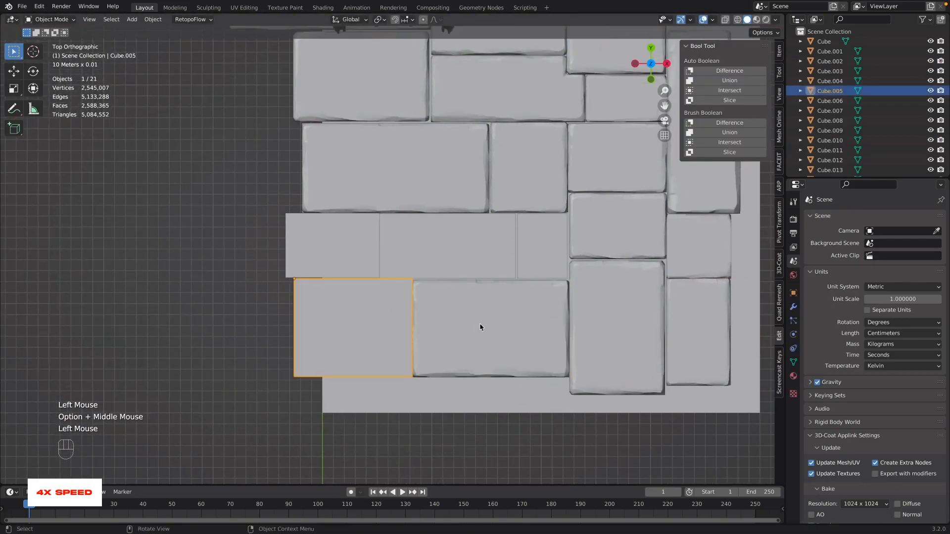
{"action": "left_click", "coordinate": [475, 322]}
{"action": "key", "text": "shift+d"}
{"action": "left_click", "coordinate": [363, 322]}
{"action": "key", "text": "s"}
{"action": "key", "text": "x"}
{"action": "left_click", "coordinate": [334, 320]}
- Delete the unsculpted leftmost bottom-row block and fine-tune the sculpted copy's width along X
{"action": "left_click", "coordinate": [411, 284]}
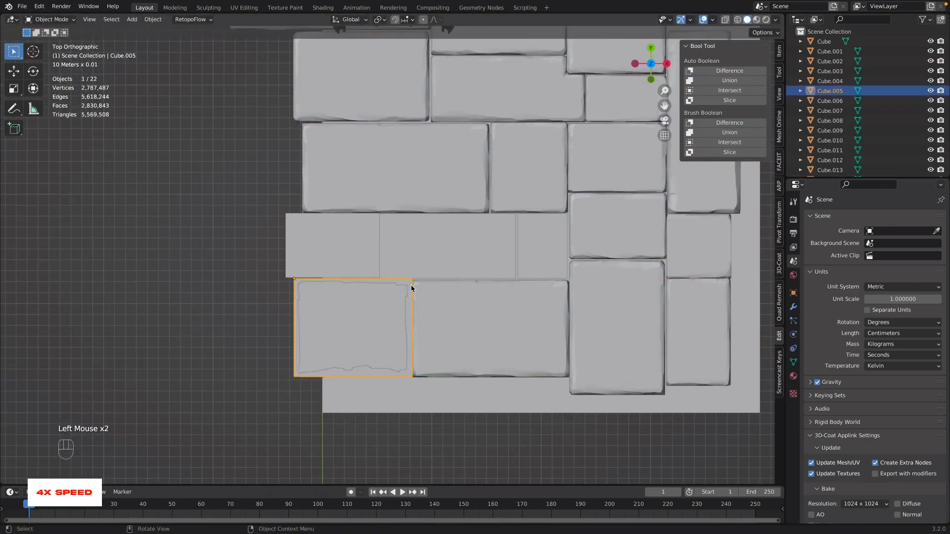
{"action": "key", "text": "Delete"}
{"action": "left_click", "coordinate": [390, 308]}
{"action": "key", "text": "s"}
{"action": "key", "text": "x"}
{"action": "left_click", "coordinate": [390, 307]}
{"action": "middle_click_drag", "start_coordinate": [331, 246], "coordinate": [361, 273], "text": "alt"}
{"action": "left_click", "coordinate": [361, 273]}
{"action": "key", "text": "Delete"}
{"action": "left_click", "coordinate": [408, 96]}
{"action": "key", "text": "shift+d"}
{"action": "key", "text": "Escape"}
{"action": "key", "text": "super+z"}
{"action": "key", "text": "super+z"}
- Replace the leftmost unsculpted fourth-row block with a copy of the leftmost second-row block, scaled along X and Y and moved into place
{"action": "left_click", "coordinate": [390, 101]}
{"action": "key", "text": "shift+d"}
{"action": "left_click", "coordinate": [384, 282]}
{"action": "key", "text": "s"}
{"action": "key", "text": "x"}
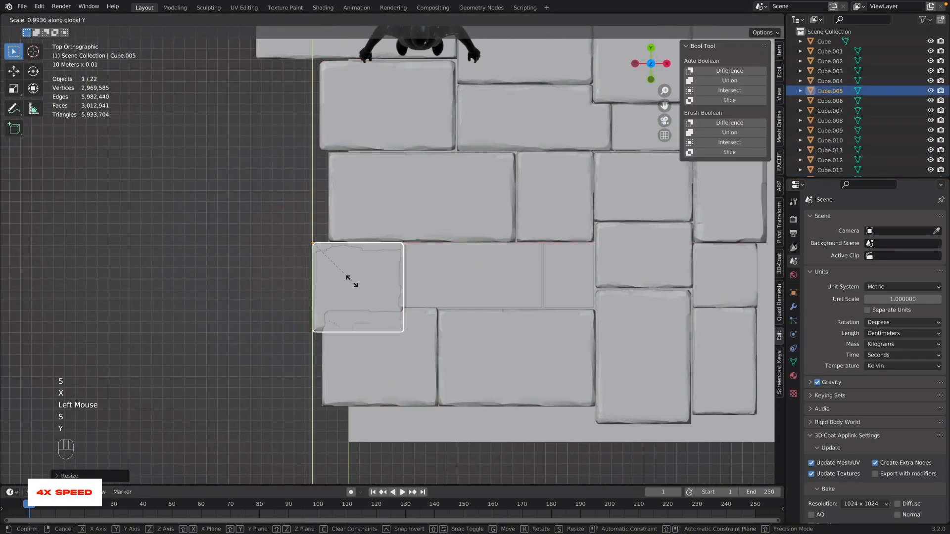
{"action": "left_click", "coordinate": [352, 282]}
{"action": "left_click", "coordinate": [339, 276]}
{"action": "key", "text": "Delete"}
{"action": "left_click", "coordinate": [393, 257]}
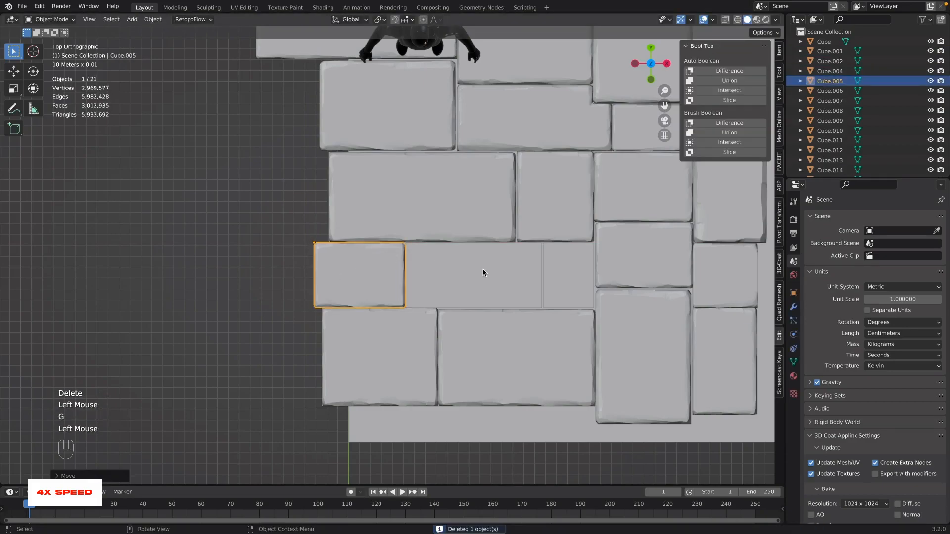
- Duplicate the leftmost fourth-row block into the adjacent space and stretch the copy along X to fill it
{"action": "key", "text": "shift+d"}
{"action": "left_click", "coordinate": [475, 273]}
{"action": "key", "text": "s"}
{"action": "key", "text": "x"}
{"action": "left_click", "coordinate": [584, 279]}
- Duplicate the stretched fourth-row block into the row's remaining gap and narrow the copy along X to fit
{"action": "key", "text": "shift+d"}
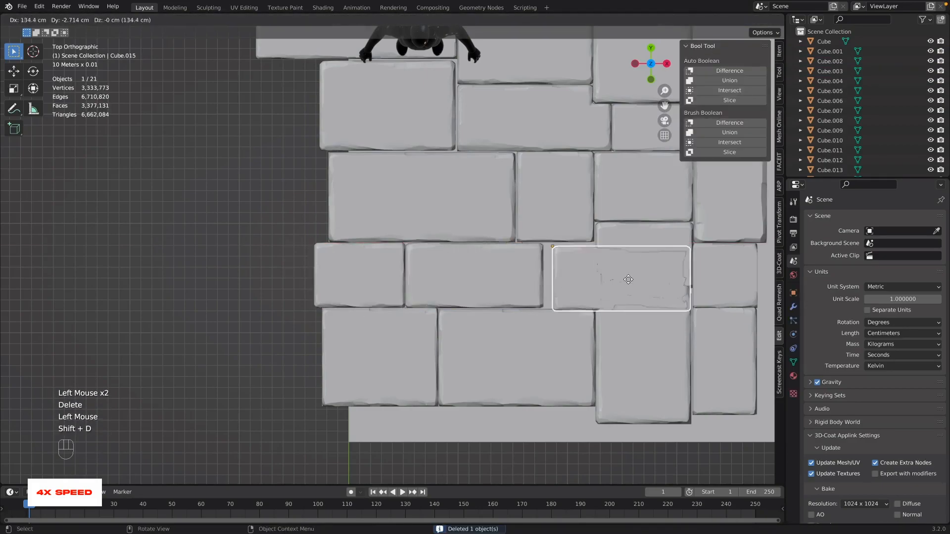
{"action": "left_click", "coordinate": [600, 276]}
{"action": "key", "text": "s"}
{"action": "key", "text": "x"}
{"action": "left_click", "coordinate": [552, 275]}
- Open the 184 × 82.3 cm top-row block in Sculpt Mode and choose the Clay Strips brush
{"action": "middle_click", "coordinate": [552, 276], "text": "alt"}
{"action": "middle_click_drag", "start_coordinate": [419, 216], "coordinate": [430, 239], "text": "alt"}
{"action": "key", "text": "grave"}
{"action": "left_click", "coordinate": [378, 200]}
{"action": "key", "text": "Tab"}
{"action": "mouse_move", "coordinate": [324, 310]}
{"action": "right_mouse_down", "text": "alt"}
{"action": "mouse_move", "coordinate": [322, 267]}
{"action": "mouse_move", "coordinate": [4, 121]}
{"action": "right_mouse_up", "text": "alt"}
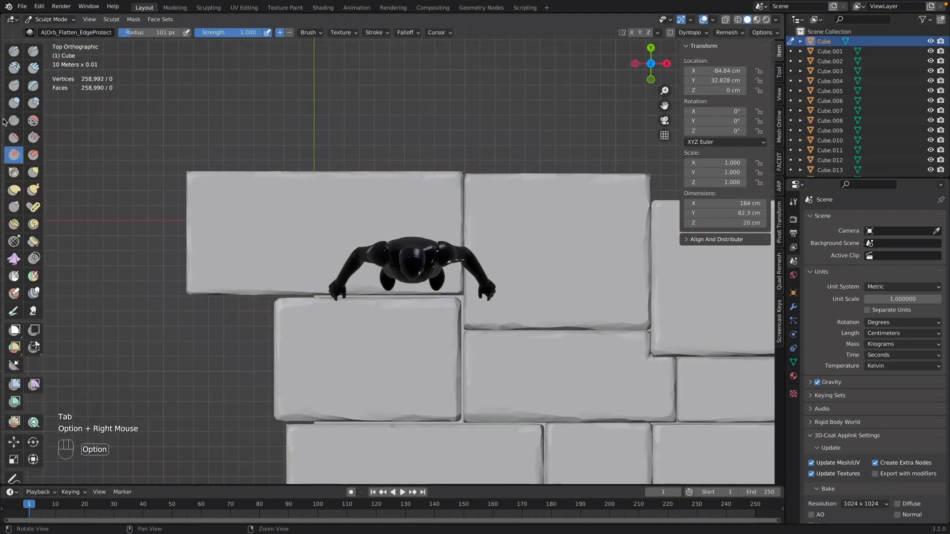
{"action": "left_click", "coordinate": [13, 68]}
{"action": "left_click", "coordinate": [33, 67]}
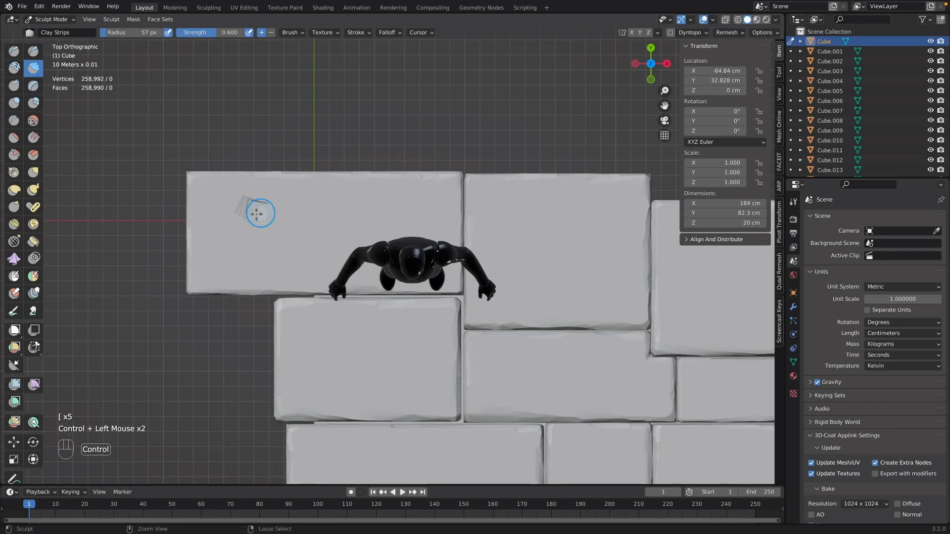
- Undo the trial stroke, set the Clay Strips strength to 0.225, and carve light marks into the block's upper-left surface
{"action": "key", "text": "super+z"}
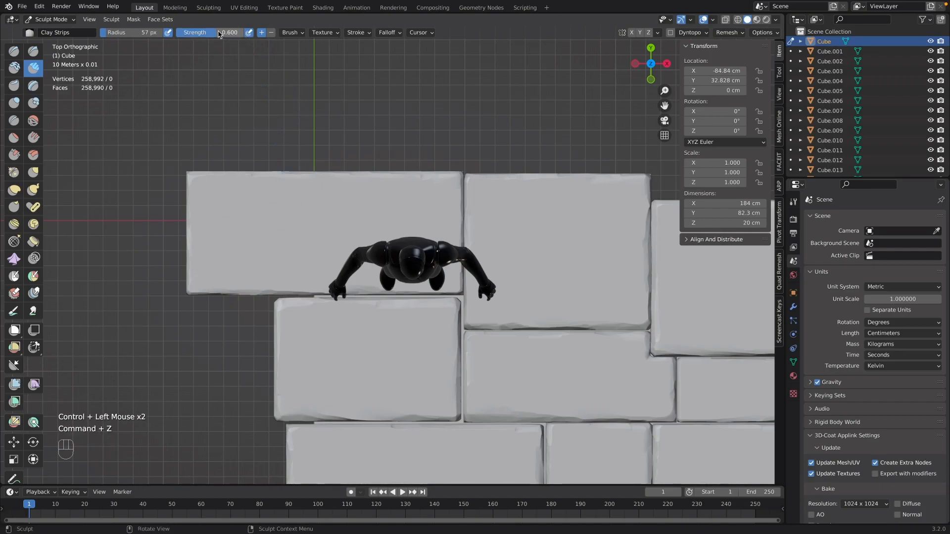
{"action": "left_click_drag", "start_coordinate": [218, 34], "coordinate": [205, 34]}
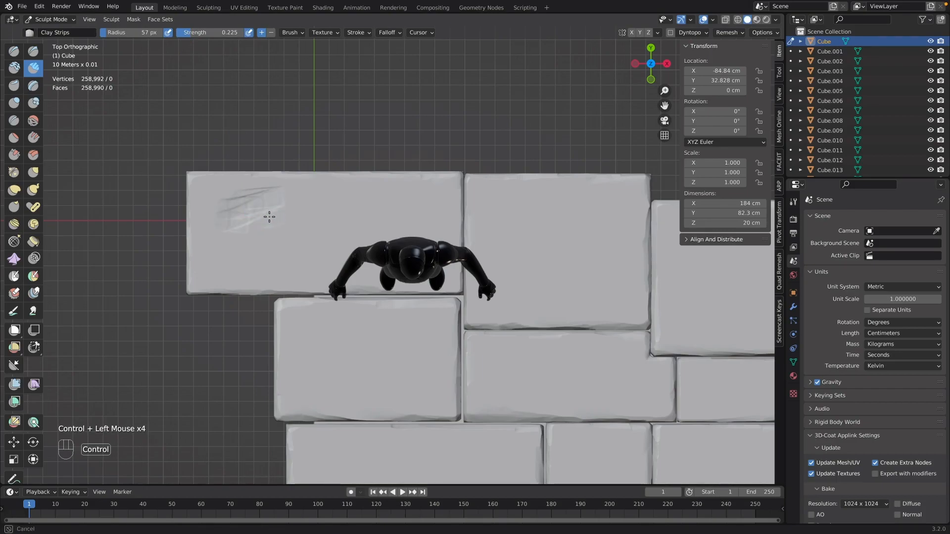
{"action": "key", "text": "slash"}
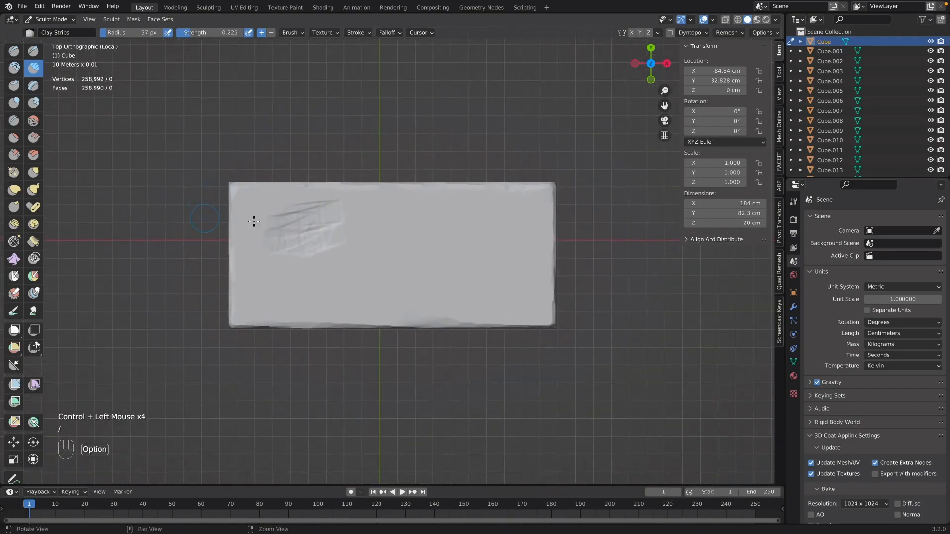
{"action": "right_click", "coordinate": [286, 303], "text": "alt"}
{"action": "key", "text": "slash"}
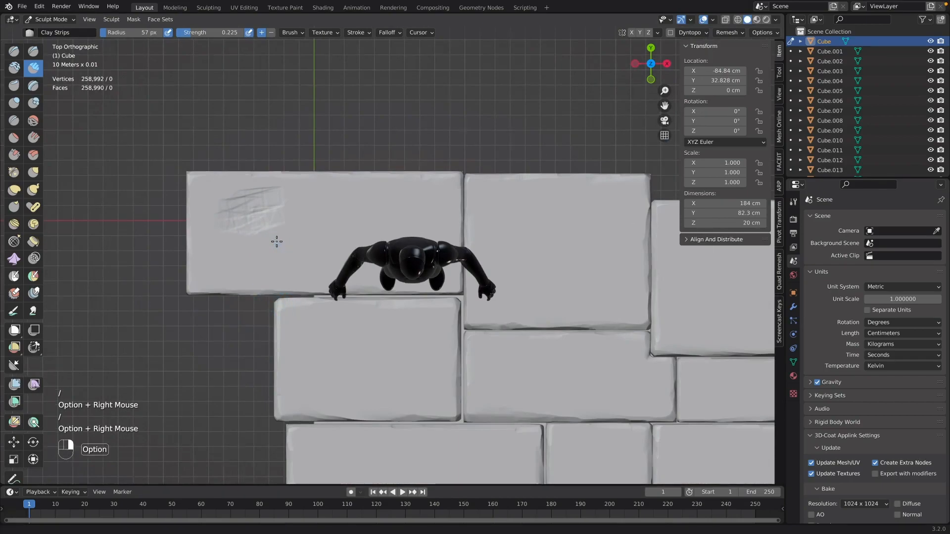
{"action": "right_click_drag", "start_coordinate": [275, 245], "coordinate": [262, 191], "text": "alt"}
{"action": "middle_click_drag", "start_coordinate": [263, 191], "coordinate": [284, 226], "text": "alt"}
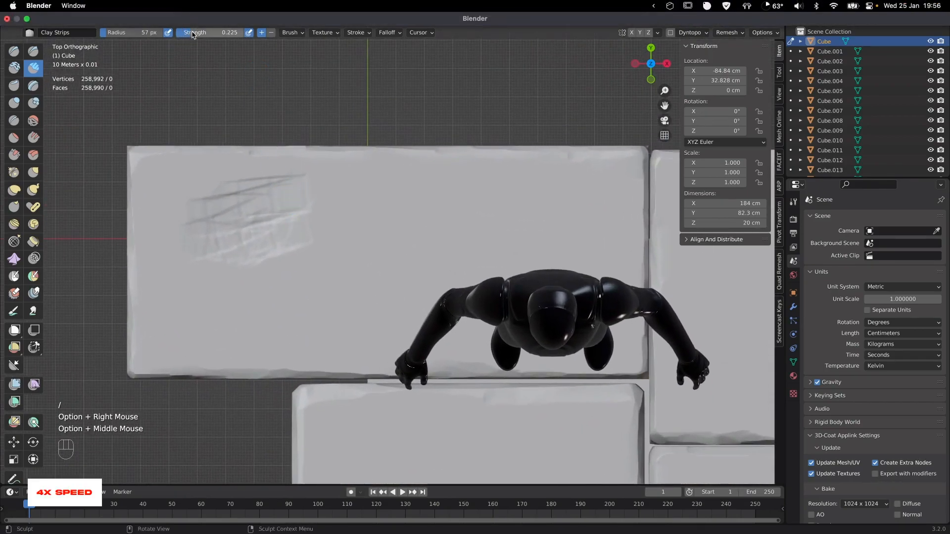
- Set the Clay Strips strength to 0.326 and carve more wear into the block's upper-left surface and corner
{"action": "left_click_drag", "start_coordinate": [198, 37], "coordinate": [206, 37]}
{"action": "mouse_move", "coordinate": [174, 197]}
{"action": "left_mouse_down", "text": "ctrl"}
{"action": "mouse_move", "coordinate": [223, 195]}
{"action": "mouse_move", "coordinate": [255, 210]}
{"action": "left_mouse_up", "text": "ctrl"}
{"action": "mouse_move", "coordinate": [262, 198]}
{"action": "left_mouse_down", "text": "ctrl"}
{"action": "mouse_move", "coordinate": [213, 179]}
{"action": "mouse_move", "coordinate": [277, 171]}
{"action": "left_mouse_up", "text": "ctrl"}
{"action": "left_click_drag", "start_coordinate": [158, 157], "coordinate": [118, 155], "text": "ctrl"}
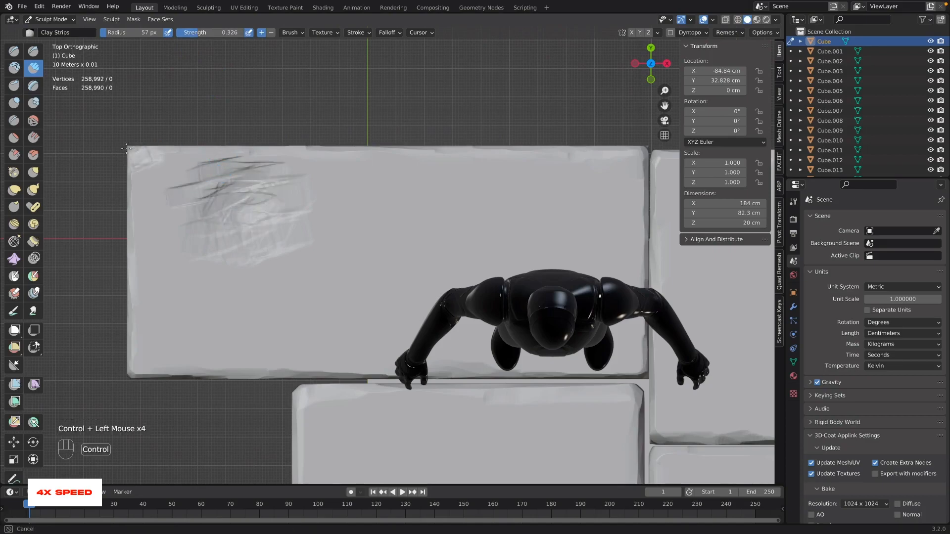
{"action": "right_click_drag", "start_coordinate": [282, 236], "coordinate": [277, 263], "text": "alt"}
{"action": "middle_click_drag", "start_coordinate": [277, 263], "coordinate": [267, 173], "text": "alt"}
{"action": "left_click_drag", "start_coordinate": [272, 171], "coordinate": [259, 141], "text": "ctrl"}
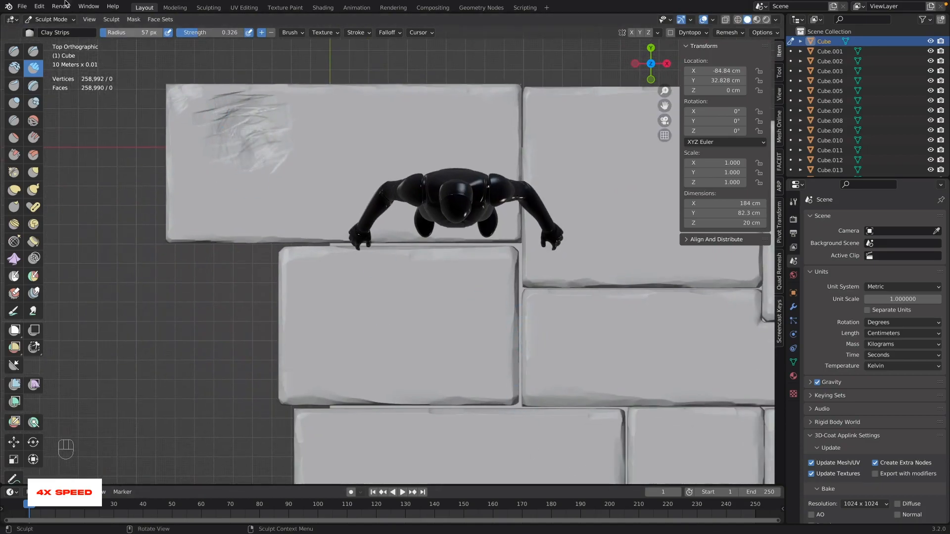
- Carve damage near the 184 × 82.3 cm block's front edge and smooth the marks on its upper-left surface
{"action": "left_click_drag", "start_coordinate": [242, 236], "coordinate": [255, 217], "text": "alt"}
{"action": "middle_click_drag", "start_coordinate": [254, 218], "coordinate": [270, 228], "text": "alt"}
{"action": "left_click_drag", "start_coordinate": [270, 228], "coordinate": [273, 220], "text": "alt"}
{"action": "left_click_drag", "start_coordinate": [307, 199], "coordinate": [286, 210], "text": "ctrl"}
{"action": "mouse_move", "coordinate": [269, 228]}
{"action": "left_mouse_down", "text": "ctrl"}
{"action": "mouse_move", "coordinate": [289, 216]}
{"action": "mouse_move", "coordinate": [291, 165]}
{"action": "left_mouse_up", "text": "ctrl"}
{"action": "middle_click_drag", "start_coordinate": [290, 165], "coordinate": [292, 155], "text": "alt"}
{"action": "left_click_drag", "start_coordinate": [258, 163], "coordinate": [259, 124], "text": "shift"}
- Set the Clay Strips strength to 0.412 and chip the 184 × 82.3 cm block's edge facing the neighbouring block
{"action": "mouse_move", "coordinate": [286, 191]}
{"action": "middle_mouse_down", "text": "alt"}
{"action": "mouse_move", "coordinate": [440, 227]}
{"action": "mouse_move", "coordinate": [386, 255]}
{"action": "middle_mouse_up", "text": "alt"}
{"action": "left_click", "coordinate": [385, 254], "text": "ctrl"}
{"action": "left_click_drag", "start_coordinate": [200, 33], "coordinate": [205, 33]}
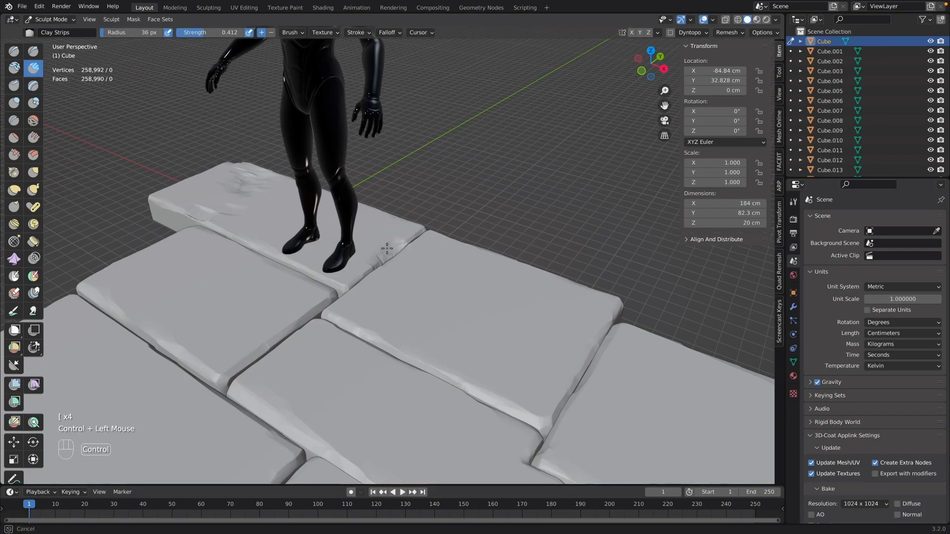
{"action": "left_click_drag", "start_coordinate": [383, 248], "coordinate": [368, 275], "text": "ctrl"}
{"action": "mouse_move", "coordinate": [370, 272]}
{"action": "middle_mouse_down", "text": "alt"}
{"action": "mouse_move", "coordinate": [396, 229]}
{"action": "mouse_move", "coordinate": [395, 269]}
{"action": "mouse_move", "coordinate": [421, 296]}
{"action": "middle_mouse_up", "text": "alt"}
{"action": "left_click_drag", "start_coordinate": [342, 241], "coordinate": [363, 242], "text": "ctrl"}
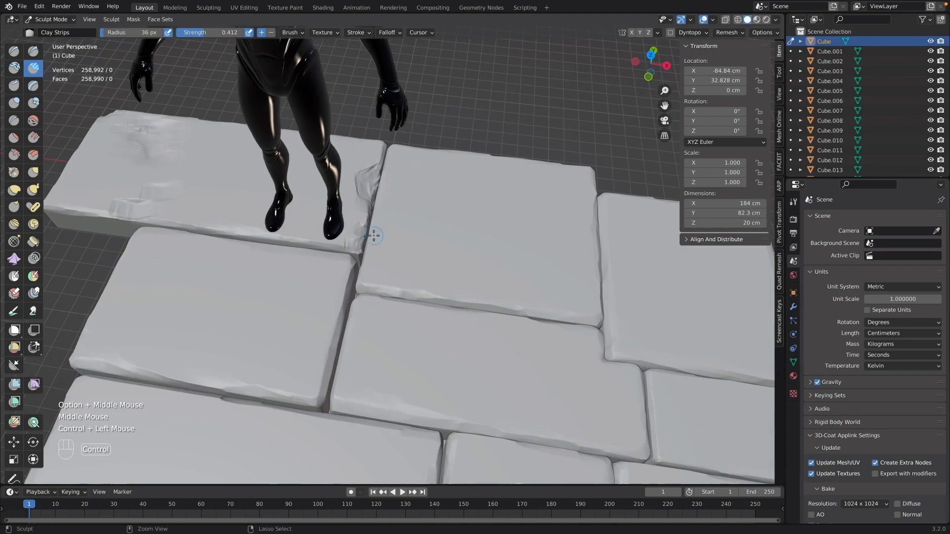
- Switch sculpting to the 124 × 104 cm block and carve wear into its top surface and front edge
{"action": "middle_click_drag", "start_coordinate": [363, 233], "coordinate": [393, 234], "text": "alt"}
{"action": "key", "text": "alt+q"}
{"action": "left_click_drag", "start_coordinate": [365, 203], "coordinate": [380, 184], "text": "ctrl"}
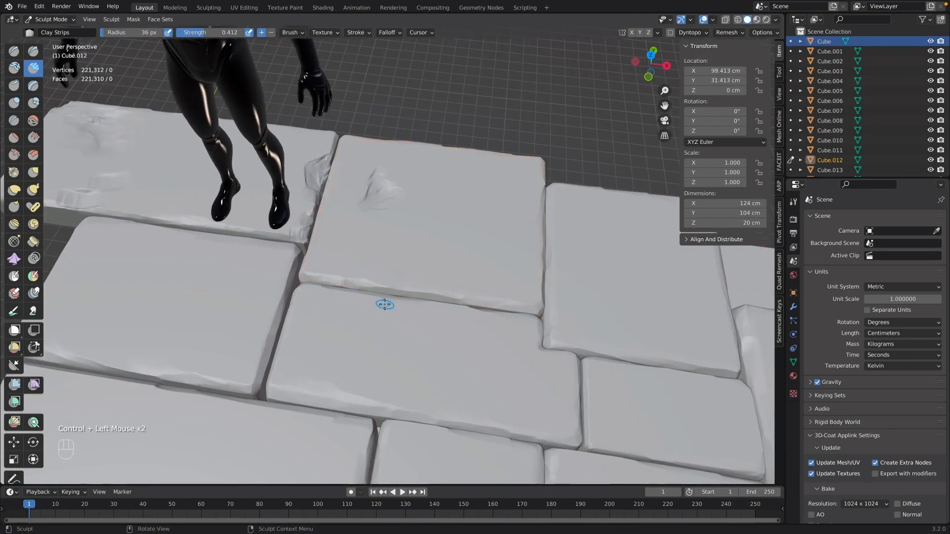
{"action": "left_click_drag", "start_coordinate": [370, 275], "coordinate": [411, 280], "text": "ctrl"}
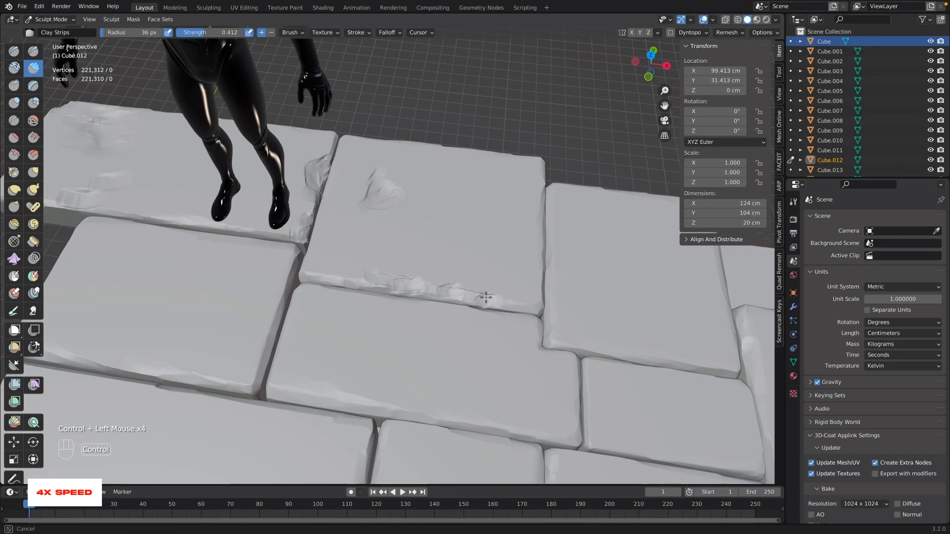
- Switch sculpting to the 91.2 × 104 cm block, chip its front edge, and add uneven patches to its top surface
{"action": "middle_click", "coordinate": [529, 304], "text": "alt"}
{"action": "key", "text": "alt+q"}
{"action": "left_click_drag", "start_coordinate": [492, 293], "coordinate": [475, 296], "text": "ctrl"}
{"action": "left_click_drag", "start_coordinate": [473, 296], "coordinate": [459, 297], "text": "ctrl"}
{"action": "mouse_move", "coordinate": [472, 233]}
{"action": "left_mouse_down"}
{"action": "mouse_move", "coordinate": [458, 254]}
{"action": "mouse_move", "coordinate": [502, 258]}
{"action": "left_mouse_up"}
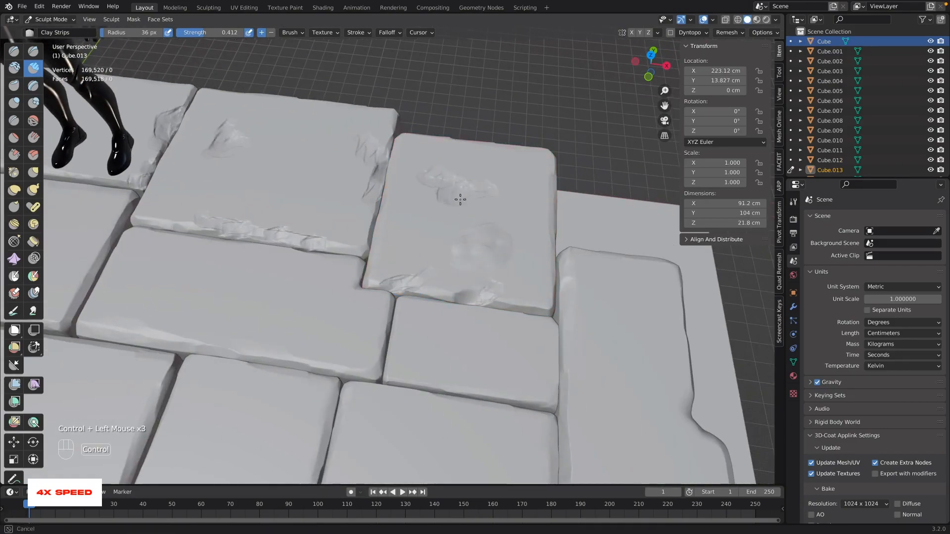
- Switch sculpting to the tall stepped block and carve wear around its inner step
{"action": "middle_click", "coordinate": [643, 425], "text": "alt"}
{"action": "key", "text": "alt+q"}
{"action": "left_click_drag", "start_coordinate": [426, 221], "coordinate": [446, 266], "text": "ctrl"}
{"action": "middle_click_drag", "start_coordinate": [446, 266], "coordinate": [323, 266]}
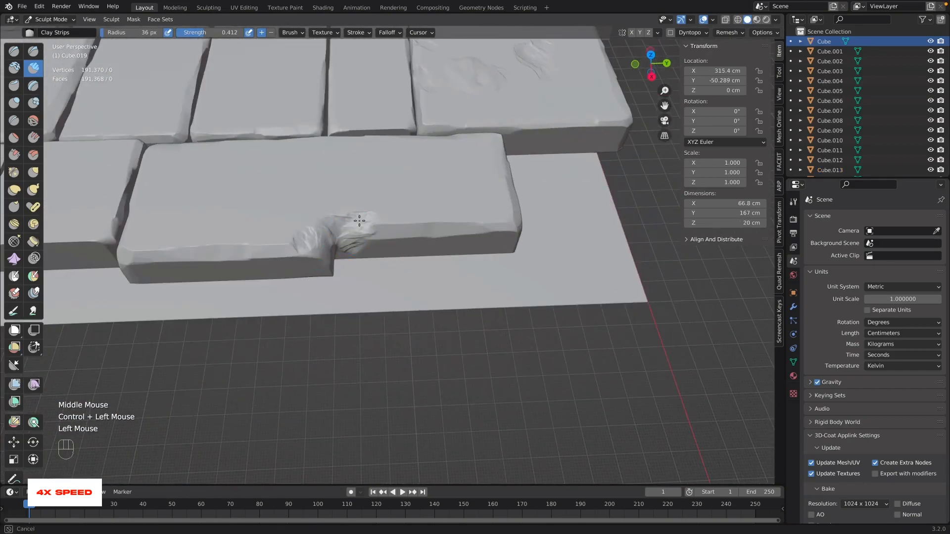
{"action": "mouse_move", "coordinate": [507, 220]}
{"action": "middle_mouse_down"}
{"action": "mouse_move", "coordinate": [441, 187]}
{"action": "mouse_move", "coordinate": [428, 150]}
{"action": "mouse_move", "coordinate": [298, 222]}
{"action": "middle_mouse_up"}
- Switch sculpting to the small 73.6 × 42.9 cm block and carve rough marks into its top surface
{"action": "key", "text": "alt+q"}
{"action": "middle_click", "coordinate": [425, 262], "text": "alt"}
{"action": "key", "text": "alt+q"}
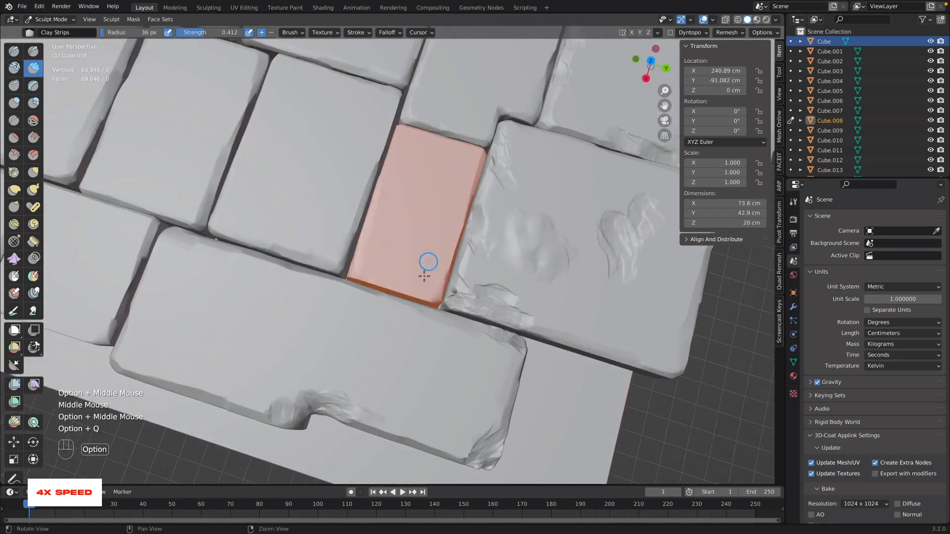
{"action": "middle_click_drag", "start_coordinate": [426, 263], "coordinate": [362, 227]}
{"action": "left_click_drag", "start_coordinate": [363, 226], "coordinate": [396, 235], "text": "ctrl"}
{"action": "left_click_drag", "start_coordinate": [386, 230], "coordinate": [420, 238], "text": "ctrl"}
{"action": "mouse_move", "coordinate": [405, 228]}
{"action": "left_mouse_down", "text": "ctrl"}
{"action": "mouse_move", "coordinate": [432, 231]}
{"action": "mouse_move", "coordinate": [439, 206]}
{"action": "left_mouse_up", "text": "ctrl"}
- Switch sculpting to the 141 × 60.8 cm block and carve wear into its long edges and top surface
{"action": "mouse_move", "coordinate": [413, 156]}
{"action": "middle_mouse_down"}
{"action": "mouse_move", "coordinate": [369, 309]}
{"action": "mouse_move", "coordinate": [328, 267]}
{"action": "middle_mouse_up"}
{"action": "key", "text": "alt+q"}
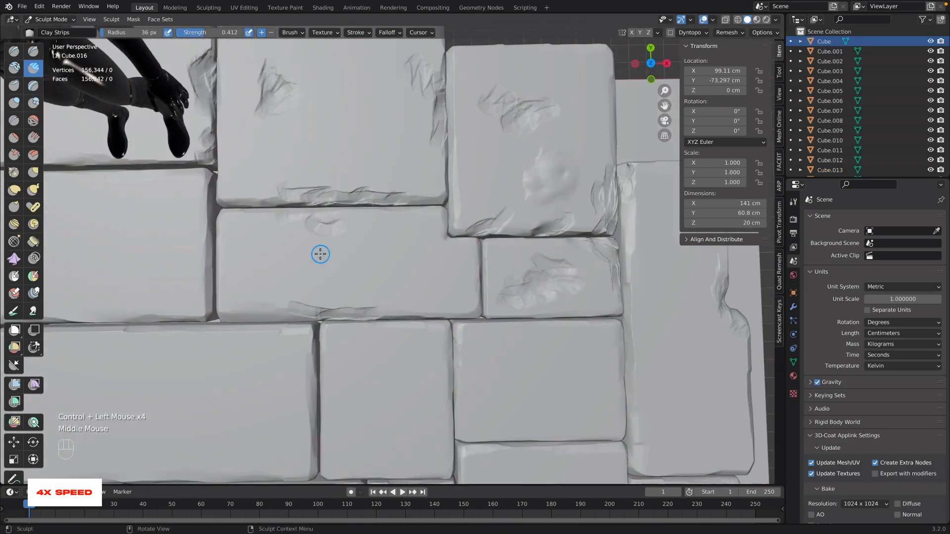
{"action": "middle_click_drag", "start_coordinate": [222, 211], "coordinate": [495, 210]}
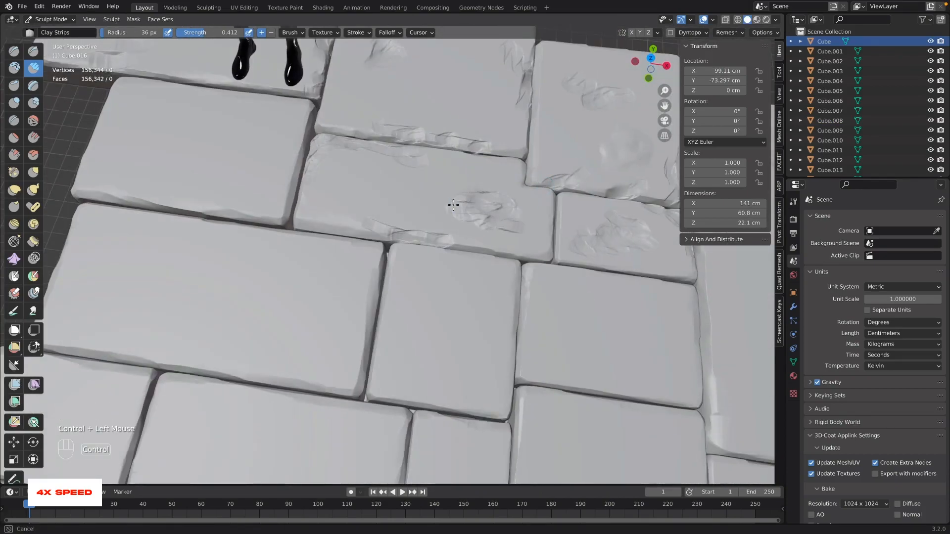
- Switch sculpting to the 124 × 82.3 cm block, chip its front edge, and carve rough marks across its top surface
{"action": "middle_click", "coordinate": [216, 190], "text": "alt"}
{"action": "key", "text": "alt+q"}
{"action": "left_click_drag", "start_coordinate": [342, 258], "coordinate": [392, 273], "text": "ctrl"}
{"action": "left_click_drag", "start_coordinate": [317, 176], "coordinate": [415, 242], "text": "ctrl"}
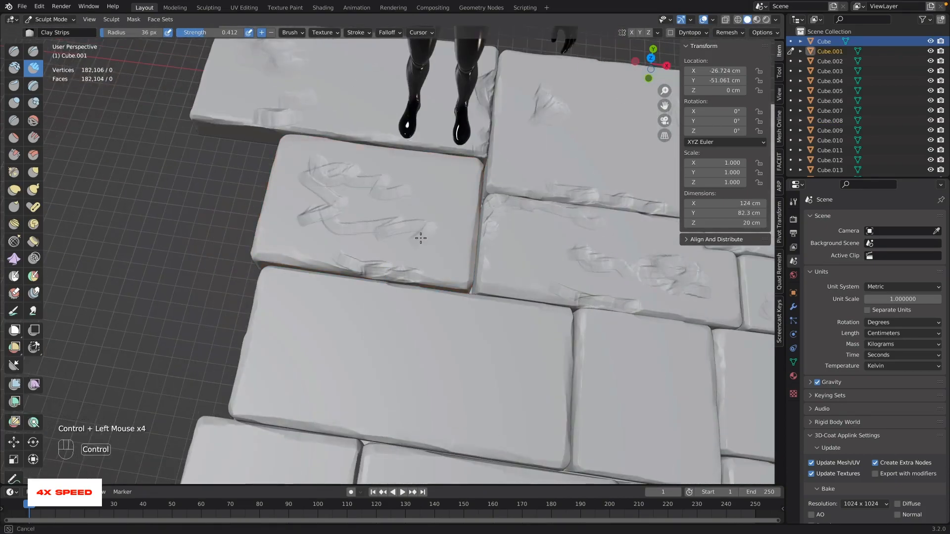
- Switch sculpting to the 171 × 82.3 cm block and carve broken wear along its front edge into the adjoining corner
{"action": "middle_click", "coordinate": [362, 309], "text": "alt"}
{"action": "key", "text": "alt+q"}
{"action": "left_click_drag", "start_coordinate": [356, 314], "coordinate": [440, 336], "text": "ctrl"}
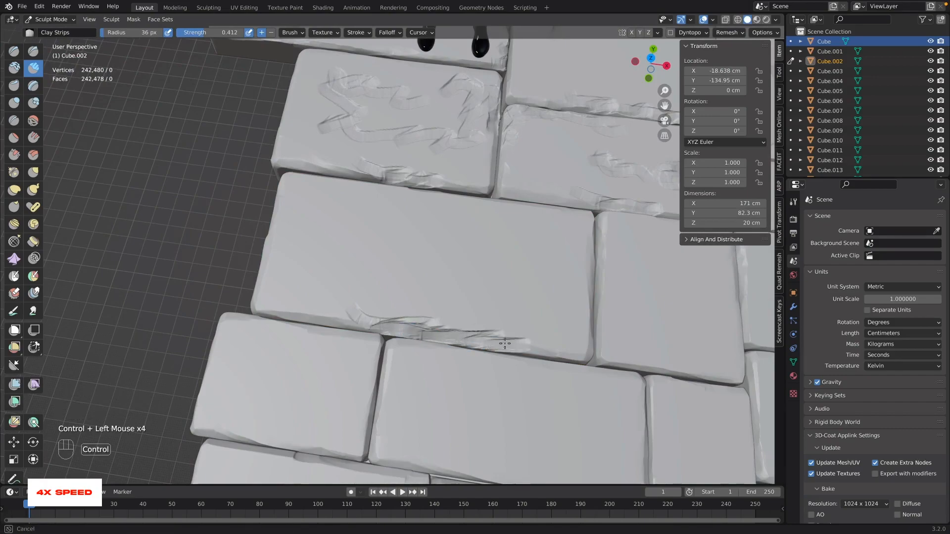
{"action": "middle_click_drag", "start_coordinate": [512, 344], "coordinate": [483, 318]}
{"action": "left_click_drag", "start_coordinate": [455, 322], "coordinate": [556, 288], "text": "ctrl"}
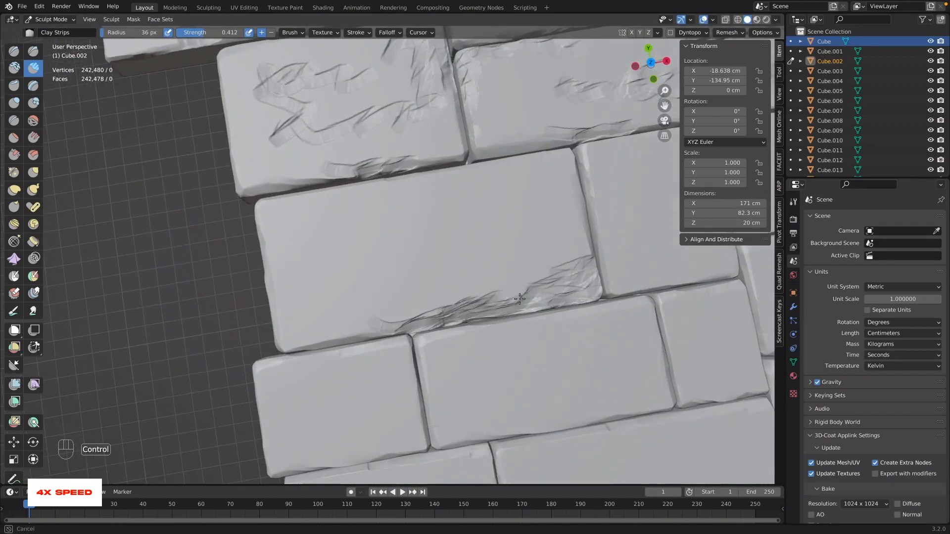
- Smooth the carved surface marks on the 124 × 82.3 cm block and the adjacent 141 cm long block
{"action": "middle_click", "coordinate": [380, 149], "text": "alt"}
{"action": "key", "text": "alt+q"}
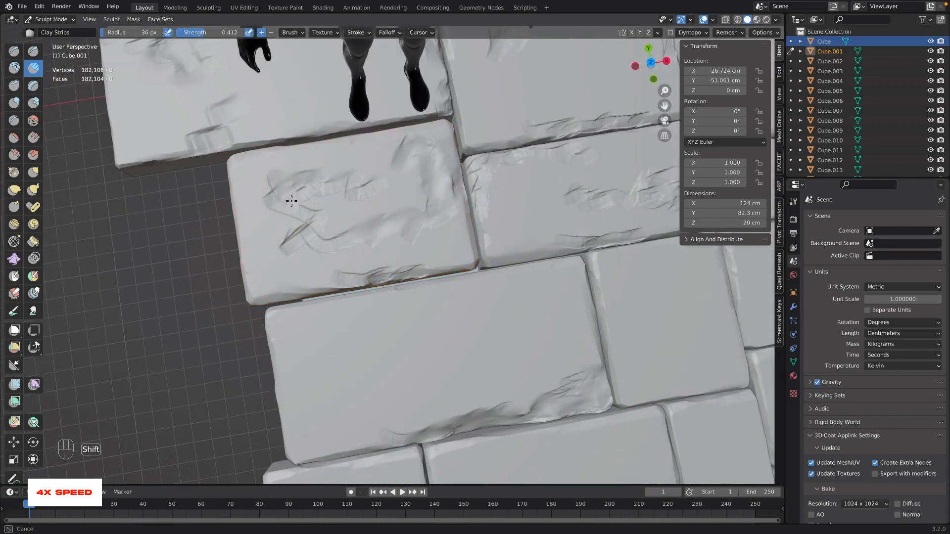
{"action": "left_click_drag", "start_coordinate": [326, 221], "coordinate": [341, 240], "text": "shift"}
{"action": "middle_click", "coordinate": [526, 227], "text": "alt"}
{"action": "key", "text": "alt+q"}
{"action": "left_click_drag", "start_coordinate": [475, 228], "coordinate": [445, 230], "text": "shift"}
- Switch sculpting to the 70.8 × 83 cm block and carve wear into its corner, side edge and top surface
{"action": "middle_click", "coordinate": [442, 393], "text": "alt"}
{"action": "key", "text": "alt+q"}
{"action": "left_click_drag", "start_coordinate": [438, 293], "coordinate": [477, 286], "text": "ctrl"}
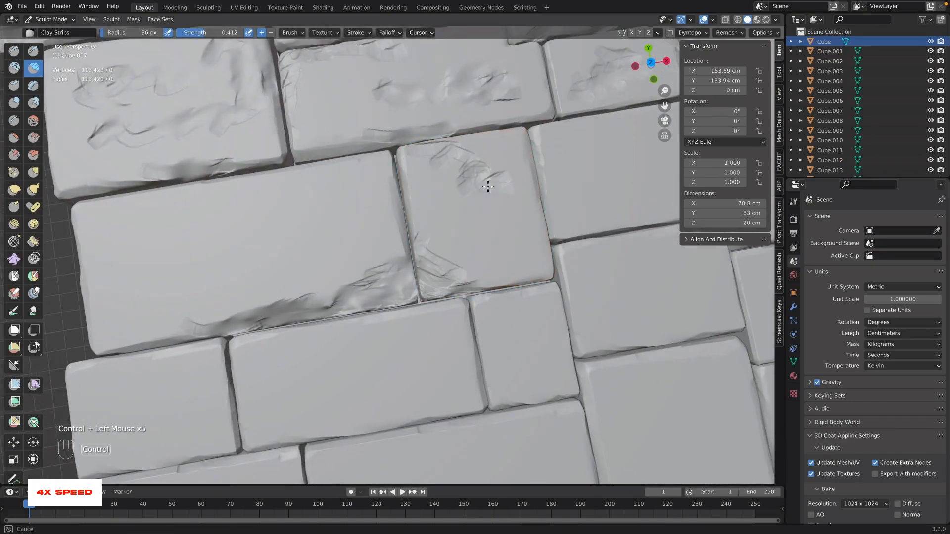
- Switch sculpting to the 90.6 × 63.6 cm block, carve its front edge and top surface, and soften the marks
{"action": "middle_click", "coordinate": [579, 223], "text": "alt"}
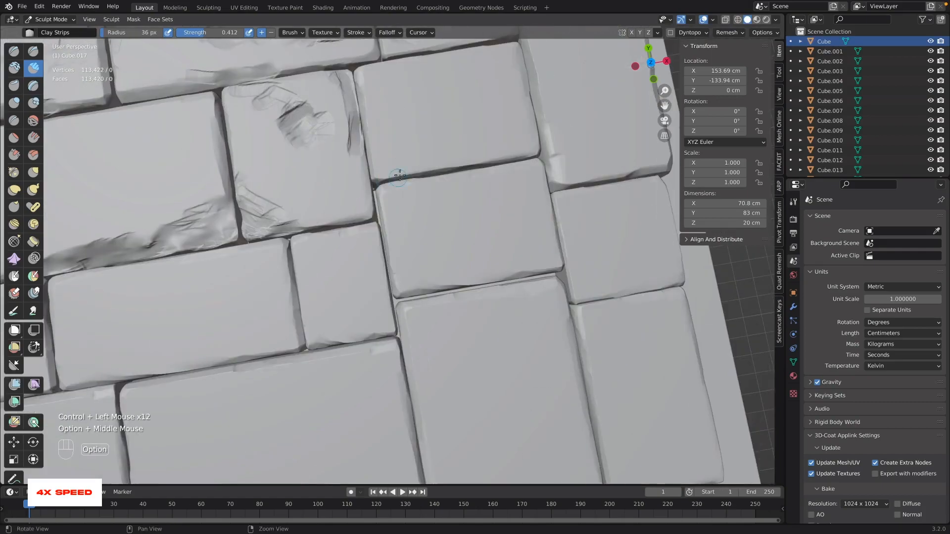
{"action": "key", "text": "alt+q"}
{"action": "left_click_drag", "start_coordinate": [444, 239], "coordinate": [480, 195], "text": "ctrl"}
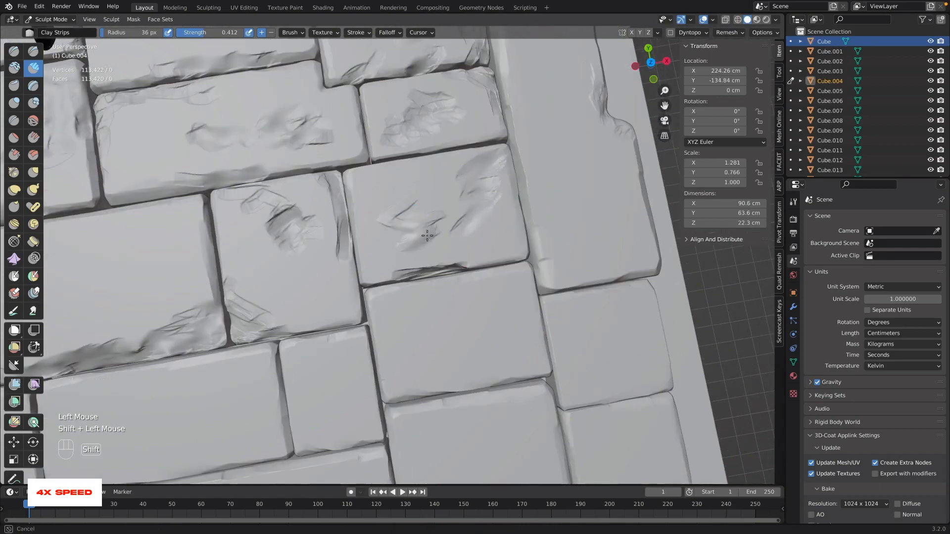
- Switch sculpting to the 89.4 × 60.2 cm block and carve a smoothed worn patch around one front corner
{"action": "middle_click", "coordinate": [430, 263], "text": "alt"}
{"action": "key", "text": "alt+q"}
{"action": "left_click_drag", "start_coordinate": [383, 202], "coordinate": [462, 161], "text": "ctrl"}
- Select all blocks in Object Mode and return to Sculpt Mode in a straight top view
{"action": "key", "text": "grave"}
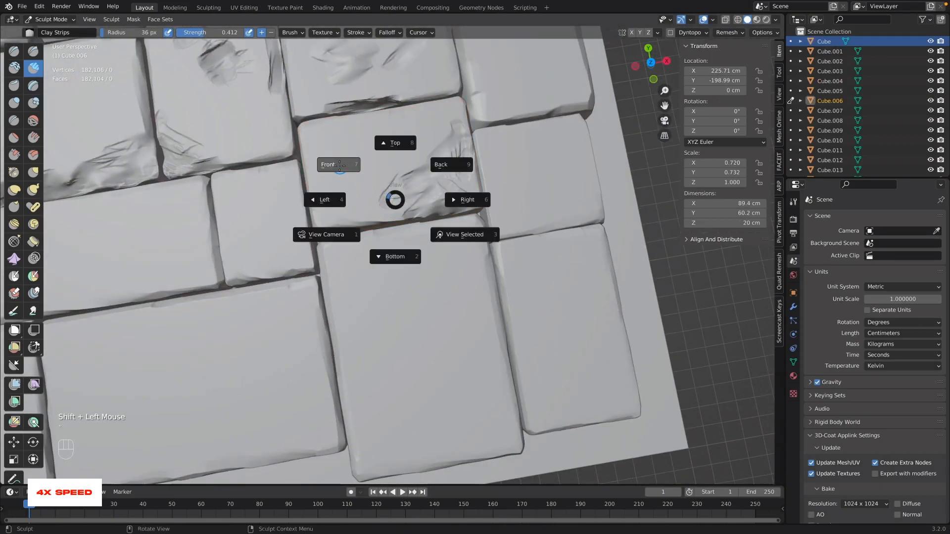
{"action": "left_click", "coordinate": [298, 197]}
{"action": "key", "text": "Tab"}
{"action": "scroll", "coordinate": [96, 244], "scroll_direction": "down", "scroll_amount": 3}
{"action": "left_click_drag", "start_coordinate": [95, 244], "coordinate": [450, 247]}
{"action": "key", "text": "super+a"}
{"action": "left_click", "coordinate": [447, 246]}
{"action": "key", "text": "grave"}
{"action": "left_click", "coordinate": [442, 217]}
{"action": "key", "text": "Tab"}
- Carve and smooth wear on the 58.9 × 59.1 cm block and the small third block of the same row
{"action": "scroll", "coordinate": [443, 220], "scroll_direction": "up", "scroll_amount": 1}
{"action": "middle_click", "coordinate": [366, 118], "text": "alt"}
{"action": "key", "text": "alt+q"}
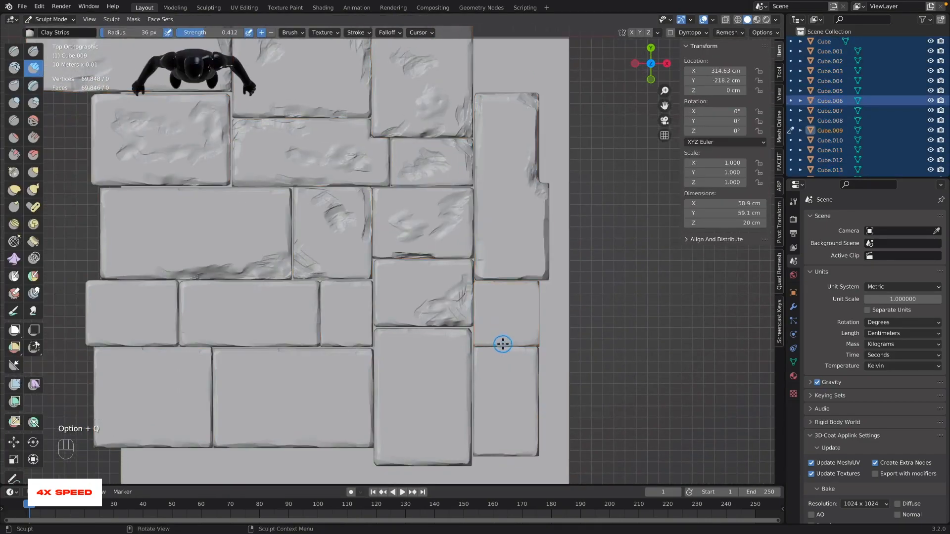
{"action": "scroll", "coordinate": [366, 287], "scroll_direction": "up", "scroll_amount": 1}
{"action": "key", "text": "alt+q"}
{"action": "left_click", "coordinate": [369, 290], "text": "ctrl"}
{"action": "left_click", "coordinate": [367, 287], "text": "ctrl"}
{"action": "left_click", "coordinate": [366, 285], "text": "ctrl"}
{"action": "left_click", "coordinate": [365, 284], "text": "ctrl"}
{"action": "left_click", "coordinate": [351, 262], "text": "ctrl"}
{"action": "left_click", "coordinate": [346, 274], "text": "shift"}
- Switch sculpting to the long block in the fourth row, carve its back edge and top surface, and smooth the marks
{"action": "middle_click", "coordinate": [253, 259], "text": "alt"}
{"action": "key", "text": "alt+q"}
{"action": "left_click", "coordinate": [435, 311], "text": "ctrl"}
{"action": "left_click", "coordinate": [381, 245], "text": "ctrl"}
{"action": "left_click", "coordinate": [374, 243], "text": "ctrl"}
{"action": "left_click", "coordinate": [366, 242], "text": "ctrl"}
{"action": "left_click", "coordinate": [399, 277], "text": "shift"}
- Switch sculpting to the 83.5 × 59.4 cm block, carve its top surface and front corner, and smooth the marks
{"action": "middle_click", "coordinate": [263, 260], "text": "alt"}
{"action": "key", "text": "alt+q"}
{"action": "left_click", "coordinate": [428, 299], "text": "ctrl"}
{"action": "left_click", "coordinate": [396, 311], "text": "ctrl"}
{"action": "left_click_drag", "start_coordinate": [387, 258], "coordinate": [373, 284], "text": "shift"}
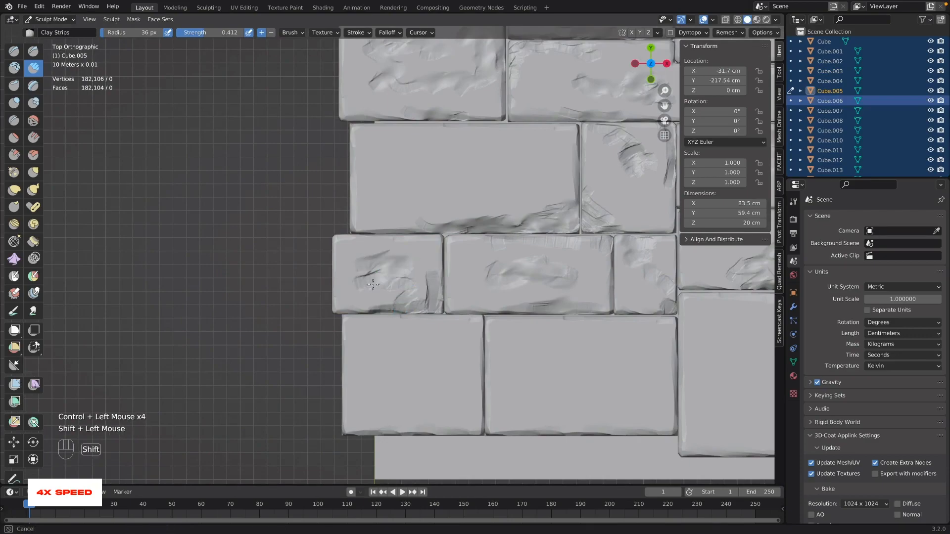
- Carve diagonal wear and a worn side edge into the first block of the bottom row, and smooth the strokes
{"action": "left_click", "coordinate": [474, 415], "text": "ctrl"}
{"action": "left_click", "coordinate": [465, 362], "text": "ctrl"}
{"action": "left_click", "coordinate": [385, 353], "text": "ctrl"}
{"action": "left_click", "coordinate": [435, 376], "text": "ctrl"}
{"action": "left_click_drag", "start_coordinate": [435, 387], "coordinate": [416, 371], "text": "shift"}
- Switch sculpting to the wide second block of the bottom row and carve a rough patch across its middle
{"action": "middle_click", "coordinate": [509, 298], "text": "alt"}
{"action": "key", "text": "alt+q"}
{"action": "left_click", "coordinate": [448, 390], "text": "ctrl"}
{"action": "left_click", "coordinate": [530, 285], "text": "ctrl"}
{"action": "left_click", "coordinate": [446, 278], "text": "ctrl"}
{"action": "left_click_drag", "start_coordinate": [490, 351], "coordinate": [424, 346], "text": "ctrl"}
- Switch sculpting to the large upright block in the bottom row and carve flowing wear marks down its top surface
{"action": "middle_click", "coordinate": [540, 292], "text": "alt"}
{"action": "key", "text": "alt+q"}
{"action": "left_click_drag", "start_coordinate": [410, 232], "coordinate": [434, 297], "text": "ctrl"}
{"action": "mouse_move", "coordinate": [440, 257]}
{"action": "left_mouse_down"}
{"action": "mouse_move", "coordinate": [430, 265]}
{"action": "mouse_move", "coordinate": [500, 343]}
{"action": "left_mouse_up"}
- Switch sculpting to the 58.8 × 98.7 cm block, carve its surface and front edge, and smooth the strokes
{"action": "key", "text": "alt+q"}
{"action": "mouse_move", "coordinate": [505, 277]}
{"action": "left_mouse_down", "text": "ctrl"}
{"action": "mouse_move", "coordinate": [509, 361]}
{"action": "mouse_move", "coordinate": [534, 277]}
{"action": "left_mouse_up", "text": "ctrl"}
{"action": "left_click_drag", "start_coordinate": [559, 342], "coordinate": [550, 283], "text": "shift"}
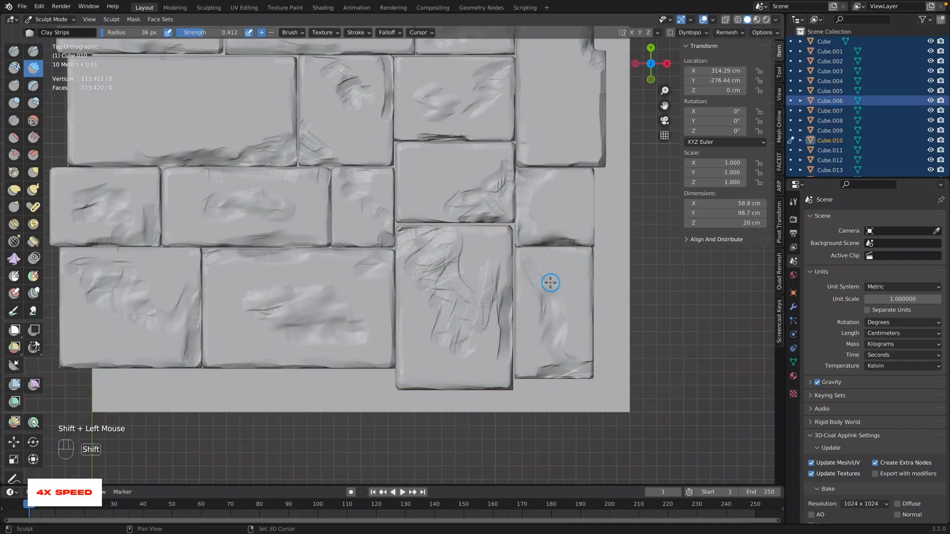
- Smooth the carved marks on the large upright bottom-row block and the 58.8 × 98.7 cm block beside it
{"action": "key", "text": "alt+q"}
{"action": "left_click_drag", "start_coordinate": [440, 272], "coordinate": [472, 300], "text": "shift"}
{"action": "key", "text": "alt+q"}
{"action": "left_click_drag", "start_coordinate": [569, 371], "coordinate": [541, 289], "text": "shift"}
- Choose the Orb_Rock_Detail brush for the Draw tool and switch sculpting to the 184 cm long block
{"action": "middle_click_drag", "start_coordinate": [540, 288], "coordinate": [593, 337], "text": "alt"}
{"action": "right_click_drag", "start_coordinate": [593, 337], "coordinate": [386, 188], "text": "alt"}
{"action": "mouse_move", "coordinate": [385, 188]}
{"action": "middle_mouse_down", "text": "alt"}
{"action": "mouse_move", "coordinate": [465, 245]}
{"action": "mouse_move", "coordinate": [492, 322]}
{"action": "middle_mouse_up", "text": "alt"}
{"action": "left_click", "coordinate": [14, 51]}
{"action": "left_click", "coordinate": [30, 33]}
{"action": "left_click", "coordinate": [42, 107]}
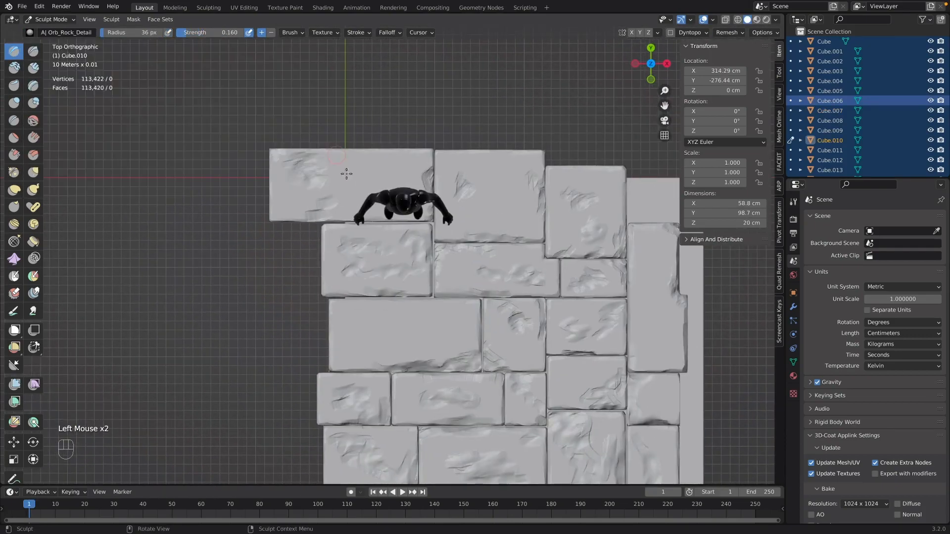
{"action": "key", "text": "alt+q"}
{"action": "scroll", "coordinate": [318, 180], "scroll_direction": "up", "scroll_amount": 4}
{"action": "left_click", "coordinate": [283, 163]}
{"action": "key", "text": "super+z"}
{"action": "mouse_move", "coordinate": [212, 127]}
{"action": "left_mouse_down"}
{"action": "mouse_move", "coordinate": [333, 157]}
{"action": "mouse_move", "coordinate": [296, 227]}
{"action": "mouse_move", "coordinate": [260, 231]}
{"action": "left_mouse_up"}
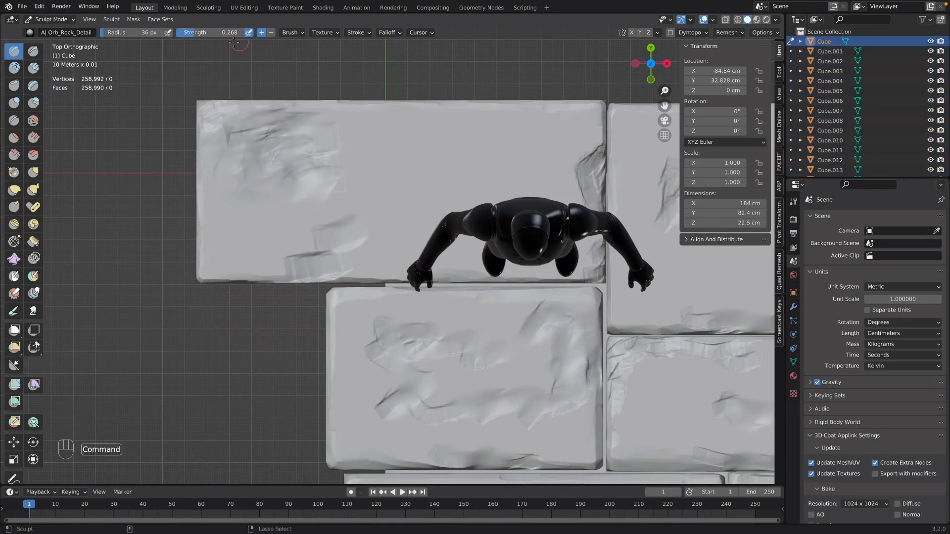
{"action": "key", "text": "super+z"}
- Set the brush strength to 0.182 and spread rock detail over the top surface of the 184 × 82.4 cm block
{"action": "left_click_drag", "start_coordinate": [238, 218], "coordinate": [335, 158]}
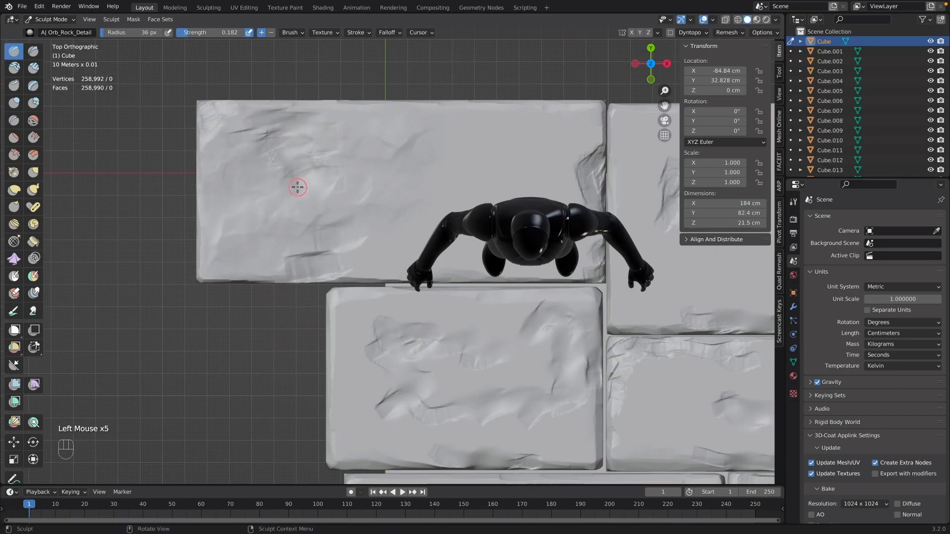
{"action": "middle_click_drag", "start_coordinate": [428, 174], "coordinate": [425, 224], "text": "alt"}
{"action": "left_click", "coordinate": [472, 241]}
- Switch sculpting to the 125 × 104 cm block and cover its top surface with rock detail
{"action": "key", "text": "alt+q"}
{"action": "left_click", "coordinate": [346, 282]}
{"action": "left_click", "coordinate": [335, 216]}
{"action": "left_click", "coordinate": [512, 200]}
{"action": "left_click", "coordinate": [515, 292]}
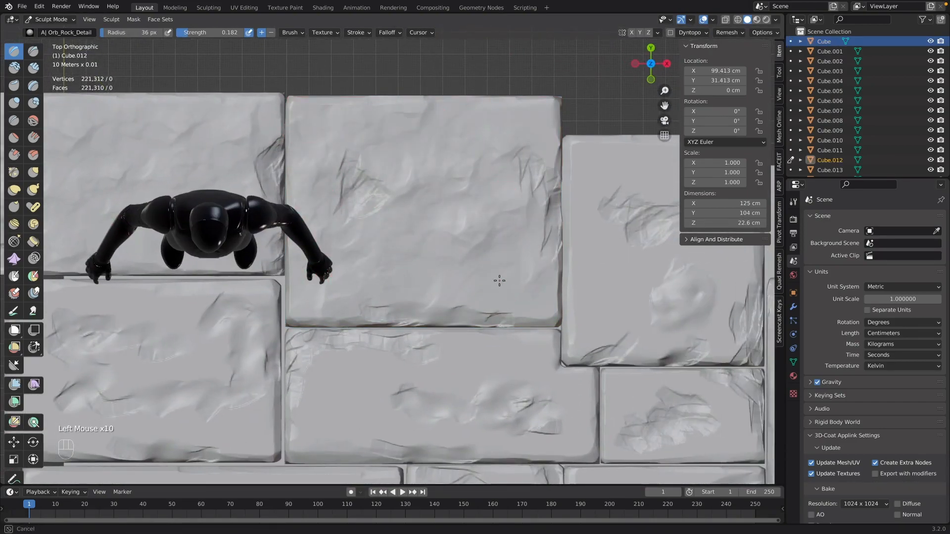
- Switch sculpting to the 91.4 × 104 cm block and brush rock detail over its top surface
{"action": "middle_click", "coordinate": [594, 287], "text": "alt"}
{"action": "key", "text": "alt+q"}
{"action": "left_click", "coordinate": [392, 243]}
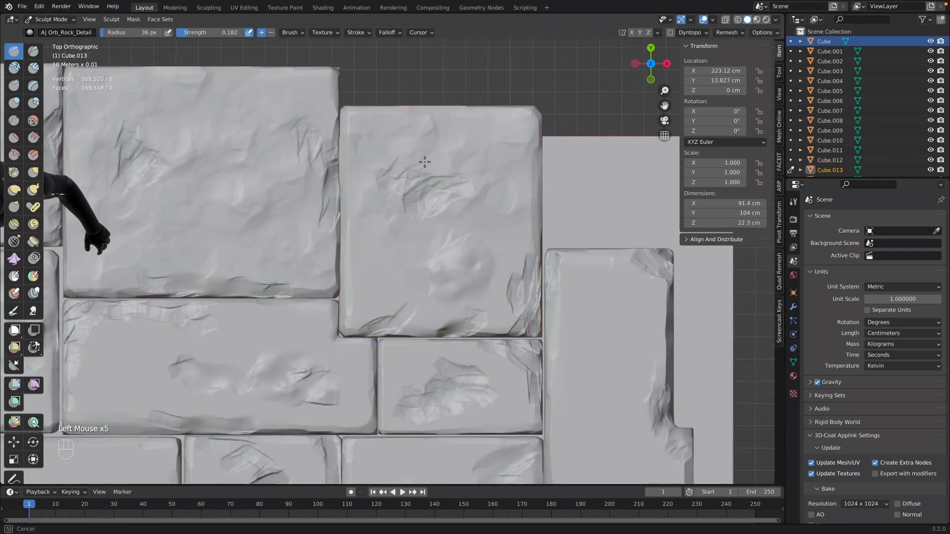
- Switch sculpting to the tall stepped 67.1 × 167 cm block and brush rock detail along its whole top surface
{"action": "middle_click", "coordinate": [491, 363], "text": "alt"}
{"action": "key", "text": "alt+q"}
{"action": "left_click", "coordinate": [485, 168]}
{"action": "left_click", "coordinate": [514, 230]}
{"action": "middle_click", "coordinate": [490, 366], "text": "alt"}
{"action": "left_click", "coordinate": [487, 231]}
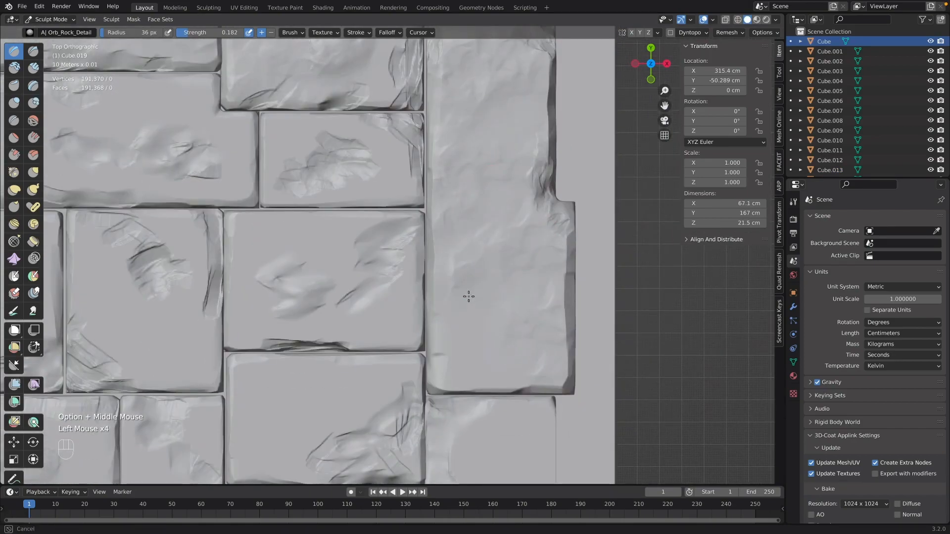
- Switch sculpting to the 58.9 × 59.1 cm block and add rock detail to its top surface
{"action": "right_click", "coordinate": [483, 248], "text": "alt"}
{"action": "middle_click", "coordinate": [490, 302], "text": "alt"}
{"action": "left_click", "coordinate": [490, 302]}
{"action": "key", "text": "alt+q"}
{"action": "left_click", "coordinate": [545, 358]}
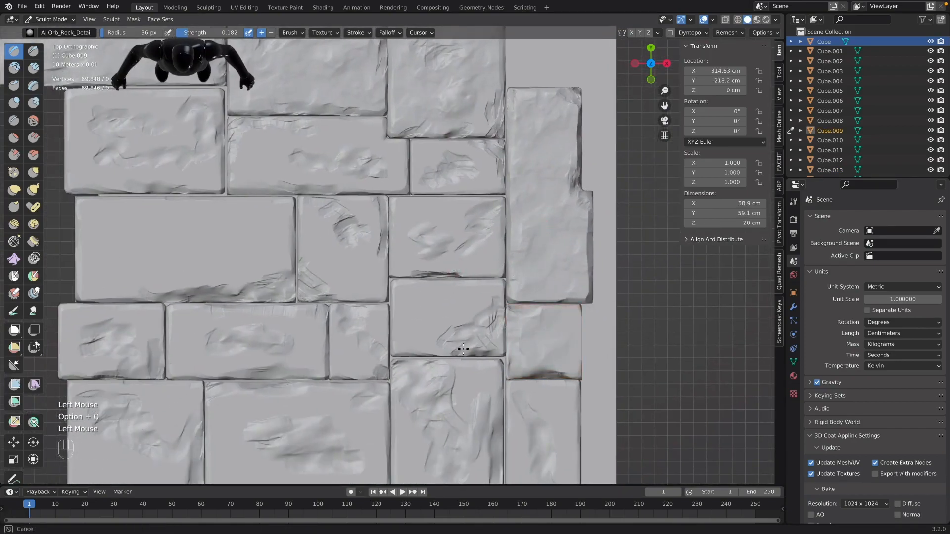
- Add rock detail to the 89.4 × 60.3 cm block and the 90.7 × 63.8 cm block behind it
{"action": "middle_click", "coordinate": [516, 367], "text": "alt"}
{"action": "key", "text": "alt+q"}
{"action": "left_click", "coordinate": [526, 337]}
{"action": "left_click", "coordinate": [526, 337]}
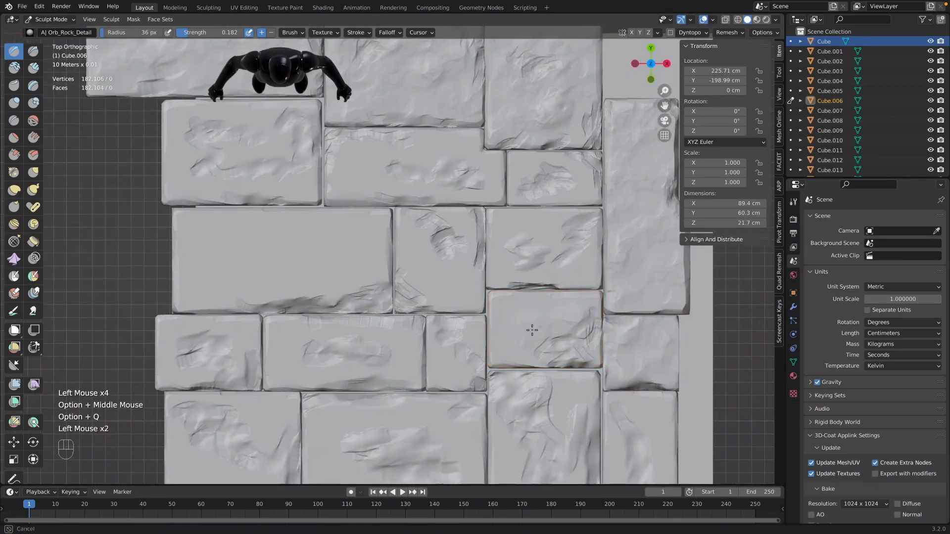
{"action": "key", "text": "alt+q"}
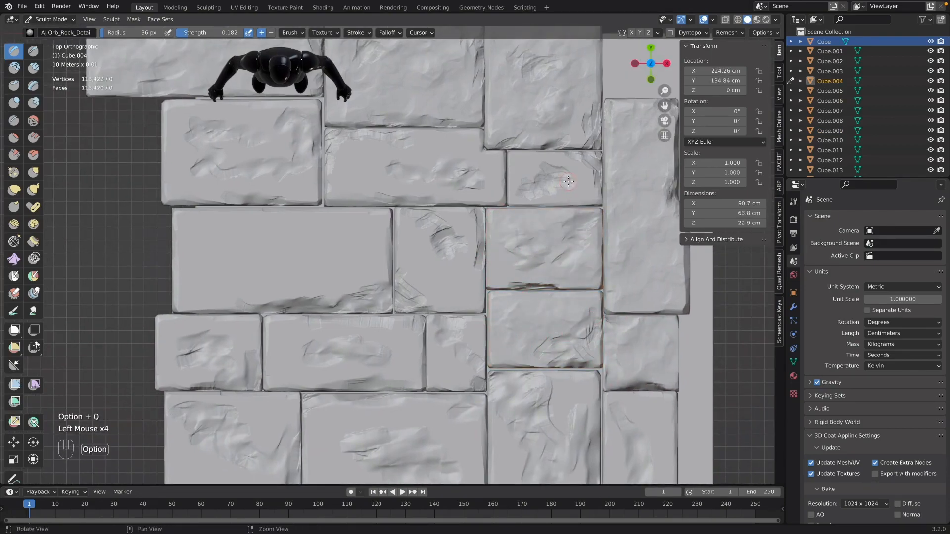
- Spread rock detail over the remaining second- and third-row blocks, including the 171 × 82.7 cm and 70.8 × 83.2 cm blocks
{"action": "left_click", "coordinate": [442, 148]}
{"action": "key", "text": "alt+q"}
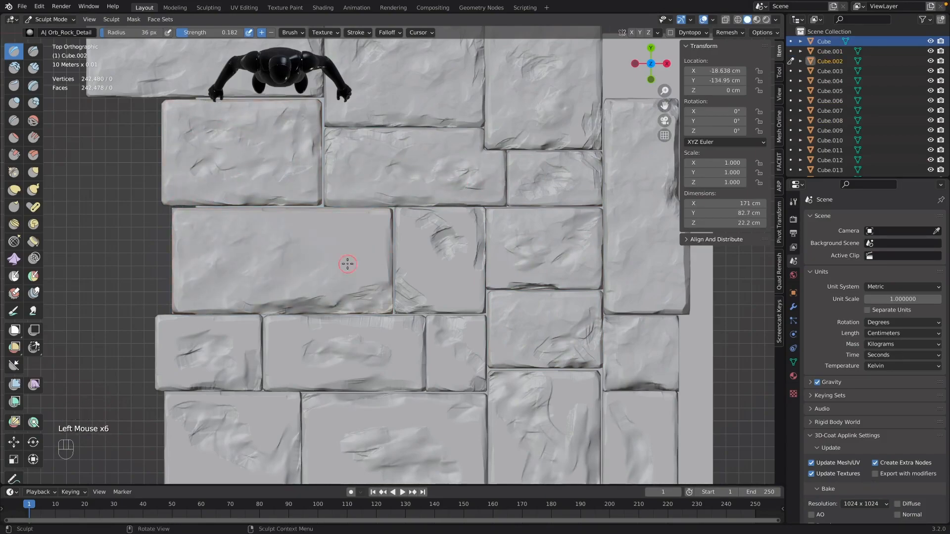
{"action": "key", "text": "alt+q"}
{"action": "left_click", "coordinate": [450, 343]}
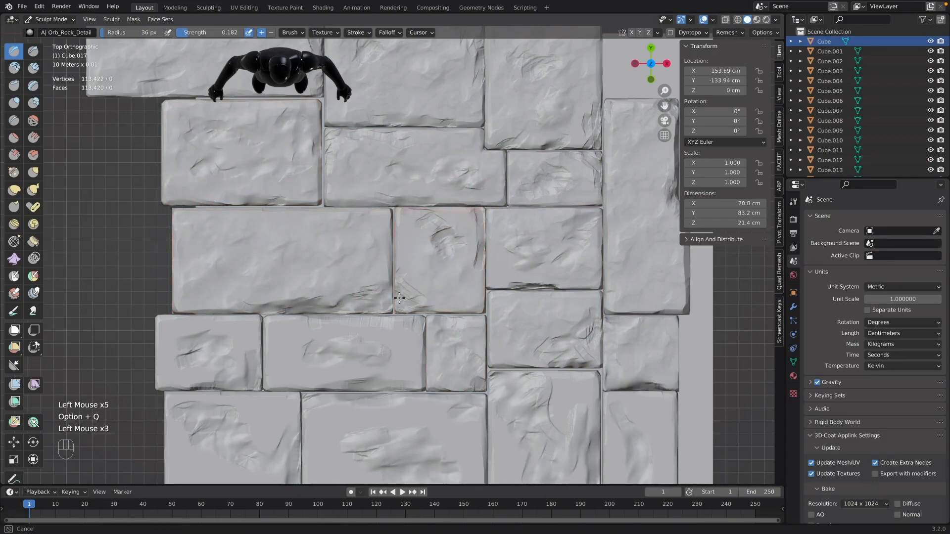
- Add rock detail to the small third block of the fourth row and the 87.5 × 123 cm and 59.1 × 99.2 cm blocks
{"action": "middle_click", "coordinate": [462, 418], "text": "alt"}
{"action": "key", "text": "alt+q"}
{"action": "key", "text": "alt+q"}
{"action": "left_click", "coordinate": [448, 235]}
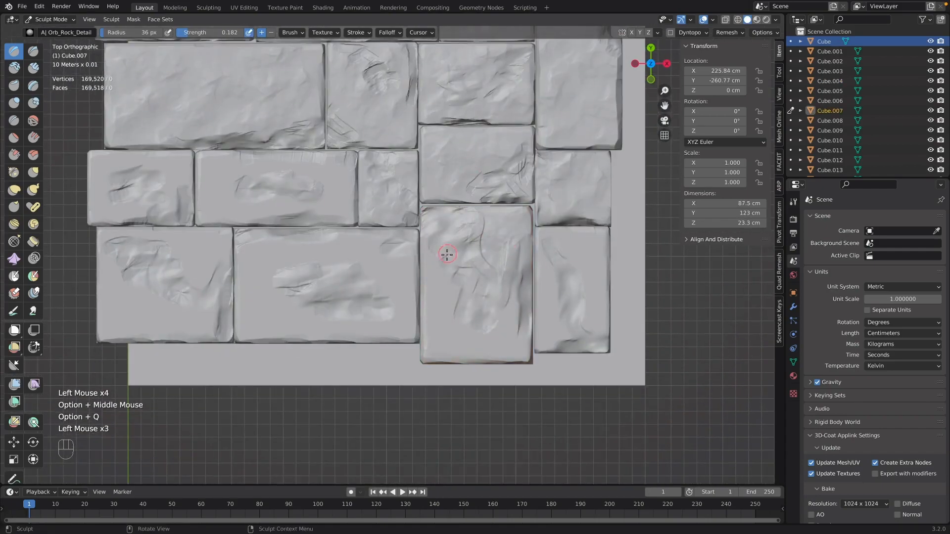
{"action": "key", "text": "alt+q"}
{"action": "left_click", "coordinate": [556, 295]}
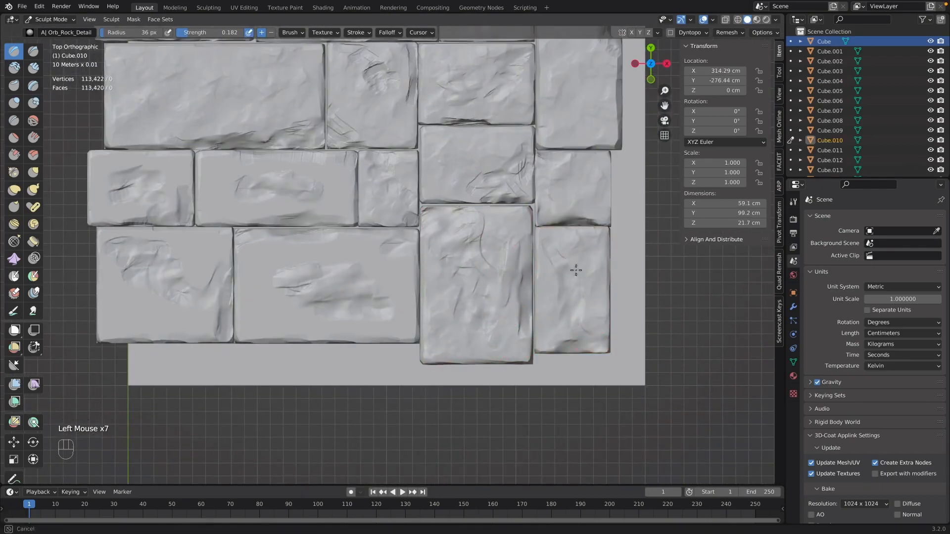
- Cover the two remaining bottom-row blocks and the first block of the fourth row with rock detail
{"action": "middle_click", "coordinate": [265, 253], "text": "alt"}
{"action": "key", "text": "alt+q"}
{"action": "left_click", "coordinate": [380, 267]}
{"action": "middle_click", "coordinate": [255, 241], "text": "alt"}
{"action": "key", "text": "alt+q"}
{"action": "left_click", "coordinate": [399, 307]}
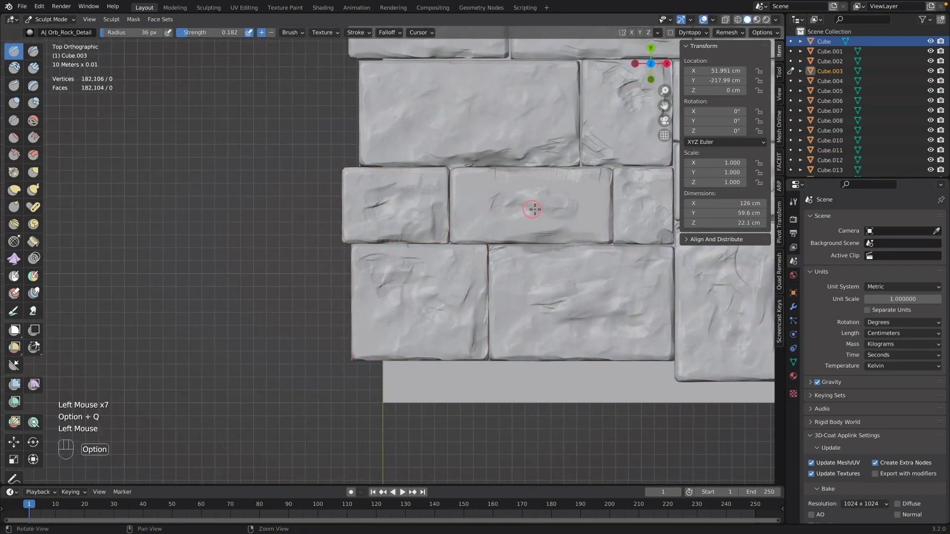
- Brush rock detail over the top surface of the 126 × 59.6 cm block
{"action": "middle_click", "coordinate": [520, 207], "text": "alt"}
{"action": "left_click", "coordinate": [366, 275]}
{"action": "left_click", "coordinate": [366, 276]}
{"action": "left_click", "coordinate": [366, 275]}
- Choose the Orb_Rock_Noise brush and set its radius to 71 px and strength to 0.210
{"action": "left_click", "coordinate": [30, 32]}
{"action": "left_click", "coordinate": [45, 102]}
{"action": "middle_click", "coordinate": [402, 251], "text": "alt"}
{"action": "key", "text": "alt+q"}
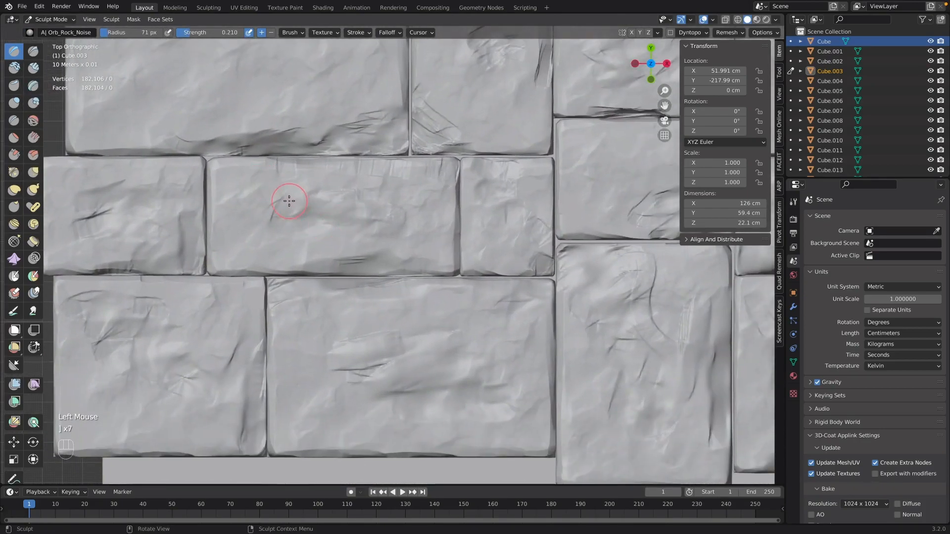
- Brush rock noise over the 88 × 124 cm block and the narrow bottom-row block beside it
{"action": "middle_click", "coordinate": [504, 250], "text": "alt"}
{"action": "key", "text": "alt+q"}
{"action": "middle_click", "coordinate": [457, 316], "text": "alt"}
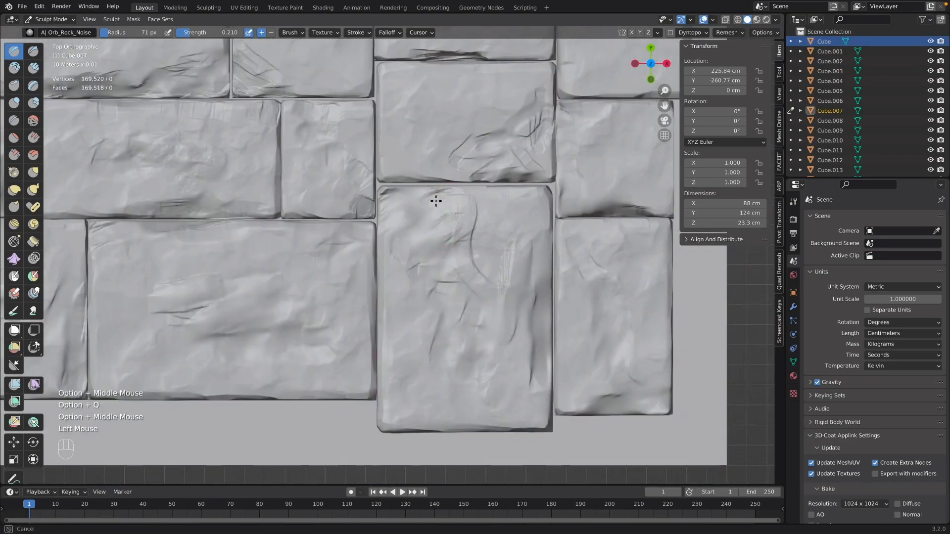
{"action": "middle_click", "coordinate": [519, 294], "text": "alt"}
{"action": "key", "text": "alt+q"}
{"action": "left_click", "coordinate": [537, 350]}
{"action": "left_click", "coordinate": [538, 350], "text": "ctrl"}
- Add rock noise to the last-column blocks above, including the stepped 67.3 × 167 cm block
{"action": "middle_click", "coordinate": [426, 85], "text": "alt"}
{"action": "key", "text": "alt+q"}
{"action": "left_click", "coordinate": [462, 299], "text": "ctrl"}
{"action": "middle_click", "coordinate": [451, 266], "text": "alt"}
{"action": "key", "text": "alt+q"}
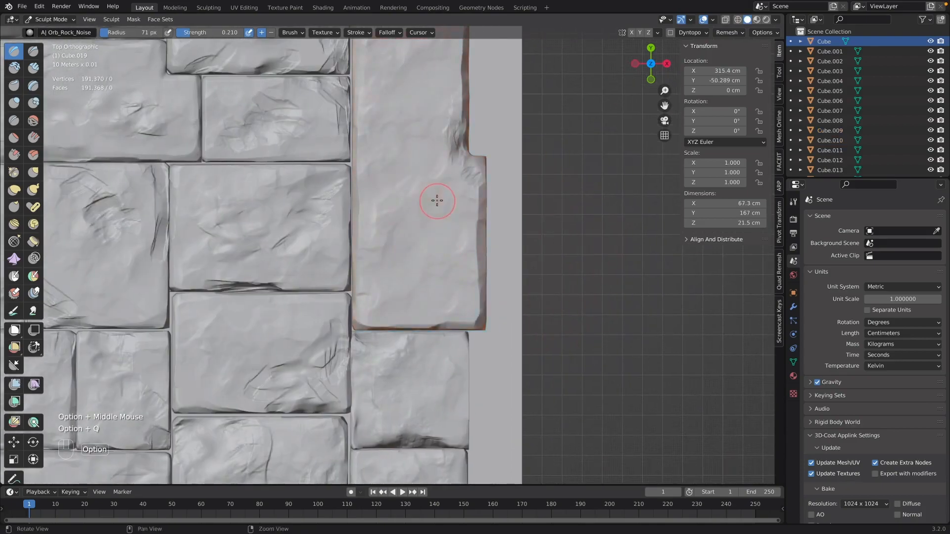
{"action": "middle_click", "coordinate": [435, 201], "text": "alt"}
{"action": "left_click", "coordinate": [443, 236], "text": "ctrl"}
{"action": "mouse_move", "coordinate": [443, 364]}
{"action": "left_mouse_down"}
{"action": "mouse_move", "coordinate": [347, 388]}
{"action": "mouse_move", "coordinate": [346, 84]}
{"action": "left_mouse_up"}
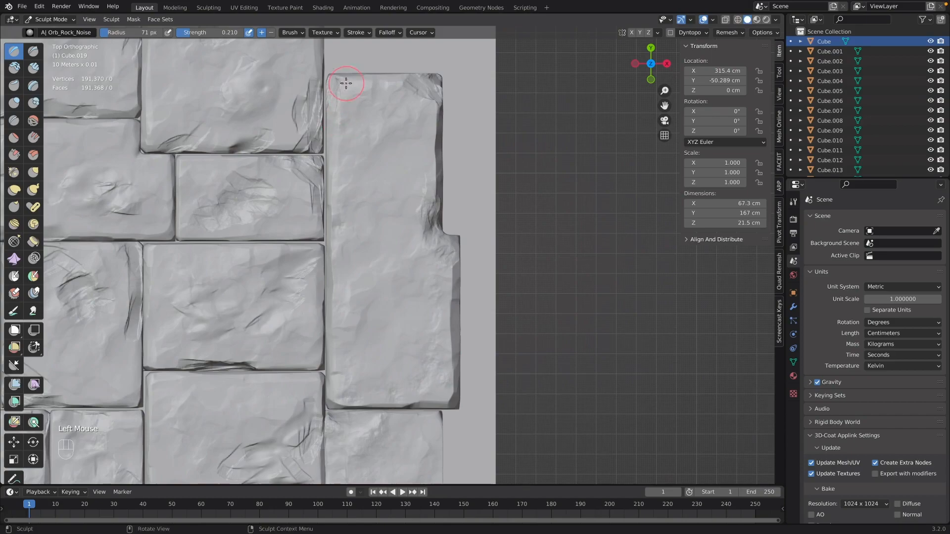
{"action": "left_click_drag", "start_coordinate": [428, 100], "coordinate": [436, 139]}
- Brush rock noise over the 91.7 × 104 cm top-row block and the 73.9 × 43.1 cm block below it
{"action": "middle_click_drag", "start_coordinate": [388, 226], "coordinate": [526, 276], "text": "alt"}
{"action": "key", "text": "alt+q"}
{"action": "middle_click_drag", "start_coordinate": [435, 153], "coordinate": [451, 253], "text": "alt"}
{"action": "left_click", "coordinate": [460, 237], "text": "ctrl"}
{"action": "left_click_drag", "start_coordinate": [448, 267], "coordinate": [431, 298]}
{"action": "left_click_drag", "start_coordinate": [361, 155], "coordinate": [377, 196]}
{"action": "middle_click_drag", "start_coordinate": [393, 257], "coordinate": [446, 278], "text": "alt"}
{"action": "key", "text": "alt+q"}
{"action": "left_click", "coordinate": [450, 235]}
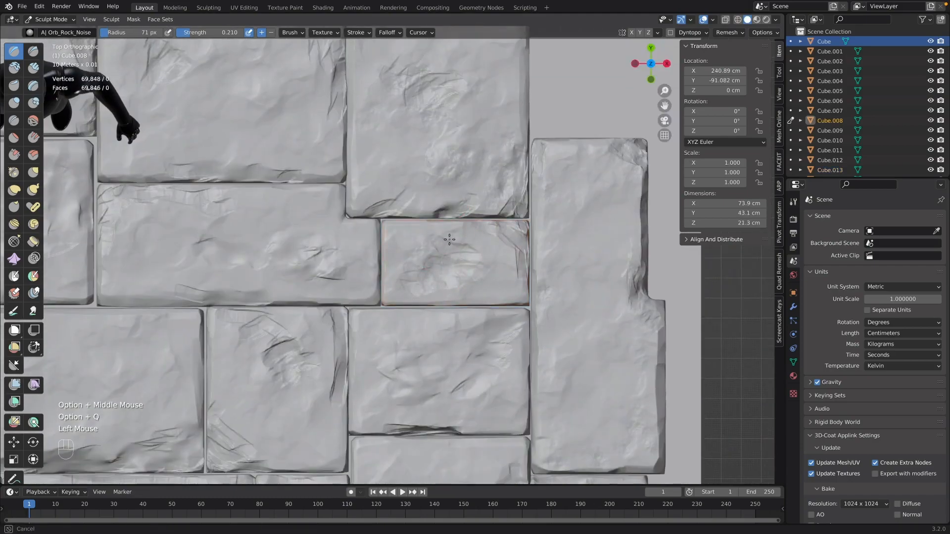
- Cover the 142 × 61.5 cm block and the 125 × 104 cm block with rock noise
{"action": "middle_click_drag", "start_coordinate": [130, 191], "coordinate": [283, 211], "text": "alt"}
{"action": "key", "text": "alt+q"}
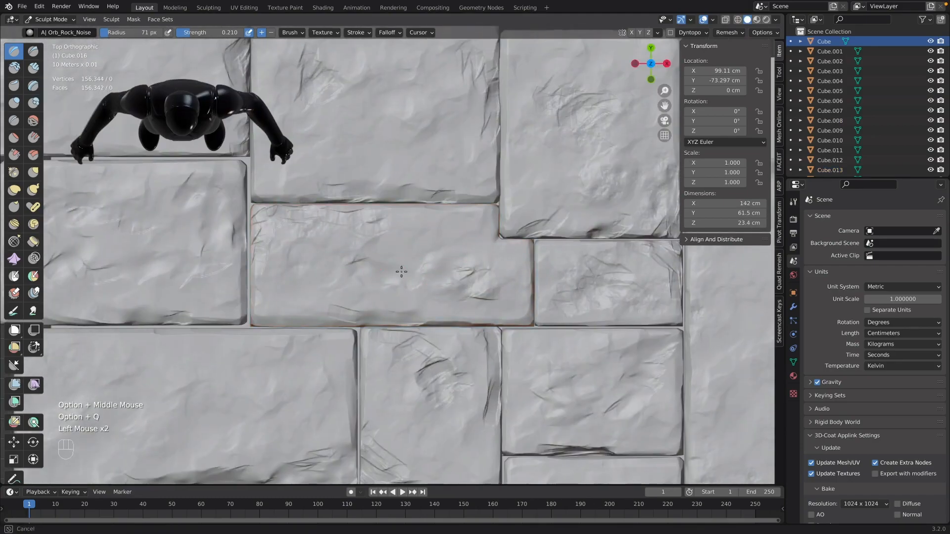
{"action": "middle_click_drag", "start_coordinate": [415, 318], "coordinate": [455, 250], "text": "alt"}
{"action": "key", "text": "alt+q"}
{"action": "left_click", "coordinate": [374, 324]}
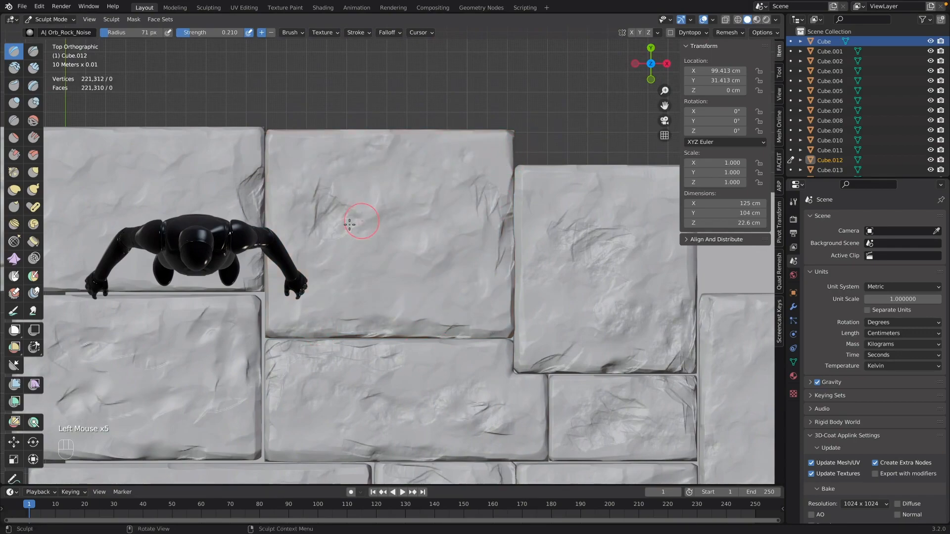
- Brush rock noise over the first blocks of the top three rows: 184 × 82.5 cm, 124 × 82.8 cm and 171 × 82.8 cm
{"action": "middle_click_drag", "start_coordinate": [49, 208], "coordinate": [328, 148], "text": "alt"}
{"action": "key", "text": "alt+q"}
{"action": "left_click", "coordinate": [306, 107]}
{"action": "key", "text": "alt+q"}
{"action": "left_click", "coordinate": [448, 286]}
{"action": "left_click_drag", "start_coordinate": [564, 297], "coordinate": [551, 352]}
{"action": "middle_click_drag", "start_coordinate": [550, 364], "coordinate": [439, 90], "text": "alt"}
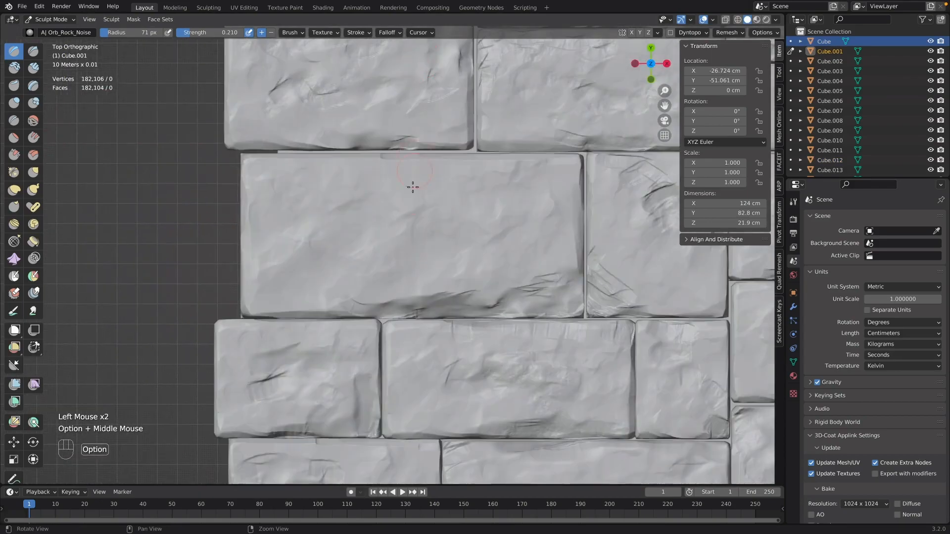
{"action": "key", "text": "alt+q"}
{"action": "left_click", "coordinate": [317, 207]}
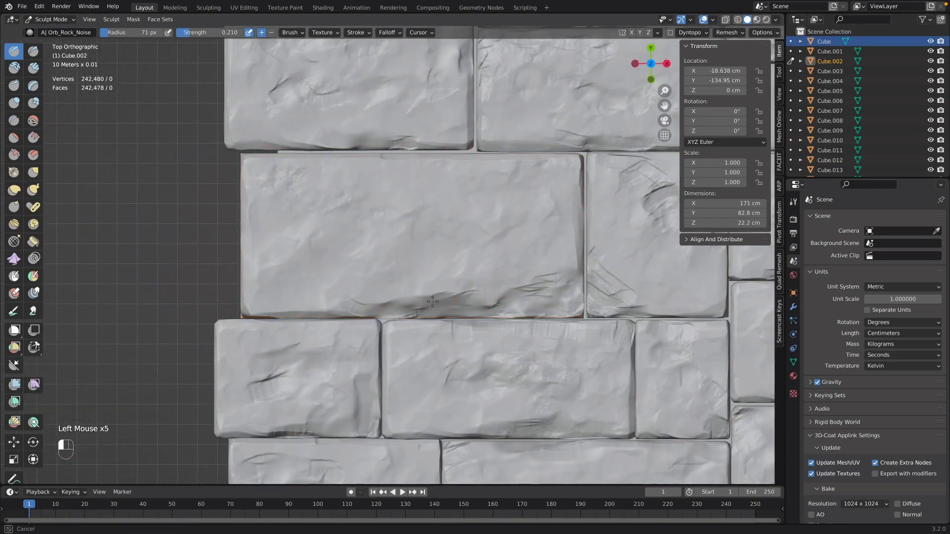
- Add rock noise to the first two bottom-row blocks and a further pass to the 88 × 124 cm block
{"action": "middle_click_drag", "start_coordinate": [438, 283], "coordinate": [424, 227], "text": "alt"}
{"action": "key", "text": "alt+q"}
{"action": "left_click", "coordinate": [424, 227]}
{"action": "key", "text": "alt+q"}
{"action": "left_click", "coordinate": [282, 337]}
{"action": "key", "text": "alt+q"}
{"action": "left_click", "coordinate": [422, 388]}
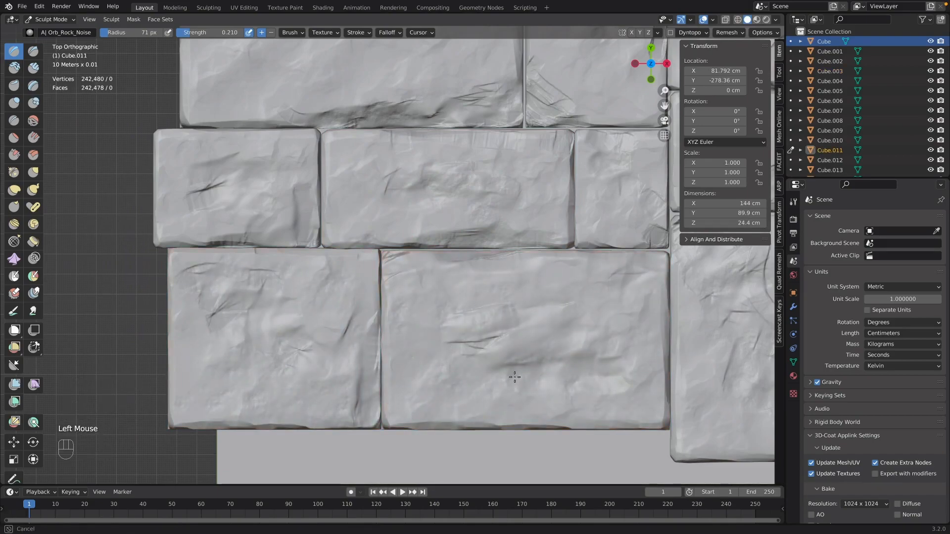
{"action": "middle_click_drag", "start_coordinate": [511, 379], "coordinate": [188, 204], "text": "alt"}
{"action": "key", "text": "alt+q"}
{"action": "left_click", "coordinate": [348, 243]}
- Examine the sculpted detail across the whole stone floor from several angles and distances
{"action": "key", "text": "grave"}
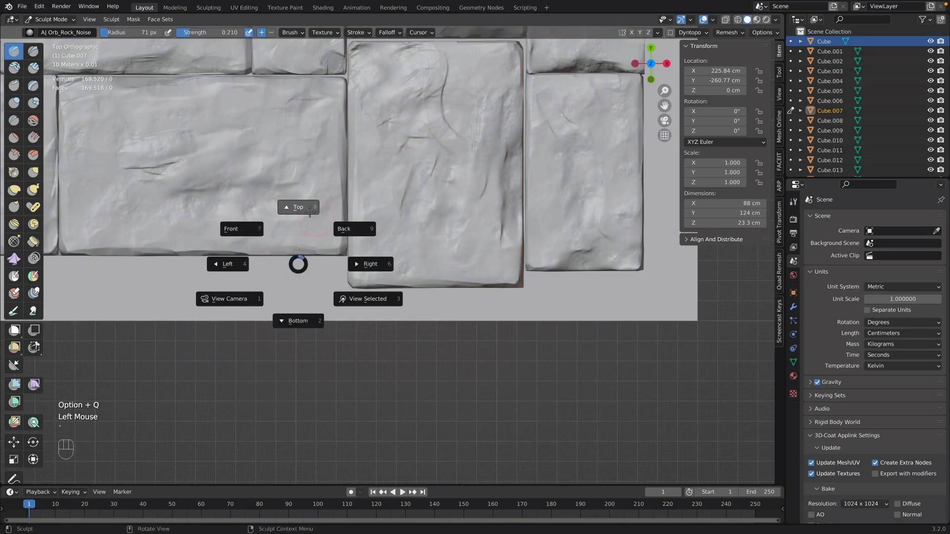
{"action": "scroll", "coordinate": [295, 248], "scroll_direction": "down", "scroll_amount": 4}
{"action": "middle_click_drag", "start_coordinate": [295, 248], "coordinate": [356, 297]}
{"action": "right_click_drag", "start_coordinate": [356, 297], "coordinate": [387, 365], "text": "alt"}
{"action": "middle_click_drag", "start_coordinate": [387, 366], "coordinate": [341, 282]}
{"action": "middle_click_drag", "start_coordinate": [341, 282], "coordinate": [297, 198], "text": "alt"}
{"action": "right_click_drag", "start_coordinate": [297, 198], "coordinate": [277, 168], "text": "alt"}
{"action": "middle_click_drag", "start_coordinate": [277, 168], "coordinate": [326, 217]}
{"action": "mouse_move", "coordinate": [326, 217]}
{"action": "middle_mouse_down", "text": "alt"}
{"action": "mouse_move", "coordinate": [395, 238]}
{"action": "mouse_move", "coordinate": [321, 216]}
{"action": "middle_mouse_up", "text": "alt"}
{"action": "mouse_move", "coordinate": [304, 277]}
{"action": "middle_mouse_down", "text": "alt"}
{"action": "mouse_move", "coordinate": [443, 227]}
{"action": "mouse_move", "coordinate": [440, 250]}
{"action": "middle_mouse_up", "text": "alt"}
{"action": "right_click_drag", "start_coordinate": [440, 251], "coordinate": [369, 198], "text": "alt"}
- Leave Sculpt Mode, duplicate the 184 × 82.5 cm top-row block in place and offset the copy's X location by +400 cm
{"action": "key", "text": "Tab"}
{"action": "left_click", "coordinate": [356, 156]}
{"action": "middle_click_drag", "start_coordinate": [428, 215], "coordinate": [383, 239], "text": "alt"}
{"action": "key", "text": "shift+d"}
{"action": "key", "text": "Escape"}
{"action": "left_click", "coordinate": [779, 51]}
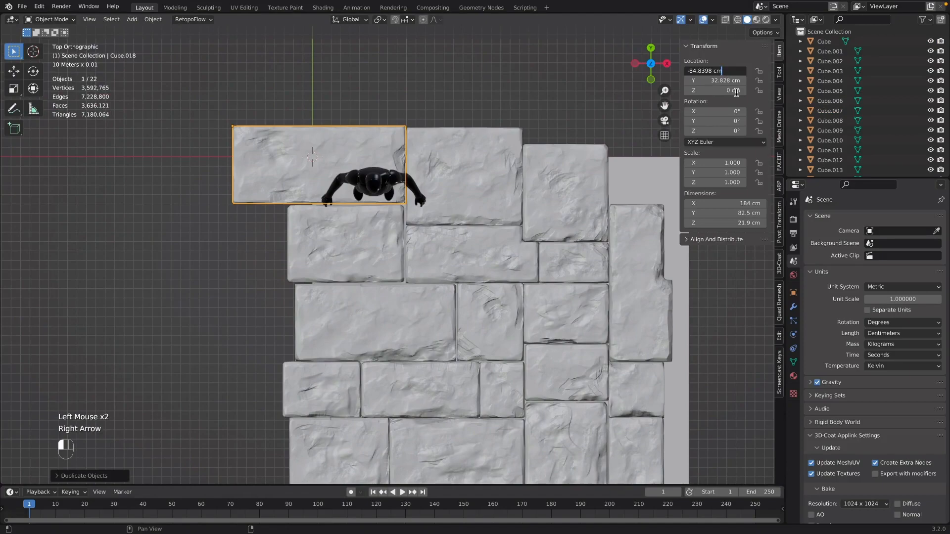
{"action": "type", "text": "0"}
{"action": "key", "text": "Return"}
- Duplicate the shifted 184 × 82.5 cm copy in place and offset its Y location by -400 cm
{"action": "middle_click_drag", "start_coordinate": [549, 80], "coordinate": [572, 129], "text": "alt"}
{"action": "key", "text": "shift+d"}
{"action": "key", "text": "Escape"}
{"action": "left_click", "coordinate": [720, 81]}
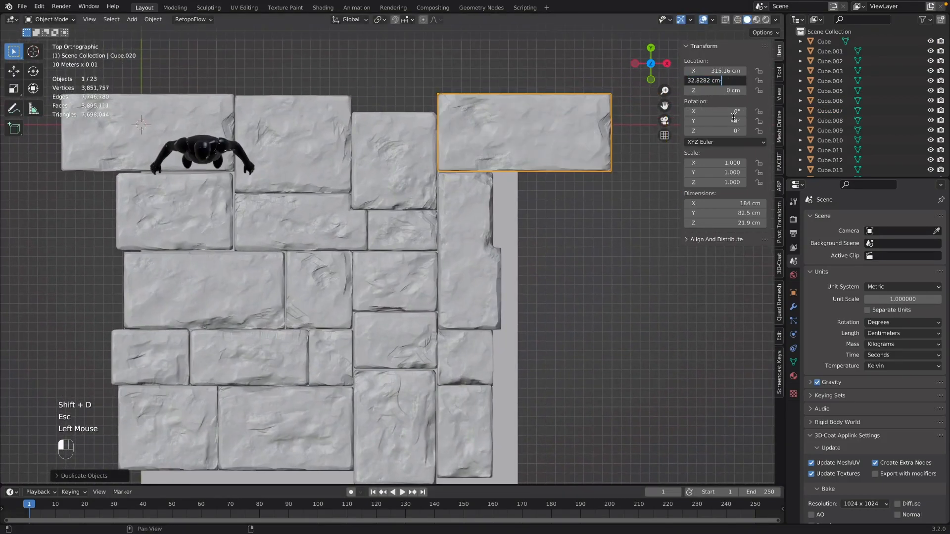
{"action": "type", "text": "-4"}
{"action": "key", "text": "Return"}
- Duplicate the original 184 × 82.5 cm top-row block in place and offset the copy's Y location by -400 cm
{"action": "middle_click_drag", "start_coordinate": [262, 300], "coordinate": [420, 201], "text": "alt"}
{"action": "left_click", "coordinate": [280, 75]}
{"action": "key", "text": "shift+d"}
{"action": "key", "text": "Escape"}
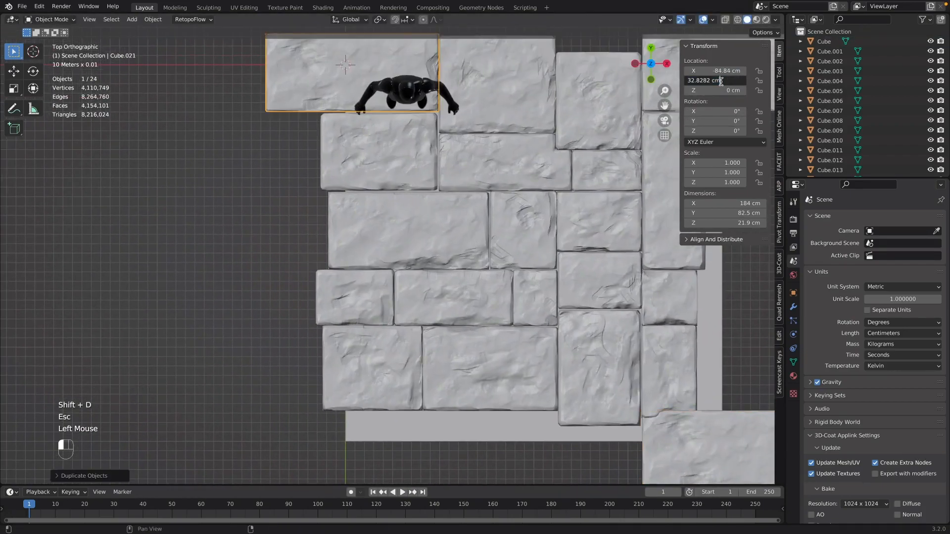
{"action": "type", "text": "-400"}
{"action": "key", "text": "Return"}
- Duplicate the 125 × 104 cm top-row block in place and offset the copy's Y location by -400 cm
{"action": "middle_click_drag", "start_coordinate": [571, 221], "coordinate": [519, 272], "text": "alt"}
{"action": "left_click", "coordinate": [455, 126]}
{"action": "key", "text": "shift+d"}
{"action": "key", "text": "Escape"}
{"action": "left_click", "coordinate": [719, 80]}
{"action": "type", "text": "-400"}
{"action": "key", "text": "Return"}
- Duplicate the 91.7 × 104 cm top-row block in place and offset the copy's Y location by -400 cm
{"action": "left_click", "coordinate": [556, 150]}
{"action": "key", "text": "shift+d"}
{"action": "key", "text": "Escape"}
{"action": "left_click", "coordinate": [710, 82]}
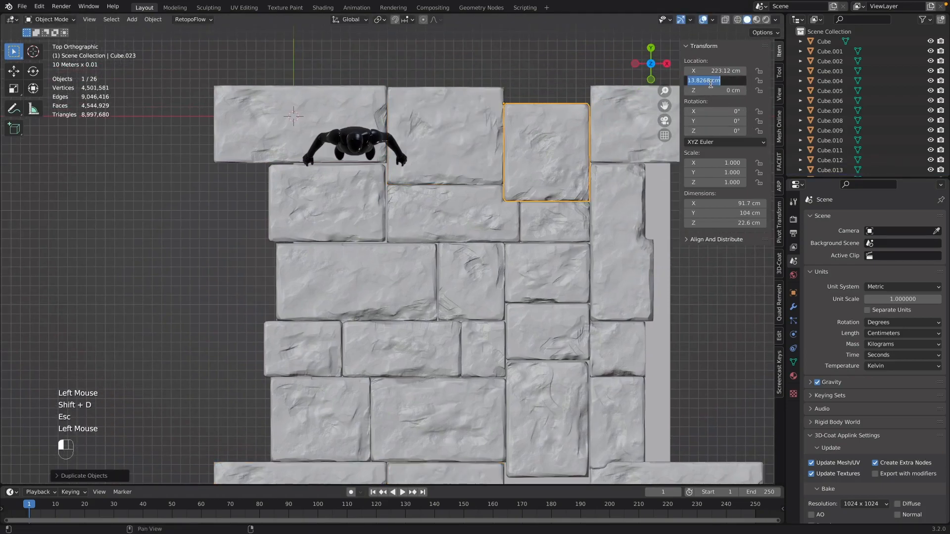
{"action": "key", "text": "Return"}
- Duplicate the 124 × 82.8 cm second-row block in place and offset the copy's X location by +400 cm
{"action": "middle_click_drag", "start_coordinate": [342, 223], "coordinate": [205, 194], "text": "alt"}
{"action": "left_click", "coordinate": [167, 165]}
{"action": "key", "text": "shift+d"}
{"action": "key", "text": "Escape"}
{"action": "left_click", "coordinate": [725, 71]}
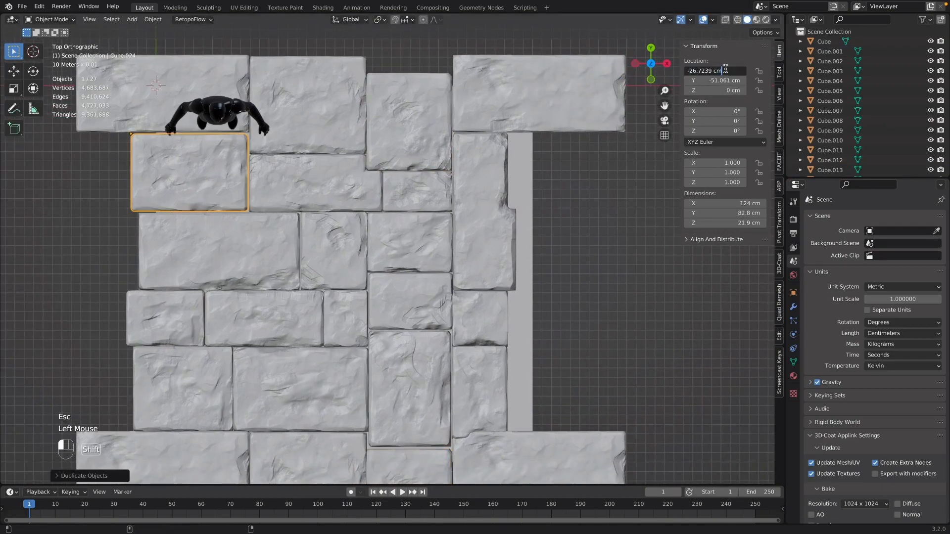
{"action": "type", "text": "+400"}
{"action": "key", "text": "Return"}
- Duplicate the 171 × 82.8 cm third-row block in place and offset the copy's X location by +400 cm
{"action": "left_click", "coordinate": [233, 255]}
{"action": "key", "text": "shift+d"}
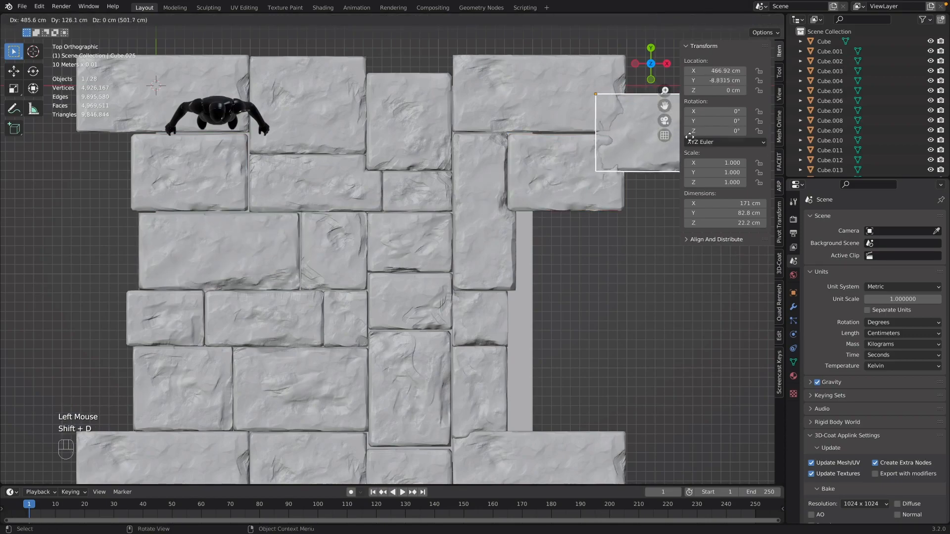
{"action": "key", "text": "Escape"}
{"action": "double_click", "coordinate": [718, 71]}
{"action": "type", "text": "+400"}
{"action": "key", "text": "Return"}
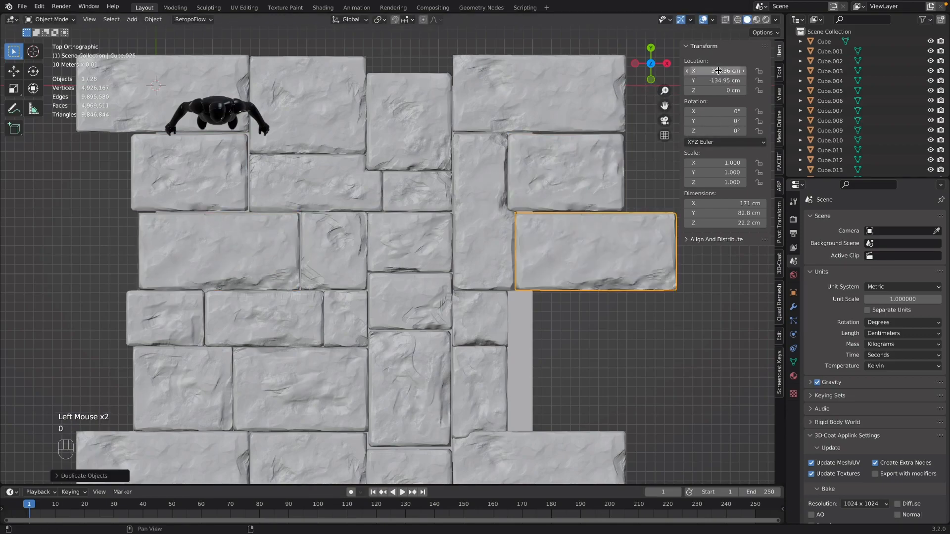
- Duplicate the first block of the fourth row in place and offset the copy's X location by +400 cm
{"action": "left_click", "coordinate": [167, 319]}
{"action": "key", "text": "shift+d"}
{"action": "key", "text": "Escape"}
{"action": "left_click", "coordinate": [713, 70]}
{"action": "type", "text": "+400"}
{"action": "key", "text": "Return"}
- Duplicate the 107 × 90.8 cm first block of the fifth row in place and offset the copy's X location by +400 cm
{"action": "left_click", "coordinate": [170, 394]}
{"action": "key", "text": "shift+d"}
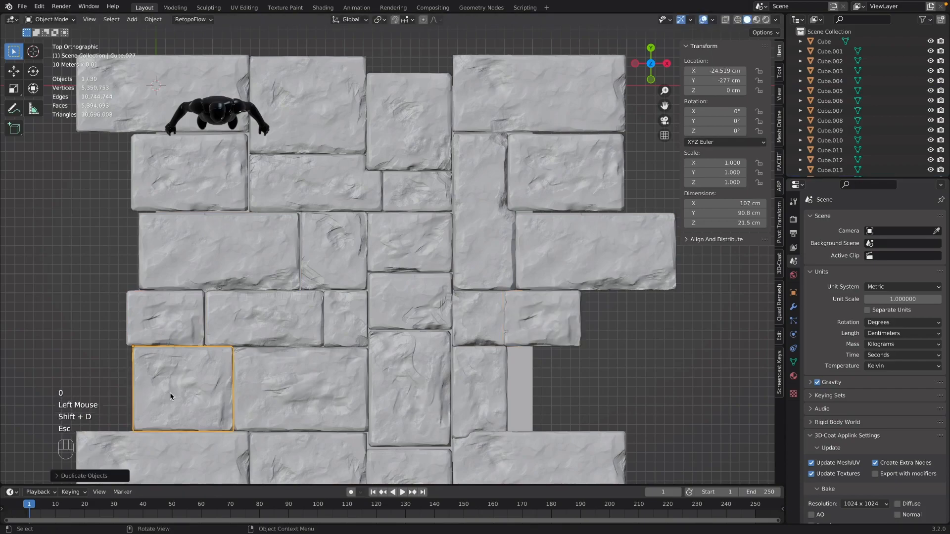
{"action": "key", "text": "Escape"}
{"action": "left_click", "coordinate": [720, 71]}
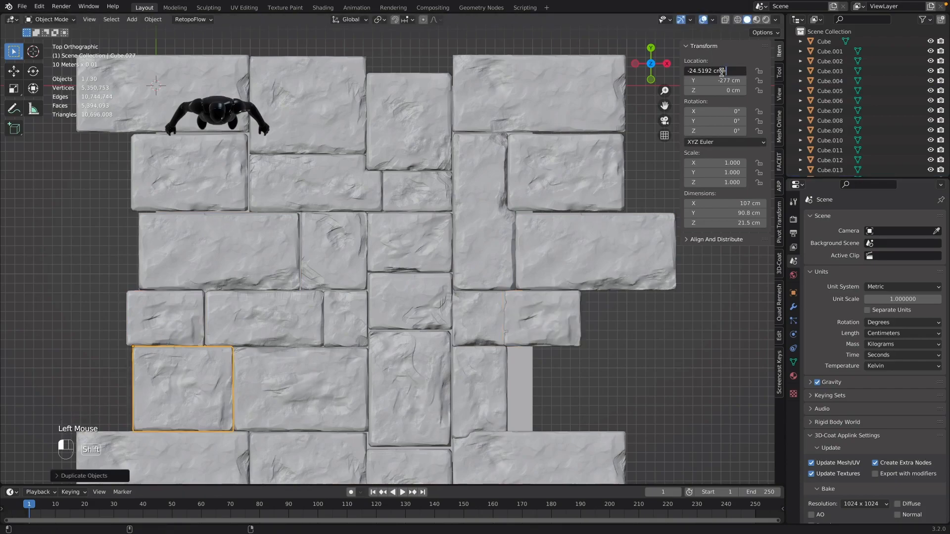
{"action": "type", "text": "+400"}
{"action": "key", "text": "Return"}
- Scale the 59.1 × 59.6 cm block along X to about 0.911 so it stops overlapping the fourth-row copy
{"action": "left_click", "coordinate": [488, 318]}
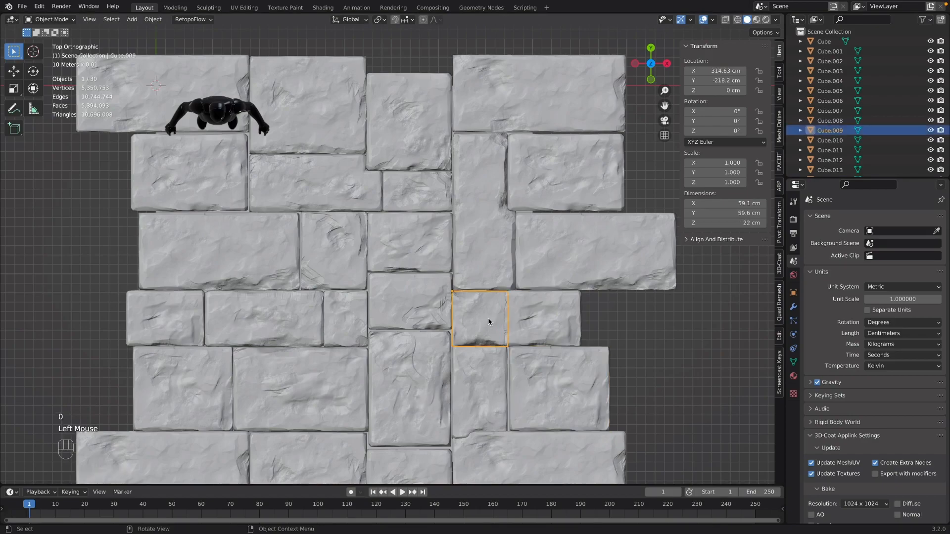
{"action": "key", "text": "s"}
{"action": "key", "text": "x"}
{"action": "left_click", "coordinate": [484, 319]}
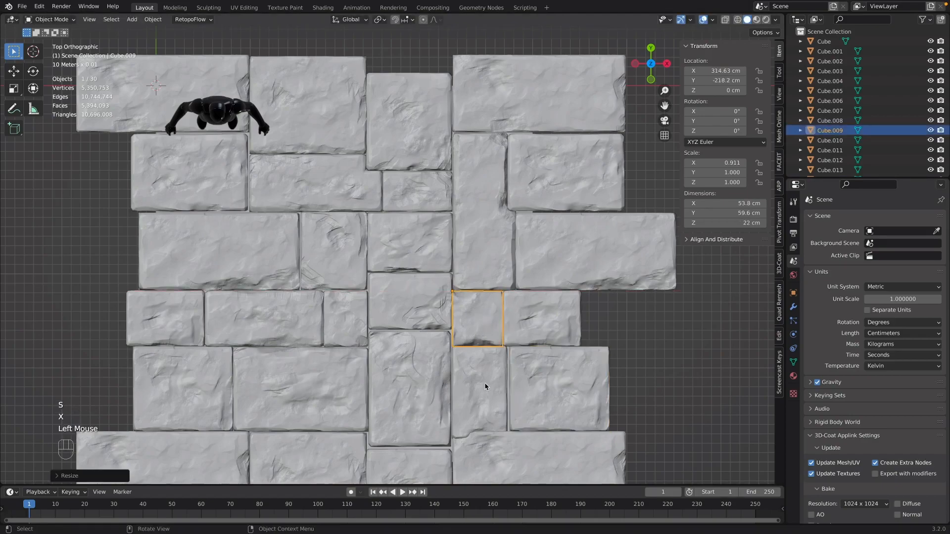
- Scale the narrow block below it to about 1.044 along X and 0.924 along Y to fit between its neighbours
{"action": "left_click", "coordinate": [485, 380]}
{"action": "key", "text": "s"}
{"action": "key", "text": "x"}
{"action": "left_click", "coordinate": [487, 389]}
{"action": "middle_click_drag", "start_coordinate": [488, 389], "coordinate": [482, 297], "text": "shift"}
{"action": "key", "text": "s"}
{"action": "key", "text": "x"}
{"action": "key", "text": "Escape"}
{"action": "key", "text": "s"}
{"action": "key", "text": "y"}
{"action": "left_click", "coordinate": [477, 295]}
- Scale the 88 × 124 cm block along Y to about 1.018 to narrow the gap to the copied block below
{"action": "middle_click", "coordinate": [458, 304], "text": "alt"}
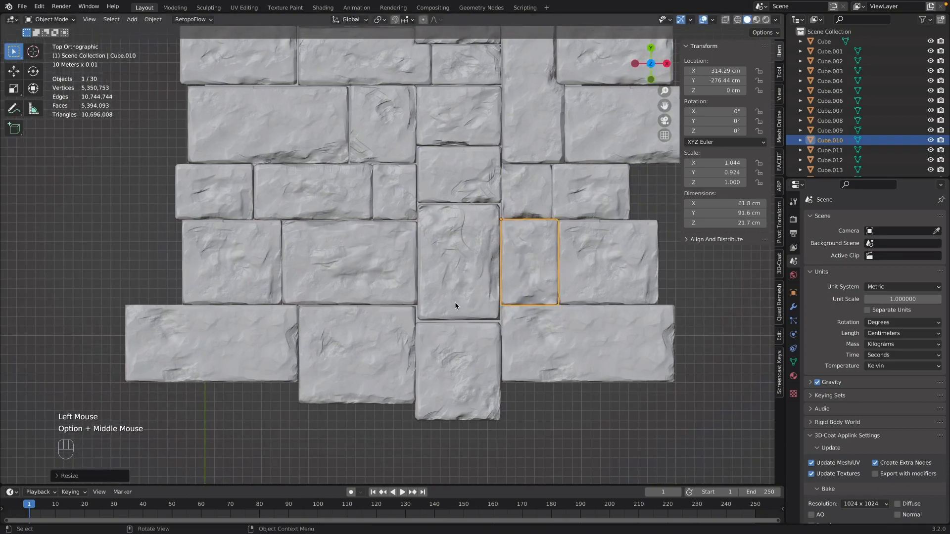
{"action": "left_click", "coordinate": [452, 303]}
{"action": "key", "text": "s"}
{"action": "key", "text": "y"}
{"action": "left_click", "coordinate": [459, 309]}
- Lower the 142 × 61.5 cm block in the second row by about 6.6 cm
{"action": "middle_click", "coordinate": [459, 308], "text": "alt"}
{"action": "middle_click_drag", "start_coordinate": [458, 308], "coordinate": [464, 363], "text": "alt"}
{"action": "right_click_drag", "start_coordinate": [465, 363], "coordinate": [488, 269], "text": "alt"}
{"action": "middle_click_drag", "start_coordinate": [488, 269], "coordinate": [472, 307], "text": "alt"}
{"action": "middle_click_drag", "start_coordinate": [473, 307], "coordinate": [412, 309]}
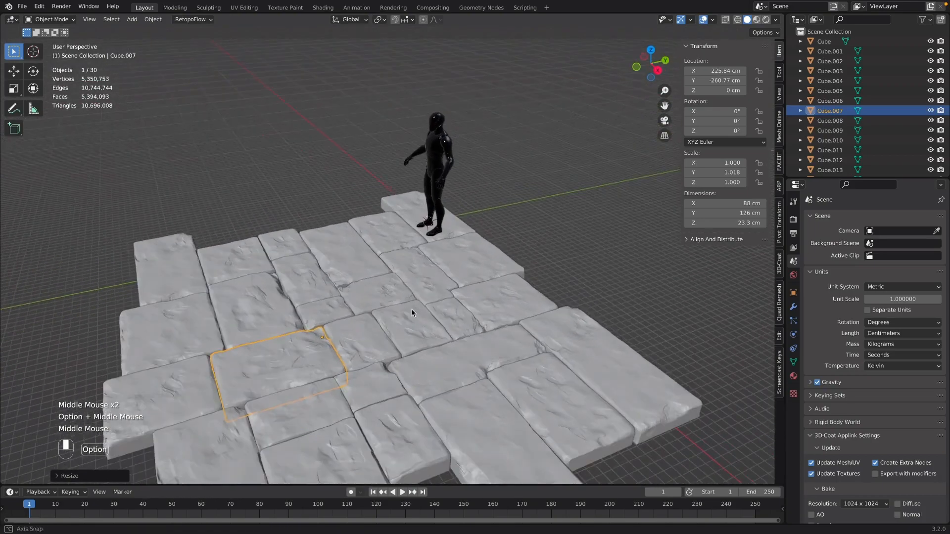
{"action": "right_click_drag", "start_coordinate": [411, 309], "coordinate": [440, 268], "text": "alt"}
{"action": "left_click", "coordinate": [440, 268]}
{"action": "key", "text": "g"}
{"action": "key", "text": "z"}
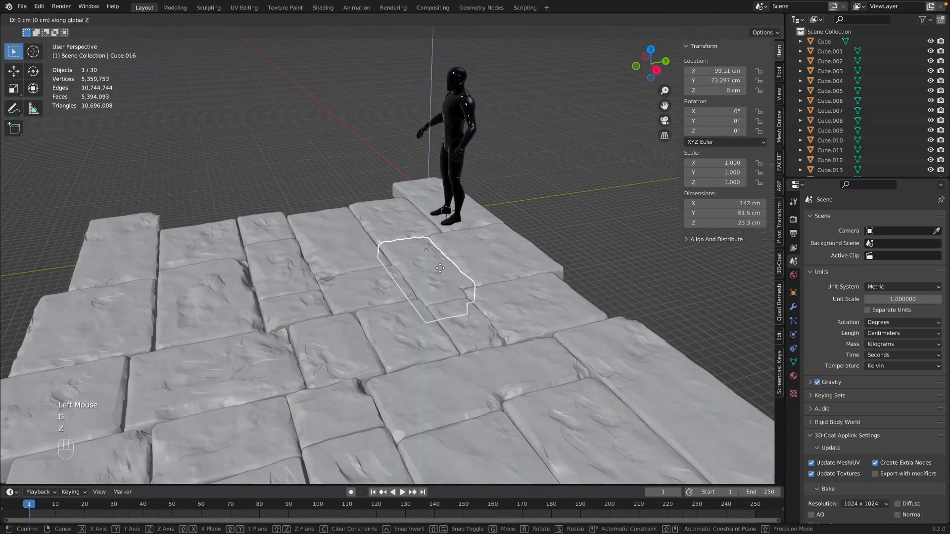
{"action": "left_click", "coordinate": [439, 278]}
- Raise the 70.8 × 83.2 cm third-row block by about 4.2 cm and slightly lower the block next to it
{"action": "middle_click_drag", "start_coordinate": [439, 278], "coordinate": [487, 258], "text": "alt"}
{"action": "left_click", "coordinate": [423, 270]}
{"action": "key", "text": "g"}
{"action": "key", "text": "y"}
{"action": "key", "text": "z"}
{"action": "left_click", "coordinate": [423, 266]}
{"action": "left_click", "coordinate": [465, 322]}
{"action": "key", "text": "g"}
{"action": "key", "text": "z"}
{"action": "left_click", "coordinate": [464, 325]}
- Raise the small fourth-row block and lower the 126 × 59.9 cm block beside it by about 3.9 cm
{"action": "left_click", "coordinate": [320, 298]}
{"action": "key", "text": "g"}
{"action": "key", "text": "z"}
{"action": "left_click", "coordinate": [322, 277]}
{"action": "left_click", "coordinate": [322, 260]}
{"action": "key", "text": "g"}
{"action": "key", "text": "z"}
{"action": "left_click", "coordinate": [322, 267]}
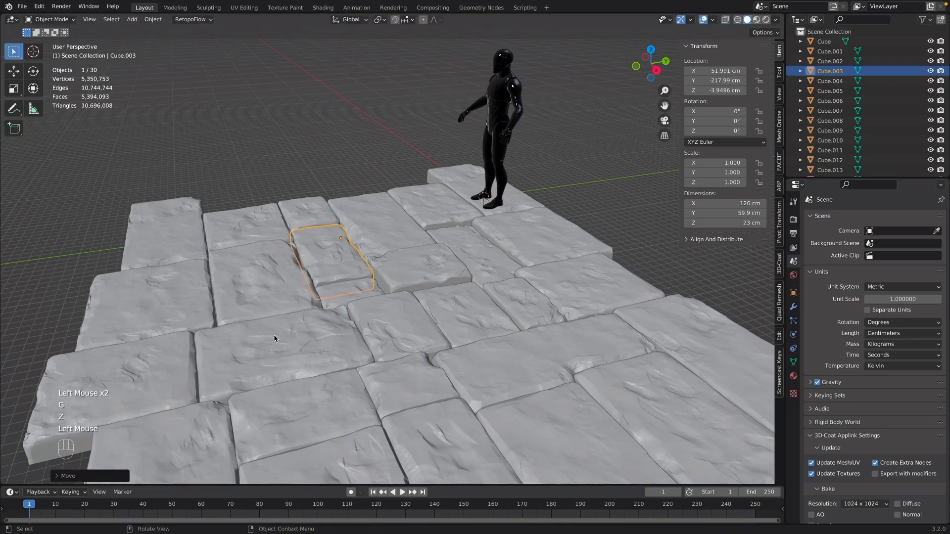
- Raise the 88 × 126 cm centre block by about 6.8 cm and slightly lower the small block near its corner
{"action": "left_click", "coordinate": [274, 333]}
{"action": "key", "text": "g"}
{"action": "left_click", "coordinate": [282, 343]}
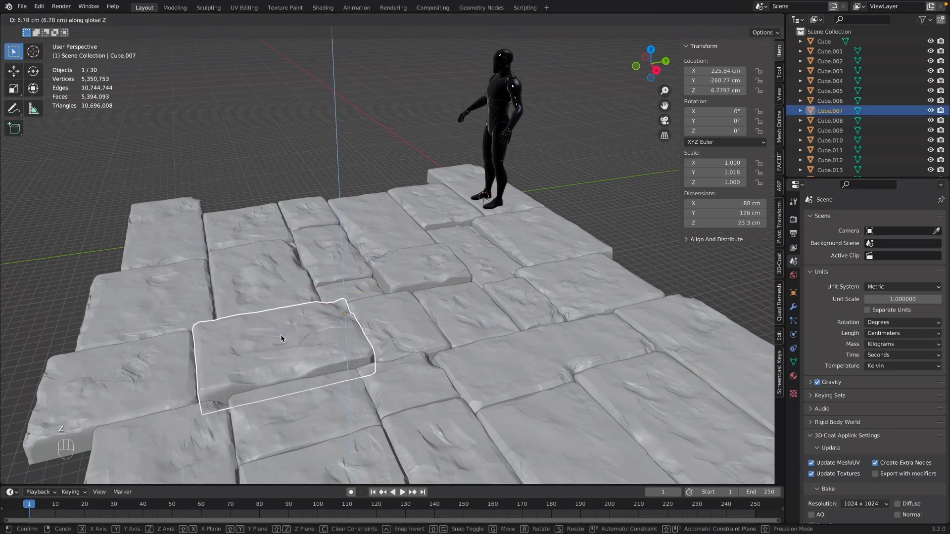
{"action": "left_click", "coordinate": [411, 381]}
{"action": "key", "text": "g"}
{"action": "key", "text": "z"}
{"action": "left_click", "coordinate": [411, 387]}
- Lower the notched 67.3 × 167 cm block by about 6.2 cm
{"action": "left_click", "coordinate": [542, 372]}
{"action": "key", "text": "g"}
{"action": "key", "text": "z"}
{"action": "left_click", "coordinate": [534, 373]}
{"action": "middle_click_drag", "start_coordinate": [534, 373], "coordinate": [387, 349]}
{"action": "middle_click_drag", "start_coordinate": [335, 330], "coordinate": [322, 400]}
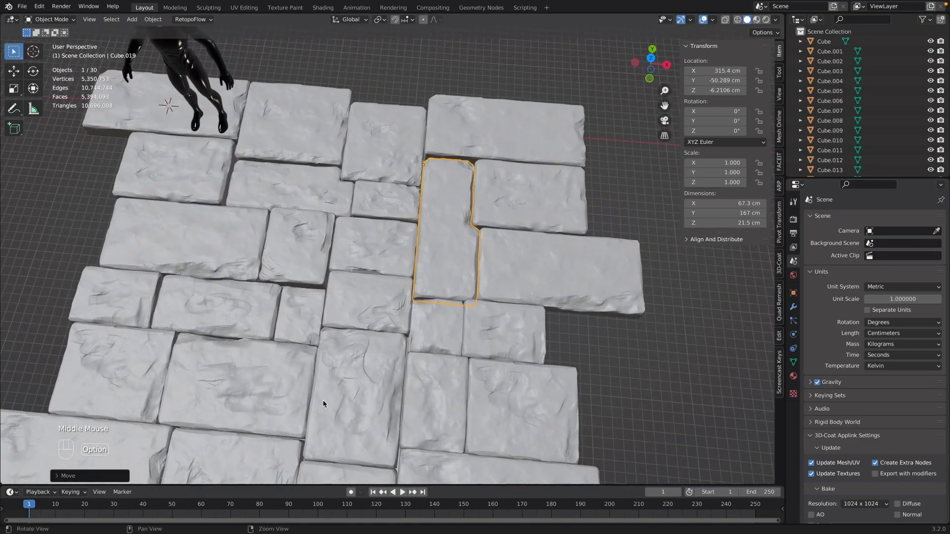
{"action": "middle_click_drag", "start_coordinate": [265, 290], "coordinate": [217, 294]}
- Tilt the 126 × 59.9 cm fourth-row block slightly around the global X axis
{"action": "double_click", "coordinate": [569, 297]}
{"action": "middle_click_drag", "start_coordinate": [568, 297], "coordinate": [387, 315]}
{"action": "left_click", "coordinate": [347, 315]}
{"action": "key", "text": "r"}
{"action": "key", "text": "x"}
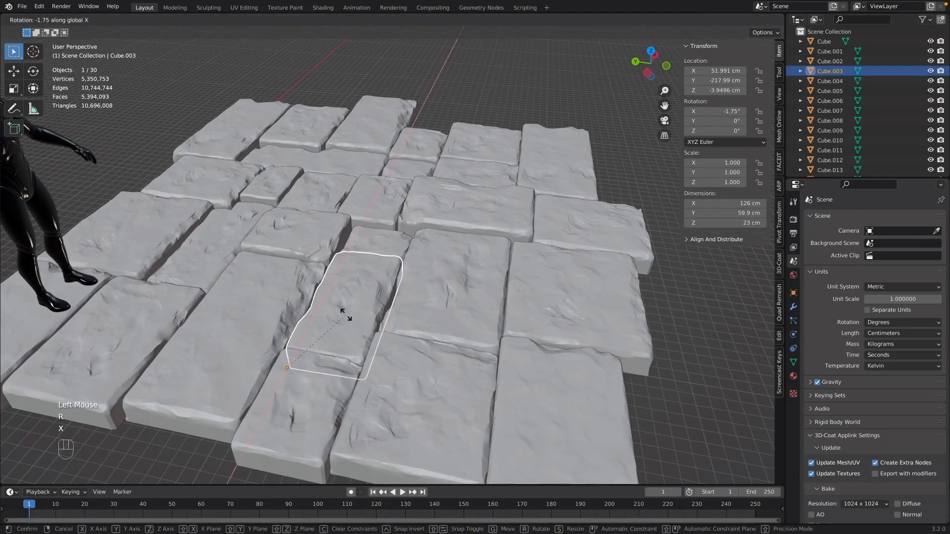
{"action": "left_click", "coordinate": [342, 312]}
{"action": "middle_click_drag", "start_coordinate": [409, 263], "coordinate": [402, 301]}
- Tilt the 70.8 × 83.2 cm third-row block by about 2.8° around the global X axis
{"action": "left_click", "coordinate": [288, 249]}
{"action": "middle_click_drag", "start_coordinate": [288, 249], "coordinate": [312, 252]}
{"action": "key", "text": "r"}
{"action": "key", "text": "x"}
{"action": "middle_click_drag", "start_coordinate": [335, 270], "coordinate": [317, 306], "text": "alt"}
{"action": "key", "text": "r"}
{"action": "key", "text": "x"}
{"action": "left_click", "coordinate": [319, 307]}
- Tilt a neighbouring block around the global X axis and also around the global Y axis
{"action": "left_click", "coordinate": [393, 322]}
{"action": "key", "text": "r"}
{"action": "key", "text": "x"}
{"action": "left_click", "coordinate": [405, 328]}
{"action": "key", "text": "r"}
{"action": "key", "text": "y"}
{"action": "left_click", "coordinate": [409, 331]}
{"action": "middle_click_drag", "start_coordinate": [409, 330], "coordinate": [341, 305]}
- Tilt the 70.8 × 83.2 cm third-row block around the global Y axis
{"action": "left_click", "coordinate": [337, 299]}
{"action": "key", "text": "r"}
{"action": "key", "text": "y"}
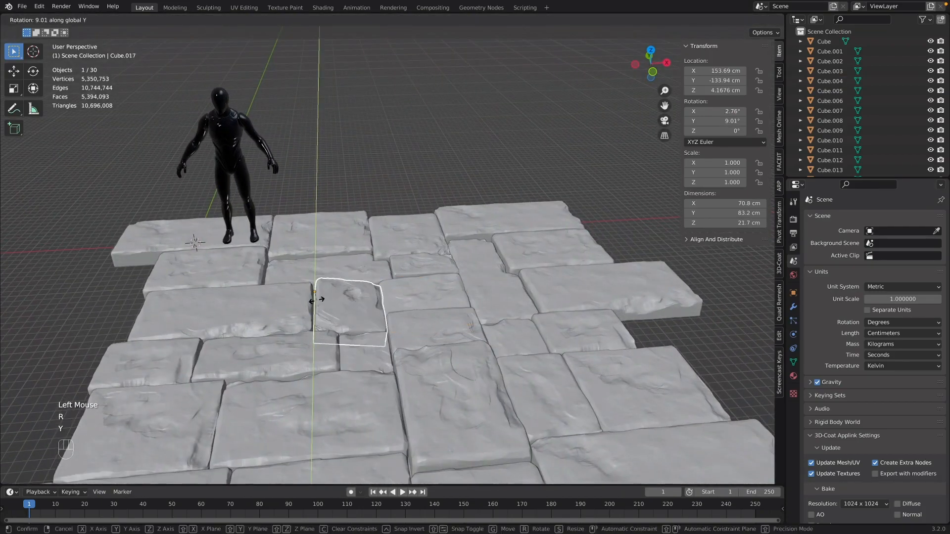
{"action": "left_click", "coordinate": [318, 296]}
{"action": "scroll", "coordinate": [336, 252], "scroll_direction": "up", "scroll_amount": 2}
- Tilt the 142 × 61.5 cm second-row block about 1.9° around global Y and raise it to about 0.6 cm in Z
{"action": "left_click", "coordinate": [337, 253]}
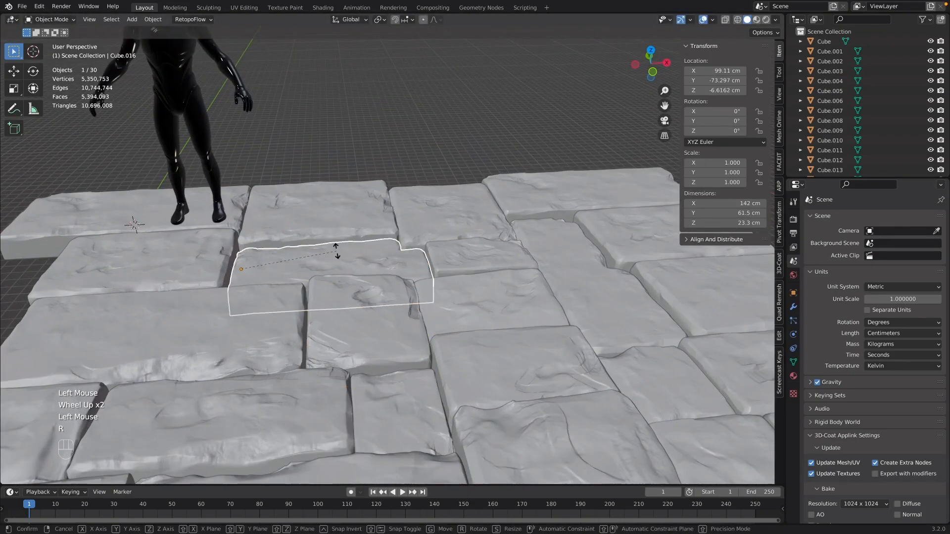
{"action": "key", "text": "r"}
{"action": "key", "text": "y"}
{"action": "left_click", "coordinate": [342, 256]}
{"action": "key", "text": "g"}
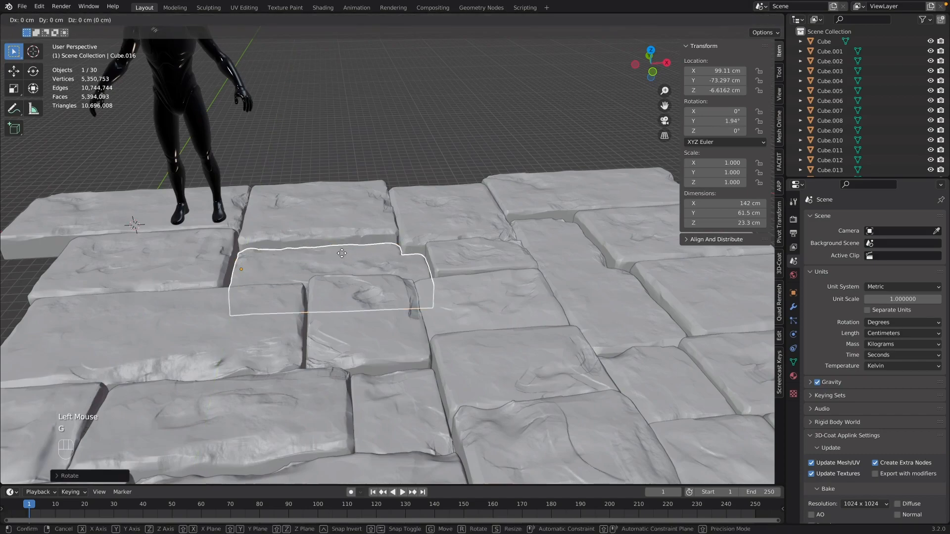
{"action": "left_click", "coordinate": [342, 247]}
{"action": "key", "text": "r"}
{"action": "key", "text": "y"}
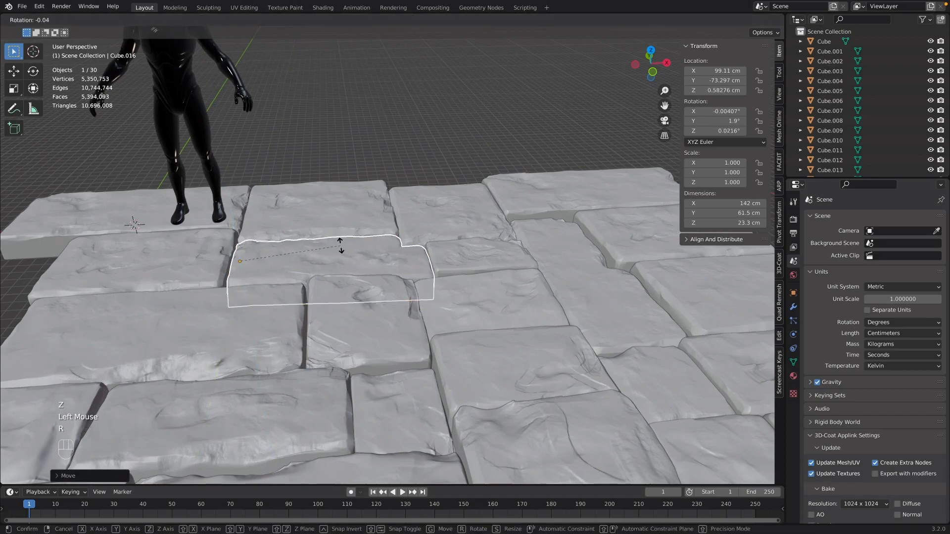
{"action": "left_click", "coordinate": [342, 247]}
- Rotate the 73.9 × 43.1 cm block slightly, and give another nearby block a slight rotation too
{"action": "middle_click", "coordinate": [343, 291], "text": "alt"}
{"action": "left_click", "coordinate": [426, 277]}
{"action": "key", "text": "r"}
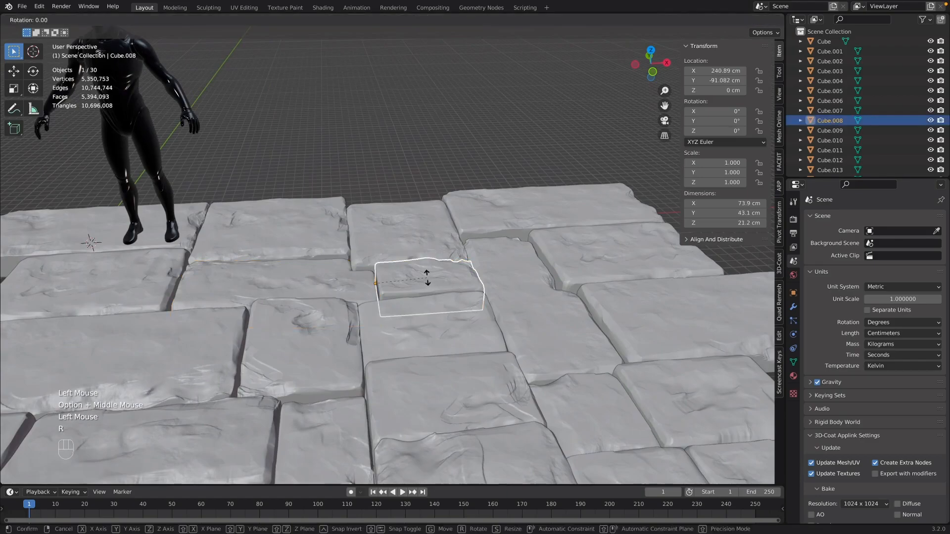
{"action": "left_click", "coordinate": [428, 282]}
{"action": "middle_click_drag", "start_coordinate": [429, 282], "coordinate": [361, 254]}
{"action": "left_click", "coordinate": [341, 254]}
{"action": "key", "text": "r"}
{"action": "left_click", "coordinate": [342, 255]}
- Tilt the 88 × 126 cm centre block around the global Y axis
{"action": "left_click", "coordinate": [350, 223]}
{"action": "key", "text": "r"}
{"action": "key", "text": "y"}
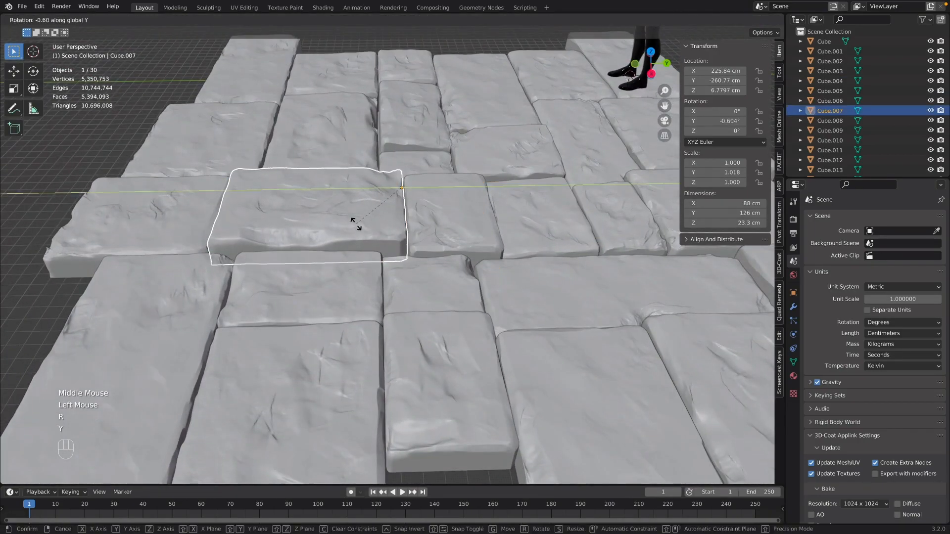
{"action": "left_click", "coordinate": [304, 235]}
- Raise the four 184 × 82.5 cm corner blocks together by about 5 cm
{"action": "middle_click_drag", "start_coordinate": [305, 235], "coordinate": [187, 223], "text": "alt"}
{"action": "left_click", "coordinate": [188, 227]}
{"action": "left_click", "coordinate": [237, 391], "text": "shift"}
{"action": "left_click", "coordinate": [667, 316], "text": "shift"}
{"action": "left_click", "coordinate": [490, 218], "text": "shift"}
{"action": "key", "text": "g"}
{"action": "key", "text": "z"}
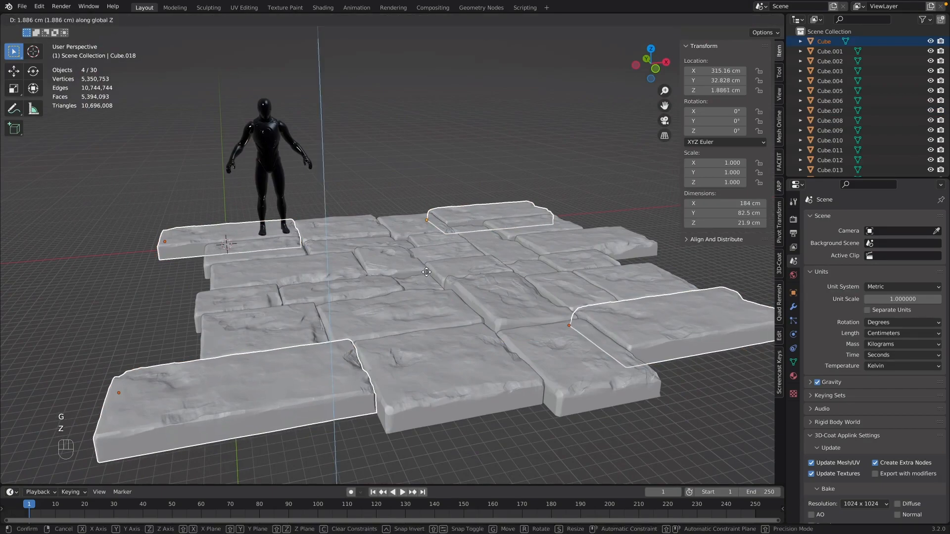
{"action": "left_click", "coordinate": [428, 273]}
{"action": "middle_click_drag", "start_coordinate": [427, 272], "coordinate": [347, 297]}
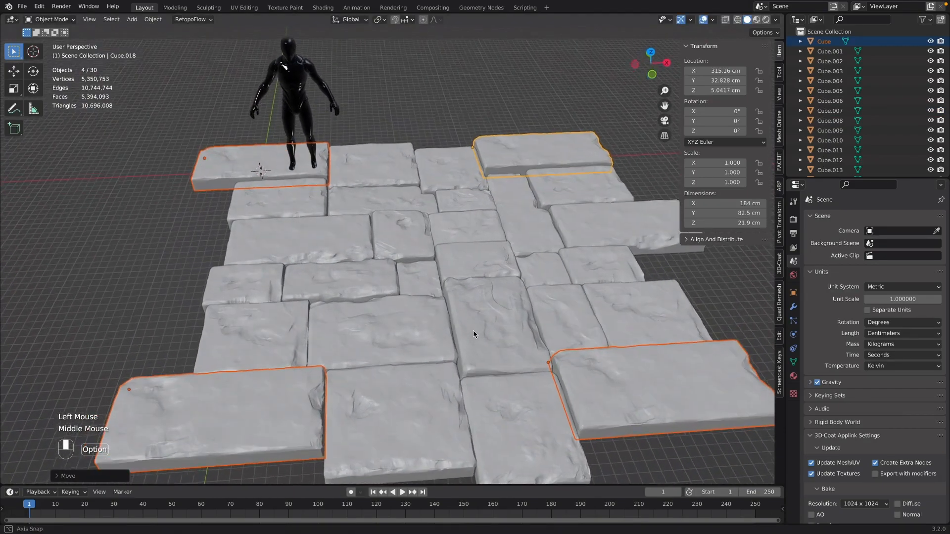
- Raise the 107 × 90.8 cm fifth-row edge block together with its copy on the opposite side
{"action": "left_click", "coordinate": [643, 316]}
{"action": "left_click", "coordinate": [251, 327], "text": "shift"}
{"action": "key", "text": "g"}
{"action": "key", "text": "z"}
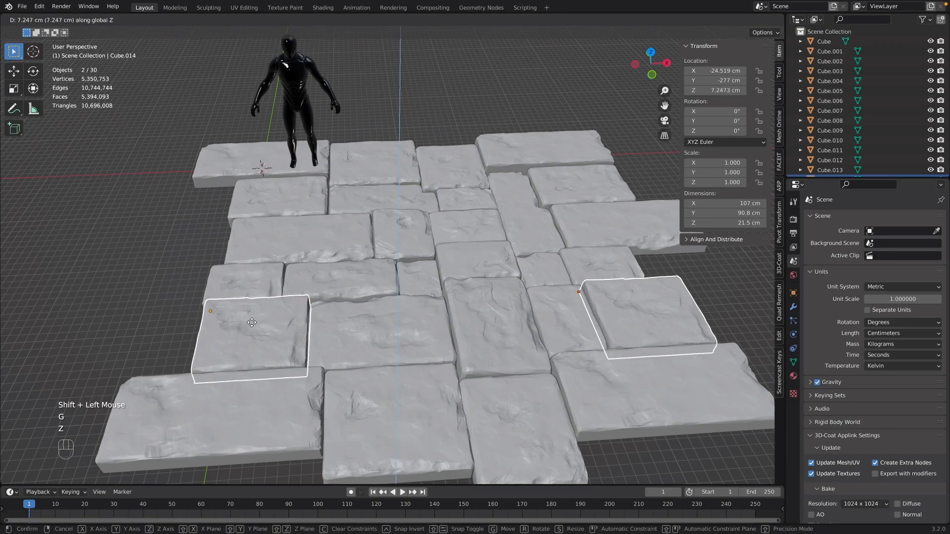
{"action": "left_click", "coordinate": [251, 326]}
- Raise the 171 × 82.8 cm third-row edge block together with its copy on the opposite side
{"action": "left_click", "coordinate": [614, 227]}
{"action": "left_click", "coordinate": [286, 244], "text": "shift"}
{"action": "key", "text": "g"}
{"action": "key", "text": "z"}
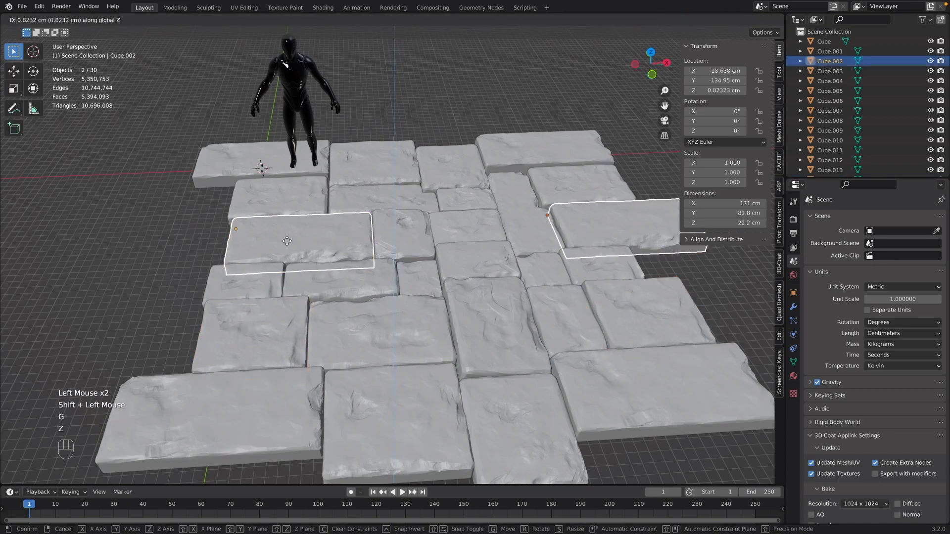
{"action": "left_click", "coordinate": [286, 238]}
{"action": "middle_click_drag", "start_coordinate": [286, 239], "coordinate": [366, 247]}
- Tilt the block beside the 88 × 126 cm centre block around the global Y axis
{"action": "left_click", "coordinate": [375, 315]}
{"action": "left_click", "coordinate": [385, 232]}
{"action": "key", "text": "r"}
{"action": "key", "text": "x"}
{"action": "key", "text": "Escape"}
{"action": "key", "text": "r"}
{"action": "key", "text": "y"}
{"action": "left_click", "coordinate": [381, 240]}
{"action": "scroll", "coordinate": [380, 241], "scroll_direction": "up", "scroll_amount": 4}
{"action": "mouse_move", "coordinate": [380, 241]}
{"action": "middle_mouse_down", "text": "alt"}
{"action": "mouse_move", "coordinate": [483, 206]}
{"action": "mouse_move", "coordinate": [450, 213]}
{"action": "mouse_move", "coordinate": [414, 248]}
{"action": "mouse_move", "coordinate": [406, 235]}
{"action": "mouse_move", "coordinate": [324, 222]}
{"action": "middle_mouse_up", "text": "alt"}
- Switch to Sculpt Mode, touch up the edges where the centre blocks meet, and check the whole layout from above
{"action": "key", "text": "Tab"}
{"action": "left_click", "coordinate": [424, 238], "text": "shift"}
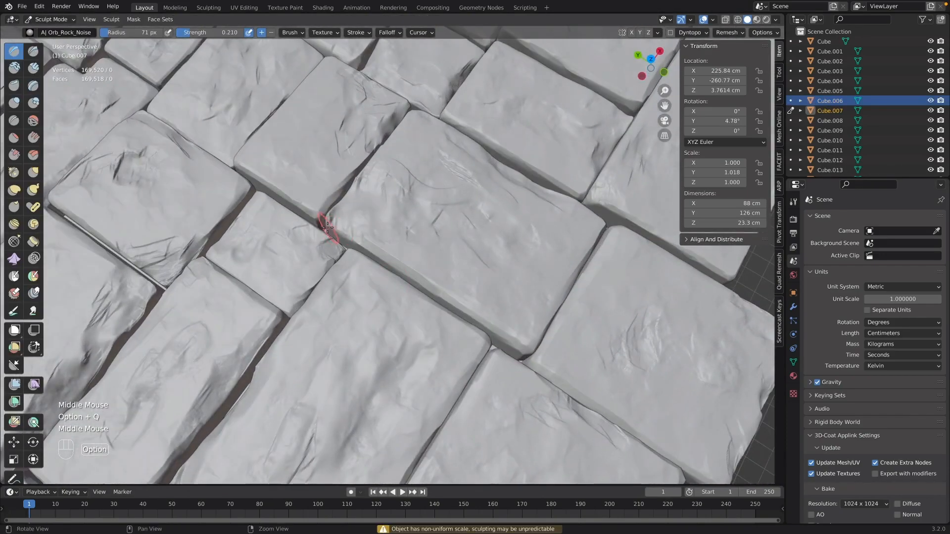
{"action": "double_click", "coordinate": [366, 203]}
{"action": "middle_click_drag", "start_coordinate": [335, 296], "coordinate": [335, 237]}
{"action": "scroll", "coordinate": [396, 277], "scroll_direction": "down", "scroll_amount": 3}
{"action": "middle_click", "coordinate": [395, 333], "text": "alt"}
{"action": "middle_click", "coordinate": [398, 268], "text": "alt"}
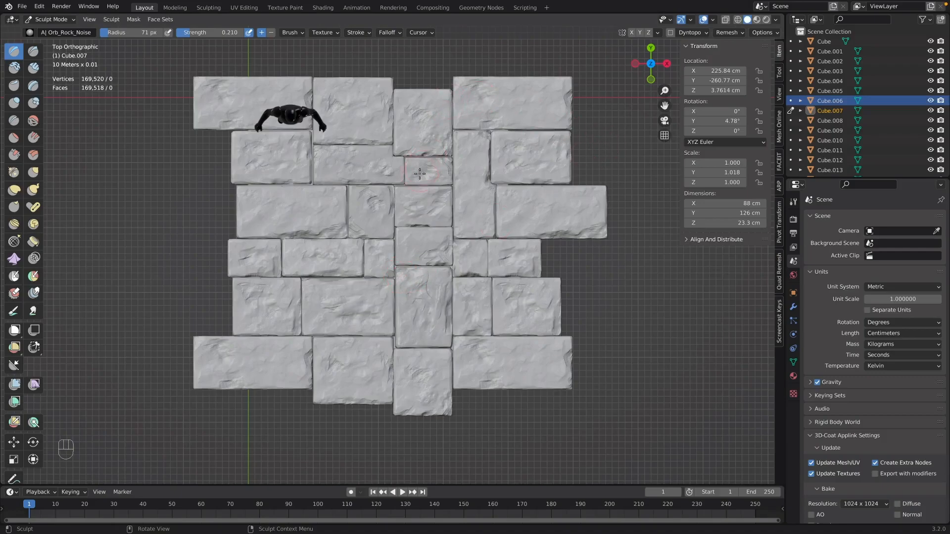
{"action": "middle_click_drag", "start_coordinate": [419, 173], "coordinate": [410, 109]}
{"action": "scroll", "coordinate": [835, 44], "scroll_direction": "up", "scroll_amount": 3}
- Duplicate the 400 × 400 cm plane in place by copying and pasting it
{"action": "left_click", "coordinate": [835, 43]}
{"action": "scroll", "coordinate": [826, 74], "scroll_direction": "down", "scroll_amount": 6}
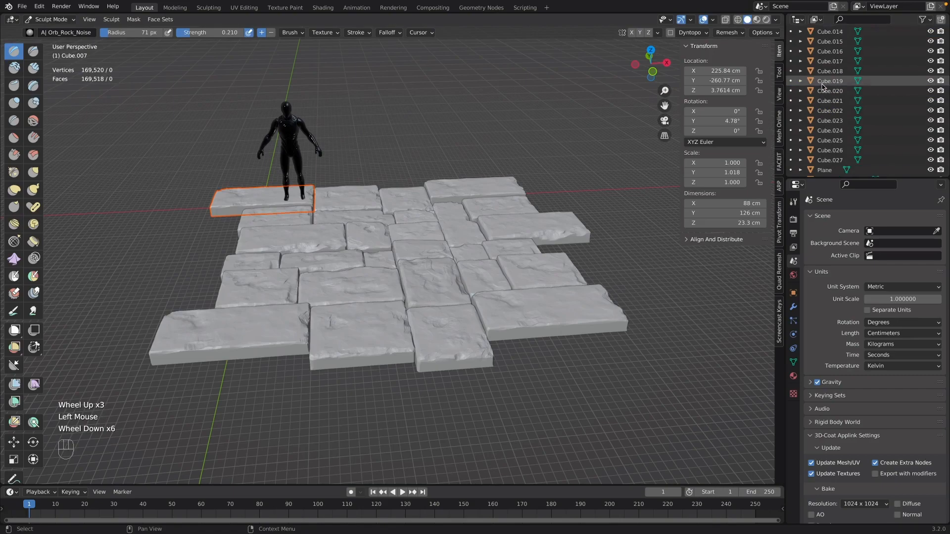
{"action": "scroll", "coordinate": [823, 86], "scroll_direction": "down", "scroll_amount": 6}
{"action": "left_click", "coordinate": [821, 158]}
{"action": "key", "text": "super+c"}
{"action": "key", "text": "super+v"}
- Select the original plane and all stone blocks, return to Object Mode, and join them into one object
{"action": "left_click", "coordinate": [822, 166]}
{"action": "left_click", "coordinate": [822, 166]}
{"action": "scroll", "coordinate": [835, 132], "scroll_direction": "up", "scroll_amount": 3}
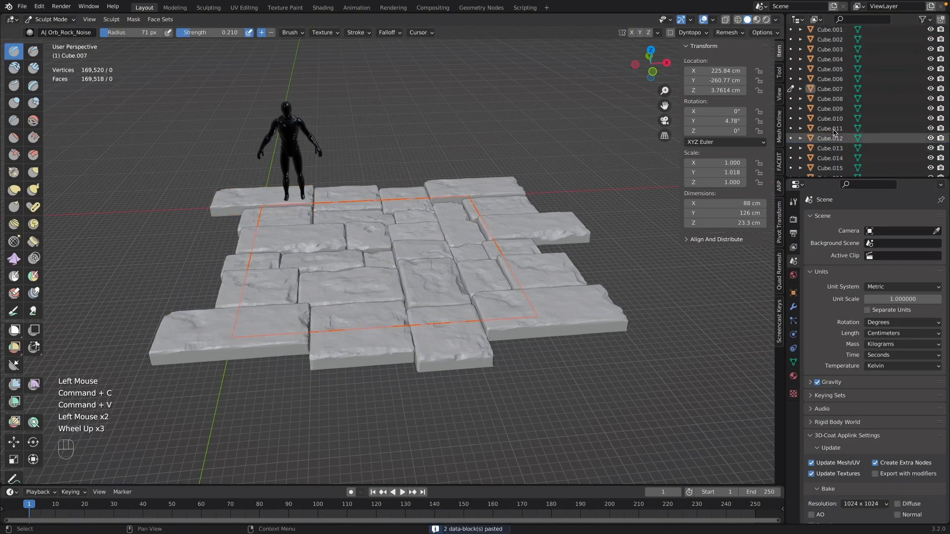
{"action": "scroll", "coordinate": [835, 133], "scroll_direction": "up", "scroll_amount": 8}
{"action": "left_click", "coordinate": [824, 41], "text": "shift"}
{"action": "middle_click_drag", "start_coordinate": [411, 189], "coordinate": [413, 148]}
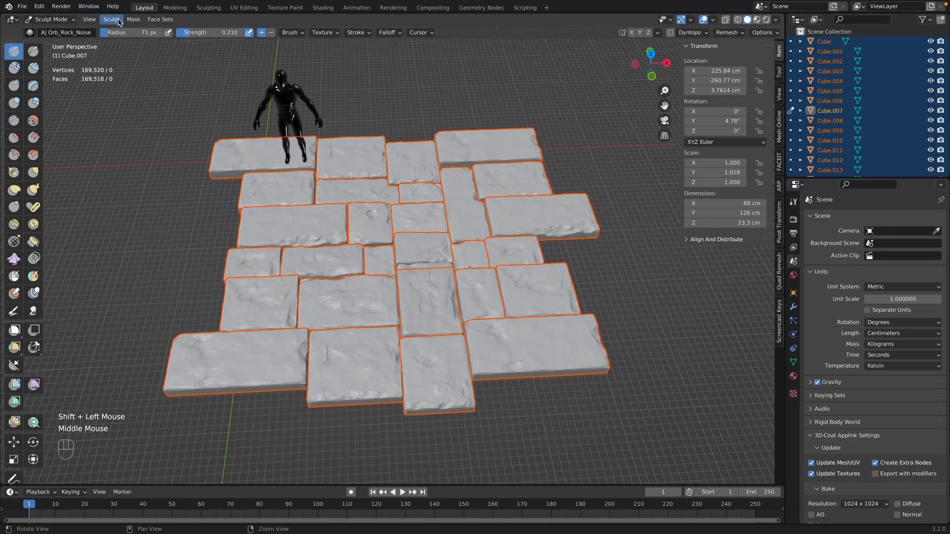
{"action": "key", "text": "Tab"}
{"action": "left_click", "coordinate": [207, 255]}
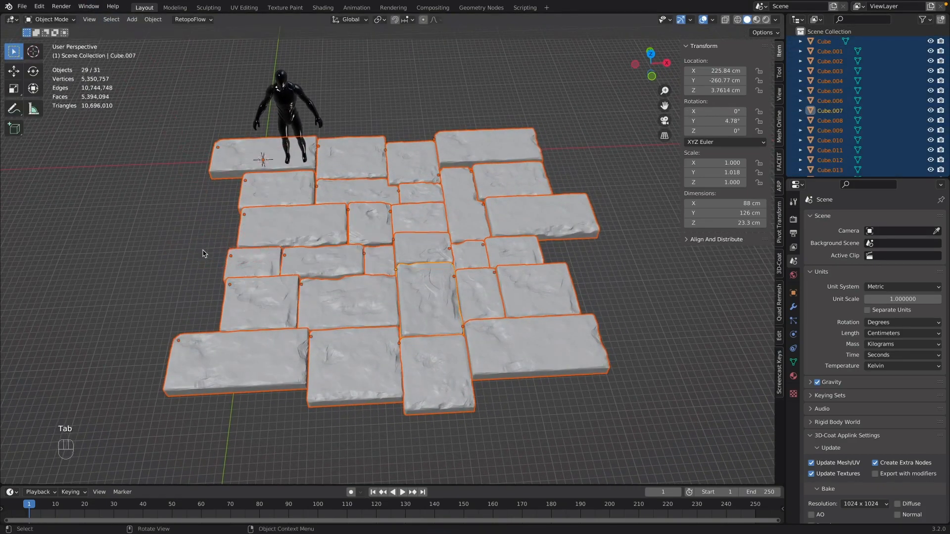
{"action": "left_click", "coordinate": [152, 19]}
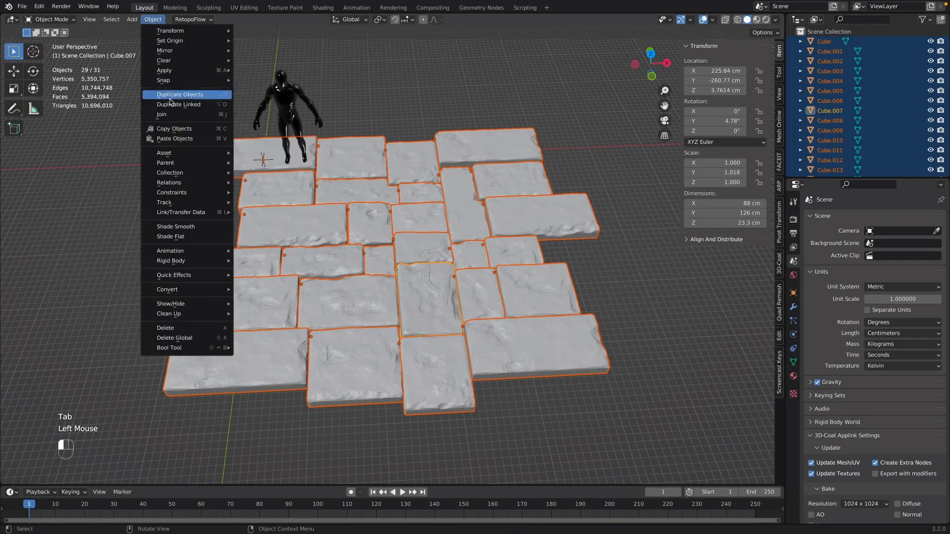
{"action": "left_click", "coordinate": [162, 114]}
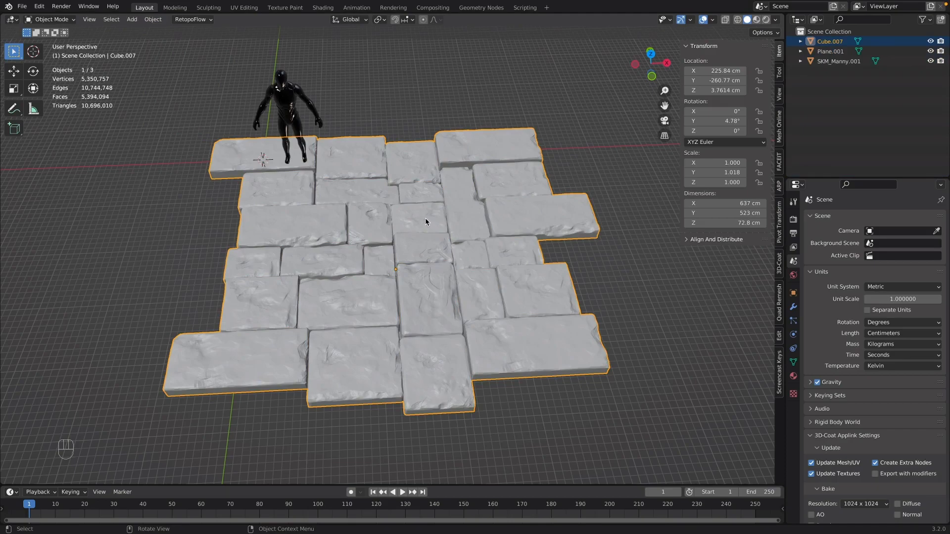
- Export the joined stone floor as an FBX named 01_Seamless_StoneFloor_01a_High.fbx, limited to selected mesh objects
{"action": "left_click", "coordinate": [18, 8]}
{"action": "mouse_move", "coordinate": [75, 150]}
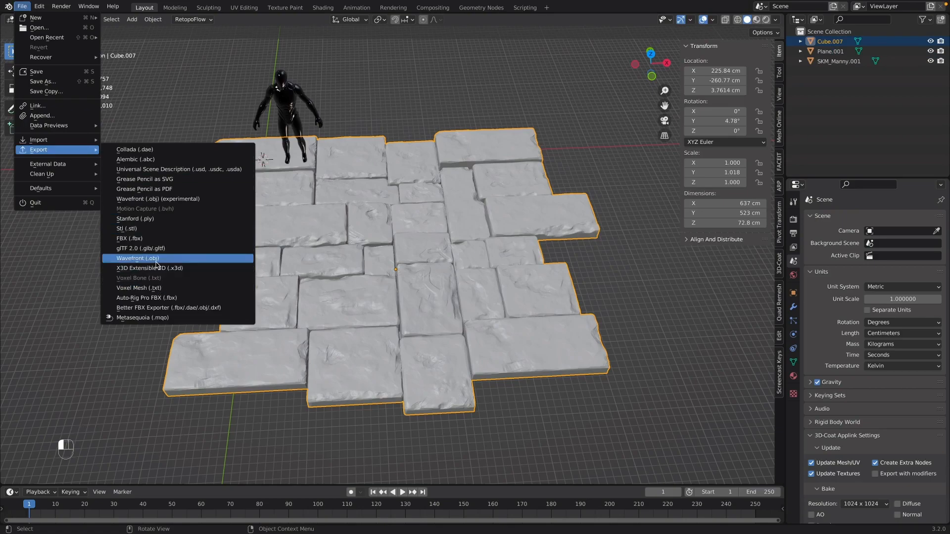
{"action": "left_click", "coordinate": [134, 239]}
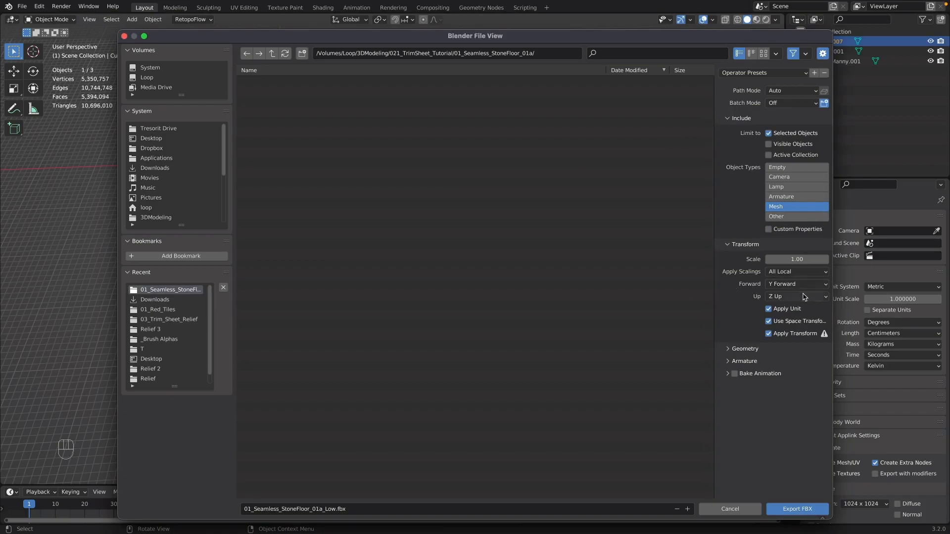
{"action": "left_click", "coordinate": [347, 508]}
{"action": "key", "text": "Right"}
{"action": "left_click", "coordinate": [797, 508]}
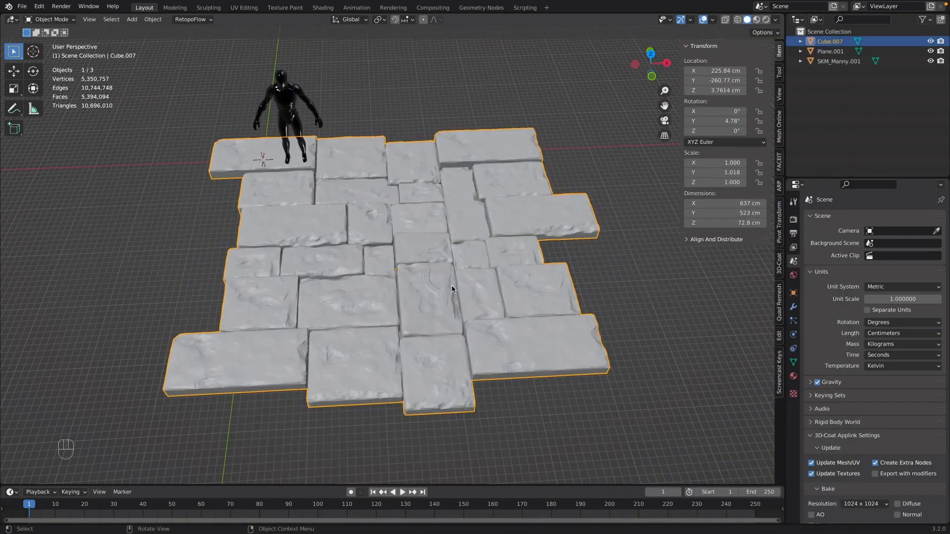
- Export the 400 × 400 cm plane alone as an FBX named 01_Seamless_StoneFloor_01a_Low.fbx, limited to selected mesh objects
{"action": "left_click", "coordinate": [830, 51]}
{"action": "left_click", "coordinate": [22, 6]}
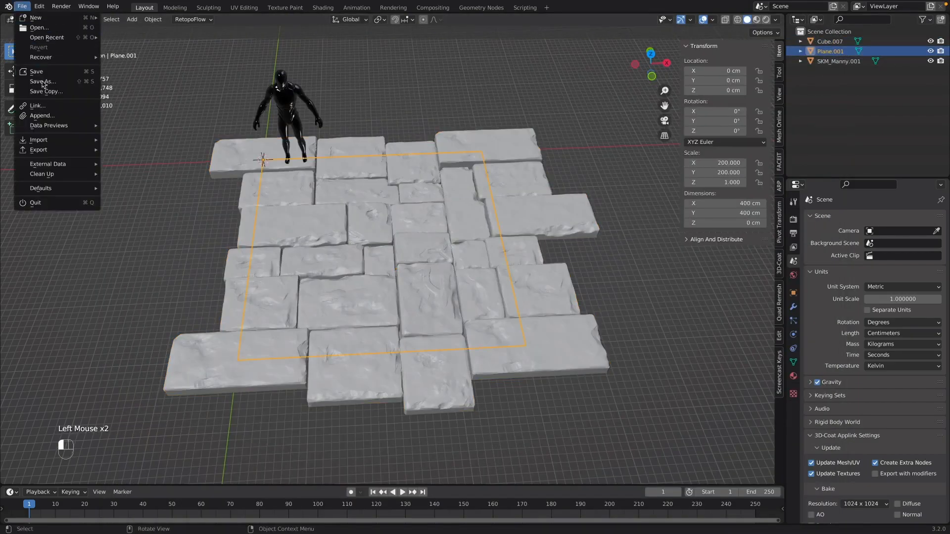
{"action": "mouse_move", "coordinate": [50, 156]}
{"action": "left_click", "coordinate": [143, 231]}
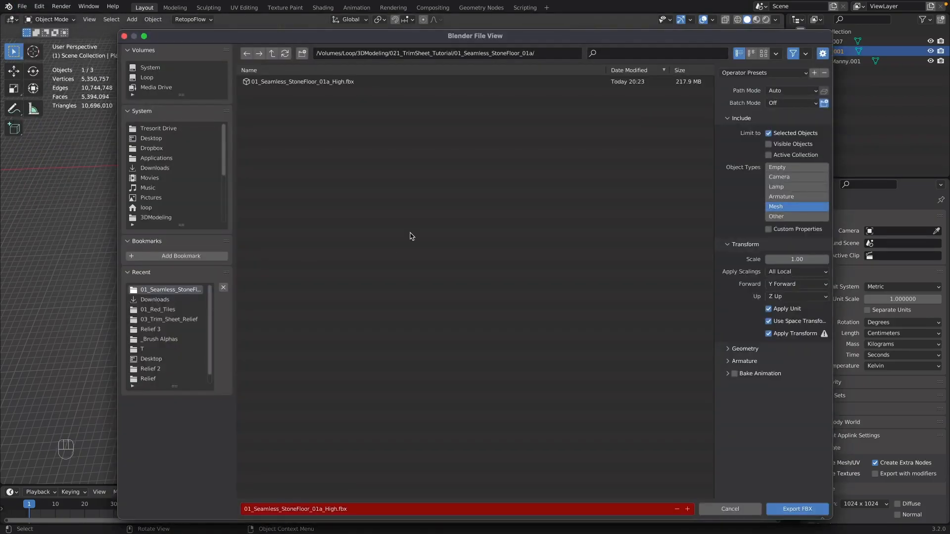
{"action": "left_click", "coordinate": [336, 509]}
{"action": "key", "text": "Left"}
{"action": "key", "text": "Right"}
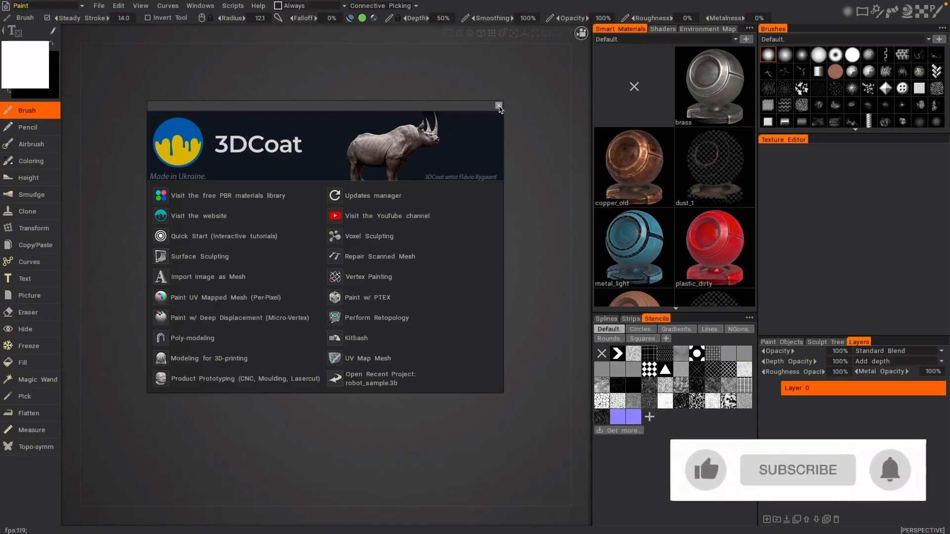
- Switch to 3DCoat, dismiss the start screen, and look through the UV, Tweak, Sculpt, Modeling and Retopo rooms
{"action": "left_click", "coordinate": [499, 104]}
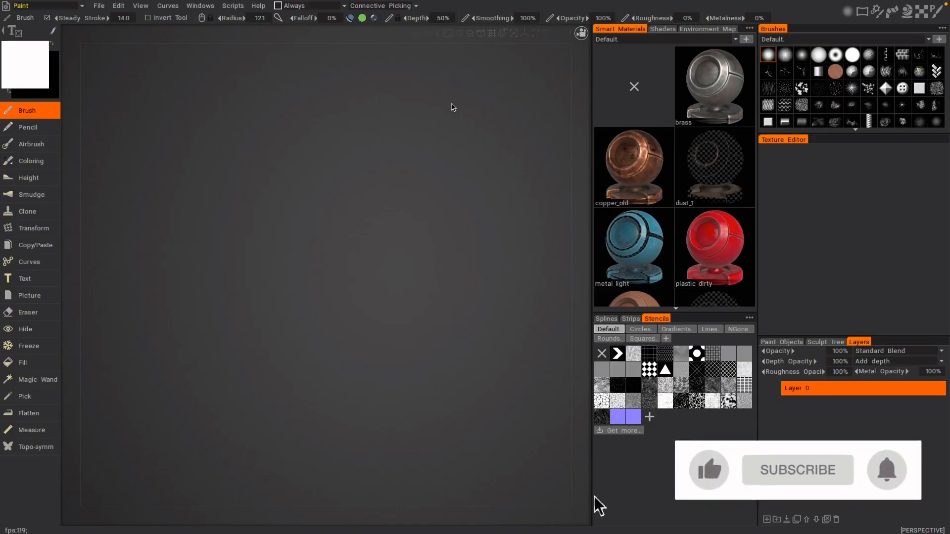
{"action": "left_click", "coordinate": [80, 6]}
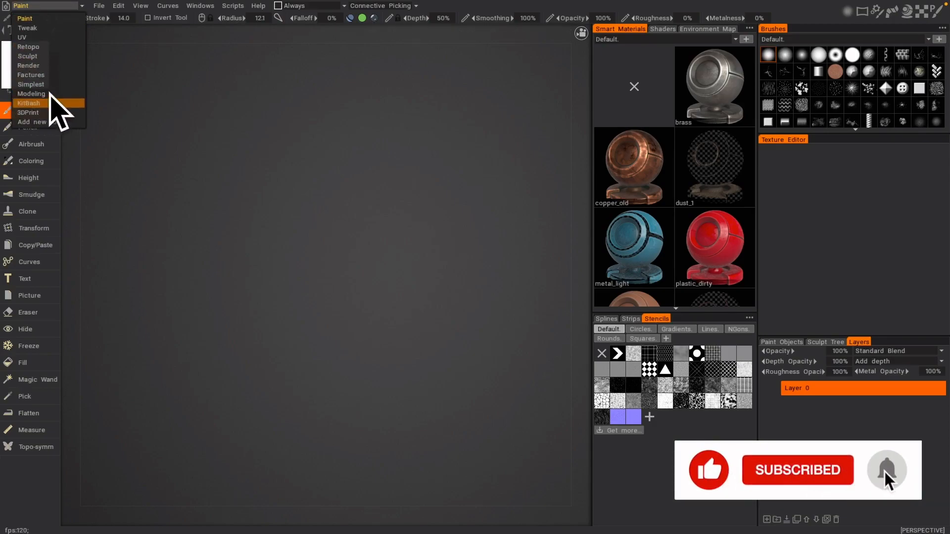
{"action": "left_click", "coordinate": [80, 6]}
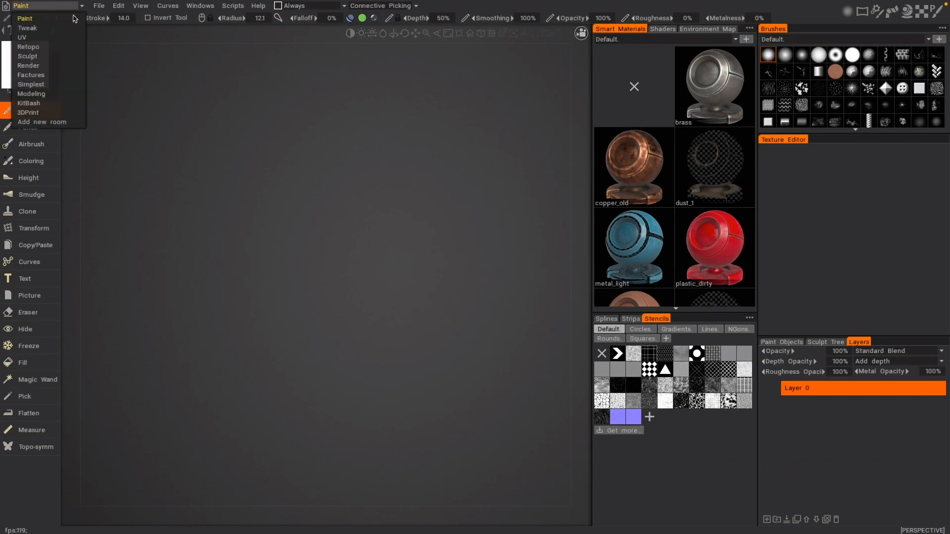
{"action": "left_click", "coordinate": [30, 37]}
{"action": "left_click", "coordinate": [60, 6]}
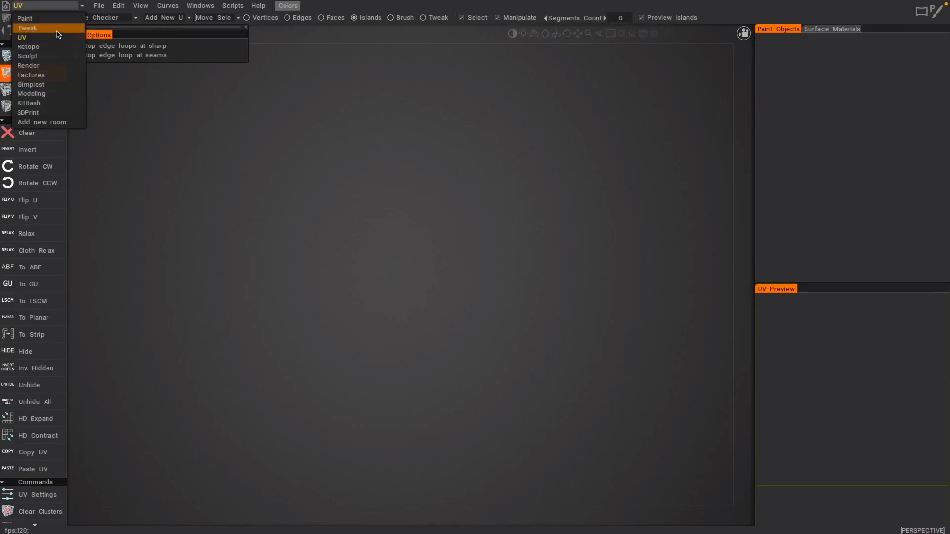
{"action": "left_click", "coordinate": [47, 28]}
{"action": "left_click", "coordinate": [49, 6]}
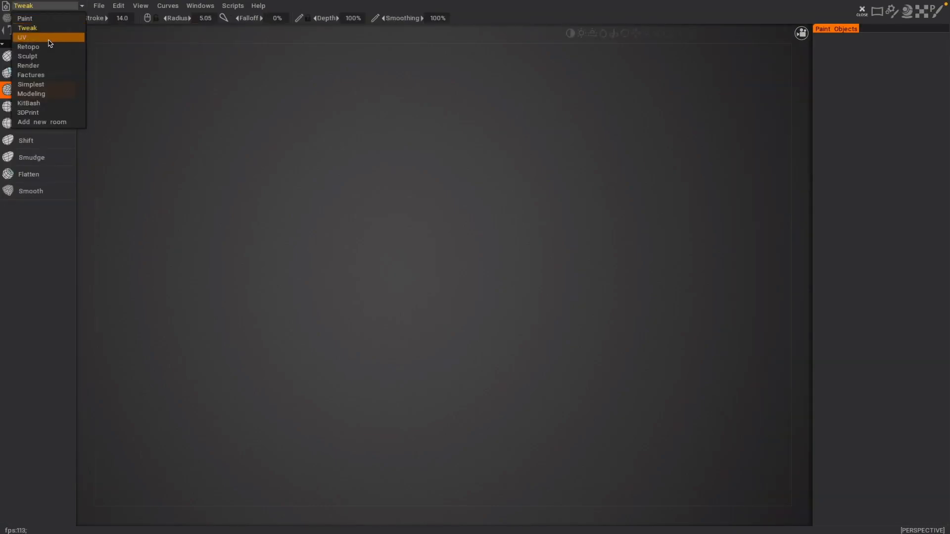
{"action": "left_click", "coordinate": [44, 55]}
{"action": "left_click", "coordinate": [81, 6]}
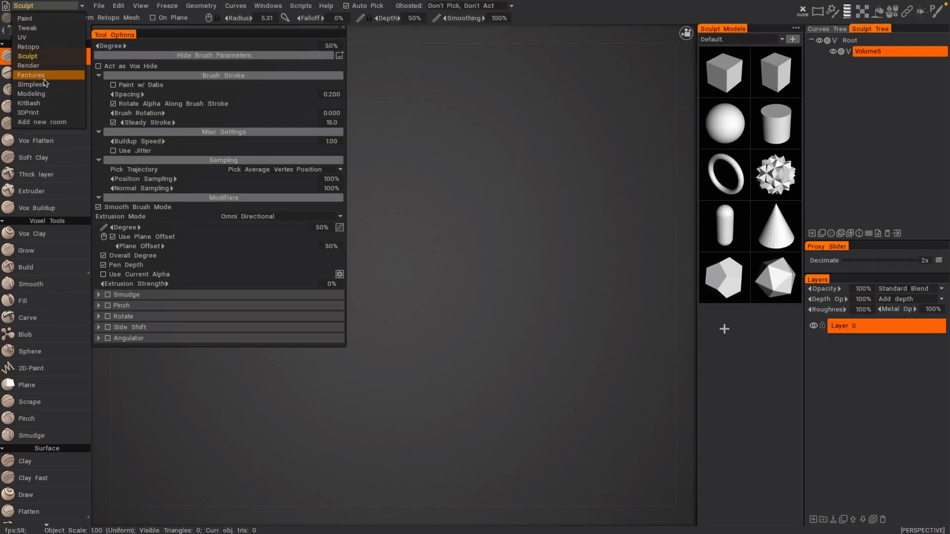
{"action": "left_click", "coordinate": [46, 94]}
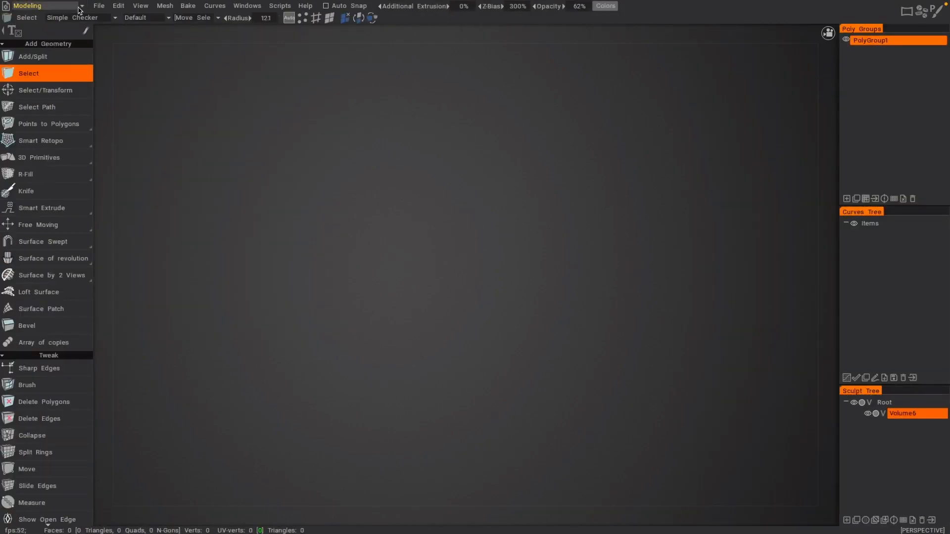
{"action": "left_click", "coordinate": [79, 9]}
{"action": "left_click", "coordinate": [38, 47]}
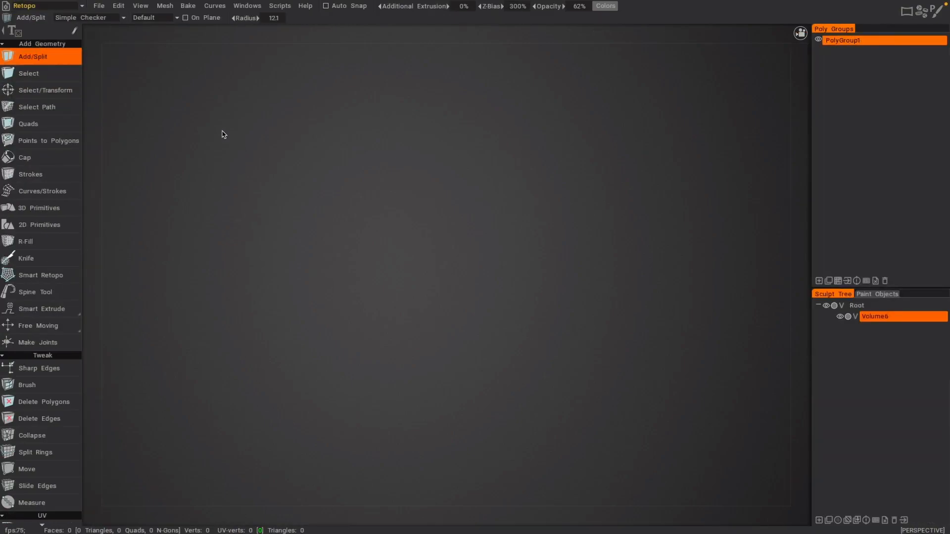
- Import 01_Seamless_StoneFloor_01a_High.fbx for sculpting, view the stones from the front, and close the tool options window
{"action": "left_click", "coordinate": [100, 7]}
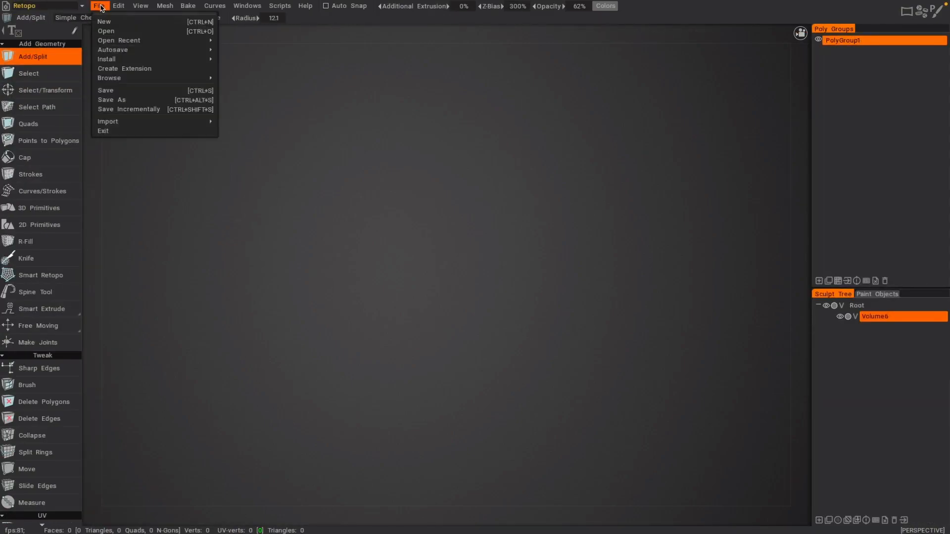
{"action": "mouse_move", "coordinate": [144, 123]}
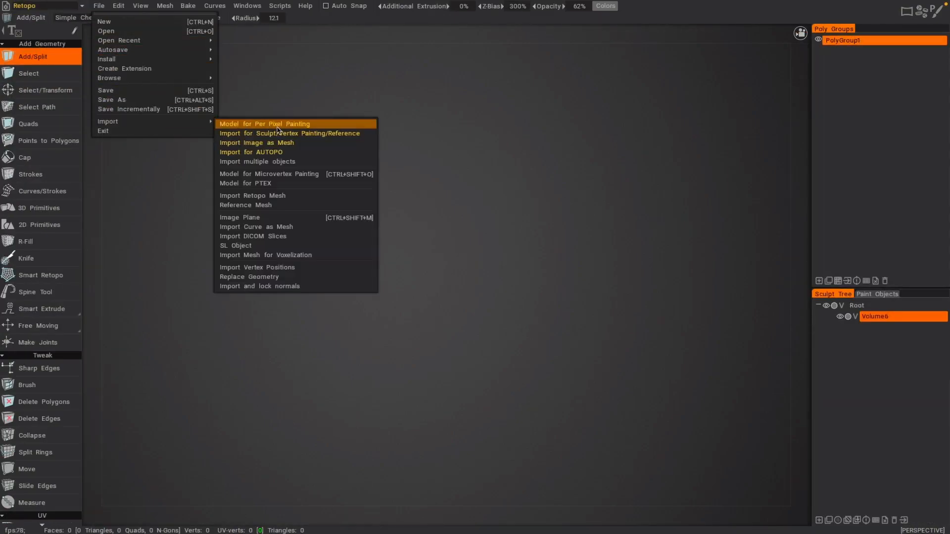
{"action": "left_click", "coordinate": [337, 138]}
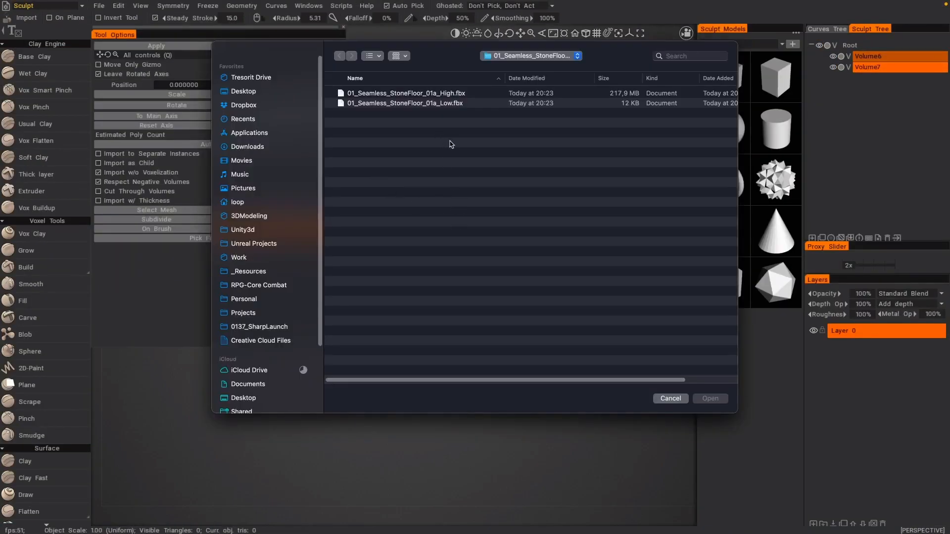
{"action": "left_click", "coordinate": [451, 94]}
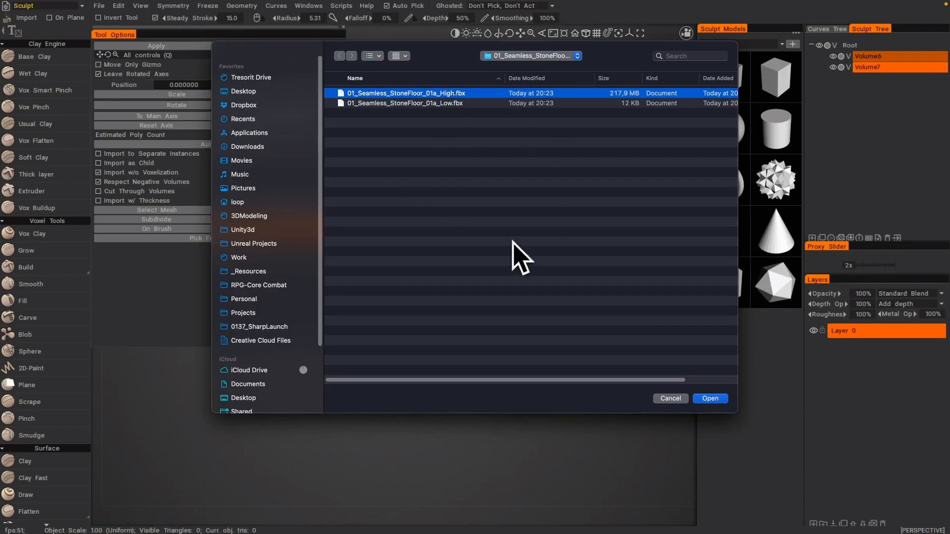
{"action": "left_click", "coordinate": [711, 399]}
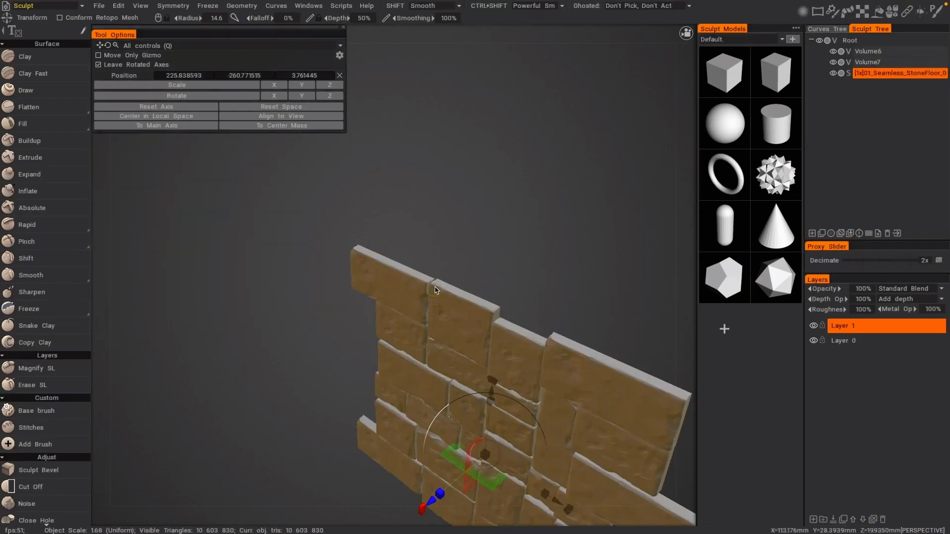
{"action": "left_click_drag", "start_coordinate": [427, 284], "coordinate": [403, 193], "text": "alt"}
{"action": "middle_click_drag", "start_coordinate": [403, 192], "coordinate": [456, 233], "text": "alt"}
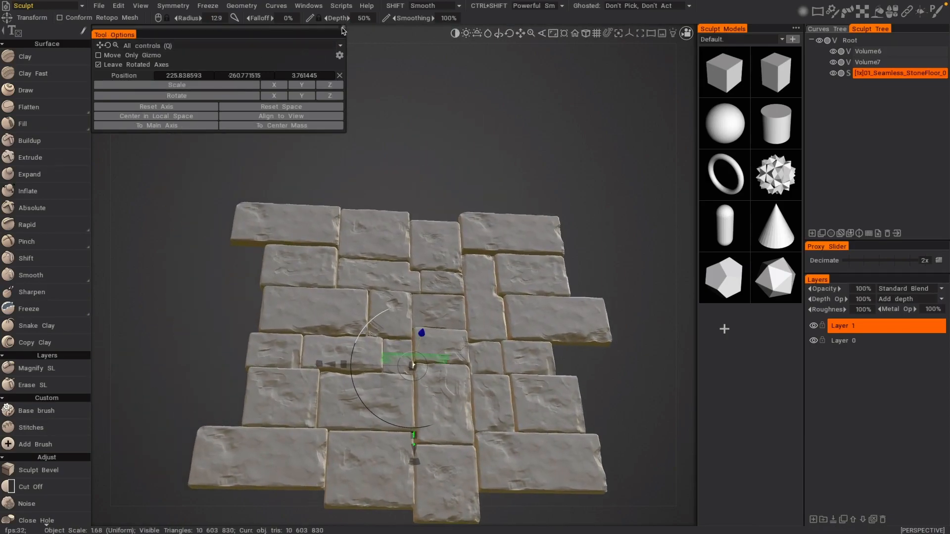
{"action": "left_click", "coordinate": [344, 29]}
- Import 01_Seamless_StoneFloor_01a_Low.fbx as a retopo mesh, apply its placement, and check its alignment with the stones
{"action": "left_click", "coordinate": [100, 7]}
{"action": "left_click", "coordinate": [101, 7]}
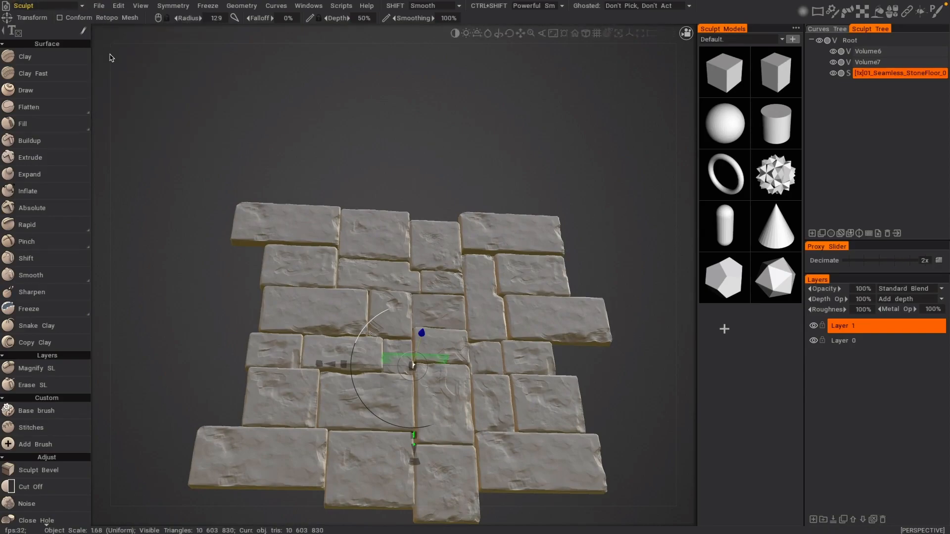
{"action": "left_click", "coordinate": [99, 5]}
{"action": "mouse_move", "coordinate": [149, 121]}
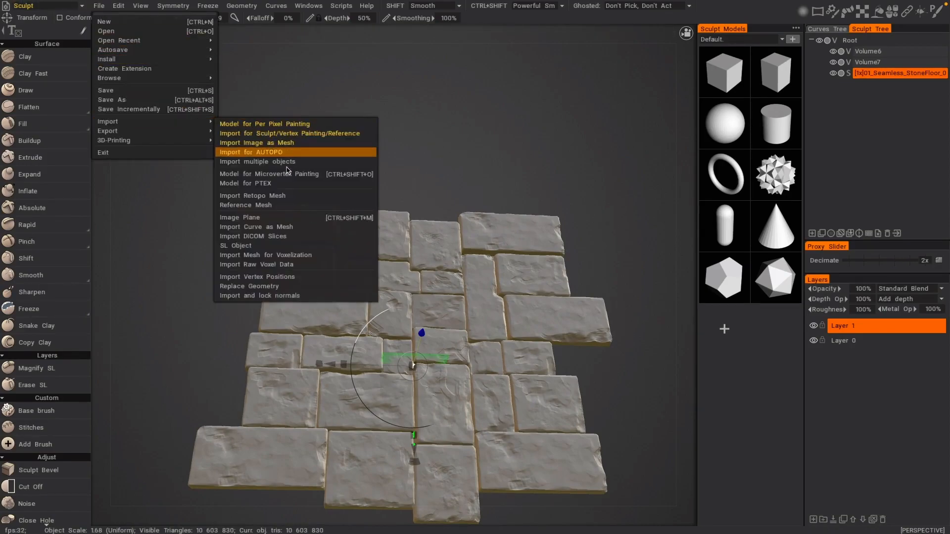
{"action": "left_click", "coordinate": [278, 196]}
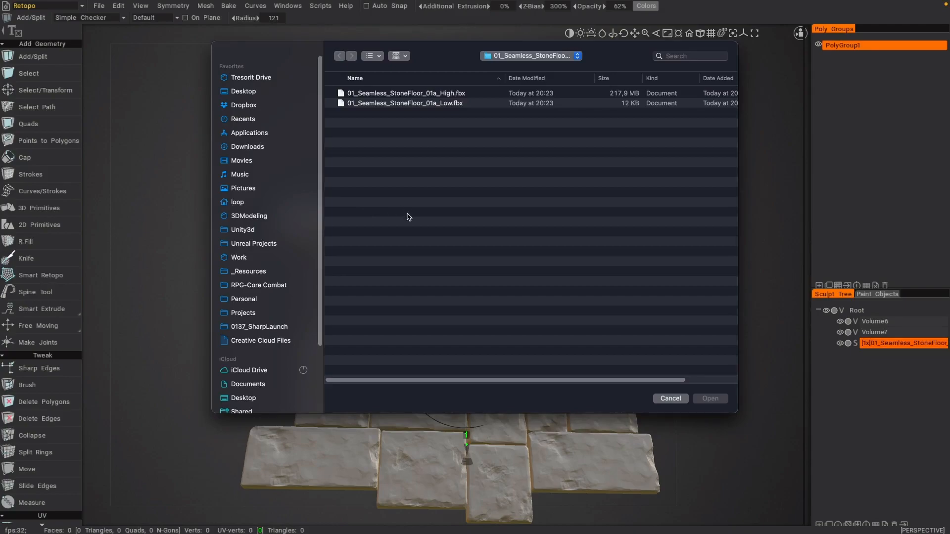
{"action": "double_click", "coordinate": [431, 106]}
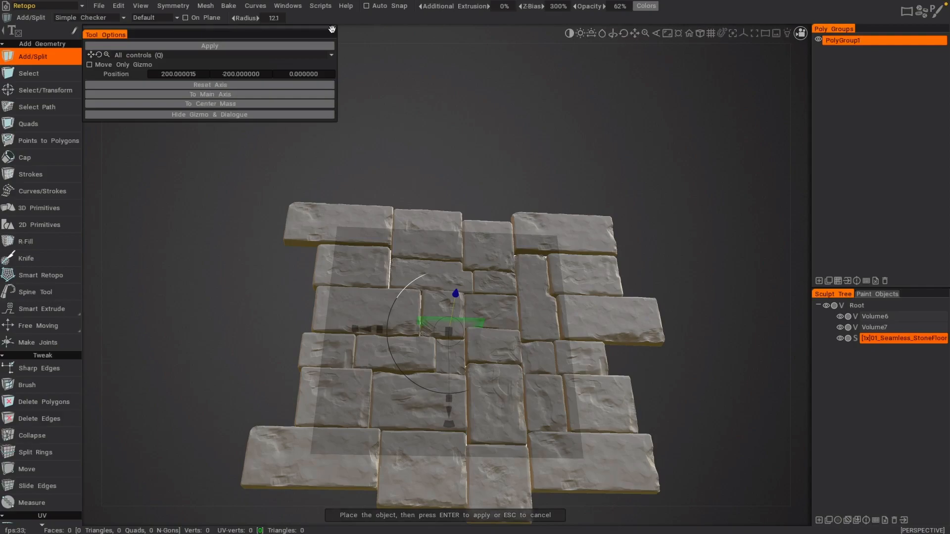
{"action": "key", "text": "Return"}
{"action": "left_click_drag", "start_coordinate": [434, 228], "coordinate": [525, 249], "text": "alt"}
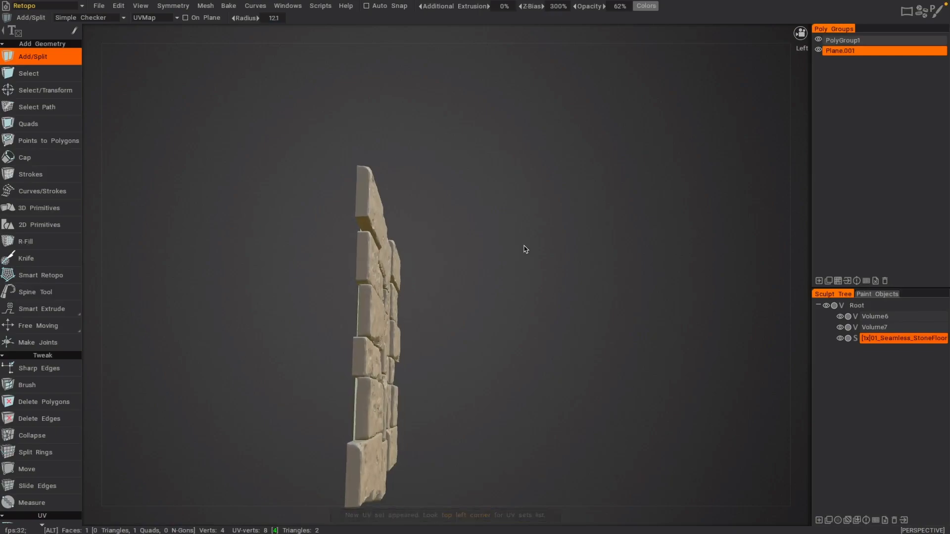
{"action": "left_click_drag", "start_coordinate": [359, 409], "coordinate": [376, 267], "text": "alt"}
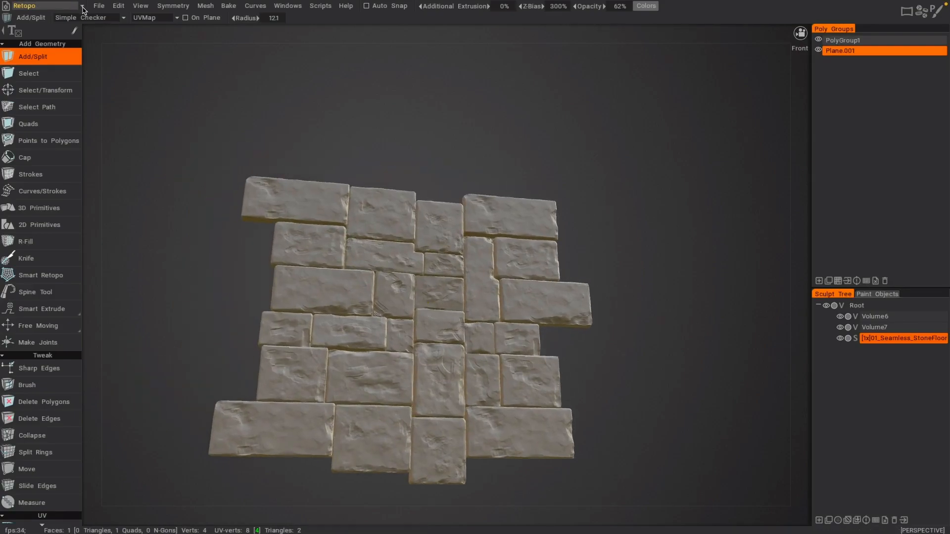
- Switch to the Paint room and calculate ambient occlusion into a new layer with Sphere light sources and a light count of 2048
{"action": "left_click", "coordinate": [82, 6]}
{"action": "left_click", "coordinate": [68, 25]}
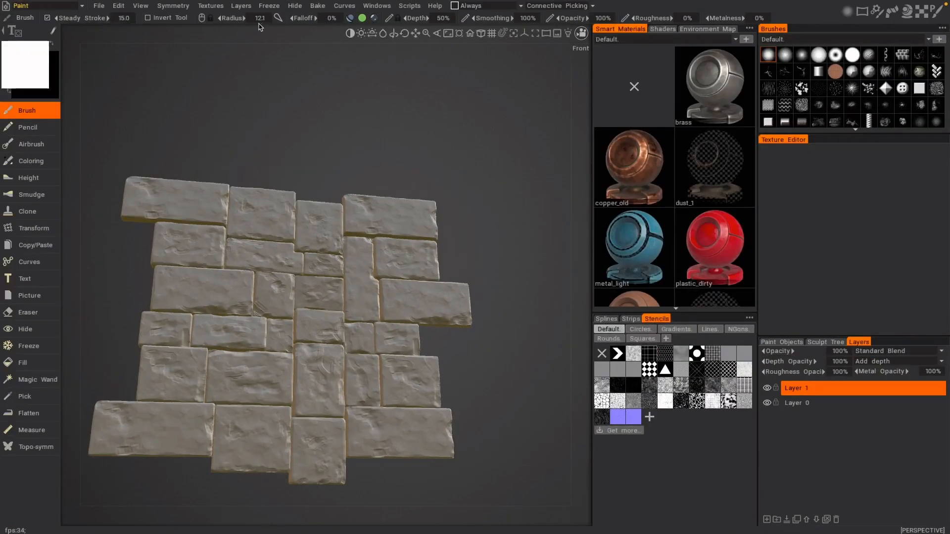
{"action": "left_click", "coordinate": [211, 6]}
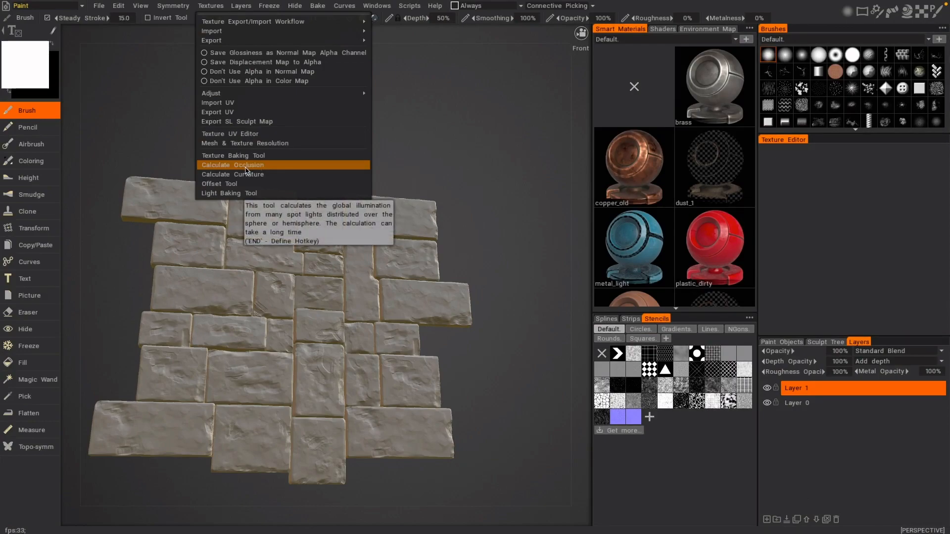
{"action": "left_click", "coordinate": [246, 169]}
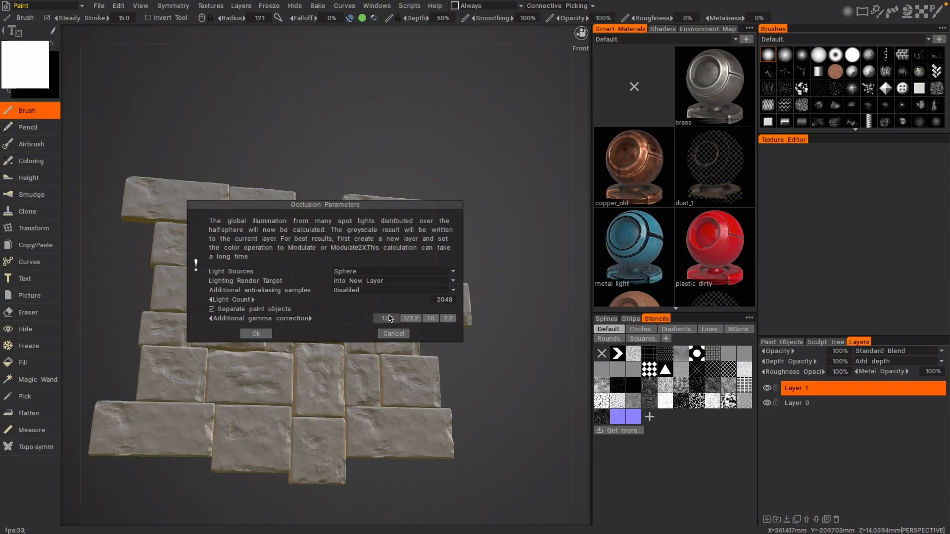
{"action": "left_click", "coordinate": [255, 334]}
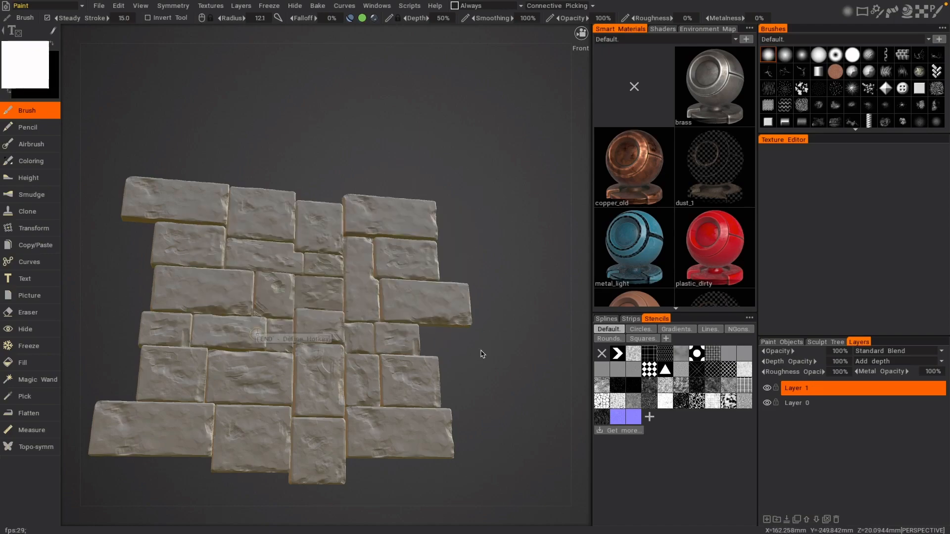
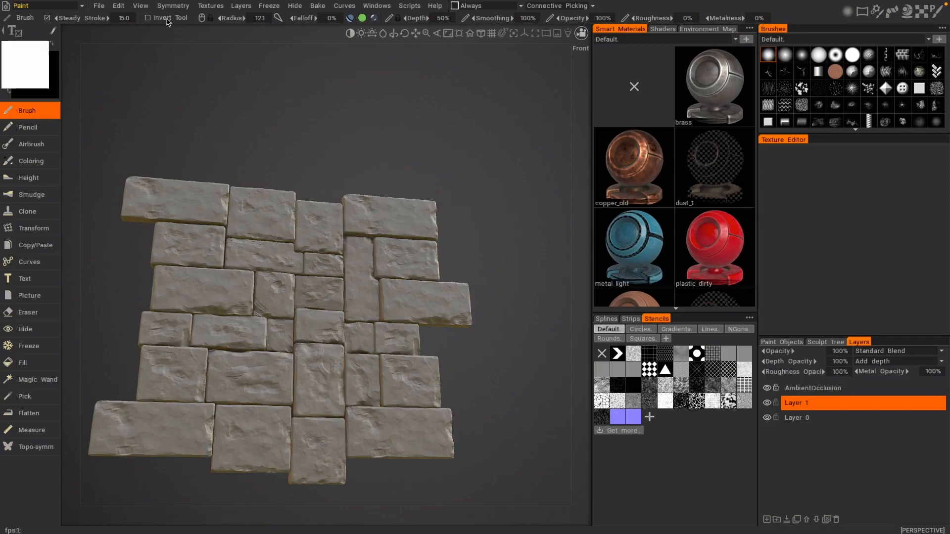
- Start a curvature calculation with the Local Curvature map type and set its intensity to 25
{"action": "left_click", "coordinate": [210, 6]}
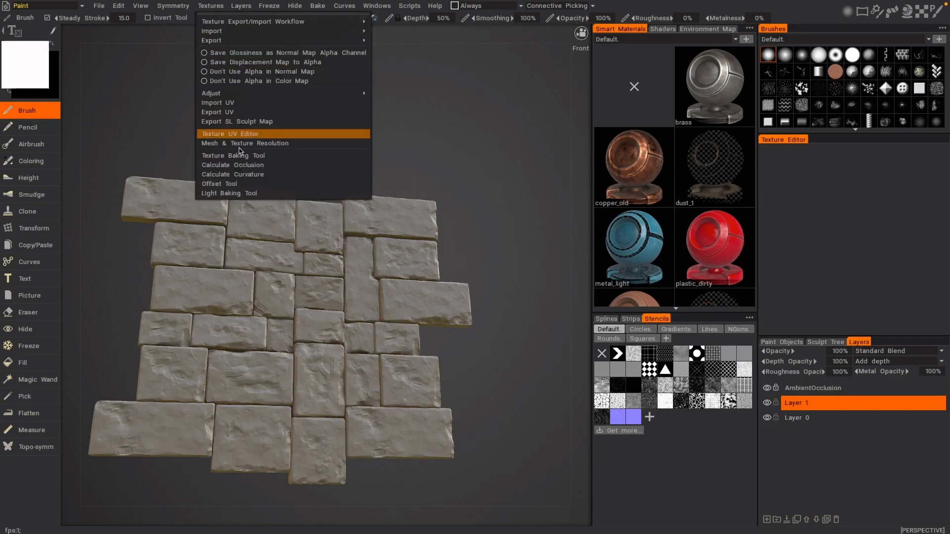
{"action": "left_click", "coordinate": [251, 175]}
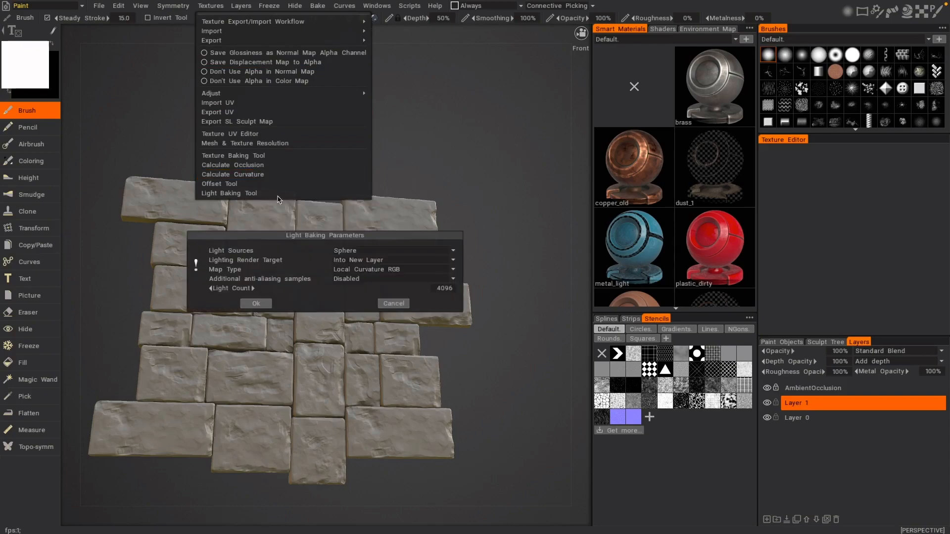
{"action": "left_click", "coordinate": [379, 269]}
{"action": "left_click", "coordinate": [379, 348]}
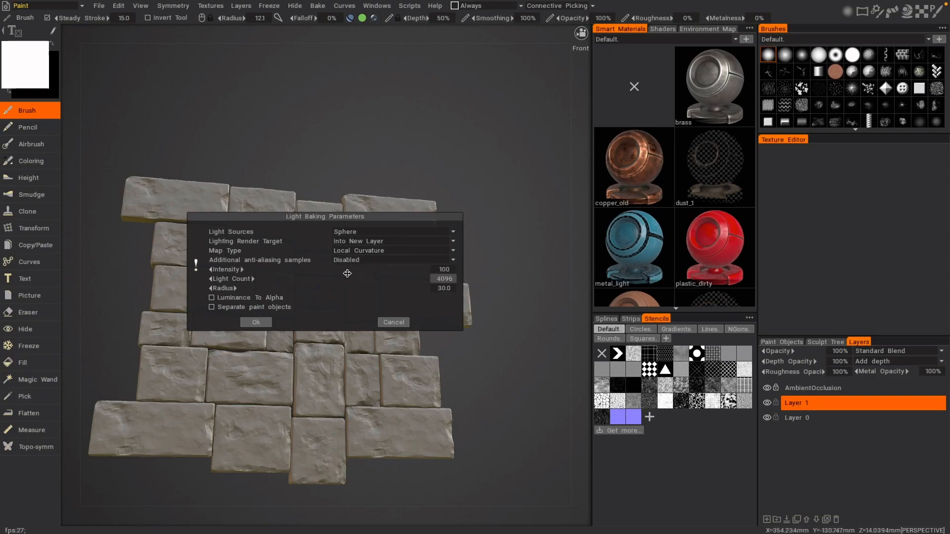
{"action": "left_click", "coordinate": [441, 270]}
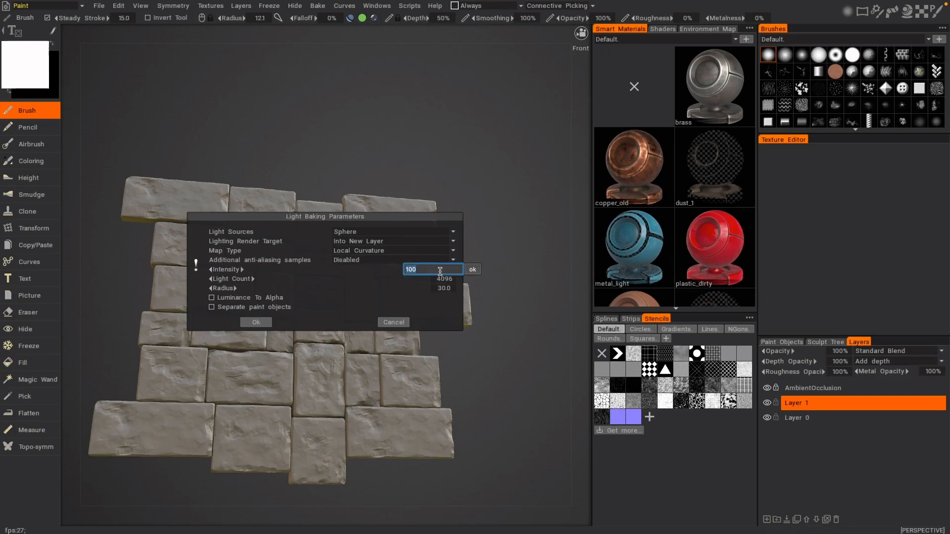
{"action": "type", "text": "25"}
{"action": "left_click", "coordinate": [474, 271]}
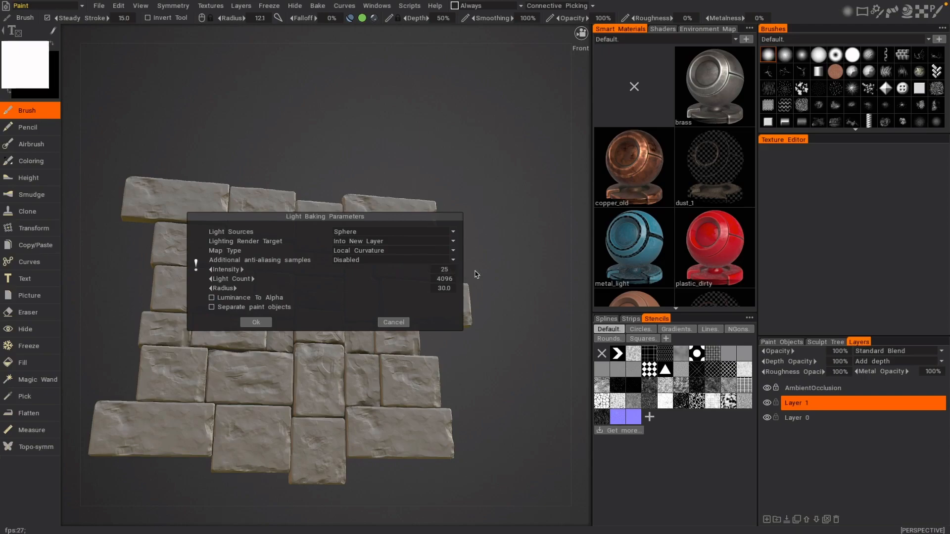
- Enable separate paint objects, set the light count to 2048, and calculate the curvature into a new layer, checking it by toggling its visibility
{"action": "left_click", "coordinate": [215, 307]}
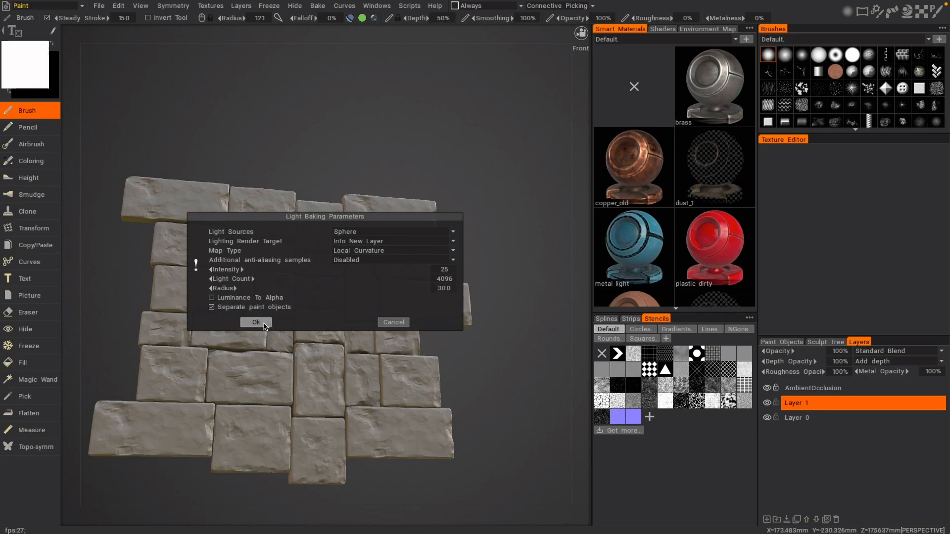
{"action": "left_click", "coordinate": [445, 278]}
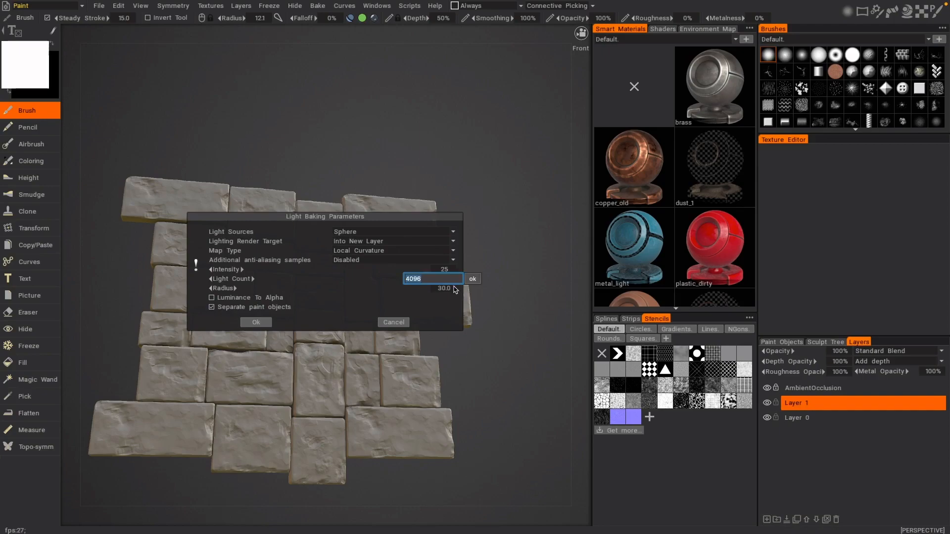
{"action": "type", "text": "/2"}
{"action": "key", "text": "Return"}
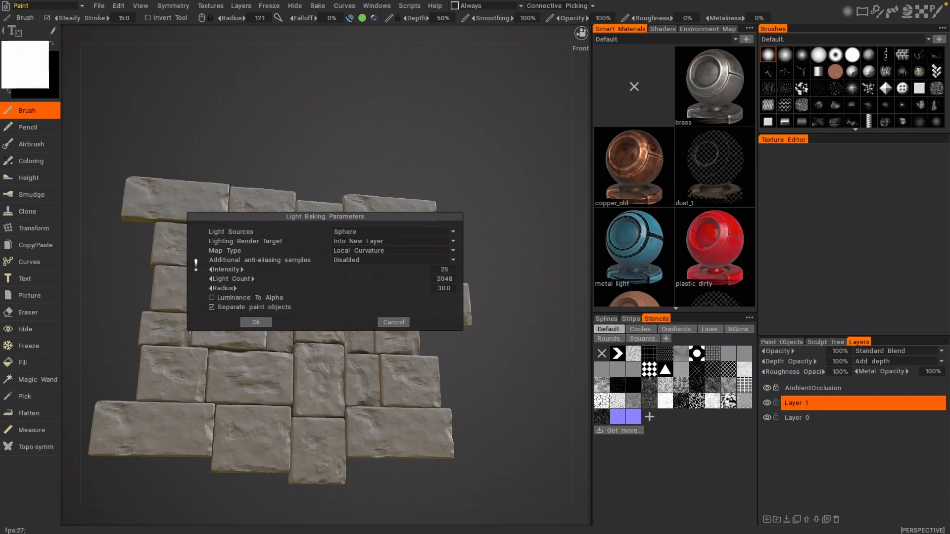
{"action": "left_click", "coordinate": [256, 323]}
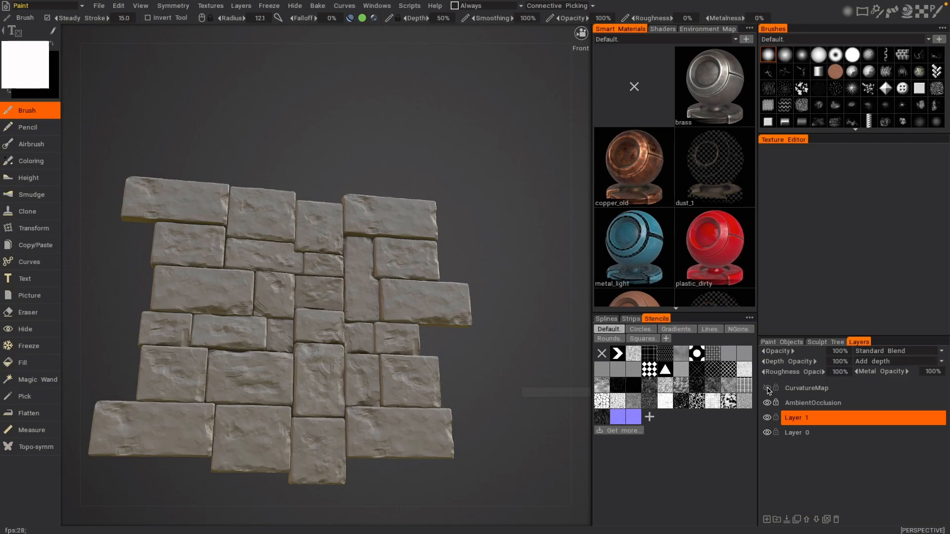
{"action": "left_click", "coordinate": [768, 389]}
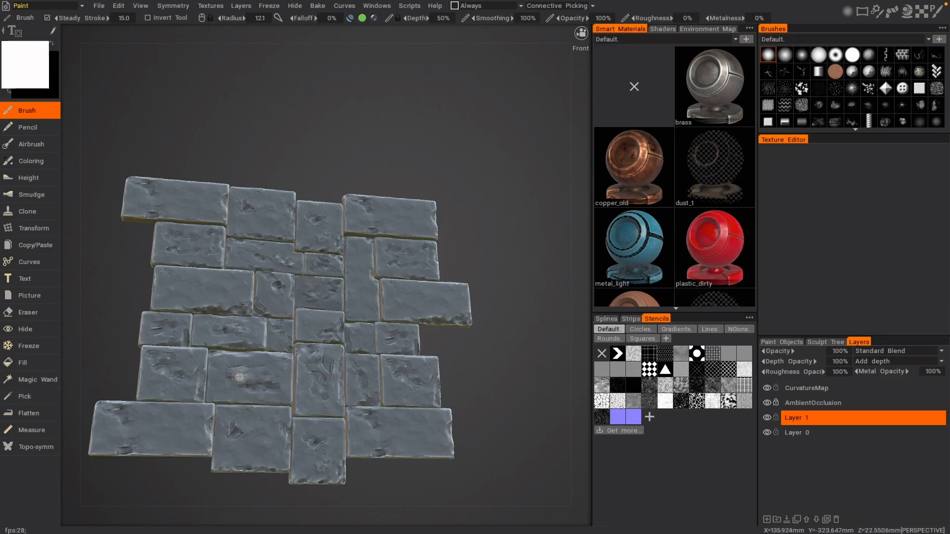
- Switch to the Retopo room and start a per-pixel normal map bake with flat displacement
{"action": "mouse_move", "coordinate": [105, 6]}
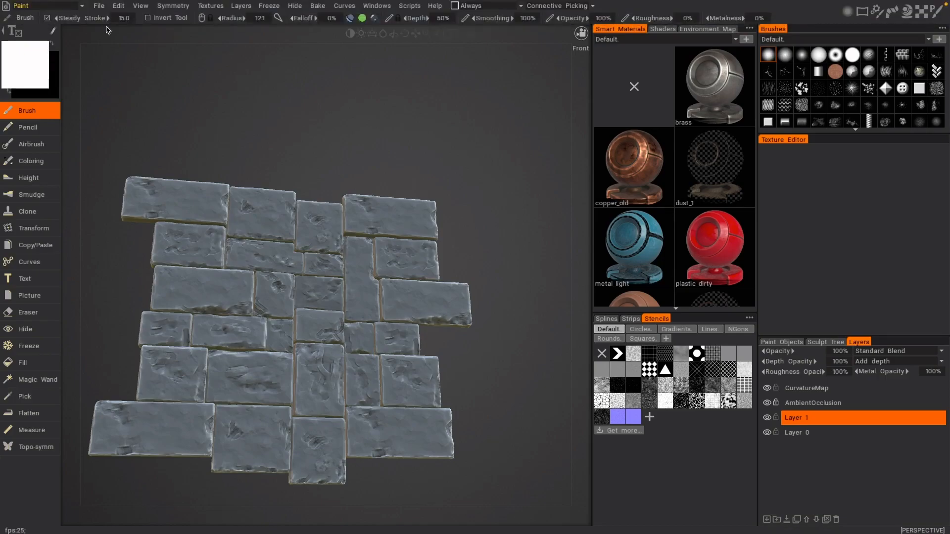
{"action": "left_click", "coordinate": [83, 8]}
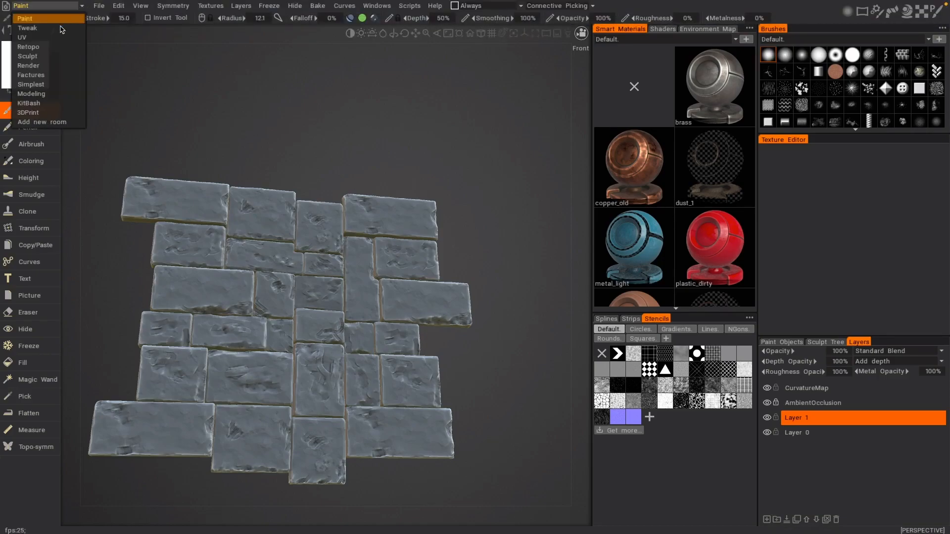
{"action": "left_click", "coordinate": [45, 48]}
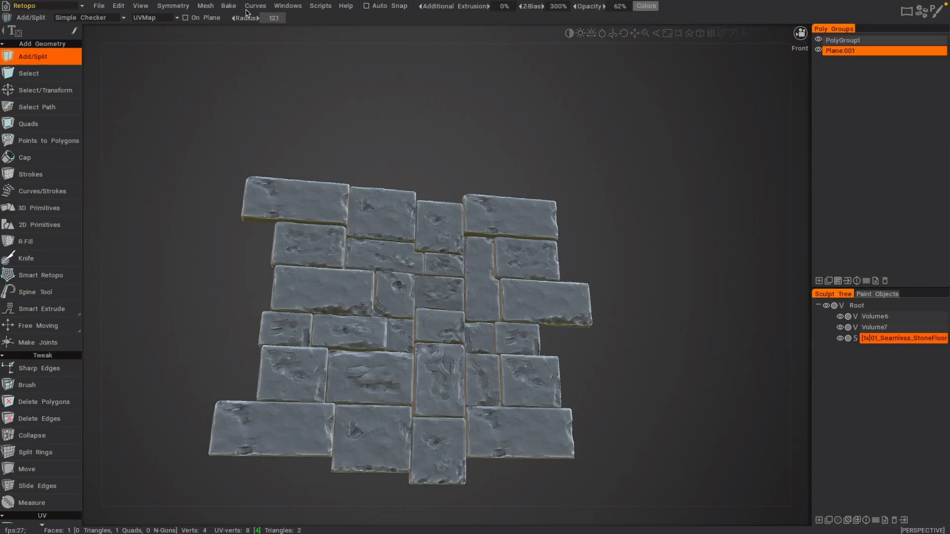
{"action": "left_click", "coordinate": [225, 9]}
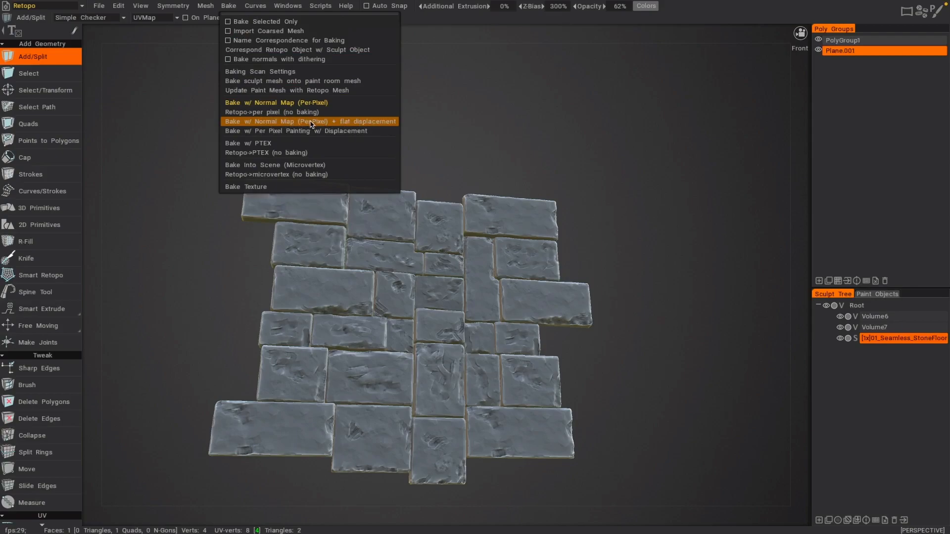
{"action": "left_click", "coordinate": [294, 121]}
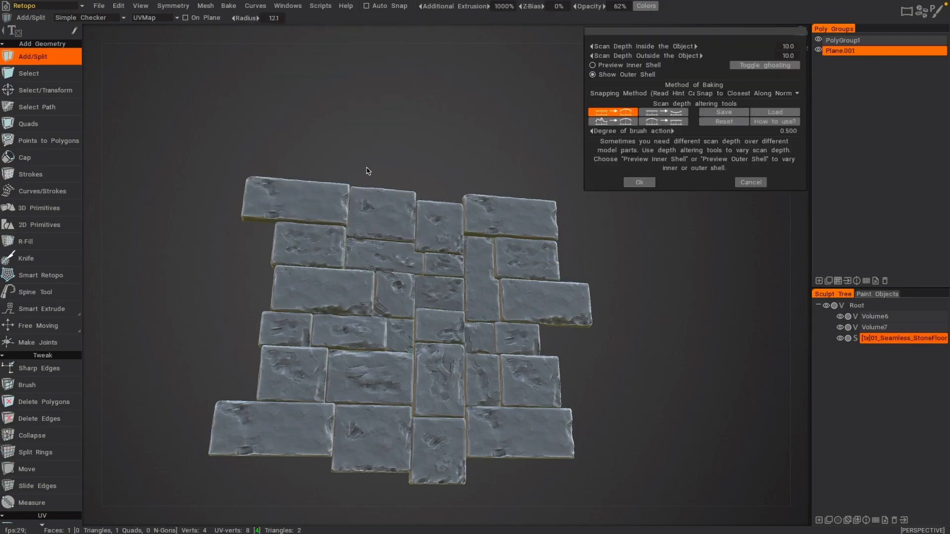
- Set the scan depth outside the object to 42.0 and the snapping method to Snap to Outer Surface
{"action": "middle_click_drag", "start_coordinate": [375, 246], "coordinate": [399, 254]}
{"action": "left_click_drag", "start_coordinate": [397, 253], "coordinate": [389, 249], "text": "alt"}
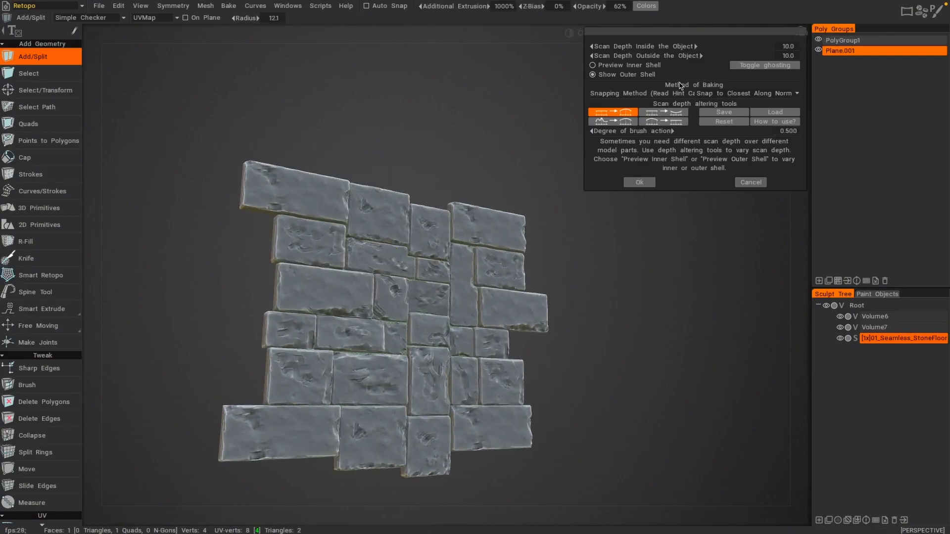
{"action": "left_click", "coordinate": [789, 56]}
{"action": "type", "text": "14.4"}
{"action": "key", "text": "Return"}
{"action": "left_click_drag", "start_coordinate": [704, 57], "coordinate": [766, 67]}
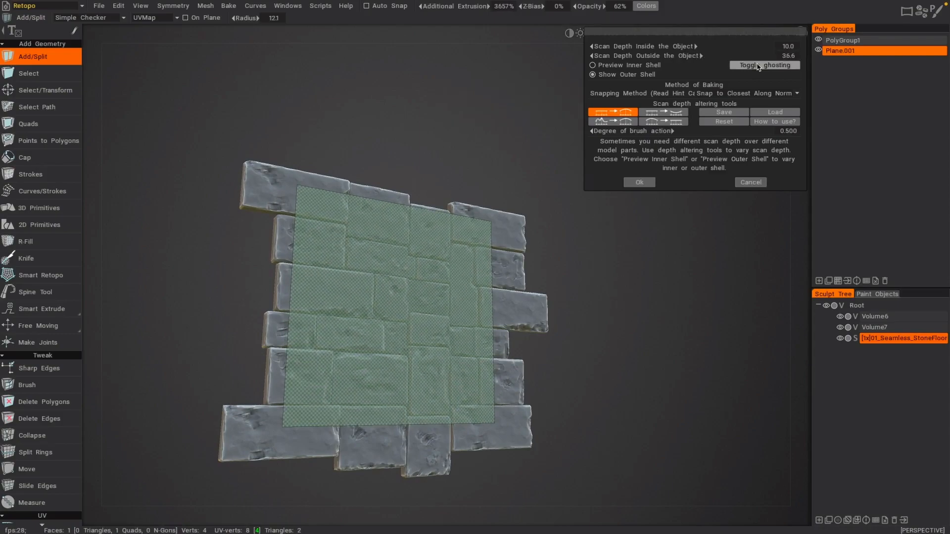
{"action": "left_click_drag", "start_coordinate": [417, 264], "coordinate": [392, 265]}
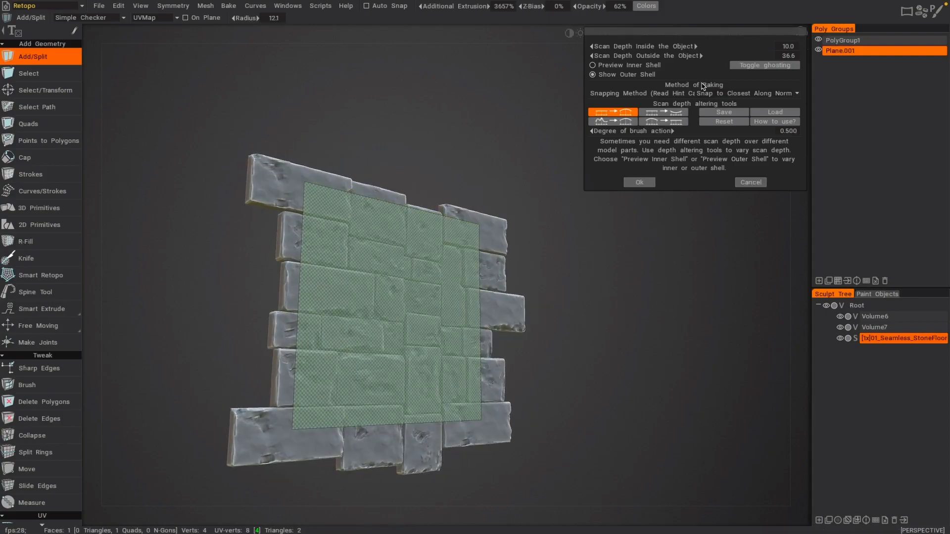
{"action": "mouse_move", "coordinate": [689, 57]}
{"action": "left_mouse_down"}
{"action": "mouse_move", "coordinate": [658, 58]}
{"action": "mouse_move", "coordinate": [703, 69]}
{"action": "left_mouse_up"}
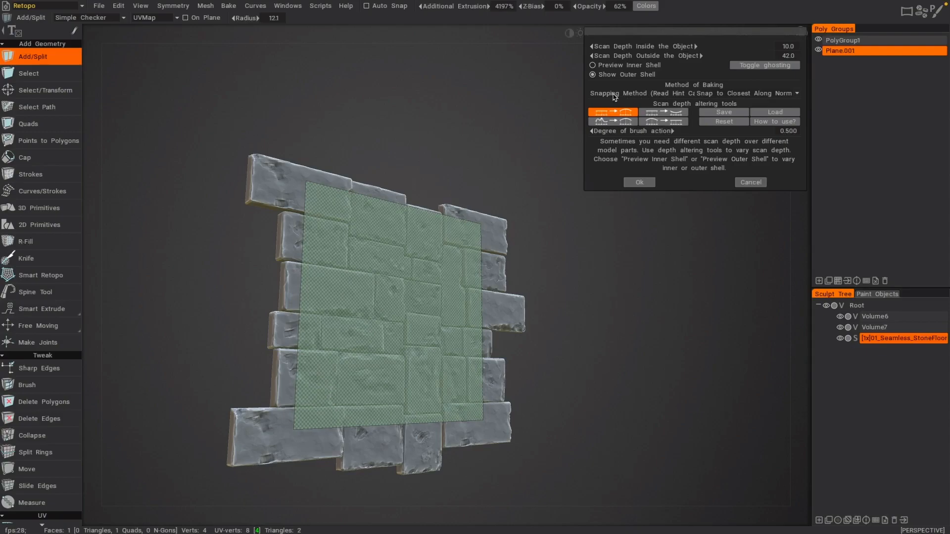
{"action": "left_click", "coordinate": [712, 94]}
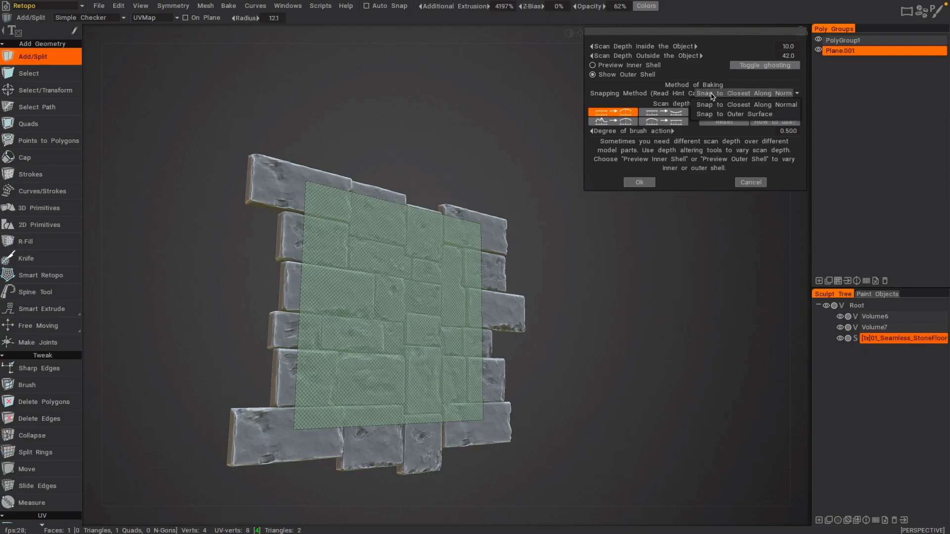
{"action": "left_click", "coordinate": [736, 115]}
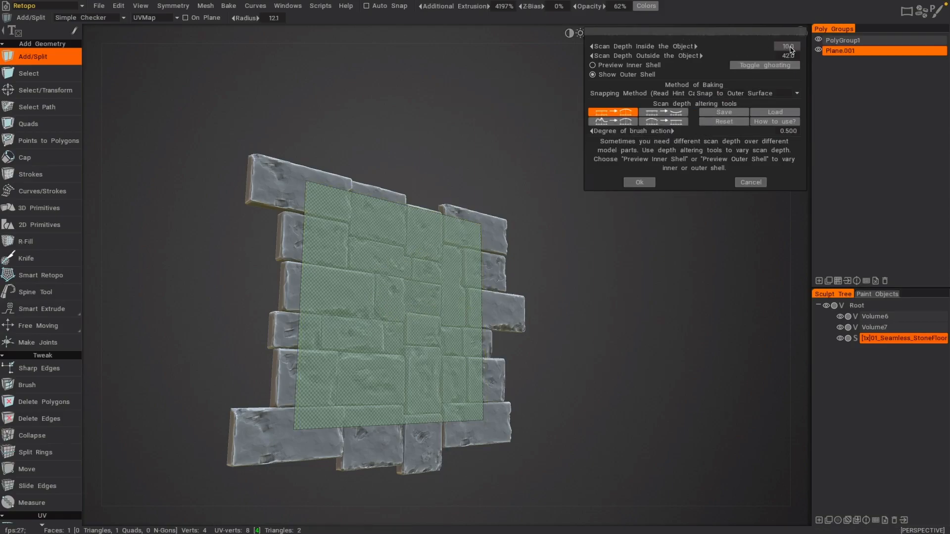
- Preview the inner shell, set the scan depth inside the object to 1, and accept the scan settings
{"action": "left_click", "coordinate": [628, 66]}
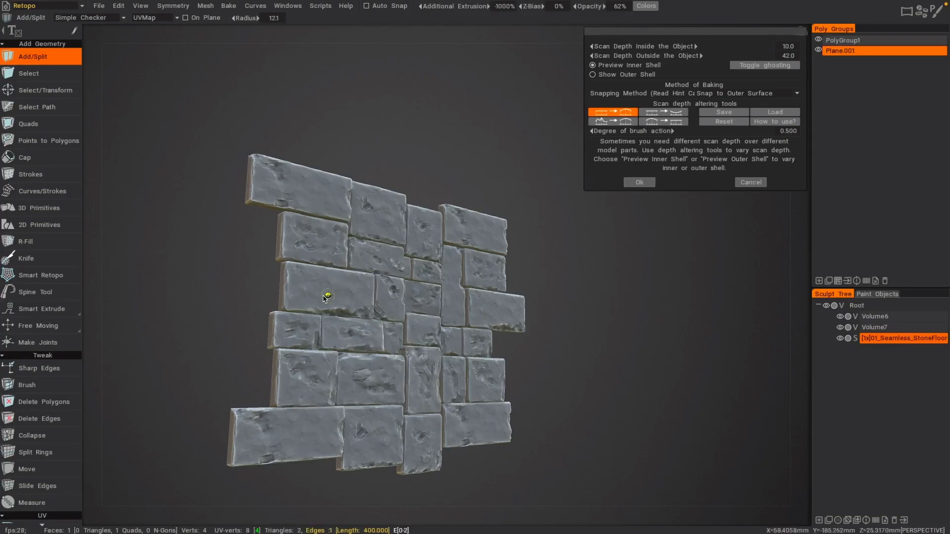
{"action": "left_click_drag", "start_coordinate": [333, 280], "coordinate": [435, 280], "text": "alt"}
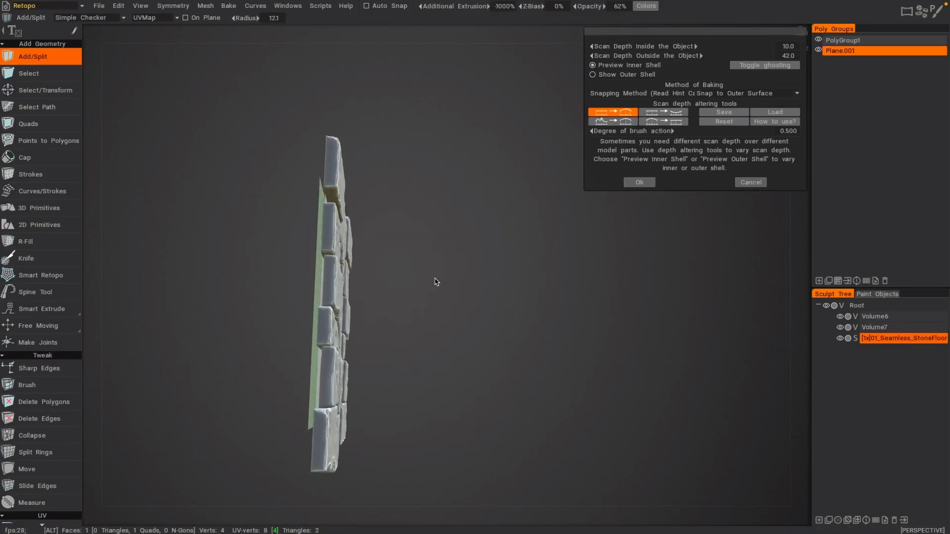
{"action": "left_click_drag", "start_coordinate": [680, 47], "coordinate": [621, 52]}
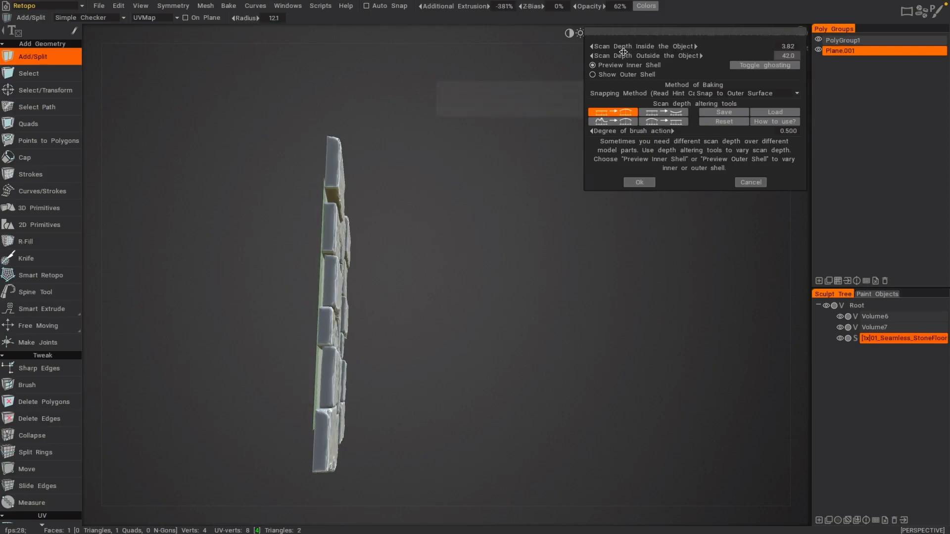
{"action": "left_click", "coordinate": [789, 47]}
{"action": "type", "text": "1"}
{"action": "key", "text": "Return"}
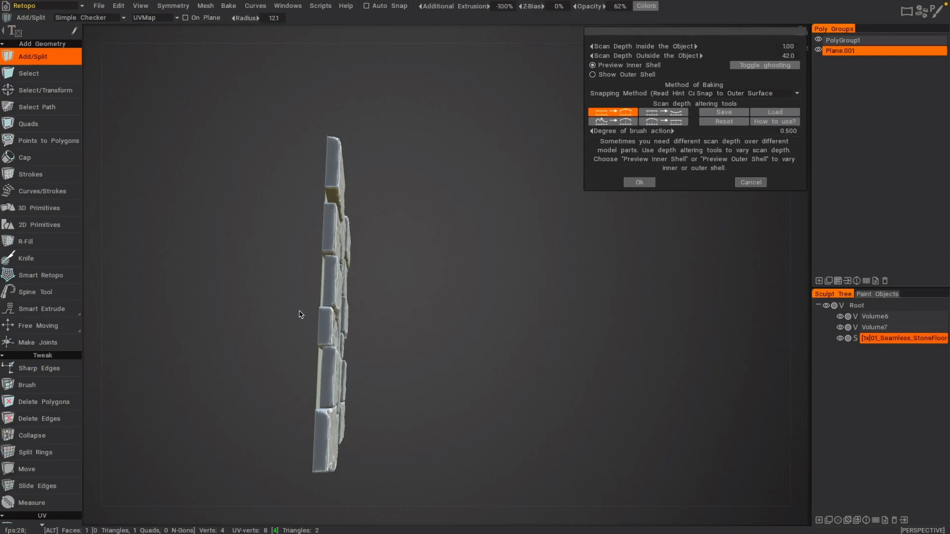
{"action": "left_click_drag", "start_coordinate": [375, 312], "coordinate": [400, 247], "text": "alt"}
{"action": "left_click", "coordinate": [646, 183]}
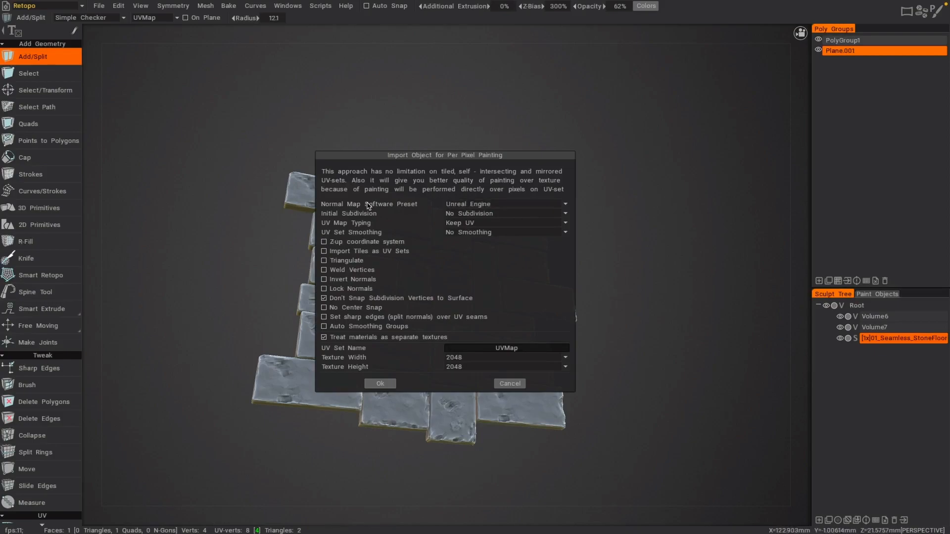
- Keep the Unreal Engine normal map preset, set the texture size to 4096 × 4096, and run the bake
{"action": "left_click", "coordinate": [467, 204]}
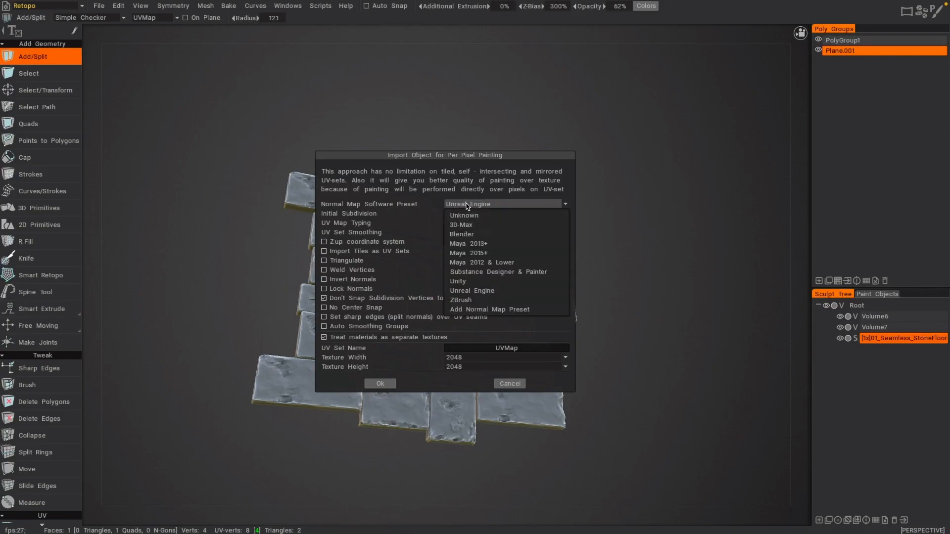
{"action": "left_click", "coordinate": [467, 204]}
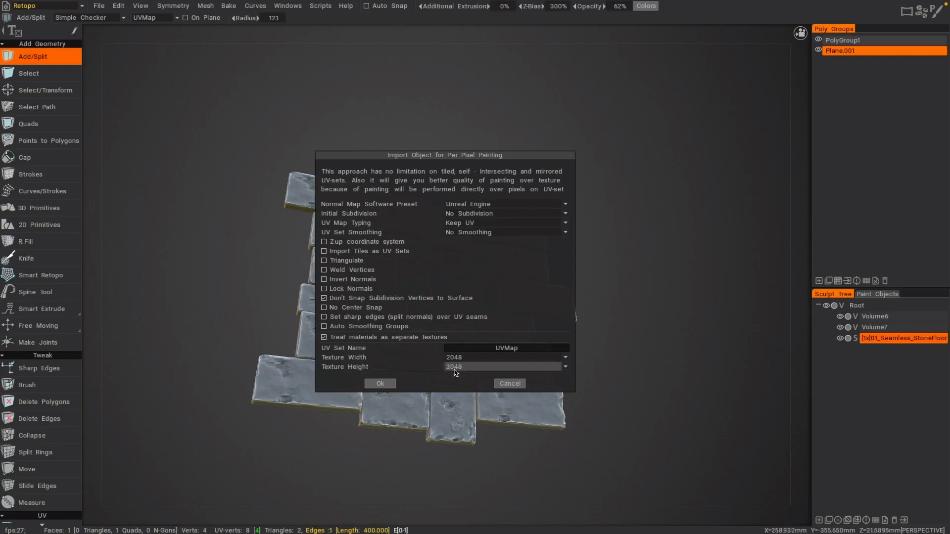
{"action": "left_click", "coordinate": [493, 357]}
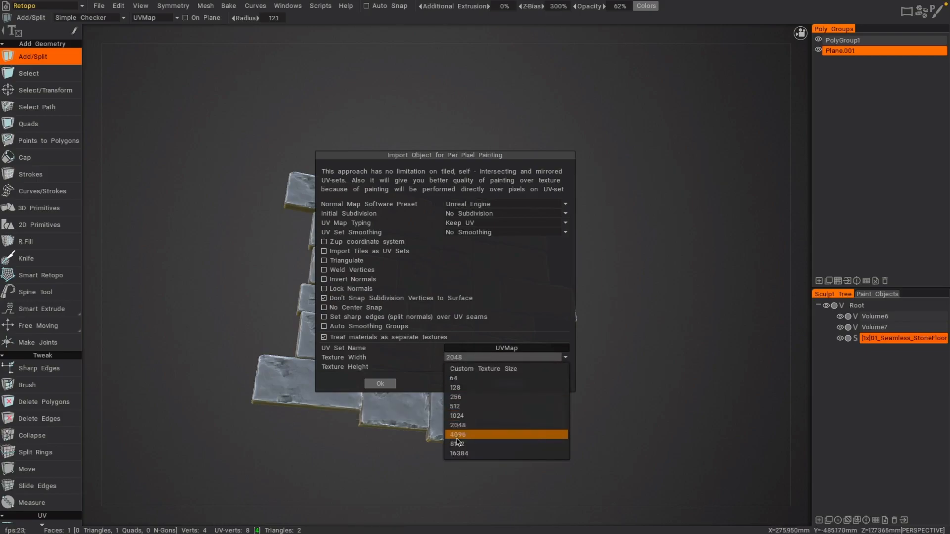
{"action": "left_click", "coordinate": [459, 435]}
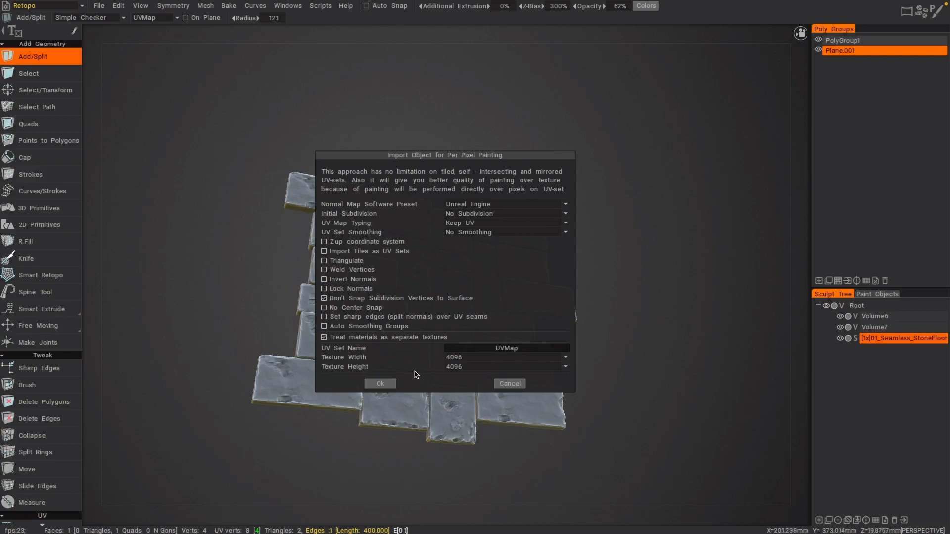
{"action": "left_click", "coordinate": [380, 384]}
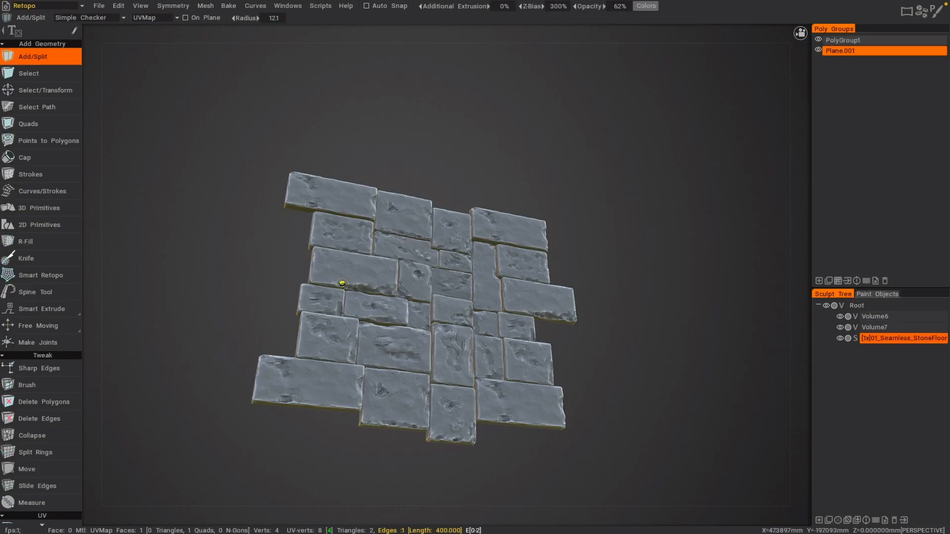
- Hide the high-poly sculpt, switch to the Paint room, and inspect the baked plane and its texture tiling
{"action": "left_click", "coordinate": [839, 338]}
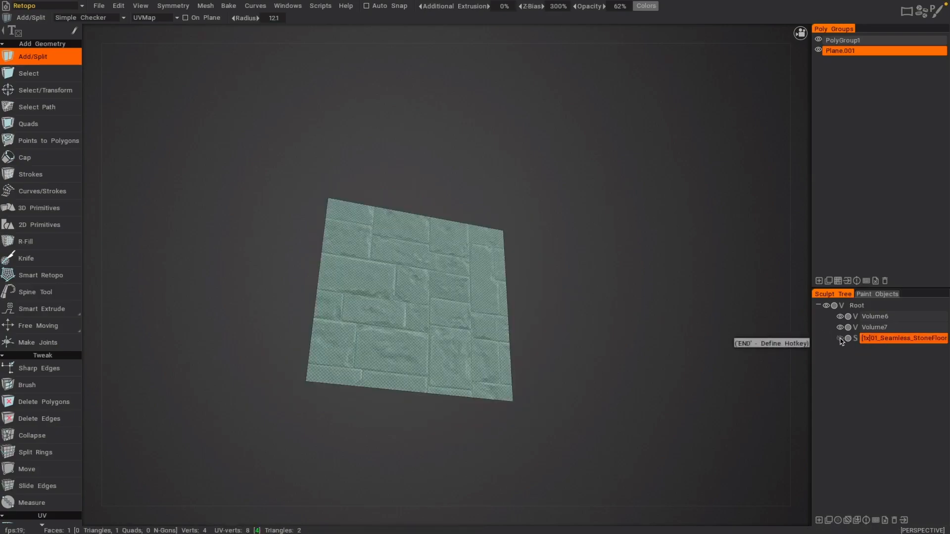
{"action": "left_click", "coordinate": [83, 6]}
{"action": "left_click", "coordinate": [25, 18]}
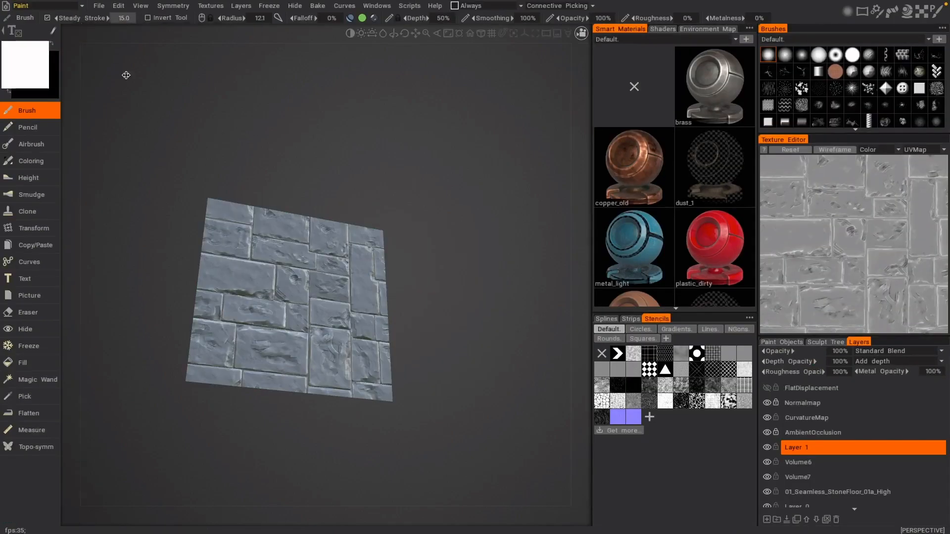
{"action": "left_click_drag", "start_coordinate": [241, 312], "coordinate": [239, 316], "text": "alt"}
{"action": "right_click_drag", "start_coordinate": [243, 316], "coordinate": [268, 359], "text": "alt"}
{"action": "left_click_drag", "start_coordinate": [268, 350], "coordinate": [337, 290], "text": "alt"}
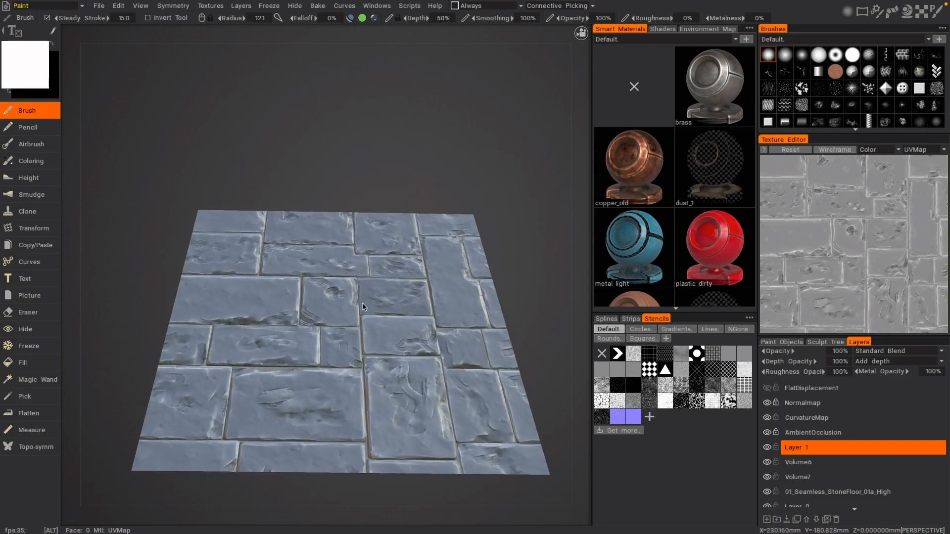
{"action": "scroll", "coordinate": [837, 253], "scroll_direction": "down", "scroll_amount": 5}
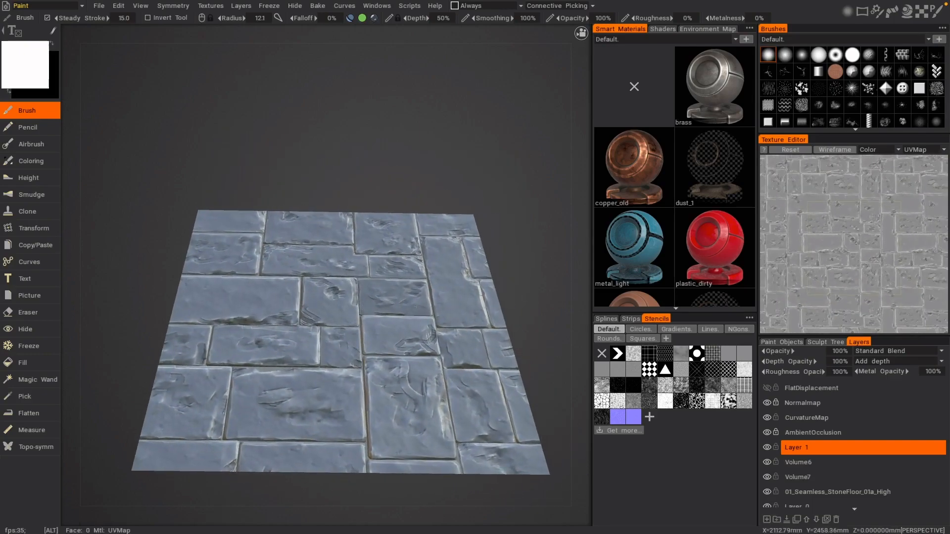
- Hide the Normalmap layer and show the FlatDisplacement layer on the baked plane
{"action": "scroll", "coordinate": [853, 216], "scroll_direction": "up", "scroll_amount": 5}
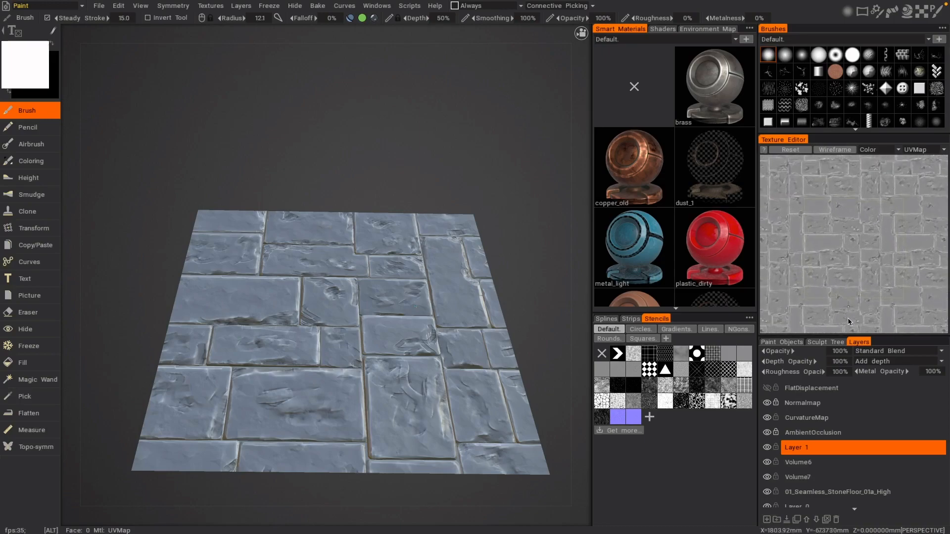
{"action": "left_click", "coordinate": [767, 404]}
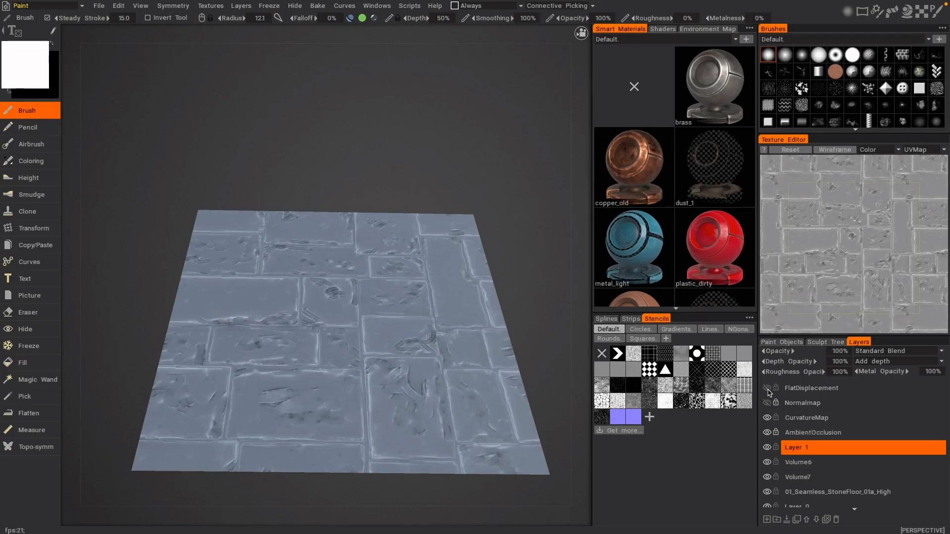
{"action": "left_click", "coordinate": [767, 390]}
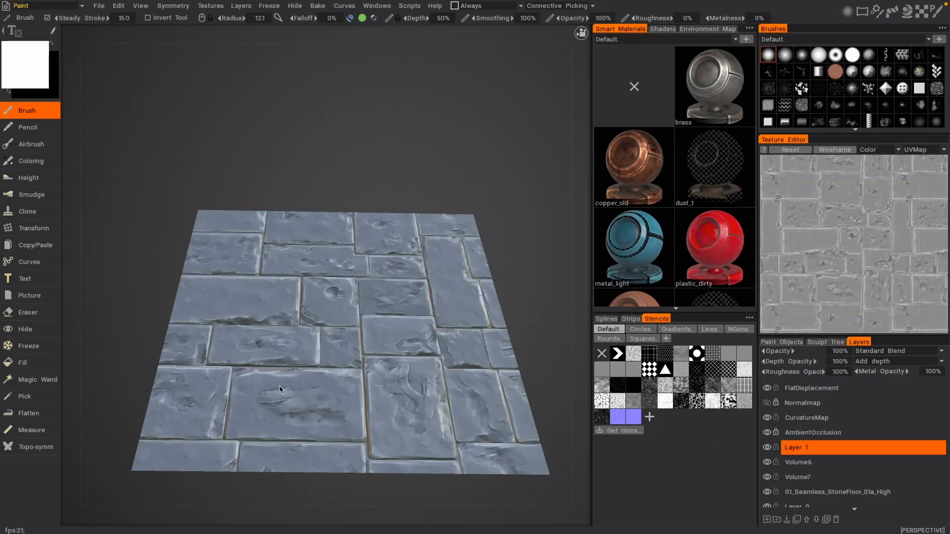
- Fill Layer 1 with white and hide the CurvatureMap layer
{"action": "left_click", "coordinate": [50, 363]}
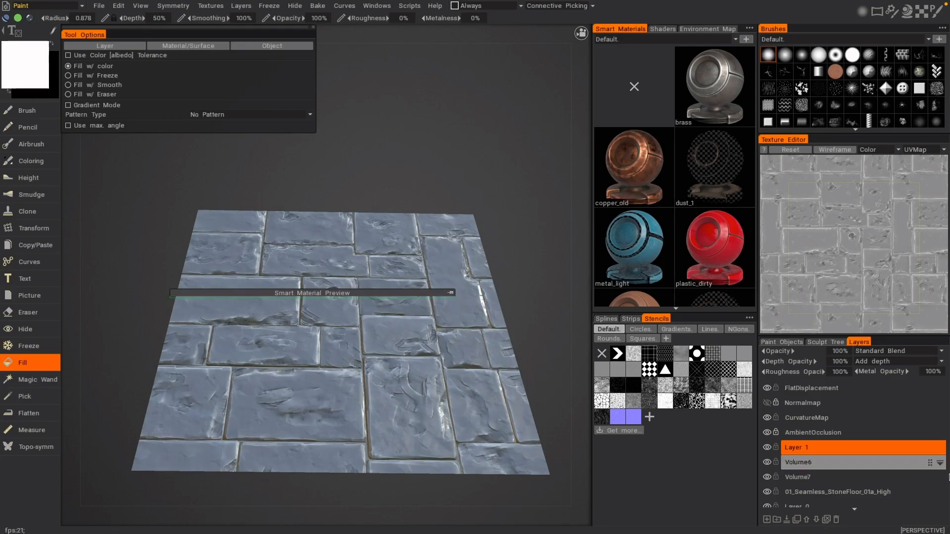
{"action": "left_click", "coordinate": [767, 418]}
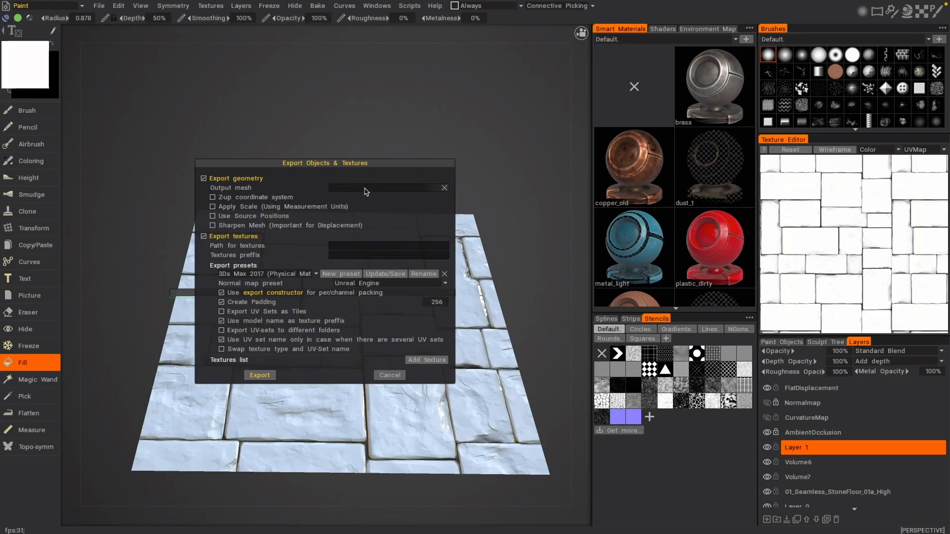
- Set the export's output mesh to an OBJ file named 01_Seamless_StoneFloor_01a in the project's Bakes folder
{"action": "left_click", "coordinate": [366, 192]}
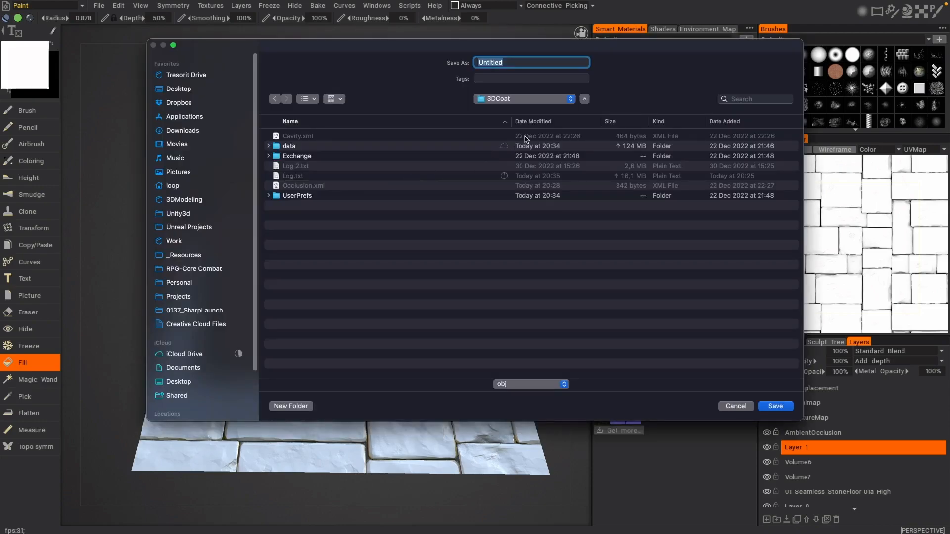
{"action": "left_click", "coordinate": [509, 100]}
{"action": "left_click", "coordinate": [517, 148]}
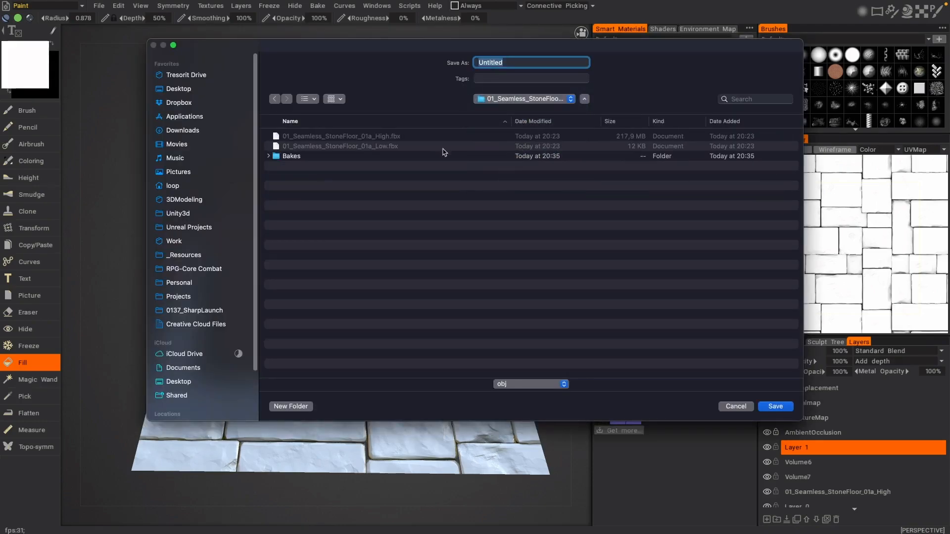
{"action": "double_click", "coordinate": [291, 157]}
{"action": "left_click", "coordinate": [516, 63]}
{"action": "double_click", "coordinate": [516, 63]}
{"action": "type", "text": "01_Seamless_StoneFloor_01a"}
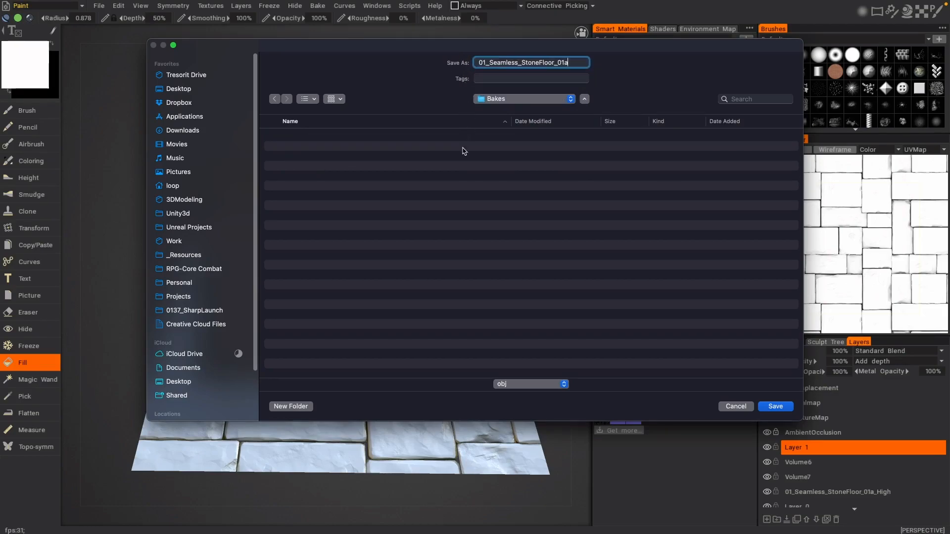
{"action": "left_click", "coordinate": [775, 407]}
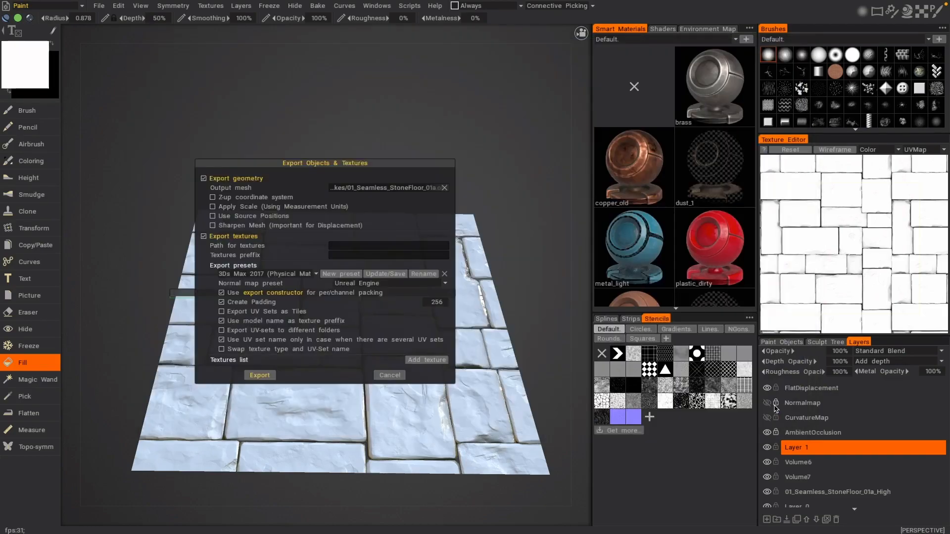
- Choose the Unreal 5 export preset and add one more texture to its textures list
{"action": "left_click", "coordinate": [253, 275]}
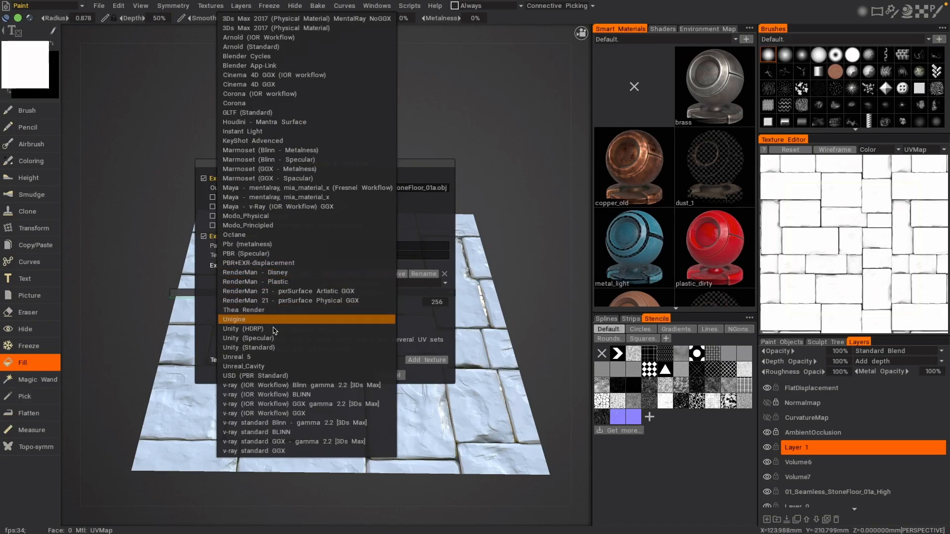
{"action": "left_click", "coordinate": [267, 357]}
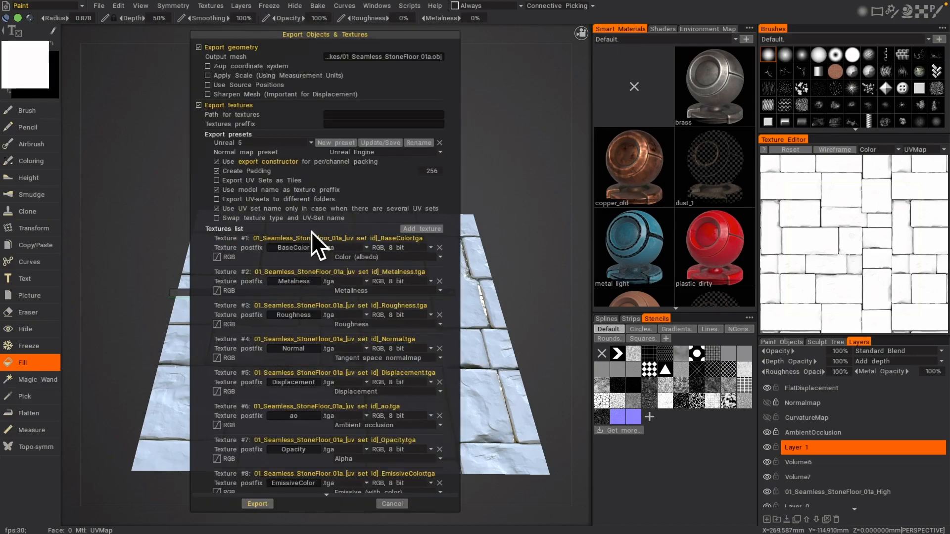
{"action": "scroll", "coordinate": [396, 346], "scroll_direction": "down", "scroll_amount": 1}
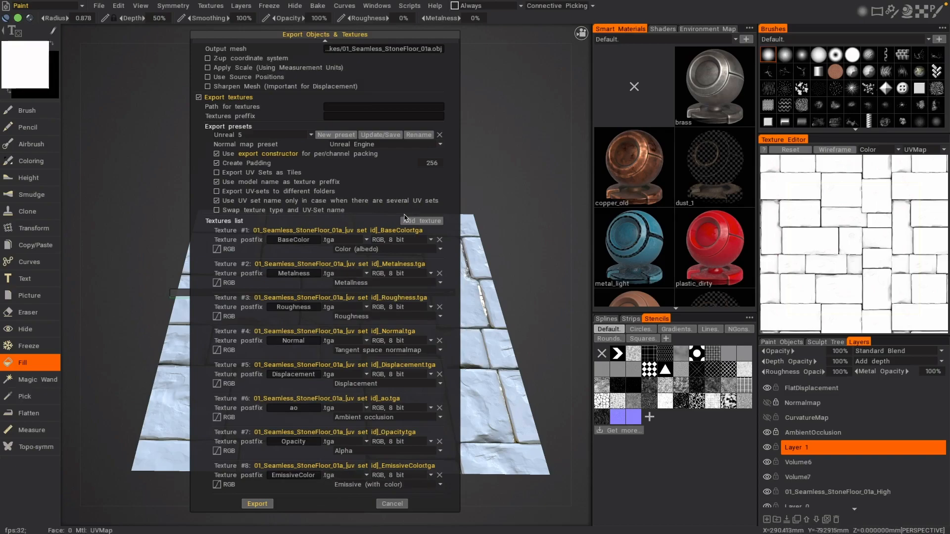
{"action": "left_click", "coordinate": [420, 221]}
{"action": "scroll", "coordinate": [338, 442], "scroll_direction": "down", "scroll_amount": 3}
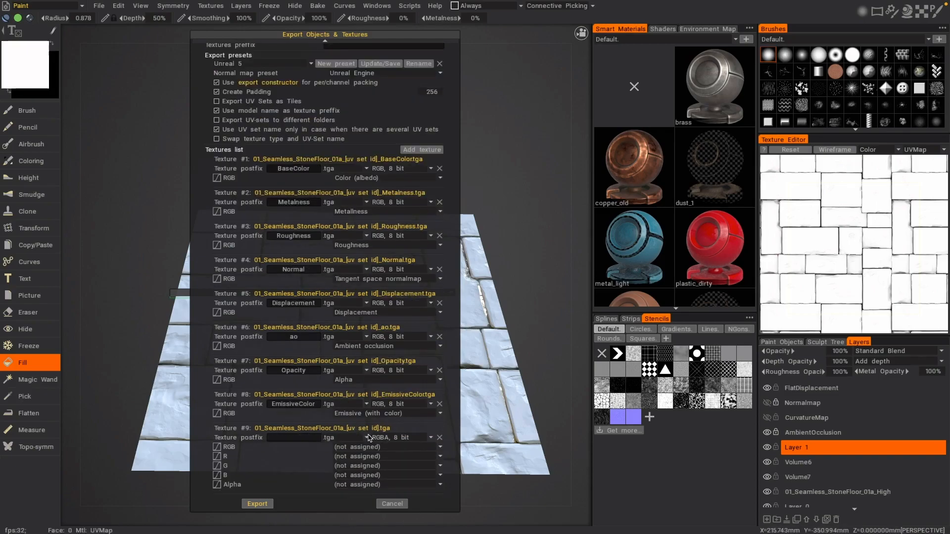
- Assign Cavity to the new texture's RGB channel, set its postfix to Cavity, and export the objects and textures
{"action": "left_click", "coordinate": [359, 447]}
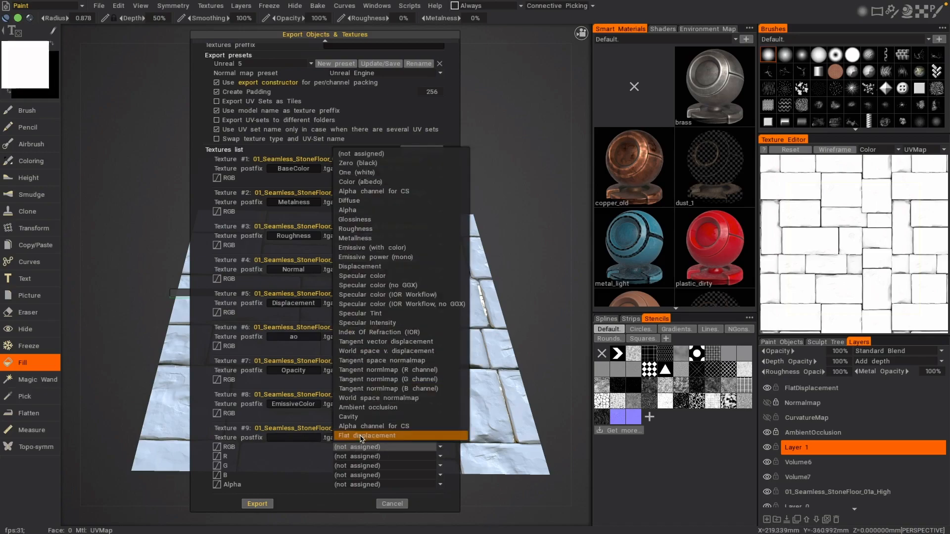
{"action": "left_click", "coordinate": [349, 417]}
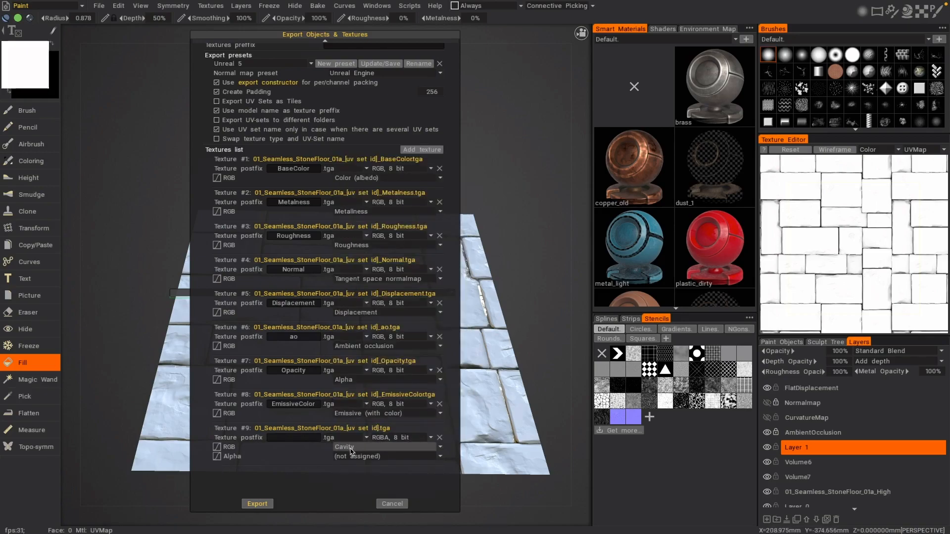
{"action": "left_click", "coordinate": [297, 437]}
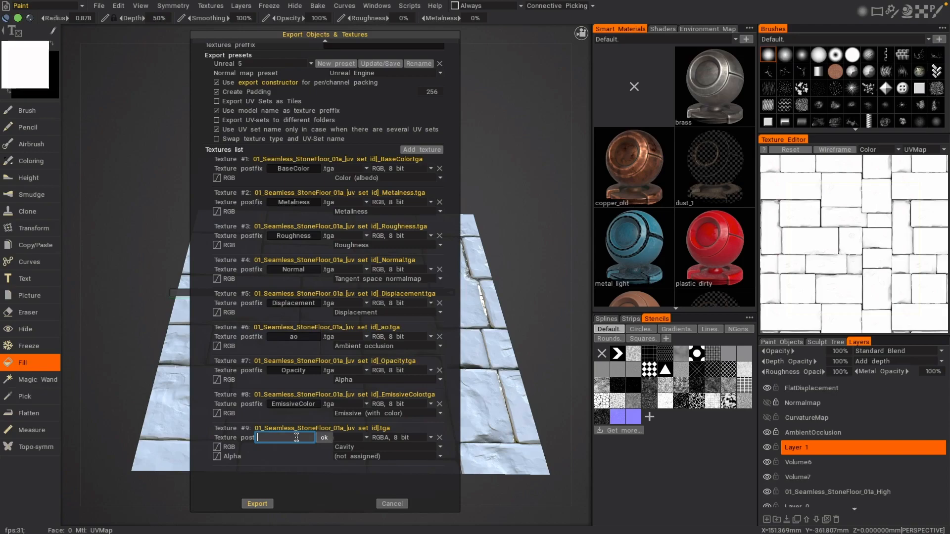
{"action": "type", "text": "Cavity"}
{"action": "left_click", "coordinate": [325, 438]}
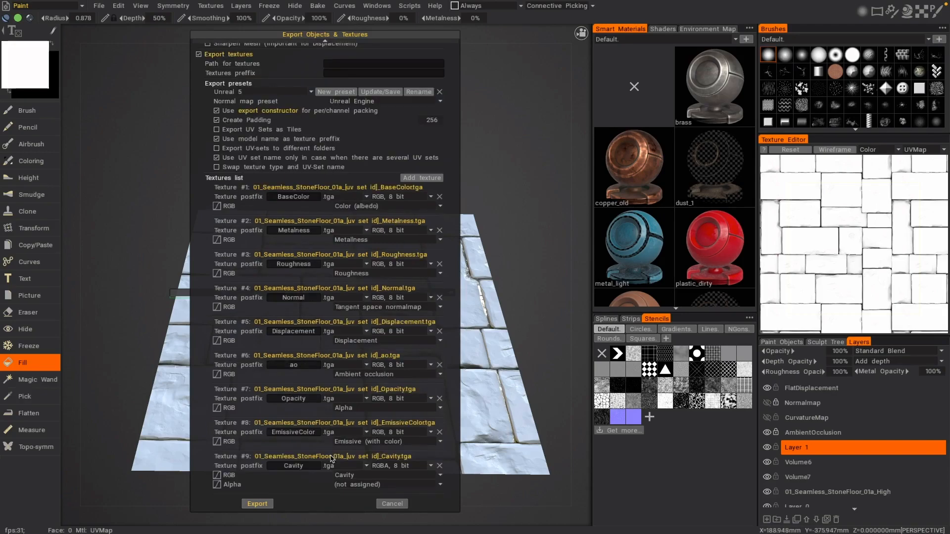
{"action": "left_click", "coordinate": [257, 504]}
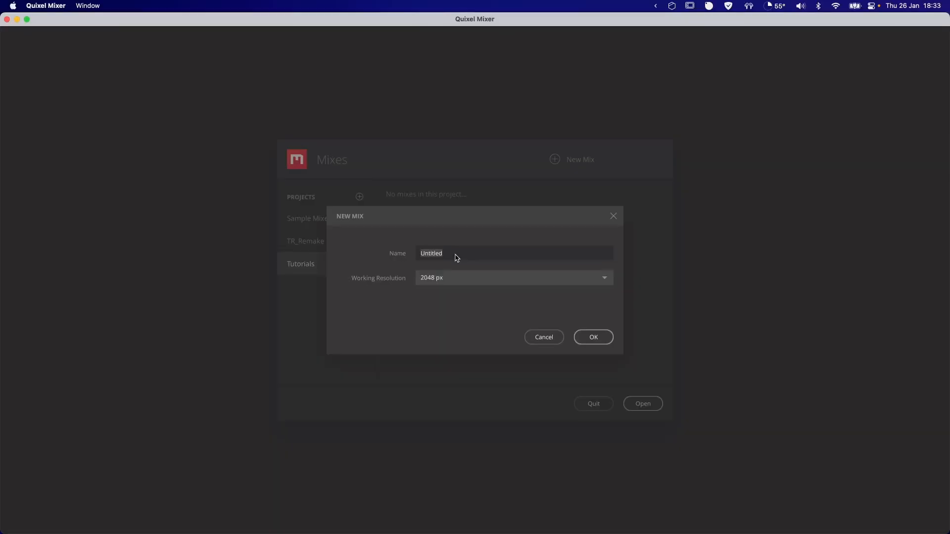
- Switch to Quixel Mixer and create a new mix named Seamless_StoneFloor in the Tutorials project
{"action": "type", "text": "Seamless_StoneFloor"}
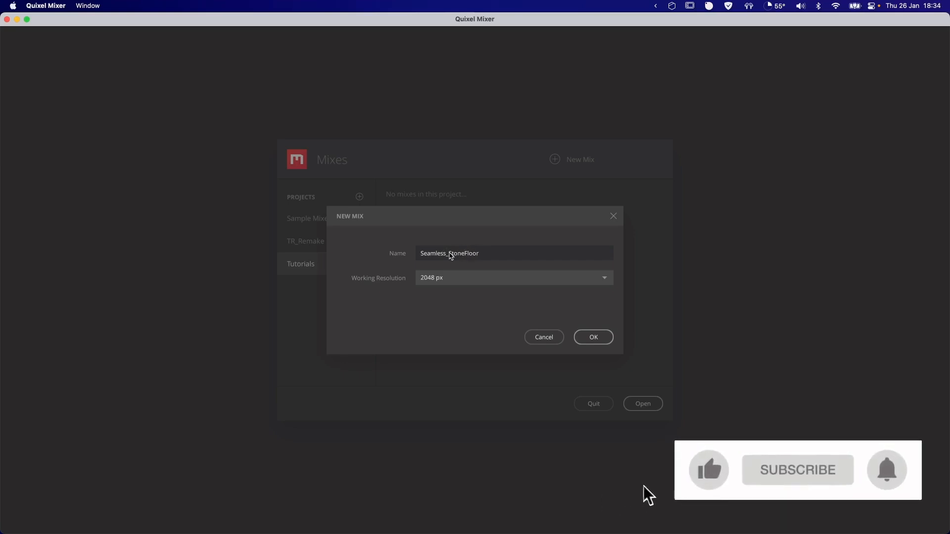
{"action": "left_click", "coordinate": [593, 336]}
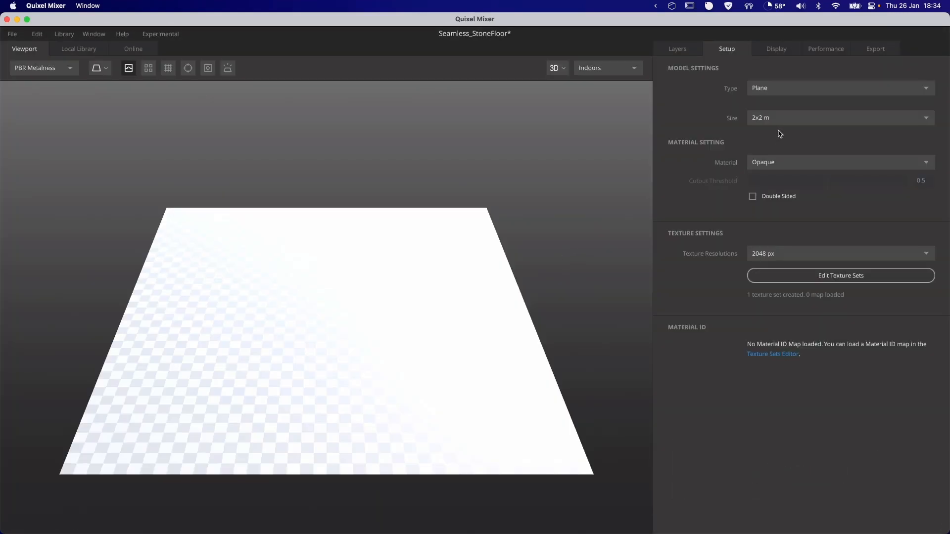
- Set the plane model's size to 4x4 m and the texture resolution to 4096 px
{"action": "left_click", "coordinate": [783, 119]}
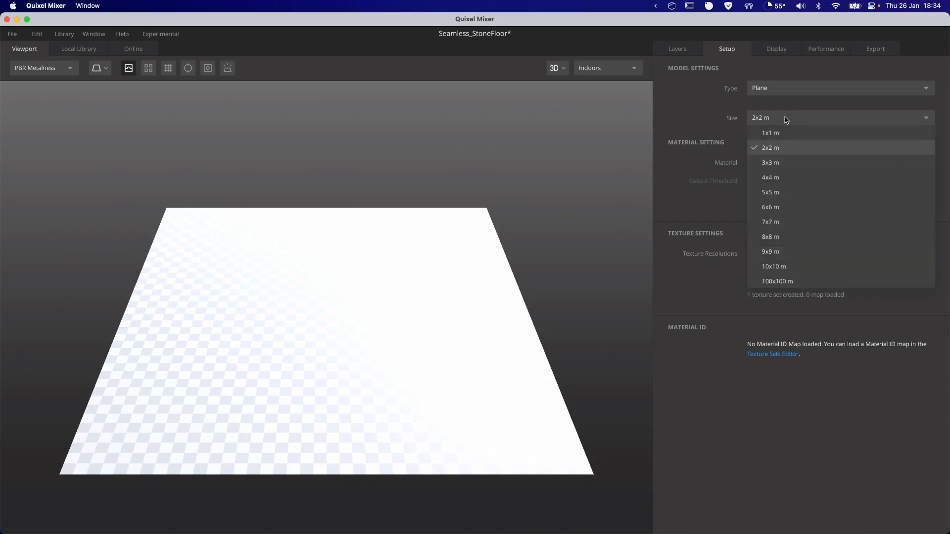
{"action": "left_click", "coordinate": [779, 177]}
{"action": "scroll", "coordinate": [311, 269], "scroll_direction": "down", "scroll_amount": 5}
{"action": "scroll", "coordinate": [312, 268], "scroll_direction": "up", "scroll_amount": 3}
{"action": "scroll", "coordinate": [312, 268], "scroll_direction": "down", "scroll_amount": 2}
{"action": "left_click", "coordinate": [781, 254]}
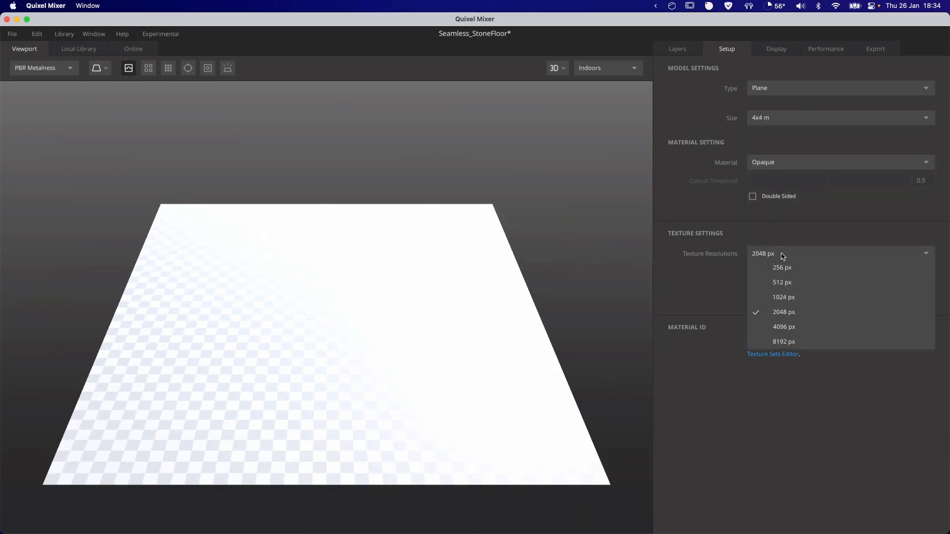
{"action": "left_click", "coordinate": [787, 328]}
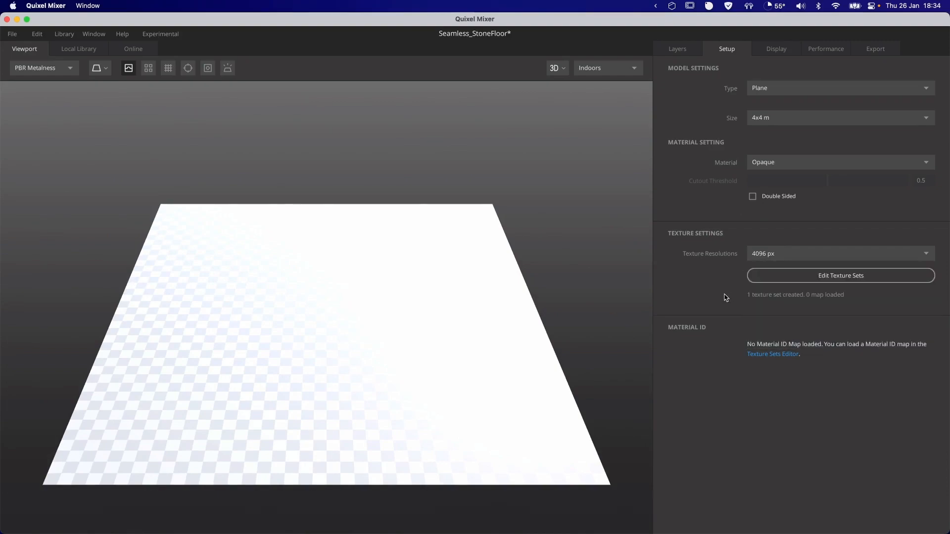
- Open the texture set for editing, preview the baked AO and base color images, and import 01_Seamless_StoneFloor_01a_BaseColor.tga as the AO map
{"action": "left_click", "coordinate": [798, 276]}
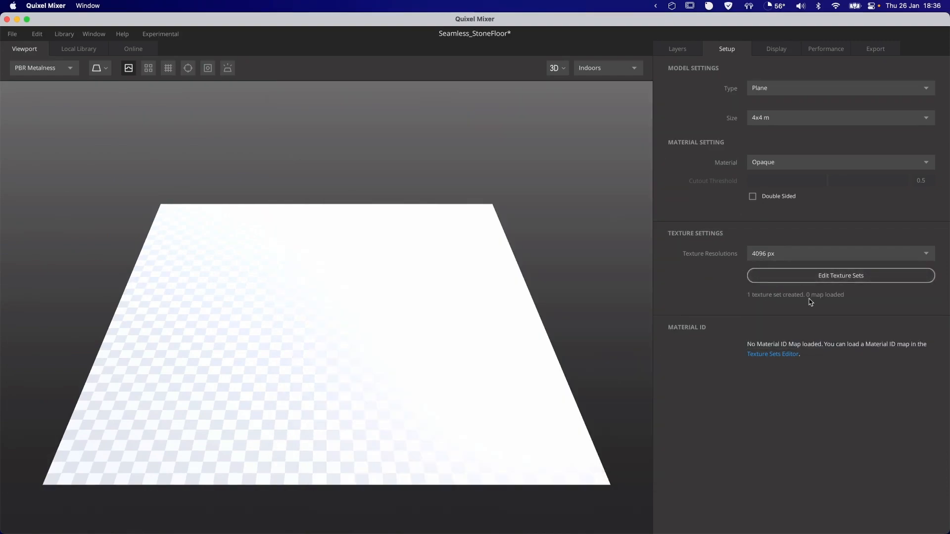
{"action": "left_click", "coordinate": [836, 280]}
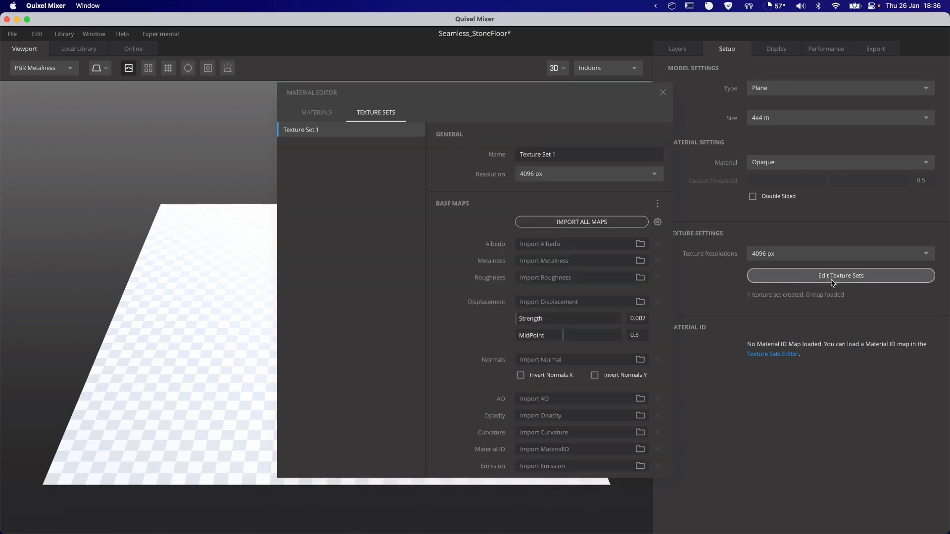
{"action": "left_click", "coordinate": [640, 399]}
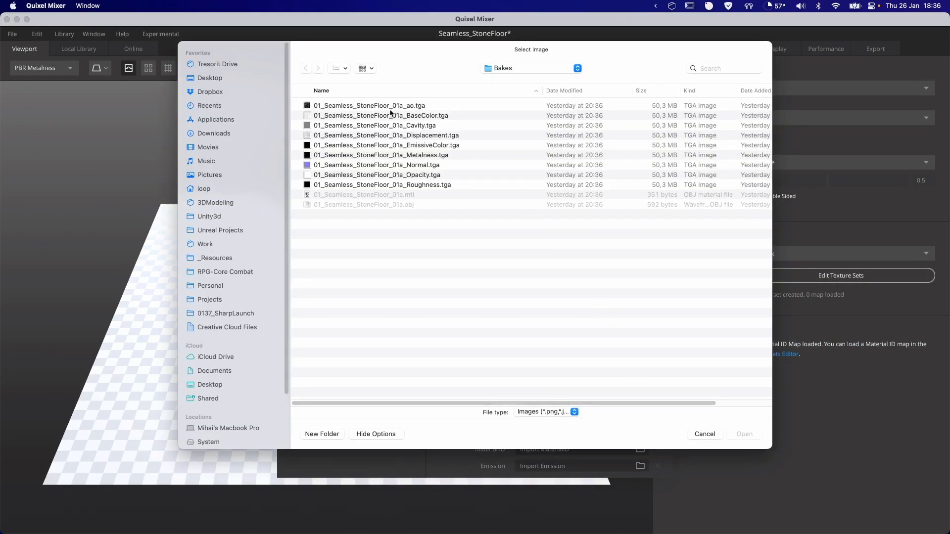
{"action": "left_click", "coordinate": [408, 106]}
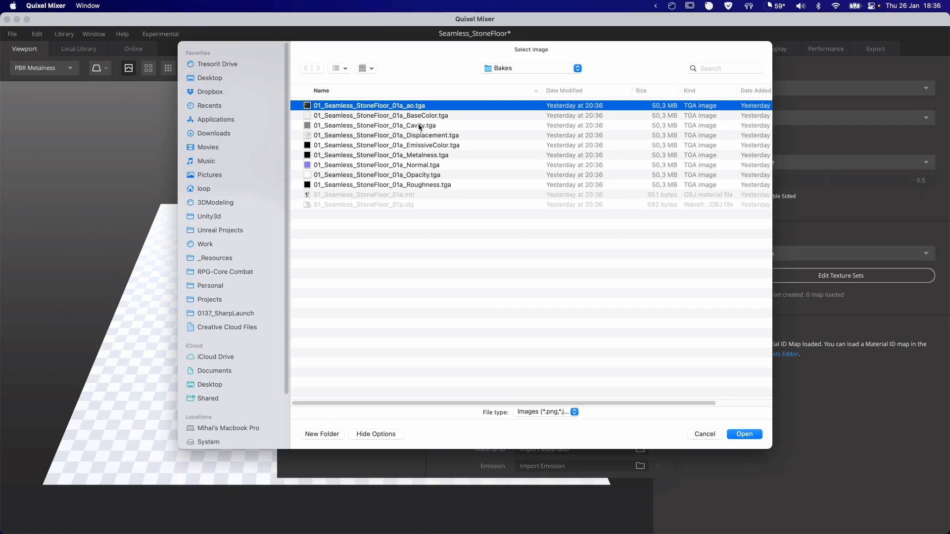
{"action": "key", "text": "space"}
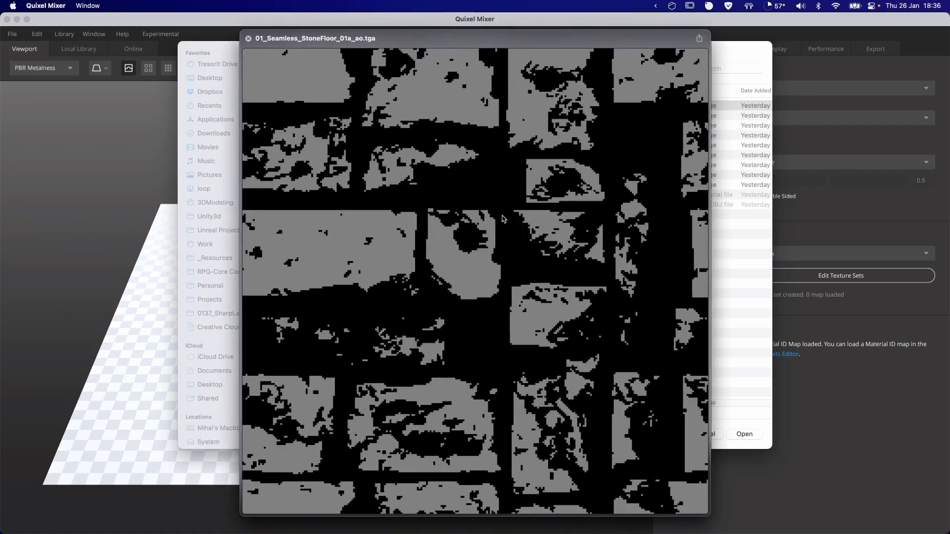
{"action": "key", "text": "space"}
{"action": "left_click", "coordinate": [415, 116]}
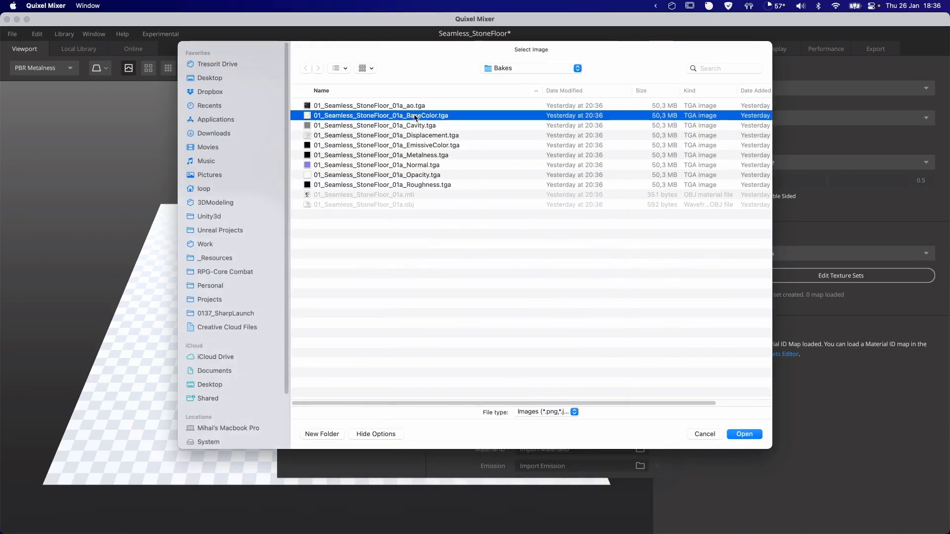
{"action": "key", "text": "space"}
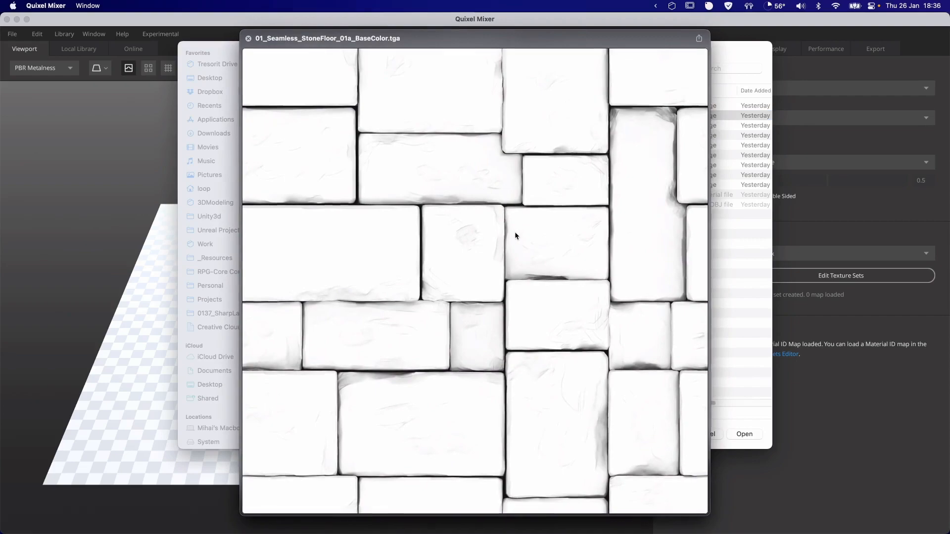
{"action": "key", "text": "space"}
{"action": "left_click", "coordinate": [745, 434]}
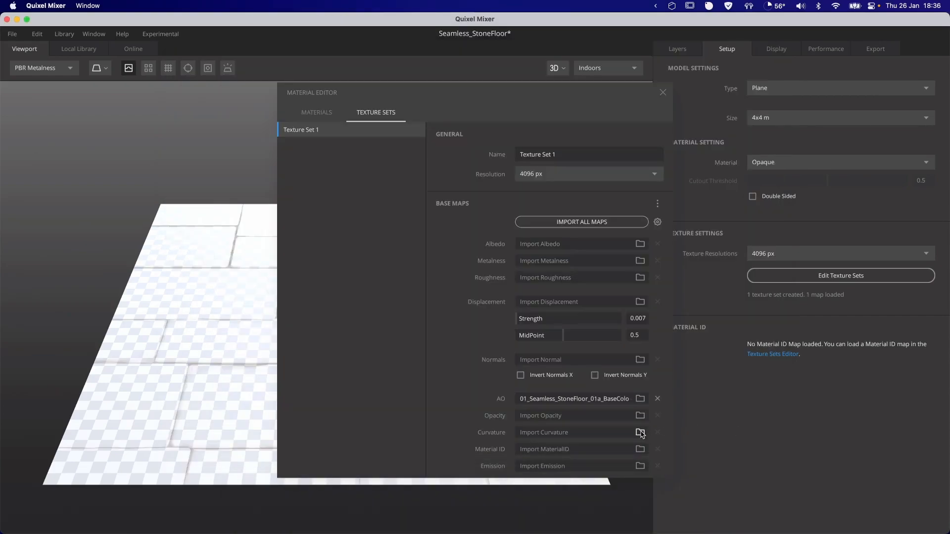
- Preview 01_Seamless_StoneFloor_01a_Cavity.tga and import it as the texture set's curvature map
{"action": "left_click", "coordinate": [640, 432]}
{"action": "left_click", "coordinate": [391, 129]}
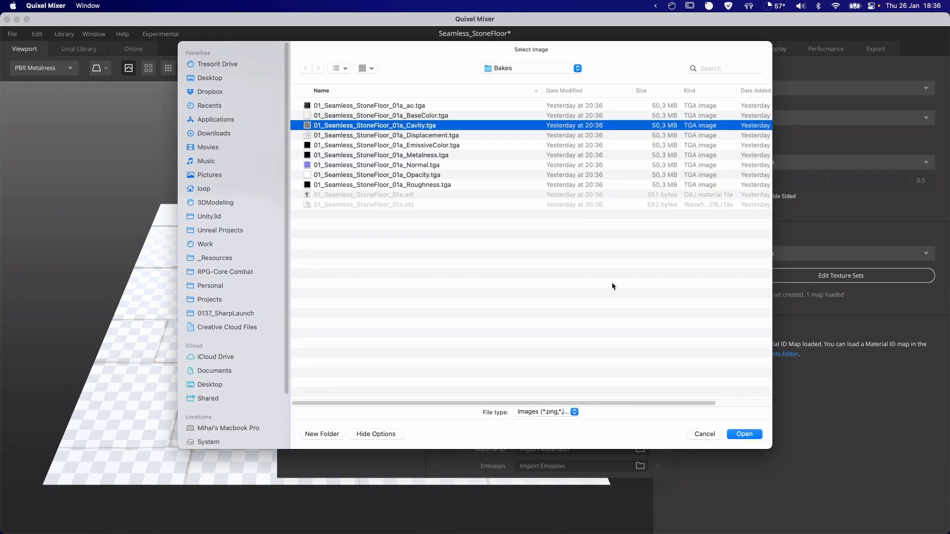
{"action": "key", "text": "space"}
{"action": "key", "text": "space"}
{"action": "left_click", "coordinate": [743, 434]}
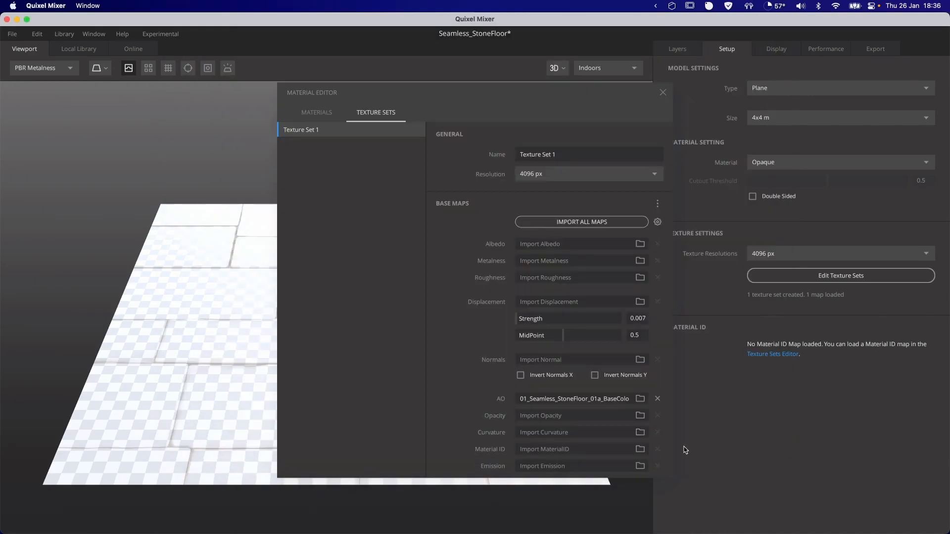
- Preview 01_Seamless_StoneFloor_01a_Normal.tga and import it as the texture set's normal map
{"action": "left_click", "coordinate": [640, 360]}
{"action": "left_click", "coordinate": [349, 166]}
{"action": "key", "text": "space"}
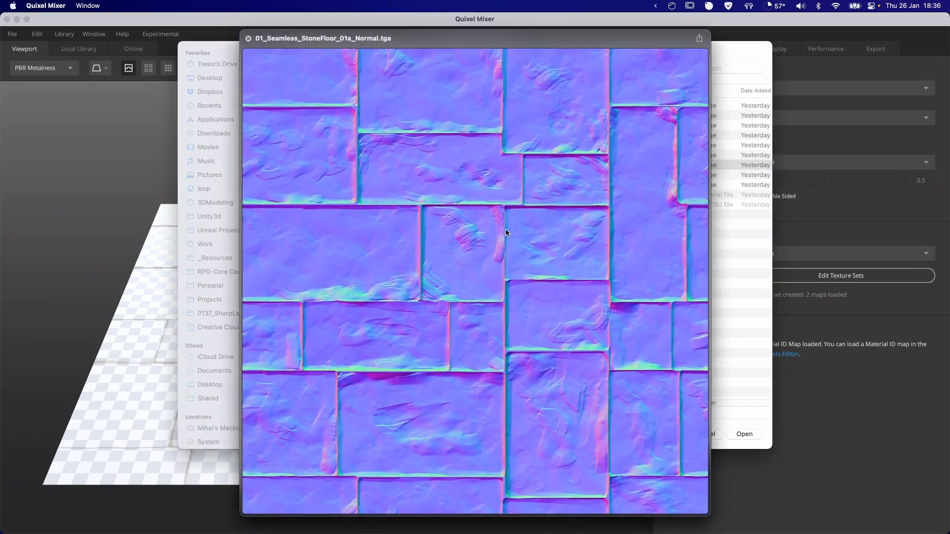
{"action": "key", "text": "space"}
{"action": "left_click", "coordinate": [743, 434]}
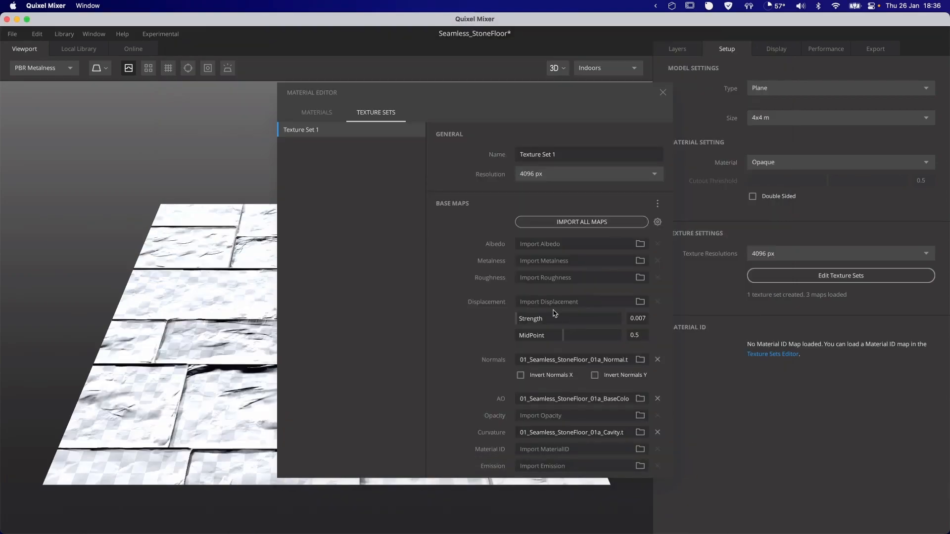
- Preview 01_Seamless_StoneFloor_01a_Displacement.tga and import it as the texture set's displacement map
{"action": "left_click", "coordinate": [640, 302]}
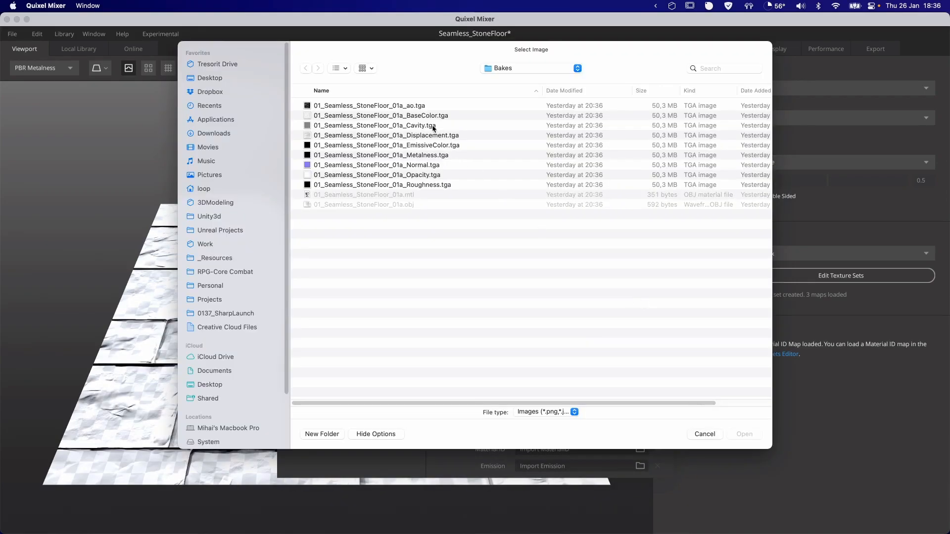
{"action": "left_click", "coordinate": [429, 135]}
{"action": "key", "text": "space"}
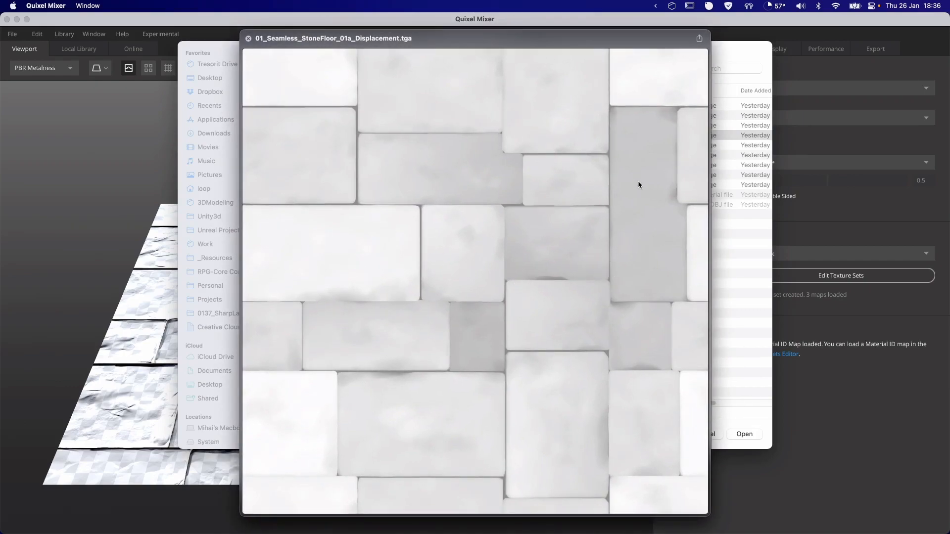
{"action": "key", "text": "space"}
{"action": "left_click", "coordinate": [748, 431]}
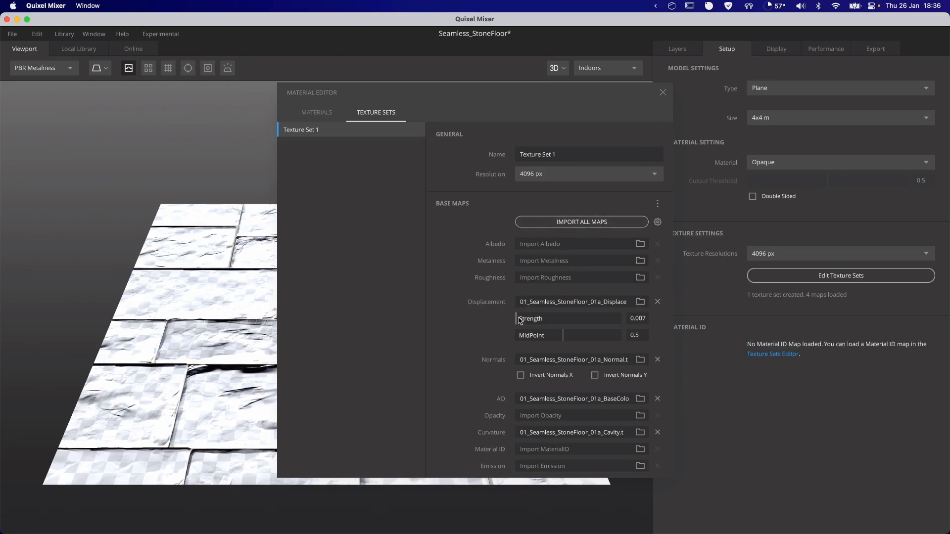
- Set the displacement strength to 20, close the material editor, and inspect the displaced stone edges up close
{"action": "left_click_drag", "start_coordinate": [518, 322], "coordinate": [560, 322]}
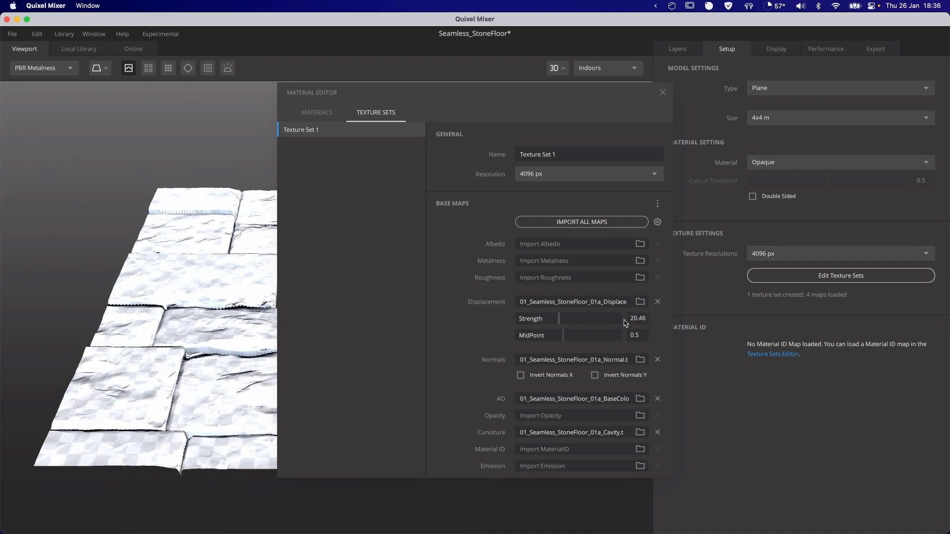
{"action": "type", "text": "20"}
{"action": "key", "text": "Return"}
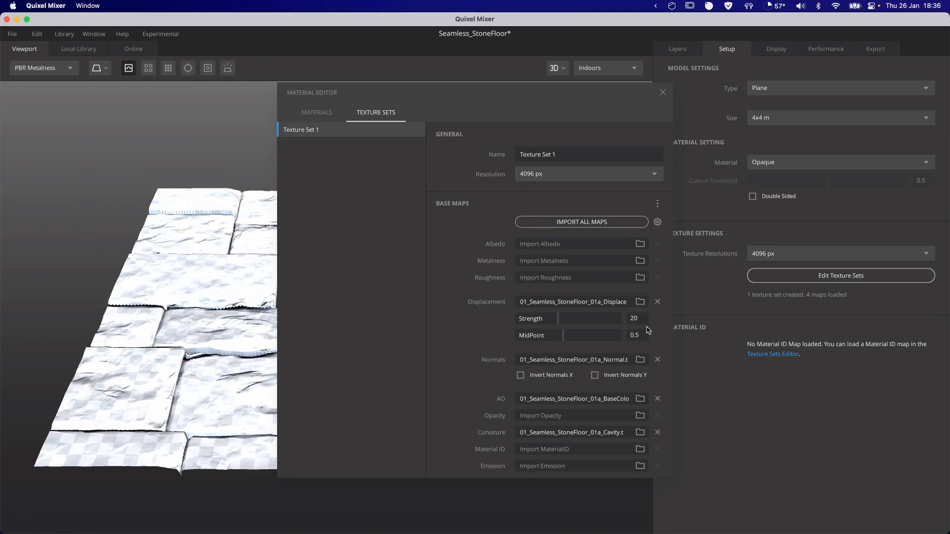
{"action": "left_click", "coordinate": [190, 306]}
{"action": "scroll", "coordinate": [366, 385], "scroll_direction": "up", "scroll_amount": 10}
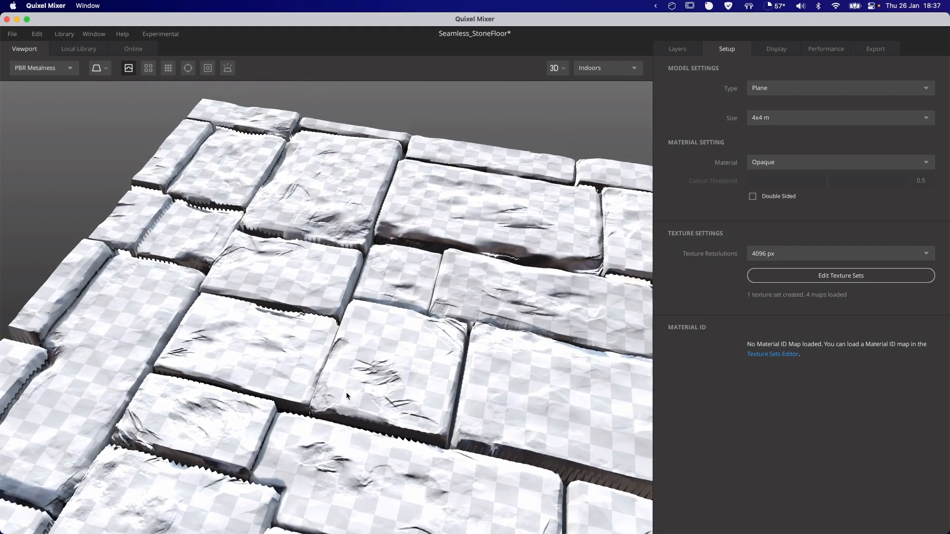
{"action": "left_click_drag", "start_coordinate": [346, 392], "coordinate": [351, 421]}
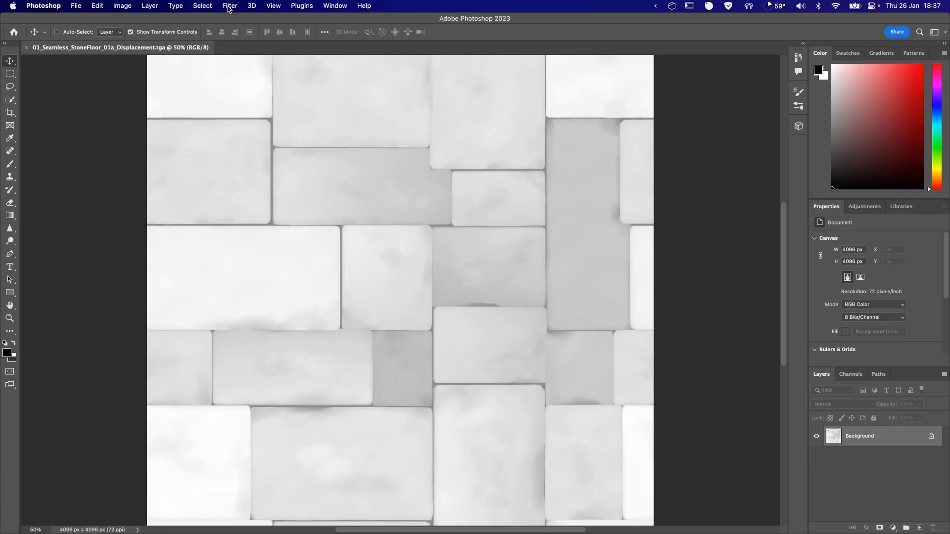
- Apply a Gaussian Blur with a radius of 7.0 pixels to the stone floor displacement map
{"action": "left_click", "coordinate": [230, 7]}
{"action": "mouse_move", "coordinate": [236, 128]}
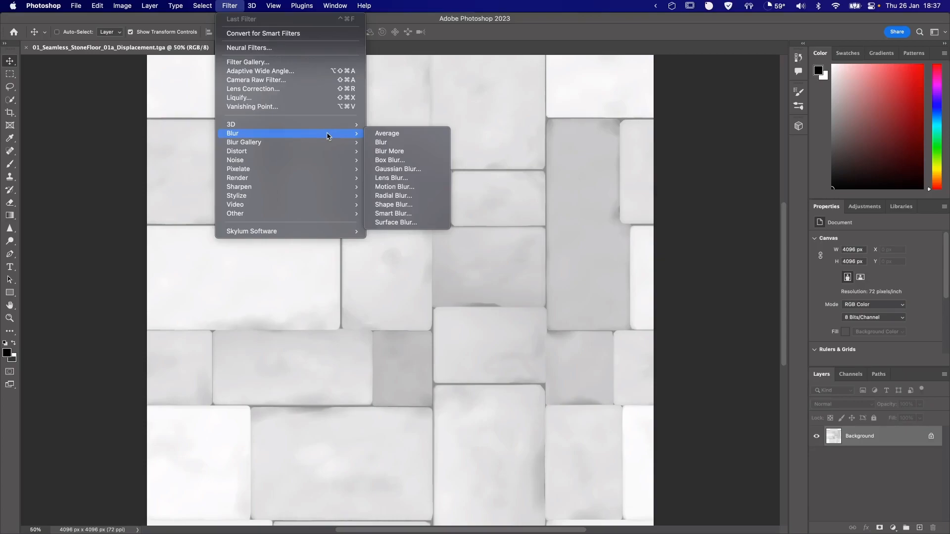
{"action": "left_click", "coordinate": [397, 169]}
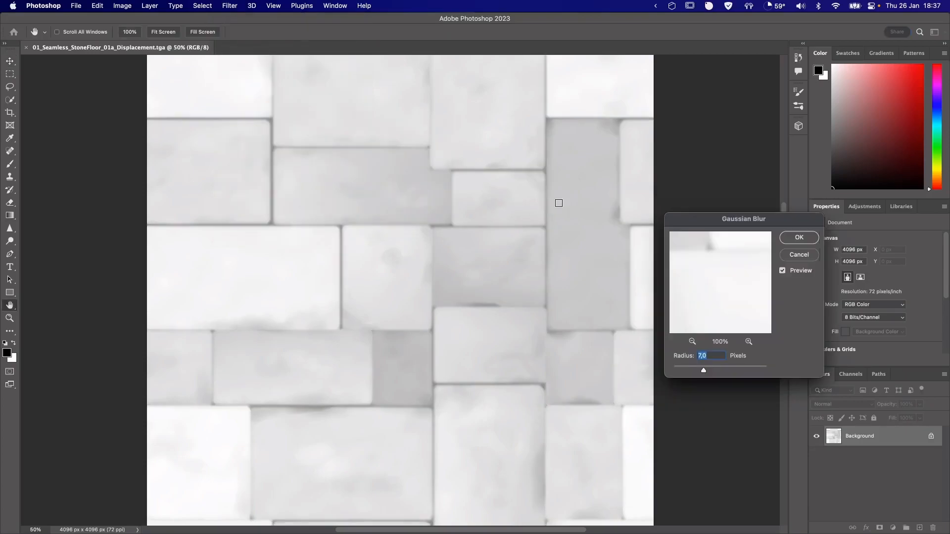
{"action": "left_click_drag", "start_coordinate": [719, 223], "coordinate": [639, 182]}
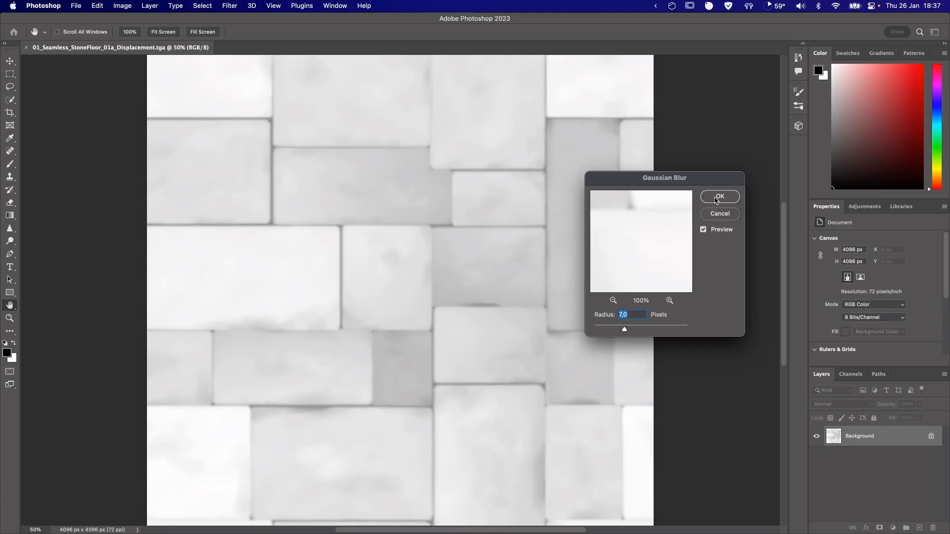
{"action": "left_click", "coordinate": [717, 197]}
- Save the blurred map in the Bakes folder as 01_Seamless_StoneFloor_01a_Displacement_Blur.tga, a Targa file at 32 bits/pixel
{"action": "key", "text": "super+shift+s"}
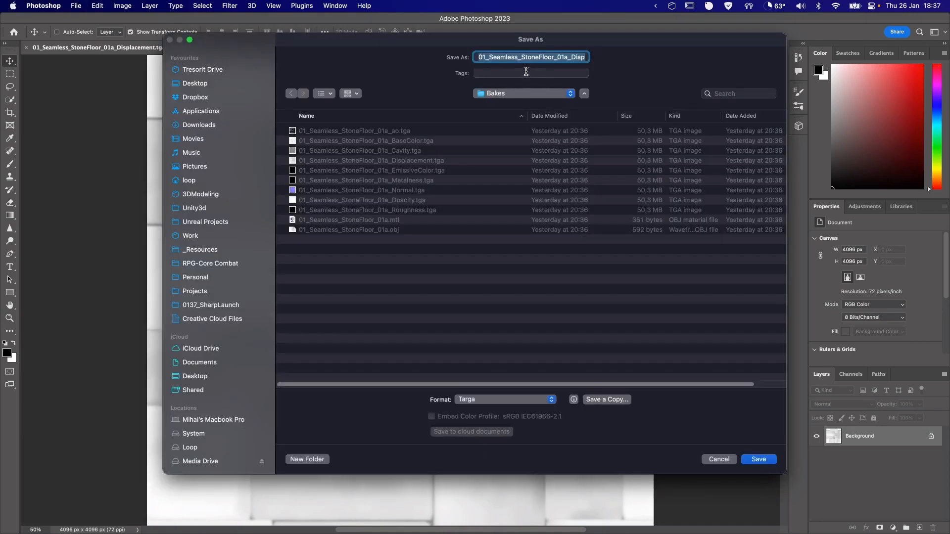
{"action": "key", "text": "Right"}
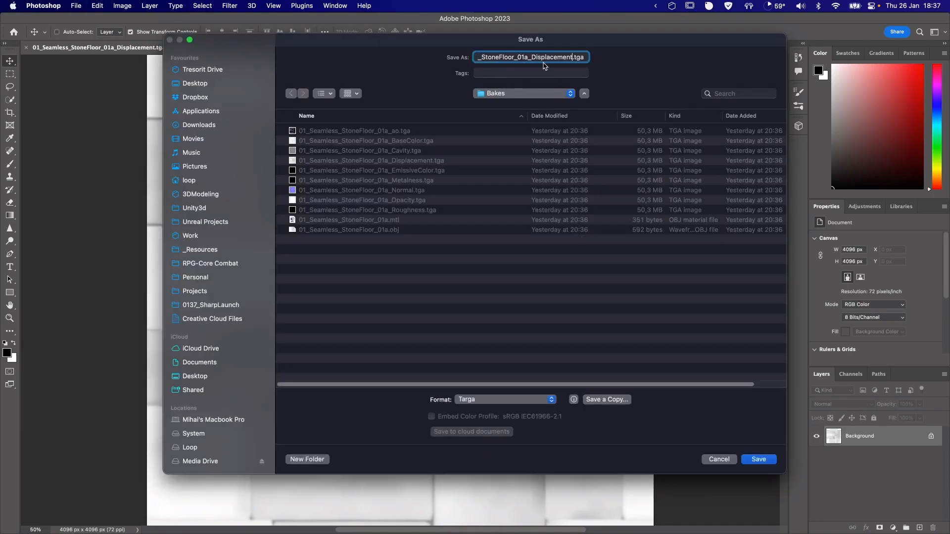
{"action": "type", "text": "_Blur"}
{"action": "key", "text": "Return"}
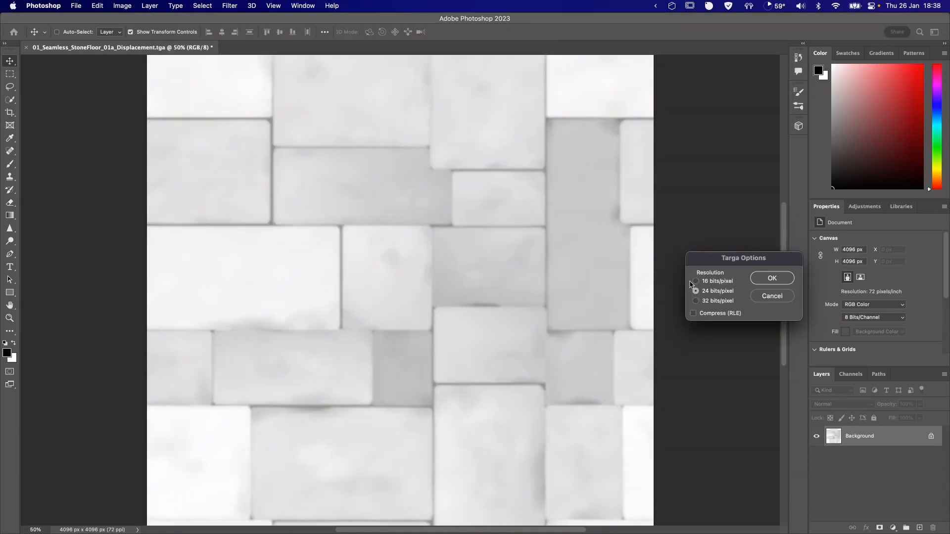
{"action": "left_click", "coordinate": [709, 300]}
{"action": "left_click", "coordinate": [765, 279]}
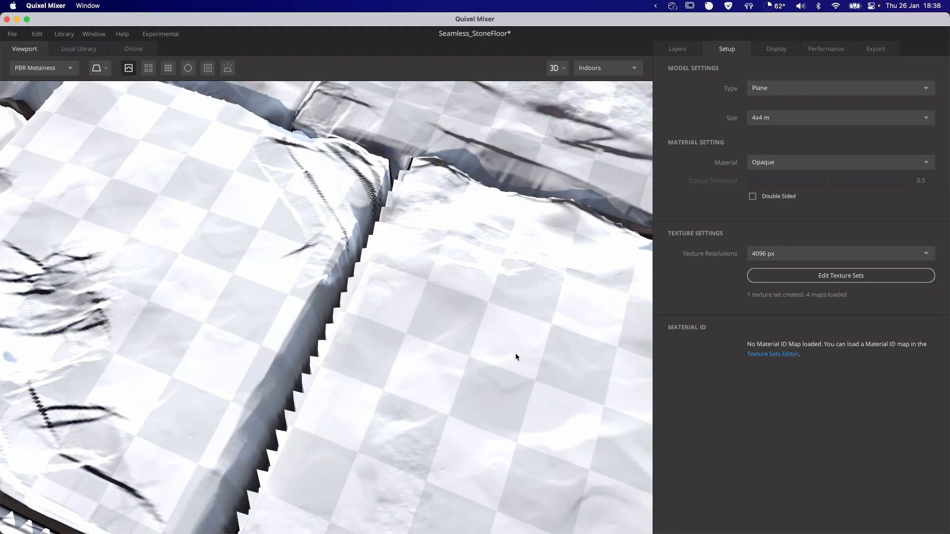
- Switch to Quixel Mixer and replace the texture set's displacement map with 01_Seamless_StoneFloor_01a_Displacement_Blur.tga, then close the material editor
{"action": "scroll", "coordinate": [462, 339], "scroll_direction": "down", "scroll_amount": 5}
{"action": "scroll", "coordinate": [461, 339], "scroll_direction": "up", "scroll_amount": 8}
{"action": "scroll", "coordinate": [460, 340], "scroll_direction": "down", "scroll_amount": 3}
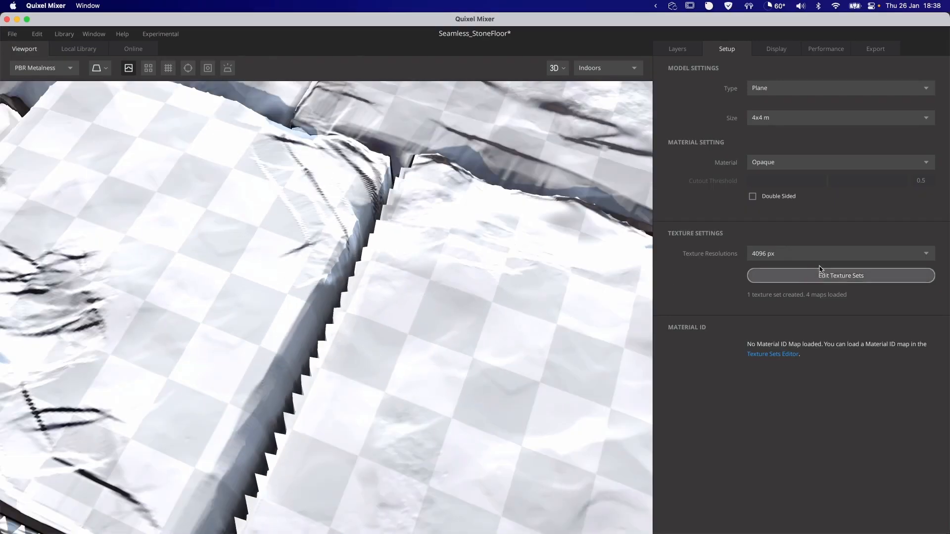
{"action": "left_click", "coordinate": [855, 278]}
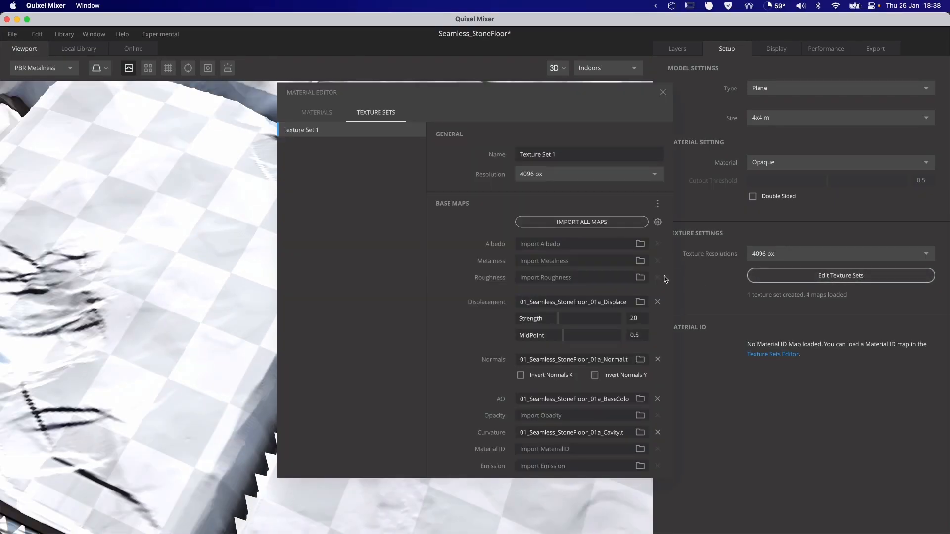
{"action": "left_click", "coordinate": [640, 302]}
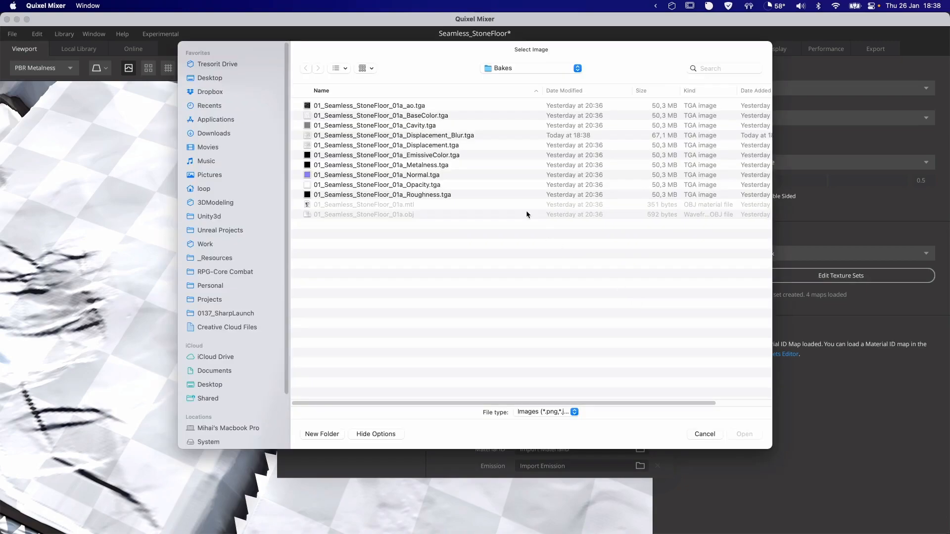
{"action": "left_click", "coordinate": [444, 136]}
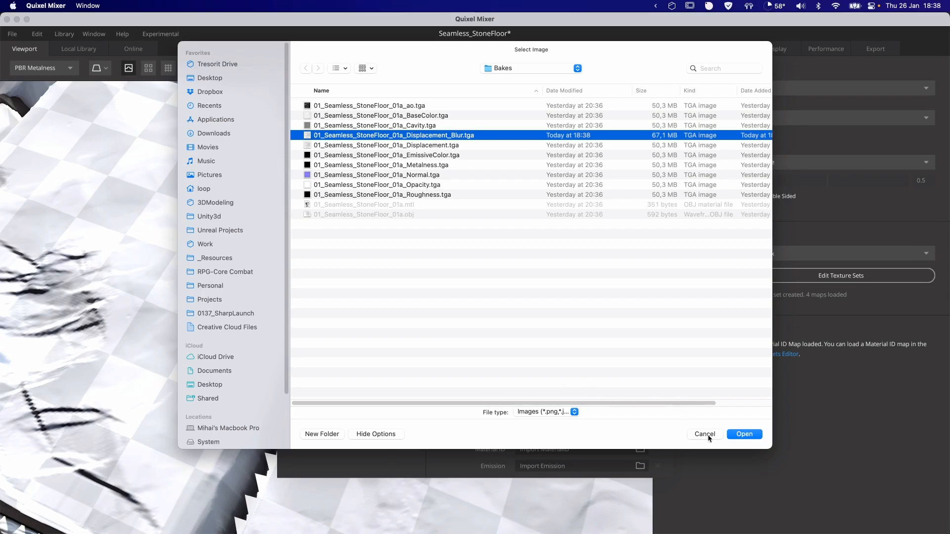
{"action": "left_click", "coordinate": [744, 434]}
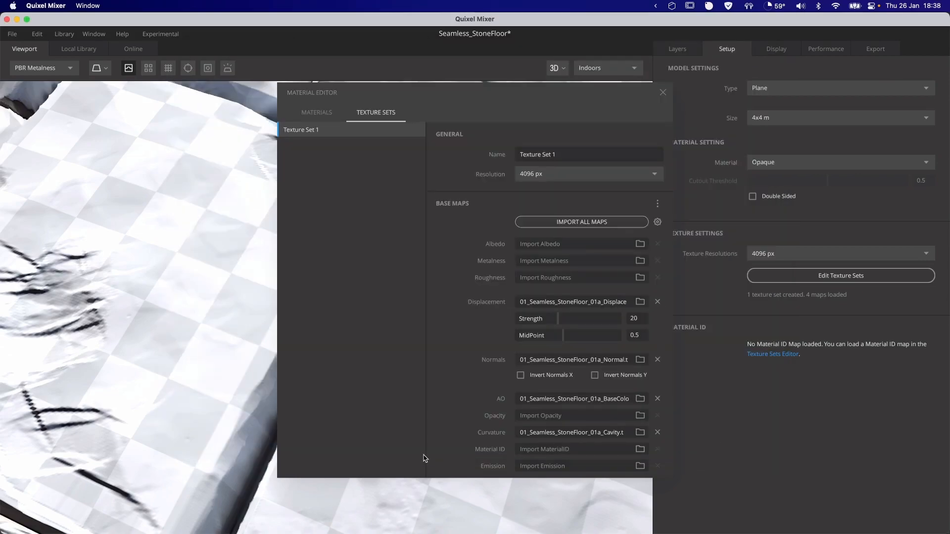
{"action": "left_click", "coordinate": [663, 94]}
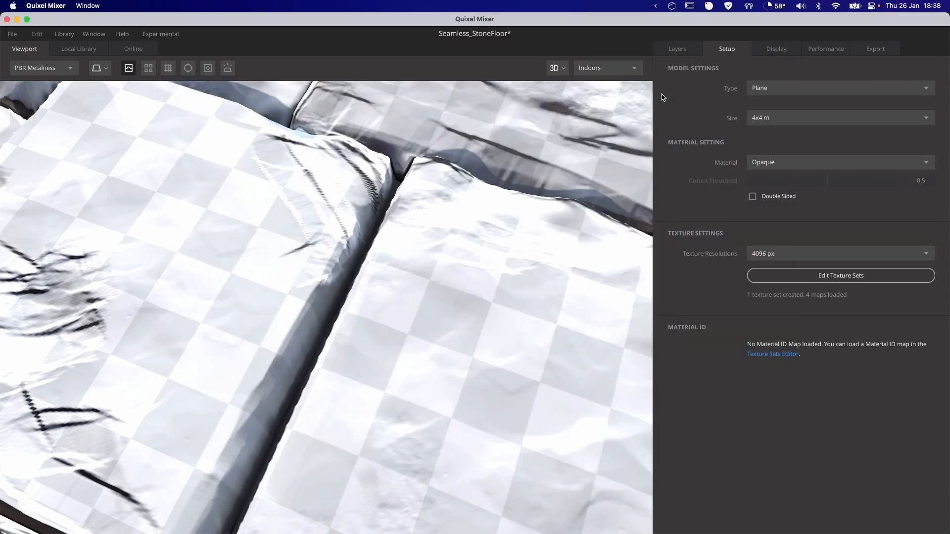
- Examine the stone edges with the blurred displacement, frame the whole plane, and check how the floor tiles using the tiling preview
{"action": "scroll", "coordinate": [367, 263], "scroll_direction": "down", "scroll_amount": 5}
{"action": "left_click_drag", "start_coordinate": [361, 261], "coordinate": [354, 291]}
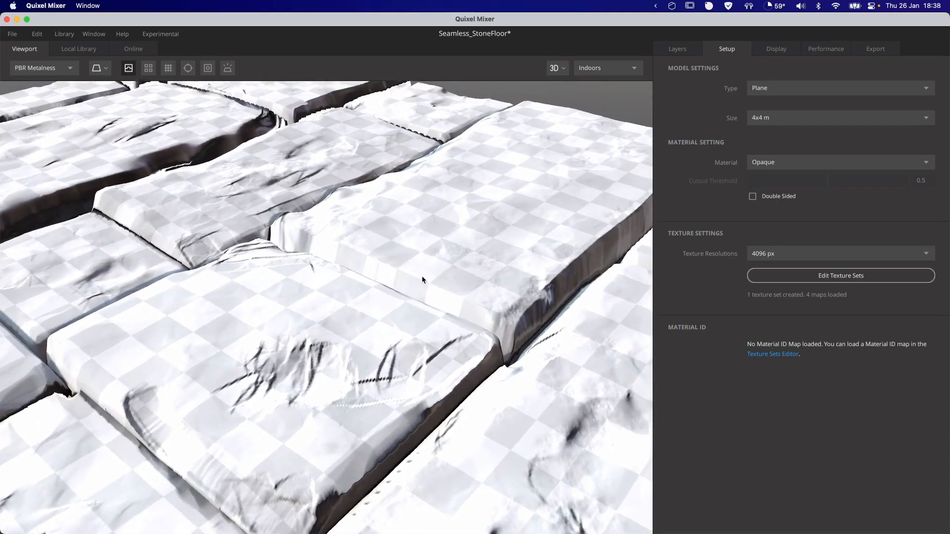
{"action": "key", "text": "f"}
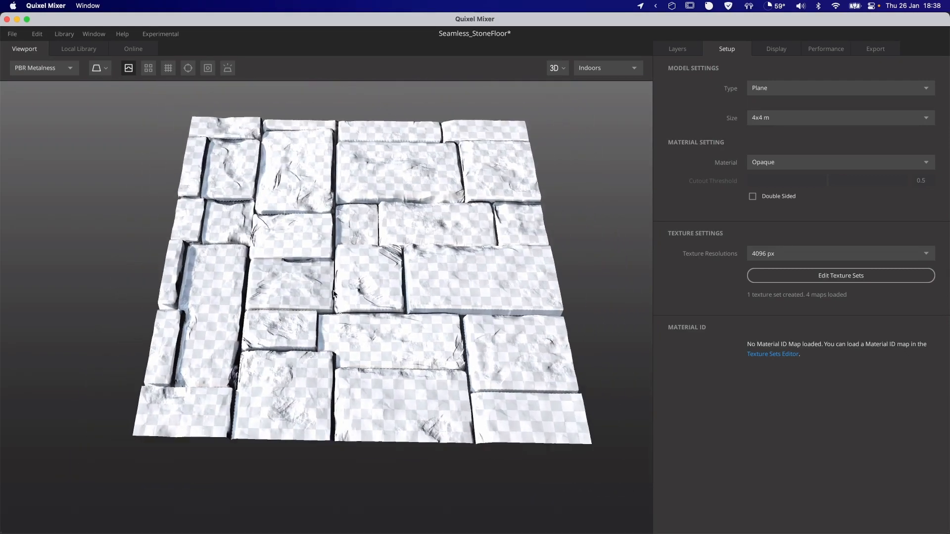
{"action": "left_click", "coordinate": [679, 48]}
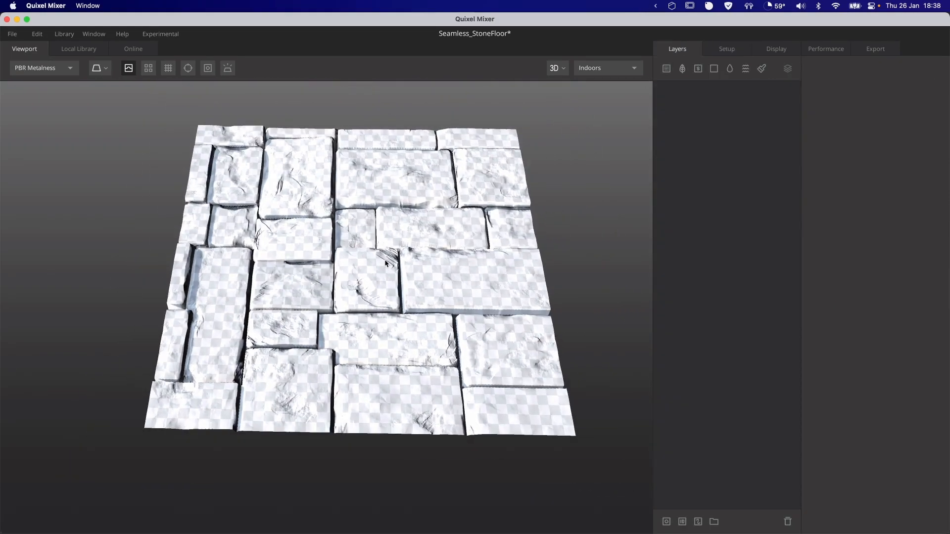
{"action": "left_click", "coordinate": [148, 70]}
{"action": "scroll", "coordinate": [370, 259], "scroll_direction": "up", "scroll_amount": 10}
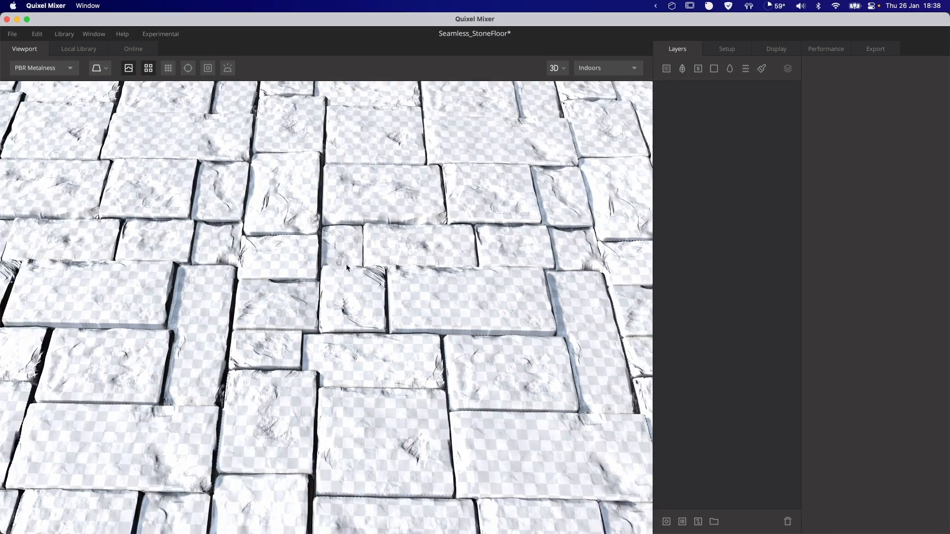
{"action": "left_click_drag", "start_coordinate": [345, 263], "coordinate": [437, 276]}
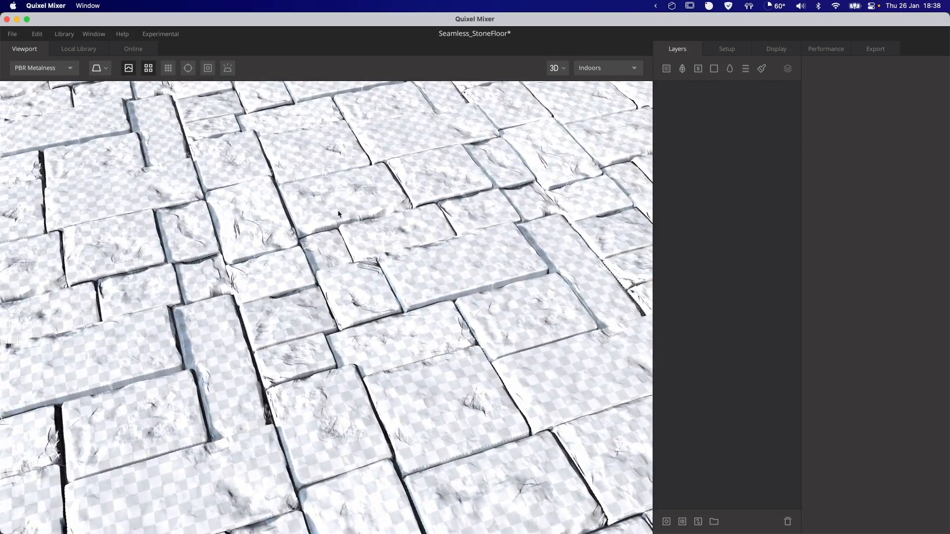
{"action": "left_click", "coordinate": [148, 68]}
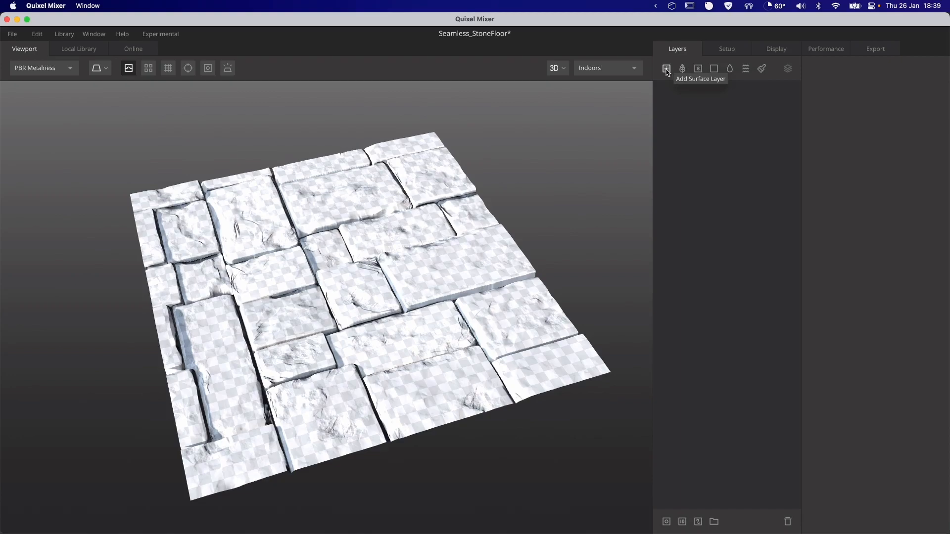
- Add a solid layer and set its albedo to a dark red, hex 471E1E
{"action": "left_click", "coordinate": [714, 69]}
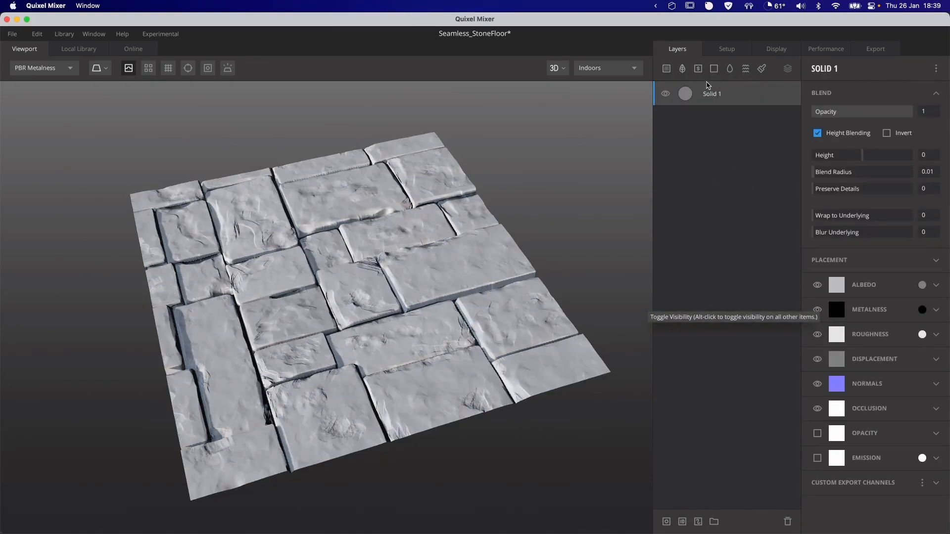
{"action": "left_click", "coordinate": [922, 285]}
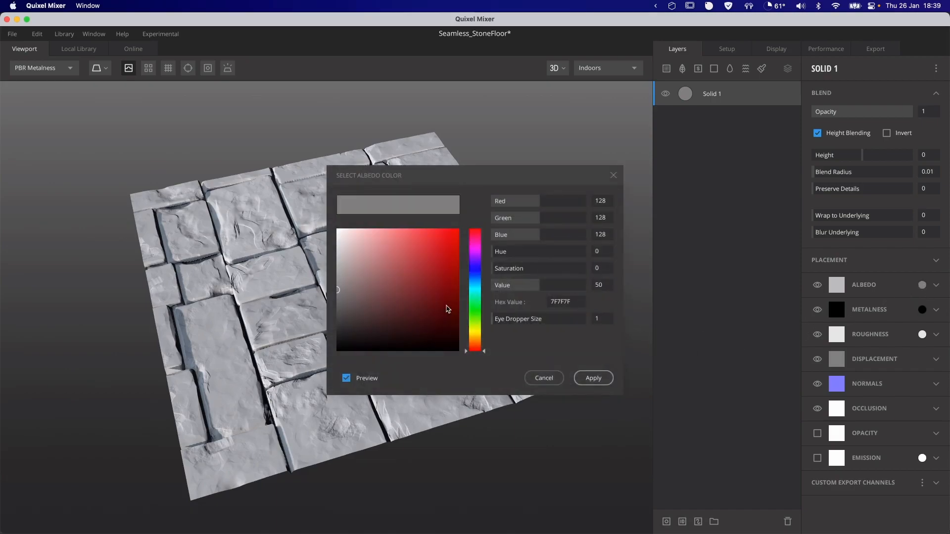
{"action": "mouse_move", "coordinate": [425, 282]}
{"action": "left_mouse_down"}
{"action": "mouse_move", "coordinate": [445, 254]}
{"action": "mouse_move", "coordinate": [390, 244]}
{"action": "mouse_move", "coordinate": [395, 322]}
{"action": "mouse_move", "coordinate": [411, 319]}
{"action": "left_mouse_up"}
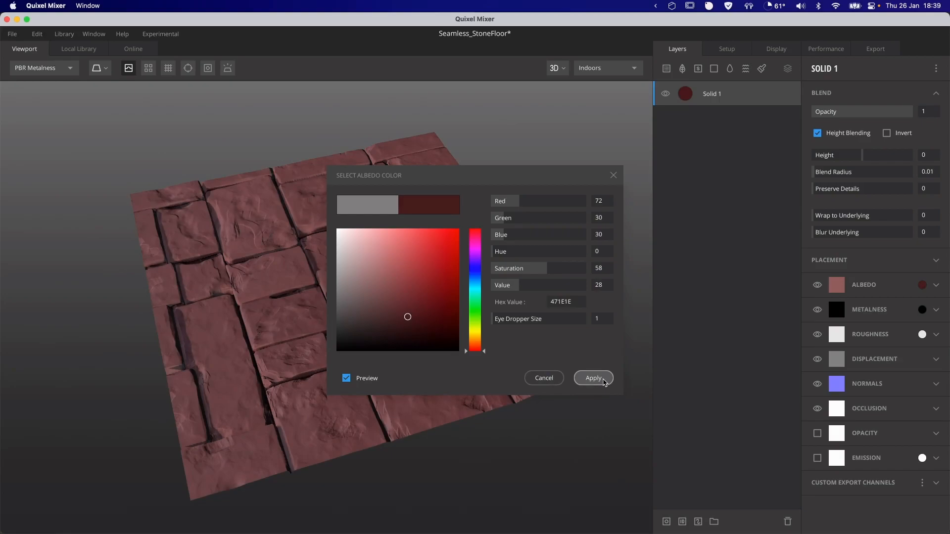
{"action": "left_click", "coordinate": [593, 378]}
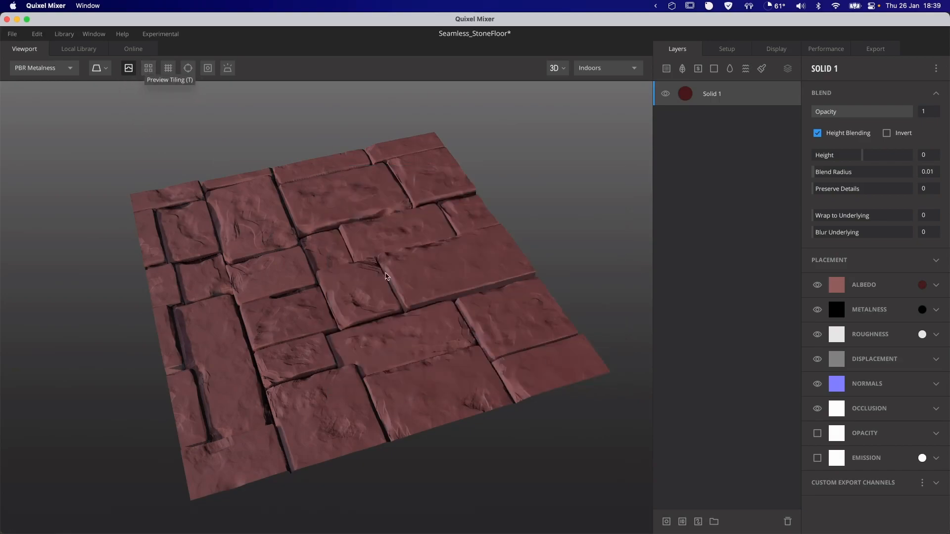
- Preview the red stone floor tiled and inspect the repeating pattern from another angle
{"action": "left_click", "coordinate": [147, 70]}
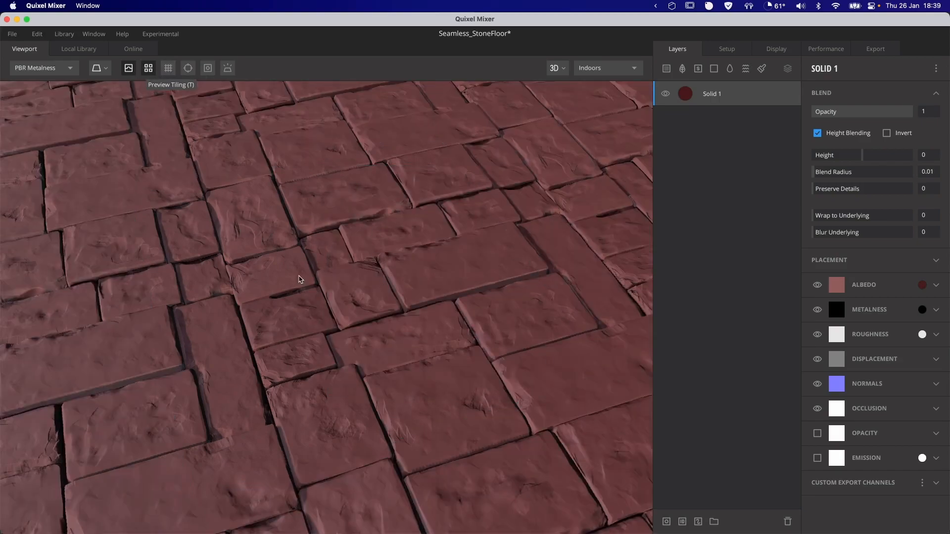
{"action": "scroll", "coordinate": [291, 266], "scroll_direction": "down", "scroll_amount": 5}
{"action": "mouse_move", "coordinate": [307, 309]}
{"action": "left_mouse_down"}
{"action": "mouse_move", "coordinate": [263, 244]}
{"action": "mouse_move", "coordinate": [244, 243]}
{"action": "left_mouse_up"}
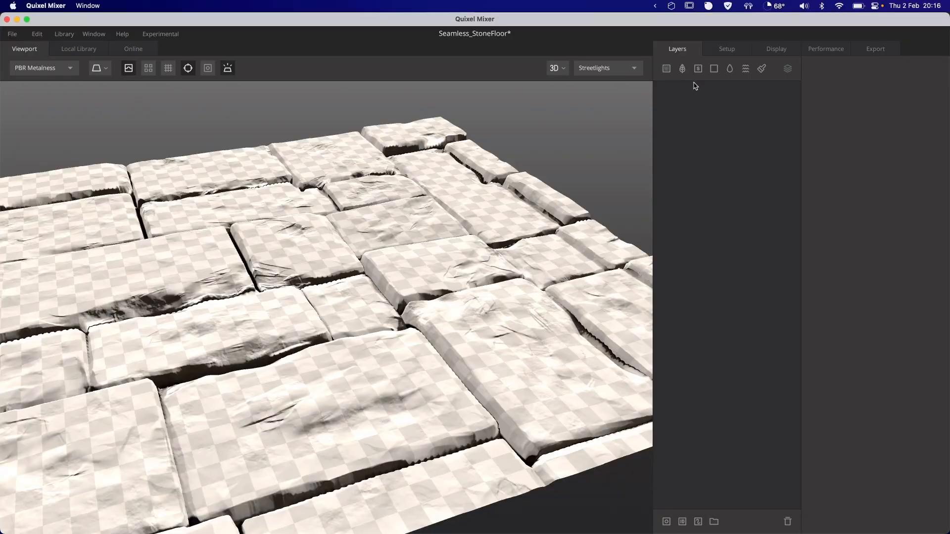
- Add the Icelandic Smooth Cracked Rock surface from the Rock category of the local library as the base layer
{"action": "left_click", "coordinate": [667, 70]}
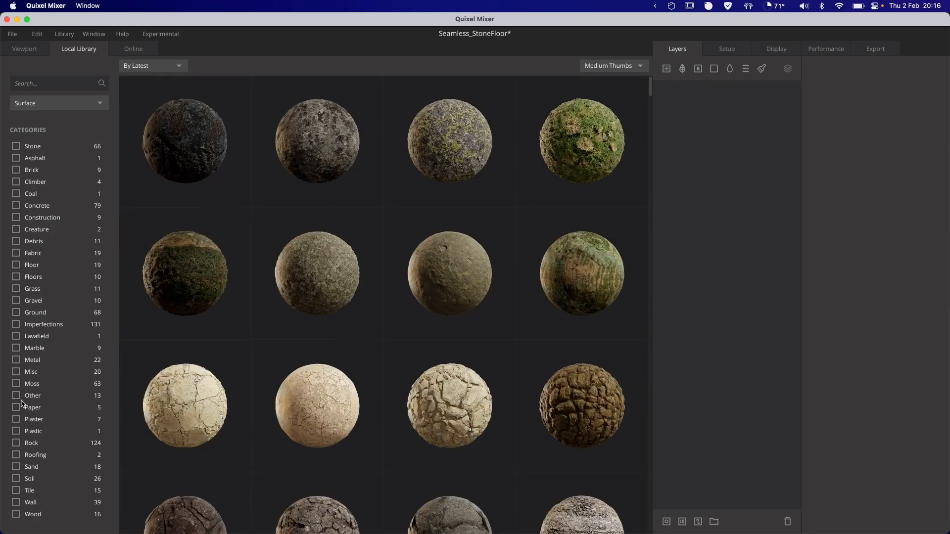
{"action": "left_click", "coordinate": [17, 445]}
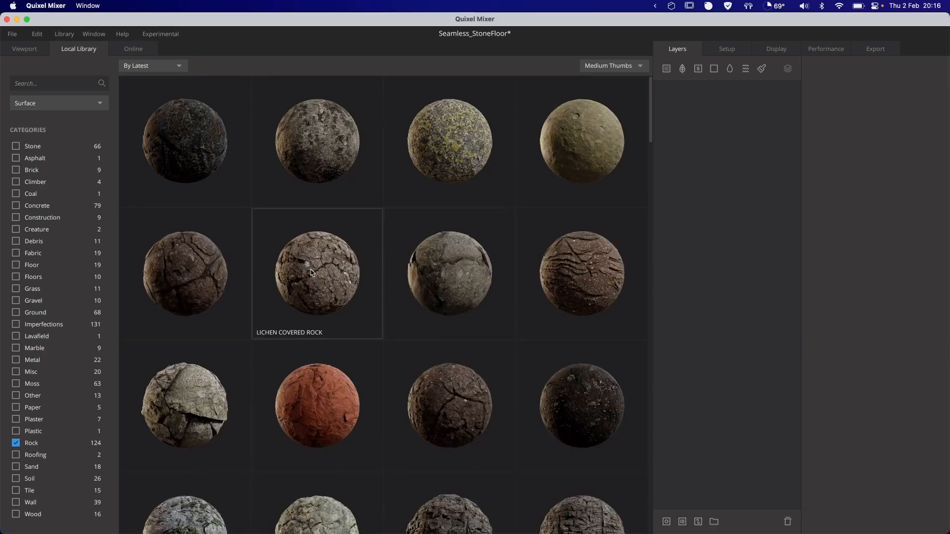
{"action": "scroll", "coordinate": [332, 291], "scroll_direction": "down", "scroll_amount": 5}
{"action": "scroll", "coordinate": [332, 290], "scroll_direction": "down", "scroll_amount": 15}
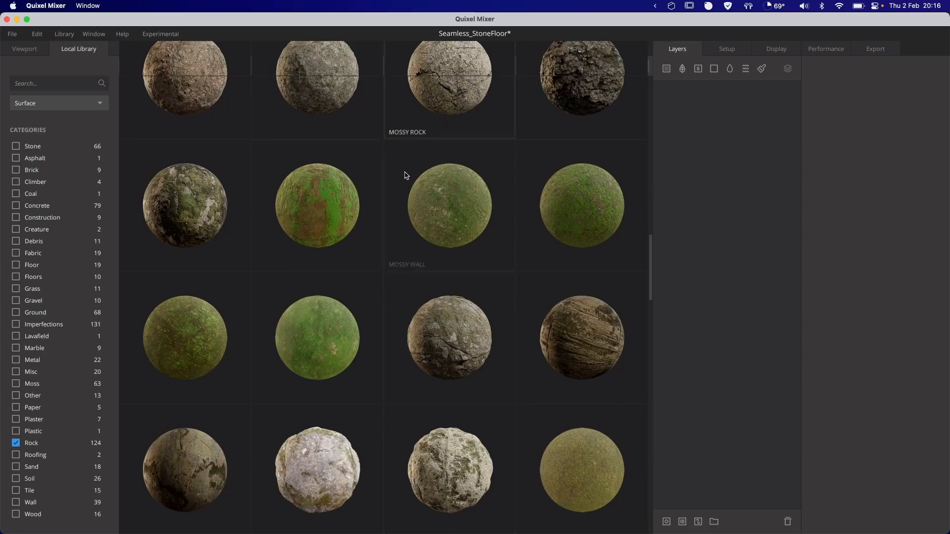
{"action": "scroll", "coordinate": [396, 303], "scroll_direction": "down", "scroll_amount": 3}
{"action": "scroll", "coordinate": [396, 302], "scroll_direction": "down", "scroll_amount": 12}
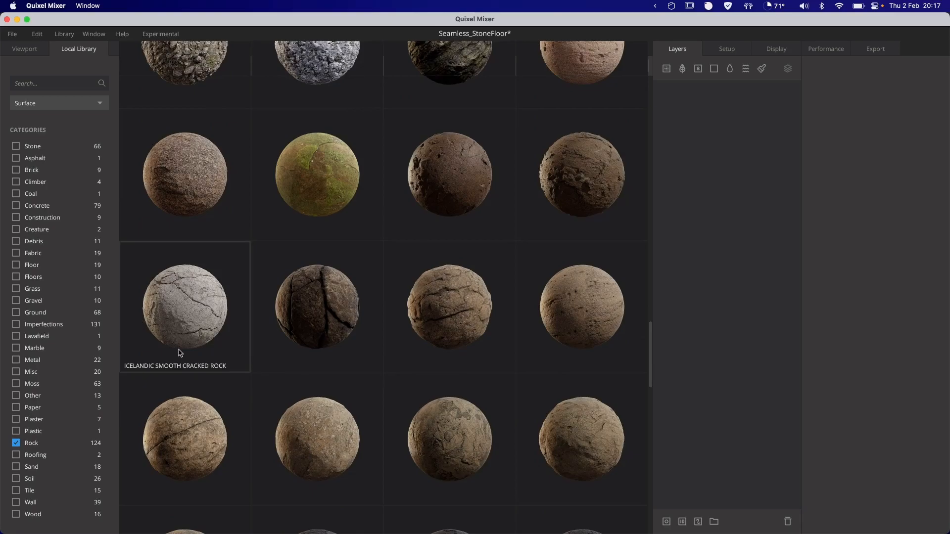
{"action": "left_click", "coordinate": [190, 338]}
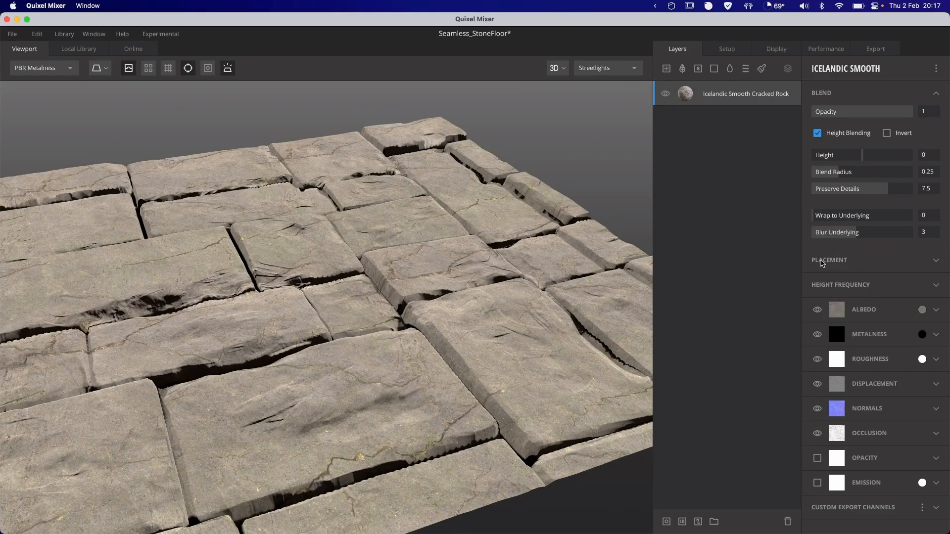
- Tint the Icelandic Smooth Cracked Rock layer's albedo dark brown with hex value 3F2D21
{"action": "left_click", "coordinate": [921, 309]}
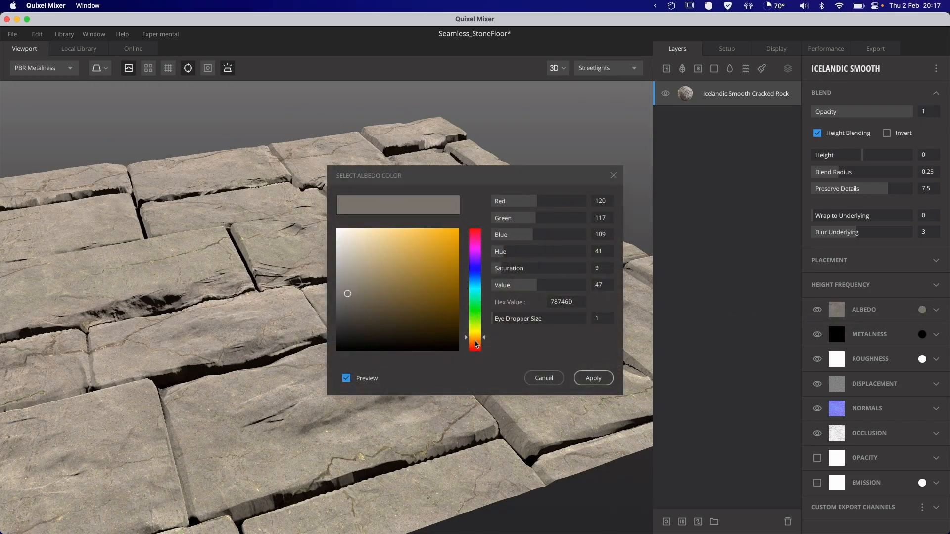
{"action": "left_click", "coordinate": [475, 343]}
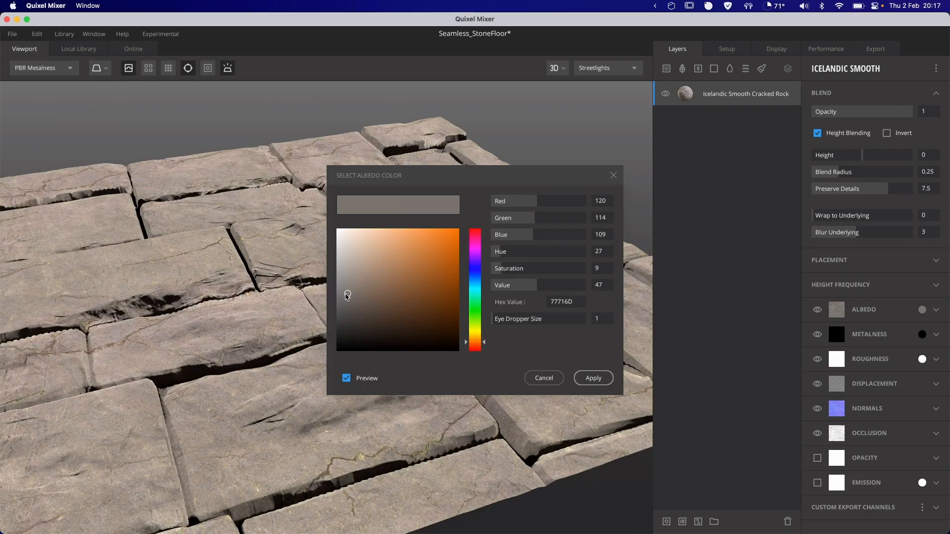
{"action": "left_click", "coordinate": [353, 309]}
{"action": "left_click_drag", "start_coordinate": [353, 309], "coordinate": [393, 321]}
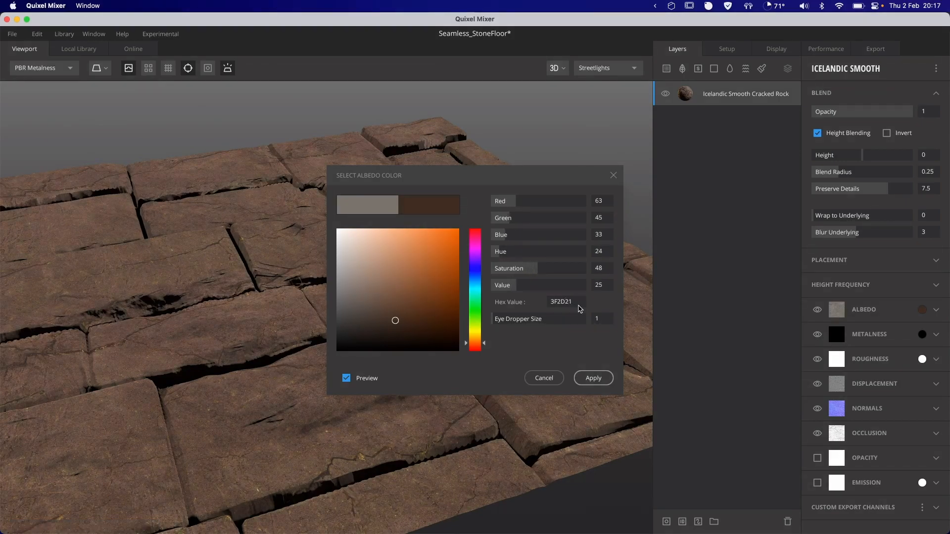
{"action": "left_click", "coordinate": [593, 378]}
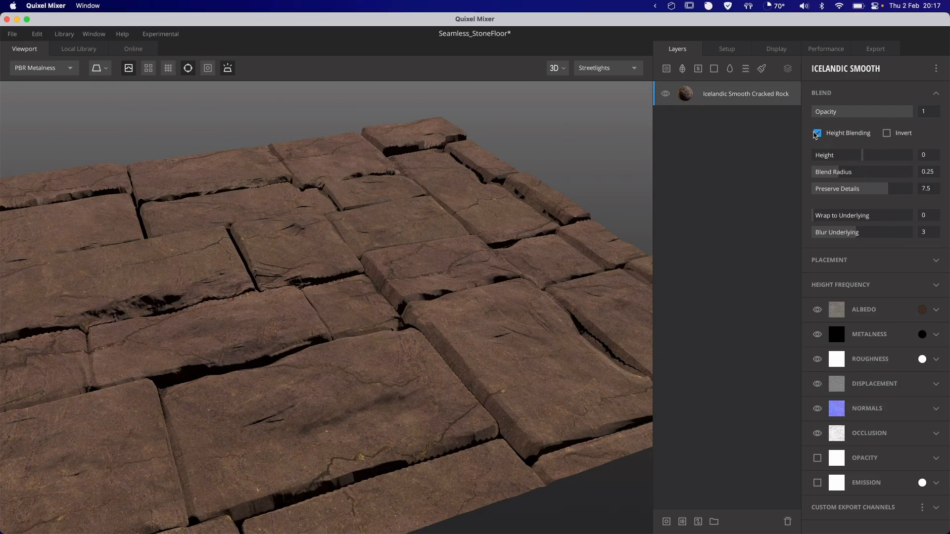
- Disable height blending on the Icelandic Smooth Cracked Rock layer and raise its height to 20
{"action": "left_click", "coordinate": [816, 133]}
{"action": "left_click_drag", "start_coordinate": [861, 154], "coordinate": [922, 155]}
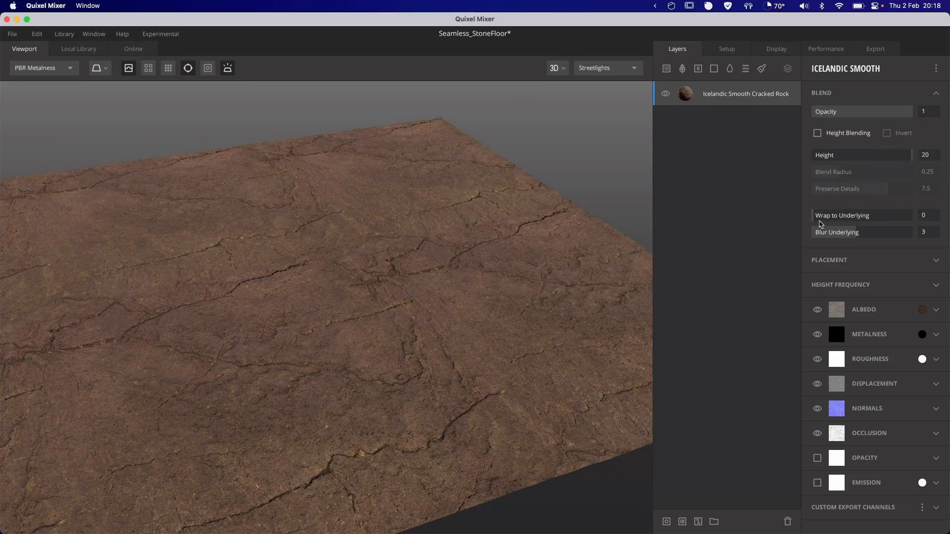
- Set the Icelandic Smooth Cracked Rock layer's Wrap to Underlying to 1 and Blur Underlying to 0
{"action": "left_click_drag", "start_coordinate": [821, 218], "coordinate": [915, 217]}
{"action": "left_click", "coordinate": [852, 233]}
{"action": "left_click_drag", "start_coordinate": [839, 235], "coordinate": [796, 237]}
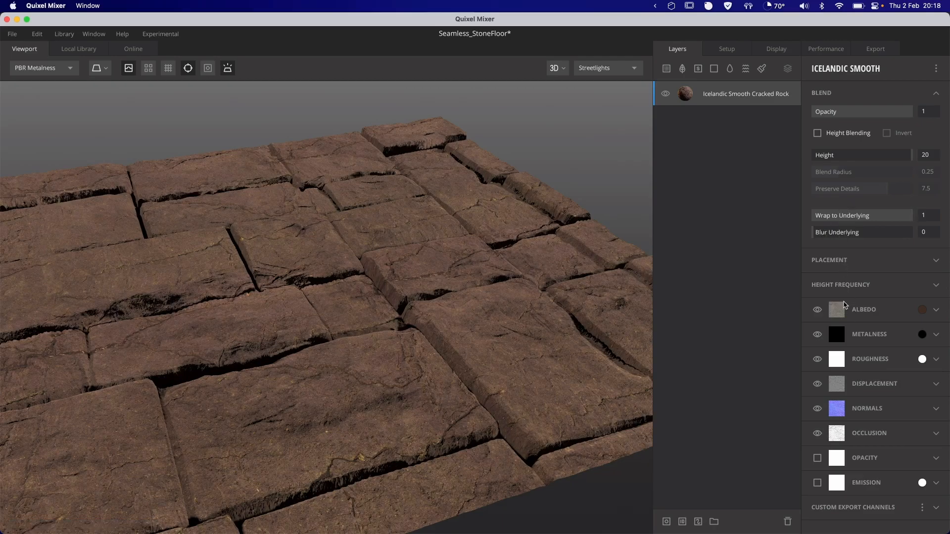
- Set the displacement strength of the Icelandic Smooth Cracked Rock layer to 10
{"action": "left_click", "coordinate": [935, 309]}
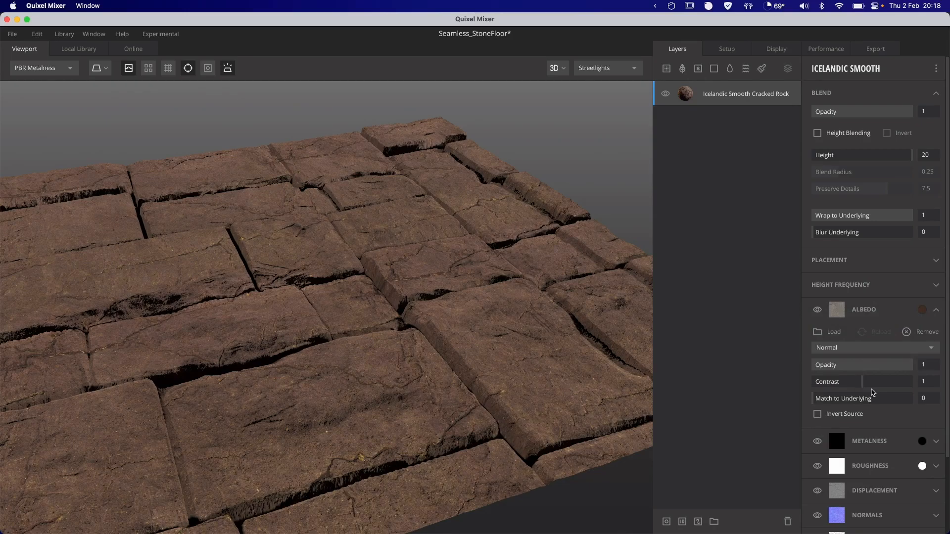
{"action": "scroll", "coordinate": [872, 394], "scroll_direction": "down", "scroll_amount": 4}
{"action": "left_click", "coordinate": [938, 411]}
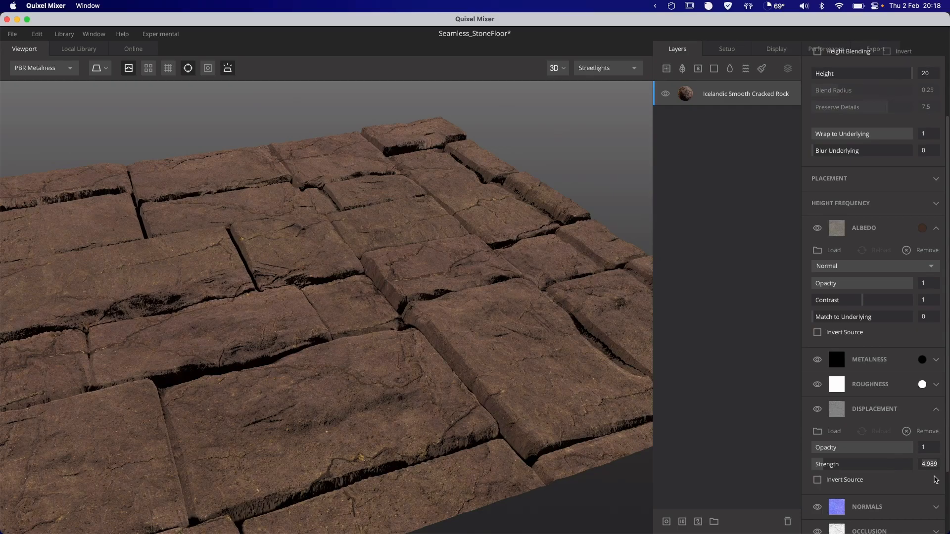
{"action": "type", "text": "10"}
{"action": "key", "text": "Return"}
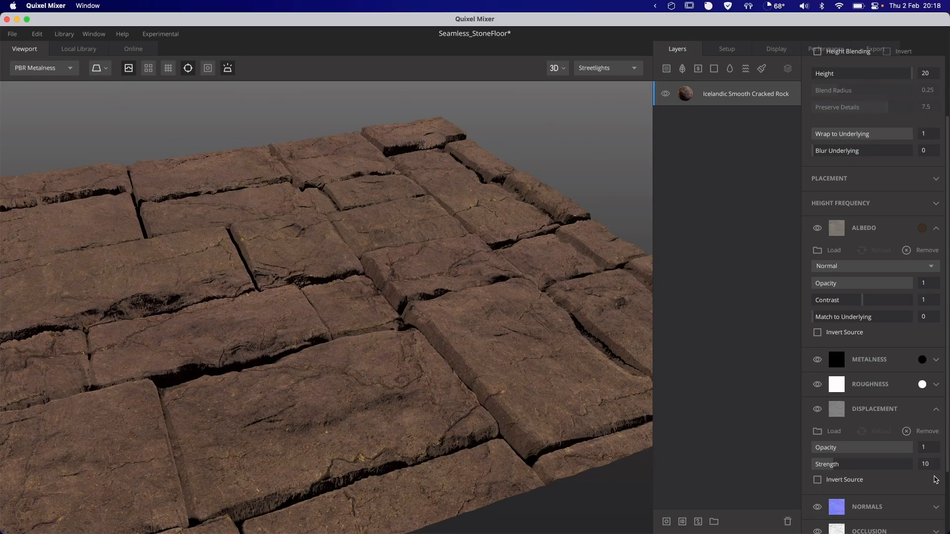
{"action": "left_click", "coordinate": [937, 410]}
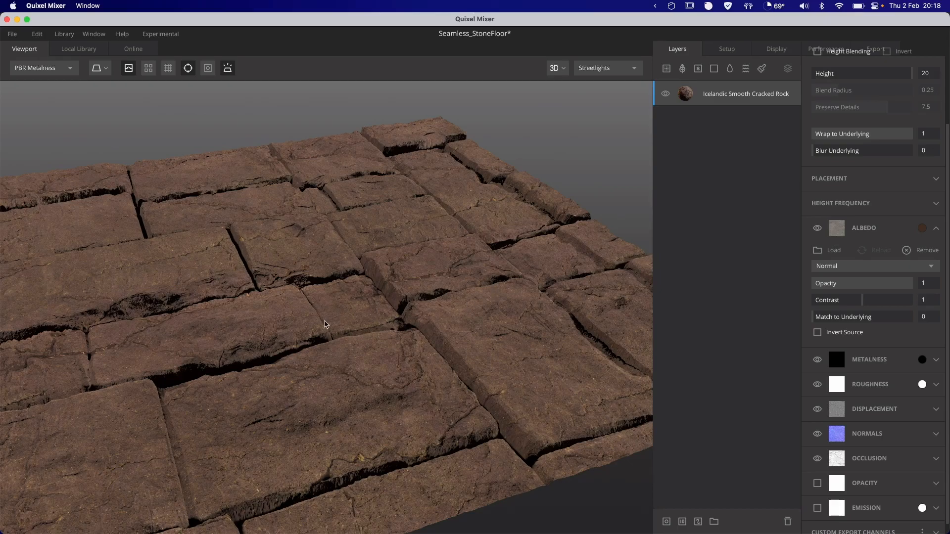
- Switch the environment lighting to Indoors and rotate the light across the stone floor
{"action": "scroll", "coordinate": [288, 323], "scroll_direction": "down", "scroll_amount": 3}
{"action": "mouse_move", "coordinate": [307, 315]}
{"action": "left_mouse_down"}
{"action": "mouse_move", "coordinate": [280, 365]}
{"action": "mouse_move", "coordinate": [316, 308]}
{"action": "left_mouse_up"}
{"action": "left_click", "coordinate": [600, 70]}
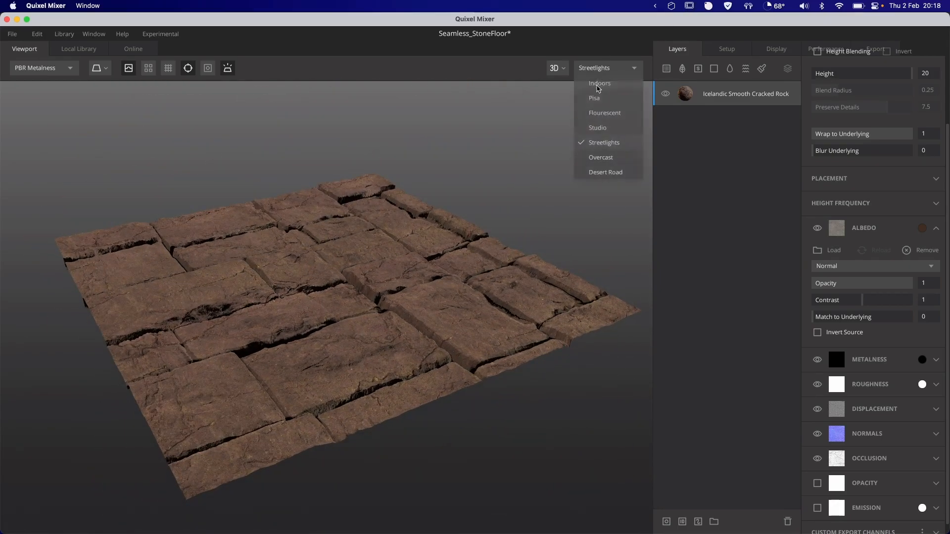
{"action": "left_click", "coordinate": [596, 80]}
{"action": "left_click_drag", "start_coordinate": [303, 278], "coordinate": [346, 280], "text": "shift"}
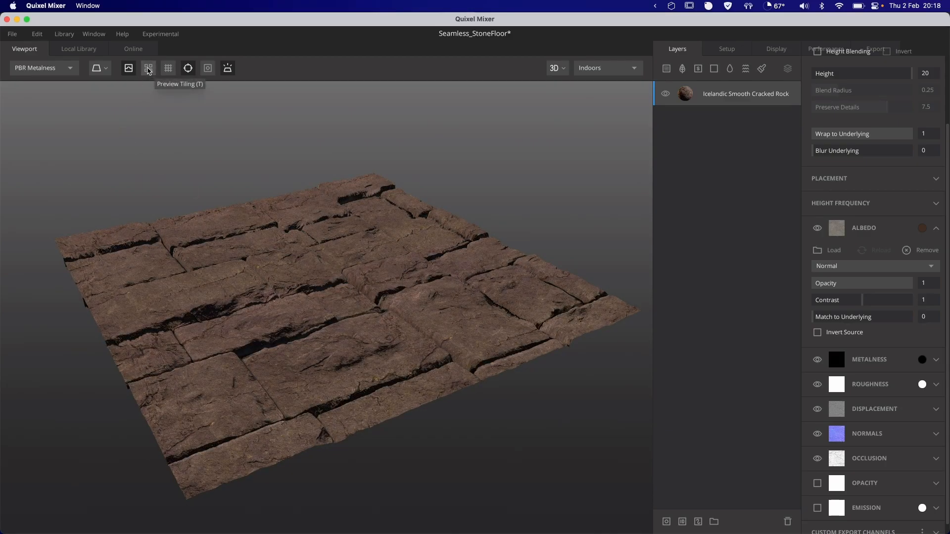
- Preview the brown stone floor tiled, inspect the repeating pattern, and return to the single tile up close
{"action": "left_click", "coordinate": [148, 68]}
{"action": "left_click_drag", "start_coordinate": [365, 305], "coordinate": [272, 252]}
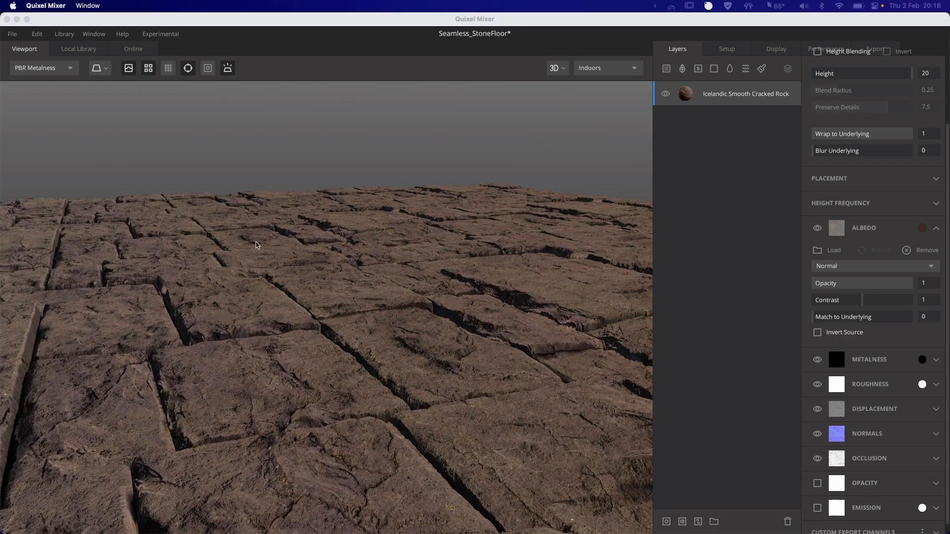
{"action": "left_click", "coordinate": [388, 286]}
{"action": "key", "text": "t"}
{"action": "scroll", "coordinate": [346, 305], "scroll_direction": "up", "scroll_amount": 5}
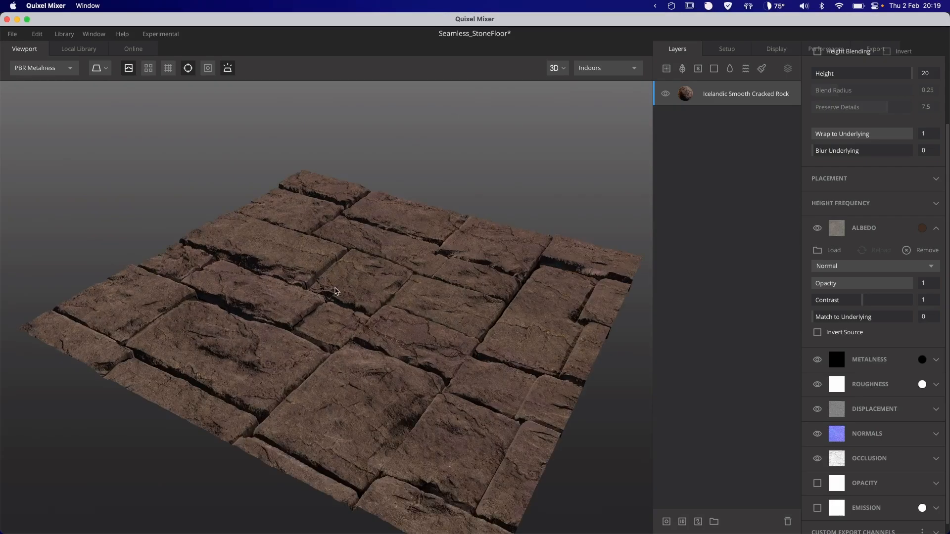
{"action": "middle_click_drag", "start_coordinate": [328, 292], "coordinate": [330, 267]}
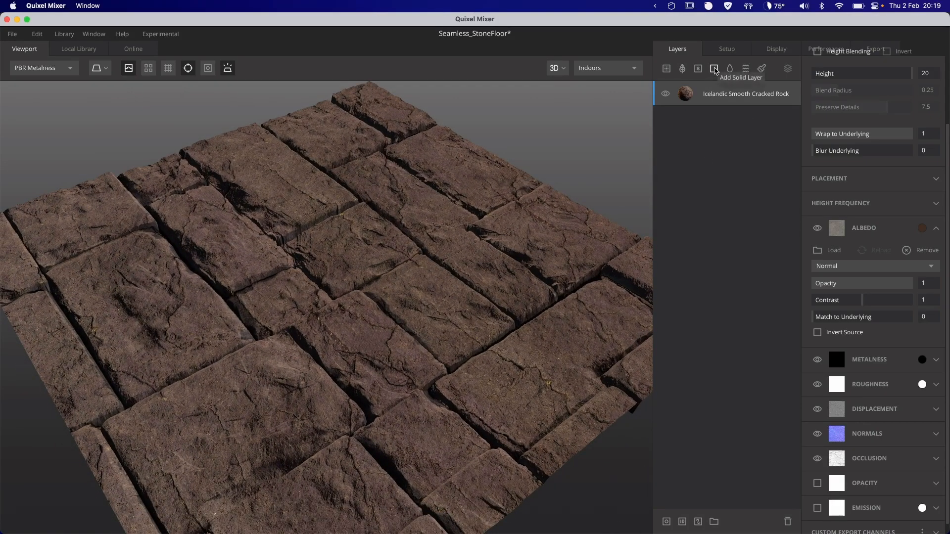
- Add a solid layer above the rock with inverted height blending, height 3.326 and Wrap to Underlying 1
{"action": "left_click", "coordinate": [714, 69]}
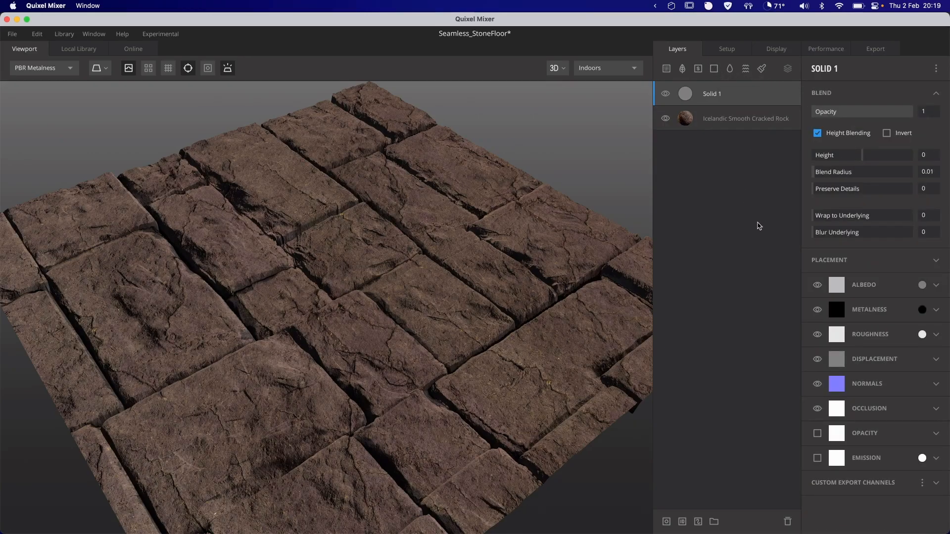
{"action": "left_click", "coordinate": [886, 134]}
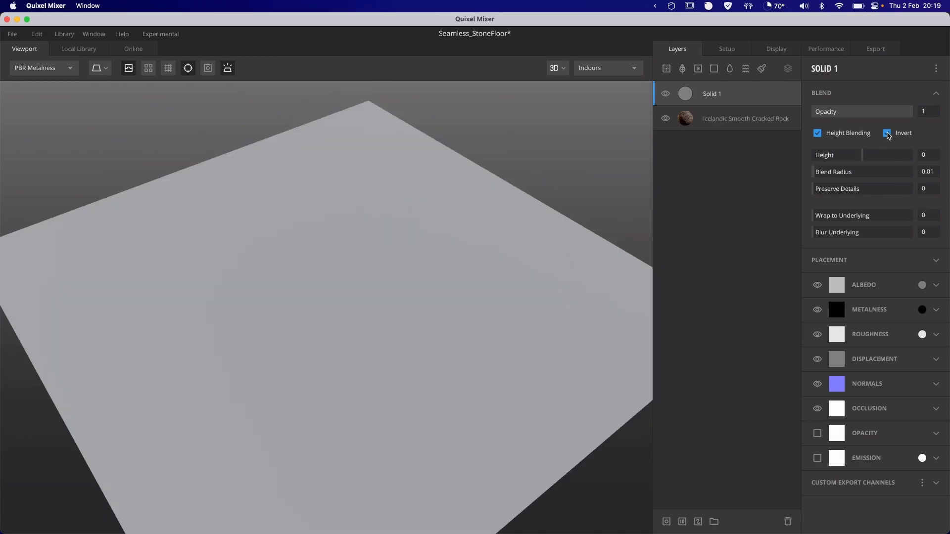
{"action": "left_click_drag", "start_coordinate": [862, 156], "coordinate": [872, 157]}
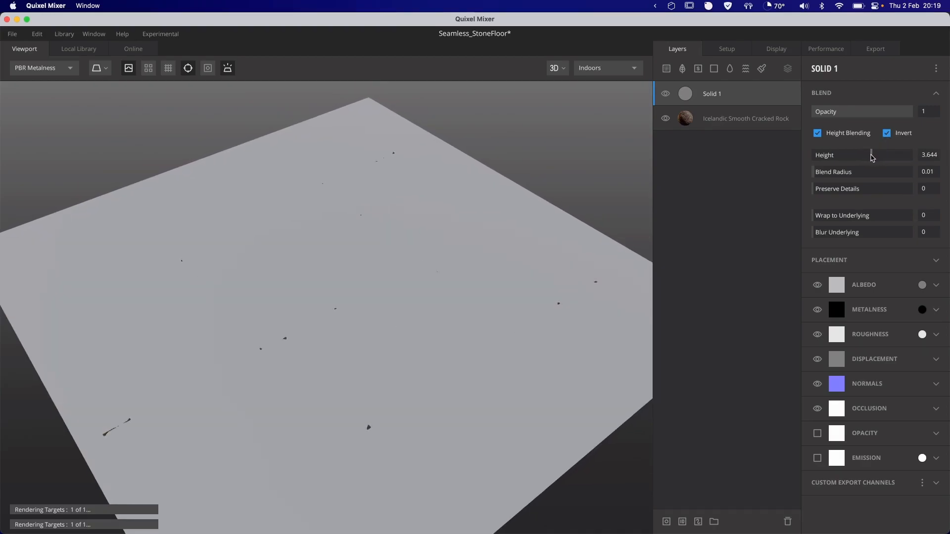
{"action": "key", "text": "Right"}
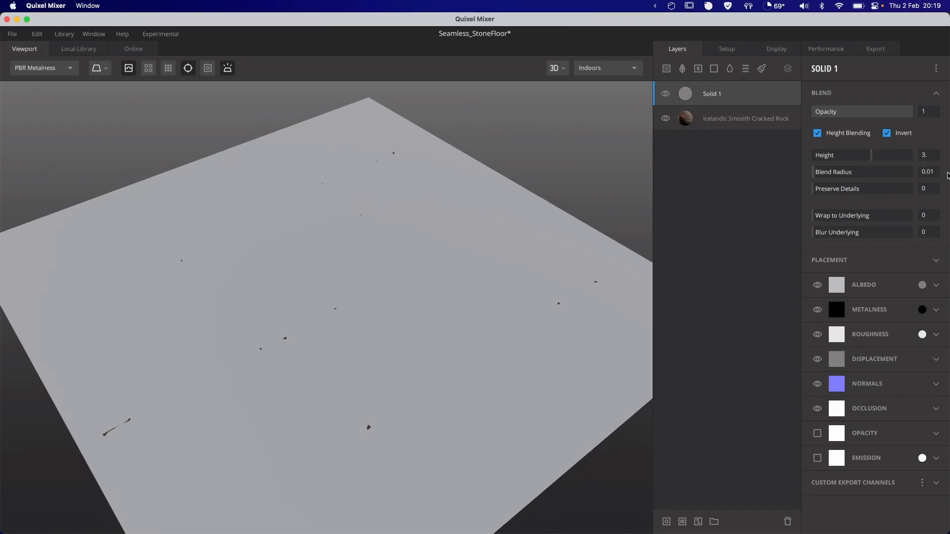
{"action": "key", "text": "Return"}
{"action": "left_click_drag", "start_coordinate": [823, 221], "coordinate": [942, 225]}
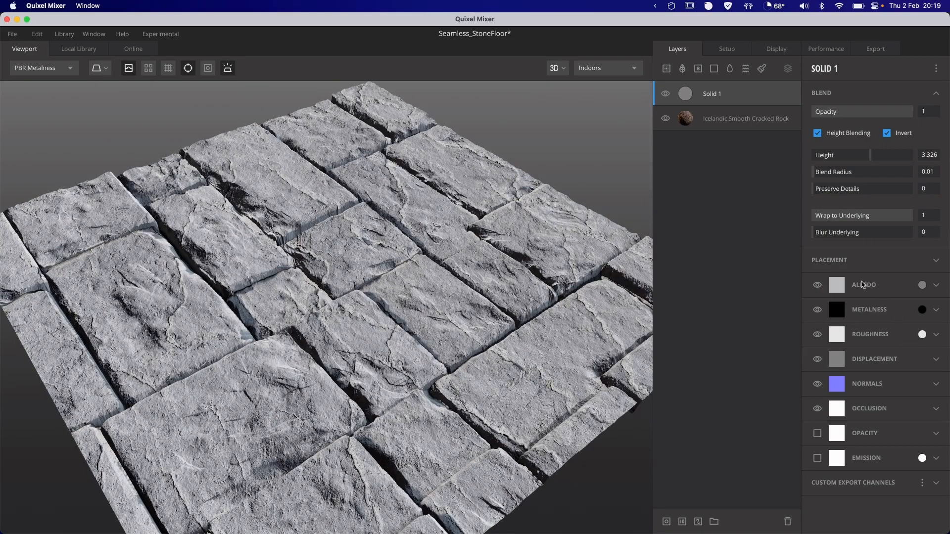
- Set the first solid layer's albedo color to brown with hex value 513D30
{"action": "left_click", "coordinate": [922, 285]}
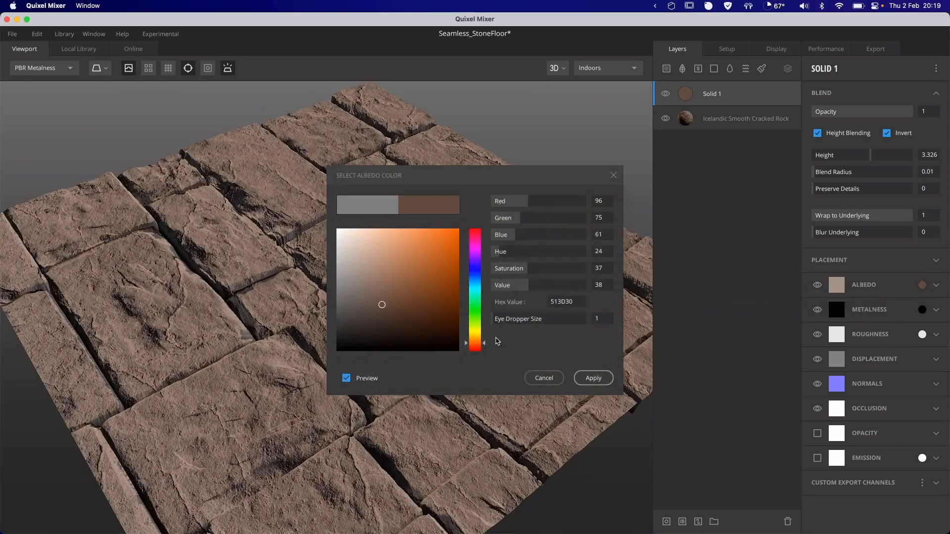
{"action": "key", "text": "Return"}
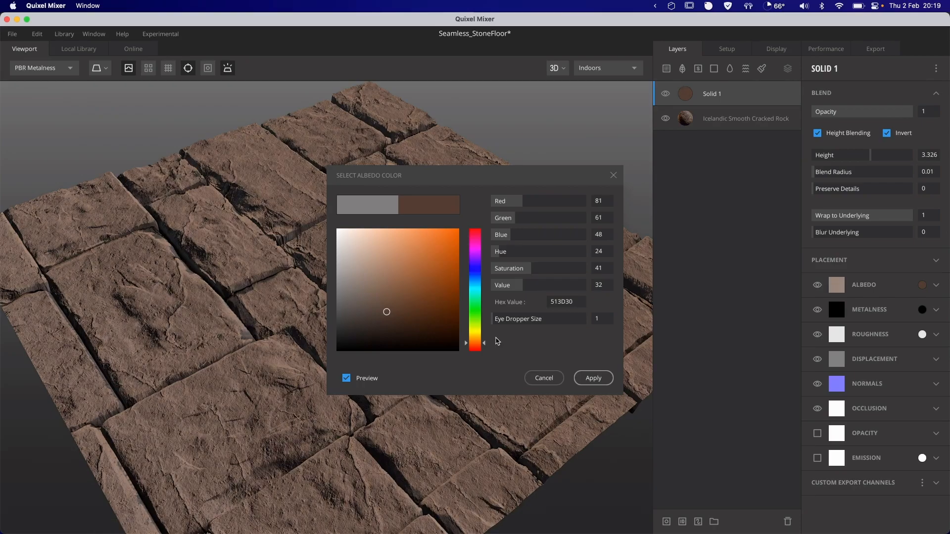
{"action": "left_click", "coordinate": [592, 378]}
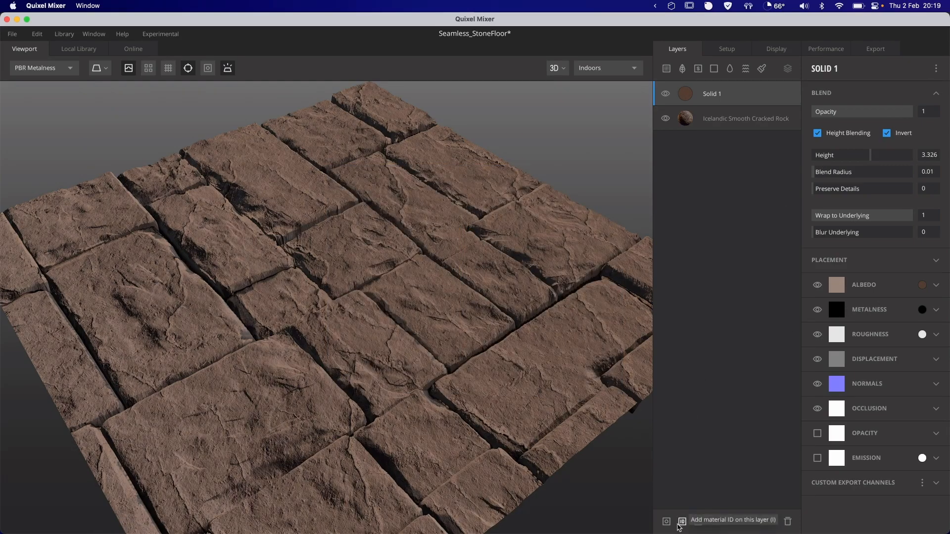
- Mask the Solid 1 layer with a Curvature component set to Edges Only and sourced from the Base Curvature Map
{"action": "left_click", "coordinate": [666, 521]}
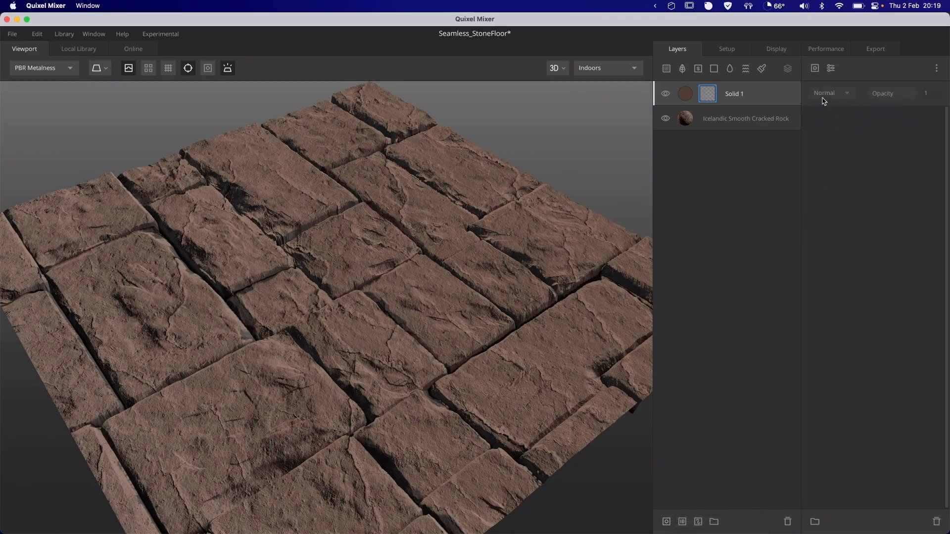
{"action": "left_click", "coordinate": [815, 70]}
{"action": "left_click", "coordinate": [839, 159]}
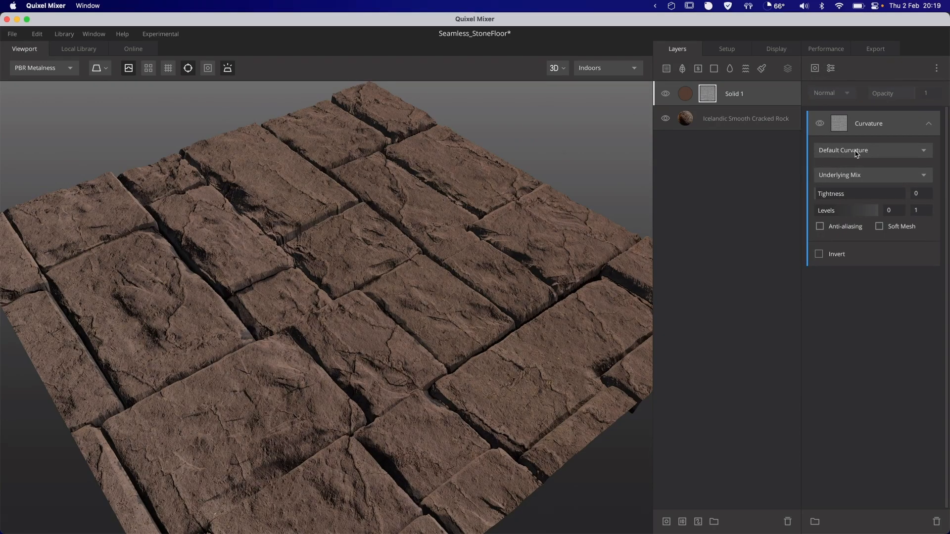
{"action": "left_click", "coordinate": [852, 151]}
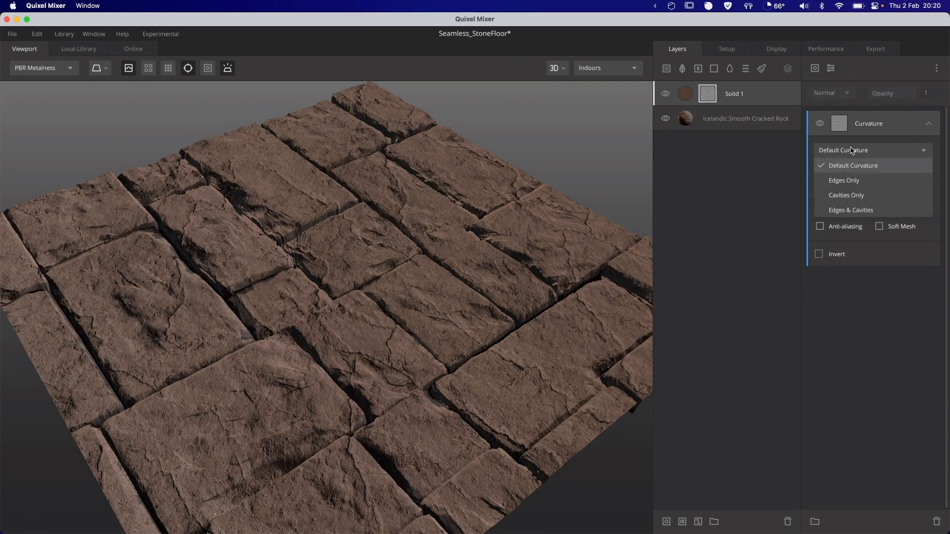
{"action": "left_click", "coordinate": [851, 181]}
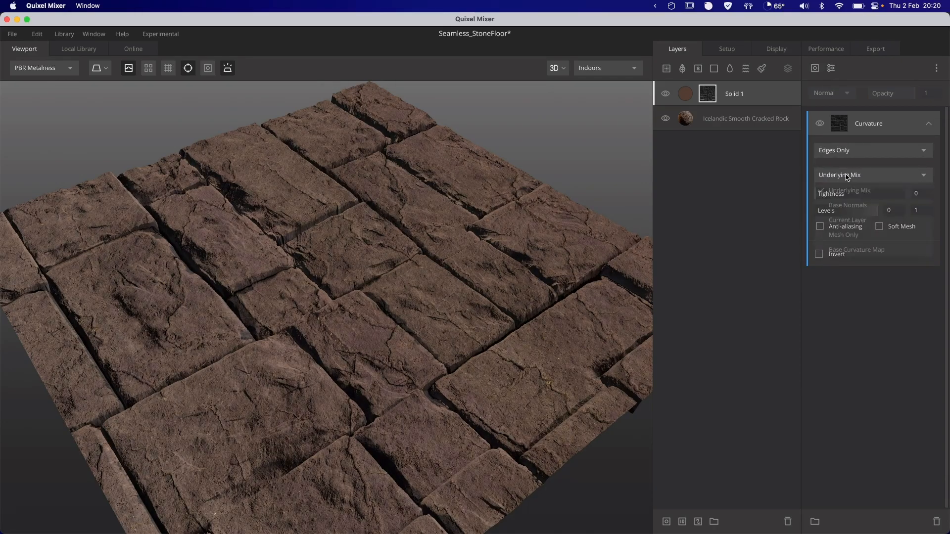
{"action": "left_click", "coordinate": [850, 175]}
{"action": "left_click", "coordinate": [844, 252]}
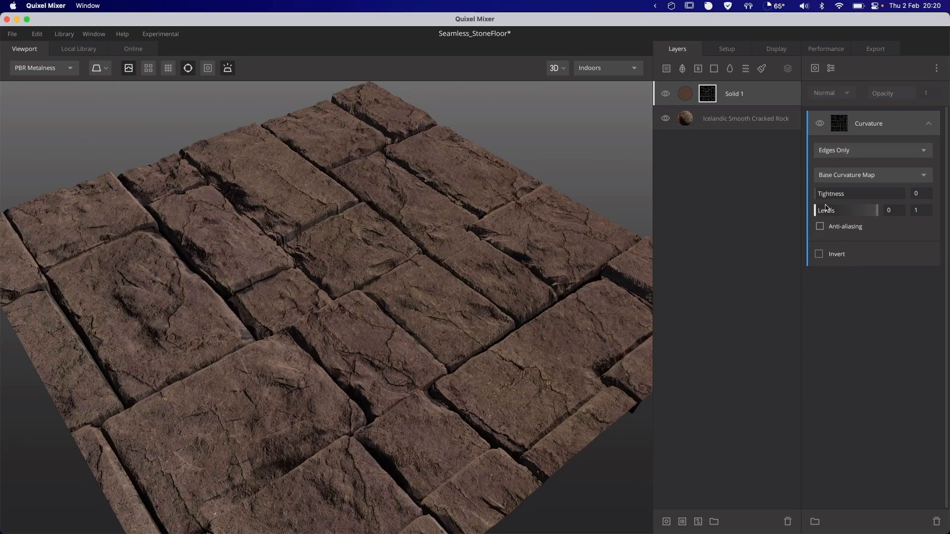
- Set the Curvature mask's tightness to 0.256 while displaying the layer mask on the floor
{"action": "left_click_drag", "start_coordinate": [821, 196], "coordinate": [839, 195]}
{"action": "key", "text": "q"}
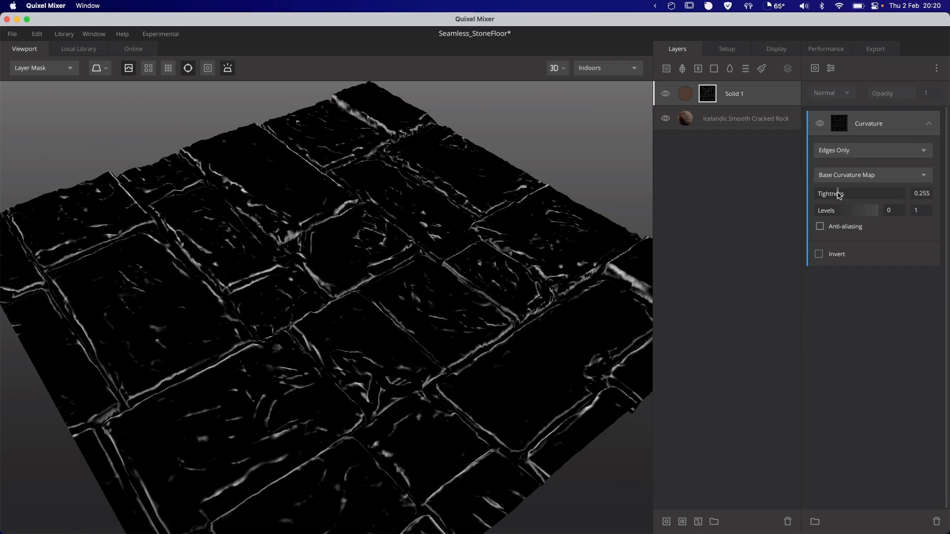
{"action": "left_click", "coordinate": [928, 194]}
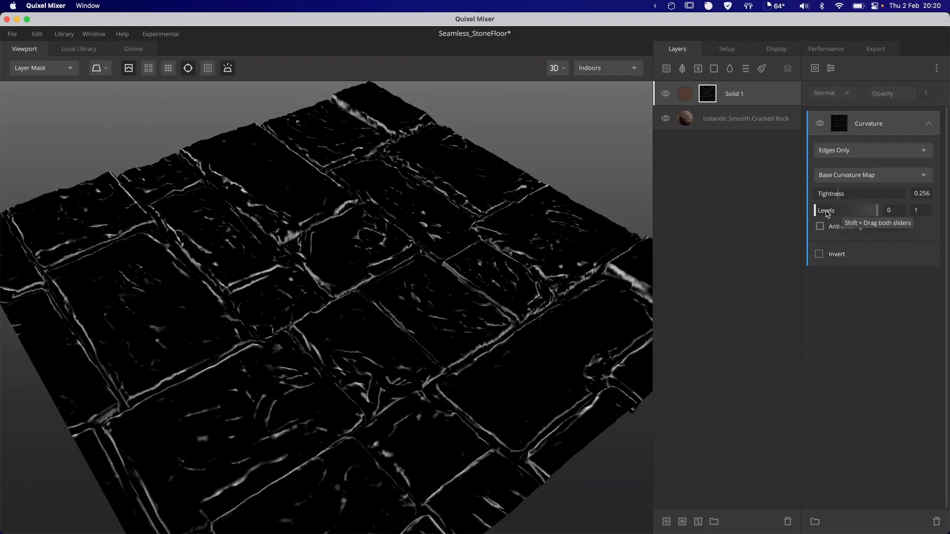
- Set the Curvature mask's levels to 0.058 and 0.388 to sharpen the edge highlights
{"action": "mouse_move", "coordinate": [816, 212]}
{"action": "left_mouse_down"}
{"action": "mouse_move", "coordinate": [832, 214]}
{"action": "mouse_move", "coordinate": [820, 213]}
{"action": "left_mouse_up"}
{"action": "left_click", "coordinate": [899, 210]}
{"action": "type", "text": "8"}
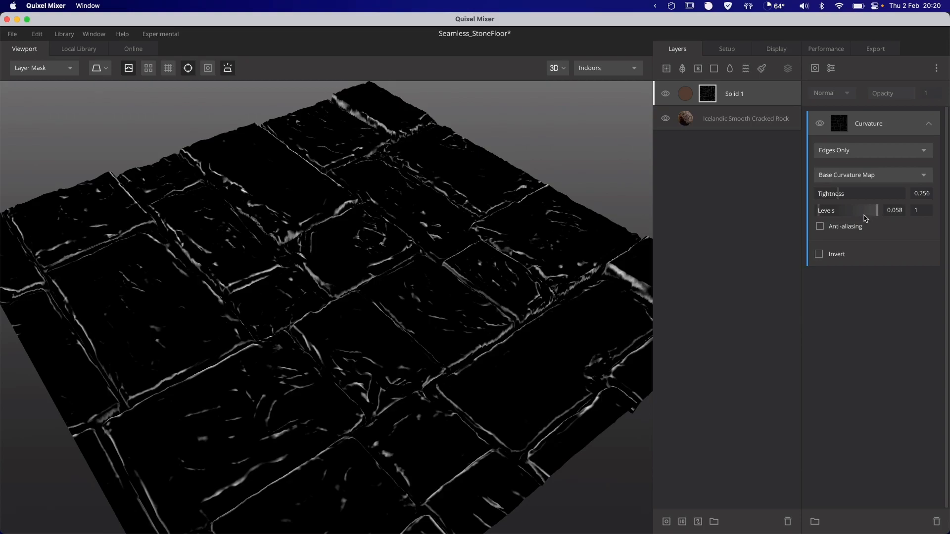
{"action": "left_click_drag", "start_coordinate": [877, 211], "coordinate": [840, 213]}
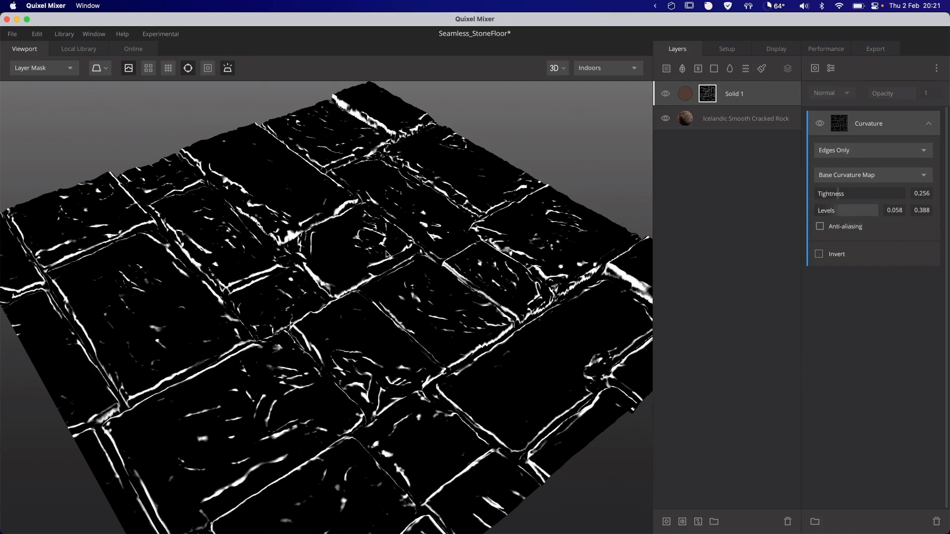
- Add a second solid layer above Solid 1
{"action": "left_click", "coordinate": [734, 93]}
{"action": "left_click", "coordinate": [714, 67]}
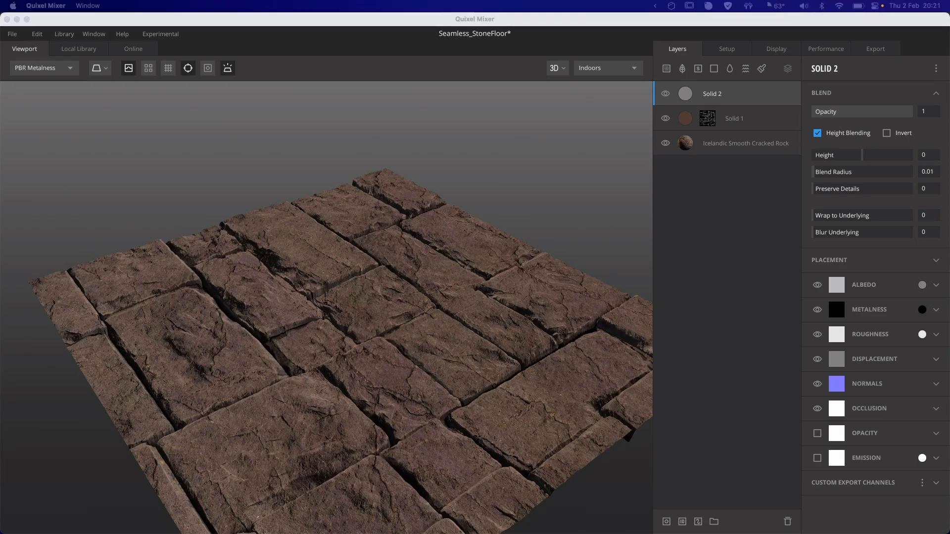
{"action": "left_click", "coordinate": [745, 229]}
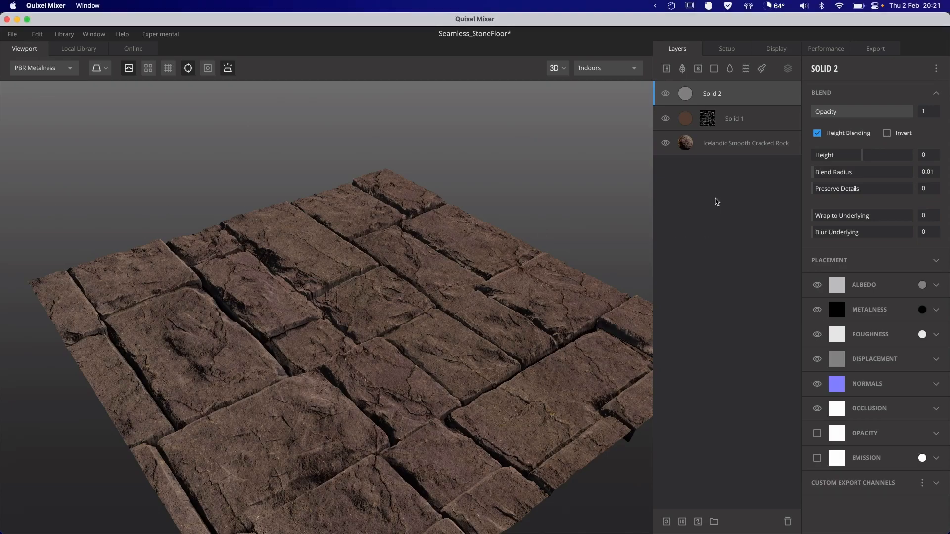
{"action": "left_click", "coordinate": [922, 285]}
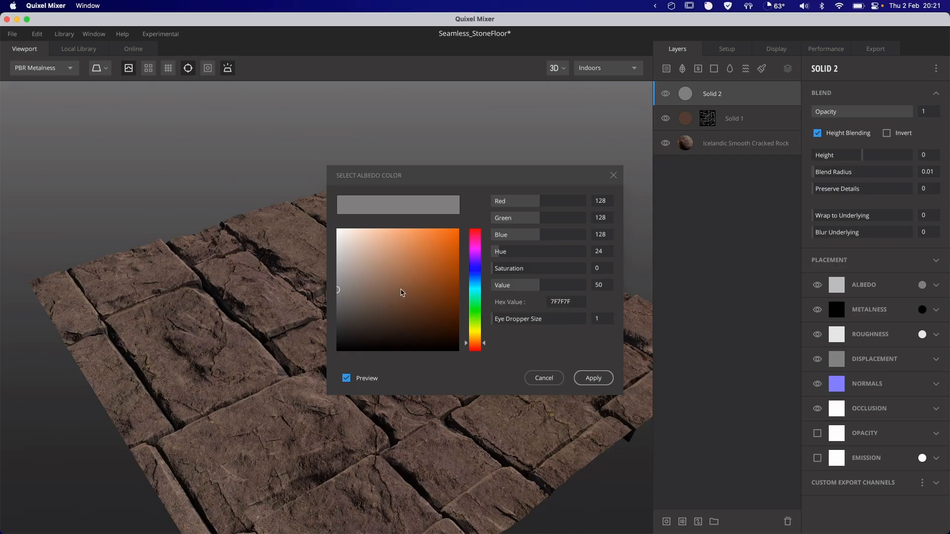
{"action": "left_click_drag", "start_coordinate": [339, 293], "coordinate": [347, 339]}
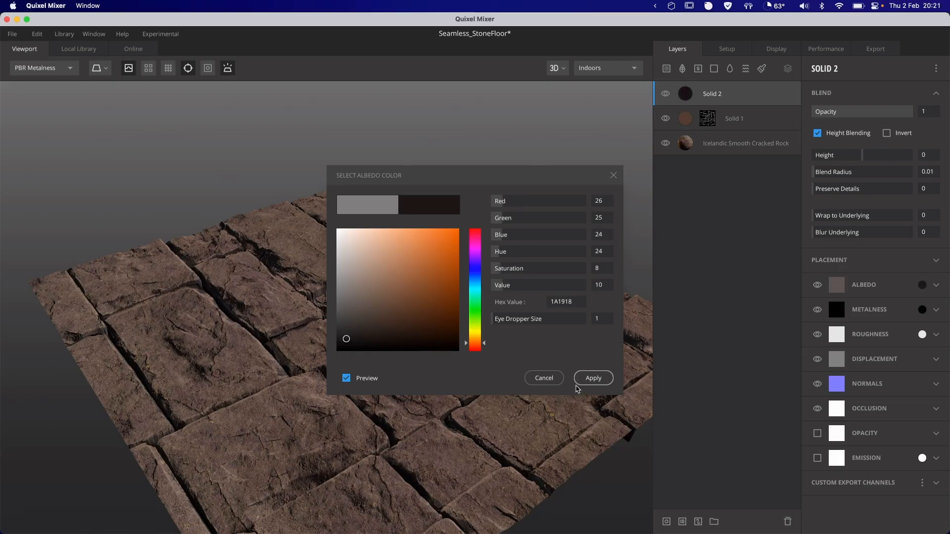
{"action": "left_click", "coordinate": [543, 379]}
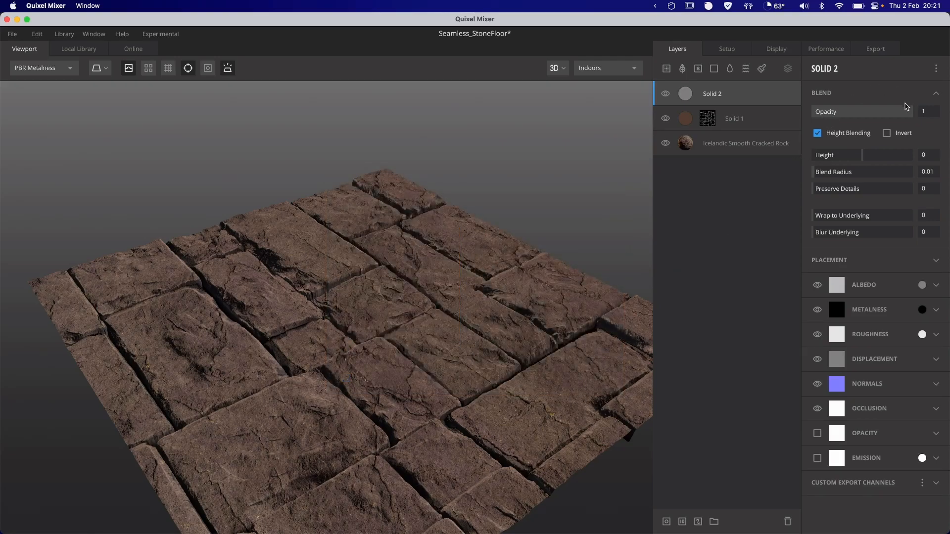
- Invert the height blending of the Solid 2 layer and set its albedo color to near-black hex value 0F0E0E
{"action": "left_click", "coordinate": [887, 133]}
{"action": "left_click", "coordinate": [921, 285]}
{"action": "left_click_drag", "start_coordinate": [345, 340], "coordinate": [322, 346]}
{"action": "left_click", "coordinate": [576, 303]}
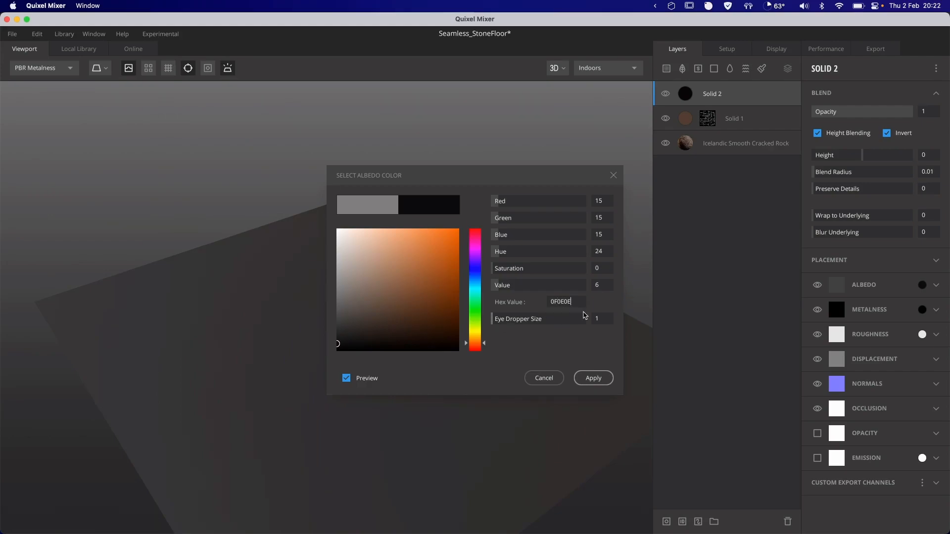
{"action": "left_click", "coordinate": [595, 378]}
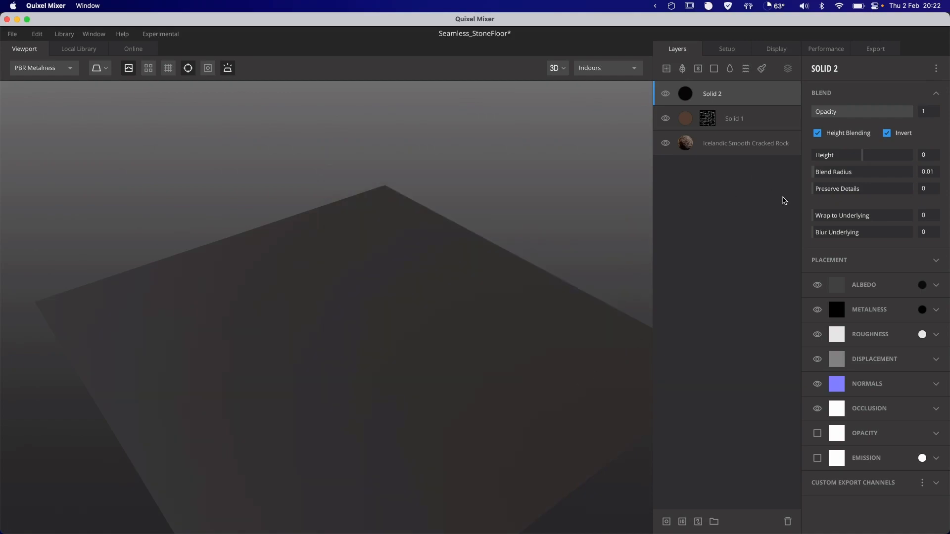
- Set the Solid 2 layer's Wrap to Underlying to 1 and its blend height to -16.04
{"action": "left_click", "coordinate": [892, 215]}
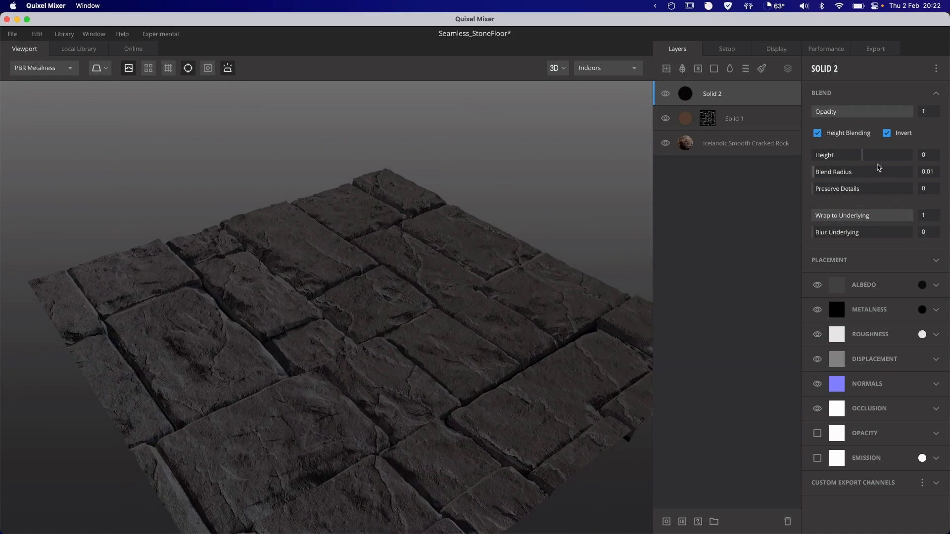
{"action": "left_click_drag", "start_coordinate": [861, 157], "coordinate": [828, 160]}
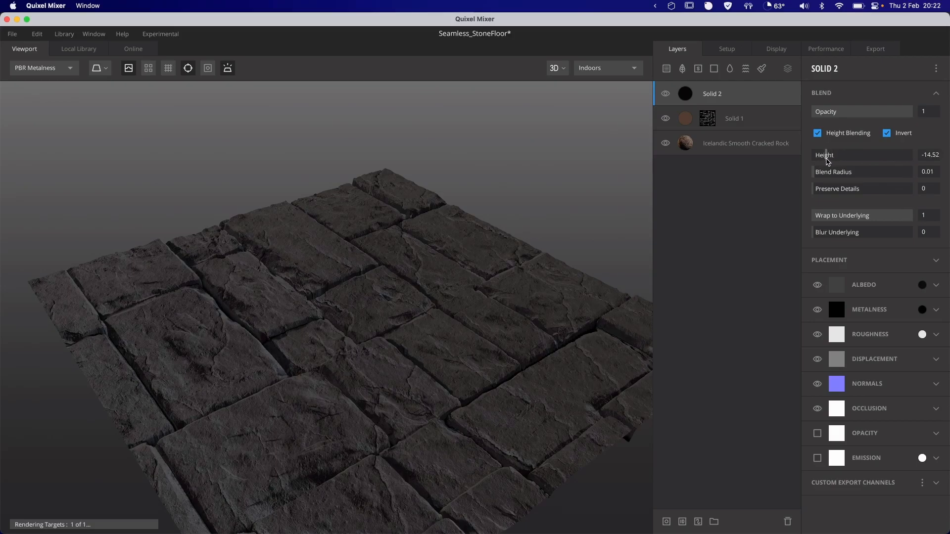
{"action": "left_click", "coordinate": [931, 155]}
{"action": "key", "text": "BackSpace"}
{"action": "key", "text": "BackSpace"}
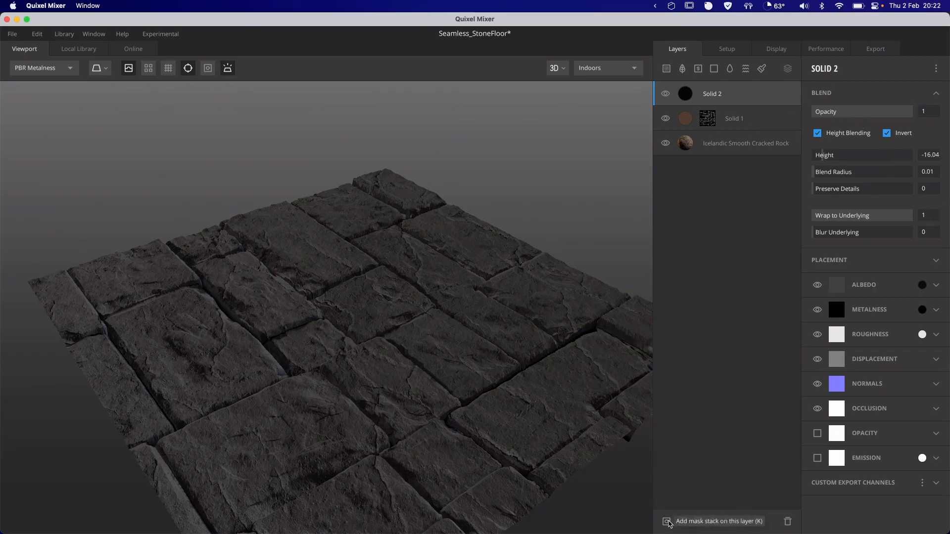
- Add a mask stack to Solid 2 with a Curvature mask set to Cavities Only from the Base Curvature Map
{"action": "left_click", "coordinate": [666, 521]}
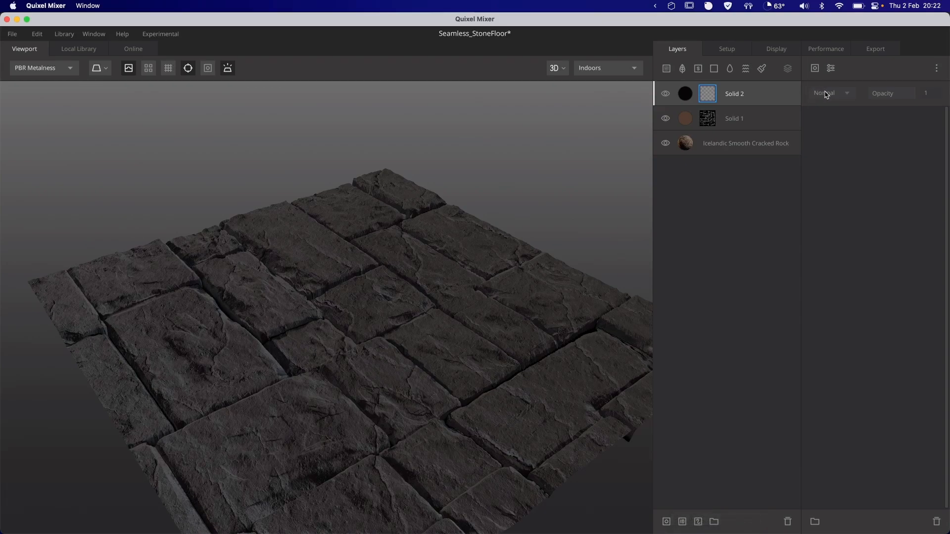
{"action": "left_click", "coordinate": [815, 68]}
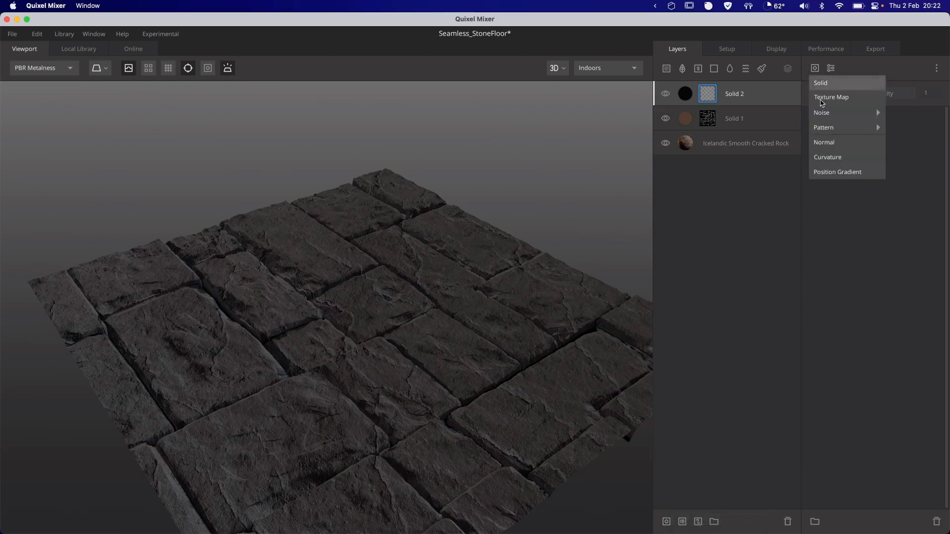
{"action": "left_click", "coordinate": [823, 158]}
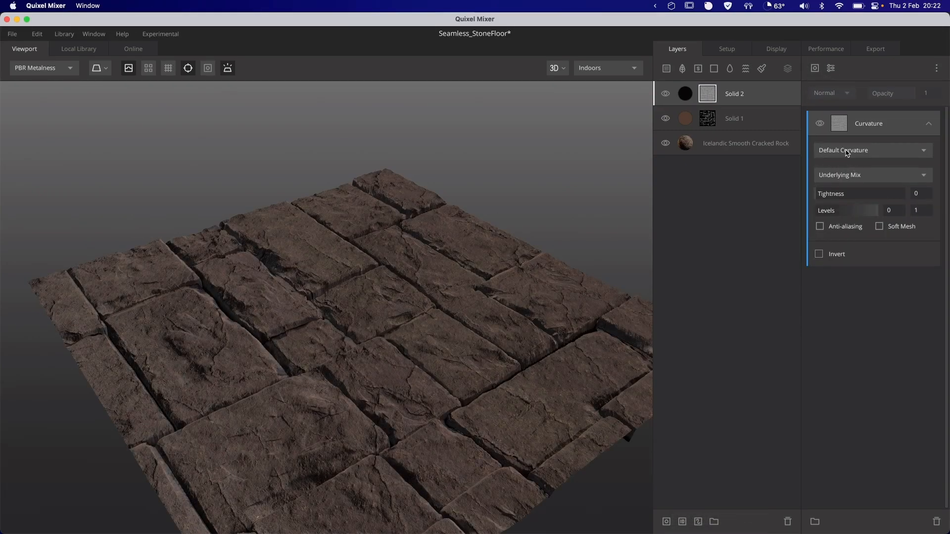
{"action": "left_click", "coordinate": [847, 153]}
{"action": "left_click", "coordinate": [848, 194]}
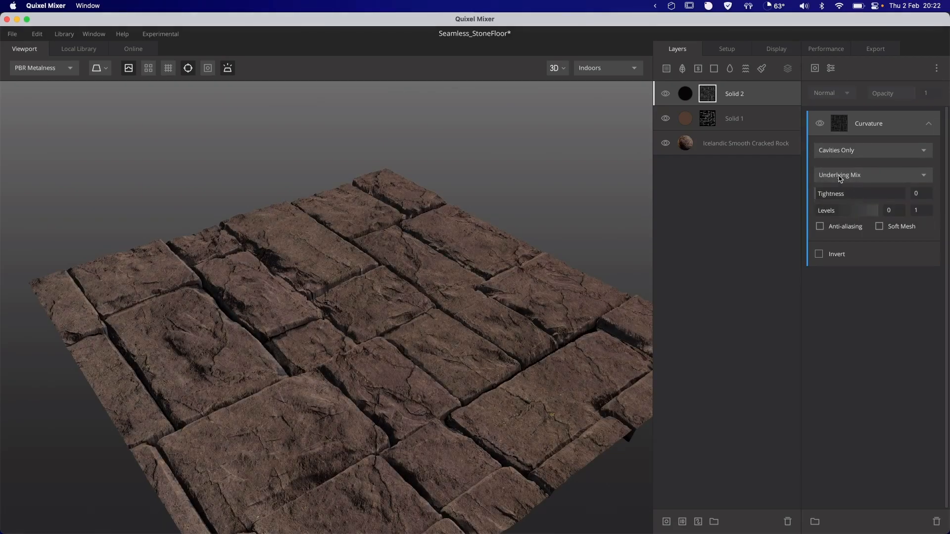
{"action": "left_click", "coordinate": [838, 176]}
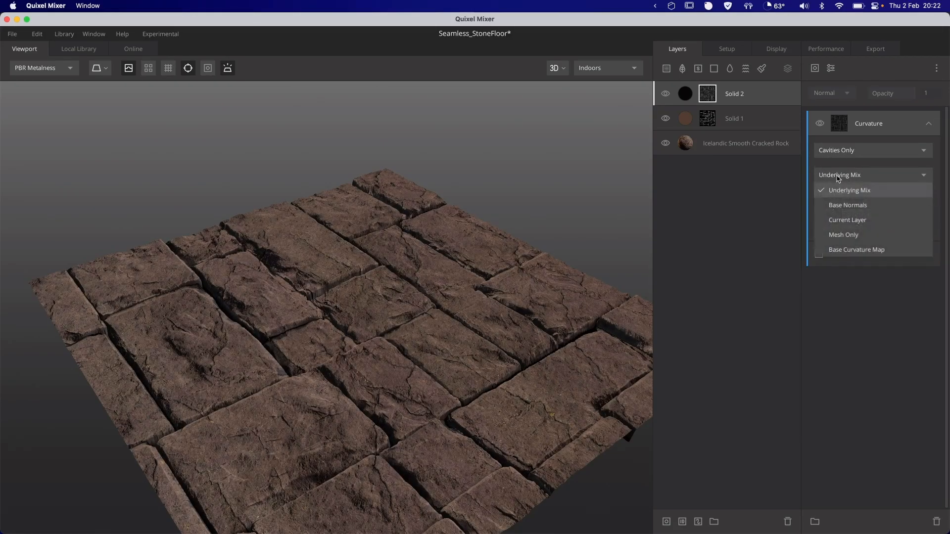
{"action": "left_click", "coordinate": [840, 249]}
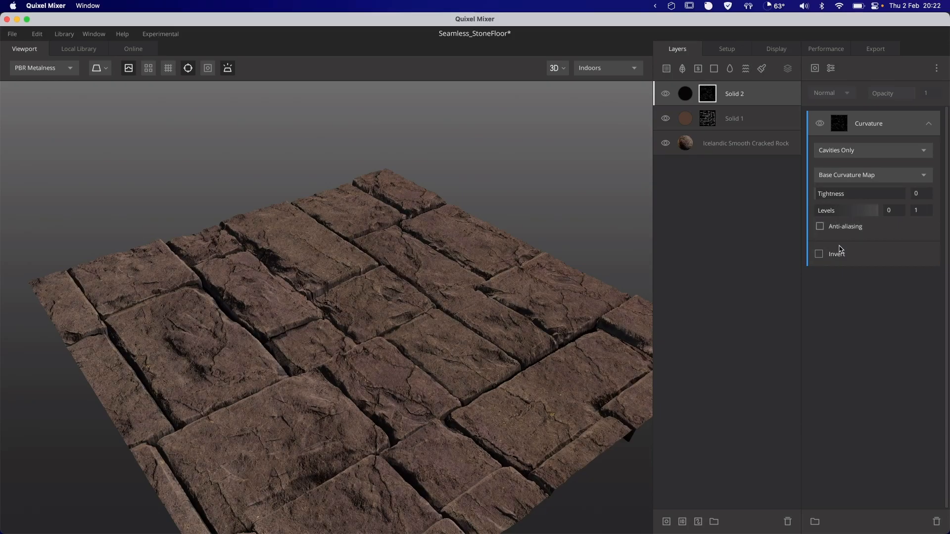
- Set the cavity mask's tightness to 0.347 and upper level to 0.215 in the active mask view, and return to the PBR Metalness view
{"action": "key", "text": "m"}
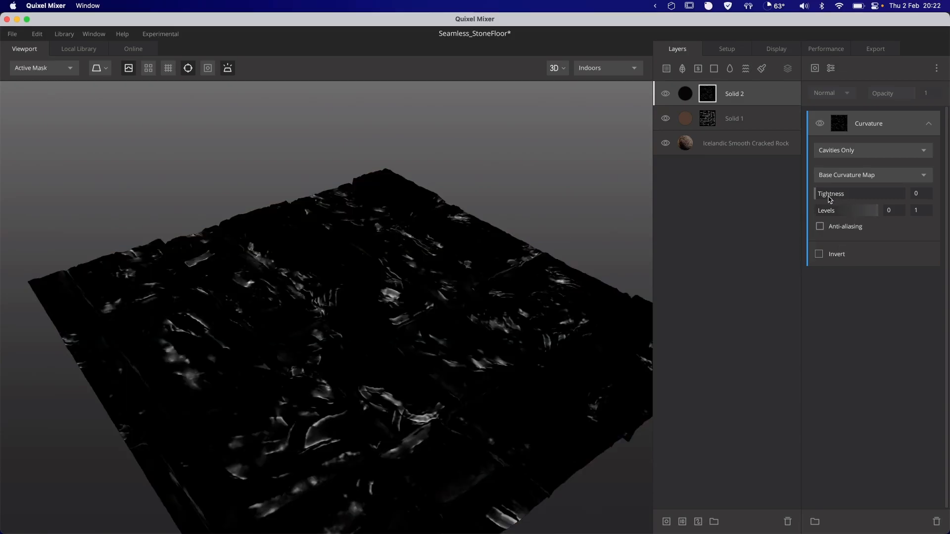
{"action": "left_click_drag", "start_coordinate": [817, 196], "coordinate": [857, 201]}
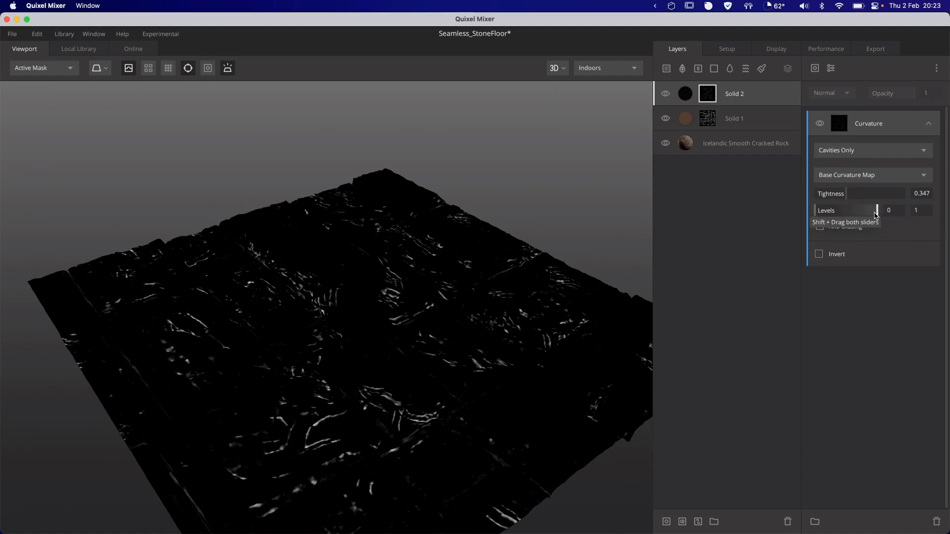
{"action": "left_click_drag", "start_coordinate": [878, 217], "coordinate": [829, 217]}
{"action": "left_click", "coordinate": [929, 212]}
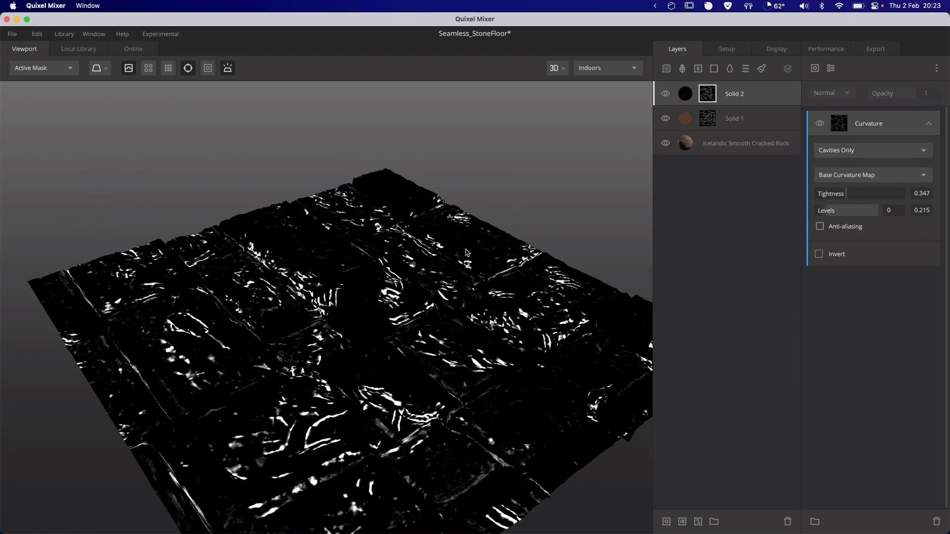
{"action": "key", "text": "q"}
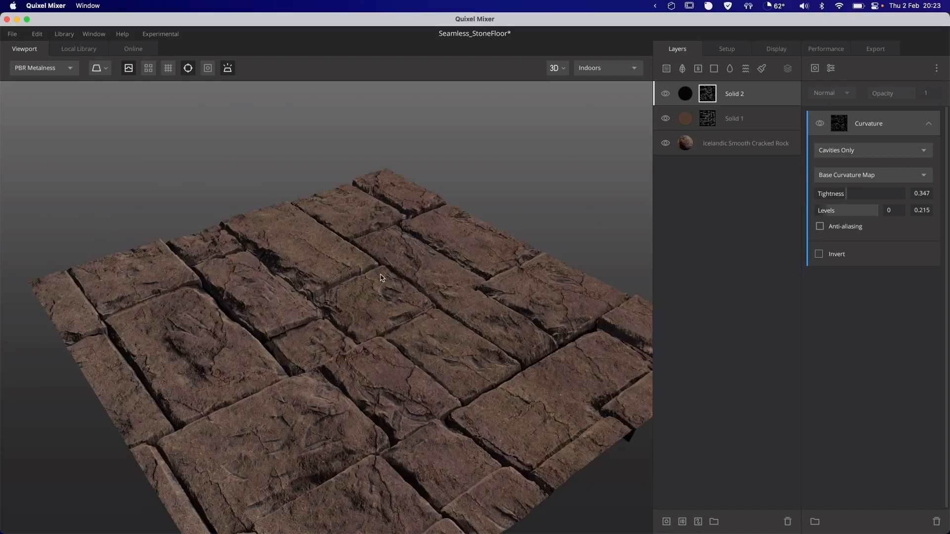
- Select the Solid 2 layer and check the floor with the tiled preview switched on briefly
{"action": "left_click", "coordinate": [663, 99]}
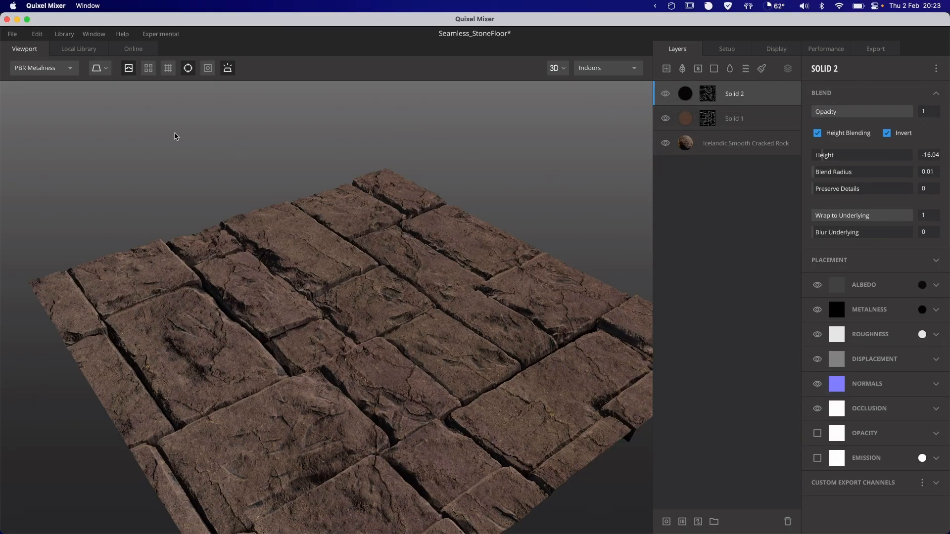
{"action": "left_click", "coordinate": [149, 68]}
{"action": "scroll", "coordinate": [415, 337], "scroll_direction": "up", "scroll_amount": 5}
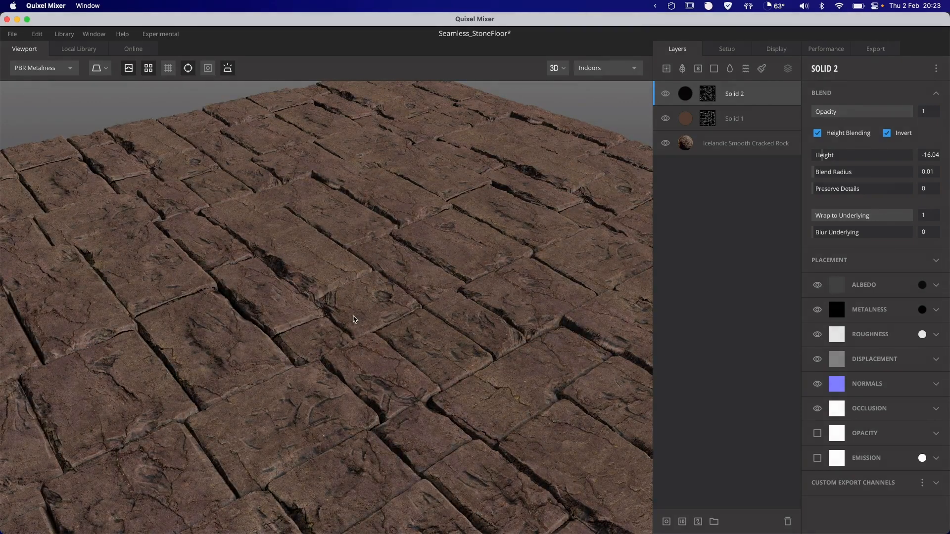
{"action": "left_click", "coordinate": [149, 72]}
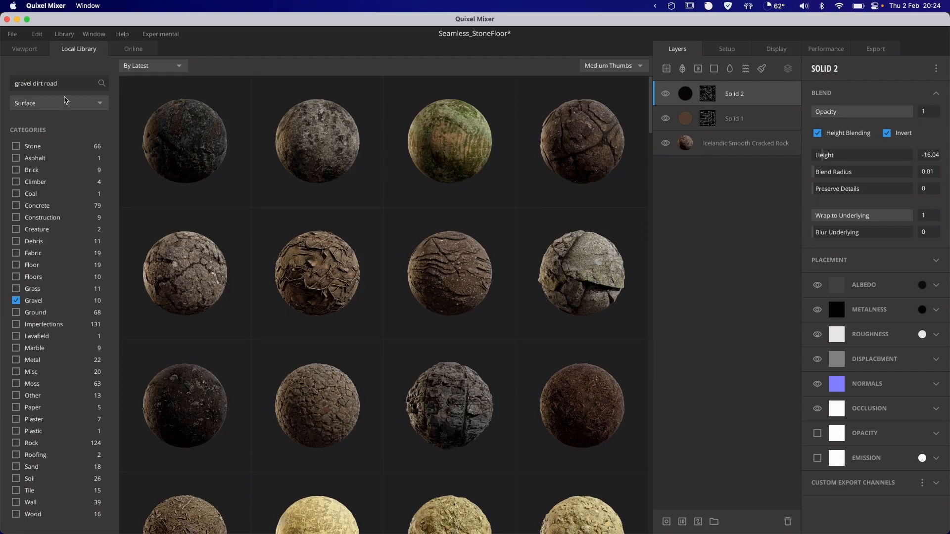
- Clear the local library search and add the Gravel Dirt Road surface from the Gravel category above Solid 2
{"action": "triple_click", "coordinate": [65, 88]}
{"action": "key", "text": "BackSpace"}
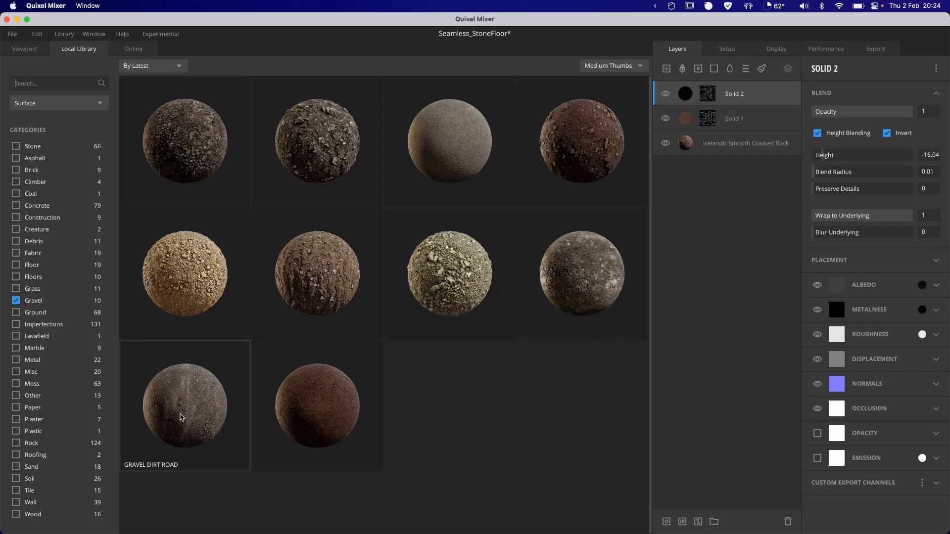
{"action": "left_click", "coordinate": [181, 417]}
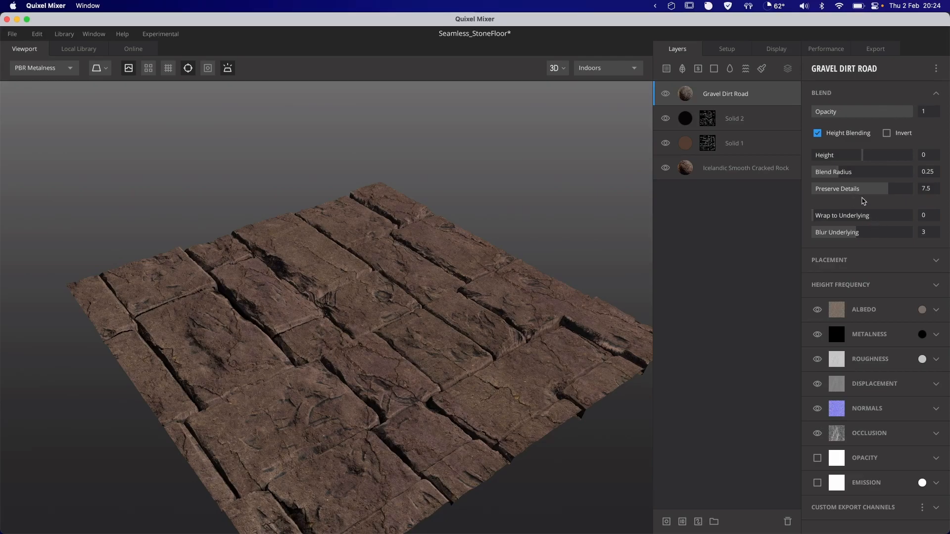
- Set the Gravel Dirt Road layer's blend height to 13.04 so gravel fills the gaps between the stones
{"action": "left_click_drag", "start_coordinate": [866, 158], "coordinate": [902, 155]}
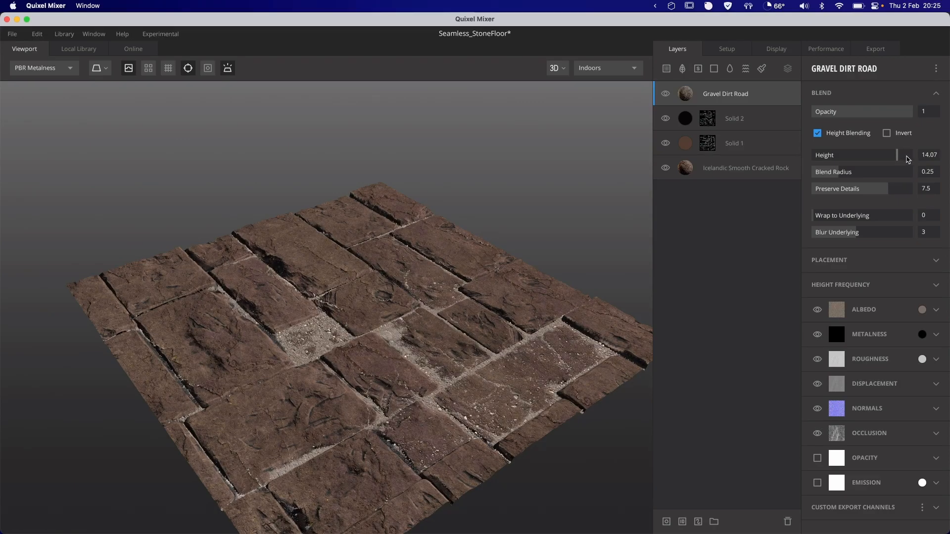
{"action": "left_click", "coordinate": [939, 158]}
{"action": "type", "text": "1"}
{"action": "key", "text": "Return"}
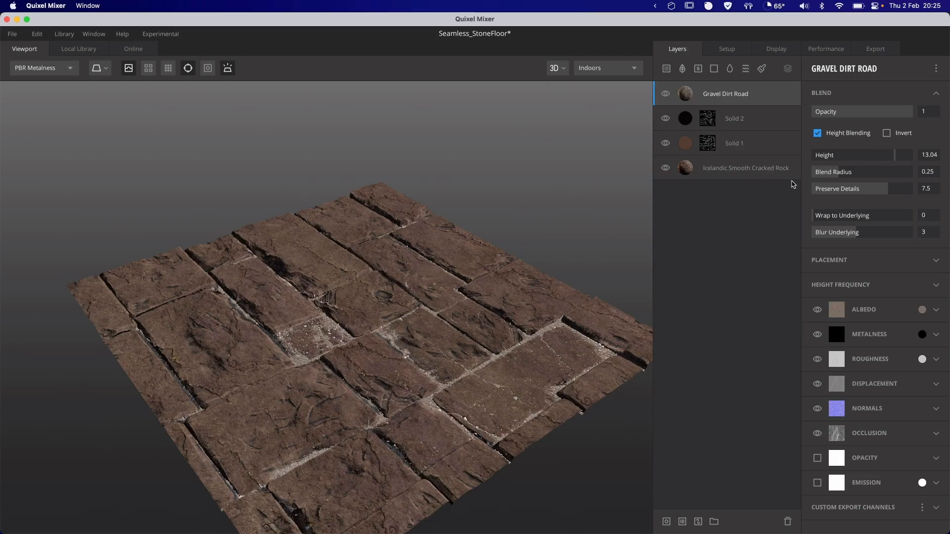
- Tint the Gravel Dirt Road layer's albedo a dark brown and apply the color
{"action": "left_click", "coordinate": [921, 310]}
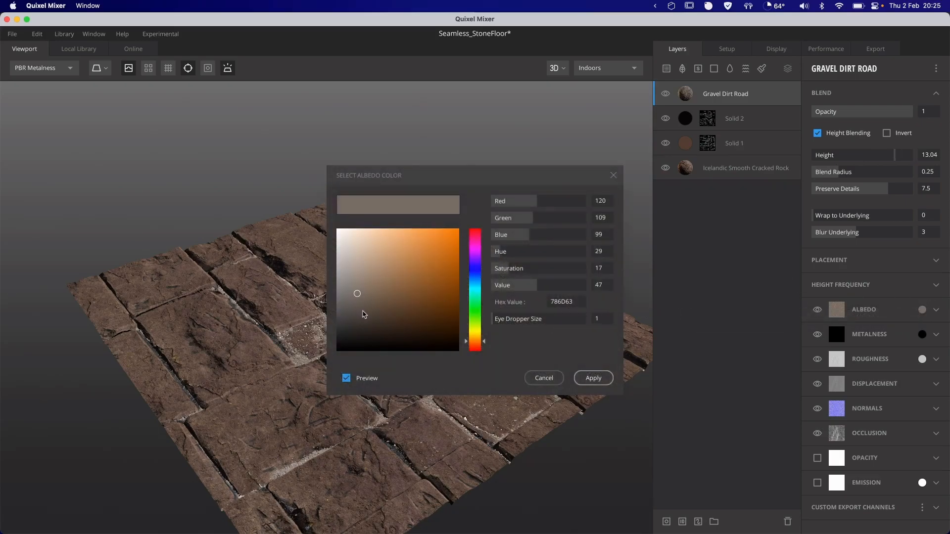
{"action": "left_click_drag", "start_coordinate": [358, 294], "coordinate": [400, 309]}
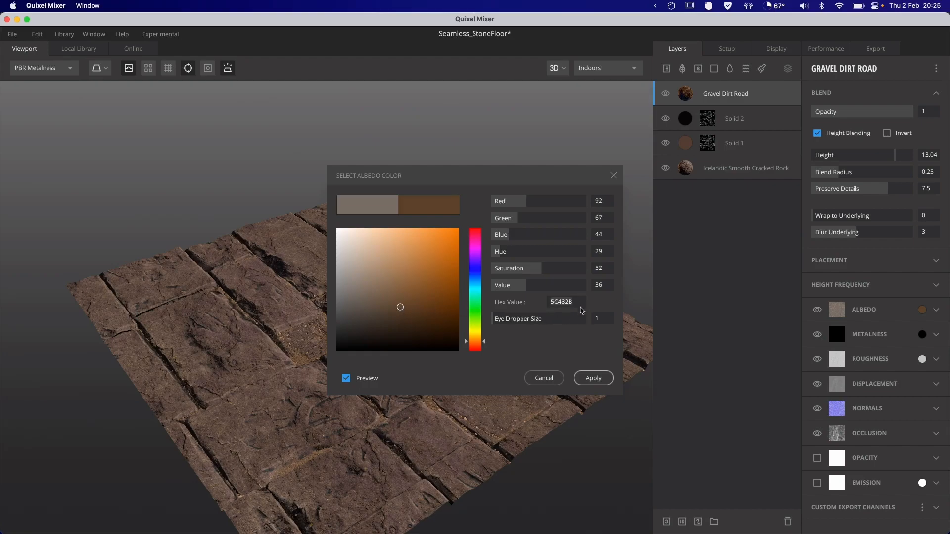
{"action": "left_click", "coordinate": [581, 305]}
{"action": "type", "text": "F"}
{"action": "left_click", "coordinate": [595, 379]}
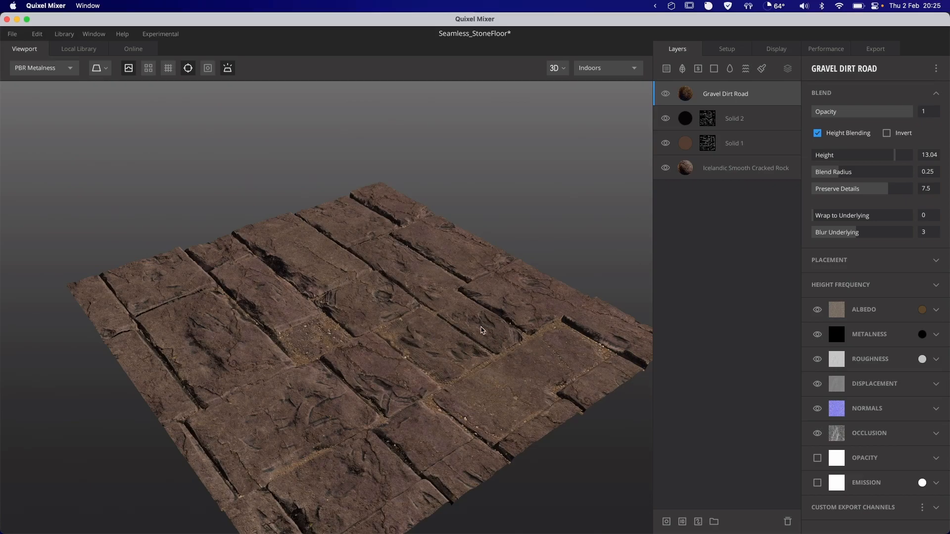
- Set the gravel albedo's Match to Underlying to 0.342 and the layer's Blur Underlying to 0
{"action": "left_click", "coordinate": [936, 309]}
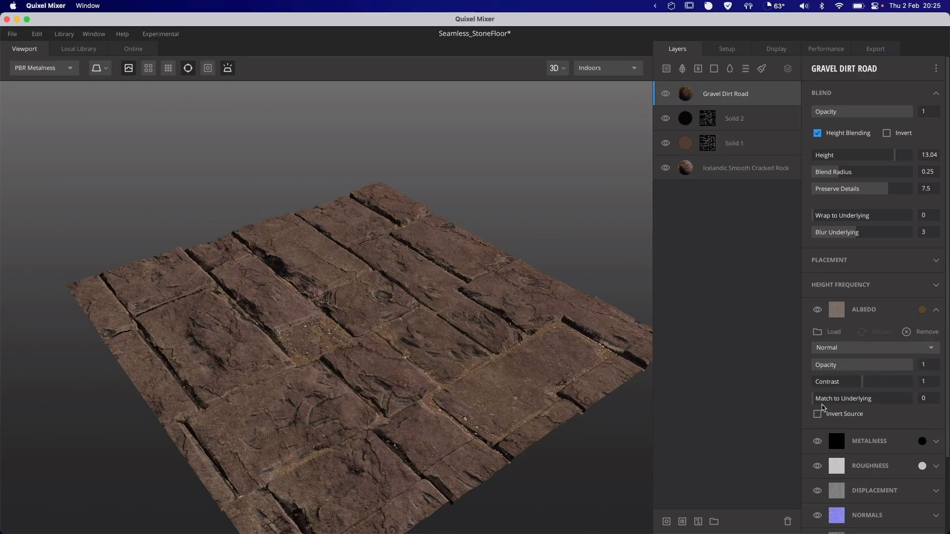
{"action": "left_click", "coordinate": [824, 400]}
{"action": "left_click_drag", "start_coordinate": [825, 402], "coordinate": [848, 402]}
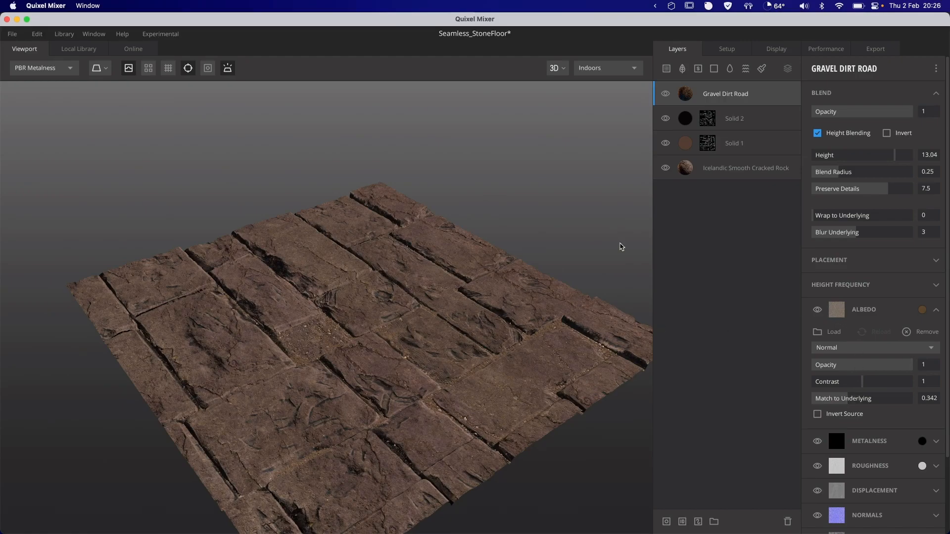
{"action": "left_click_drag", "start_coordinate": [857, 236], "coordinate": [790, 239]}
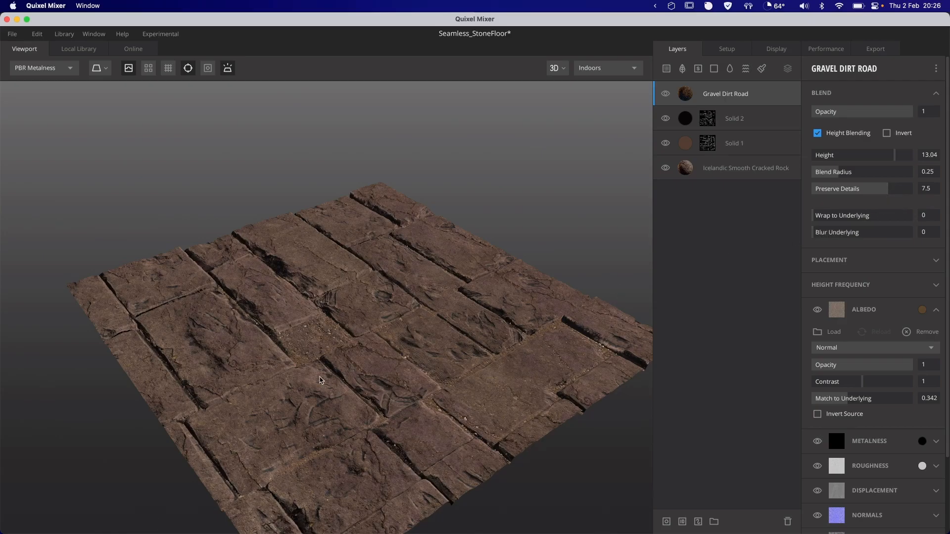
- Examine the gravel-filled floor from several angles, including under the Pisa lighting environment
{"action": "left_click_drag", "start_coordinate": [312, 367], "coordinate": [369, 391]}
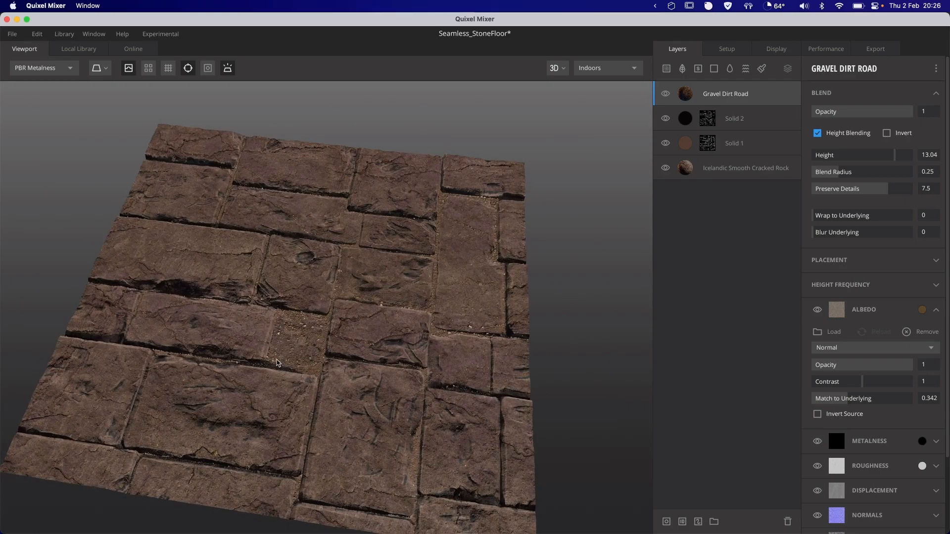
{"action": "left_click_drag", "start_coordinate": [491, 379], "coordinate": [195, 352], "text": "shift"}
{"action": "left_click_drag", "start_coordinate": [331, 359], "coordinate": [283, 352], "text": "shift"}
{"action": "left_click_drag", "start_coordinate": [478, 379], "coordinate": [342, 332]}
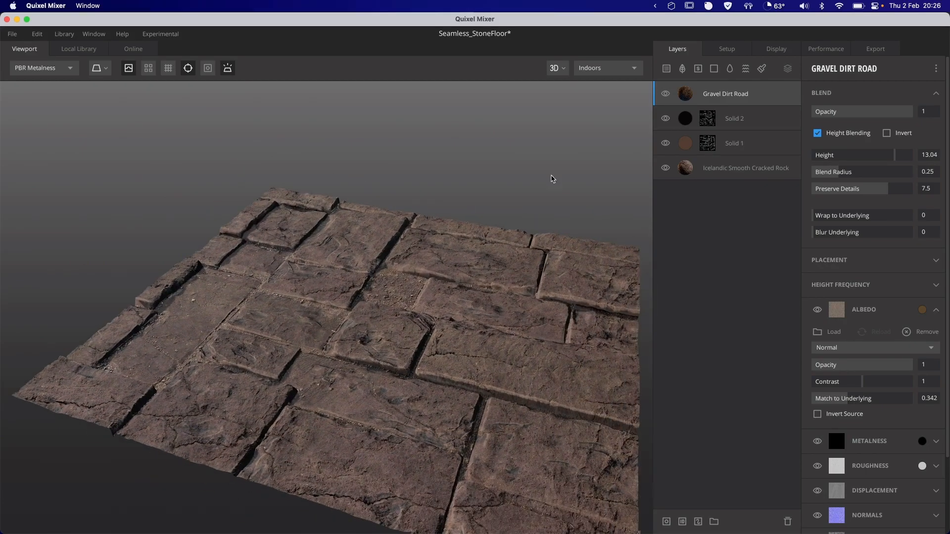
{"action": "left_click", "coordinate": [605, 68]}
{"action": "left_click", "coordinate": [596, 98]}
{"action": "left_click_drag", "start_coordinate": [336, 326], "coordinate": [153, 314], "text": "shift"}
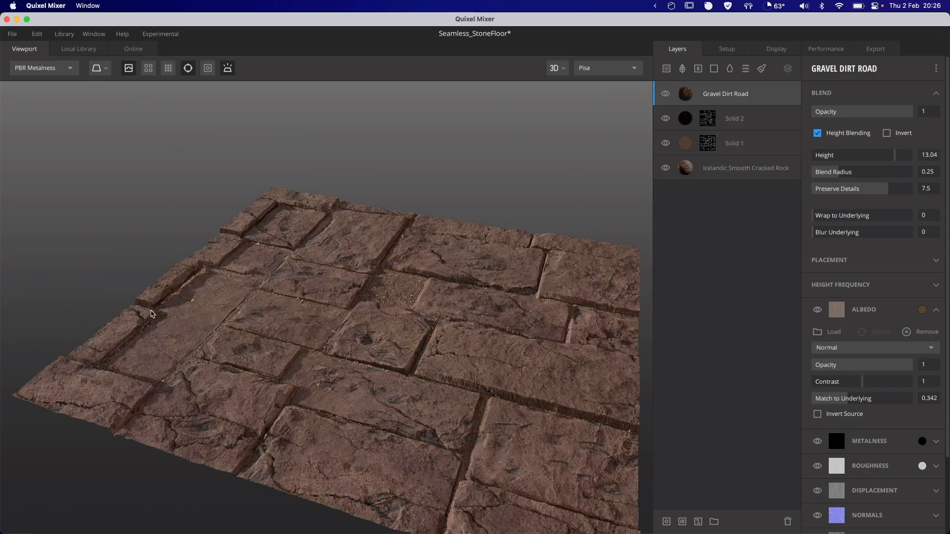
{"action": "left_click_drag", "start_coordinate": [269, 326], "coordinate": [414, 357]}
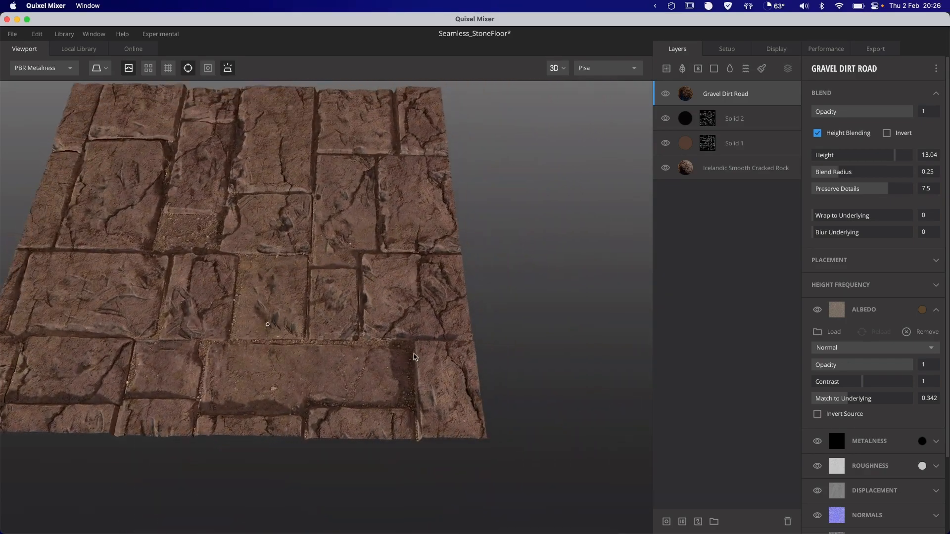
- Examine the floor under the Streetlights lighting environment and restore the Indoors environment
{"action": "left_click", "coordinate": [605, 64]}
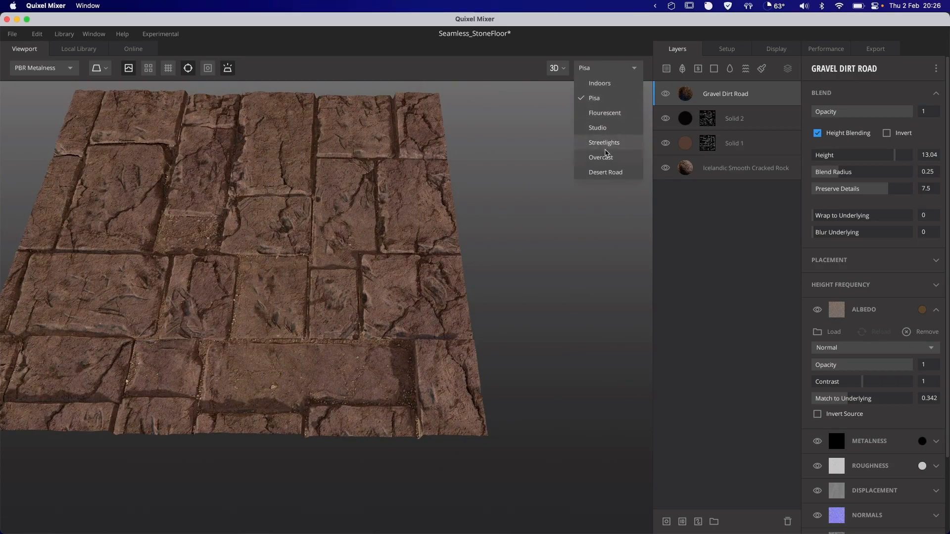
{"action": "left_click", "coordinate": [605, 146]}
{"action": "middle_click_drag", "start_coordinate": [228, 272], "coordinate": [363, 343]}
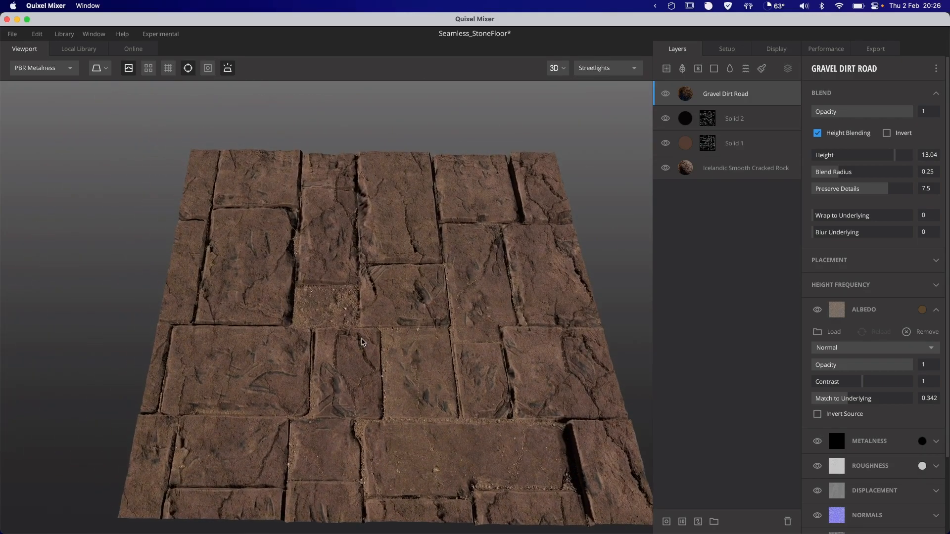
{"action": "key", "text": "c"}
{"action": "key", "text": "m"}
{"action": "key", "text": "c"}
{"action": "key", "text": "c"}
{"action": "key", "text": "m"}
{"action": "left_click", "coordinate": [607, 68]}
{"action": "left_click", "coordinate": [601, 92]}
{"action": "left_click_drag", "start_coordinate": [361, 207], "coordinate": [386, 297]}
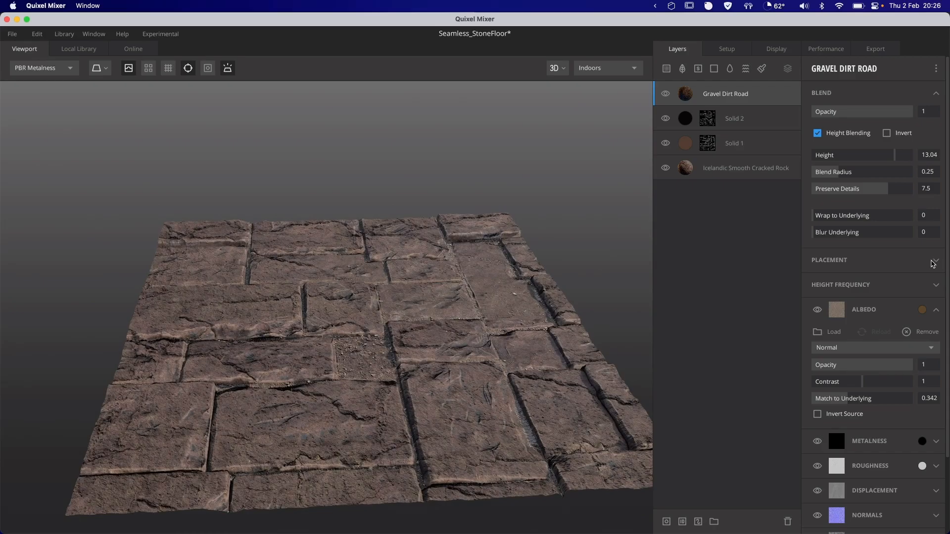
- Set the Gravel Dirt Road layer's tiling repetitions to 1 in both X and Y
{"action": "left_click", "coordinate": [935, 261]}
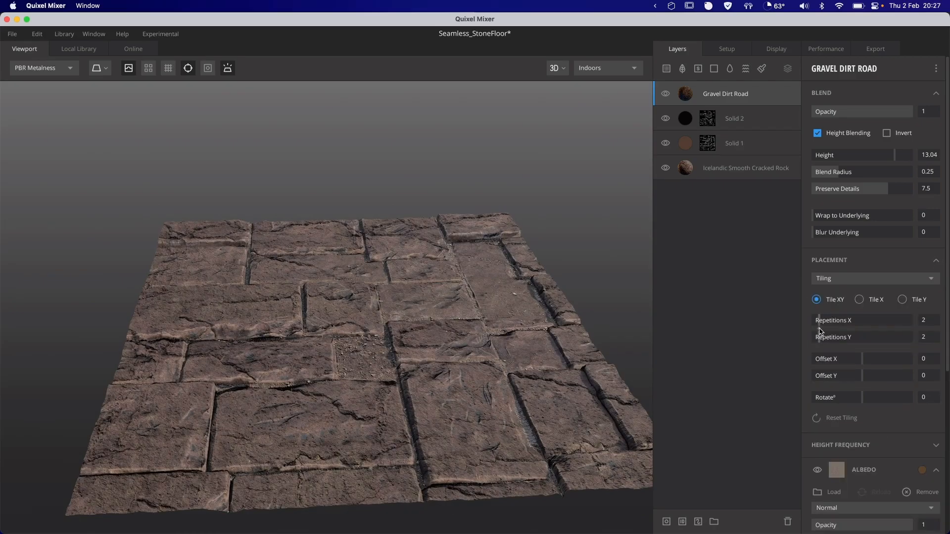
{"action": "left_click_drag", "start_coordinate": [816, 334], "coordinate": [812, 332]}
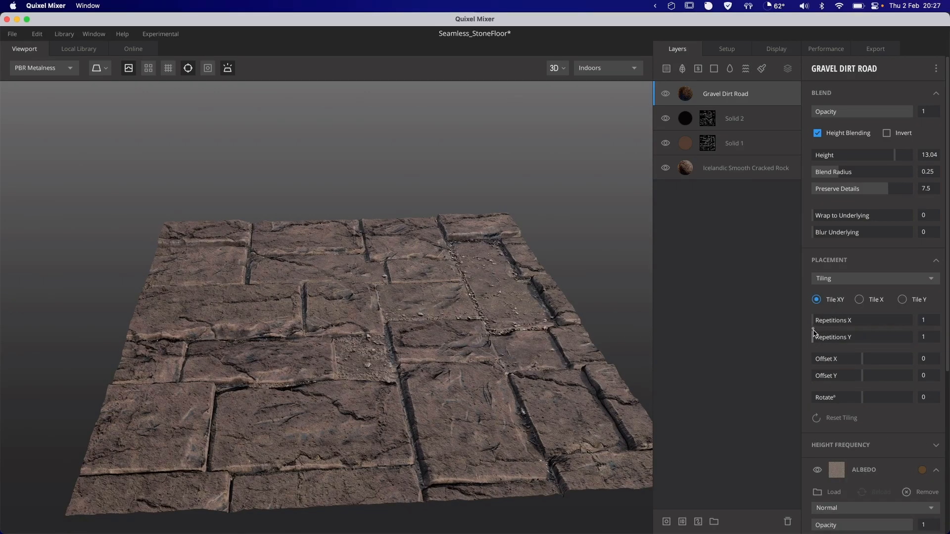
- Examine the gravel-filled floor from several angles, with the tiling preview switched on and back off
{"action": "left_click_drag", "start_coordinate": [453, 350], "coordinate": [486, 350]}
{"action": "left_click_drag", "start_coordinate": [363, 358], "coordinate": [316, 330]}
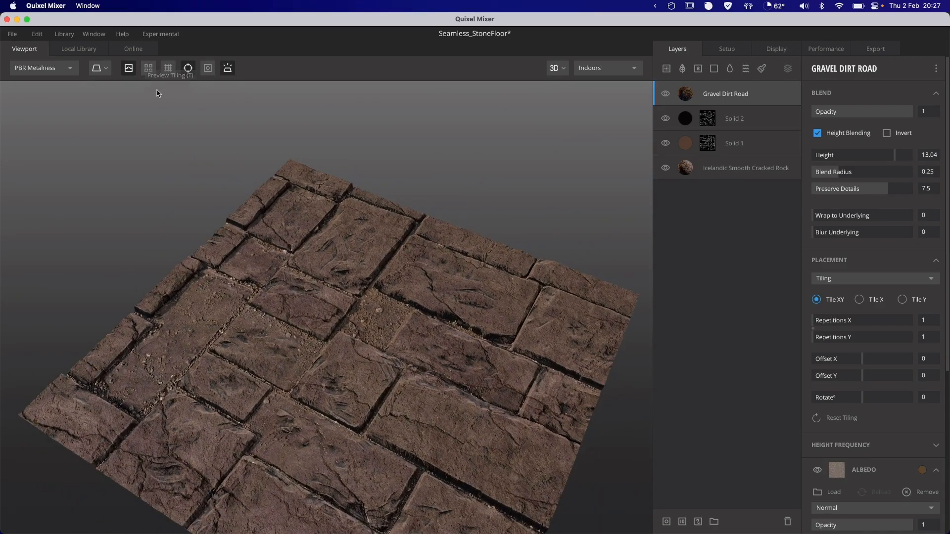
{"action": "left_click", "coordinate": [148, 67]}
{"action": "left_click_drag", "start_coordinate": [348, 279], "coordinate": [278, 298]}
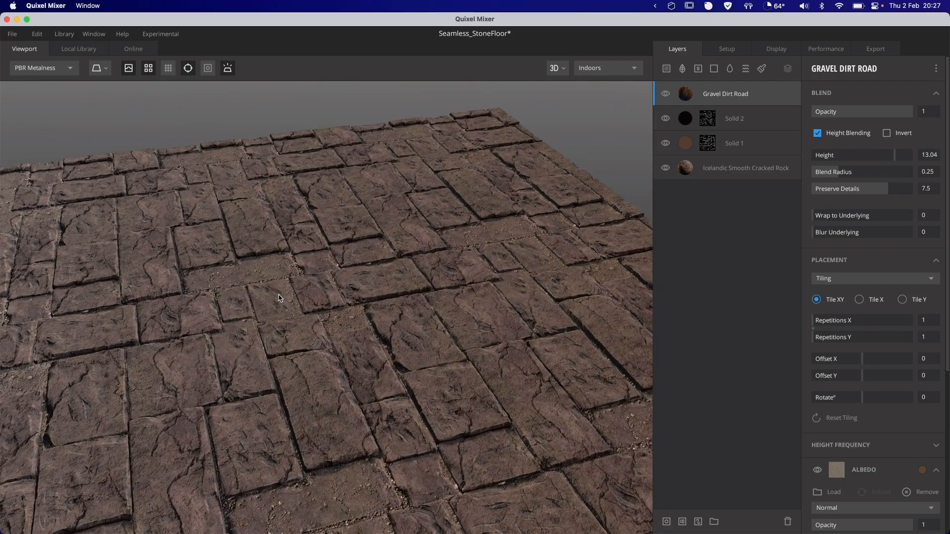
{"action": "left_click", "coordinate": [149, 68]}
{"action": "scroll", "coordinate": [346, 274], "scroll_direction": "up", "scroll_amount": 10}
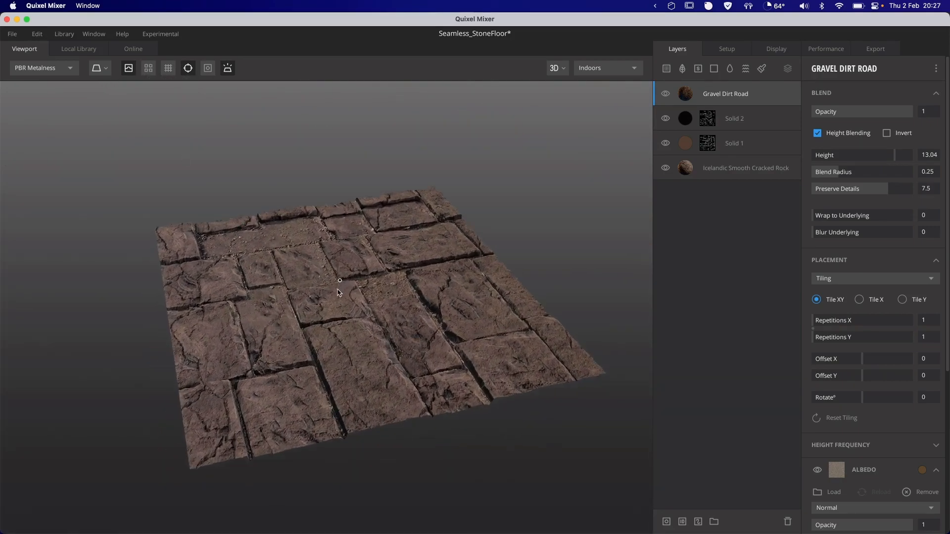
{"action": "left_click_drag", "start_coordinate": [373, 318], "coordinate": [370, 349]}
- Switch the lighting environment to Streetlights, relight the floor from another direction and view the result
{"action": "left_click", "coordinate": [606, 69]}
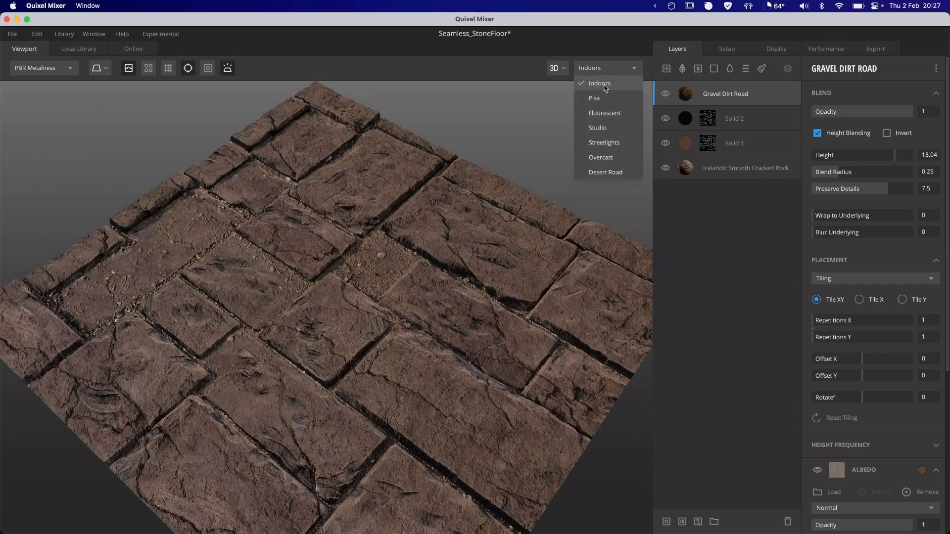
{"action": "left_click", "coordinate": [603, 143]}
{"action": "scroll", "coordinate": [300, 347], "scroll_direction": "down", "scroll_amount": 5}
{"action": "right_click_drag", "start_coordinate": [271, 305], "coordinate": [476, 339], "text": "shift"}
{"action": "mouse_move", "coordinate": [324, 336]}
{"action": "right_mouse_down", "text": "shift"}
{"action": "mouse_move", "coordinate": [451, 352]}
{"action": "mouse_move", "coordinate": [360, 331]}
{"action": "mouse_move", "coordinate": [317, 335]}
{"action": "right_mouse_up", "text": "shift"}
{"action": "left_click_drag", "start_coordinate": [317, 335], "coordinate": [322, 324]}
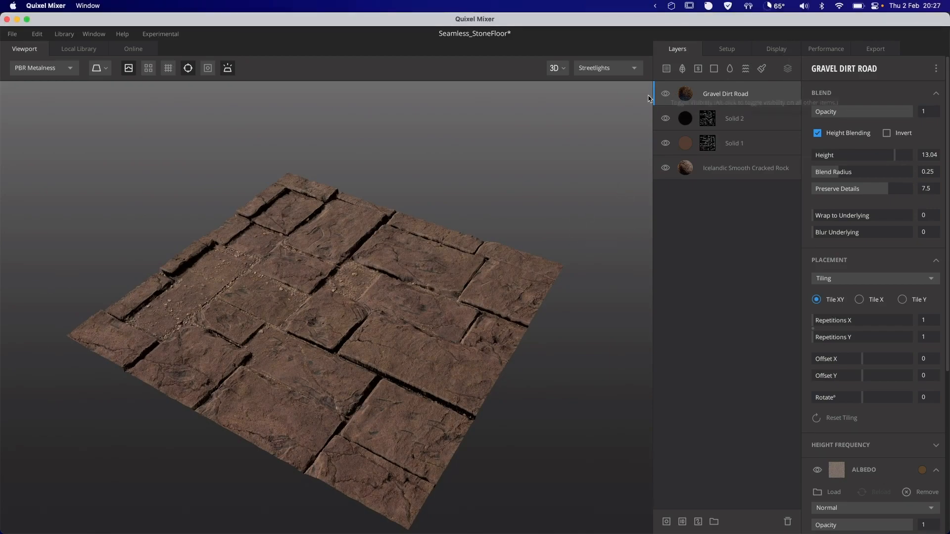
- Add the finely cracked Concrete Damaged surface from the Concrete category as a new layer above the gravel
{"action": "left_click", "coordinate": [665, 69]}
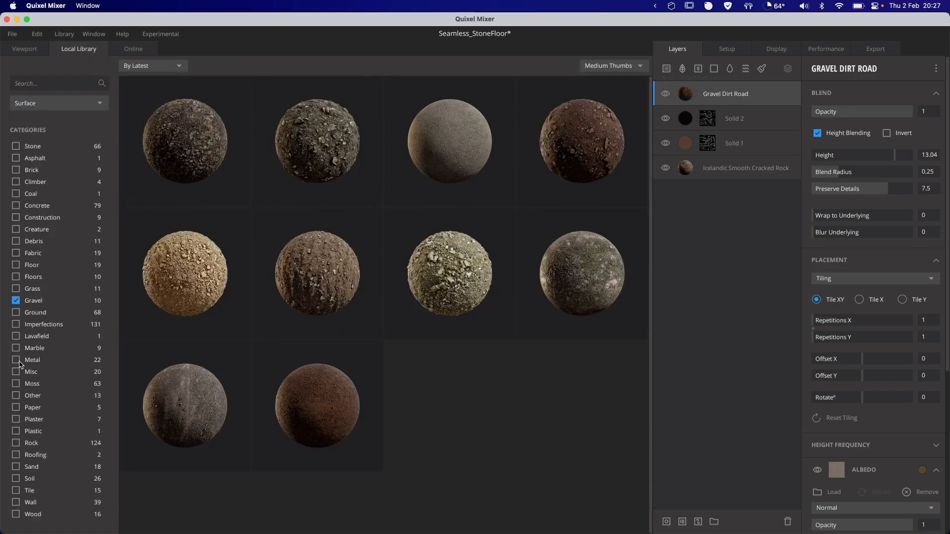
{"action": "left_click", "coordinate": [17, 302]}
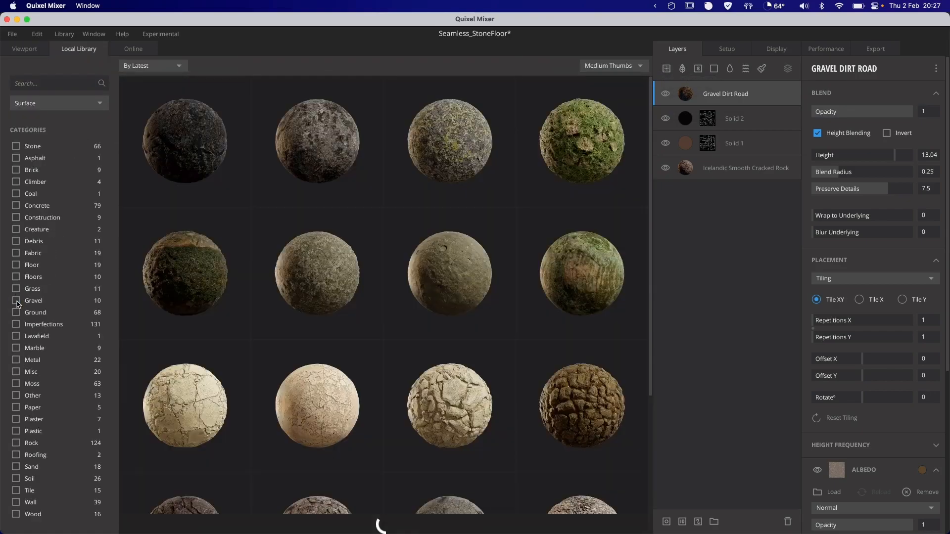
{"action": "left_click", "coordinate": [15, 206]}
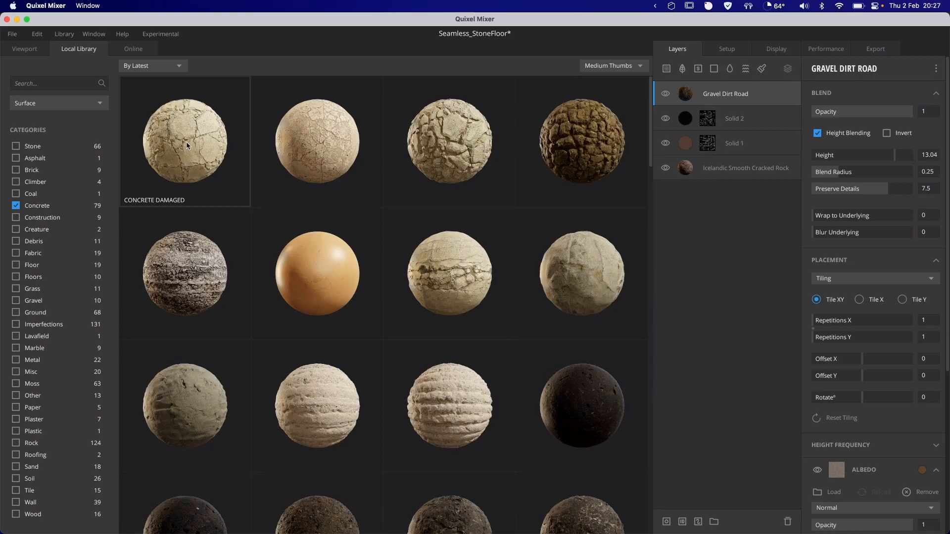
{"action": "double_click", "coordinate": [322, 156]}
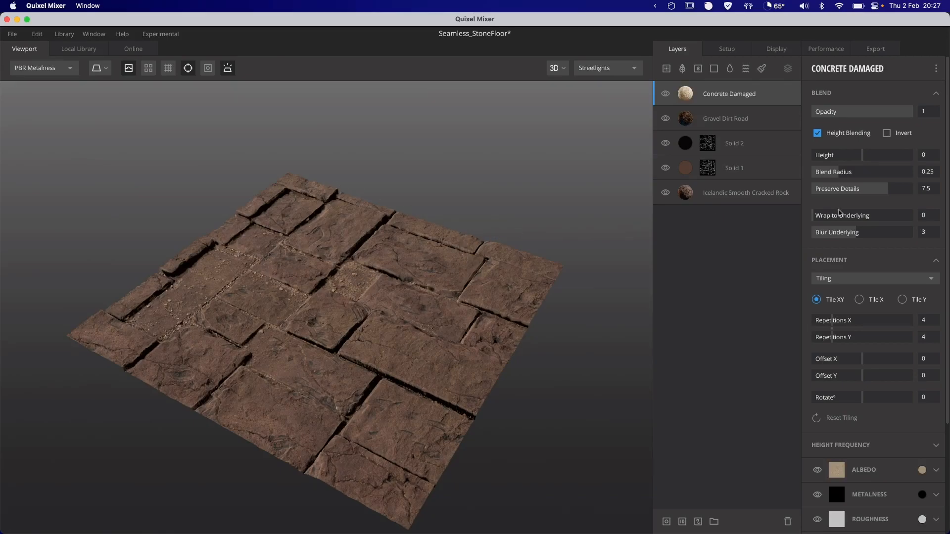
- Invert the Concrete Damaged layer's height blending, set its tiling repetitions to 1 in X and Y, and its blend Height to 15.48
{"action": "left_click", "coordinate": [886, 134]}
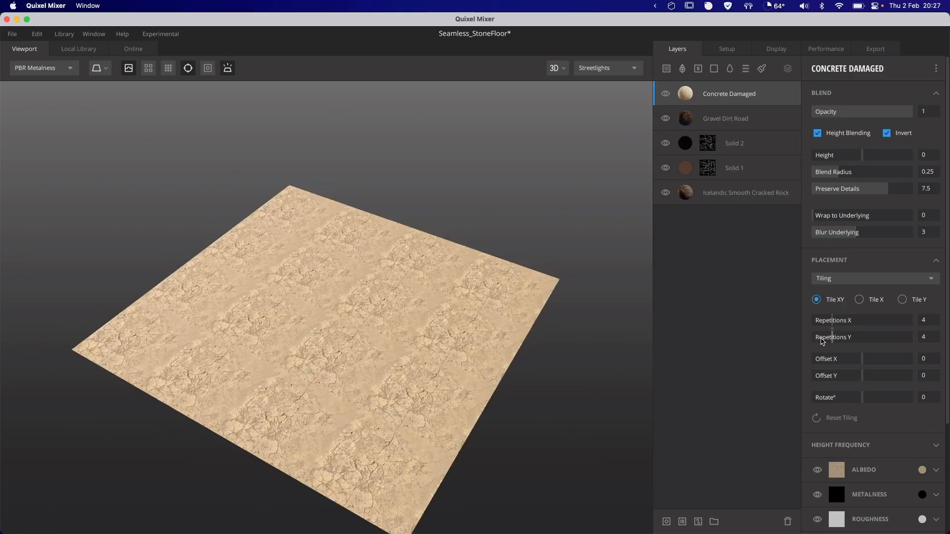
{"action": "left_click_drag", "start_coordinate": [832, 332], "coordinate": [813, 332]}
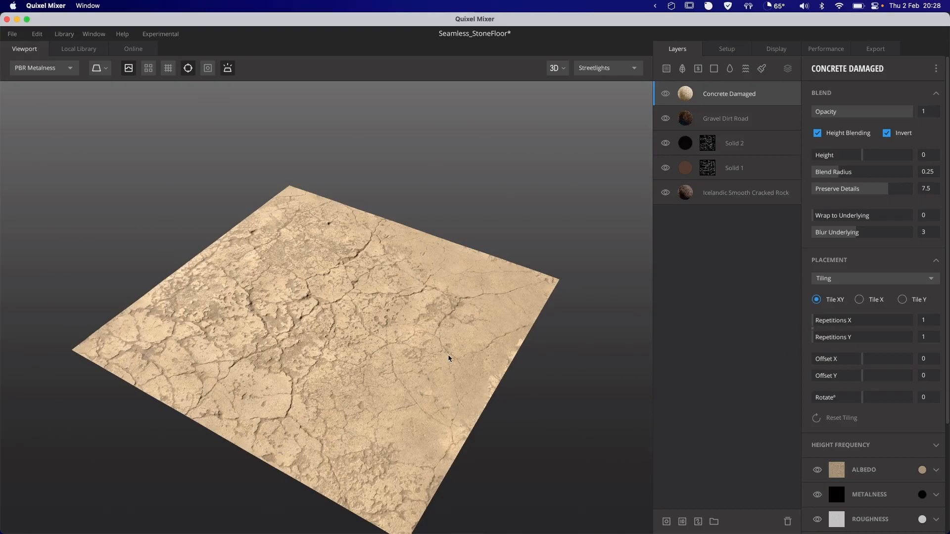
{"action": "mouse_move", "coordinate": [330, 358]}
{"action": "left_mouse_down"}
{"action": "mouse_move", "coordinate": [359, 373]}
{"action": "mouse_move", "coordinate": [352, 363]}
{"action": "left_mouse_up"}
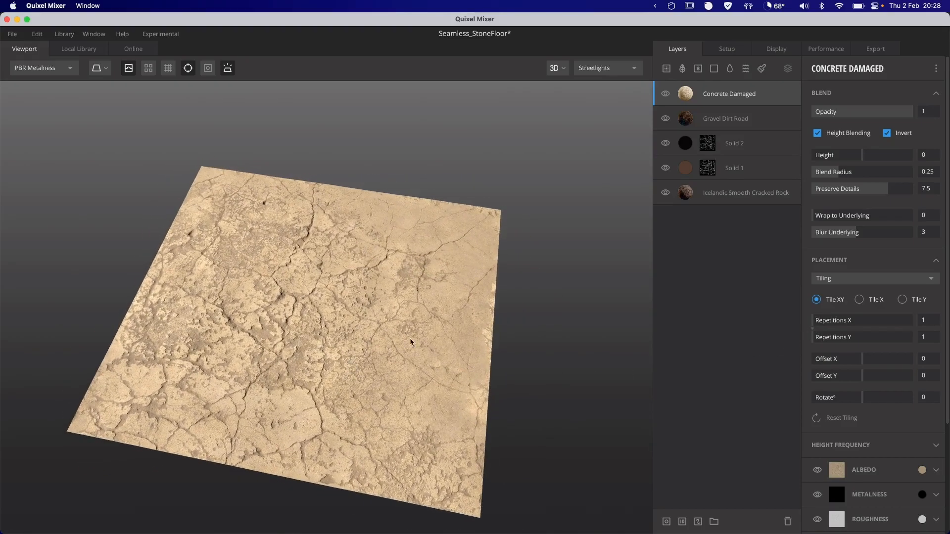
{"action": "left_click_drag", "start_coordinate": [862, 156], "coordinate": [900, 154]}
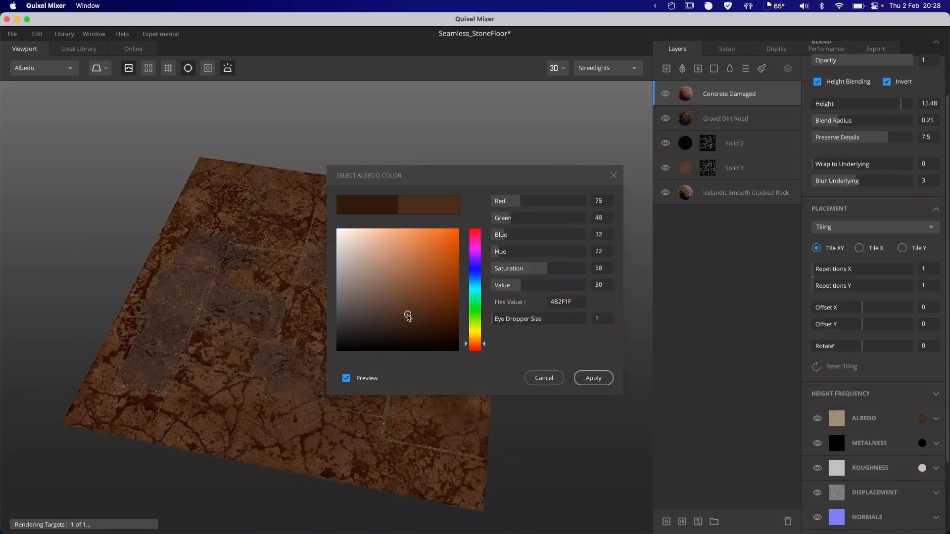
- Set the Concrete Damaged layer's albedo color to dark brown 2E1B13 and show the floor in PBR Metalness view
{"action": "left_click_drag", "start_coordinate": [407, 314], "coordinate": [416, 323]}
{"action": "left_click", "coordinate": [578, 306]}
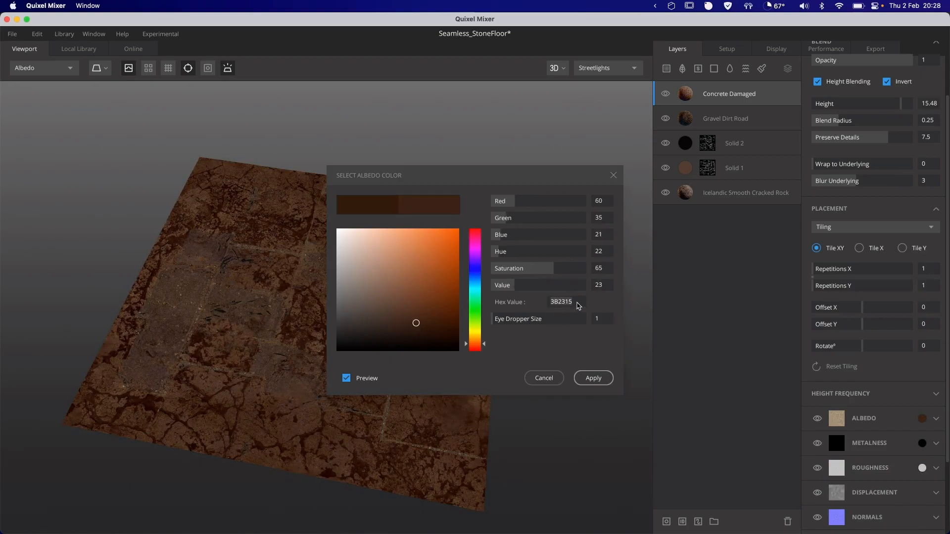
{"action": "type", "text": "2EB000"}
{"action": "key", "text": "Return"}
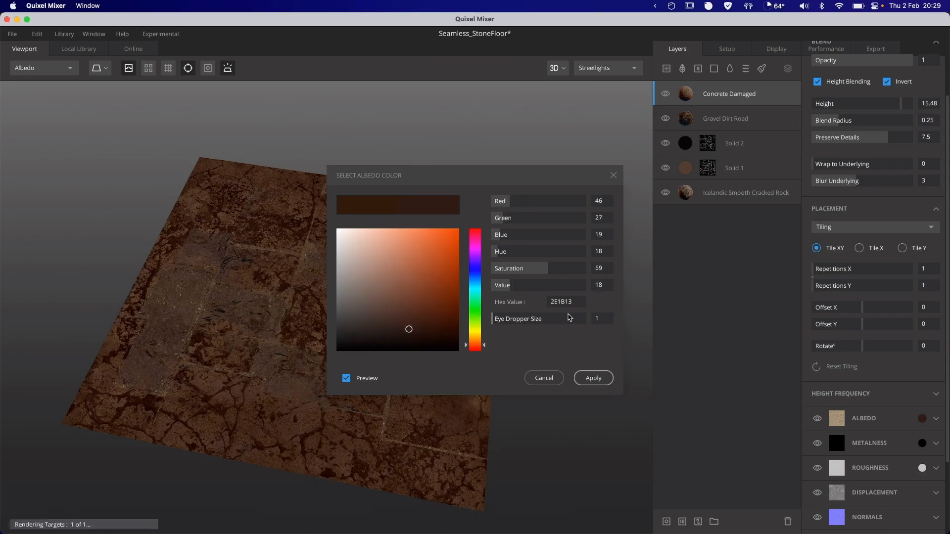
{"action": "left_click", "coordinate": [594, 378]}
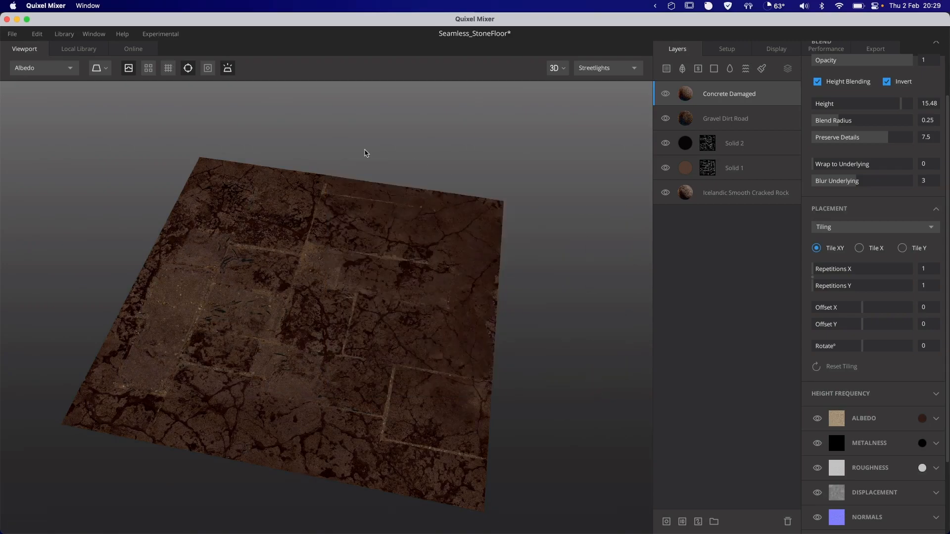
{"action": "key", "text": "1"}
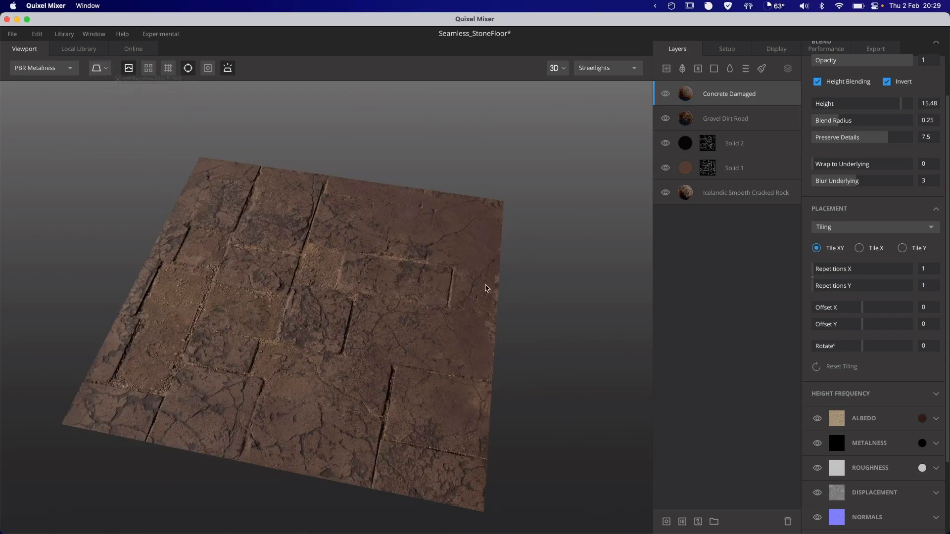
- Set the Concrete Damaged layer's blend Height to -2.494 and its albedo Contrast to 2
{"action": "left_click_drag", "start_coordinate": [901, 108], "coordinate": [856, 111]}
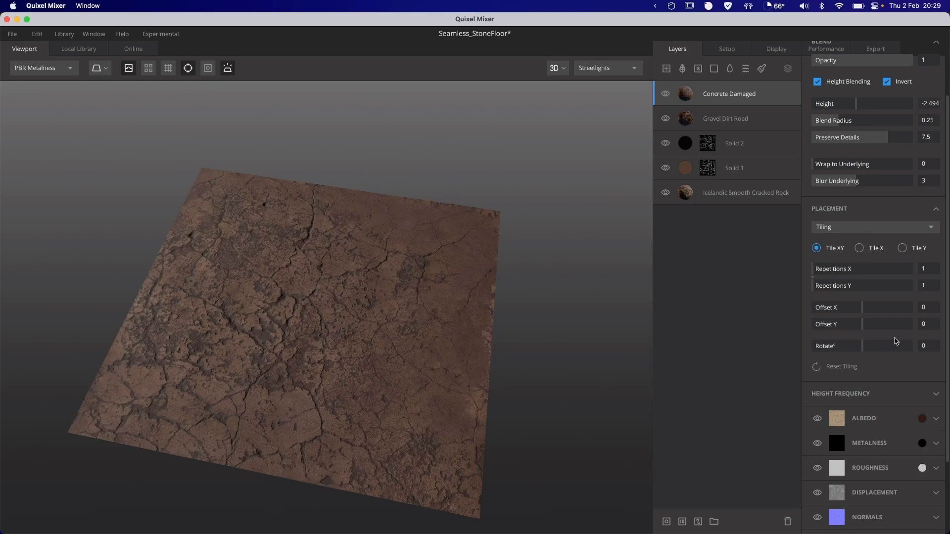
{"action": "scroll", "coordinate": [897, 342], "scroll_direction": "down", "scroll_amount": 3}
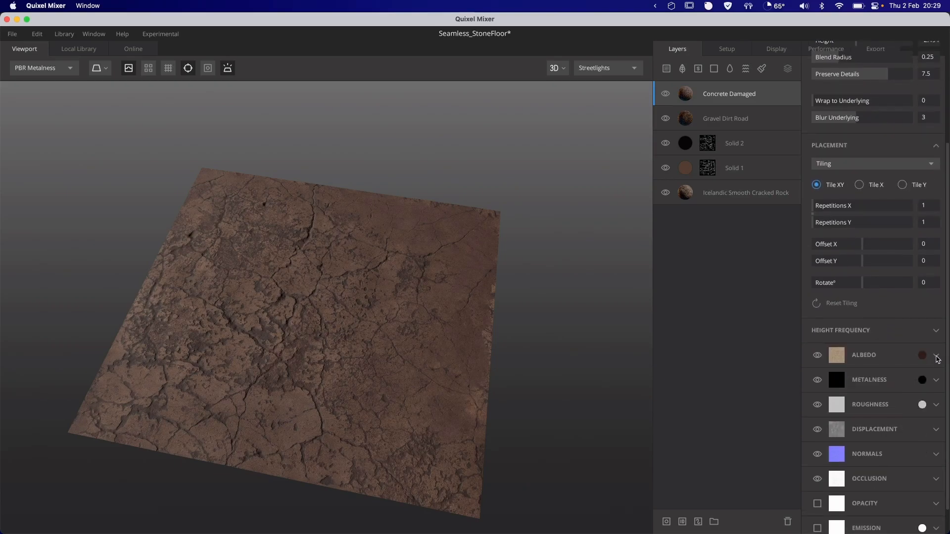
{"action": "left_click", "coordinate": [936, 356]}
{"action": "left_click_drag", "start_coordinate": [863, 429], "coordinate": [947, 432]}
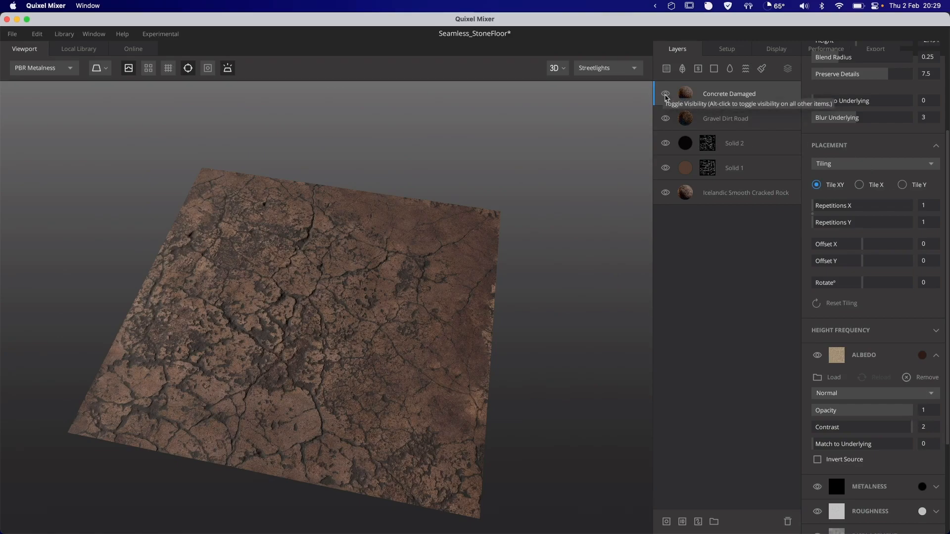
- Hide the Concrete Damaged layer and add the Mossy Floor surface from the Floor category as a new layer
{"action": "left_click", "coordinate": [665, 94]}
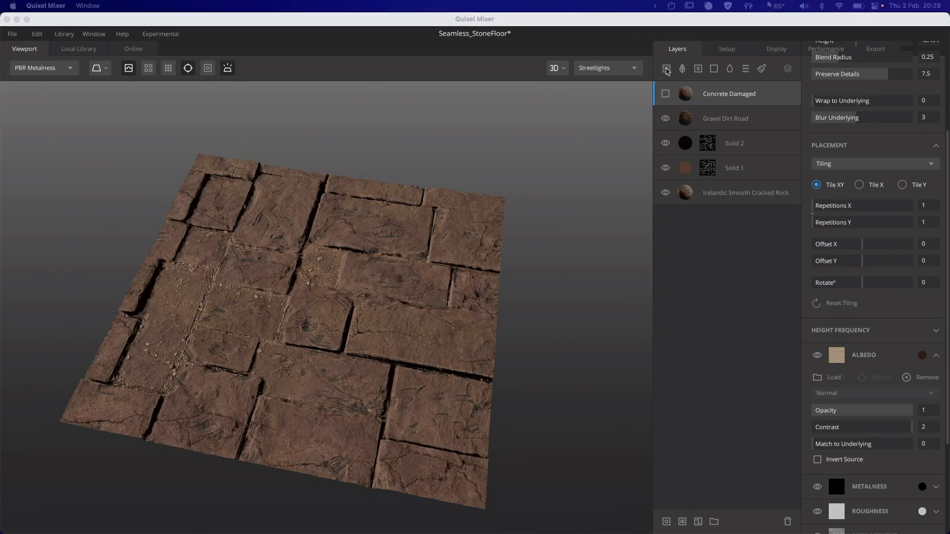
{"action": "left_click", "coordinate": [666, 69]}
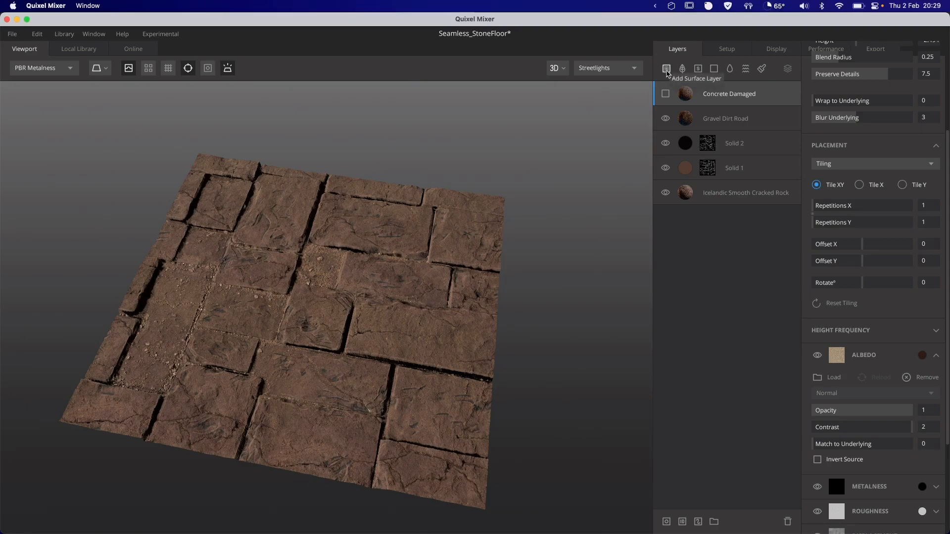
{"action": "left_click", "coordinate": [666, 69]}
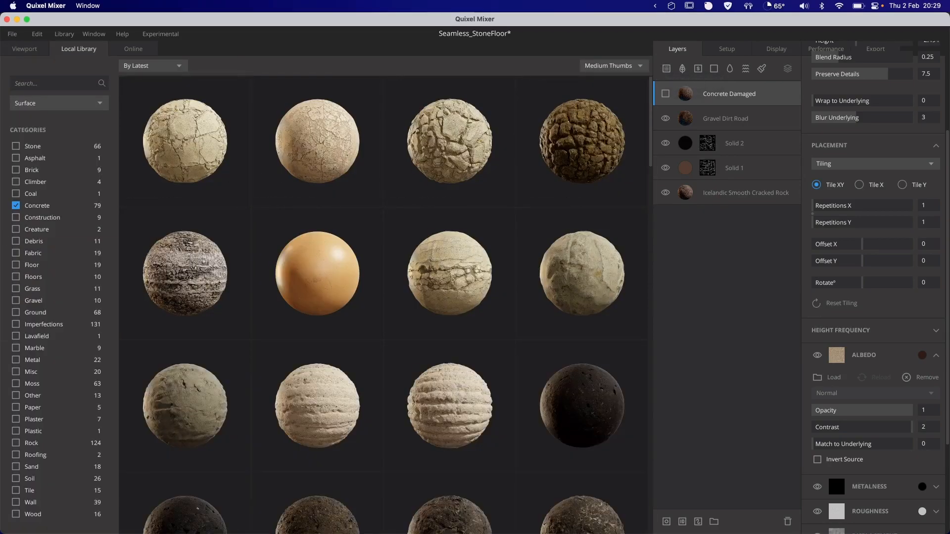
{"action": "left_click", "coordinate": [16, 206]}
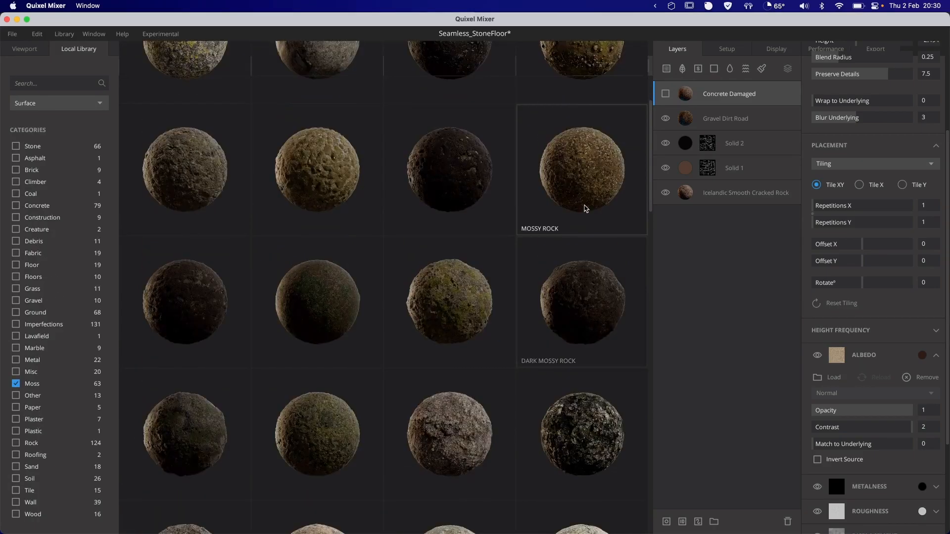
{"action": "scroll", "coordinate": [585, 209], "scroll_direction": "up", "scroll_amount": 3}
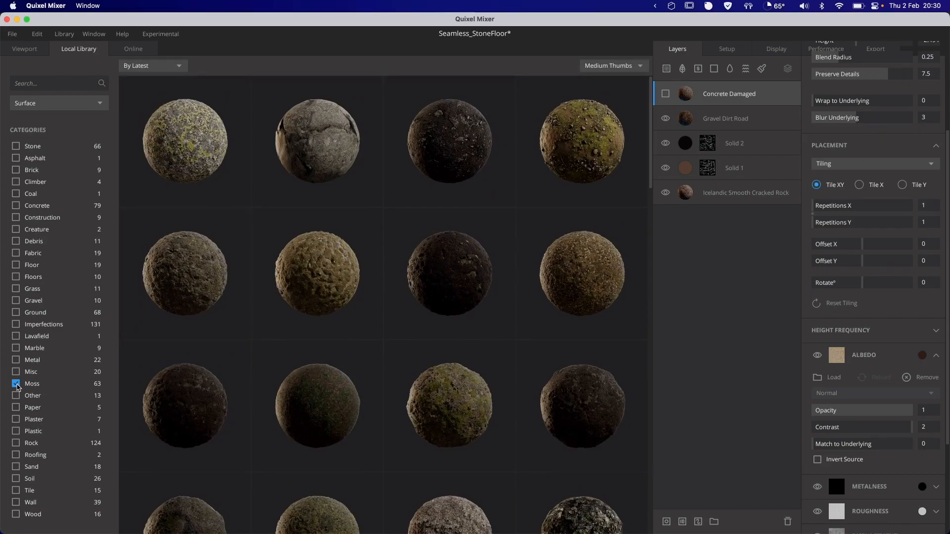
{"action": "left_click", "coordinate": [16, 384]}
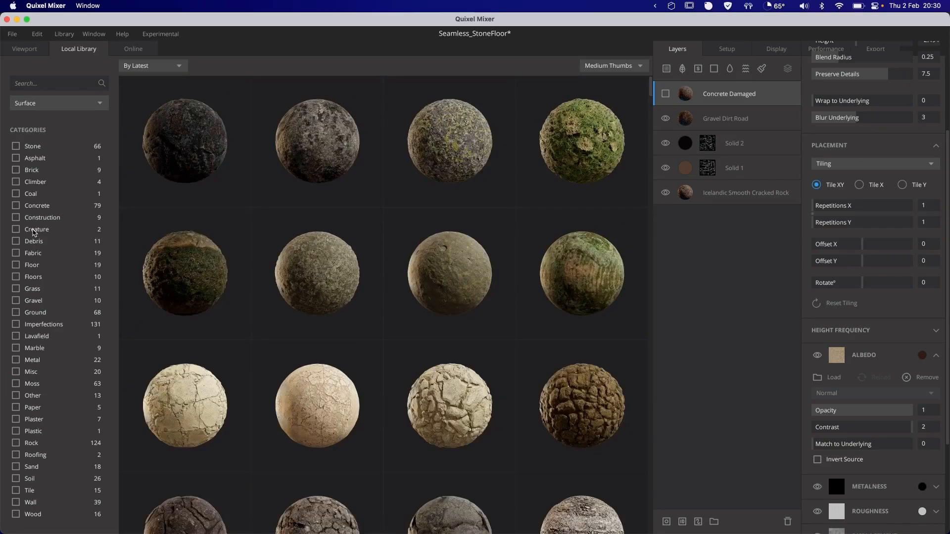
{"action": "left_click", "coordinate": [15, 266]}
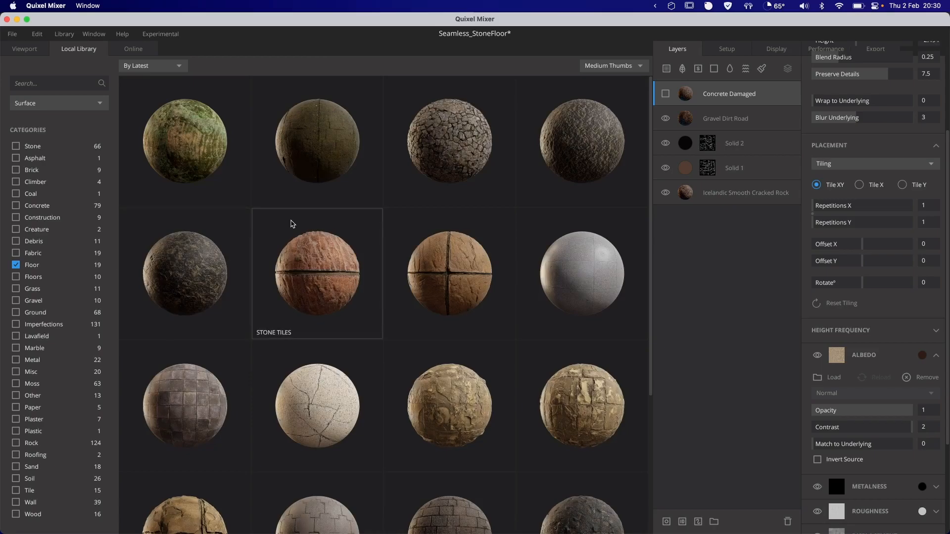
{"action": "double_click", "coordinate": [192, 157]}
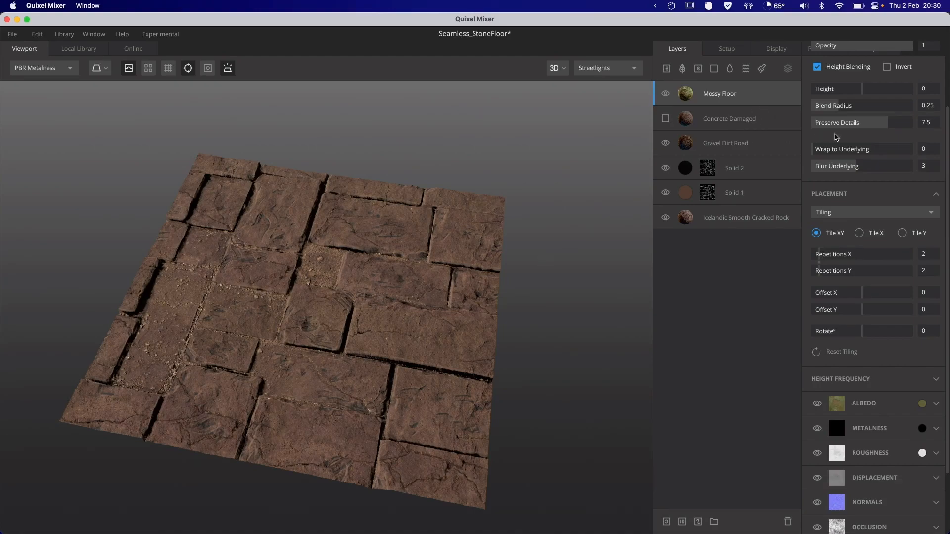
- Invert the Mossy Floor layer's height blending and set its blend Height to 13.65
{"action": "left_click", "coordinate": [886, 67]}
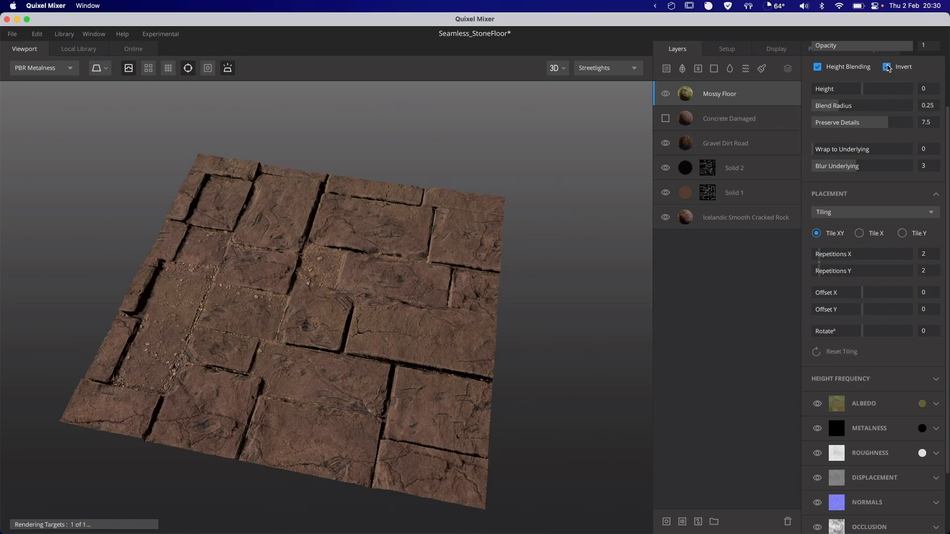
{"action": "left_click_drag", "start_coordinate": [866, 89], "coordinate": [898, 92]}
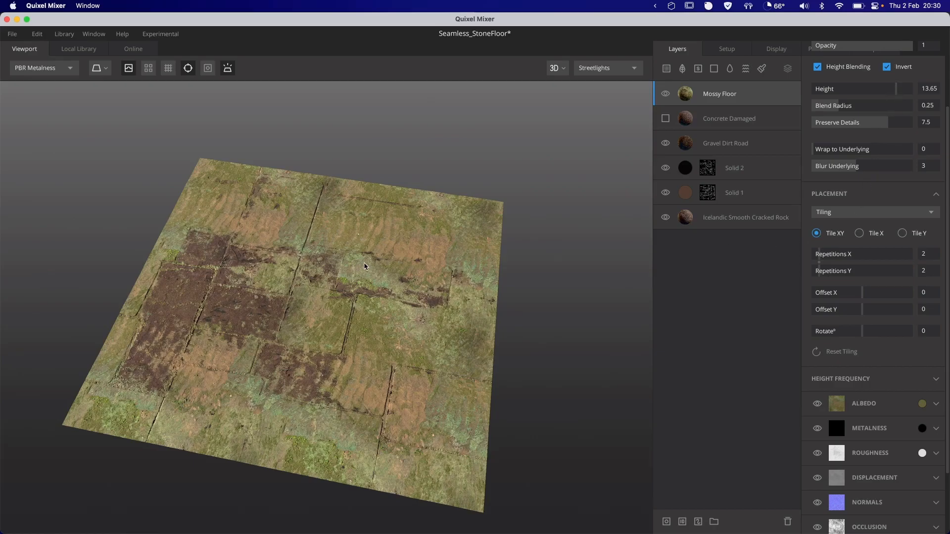
- Preview only the albedo and set the Mossy Floor layer's albedo color to dark olive brown 342D16
{"action": "key", "text": "c"}
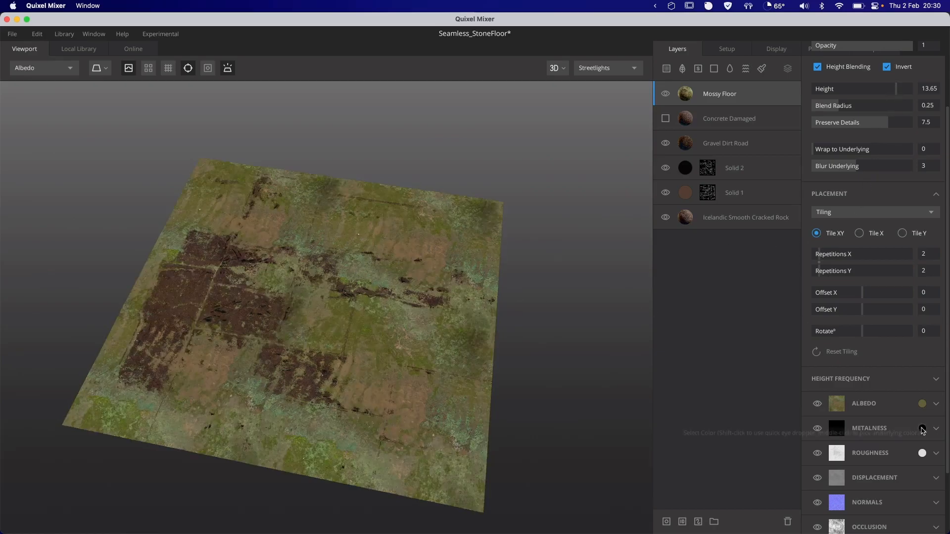
{"action": "left_click", "coordinate": [921, 404]}
{"action": "mouse_move", "coordinate": [383, 299]}
{"action": "left_mouse_down"}
{"action": "mouse_move", "coordinate": [392, 324]}
{"action": "mouse_move", "coordinate": [425, 324]}
{"action": "left_mouse_up"}
{"action": "left_click", "coordinate": [569, 303]}
{"action": "type", "text": "34"}
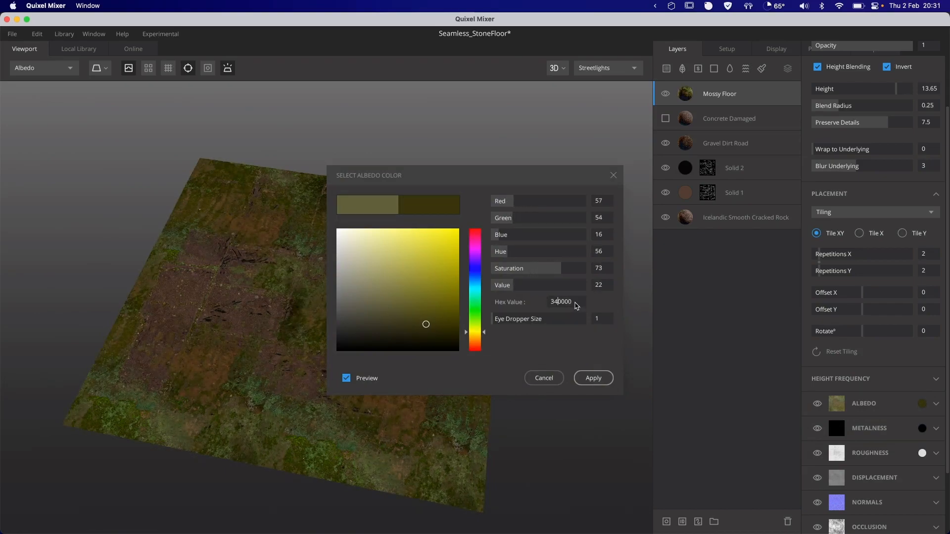
{"action": "type", "text": "2D16"}
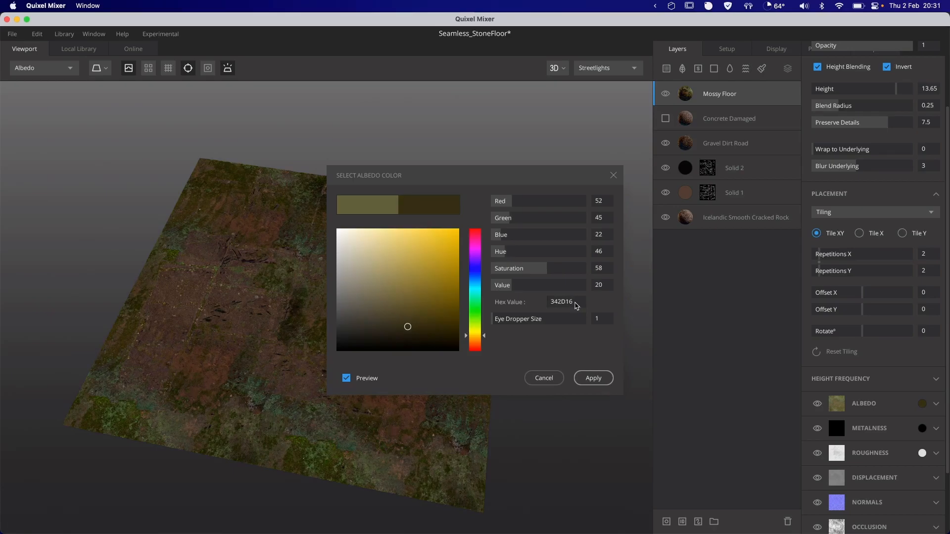
{"action": "left_click", "coordinate": [596, 380]}
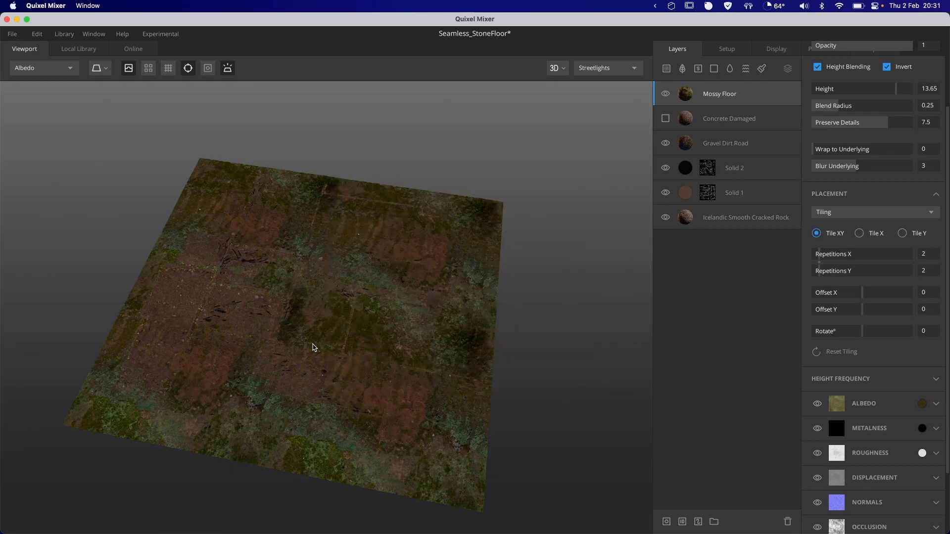
- Set the Mossy Floor layer's albedo Contrast to 1.126 and its blend Height to 1.29
{"action": "left_click", "coordinate": [936, 404]}
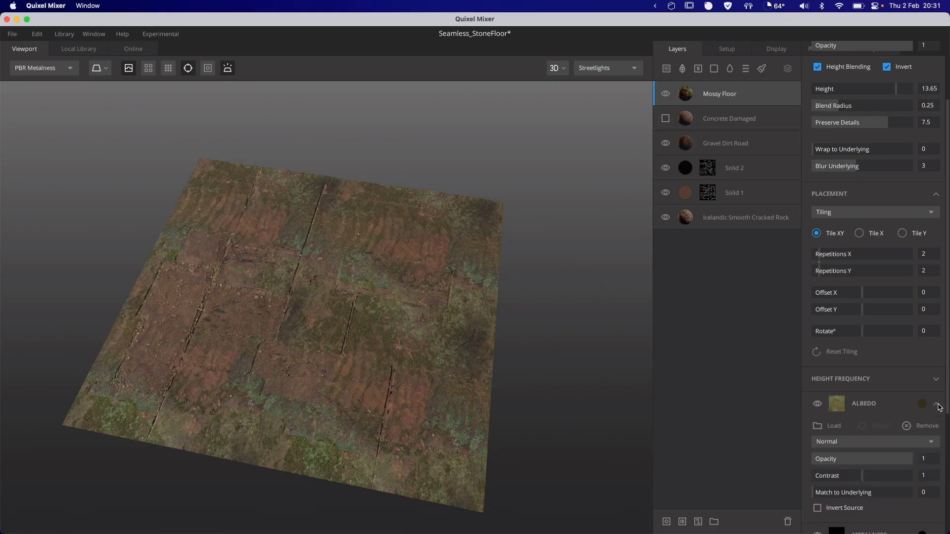
{"action": "scroll", "coordinate": [897, 449], "scroll_direction": "down", "scroll_amount": 1}
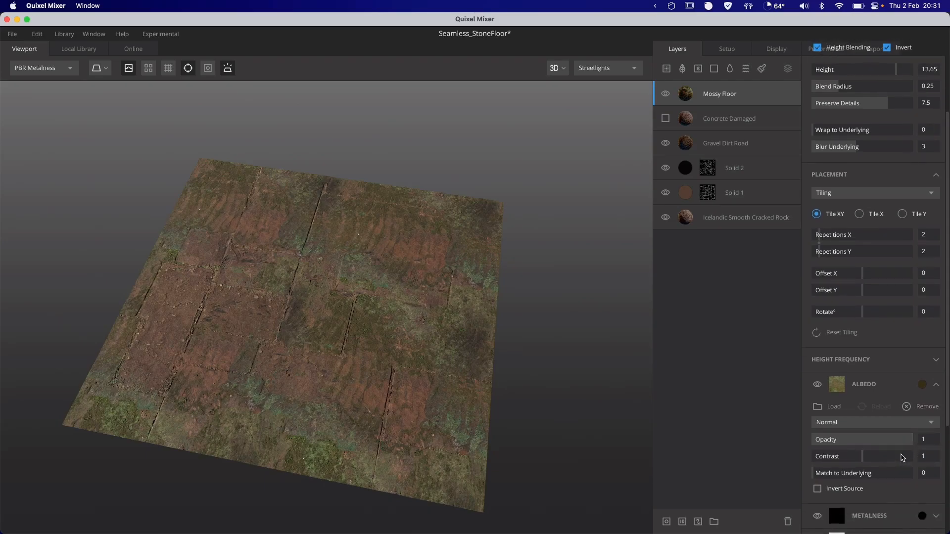
{"action": "left_click_drag", "start_coordinate": [864, 460], "coordinate": [948, 479]}
{"action": "left_click_drag", "start_coordinate": [898, 74], "coordinate": [865, 74]}
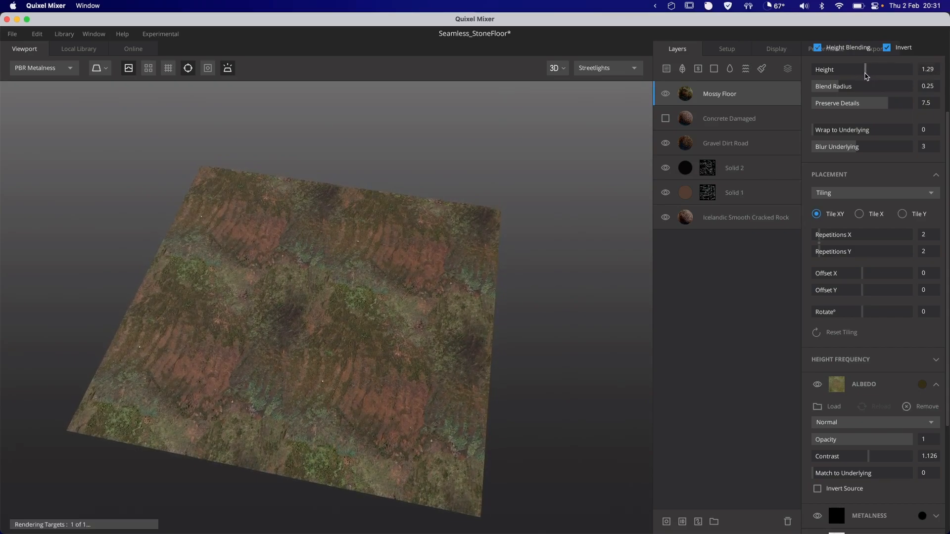
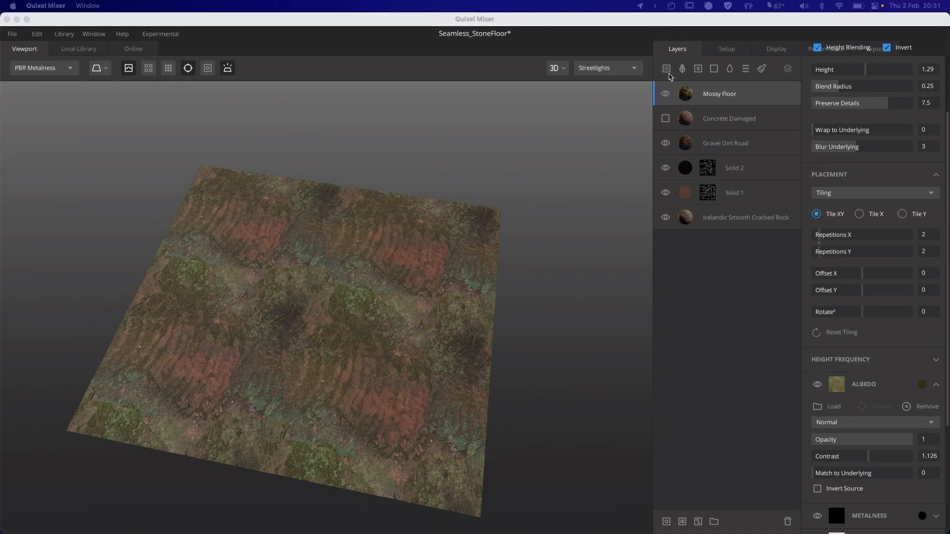
- Add the Mossy Wall surface from the Moss category as a new layer and set its blend Height to 4.215
{"action": "left_click", "coordinate": [669, 75]}
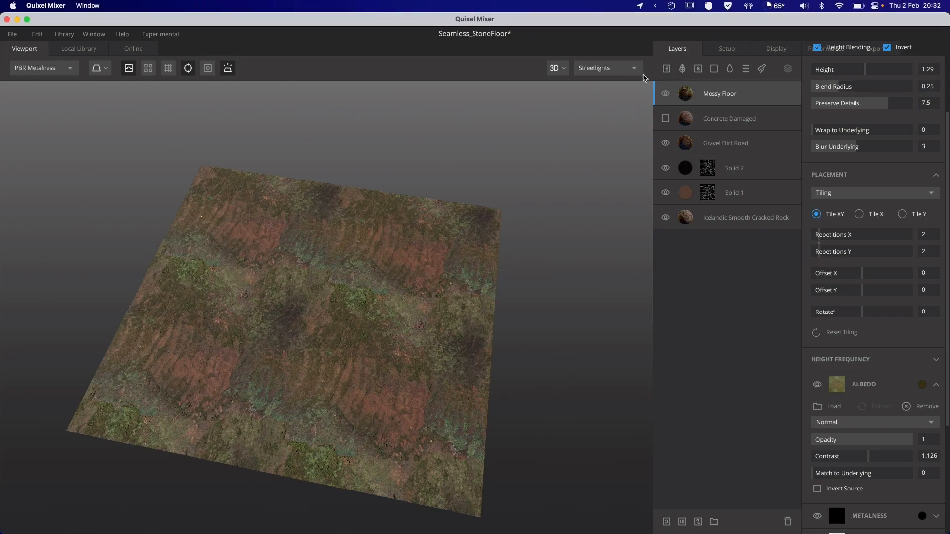
{"action": "left_click", "coordinate": [667, 69]}
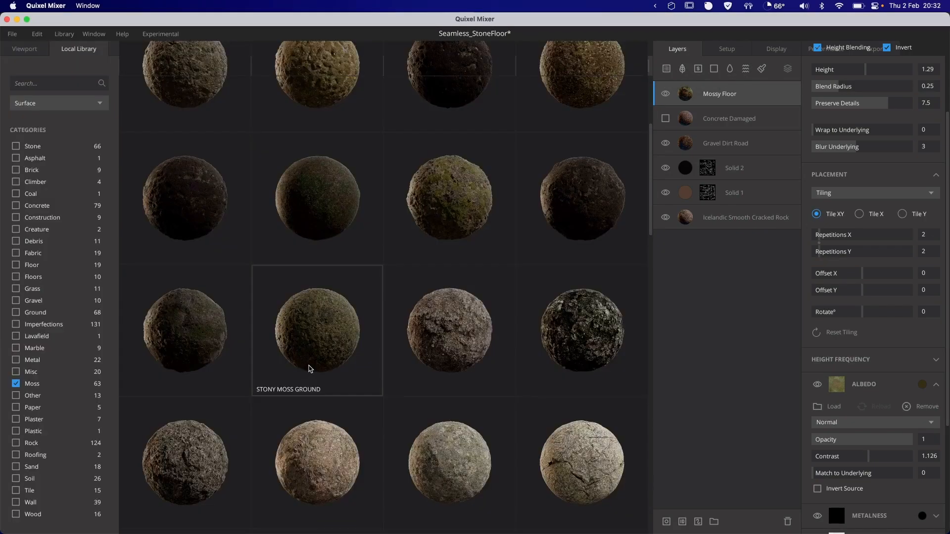
{"action": "scroll", "coordinate": [310, 369], "scroll_direction": "down", "scroll_amount": 4}
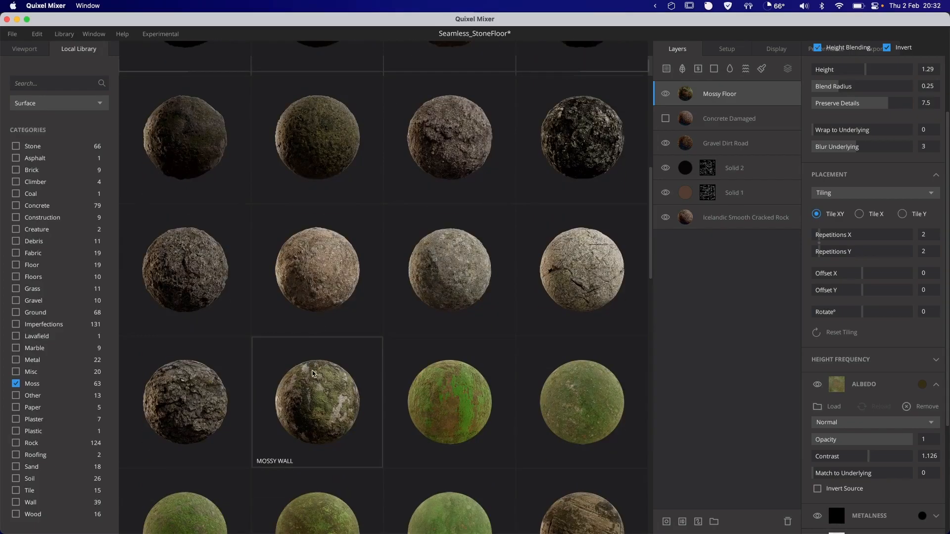
{"action": "left_click", "coordinate": [327, 407]}
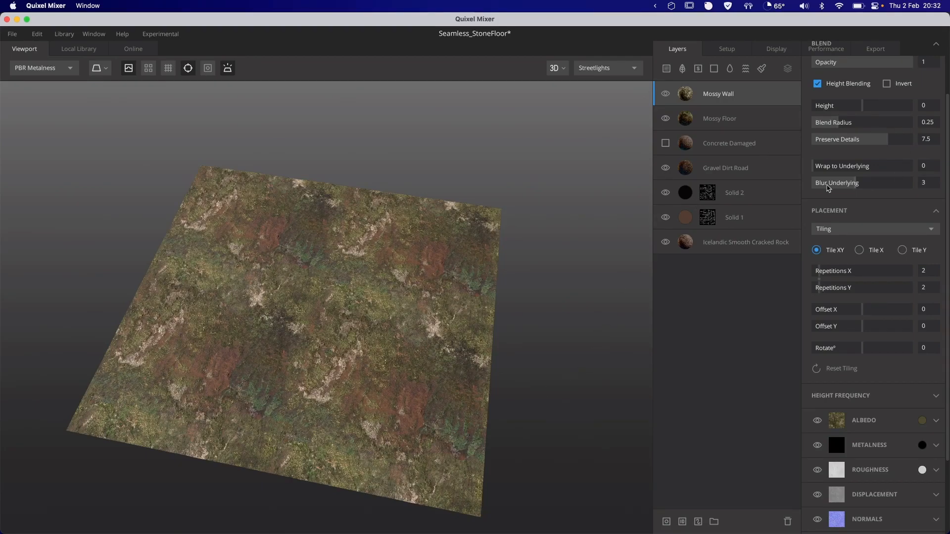
{"action": "left_click_drag", "start_coordinate": [864, 106], "coordinate": [873, 109]}
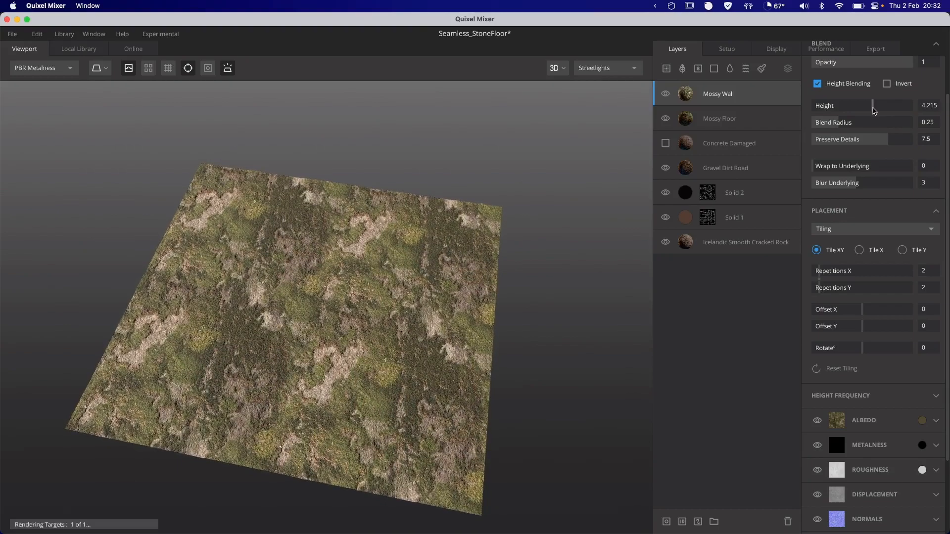
- Set the Mossy Wall layer's albedo Contrast to 2 and its albedo color to dark olive, RGB 70, 61, 12
{"action": "left_click", "coordinate": [936, 420]}
{"action": "scroll", "coordinate": [935, 425], "scroll_direction": "down", "scroll_amount": 2}
{"action": "left_click_drag", "start_coordinate": [870, 448], "coordinate": [927, 449]}
{"action": "left_click", "coordinate": [921, 373]}
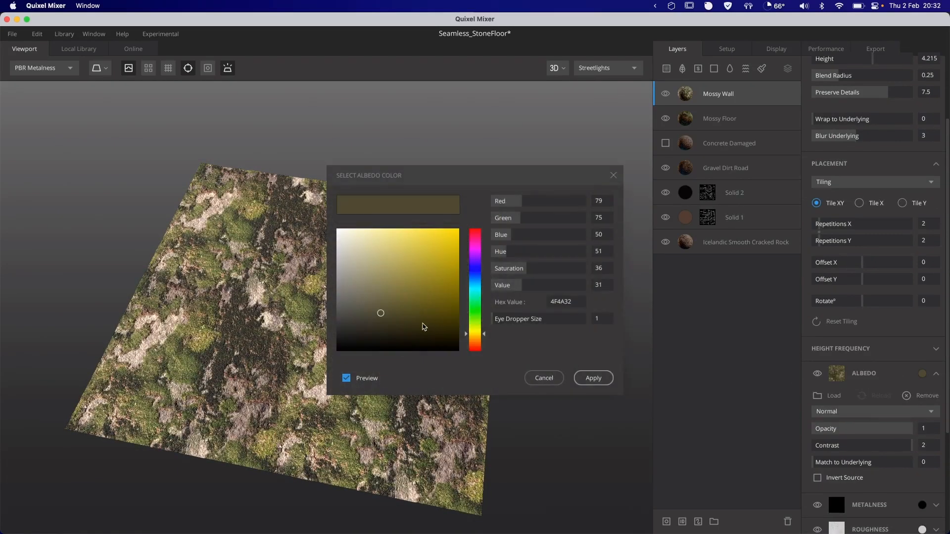
{"action": "left_click_drag", "start_coordinate": [426, 314], "coordinate": [436, 318]}
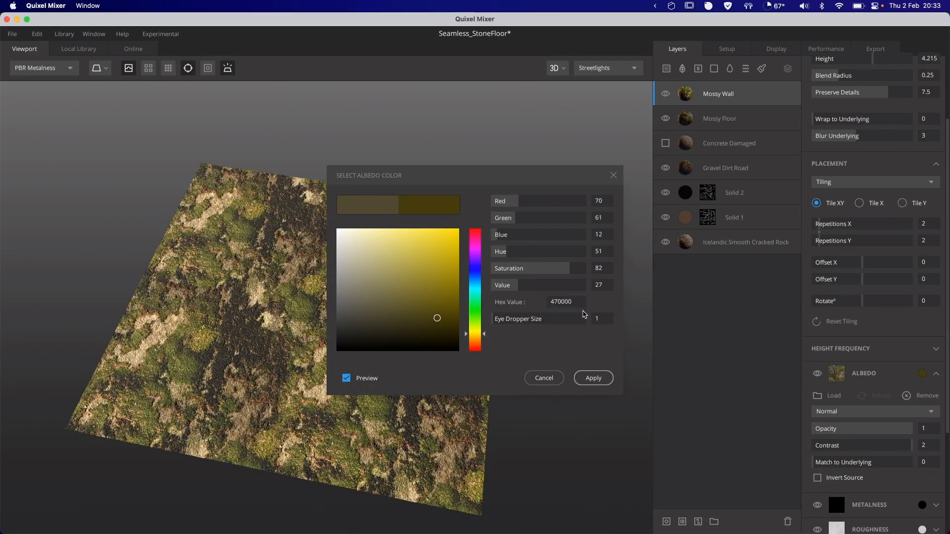
{"action": "left_click", "coordinate": [592, 378]}
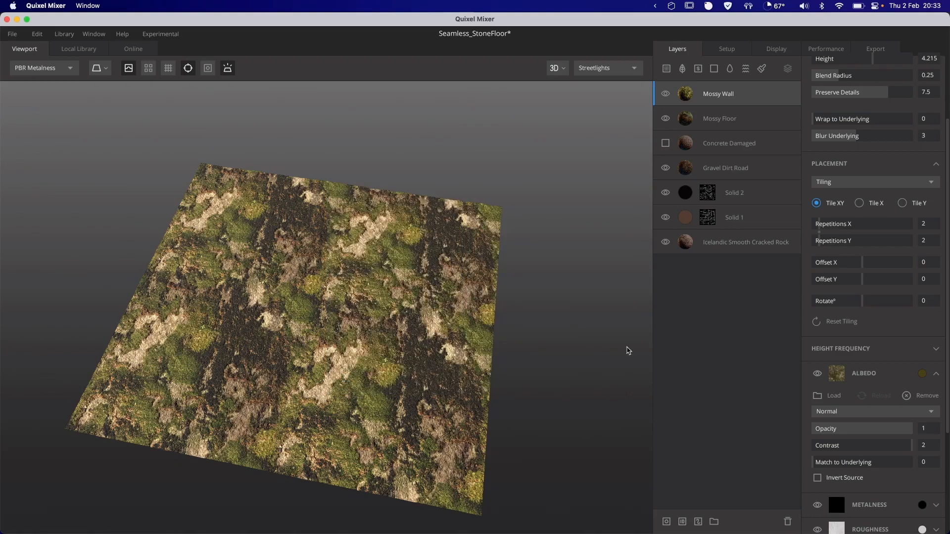
- Set the Mossy Wall layer's Blend Radius to 1 and Preserve Details to 0, invert its albedo source, and compare it with the layer hidden
{"action": "scroll", "coordinate": [870, 130], "scroll_direction": "up", "scroll_amount": 3}
{"action": "left_click_drag", "start_coordinate": [869, 129], "coordinate": [743, 143]}
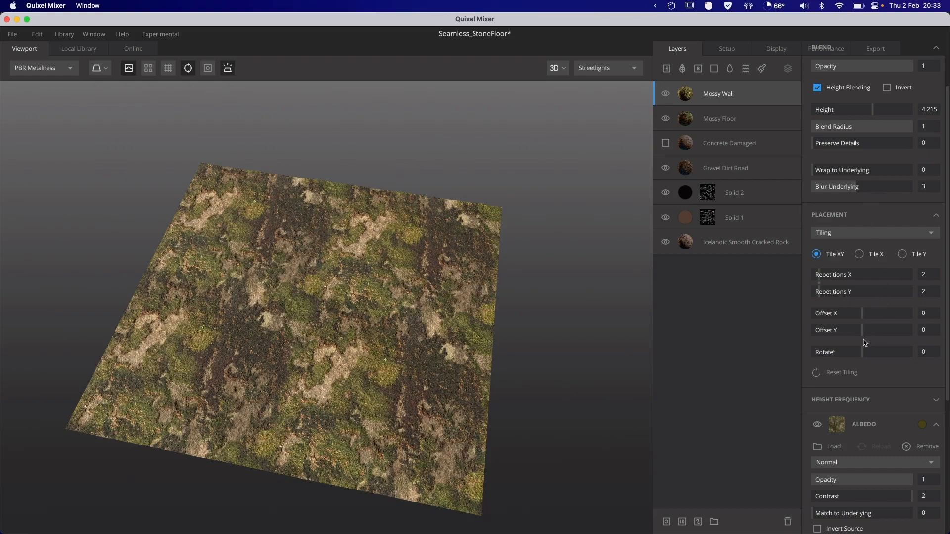
{"action": "scroll", "coordinate": [866, 342], "scroll_direction": "down", "scroll_amount": 3}
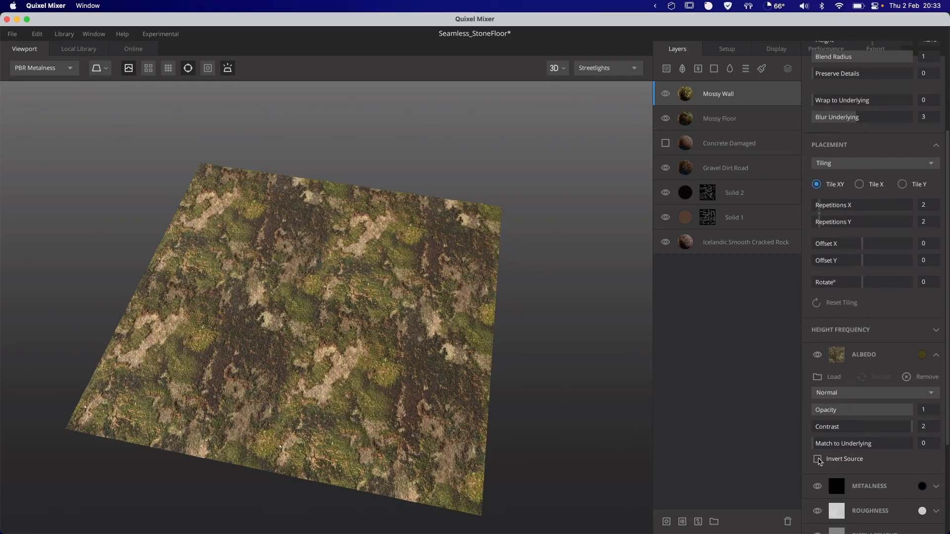
{"action": "left_click", "coordinate": [817, 460]}
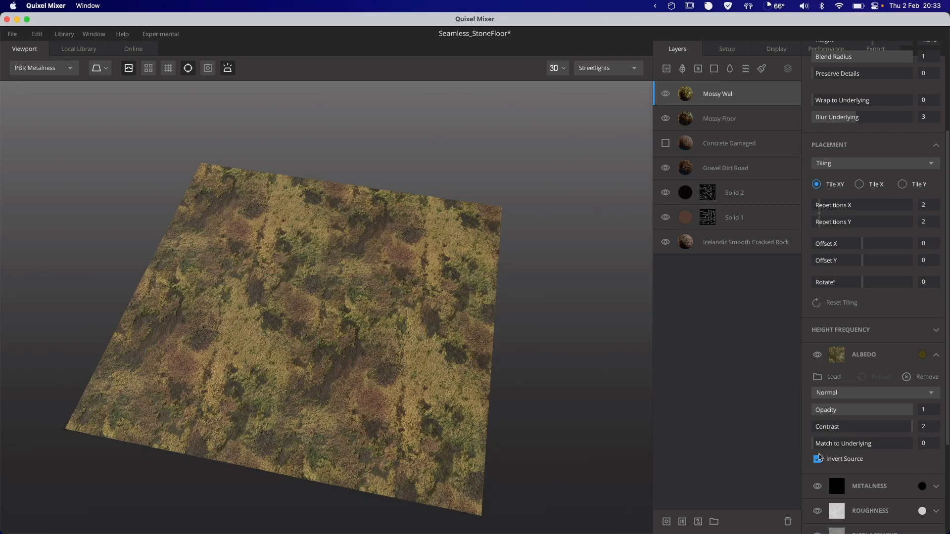
{"action": "left_click", "coordinate": [666, 94]}
{"action": "left_click", "coordinate": [666, 94]}
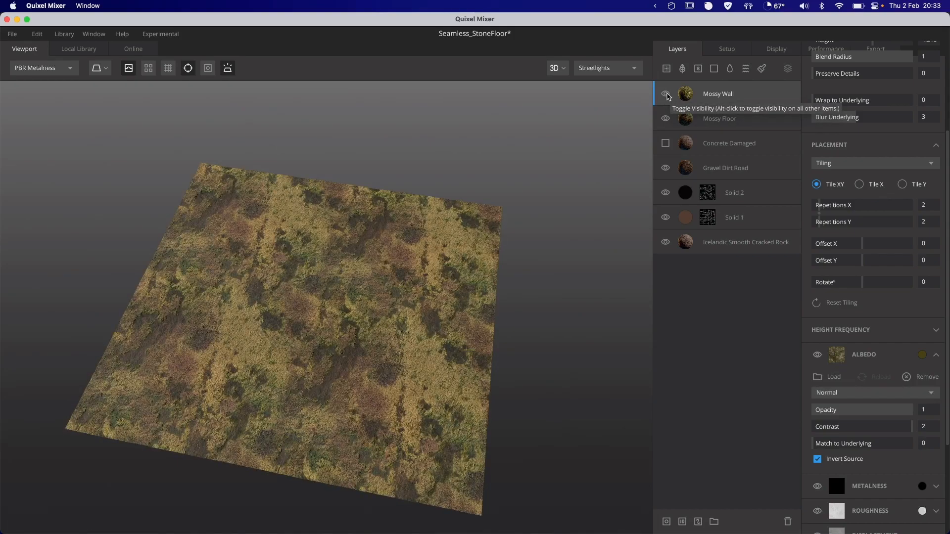
- Invert the Mossy Wall layer's height blending and set its blend Height to 4.423
{"action": "scroll", "coordinate": [898, 94], "scroll_direction": "up", "scroll_amount": 5}
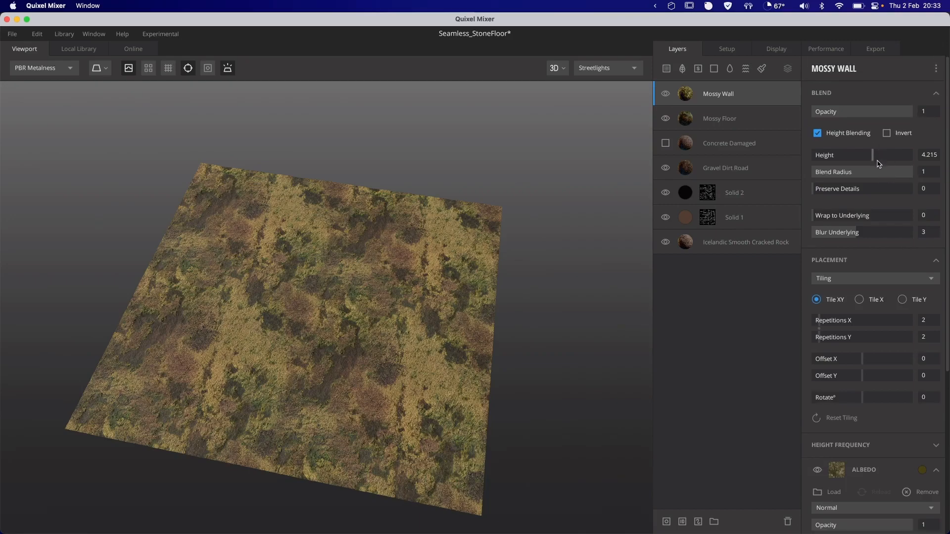
{"action": "left_click", "coordinate": [887, 133]}
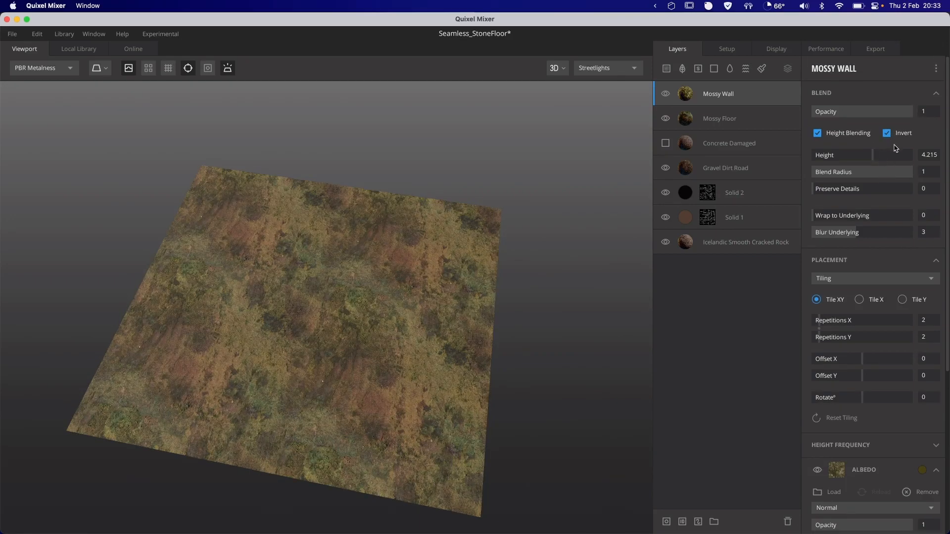
{"action": "left_click_drag", "start_coordinate": [872, 156], "coordinate": [875, 161]}
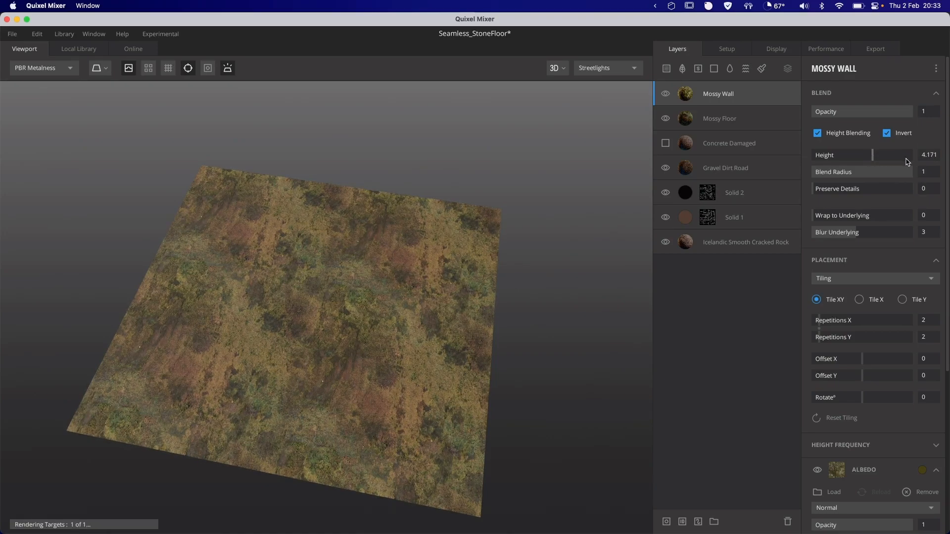
{"action": "left_click", "coordinate": [933, 157]}
{"action": "type", "text": "4.4"}
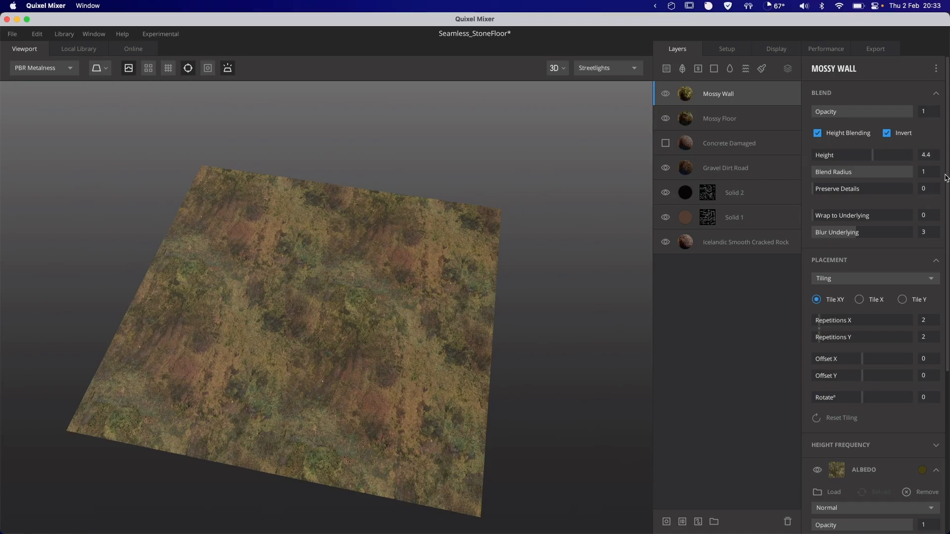
{"action": "key", "text": "Return"}
- Hide the Mossy Wall and Mossy Floor layers and add the Lichened Rock Wall surface as a new layer
{"action": "left_click", "coordinate": [666, 93]}
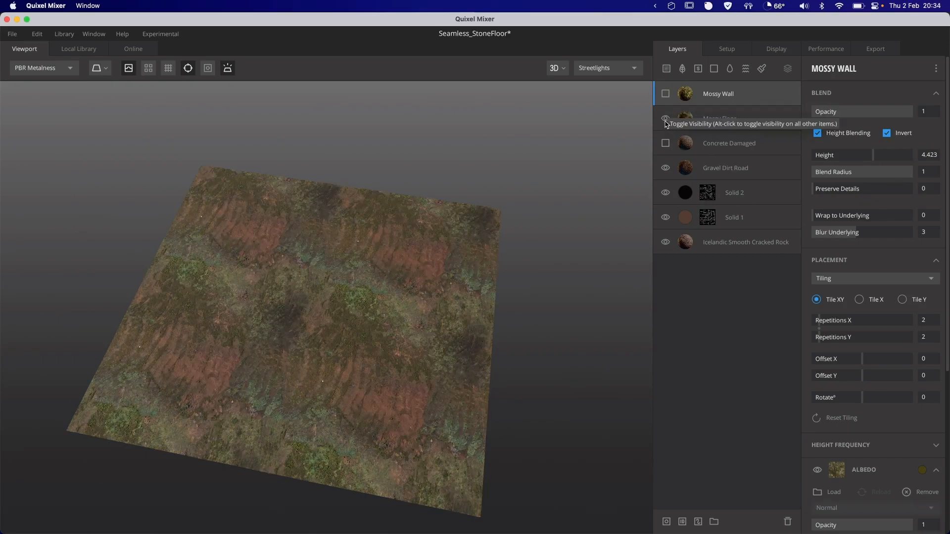
{"action": "left_click", "coordinate": [665, 120]}
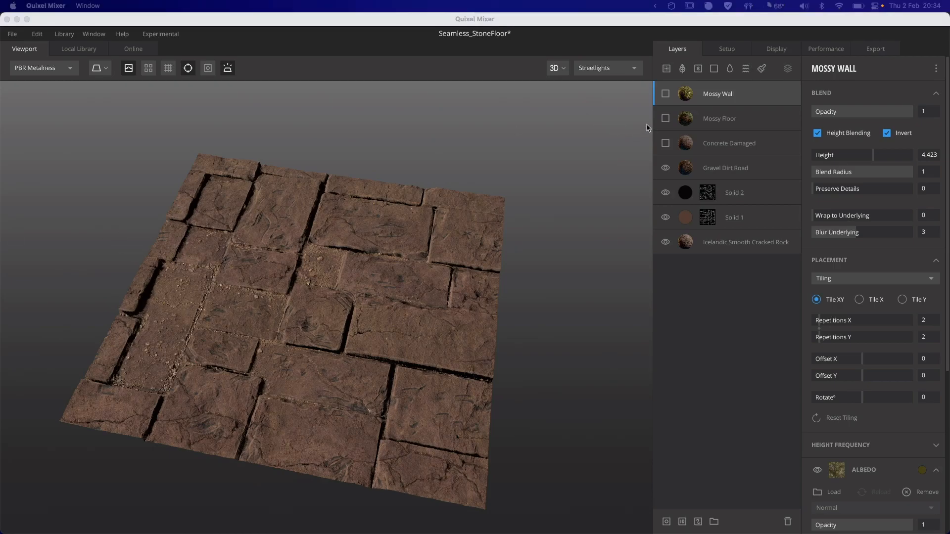
{"action": "left_click", "coordinate": [665, 69]}
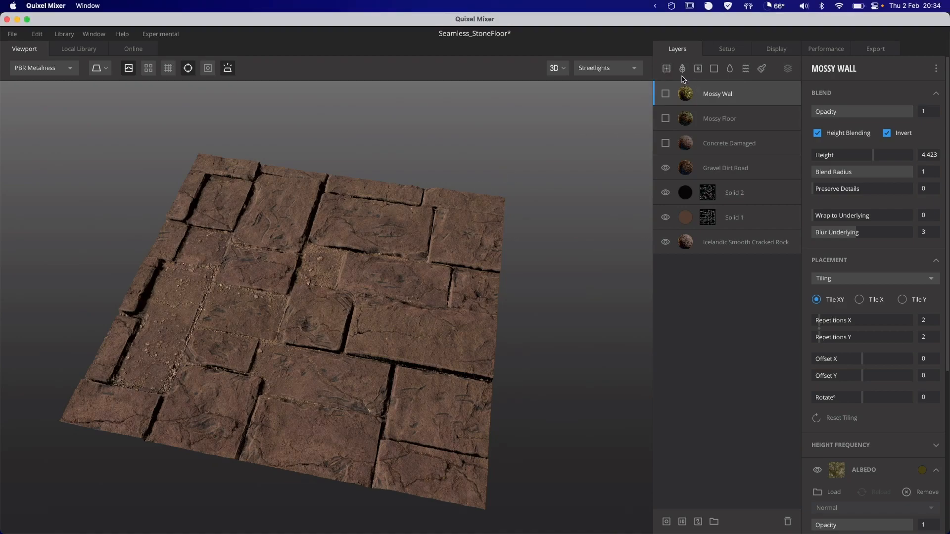
{"action": "left_click", "coordinate": [667, 69]}
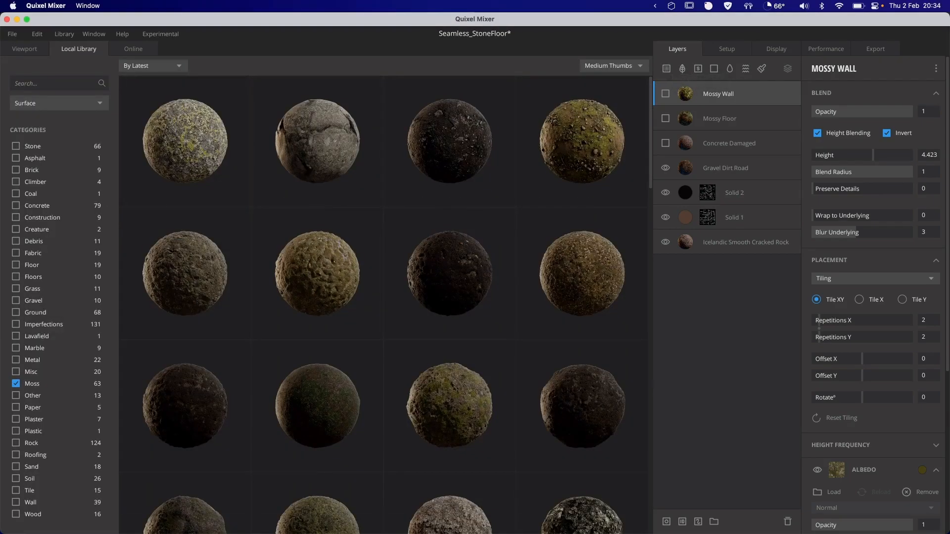
{"action": "left_click", "coordinate": [16, 384]}
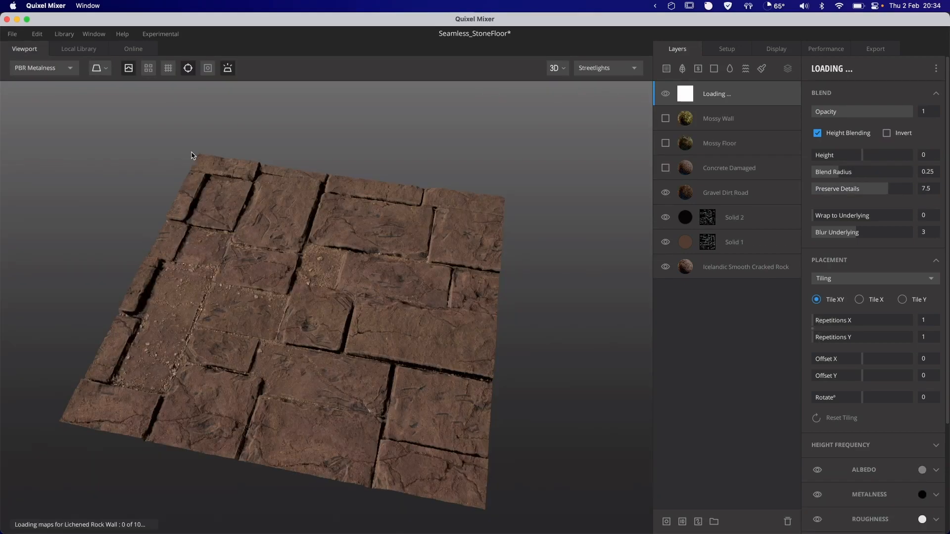
{"action": "left_click", "coordinate": [194, 156]}
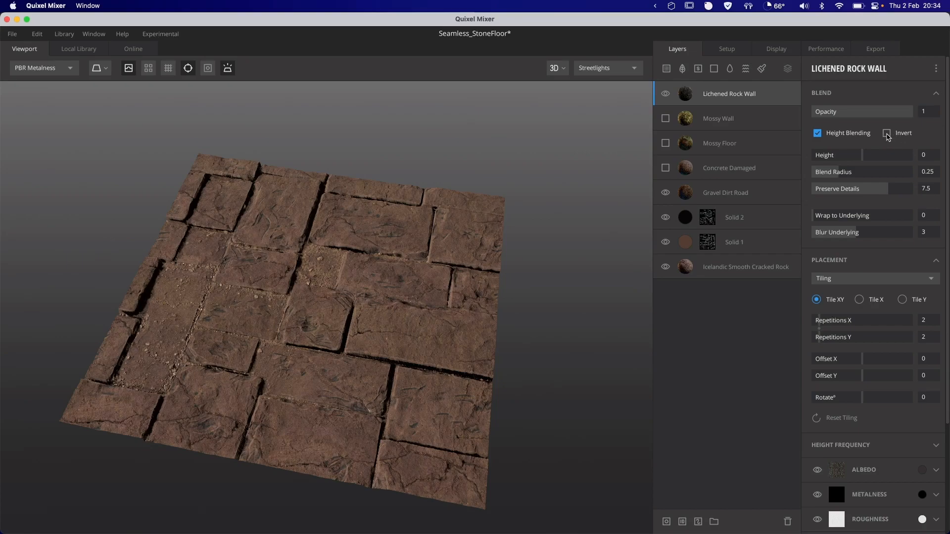
- Invert the Lichened Rock Wall layer's height blending, with 1 tiling repetition in X and Y and a blend Height of 0.742
{"action": "left_click", "coordinate": [886, 133]}
{"action": "mouse_move", "coordinate": [863, 155]}
{"action": "left_mouse_down"}
{"action": "mouse_move", "coordinate": [876, 157]}
{"action": "mouse_move", "coordinate": [865, 155]}
{"action": "left_mouse_up"}
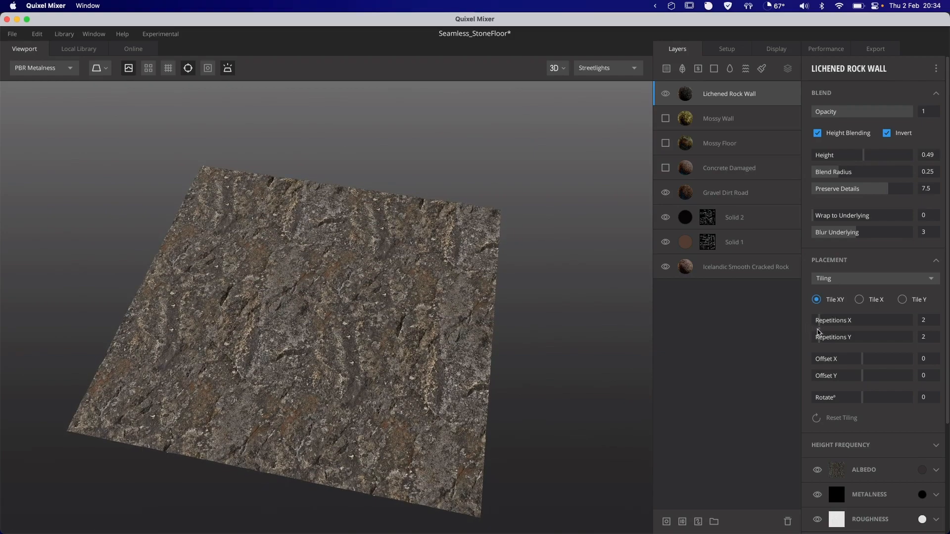
{"action": "scroll", "coordinate": [819, 331], "scroll_direction": "down", "scroll_amount": 1}
{"action": "left_click_drag", "start_coordinate": [819, 332], "coordinate": [807, 326]}
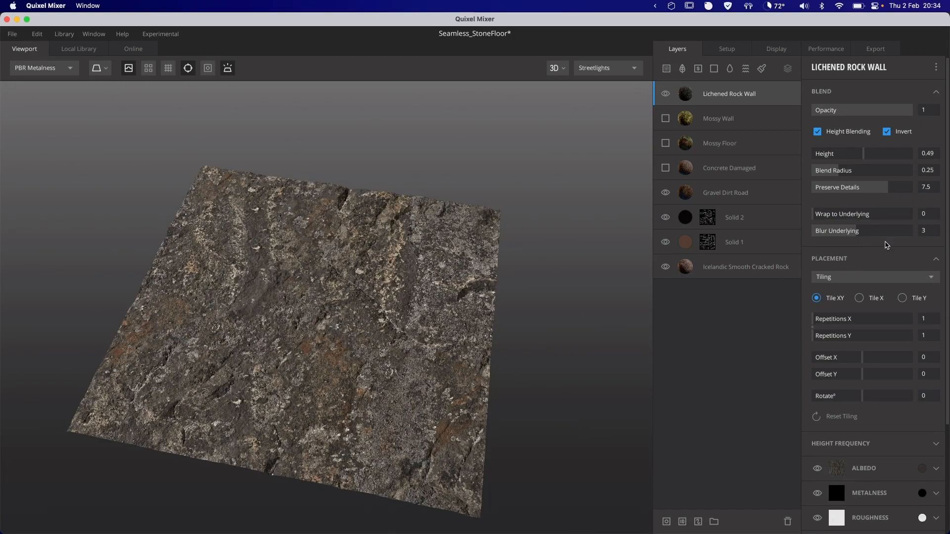
{"action": "left_click_drag", "start_coordinate": [862, 154], "coordinate": [865, 155]}
- Set the Lichened Rock Wall layer's albedo color to dark brown 3C3228 and preview only the albedo
{"action": "scroll", "coordinate": [876, 205], "scroll_direction": "down", "scroll_amount": 2}
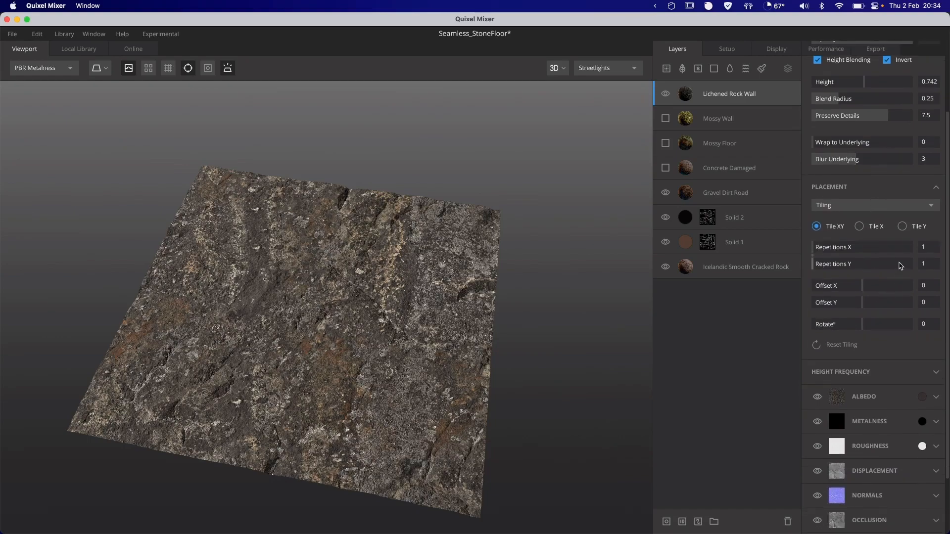
{"action": "scroll", "coordinate": [890, 269], "scroll_direction": "down", "scroll_amount": 5}
{"action": "scroll", "coordinate": [890, 269], "scroll_direction": "down", "scroll_amount": 2}
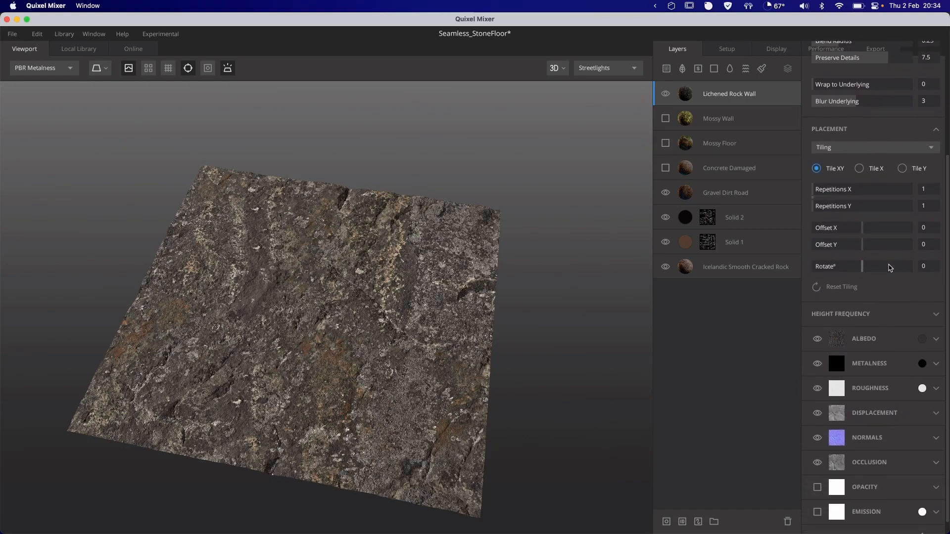
{"action": "scroll", "coordinate": [890, 268], "scroll_direction": "down", "scroll_amount": 1}
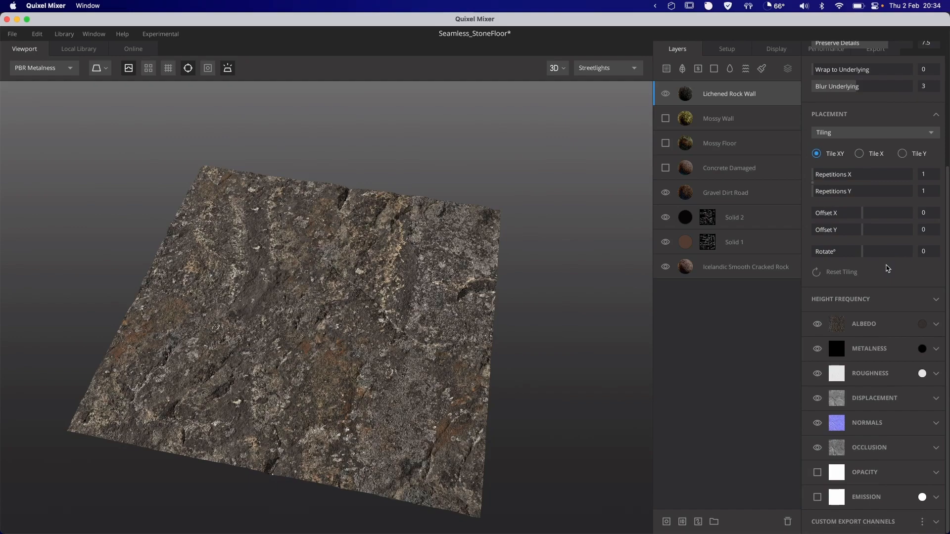
{"action": "left_click", "coordinate": [921, 324]}
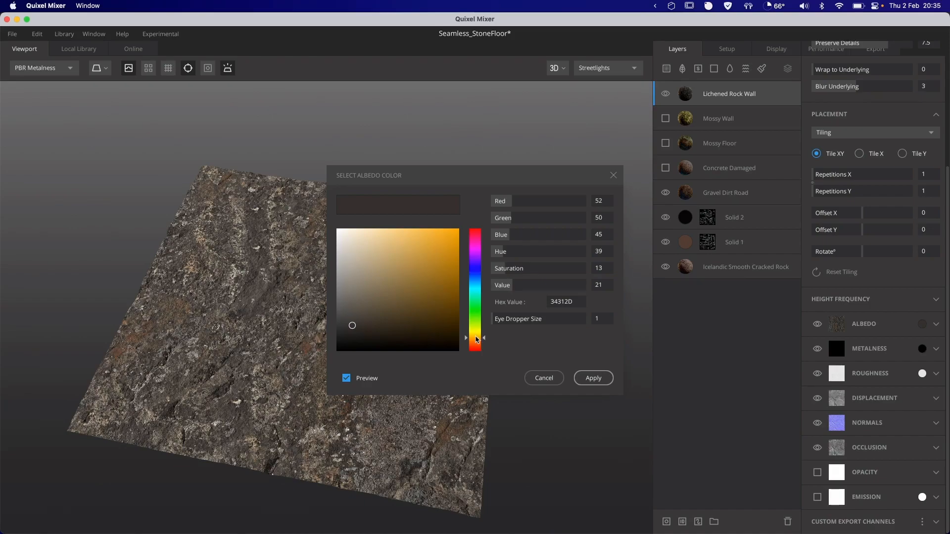
{"action": "left_click_drag", "start_coordinate": [477, 339], "coordinate": [476, 342]}
{"action": "left_click_drag", "start_coordinate": [352, 326], "coordinate": [377, 322]}
{"action": "left_click", "coordinate": [593, 378]}
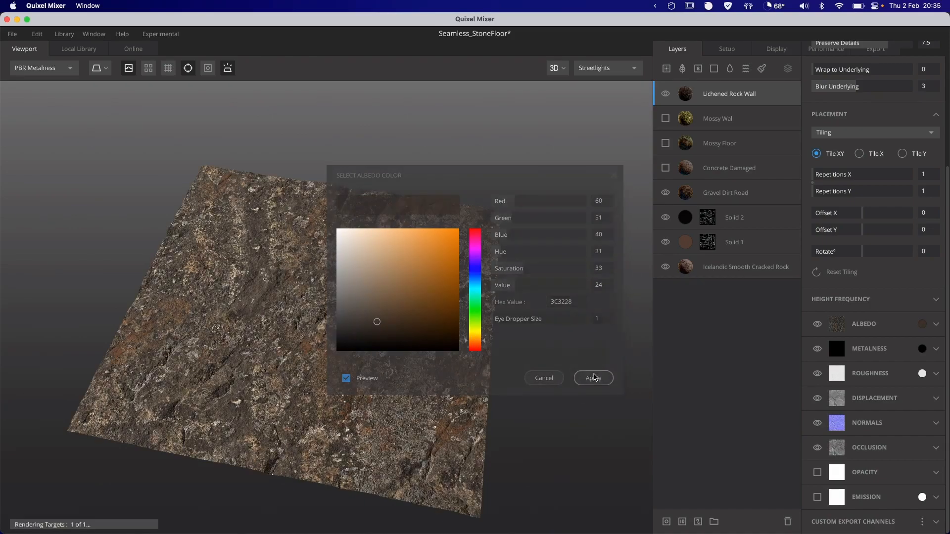
{"action": "key", "text": "c"}
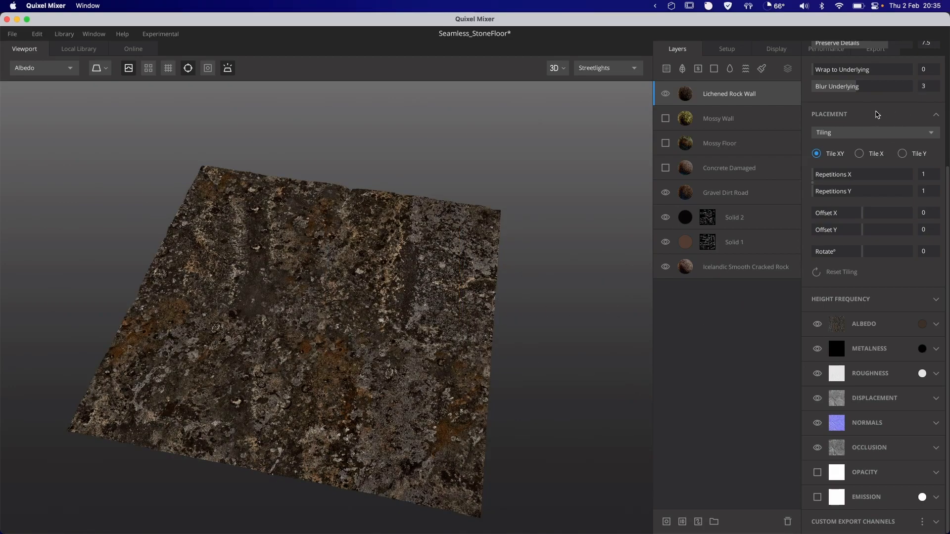
{"action": "scroll", "coordinate": [883, 138], "scroll_direction": "up", "scroll_amount": 4}
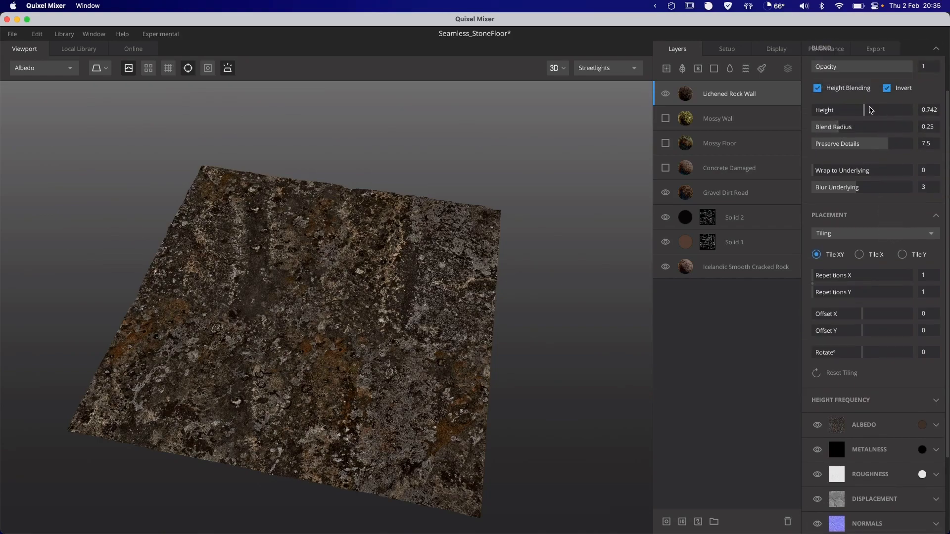
- Set the Lichened Rock Wall layer's blend Height to 12.66 and its albedo color to brown with RGB 79, 64, 47
{"action": "left_click_drag", "start_coordinate": [869, 110], "coordinate": [893, 110]}
{"action": "left_click", "coordinate": [921, 425]}
{"action": "left_click_drag", "start_coordinate": [369, 318], "coordinate": [385, 313]}
{"action": "left_click_drag", "start_coordinate": [561, 303], "coordinate": [600, 318]}
{"action": "key", "text": "BackSpace"}
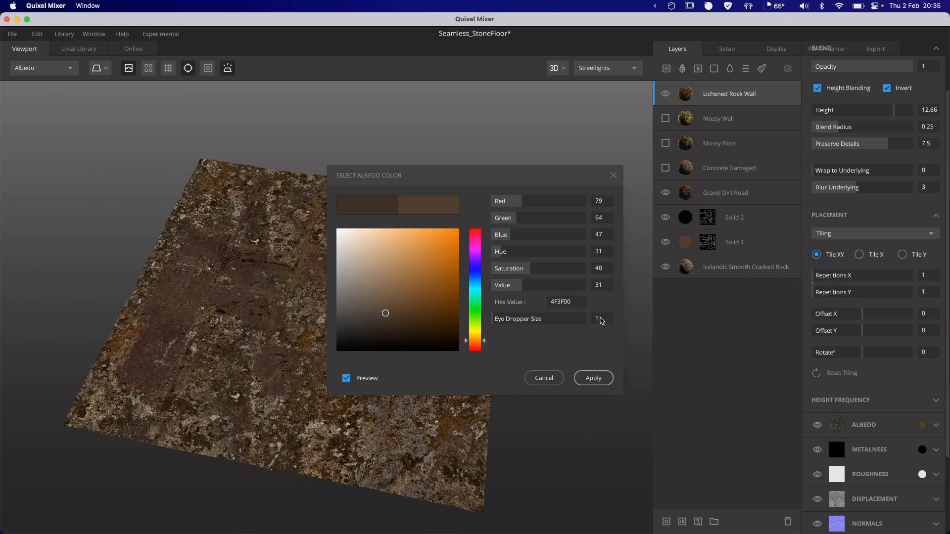
{"action": "left_click", "coordinate": [593, 378]}
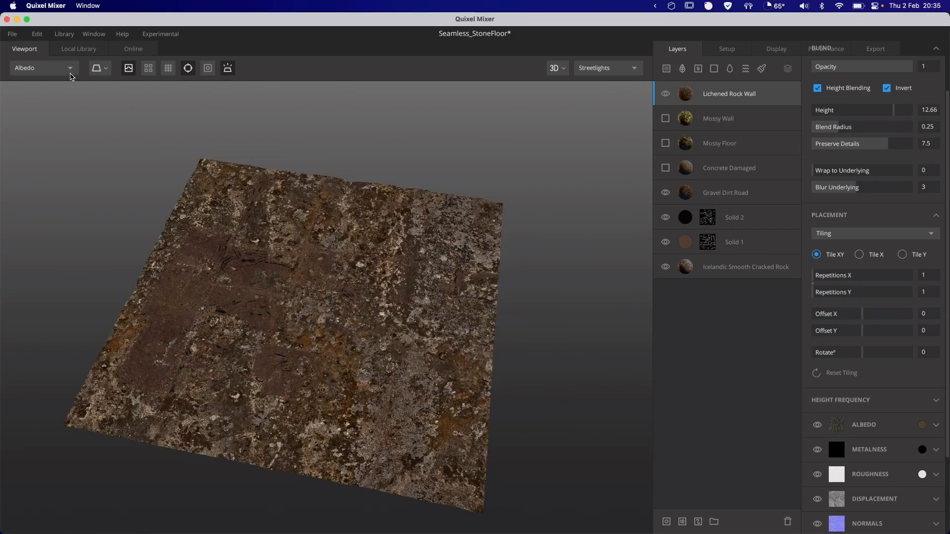
- Switch the preview to PBR Metalness, set the Lichened Rock Wall layer's blend Height to 0.608 and hide that layer
{"action": "scroll", "coordinate": [50, 70], "scroll_direction": "up", "scroll_amount": 1}
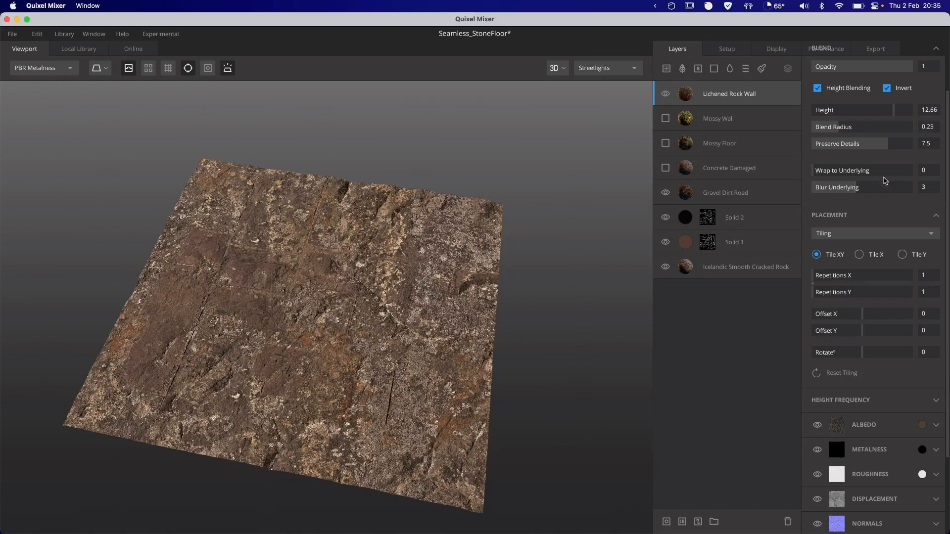
{"action": "left_click_drag", "start_coordinate": [894, 114], "coordinate": [865, 115]}
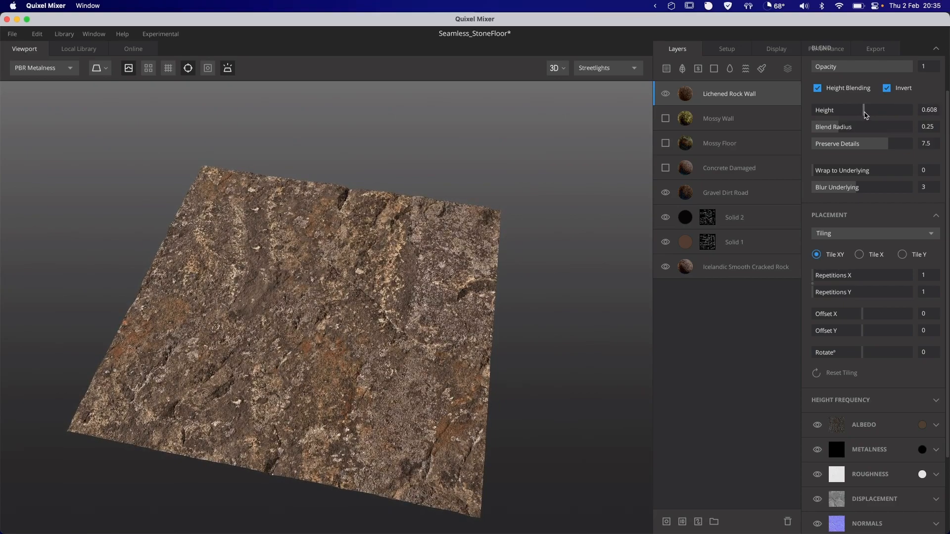
{"action": "left_click", "coordinate": [666, 94]}
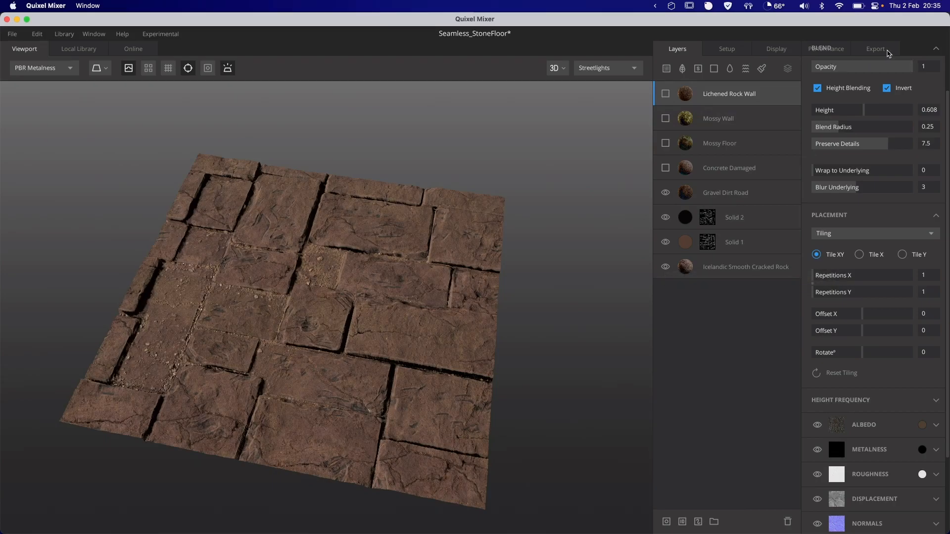
- Check the export location, asset name, texture maps and resolution options for the stone floor material
{"action": "left_click", "coordinate": [875, 49]}
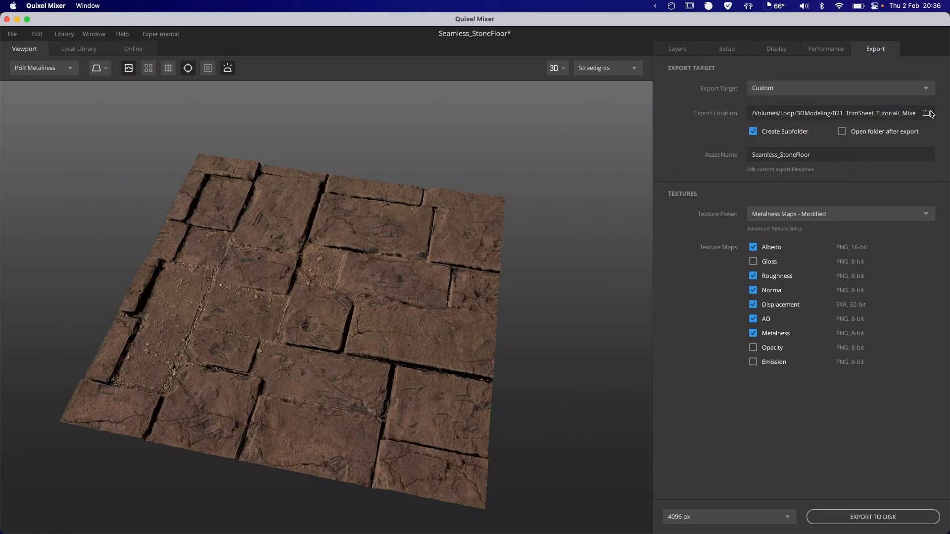
{"action": "left_click", "coordinate": [926, 113]}
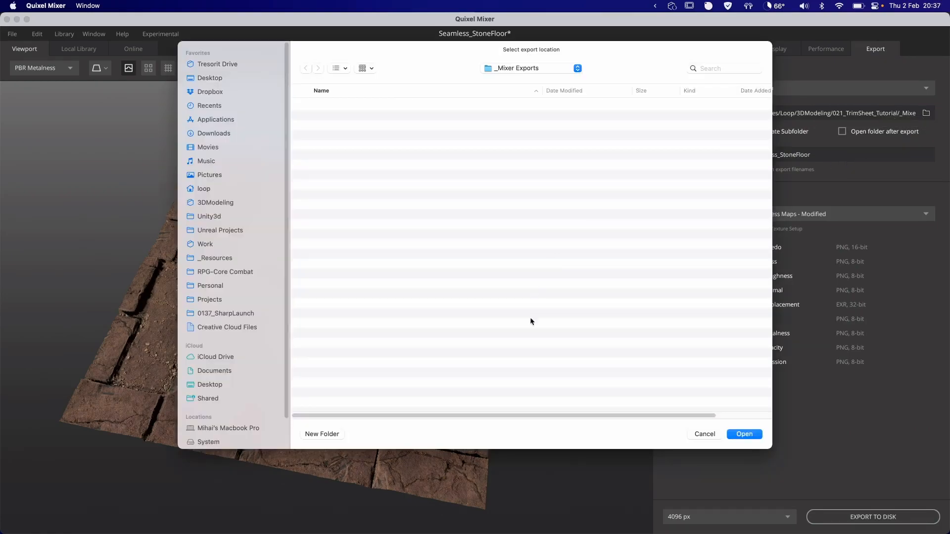
{"action": "left_click", "coordinate": [710, 433]}
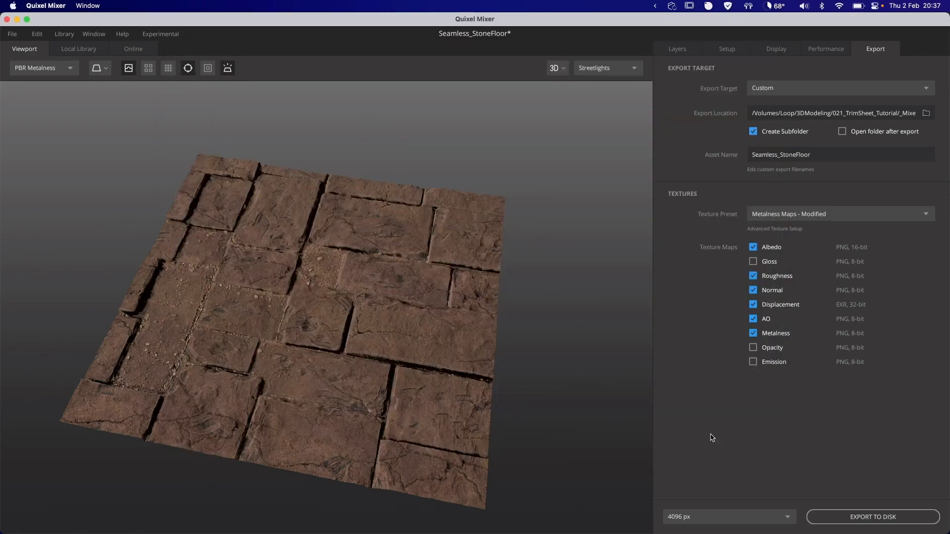
{"action": "double_click", "coordinate": [827, 157]}
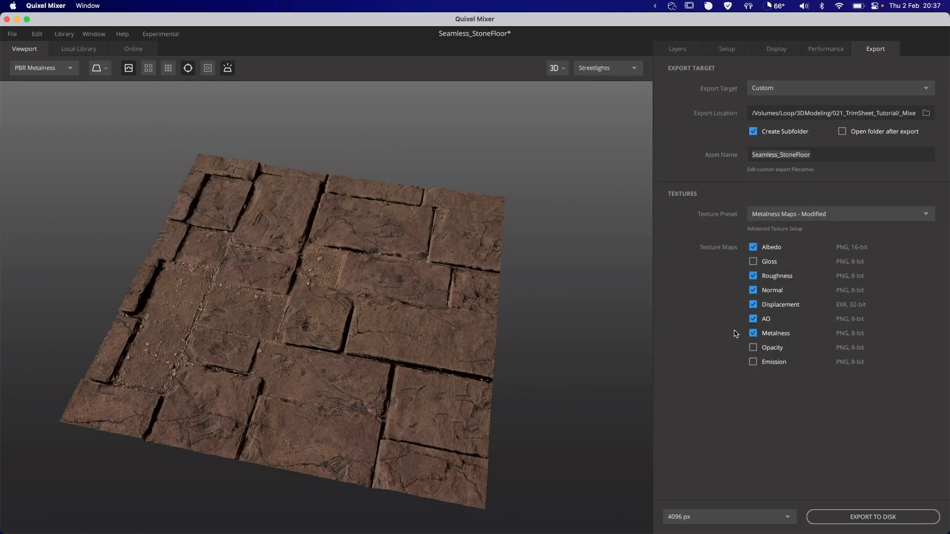
{"action": "left_click", "coordinate": [723, 363]}
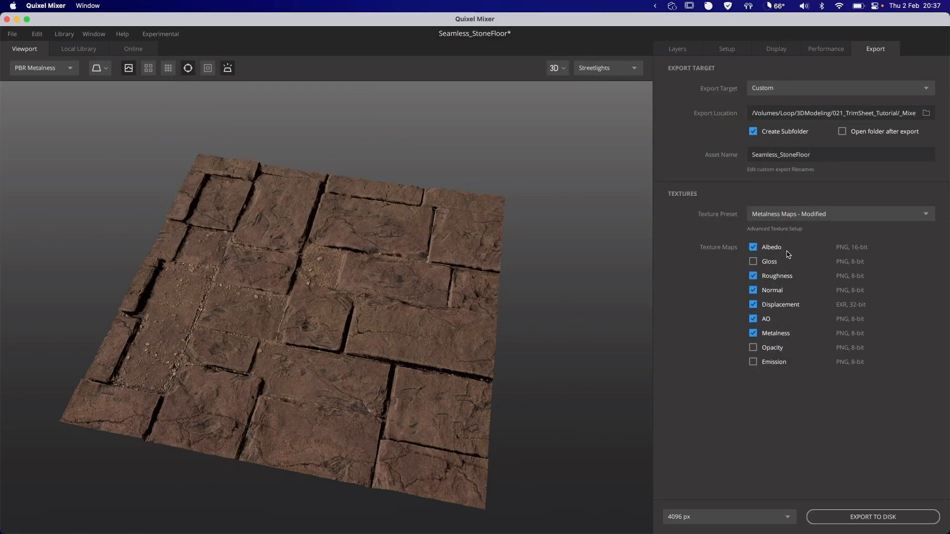
{"action": "left_click", "coordinate": [780, 518]}
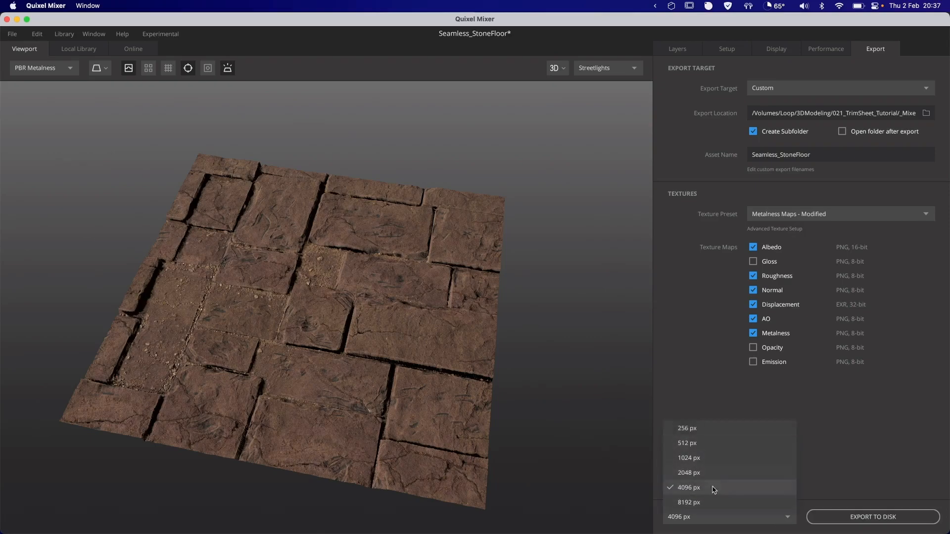
{"action": "left_click", "coordinate": [849, 478]}
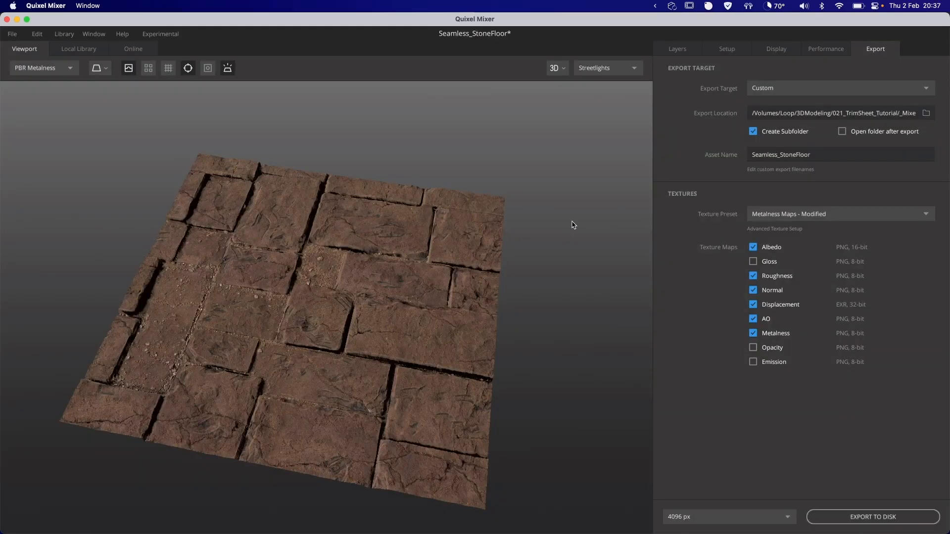
- Show the Concrete Damaged layer and export the texture maps to disk under the asset name Seamless_StoneFloor_Damage
{"action": "left_click", "coordinate": [680, 49]}
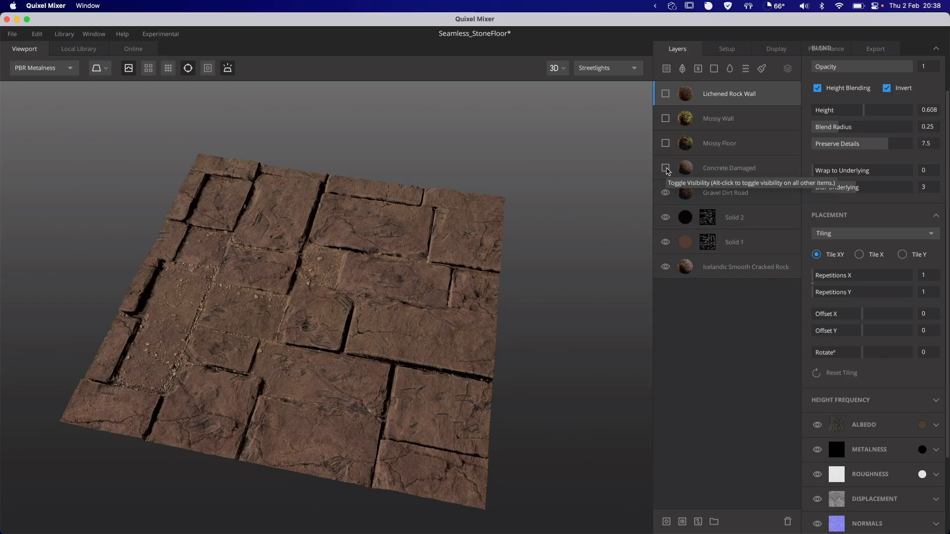
{"action": "left_click", "coordinate": [665, 168]}
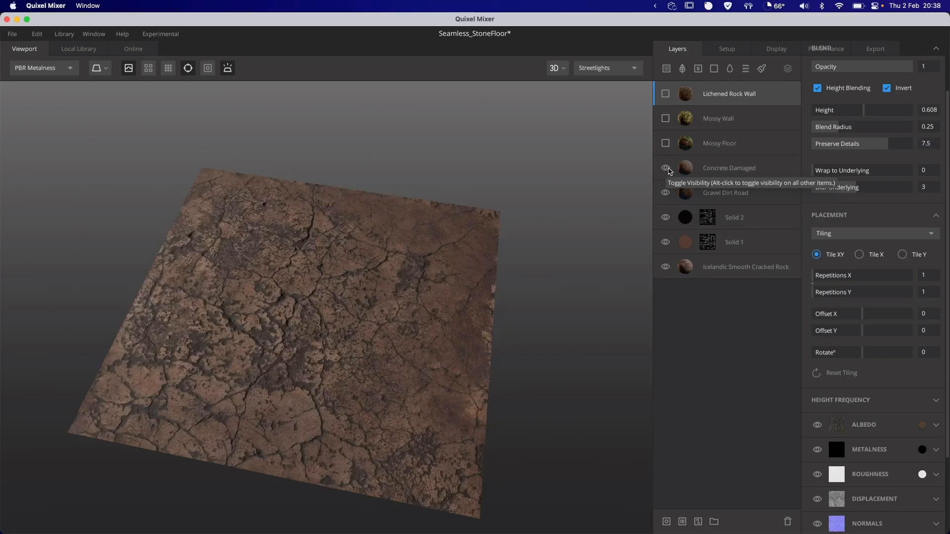
{"action": "left_click", "coordinate": [879, 49]}
{"action": "left_click", "coordinate": [829, 156]}
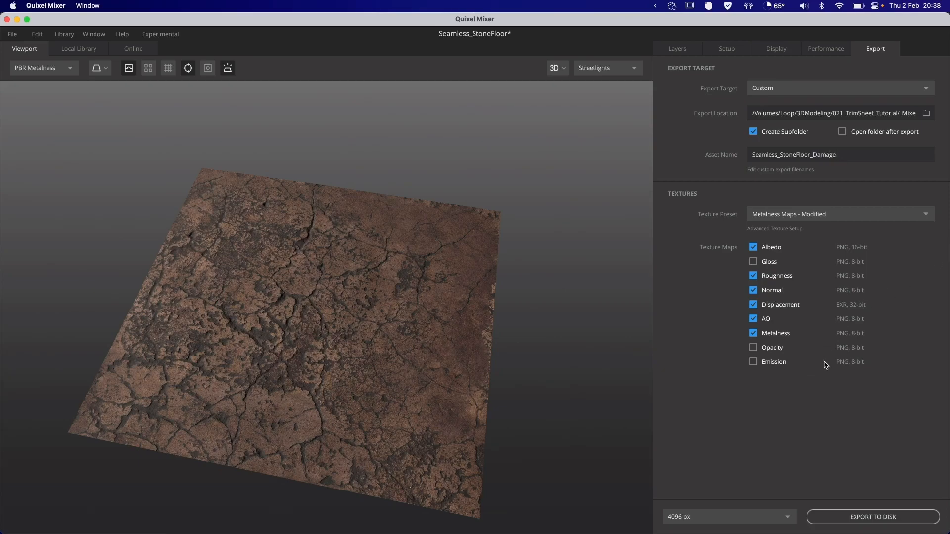
{"action": "left_click", "coordinate": [855, 517]}
- Replace the Concrete Damaged layer with the visible Mossy Floor and Mossy Wall layers and export the maps as Seamless_StoneFloor_Moss
{"action": "left_click", "coordinate": [680, 49]}
{"action": "left_click", "coordinate": [665, 168]}
{"action": "left_click", "coordinate": [666, 142]}
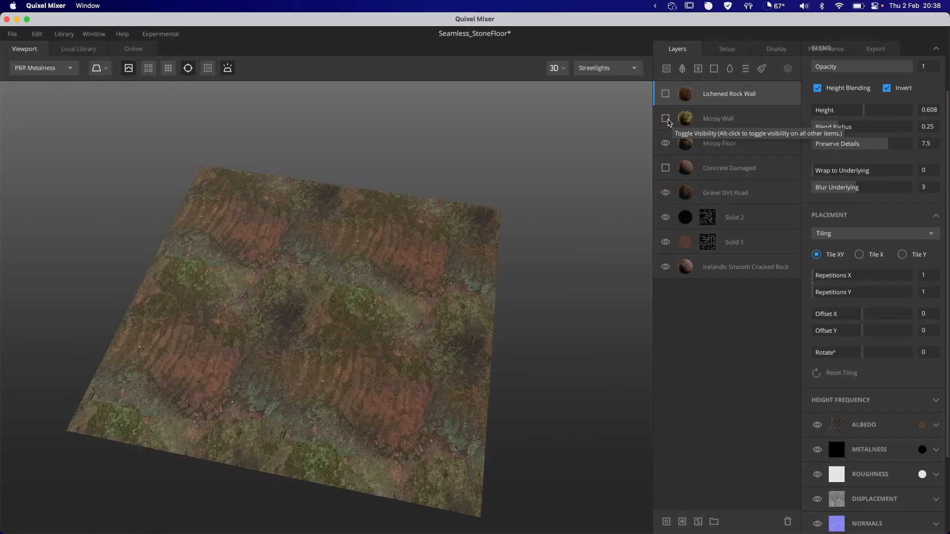
{"action": "left_click", "coordinate": [665, 119]}
{"action": "left_click", "coordinate": [890, 49]}
{"action": "left_click", "coordinate": [851, 157]}
{"action": "key", "text": "BackSpace"}
{"action": "key", "text": "BackSpace"}
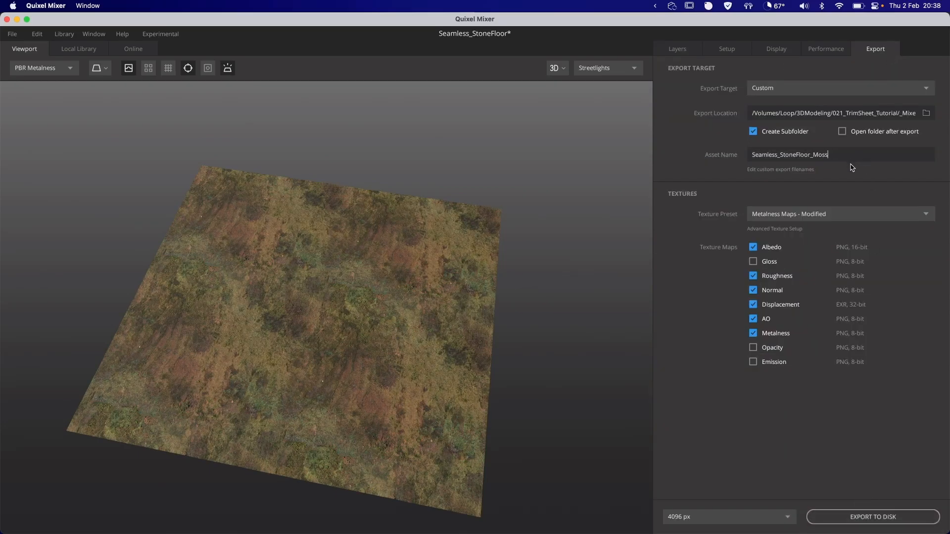
{"action": "left_click", "coordinate": [871, 516]}
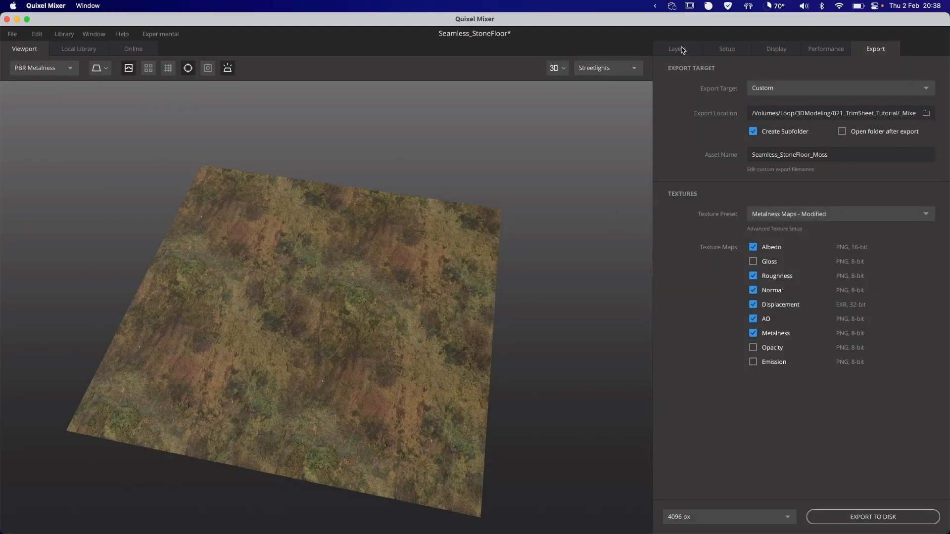
- Hide both mossy layers, show the Lichened Rock Wall layer and open the export settings
{"action": "left_click", "coordinate": [681, 50]}
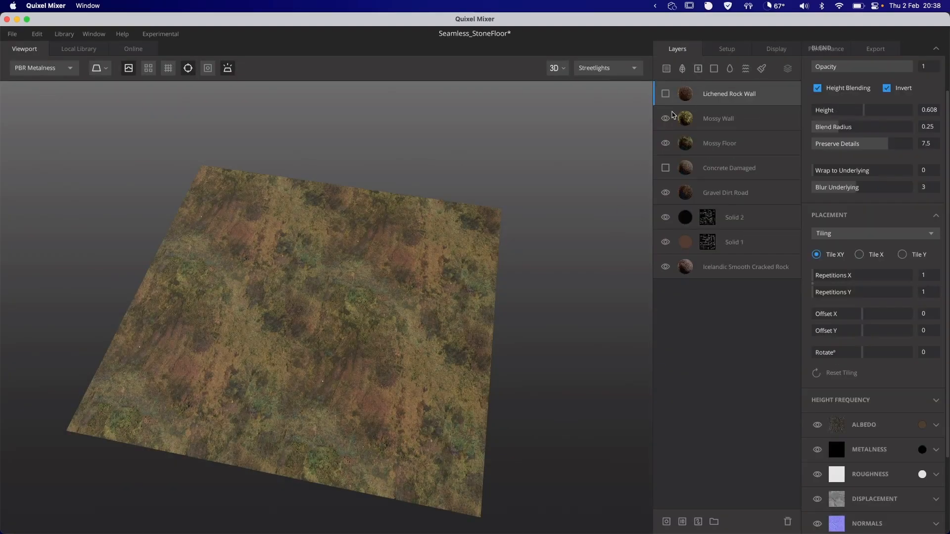
{"action": "left_click", "coordinate": [666, 142]}
{"action": "left_click", "coordinate": [665, 94]}
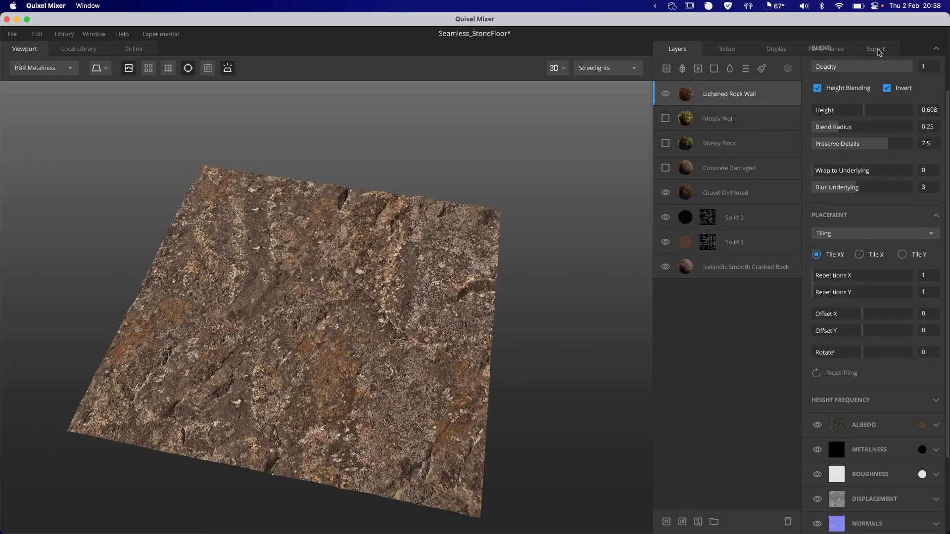
{"action": "left_click", "coordinate": [879, 50]}
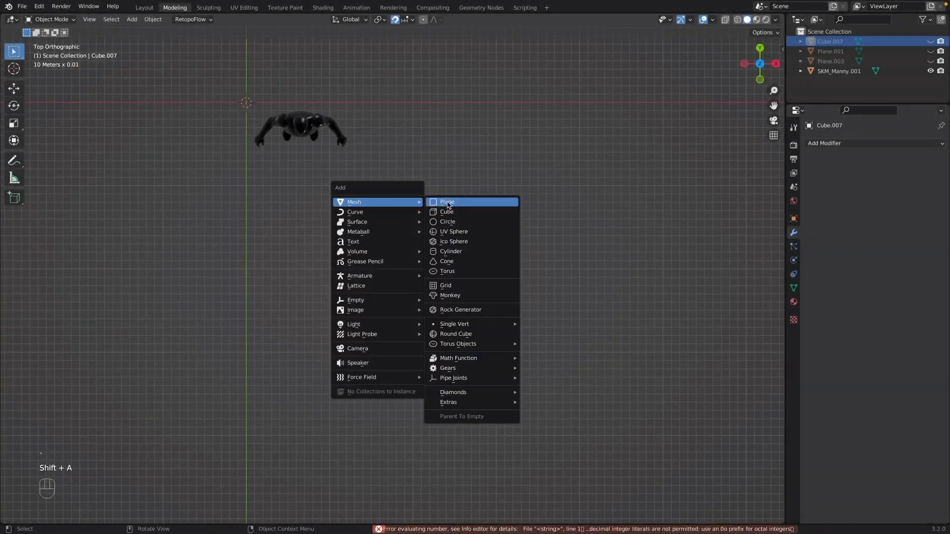
- In Blender, add a mesh plane and set its dimensions to 400 cm in X and Y
{"action": "left_click", "coordinate": [452, 204]}
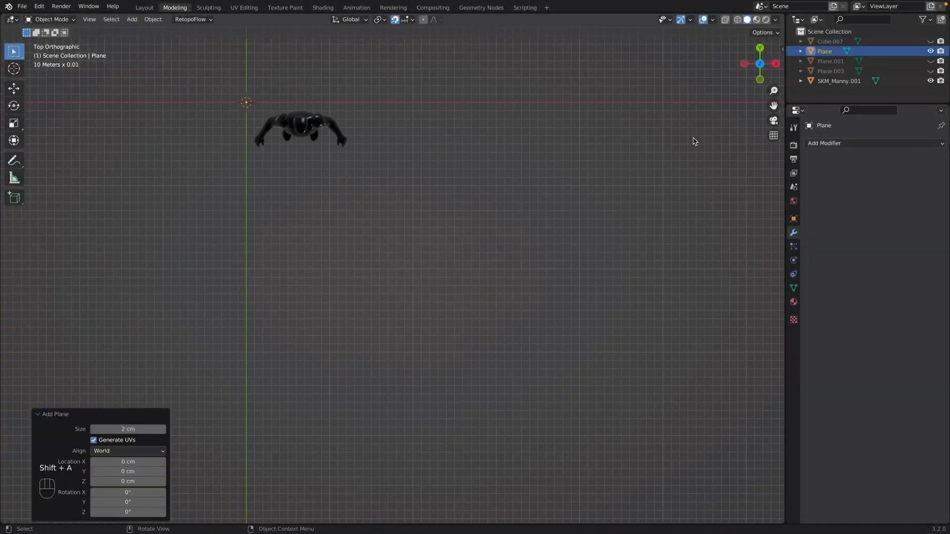
{"action": "key", "text": "n"}
{"action": "left_click", "coordinate": [730, 204]}
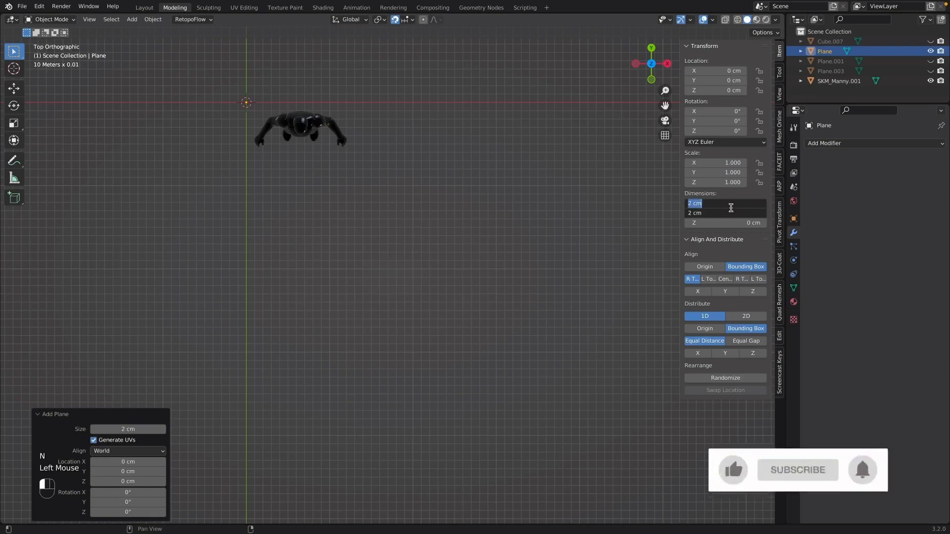
{"action": "type", "text": "400"}
{"action": "key", "text": "Return"}
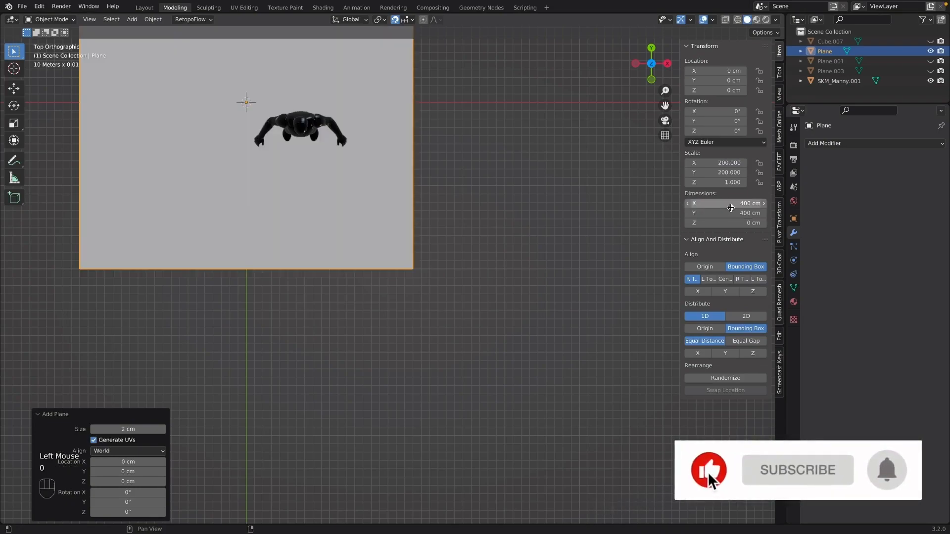
- Move the plane to X 200 cm, Y -200 cm and set its pivot to the corner at the world origin
{"action": "key", "text": "g"}
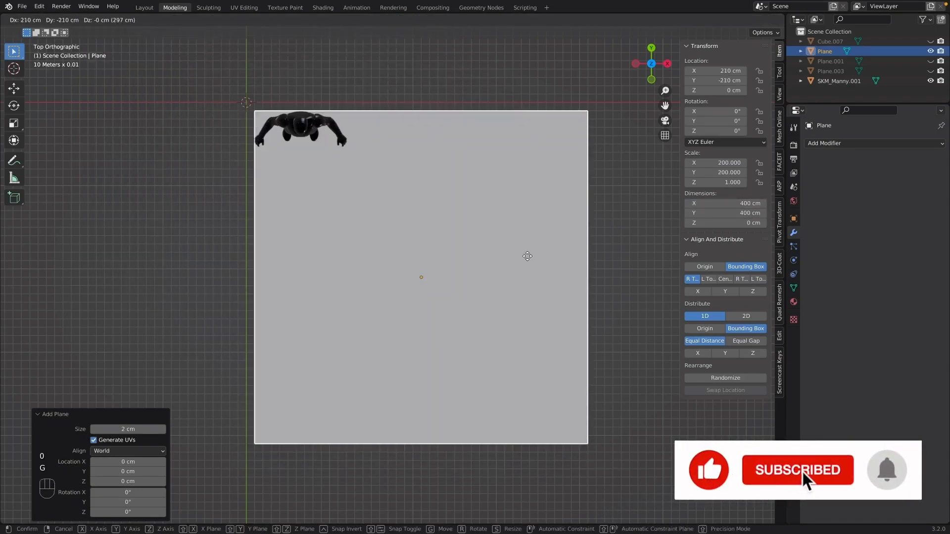
{"action": "left_click", "coordinate": [521, 254]}
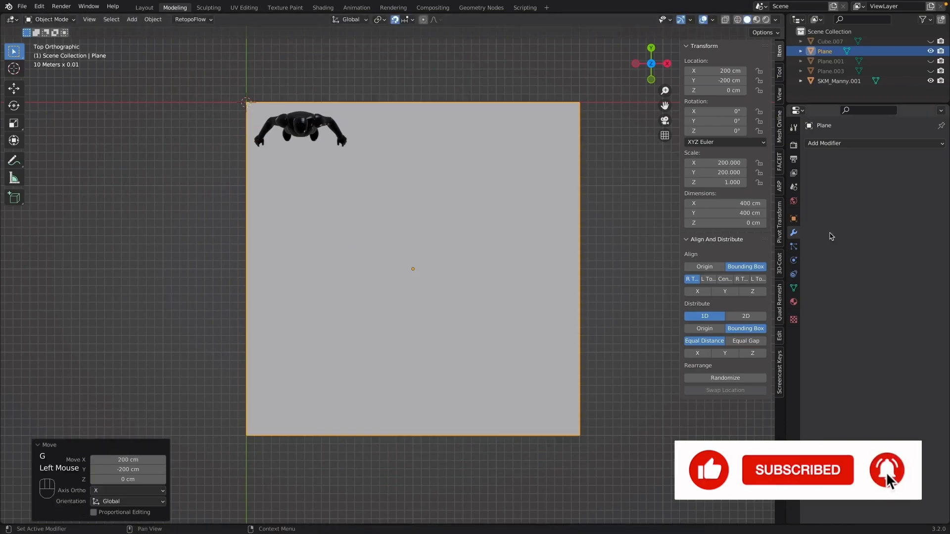
{"action": "left_click", "coordinate": [780, 222]}
{"action": "left_click", "coordinate": [729, 127]}
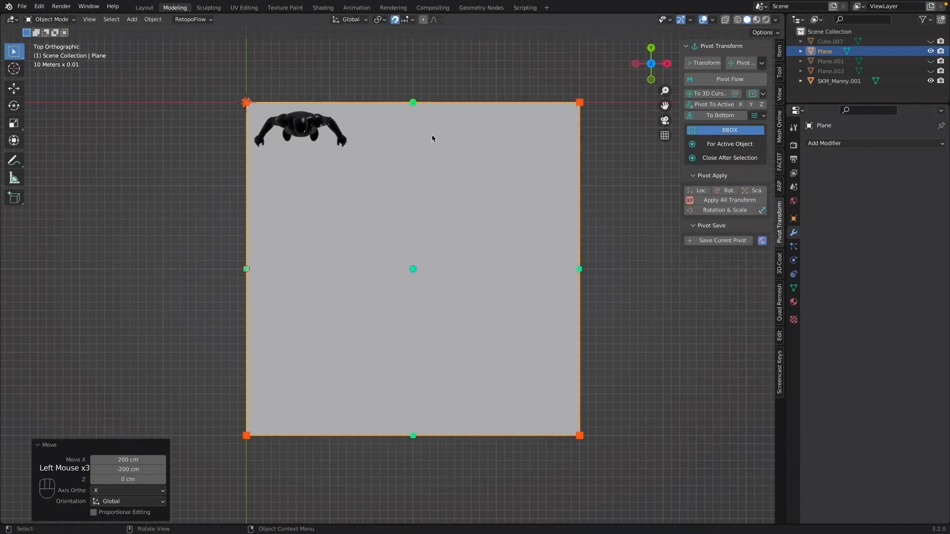
{"action": "left_click", "coordinate": [246, 102]}
{"action": "right_click", "coordinate": [371, 171]}
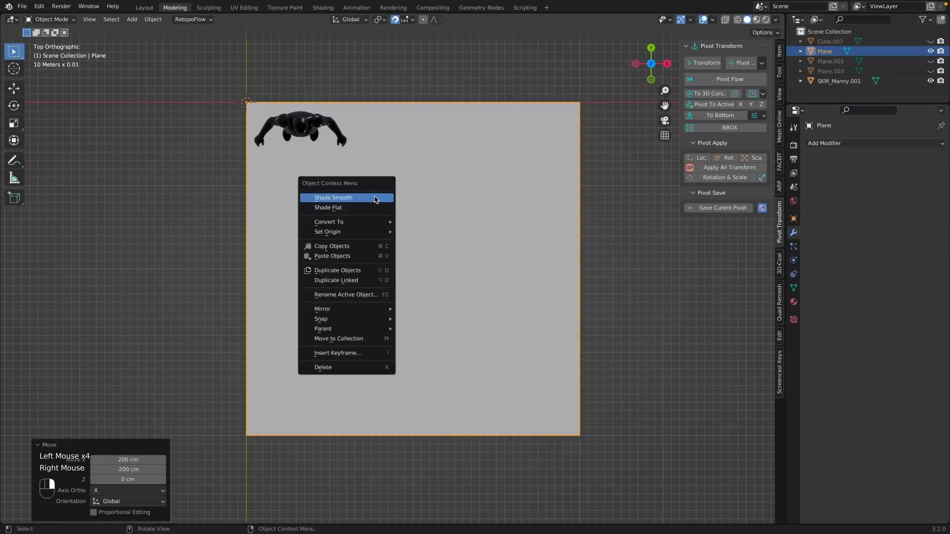
- In the Shading workspace, add Seamless_StoneFloor_Albedo.png to the plane's material and connect its color to the Principled BSDF Base Color
{"action": "left_click", "coordinate": [322, 7]}
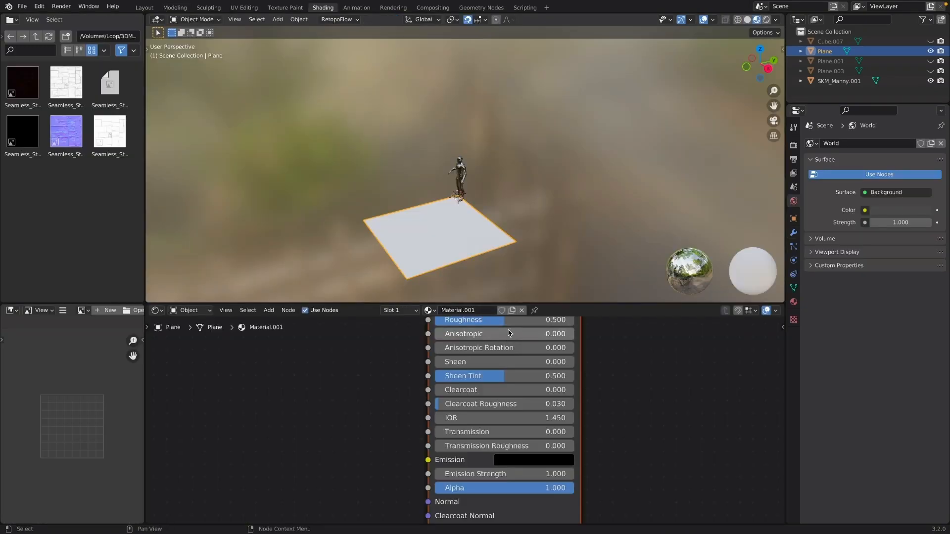
{"action": "right_click", "coordinate": [397, 393]}
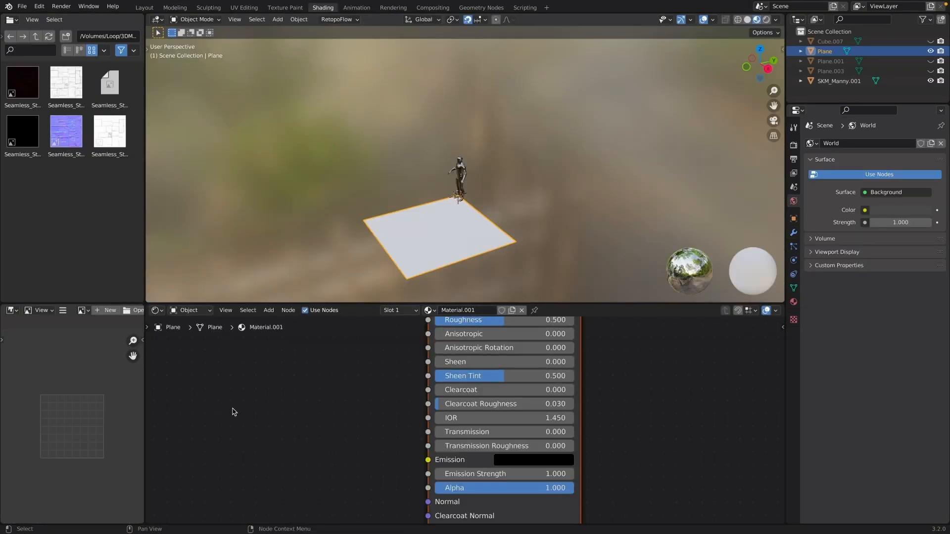
{"action": "scroll", "coordinate": [640, 366], "scroll_direction": "up", "scroll_amount": 10}
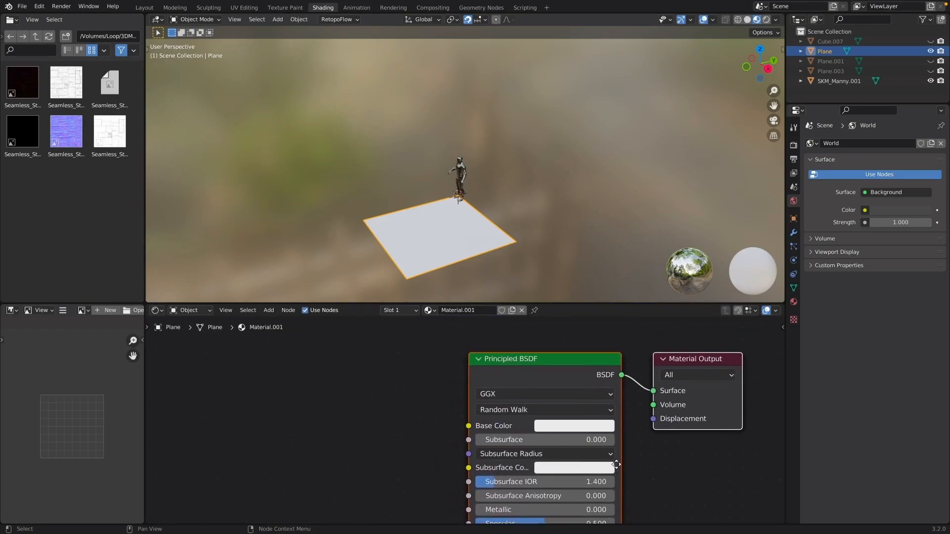
{"action": "scroll", "coordinate": [376, 418], "scroll_direction": "down", "scroll_amount": 3}
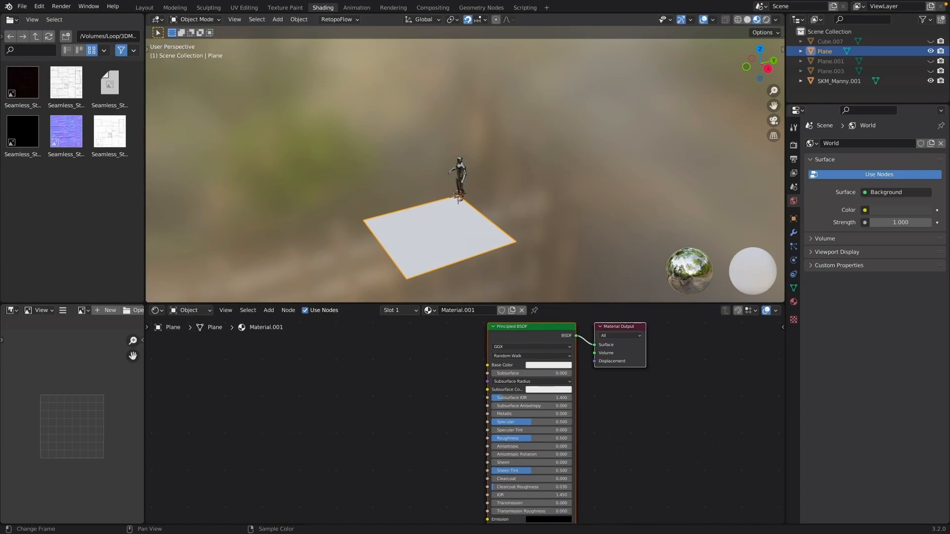
{"action": "left_click_drag", "start_coordinate": [65, 82], "coordinate": [487, 365]}
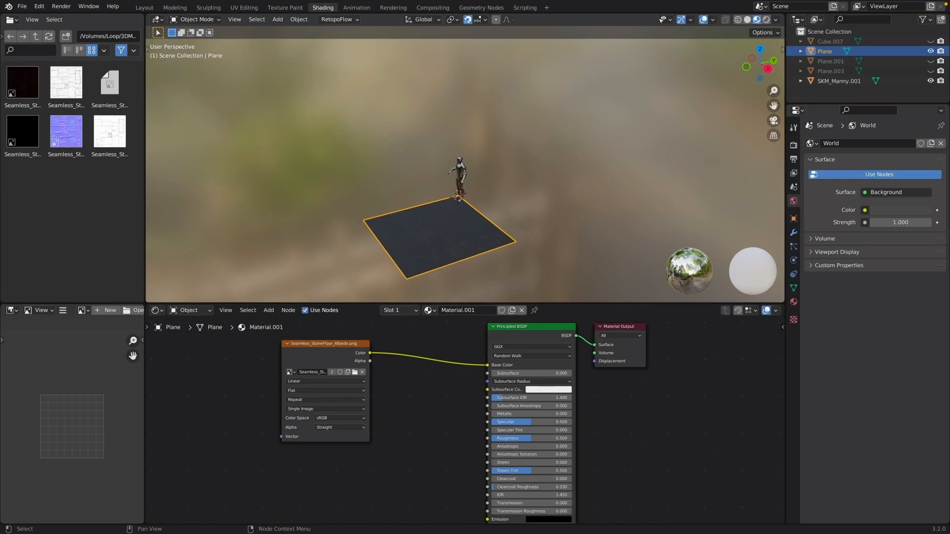
- Add the Seamless_StoneFloor_Normal.png texture node, collapse the albedo node and place the normal node below it
{"action": "left_click_drag", "start_coordinate": [66, 131], "coordinate": [368, 487]}
{"action": "left_click", "coordinate": [287, 344]}
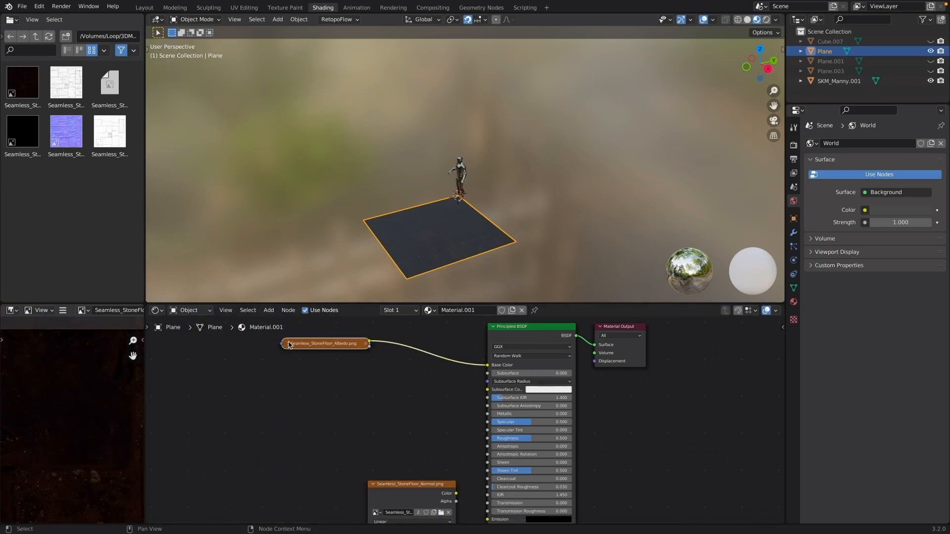
{"action": "left_click_drag", "start_coordinate": [403, 484], "coordinate": [328, 417]}
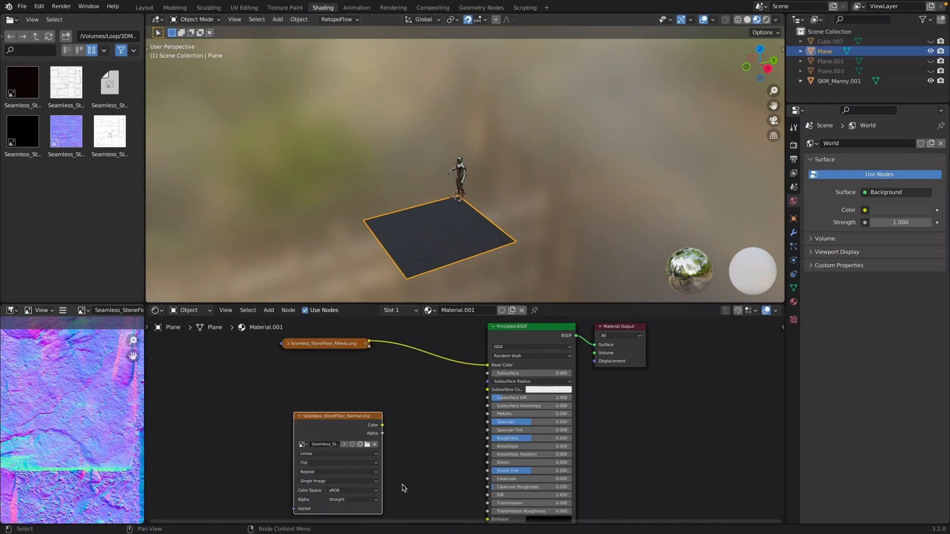
- Set the normal texture's color space to Non-Color, collapse the node, connect its color to the Principled BSDF Normal input and place it beside that socket
{"action": "scroll", "coordinate": [440, 483], "scroll_direction": "down", "scroll_amount": 5}
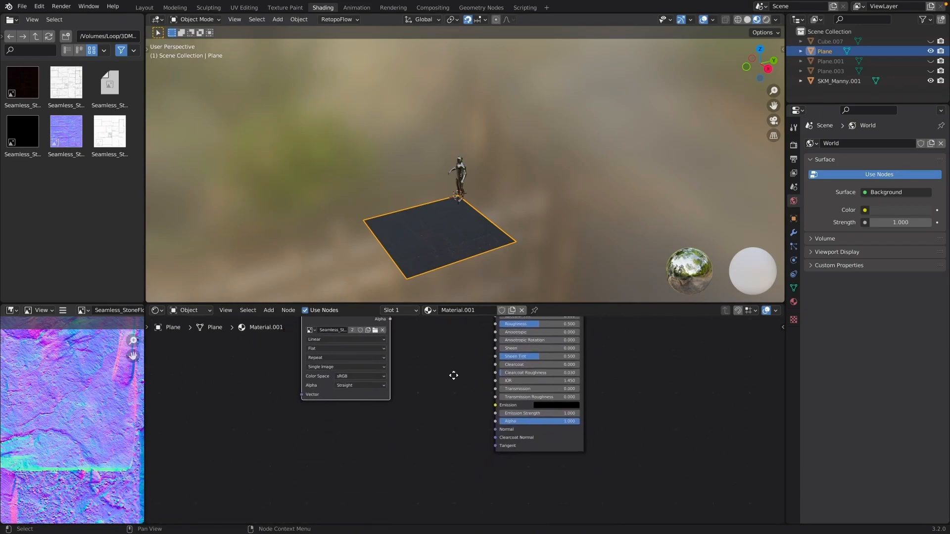
{"action": "left_click", "coordinate": [355, 417]}
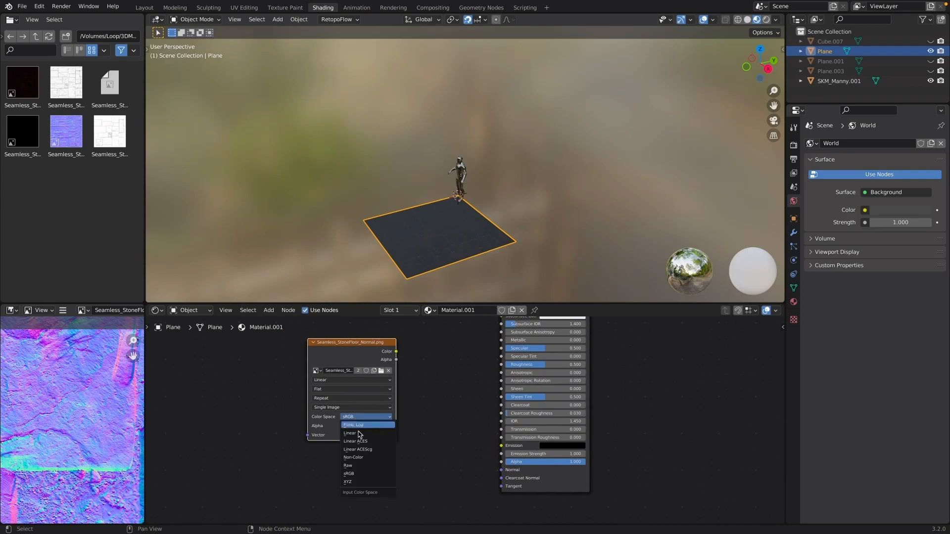
{"action": "left_click", "coordinate": [368, 457]}
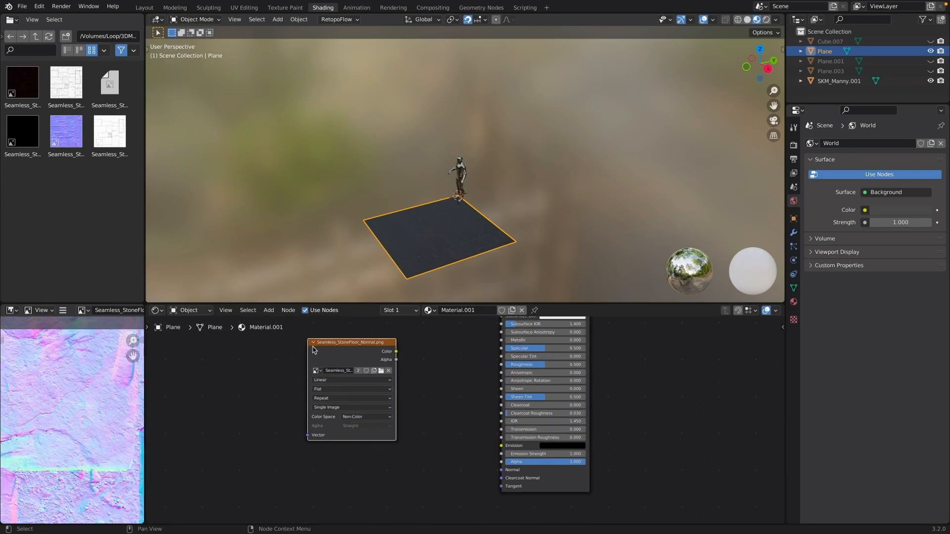
{"action": "left_click", "coordinate": [313, 344]}
{"action": "left_click_drag", "start_coordinate": [395, 341], "coordinate": [502, 471]}
{"action": "left_click_drag", "start_coordinate": [385, 343], "coordinate": [384, 462]}
{"action": "scroll", "coordinate": [365, 394], "scroll_direction": "up", "scroll_amount": 4}
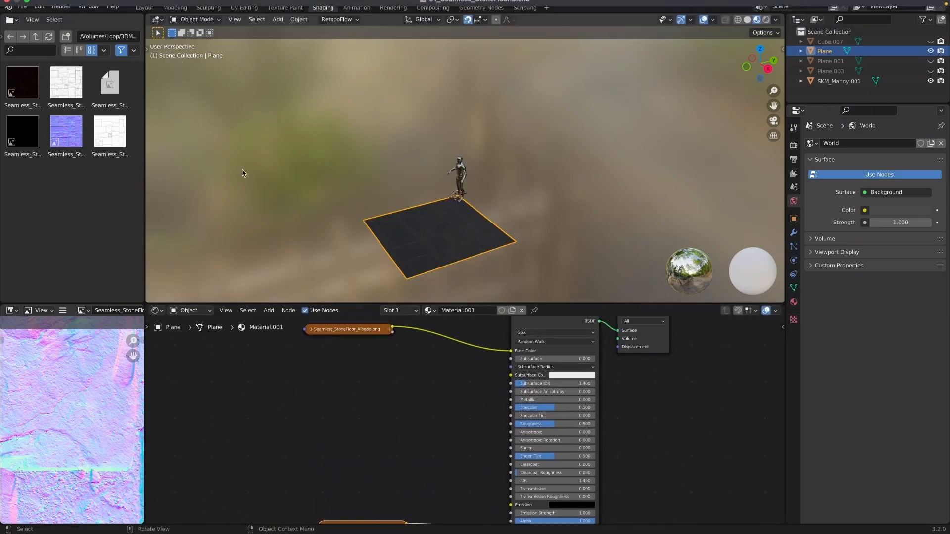
- Examine the plane's UV layout over the full Seamless_StoneFloor_Normal.png image in the UV Editing workspace
{"action": "left_click", "coordinate": [244, 8]}
{"action": "scroll", "coordinate": [549, 292], "scroll_direction": "down", "scroll_amount": 5}
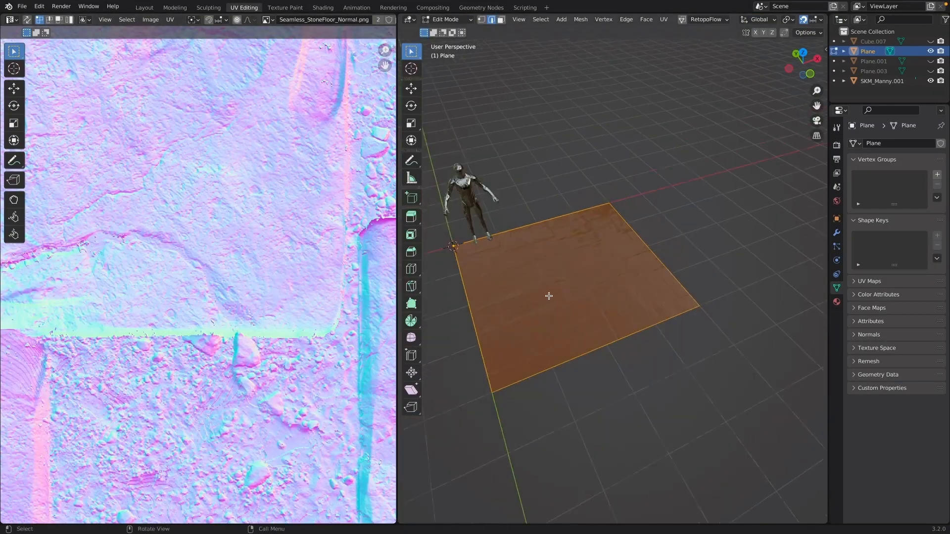
{"action": "middle_click_drag", "start_coordinate": [571, 290], "coordinate": [539, 339]}
{"action": "scroll", "coordinate": [144, 269], "scroll_direction": "down", "scroll_amount": 8}
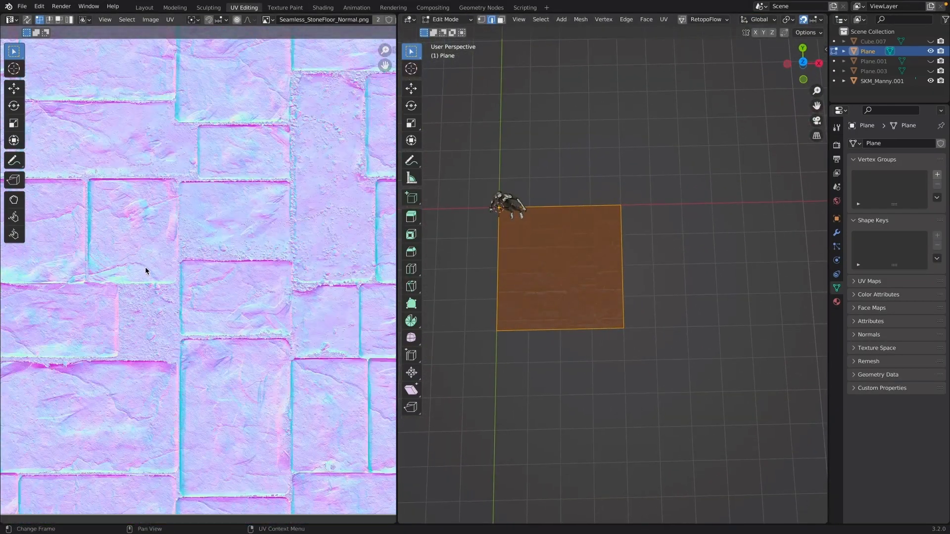
{"action": "scroll", "coordinate": [139, 265], "scroll_direction": "up", "scroll_amount": 1}
{"action": "scroll", "coordinate": [139, 264], "scroll_direction": "up", "scroll_amount": 2}
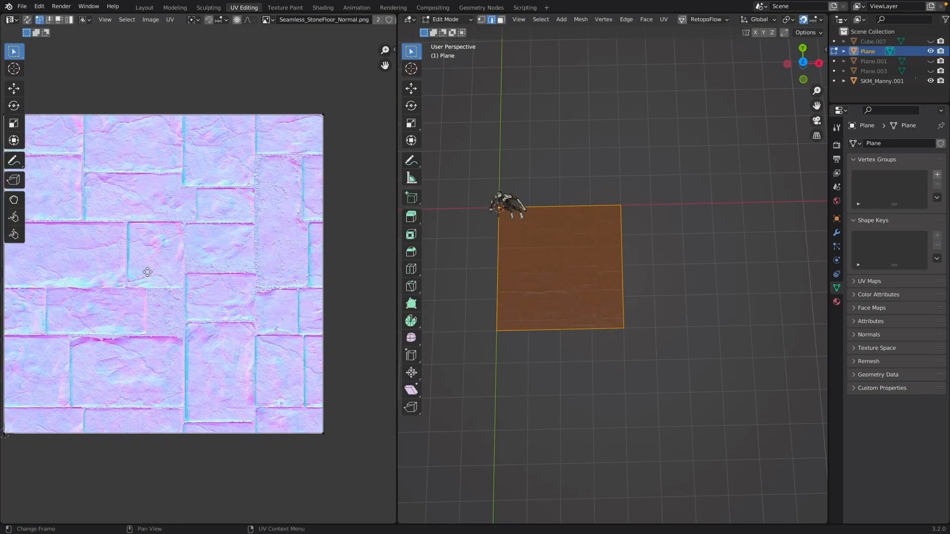
{"action": "key", "text": "Home"}
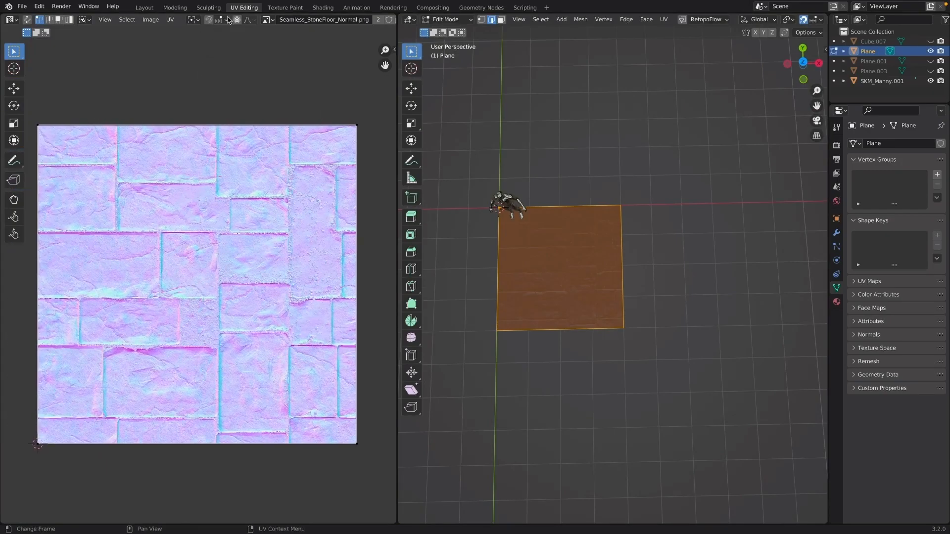
- In the Modeling workspace, return to Object Mode and add a Simple Subdivision Surface modifier with viewport level 6 to the plane
{"action": "left_click", "coordinate": [174, 8]}
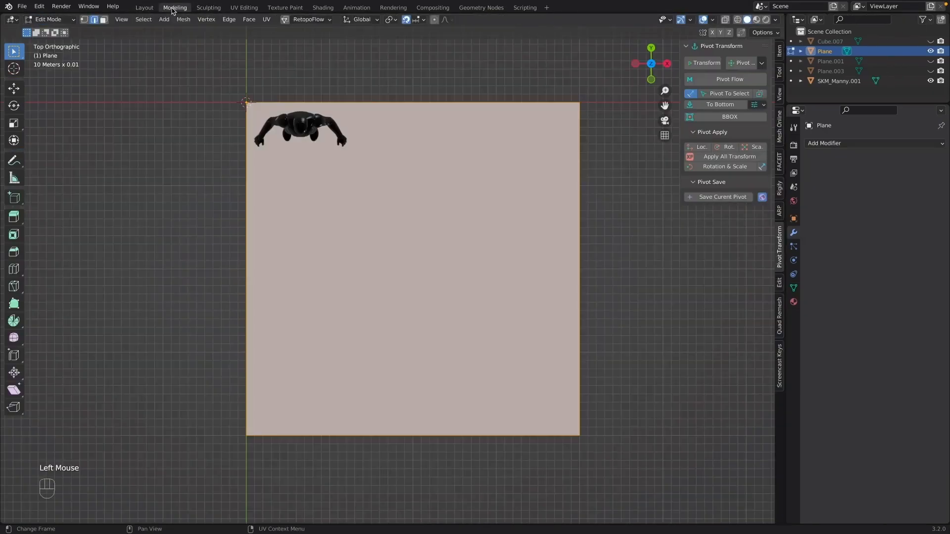
{"action": "middle_click_drag", "start_coordinate": [500, 263], "coordinate": [470, 246]}
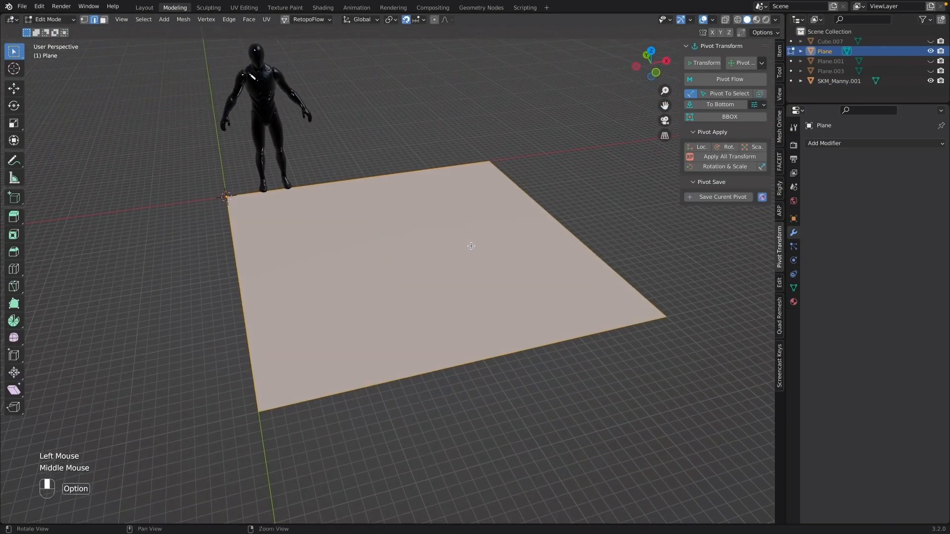
{"action": "key", "text": "Tab"}
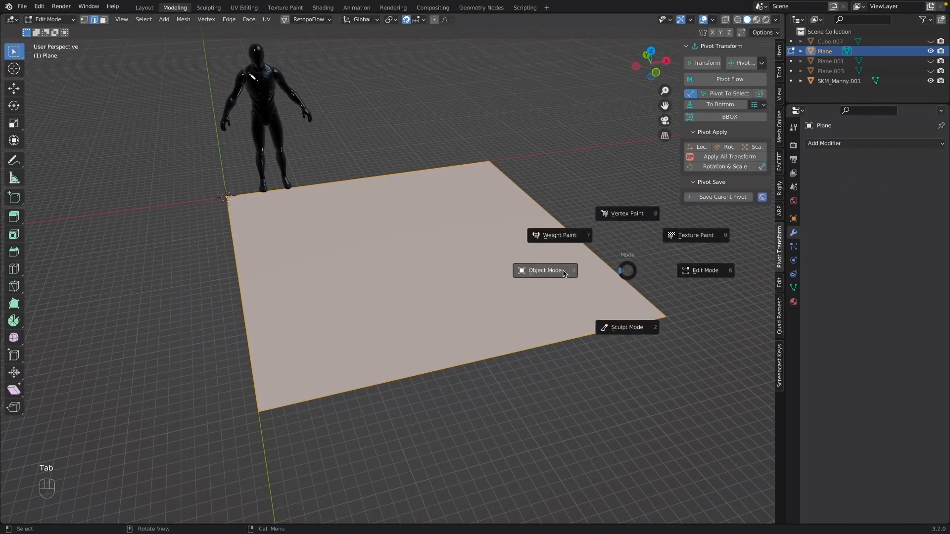
{"action": "left_click", "coordinate": [846, 143]}
{"action": "left_click", "coordinate": [754, 324]}
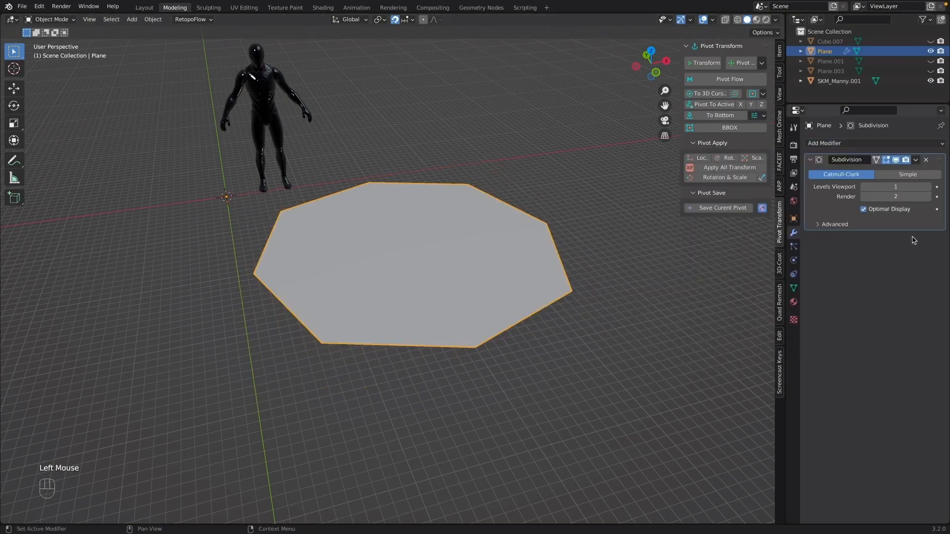
{"action": "left_click", "coordinate": [910, 175]}
{"action": "left_click", "coordinate": [925, 187]}
{"action": "left_click", "coordinate": [924, 187]}
{"action": "left_click", "coordinate": [925, 187]}
{"action": "left_click", "coordinate": [924, 187]}
{"action": "left_click", "coordinate": [925, 187]}
- Isolate the plane in local view and turn on the Statistics overlay
{"action": "key", "text": "KP_Divide"}
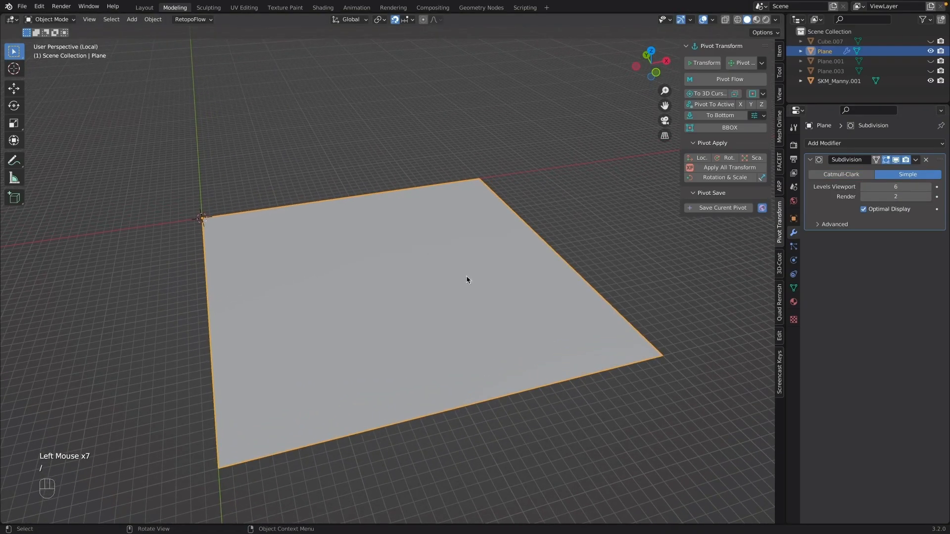
{"action": "left_click", "coordinate": [711, 20]}
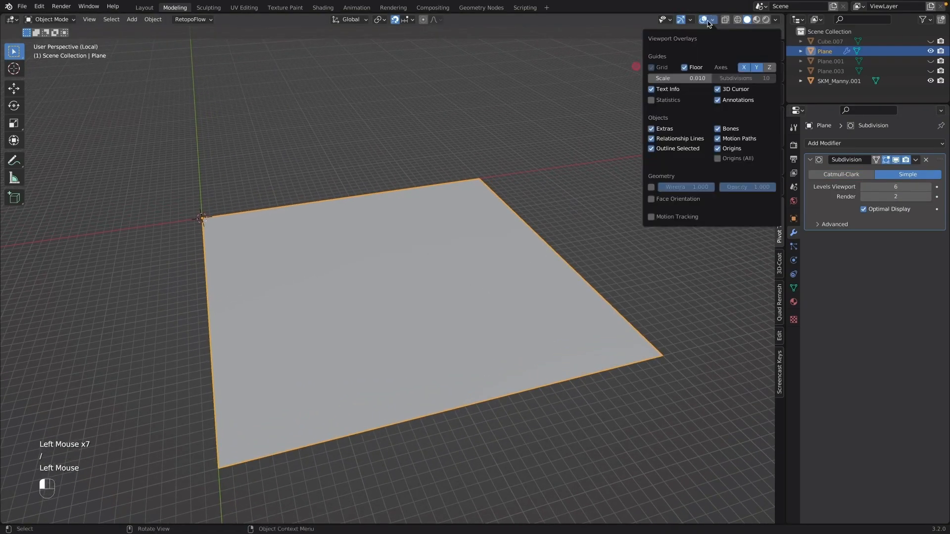
{"action": "left_click", "coordinate": [659, 102]}
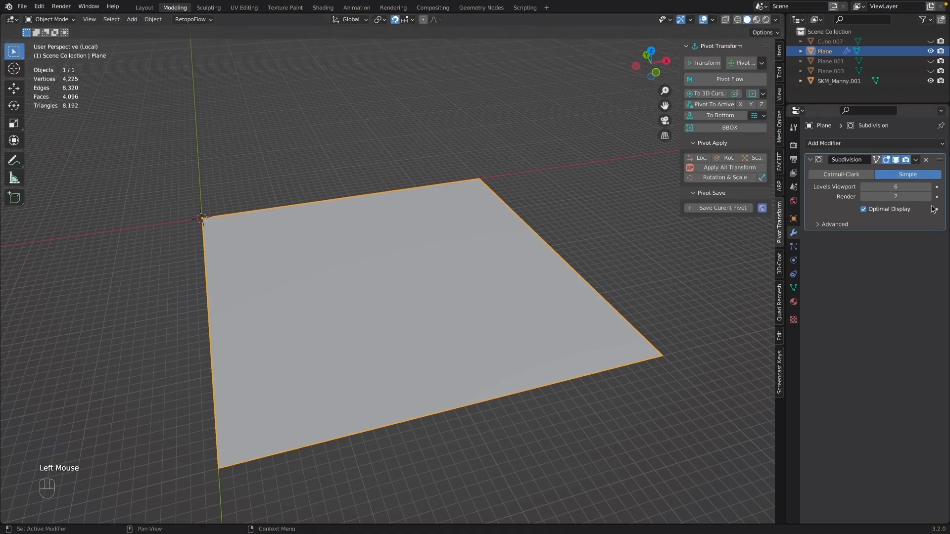
- Raise the Subdivision modifier's viewport level to 9 and apply the modifier to the plane
{"action": "double_click", "coordinate": [909, 189]}
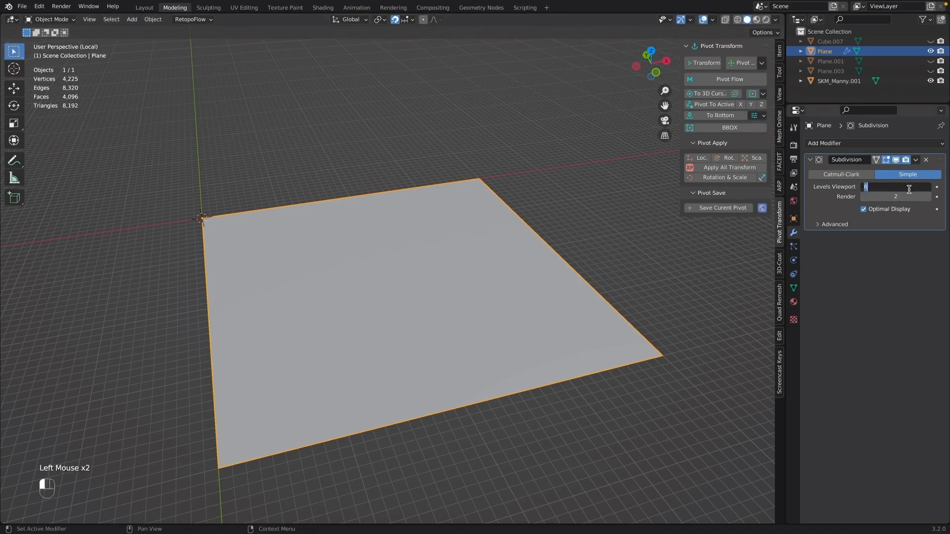
{"action": "type", "text": "7"}
{"action": "key", "text": "Return"}
{"action": "left_click", "coordinate": [928, 187]}
{"action": "left_click", "coordinate": [927, 187]}
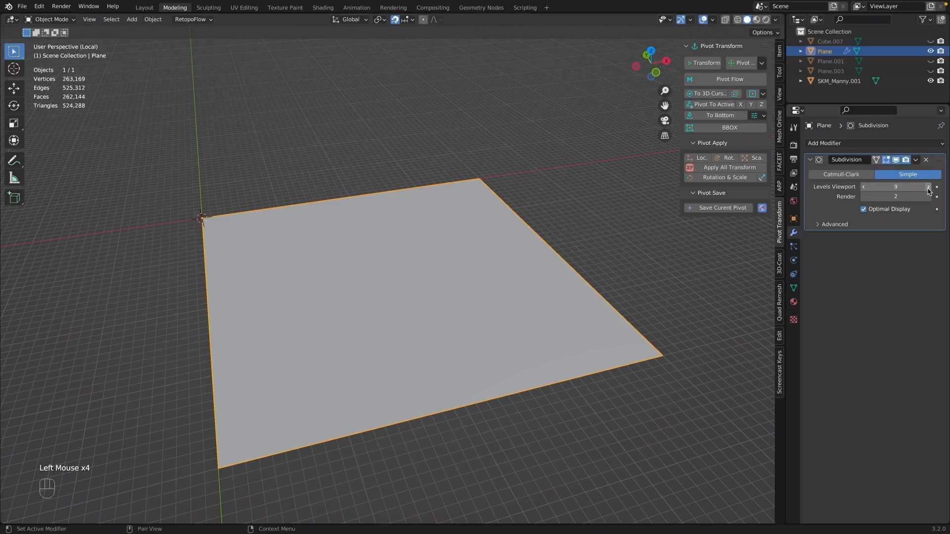
{"action": "left_click", "coordinate": [914, 160]}
{"action": "left_click", "coordinate": [884, 173]}
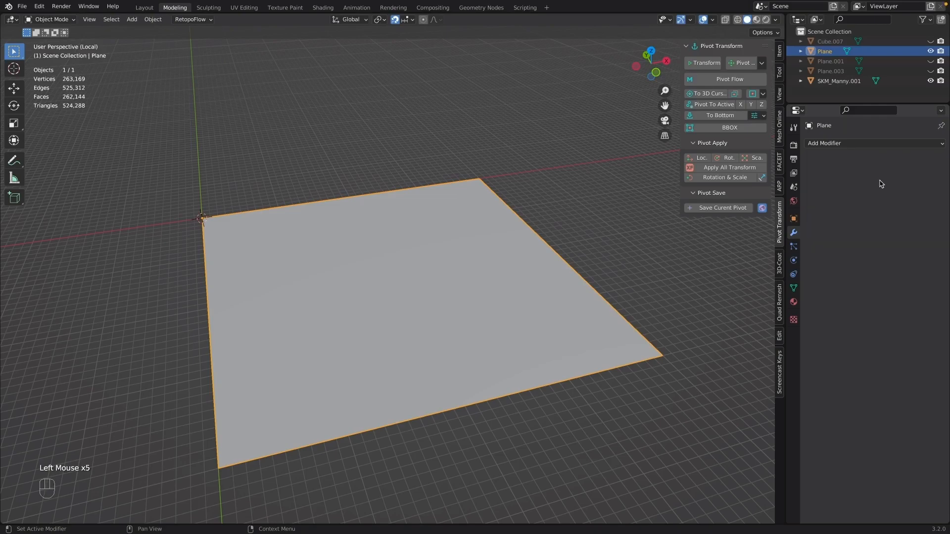
- Add a Displace modifier to the plane with a new texture and set its coordinates to UV
{"action": "left_click", "coordinate": [836, 144]}
{"action": "left_click", "coordinate": [839, 204]}
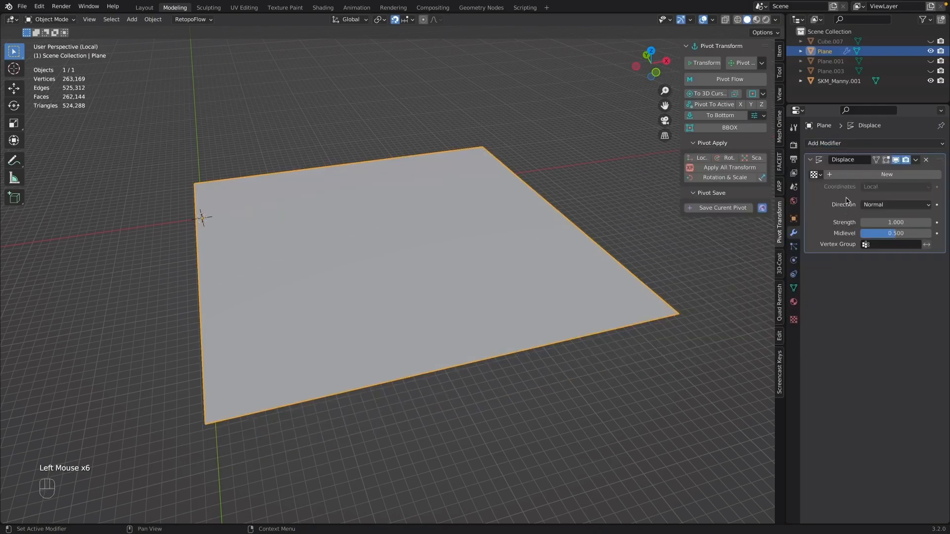
{"action": "left_click", "coordinate": [867, 176]}
{"action": "left_click", "coordinate": [878, 188]}
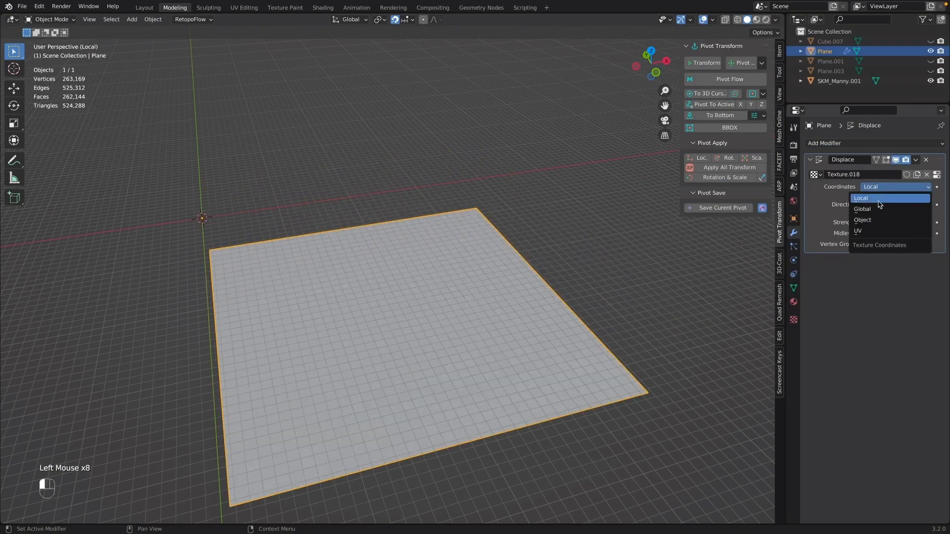
{"action": "left_click", "coordinate": [877, 232]}
- Set the Displace modifier's strength to 0.1 and its midlevel to 1.1
{"action": "left_click", "coordinate": [904, 236]}
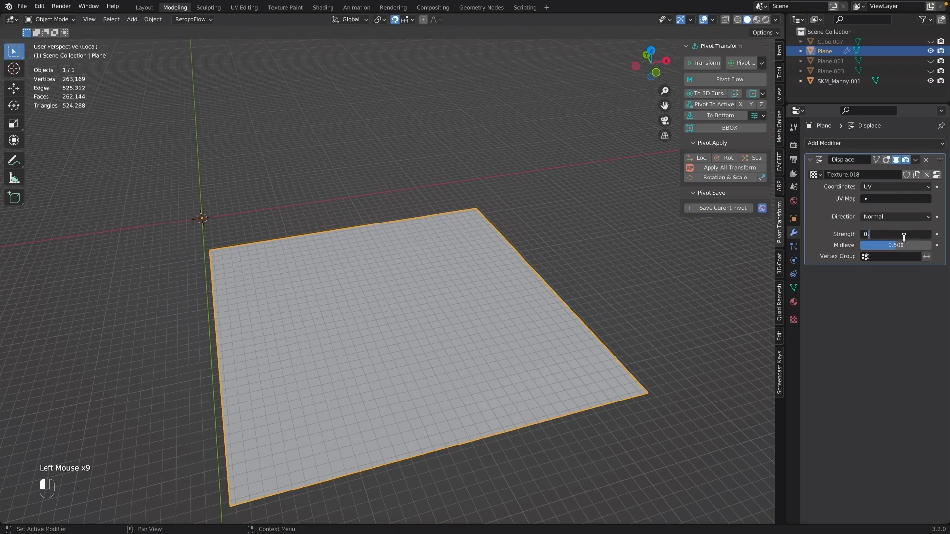
{"action": "type", "text": "0.1"}
{"action": "key", "text": "Return"}
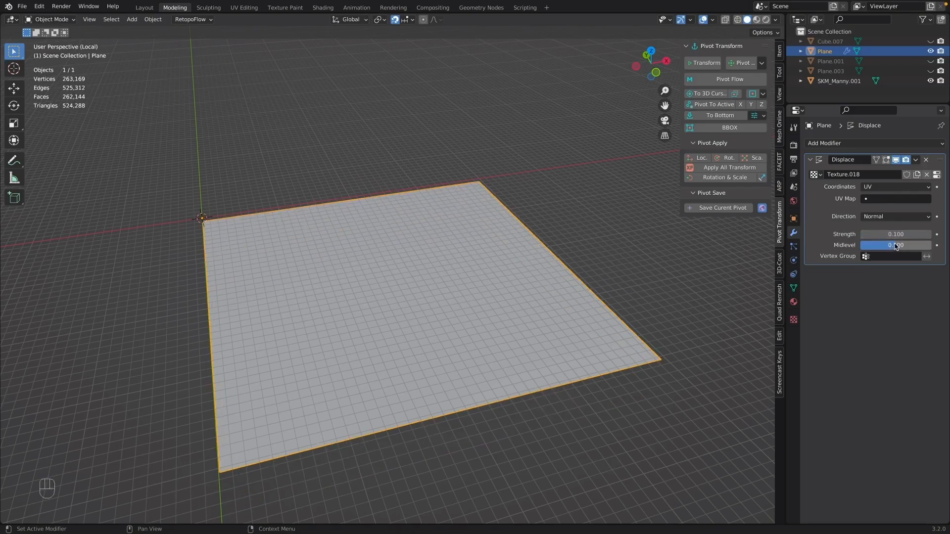
{"action": "left_click", "coordinate": [894, 244]}
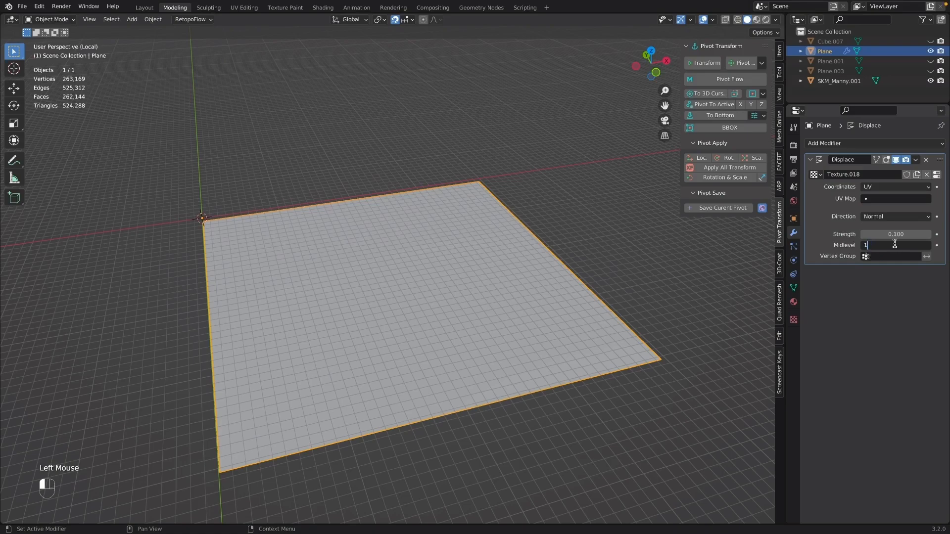
{"action": "key", "text": "Return"}
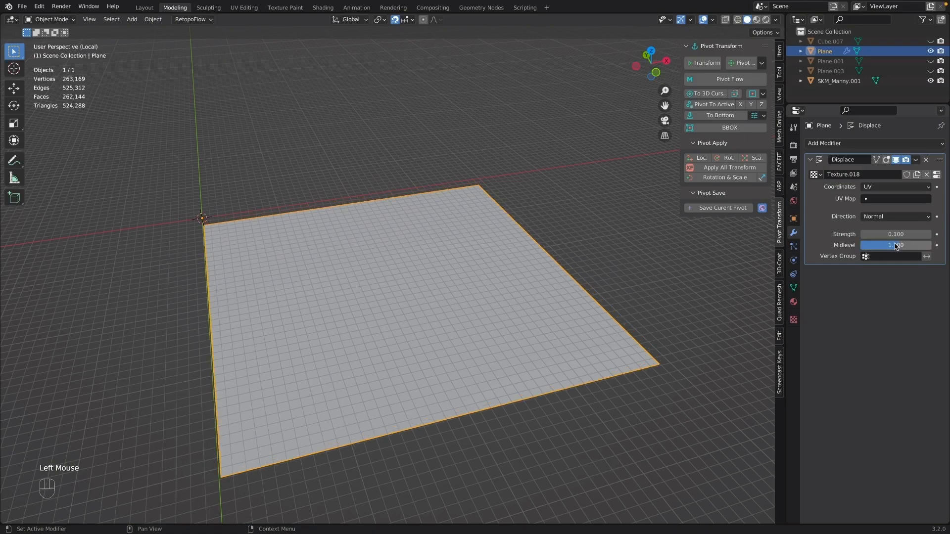
- Load Seamless_StoneFloor_Displacement.exr from the _Mixer Exports/Seamless_StoneFloor folder into the Displace modifier's texture and inspect the displaced plane
{"action": "left_click", "coordinate": [935, 176]}
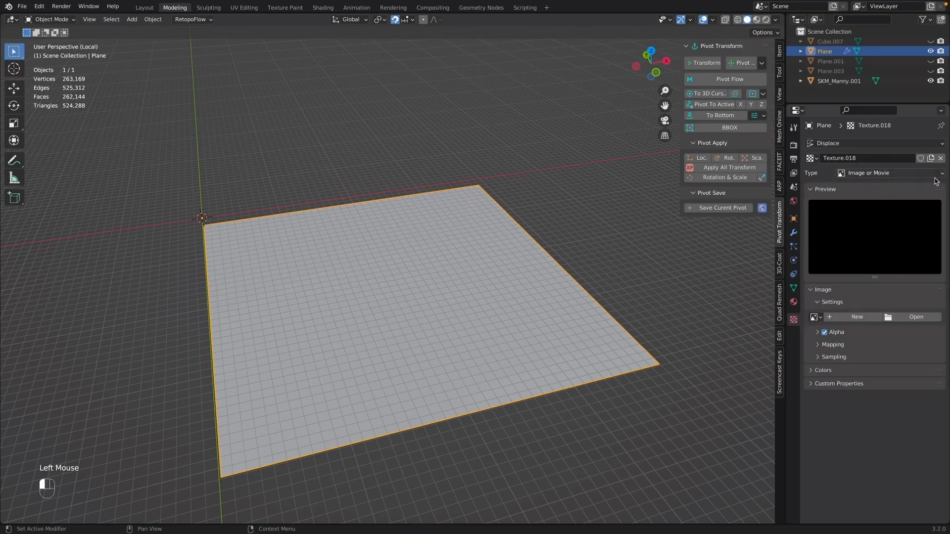
{"action": "left_click", "coordinate": [914, 318]}
{"action": "left_click", "coordinate": [271, 36]}
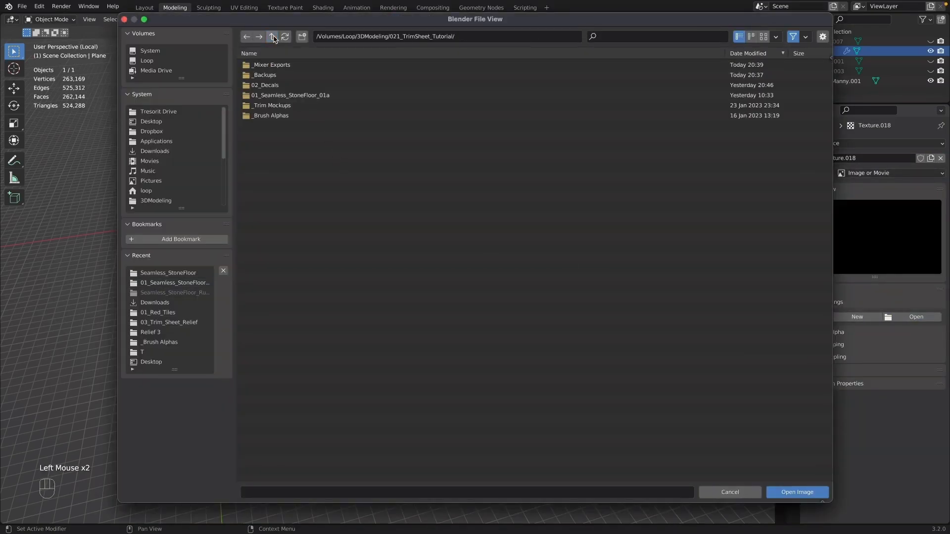
{"action": "left_click", "coordinate": [267, 66]}
{"action": "double_click", "coordinate": [268, 66]}
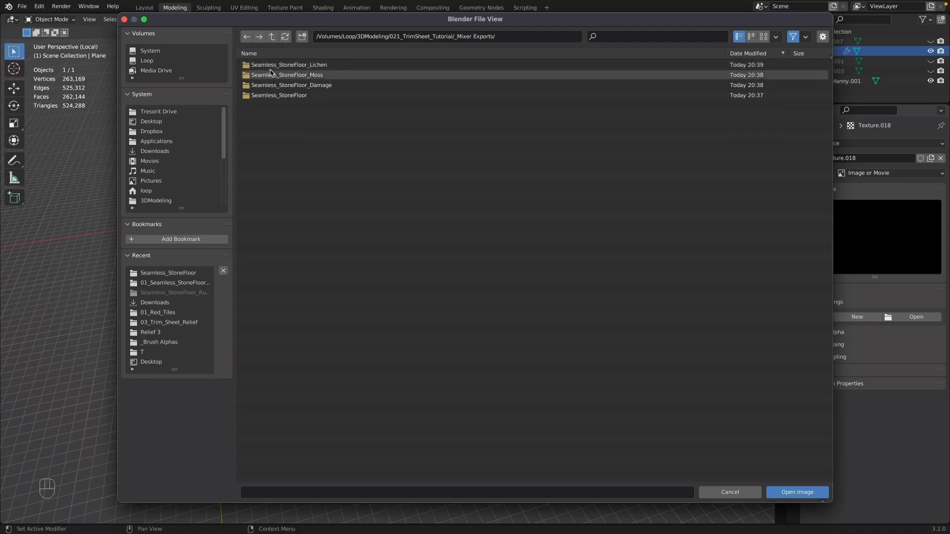
{"action": "double_click", "coordinate": [277, 95]}
{"action": "left_click", "coordinate": [294, 65]}
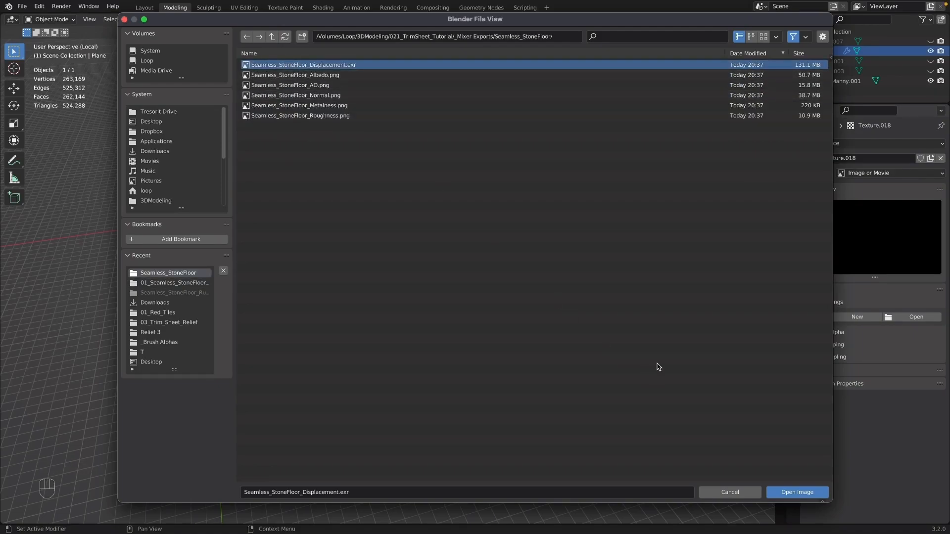
{"action": "left_click", "coordinate": [793, 493]}
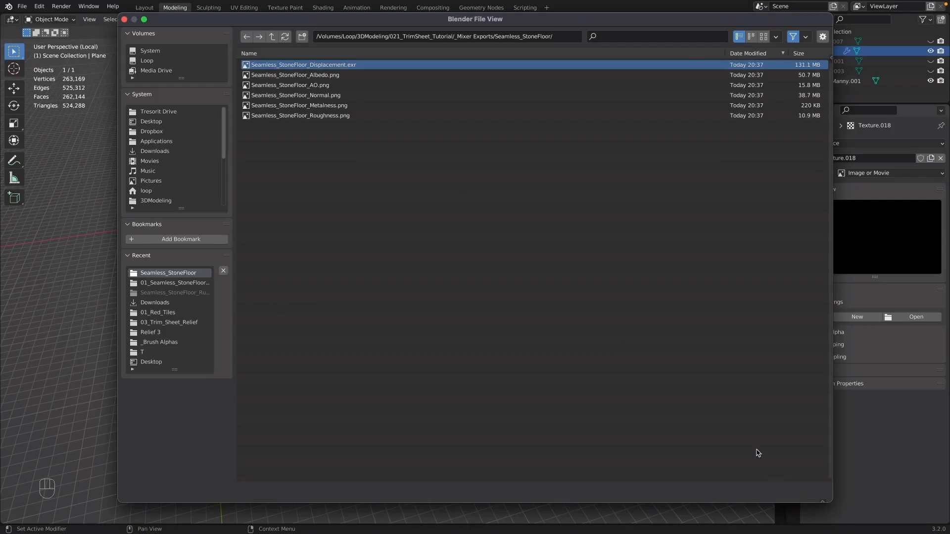
{"action": "scroll", "coordinate": [344, 313], "scroll_direction": "up", "scroll_amount": 3}
{"action": "scroll", "coordinate": [343, 311], "scroll_direction": "down", "scroll_amount": 1}
{"action": "mouse_move", "coordinate": [354, 336]}
{"action": "middle_mouse_down", "text": "alt"}
{"action": "mouse_move", "coordinate": [330, 304]}
{"action": "mouse_move", "coordinate": [366, 349]}
{"action": "middle_mouse_up", "text": "alt"}
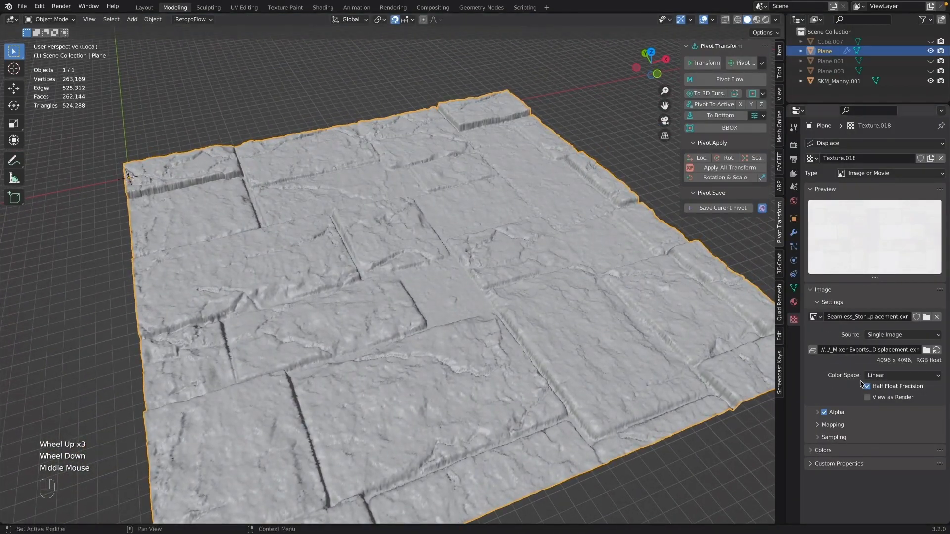
- Add a Smooth Corrective modifier to the plane with factor 0.2, Only Smooth and Pin Boundaries enabled
{"action": "left_click", "coordinate": [794, 233]}
{"action": "left_click", "coordinate": [915, 160]}
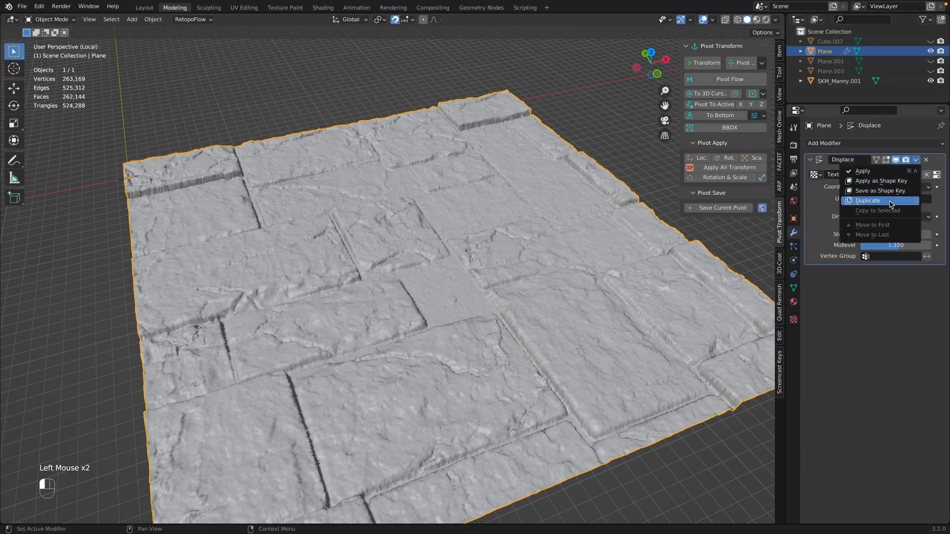
{"action": "left_click", "coordinate": [891, 143]}
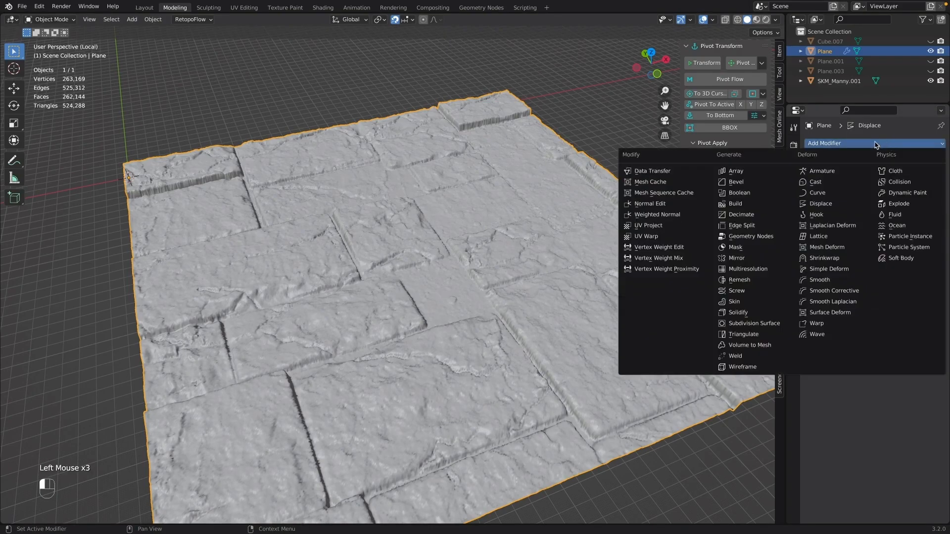
{"action": "left_click", "coordinate": [831, 291]}
{"action": "left_click", "coordinate": [899, 287]}
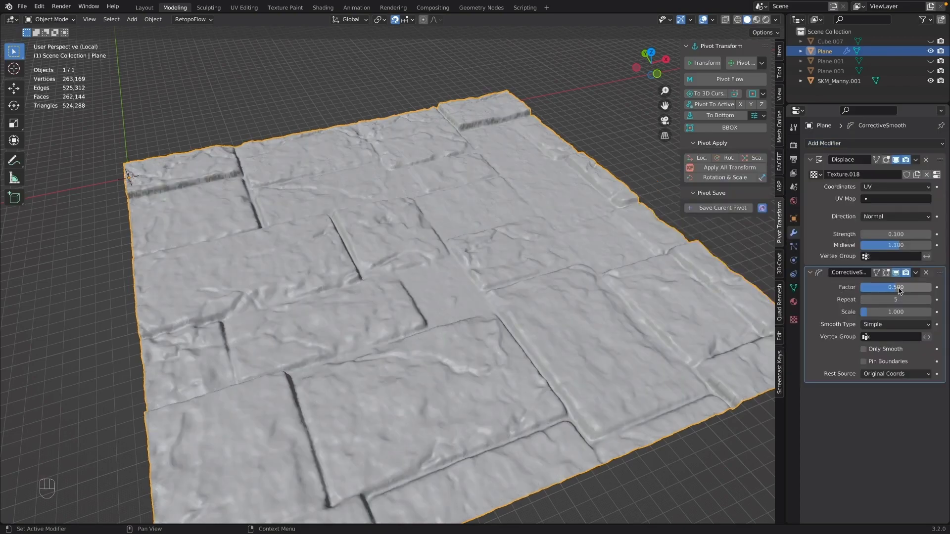
{"action": "key", "text": "Return"}
{"action": "left_click", "coordinate": [863, 361]}
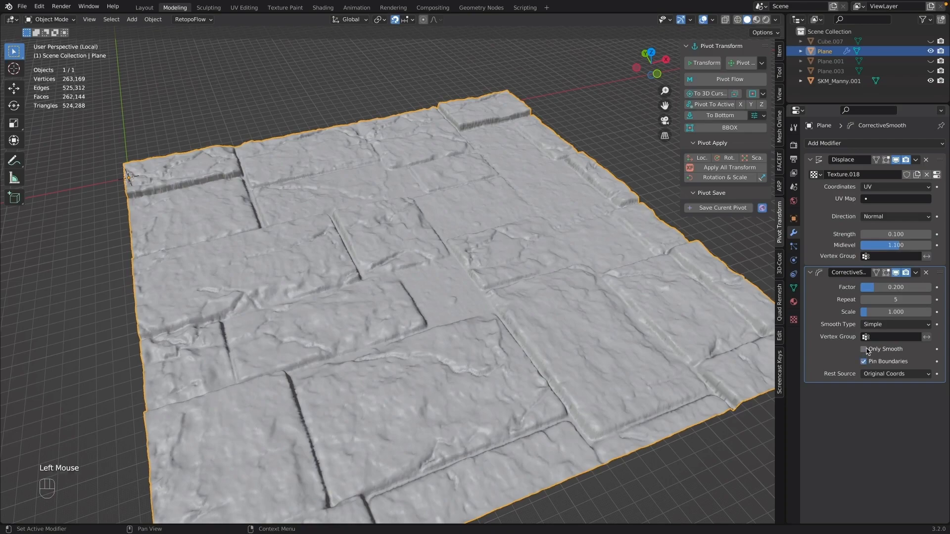
{"action": "middle_click_drag", "start_coordinate": [218, 391], "coordinate": [340, 277]}
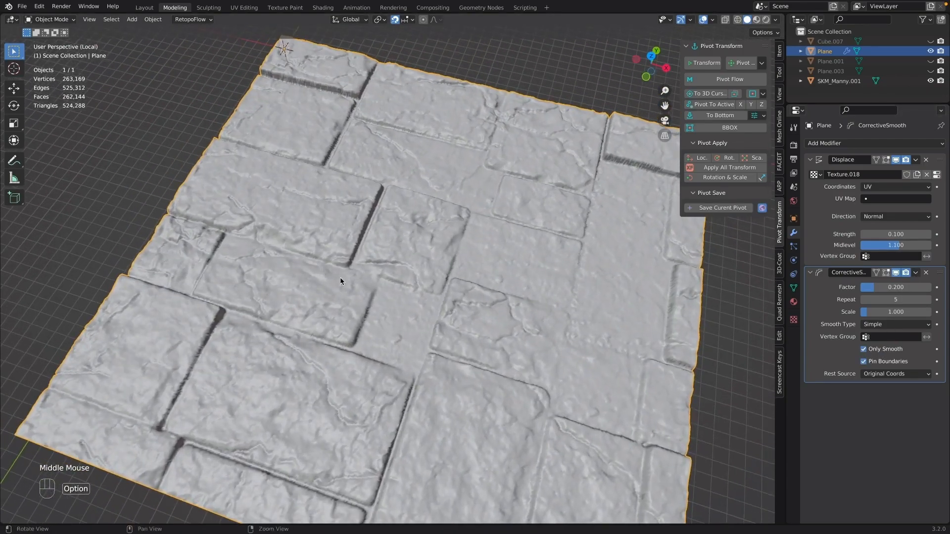
- Examine the displaced plane with its stone material in Material Preview shading
{"action": "left_click", "coordinate": [756, 19]}
{"action": "mouse_move", "coordinate": [419, 302]}
{"action": "middle_mouse_down"}
{"action": "mouse_move", "coordinate": [401, 315]}
{"action": "mouse_move", "coordinate": [389, 266]}
{"action": "middle_mouse_up"}
{"action": "right_click_drag", "start_coordinate": [390, 266], "coordinate": [384, 341], "text": "alt"}
{"action": "middle_click_drag", "start_coordinate": [387, 312], "coordinate": [432, 378]}
{"action": "right_click_drag", "start_coordinate": [432, 379], "coordinate": [449, 191], "text": "alt"}
{"action": "middle_click_drag", "start_coordinate": [450, 191], "coordinate": [447, 273], "text": "alt"}
{"action": "right_click_drag", "start_coordinate": [447, 273], "coordinate": [420, 322], "text": "alt"}
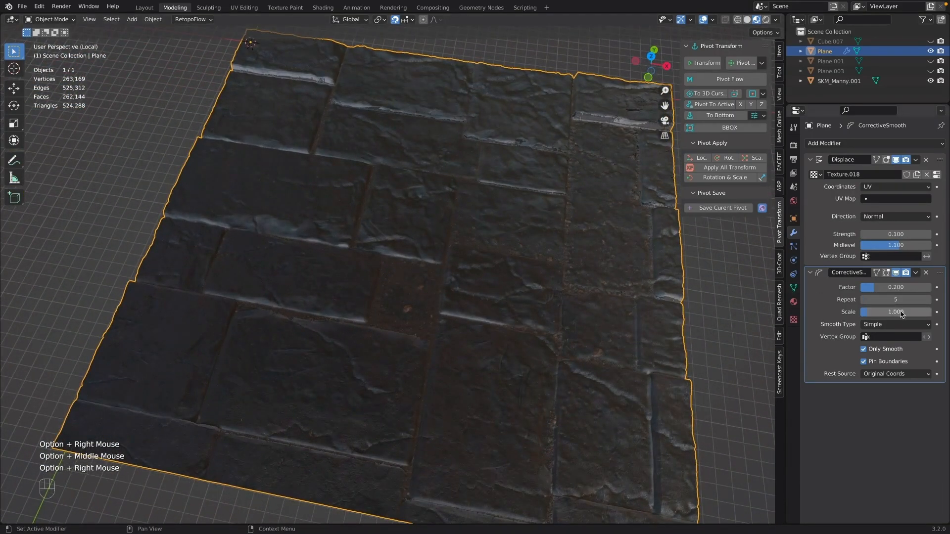
- Apply the Corrective Smooth and Displace modifiers to the plane and return the viewport to Solid shading
{"action": "left_click", "coordinate": [915, 273]}
{"action": "left_click", "coordinate": [897, 284]}
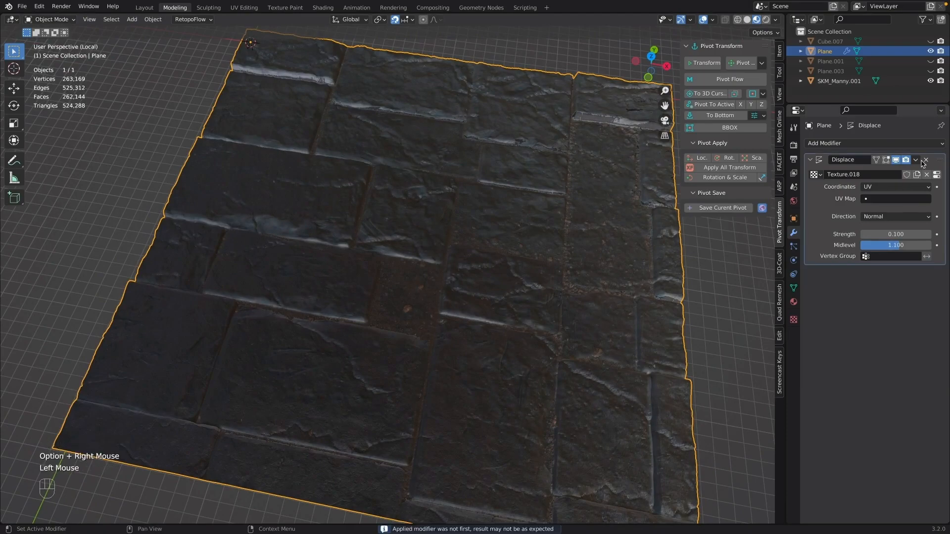
{"action": "left_click", "coordinate": [915, 159]}
{"action": "left_click", "coordinate": [897, 171]}
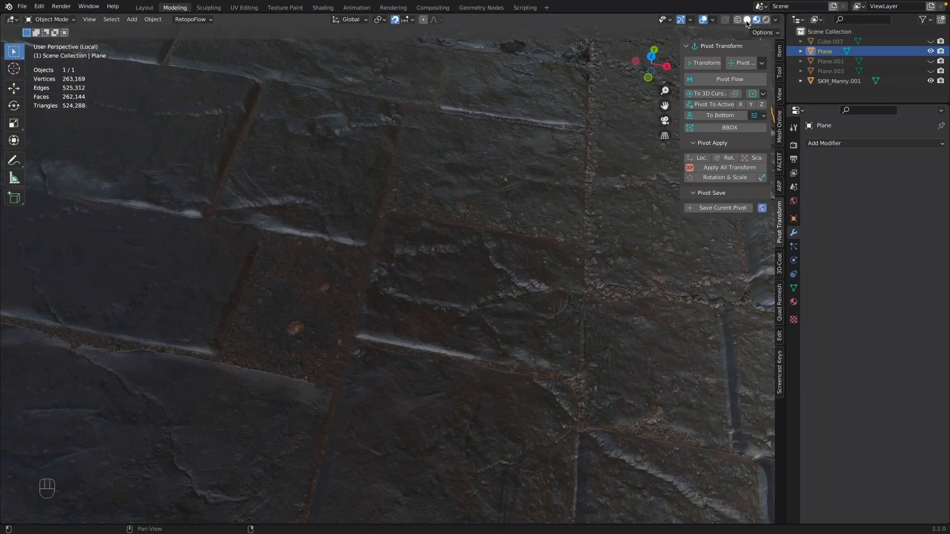
{"action": "left_click", "coordinate": [747, 21]}
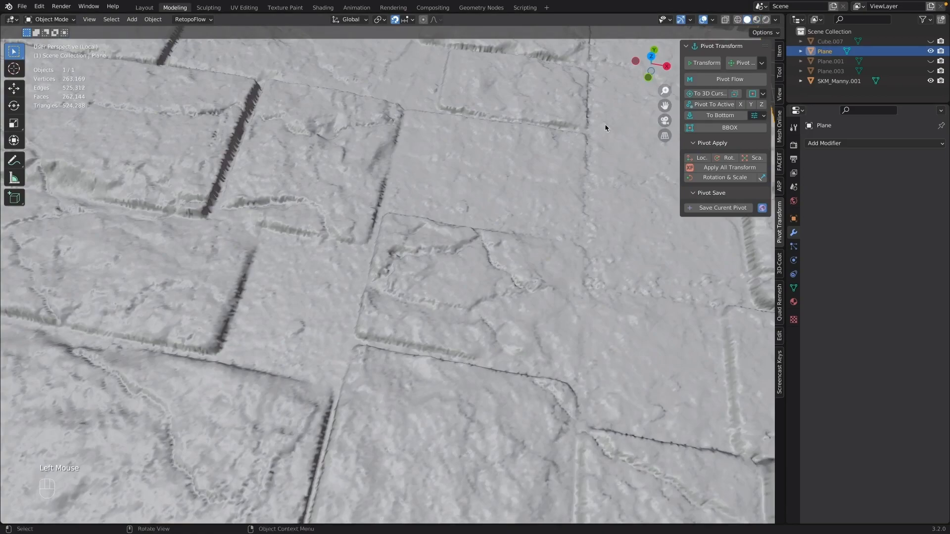
- Try flat shading on the displaced plane and undo it
{"action": "right_click", "coordinate": [398, 269]}
{"action": "left_click", "coordinate": [396, 276]}
{"action": "key", "text": "super+z"}
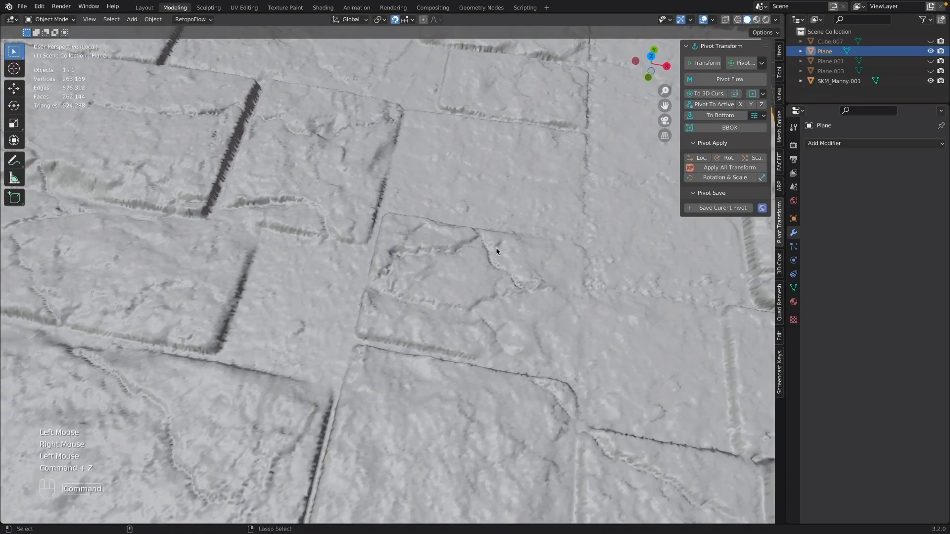
{"action": "key", "text": "super+z"}
- Set the displaced plane to Shade Smooth
{"action": "right_click", "coordinate": [462, 265]}
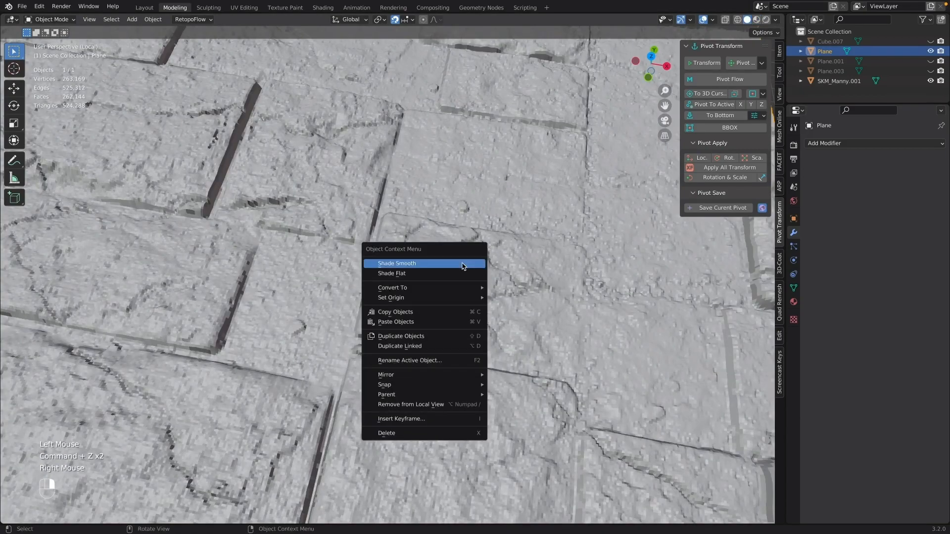
{"action": "right_click", "coordinate": [456, 265]}
{"action": "left_click", "coordinate": [455, 272]}
{"action": "right_click", "coordinate": [455, 271]}
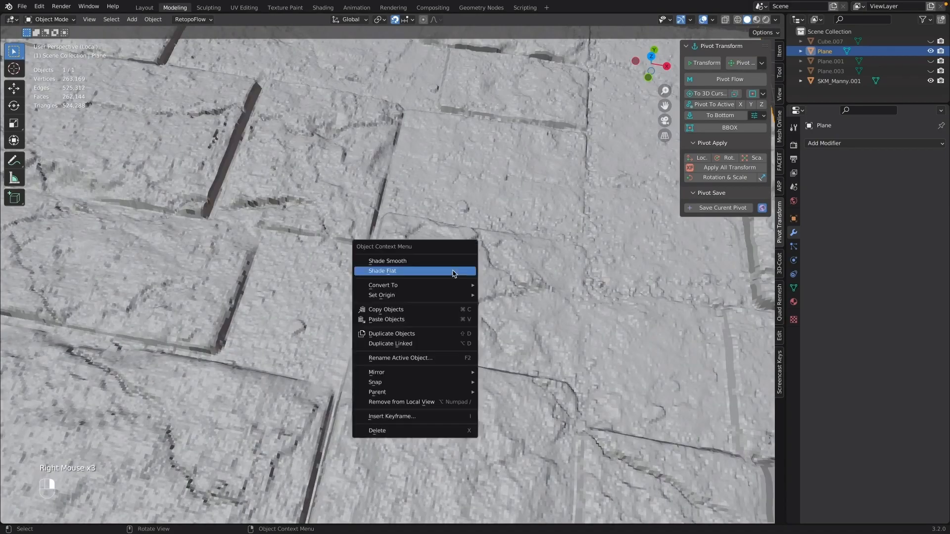
{"action": "left_click", "coordinate": [451, 261]}
- Examine the uneven border of the displaced plane from the side
{"action": "scroll", "coordinate": [451, 261], "scroll_direction": "down", "scroll_amount": 3}
{"action": "scroll", "coordinate": [435, 274], "scroll_direction": "up", "scroll_amount": 1}
{"action": "middle_click_drag", "start_coordinate": [432, 277], "coordinate": [562, 227]}
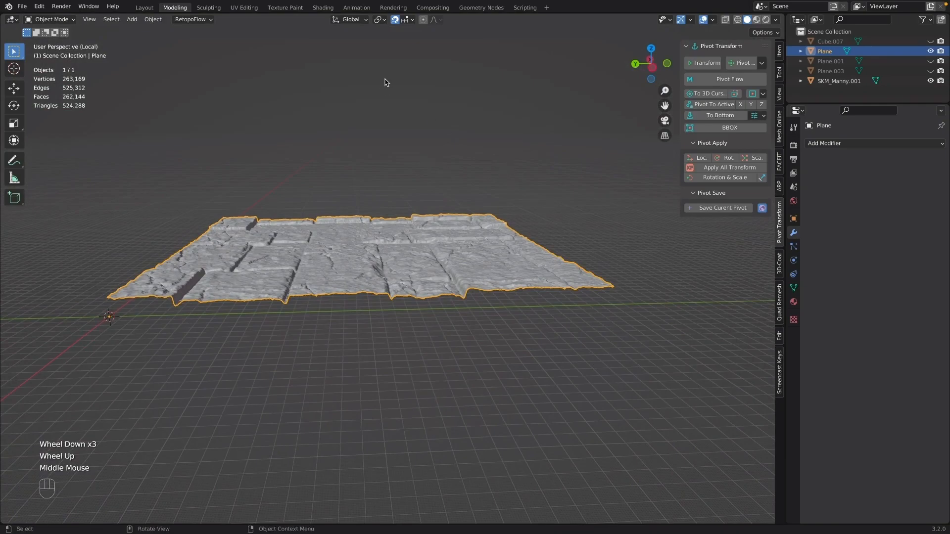
{"action": "key", "text": "grave"}
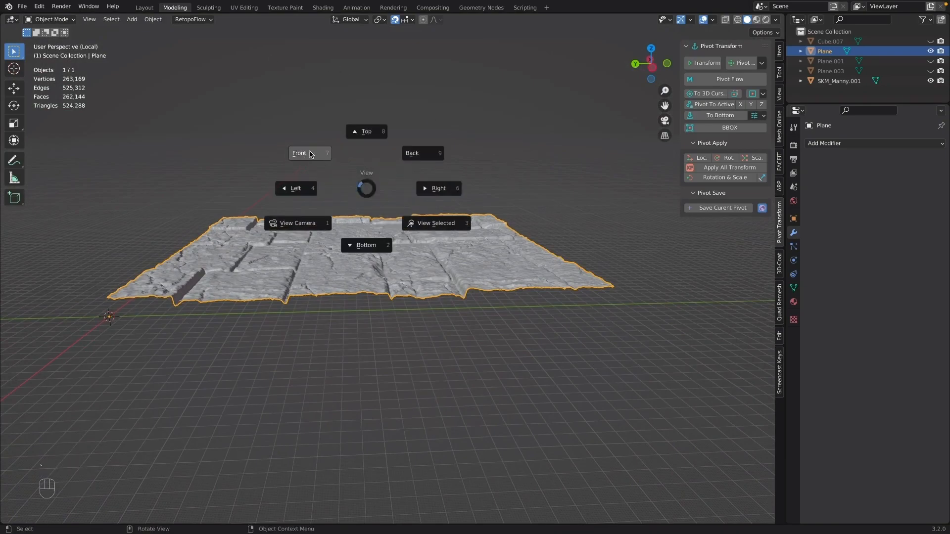
{"action": "left_click", "coordinate": [296, 192]}
{"action": "scroll", "coordinate": [400, 240], "scroll_direction": "up", "scroll_amount": 4}
{"action": "middle_click_drag", "start_coordinate": [435, 223], "coordinate": [454, 242]}
{"action": "scroll", "coordinate": [405, 272], "scroll_direction": "down", "scroll_amount": 1}
{"action": "scroll", "coordinate": [406, 274], "scroll_direction": "down", "scroll_amount": 2}
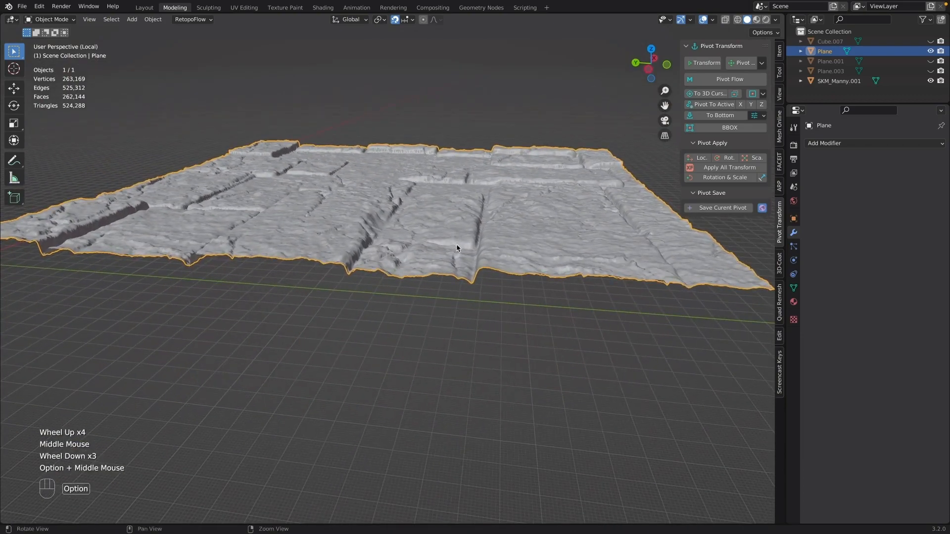
- Enter Edit Mode with edge selection and select the border edge loops along two adjoining sides of the plane
{"action": "key", "text": "Tab"}
{"action": "middle_click_drag", "start_coordinate": [632, 282], "coordinate": [535, 272], "text": "alt"}
{"action": "key", "text": "2"}
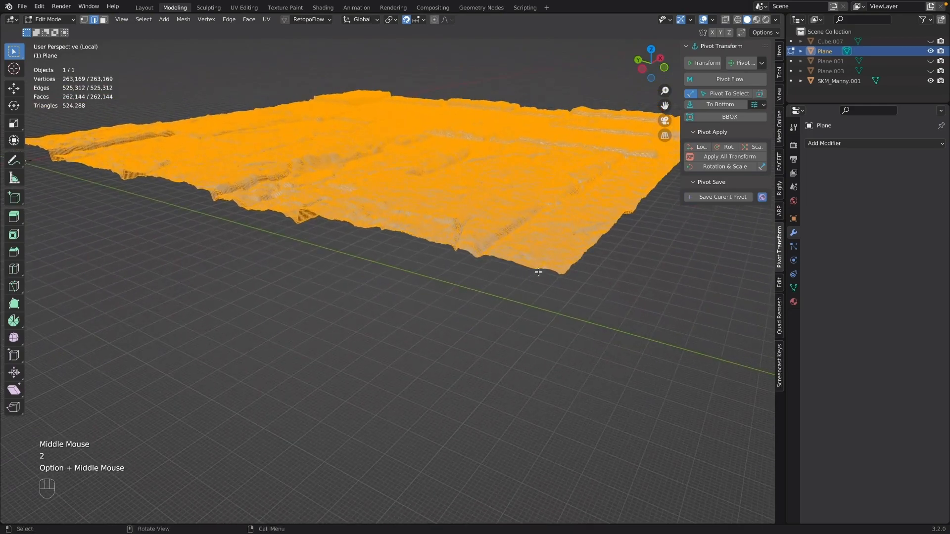
{"action": "scroll", "coordinate": [545, 262], "scroll_direction": "up", "scroll_amount": 4}
{"action": "scroll", "coordinate": [545, 282], "scroll_direction": "down", "scroll_amount": 2}
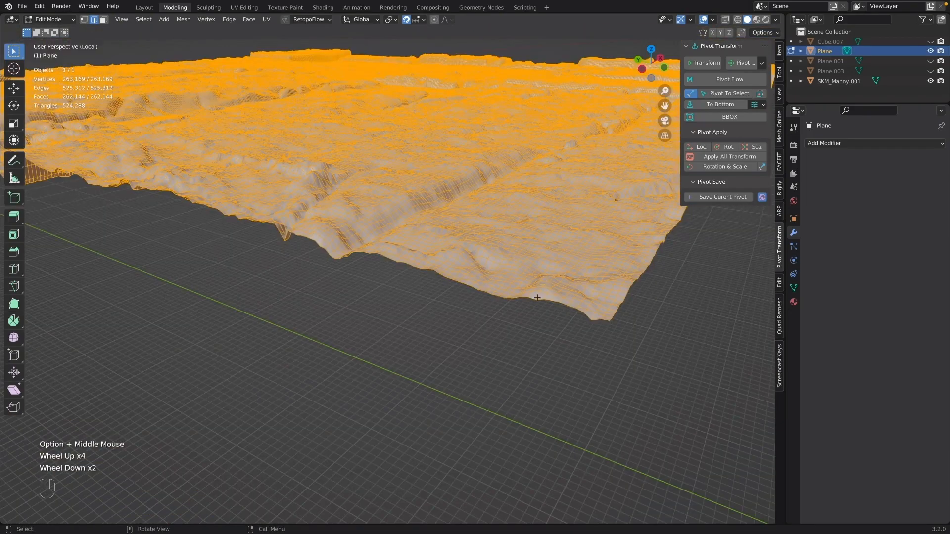
{"action": "left_click", "coordinate": [493, 293]}
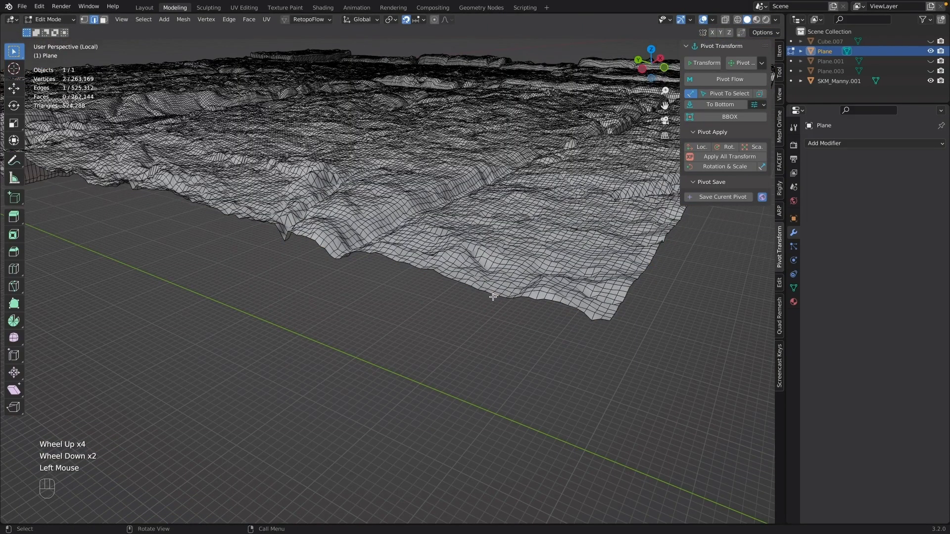
{"action": "double_click", "coordinate": [493, 295]}
{"action": "middle_click_drag", "start_coordinate": [528, 328], "coordinate": [503, 338]}
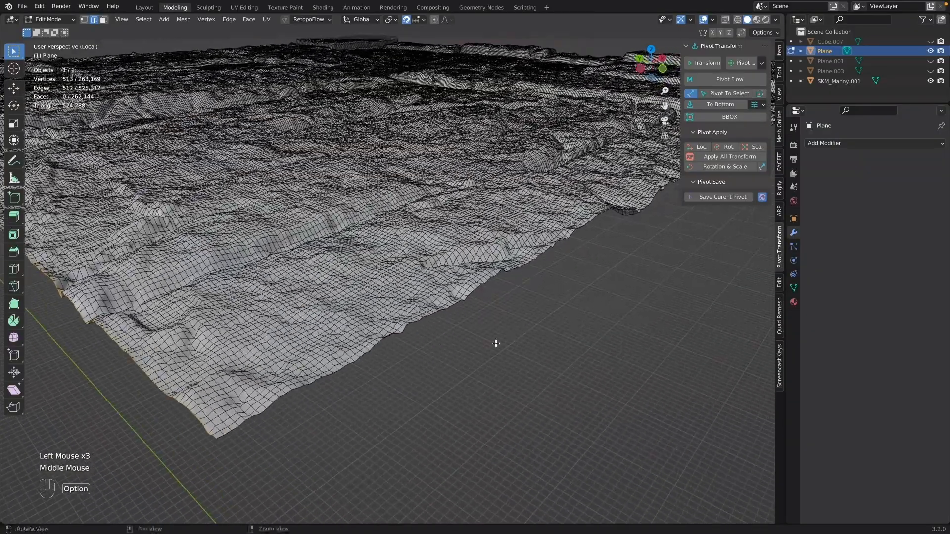
{"action": "double_click", "coordinate": [226, 433], "text": "shift"}
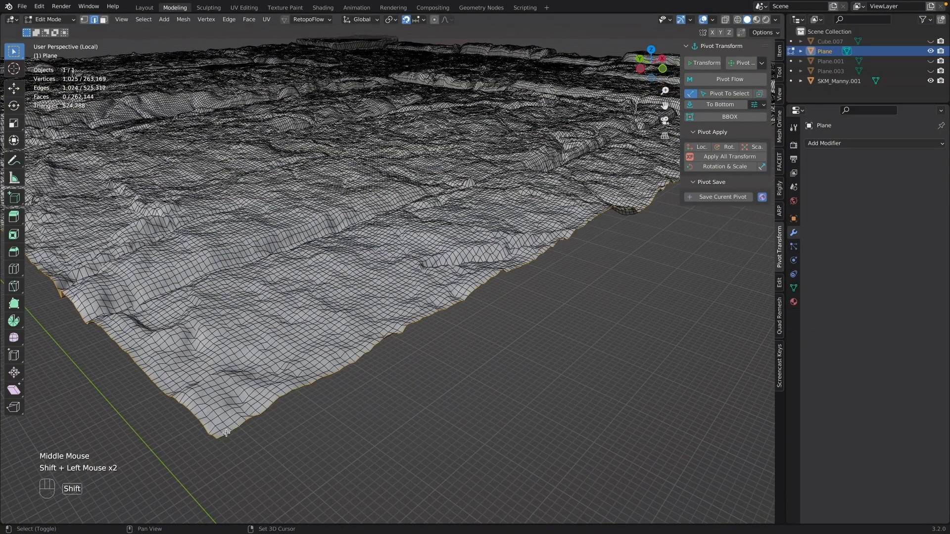
- Add the border edge loops of the two remaining sides to the selection
{"action": "middle_click_drag", "start_coordinate": [460, 367], "coordinate": [352, 365]}
{"action": "right_click_drag", "start_coordinate": [352, 365], "coordinate": [378, 435], "text": "alt"}
{"action": "middle_click_drag", "start_coordinate": [378, 435], "coordinate": [462, 220], "text": "alt"}
{"action": "scroll", "coordinate": [300, 330], "scroll_direction": "up", "scroll_amount": 2}
{"action": "scroll", "coordinate": [297, 326], "scroll_direction": "down", "scroll_amount": 1}
{"action": "double_click", "coordinate": [290, 319], "text": "shift"}
{"action": "double_click", "coordinate": [379, 330], "text": "shift"}
- Extrude the selected border edges 22 cm downward along Z, working in the left orthographic view
{"action": "scroll", "coordinate": [399, 223], "scroll_direction": "up", "scroll_amount": 4}
{"action": "scroll", "coordinate": [400, 223], "scroll_direction": "up", "scroll_amount": 2}
{"action": "key", "text": "e"}
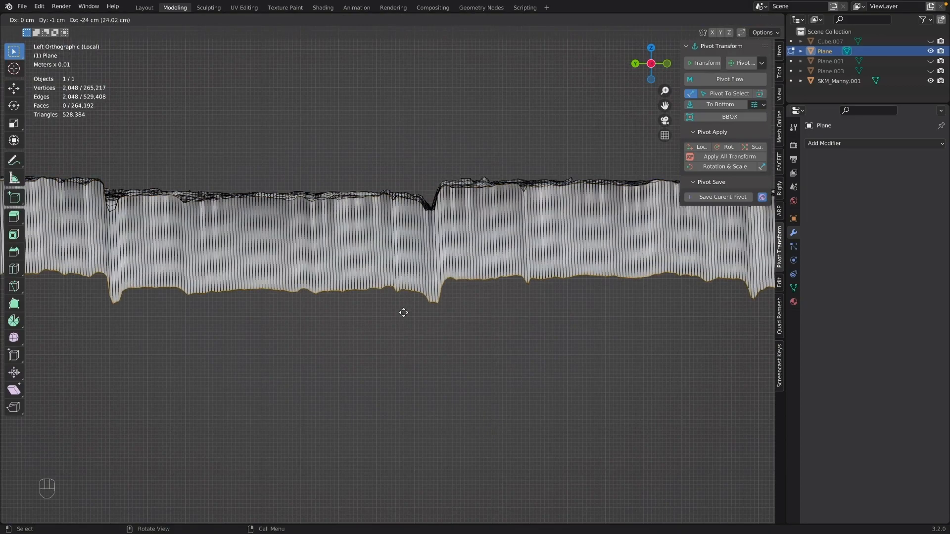
{"action": "key", "text": "z"}
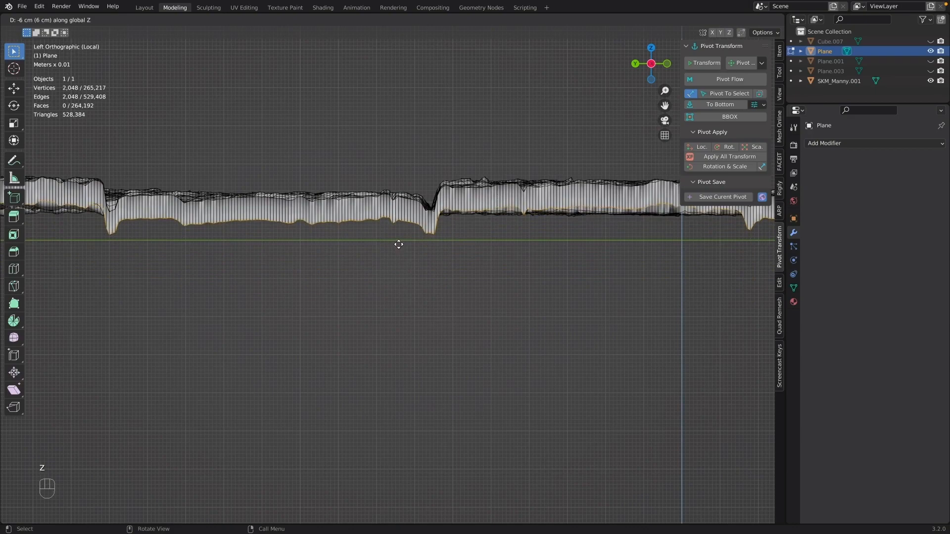
{"action": "left_click", "coordinate": [401, 307]}
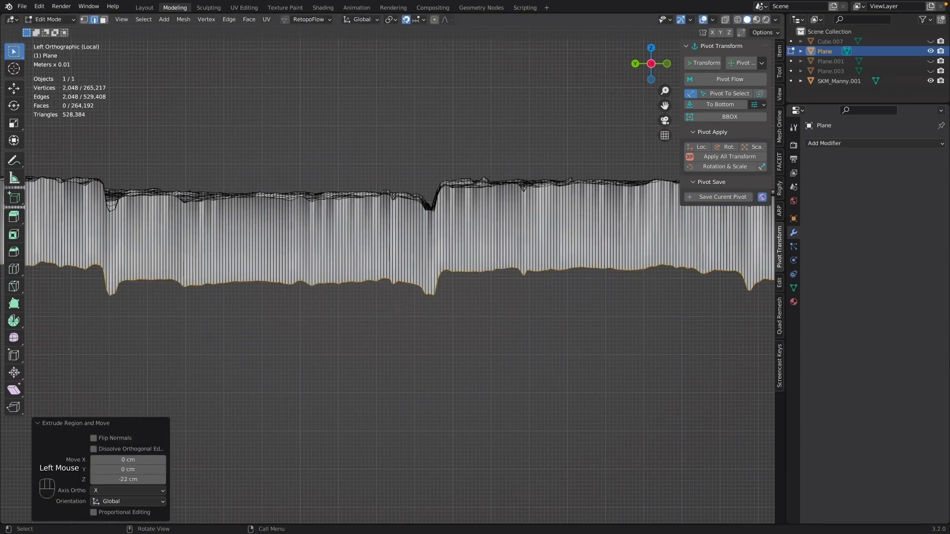
- Flatten the extruded lower border by scaling it to 0 along Z
{"action": "key", "text": "s"}
{"action": "key", "text": "z"}
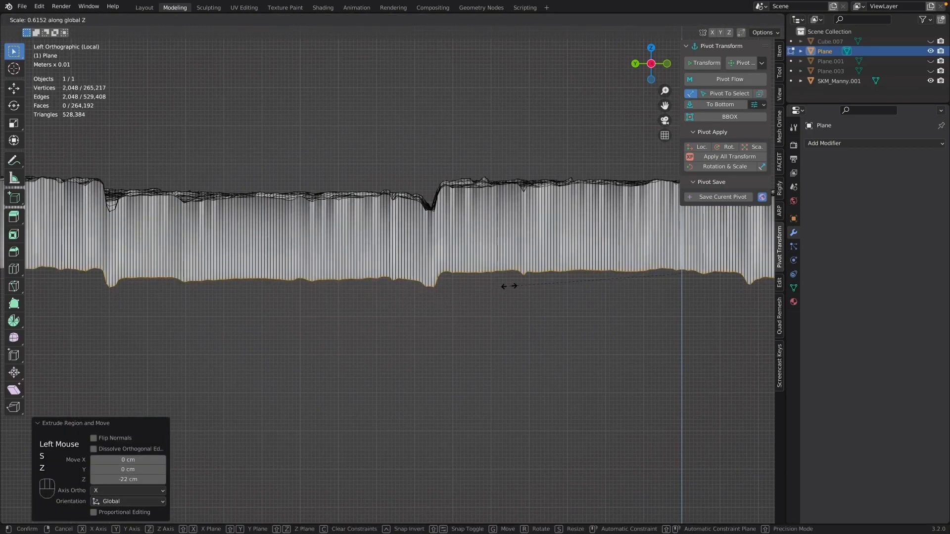
{"action": "key", "text": "0"}
{"action": "key", "text": "Return"}
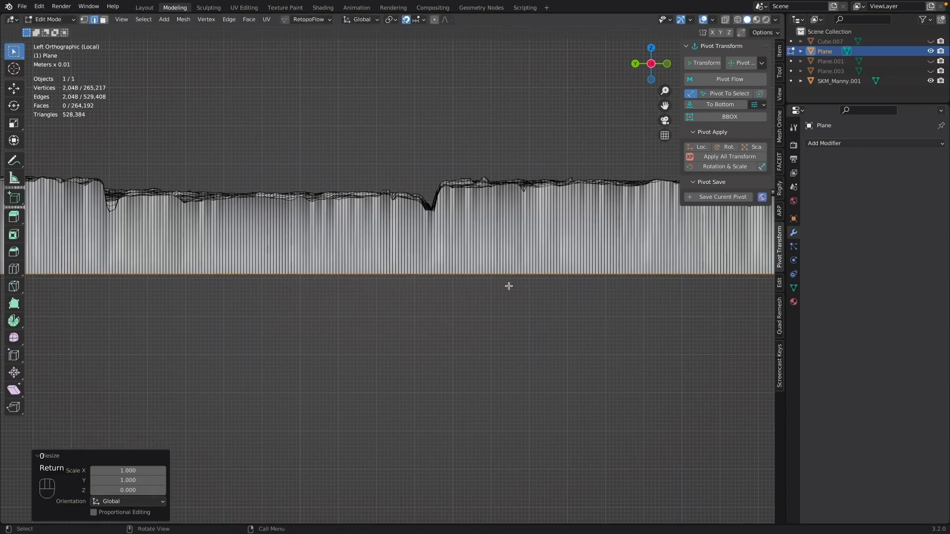
- Raise the flattened border 9 cm along Z, then lower it 0.2 cm to align it with the ground line
{"action": "key", "text": "g"}
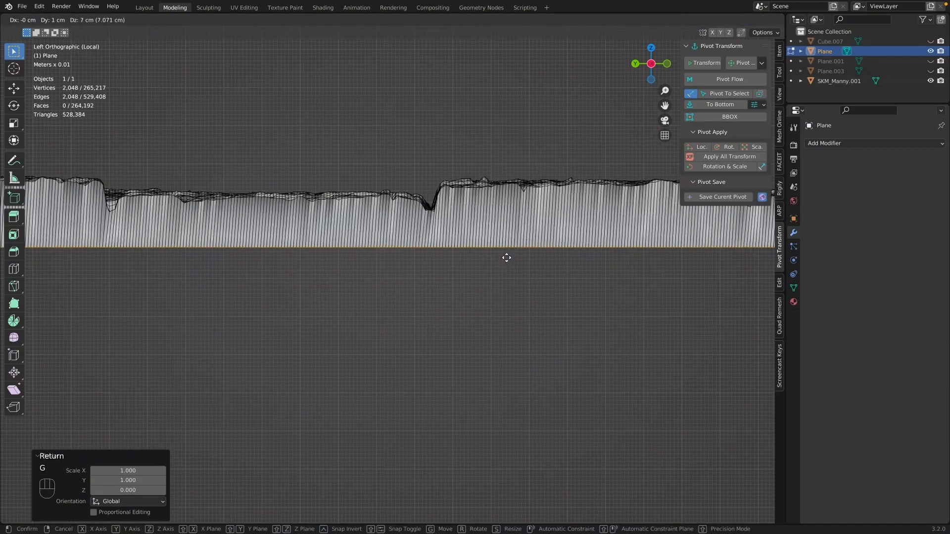
{"action": "key", "text": "z"}
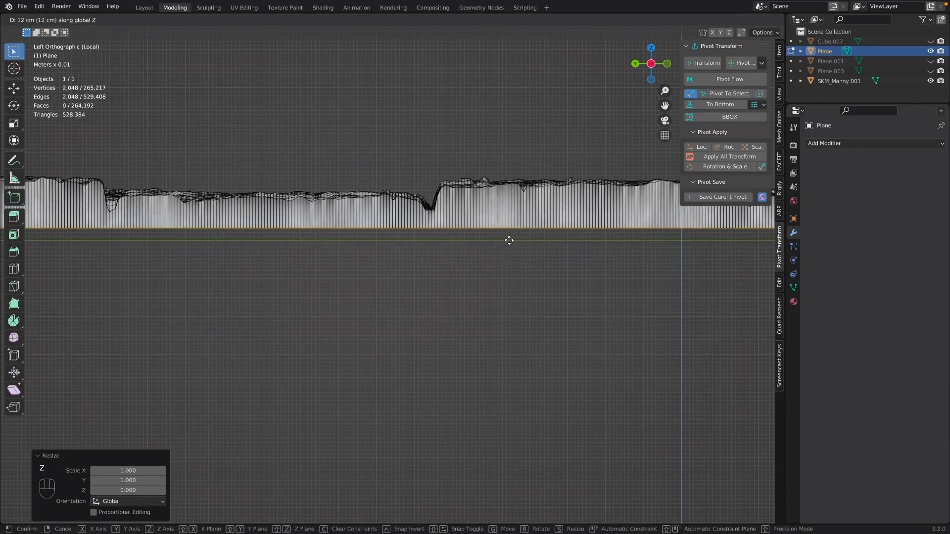
{"action": "left_click", "coordinate": [510, 251]}
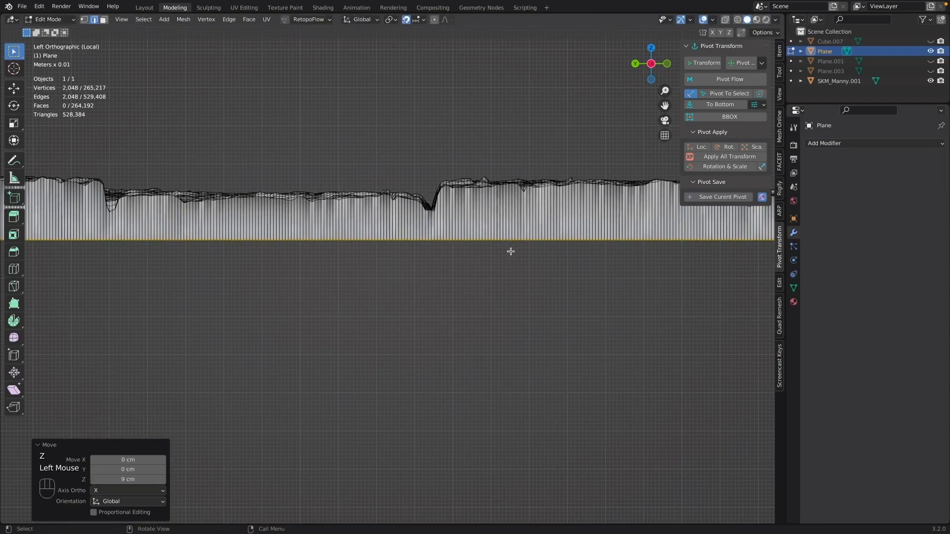
{"action": "scroll", "coordinate": [499, 242], "scroll_direction": "up", "scroll_amount": 13}
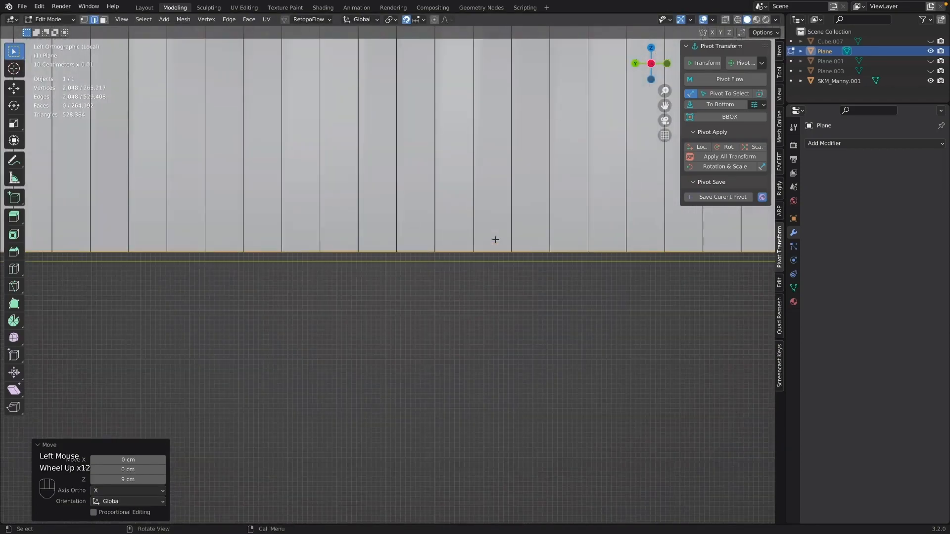
{"action": "key", "text": "g"}
{"action": "key", "text": "z"}
{"action": "left_click", "coordinate": [497, 249]}
{"action": "scroll", "coordinate": [491, 262], "scroll_direction": "down", "scroll_amount": 6}
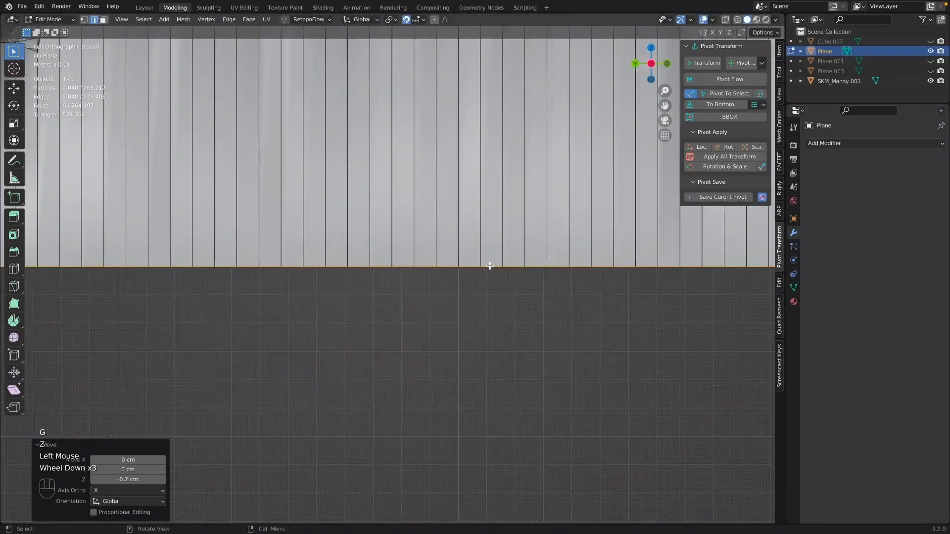
- Inspect the slab's extruded sides and open underside, then check its material in the Shading workspace
{"action": "middle_click_drag", "start_coordinate": [490, 218], "coordinate": [471, 281]}
{"action": "key", "text": "Tab"}
{"action": "left_click", "coordinate": [399, 283]}
{"action": "scroll", "coordinate": [428, 298], "scroll_direction": "down", "scroll_amount": 8}
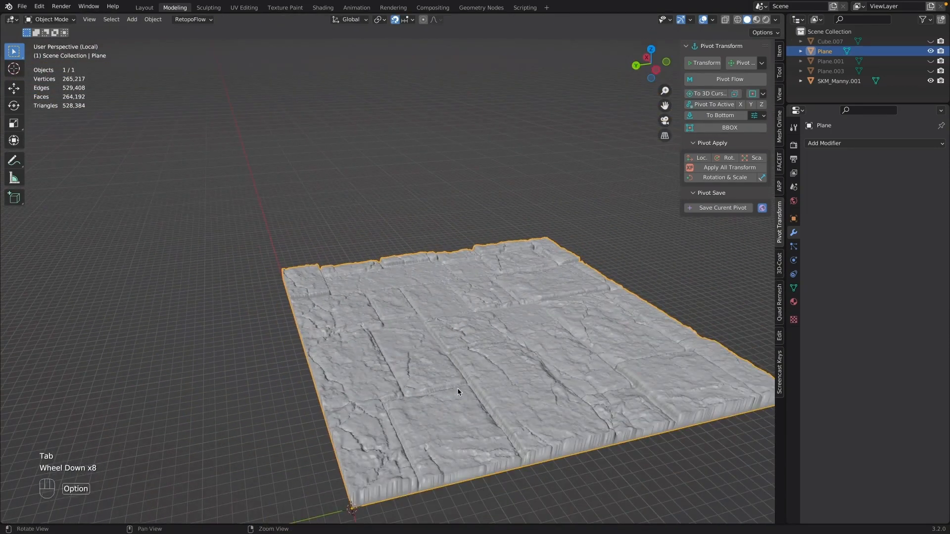
{"action": "middle_click_drag", "start_coordinate": [457, 391], "coordinate": [311, 297]}
{"action": "key", "text": "Tab"}
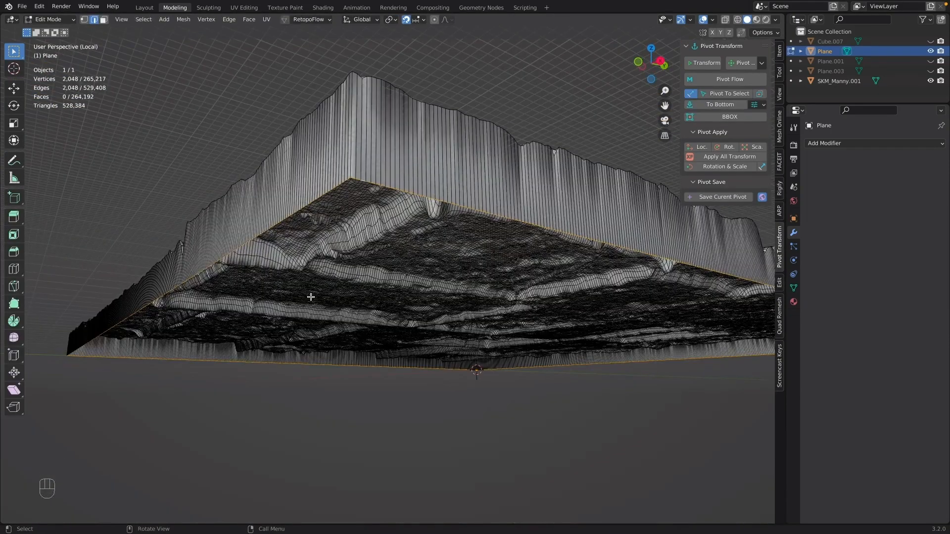
{"action": "left_click", "coordinate": [322, 7]}
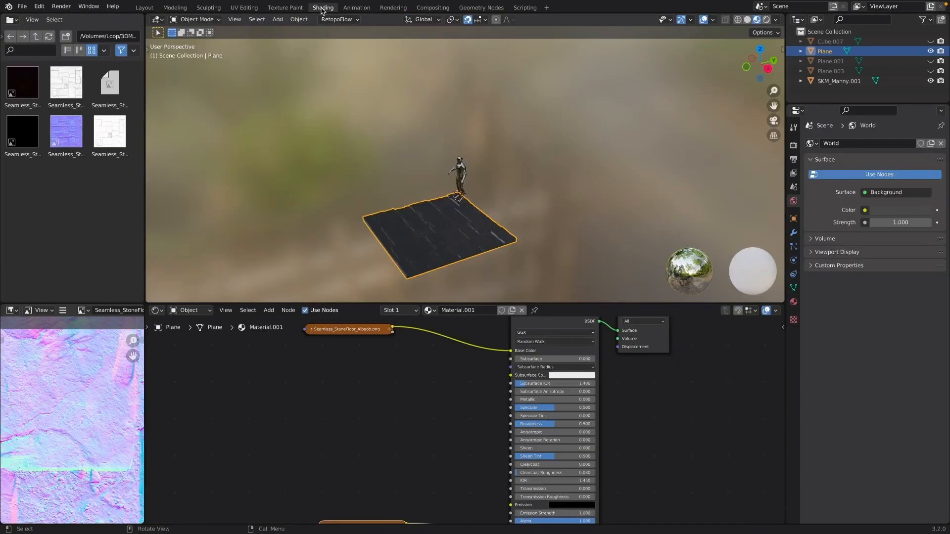
{"action": "middle_click_drag", "start_coordinate": [432, 286], "coordinate": [345, 104]}
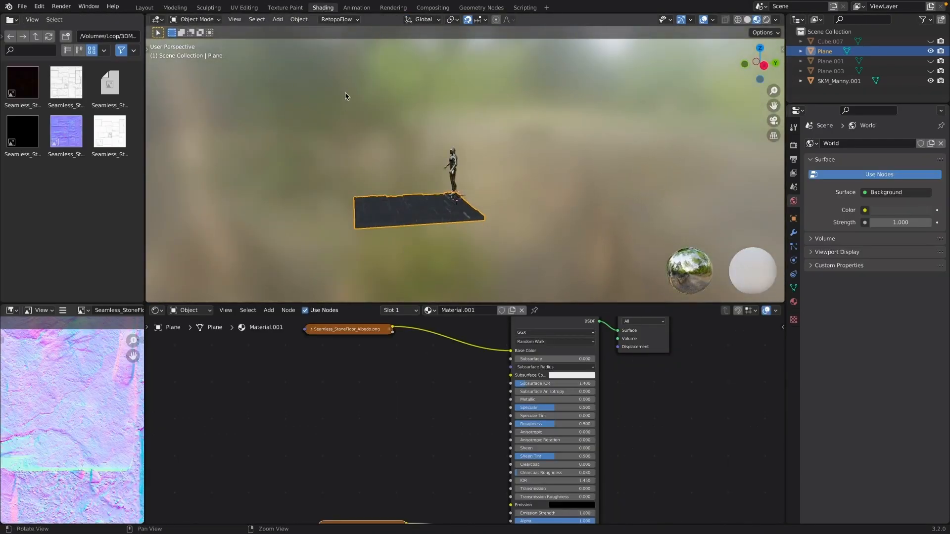
- Mark the selected lower border edges as a seam in the UV Editing workspace
{"action": "left_click", "coordinate": [243, 8]}
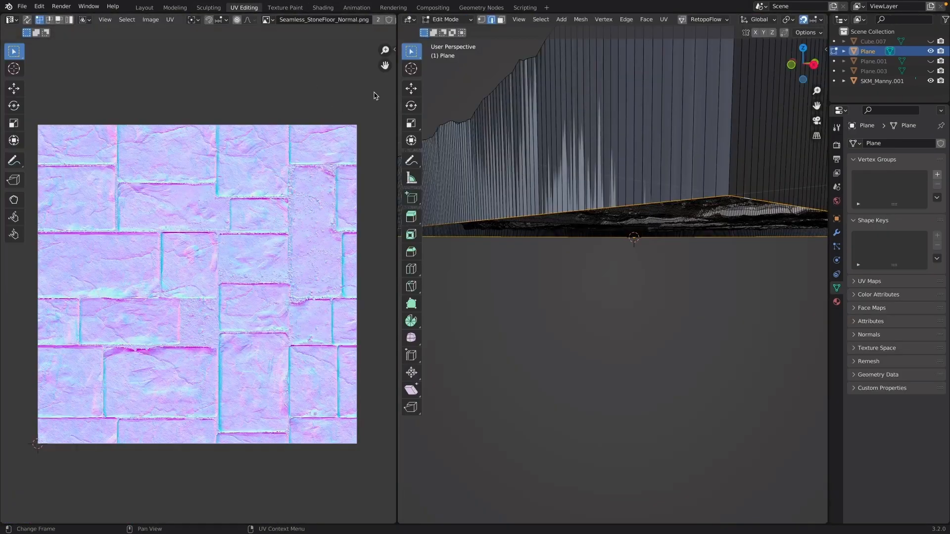
{"action": "left_click", "coordinate": [663, 19]}
{"action": "left_click", "coordinate": [691, 139]}
- Mark the vertical edge at the slab's near corner as a seam
{"action": "scroll", "coordinate": [690, 180], "scroll_direction": "down", "scroll_amount": 5}
{"action": "middle_click_drag", "start_coordinate": [660, 149], "coordinate": [662, 209]}
{"action": "left_click", "coordinate": [574, 237]}
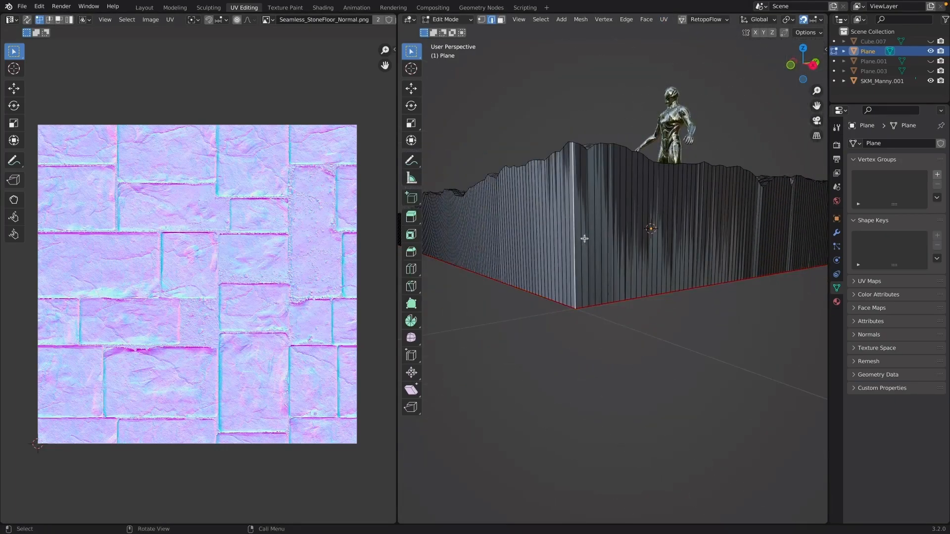
{"action": "left_click", "coordinate": [664, 19]}
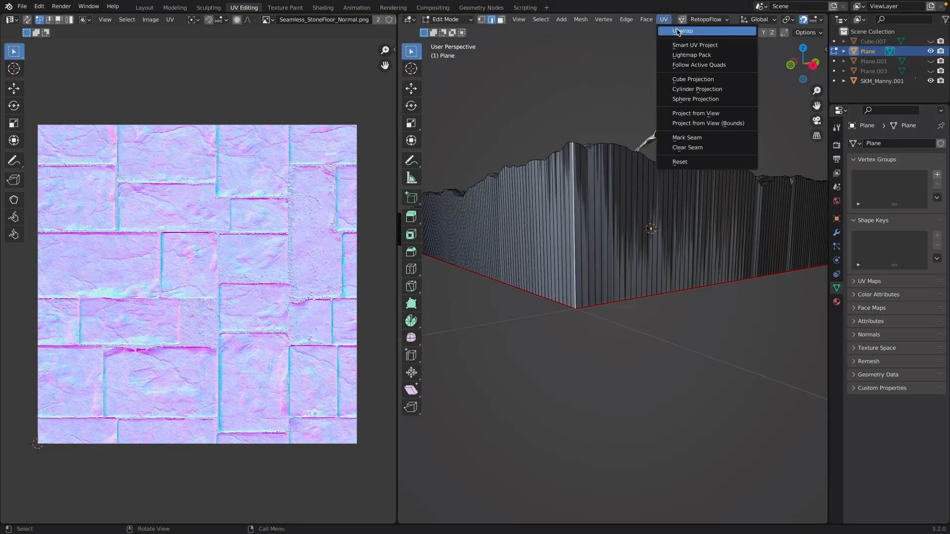
{"action": "left_click", "coordinate": [693, 138]}
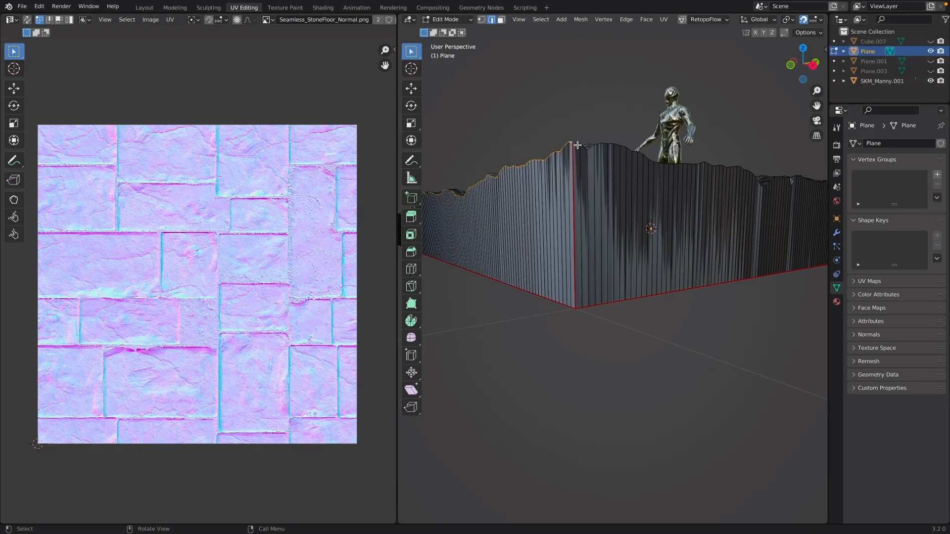
- Mark the slab's upper rim edge loop and the vertical edge at another corner as seams
{"action": "middle_click_drag", "start_coordinate": [578, 144], "coordinate": [558, 298]}
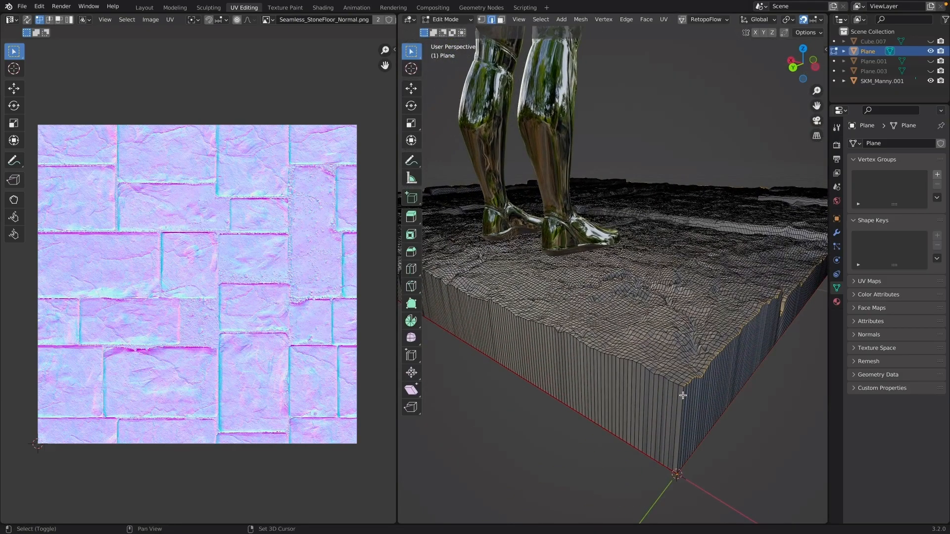
{"action": "middle_click_drag", "start_coordinate": [681, 386], "coordinate": [541, 81]}
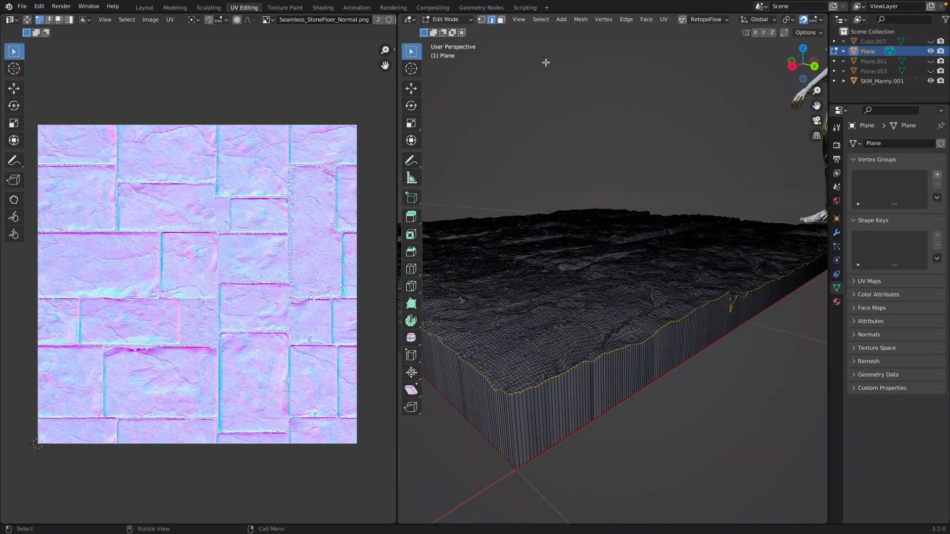
{"action": "left_click", "coordinate": [663, 19]}
{"action": "left_click", "coordinate": [682, 137]}
{"action": "middle_click_drag", "start_coordinate": [584, 384], "coordinate": [664, 20]}
{"action": "left_click", "coordinate": [664, 19]}
{"action": "left_click", "coordinate": [682, 136]}
{"action": "middle_click_drag", "start_coordinate": [682, 136], "coordinate": [742, 223]}
- In the Modeling workspace, select all of the slab's vertices and merge them by distance
{"action": "left_click", "coordinate": [174, 8]}
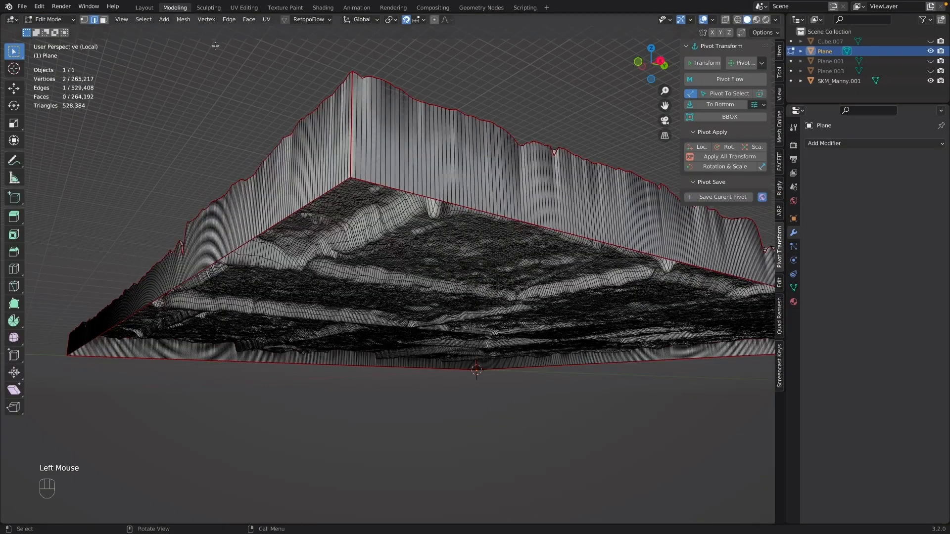
{"action": "double_click", "coordinate": [372, 182]}
{"action": "scroll", "coordinate": [368, 187], "scroll_direction": "up", "scroll_amount": 1}
{"action": "scroll", "coordinate": [368, 187], "scroll_direction": "down", "scroll_amount": 1}
{"action": "key", "text": "1"}
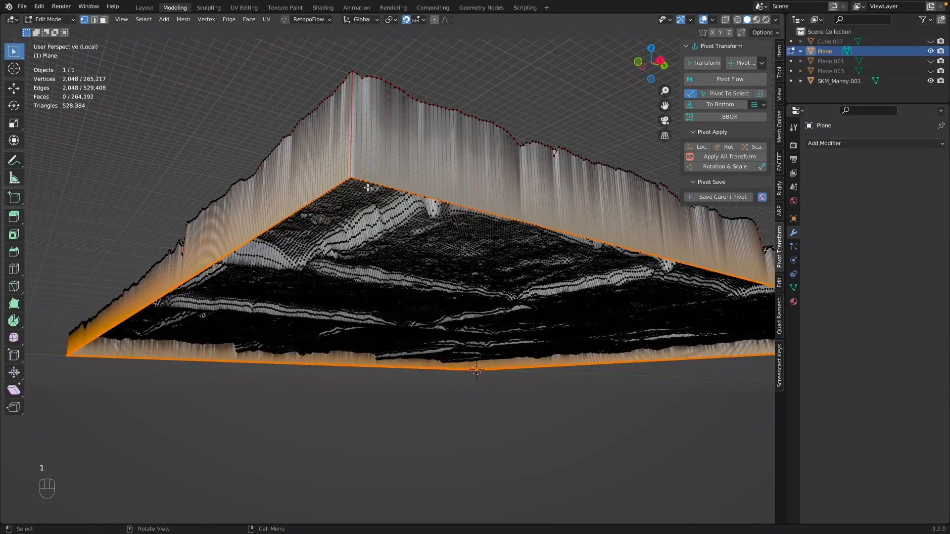
{"action": "key", "text": "a"}
{"action": "left_click", "coordinate": [183, 19]}
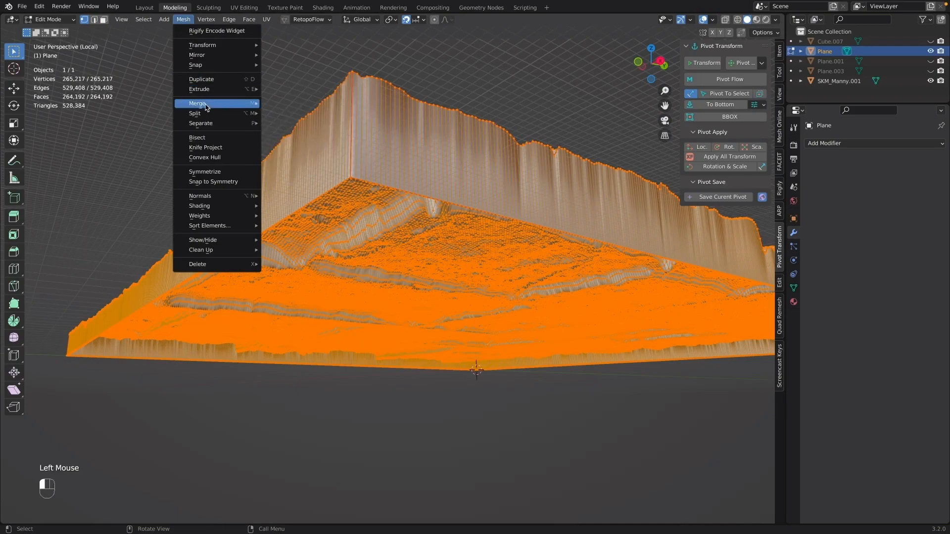
{"action": "mouse_move", "coordinate": [207, 99]}
{"action": "left_click", "coordinate": [307, 141]}
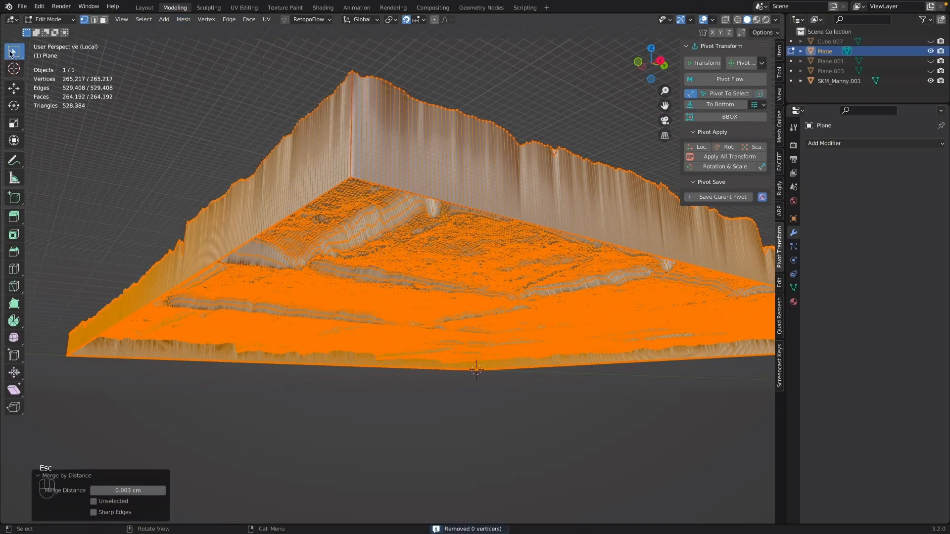
- Select the slab's lower border edge loop and fill the open underside with faces, with Beauty off
{"action": "left_click", "coordinate": [94, 19]}
{"action": "double_click", "coordinate": [370, 191]}
{"action": "double_click", "coordinate": [352, 178]}
{"action": "right_click", "coordinate": [352, 178]}
{"action": "left_click", "coordinate": [353, 179]}
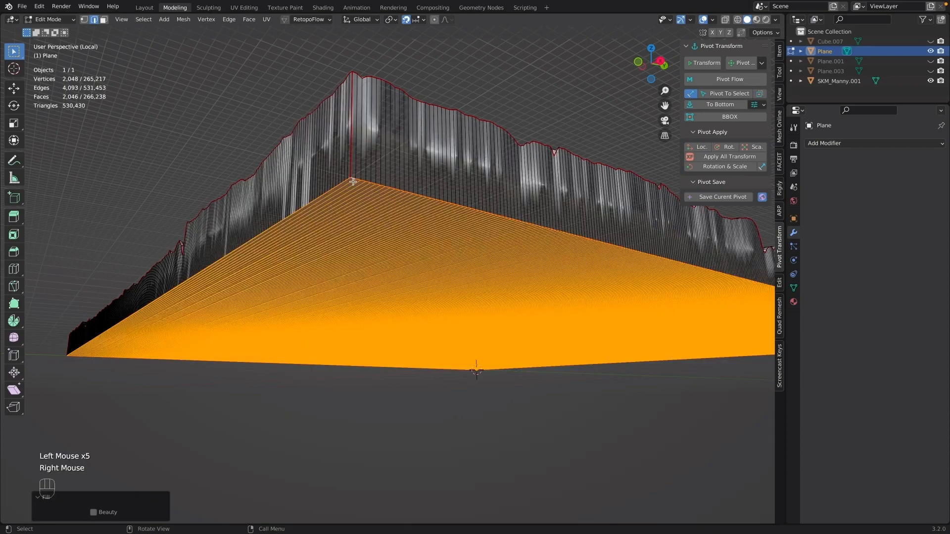
{"action": "left_click", "coordinate": [97, 516]}
{"action": "left_click", "coordinate": [96, 515]}
{"action": "left_click", "coordinate": [94, 513]}
{"action": "left_click", "coordinate": [94, 513]}
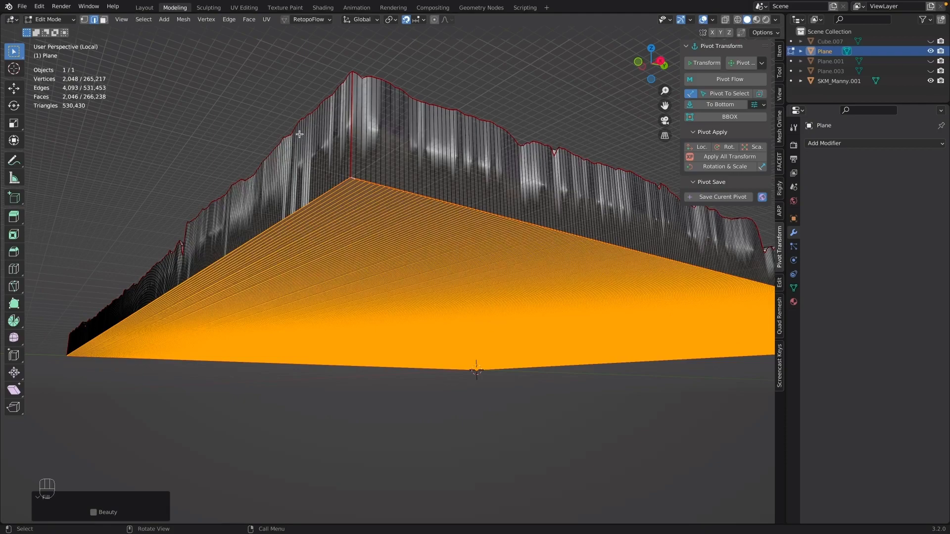
{"action": "scroll", "coordinate": [299, 134], "scroll_direction": "down", "scroll_amount": 1}
{"action": "scroll", "coordinate": [298, 134], "scroll_direction": "up", "scroll_amount": 1}
- In the UV Editing workspace, select the slab's side faces as linked faces delimited by seams and unwrap them with Cube Projection
{"action": "key", "text": "Tab"}
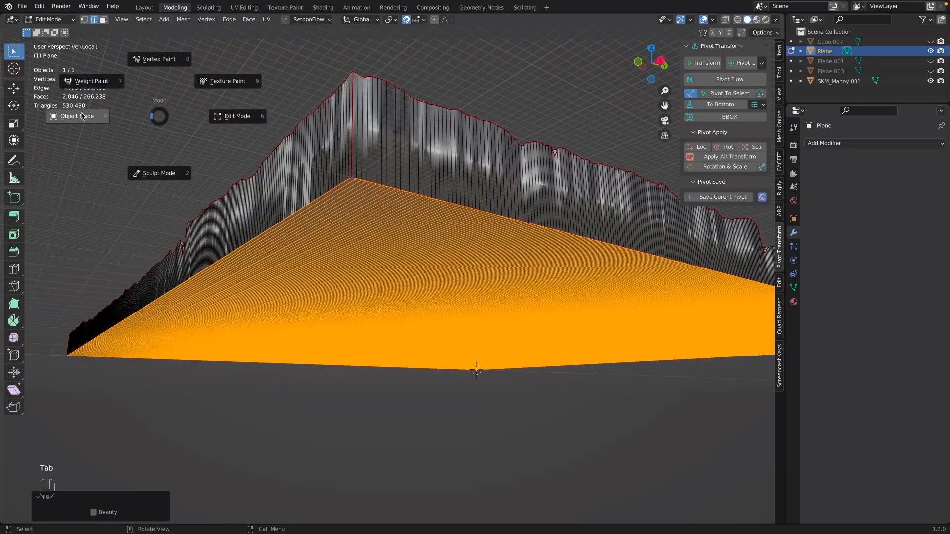
{"action": "left_click", "coordinate": [241, 8]}
{"action": "key", "text": "Tab"}
{"action": "middle_click_drag", "start_coordinate": [548, 194], "coordinate": [545, 193]}
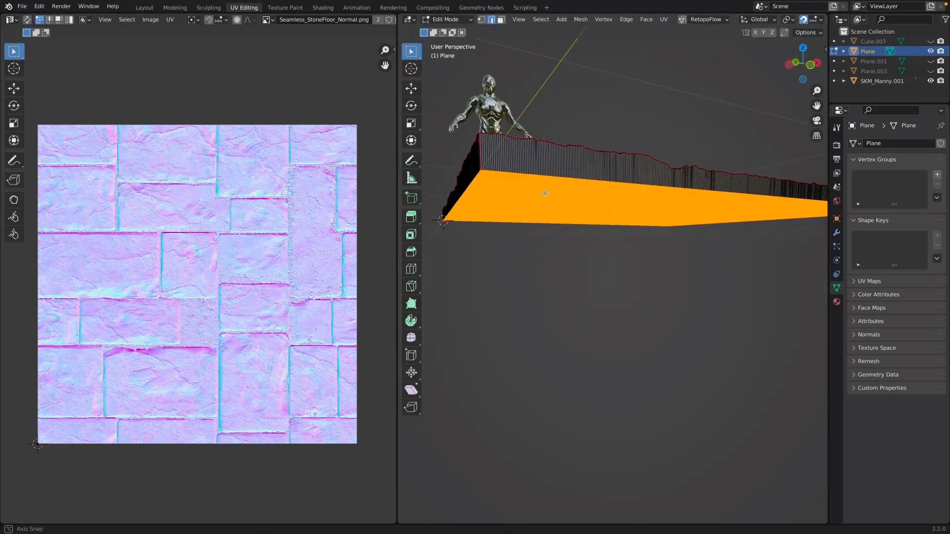
{"action": "mouse_move", "coordinate": [569, 116]}
{"action": "middle_mouse_down"}
{"action": "mouse_move", "coordinate": [564, 137]}
{"action": "mouse_move", "coordinate": [578, 125]}
{"action": "middle_mouse_up"}
{"action": "scroll", "coordinate": [635, 168], "scroll_direction": "up", "scroll_amount": 3}
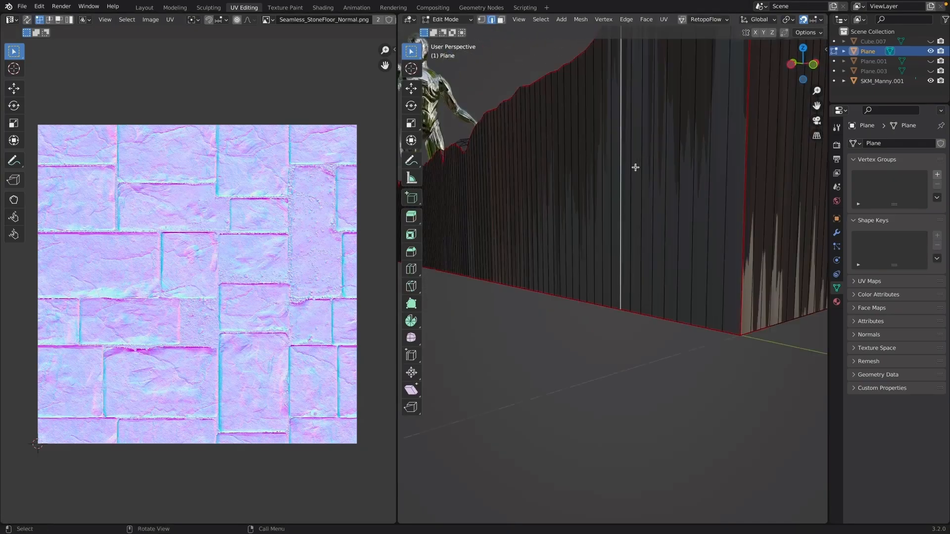
{"action": "middle_click_drag", "start_coordinate": [633, 167], "coordinate": [502, 281]}
{"action": "key", "text": "3"}
{"action": "key", "text": "l"}
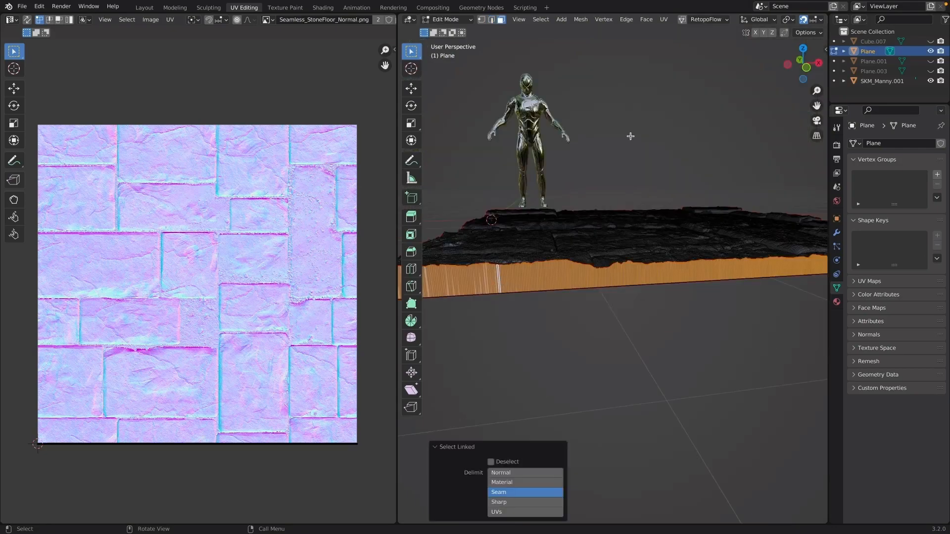
{"action": "left_click", "coordinate": [665, 21]}
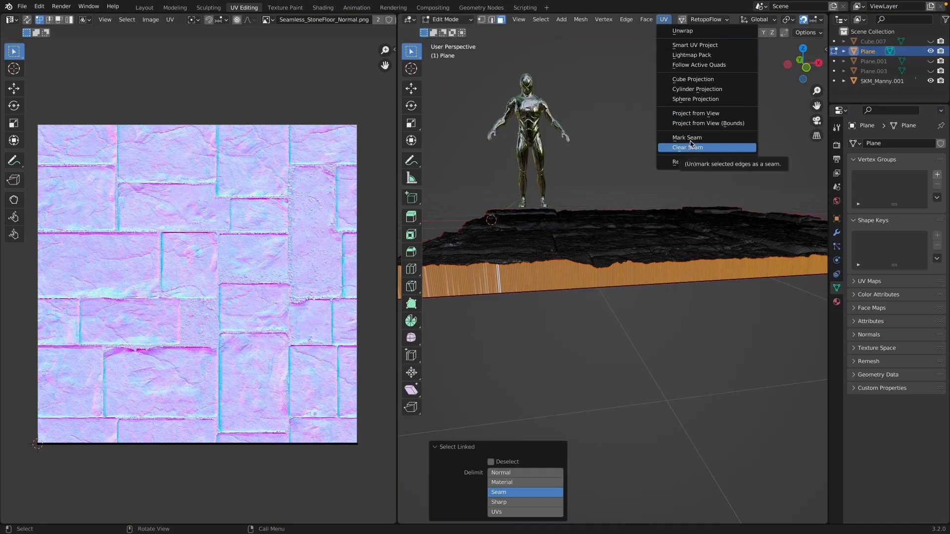
{"action": "left_click", "coordinate": [693, 80]}
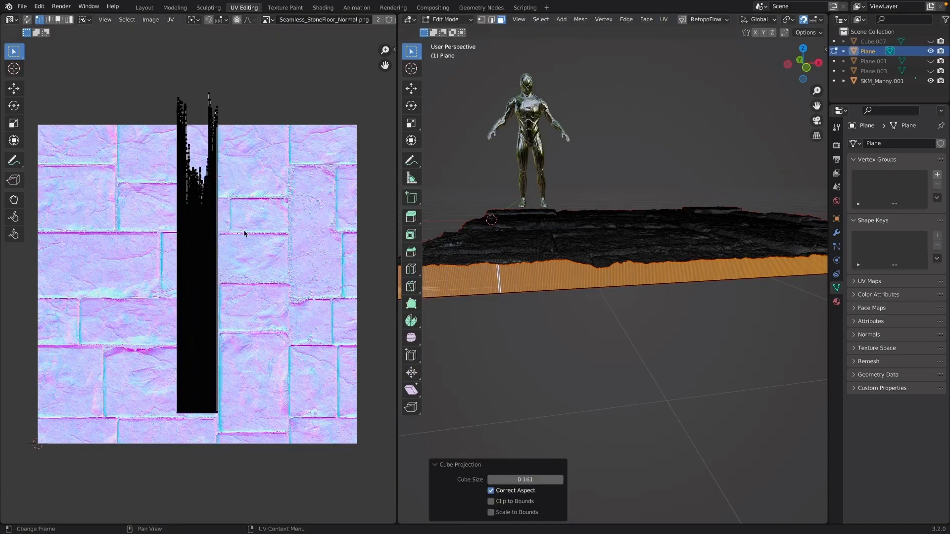
- Stretch the side faces' UV island along X into a long strip, then scale it down uniformly to about 0.1
{"action": "key", "text": "a"}
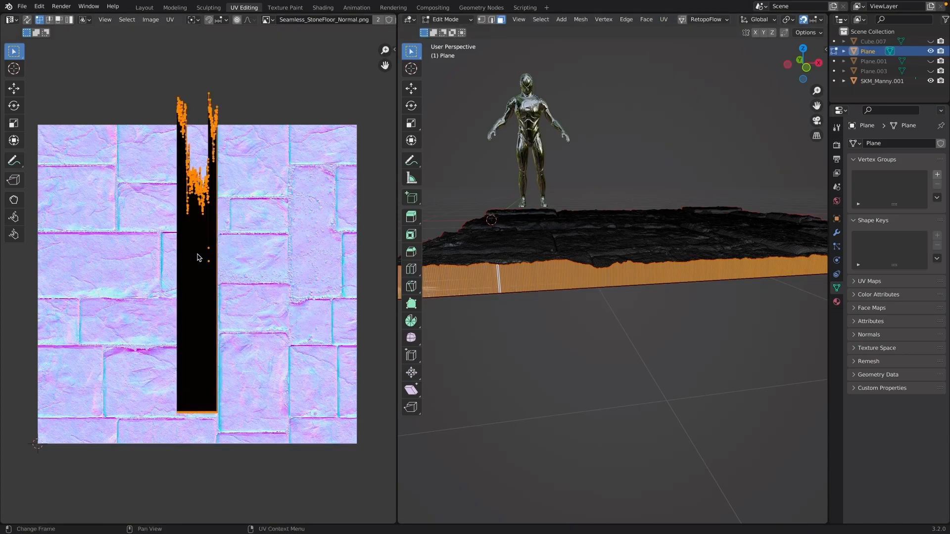
{"action": "key", "text": "s"}
{"action": "key", "text": "x"}
{"action": "left_click", "coordinate": [295, 256]}
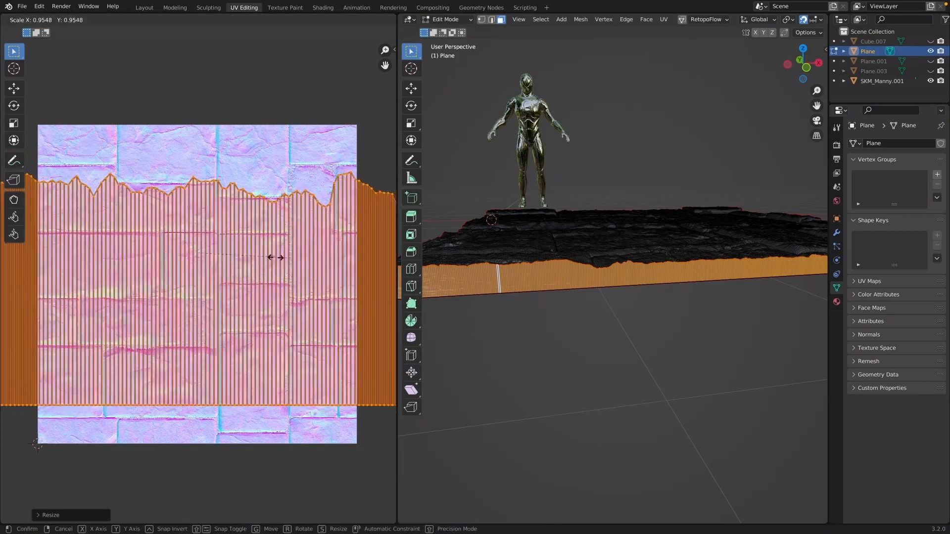
{"action": "key", "text": "s"}
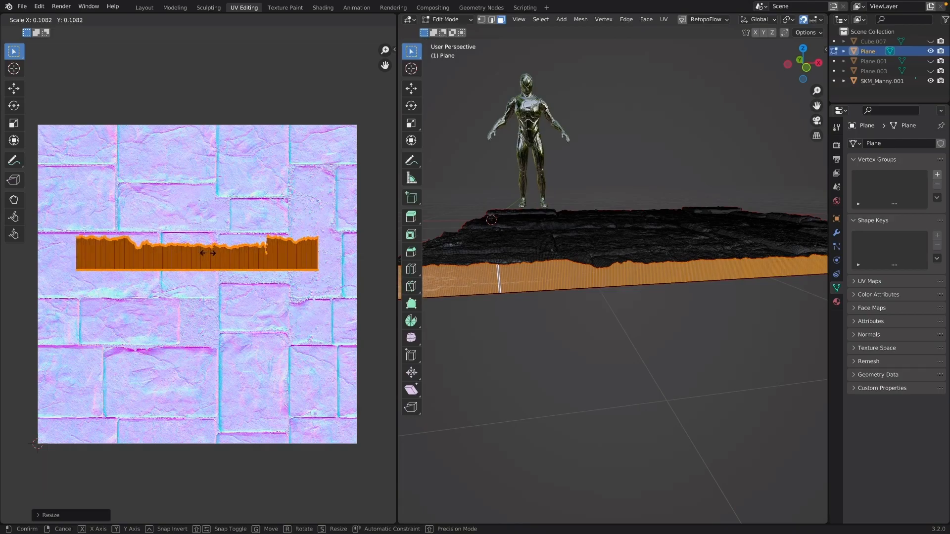
{"action": "left_click", "coordinate": [208, 256]}
- Rotate the side UV strip 90 degrees and move it to the upper left corner of the texture tile
{"action": "type", "text": "r"}
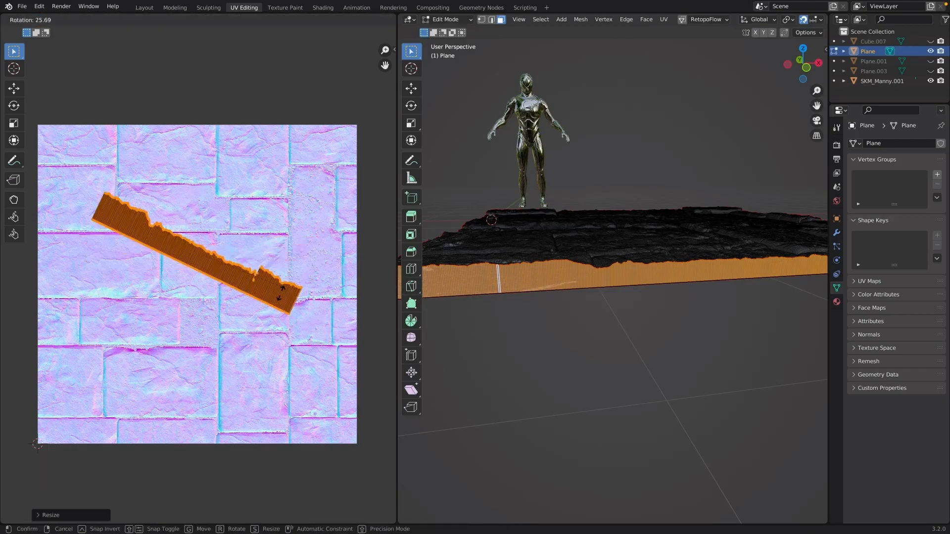
{"action": "type", "text": "90"}
{"action": "key", "text": "Return"}
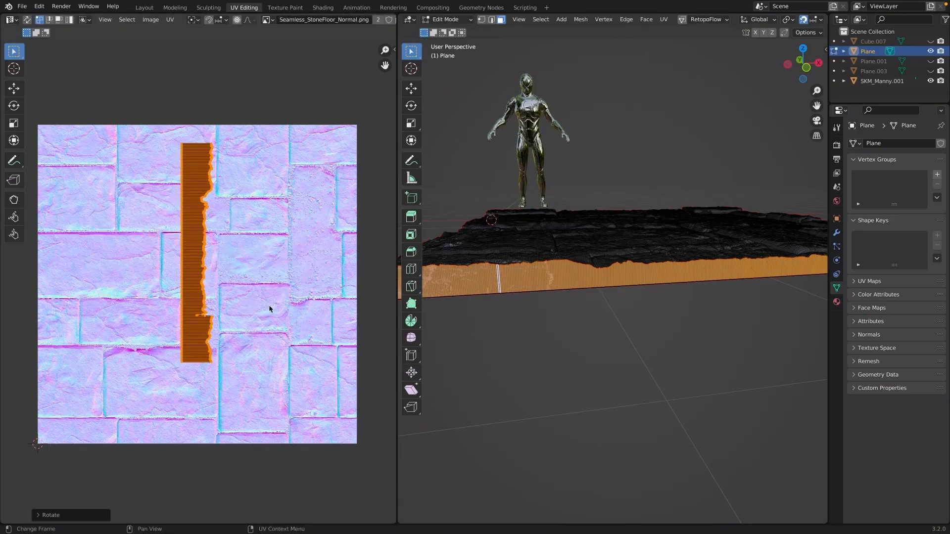
{"action": "key", "text": "g"}
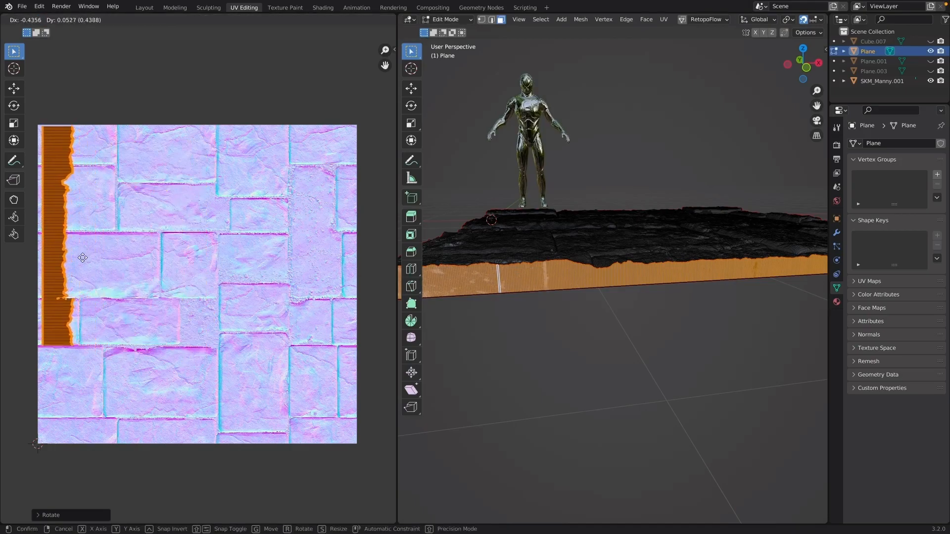
{"action": "left_click", "coordinate": [81, 307]}
- Resize the side UV strip to span the texture tile's full height and align it with the tile's left edge
{"action": "key", "text": "s"}
{"action": "key", "text": "x"}
{"action": "left_click", "coordinate": [78, 311]}
{"action": "key", "text": "s"}
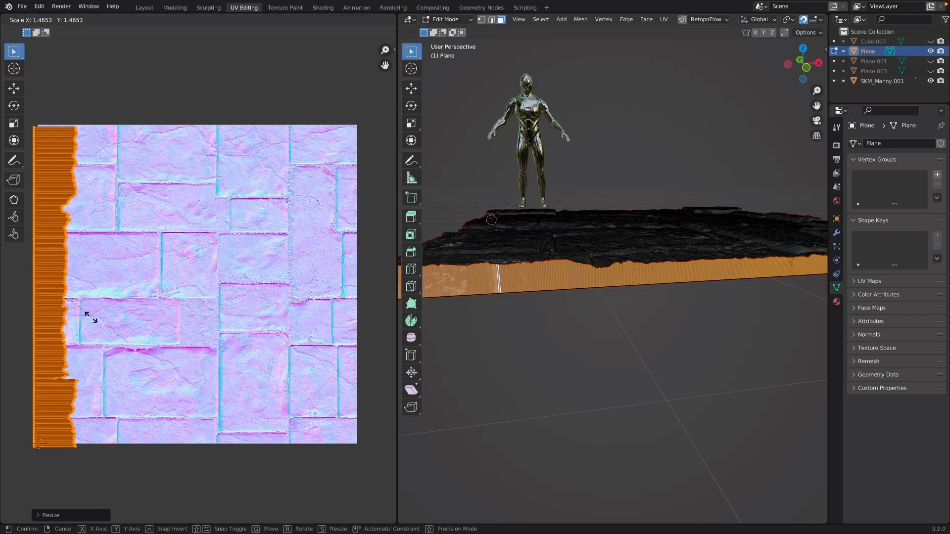
{"action": "left_click", "coordinate": [89, 322]}
{"action": "key", "text": "g"}
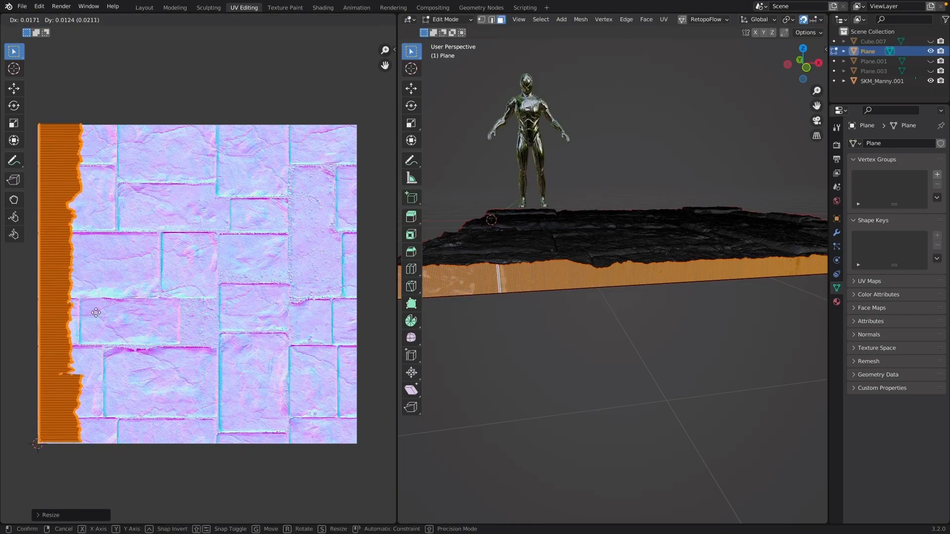
- Place the selected side wall's UV island flush against the stone texture's left edge
{"action": "left_click", "coordinate": [95, 313]}
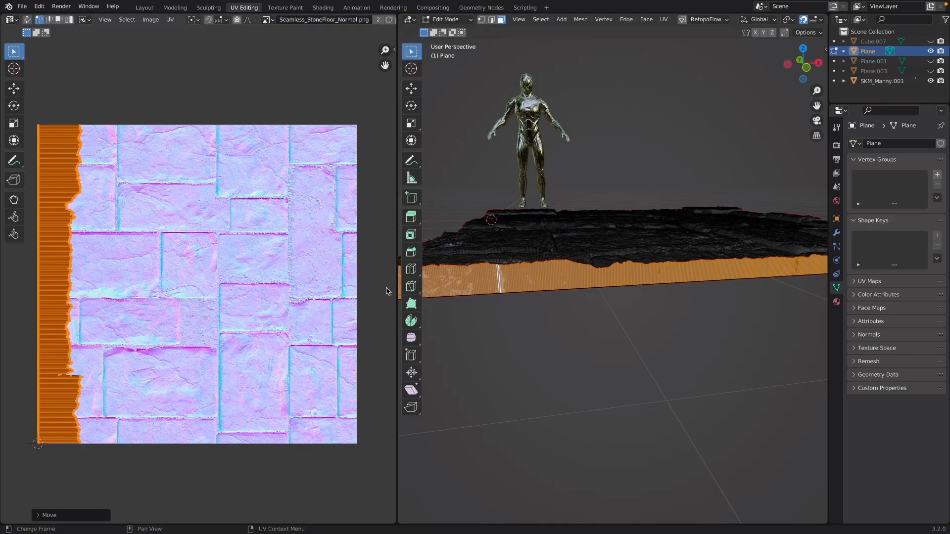
- Select all linked faces of the adjacent side wall, delimited by seam, and unwrap them with Cube Projection
{"action": "middle_click_drag", "start_coordinate": [542, 326], "coordinate": [582, 319]}
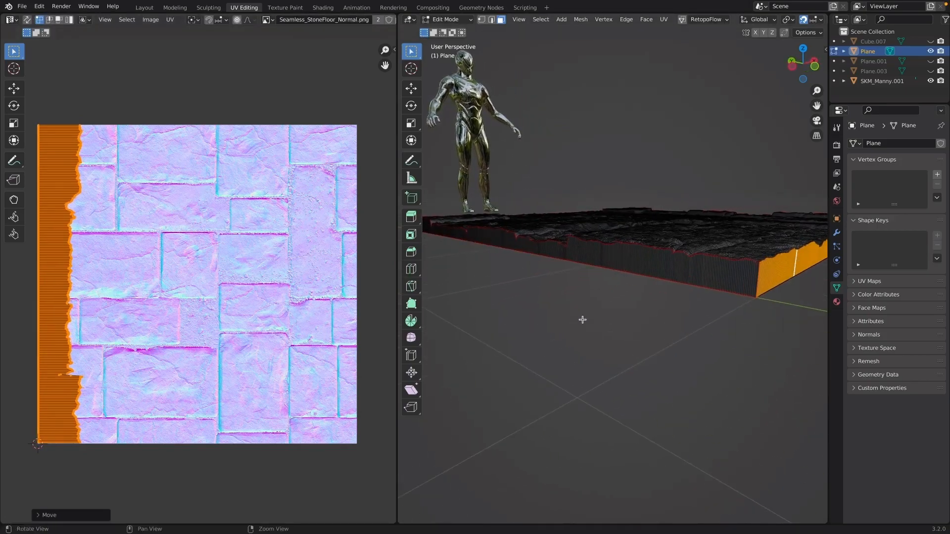
{"action": "left_click", "coordinate": [640, 255]}
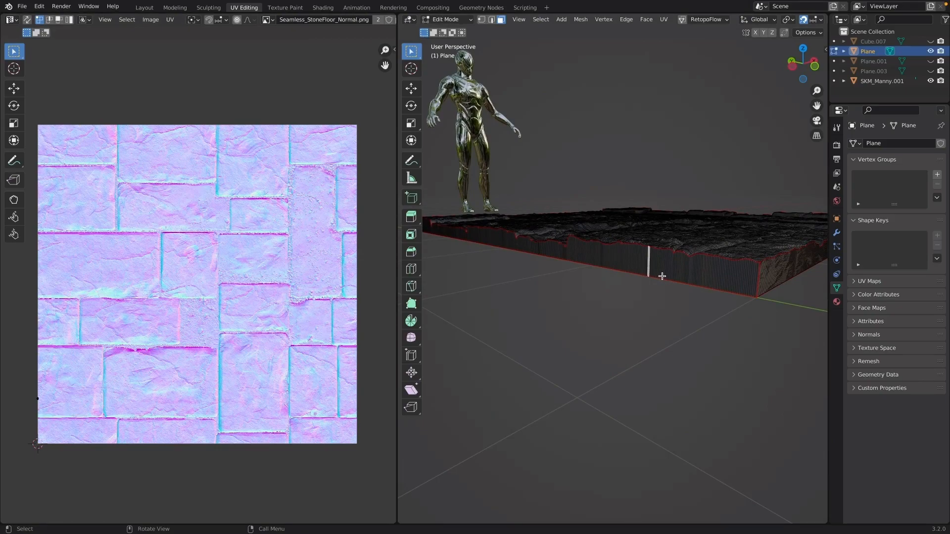
{"action": "key", "text": "ctrl+l"}
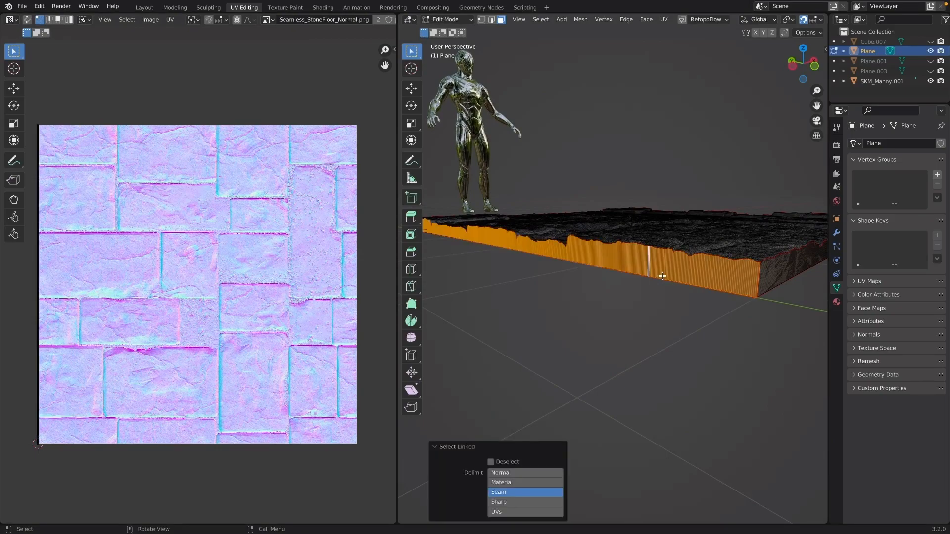
{"action": "left_click", "coordinate": [665, 21]}
{"action": "left_click", "coordinate": [686, 81]}
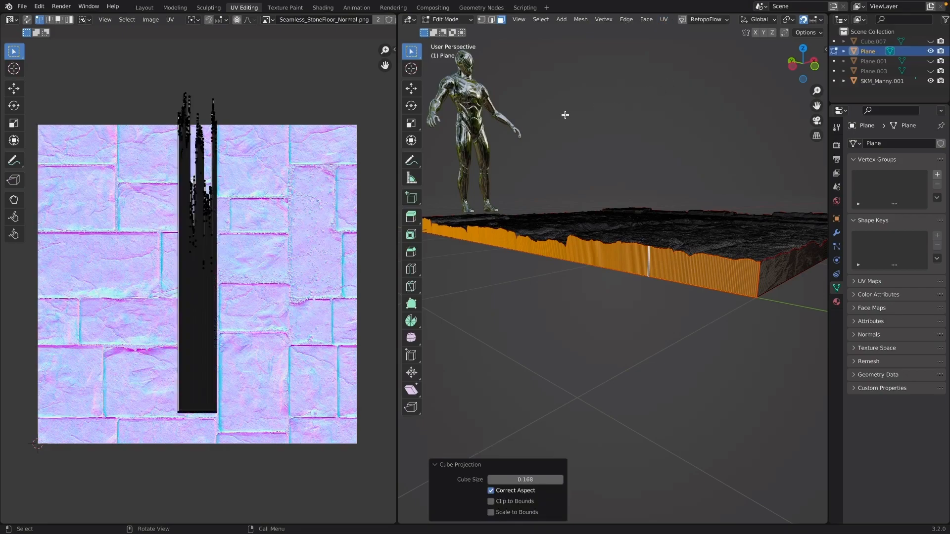
- Stretch this wall's whole UV island along X and scale it down to a wide strip within the texture
{"action": "key", "text": "a"}
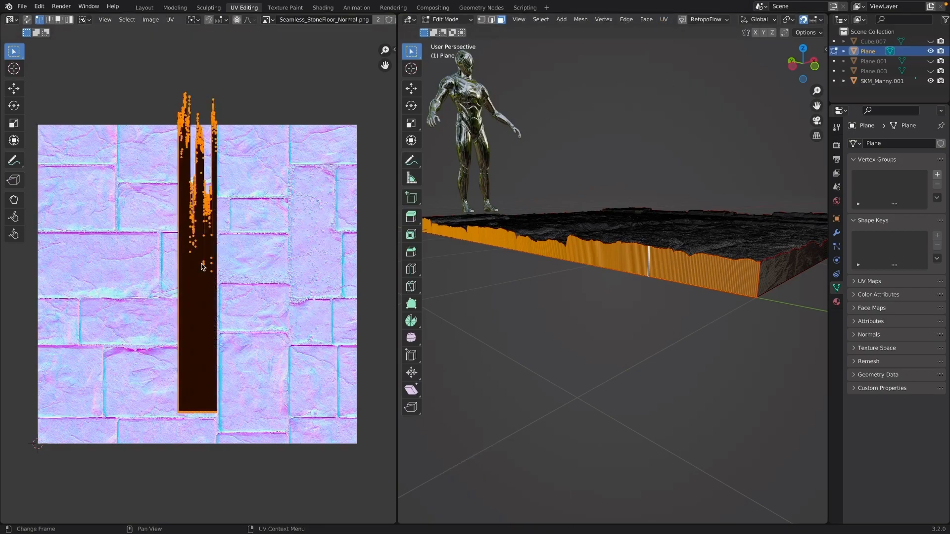
{"action": "key", "text": "s"}
{"action": "key", "text": "x"}
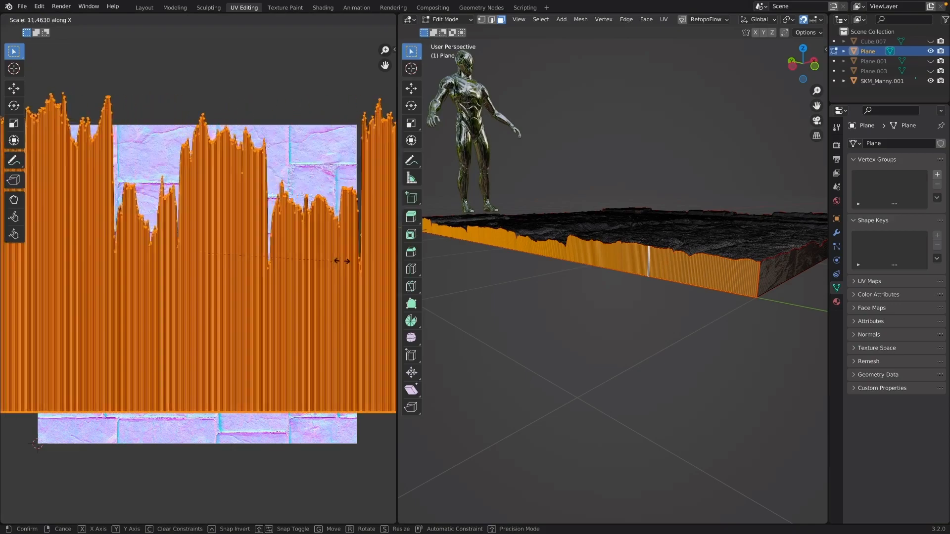
{"action": "left_click", "coordinate": [253, 270]}
{"action": "key", "text": "s"}
{"action": "left_click", "coordinate": [197, 264]}
{"action": "key", "text": "s"}
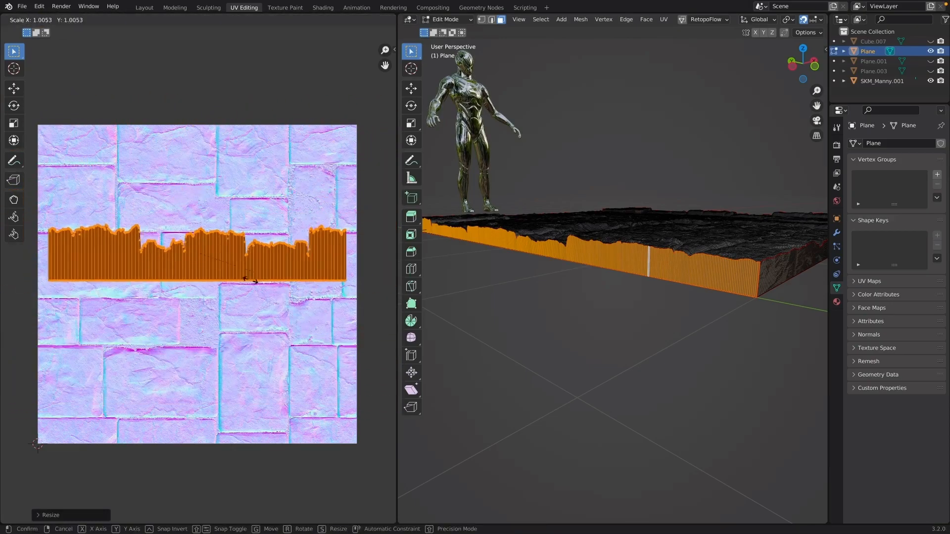
{"action": "left_click", "coordinate": [238, 277]}
- Rotate the wall's UV strip 90 degrees and move it to the texture's left side
{"action": "type", "text": "r90"}
{"action": "left_click", "coordinate": [245, 254]}
{"action": "key", "text": "g"}
{"action": "left_click", "coordinate": [114, 276]}
- Resize the rotated UV strip to the texture's full height and align it with the left edge
{"action": "key", "text": "s"}
{"action": "left_click", "coordinate": [130, 276]}
{"action": "key", "text": "g"}
{"action": "left_click", "coordinate": [129, 268]}
{"action": "key", "text": "s"}
{"action": "key", "text": "y"}
{"action": "left_click", "coordinate": [135, 268]}
{"action": "key", "text": "g"}
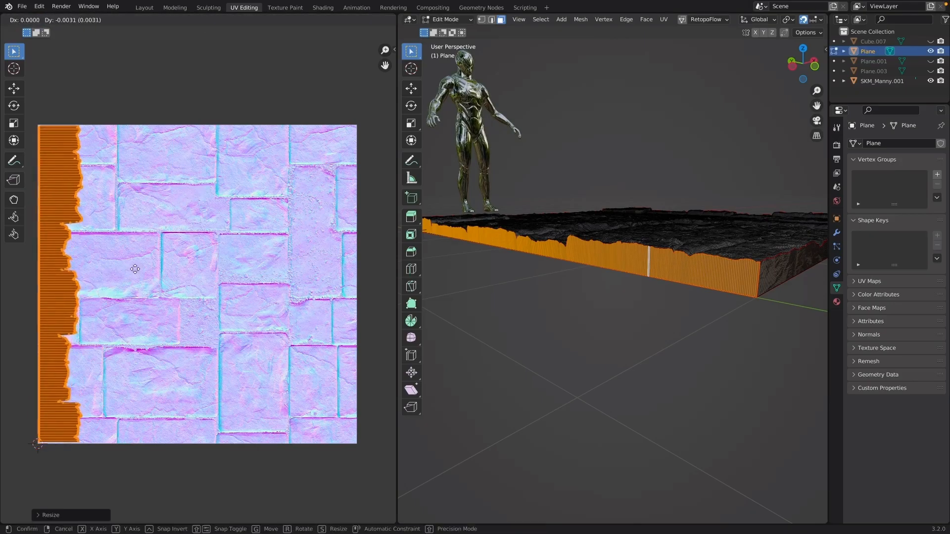
{"action": "left_click", "coordinate": [135, 269]}
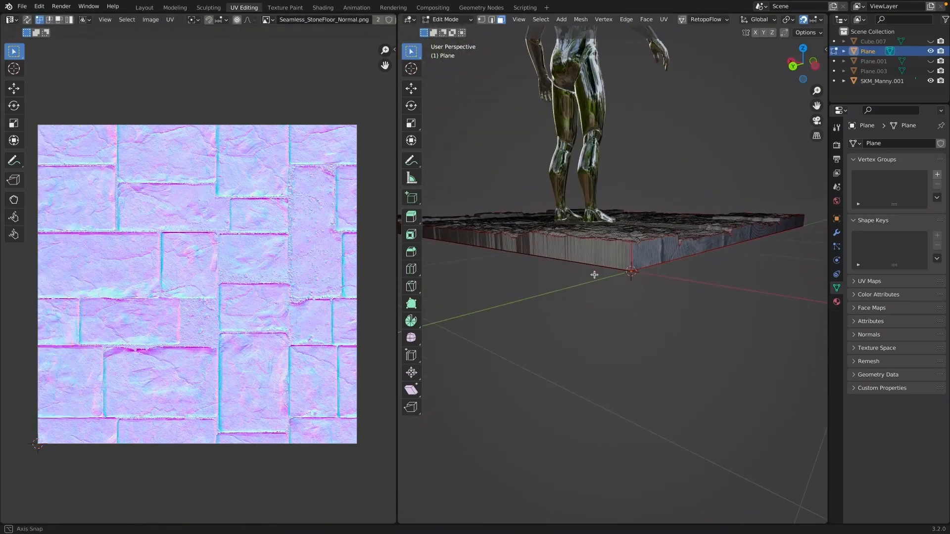
- Select the third side wall's linked faces, beside the mannequin, and unwrap them with Cube Projection
{"action": "left_click", "coordinate": [594, 270], "text": "ctrl"}
{"action": "left_click", "coordinate": [706, 19]}
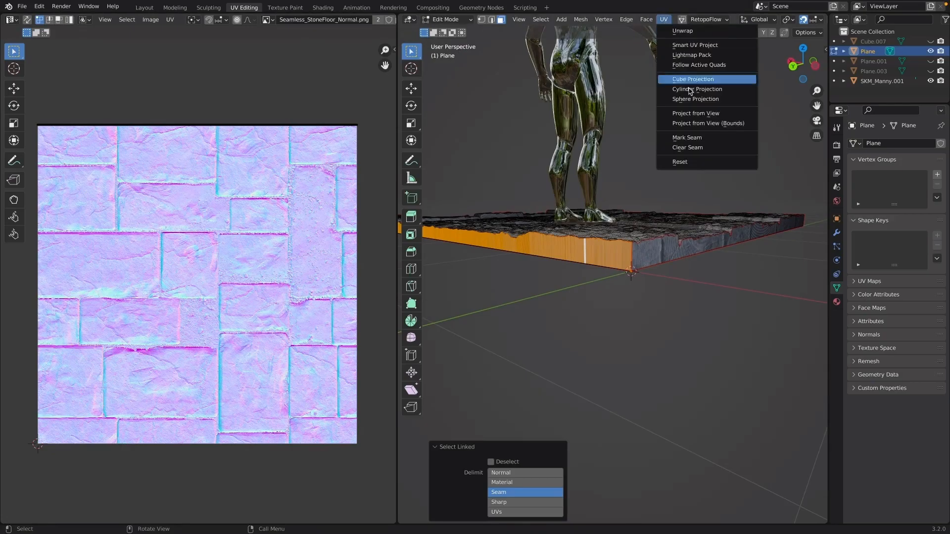
{"action": "left_click", "coordinate": [691, 138]}
{"action": "key", "text": "ctrl+z"}
{"action": "left_click", "coordinate": [664, 19]}
{"action": "left_click", "coordinate": [676, 79]}
- Stretch the third wall's UV island along X and scale it down to match the texture's width
{"action": "key", "text": "a"}
{"action": "key", "text": "s"}
{"action": "key", "text": "x"}
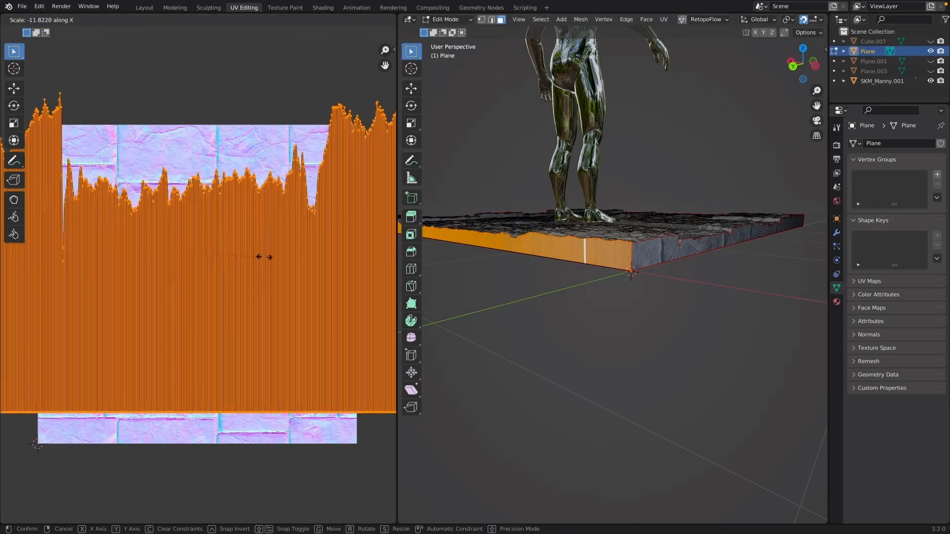
{"action": "left_click", "coordinate": [280, 260]}
{"action": "key", "text": "s"}
{"action": "left_click", "coordinate": [196, 267]}
{"action": "key", "text": "s"}
{"action": "key", "text": "x"}
{"action": "left_click", "coordinate": [239, 265]}
- Rotate the third wall's UV island 90 degrees and place it along the texture's left edge
{"action": "type", "text": "r90"}
{"action": "left_click", "coordinate": [225, 256]}
{"action": "key", "text": "g"}
{"action": "left_click", "coordinate": [93, 286]}
- Select the last side wall's linked faces and unwrap them with Cube Projection
{"action": "middle_click_drag", "start_coordinate": [540, 265], "coordinate": [674, 252]}
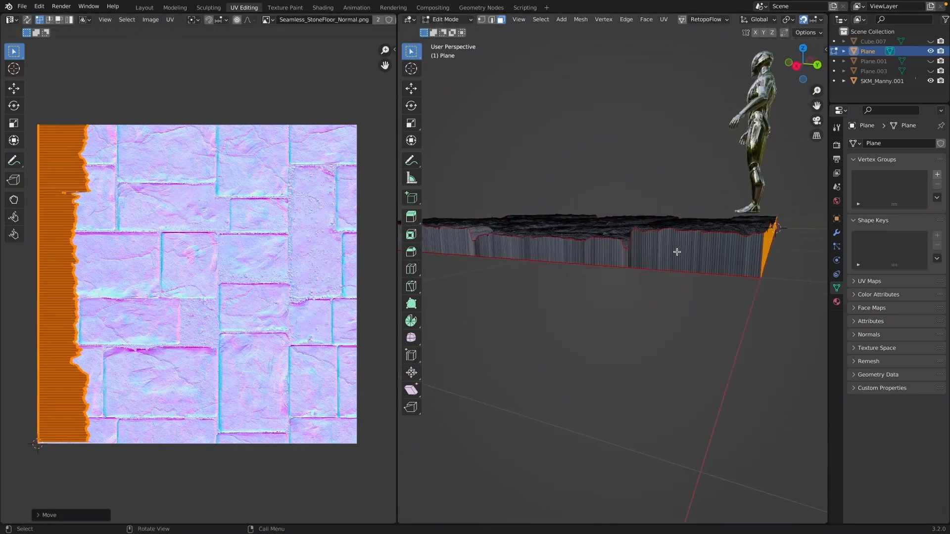
{"action": "left_click", "coordinate": [655, 233]}
{"action": "key", "text": "l"}
{"action": "left_click", "coordinate": [663, 19]}
{"action": "left_click", "coordinate": [675, 78]}
- Stretch the last wall's UV island along X and rotate it 90 degrees into a vertical strip
{"action": "key", "text": "a"}
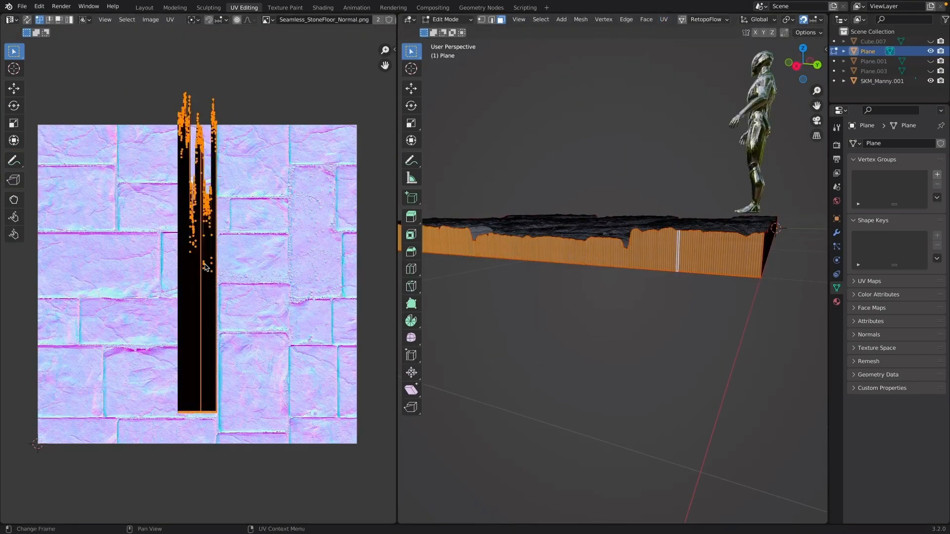
{"action": "key", "text": "s"}
{"action": "key", "text": "x"}
{"action": "left_click", "coordinate": [315, 268]}
{"action": "type", "text": "r90"}
{"action": "key", "text": "Return"}
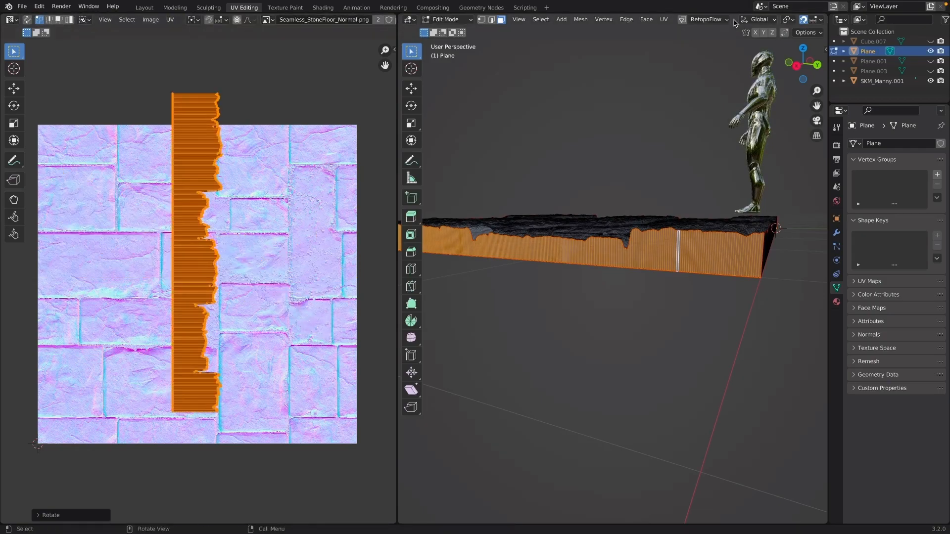
- Hide the viewport overlays and move the last wall's whole UV island to the texture's left edge
{"action": "scroll", "coordinate": [734, 20], "scroll_direction": "down", "scroll_amount": 6}
{"action": "left_click", "coordinate": [755, 21]}
{"action": "left_click", "coordinate": [745, 20]}
{"action": "left_click", "coordinate": [746, 20]}
{"action": "left_click", "coordinate": [190, 225]}
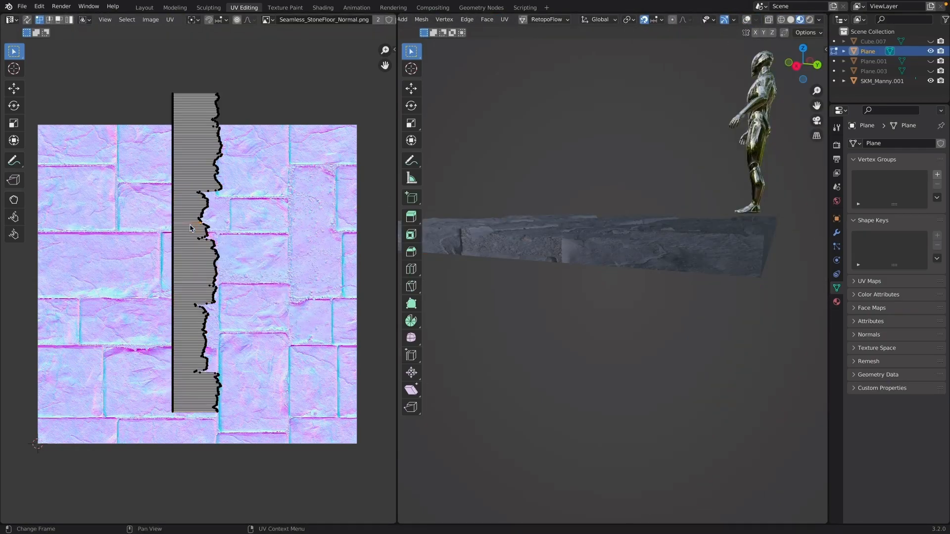
{"action": "key", "text": "a"}
{"action": "key", "text": "g"}
{"action": "left_click", "coordinate": [55, 258]}
- Select the slab's linked underside faces, show the overlays again and unwrap the faces with Cube Projection
{"action": "middle_click_drag", "start_coordinate": [685, 238], "coordinate": [562, 139]}
{"action": "left_click", "coordinate": [562, 139]}
{"action": "key", "text": "l"}
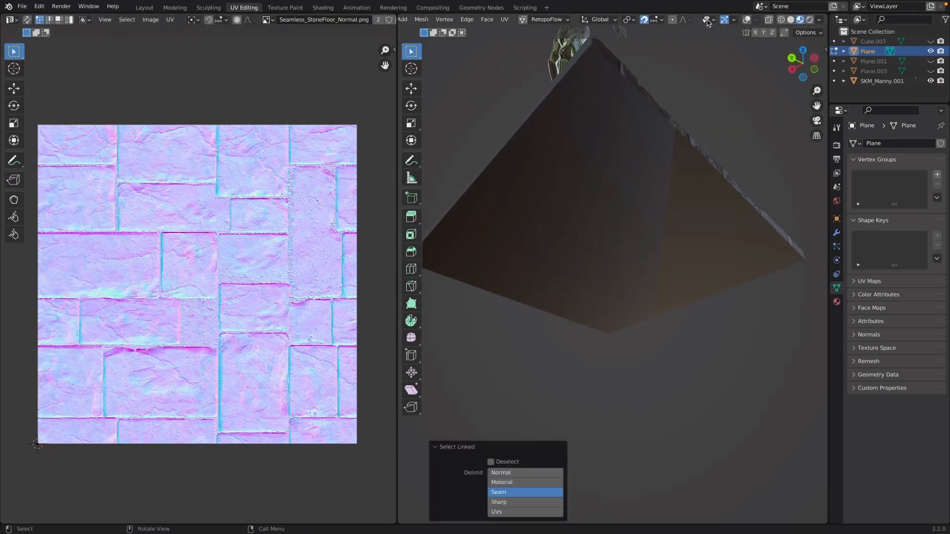
{"action": "left_click", "coordinate": [746, 21]}
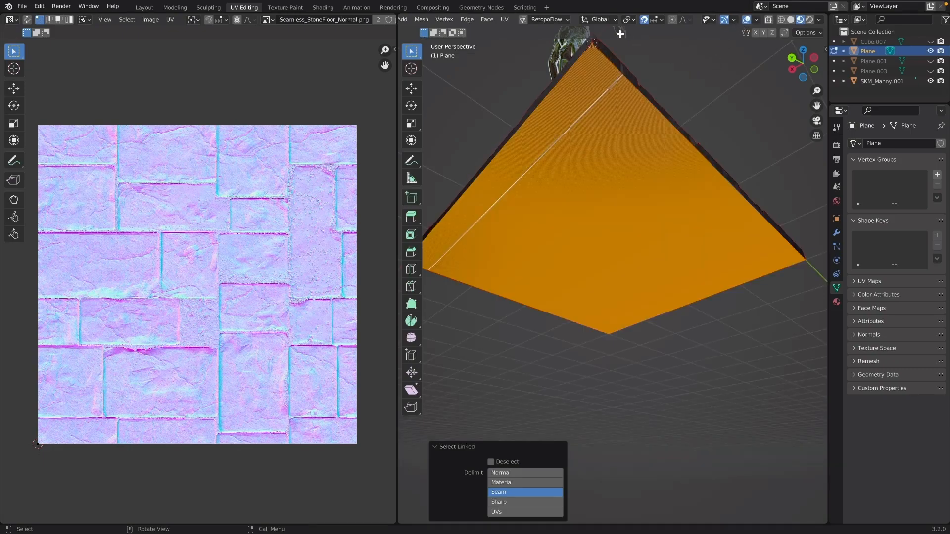
{"action": "left_click", "coordinate": [504, 20]}
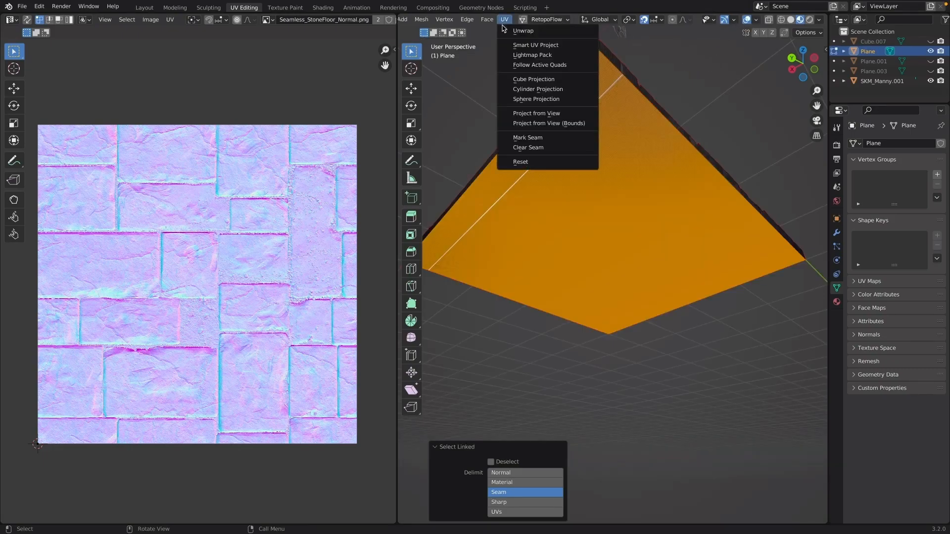
{"action": "left_click", "coordinate": [526, 78]}
- Shrink the underside's UV island and fit it inside the stone block in the texture's lower middle
{"action": "key", "text": "a"}
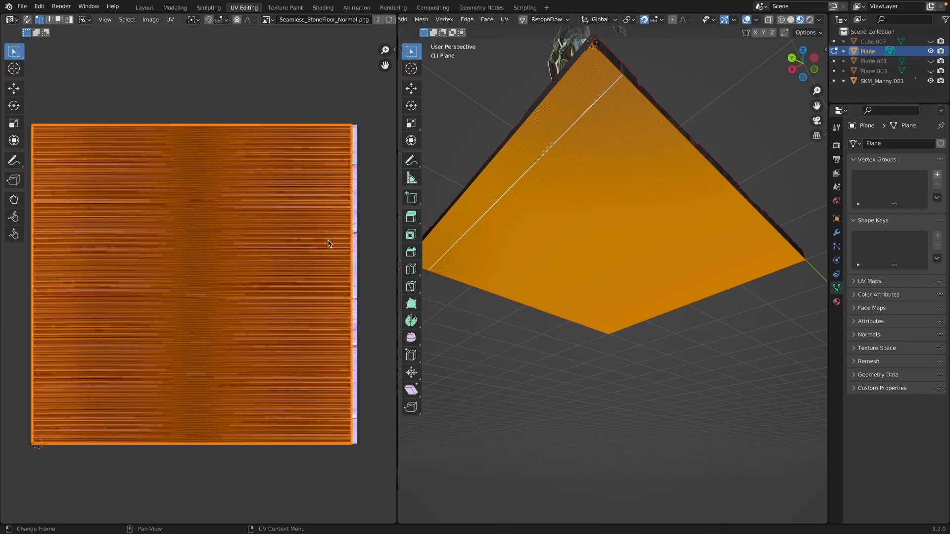
{"action": "key", "text": "s"}
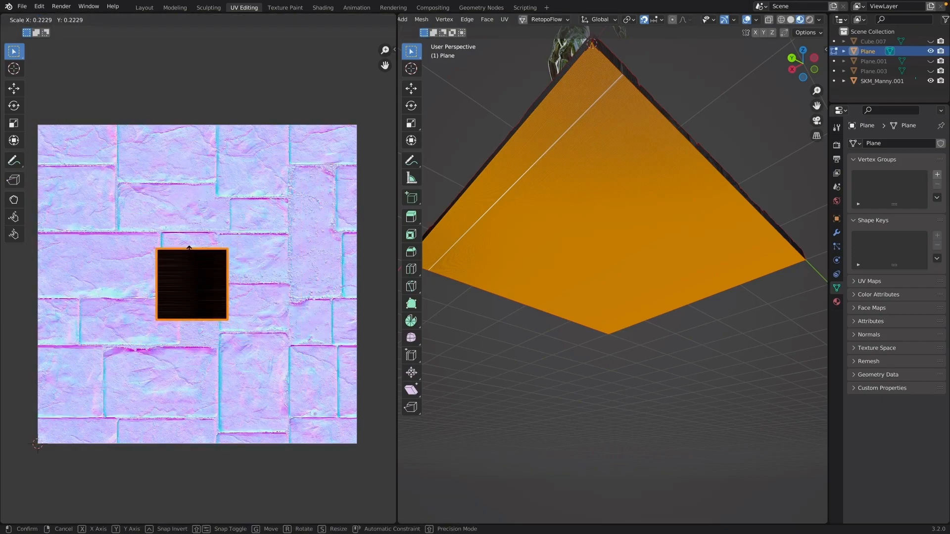
{"action": "left_click", "coordinate": [198, 257]}
{"action": "key", "text": "g"}
{"action": "left_click", "coordinate": [122, 234]}
{"action": "key", "text": "s"}
{"action": "left_click", "coordinate": [116, 233]}
{"action": "key", "text": "g"}
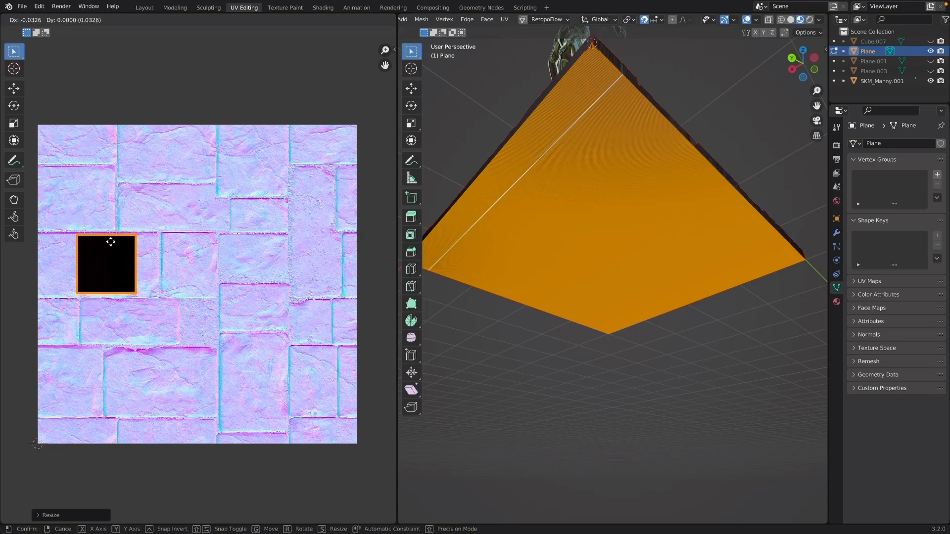
{"action": "left_click", "coordinate": [255, 355]}
{"action": "key", "text": "s"}
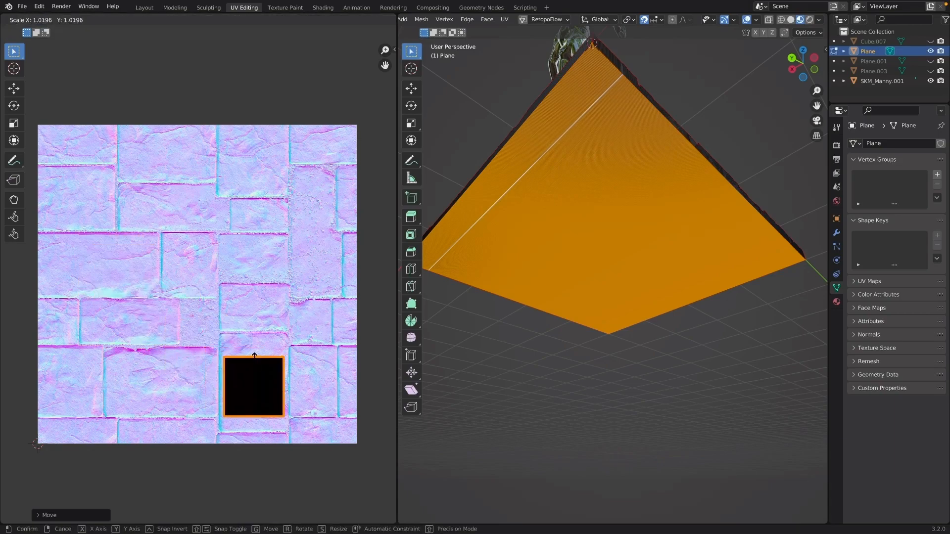
{"action": "left_click", "coordinate": [256, 352]}
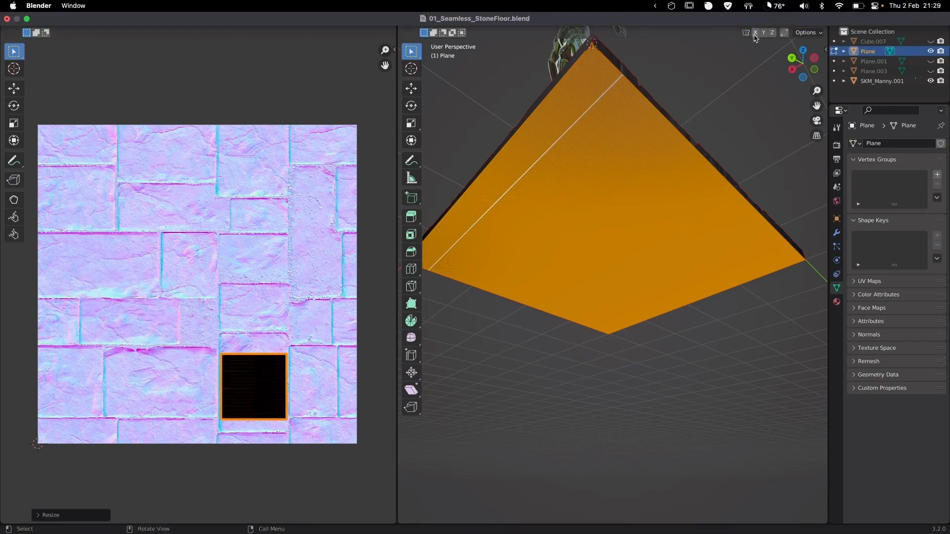
- Hide the viewport overlays and examine the textured slab from below and above
{"action": "left_click", "coordinate": [747, 21]}
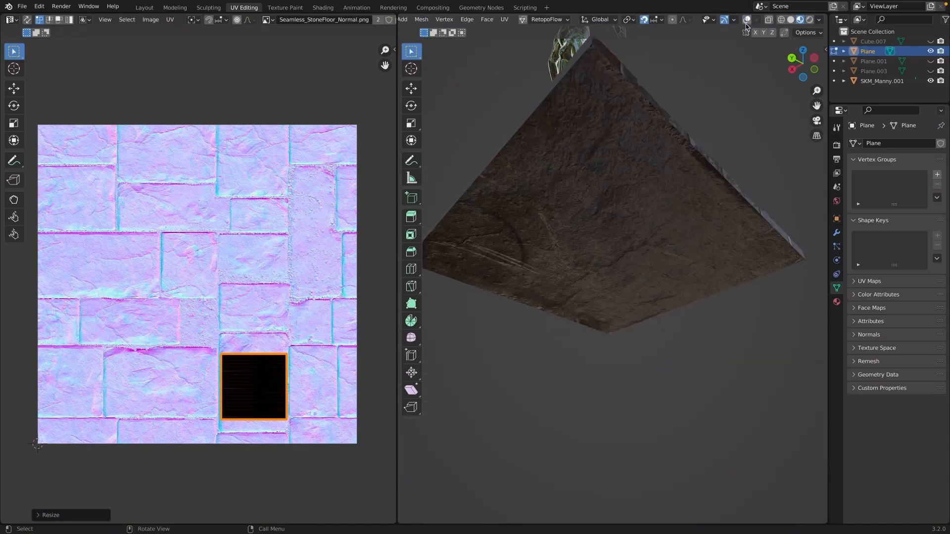
{"action": "middle_click_drag", "start_coordinate": [701, 122], "coordinate": [669, 144]}
{"action": "middle_click_drag", "start_coordinate": [663, 184], "coordinate": [589, 192]}
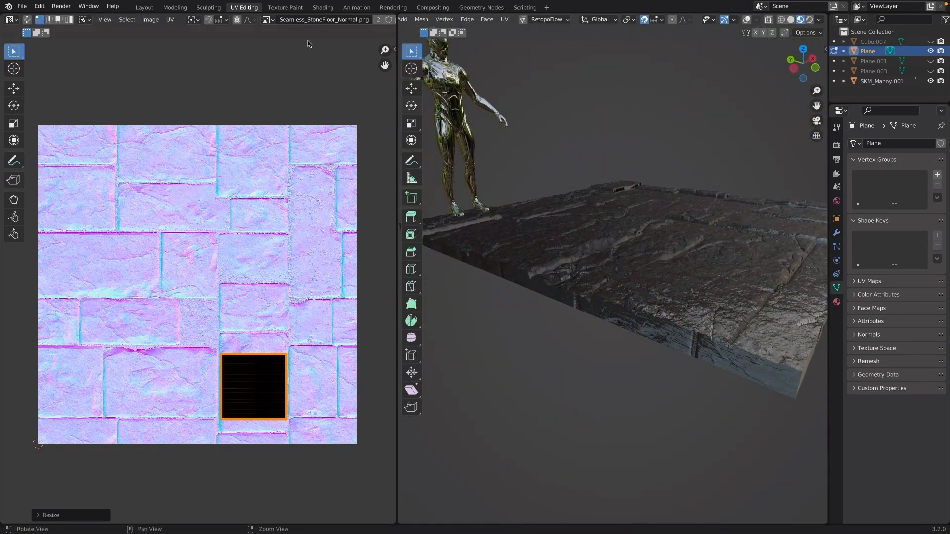
- In the Modeling workspace, add a loop cut around the slab's side walls, slid to the upper rim with factor 1.000
{"action": "left_click", "coordinate": [174, 7]}
{"action": "middle_click_drag", "start_coordinate": [352, 151], "coordinate": [349, 253], "text": "alt"}
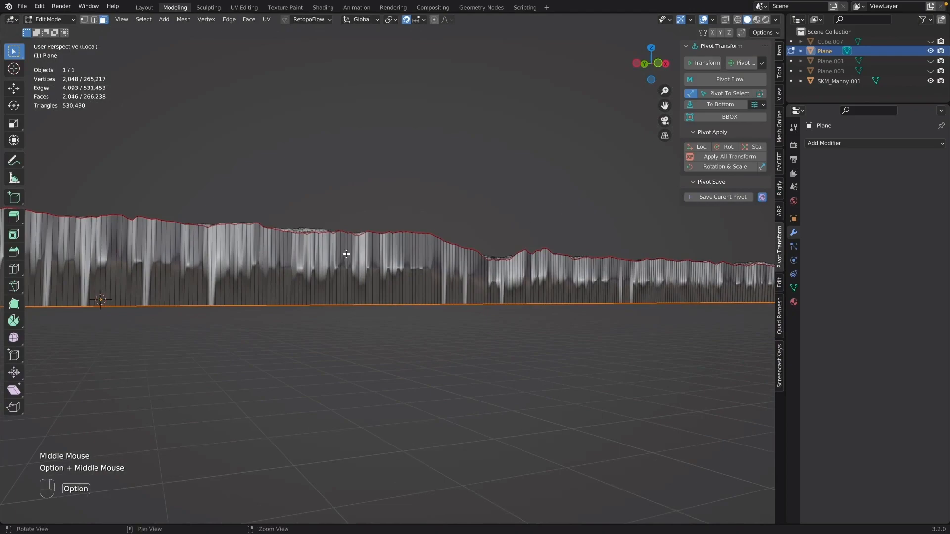
{"action": "key", "text": "Tab"}
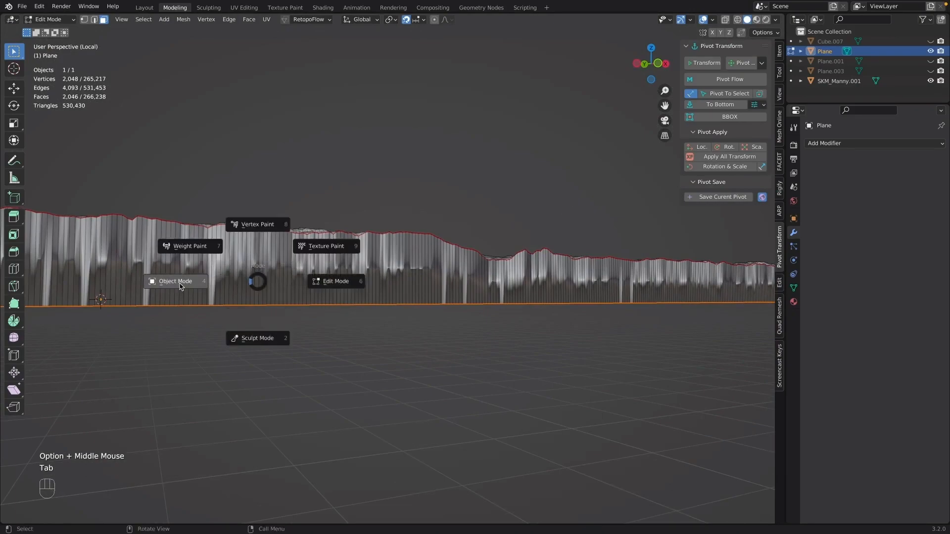
{"action": "middle_click_drag", "start_coordinate": [258, 280], "coordinate": [315, 287], "text": "alt"}
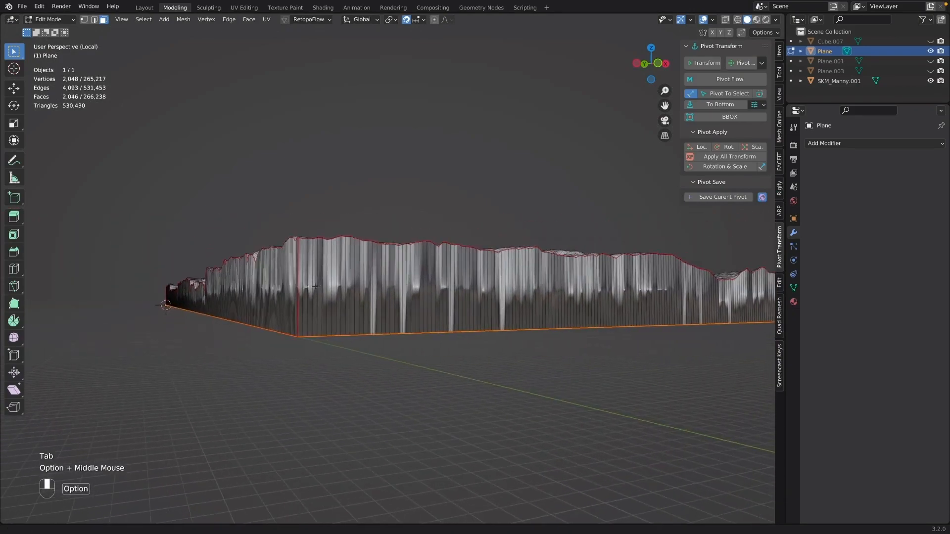
{"action": "left_click", "coordinate": [13, 269]}
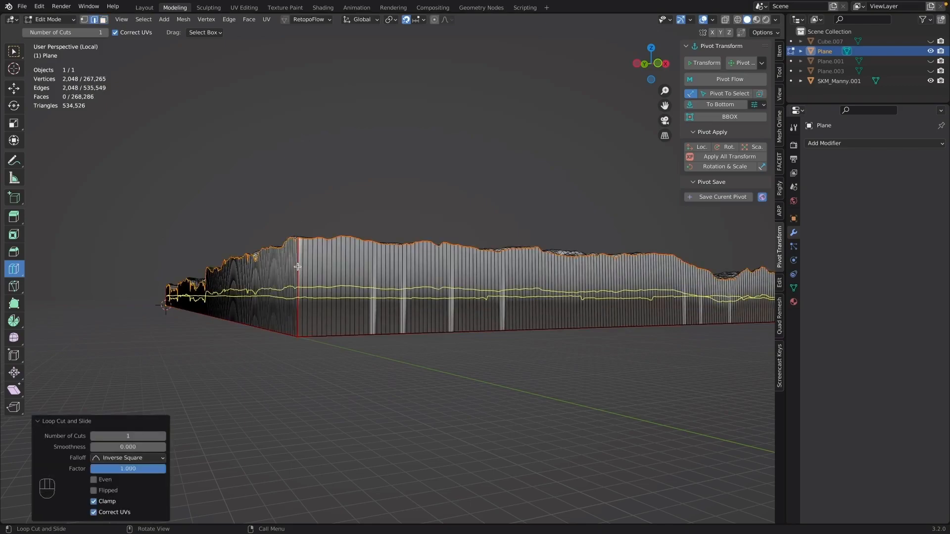
- Add a second loop cut around the side walls, slid to -0.9 near the base, and check it up close
{"action": "middle_click_drag", "start_coordinate": [299, 275], "coordinate": [264, 388], "text": "alt"}
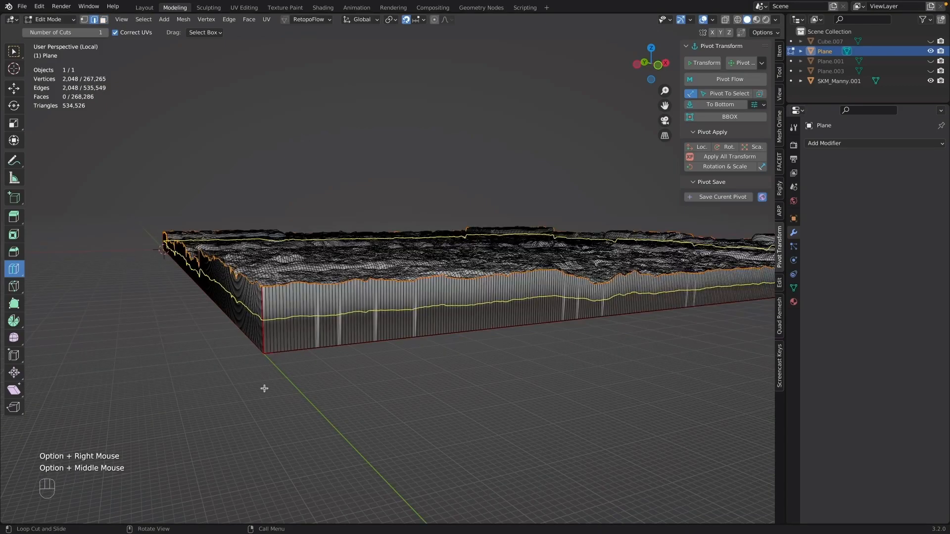
{"action": "left_click_drag", "start_coordinate": [276, 380], "coordinate": [277, 381]}
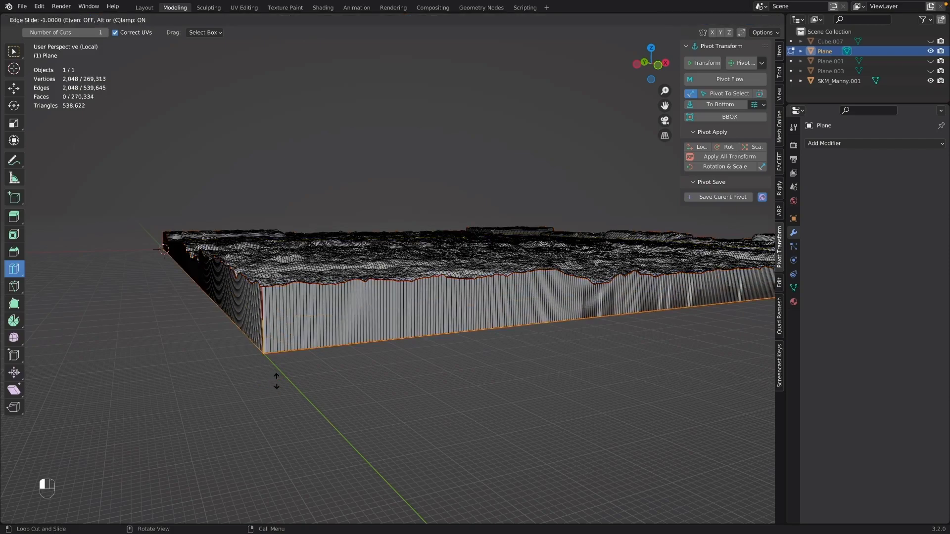
{"action": "scroll", "coordinate": [270, 372], "scroll_direction": "up", "scroll_amount": 2}
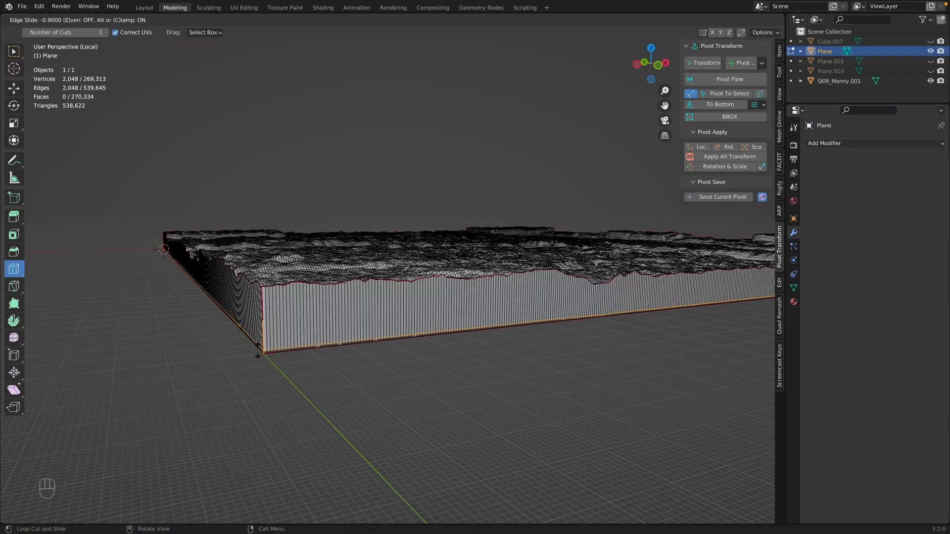
{"action": "left_click", "coordinate": [257, 352]}
{"action": "middle_click_drag", "start_coordinate": [319, 388], "coordinate": [487, 321]}
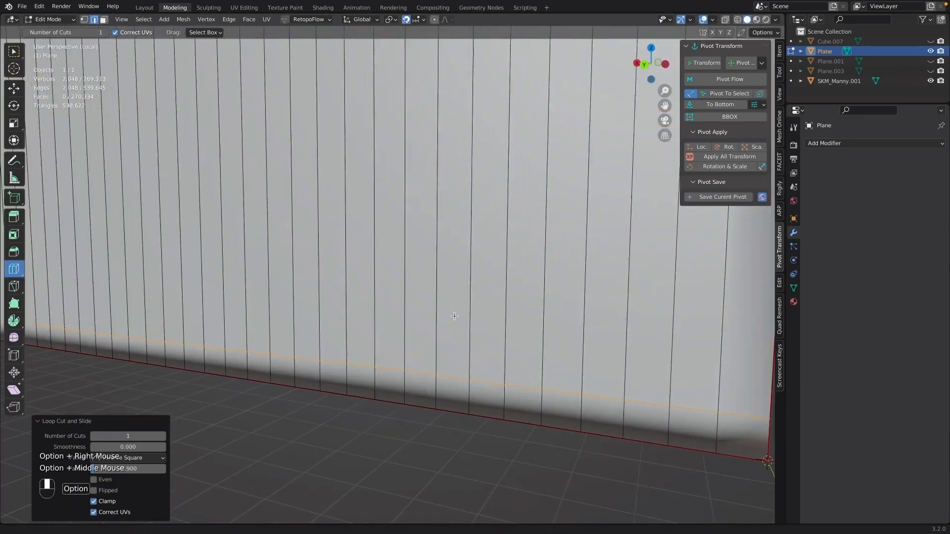
{"action": "right_click_drag", "start_coordinate": [488, 321], "coordinate": [437, 303], "text": "alt"}
{"action": "middle_click_drag", "start_coordinate": [437, 303], "coordinate": [324, 316]}
{"action": "right_click_drag", "start_coordinate": [324, 316], "coordinate": [322, 297], "text": "alt"}
{"action": "middle_click_drag", "start_coordinate": [322, 297], "coordinate": [315, 308]}
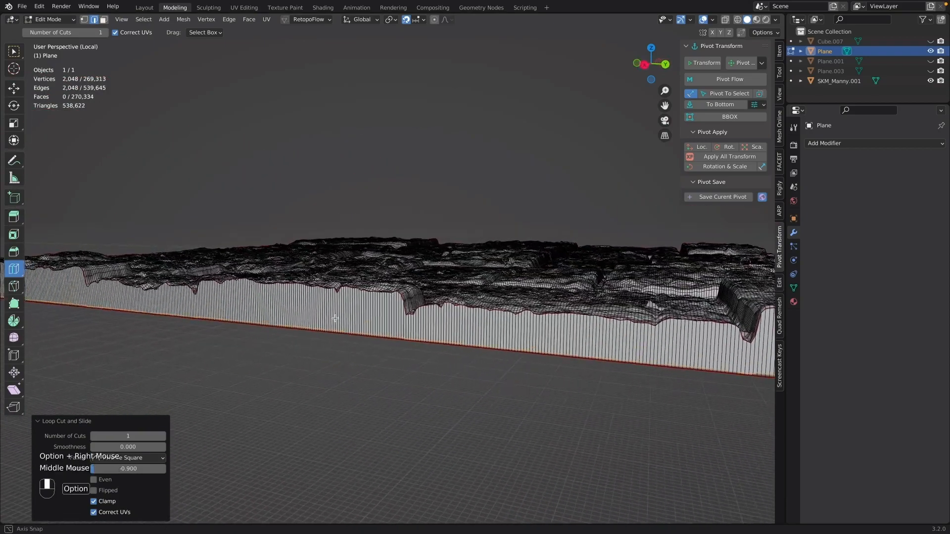
- Leave mesh editing on the stone floor slab and exit local view so the whole scene is shown
{"action": "key", "text": "Tab"}
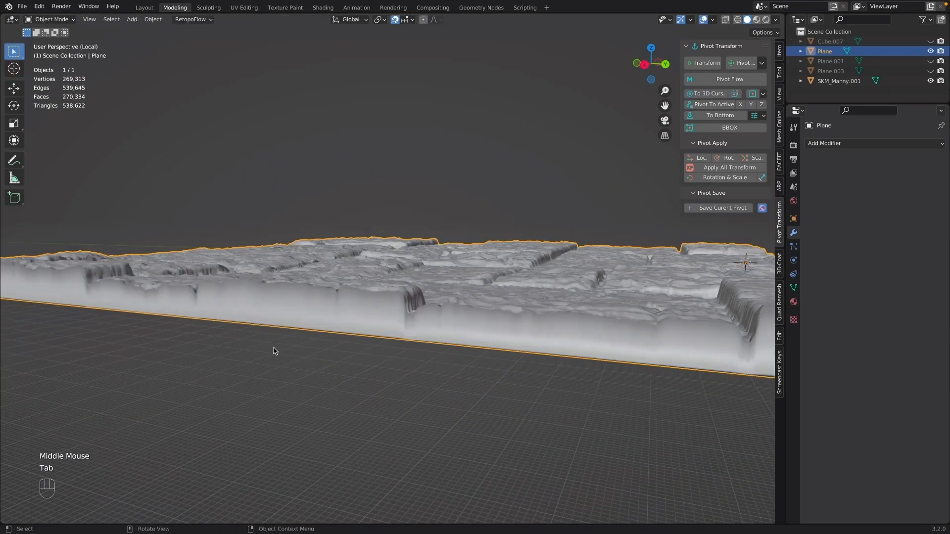
{"action": "middle_click_drag", "start_coordinate": [229, 349], "coordinate": [299, 387], "text": "alt"}
{"action": "key", "text": "slash"}
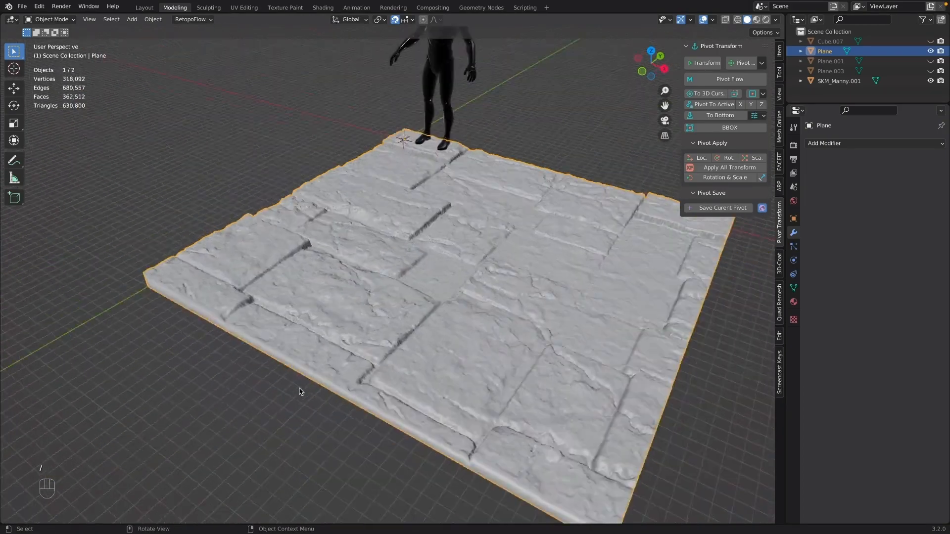
{"action": "left_click", "coordinate": [433, 285]}
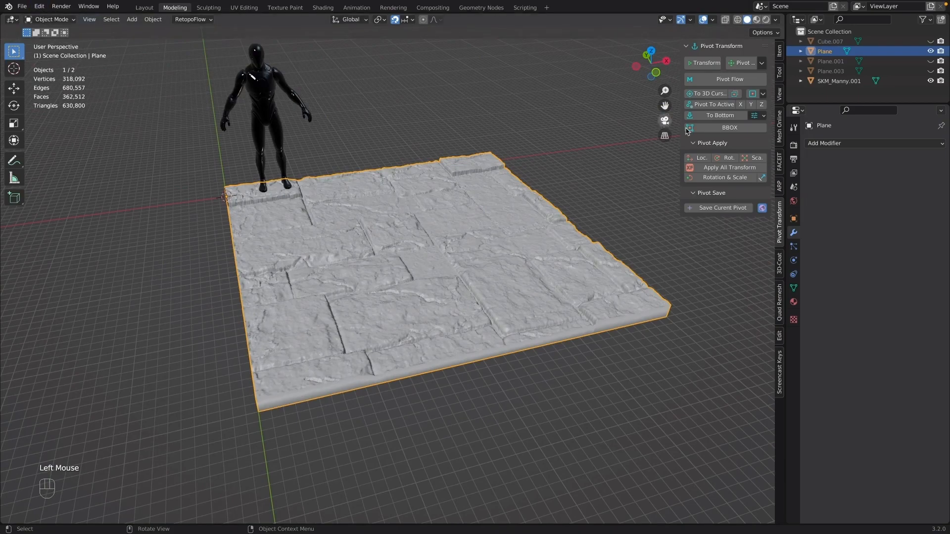
- Start a Better FBX export of the slab and name the file 01_Seamless_StoneFloor_01a_Nanite
{"action": "left_click", "coordinate": [22, 6]}
{"action": "left_click", "coordinate": [50, 150]}
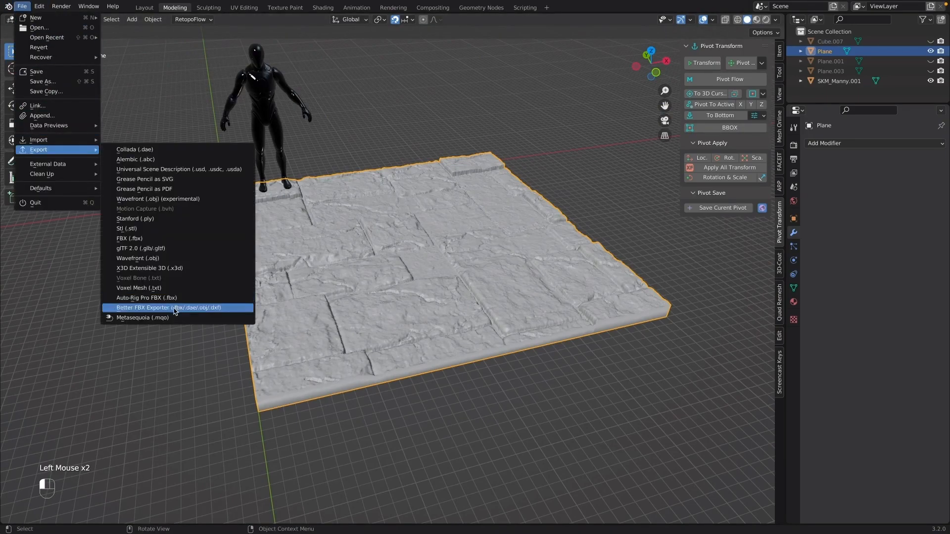
{"action": "left_click", "coordinate": [174, 307]}
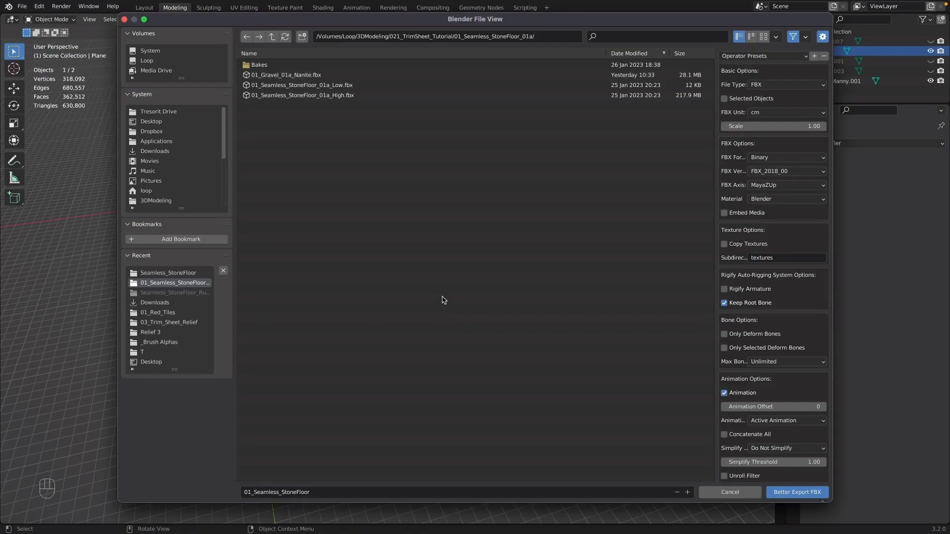
{"action": "left_click", "coordinate": [304, 85]}
{"action": "left_click", "coordinate": [353, 492]}
{"action": "key", "text": "End"}
{"action": "key", "text": "BackSpace"}
{"action": "key", "text": "BackSpace"}
{"action": "key", "text": "BackSpace"}
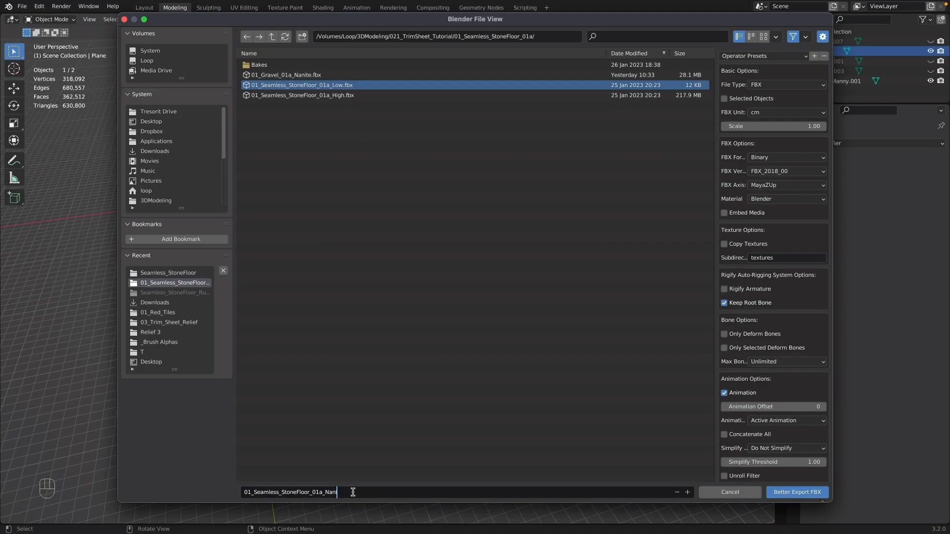
- Apply the saved export preset with Selected Objects only and Unreal Engine material, and export the FBX
{"action": "left_click", "coordinate": [754, 55]}
{"action": "left_click", "coordinate": [757, 74]}
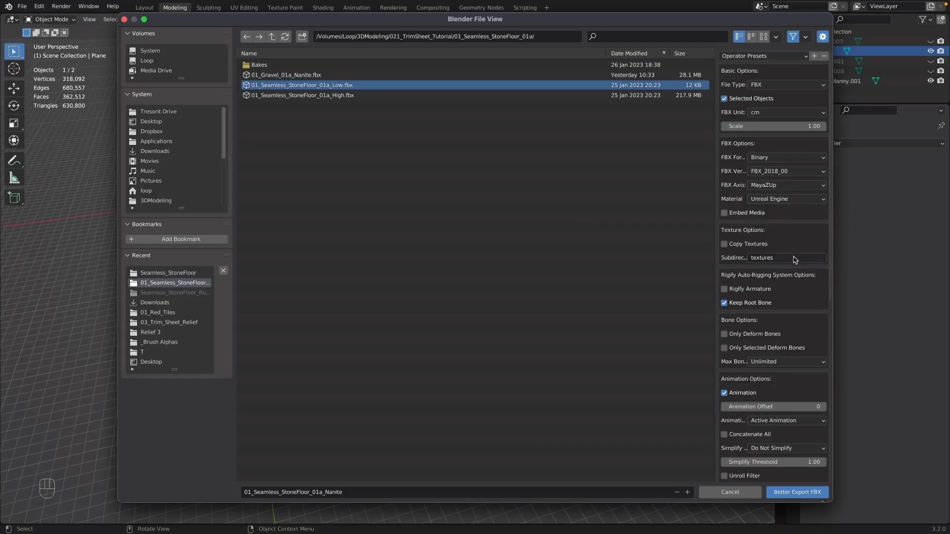
{"action": "scroll", "coordinate": [794, 259], "scroll_direction": "down", "scroll_amount": 12}
{"action": "scroll", "coordinate": [796, 322], "scroll_direction": "down", "scroll_amount": 4}
{"action": "left_click", "coordinate": [791, 492]}
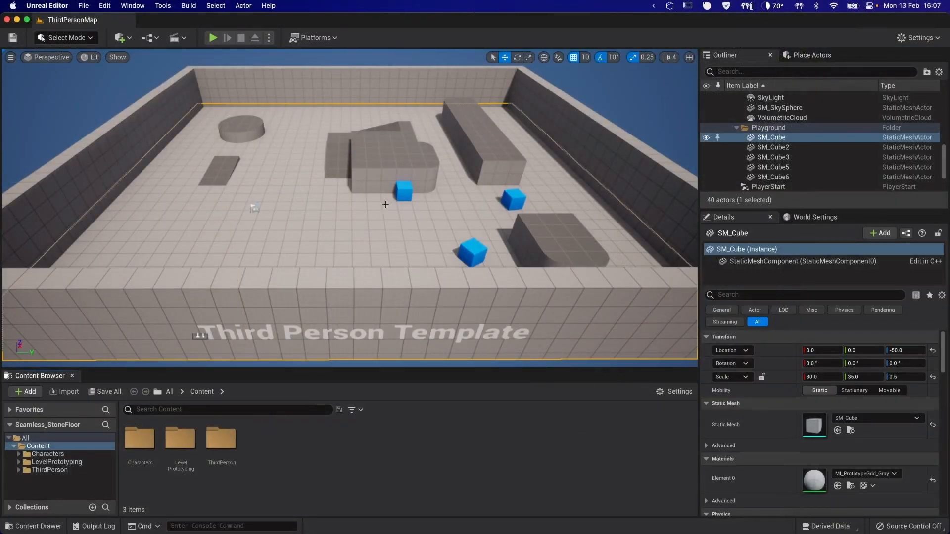
- Switch to Unreal Editor and search the plugins list for "web brow"
{"action": "left_click", "coordinate": [84, 7]}
{"action": "mouse_move", "coordinate": [109, 7]}
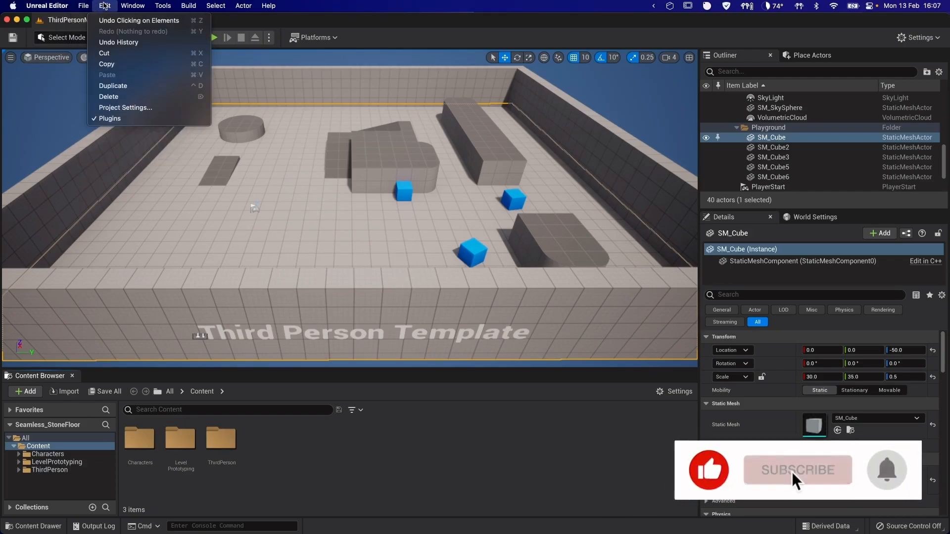
{"action": "left_click", "coordinate": [124, 119]}
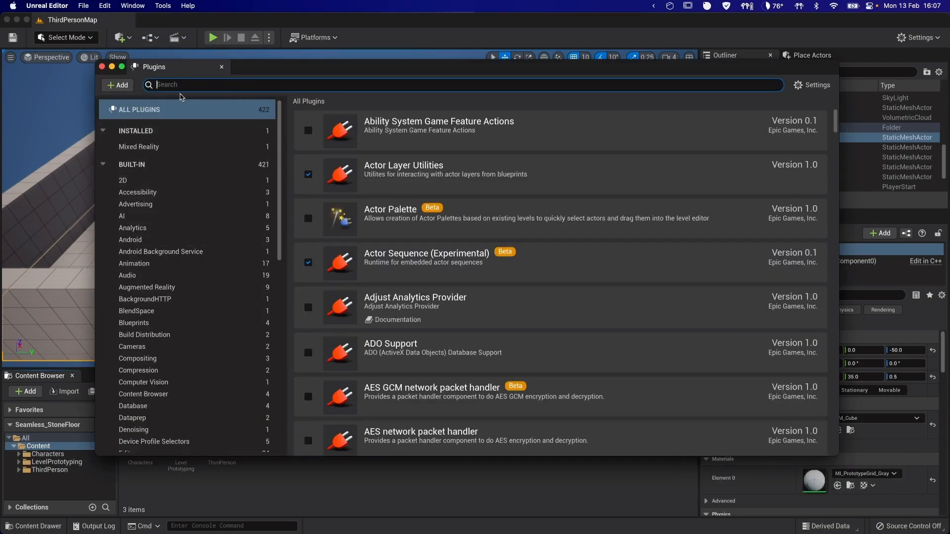
{"action": "type", "text": "web"}
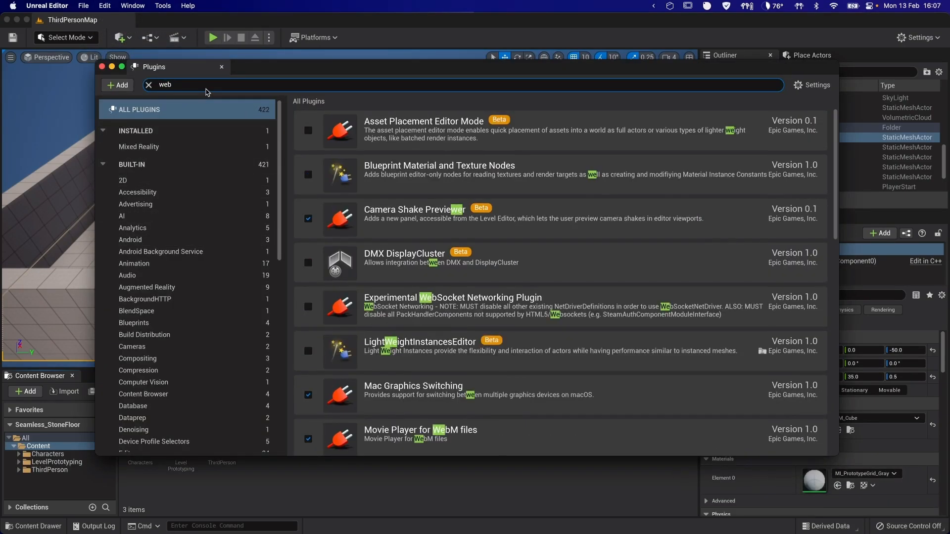
{"action": "type", "text": " brow"}
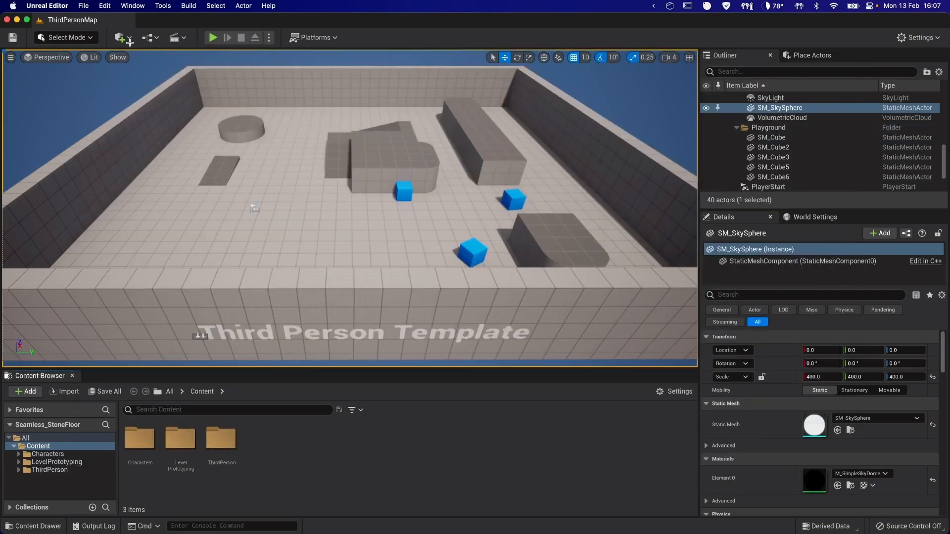
- Open Quixel Bridge, enlarge its window to look over the asset library, and close it
{"action": "left_click", "coordinate": [126, 38]}
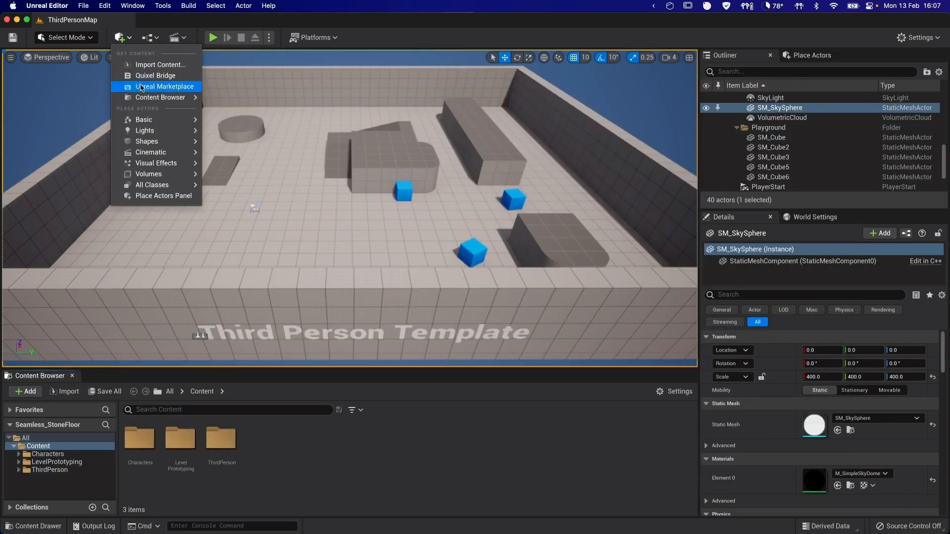
{"action": "left_click", "coordinate": [155, 76]}
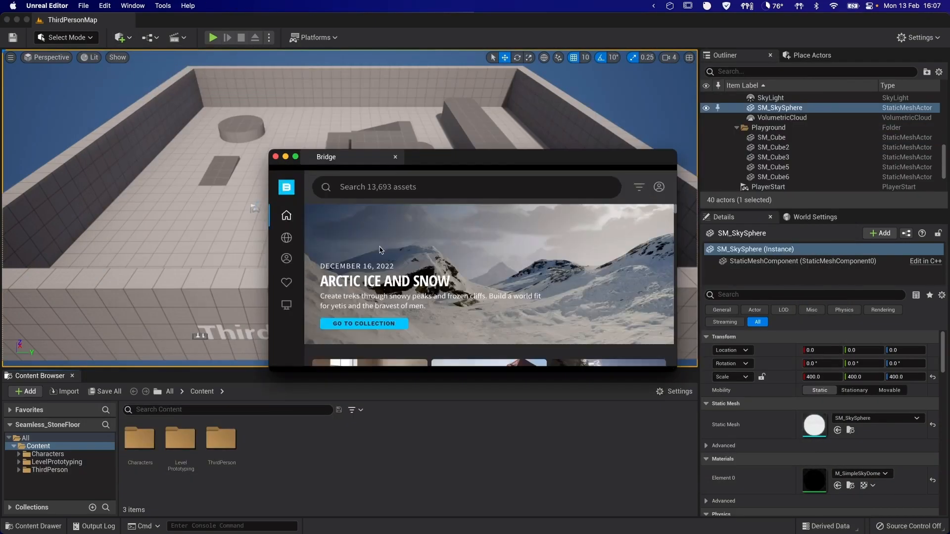
{"action": "left_click_drag", "start_coordinate": [475, 160], "coordinate": [311, 107]}
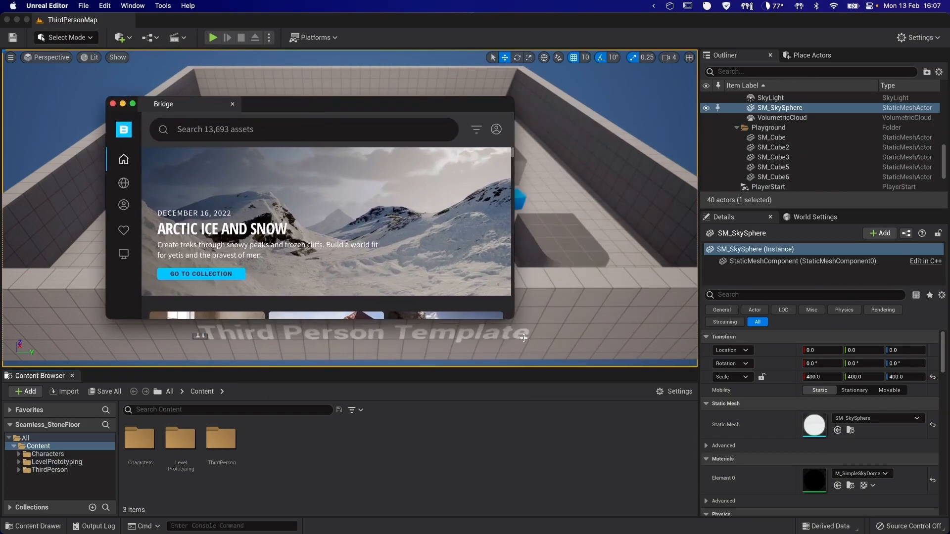
{"action": "left_click_drag", "start_coordinate": [513, 318], "coordinate": [758, 469]}
{"action": "mouse_move", "coordinate": [124, 168]}
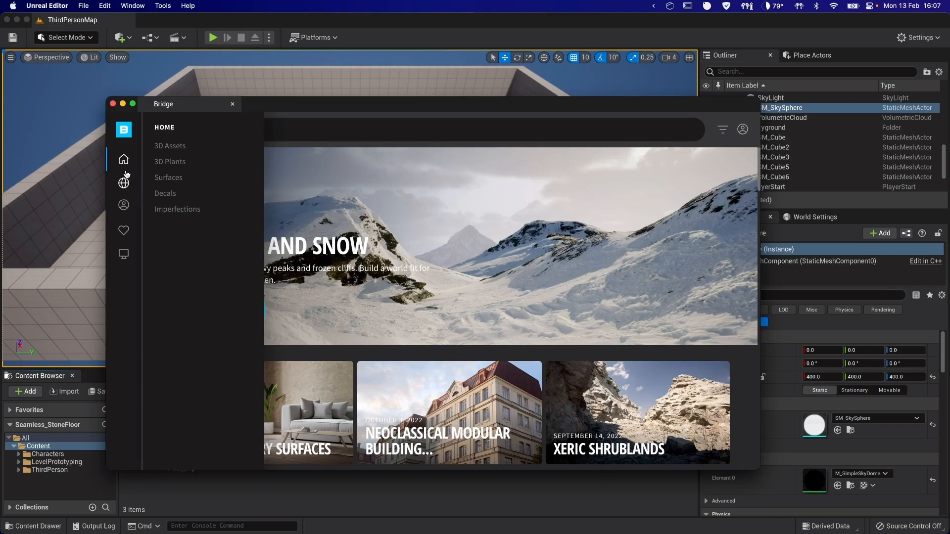
{"action": "left_click", "coordinate": [120, 83]}
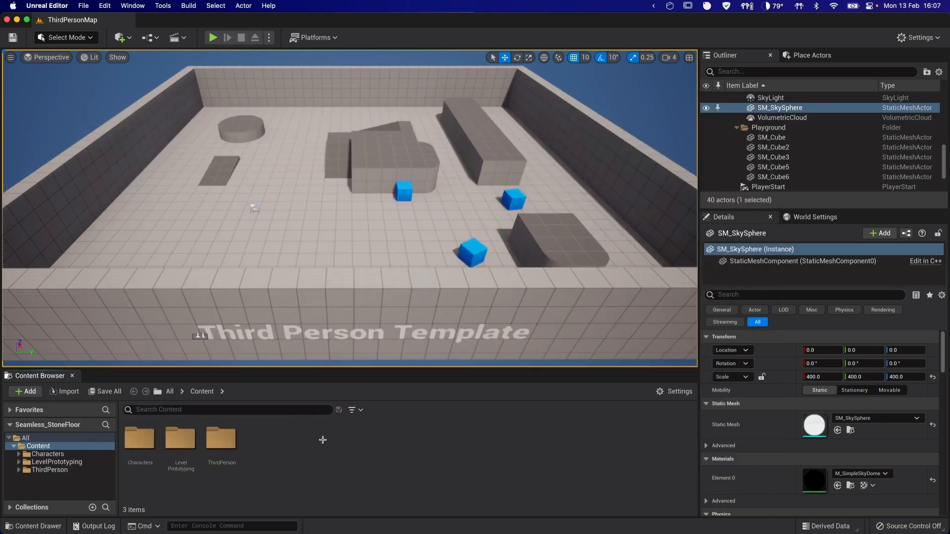
- Create a folder named Maps in the project's Content folder and open it
{"action": "right_click", "coordinate": [284, 457]}
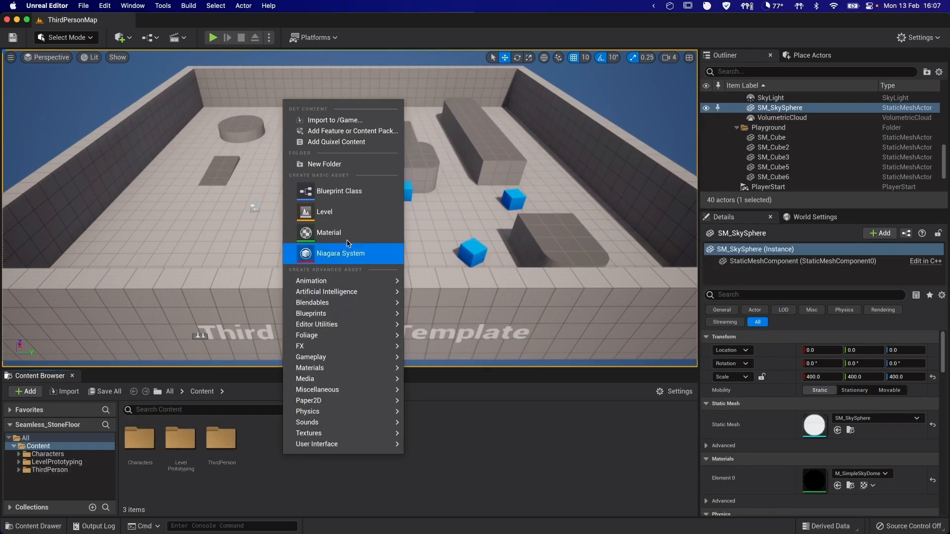
{"action": "mouse_move", "coordinate": [331, 286]}
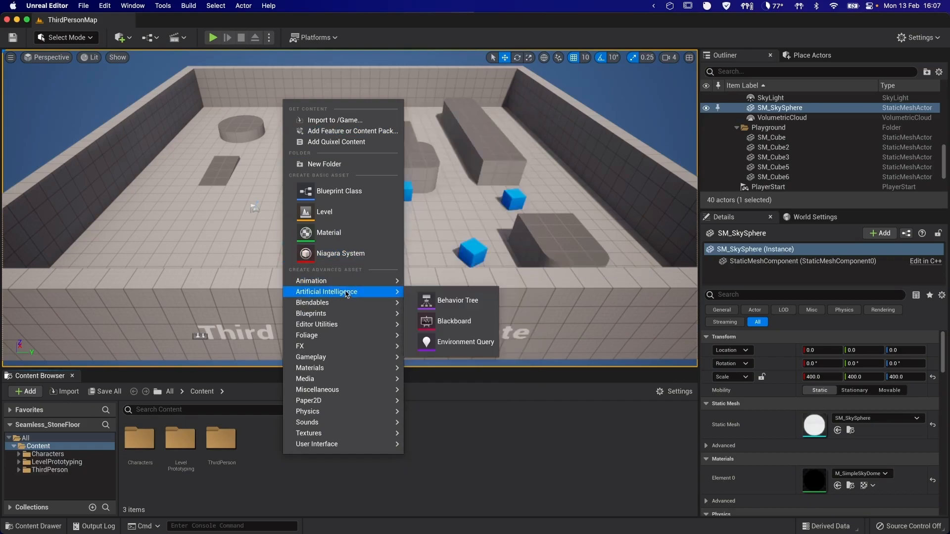
{"action": "left_click", "coordinate": [324, 163]}
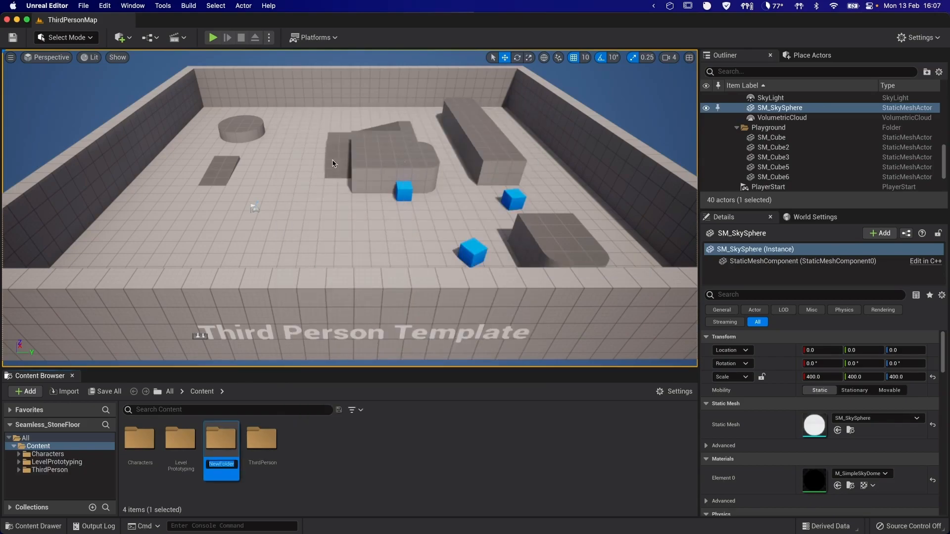
{"action": "type", "text": "Maps"}
{"action": "key", "text": "Return"}
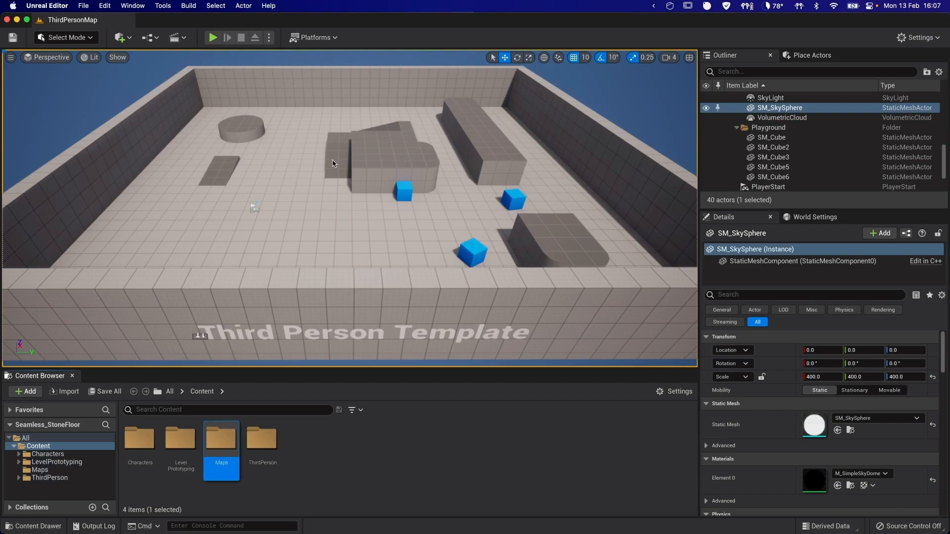
{"action": "double_click", "coordinate": [222, 443]}
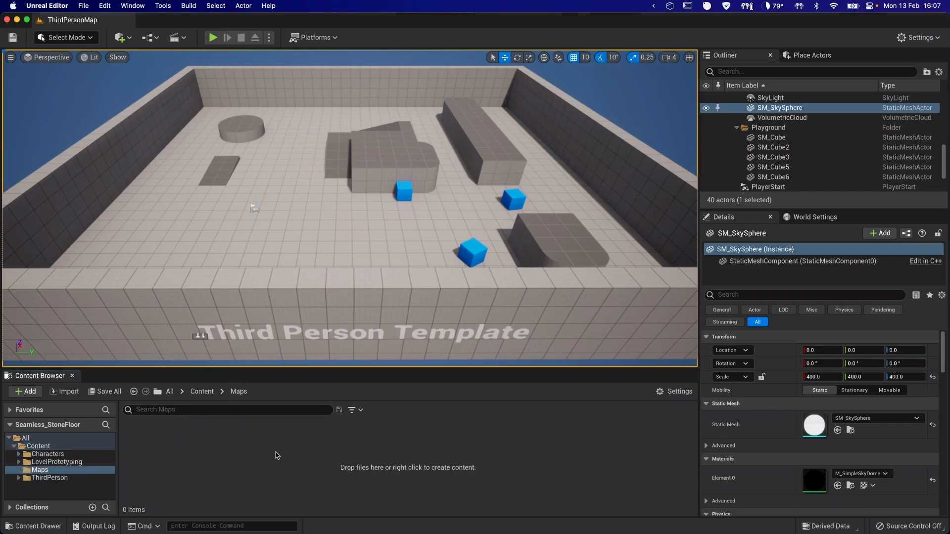
- Create a new level from the Basic template
{"action": "left_click", "coordinate": [82, 5]}
{"action": "left_click", "coordinate": [87, 23]}
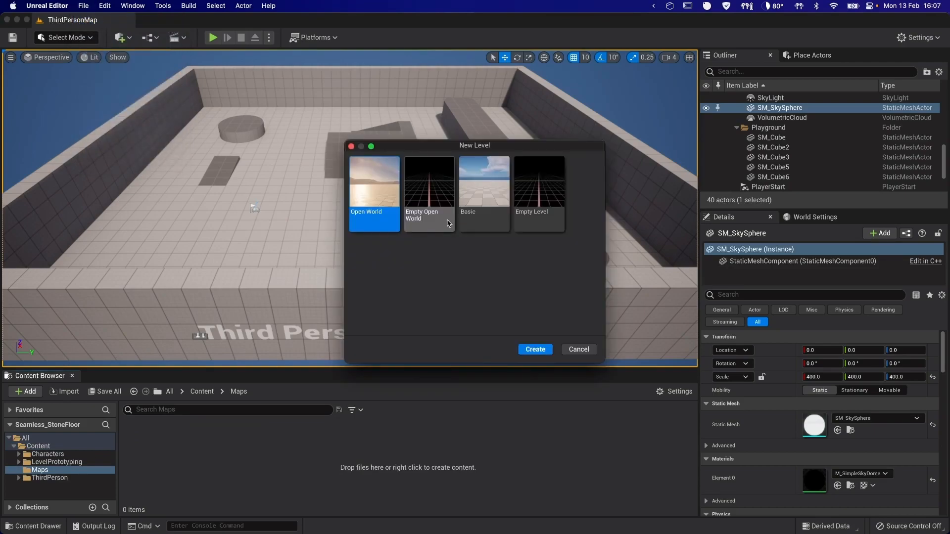
{"action": "left_click", "coordinate": [492, 203]}
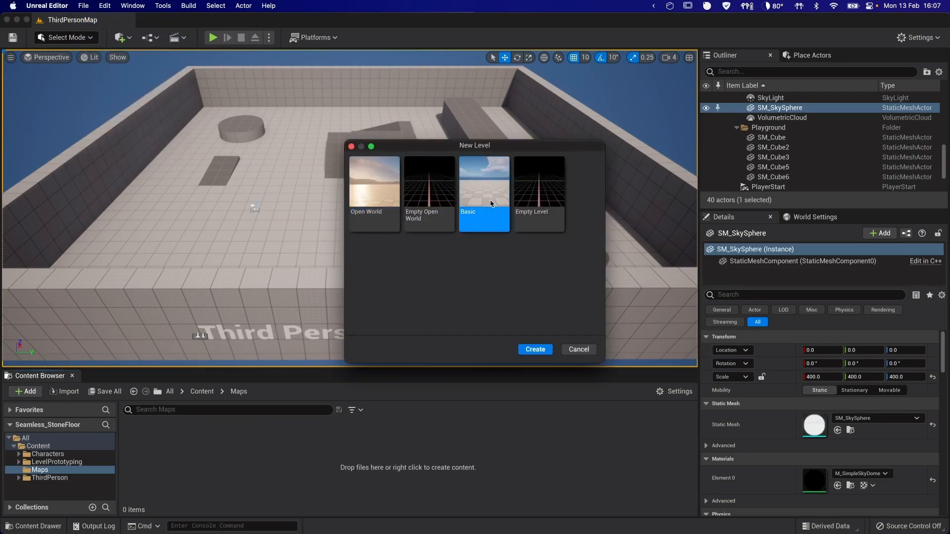
{"action": "left_click", "coordinate": [541, 350]}
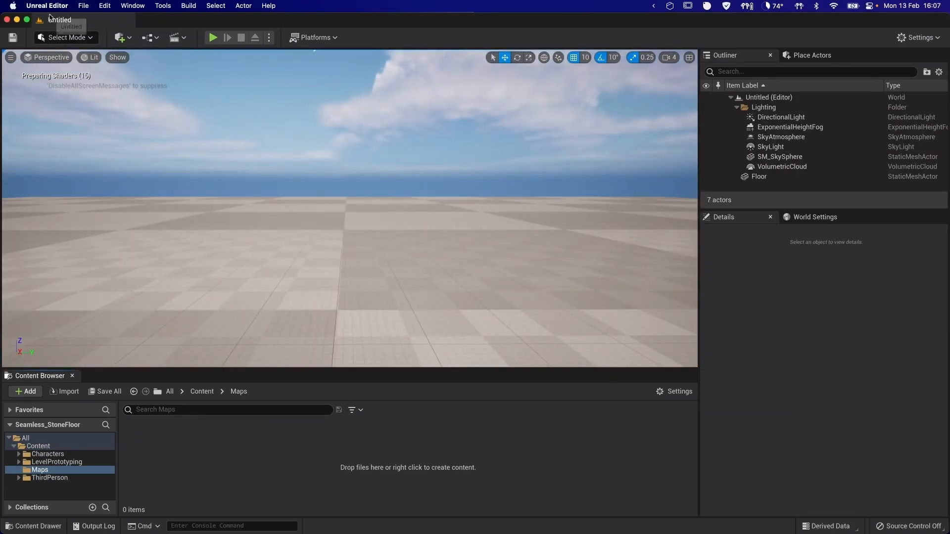
- Save the current level in the Maps folder under the name Tiles_Showcase
{"action": "left_click", "coordinate": [83, 6]}
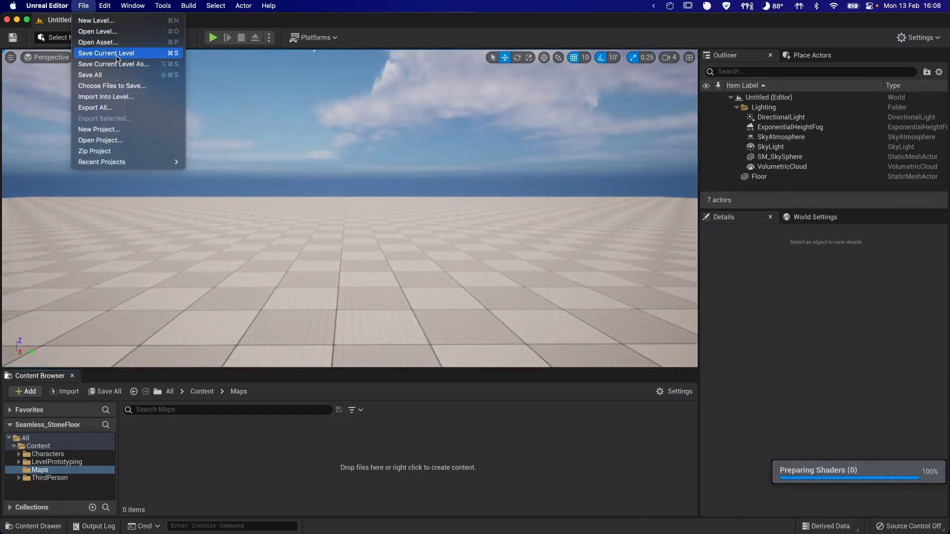
{"action": "left_click", "coordinate": [117, 55]}
{"action": "left_click", "coordinate": [544, 173]}
{"action": "double_click", "coordinate": [545, 173]}
{"action": "double_click", "coordinate": [257, 406]}
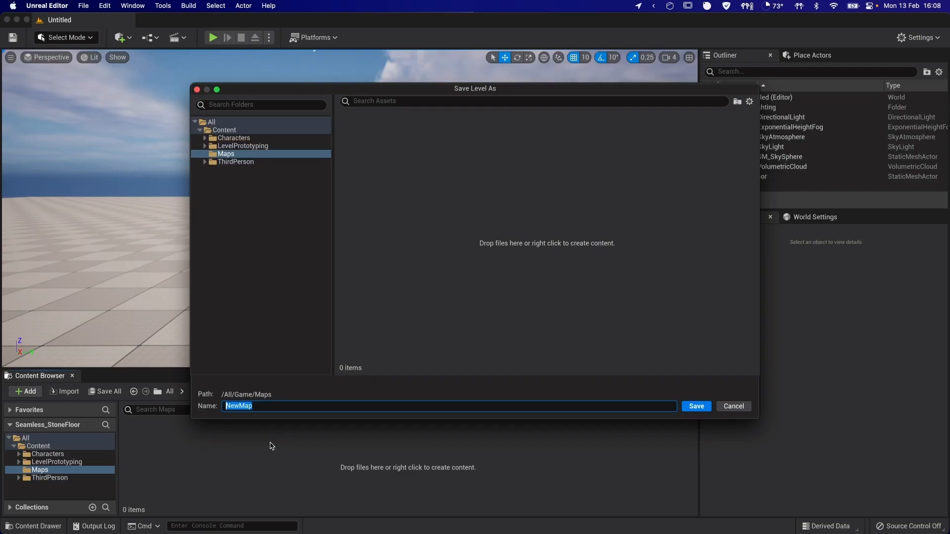
{"action": "type", "text": "Tiles_Showcase"}
{"action": "left_click", "coordinate": [696, 406]}
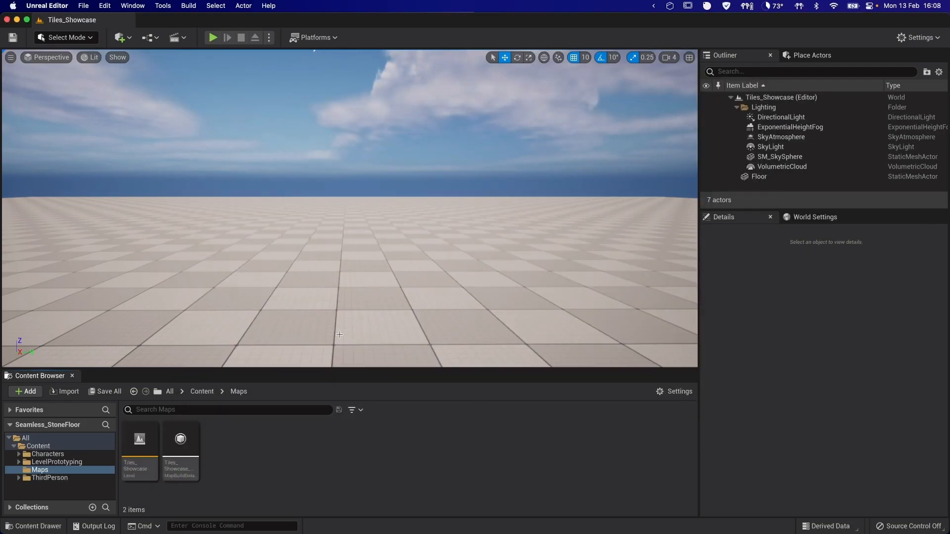
- Return to the Content folder and create a folder named Meshes
{"action": "left_click", "coordinate": [201, 391]}
{"action": "right_click", "coordinate": [323, 451]}
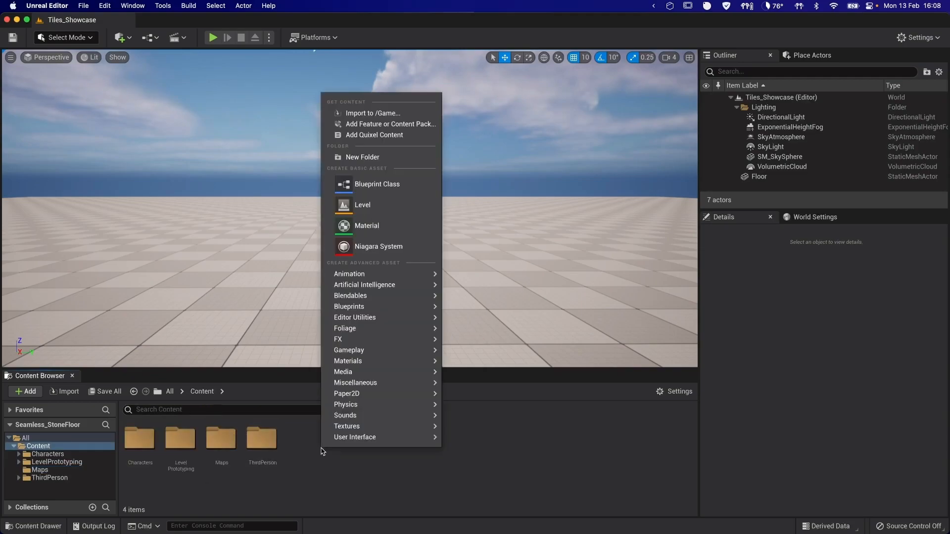
{"action": "left_click", "coordinate": [391, 162]}
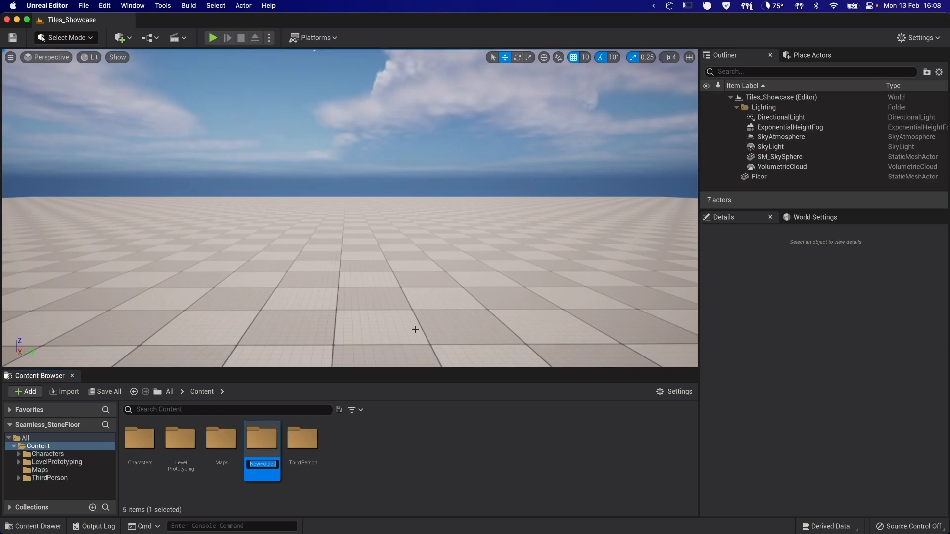
{"action": "type", "text": "Meshes"}
{"action": "key", "text": "Return"}
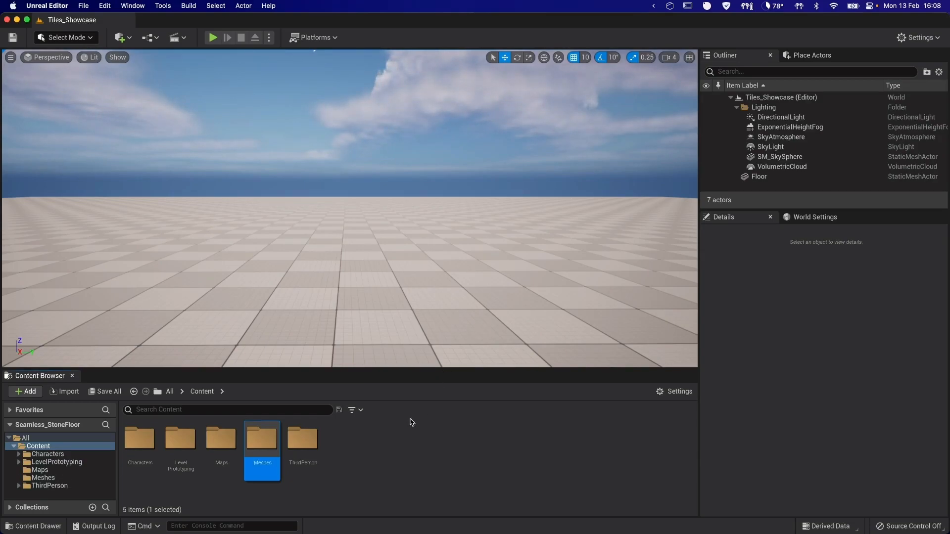
- Add a folder named Textures to the Content folder
{"action": "right_click", "coordinate": [346, 461]}
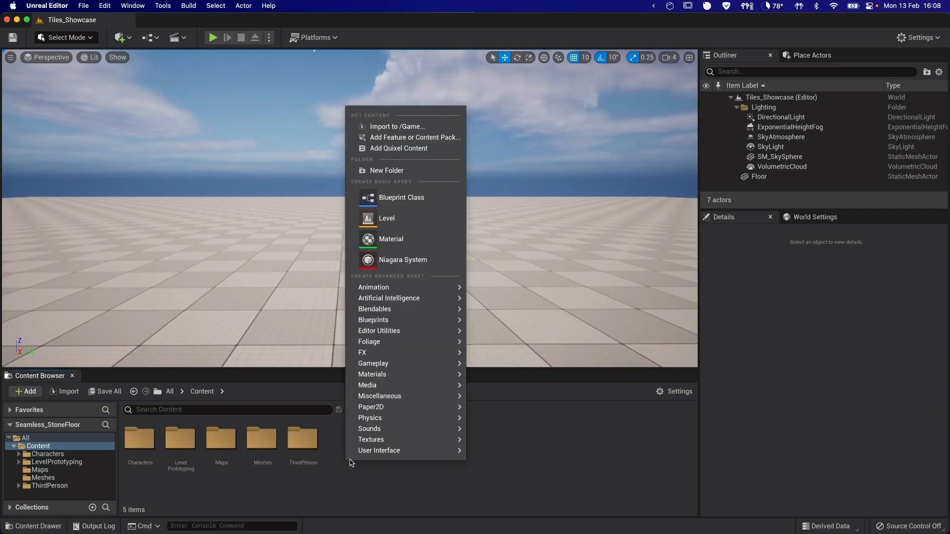
{"action": "left_click", "coordinate": [387, 171]}
{"action": "type", "text": "Textures"}
{"action": "key", "text": "Return"}
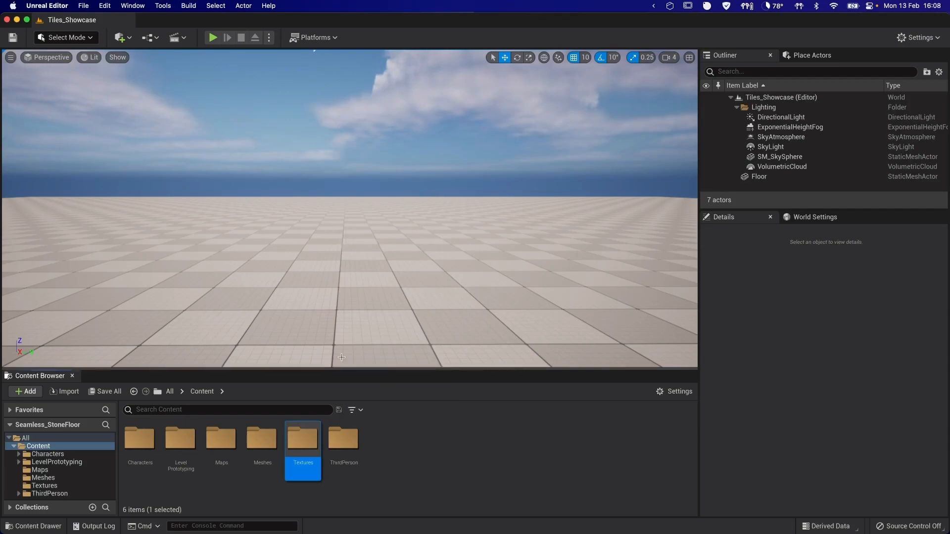
- Choose 01_Seamless_StoneFloor_01a_Nanite.fbx for import into the Meshes folder
{"action": "double_click", "coordinate": [262, 435]}
{"action": "right_click", "coordinate": [333, 212]}
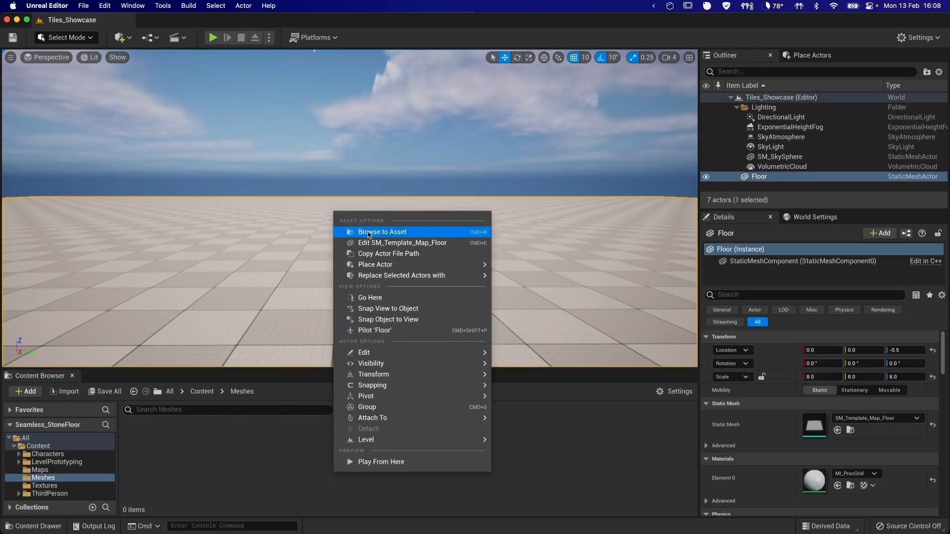
{"action": "right_click", "coordinate": [274, 430]}
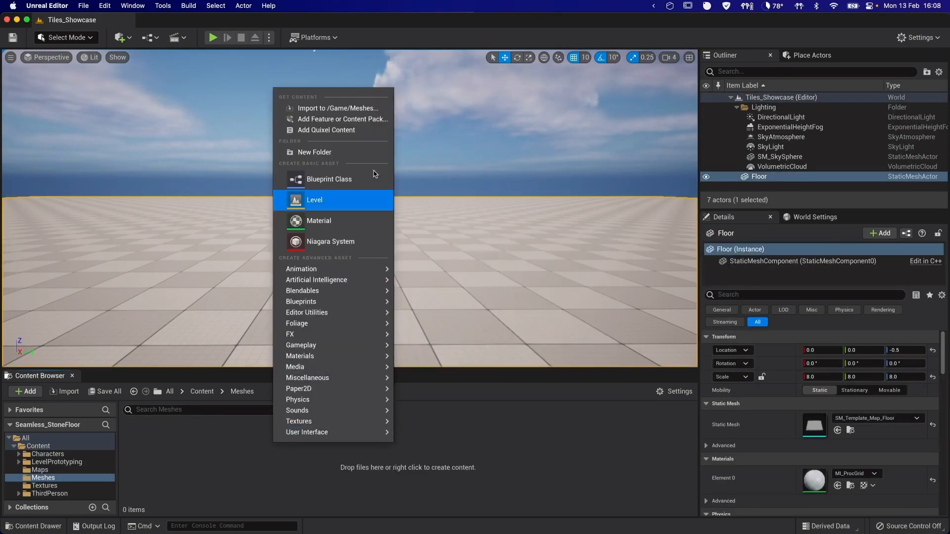
{"action": "left_click", "coordinate": [338, 108]}
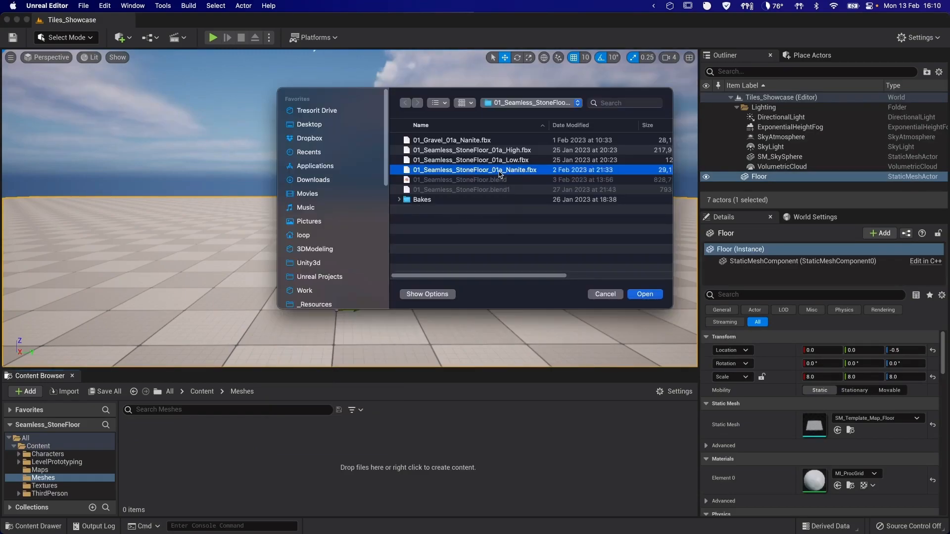
{"action": "left_click", "coordinate": [652, 295]}
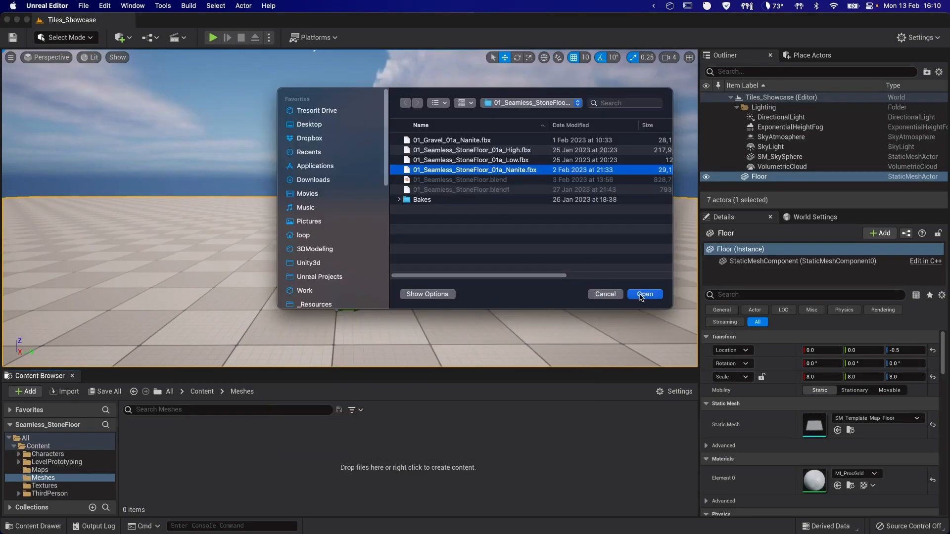
{"action": "left_click", "coordinate": [640, 295]}
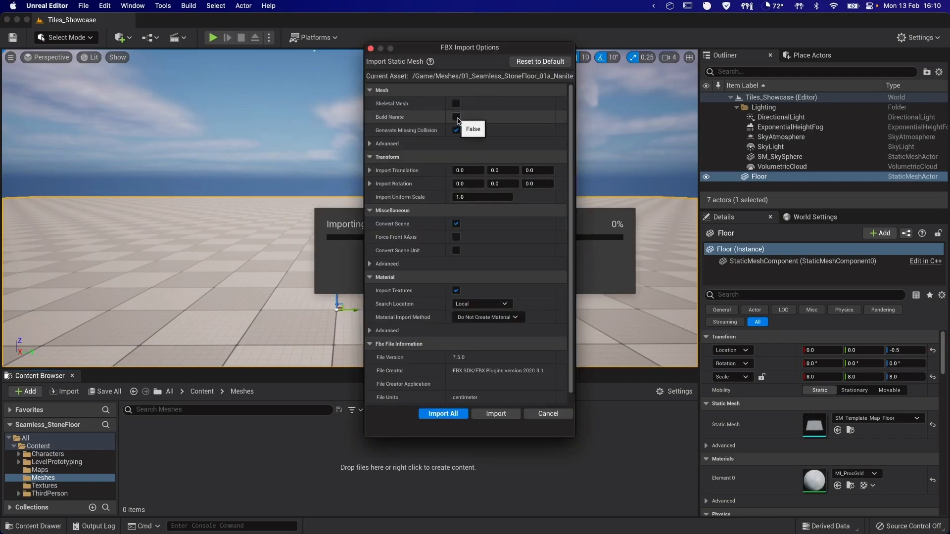
- Import the stone floor mesh with Build Nanite enabled, Import Textures disabled and Material Import Method set to Do Not Create Material
{"action": "scroll", "coordinate": [467, 350], "scroll_direction": "down", "scroll_amount": 1}
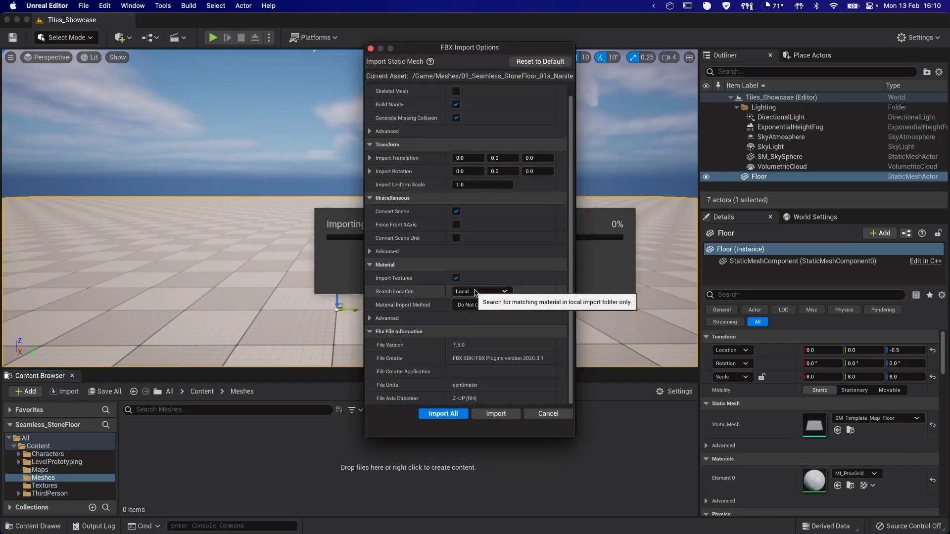
{"action": "left_click", "coordinate": [455, 278]}
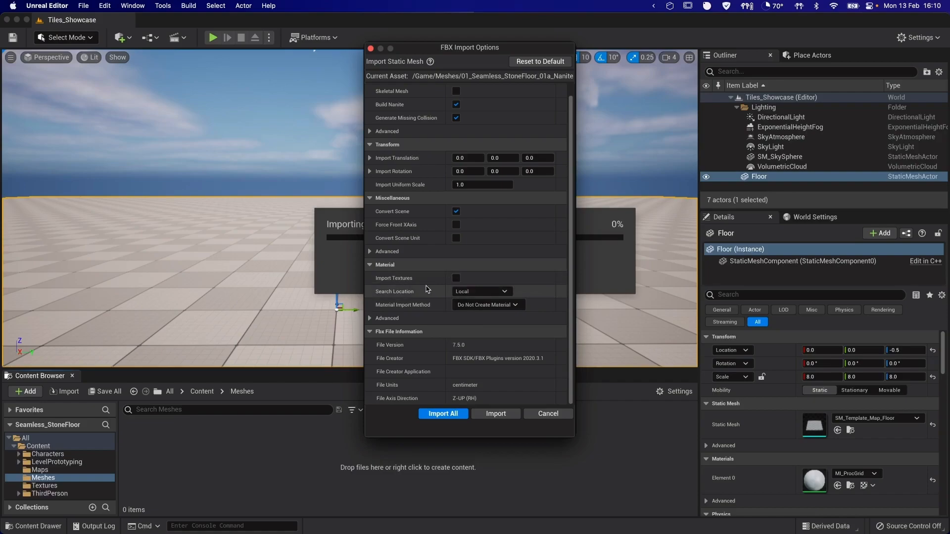
{"action": "left_click", "coordinate": [488, 307]}
{"action": "left_click", "coordinate": [483, 346]}
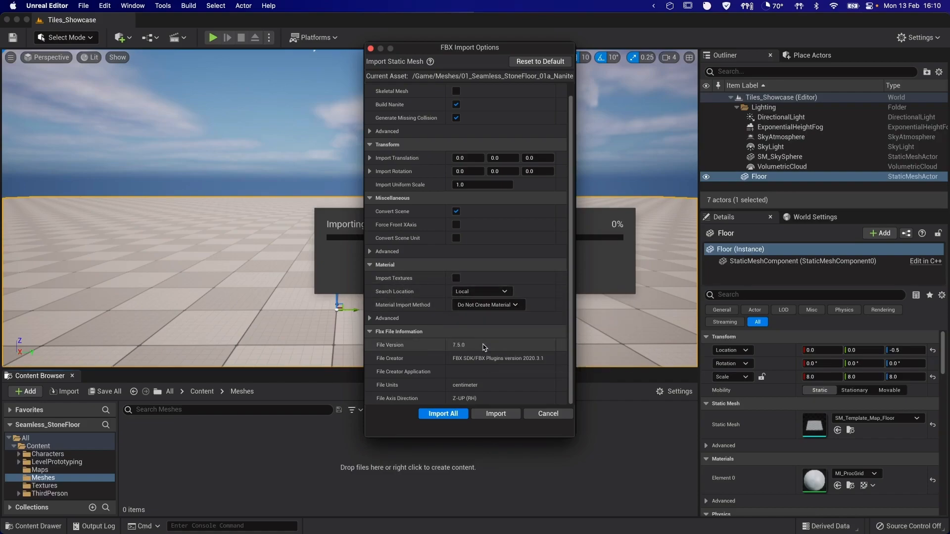
{"action": "left_click", "coordinate": [443, 413]}
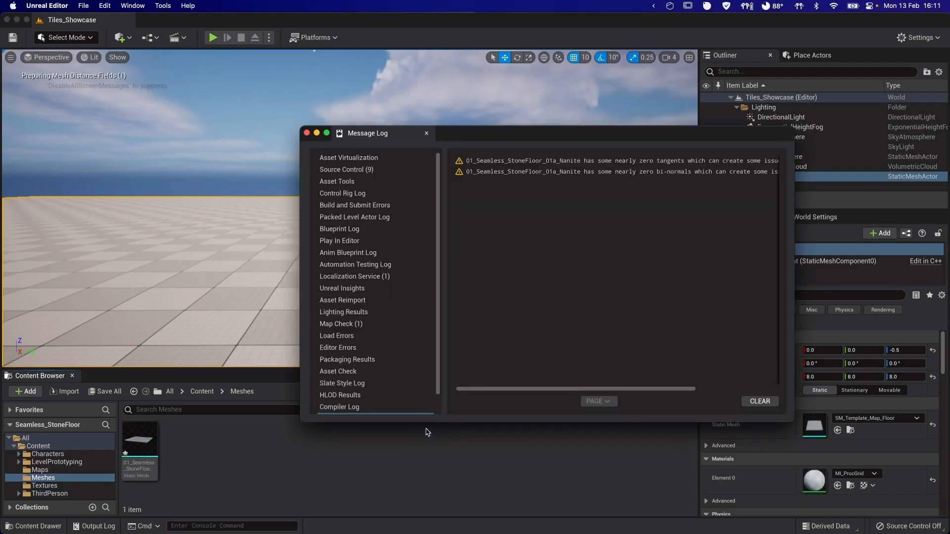
{"action": "left_click", "coordinate": [307, 133]}
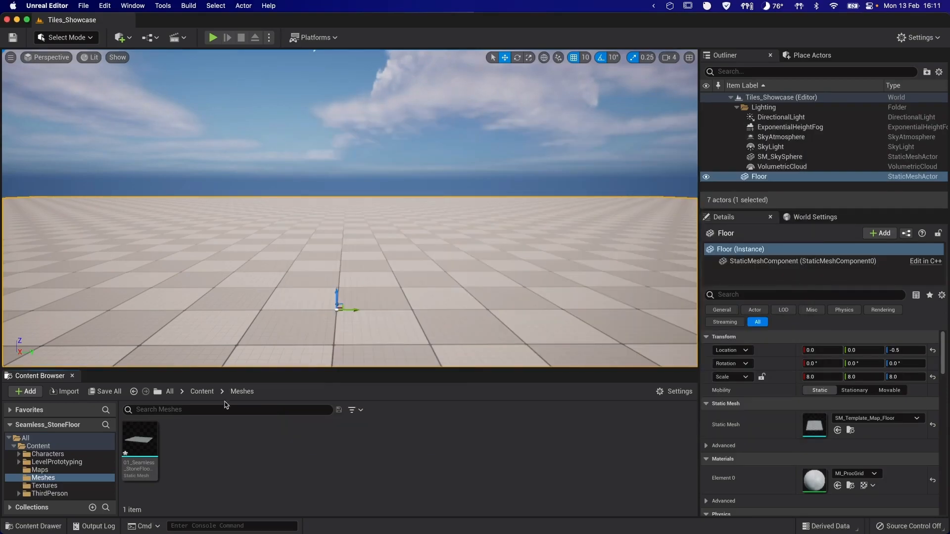
- Place the imported stone floor mesh in the level at about X 10, Y -100, Z 0 and frame it in the view
{"action": "left_click_drag", "start_coordinate": [140, 443], "coordinate": [245, 332]}
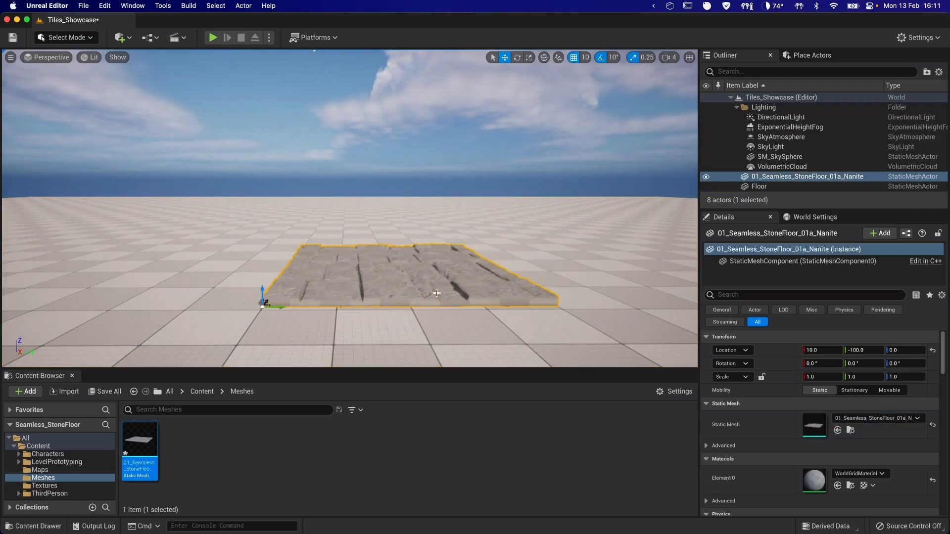
{"action": "scroll", "coordinate": [364, 280], "scroll_direction": "up", "scroll_amount": 10}
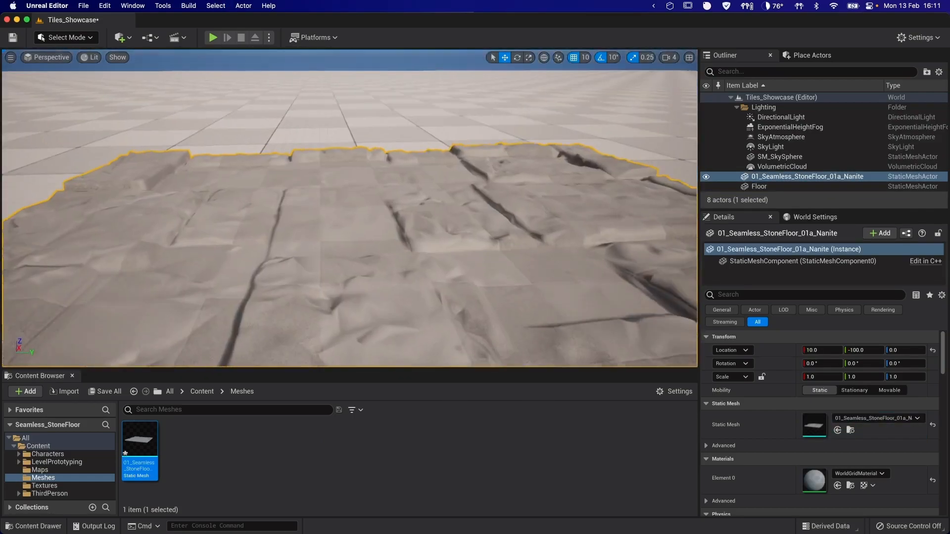
{"action": "key", "text": "f"}
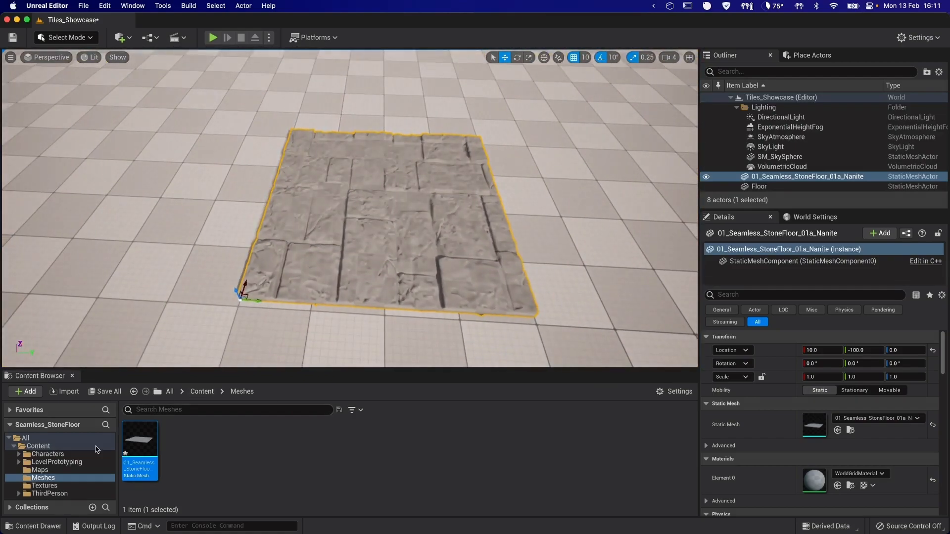
- Create a folder named Seamless_Tiles_BaseLayer inside the Textures folder and open it
{"action": "left_click", "coordinate": [43, 486]}
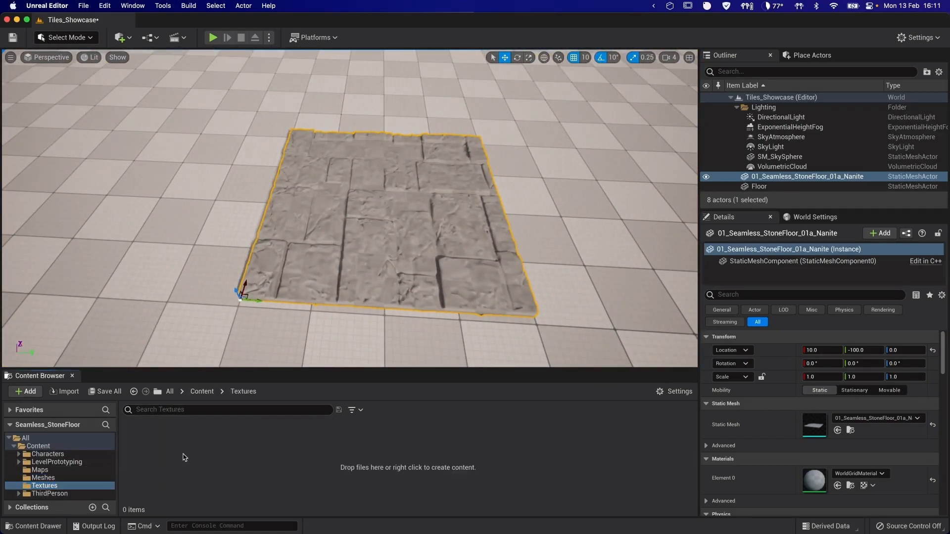
{"action": "right_click", "coordinate": [177, 467]}
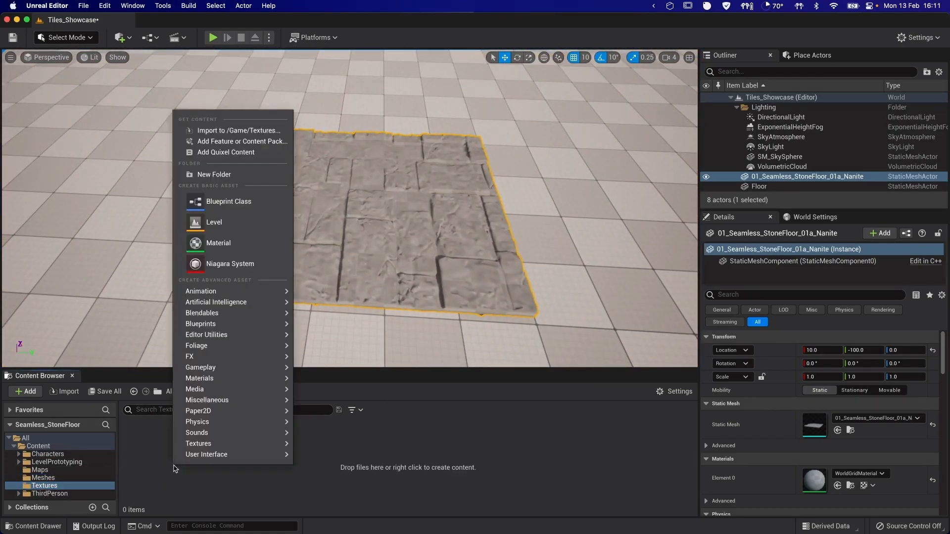
{"action": "left_click", "coordinate": [217, 174]}
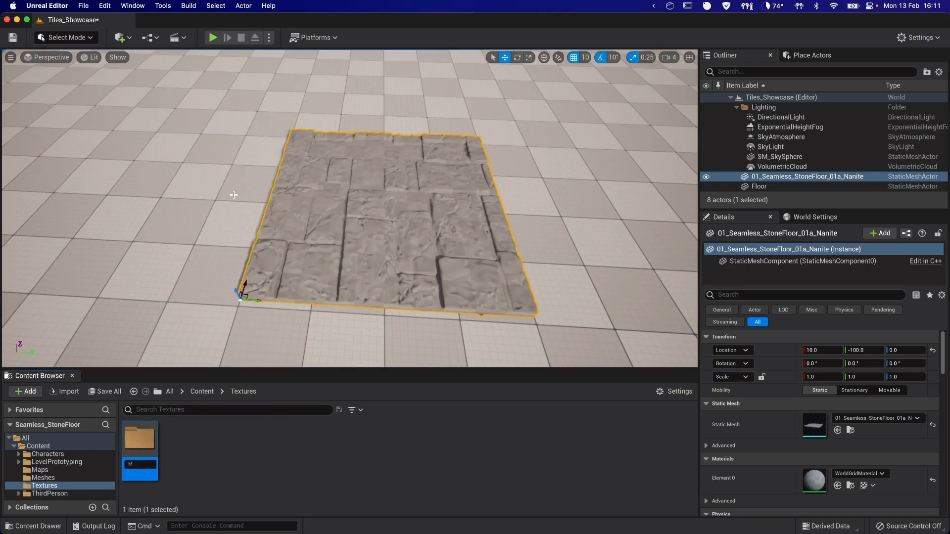
{"action": "type", "text": "M_"}
{"action": "key", "text": "BackSpace"}
{"action": "key", "text": "BackSpace"}
{"action": "type", "text": "Se"}
{"action": "double_click", "coordinate": [140, 442]}
- Import the Seamless_StoneFloor Albedo, AO, Metalness, Normal and Roughness PNGs from _Mixer Exports into the Seamless_Tiles_BaseLayer folder
{"action": "right_click", "coordinate": [174, 444]}
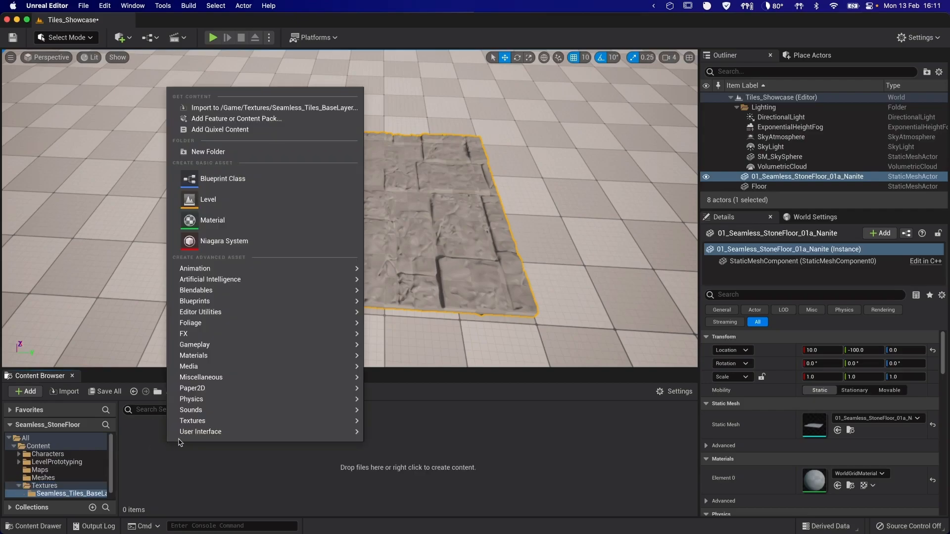
{"action": "left_click", "coordinate": [246, 107]}
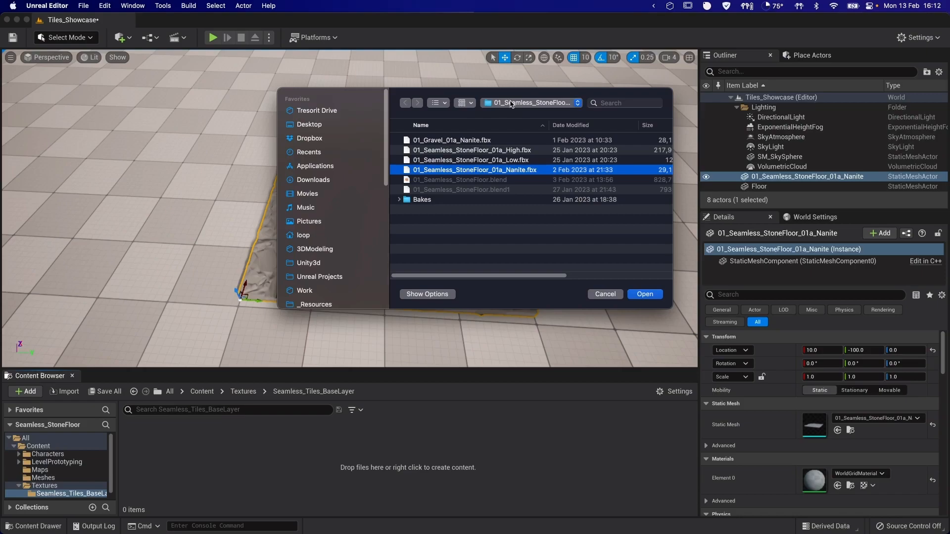
{"action": "key", "text": "super+Up"}
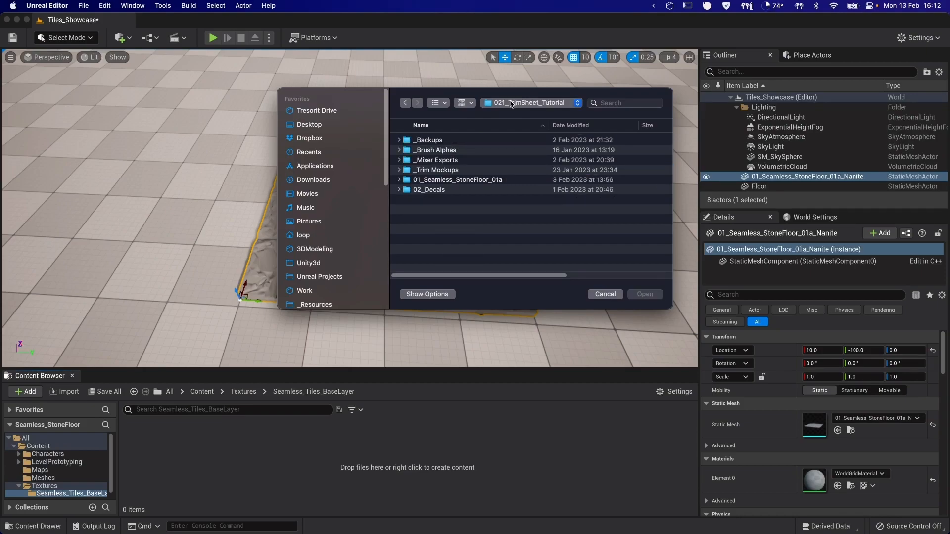
{"action": "double_click", "coordinate": [437, 160]}
{"action": "double_click", "coordinate": [453, 143]}
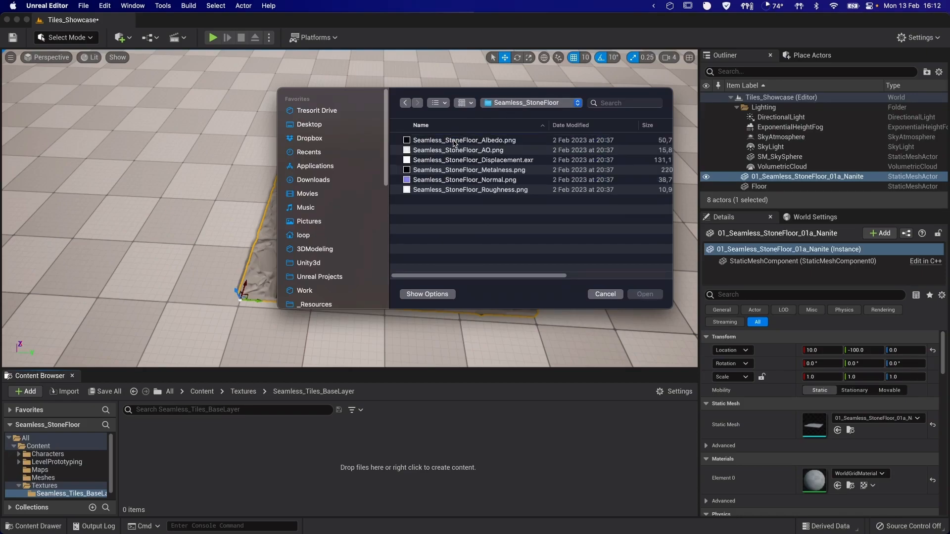
{"action": "left_click", "coordinate": [467, 144]}
{"action": "left_click", "coordinate": [471, 151], "text": "shift"}
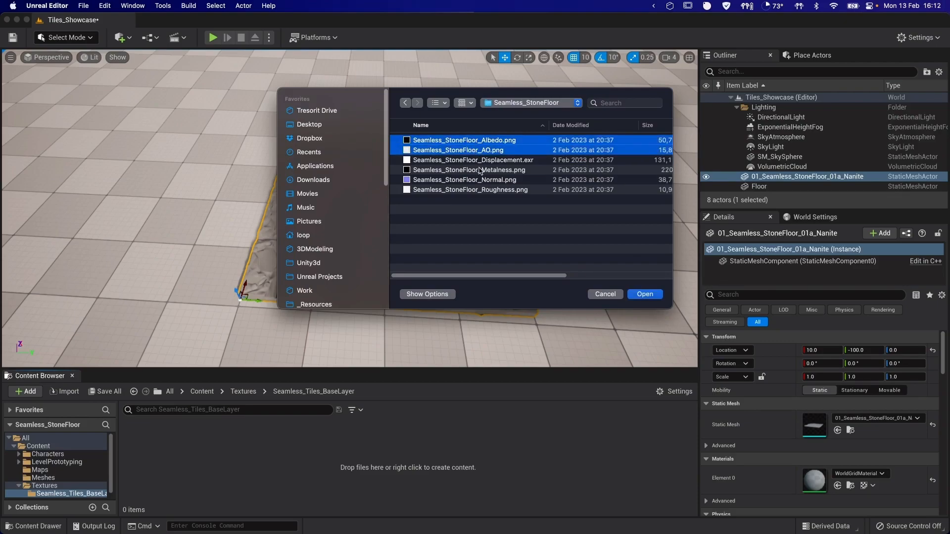
{"action": "left_click", "coordinate": [479, 171], "text": "super"}
{"action": "left_click", "coordinate": [481, 181], "text": "super"}
{"action": "left_click", "coordinate": [483, 191], "text": "super"}
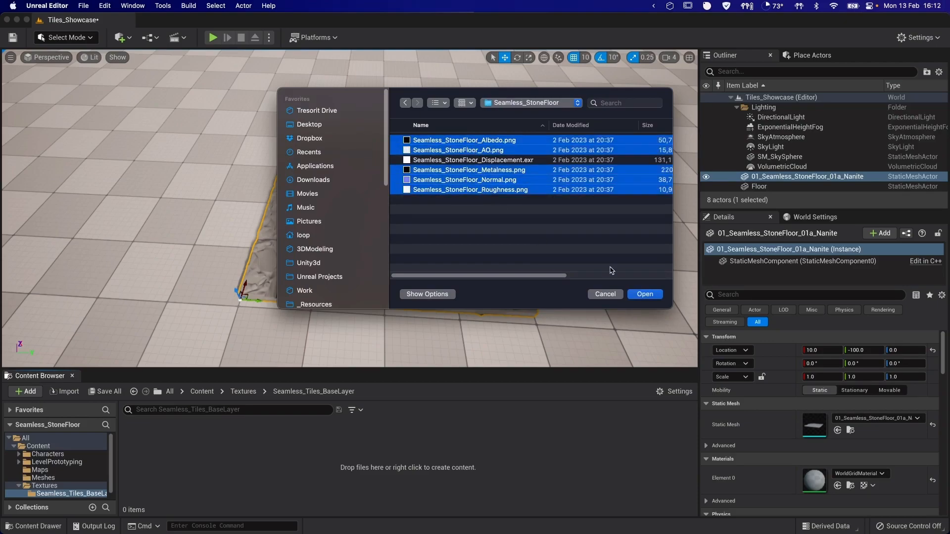
{"action": "left_click", "coordinate": [644, 294]}
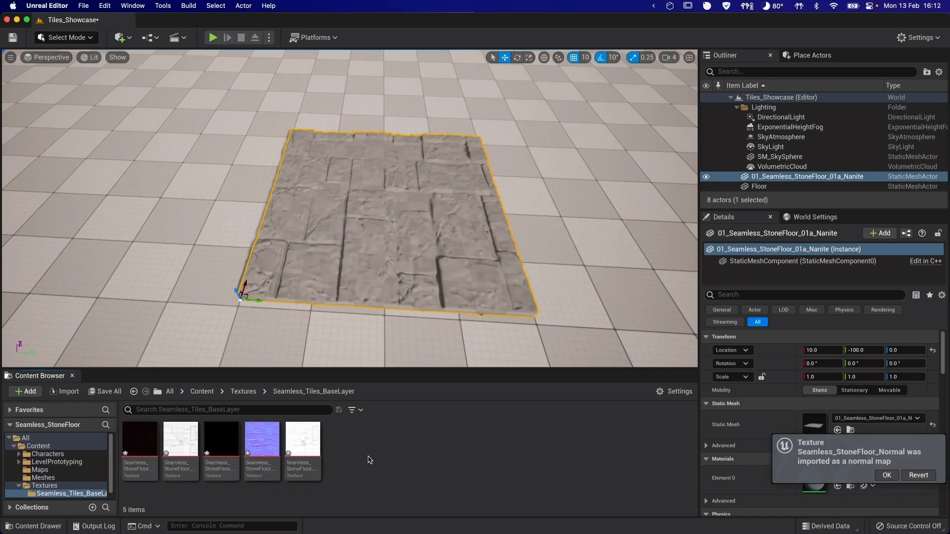
- Disable sRGB on the Seamless_StoneFloor_Roughness texture, accept the normal map import setting, and save the texture
{"action": "double_click", "coordinate": [303, 469]}
{"action": "left_click", "coordinate": [829, 345]}
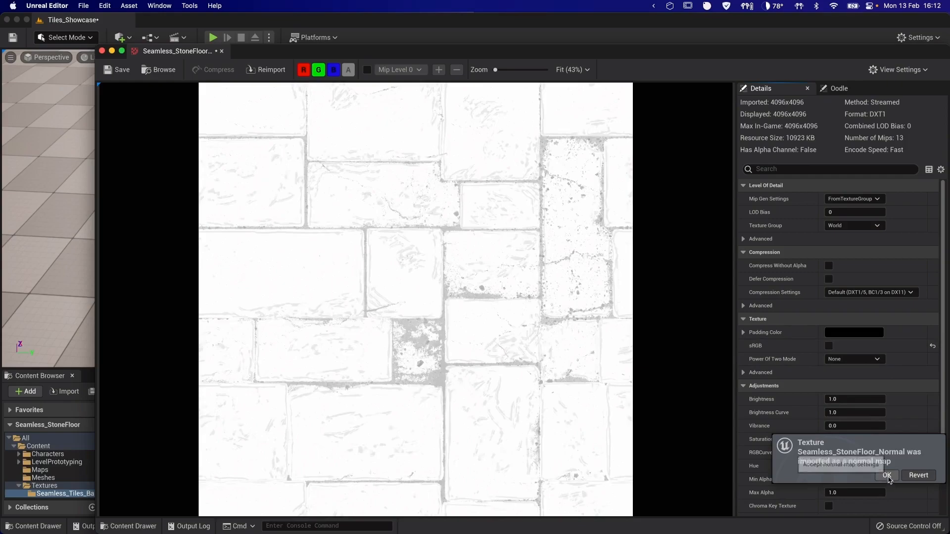
{"action": "left_click", "coordinate": [887, 475]}
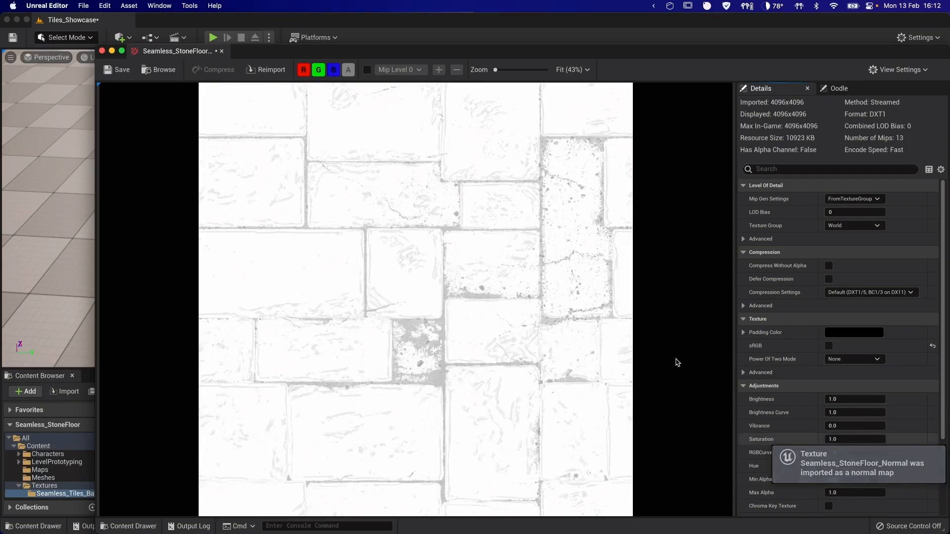
{"action": "left_click", "coordinate": [114, 69]}
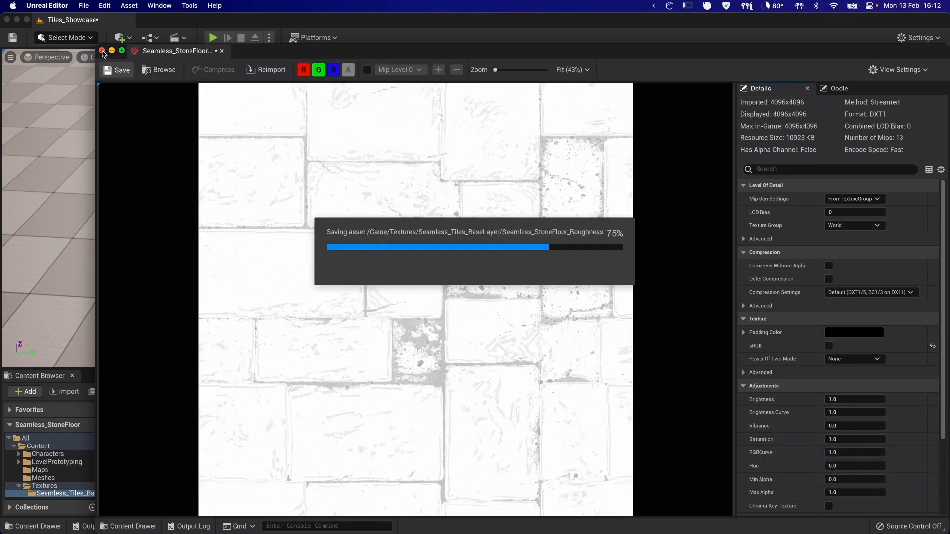
{"action": "left_click", "coordinate": [102, 51]}
- Disable sRGB on the black Metalness texture of the base layer and save it
{"action": "double_click", "coordinate": [223, 472]}
{"action": "left_click", "coordinate": [828, 346]}
{"action": "left_click", "coordinate": [116, 70]}
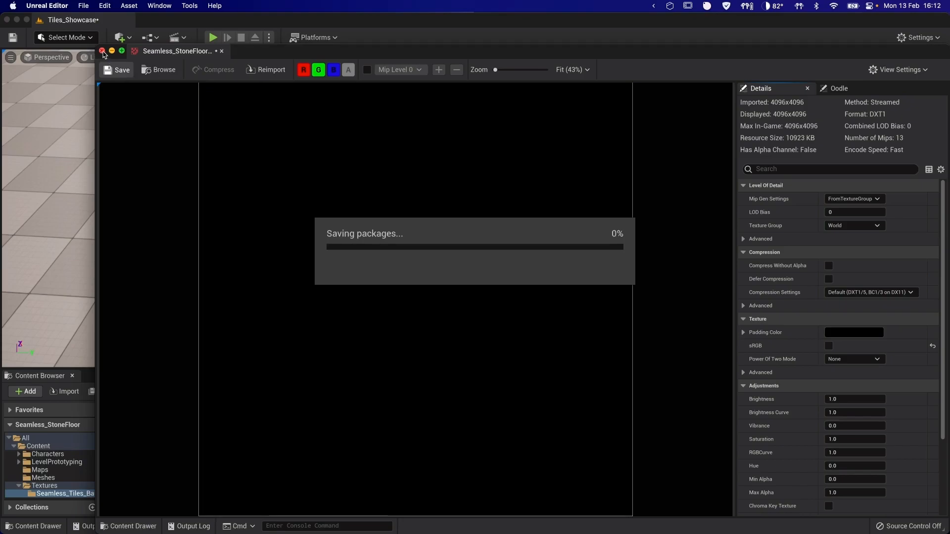
{"action": "left_click", "coordinate": [102, 51]}
- Turn off sRGB for the base layer's AO texture and save it
{"action": "double_click", "coordinate": [188, 468]}
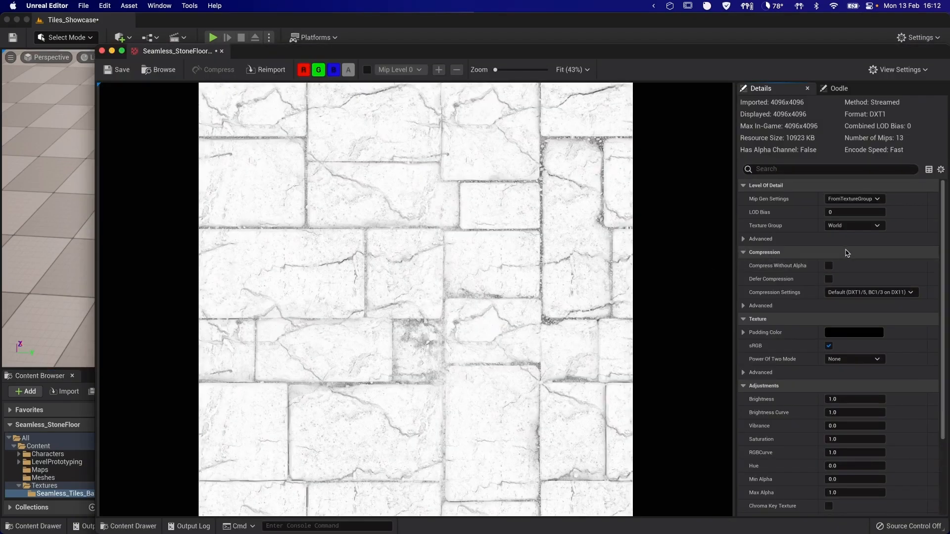
{"action": "left_click", "coordinate": [828, 345]}
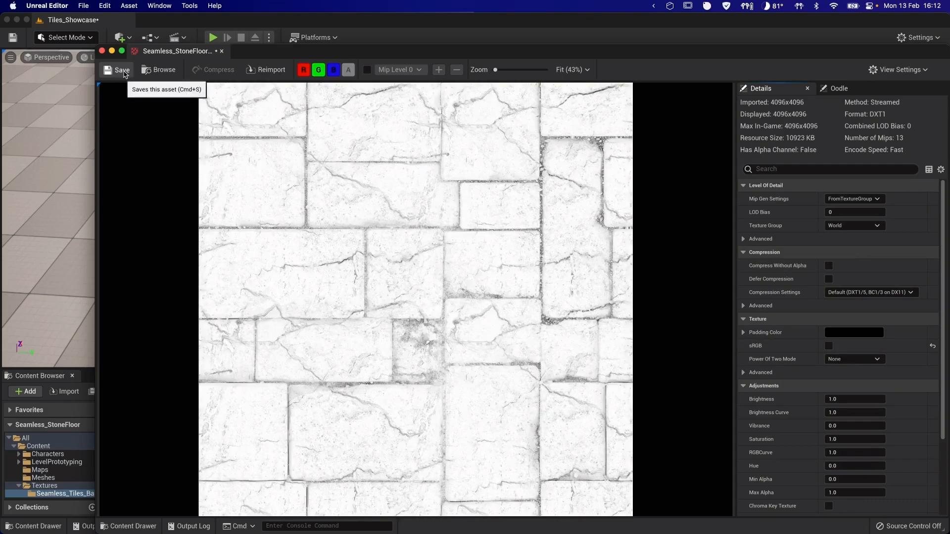
{"action": "left_click", "coordinate": [115, 70]}
{"action": "left_click", "coordinate": [102, 51]}
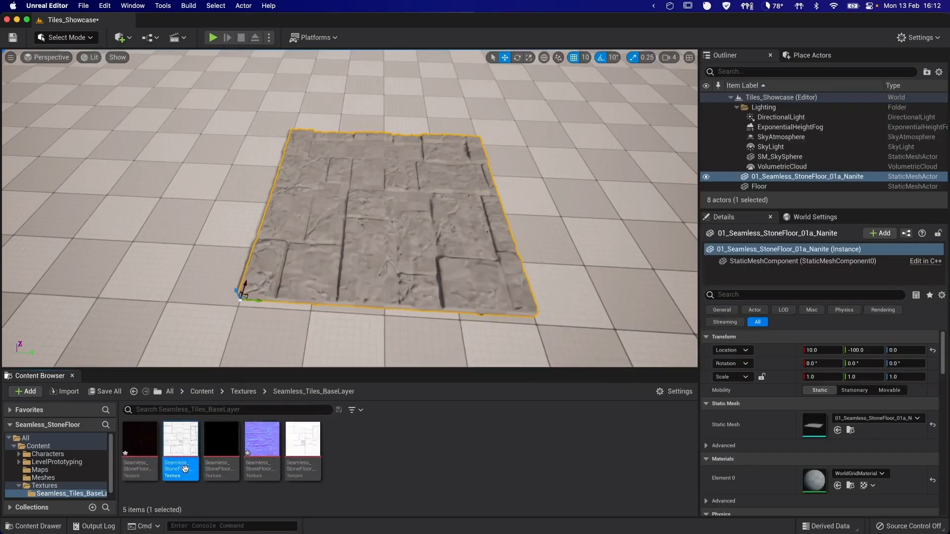
- Create a folder named Seamless_Tiles_SecondLayer inside the Textures folder and open it
{"action": "left_click", "coordinate": [244, 391]}
{"action": "right_click", "coordinate": [211, 460]}
{"action": "left_click", "coordinate": [237, 164]}
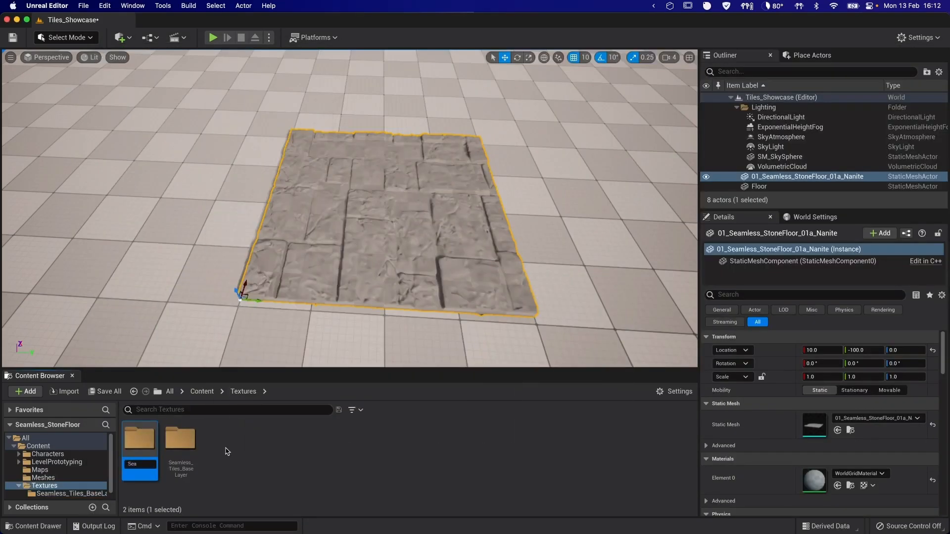
{"action": "type", "text": "Seamless_Tiles_SecondLayer"}
{"action": "key", "text": "Return"}
{"action": "double_click", "coordinate": [181, 440]}
- Import the four Seamless_StoneFloor_Damage textures from _Mixer Exports into the Seamless_Tiles_SecondLayer folder
{"action": "right_click", "coordinate": [220, 450]}
{"action": "left_click", "coordinate": [293, 109]}
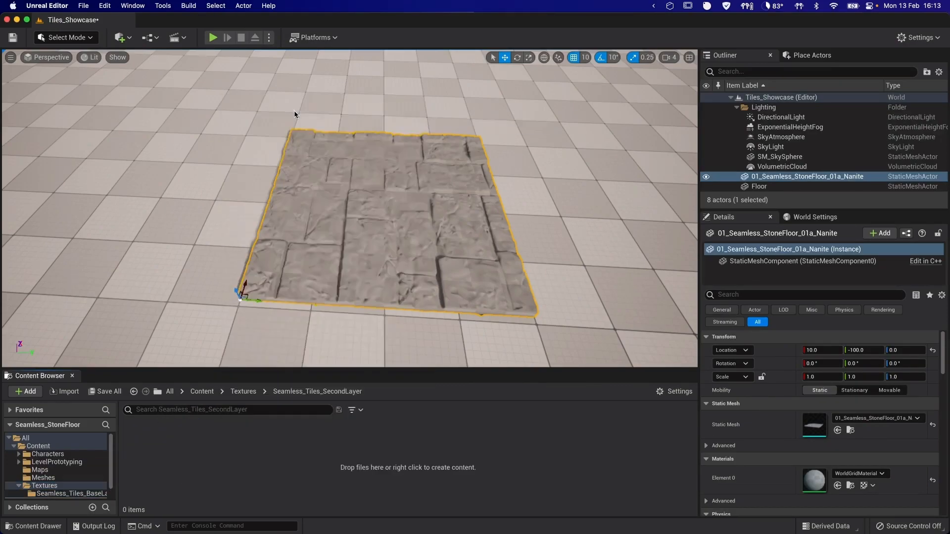
{"action": "double_click", "coordinate": [459, 149]}
{"action": "left_click_drag", "start_coordinate": [559, 141], "coordinate": [562, 237]}
{"action": "left_click", "coordinate": [644, 294]}
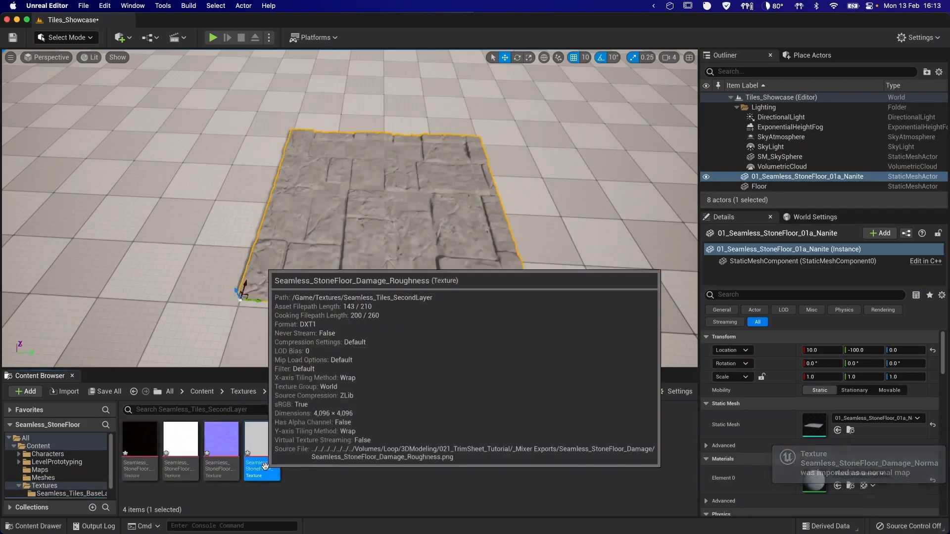
- Disable sRGB on the Seamless_StoneFloor_Damage_Roughness texture and save it
{"action": "double_click", "coordinate": [262, 448]}
{"action": "left_click", "coordinate": [115, 70]}
{"action": "left_click", "coordinate": [828, 345]}
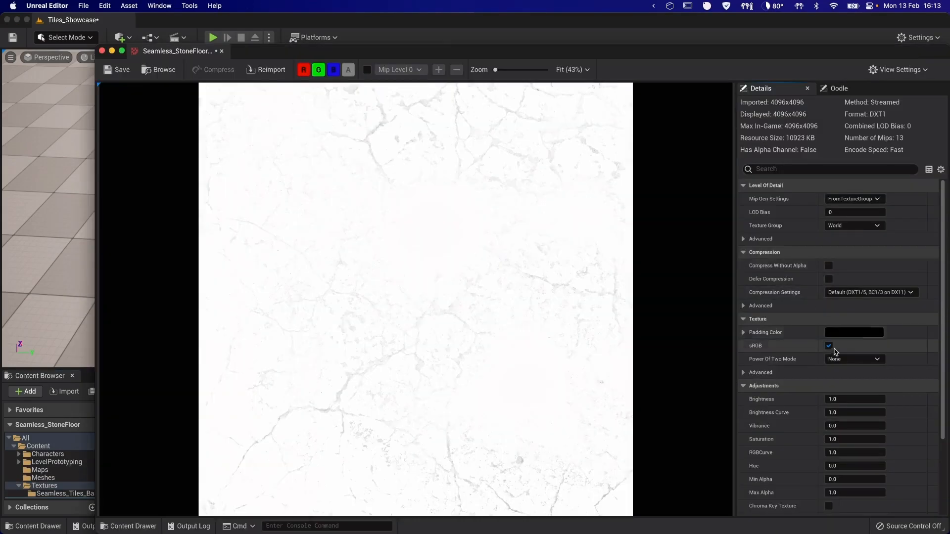
{"action": "left_click", "coordinate": [119, 73]}
{"action": "left_click", "coordinate": [102, 51]}
- Create a folder named Seamless_Tiles_ThirdLayer inside the Textures folder and open it
{"action": "left_click", "coordinate": [242, 391]}
{"action": "right_click", "coordinate": [239, 449]}
{"action": "left_click", "coordinate": [310, 207]}
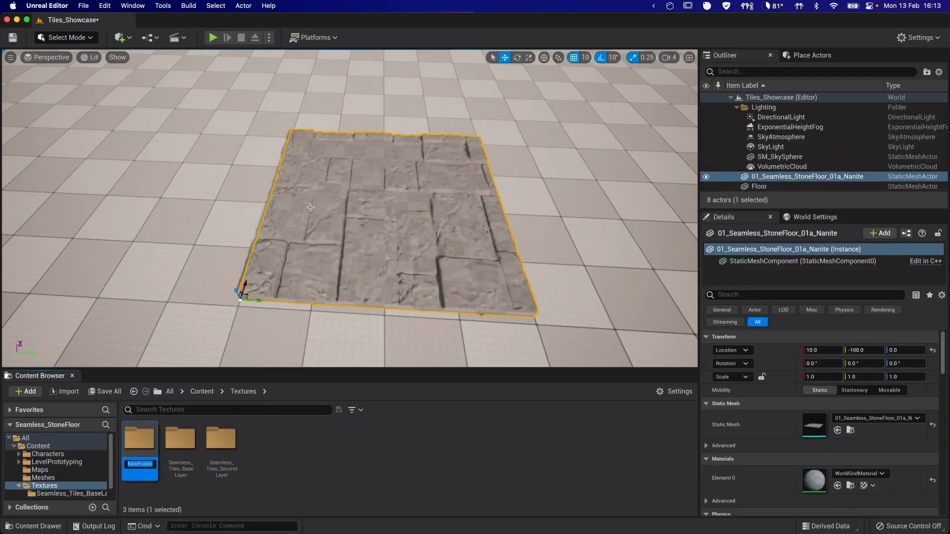
{"action": "type", "text": "Seamless_Tiles_ThirdLayer"}
{"action": "key", "text": "Return"}
{"action": "double_click", "coordinate": [221, 438]}
- Import the Seamless_StoneFloor_Moss Albedo, AO, Normal and Roughness textures into the Seamless_Tiles_ThirdLayer folder
{"action": "right_click", "coordinate": [263, 439]}
{"action": "left_click", "coordinate": [340, 105]}
{"action": "double_click", "coordinate": [464, 168]}
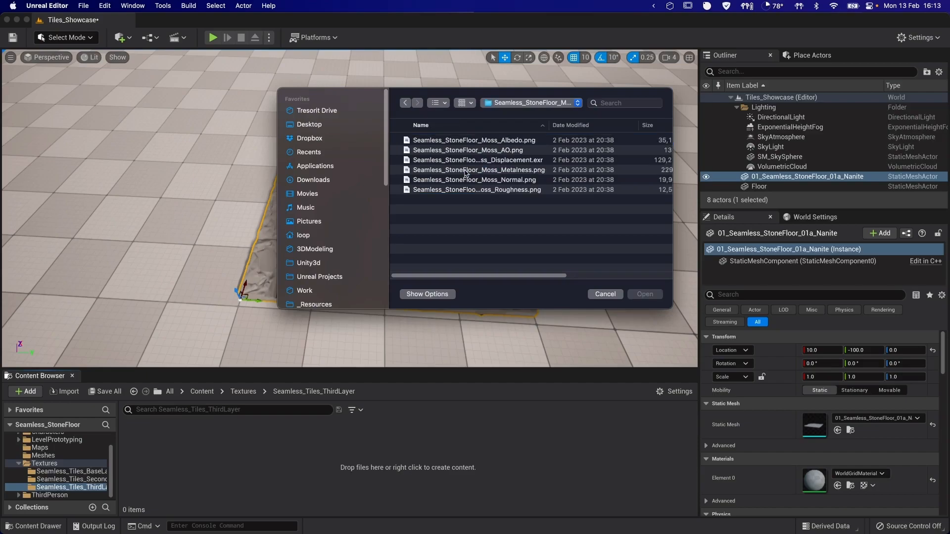
{"action": "left_click", "coordinate": [453, 141]}
{"action": "left_click", "coordinate": [465, 150], "text": "super"}
{"action": "left_click", "coordinate": [484, 170], "text": "super"}
{"action": "left_click", "coordinate": [485, 171], "text": "super"}
{"action": "left_click", "coordinate": [489, 181], "text": "super"}
{"action": "left_click", "coordinate": [489, 190], "text": "super"}
{"action": "key", "text": "Return"}
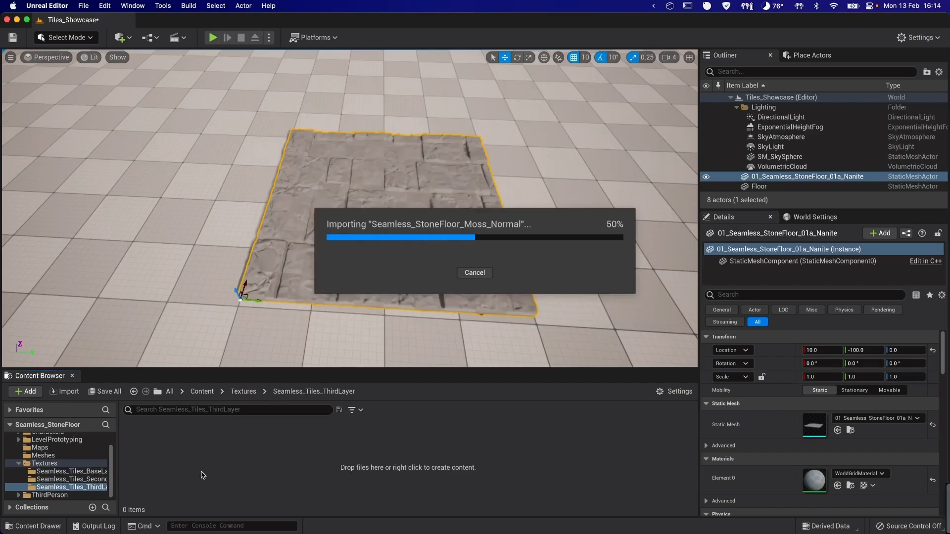
- Disable sRGB on the Moss Roughness and AO textures and save both
{"action": "double_click", "coordinate": [261, 466]}
{"action": "left_click", "coordinate": [829, 346]}
{"action": "left_click", "coordinate": [117, 70]}
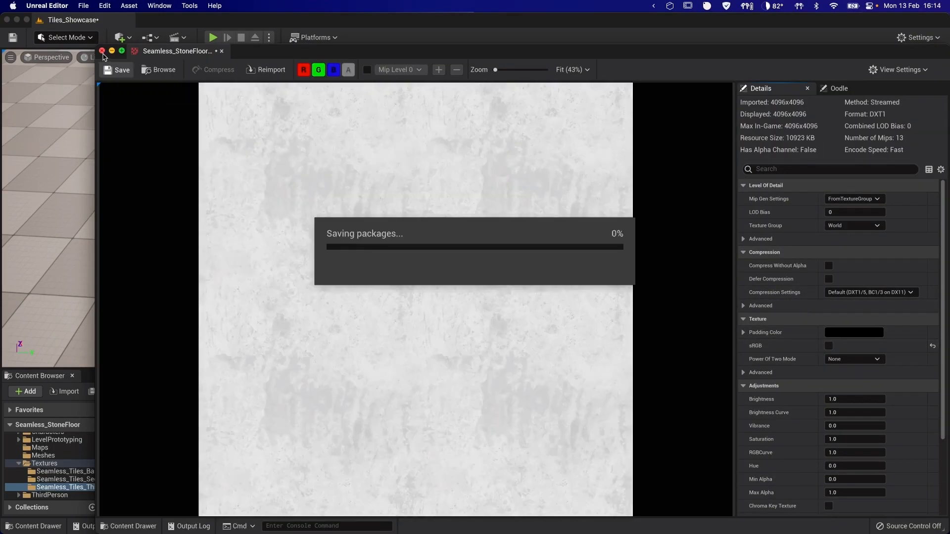
{"action": "left_click", "coordinate": [104, 52]}
{"action": "double_click", "coordinate": [177, 476]}
{"action": "left_click", "coordinate": [829, 346]}
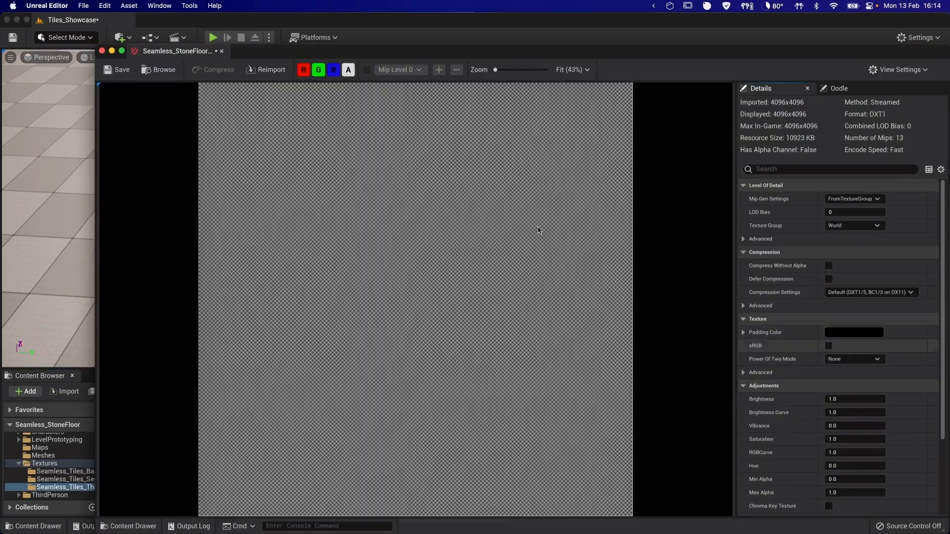
{"action": "left_click", "coordinate": [117, 69]}
{"action": "left_click", "coordinate": [102, 51]}
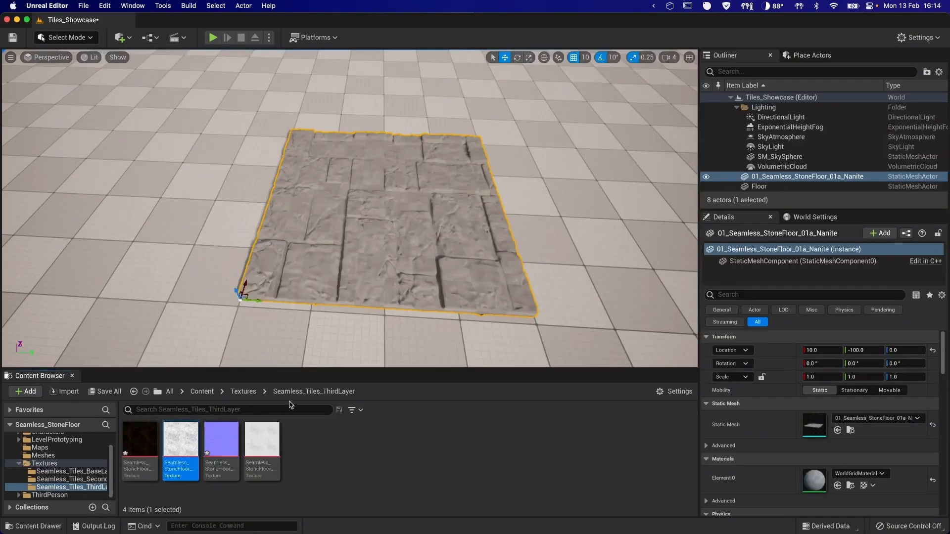
- Create a folder named Decals inside the Textures folder and open it
{"action": "left_click", "coordinate": [243, 392]}
{"action": "right_click", "coordinate": [280, 461]}
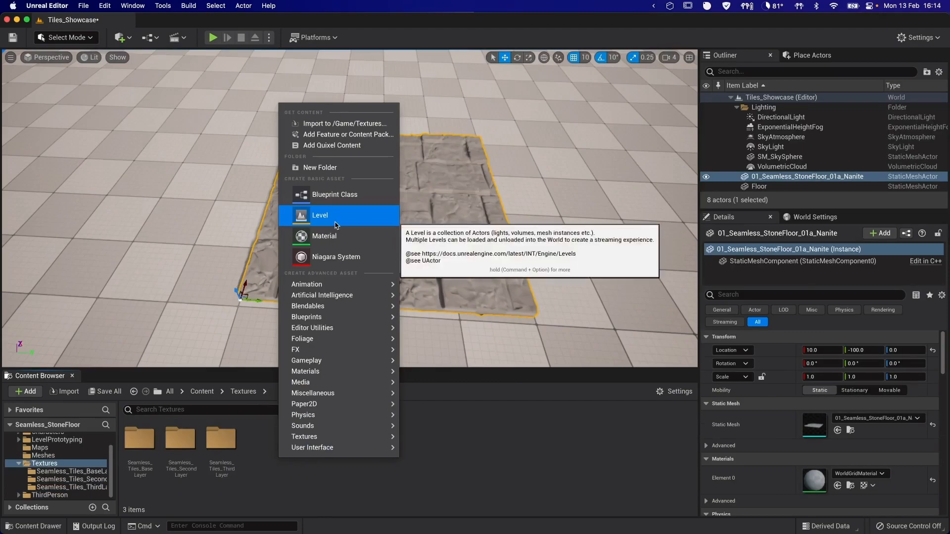
{"action": "left_click", "coordinate": [336, 166]}
{"action": "type", "text": "Decals"}
{"action": "key", "text": "Return"}
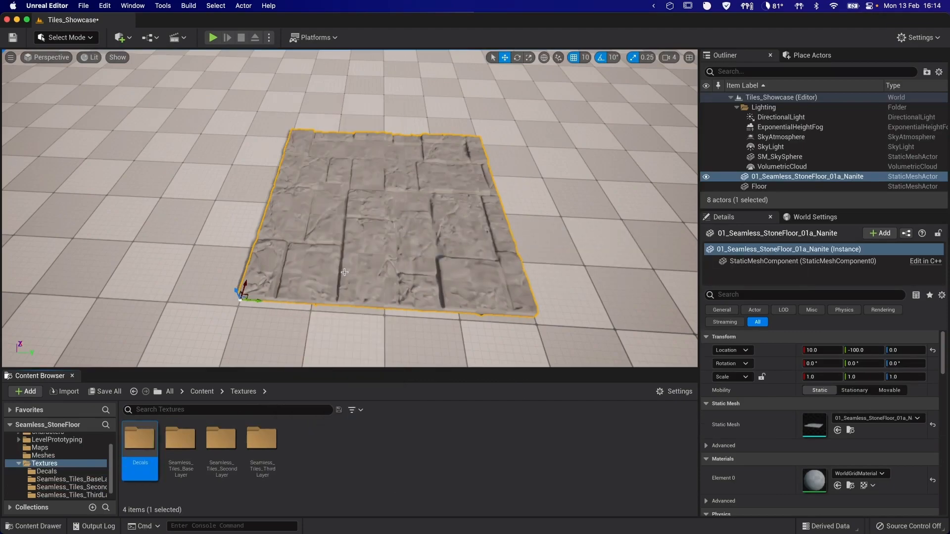
{"action": "double_click", "coordinate": [139, 438]}
- Import the four Seamless_StoneFloor_Lichen textures into the Decals folder
{"action": "right_click", "coordinate": [150, 441]}
{"action": "left_click", "coordinate": [217, 108]}
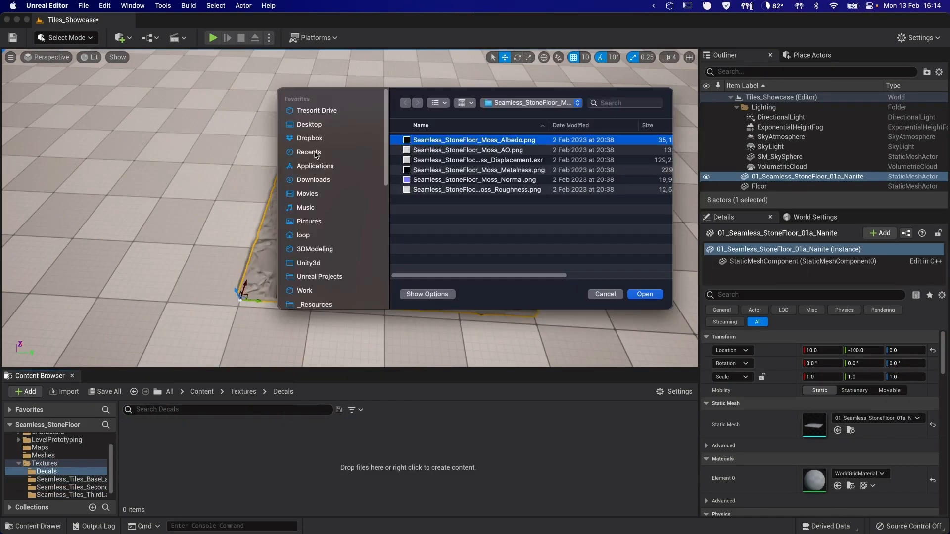
{"action": "key", "text": "super+Up"}
{"action": "double_click", "coordinate": [474, 160]}
{"action": "left_click_drag", "start_coordinate": [465, 140], "coordinate": [489, 170]}
{"action": "left_click", "coordinate": [640, 294]}
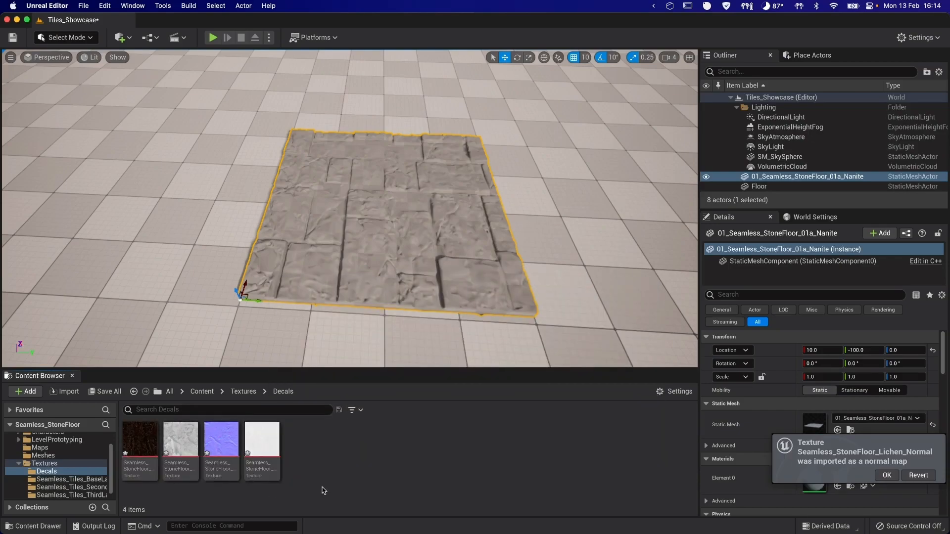
- Disable sRGB on the Lichen Roughness and AO textures and save both
{"action": "left_click", "coordinate": [262, 445]}
{"action": "double_click", "coordinate": [262, 445]}
{"action": "left_click", "coordinate": [829, 346]}
{"action": "left_click", "coordinate": [116, 70]}
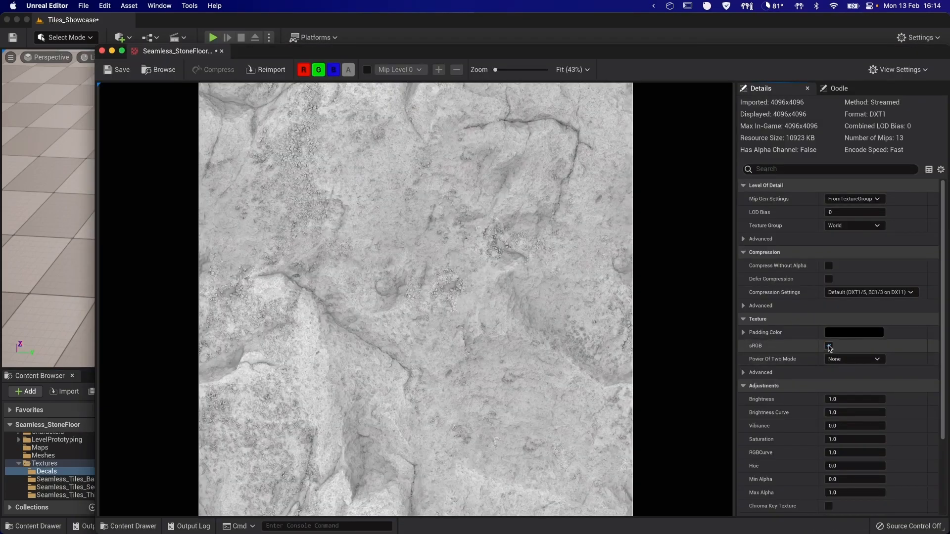
{"action": "left_click", "coordinate": [828, 345]}
{"action": "left_click", "coordinate": [116, 70]}
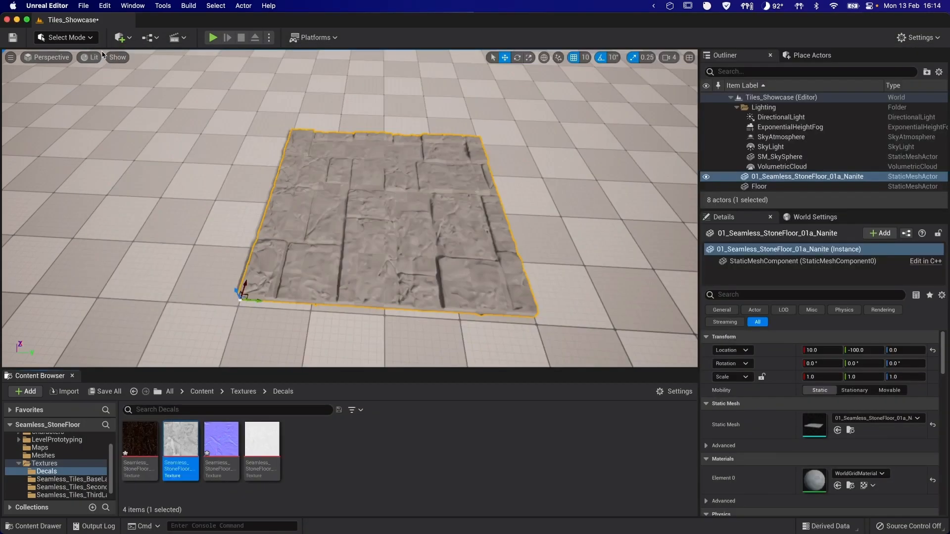
- Return to the Content folder and save all modified assets and the level
{"action": "left_click", "coordinate": [236, 392]}
{"action": "left_click", "coordinate": [202, 392]}
{"action": "key", "text": "super+shift+s"}
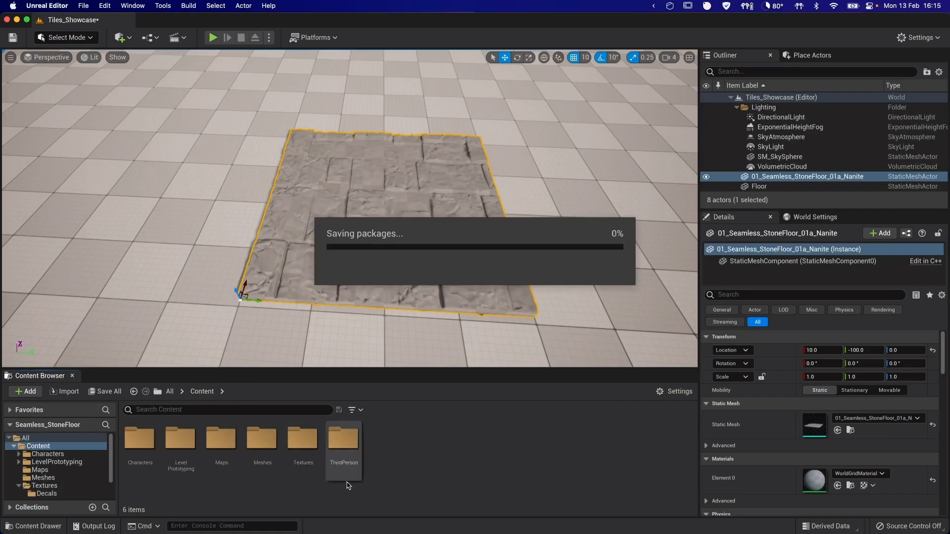
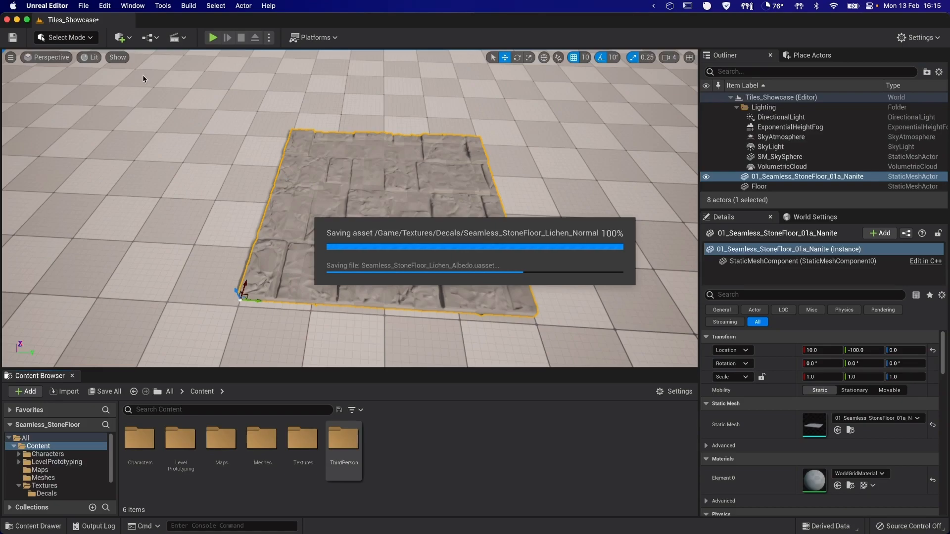
- Open Quixel Bridge and enlarge its window over the editor
{"action": "left_click", "coordinate": [122, 37]}
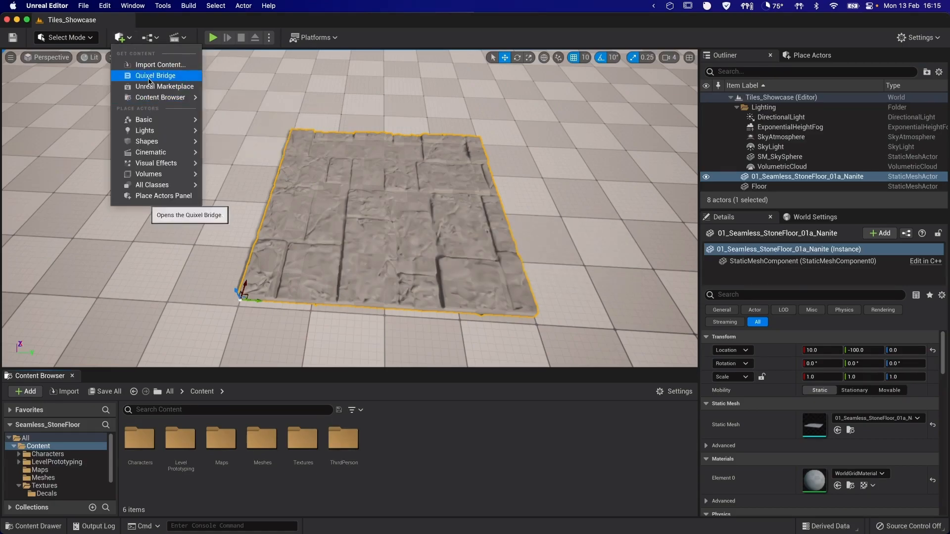
{"action": "left_click", "coordinate": [154, 70]}
{"action": "left_click_drag", "start_coordinate": [394, 157], "coordinate": [289, 75]}
{"action": "left_click_drag", "start_coordinate": [529, 287], "coordinate": [893, 504]}
- Browse the 3D Assets and Surfaces categories, and list the locally downloaded Megascans assets
{"action": "mouse_move", "coordinate": [139, 140]}
{"action": "left_click", "coordinate": [190, 117]}
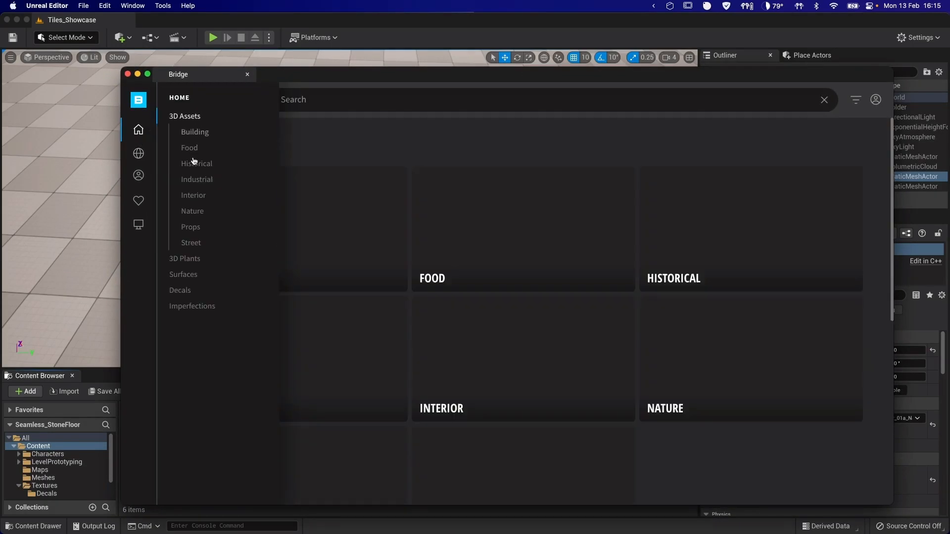
{"action": "left_click", "coordinate": [191, 273]}
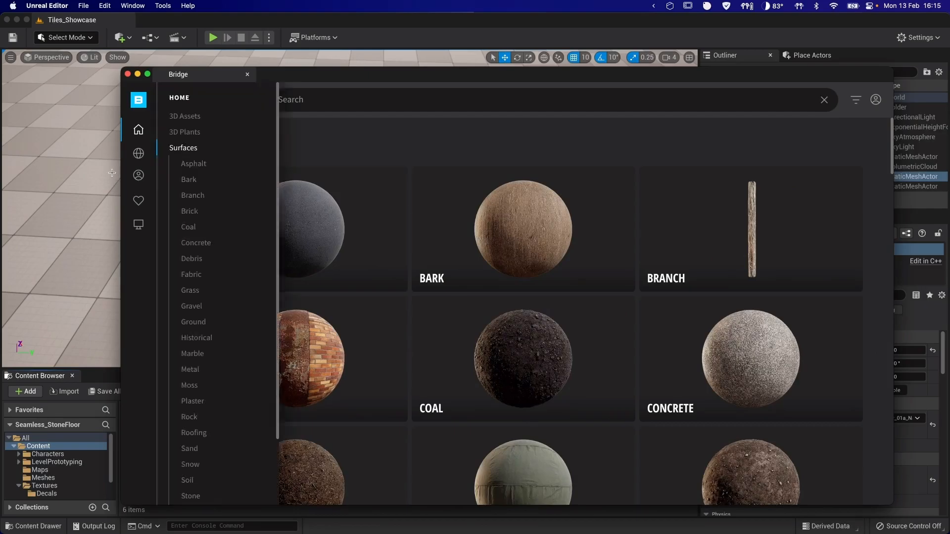
{"action": "left_click", "coordinate": [139, 225]}
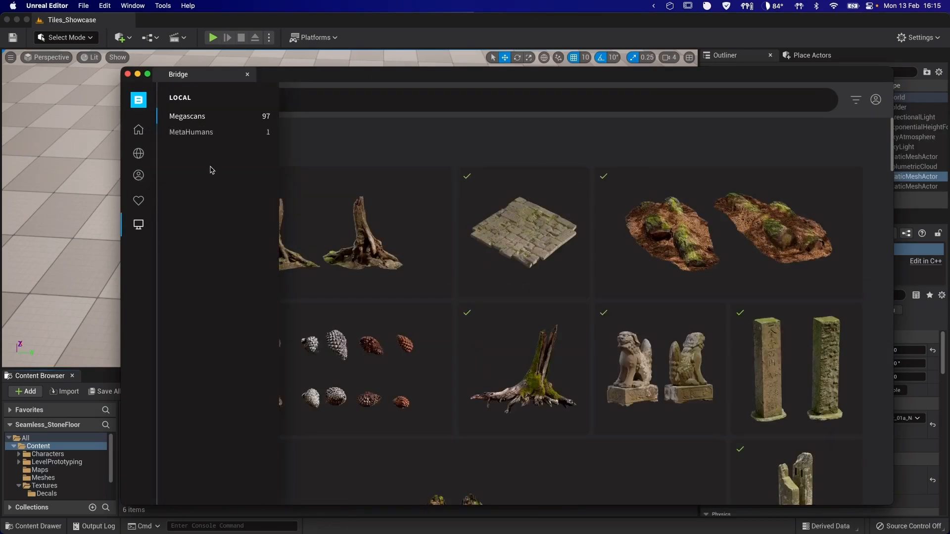
- Widen the Bridge window and select the Ancient Temple Stone Wall and two Ancient Temple Wall surfaces from the local Megascans
{"action": "scroll", "coordinate": [426, 276], "scroll_direction": "down", "scroll_amount": 15}
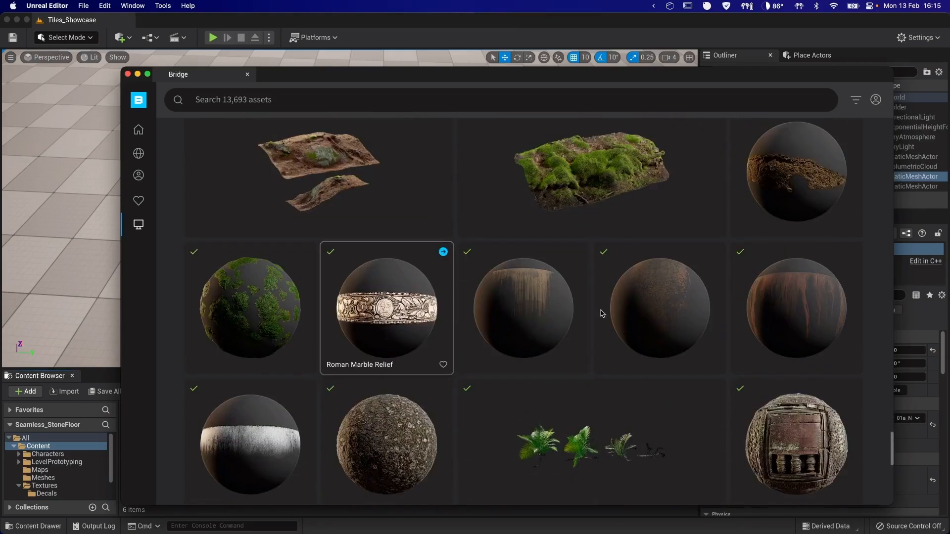
{"action": "mouse_move", "coordinate": [136, 131]}
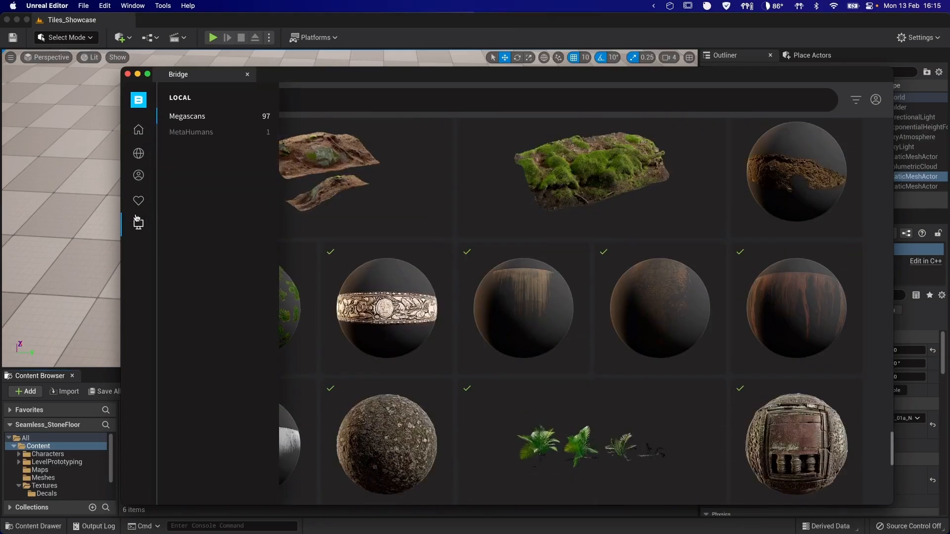
{"action": "left_click_drag", "start_coordinate": [121, 200], "coordinate": [2, 200]}
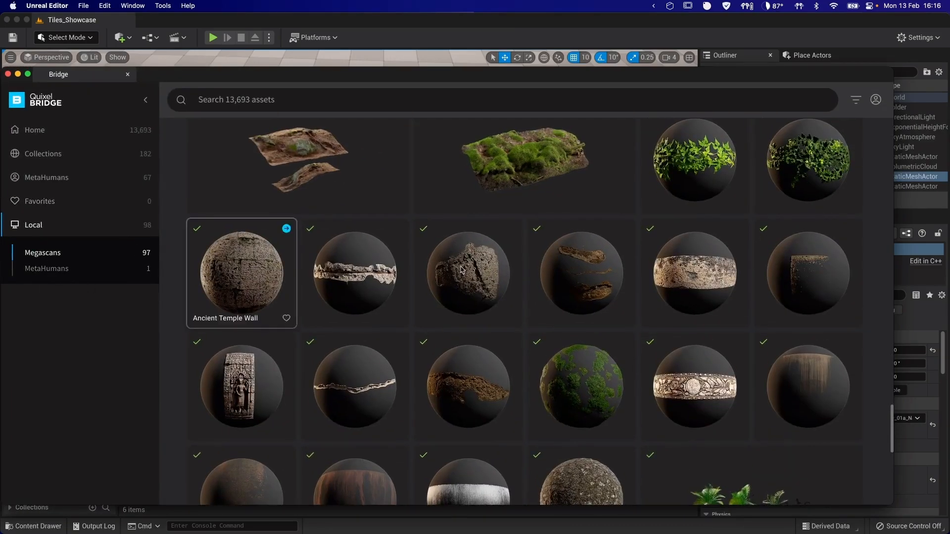
{"action": "scroll", "coordinate": [519, 310], "scroll_direction": "down", "scroll_amount": 5}
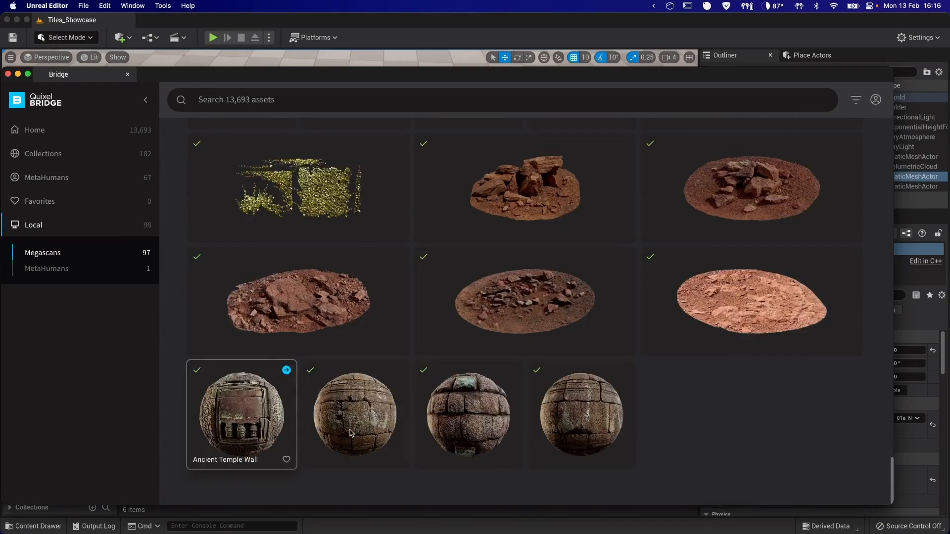
{"action": "left_click", "coordinate": [473, 428]}
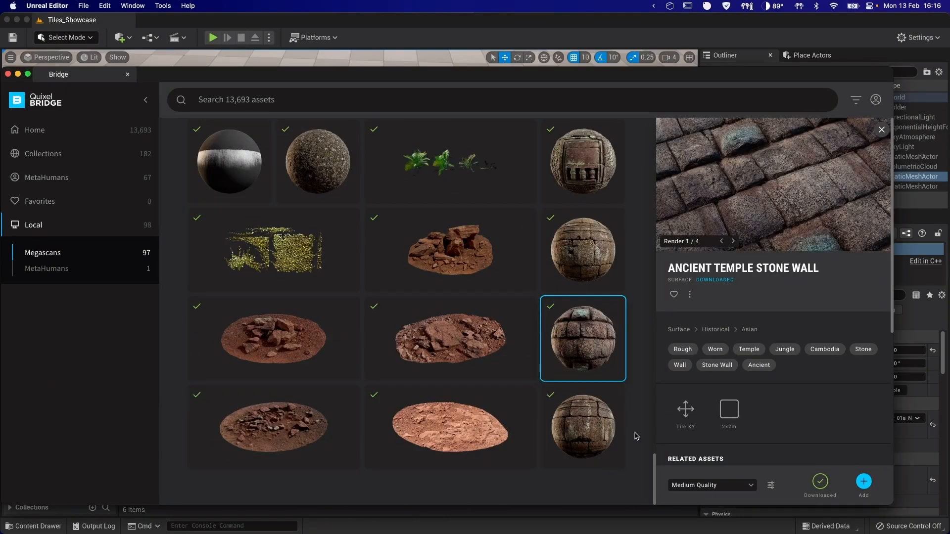
{"action": "left_click", "coordinate": [584, 428], "text": "shift"}
{"action": "left_click", "coordinate": [585, 251], "text": "shift"}
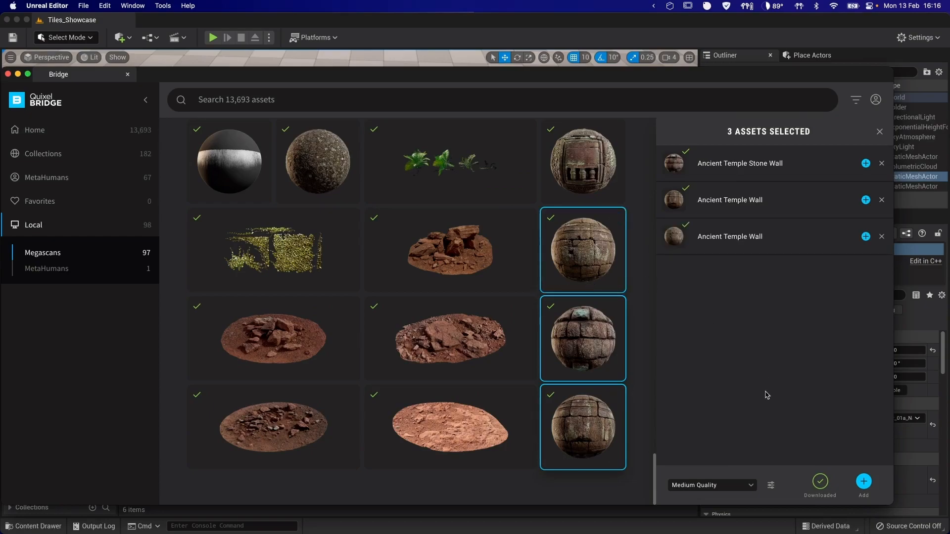
- Try to create a material blend from the Megascans settings for the selected surfaces
{"action": "left_click", "coordinate": [770, 485]}
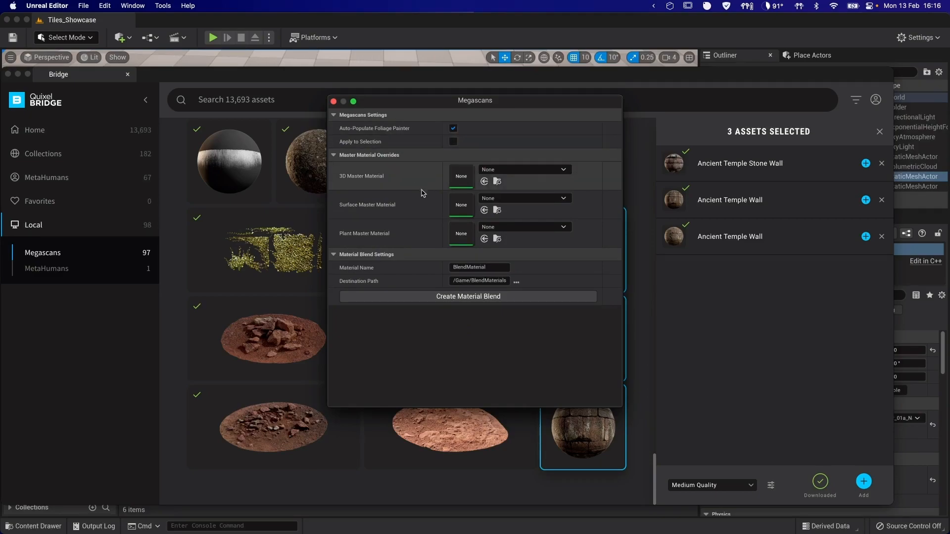
{"action": "left_click", "coordinate": [517, 170]}
{"action": "left_click", "coordinate": [517, 171]}
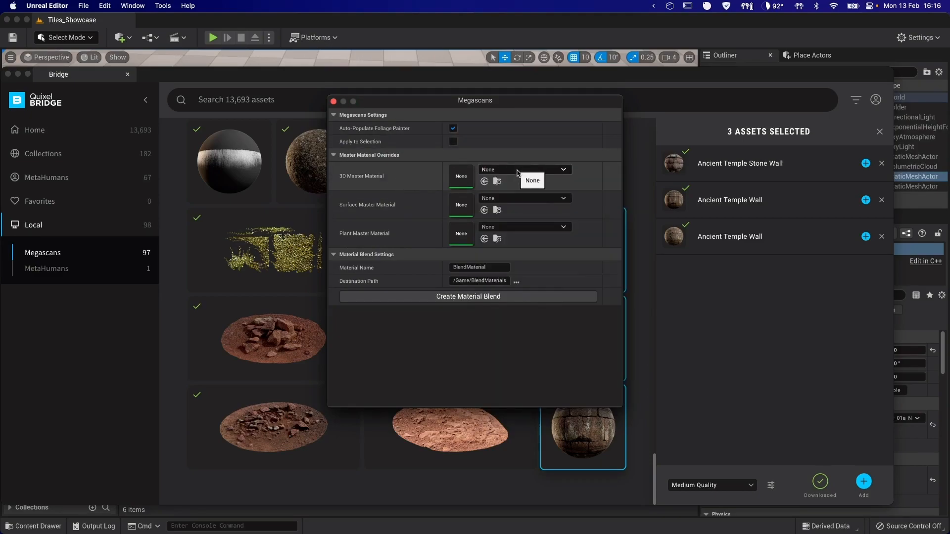
{"action": "left_click", "coordinate": [465, 299]}
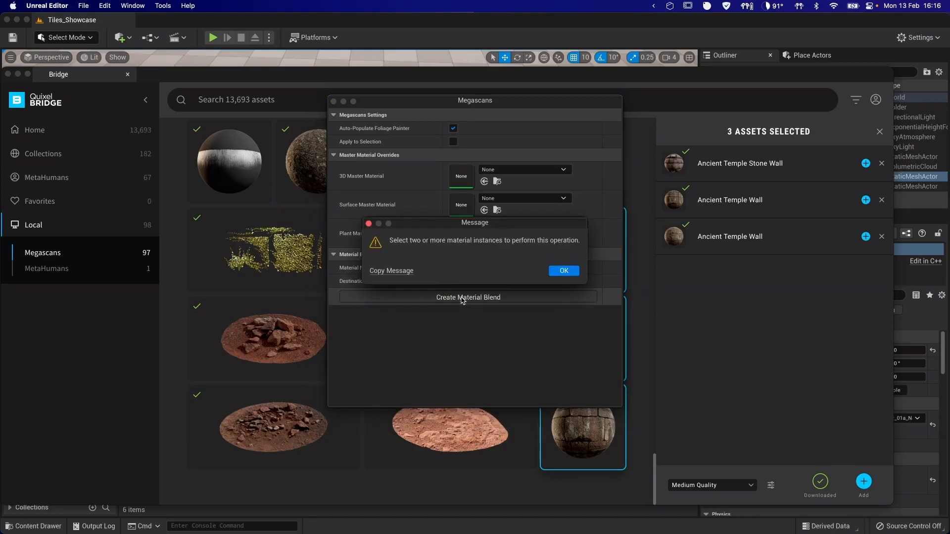
{"action": "left_click", "coordinate": [564, 271]}
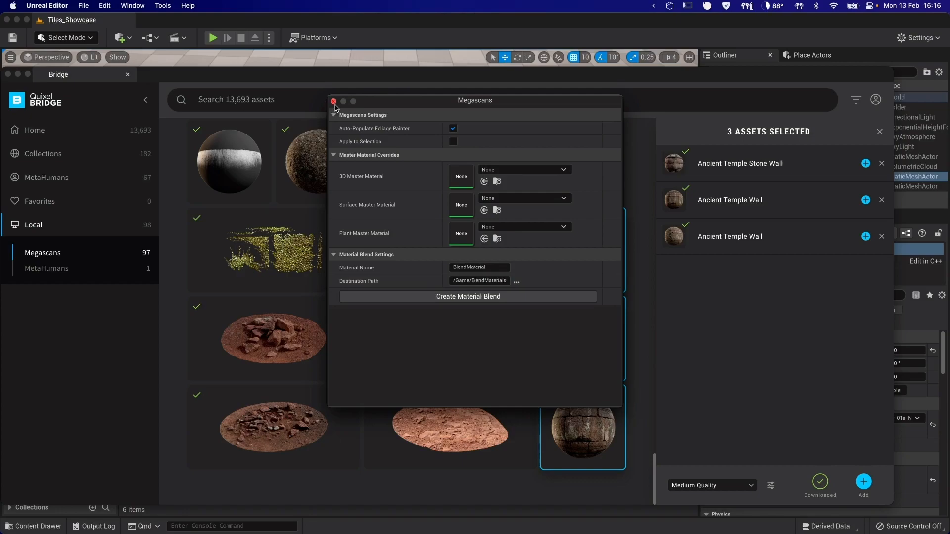
- Add the three selected temple surfaces to the project and open the Megascans Surfaces folder
{"action": "left_click", "coordinate": [733, 206]}
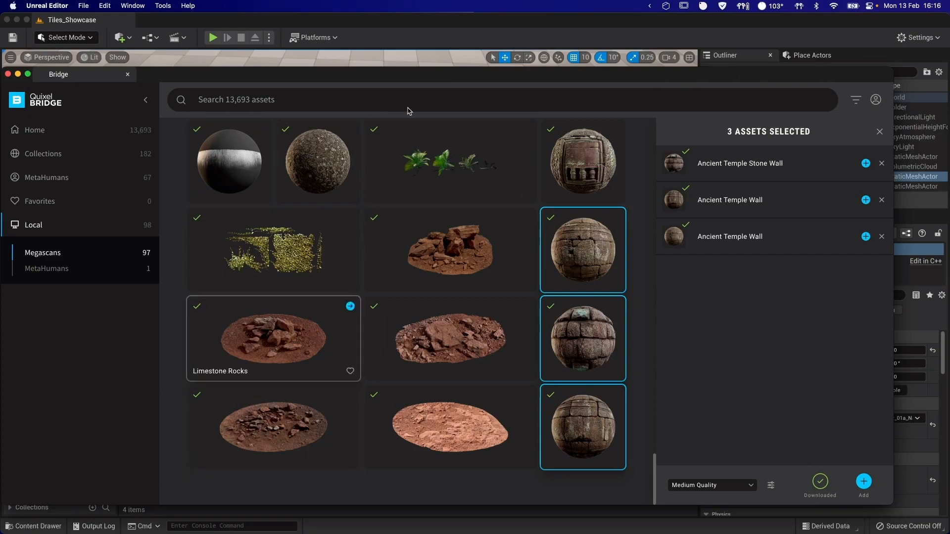
{"action": "left_click", "coordinate": [460, 39]}
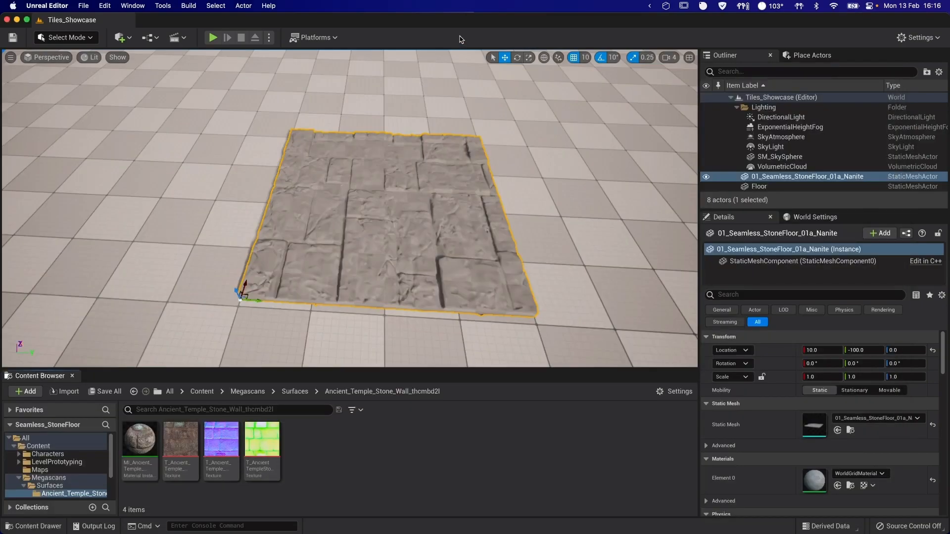
{"action": "left_click", "coordinate": [50, 486]}
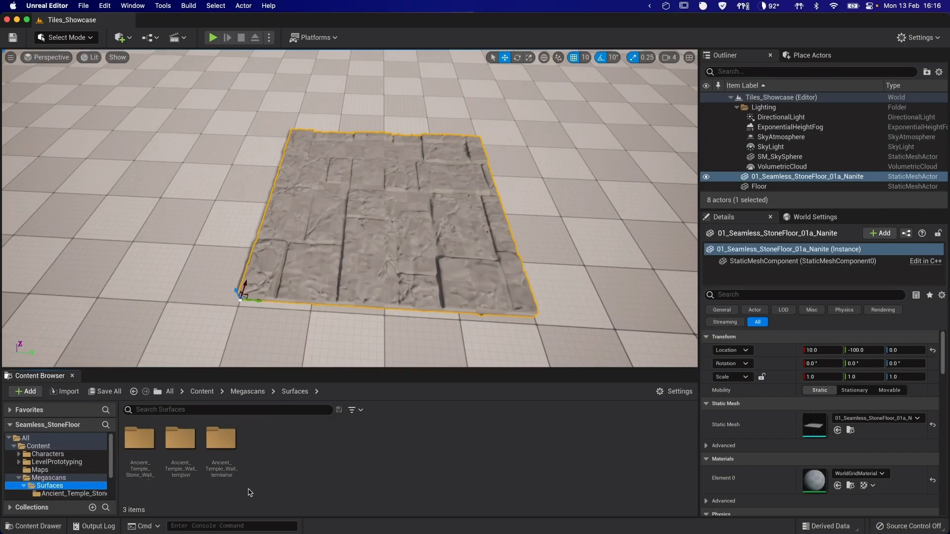
- Filter the Surfaces folder by Material Instance and select the three Ancient Temple material instances
{"action": "left_click", "coordinate": [354, 409]}
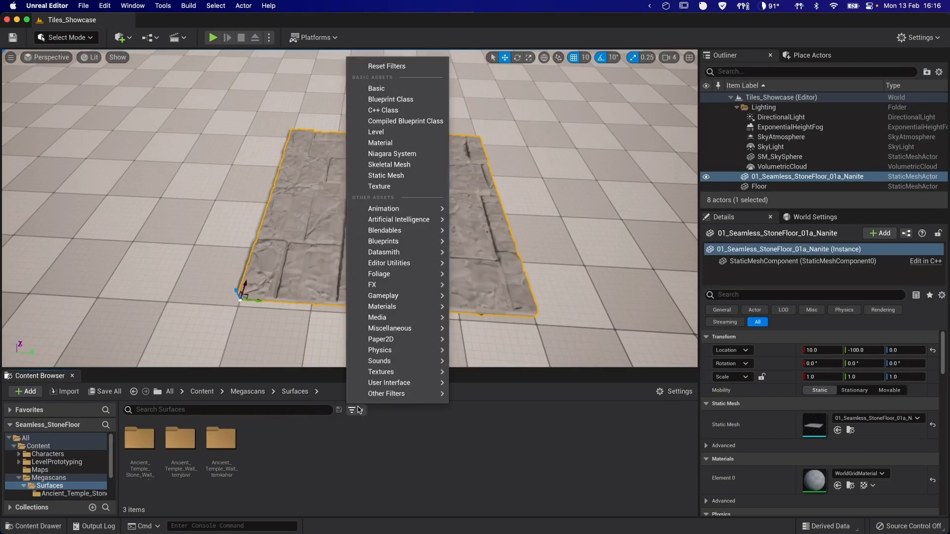
{"action": "mouse_move", "coordinate": [393, 306]}
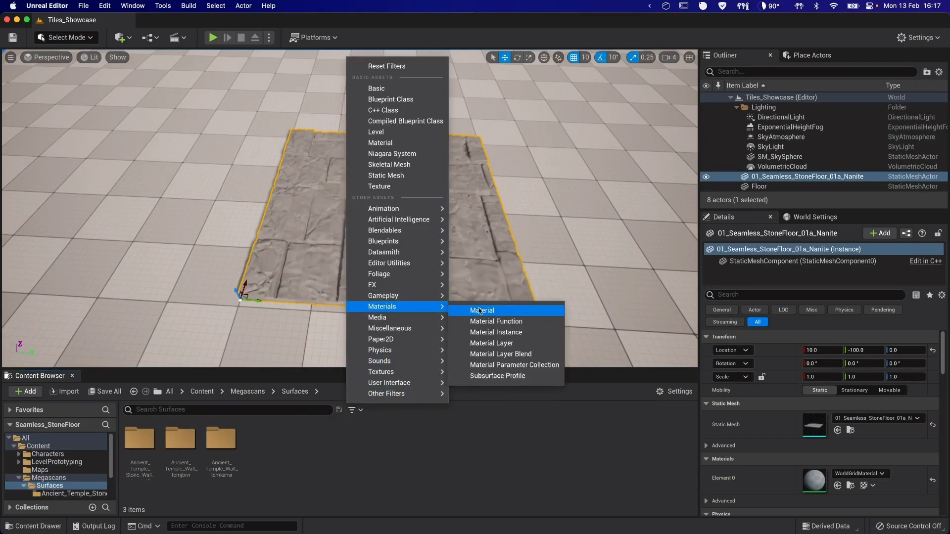
{"action": "left_click", "coordinate": [495, 332]}
{"action": "left_click", "coordinate": [221, 439]}
{"action": "left_click", "coordinate": [170, 440], "text": "shift"}
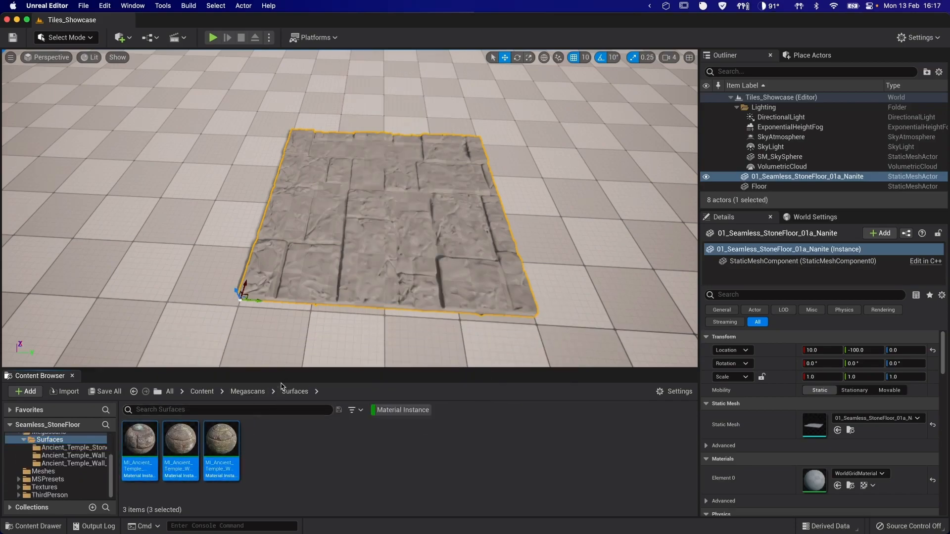
- Reopen Quixel Bridge's Megascans settings and name the material blend MI_Seamless_Tiles_Blend
{"action": "left_click", "coordinate": [121, 37]}
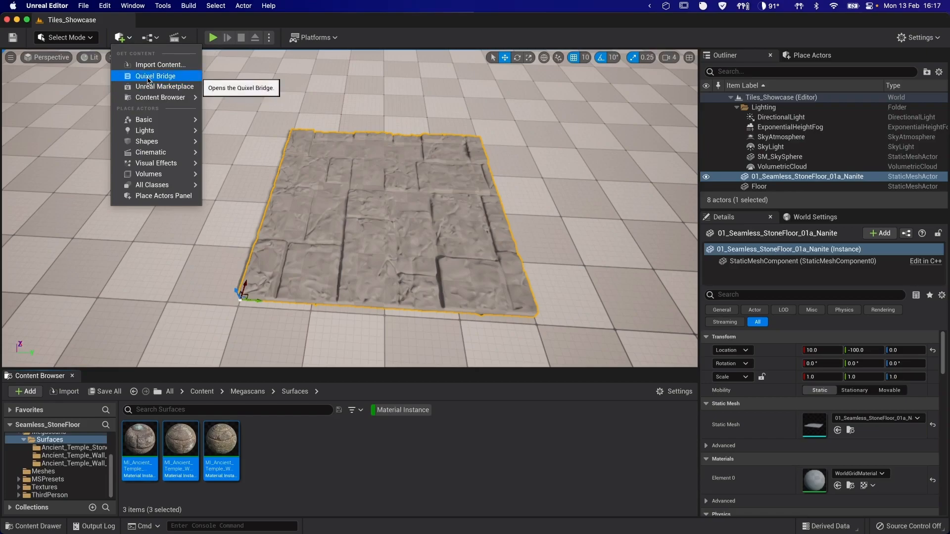
{"action": "left_click", "coordinate": [148, 76]}
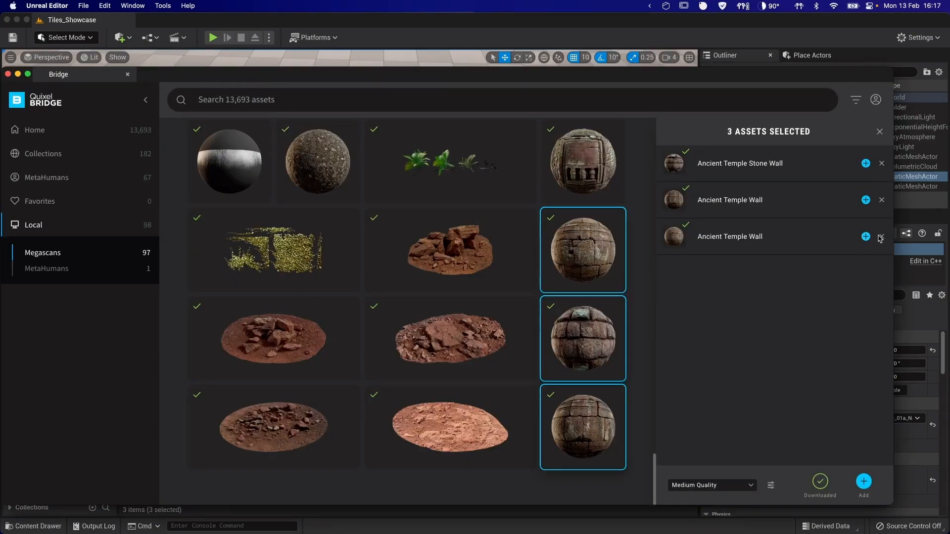
{"action": "left_click", "coordinate": [770, 486]}
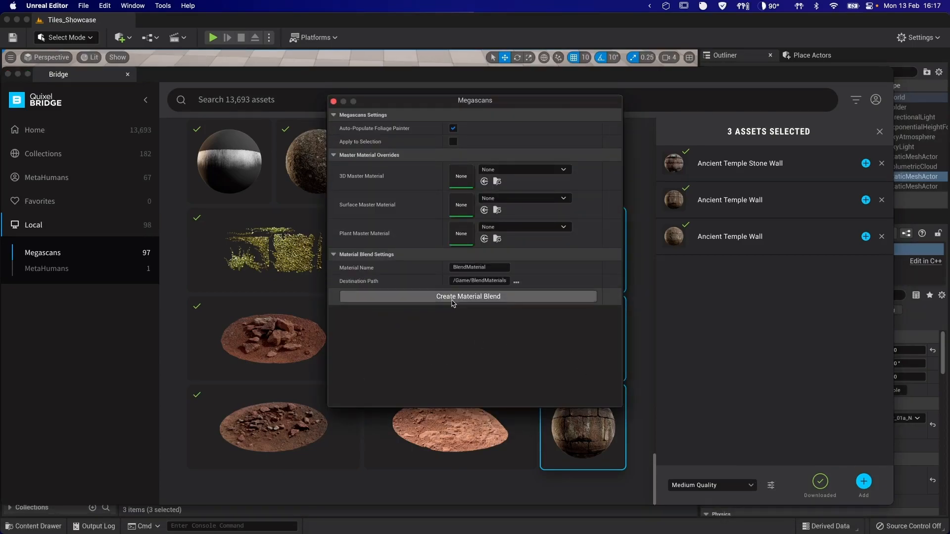
{"action": "left_click", "coordinate": [493, 267]}
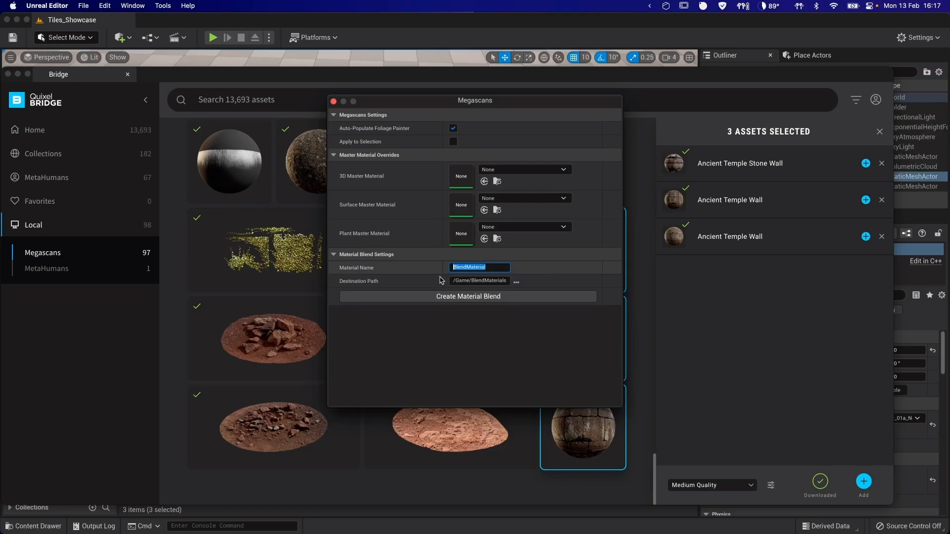
{"action": "type", "text": "Seamless_Tiles_Blend"}
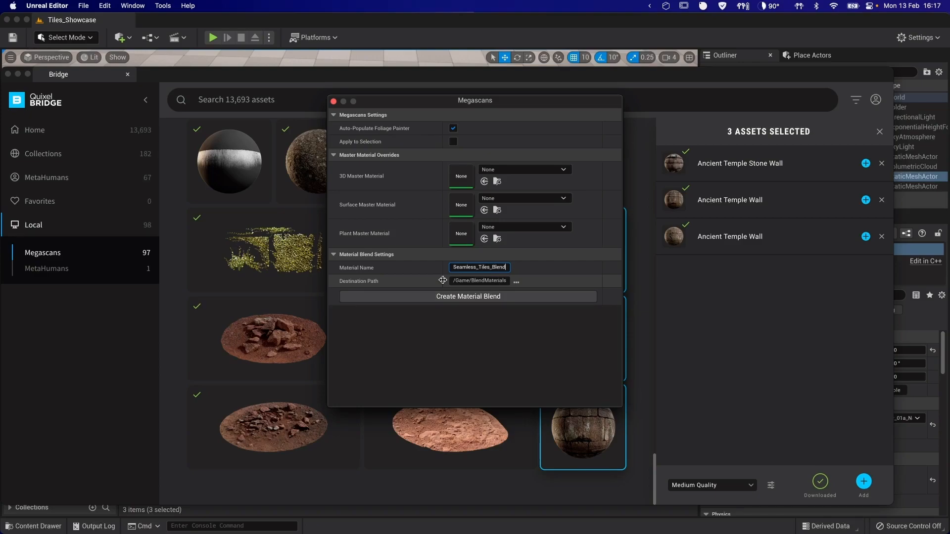
{"action": "key", "text": "super+a"}
{"action": "type", "text": "M"}
{"action": "type", "text": "I_Seamless_Tiles_Blend"}
- Set the blend's destination path to /Game/Materials and create the material blend
{"action": "left_click", "coordinate": [516, 281]}
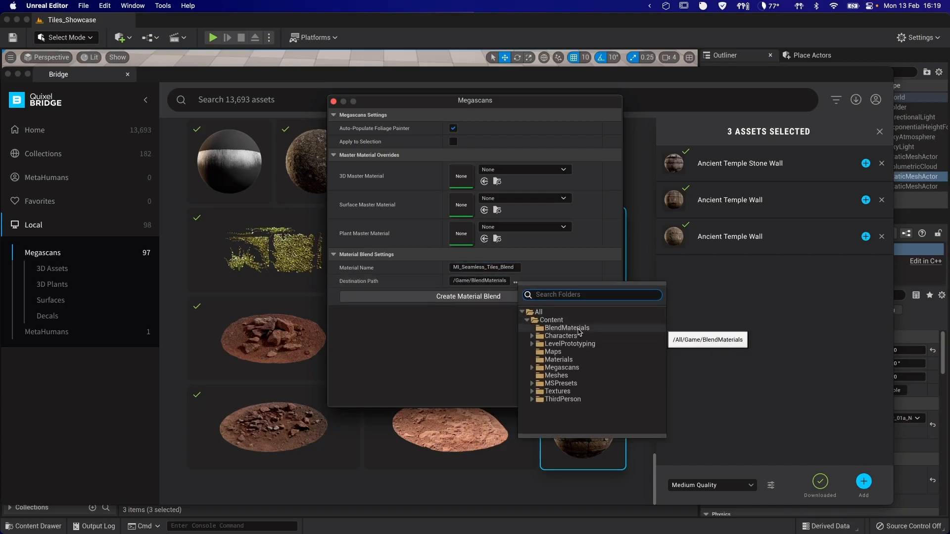
{"action": "left_click", "coordinate": [559, 360]}
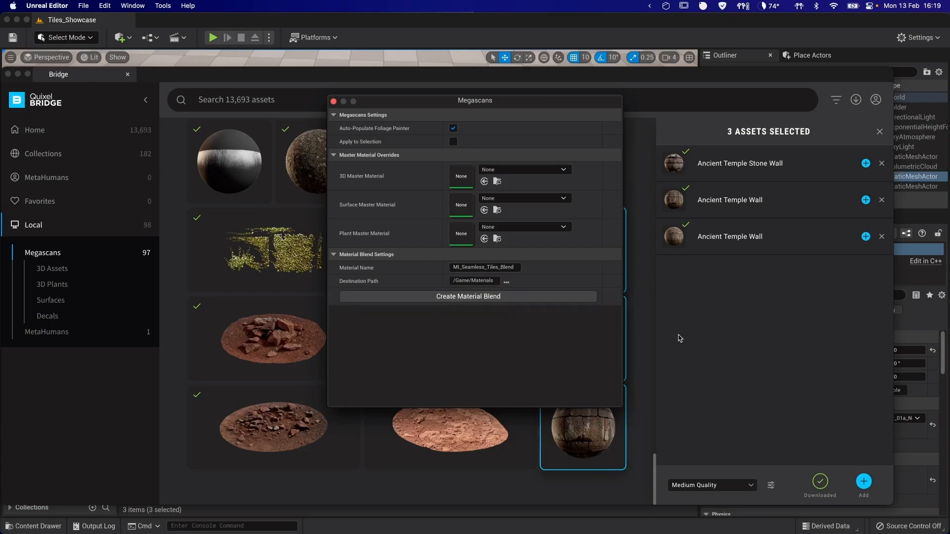
{"action": "left_click", "coordinate": [593, 35]}
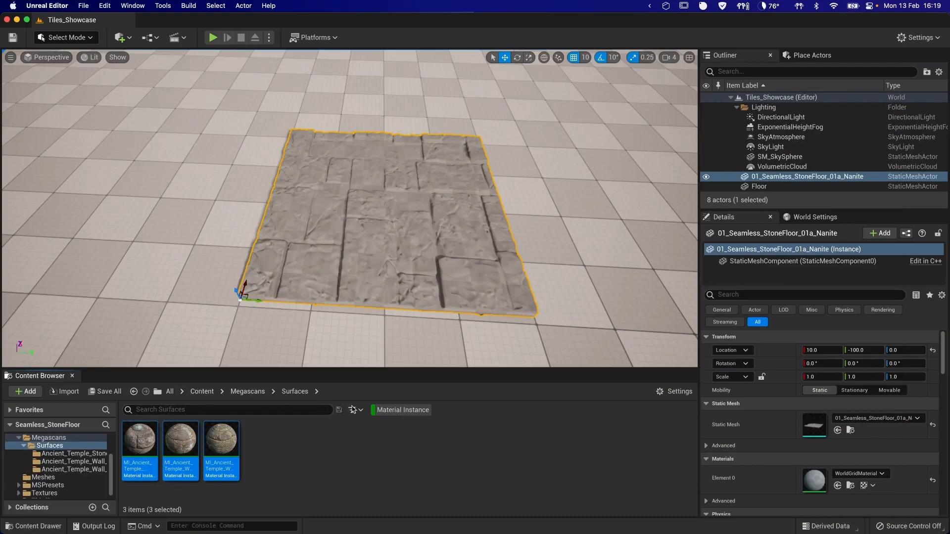
- Turn off the Material Instance filter and open MI_Seamless_Tiles_Blend from the Materials folder
{"action": "left_click", "coordinate": [401, 410]}
{"action": "left_click", "coordinate": [203, 391]}
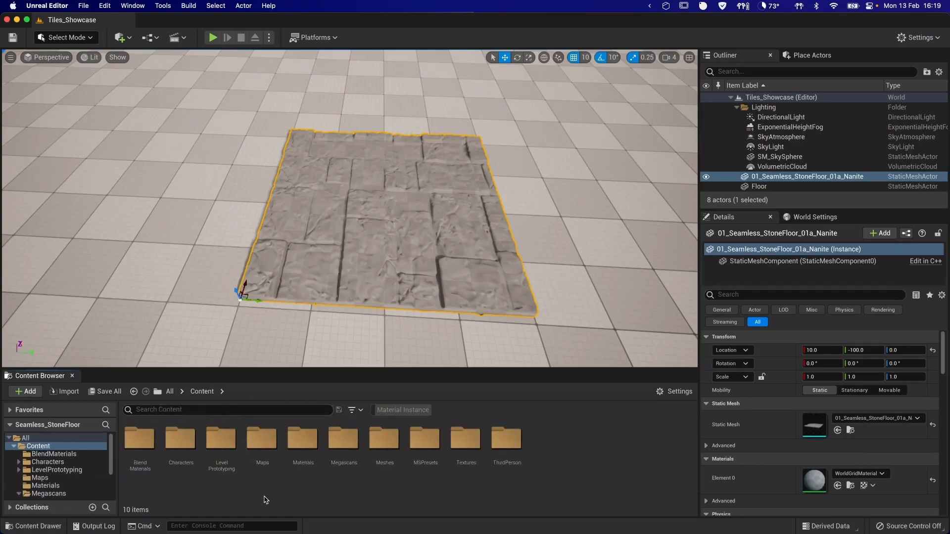
{"action": "double_click", "coordinate": [302, 439]}
{"action": "left_click", "coordinate": [140, 470]}
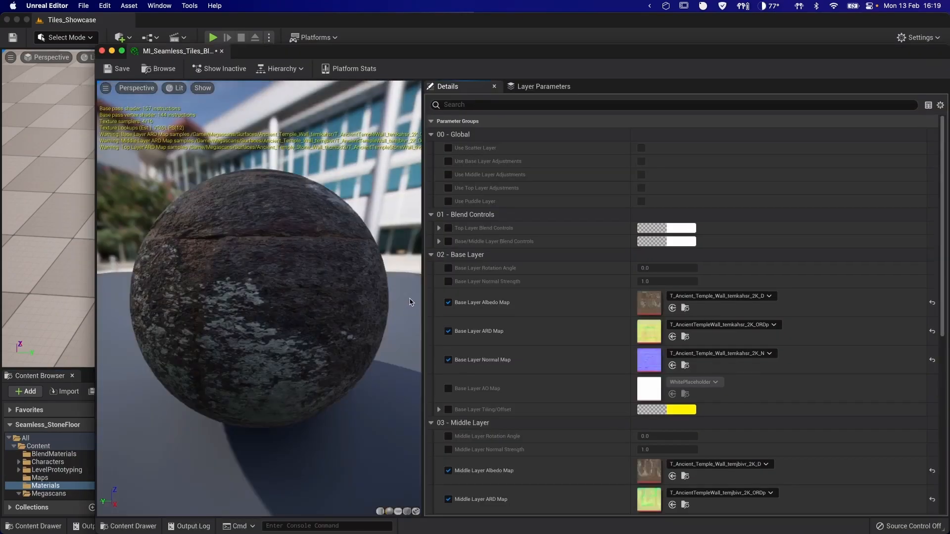
- Examine the blend instance's blend controls and its base, middle and top layer parameters, then close its editor
{"action": "scroll", "coordinate": [604, 247], "scroll_direction": "down", "scroll_amount": 5}
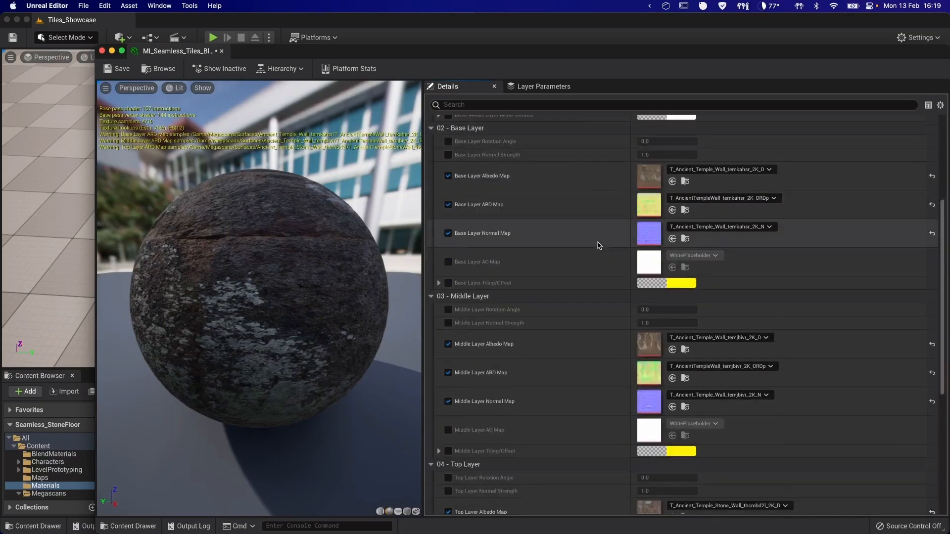
{"action": "scroll", "coordinate": [602, 246], "scroll_direction": "down", "scroll_amount": 7}
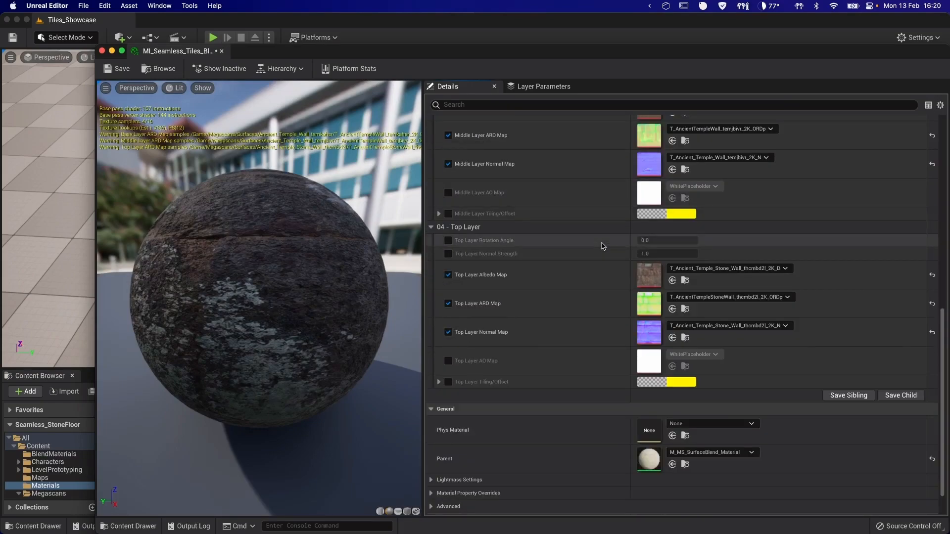
{"action": "scroll", "coordinate": [600, 245], "scroll_direction": "up", "scroll_amount": 11}
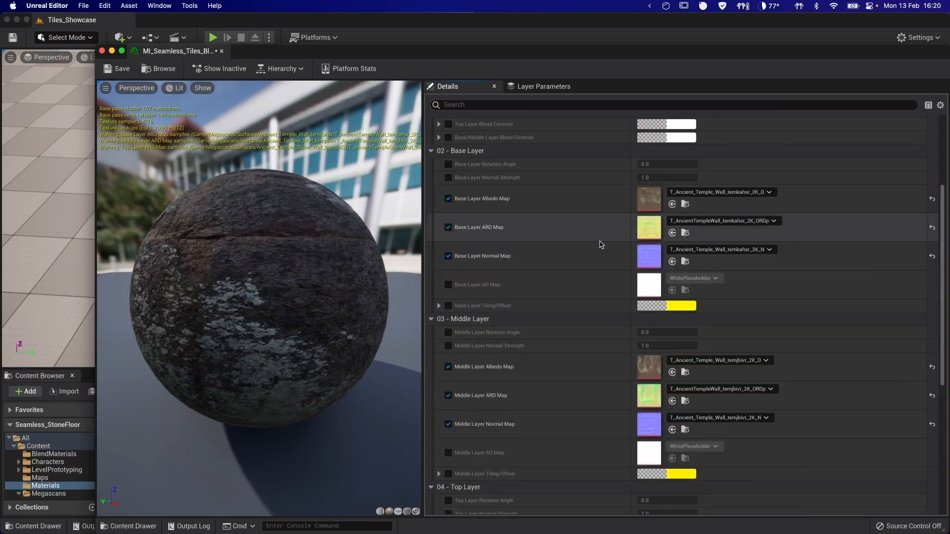
{"action": "scroll", "coordinate": [600, 244], "scroll_direction": "up", "scroll_amount": 1}
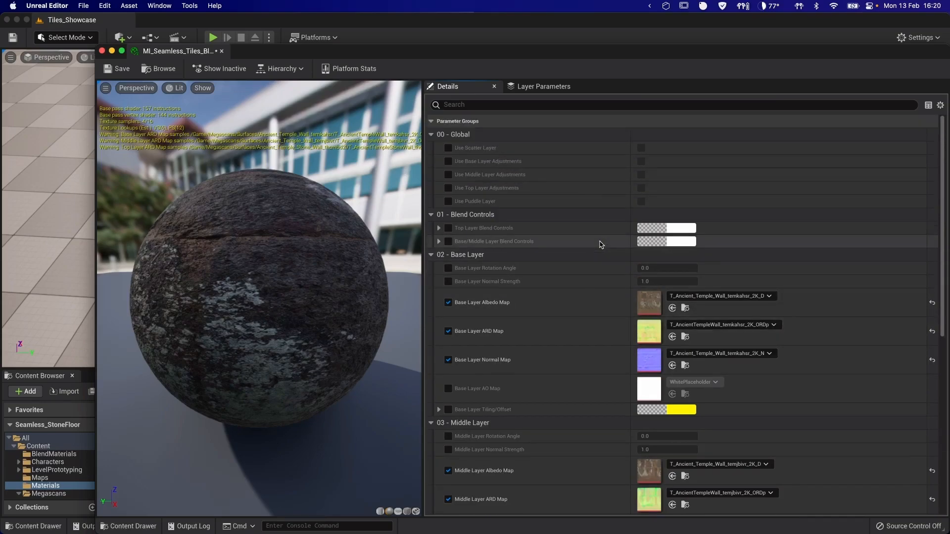
{"action": "scroll", "coordinate": [601, 244], "scroll_direction": "down", "scroll_amount": 1}
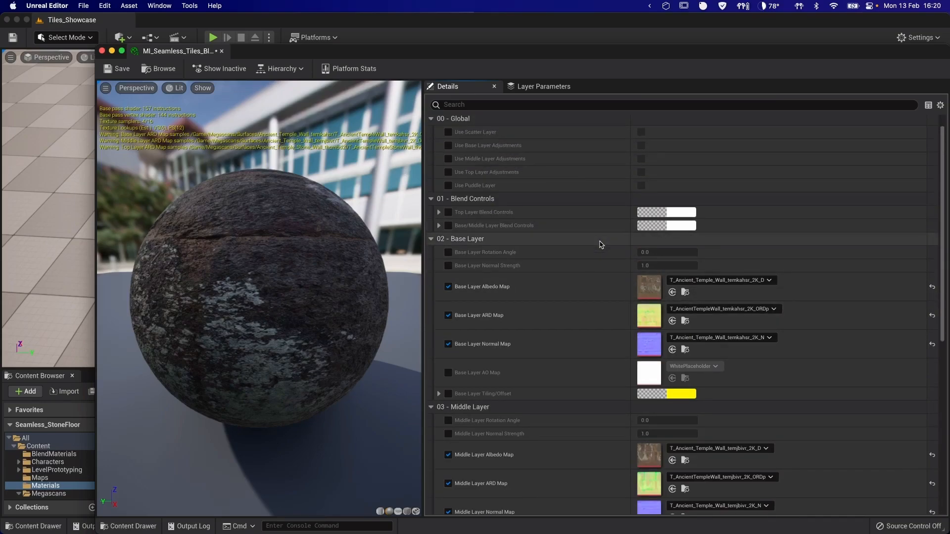
{"action": "scroll", "coordinate": [600, 245], "scroll_direction": "down", "scroll_amount": 3}
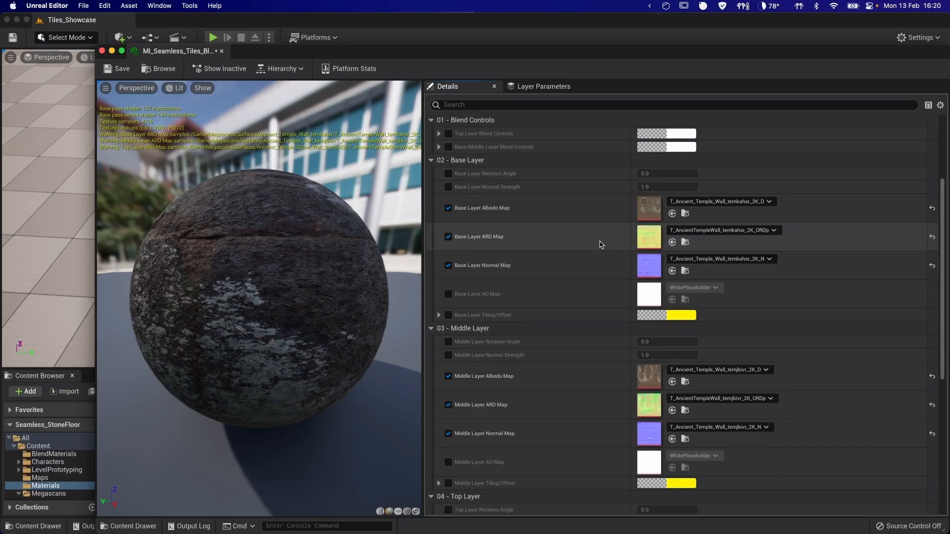
{"action": "scroll", "coordinate": [600, 244], "scroll_direction": "up", "scroll_amount": 4}
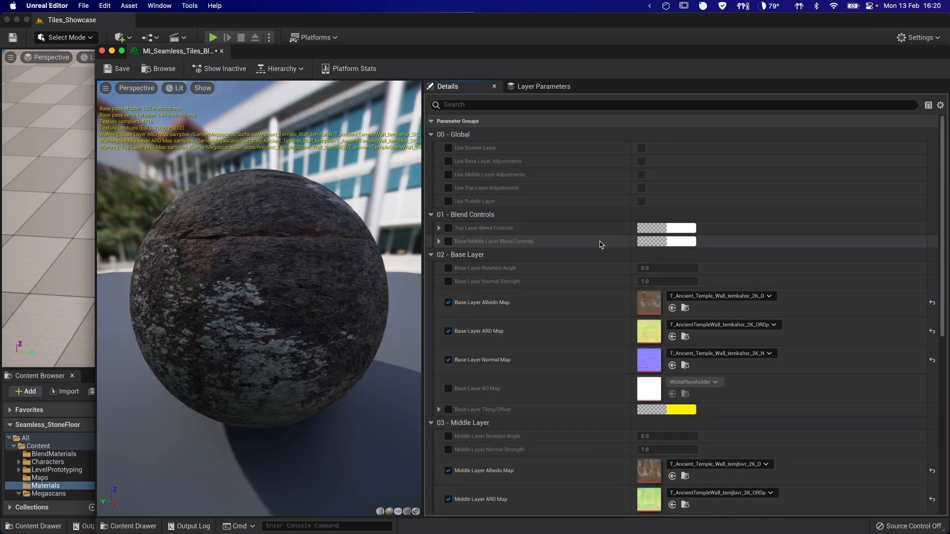
{"action": "scroll", "coordinate": [599, 244], "scroll_direction": "down", "scroll_amount": 1}
{"action": "left_click", "coordinate": [438, 212]}
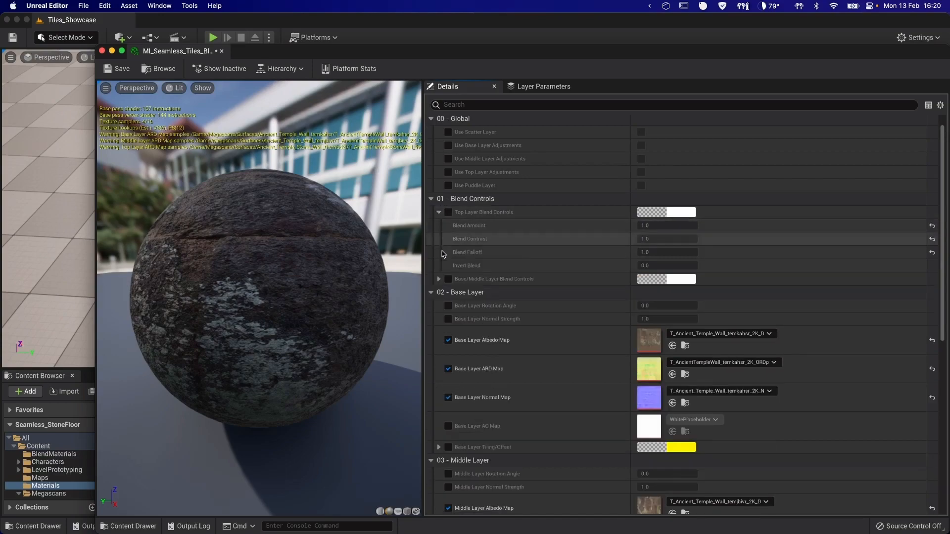
{"action": "left_click", "coordinate": [439, 279]}
{"action": "scroll", "coordinate": [623, 324], "scroll_direction": "down", "scroll_amount": 10}
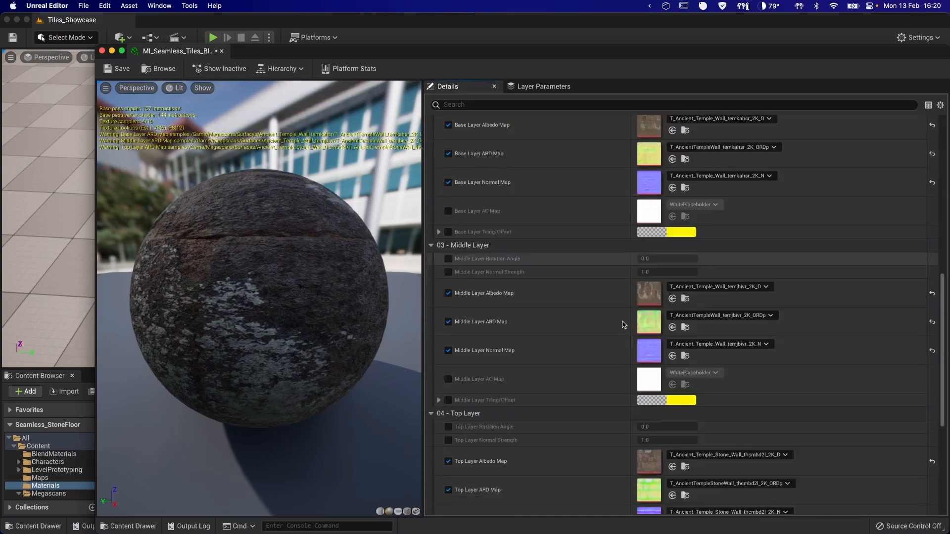
{"action": "scroll", "coordinate": [621, 322], "scroll_direction": "up", "scroll_amount": 10}
{"action": "scroll", "coordinate": [620, 322], "scroll_direction": "down", "scroll_amount": 2}
{"action": "scroll", "coordinate": [619, 324], "scroll_direction": "down", "scroll_amount": 5}
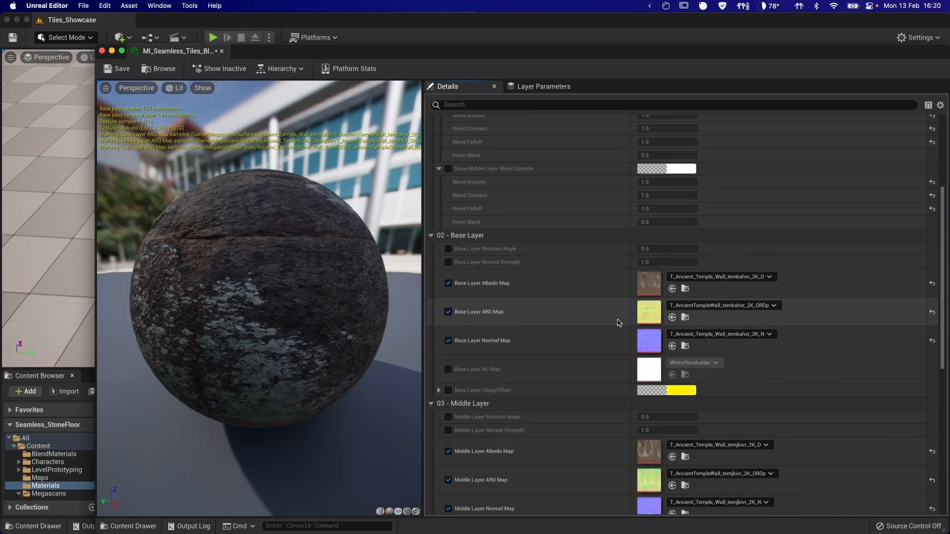
{"action": "left_click", "coordinate": [102, 51]}
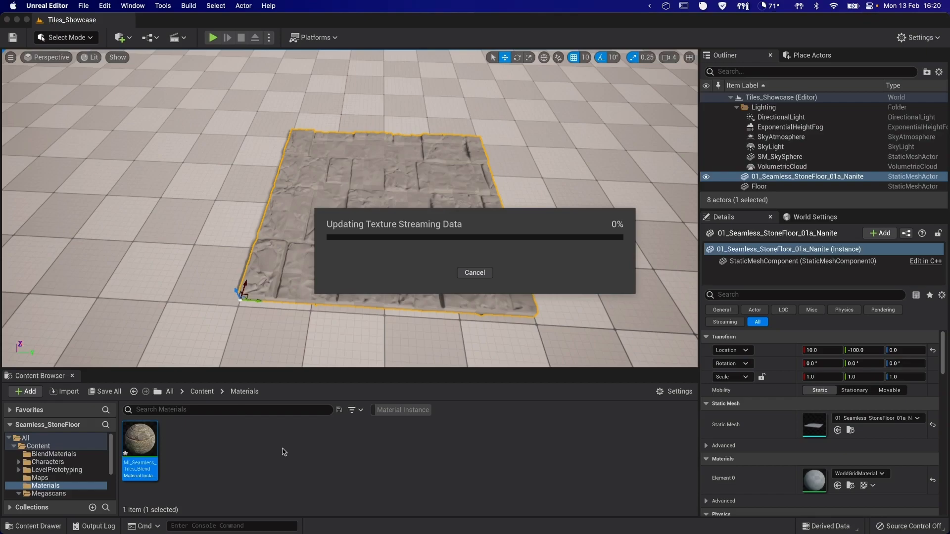
- Reopen MI_Seamless_Tiles_Blend and locate its parent material in the project content
{"action": "double_click", "coordinate": [139, 445]}
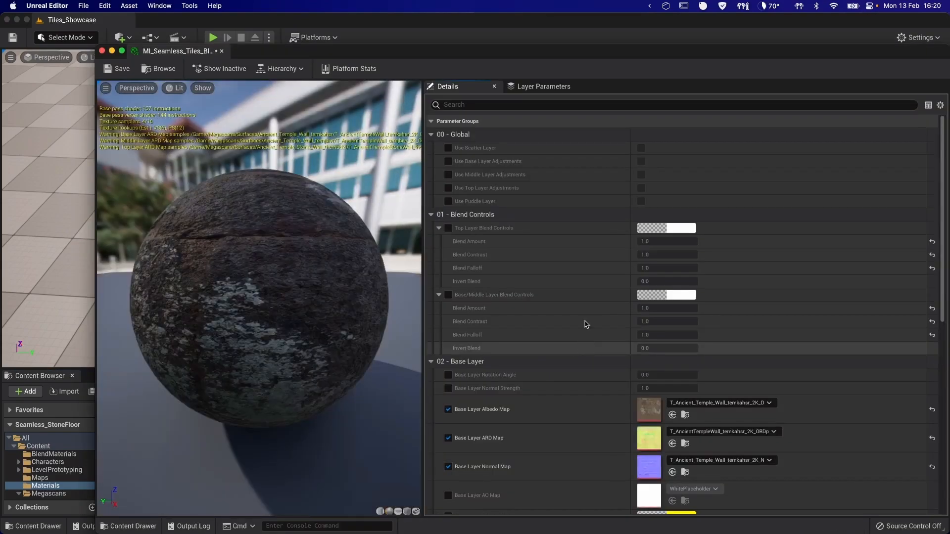
{"action": "scroll", "coordinate": [576, 354], "scroll_direction": "down", "scroll_amount": 15}
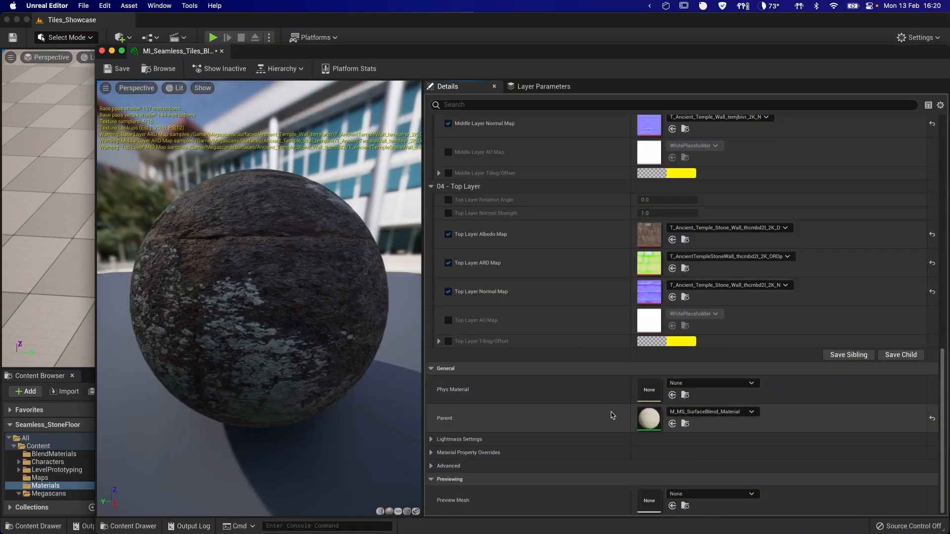
{"action": "left_click", "coordinate": [685, 424]}
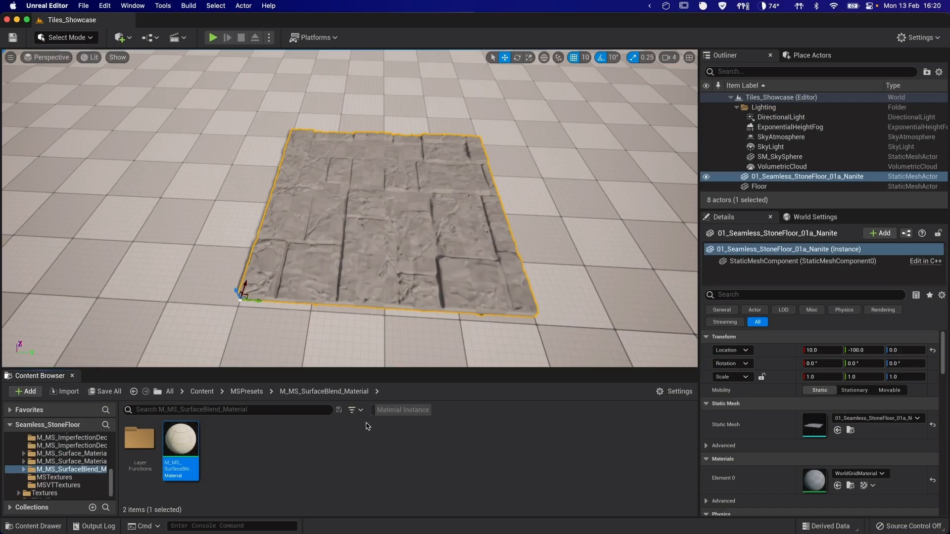
- Duplicate M_MS_SurfaceBlend_Material and name the copy M_MS_Blend_Surface
{"action": "left_click", "coordinate": [235, 468]}
{"action": "left_click", "coordinate": [181, 467]}
{"action": "key", "text": "super+c"}
{"action": "right_click", "coordinate": [191, 437]}
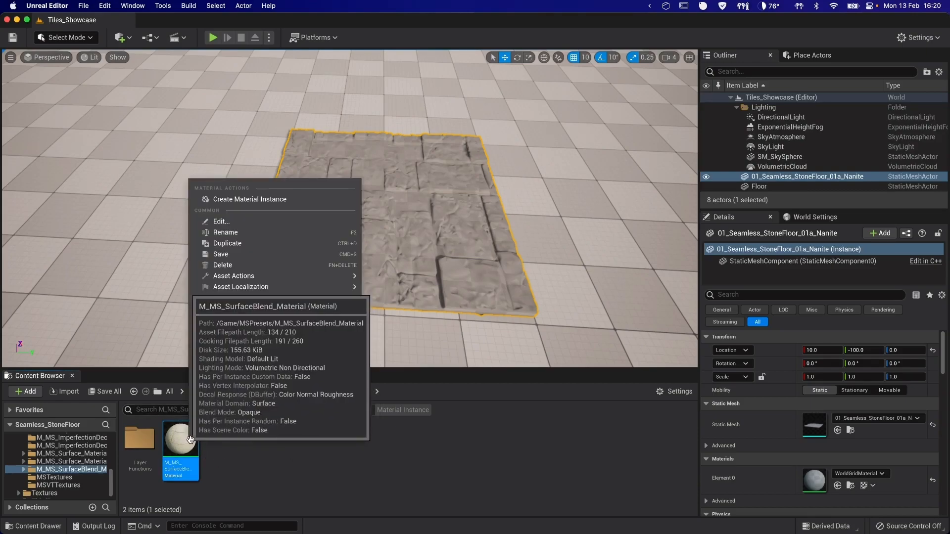
{"action": "left_click", "coordinate": [240, 243]}
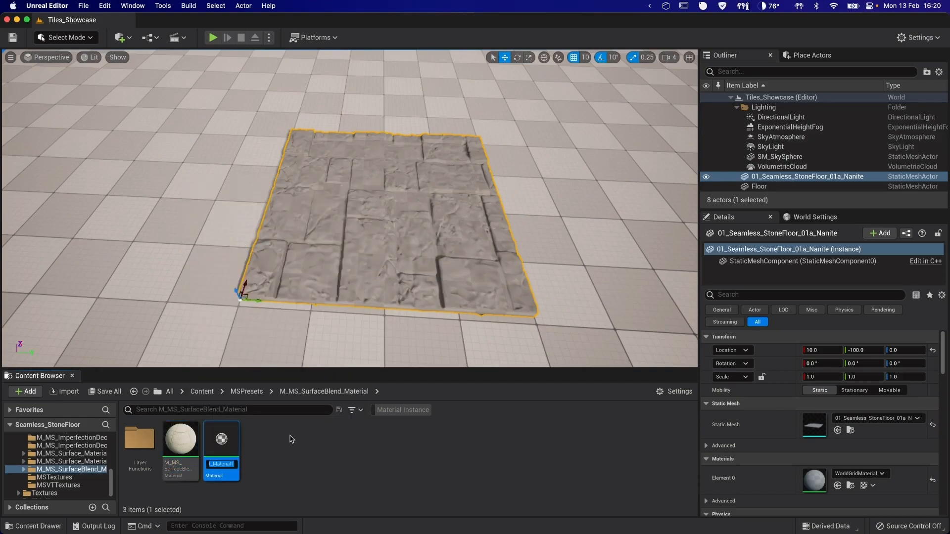
{"action": "key", "text": "BackSpace"}
{"action": "type", "text": "Surface"}
{"action": "key", "text": "Return"}
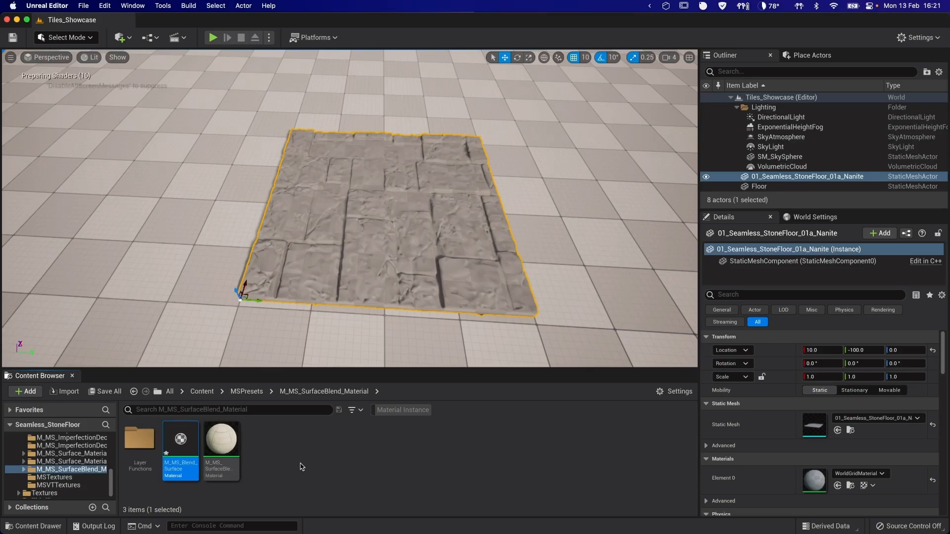
- Copy M_MS_Blend_Surface into the Materials folder and open that folder
{"action": "scroll", "coordinate": [59, 474], "scroll_direction": "up", "scroll_amount": 5}
{"action": "scroll", "coordinate": [58, 474], "scroll_direction": "up", "scroll_amount": 5}
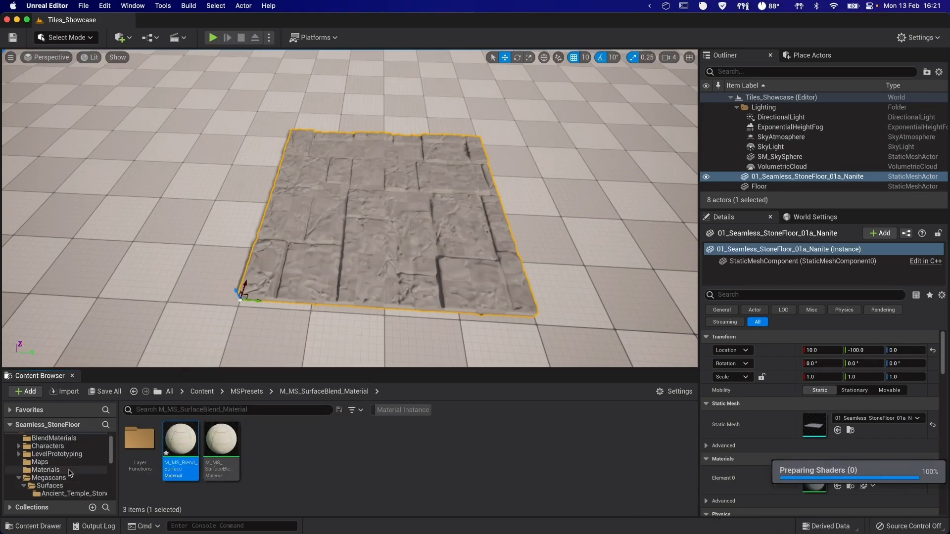
{"action": "left_click_drag", "start_coordinate": [167, 470], "coordinate": [50, 473]}
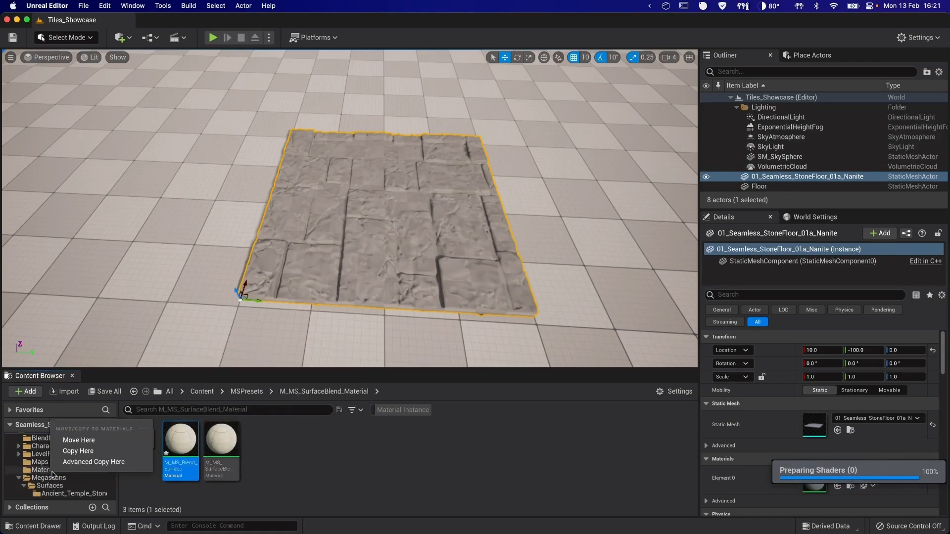
{"action": "left_click", "coordinate": [96, 455]}
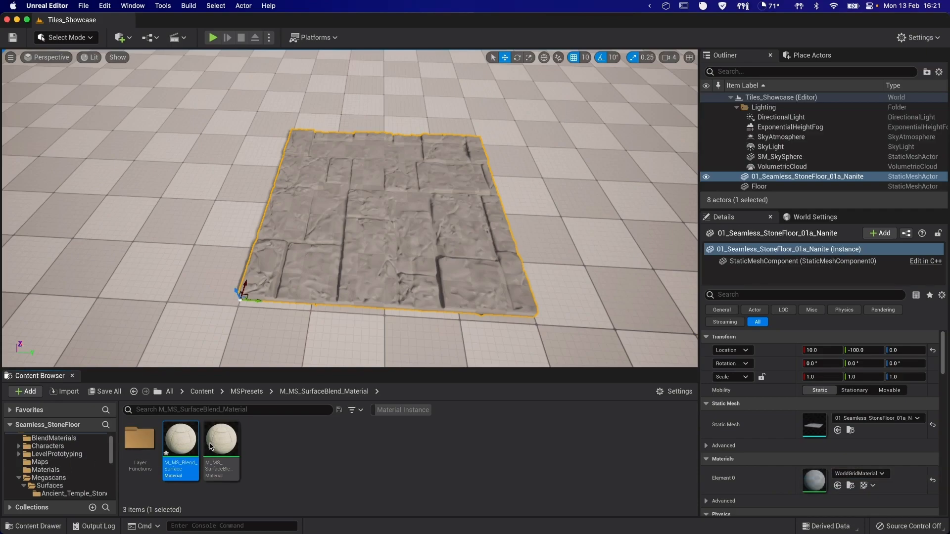
{"action": "left_click", "coordinate": [44, 469]}
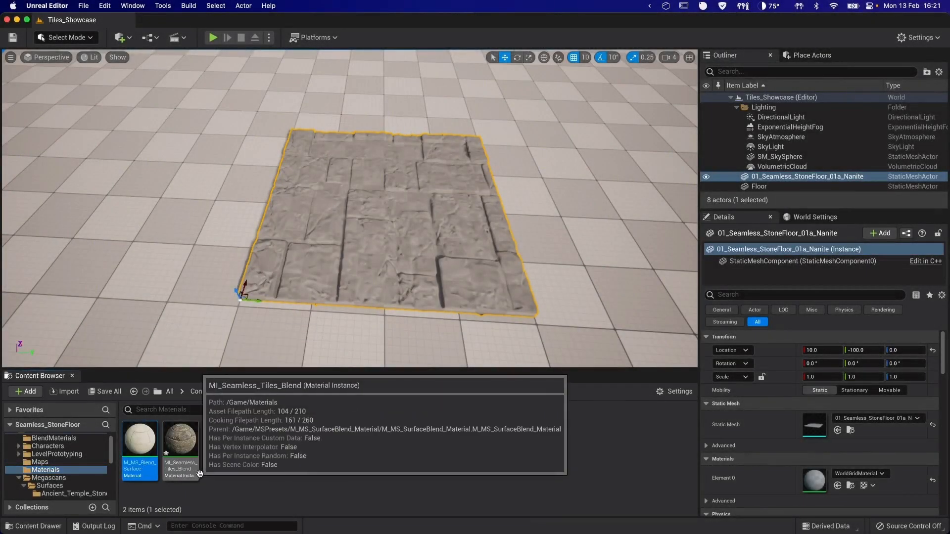
- Reopen MI_Seamless_Tiles_Blend and change its parent material to M_MS_Blend_Surface
{"action": "left_click", "coordinate": [179, 468]}
{"action": "double_click", "coordinate": [180, 468]}
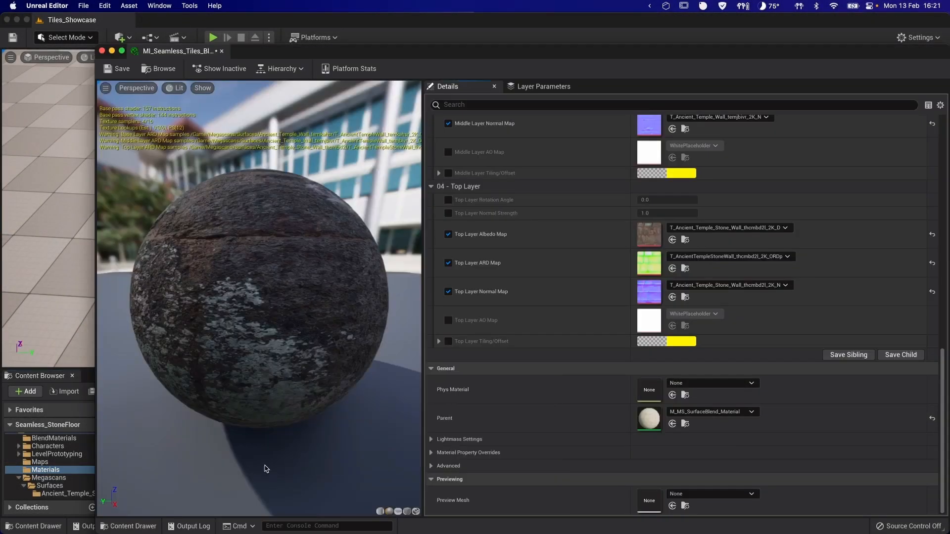
{"action": "left_click", "coordinate": [732, 412]}
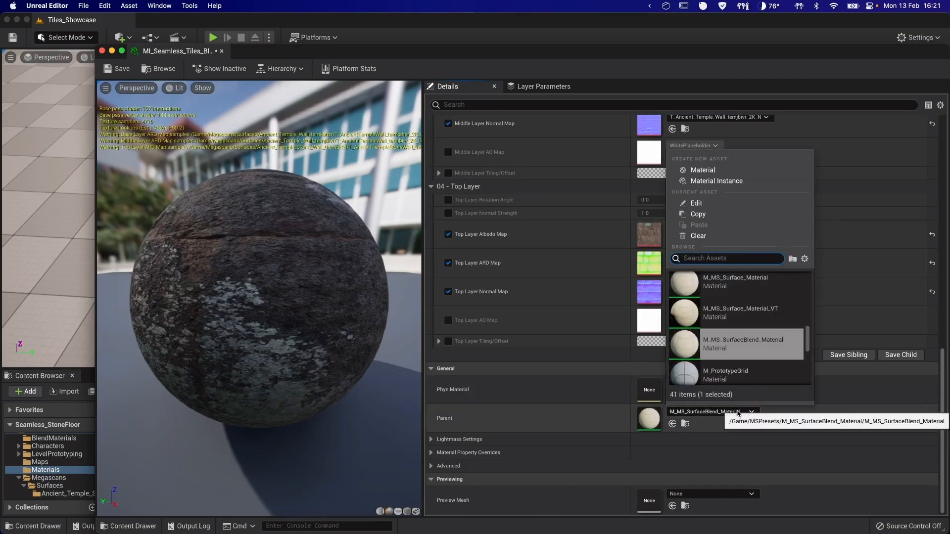
{"action": "scroll", "coordinate": [791, 341], "scroll_direction": "up", "scroll_amount": 3}
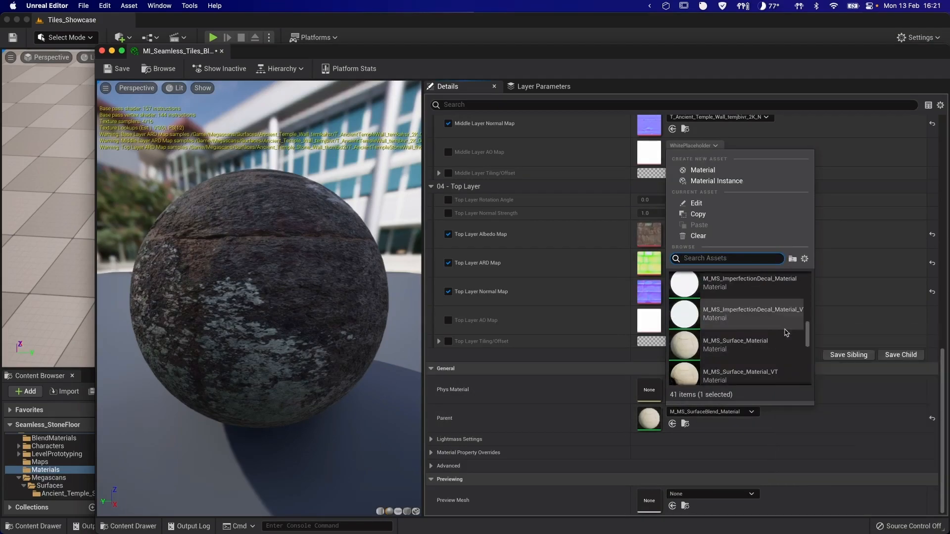
{"action": "scroll", "coordinate": [787, 336], "scroll_direction": "up", "scroll_amount": 5}
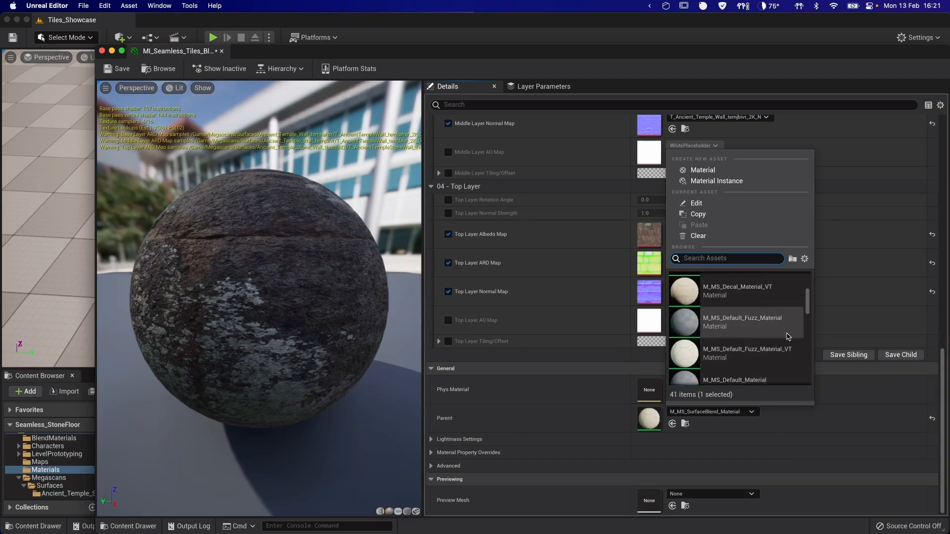
{"action": "left_click", "coordinate": [752, 307]}
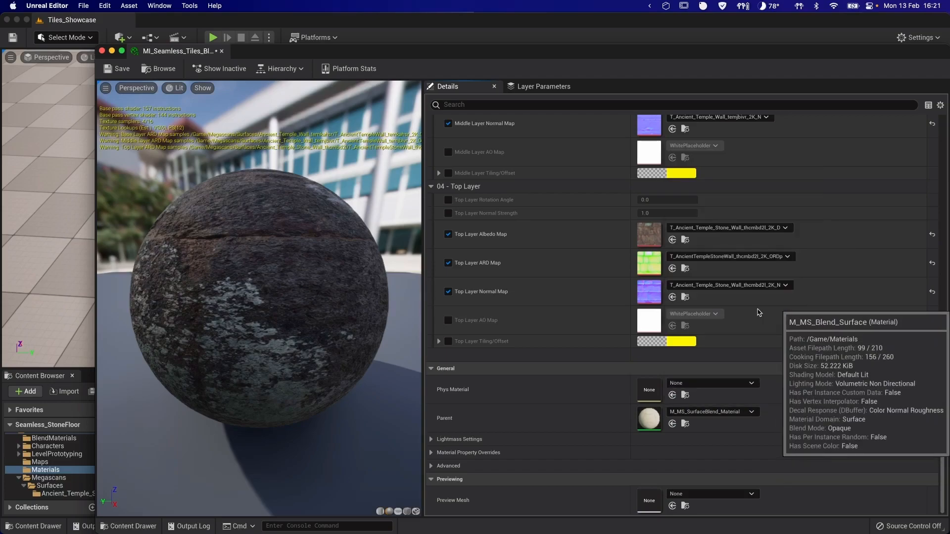
- Dock the MI_Seamless_Tiles_Blend editor beside the Tiles_Showcase level in the main window
{"action": "scroll", "coordinate": [759, 312], "scroll_direction": "up", "scroll_amount": 10}
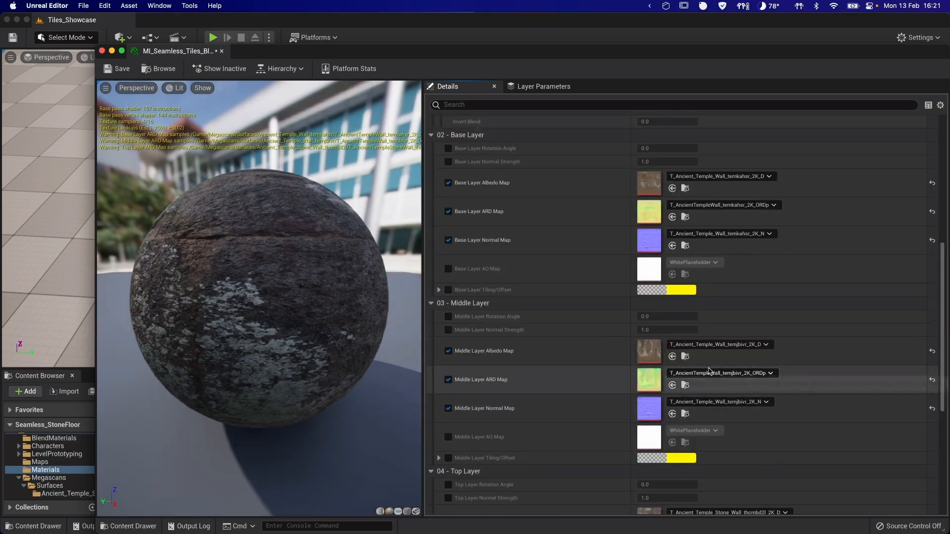
{"action": "scroll", "coordinate": [733, 324], "scroll_direction": "up", "scroll_amount": 2}
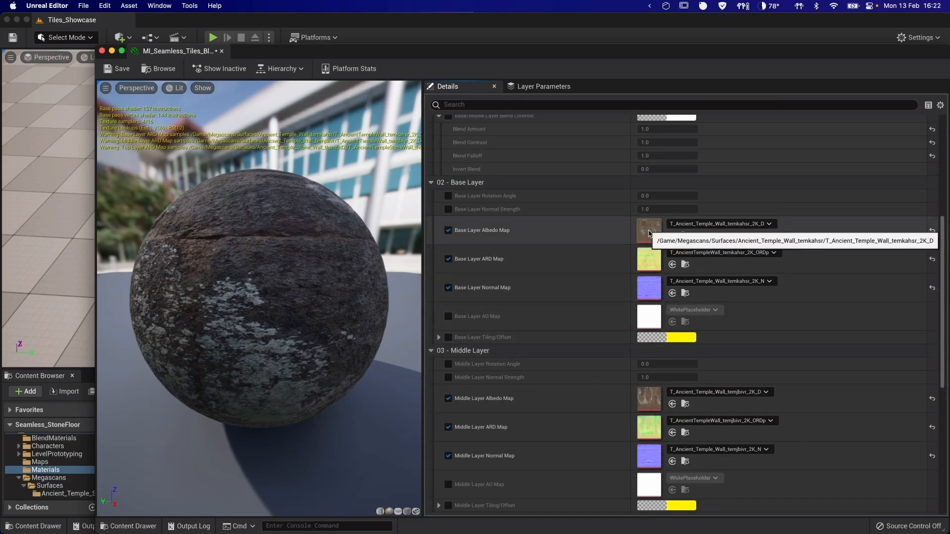
{"action": "key", "text": "ctrl+alt+Right"}
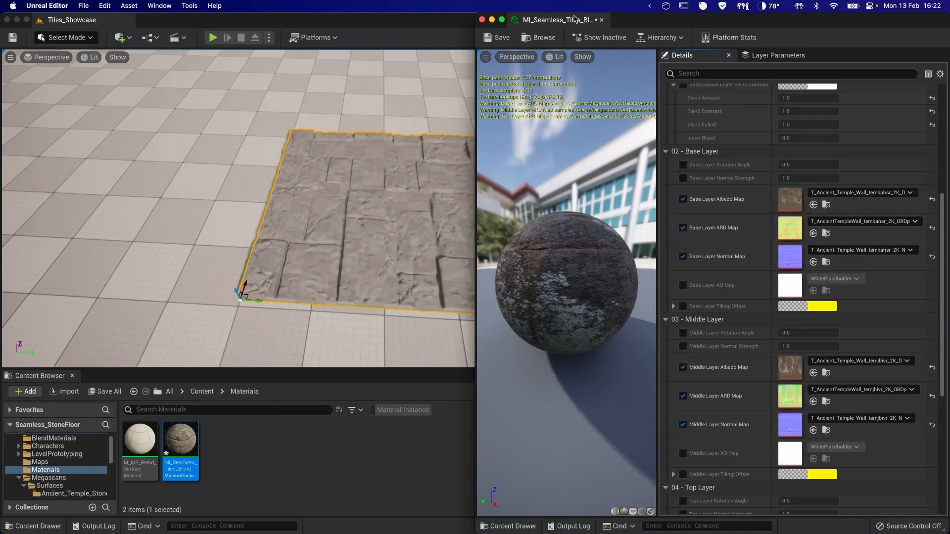
{"action": "left_click_drag", "start_coordinate": [562, 20], "coordinate": [188, 20]}
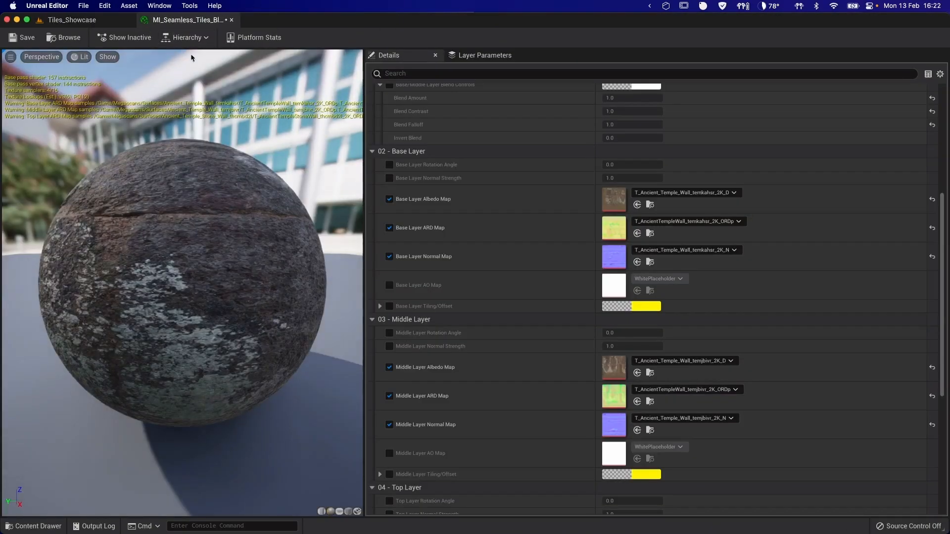
- Show the project content with smaller thumbnails and open the Seamless_Tiles_BaseLayer folder inside Textures
{"action": "key", "text": "ctrl+space"}
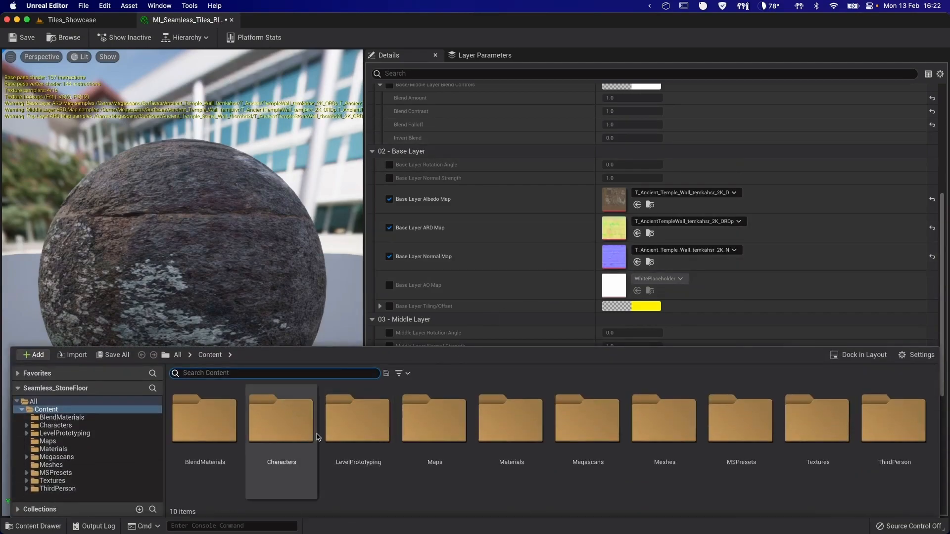
{"action": "left_click", "coordinate": [913, 356]}
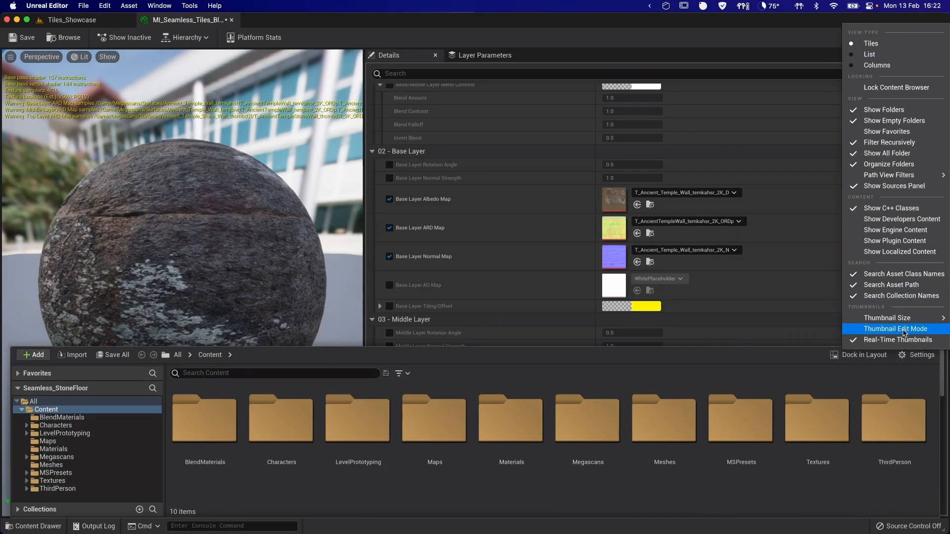
{"action": "mouse_move", "coordinate": [891, 318]}
{"action": "left_click", "coordinate": [809, 333]}
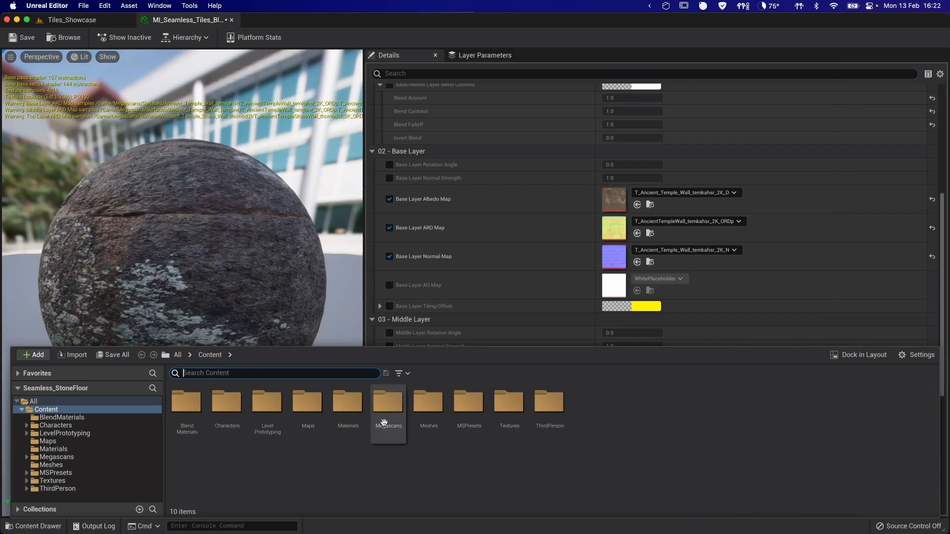
{"action": "left_click", "coordinate": [510, 405]}
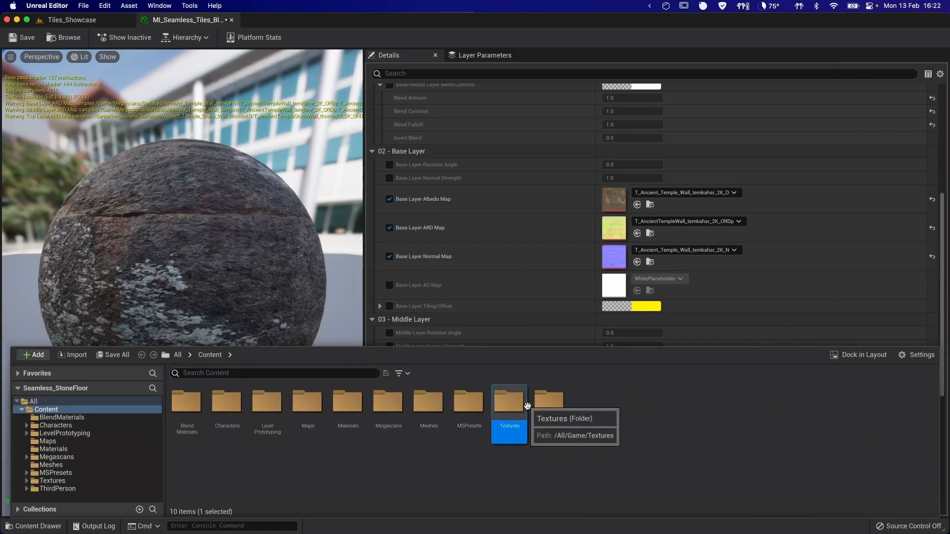
{"action": "double_click", "coordinate": [510, 405]}
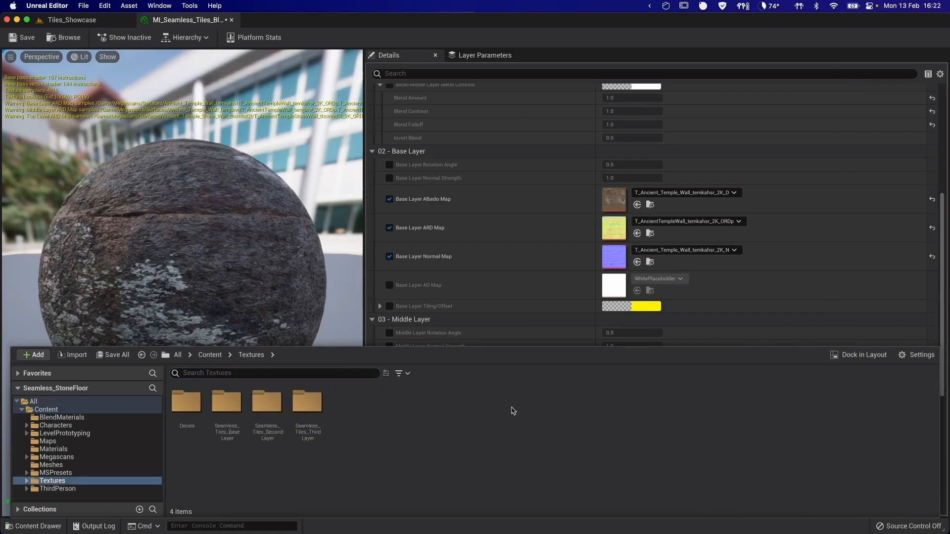
{"action": "double_click", "coordinate": [226, 404]}
- Assign Seamless_StoneFloor_Albedo, Seamless_StoneFloor_Normal and Seamless_StoneFloor_Roughness to the base layer's albedo, normal and ARD maps
{"action": "left_click_drag", "start_coordinate": [187, 411], "coordinate": [618, 202]}
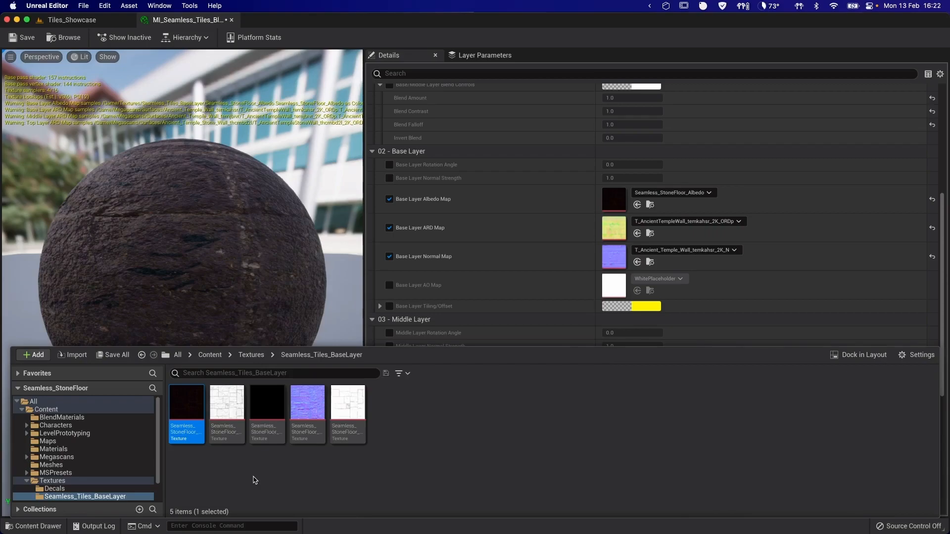
{"action": "left_click_drag", "start_coordinate": [308, 435], "coordinate": [615, 259]}
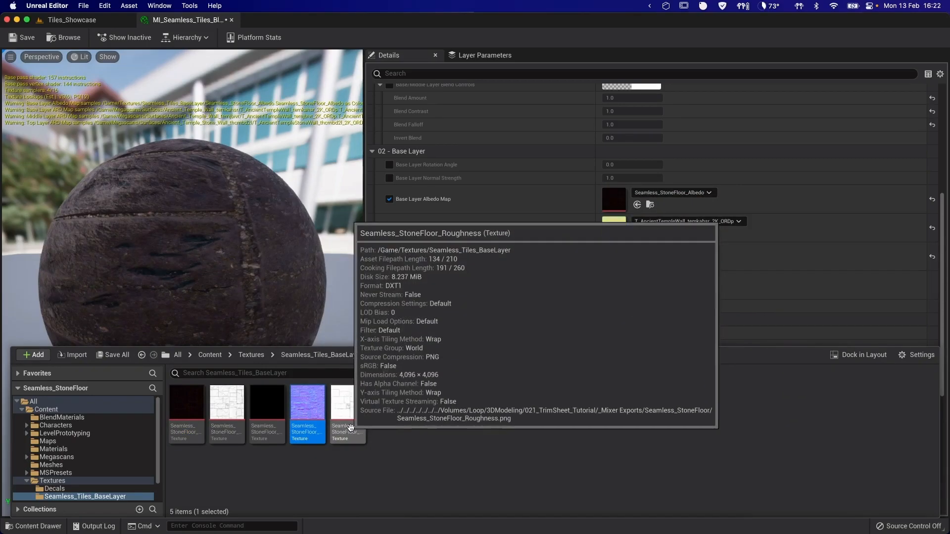
{"action": "left_click_drag", "start_coordinate": [350, 427], "coordinate": [628, 232]}
- Enable the Base Layer AO Map override and assign Seamless_StoneFloor_AO to it
{"action": "left_click", "coordinate": [389, 285]}
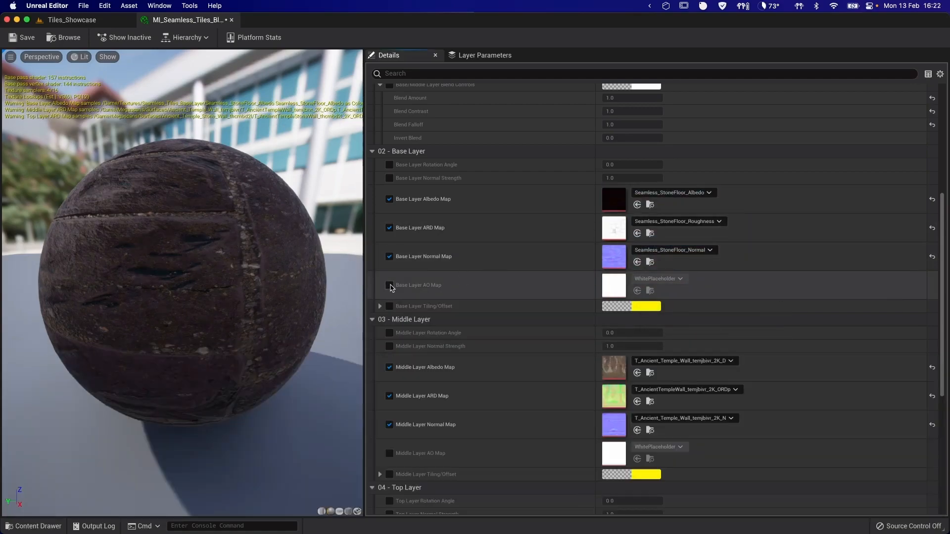
{"action": "key", "text": "super+z"}
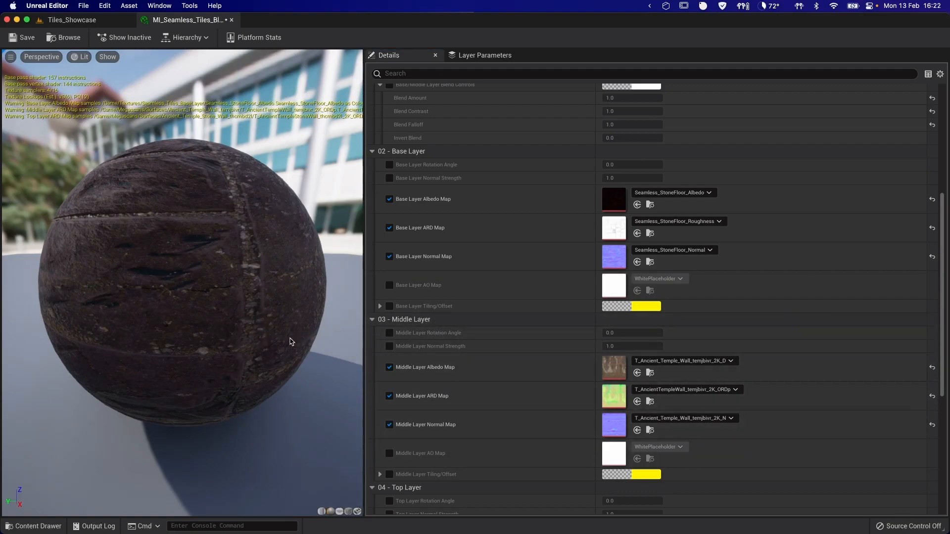
{"action": "left_click", "coordinate": [390, 286]}
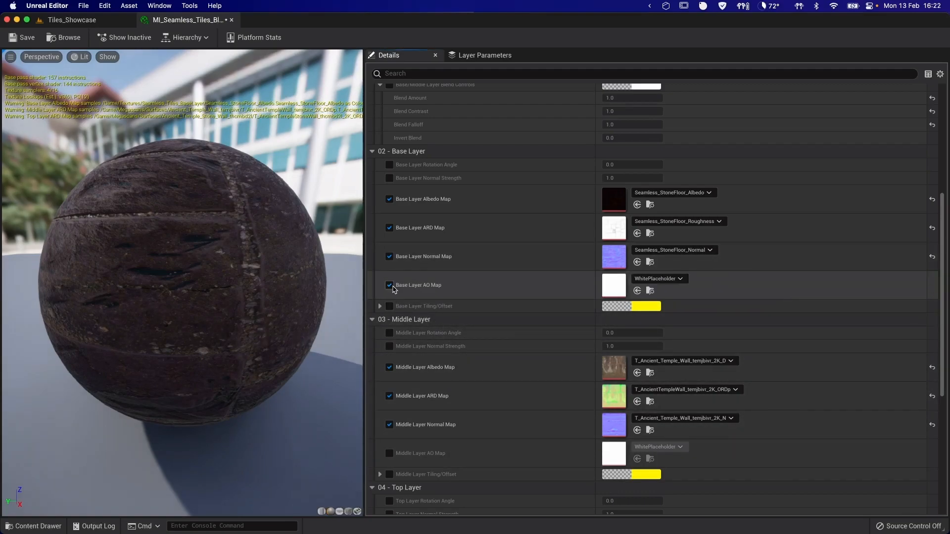
{"action": "key", "text": "ctrl+space"}
{"action": "left_click_drag", "start_coordinate": [222, 433], "coordinate": [618, 291]}
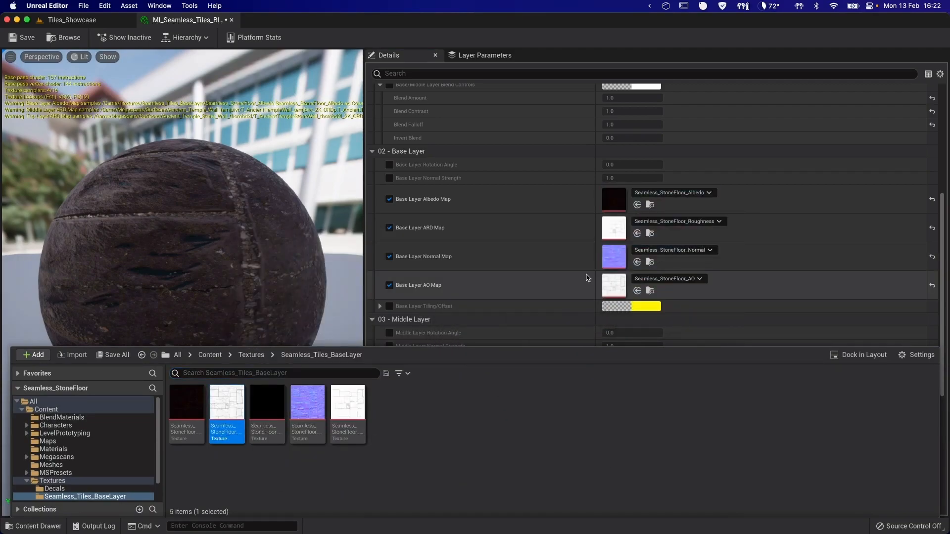
- Assign the Seamless_StoneFloor_Damage albedo, roughness, normal and AO textures from Seamless_Tiles_SecondLayer to the middle layer's albedo, ARD, normal and AO maps
{"action": "scroll", "coordinate": [520, 261], "scroll_direction": "down", "scroll_amount": 4}
{"action": "scroll", "coordinate": [519, 265], "scroll_direction": "up", "scroll_amount": 5}
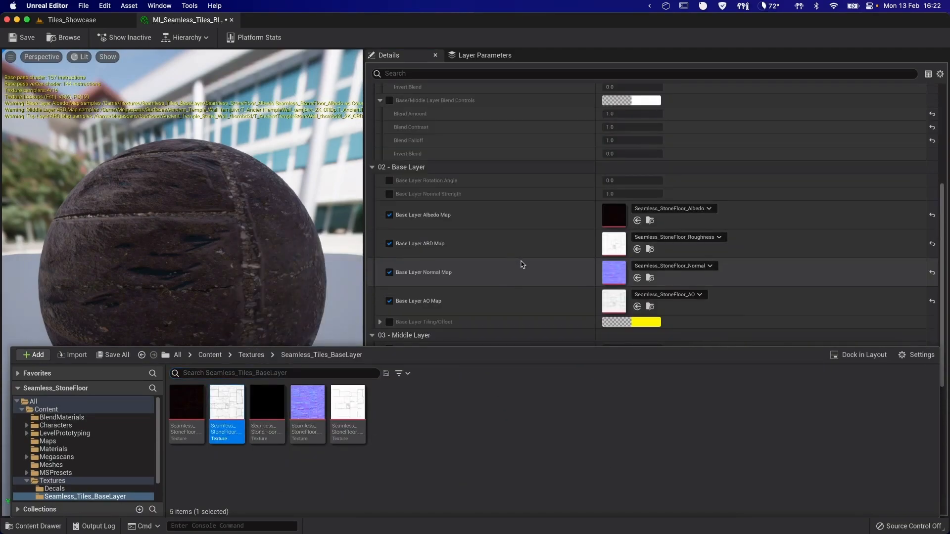
{"action": "scroll", "coordinate": [520, 264], "scroll_direction": "down", "scroll_amount": 6}
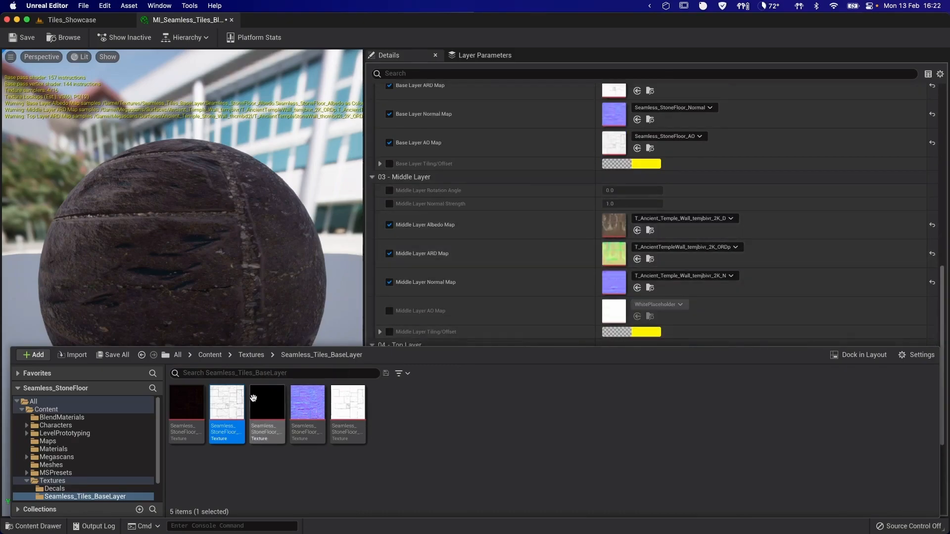
{"action": "left_click", "coordinate": [251, 355]}
{"action": "double_click", "coordinate": [266, 411]}
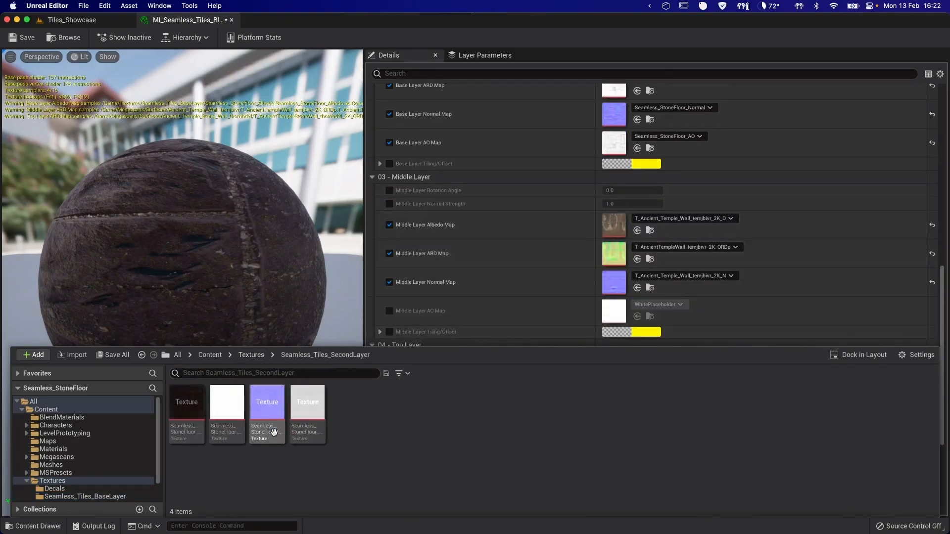
{"action": "left_click_drag", "start_coordinate": [185, 433], "coordinate": [613, 224]}
{"action": "left_click_drag", "start_coordinate": [267, 414], "coordinate": [614, 282]}
{"action": "left_click_drag", "start_coordinate": [307, 415], "coordinate": [616, 255]}
{"action": "key", "text": "ctrl+space"}
{"action": "left_click_drag", "start_coordinate": [226, 406], "coordinate": [614, 310]}
{"action": "key", "text": "ctrl+space"}
- Enable the Top Layer AO Map and fill the top layer's four maps with the Seamless_StoneFloor_Moss textures from Seamless_Tiles_ThirdLayer
{"action": "scroll", "coordinate": [439, 322], "scroll_direction": "down", "scroll_amount": 5}
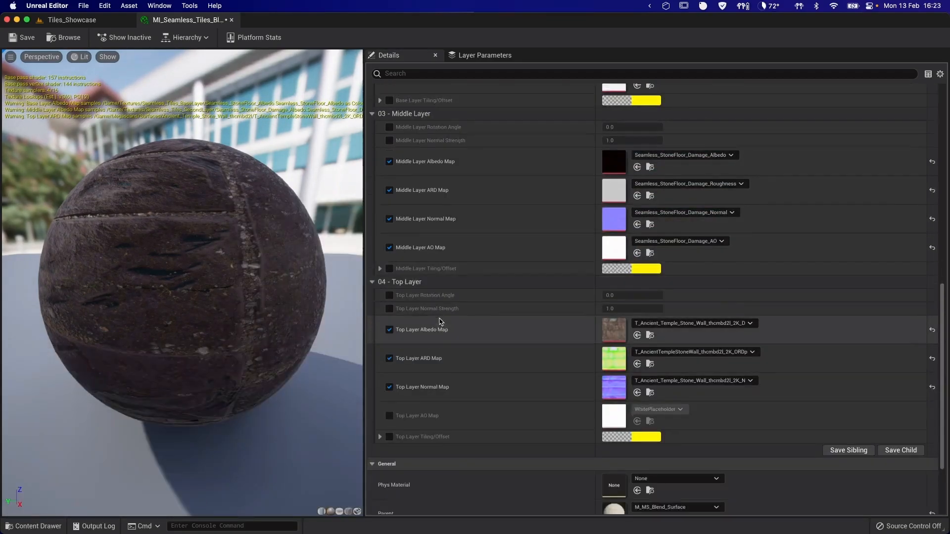
{"action": "left_click", "coordinate": [389, 320]}
{"action": "key", "text": "ctrl+space"}
{"action": "left_click", "coordinate": [251, 355]}
{"action": "double_click", "coordinate": [307, 405]}
{"action": "left_click_drag", "start_coordinate": [185, 411], "coordinate": [614, 235]}
{"action": "left_click_drag", "start_coordinate": [267, 411], "coordinate": [613, 292]}
{"action": "left_click_drag", "start_coordinate": [319, 432], "coordinate": [613, 320]}
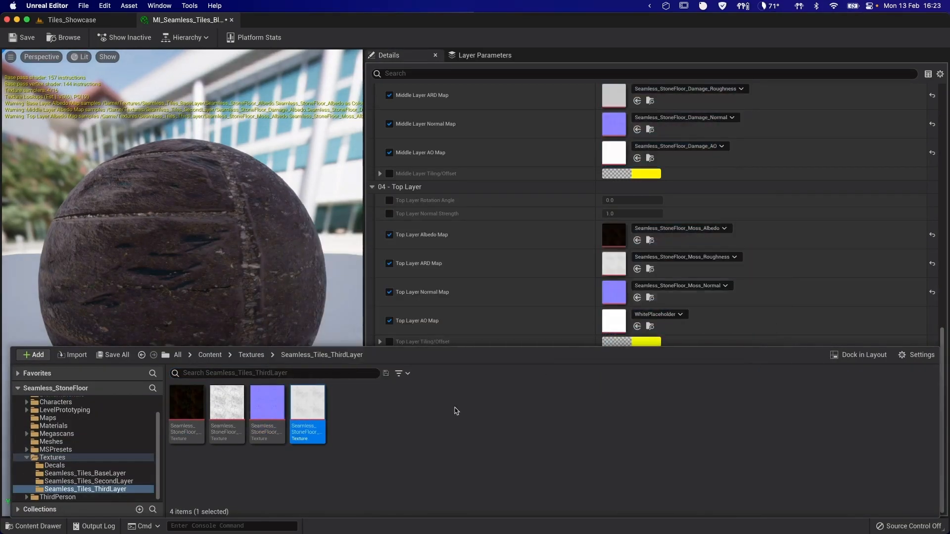
{"action": "left_click_drag", "start_coordinate": [227, 411], "coordinate": [613, 263]}
{"action": "key", "text": "ctrl+space"}
- Enable the overrides for the base, middle and top layer adjustments and for the top and base/middle layer blend controls
{"action": "scroll", "coordinate": [336, 302], "scroll_direction": "down", "scroll_amount": 5}
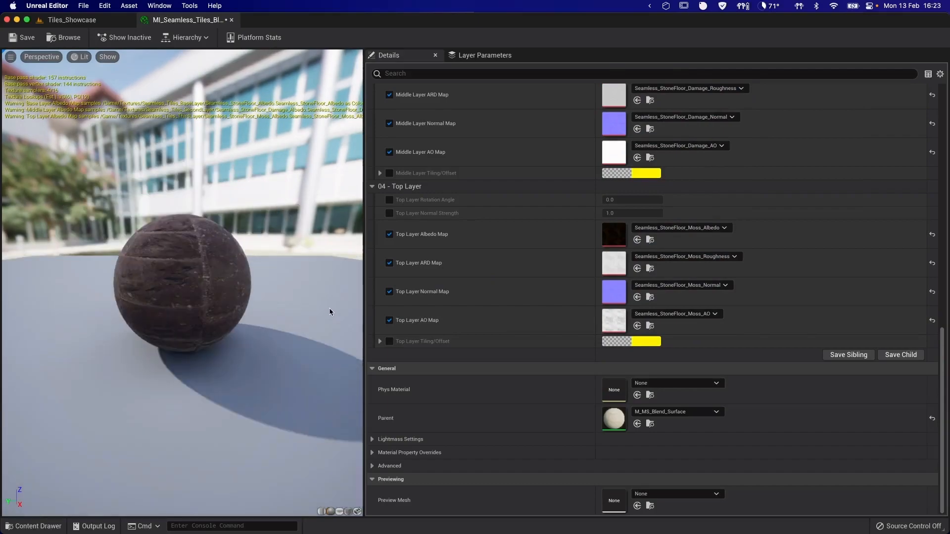
{"action": "scroll", "coordinate": [329, 311], "scroll_direction": "up", "scroll_amount": 5}
{"action": "scroll", "coordinate": [409, 229], "scroll_direction": "up", "scroll_amount": 15}
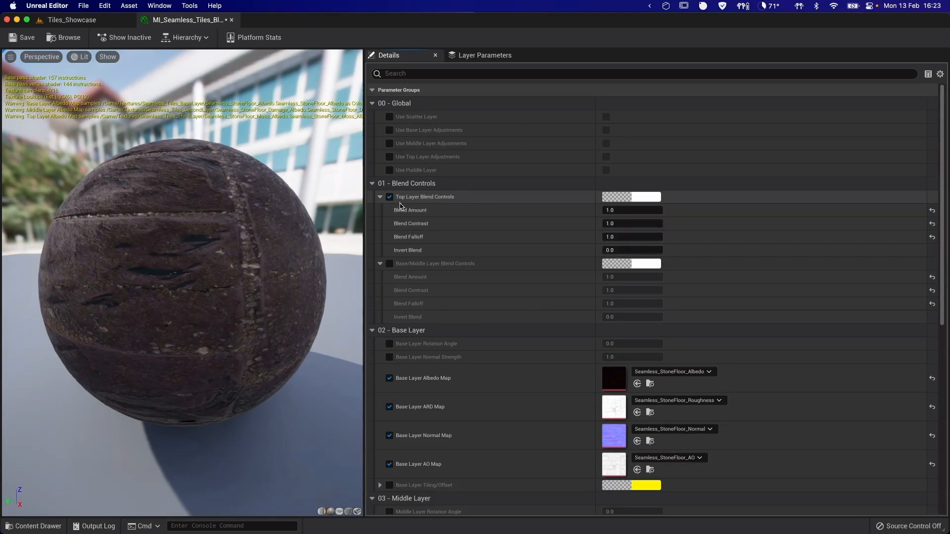
{"action": "left_click", "coordinate": [389, 130]}
{"action": "left_click", "coordinate": [389, 143]}
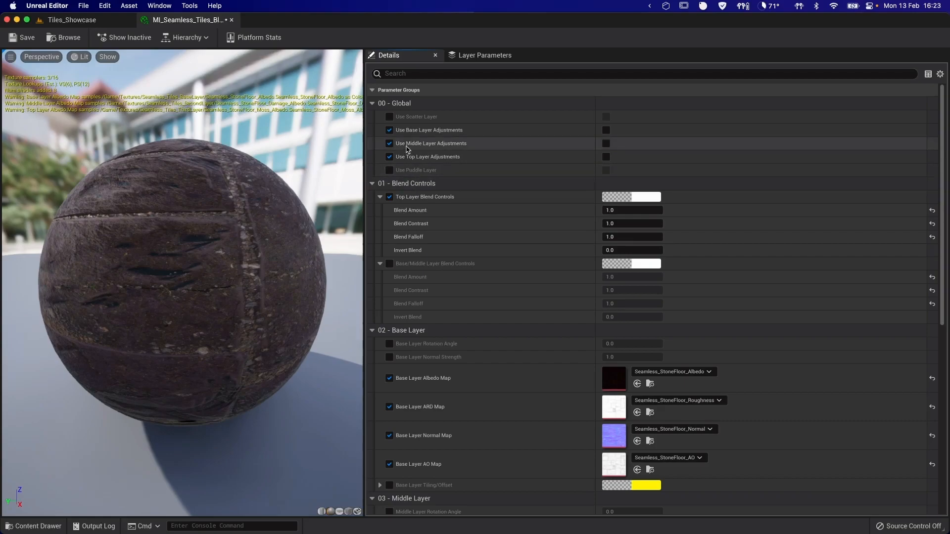
{"action": "left_click", "coordinate": [390, 264]}
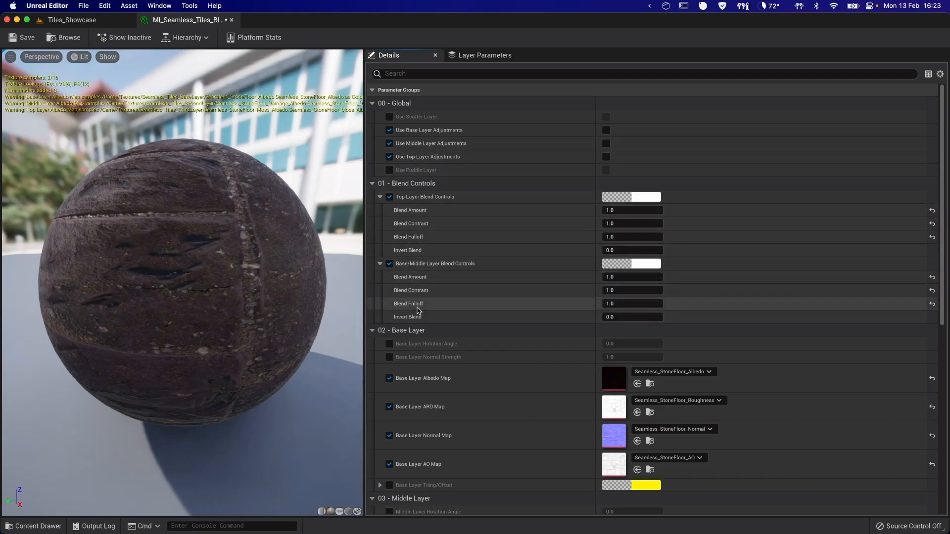
{"action": "scroll", "coordinate": [429, 314], "scroll_direction": "down", "scroll_amount": 2}
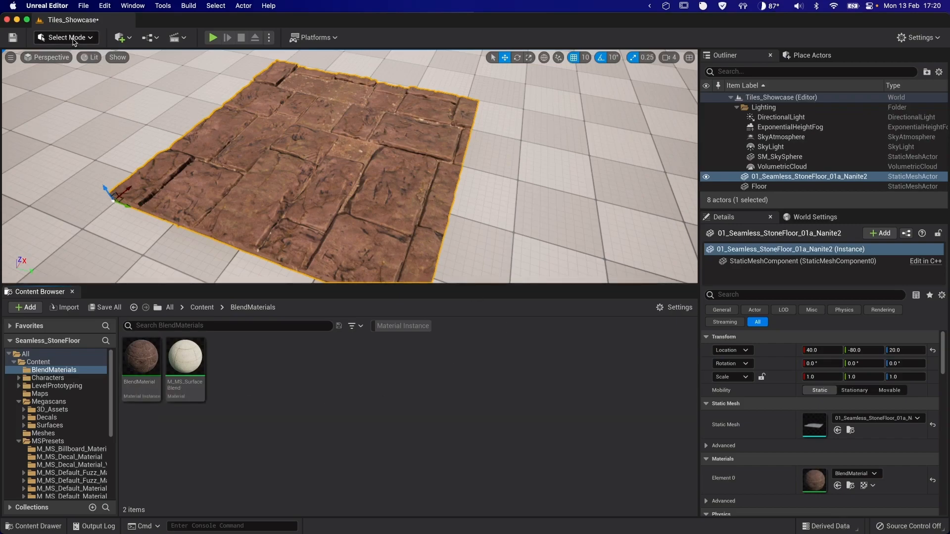
- Switch to Mesh Paint mode and set up vertex color painting on the stone floor with only the Red channel active
{"action": "left_click", "coordinate": [72, 40]}
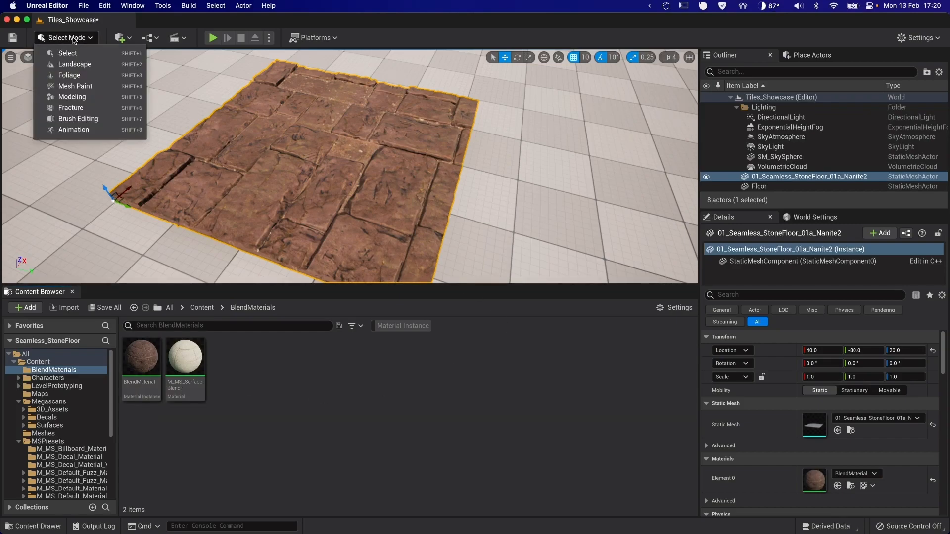
{"action": "left_click", "coordinate": [86, 85]}
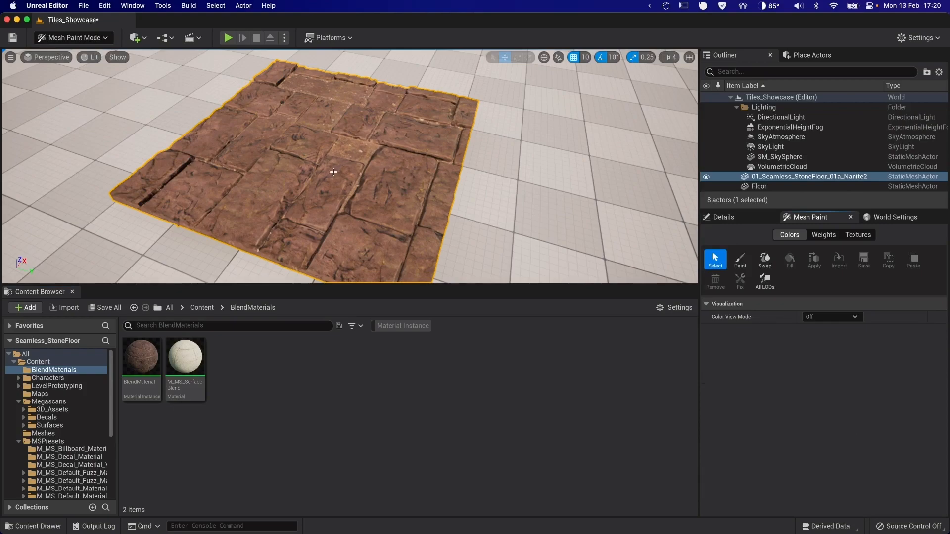
{"action": "left_click", "coordinate": [738, 260]}
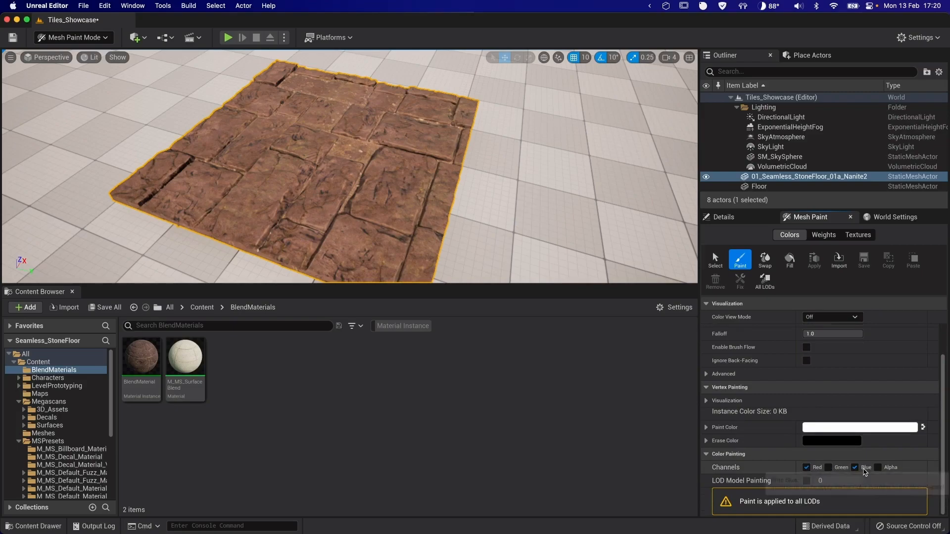
{"action": "left_click", "coordinate": [856, 469]}
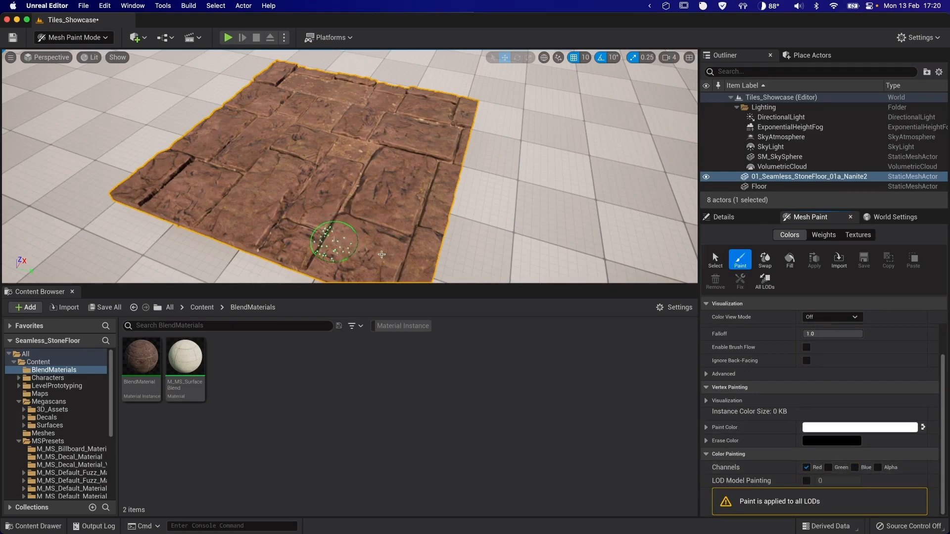
- Swap the paint color to black and paint the damage layer through the Red channel and moss through the Green channel on the floor
{"action": "left_click", "coordinate": [764, 260]}
{"action": "left_click_drag", "start_coordinate": [390, 240], "coordinate": [353, 235]}
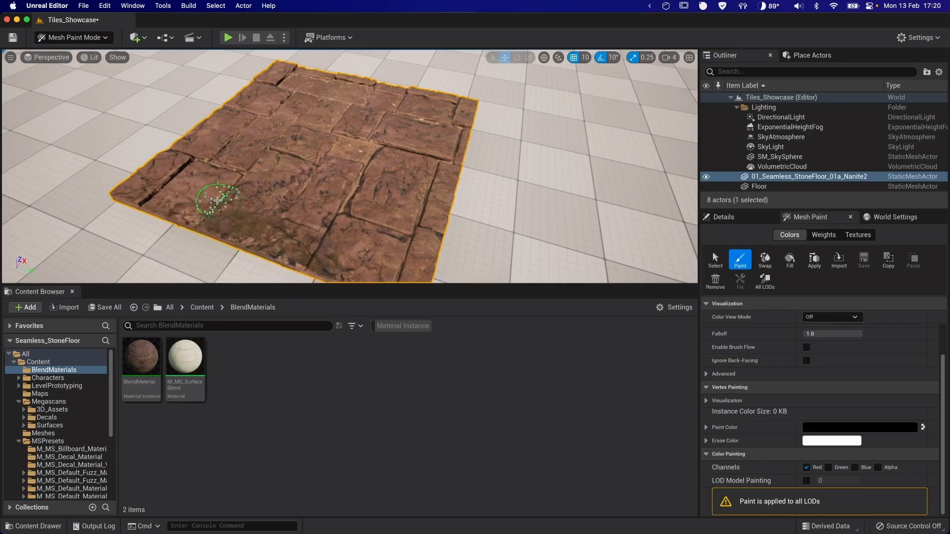
{"action": "left_click", "coordinate": [806, 467]}
{"action": "left_click", "coordinate": [828, 467]}
{"action": "left_click_drag", "start_coordinate": [366, 245], "coordinate": [417, 244]}
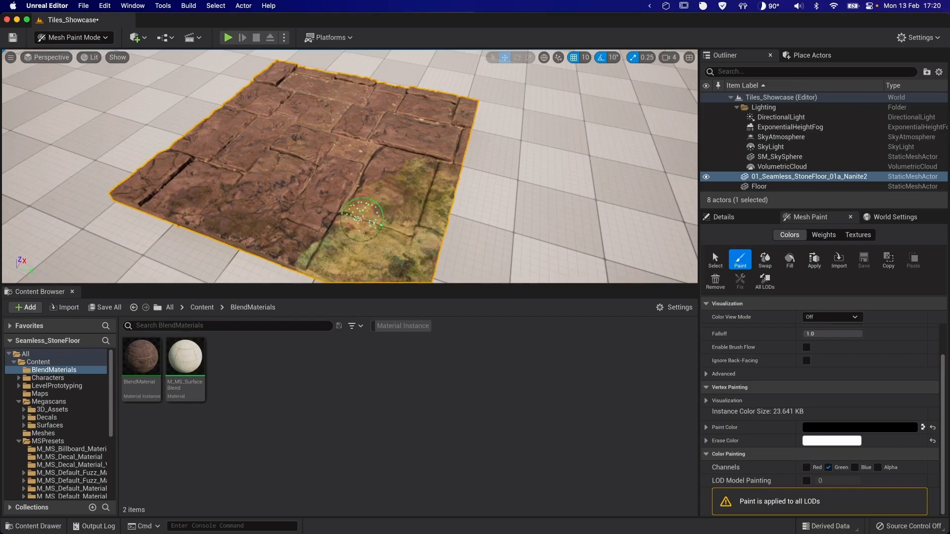
- Return to Select mode, open the BlendMaterial instance and enable its Top Layer and Base/Middle Layer Blend Controls
{"action": "left_click", "coordinate": [73, 37]}
{"action": "left_click", "coordinate": [79, 47]}
{"action": "double_click", "coordinate": [141, 356]}
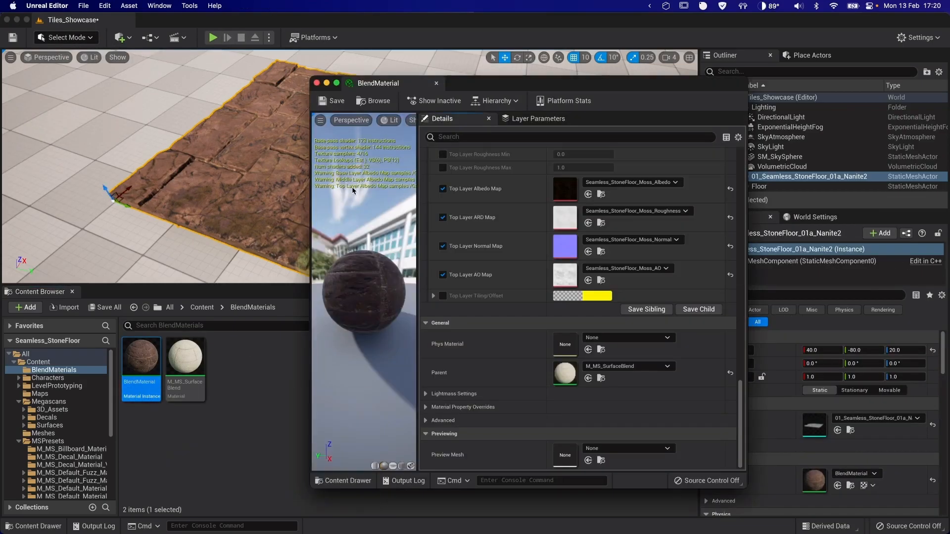
{"action": "right_click_drag", "start_coordinate": [156, 168], "coordinate": [262, 148]}
{"action": "scroll", "coordinate": [563, 255], "scroll_direction": "up", "scroll_amount": 10}
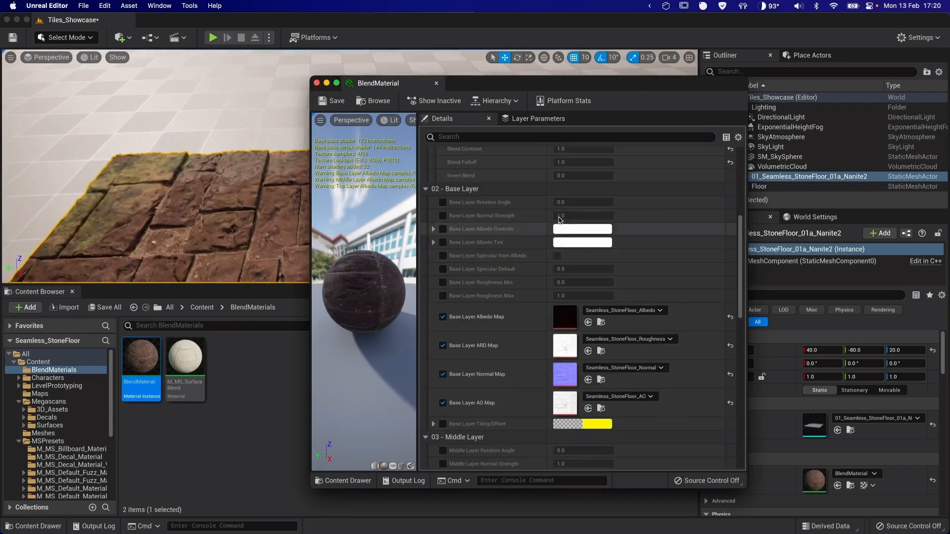
{"action": "scroll", "coordinate": [494, 238], "scroll_direction": "down", "scroll_amount": 2}
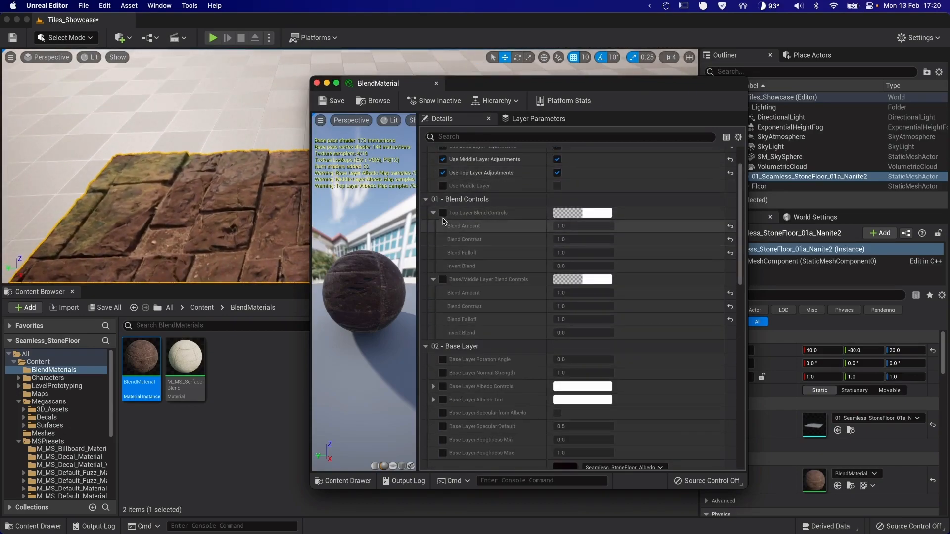
{"action": "left_click", "coordinate": [442, 214]}
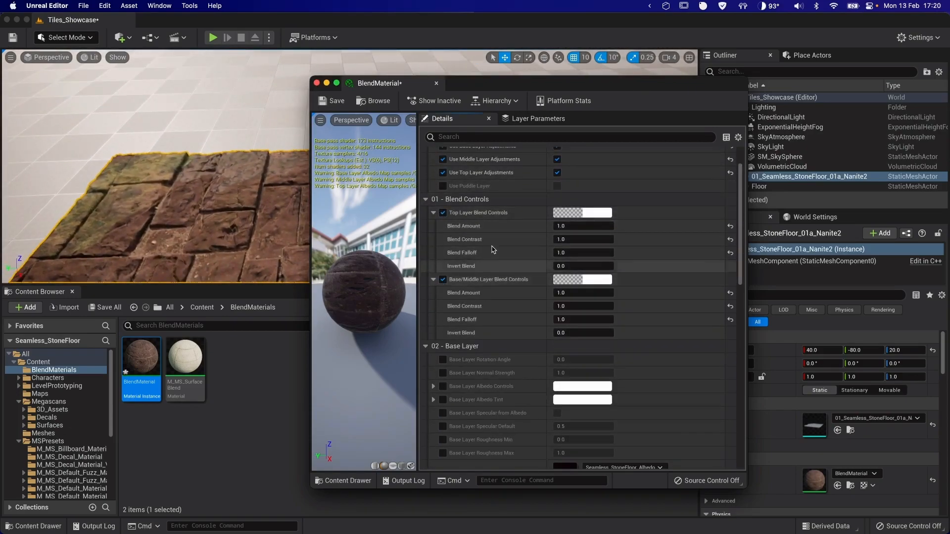
- Set the top layer's Blend Amount to about 1.18, Blend Contrast to about 0.88 and Blend Falloff to about 0.93
{"action": "scroll", "coordinate": [549, 228], "scroll_direction": "down", "scroll_amount": 1}
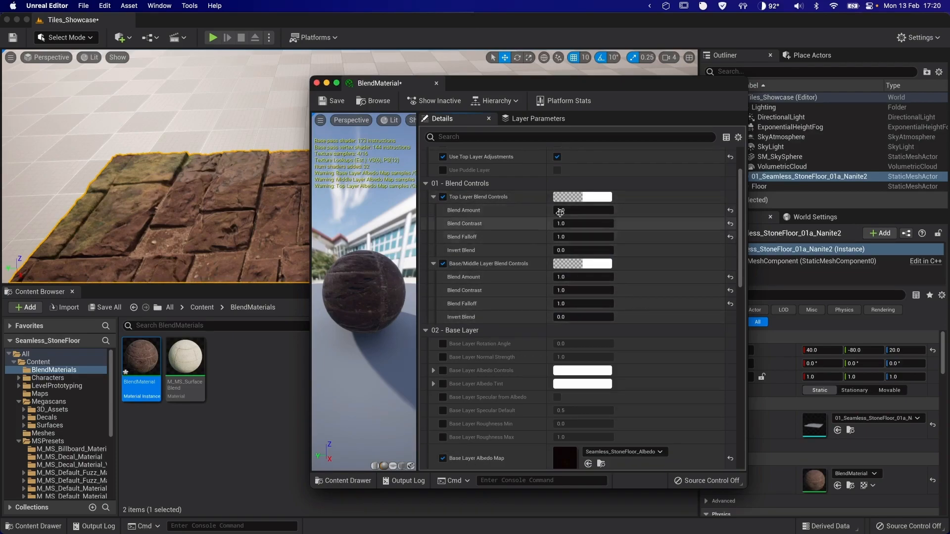
{"action": "left_click_drag", "start_coordinate": [583, 210], "coordinate": [591, 210]}
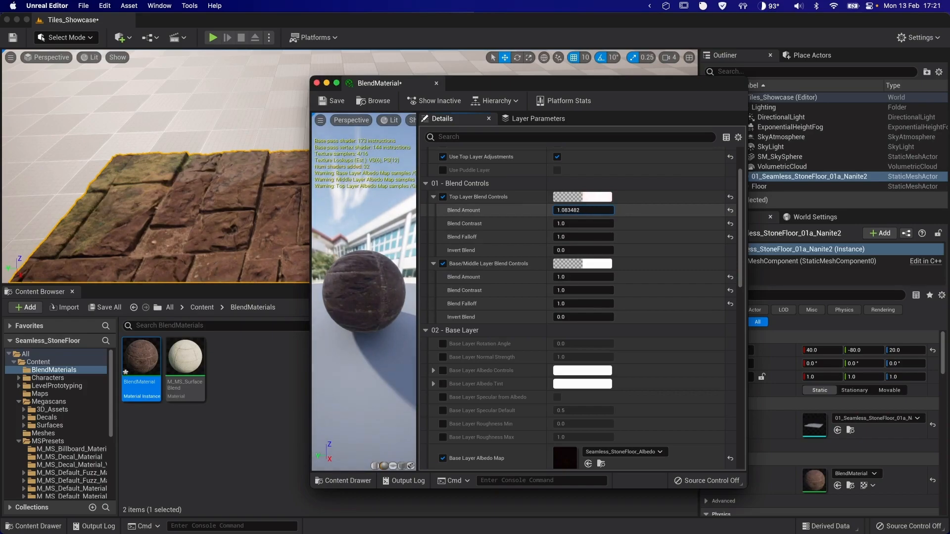
{"action": "left_click_drag", "start_coordinate": [559, 223], "coordinate": [593, 224]}
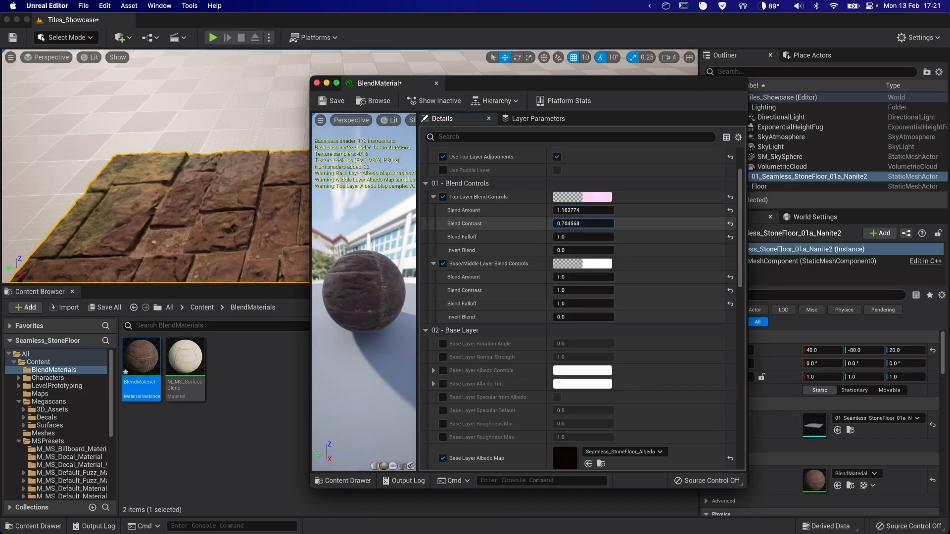
{"action": "mouse_move", "coordinate": [561, 237]}
{"action": "left_mouse_down"}
{"action": "mouse_move", "coordinate": [589, 237]}
{"action": "mouse_move", "coordinate": [564, 237]}
{"action": "left_mouse_up"}
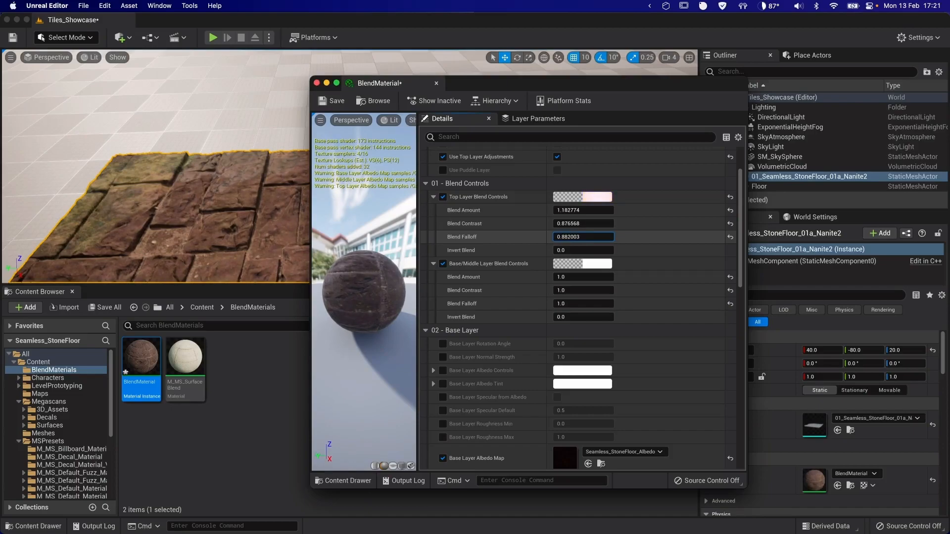
- Enable the Middle Layer Albedo Controls and expand their saturation, brightness and contrast values
{"action": "scroll", "coordinate": [675, 395], "scroll_direction": "down", "scroll_amount": 10}
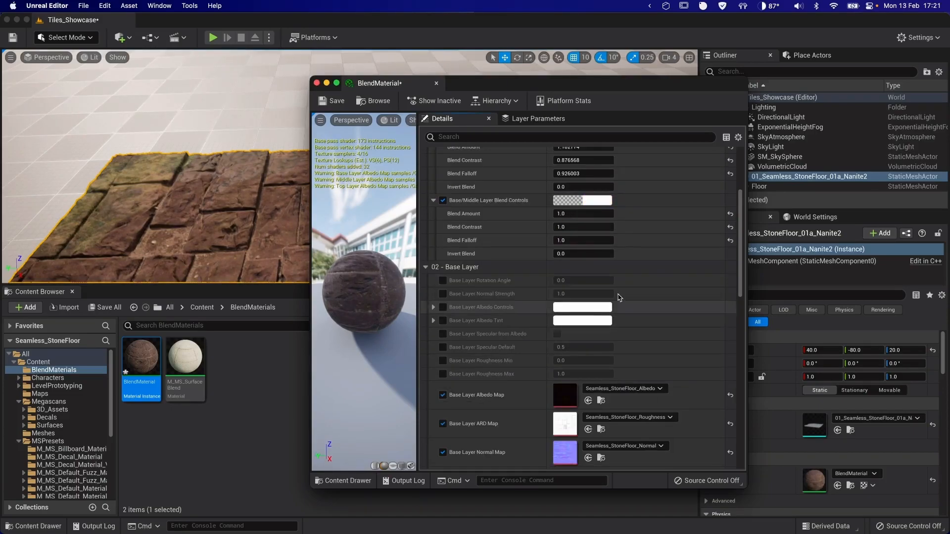
{"action": "scroll", "coordinate": [637, 332], "scroll_direction": "down", "scroll_amount": 7}
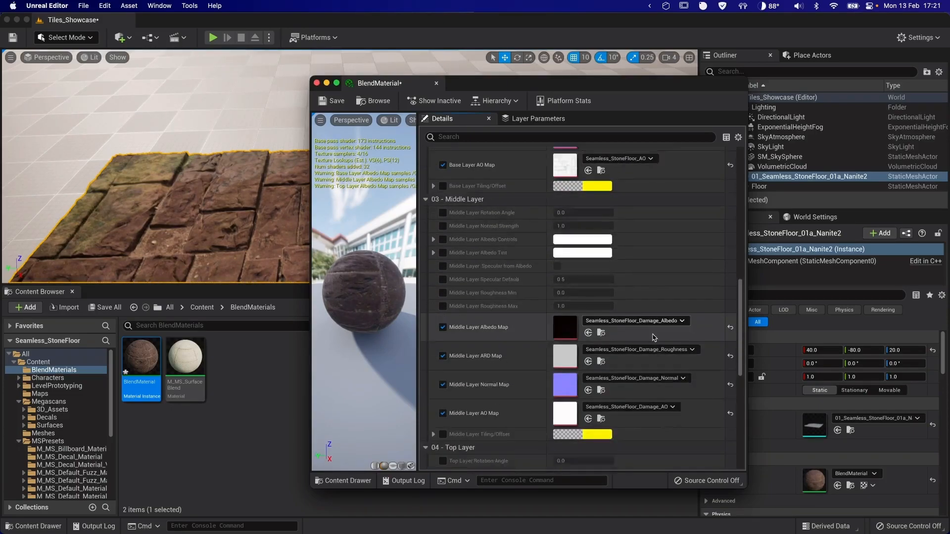
{"action": "scroll", "coordinate": [454, 268], "scroll_direction": "up", "scroll_amount": 2}
{"action": "left_click", "coordinate": [443, 223]}
{"action": "left_click", "coordinate": [433, 223]}
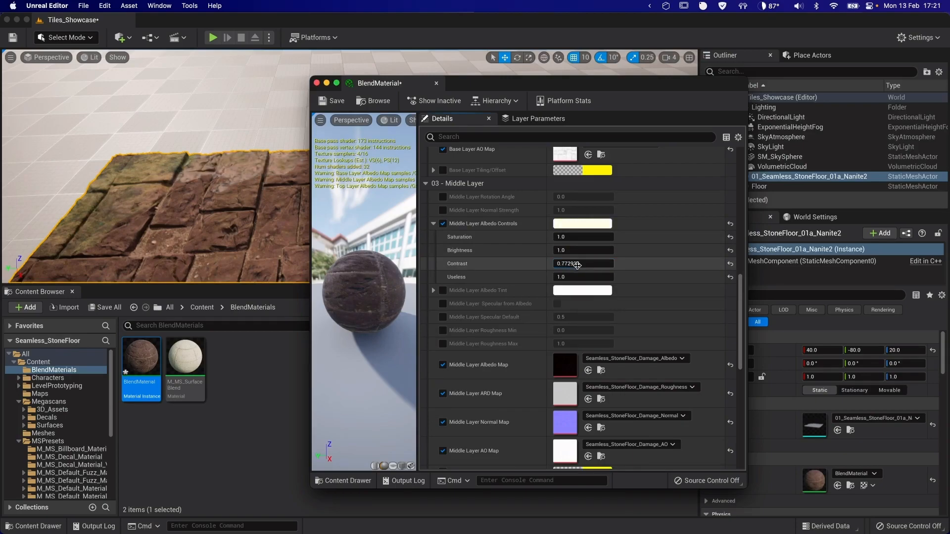
- Try different brightness and saturation values for the middle layer's albedo and reset them to 1.0
{"action": "key", "text": "super+z"}
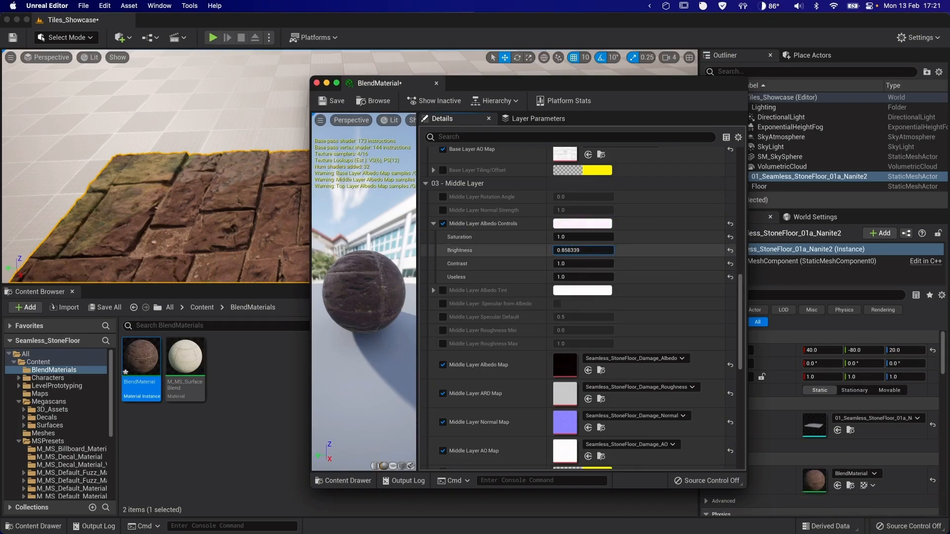
{"action": "left_click", "coordinate": [730, 250]}
{"action": "left_click", "coordinate": [586, 251]}
{"action": "type", "text": "1"}
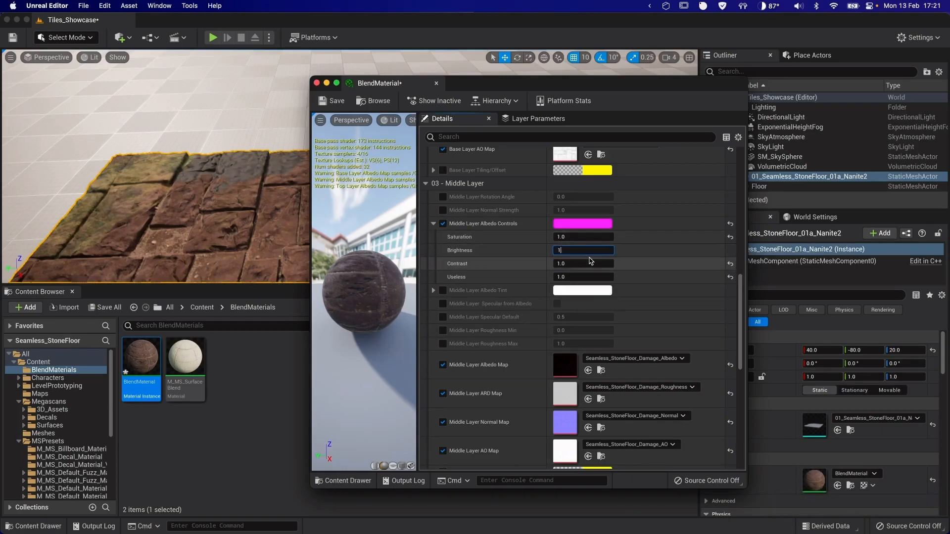
{"action": "left_click_drag", "start_coordinate": [584, 236], "coordinate": [578, 237]}
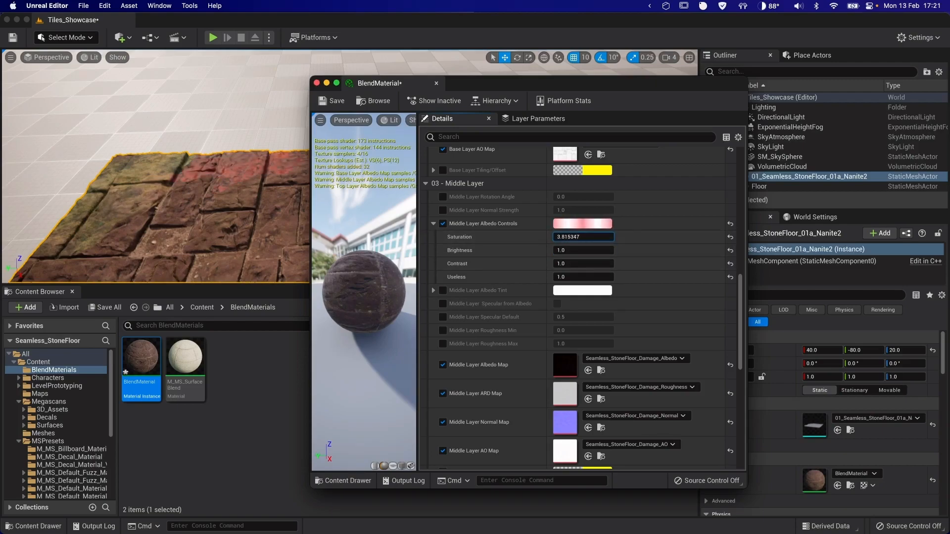
{"action": "left_click", "coordinate": [730, 224]}
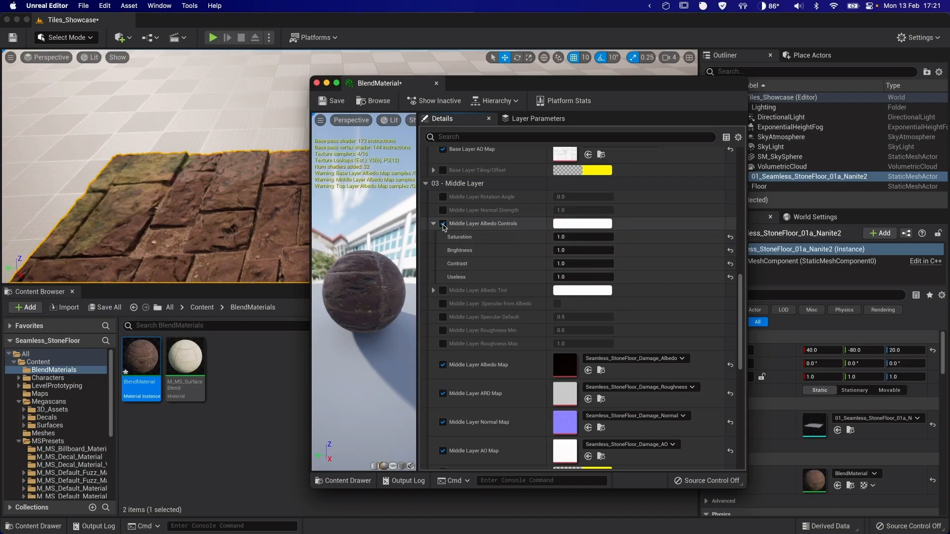
- Enable Middle Layer Roughness Min and set it to 1.0
{"action": "left_click", "coordinate": [442, 331]}
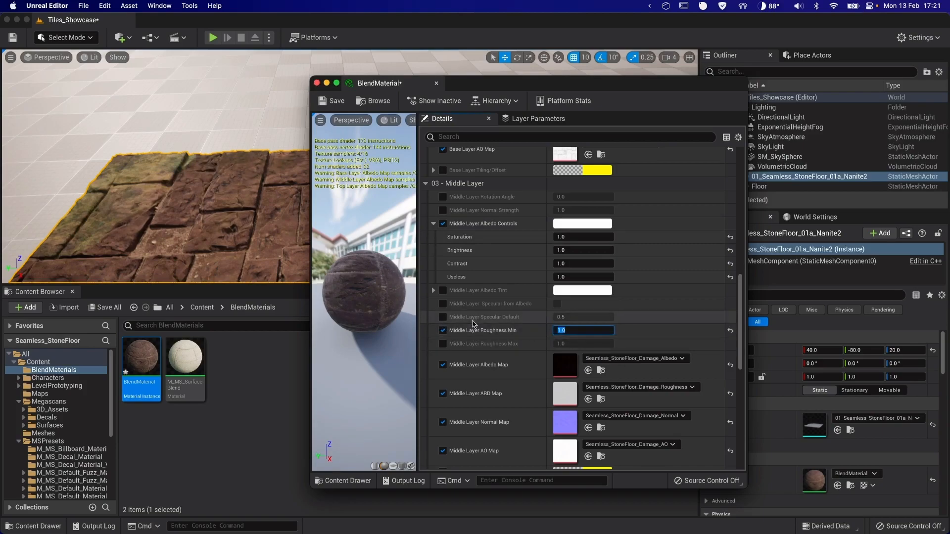
{"action": "scroll", "coordinate": [500, 329], "scroll_direction": "down", "scroll_amount": 10}
{"action": "scroll", "coordinate": [500, 326], "scroll_direction": "up", "scroll_amount": 8}
{"action": "scroll", "coordinate": [509, 321], "scroll_direction": "down", "scroll_amount": 2}
{"action": "scroll", "coordinate": [508, 321], "scroll_direction": "down", "scroll_amount": 8}
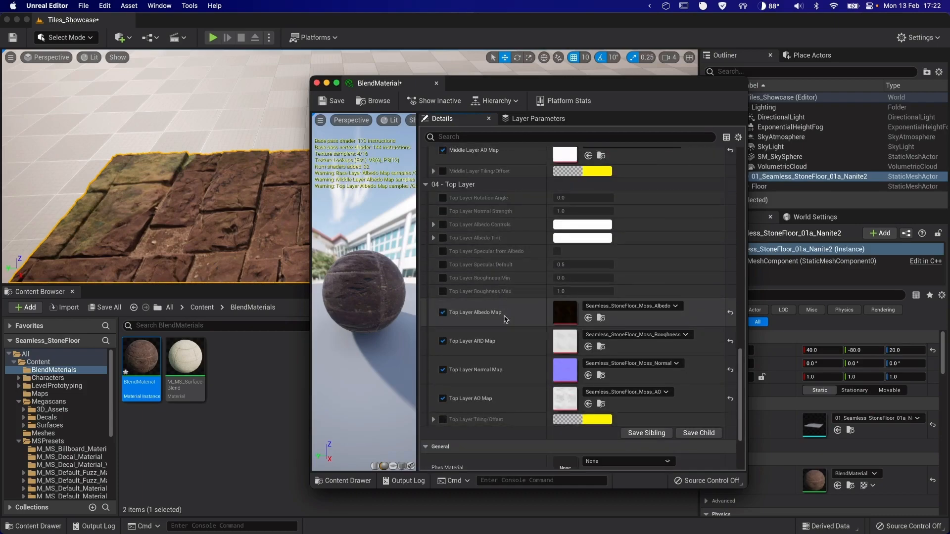
- Enable the Top Layer Albedo Controls and set Top Layer Roughness Min to about 0.98
{"action": "left_click", "coordinate": [442, 240]}
{"action": "left_click", "coordinate": [433, 241]}
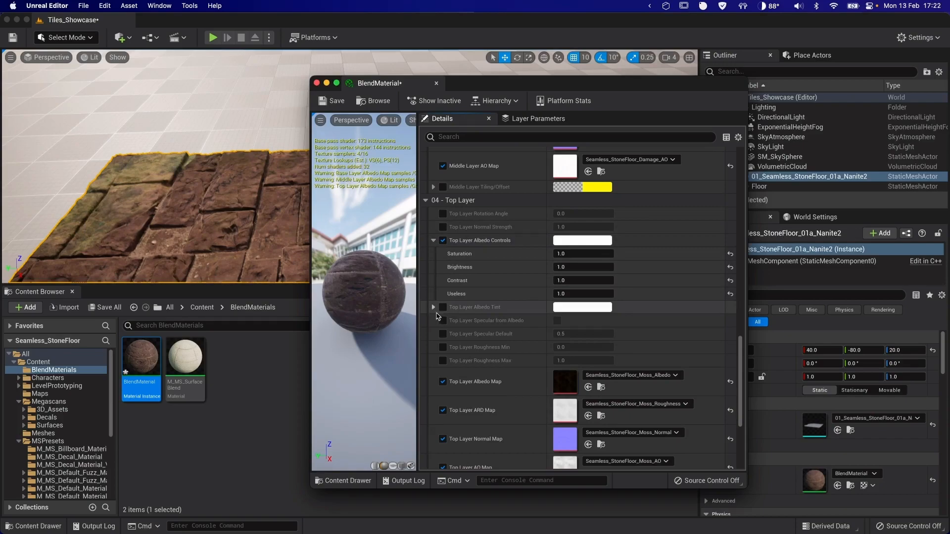
{"action": "scroll", "coordinate": [435, 302], "scroll_direction": "down", "scroll_amount": 3}
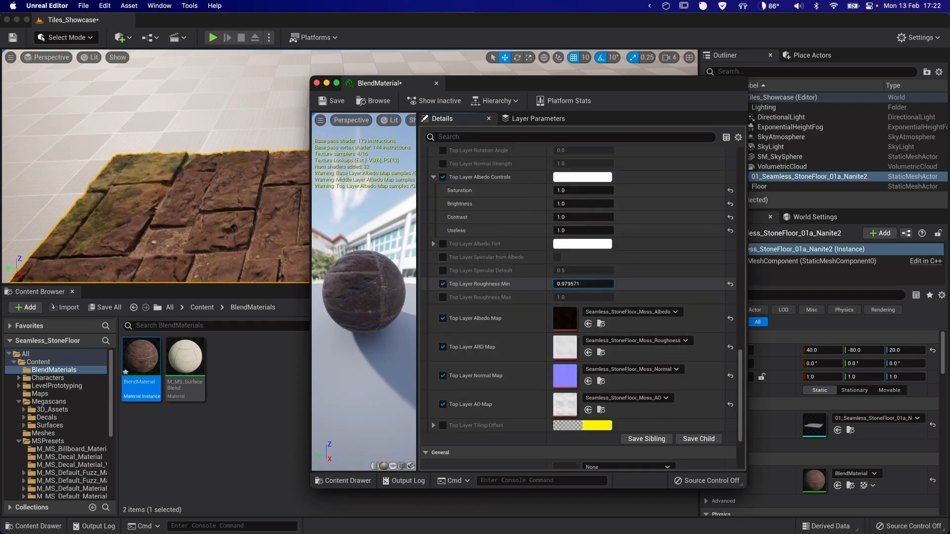
- Save the BlendMaterial instance and close its editor
{"action": "right_click_drag", "start_coordinate": [137, 183], "coordinate": [207, 192]}
{"action": "left_click", "coordinate": [321, 98]}
{"action": "left_click", "coordinate": [317, 82]}
- Set the stone floor mesh's Z location to 0
{"action": "left_click", "coordinate": [918, 352]}
{"action": "type", "text": "0"}
{"action": "key", "text": "Return"}
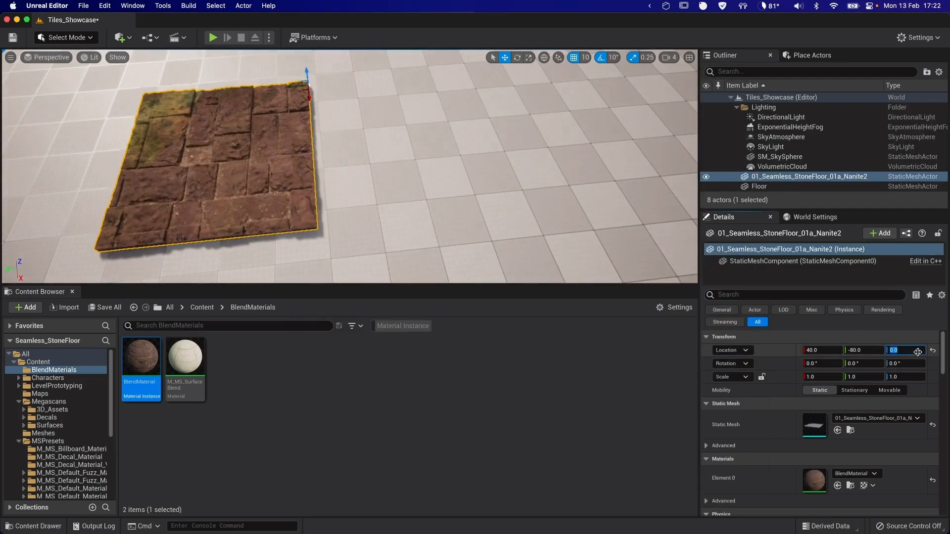
{"action": "type", "text": "0"}
{"action": "key", "text": "Return"}
- Duplicate the stone floor tile edge to edge to form a row of three tiles
{"action": "mouse_move", "coordinate": [443, 285]}
{"action": "left_mouse_down"}
{"action": "mouse_move", "coordinate": [438, 390]}
{"action": "mouse_move", "coordinate": [439, 362]}
{"action": "mouse_move", "coordinate": [584, 336]}
{"action": "mouse_move", "coordinate": [445, 306]}
{"action": "mouse_move", "coordinate": [207, 278]}
{"action": "mouse_move", "coordinate": [448, 284]}
{"action": "left_mouse_up"}
{"action": "left_click_drag", "start_coordinate": [448, 284], "coordinate": [475, 291], "text": "alt"}
{"action": "middle_click_drag", "start_coordinate": [475, 292], "coordinate": [207, 267], "text": "alt"}
{"action": "left_click_drag", "start_coordinate": [179, 276], "coordinate": [419, 292], "text": "alt"}
{"action": "left_click_drag", "start_coordinate": [419, 293], "coordinate": [282, 257], "text": "alt"}
- Select the whole row of tiles and duplicate it twice to form a 3 by 3 stone floor
{"action": "left_click", "coordinate": [301, 170], "text": "shift"}
{"action": "left_click", "coordinate": [289, 111], "text": "shift"}
{"action": "left_click_drag", "start_coordinate": [278, 86], "coordinate": [413, 96], "text": "alt"}
{"action": "left_click_drag", "start_coordinate": [357, 217], "coordinate": [541, 206], "text": "alt"}
{"action": "left_click_drag", "start_coordinate": [195, 237], "coordinate": [346, 250], "text": "alt"}
- Select all nine stone floor tiles and prepare the Paint tool in Mesh Paint mode with black as the paint color
{"action": "left_click", "coordinate": [237, 170]}
{"action": "key", "text": "shift+e"}
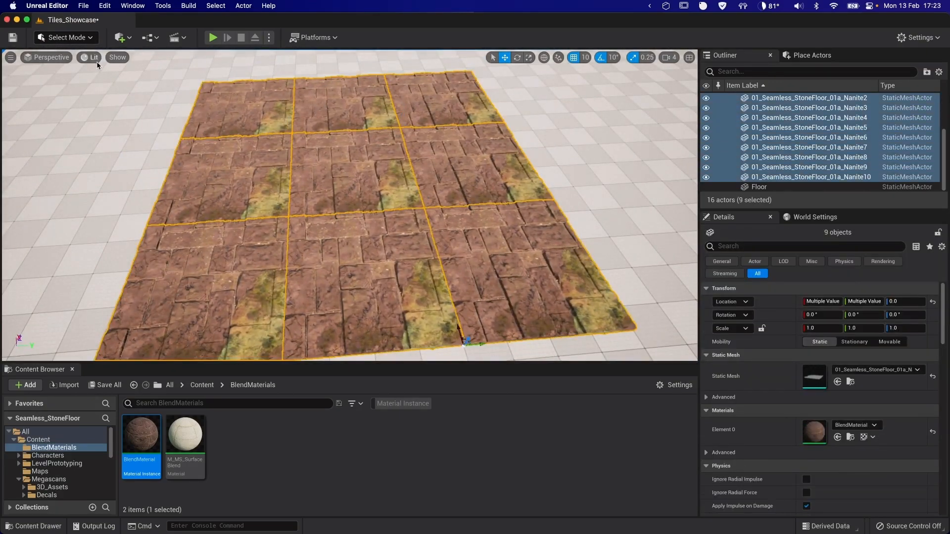
{"action": "left_click", "coordinate": [80, 38]}
{"action": "left_click", "coordinate": [66, 91]}
{"action": "left_click", "coordinate": [740, 260]}
{"action": "left_click", "coordinate": [764, 262]}
{"action": "scroll", "coordinate": [816, 415], "scroll_direction": "down", "scroll_amount": 3}
- Try painting a dab of moss at the floor's front edge and undo it
{"action": "mouse_move", "coordinate": [615, 350]}
{"action": "left_mouse_down"}
{"action": "mouse_move", "coordinate": [600, 267]}
{"action": "mouse_move", "coordinate": [604, 307]}
{"action": "mouse_move", "coordinate": [350, 335]}
{"action": "mouse_move", "coordinate": [432, 337]}
{"action": "mouse_move", "coordinate": [297, 329]}
{"action": "mouse_move", "coordinate": [185, 217]}
{"action": "mouse_move", "coordinate": [292, 176]}
{"action": "mouse_move", "coordinate": [390, 175]}
{"action": "left_mouse_up"}
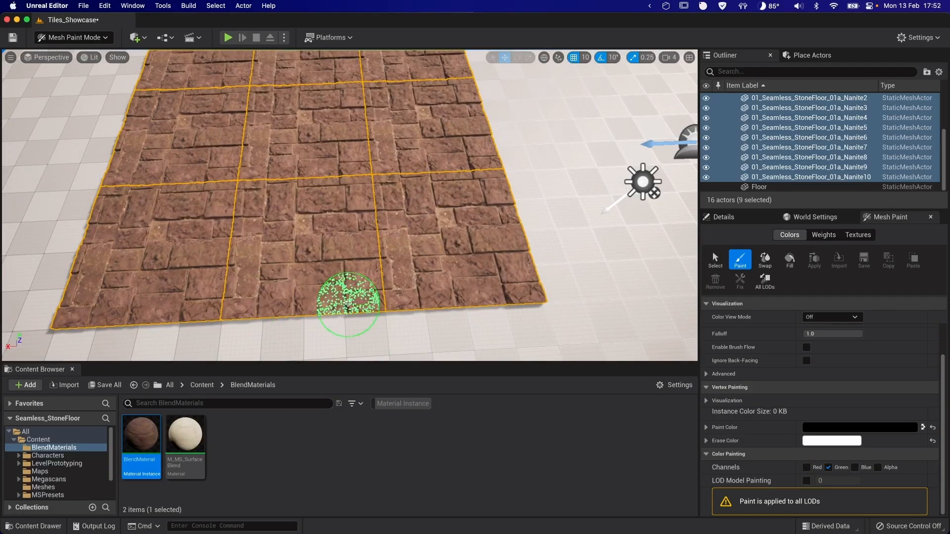
{"action": "left_click", "coordinate": [349, 296]}
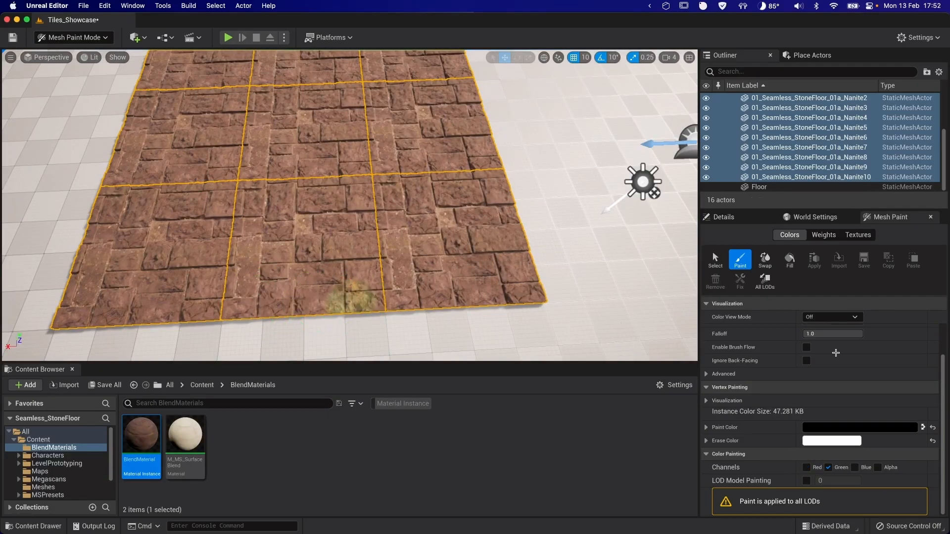
{"action": "key", "text": "super+z"}
- Set the brush size to 0.502 and strength to 0.312, and paint moss along the floor's outer edges through the Green channel
{"action": "mouse_move", "coordinate": [817, 341]}
{"action": "left_mouse_down"}
{"action": "mouse_move", "coordinate": [832, 341]}
{"action": "mouse_move", "coordinate": [821, 356]}
{"action": "left_mouse_up"}
{"action": "mouse_move", "coordinate": [482, 269]}
{"action": "left_mouse_down"}
{"action": "mouse_move", "coordinate": [477, 287]}
{"action": "mouse_move", "coordinate": [467, 205]}
{"action": "mouse_move", "coordinate": [398, 248]}
{"action": "mouse_move", "coordinate": [370, 281]}
{"action": "mouse_move", "coordinate": [127, 286]}
{"action": "left_mouse_up"}
{"action": "right_click_drag", "start_coordinate": [127, 286], "coordinate": [269, 268]}
{"action": "mouse_move", "coordinate": [269, 268]}
{"action": "left_mouse_down"}
{"action": "mouse_move", "coordinate": [282, 276]}
{"action": "mouse_move", "coordinate": [191, 159]}
{"action": "mouse_move", "coordinate": [180, 212]}
{"action": "mouse_move", "coordinate": [230, 203]}
{"action": "left_mouse_up"}
{"action": "mouse_move", "coordinate": [230, 202]}
{"action": "right_mouse_down"}
{"action": "mouse_move", "coordinate": [339, 292]}
{"action": "mouse_move", "coordinate": [336, 232]}
{"action": "right_mouse_up"}
{"action": "mouse_move", "coordinate": [336, 233]}
{"action": "left_mouse_down"}
{"action": "mouse_move", "coordinate": [321, 219]}
{"action": "mouse_move", "coordinate": [347, 99]}
{"action": "left_mouse_up"}
{"action": "mouse_move", "coordinate": [347, 99]}
{"action": "right_mouse_down"}
{"action": "mouse_move", "coordinate": [296, 74]}
{"action": "mouse_move", "coordinate": [328, 148]}
{"action": "right_mouse_up"}
{"action": "mouse_move", "coordinate": [329, 148]}
{"action": "left_mouse_down"}
{"action": "mouse_move", "coordinate": [345, 159]}
{"action": "mouse_move", "coordinate": [339, 134]}
{"action": "mouse_move", "coordinate": [577, 251]}
{"action": "mouse_move", "coordinate": [397, 177]}
{"action": "left_mouse_up"}
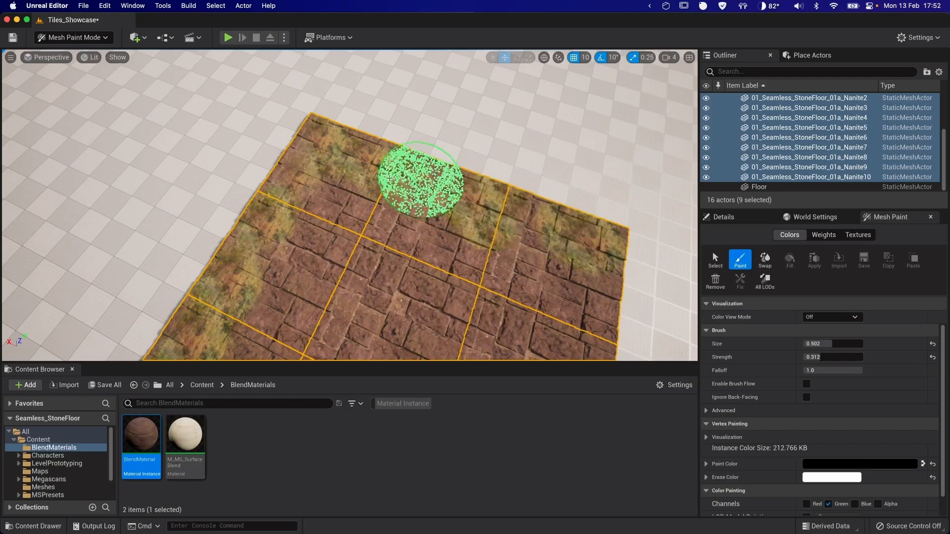
- Switch the painting to the Red channel and paint patches of the damage layer just inside the moss border
{"action": "right_click_drag", "start_coordinate": [397, 178], "coordinate": [435, 159]}
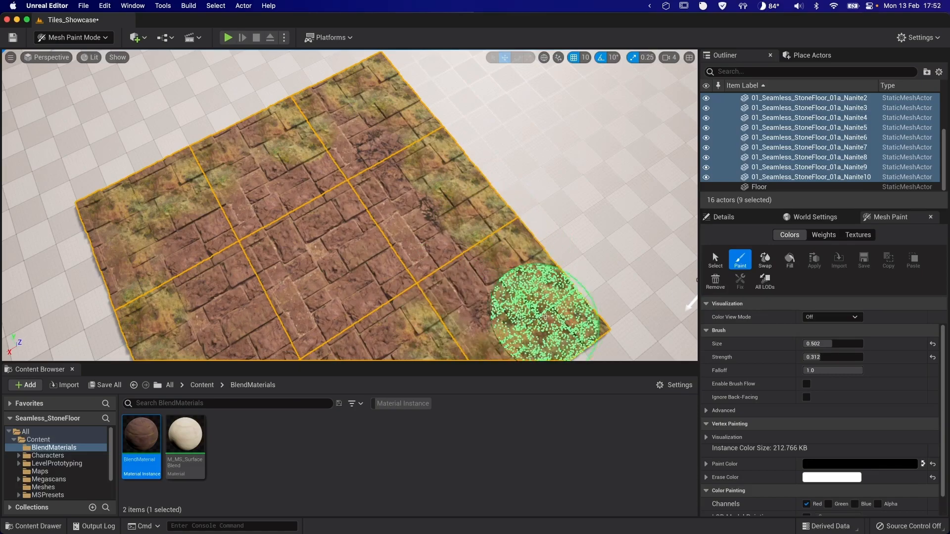
{"action": "right_click_drag", "start_coordinate": [516, 277], "coordinate": [493, 275]}
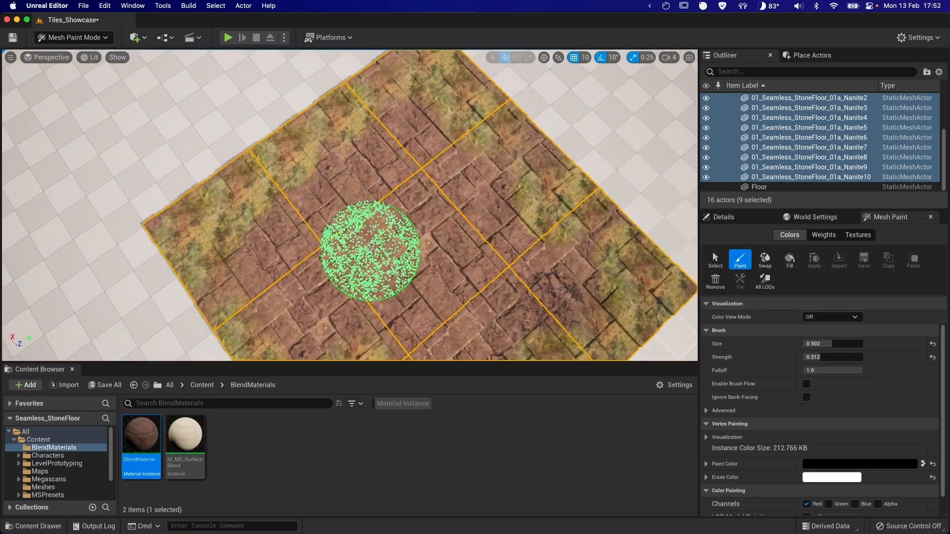
{"action": "mouse_move", "coordinate": [238, 281]}
{"action": "left_mouse_down"}
{"action": "mouse_move", "coordinate": [243, 333]}
{"action": "mouse_move", "coordinate": [203, 261]}
{"action": "mouse_move", "coordinate": [275, 174]}
{"action": "mouse_move", "coordinate": [310, 189]}
{"action": "left_mouse_up"}
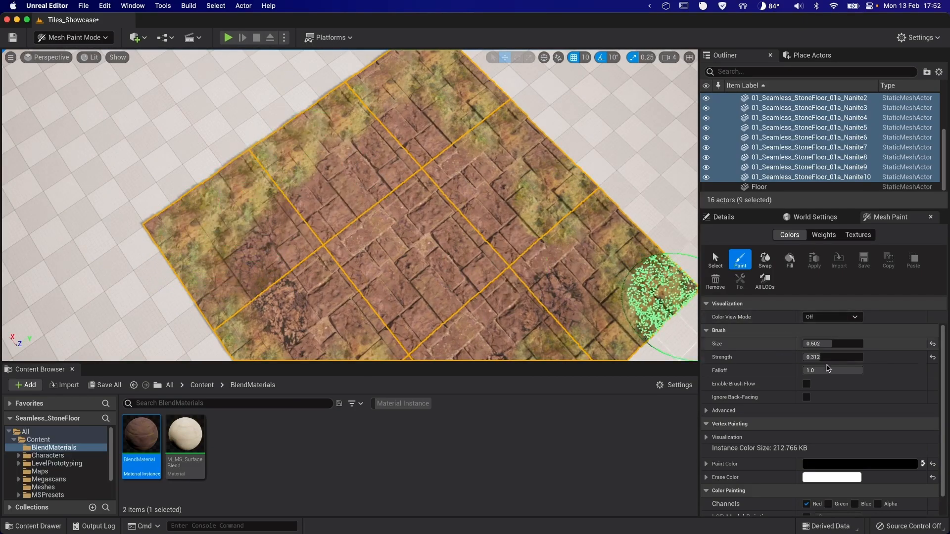
- Leave Mesh Paint mode for Select mode and inspect the painted floor from several angles
{"action": "mouse_move", "coordinate": [593, 235]}
{"action": "right_mouse_down"}
{"action": "mouse_move", "coordinate": [525, 225]}
{"action": "mouse_move", "coordinate": [421, 131]}
{"action": "mouse_move", "coordinate": [367, 104]}
{"action": "right_mouse_up"}
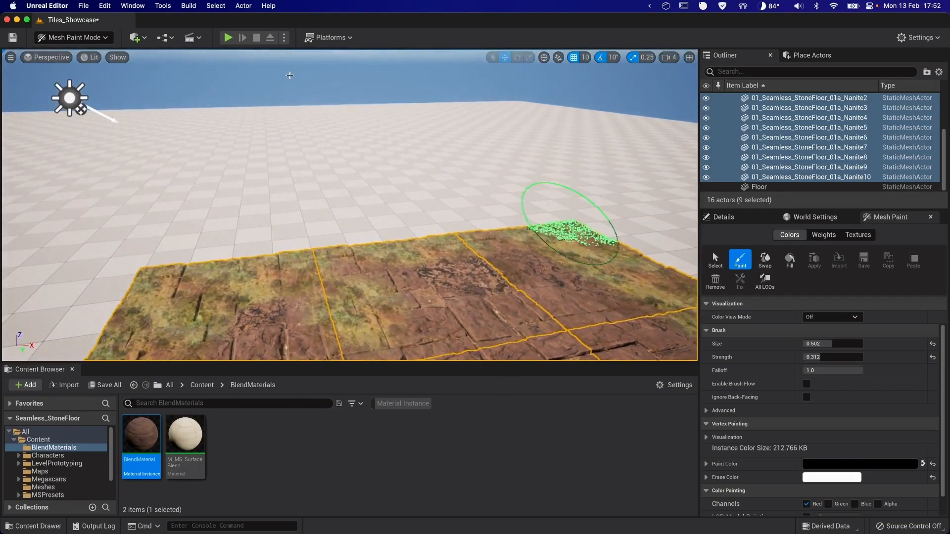
{"action": "left_click", "coordinate": [85, 39]}
{"action": "left_click", "coordinate": [81, 58]}
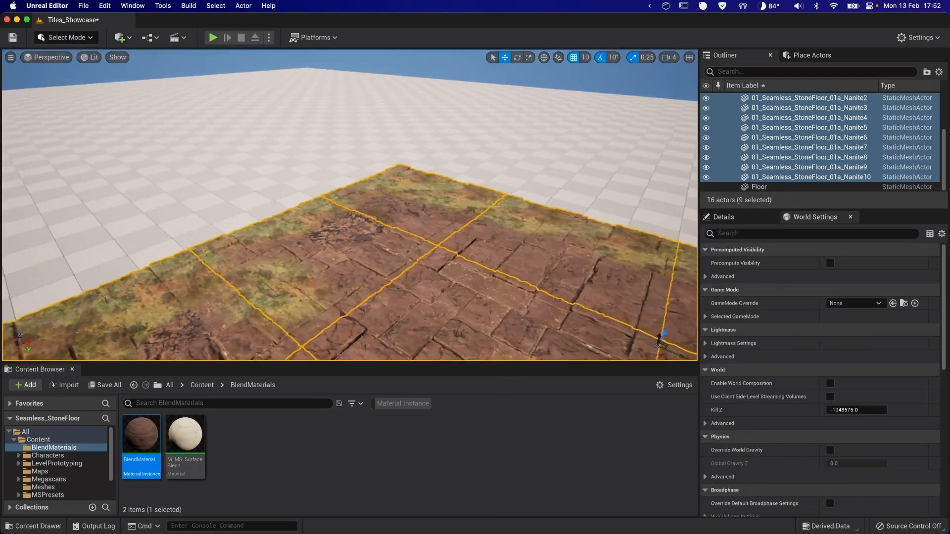
{"action": "right_click_drag", "start_coordinate": [350, 205], "coordinate": [431, 183]}
{"action": "right_click_drag", "start_coordinate": [350, 205], "coordinate": [337, 250]}
- Find the Player Start actor, place it on the mossy edge of the stone floor and snap it down to the surface
{"action": "left_click", "coordinate": [811, 55]}
{"action": "left_click", "coordinate": [756, 71]}
{"action": "type", "text": "start"}
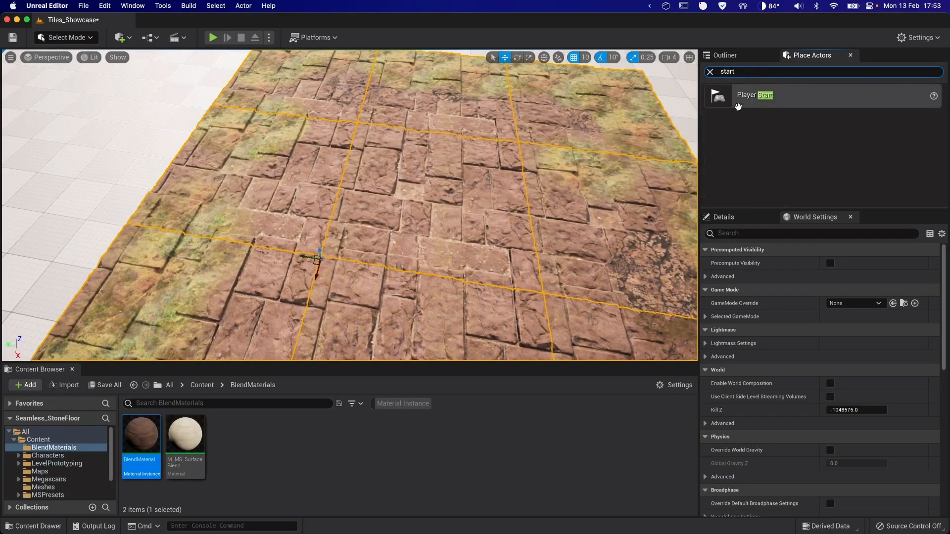
{"action": "left_click_drag", "start_coordinate": [742, 95], "coordinate": [197, 331]}
{"action": "right_click_drag", "start_coordinate": [298, 307], "coordinate": [280, 279]}
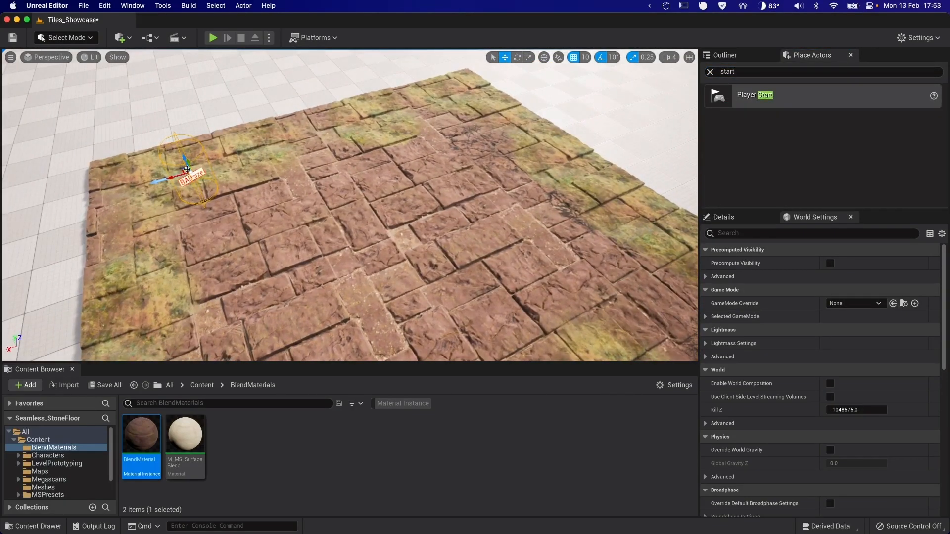
{"action": "key", "text": "End"}
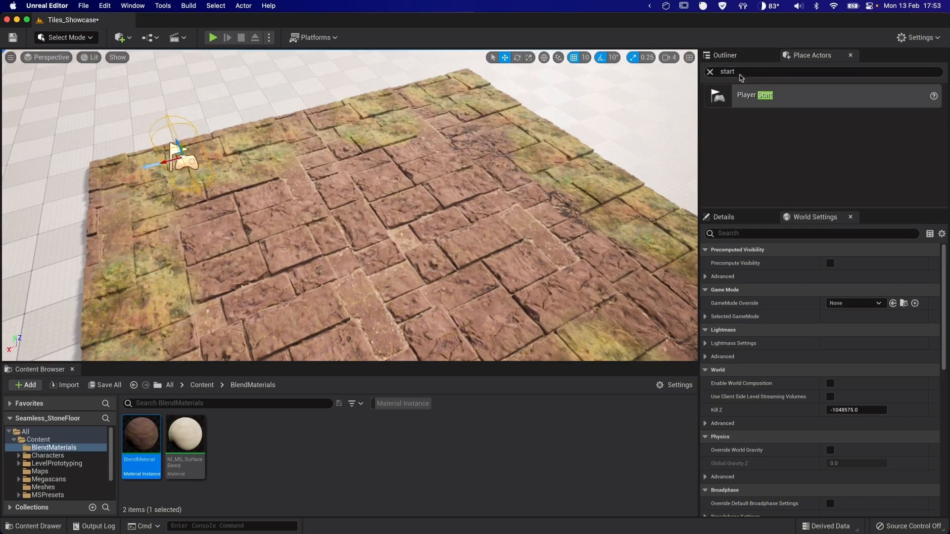
{"action": "left_click", "coordinate": [710, 72]}
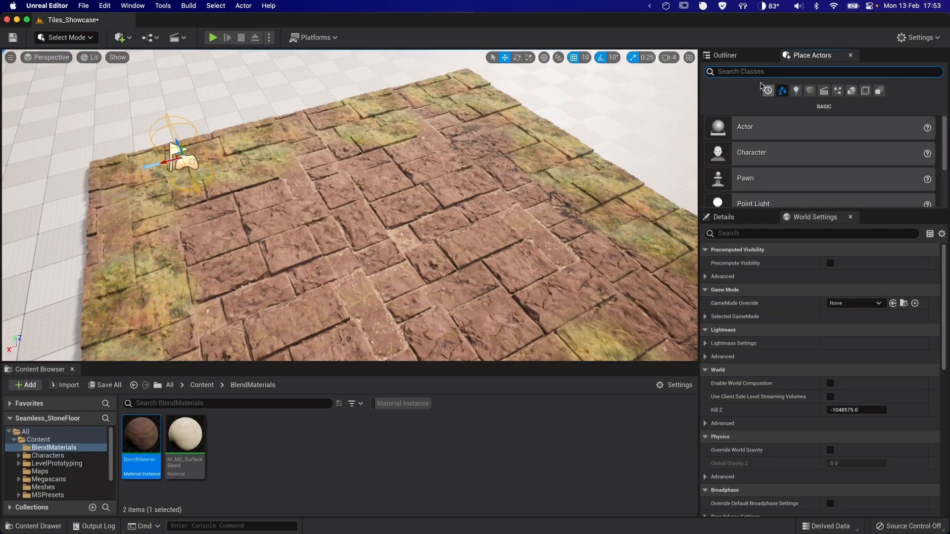
- Play-test the level by running the character across the painted stone floor, and end the play session
{"action": "left_click", "coordinate": [747, 55]}
{"action": "right_click_drag", "start_coordinate": [409, 148], "coordinate": [549, 148]}
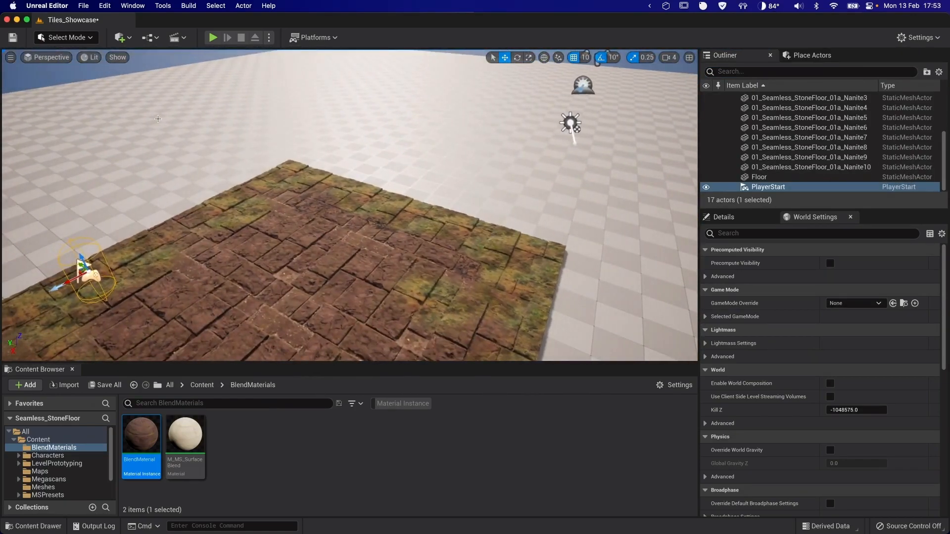
{"action": "left_click", "coordinate": [213, 37]}
{"action": "left_click", "coordinate": [241, 215]}
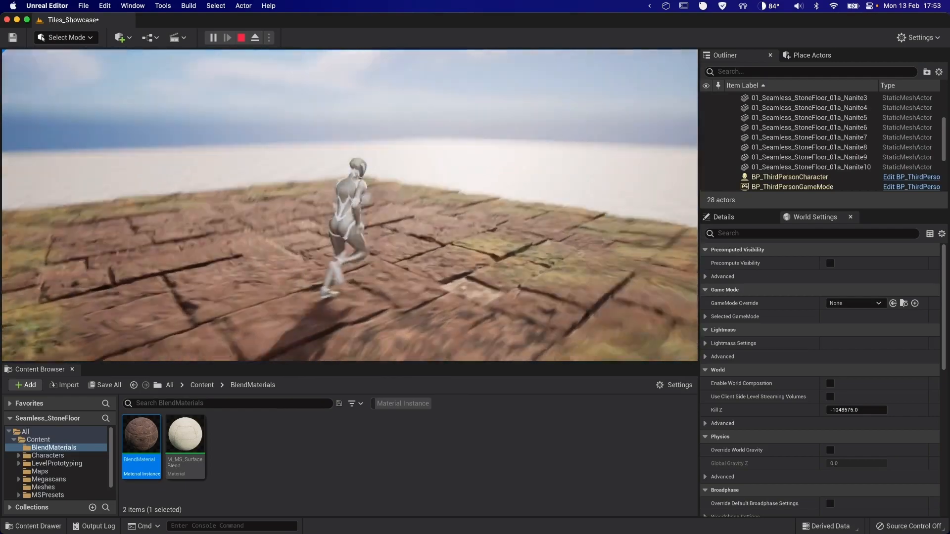
{"action": "key", "text": "w"}
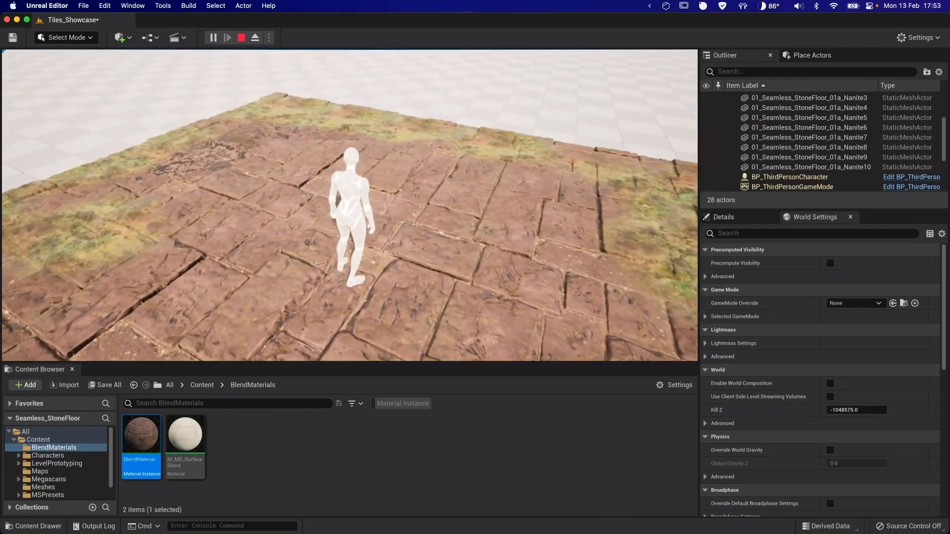
{"action": "key", "text": "Escape"}
- Save the current Tiles_Showcase level
{"action": "right_click_drag", "start_coordinate": [347, 198], "coordinate": [415, 221]}
{"action": "key", "text": "super+s"}
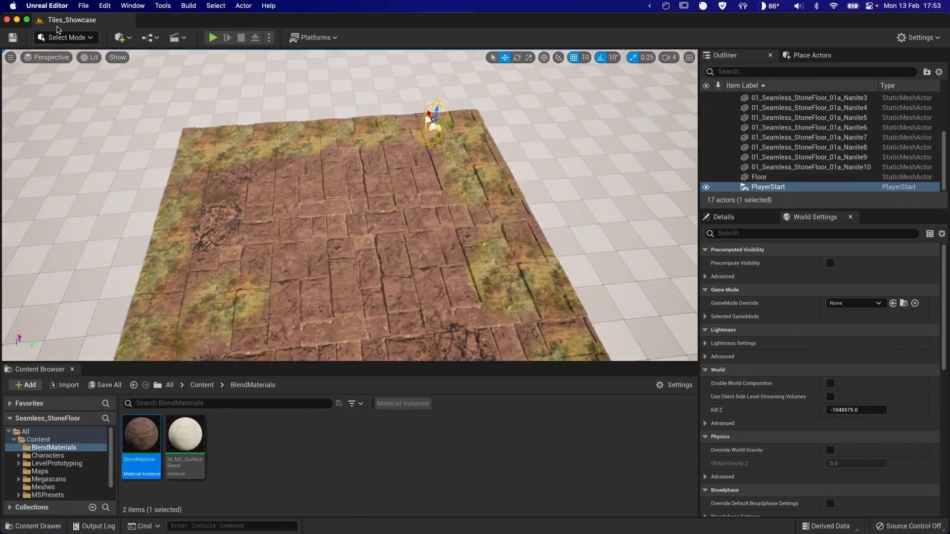
{"action": "left_click", "coordinate": [81, 5]}
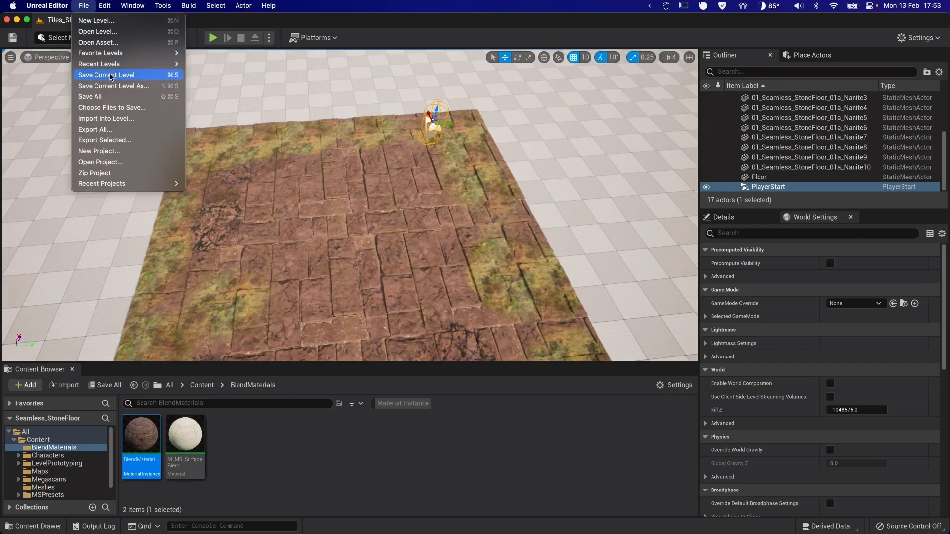
{"action": "left_click", "coordinate": [111, 76]}
- Select the stone tile in the middle of the floor and open the project's Meshes folder
{"action": "left_click", "coordinate": [345, 269]}
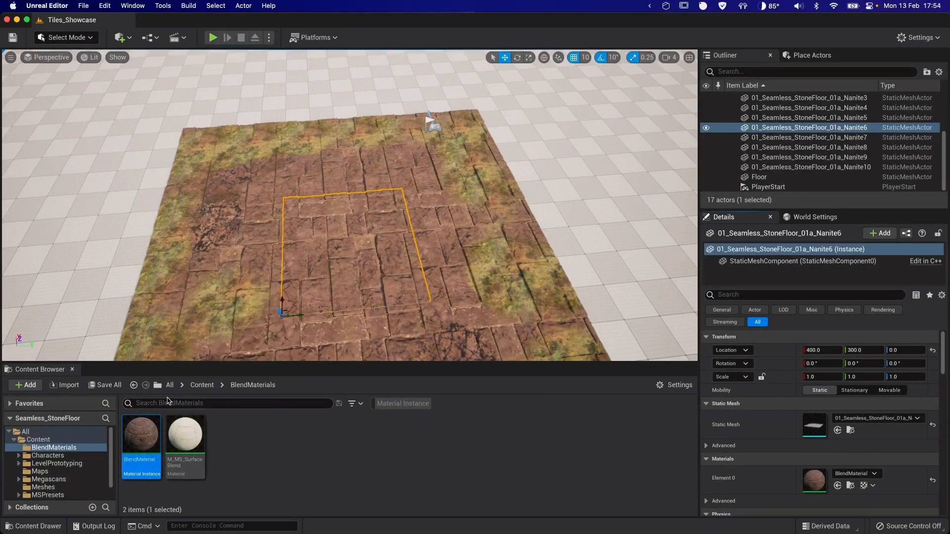
{"action": "left_click", "coordinate": [206, 386]}
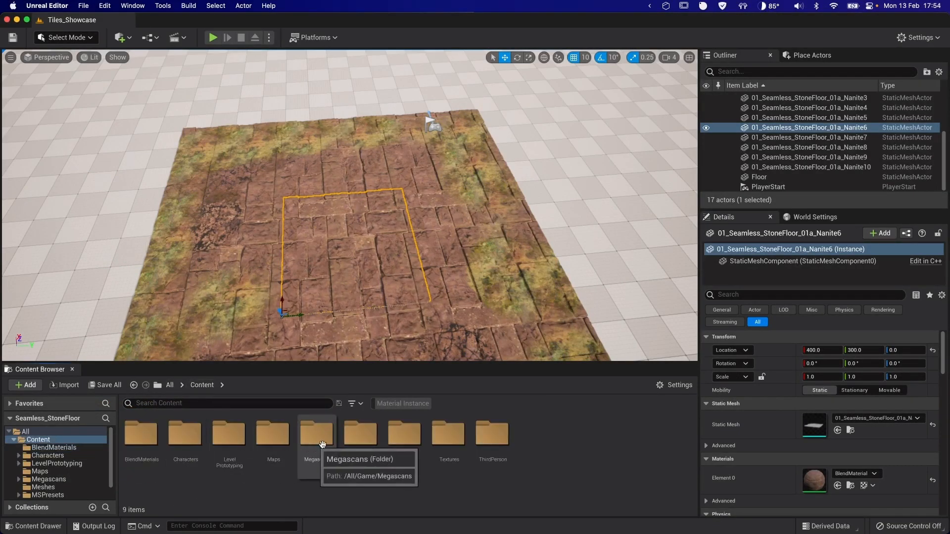
{"action": "double_click", "coordinate": [303, 455]}
{"action": "left_click_drag", "start_coordinate": [154, 463], "coordinate": [277, 262]}
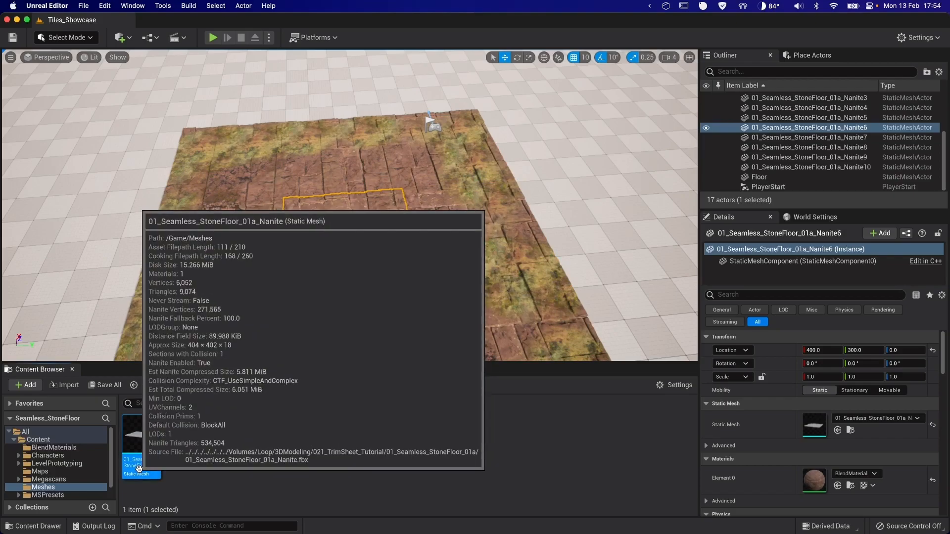
- Duplicate the 01_Seamless_StoneFloor_01a_Nanite mesh and name the copy 01_Seamless_StoneFloor_02a_Fracture
{"action": "right_click", "coordinate": [141, 460]}
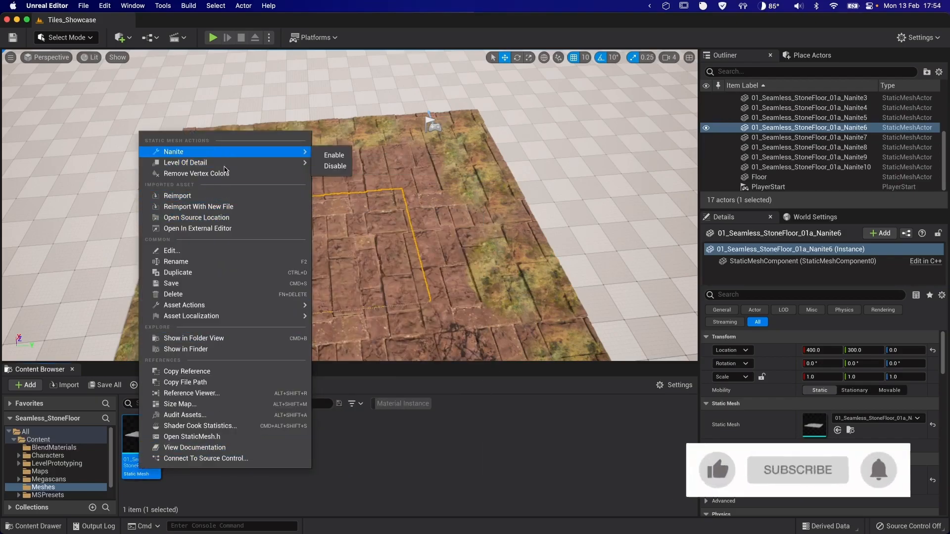
{"action": "left_click", "coordinate": [213, 272]}
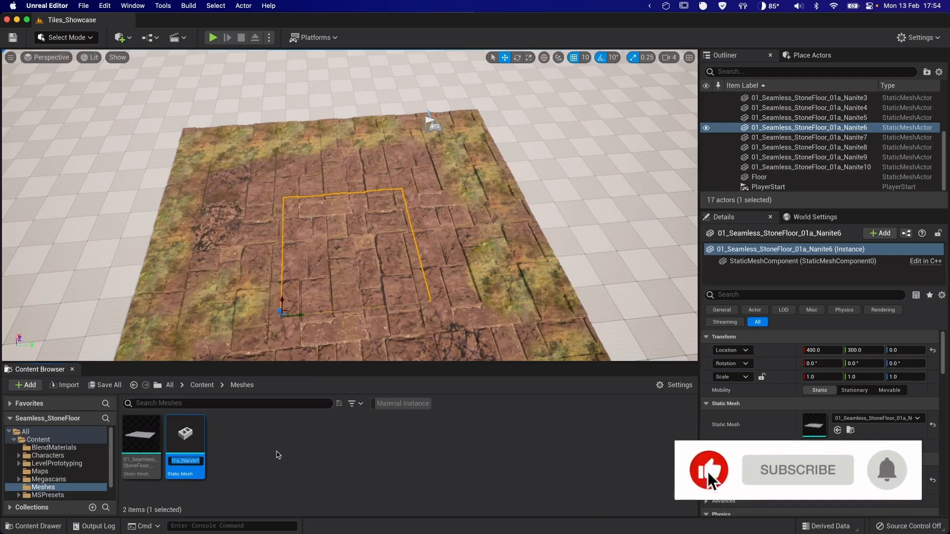
{"action": "key", "text": "BackSpace"}
{"action": "key", "text": "BackSpace"}
{"action": "key", "text": "BackSpace"}
{"action": "key", "text": "BackSpace"}
{"action": "key", "text": "BackSpace"}
{"action": "key", "text": "BackSpace"}
{"action": "key", "text": "BackSpace"}
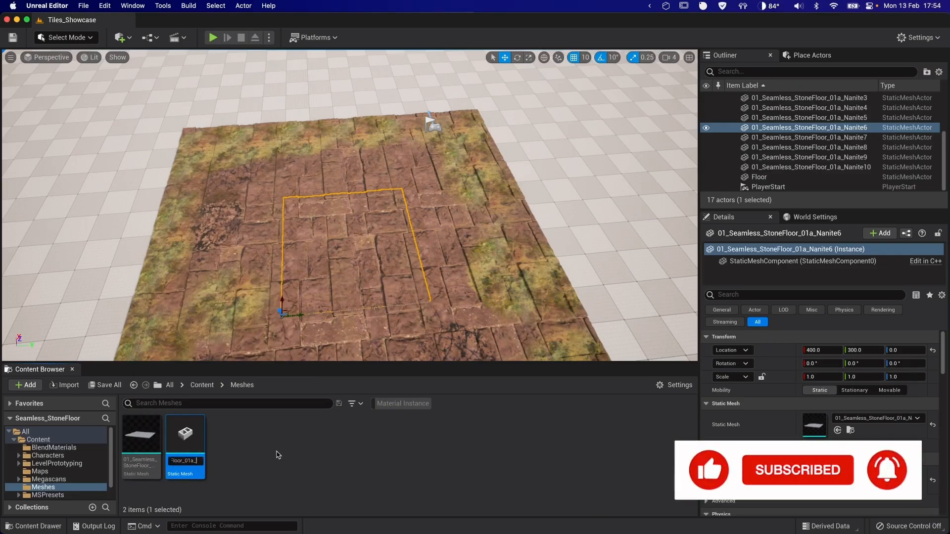
{"action": "key", "text": "BackSpace"}
{"action": "key", "text": "BackSpace"}
{"action": "type", "text": "2a_Fracture"}
{"action": "key", "text": "Return"}
- Assign the 01_Seamless_StoneFloor_02a_Fracture mesh to the selected tile, and save that mesh with Nanite disabled
{"action": "left_click", "coordinate": [896, 418]}
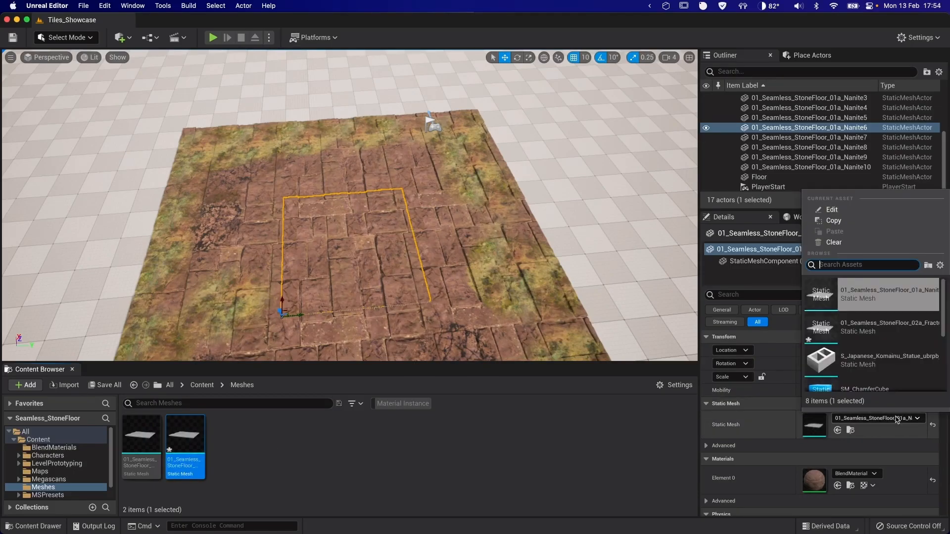
{"action": "left_click", "coordinate": [880, 327]}
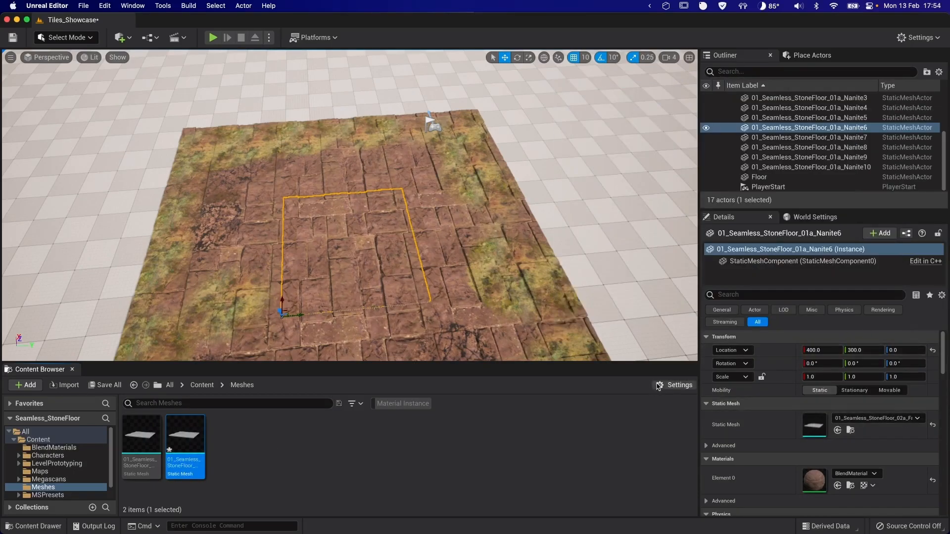
{"action": "right_click", "coordinate": [185, 435]}
{"action": "mouse_move", "coordinate": [258, 136]}
{"action": "left_click", "coordinate": [384, 149]}
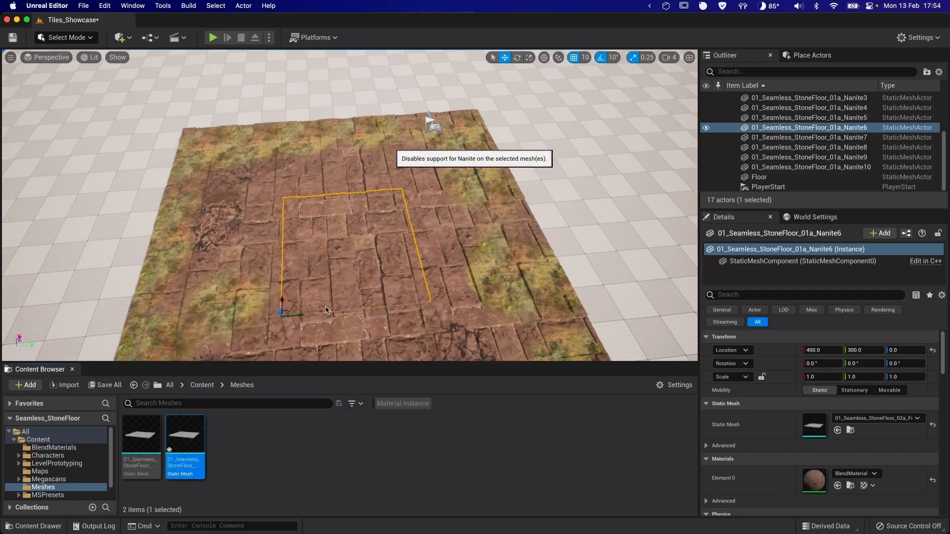
{"action": "mouse_move", "coordinate": [190, 439]}
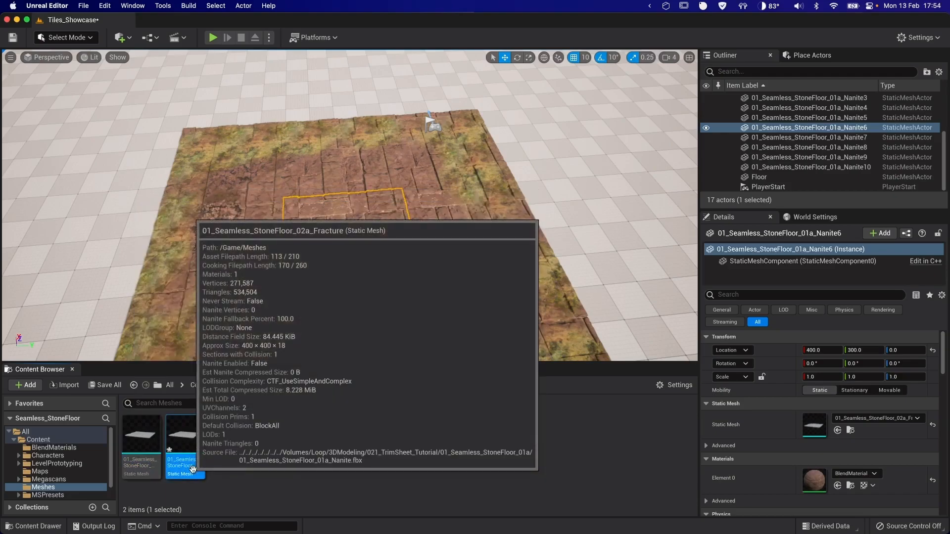
{"action": "key", "text": "super+s"}
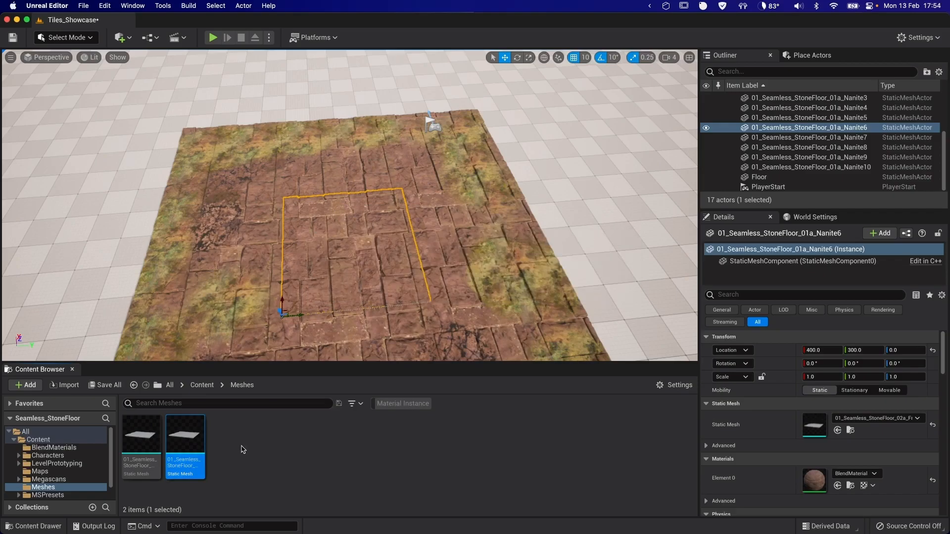
- Switch to Modeling mode and find the mesh operation tools for the selected tile
{"action": "left_click", "coordinate": [82, 41]}
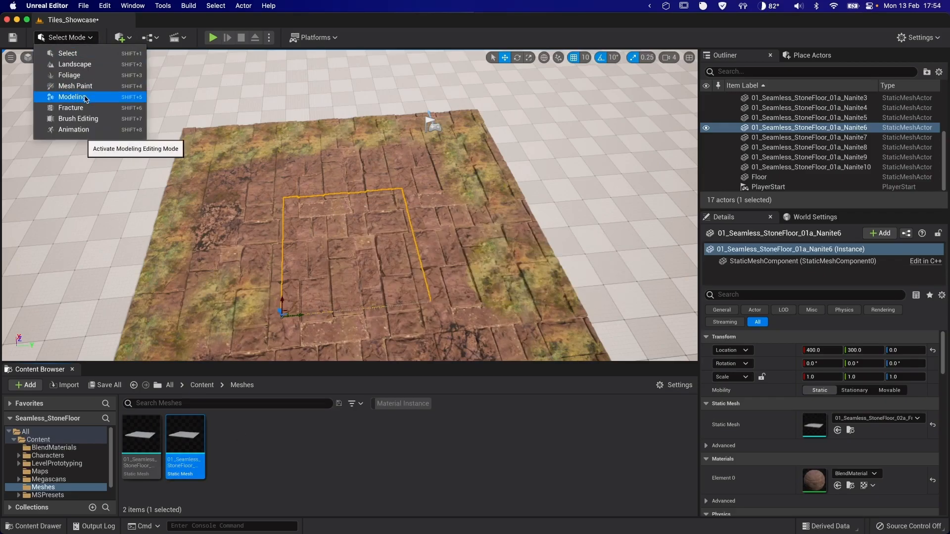
{"action": "left_click", "coordinate": [74, 96]}
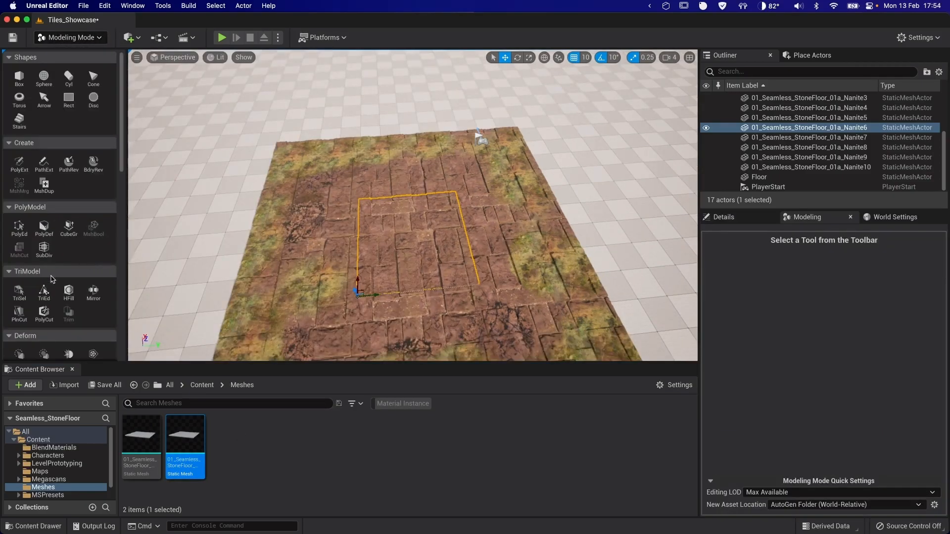
{"action": "scroll", "coordinate": [47, 193], "scroll_direction": "down", "scroll_amount": 3}
{"action": "scroll", "coordinate": [52, 218], "scroll_direction": "up", "scroll_amount": 3}
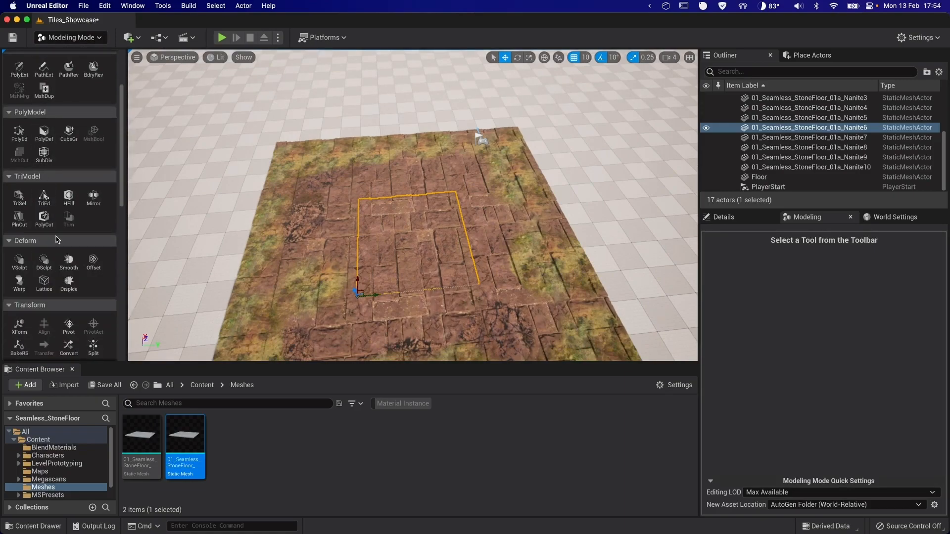
{"action": "scroll", "coordinate": [58, 239], "scroll_direction": "down", "scroll_amount": 4}
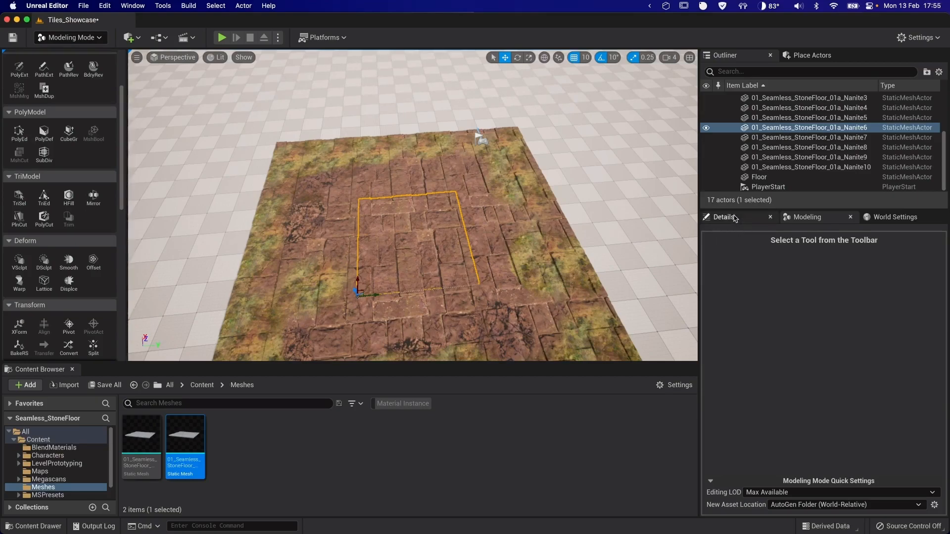
{"action": "scroll", "coordinate": [75, 252], "scroll_direction": "down", "scroll_amount": 2}
{"action": "scroll", "coordinate": [76, 252], "scroll_direction": "down", "scroll_amount": 1}
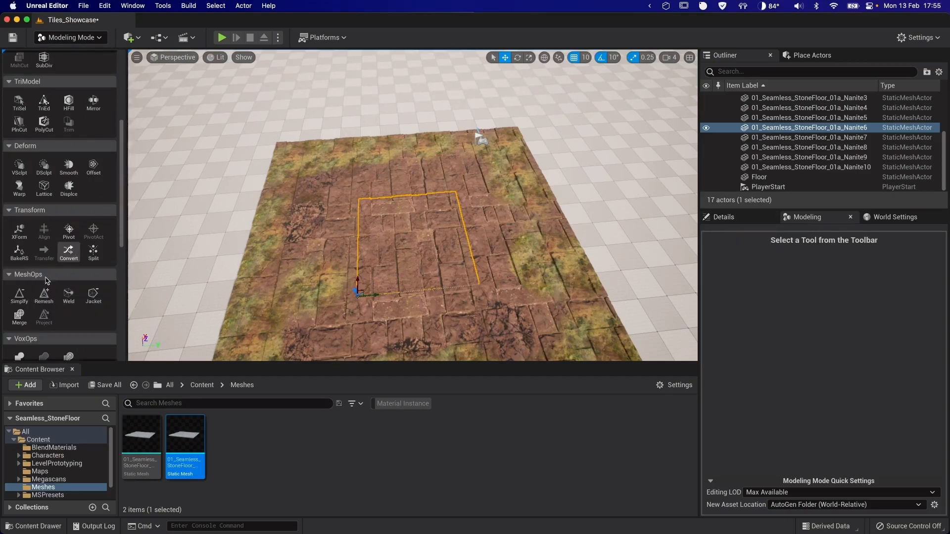
- Simplify the selected tile's mesh with the UE Standard simplifier at a target percentage of 20, and accept the result
{"action": "left_click", "coordinate": [19, 296]}
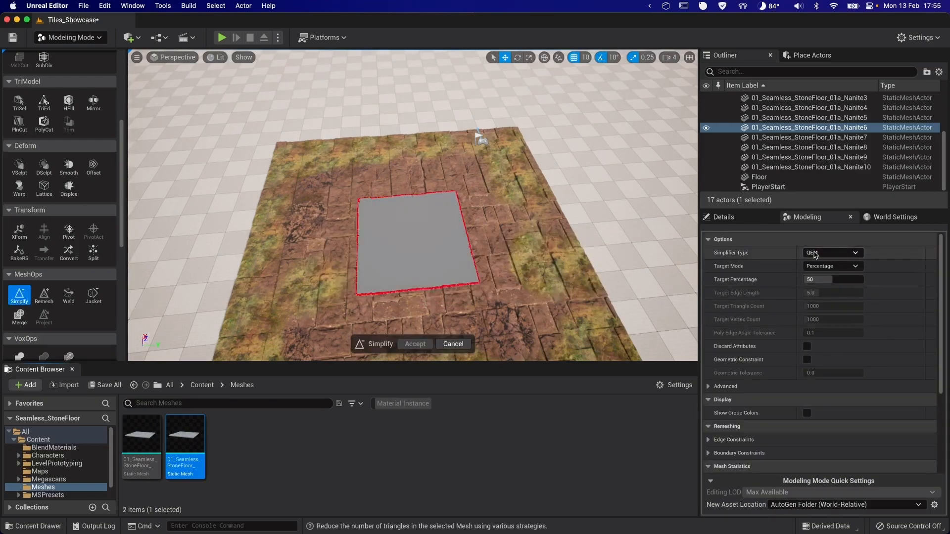
{"action": "left_click", "coordinate": [831, 252]}
{"action": "left_click", "coordinate": [829, 280]}
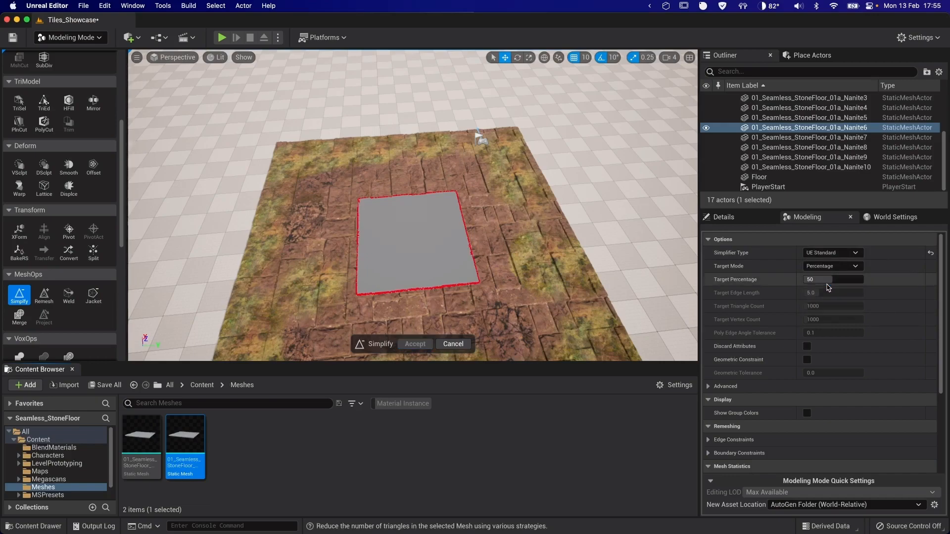
{"action": "left_click_drag", "start_coordinate": [827, 280], "coordinate": [817, 280]}
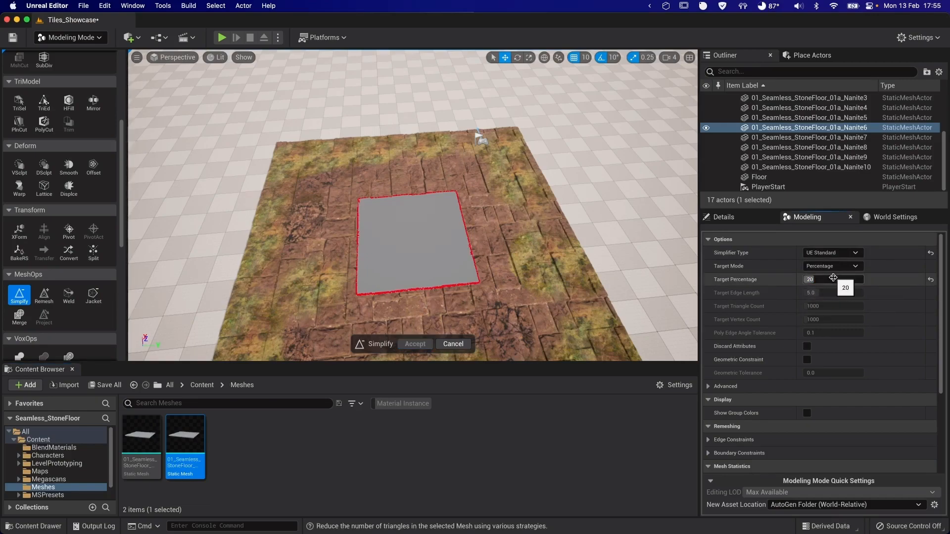
{"action": "scroll", "coordinate": [440, 283], "scroll_direction": "up", "scroll_amount": 10}
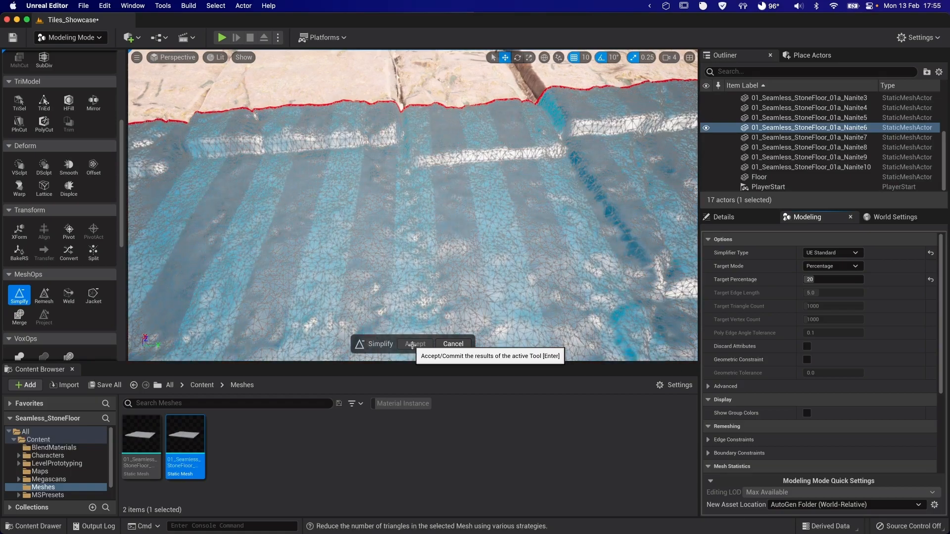
{"action": "scroll", "coordinate": [807, 354], "scroll_direction": "down", "scroll_amount": 2}
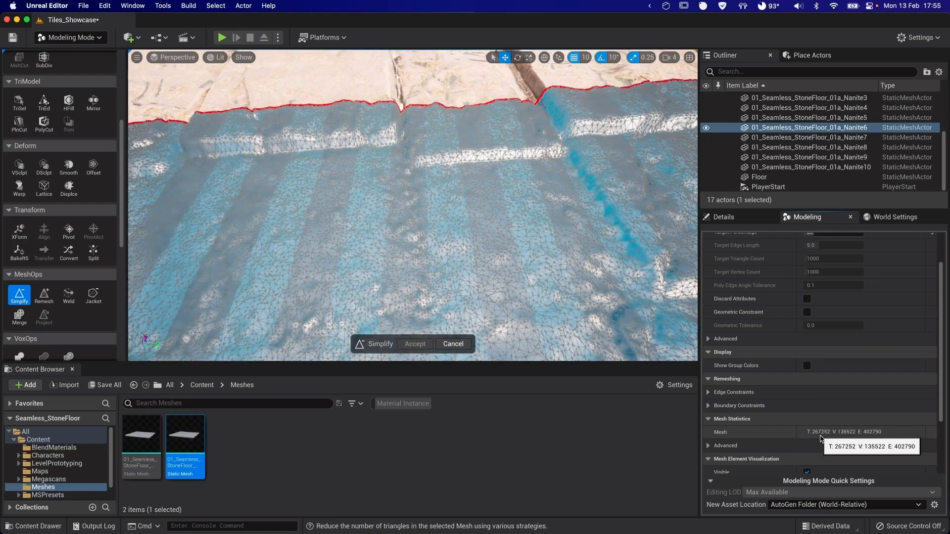
{"action": "scroll", "coordinate": [821, 439], "scroll_direction": "up", "scroll_amount": 2}
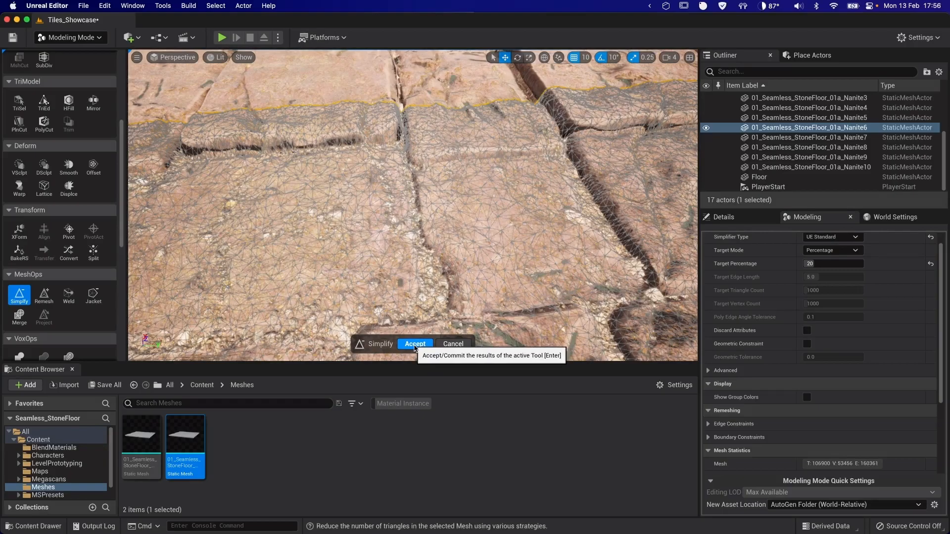
{"action": "left_click", "coordinate": [415, 344]}
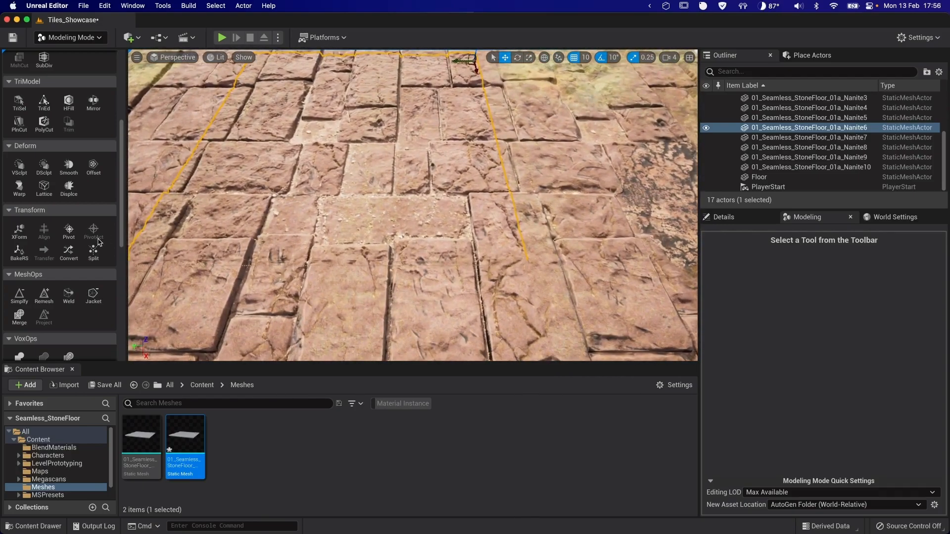
- Remesh the simplified tile with the default settings, check its wireframe up close and accept the result
{"action": "left_click", "coordinate": [44, 297]}
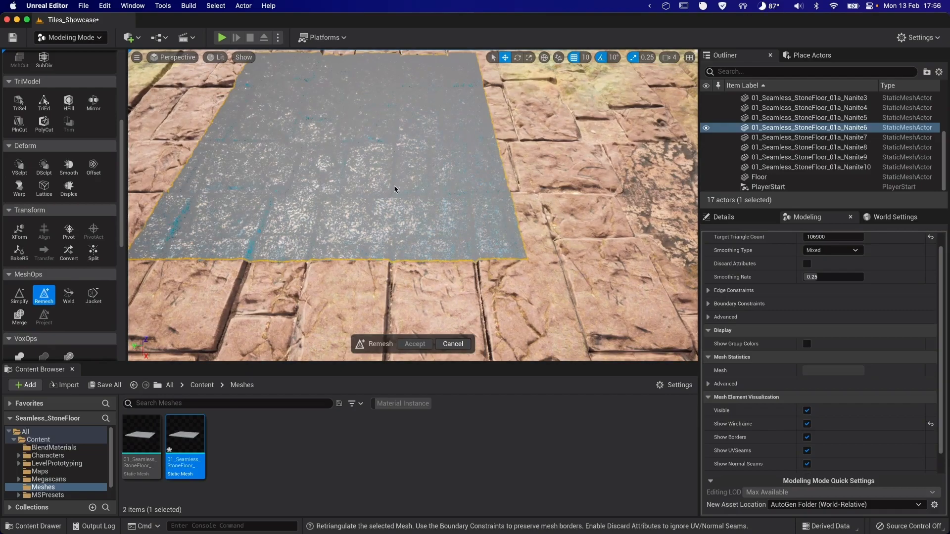
{"action": "scroll", "coordinate": [404, 192], "scroll_direction": "up", "scroll_amount": 10}
{"action": "scroll", "coordinate": [370, 189], "scroll_direction": "down", "scroll_amount": 8}
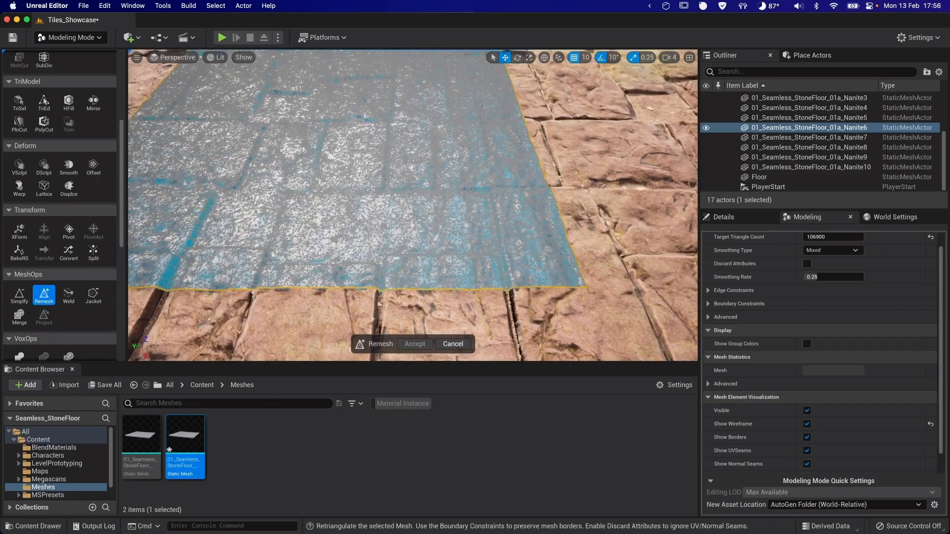
{"action": "scroll", "coordinate": [370, 190], "scroll_direction": "up", "scroll_amount": 4}
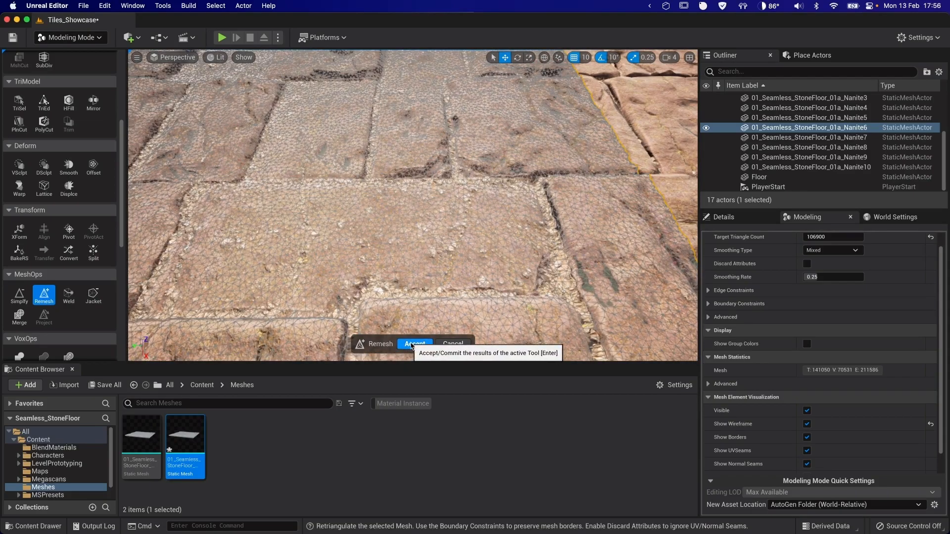
{"action": "key", "text": "Return"}
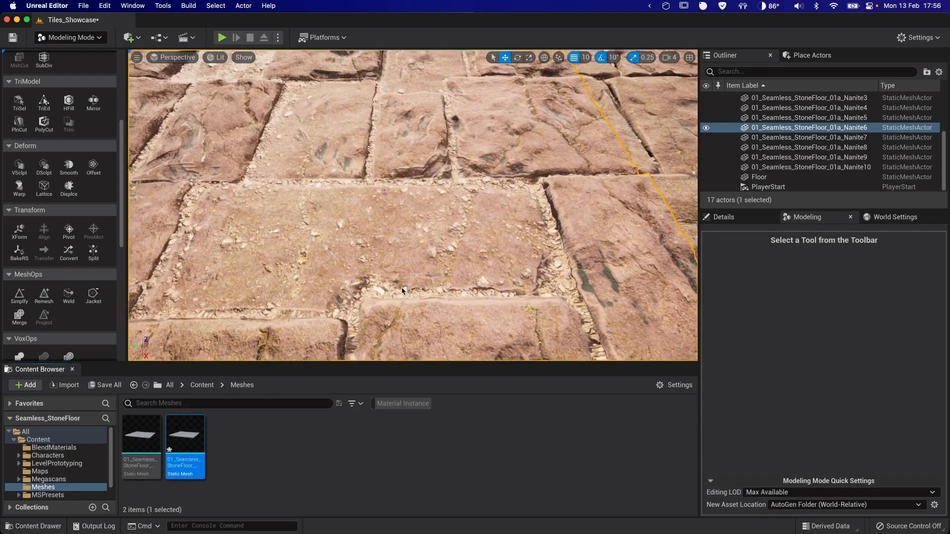
- Switch from Modeling mode to Fracture mode with the remeshed tile still selected
{"action": "scroll", "coordinate": [403, 241], "scroll_direction": "down", "scroll_amount": 3}
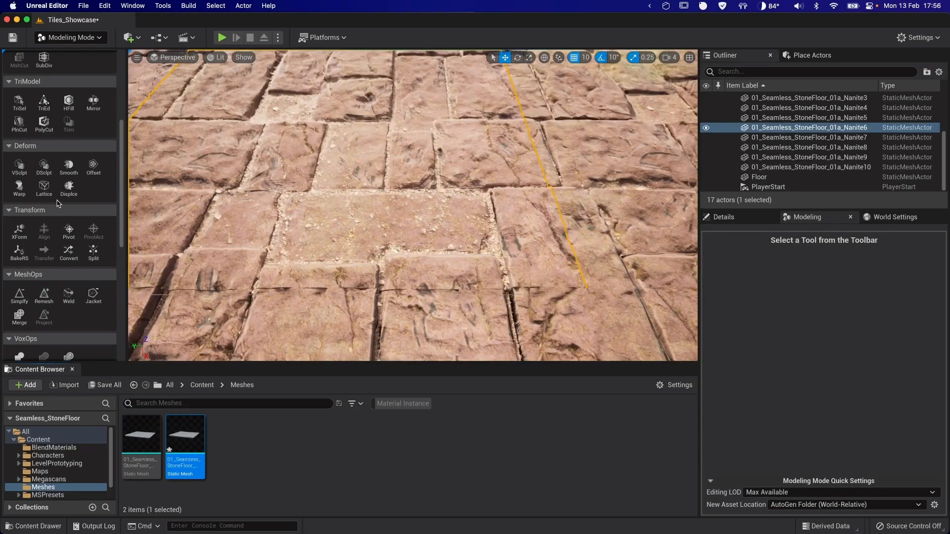
{"action": "scroll", "coordinate": [83, 206], "scroll_direction": "down", "scroll_amount": 2}
{"action": "left_click", "coordinate": [56, 38]}
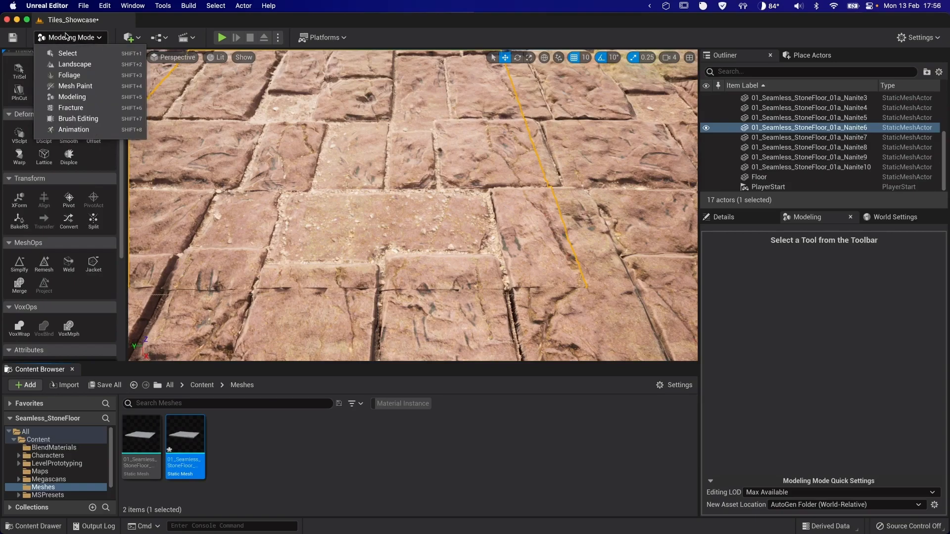
{"action": "left_click", "coordinate": [84, 107]}
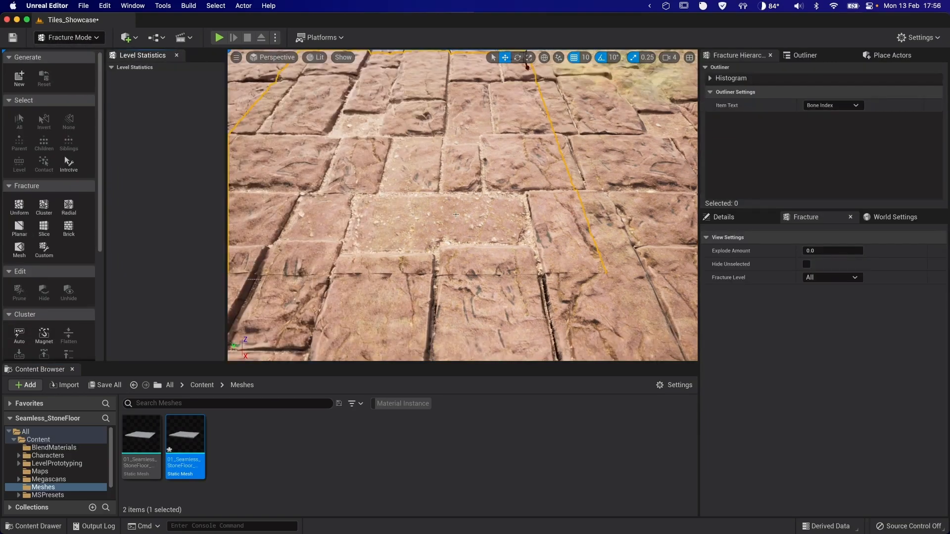
- Create a geometry collection from the selected tile in the Meshes folder, named 01_Seamless_StoneFloor_02a_GeometryCollection
{"action": "scroll", "coordinate": [351, 211], "scroll_direction": "down", "scroll_amount": 3}
{"action": "left_click", "coordinate": [19, 76]}
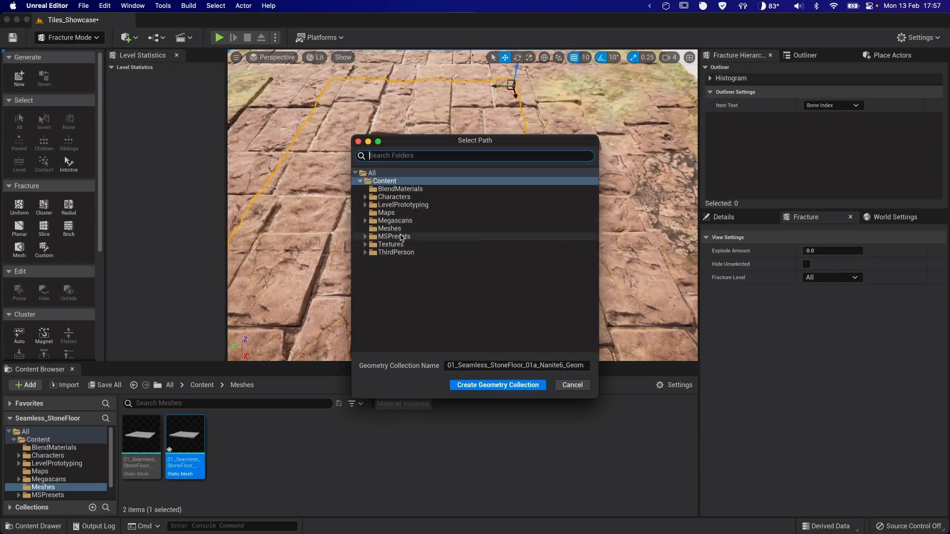
{"action": "left_click", "coordinate": [393, 229]}
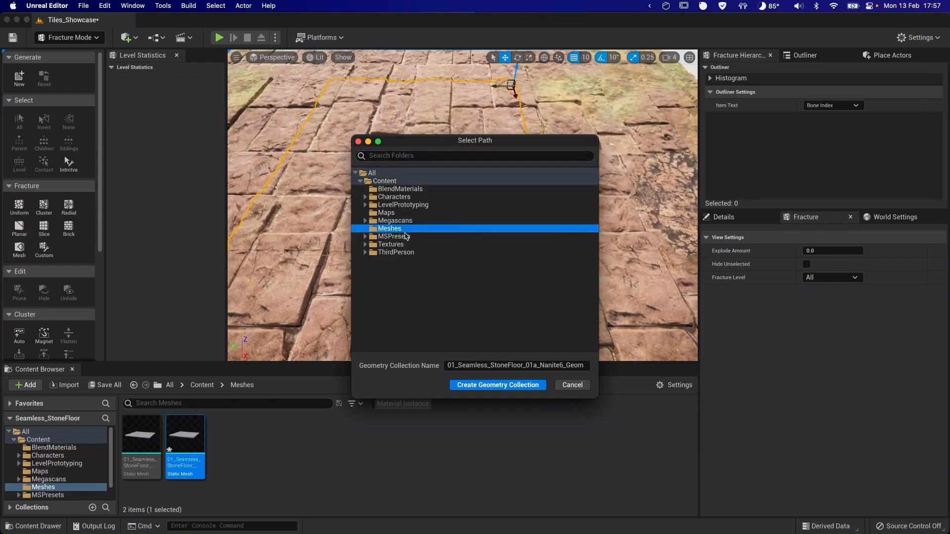
{"action": "left_click", "coordinate": [553, 365]}
{"action": "key", "text": "BackSpace"}
{"action": "key", "text": "BackSpace"}
{"action": "key", "text": "BackSpace"}
{"action": "key", "text": "BackSpace"}
{"action": "key", "text": "BackSpace"}
{"action": "key", "text": "BackSpace"}
{"action": "key", "text": "BackSpace"}
{"action": "key", "text": "BackSpace"}
{"action": "key", "text": "BackSpace"}
{"action": "type", "text": "2a"}
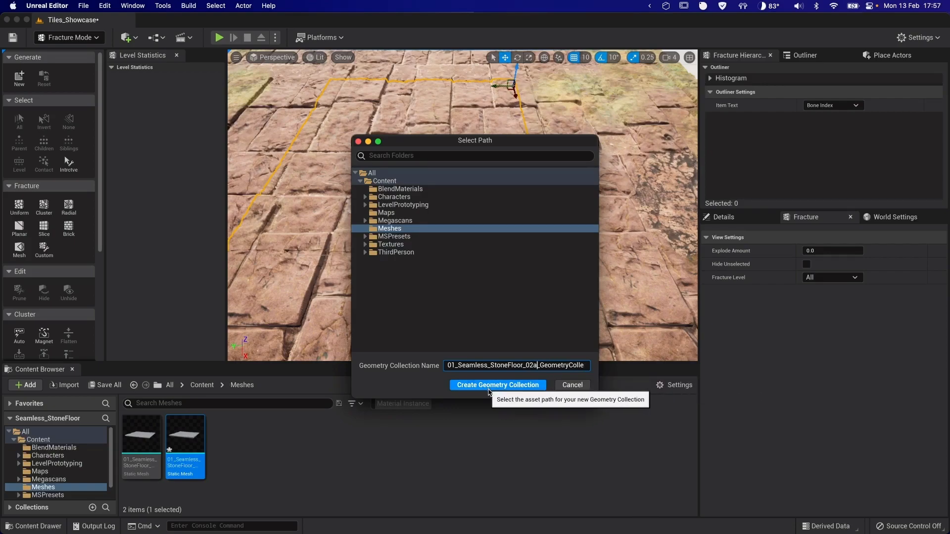
{"action": "left_click", "coordinate": [489, 387]}
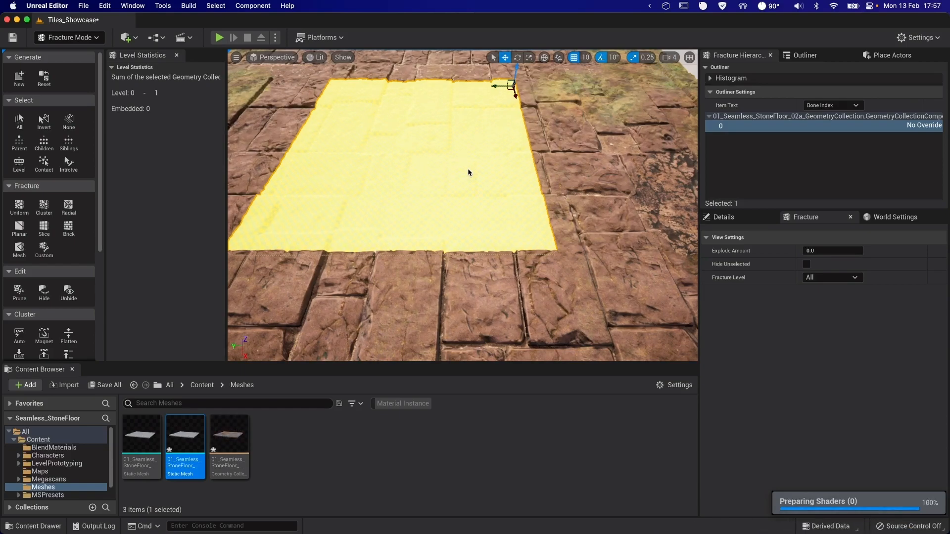
- Start a Radial fracture on the tile's geometry collection and shift the fracture centre off the middle of the tile
{"action": "left_click", "coordinate": [68, 207]}
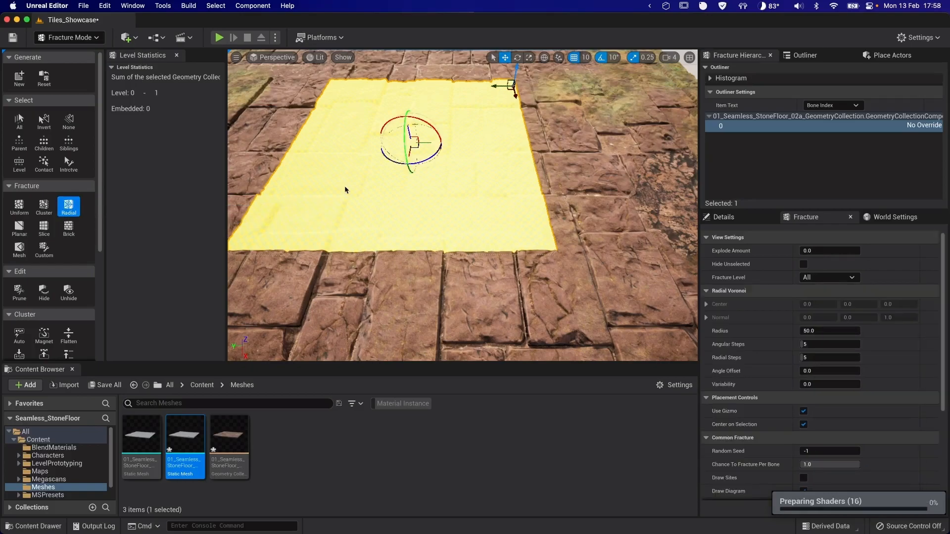
{"action": "right_click_drag", "start_coordinate": [485, 182], "coordinate": [419, 204]}
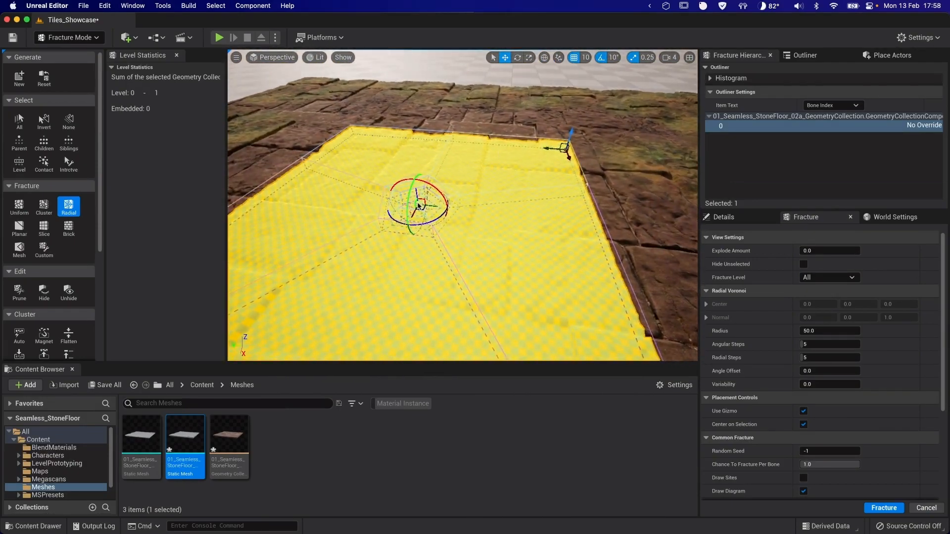
{"action": "mouse_move", "coordinate": [436, 208]}
{"action": "left_mouse_down"}
{"action": "mouse_move", "coordinate": [460, 214]}
{"action": "mouse_move", "coordinate": [449, 200]}
{"action": "mouse_move", "coordinate": [454, 166]}
{"action": "mouse_move", "coordinate": [454, 208]}
{"action": "left_mouse_up"}
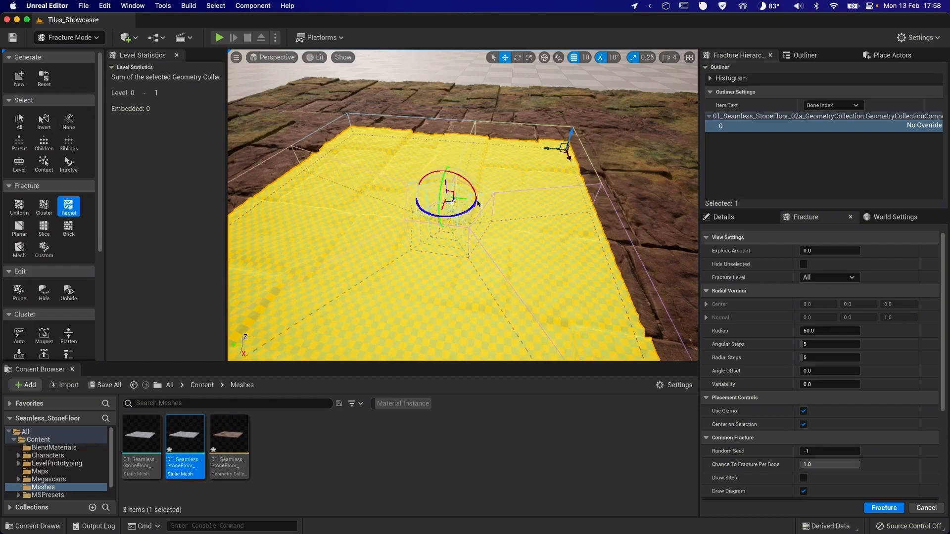
{"action": "key", "text": "e"}
{"action": "key", "text": "r"}
{"action": "mouse_move", "coordinate": [460, 216]}
{"action": "left_mouse_down"}
{"action": "mouse_move", "coordinate": [439, 213]}
{"action": "mouse_move", "coordinate": [451, 218]}
{"action": "left_mouse_up"}
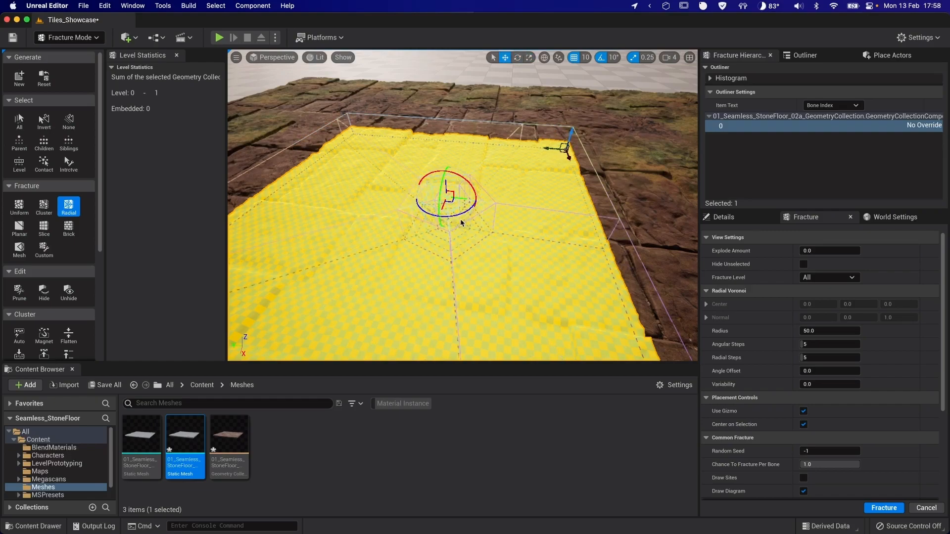
{"action": "left_click_drag", "start_coordinate": [444, 211], "coordinate": [491, 204]}
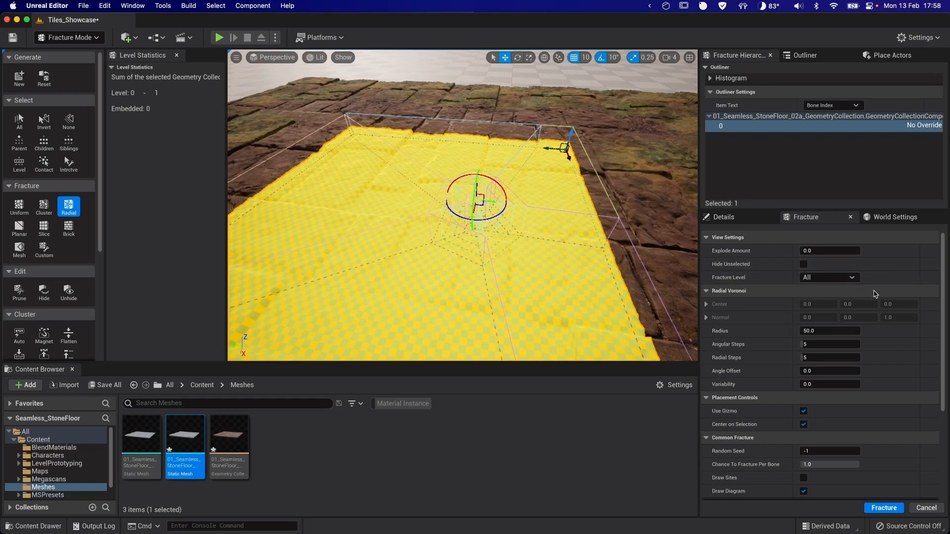
- Set the radial fracture to a radius of about 253.5, 8 angular steps, 4 radial steps, angle offset about -0.86 and variability about 9.07
{"action": "left_click_drag", "start_coordinate": [831, 331], "coordinate": [857, 331]}
{"action": "left_click_drag", "start_coordinate": [804, 345], "coordinate": [812, 345]}
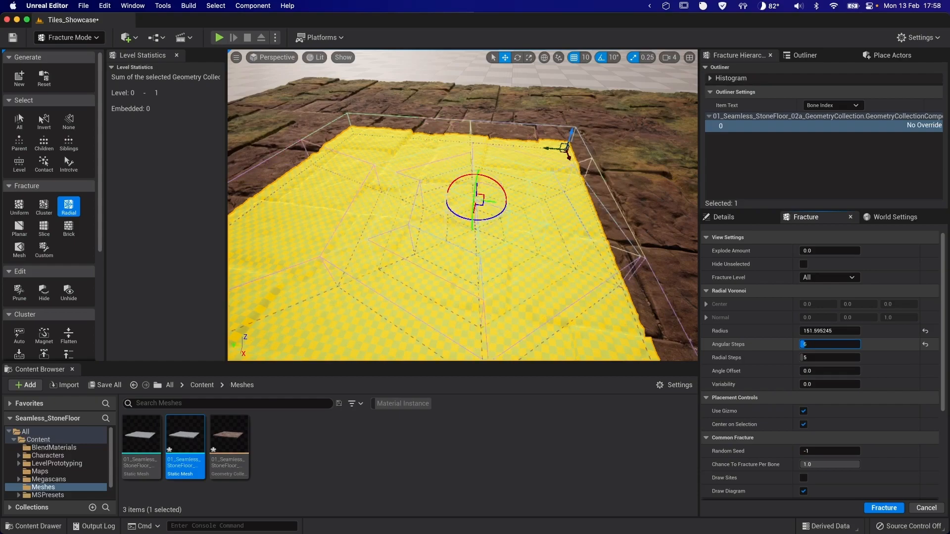
{"action": "left_click_drag", "start_coordinate": [812, 345], "coordinate": [820, 346]}
{"action": "type", "text": "8"}
{"action": "key", "text": "Return"}
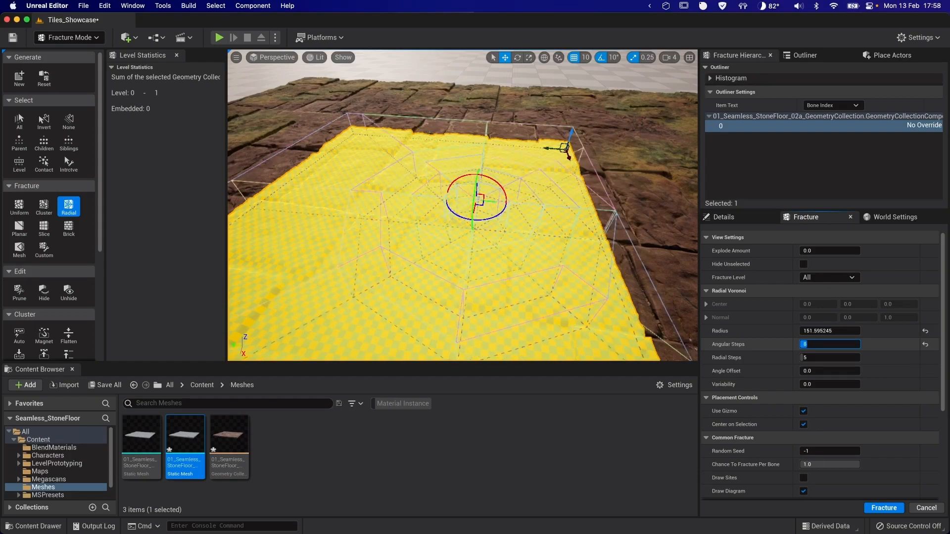
{"action": "scroll", "coordinate": [425, 209], "scroll_direction": "down", "scroll_amount": 3}
{"action": "right_click_drag", "start_coordinate": [426, 210], "coordinate": [364, 281]}
{"action": "left_click_drag", "start_coordinate": [815, 357], "coordinate": [851, 330]}
{"action": "left_click_drag", "start_coordinate": [440, 176], "coordinate": [459, 189]}
{"action": "left_click_drag", "start_coordinate": [809, 372], "coordinate": [841, 385]}
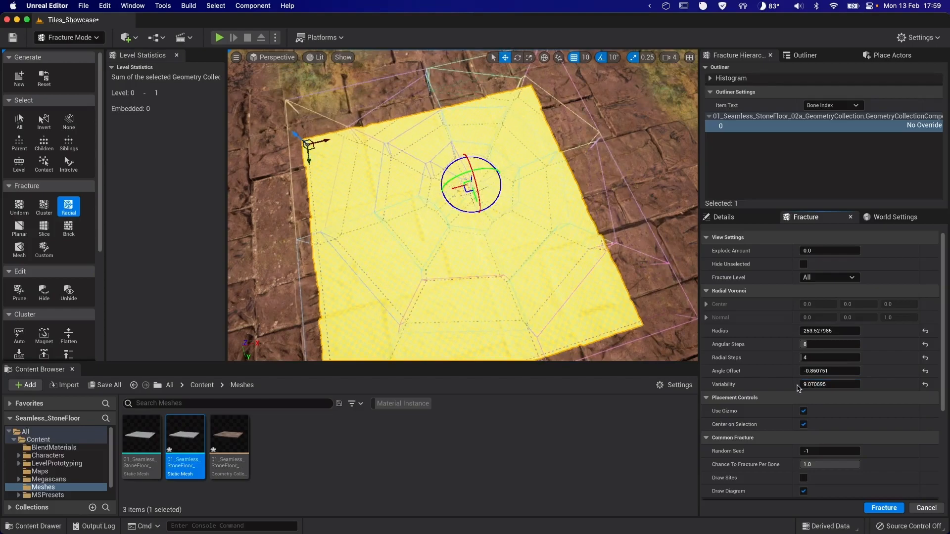
- Set random seed 223, grout about 4.5, noise amplitude about 1.5, frequency 1.05, persistence 0.15, lacunarity 2.14, octave number 3 and point spacing 10.38
{"action": "scroll", "coordinate": [796, 383], "scroll_direction": "down", "scroll_amount": 3}
{"action": "left_click", "coordinate": [830, 356]}
{"action": "type", "text": "223"}
{"action": "scroll", "coordinate": [821, 389], "scroll_direction": "down", "scroll_amount": 1}
{"action": "left_click", "coordinate": [804, 368]}
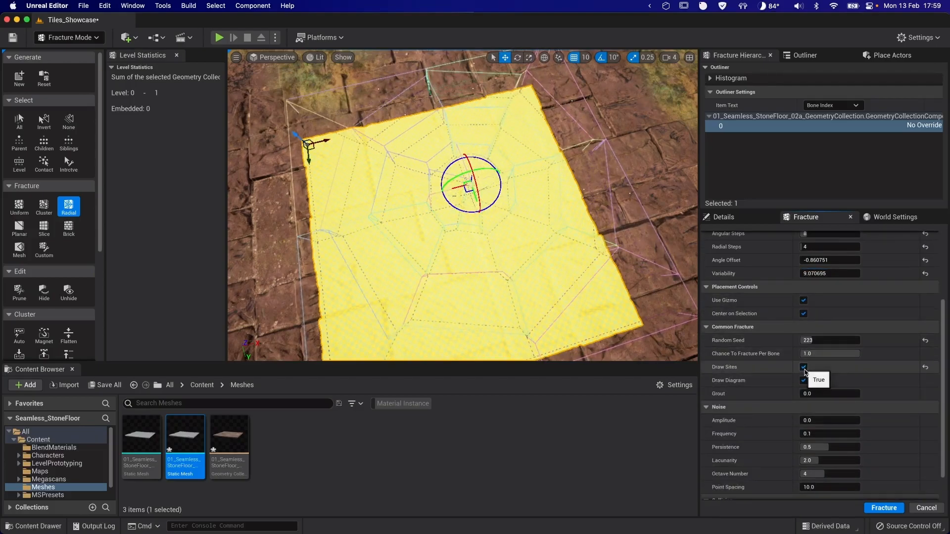
{"action": "left_click", "coordinate": [804, 368]}
{"action": "scroll", "coordinate": [804, 370], "scroll_direction": "down", "scroll_amount": 2}
{"action": "mouse_move", "coordinate": [806, 362]}
{"action": "left_mouse_down"}
{"action": "mouse_move", "coordinate": [831, 362]}
{"action": "mouse_move", "coordinate": [813, 389]}
{"action": "mouse_move", "coordinate": [803, 442]}
{"action": "mouse_move", "coordinate": [821, 456]}
{"action": "left_mouse_up"}
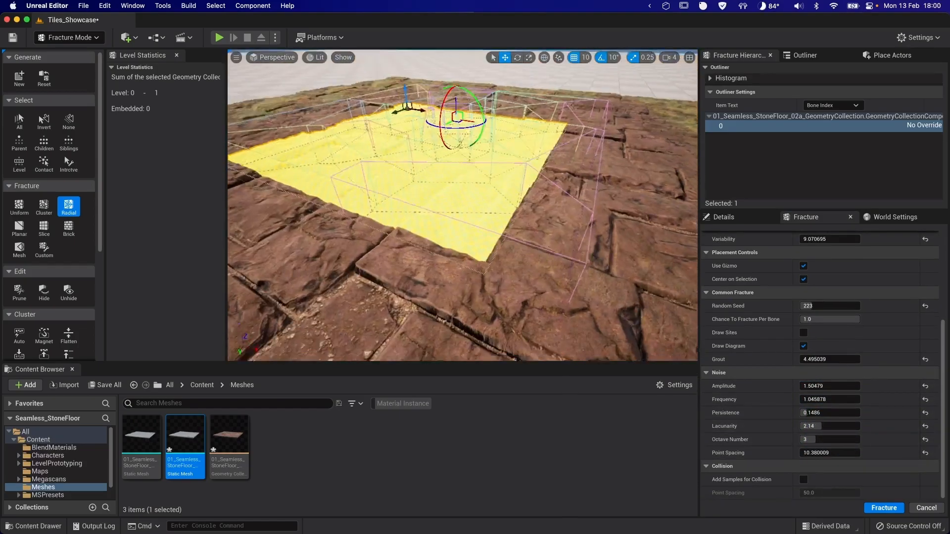
- Reduce the radial fracture to 7 angular steps and 3 radial steps, and fracture the tile
{"action": "scroll", "coordinate": [816, 346], "scroll_direction": "up", "scroll_amount": 5}
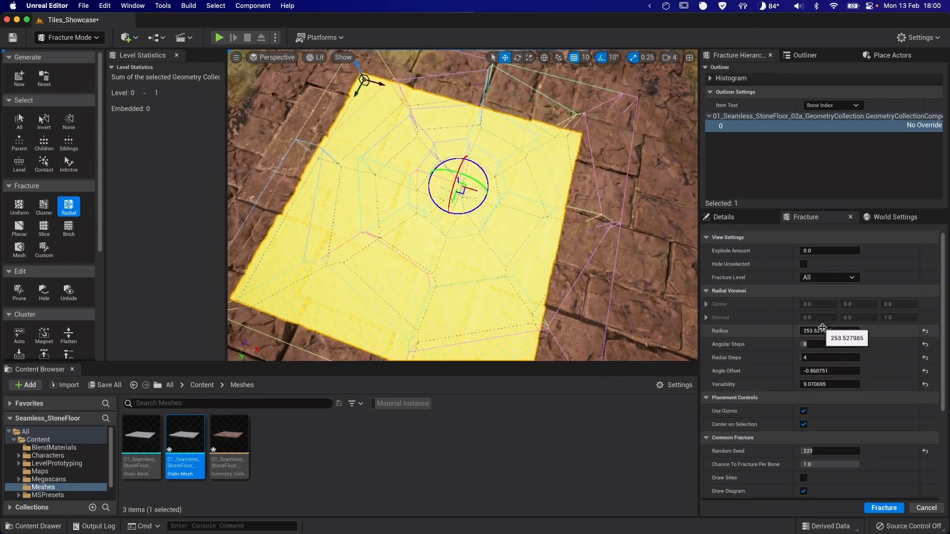
{"action": "left_click_drag", "start_coordinate": [816, 346], "coordinate": [812, 346]}
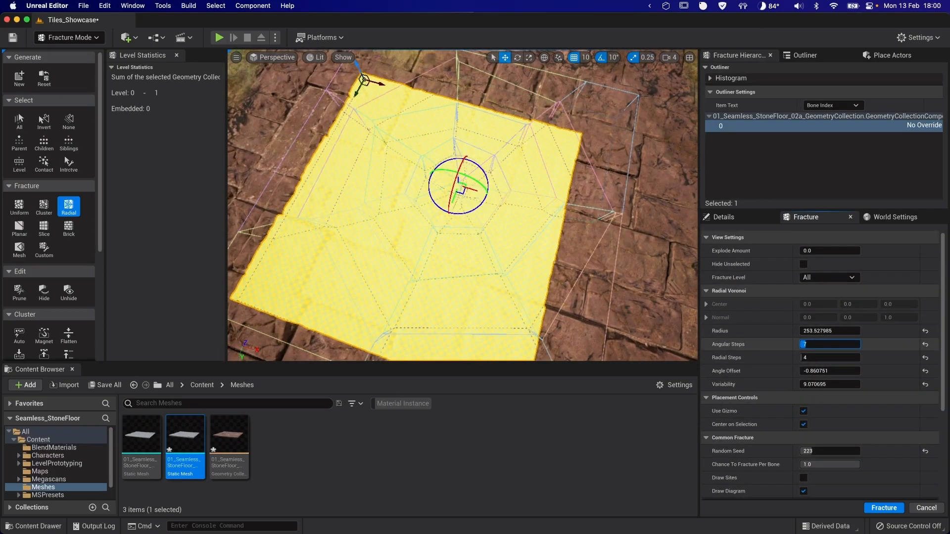
{"action": "left_click_drag", "start_coordinate": [818, 357], "coordinate": [812, 356]}
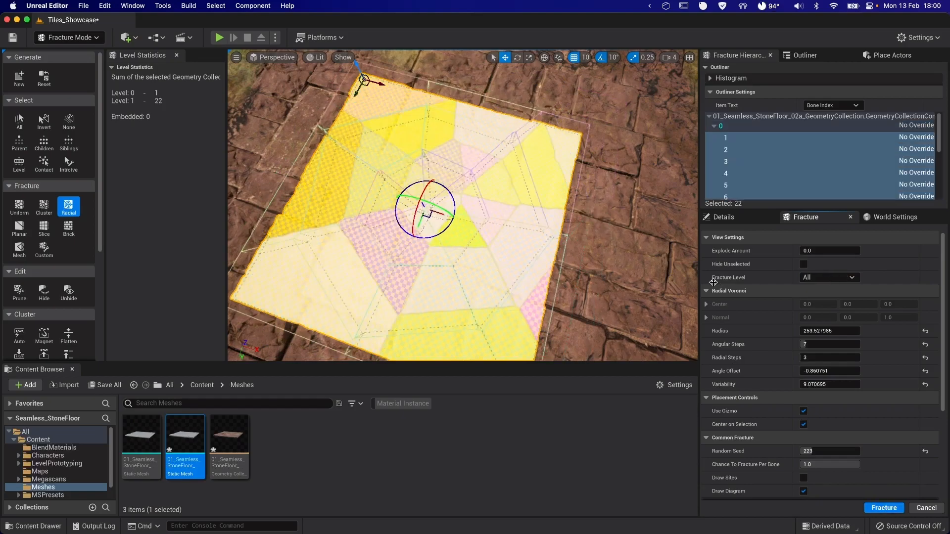
- Preview the fractured pieces with the explode amount, return it to 0, and review the fracture settings and utilities
{"action": "mouse_move", "coordinate": [812, 251]}
{"action": "left_mouse_down"}
{"action": "mouse_move", "coordinate": [839, 251]}
{"action": "mouse_move", "coordinate": [801, 251]}
{"action": "left_mouse_up"}
{"action": "scroll", "coordinate": [870, 442], "scroll_direction": "down", "scroll_amount": 5}
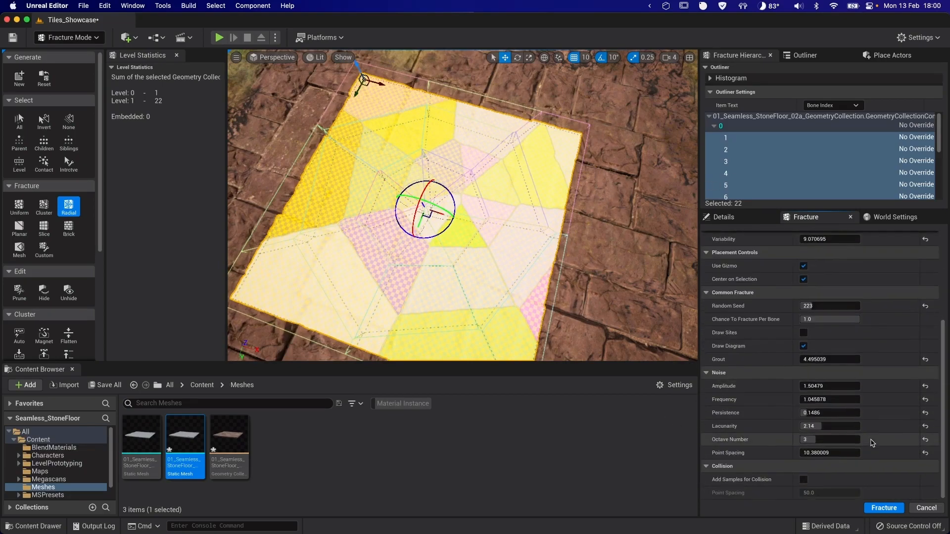
{"action": "scroll", "coordinate": [50, 296], "scroll_direction": "down", "scroll_amount": 5}
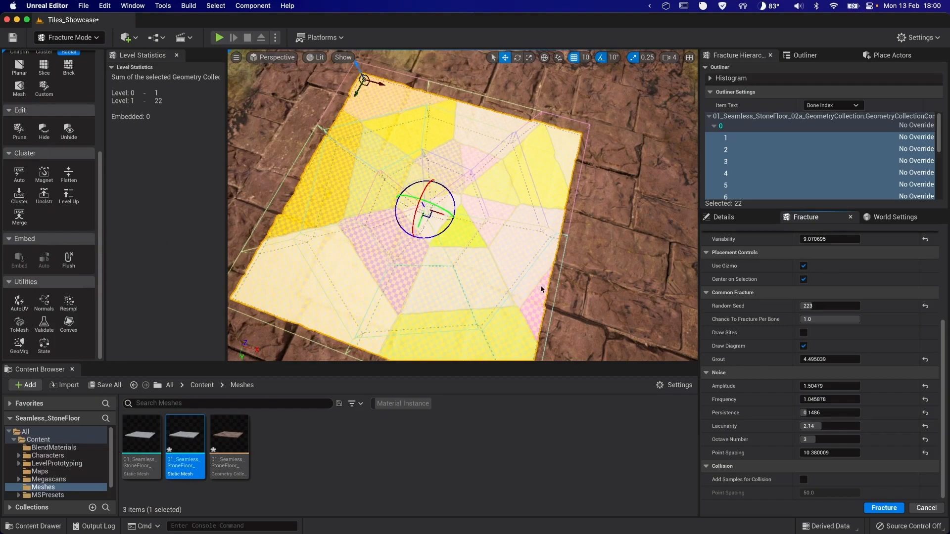
{"action": "scroll", "coordinate": [885, 361], "scroll_direction": "up", "scroll_amount": 4}
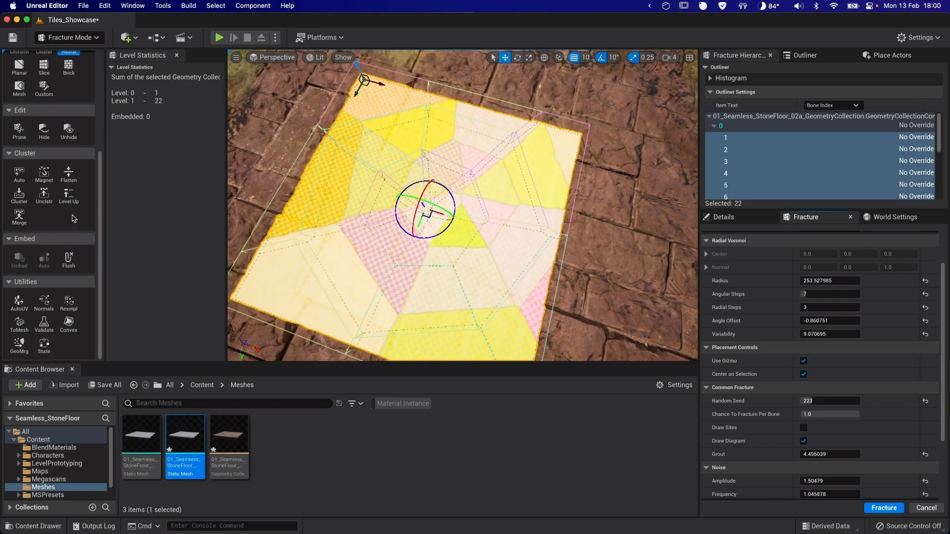
- Convert the fractured pieces to separate static meshes in the Meshes folder under the suggested base name, and save them all
{"action": "left_click", "coordinate": [20, 325]}
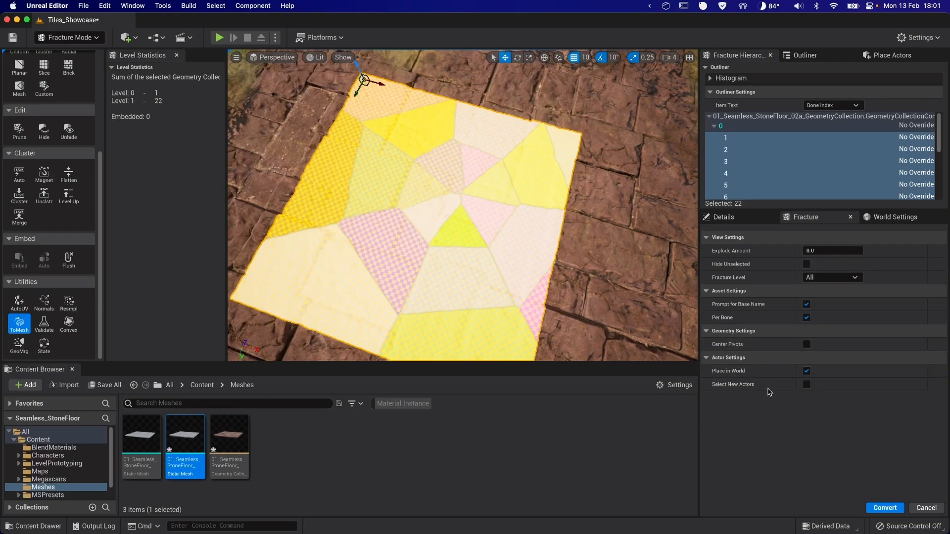
{"action": "left_click", "coordinate": [885, 508]}
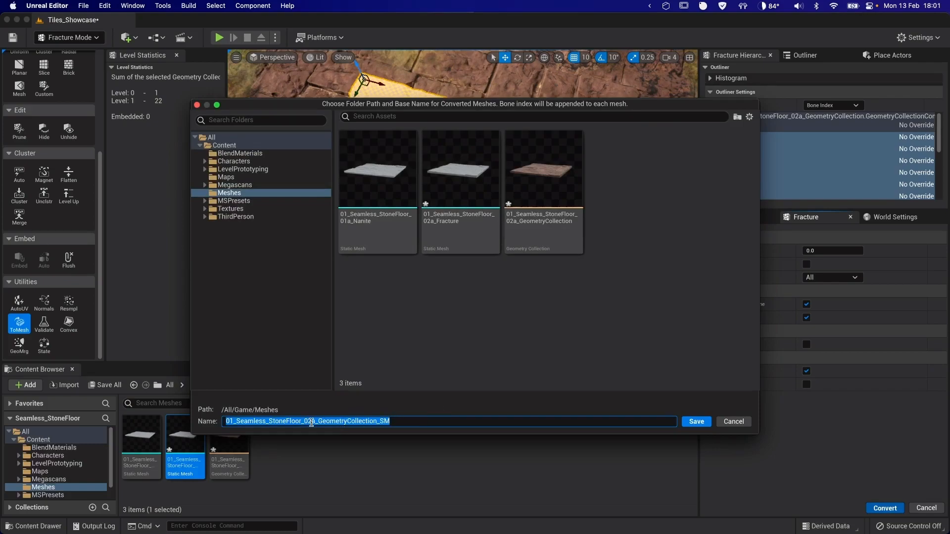
{"action": "left_click", "coordinate": [705, 426]}
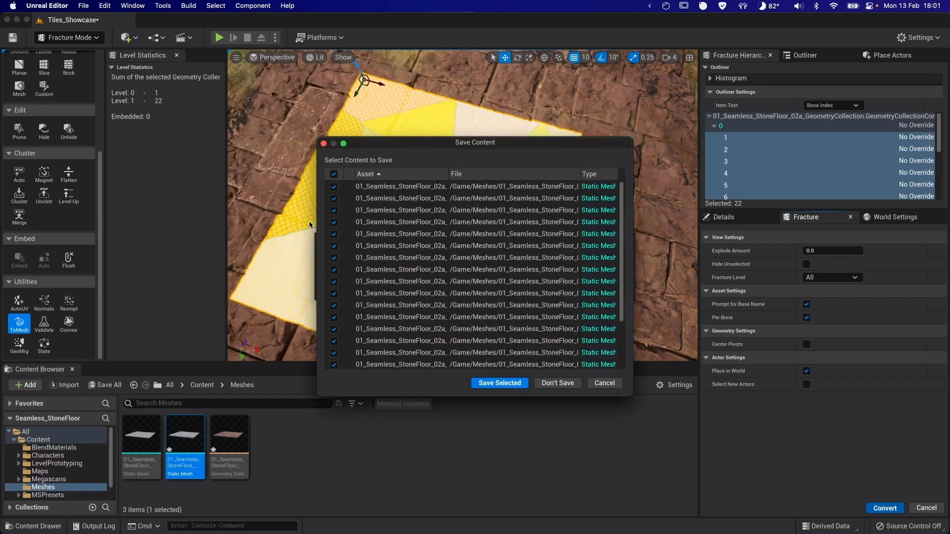
{"action": "left_click", "coordinate": [499, 382]}
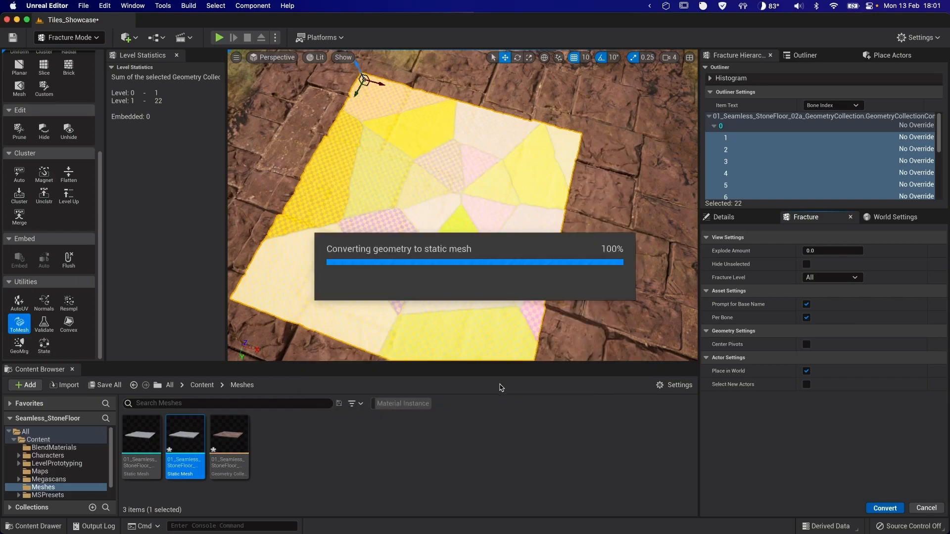
- Return to Select mode and delete the geometry collection actor from the level
{"action": "left_click", "coordinate": [69, 37]}
{"action": "left_click", "coordinate": [68, 54]}
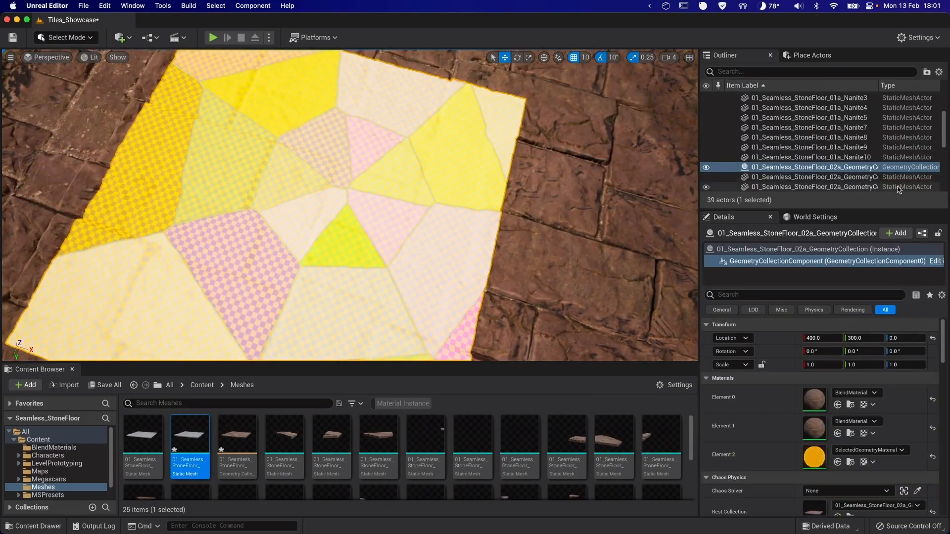
{"action": "left_click", "coordinate": [857, 168]}
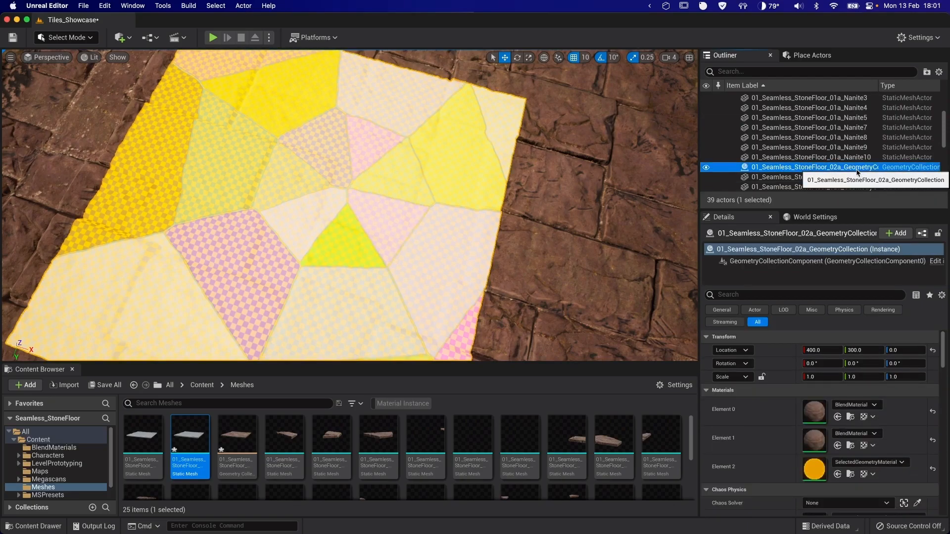
{"action": "key", "text": "Delete"}
- Try lifting individual fractured pieces out of the floor, undoing each move
{"action": "left_click", "coordinate": [857, 168]}
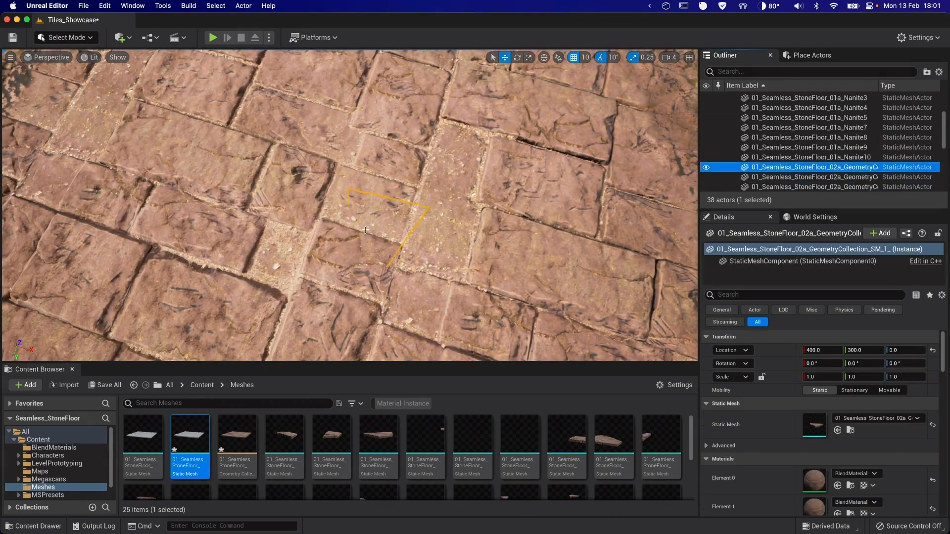
{"action": "scroll", "coordinate": [352, 230], "scroll_direction": "up", "scroll_amount": 5}
{"action": "right_click_drag", "start_coordinate": [352, 230], "coordinate": [349, 208]}
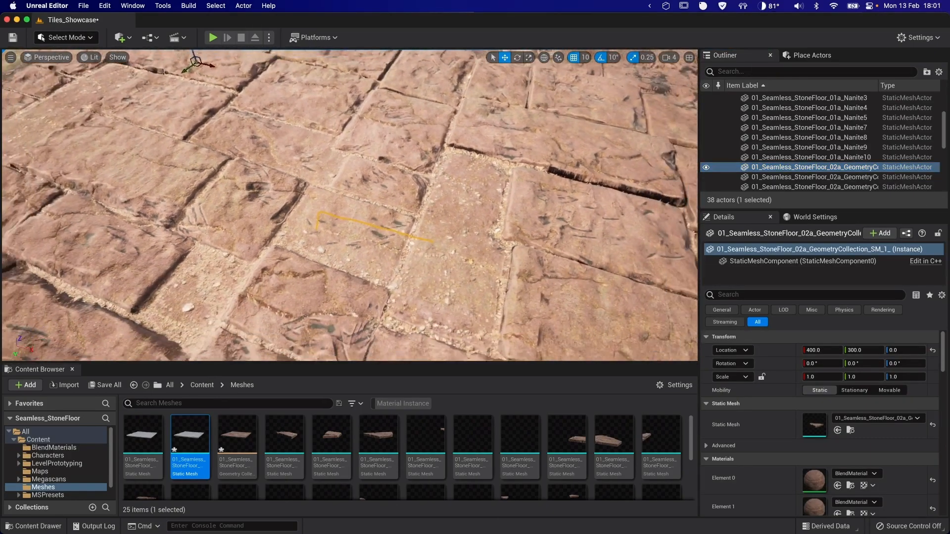
{"action": "mouse_move", "coordinate": [250, 198]}
{"action": "right_mouse_down"}
{"action": "mouse_move", "coordinate": [292, 193]}
{"action": "mouse_move", "coordinate": [251, 197]}
{"action": "right_mouse_up"}
{"action": "left_click_drag", "start_coordinate": [214, 143], "coordinate": [201, 103]}
{"action": "key", "text": "super+z"}
{"action": "left_click", "coordinate": [334, 223]}
{"action": "left_click", "coordinate": [278, 233]}
{"action": "left_click_drag", "start_coordinate": [213, 144], "coordinate": [200, 99]}
{"action": "key", "text": "super+z"}
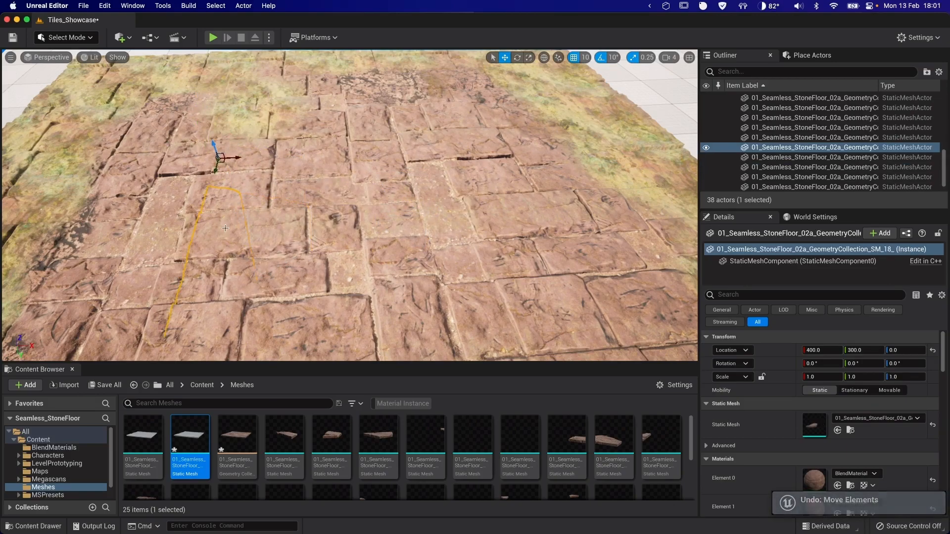
- With rotation snapping off, tilt one floor piece to about -15.3° in X and -8° in Z, and raise it to Z about 38.8
{"action": "left_click", "coordinate": [239, 179]}
{"action": "mouse_move", "coordinate": [239, 180]}
{"action": "right_mouse_down"}
{"action": "mouse_move", "coordinate": [279, 172]}
{"action": "mouse_move", "coordinate": [267, 188]}
{"action": "mouse_move", "coordinate": [230, 194]}
{"action": "right_mouse_up"}
{"action": "key", "text": "e"}
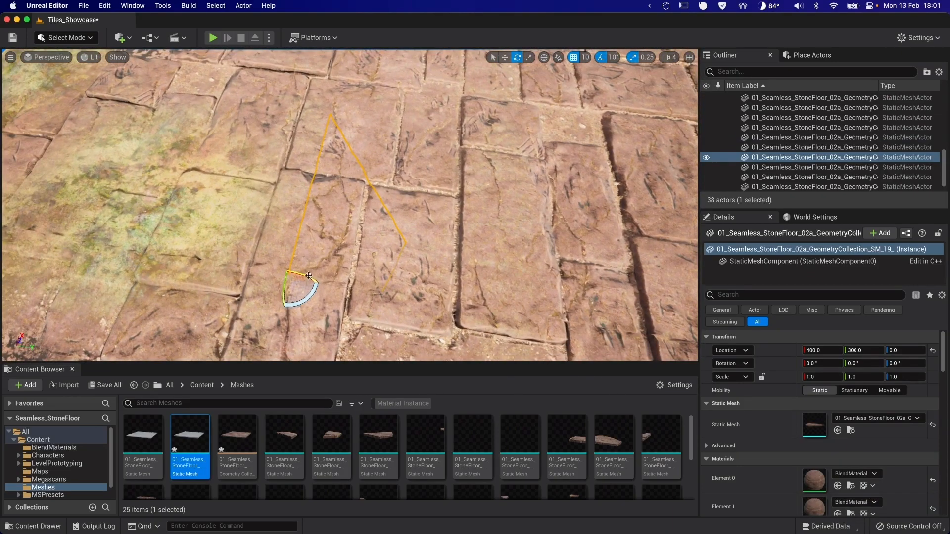
{"action": "left_click", "coordinate": [600, 57]}
{"action": "left_click_drag", "start_coordinate": [380, 203], "coordinate": [385, 207]}
{"action": "right_click_drag", "start_coordinate": [324, 276], "coordinate": [338, 257]}
{"action": "left_click_drag", "start_coordinate": [277, 263], "coordinate": [264, 159]}
{"action": "right_click_drag", "start_coordinate": [264, 160], "coordinate": [292, 122]}
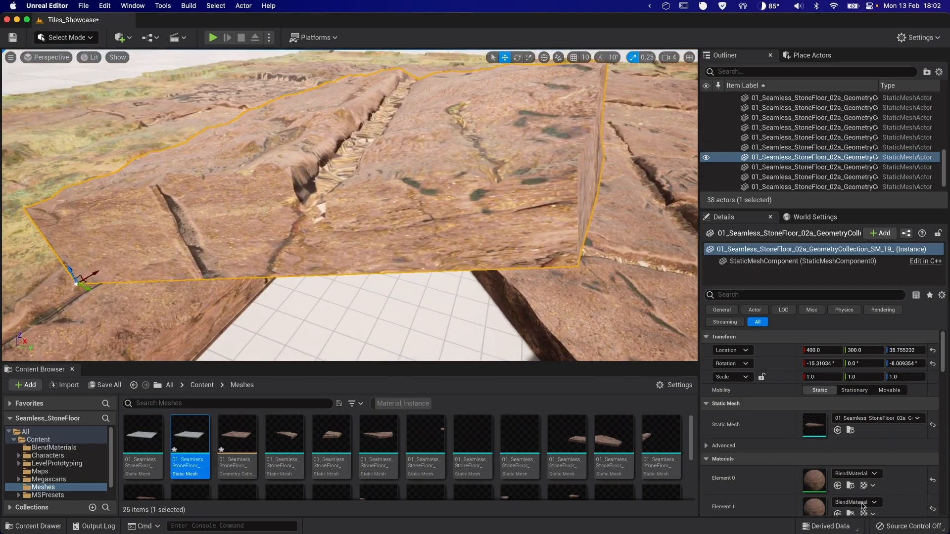
- Inspect the raised piece's materials and cut sides, and save the level and assets
{"action": "scroll", "coordinate": [863, 458], "scroll_direction": "down", "scroll_amount": 3}
{"action": "right_click_drag", "start_coordinate": [342, 213], "coordinate": [488, 191]}
{"action": "key", "text": "super+s"}
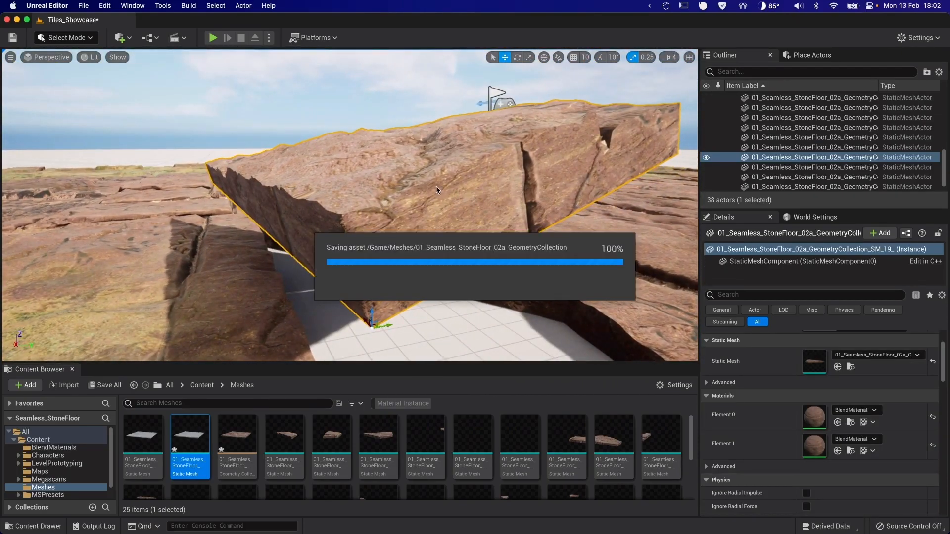
- Switch to Modeling mode and move the raised floor piece's pivot to its center with Edit Pivot
{"action": "left_click", "coordinate": [55, 39]}
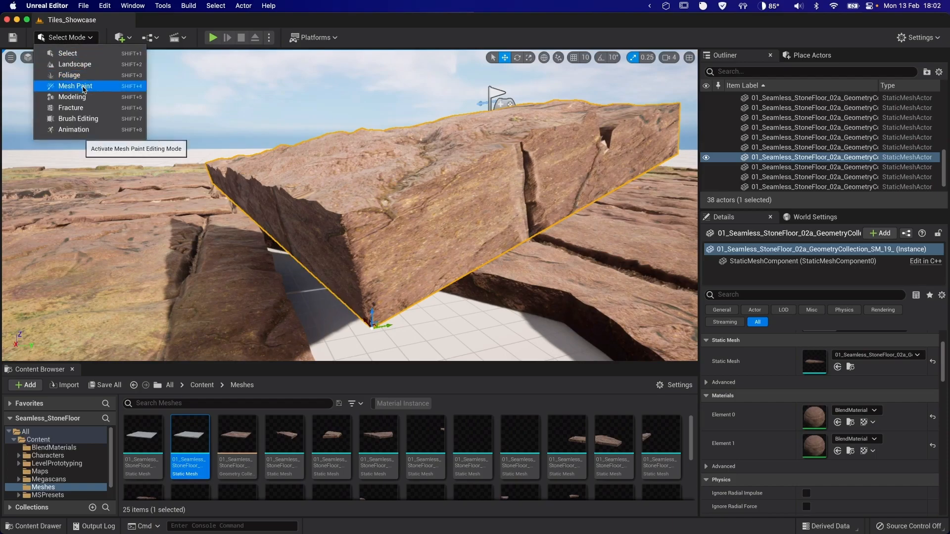
{"action": "left_click", "coordinate": [75, 96]}
{"action": "right_click_drag", "start_coordinate": [355, 184], "coordinate": [159, 181]}
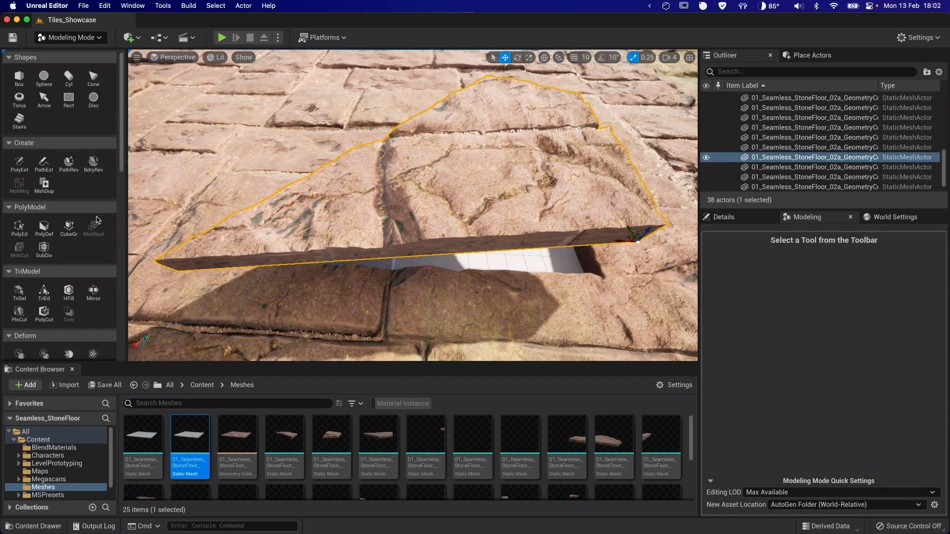
{"action": "scroll", "coordinate": [98, 224], "scroll_direction": "down", "scroll_amount": 2}
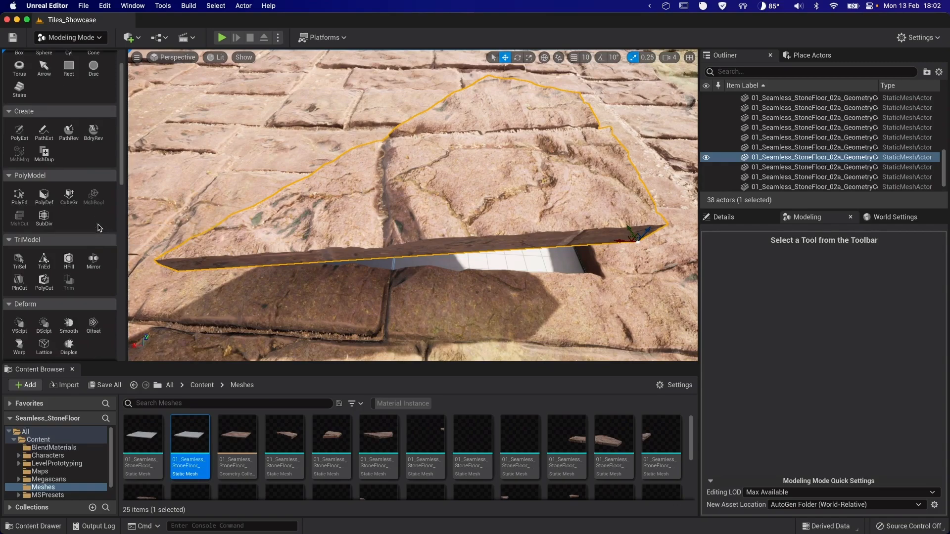
{"action": "scroll", "coordinate": [100, 228], "scroll_direction": "down", "scroll_amount": 2}
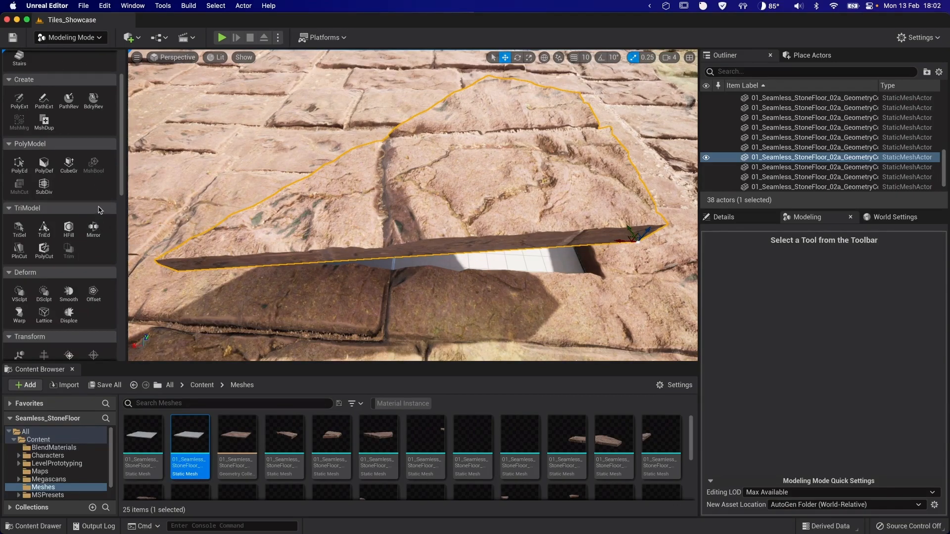
{"action": "scroll", "coordinate": [98, 209], "scroll_direction": "down", "scroll_amount": 6}
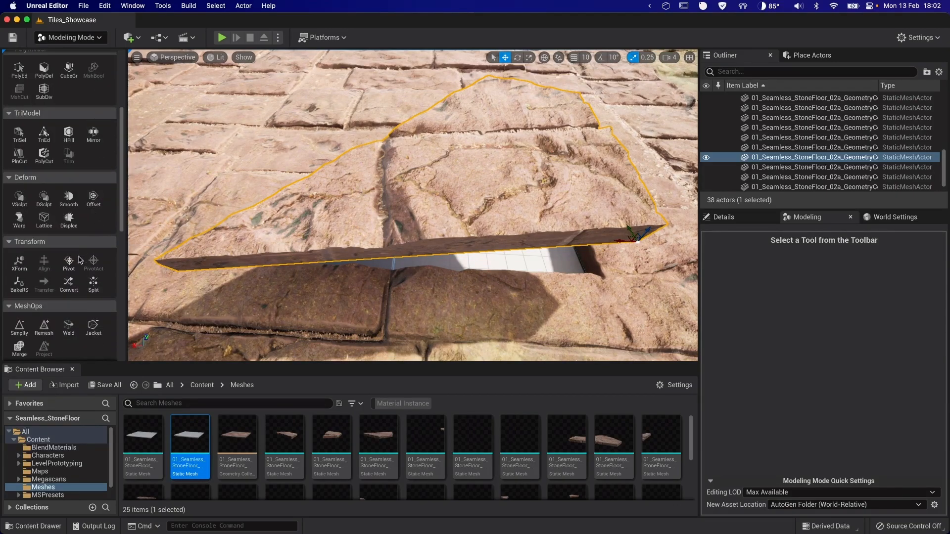
{"action": "left_click", "coordinate": [69, 262]}
{"action": "left_click", "coordinate": [735, 328]}
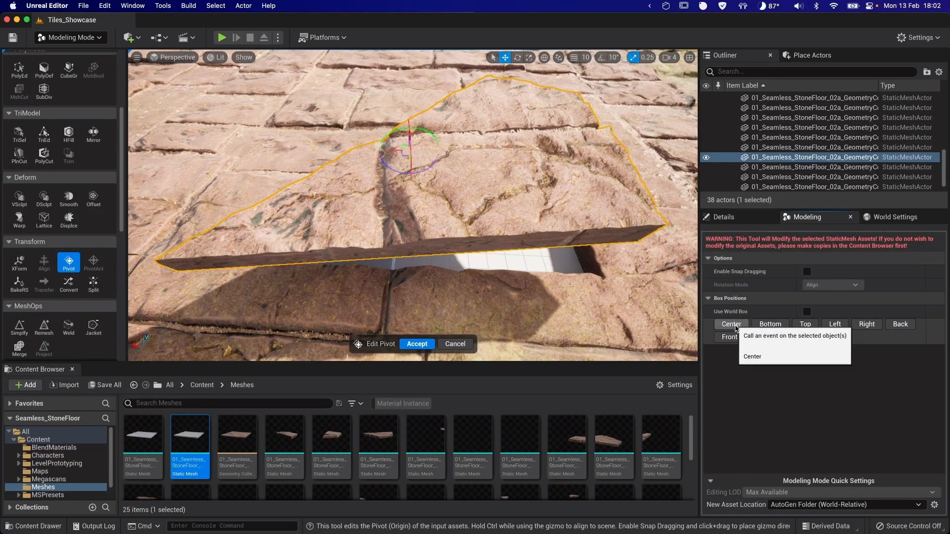
{"action": "left_click", "coordinate": [417, 343]}
- Remesh the raised floor piece with a target triangle count of 20000
{"action": "scroll", "coordinate": [69, 255], "scroll_direction": "down", "scroll_amount": 3}
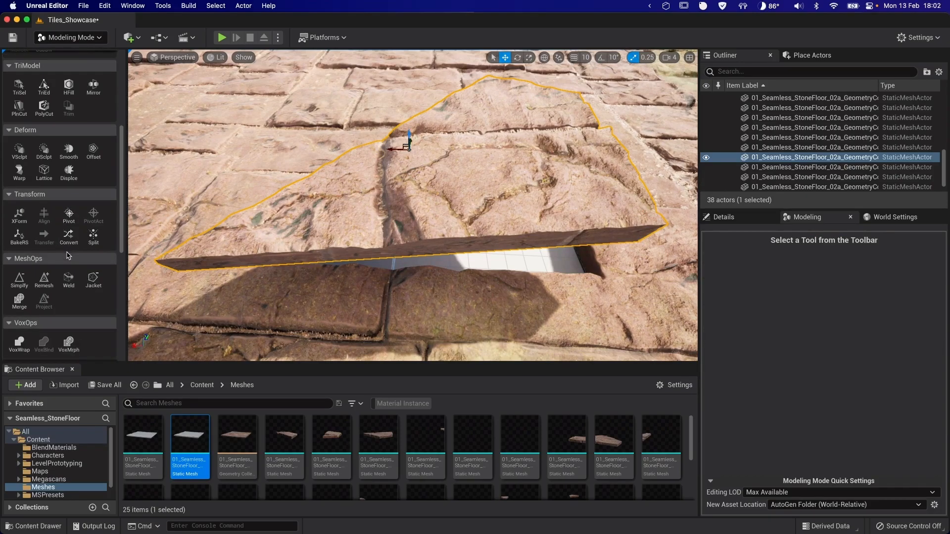
{"action": "left_click", "coordinate": [44, 280]}
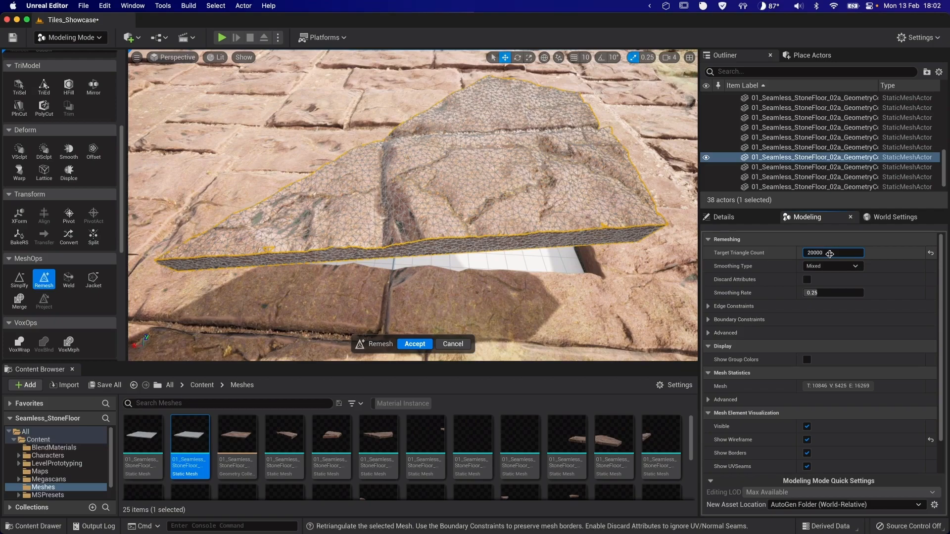
{"action": "key", "text": "Return"}
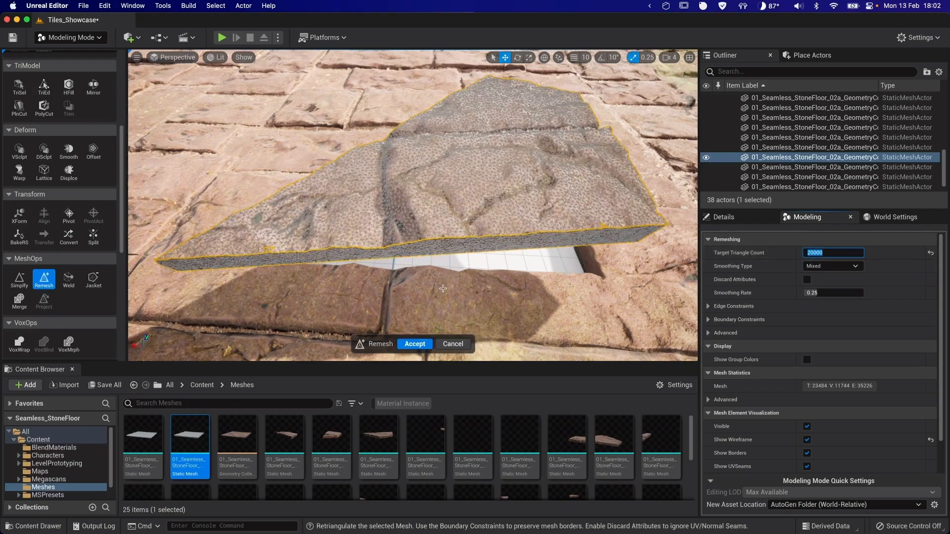
{"action": "left_click", "coordinate": [414, 344]}
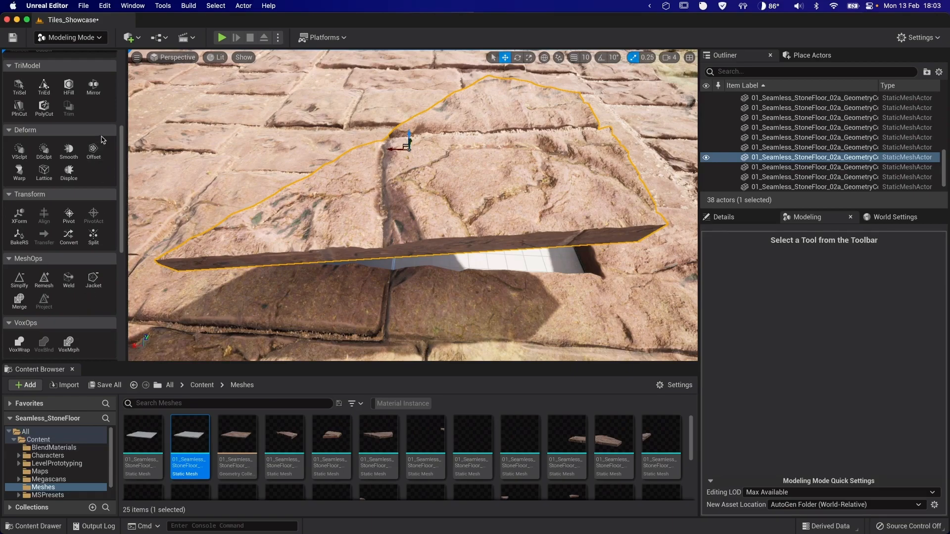
{"action": "left_click", "coordinate": [69, 87]}
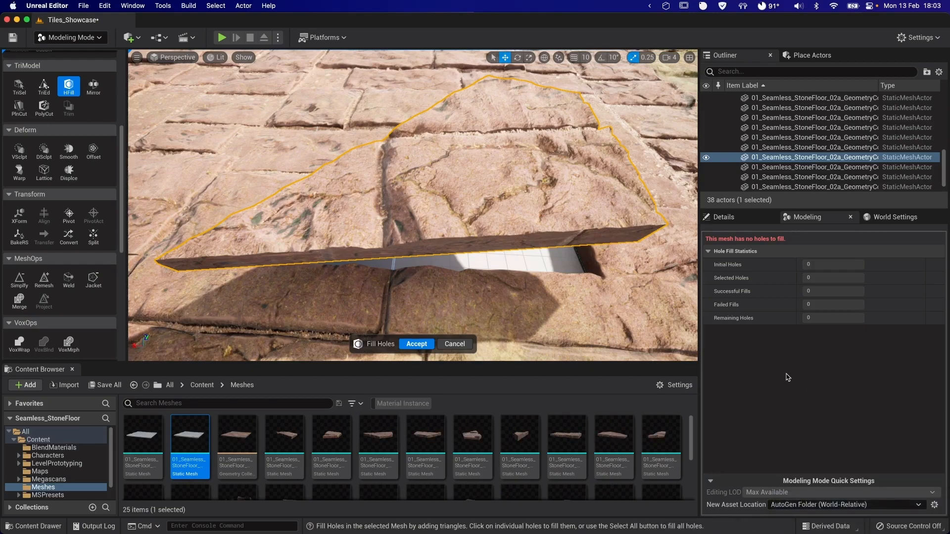
{"action": "right_click_drag", "start_coordinate": [400, 246], "coordinate": [270, 261]}
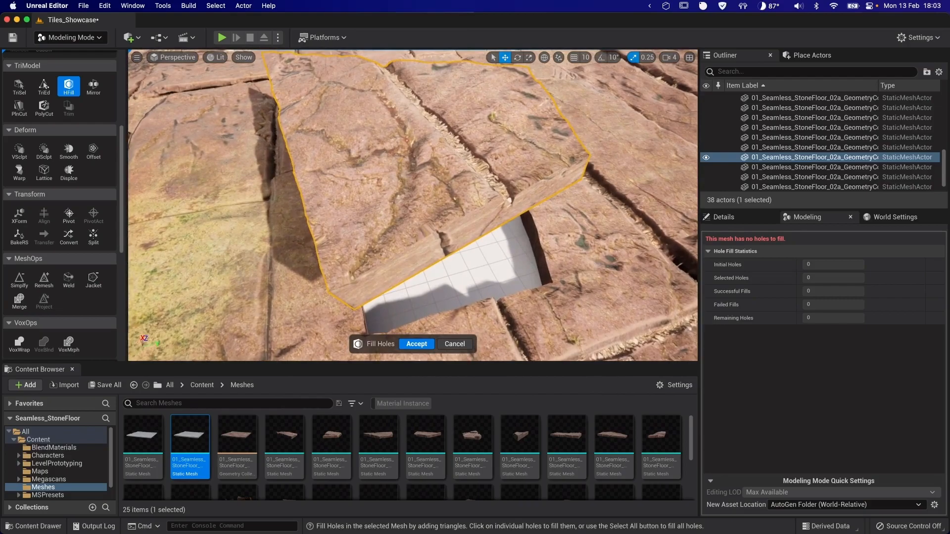
{"action": "left_click", "coordinate": [454, 344]}
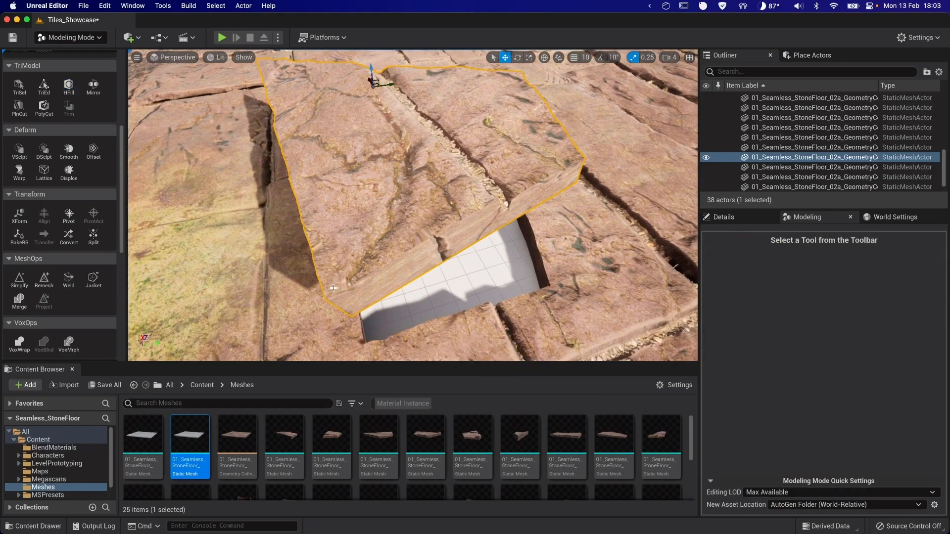
- Smooth the raised piece with Fast Iterative smoothing at 0.8 per step and 10 steps
{"action": "left_click", "coordinate": [69, 151]}
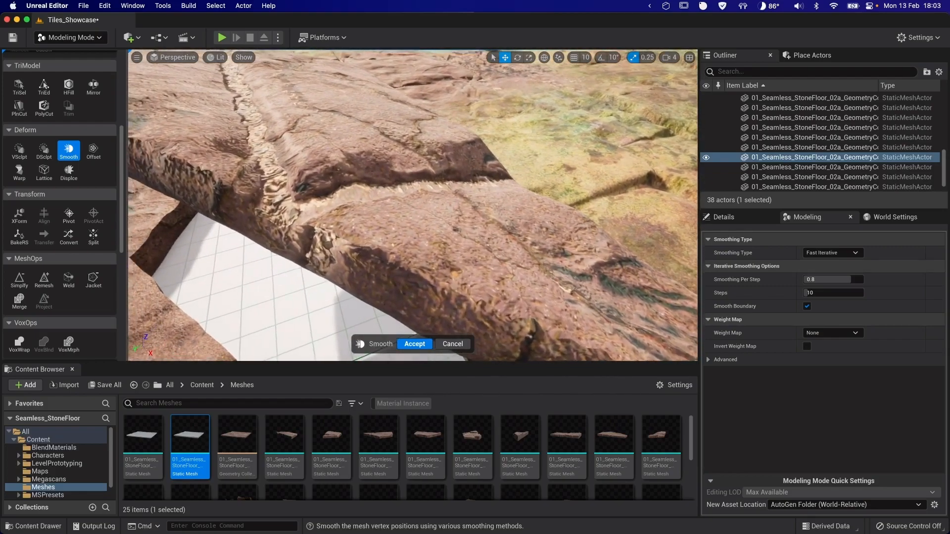
{"action": "right_click_drag", "start_coordinate": [413, 205], "coordinate": [441, 201]}
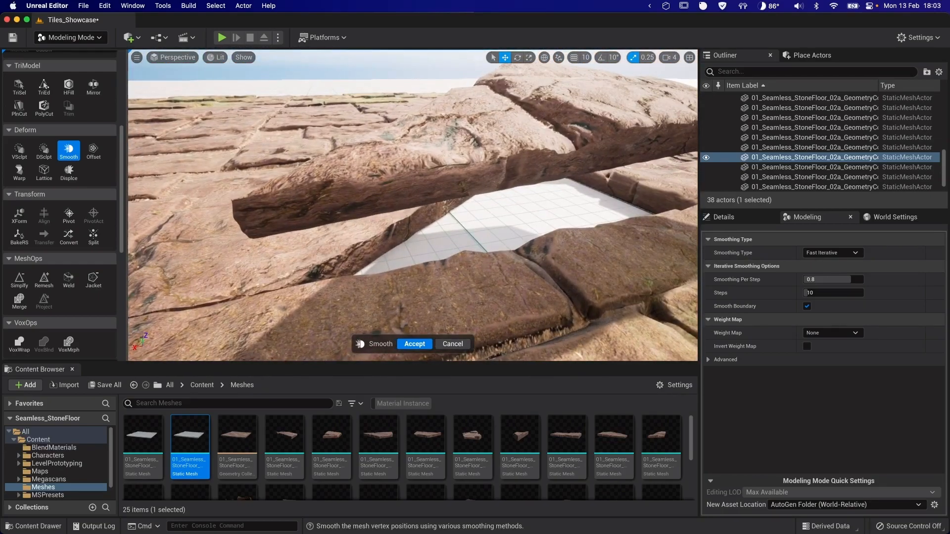
{"action": "left_click", "coordinate": [413, 345]}
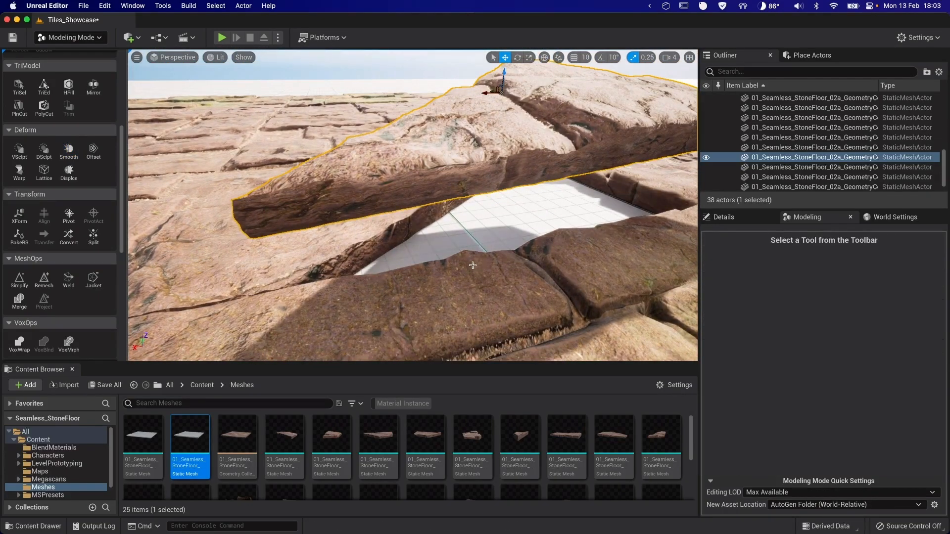
- Open the piece in vertex sculpting, try the Inflate brush on its pointed tip, and undo the stroke
{"action": "right_click_drag", "start_coordinate": [501, 197], "coordinate": [471, 190]}
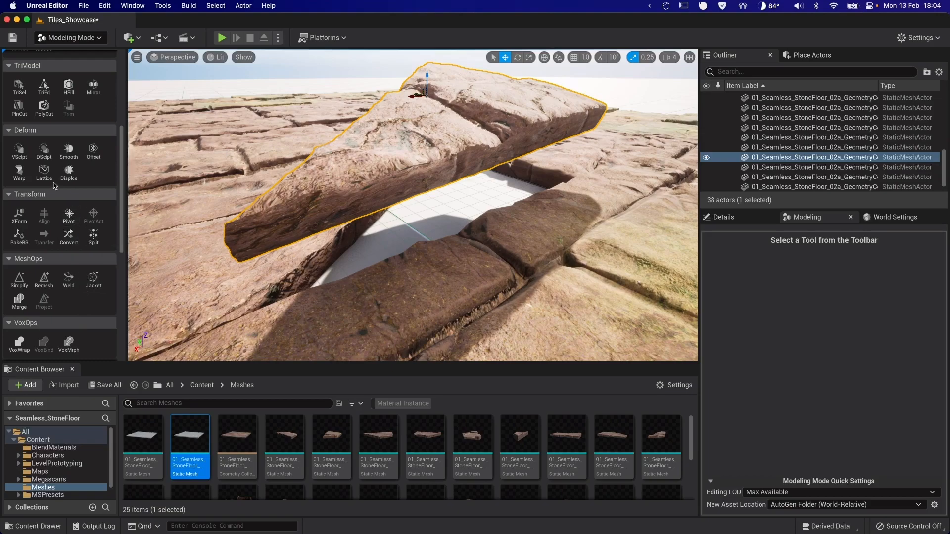
{"action": "left_click", "coordinate": [19, 150]}
{"action": "right_click_drag", "start_coordinate": [299, 248], "coordinate": [299, 248]}
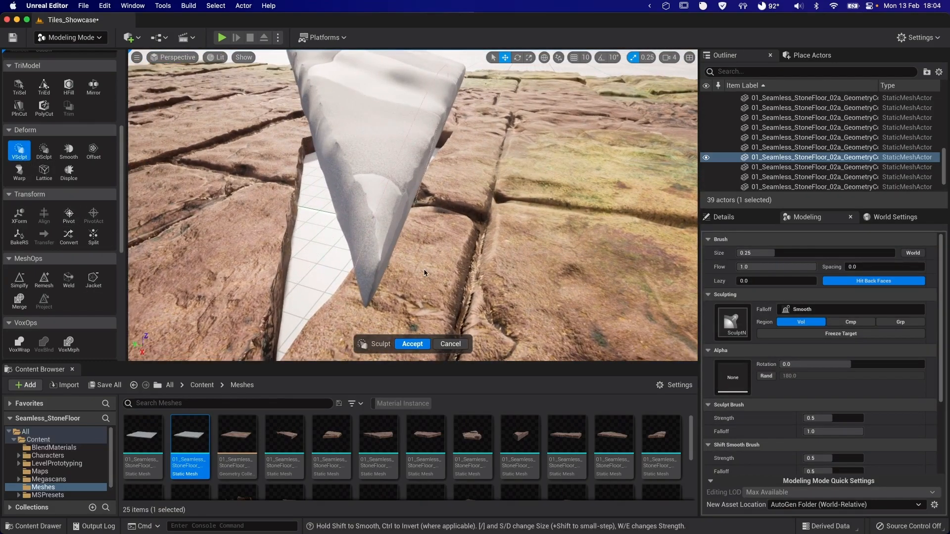
{"action": "right_click_drag", "start_coordinate": [524, 277], "coordinate": [524, 277]}
{"action": "right_click_drag", "start_coordinate": [373, 250], "coordinate": [373, 250]}
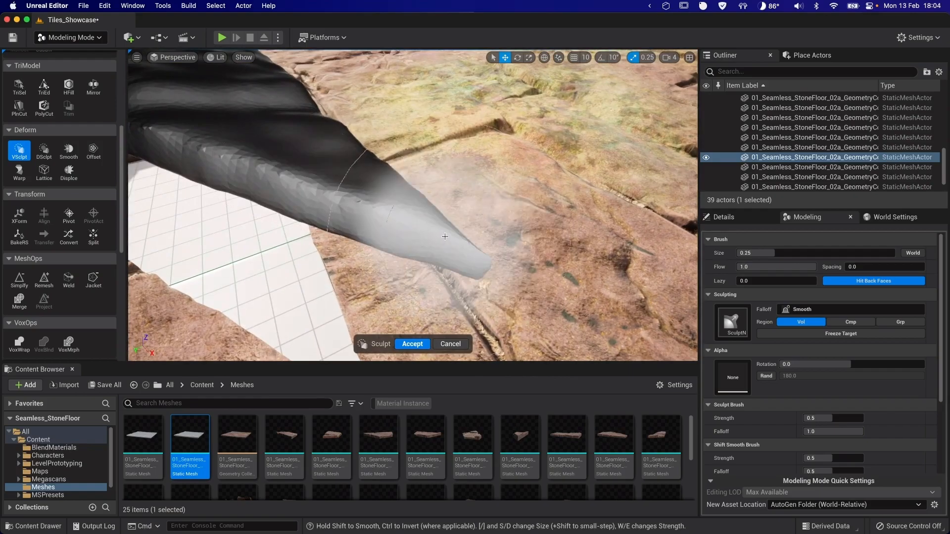
{"action": "left_click", "coordinate": [732, 322]}
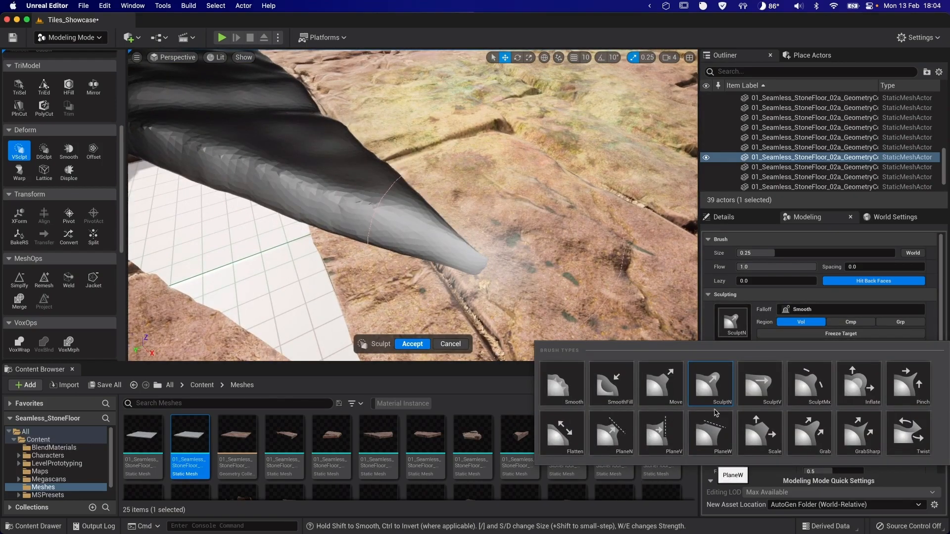
{"action": "left_click", "coordinate": [858, 385]}
{"action": "right_click_drag", "start_coordinate": [462, 231], "coordinate": [462, 231]}
{"action": "left_click_drag", "start_coordinate": [462, 231], "coordinate": [461, 231]}
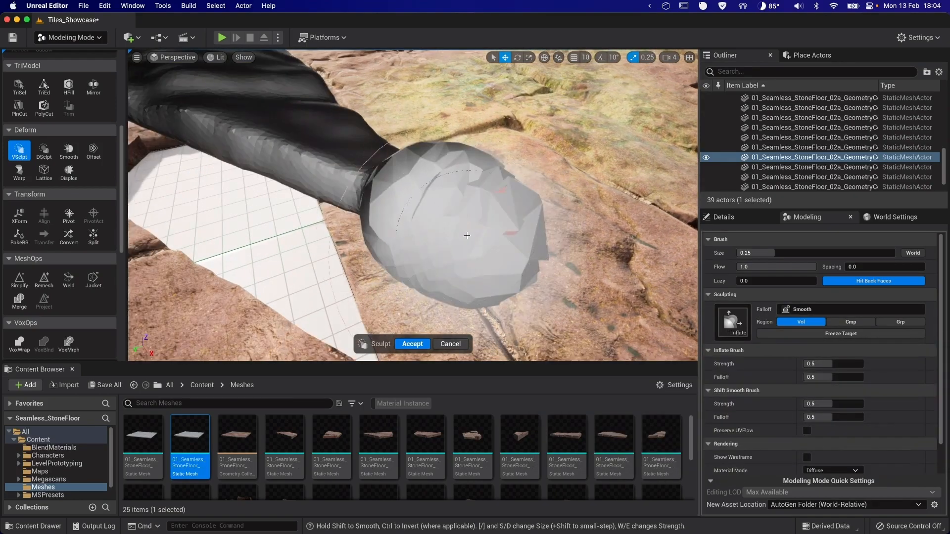
{"action": "key", "text": "super+z"}
- Thicken the piece's pointed tip with Inflate brush strokes at size 0.25 and strength 0.5
{"action": "left_click", "coordinate": [462, 231]}
{"action": "right_click_drag", "start_coordinate": [462, 230], "coordinate": [462, 231]}
{"action": "mouse_move", "coordinate": [366, 247]}
{"action": "left_mouse_down"}
{"action": "mouse_move", "coordinate": [341, 242]}
{"action": "mouse_move", "coordinate": [355, 257]}
{"action": "left_mouse_up"}
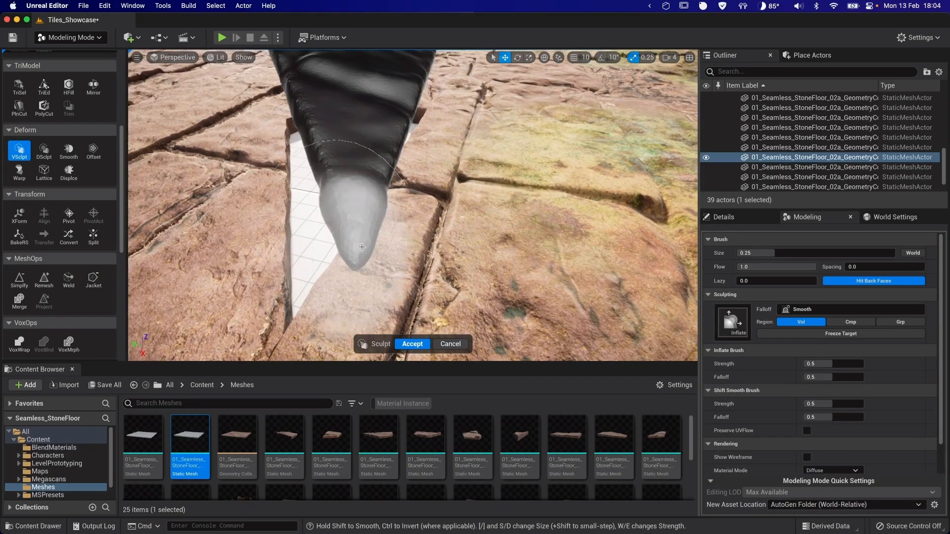
{"action": "right_click_drag", "start_coordinate": [355, 319], "coordinate": [355, 319]}
{"action": "mouse_move", "coordinate": [355, 320]}
{"action": "left_mouse_down"}
{"action": "mouse_move", "coordinate": [338, 277]}
{"action": "mouse_move", "coordinate": [358, 250]}
{"action": "left_mouse_up"}
{"action": "right_click_drag", "start_coordinate": [387, 306], "coordinate": [387, 306]}
{"action": "right_click_drag", "start_coordinate": [455, 278], "coordinate": [454, 278]}
- Flatten the inflated tip into a blunt end with the Flatten brush and apply the sculpt
{"action": "left_click", "coordinate": [732, 323]}
{"action": "left_click", "coordinate": [563, 438]}
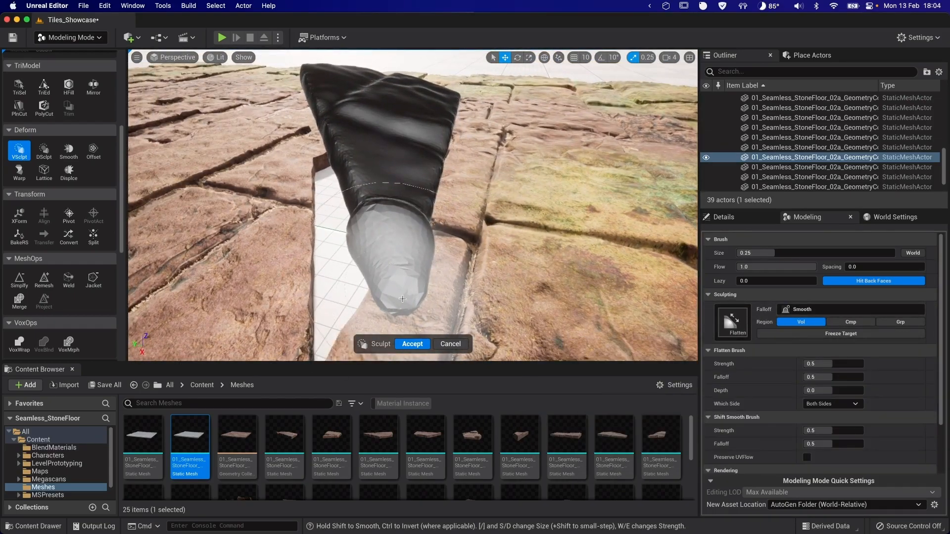
{"action": "right_click_drag", "start_coordinate": [393, 281], "coordinate": [463, 230]}
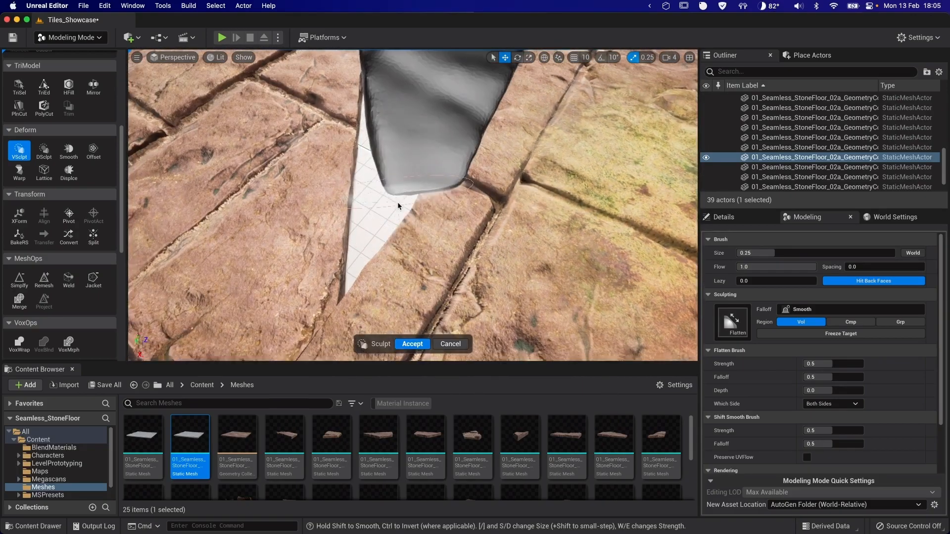
{"action": "right_click_drag", "start_coordinate": [397, 205], "coordinate": [351, 188]}
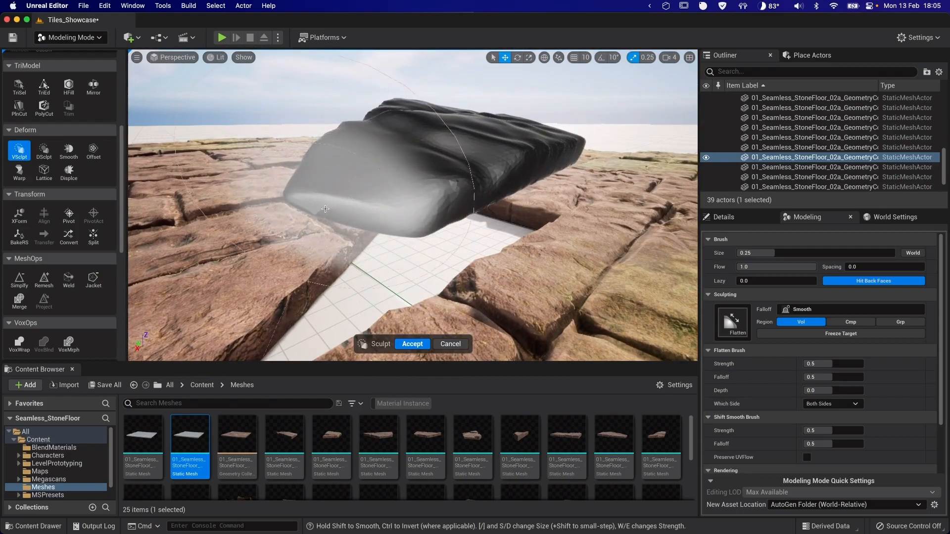
{"action": "left_click", "coordinate": [413, 344]}
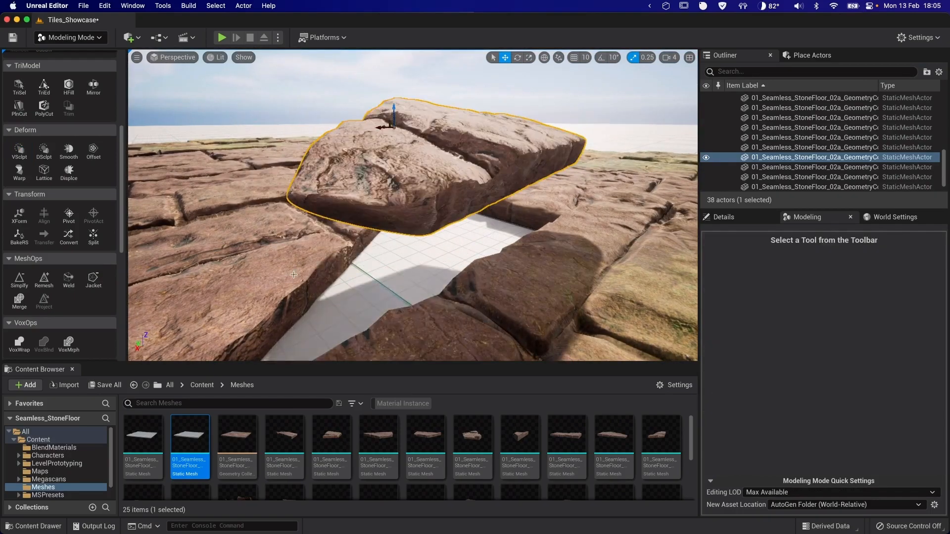
- Remesh the sculpted piece with a target triangle count of 23484 and Mixed smoothing
{"action": "left_click", "coordinate": [44, 281]}
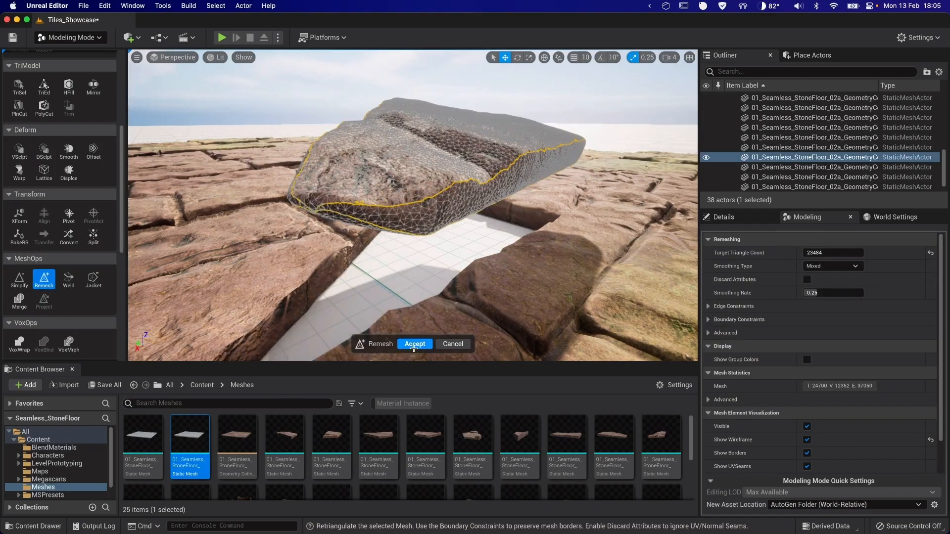
- Apply the remesh to the raised stone slab
{"action": "left_click", "coordinate": [415, 344]}
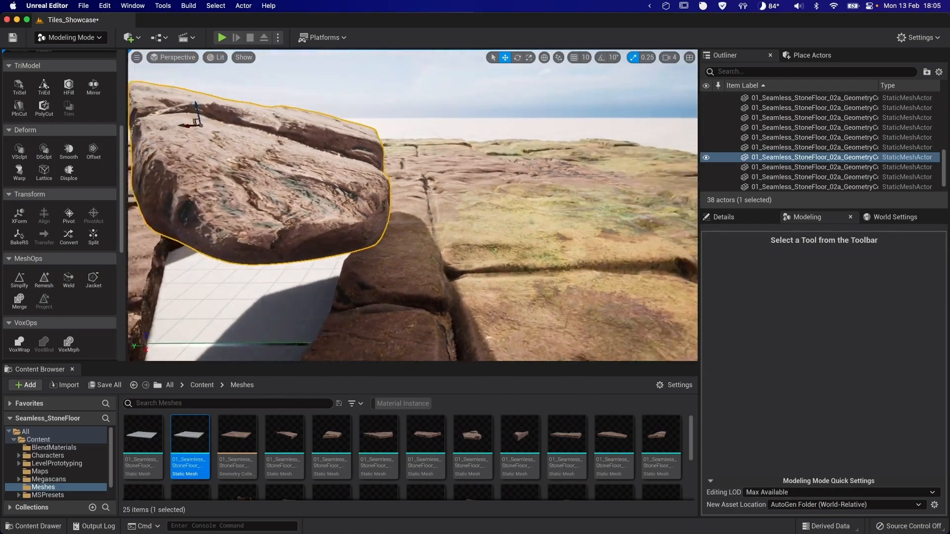
- Lift the neighbouring fractured slab above the floor and move its pivot to its center
{"action": "right_click_drag", "start_coordinate": [412, 205], "coordinate": [300, 196]}
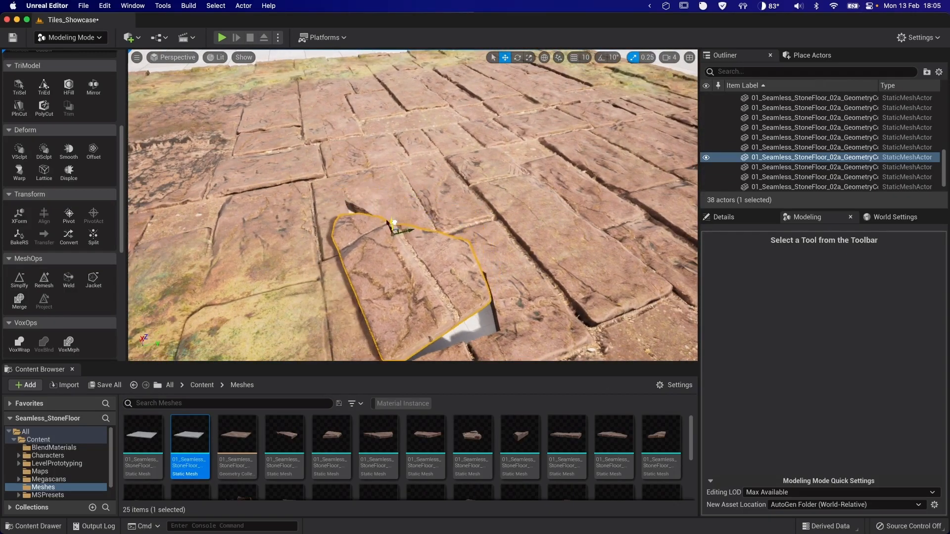
{"action": "right_click_drag", "start_coordinate": [394, 228], "coordinate": [430, 257]}
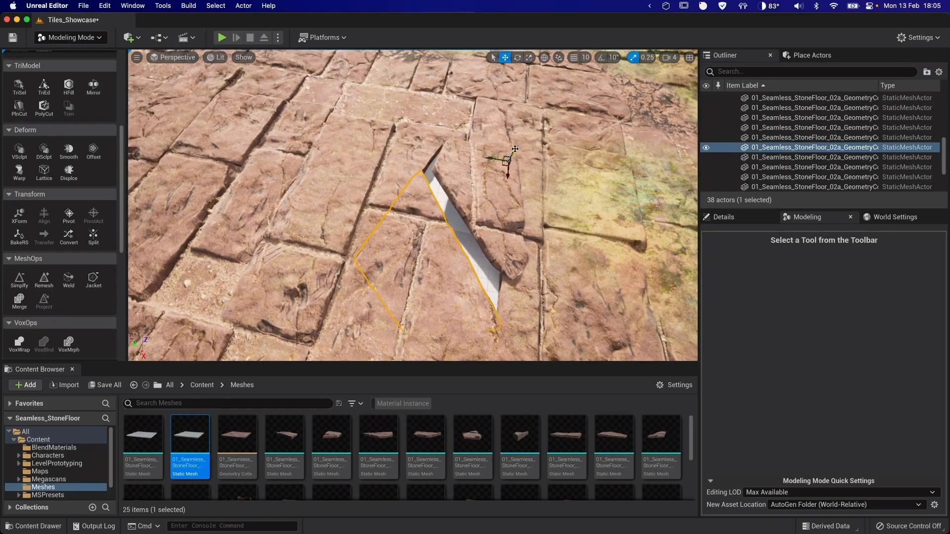
{"action": "mouse_move", "coordinate": [517, 142]}
{"action": "left_mouse_down"}
{"action": "mouse_move", "coordinate": [526, 115]}
{"action": "mouse_move", "coordinate": [520, 130]}
{"action": "left_mouse_up"}
{"action": "right_click_drag", "start_coordinate": [517, 134], "coordinate": [457, 259]}
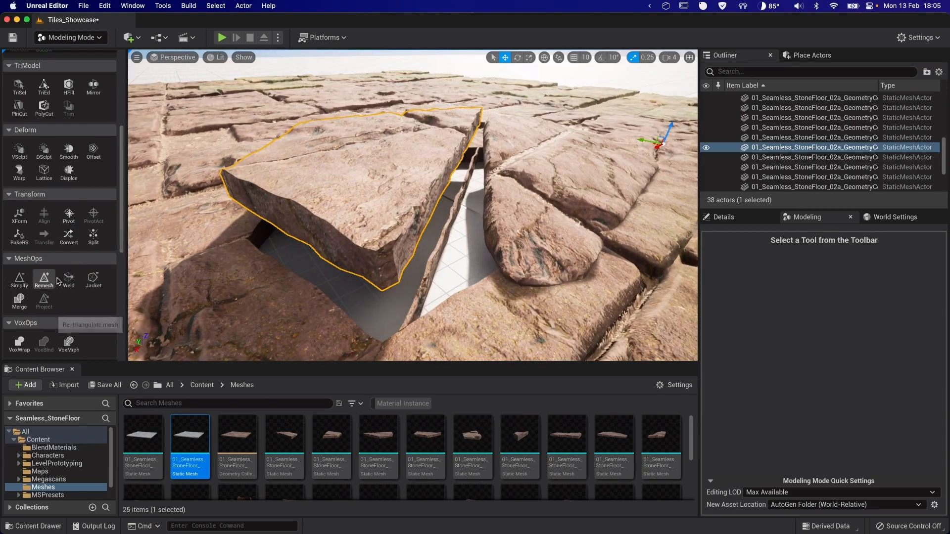
{"action": "left_click", "coordinate": [69, 213]}
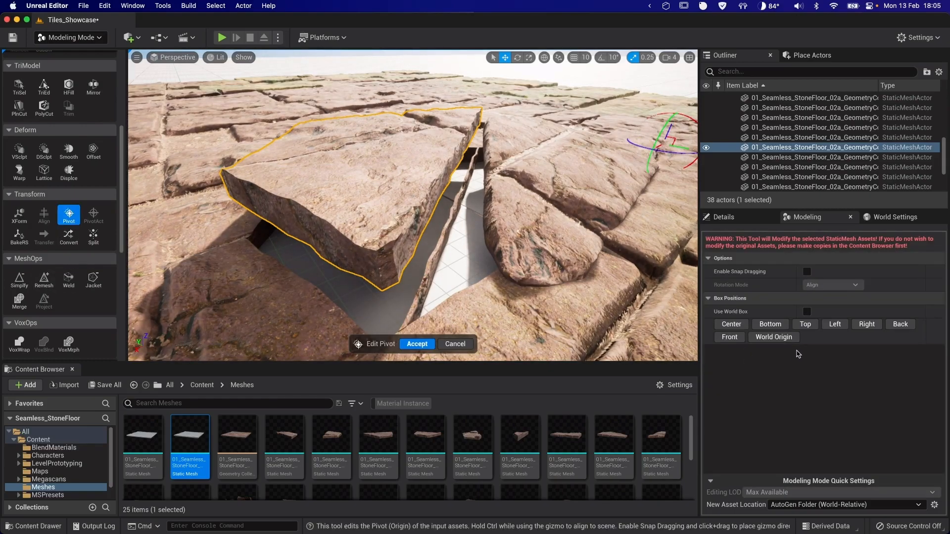
{"action": "left_click", "coordinate": [731, 324]}
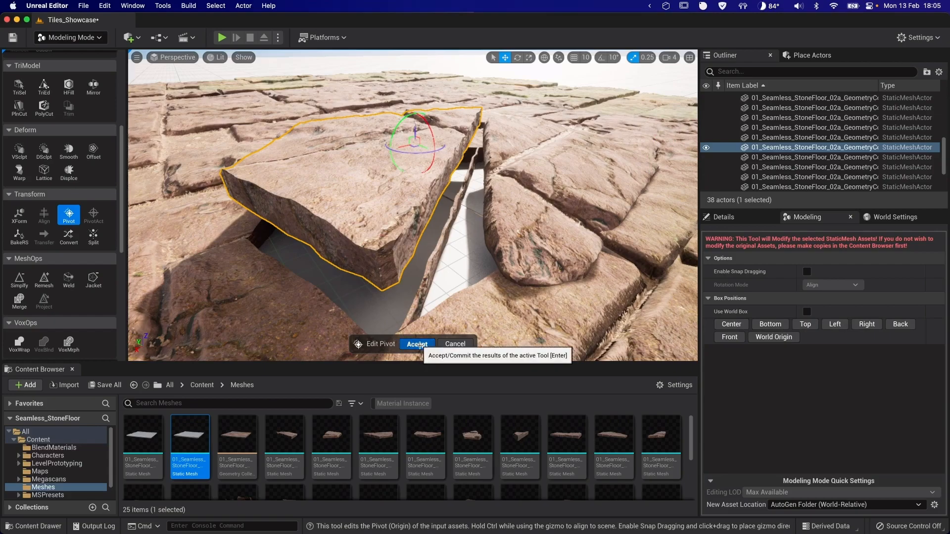
{"action": "left_click", "coordinate": [417, 344]}
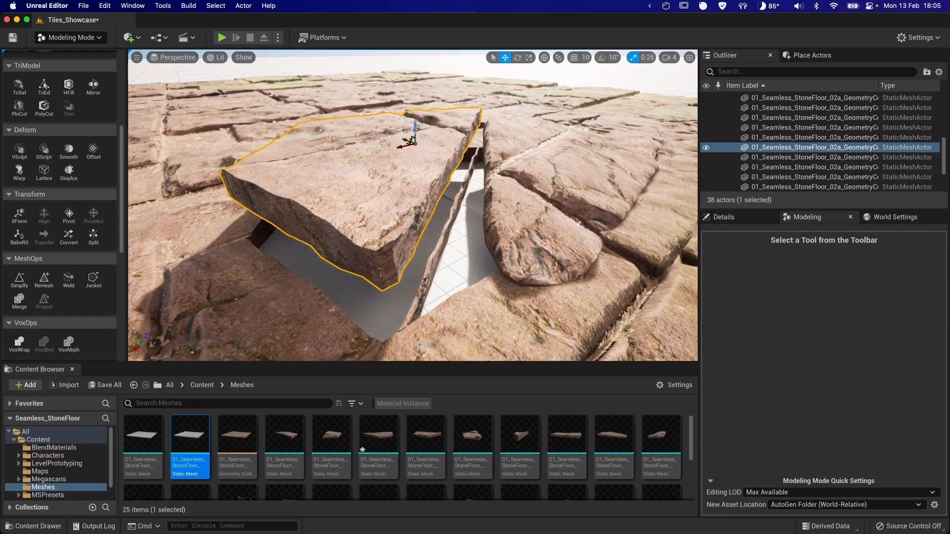
- Fill all the holes in the lifted slab's mesh
{"action": "left_click", "coordinate": [44, 279]}
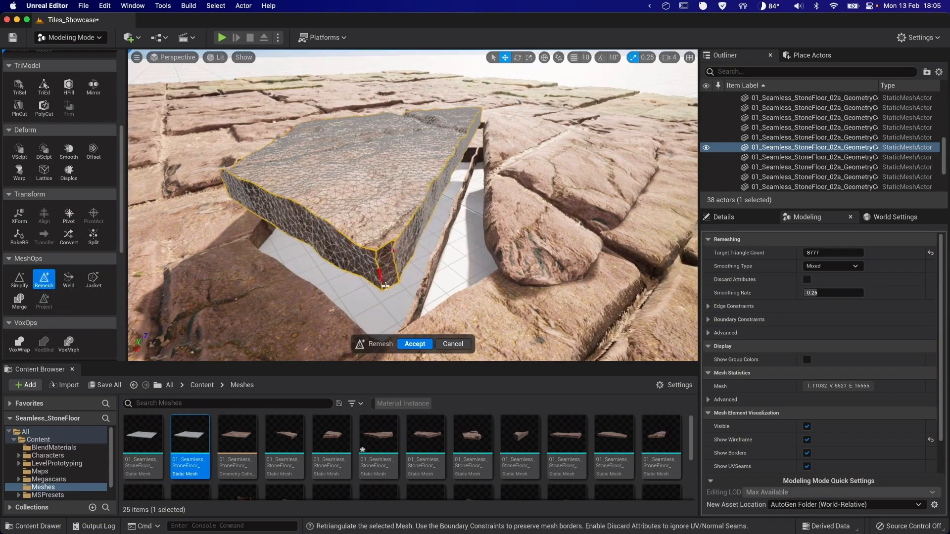
{"action": "left_click", "coordinate": [452, 344]}
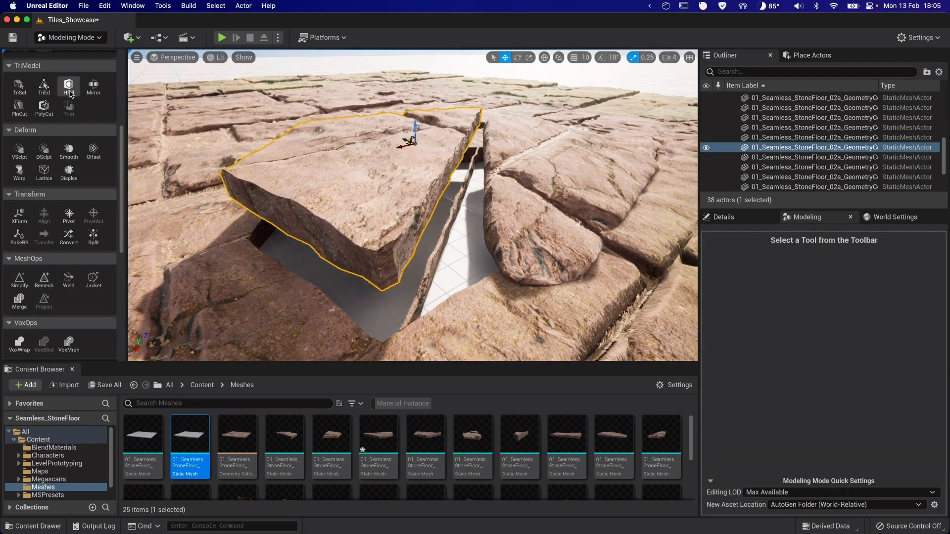
{"action": "left_click", "coordinate": [71, 93]}
{"action": "left_click", "coordinate": [775, 318]}
{"action": "left_click", "coordinate": [414, 344]}
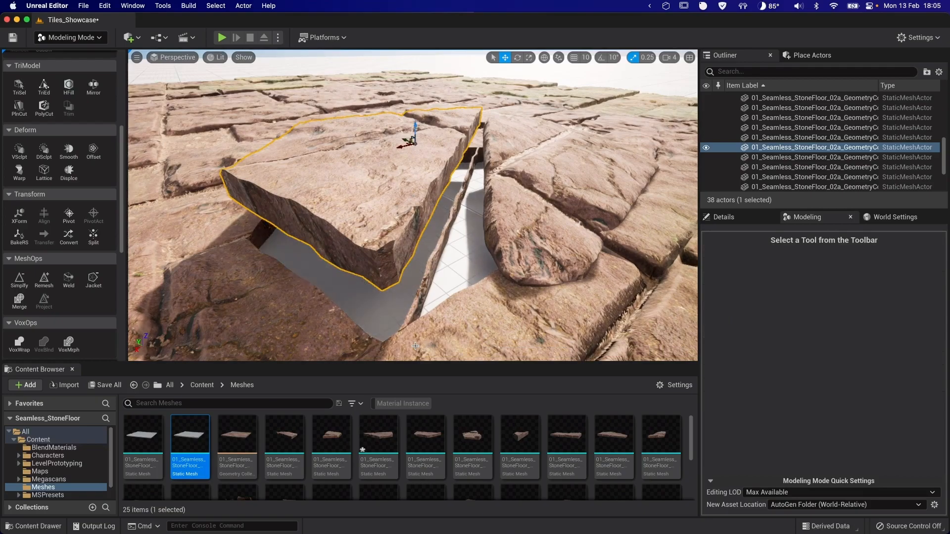
- Remesh the lifted slab to a target of 20000 triangles and smooth it with Fast Iterative smoothing
{"action": "left_click", "coordinate": [46, 280]}
{"action": "left_click", "coordinate": [826, 254]}
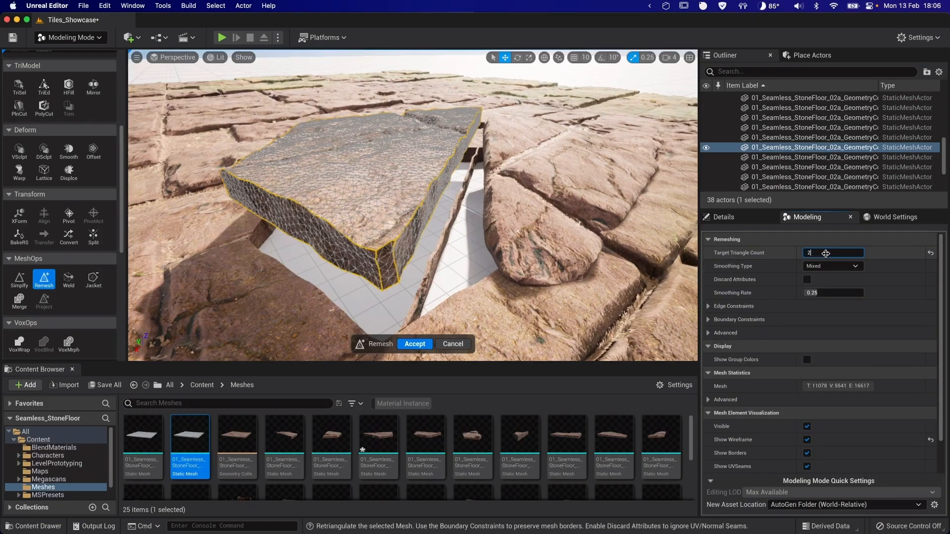
{"action": "key", "text": "Return"}
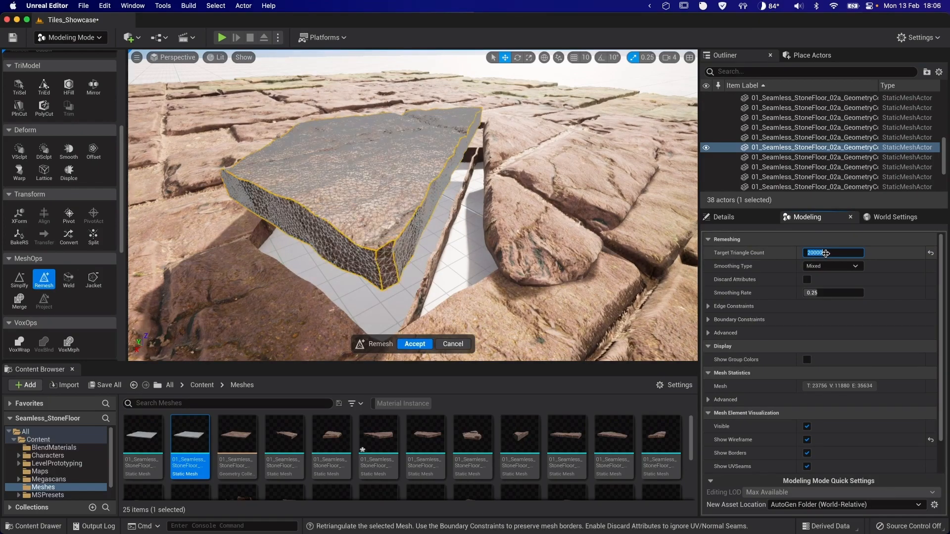
{"action": "left_click", "coordinate": [410, 344]}
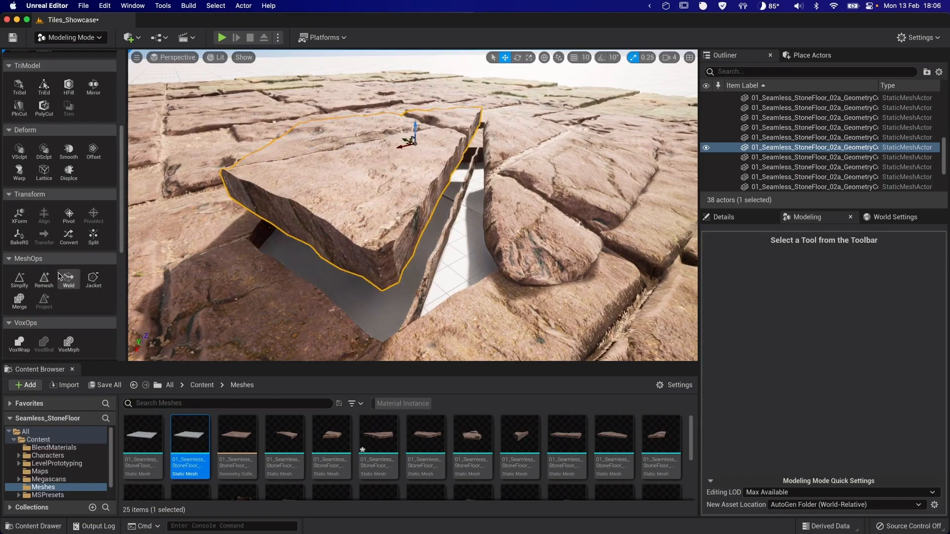
{"action": "left_click", "coordinate": [69, 150]}
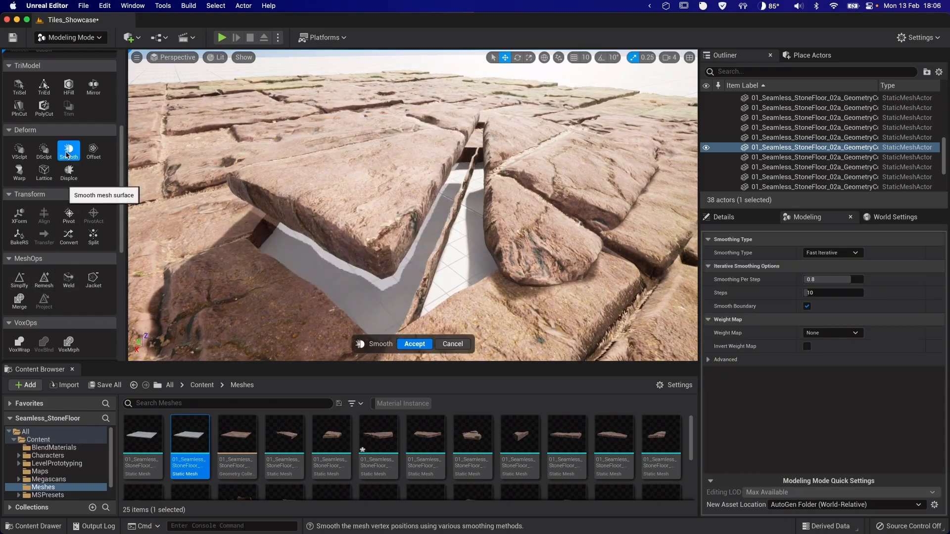
{"action": "left_click", "coordinate": [417, 348]}
- Delete the thin stone sliver in the gap beside the lifted slab
{"action": "left_click_drag", "start_coordinate": [415, 292], "coordinate": [391, 292], "text": "alt"}
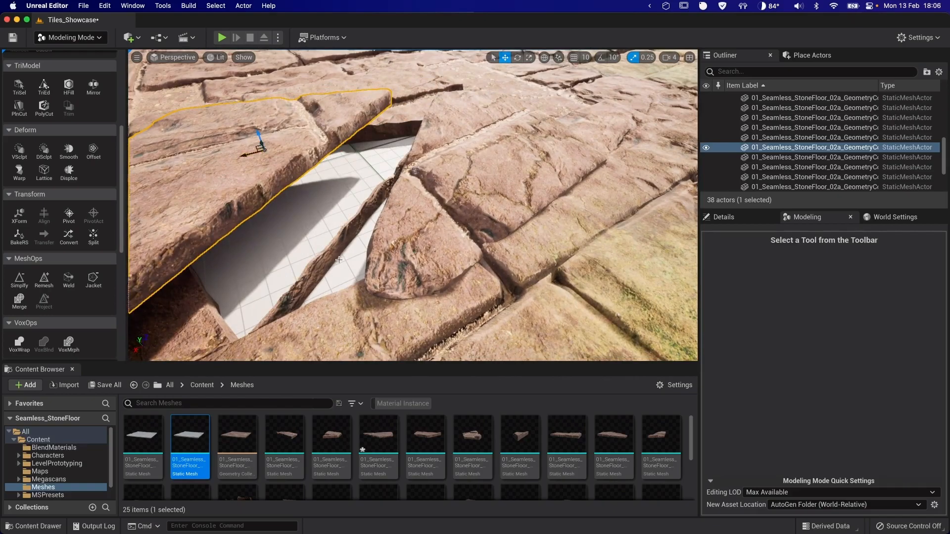
{"action": "key", "text": "Delete"}
- Center the pivot of the fractured floor piece in front of the lifted slab and tilt the piece slightly
{"action": "mouse_move", "coordinate": [336, 257]}
{"action": "right_mouse_down"}
{"action": "mouse_move", "coordinate": [371, 245]}
{"action": "mouse_move", "coordinate": [336, 257]}
{"action": "right_mouse_up"}
{"action": "left_click", "coordinate": [371, 245]}
{"action": "key", "text": "e"}
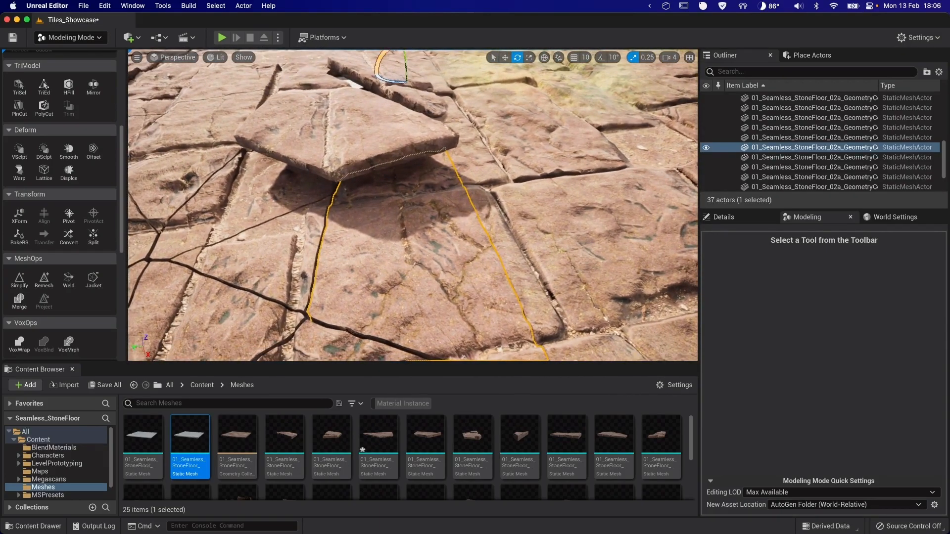
{"action": "right_click_drag", "start_coordinate": [404, 169], "coordinate": [404, 169]}
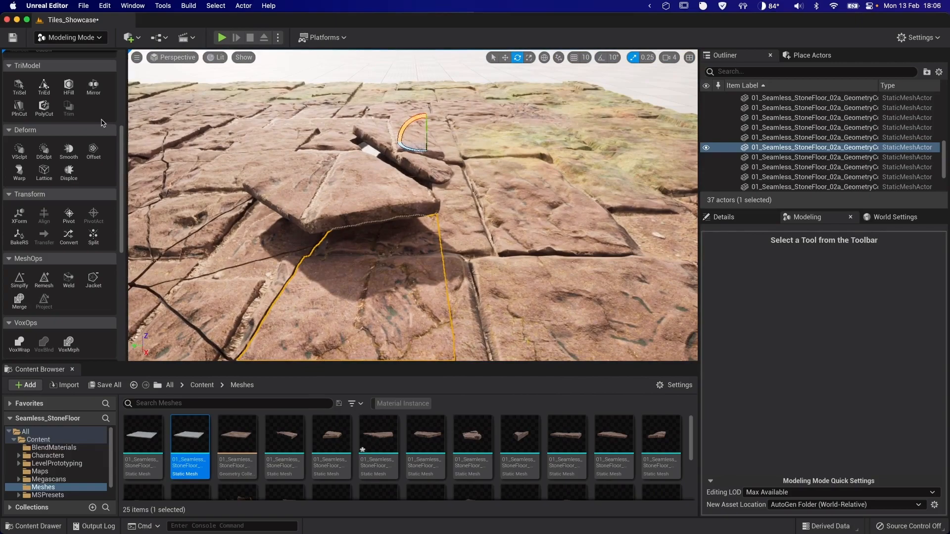
{"action": "left_click", "coordinate": [69, 216]}
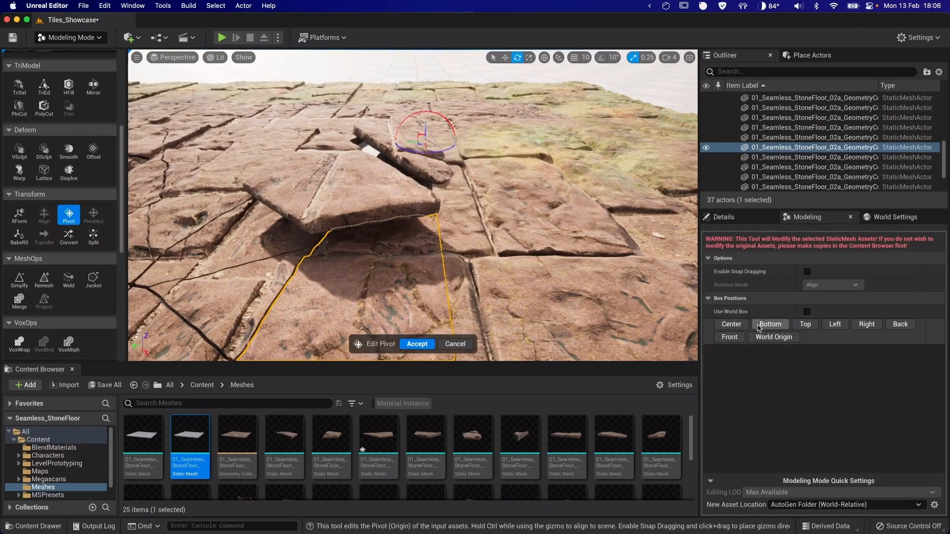
{"action": "left_click", "coordinate": [417, 345]}
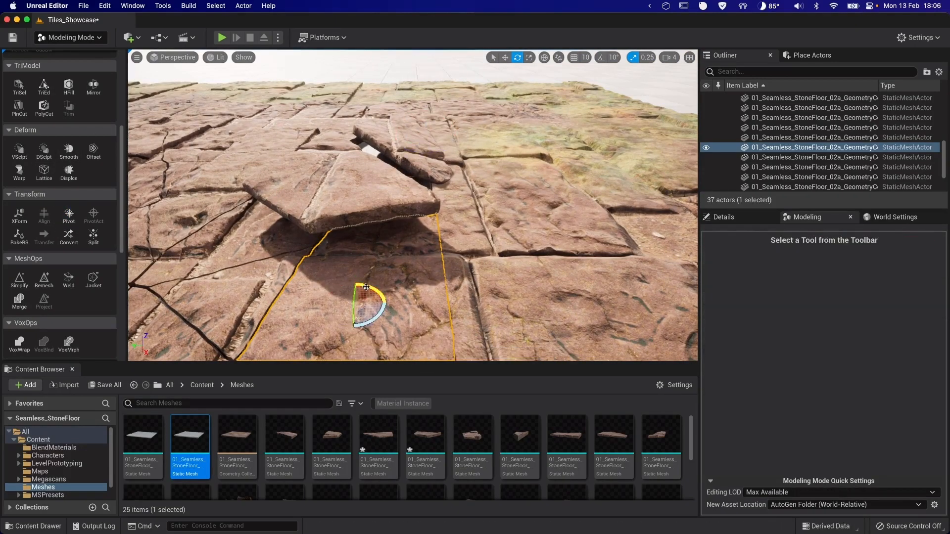
{"action": "mouse_move", "coordinate": [368, 289]}
{"action": "left_mouse_down"}
{"action": "mouse_move", "coordinate": [361, 296]}
{"action": "mouse_move", "coordinate": [358, 278]}
{"action": "left_mouse_up"}
- Fill the holes in the tilted floor piece's mesh
{"action": "mouse_move", "coordinate": [358, 278]}
{"action": "right_mouse_down"}
{"action": "mouse_move", "coordinate": [421, 292]}
{"action": "mouse_move", "coordinate": [352, 282]}
{"action": "right_mouse_up"}
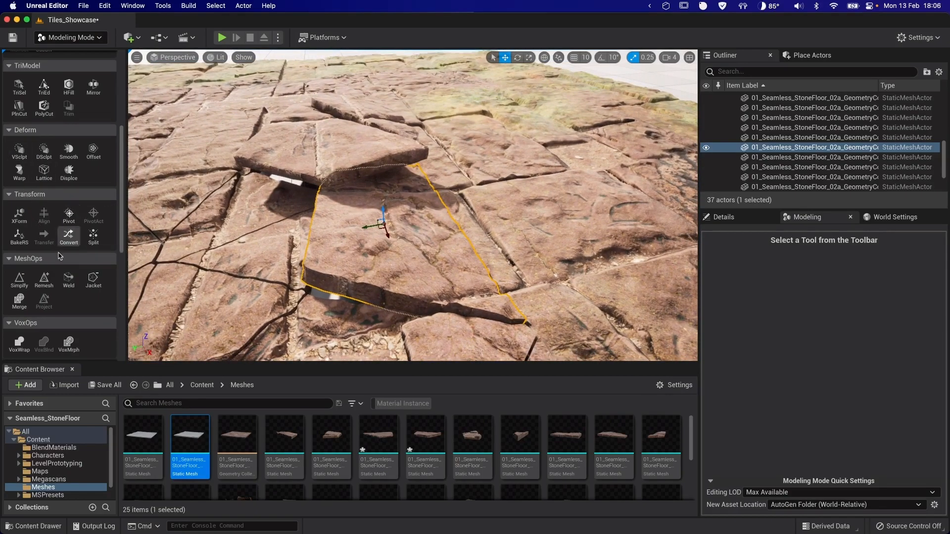
{"action": "left_click", "coordinate": [44, 280]}
{"action": "left_click", "coordinate": [44, 281]}
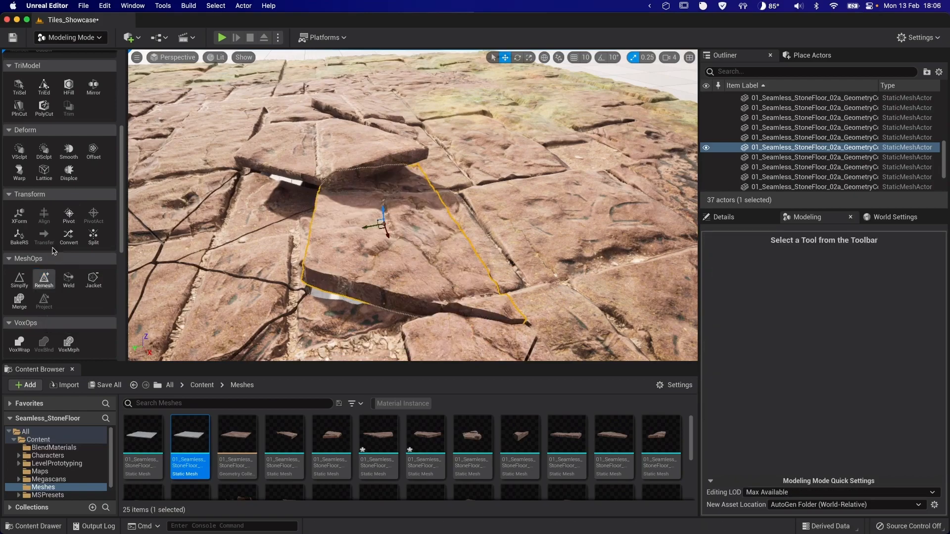
{"action": "left_click", "coordinate": [68, 87]}
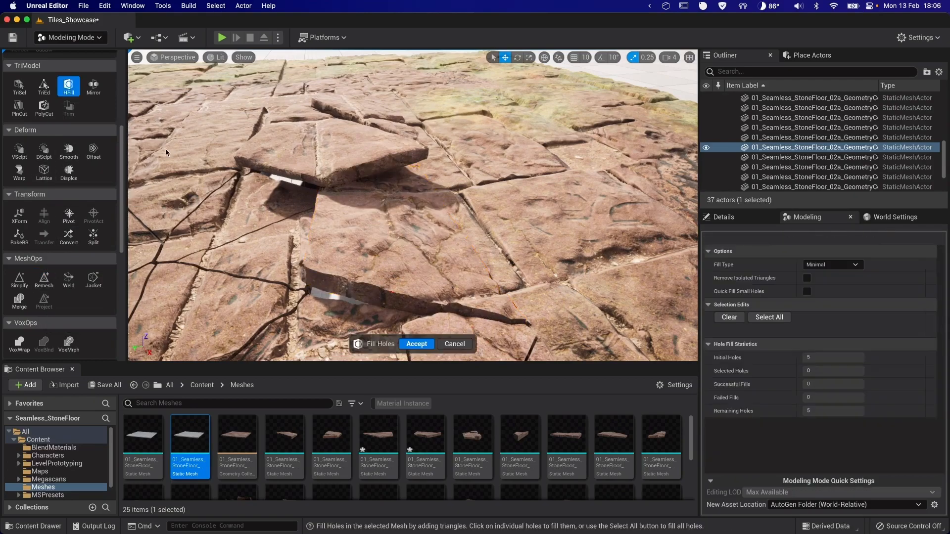
{"action": "left_click", "coordinate": [418, 344]}
- Remesh the tilted floor piece to a target of 20000 triangles
{"action": "left_click", "coordinate": [48, 284]}
{"action": "left_click", "coordinate": [829, 253]}
{"action": "type", "text": "20000"}
{"action": "key", "text": "Return"}
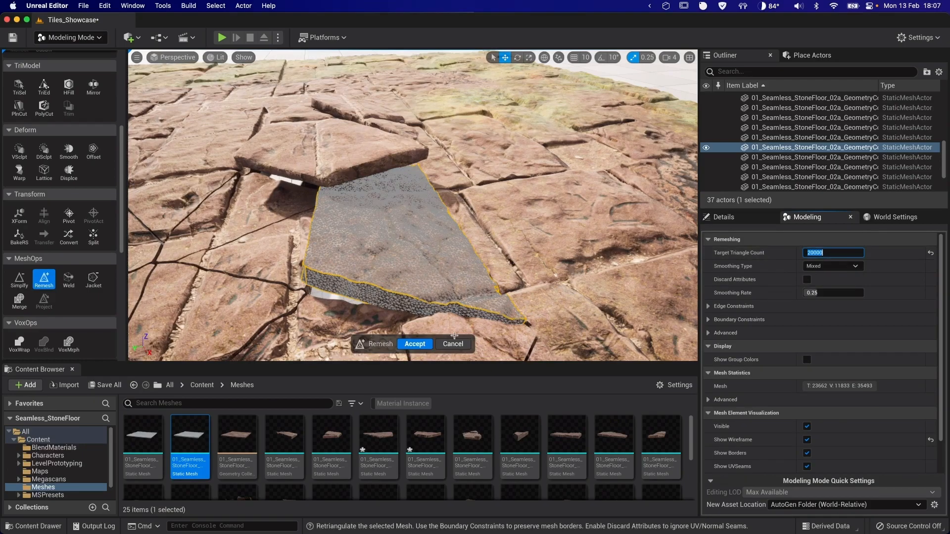
{"action": "left_click", "coordinate": [415, 343]}
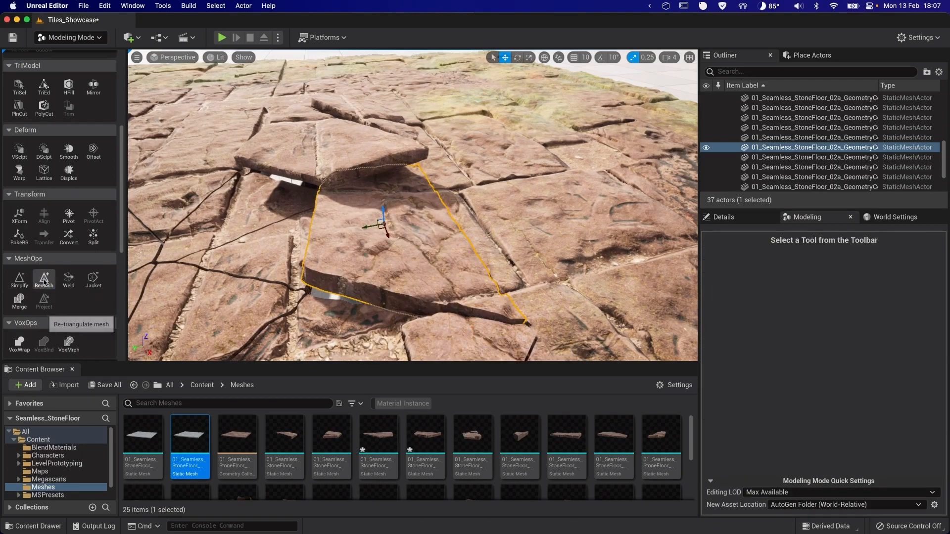
- Smooth the tilted floor piece with Fast Iterative smoothing and nudge its height slightly
{"action": "left_click", "coordinate": [72, 153]}
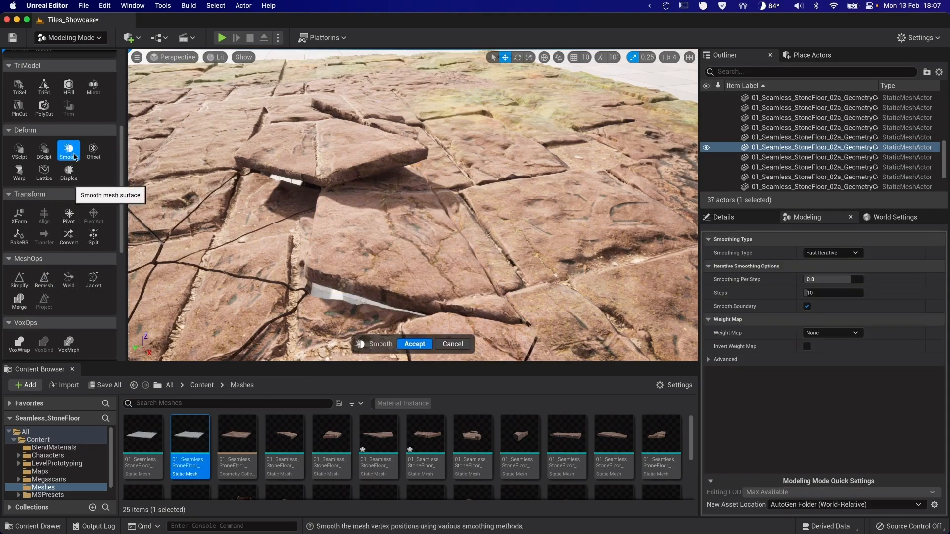
{"action": "left_click", "coordinate": [414, 344]}
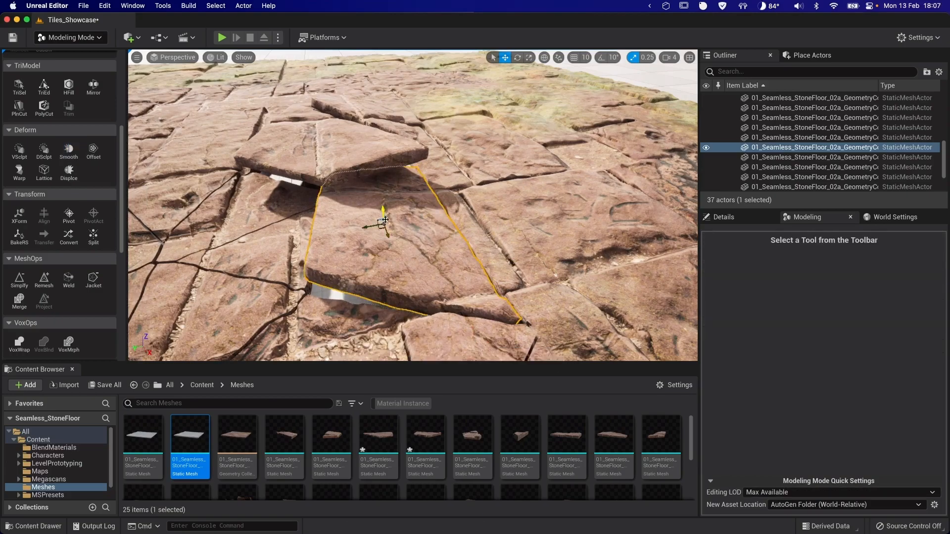
{"action": "left_click_drag", "start_coordinate": [383, 210], "coordinate": [381, 209]}
- Fill the holes in the fractured piece beside the open gap and move its pivot onto the piece
{"action": "right_click_drag", "start_coordinate": [382, 210], "coordinate": [191, 194]}
{"action": "left_click", "coordinate": [413, 210]}
{"action": "left_click", "coordinate": [69, 87]}
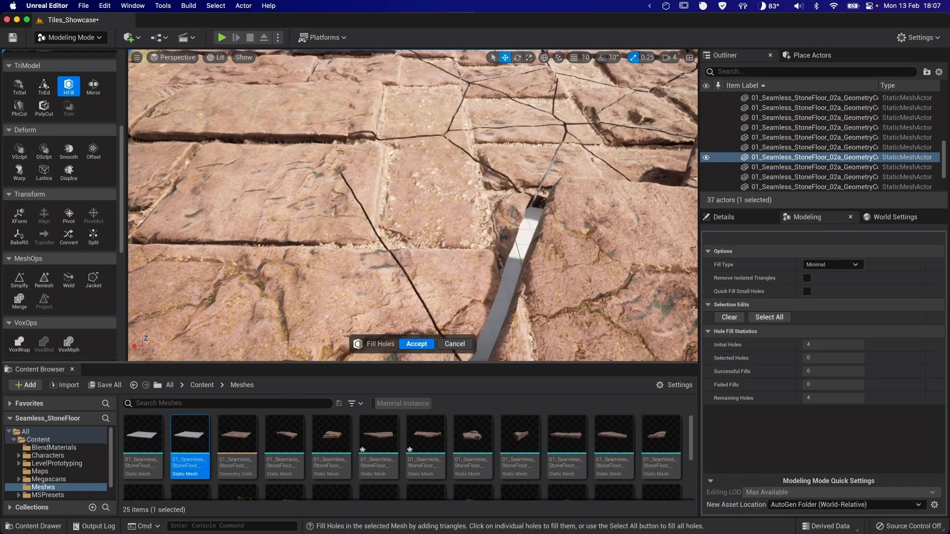
{"action": "left_click", "coordinate": [417, 343]}
{"action": "left_click", "coordinate": [69, 214]}
{"action": "left_click", "coordinate": [769, 324]}
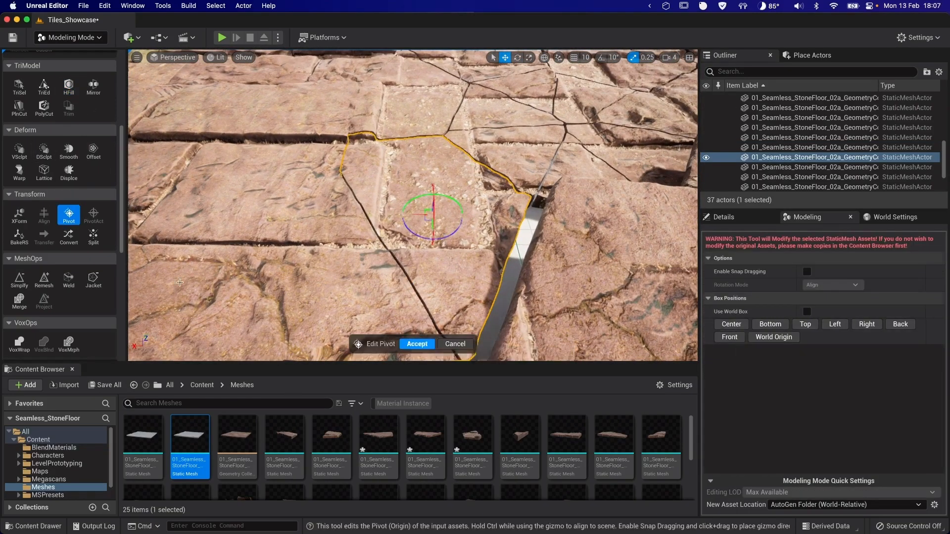
{"action": "left_click", "coordinate": [417, 344]}
- Remesh the piece beside the gap to a target of 20000 triangles and smooth its surface
{"action": "left_click", "coordinate": [44, 280]}
{"action": "left_click", "coordinate": [833, 257]}
{"action": "type", "text": "20000"}
{"action": "key", "text": "Return"}
{"action": "left_click", "coordinate": [416, 344]}
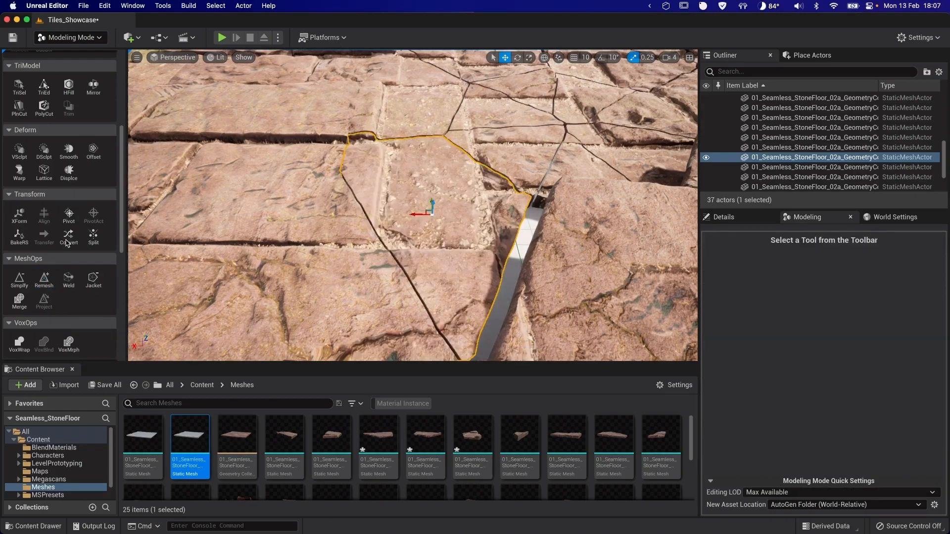
{"action": "left_click", "coordinate": [68, 151]}
{"action": "left_click", "coordinate": [417, 344]}
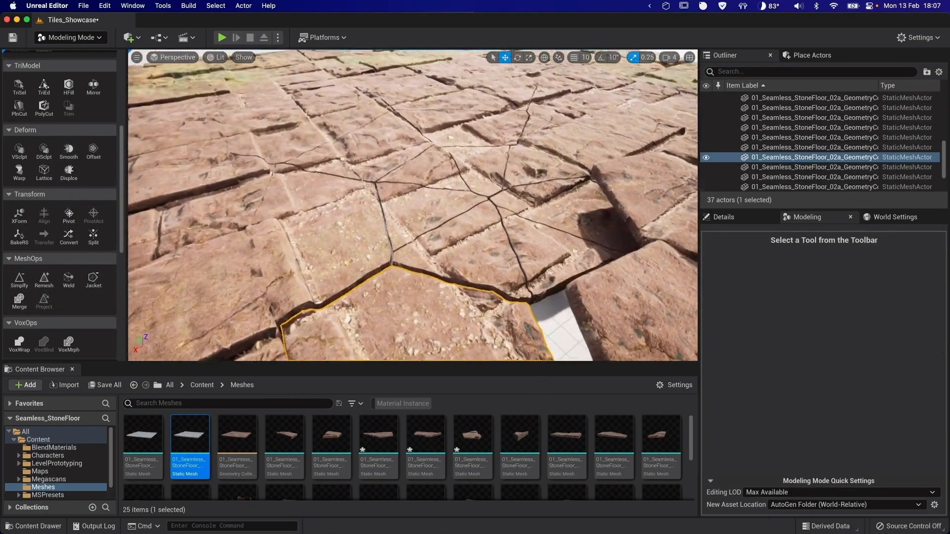
- Center the pivot of the adjacent triangular floor piece and fill the holes in its mesh
{"action": "left_click", "coordinate": [490, 287]}
{"action": "middle_click_drag", "start_coordinate": [490, 287], "coordinate": [395, 292]}
{"action": "left_click", "coordinate": [69, 214]}
{"action": "left_click", "coordinate": [417, 344]}
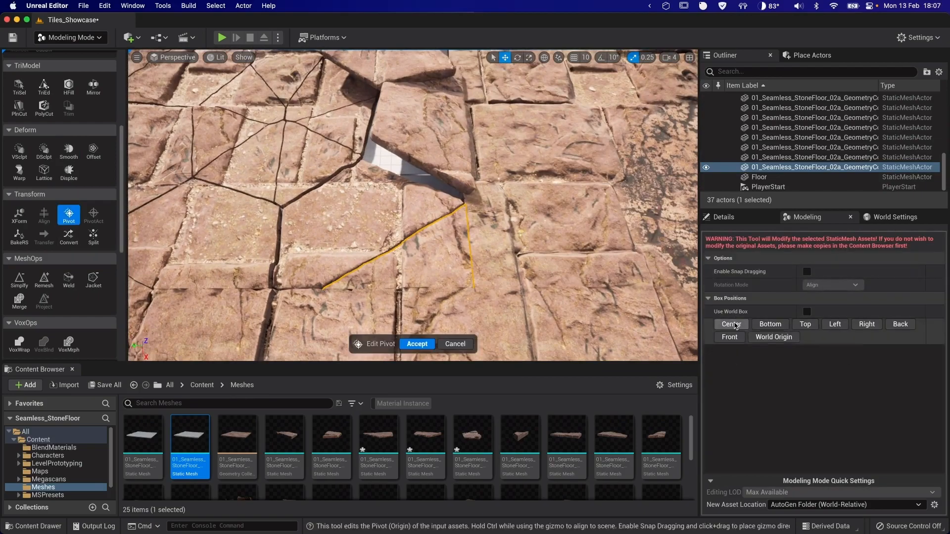
{"action": "left_click", "coordinate": [68, 86]}
{"action": "left_click", "coordinate": [415, 344]}
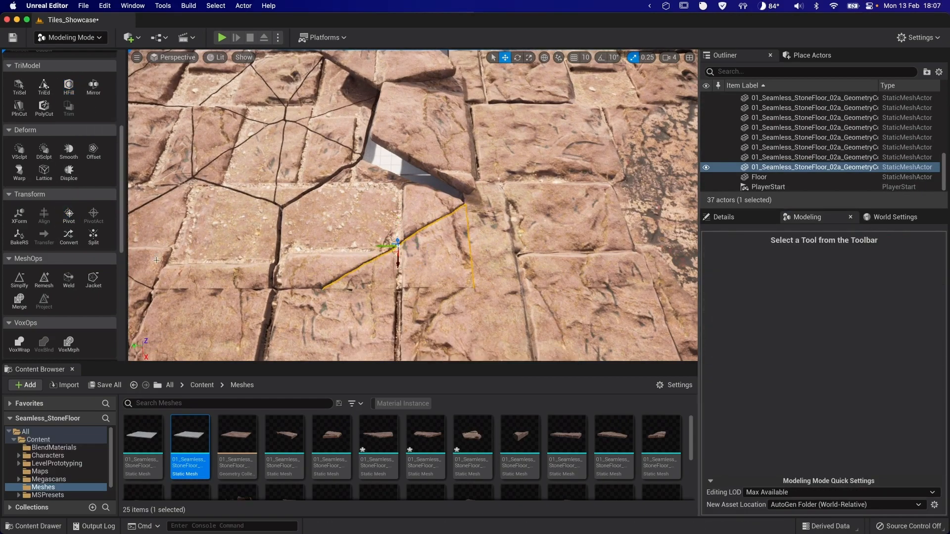
- Remesh the triangular floor piece to a target of 20000 triangles and smooth its surface
{"action": "left_click", "coordinate": [44, 280]}
{"action": "left_click", "coordinate": [836, 252]}
{"action": "key", "text": "Return"}
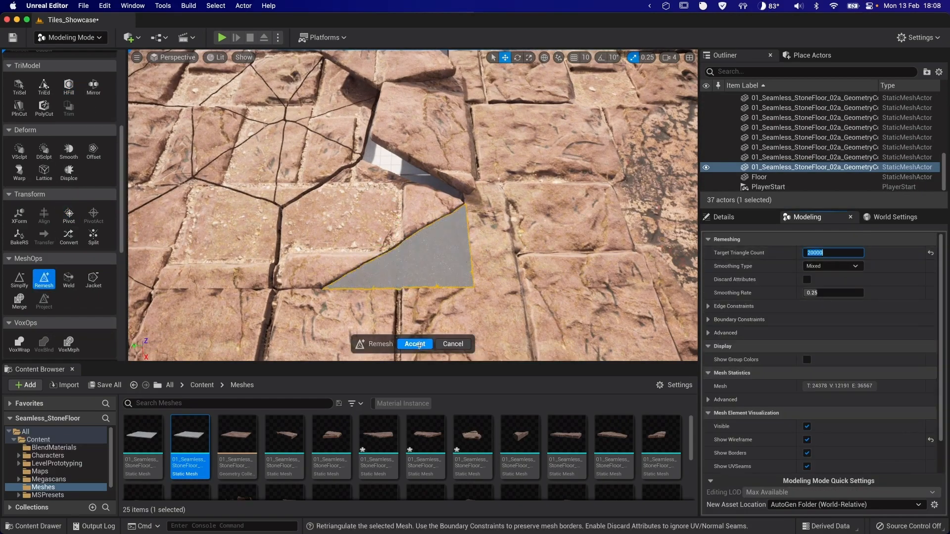
{"action": "left_click", "coordinate": [415, 343]}
{"action": "left_click", "coordinate": [69, 151]}
{"action": "left_click", "coordinate": [415, 343]}
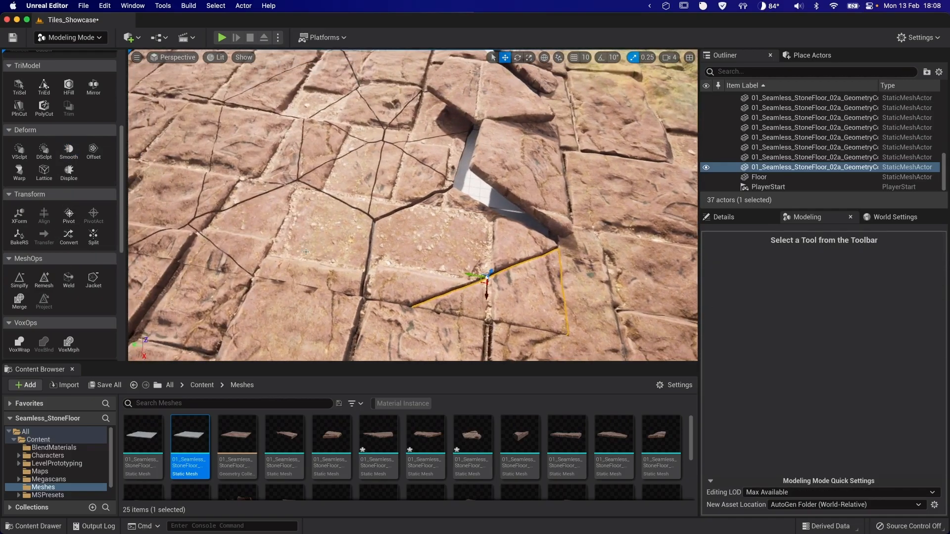
- Delete three fractured floor pieces near the raised slabs to widen the gap in the floor
{"action": "left_click", "coordinate": [354, 266]}
{"action": "key", "text": "Delete"}
{"action": "left_click", "coordinate": [391, 203]}
{"action": "key", "text": "Delete"}
{"action": "left_click", "coordinate": [359, 163]}
- Center the pivots of the triangular floor piece between the two gaps and the piece directly adjoining it
{"action": "right_click_drag", "start_coordinate": [359, 163], "coordinate": [424, 253]}
{"action": "left_click", "coordinate": [424, 252]}
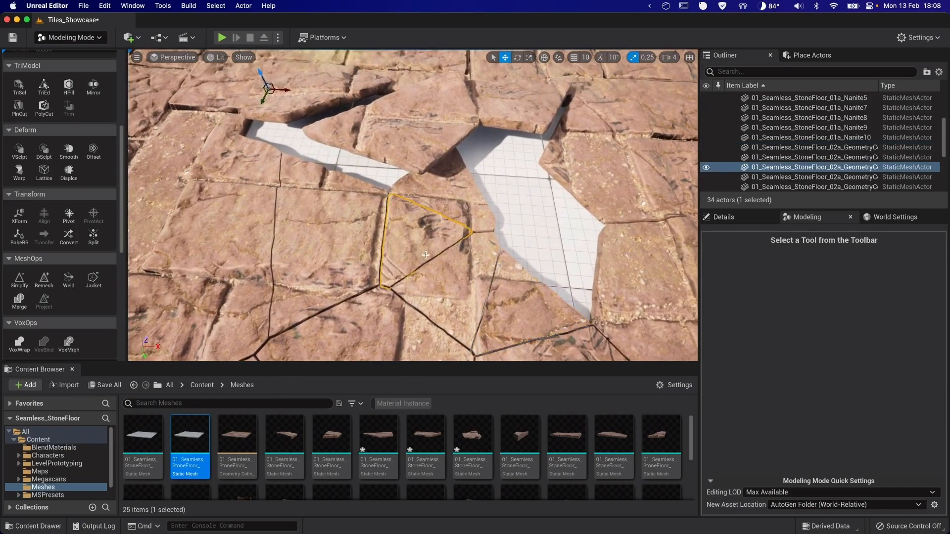
{"action": "left_click", "coordinate": [68, 214]}
{"action": "left_click", "coordinate": [731, 324]}
{"action": "left_click", "coordinate": [417, 344]}
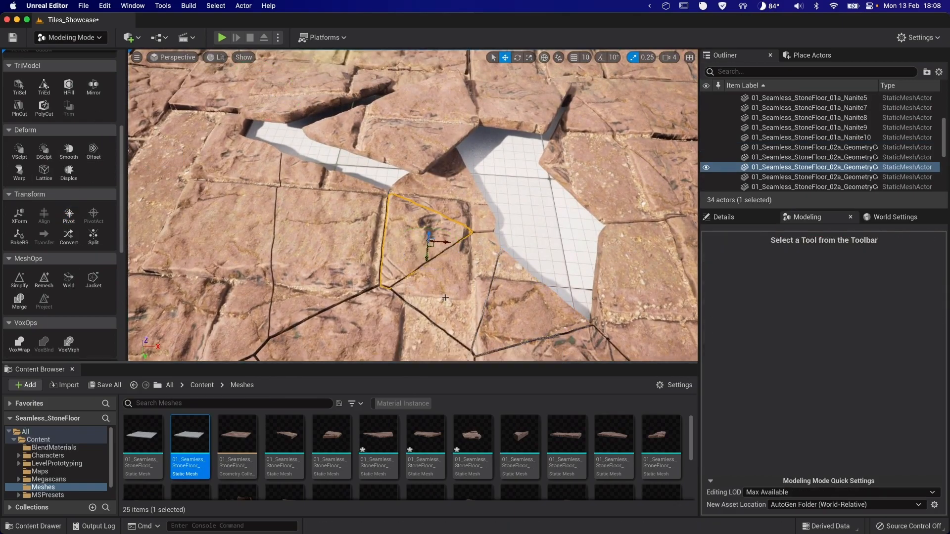
{"action": "left_click", "coordinate": [446, 282]}
{"action": "left_click", "coordinate": [69, 214]}
{"action": "left_click", "coordinate": [731, 324]}
{"action": "left_click", "coordinate": [417, 344]}
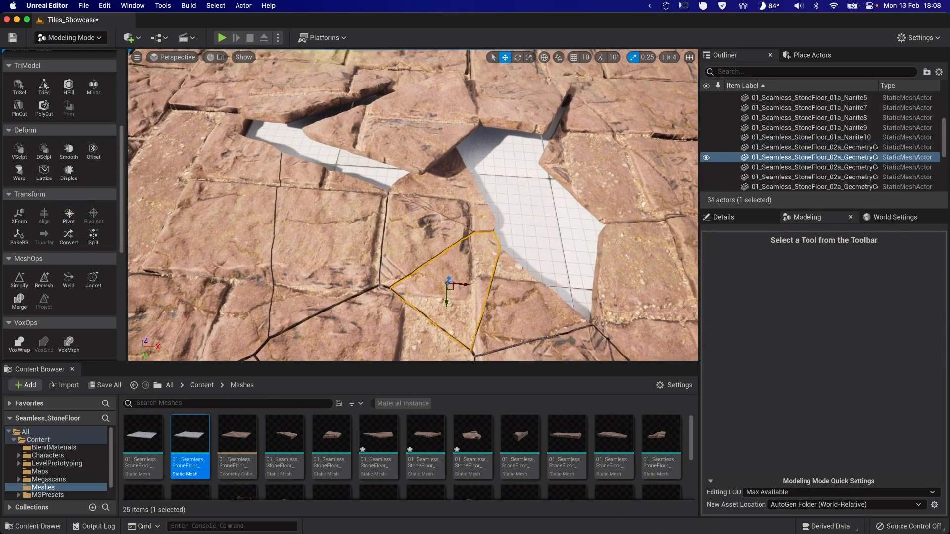
- Center the pivots of the next two fractured floor pieces along the edge of the large gap
{"action": "left_click", "coordinate": [504, 301]}
{"action": "left_click", "coordinate": [69, 213]}
{"action": "left_click", "coordinate": [731, 324]}
{"action": "left_click", "coordinate": [417, 344]}
{"action": "right_click_drag", "start_coordinate": [529, 297], "coordinate": [456, 250]}
{"action": "left_click", "coordinate": [69, 214]}
{"action": "left_click", "coordinate": [731, 324]}
{"action": "left_click", "coordinate": [417, 343]}
- Center the pivots of the remaining three fractured floor pieces around the gap
{"action": "left_click", "coordinate": [376, 296]}
{"action": "left_click", "coordinate": [68, 214]}
{"action": "left_click", "coordinate": [447, 347]}
{"action": "right_click_drag", "start_coordinate": [448, 347], "coordinate": [276, 292]}
{"action": "left_click", "coordinate": [69, 214]}
{"action": "left_click", "coordinate": [417, 343]}
{"action": "right_click_drag", "start_coordinate": [417, 344], "coordinate": [307, 304]}
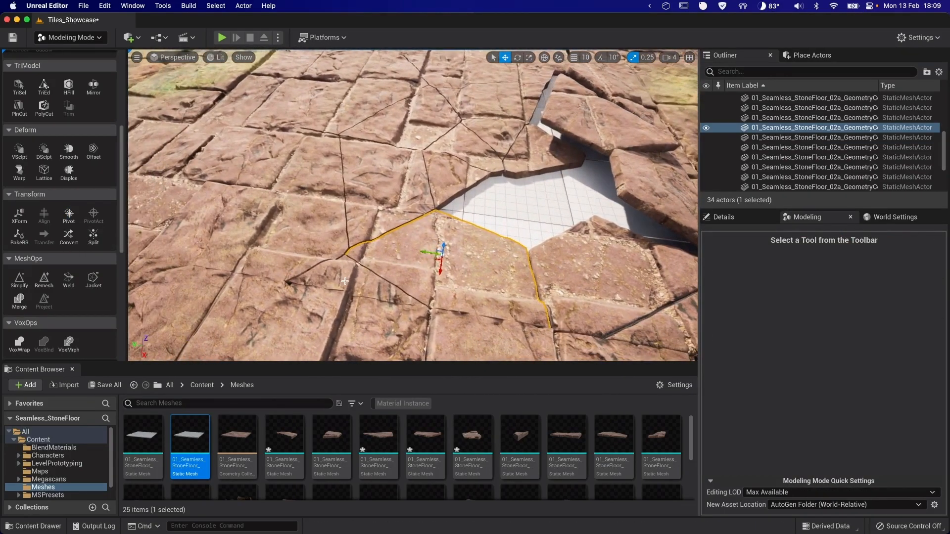
{"action": "left_click", "coordinate": [366, 296]}
{"action": "left_click", "coordinate": [68, 213]}
{"action": "left_click", "coordinate": [418, 343]}
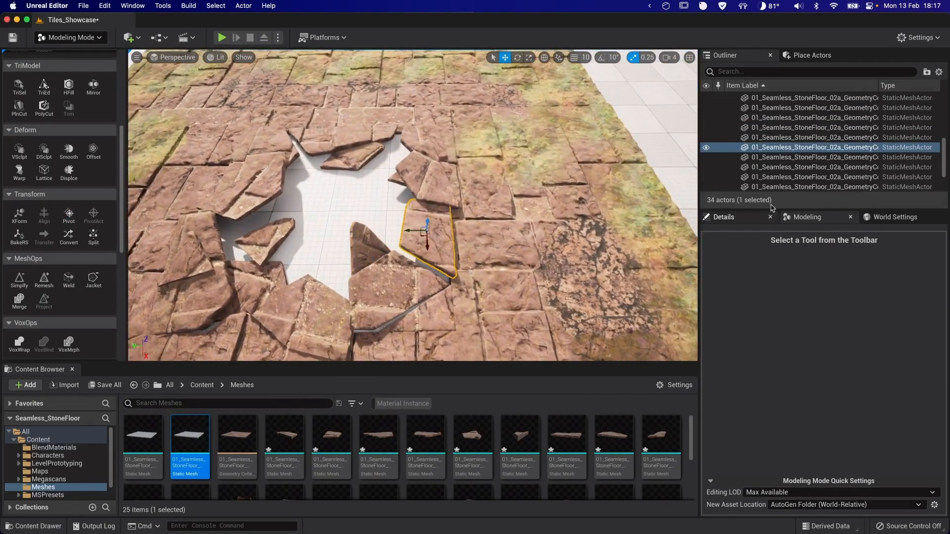
- Switch to Select Mode and select all the 01_Seamless_StoneFloor_02a_GeometryCollection actors in the level
{"action": "left_click", "coordinate": [723, 217]}
{"action": "key", "text": "shift+1"}
{"action": "right_click_drag", "start_coordinate": [397, 245], "coordinate": [482, 256]}
{"action": "scroll", "coordinate": [821, 163], "scroll_direction": "up", "scroll_amount": 3}
{"action": "left_click_drag", "start_coordinate": [822, 149], "coordinate": [824, 142]}
{"action": "left_click", "coordinate": [832, 138]}
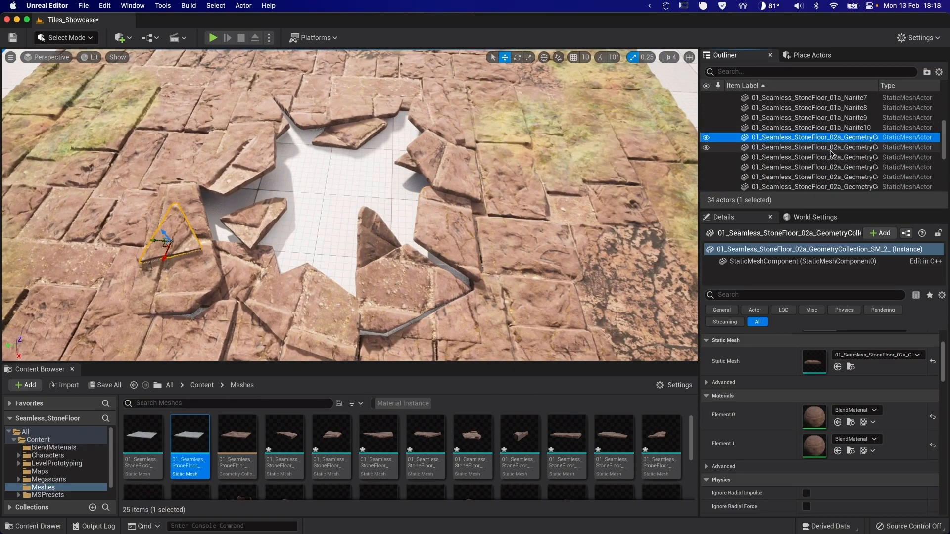
{"action": "scroll", "coordinate": [830, 149], "scroll_direction": "down", "scroll_amount": 5}
{"action": "scroll", "coordinate": [829, 154], "scroll_direction": "down", "scroll_amount": 1}
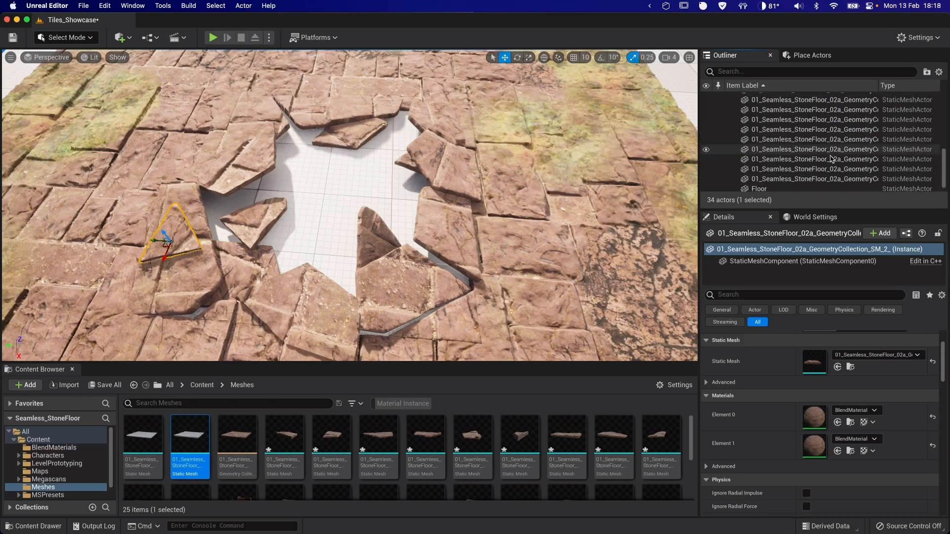
{"action": "left_click", "coordinate": [831, 179], "text": "shift"}
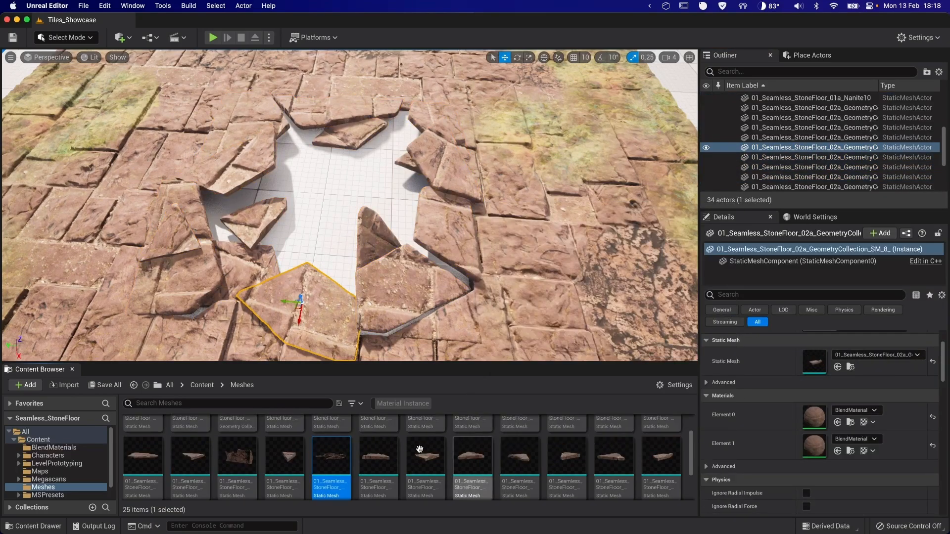
- Enable Nanite for all the fractured stone floor static meshes in the Meshes folder
{"action": "scroll", "coordinate": [413, 448], "scroll_direction": "up", "scroll_amount": 3}
{"action": "left_click", "coordinate": [279, 442]}
{"action": "scroll", "coordinate": [435, 451], "scroll_direction": "down", "scroll_amount": 5}
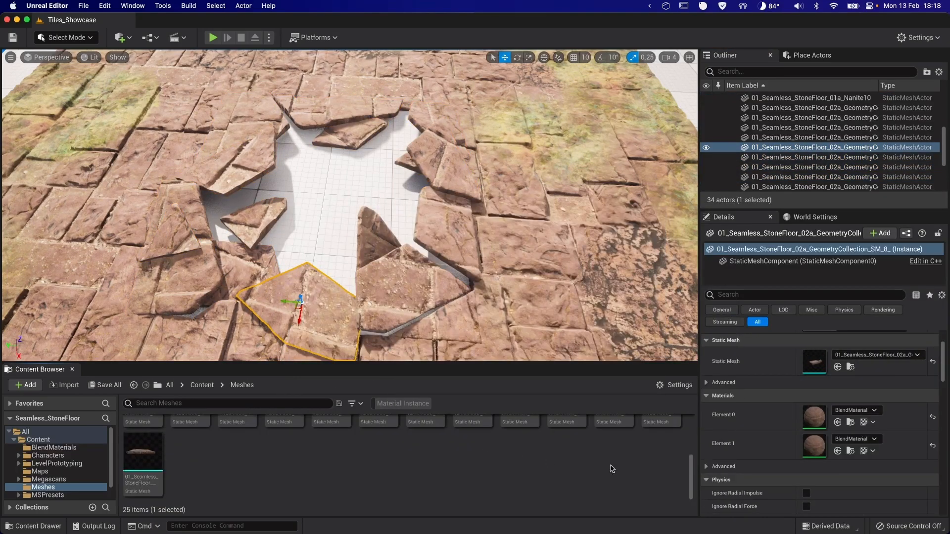
{"action": "scroll", "coordinate": [574, 467], "scroll_direction": "up", "scroll_amount": 1}
{"action": "scroll", "coordinate": [574, 467], "scroll_direction": "down", "scroll_amount": 1}
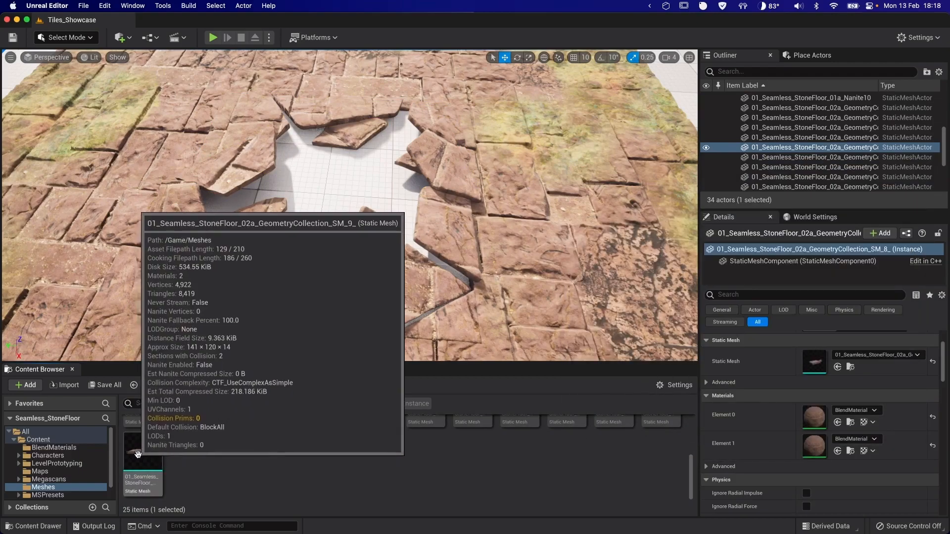
{"action": "left_click", "coordinate": [137, 454], "text": "shift"}
{"action": "right_click", "coordinate": [143, 452]}
{"action": "left_click", "coordinate": [239, 166]}
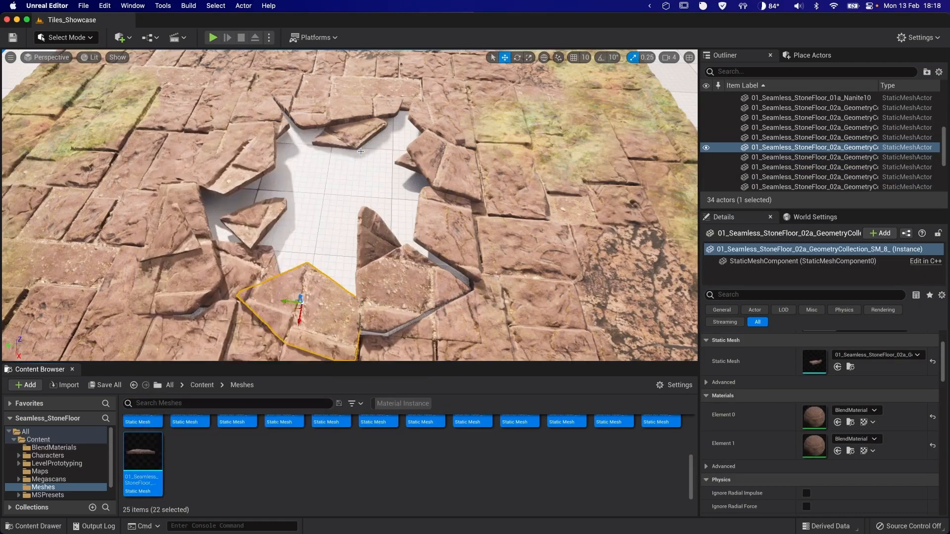
{"action": "left_click", "coordinate": [360, 151]}
{"action": "right_click", "coordinate": [142, 455]}
{"action": "mouse_move", "coordinate": [277, 150]}
{"action": "left_click", "coordinate": [340, 154]}
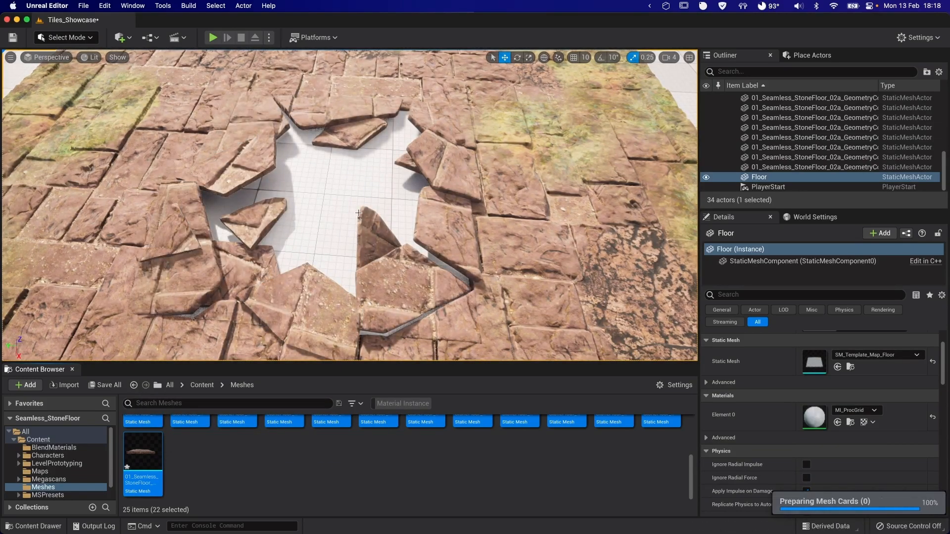
- Play the level and run the character over the broken slabs and through the gap, ending the play session after the check
{"action": "left_click", "coordinate": [454, 231]}
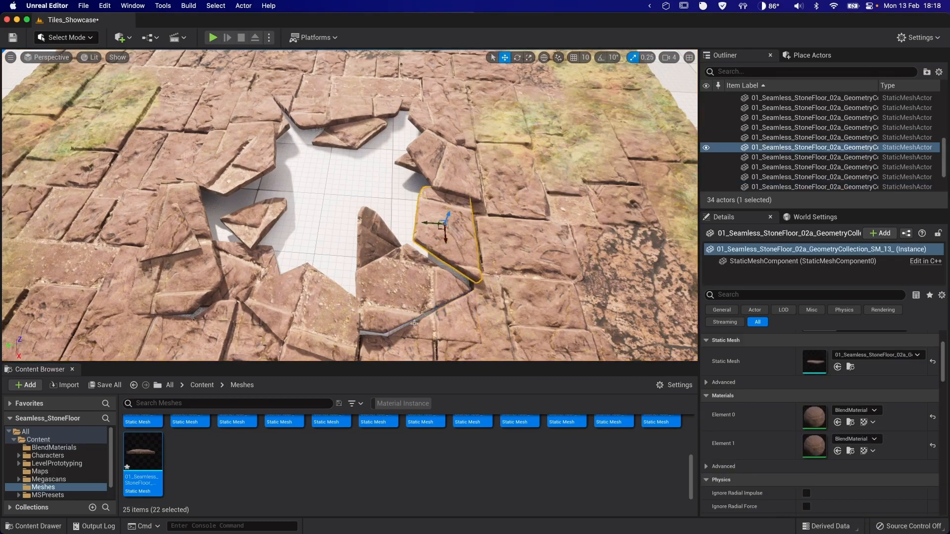
{"action": "left_click", "coordinate": [398, 281]}
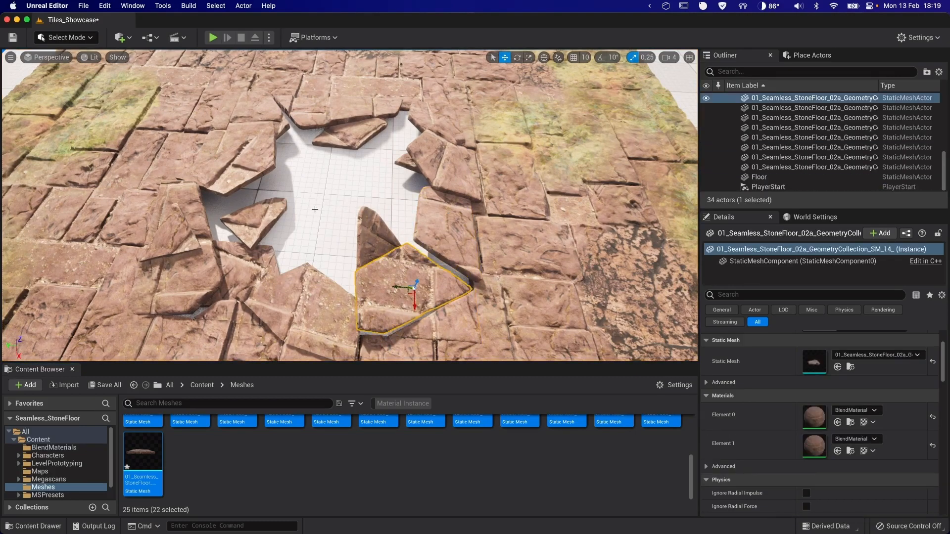
{"action": "left_click", "coordinate": [212, 38]}
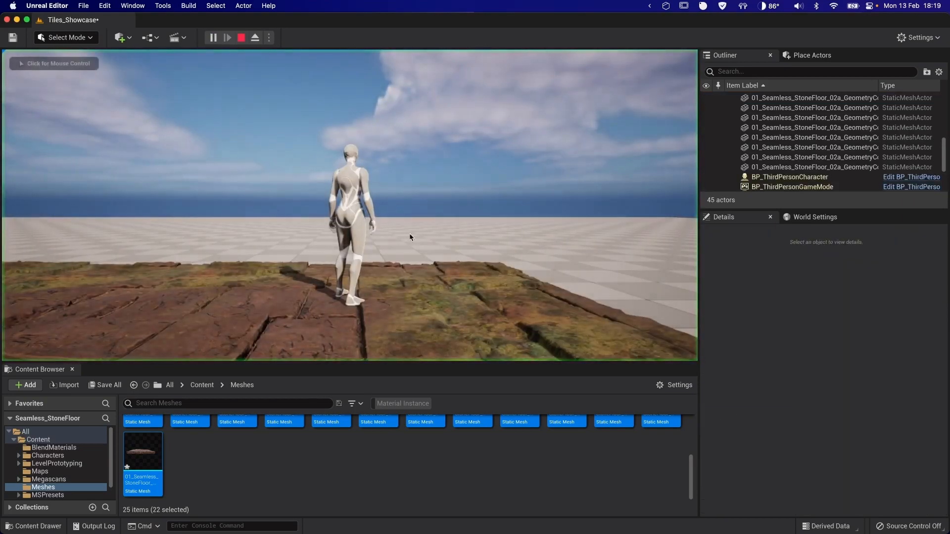
{"action": "left_click", "coordinate": [349, 205]}
{"action": "key", "text": "w"}
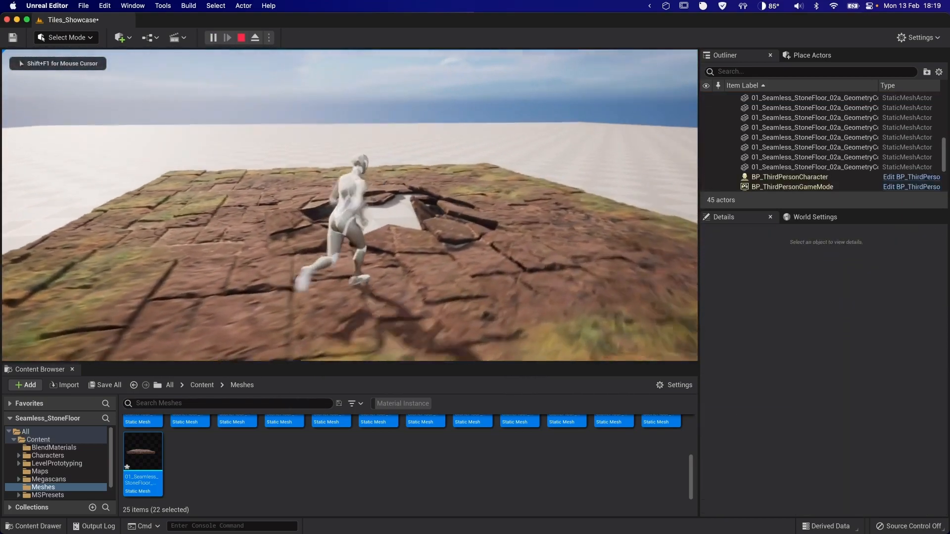
{"action": "key", "text": "w"}
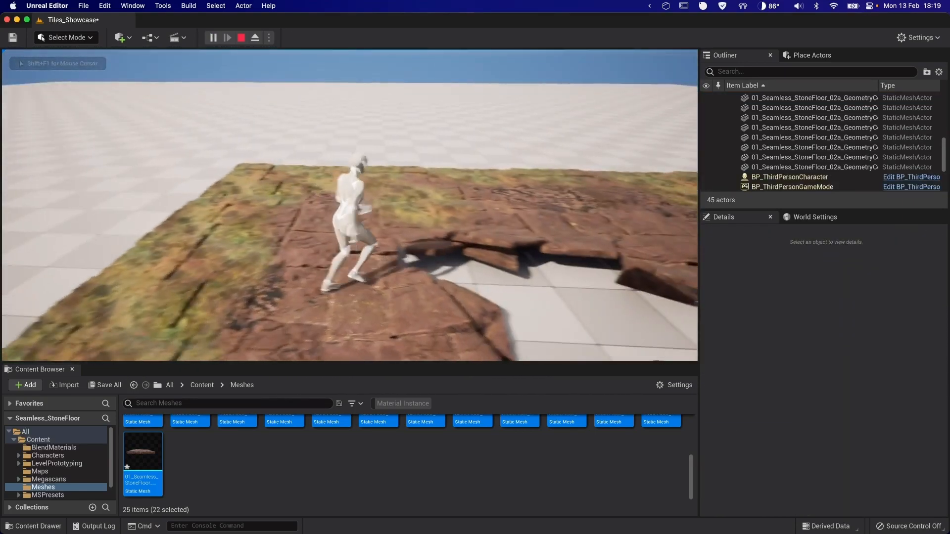
{"action": "key", "text": "s"}
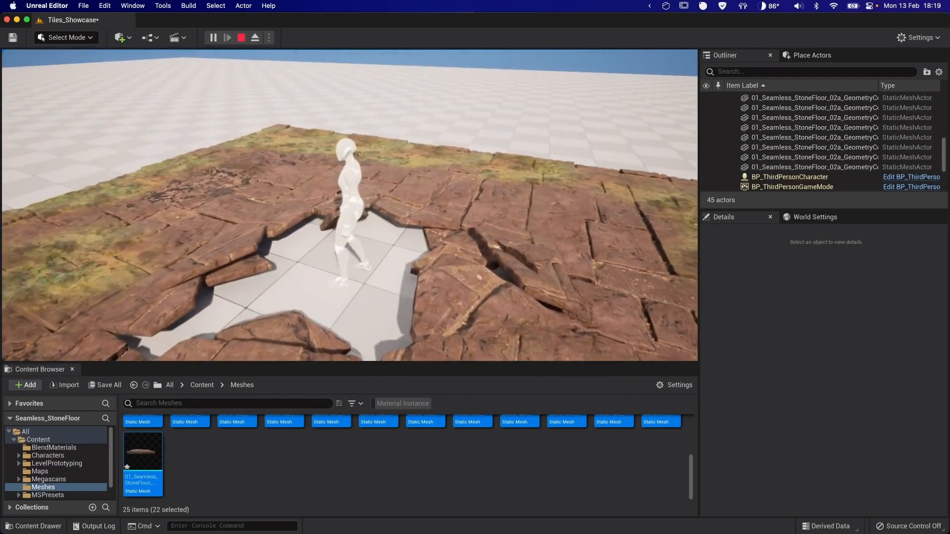
{"action": "key", "text": "w"}
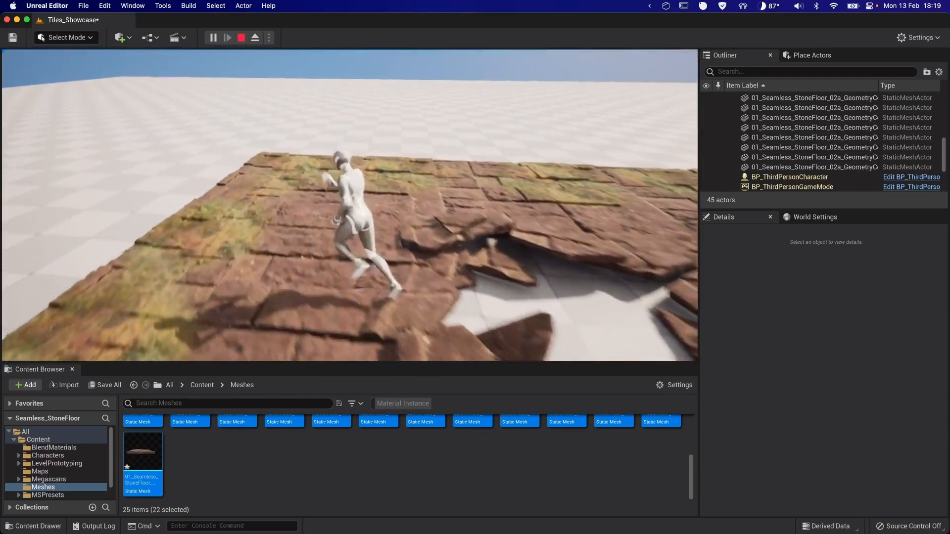
{"action": "key", "text": "s"}
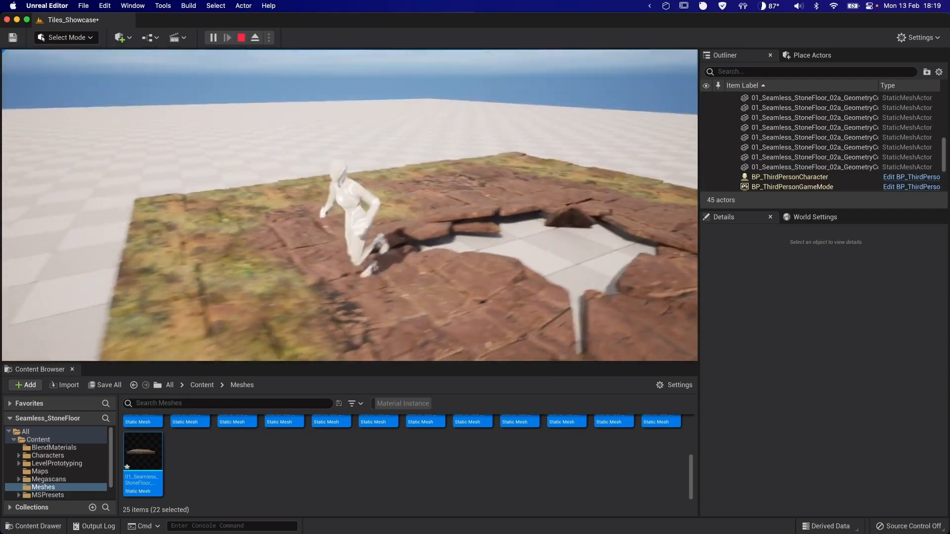
{"action": "key", "text": "Escape"}
- Group all the stone floor tiles and fractured pieces into a new Outliner folder named FloorTiles
{"action": "right_click_drag", "start_coordinate": [350, 205], "coordinate": [593, 272]}
{"action": "key", "text": "a"}
{"action": "left_click", "coordinate": [831, 167]}
{"action": "scroll", "coordinate": [832, 158], "scroll_direction": "up", "scroll_amount": 1}
{"action": "scroll", "coordinate": [832, 159], "scroll_direction": "up", "scroll_amount": 3}
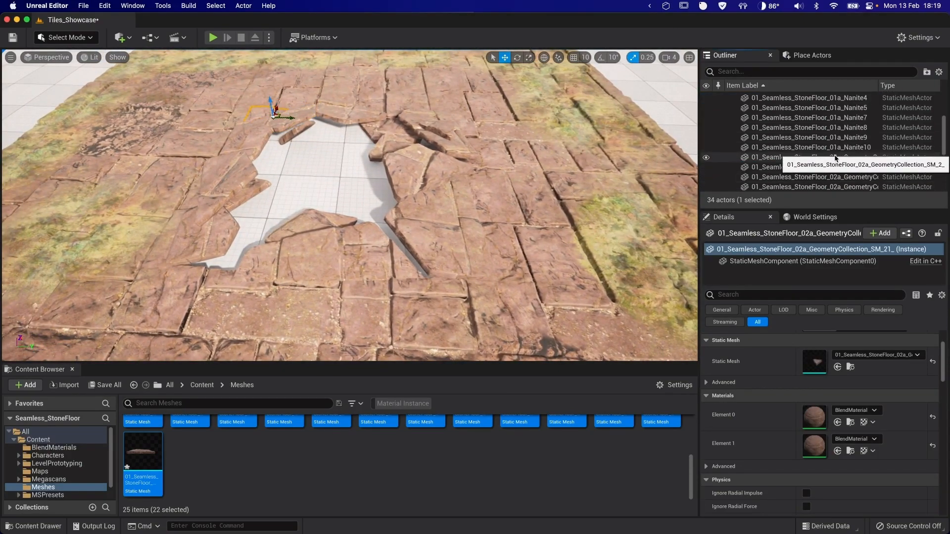
{"action": "scroll", "coordinate": [833, 157], "scroll_direction": "up", "scroll_amount": 2}
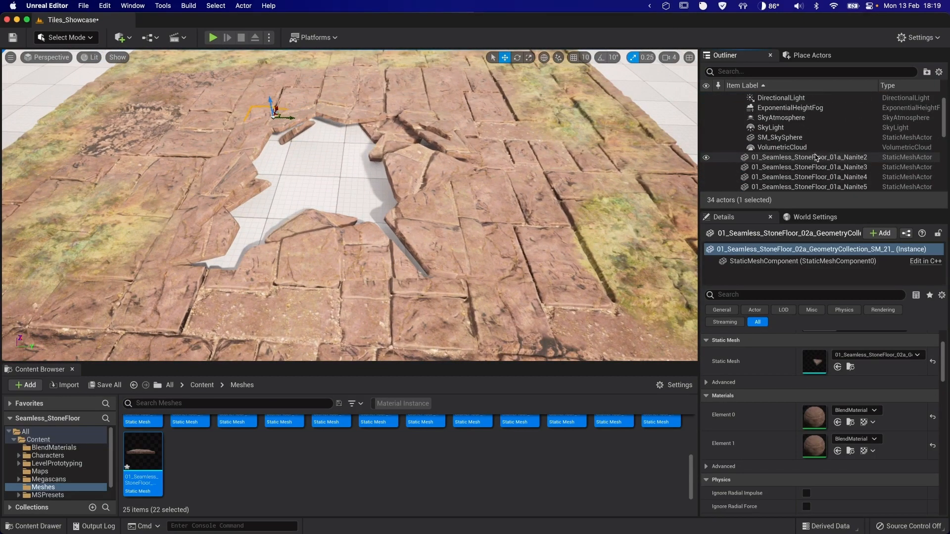
{"action": "left_click", "coordinate": [800, 157], "text": "shift"}
{"action": "scroll", "coordinate": [800, 159], "scroll_direction": "down", "scroll_amount": 5}
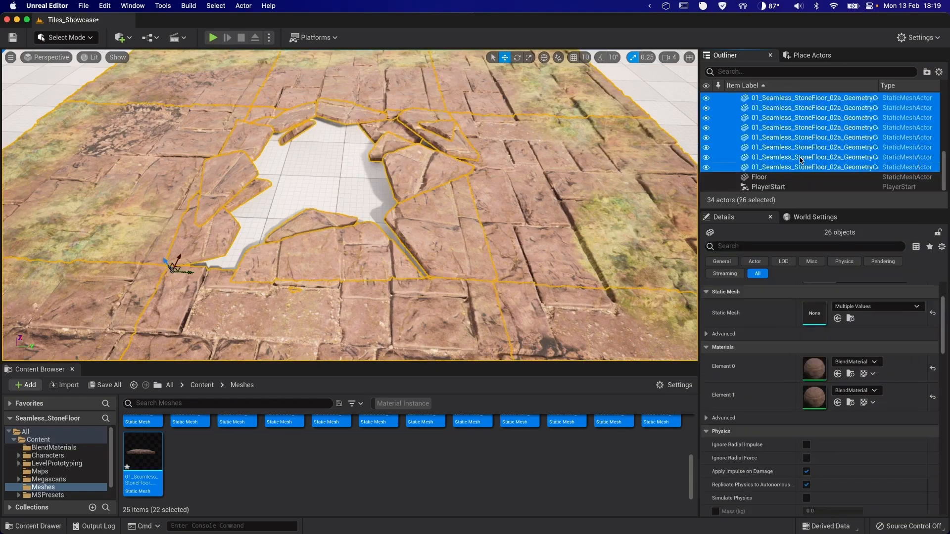
{"action": "left_click", "coordinate": [927, 72]}
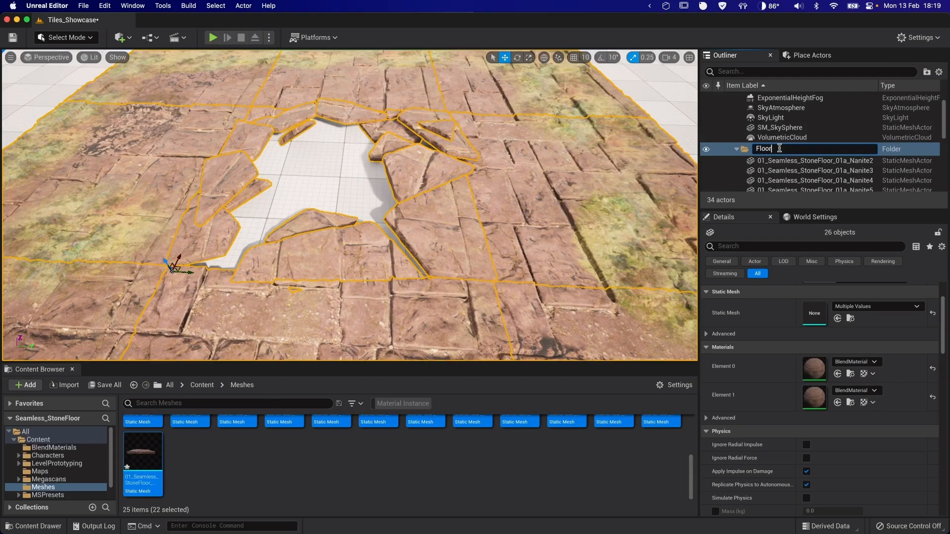
{"action": "type", "text": "FloorTiles"}
{"action": "key", "text": "Return"}
- Group only the fractured GeometryCollection pieces into a subfolder of FloorTiles named FracturePieces
{"action": "scroll", "coordinate": [803, 144], "scroll_direction": "down", "scroll_amount": 3}
{"action": "scroll", "coordinate": [809, 140], "scroll_direction": "up", "scroll_amount": 1}
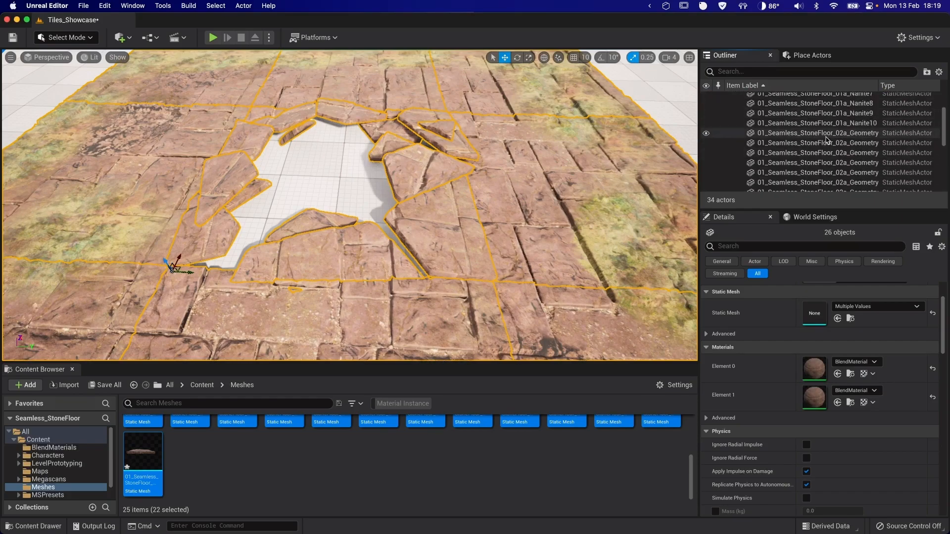
{"action": "left_click", "coordinate": [826, 137]}
{"action": "scroll", "coordinate": [818, 143], "scroll_direction": "down", "scroll_amount": 3}
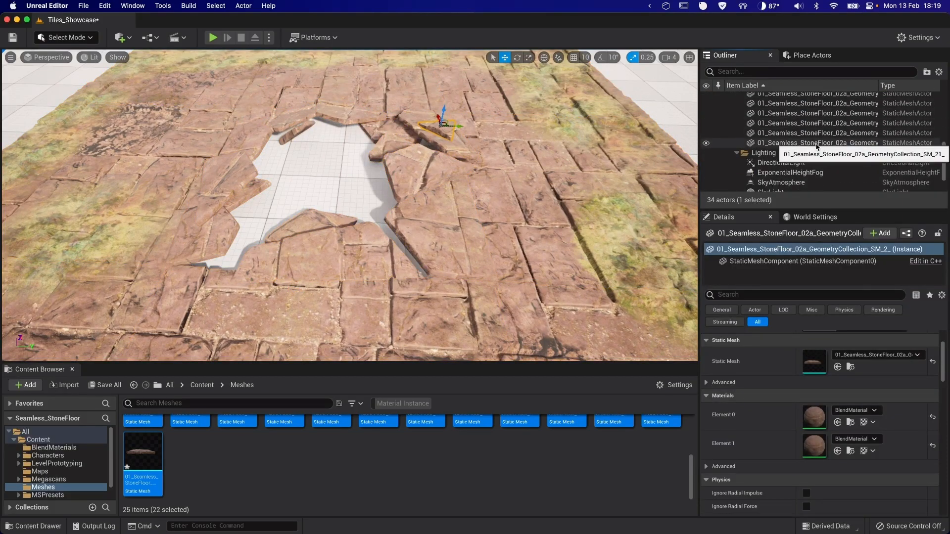
{"action": "left_click", "coordinate": [817, 143], "text": "shift"}
{"action": "left_click", "coordinate": [927, 73]}
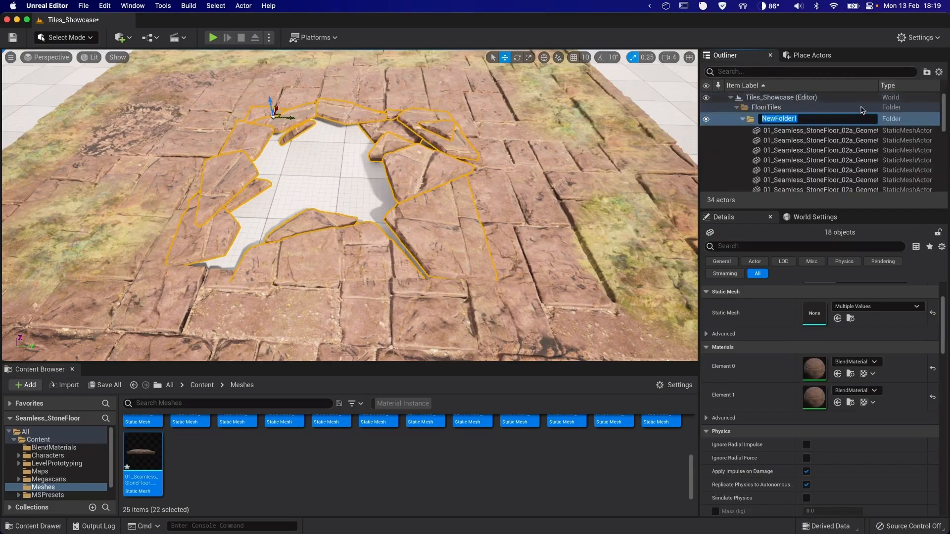
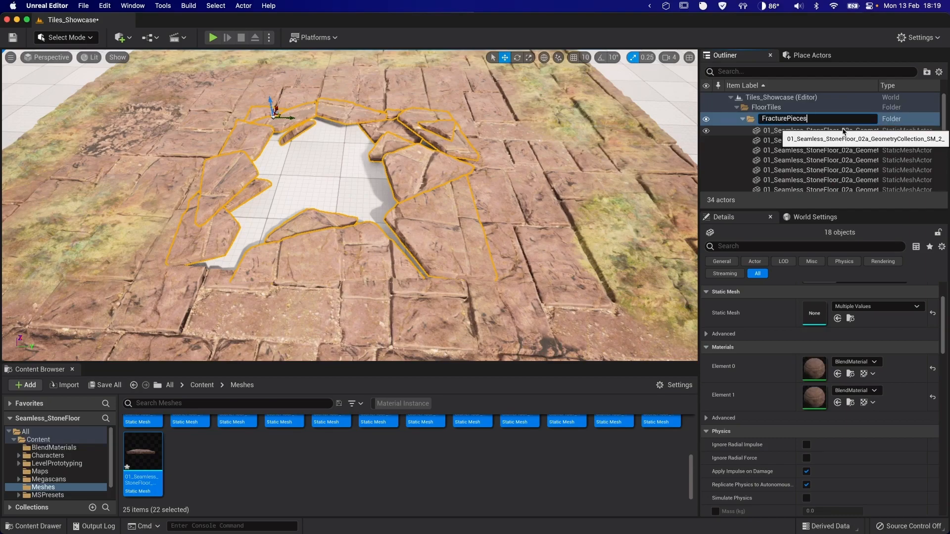
{"action": "key", "text": "Return"}
- Select every floor tile and fractured piece in the FloorTiles folder and activate the Paint tool in Mesh Paint Mode
{"action": "left_click", "coordinate": [771, 107]}
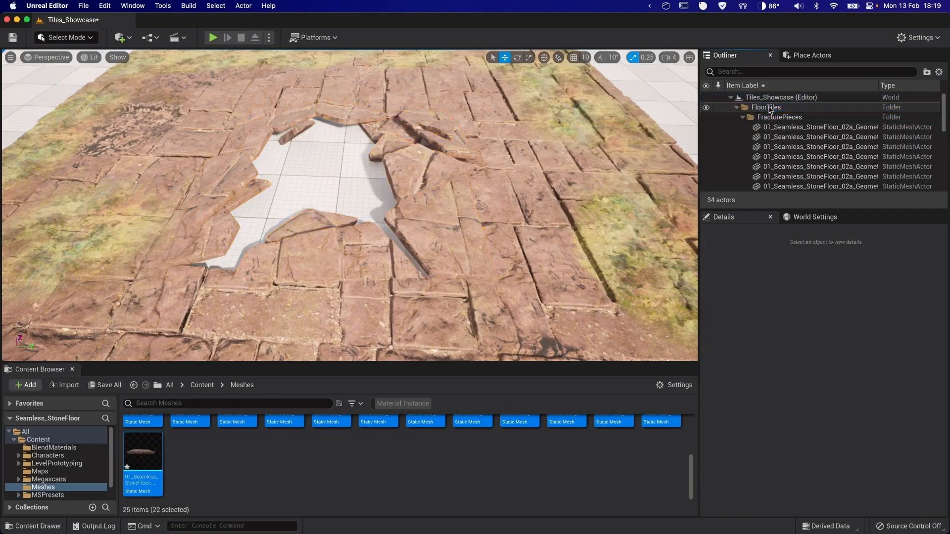
{"action": "left_click", "coordinate": [743, 117]}
{"action": "left_click", "coordinate": [743, 118]}
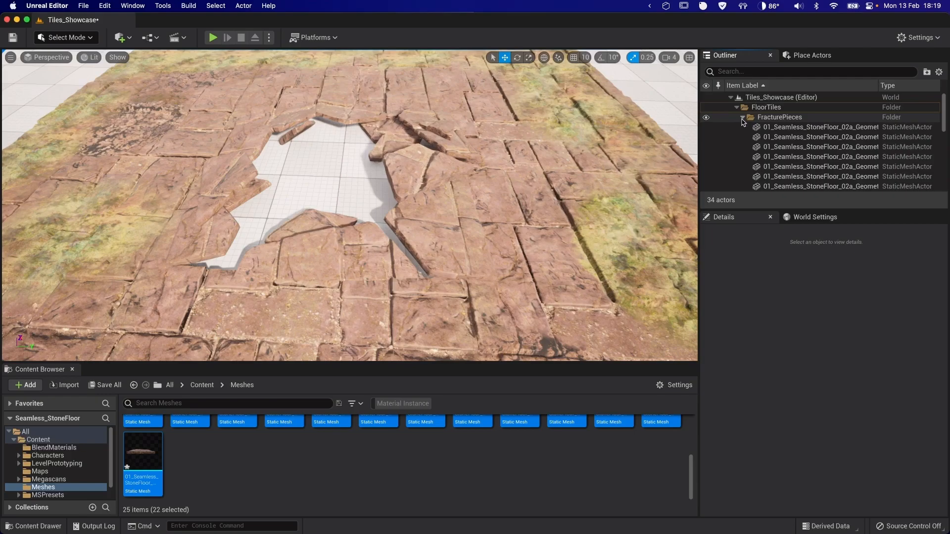
{"action": "left_click", "coordinate": [766, 127]}
{"action": "scroll", "coordinate": [801, 144], "scroll_direction": "down", "scroll_amount": 5}
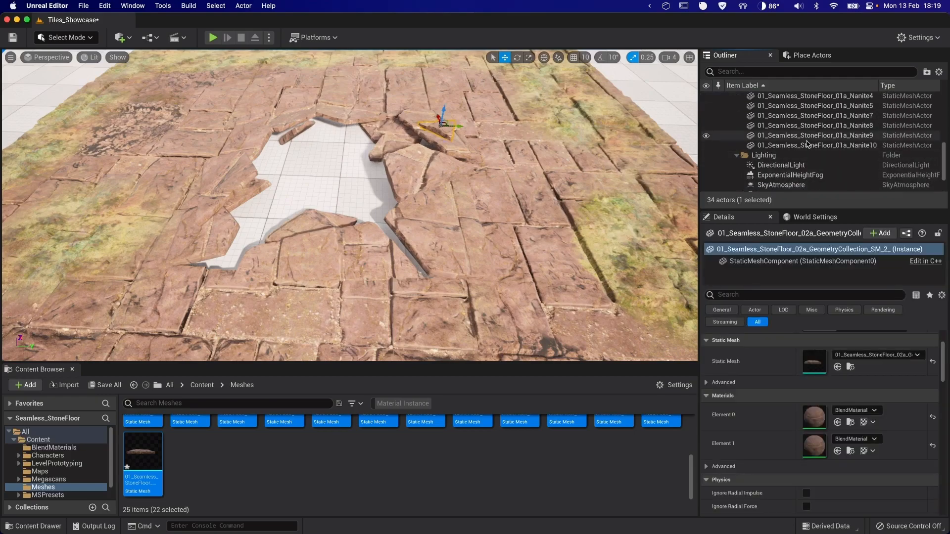
{"action": "scroll", "coordinate": [816, 147], "scroll_direction": "up", "scroll_amount": 1}
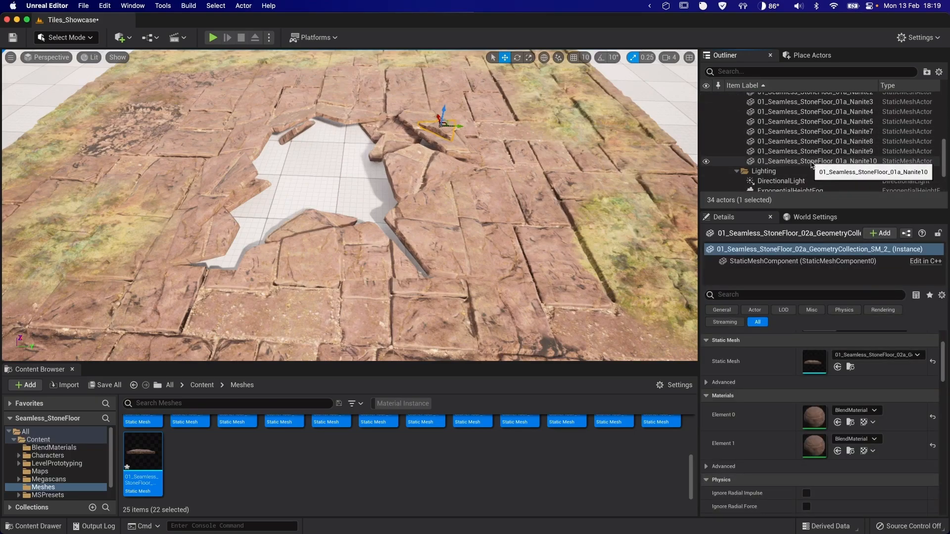
{"action": "left_click", "coordinate": [811, 161], "text": "shift"}
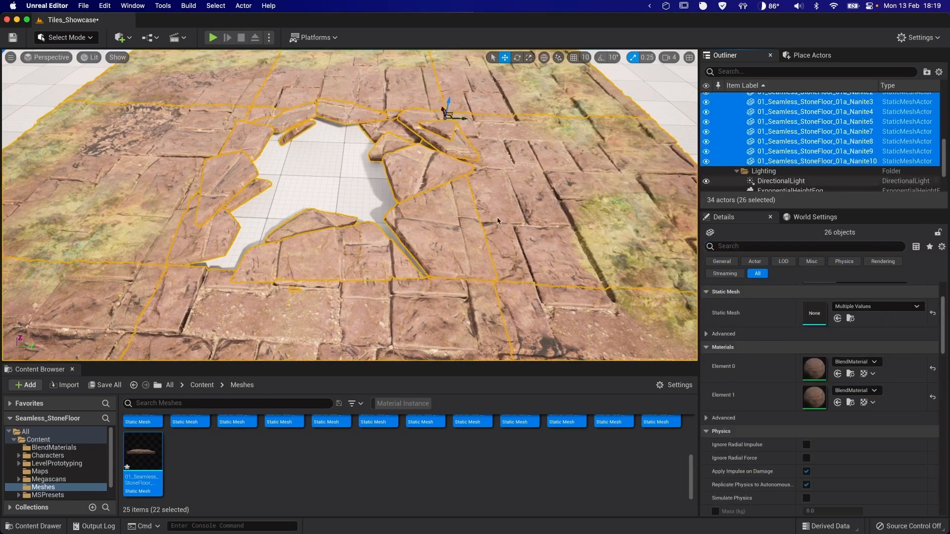
{"action": "left_click", "coordinate": [58, 37]}
{"action": "left_click", "coordinate": [74, 86]}
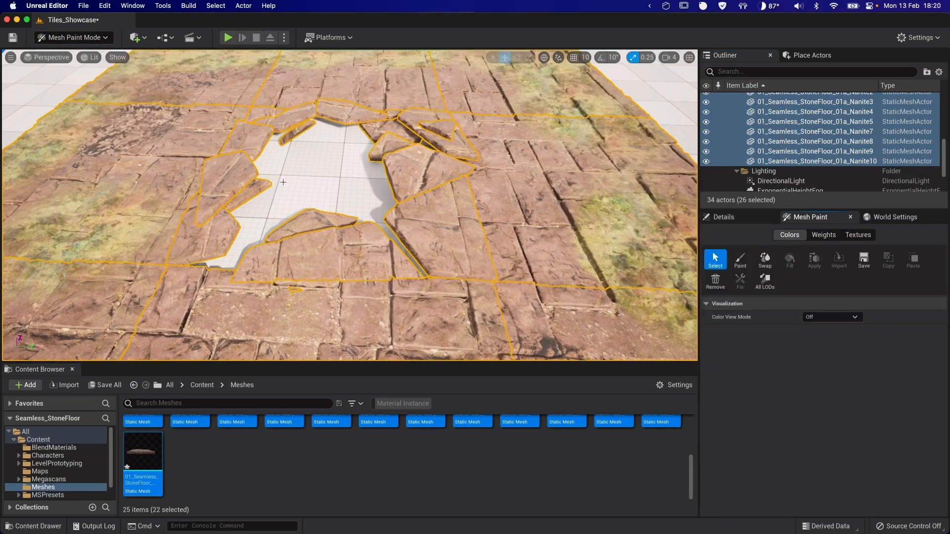
{"action": "left_click", "coordinate": [740, 260]}
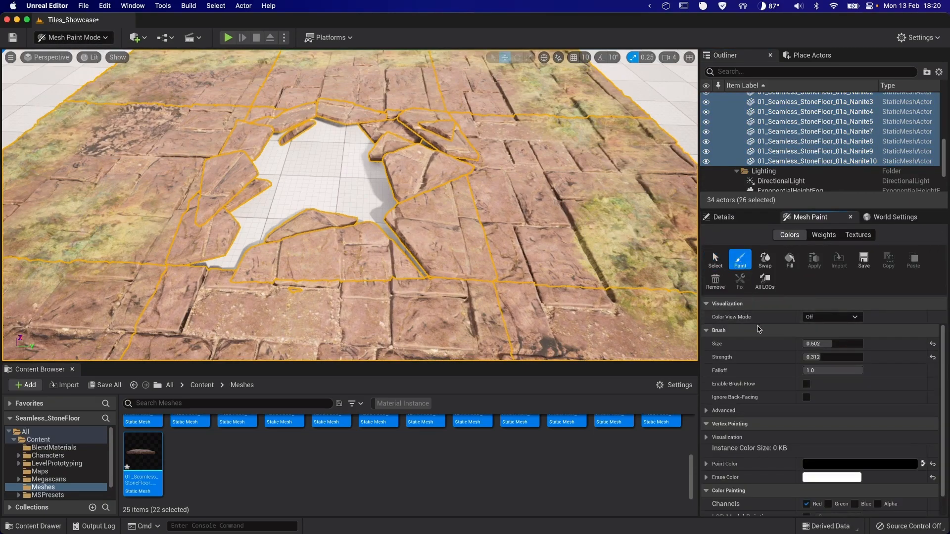
- Set the brush size to about 0.322 and vertex-paint the slabs around the hole, undoing the first stroke
{"action": "scroll", "coordinate": [808, 429], "scroll_direction": "down", "scroll_amount": 2}
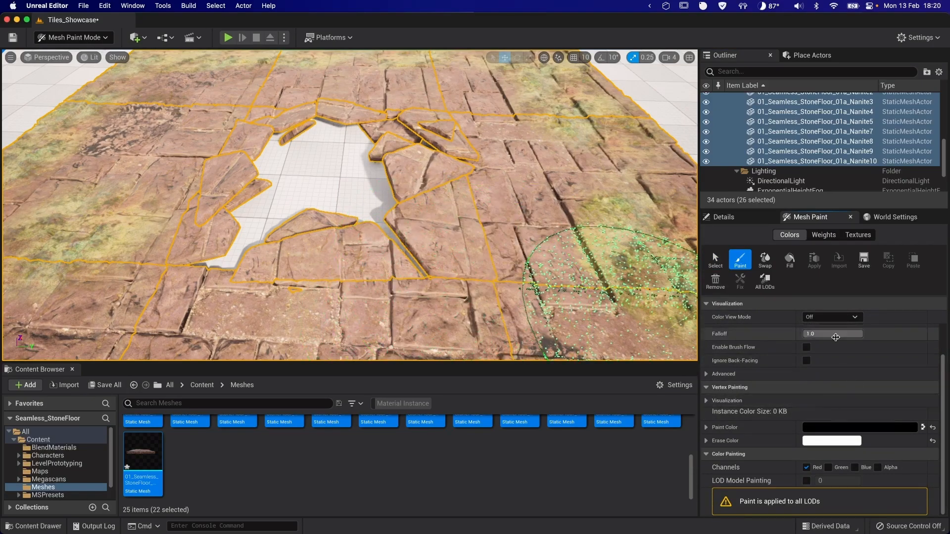
{"action": "scroll", "coordinate": [836, 356], "scroll_direction": "up", "scroll_amount": 2}
{"action": "left_click_drag", "start_coordinate": [827, 343], "coordinate": [791, 343]}
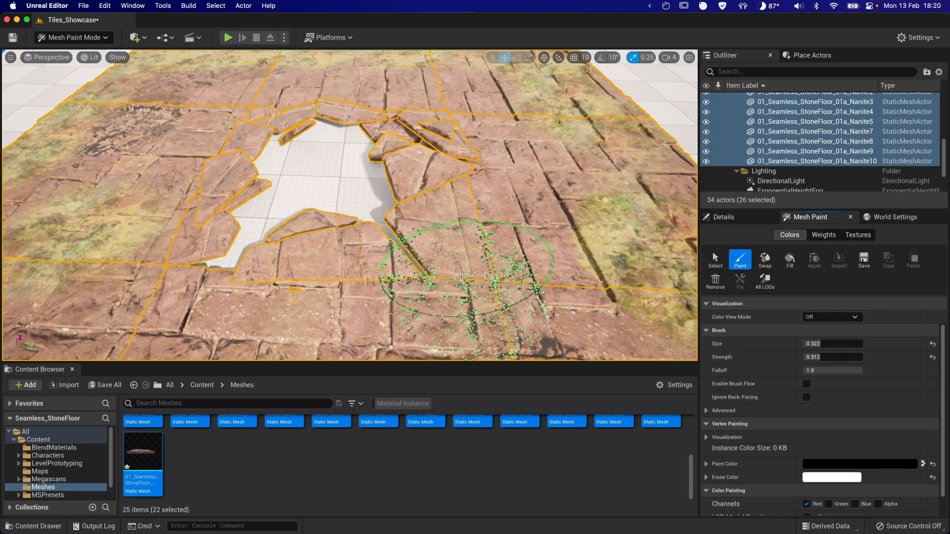
{"action": "left_click_drag", "start_coordinate": [408, 250], "coordinate": [444, 262]}
{"action": "key", "text": "super+z"}
{"action": "mouse_move", "coordinate": [341, 262]}
{"action": "left_mouse_down"}
{"action": "mouse_move", "coordinate": [389, 289]}
{"action": "mouse_move", "coordinate": [430, 287]}
{"action": "left_mouse_up"}
{"action": "right_click_drag", "start_coordinate": [472, 246], "coordinate": [312, 306]}
{"action": "left_click_drag", "start_coordinate": [416, 242], "coordinate": [487, 218]}
{"action": "right_click_drag", "start_coordinate": [487, 217], "coordinate": [432, 268]}
{"action": "left_click_drag", "start_coordinate": [432, 267], "coordinate": [455, 233]}
{"action": "right_click_drag", "start_coordinate": [455, 232], "coordinate": [435, 222]}
- Reduce the brush size to about 0.158 and paint finer damage on the broken slabs and nearby floor
{"action": "left_click_drag", "start_coordinate": [820, 344], "coordinate": [796, 344]}
{"action": "left_click_drag", "start_coordinate": [495, 258], "coordinate": [361, 292]}
{"action": "mouse_move", "coordinate": [361, 292]}
{"action": "right_mouse_down"}
{"action": "mouse_move", "coordinate": [361, 277]}
{"action": "mouse_move", "coordinate": [386, 282]}
{"action": "mouse_move", "coordinate": [359, 293]}
{"action": "right_mouse_up"}
{"action": "left_click_drag", "start_coordinate": [358, 293], "coordinate": [297, 277]}
{"action": "mouse_move", "coordinate": [297, 277]}
{"action": "right_mouse_down"}
{"action": "mouse_move", "coordinate": [363, 164]}
{"action": "mouse_move", "coordinate": [332, 239]}
{"action": "right_mouse_up"}
{"action": "left_click", "coordinate": [293, 274]}
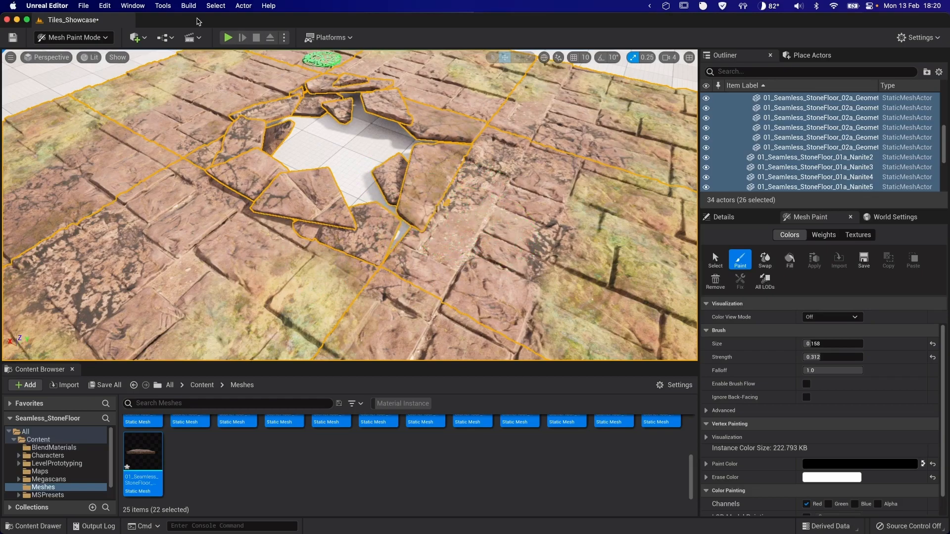
- Switch to Select Mode and inspect the painted damage around the hole from another angle
{"action": "left_click", "coordinate": [91, 40]}
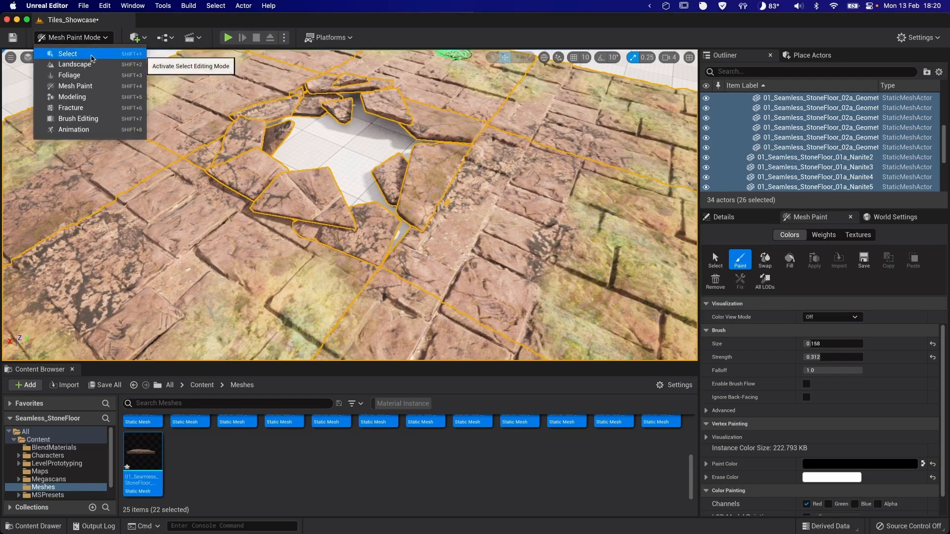
{"action": "left_click", "coordinate": [99, 58]}
{"action": "key", "text": "f"}
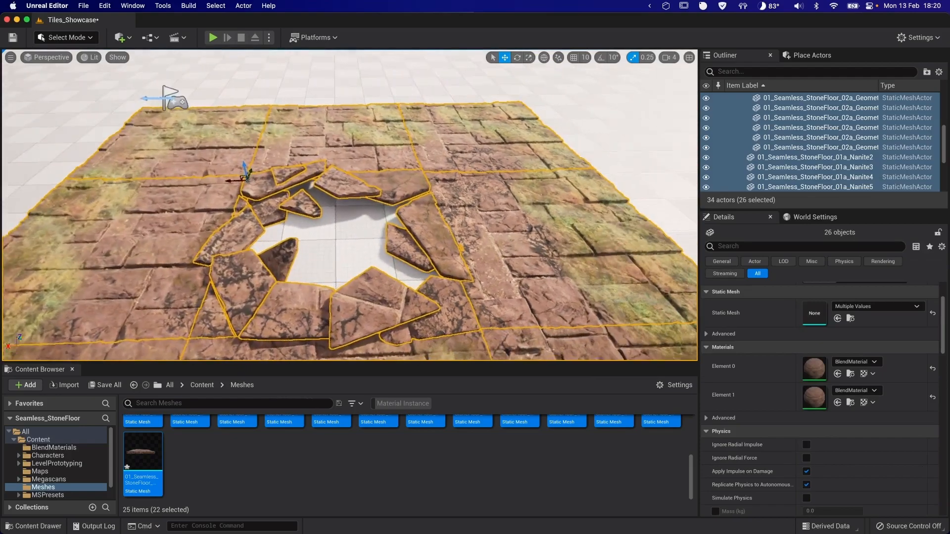
{"action": "left_click_drag", "start_coordinate": [346, 193], "coordinate": [443, 214], "text": "alt"}
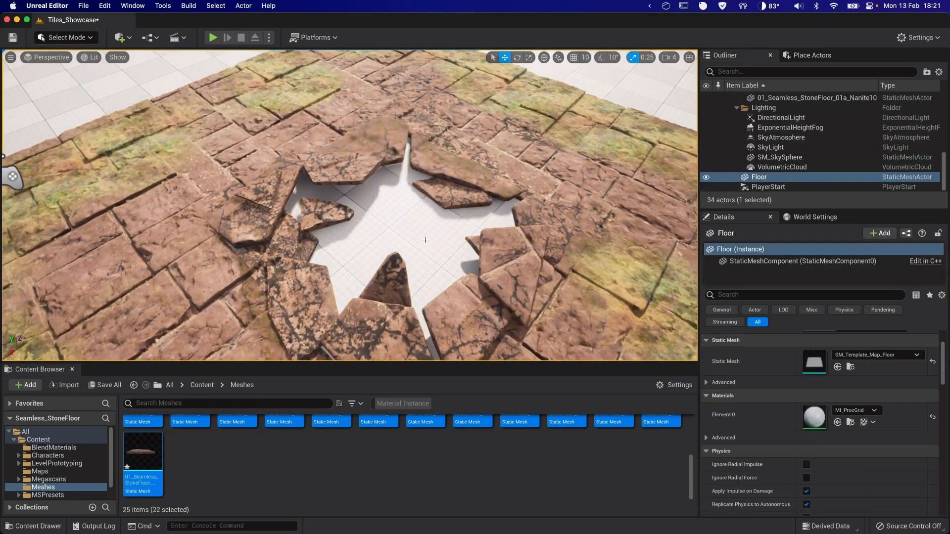
- Open Quixel Bridge and enlarge its window to cover most of the editor
{"action": "left_click", "coordinate": [120, 37]}
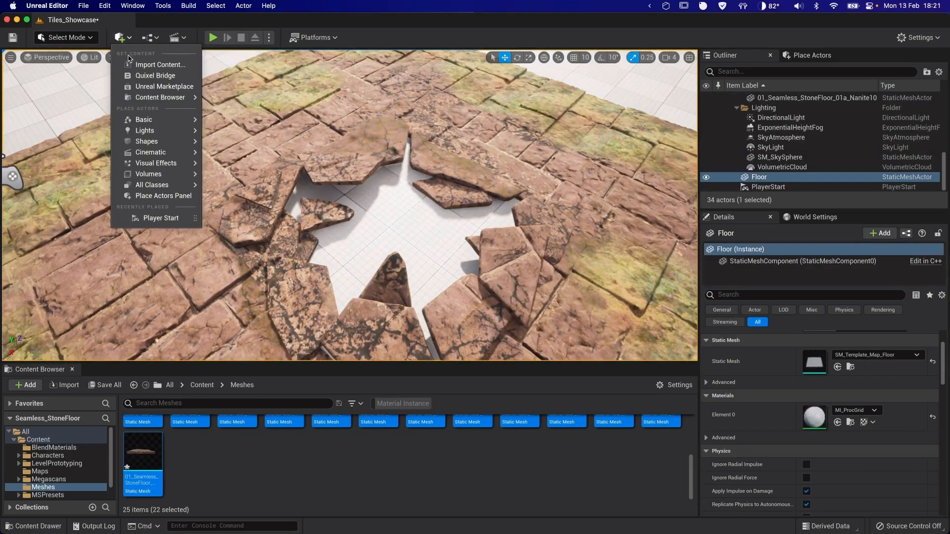
{"action": "left_click", "coordinate": [136, 76]}
{"action": "left_click_drag", "start_coordinate": [454, 157], "coordinate": [317, 82]}
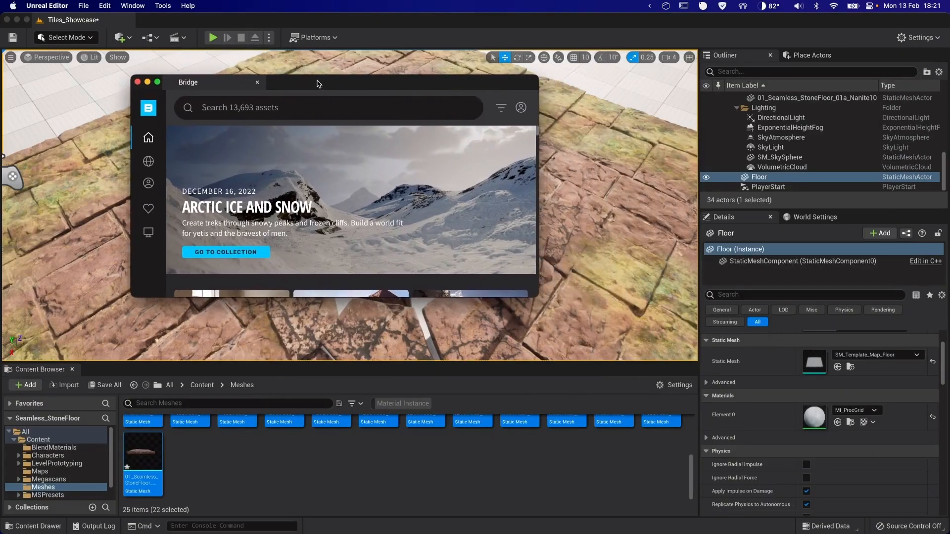
{"action": "left_click_drag", "start_coordinate": [542, 299], "coordinate": [935, 515]}
{"action": "left_click_drag", "start_coordinate": [504, 83], "coordinate": [416, 56]}
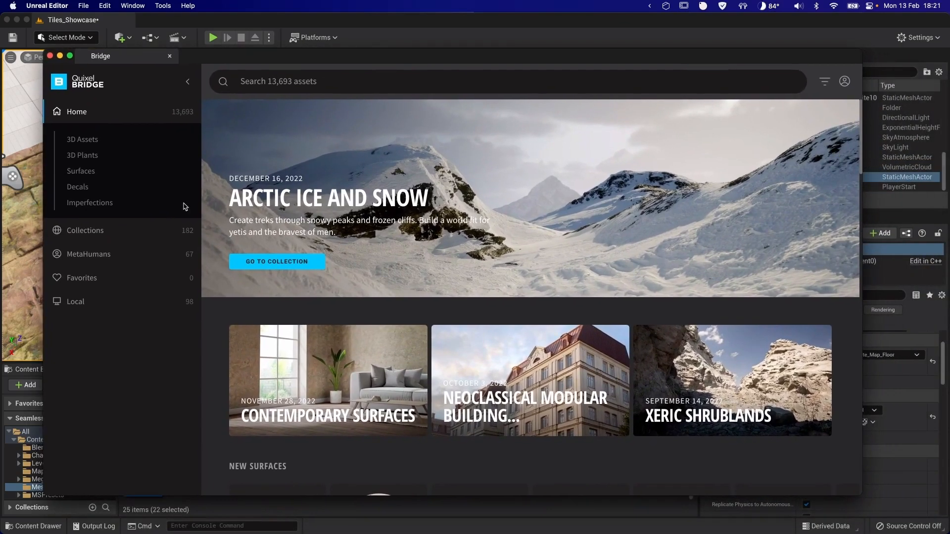
- Browse the 3D Assets / Nature / Tree / Root category for root models
{"action": "left_click", "coordinate": [86, 140]}
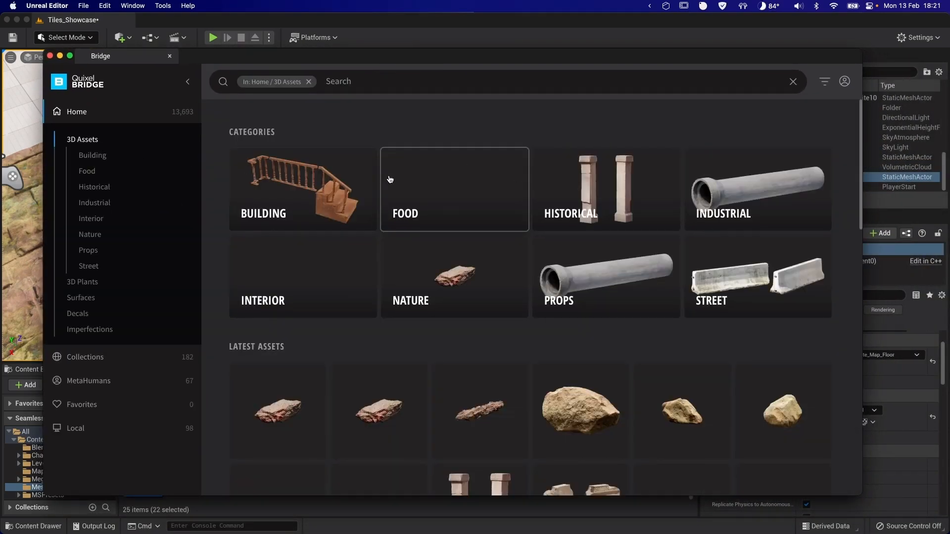
{"action": "left_click", "coordinate": [458, 271]}
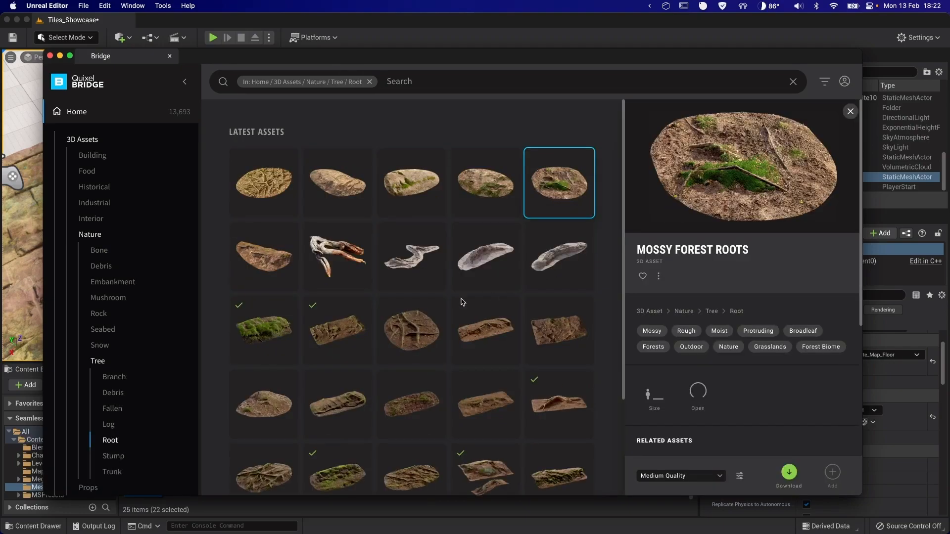
{"action": "scroll", "coordinate": [417, 329], "scroll_direction": "down", "scroll_amount": 3}
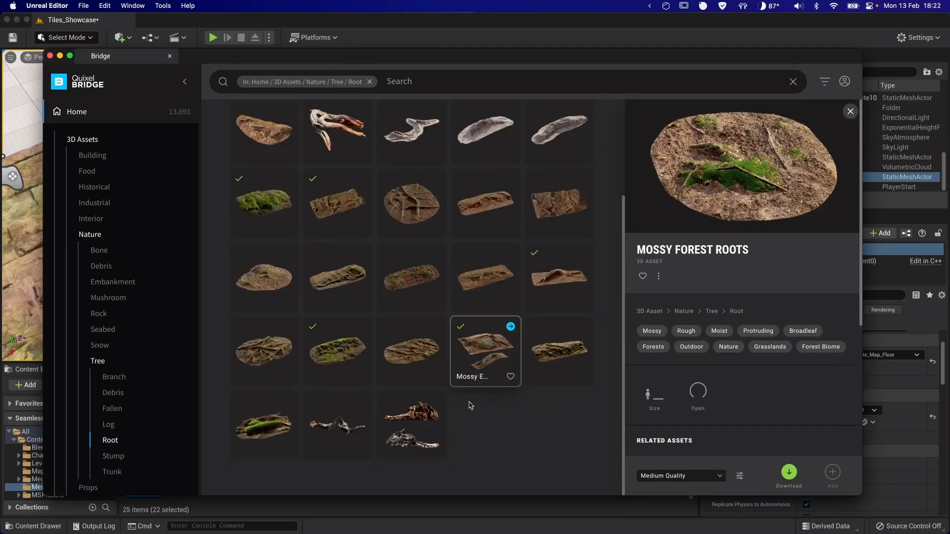
- Download the round Forest Roots asset in High Quality and add it to the project
{"action": "left_click", "coordinate": [258, 352]}
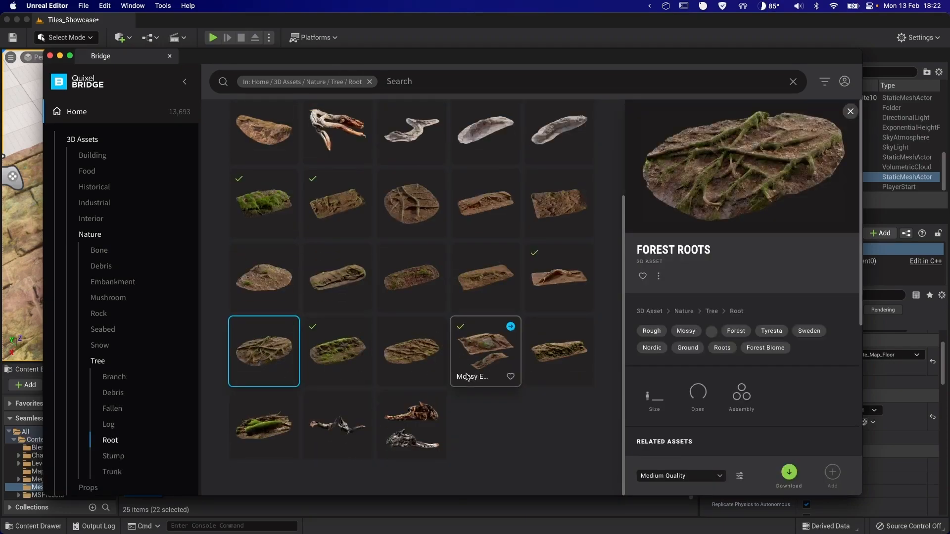
{"action": "left_click", "coordinate": [709, 474]}
{"action": "left_click", "coordinate": [669, 449]}
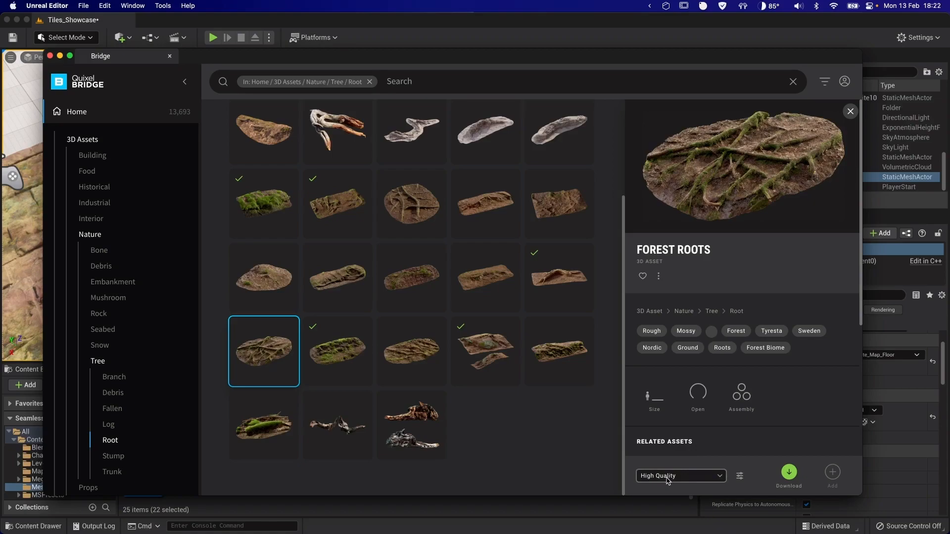
{"action": "left_click", "coordinate": [789, 473]}
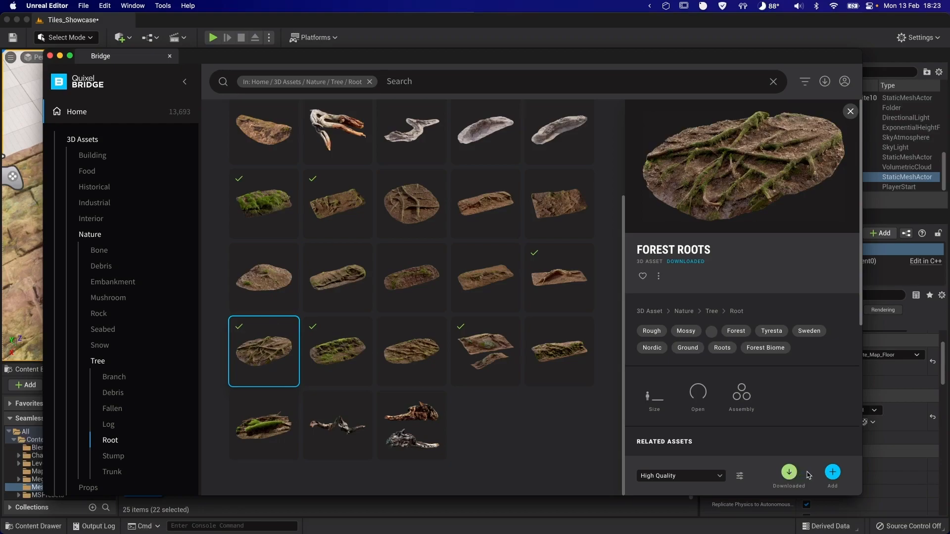
{"action": "left_click", "coordinate": [833, 473]}
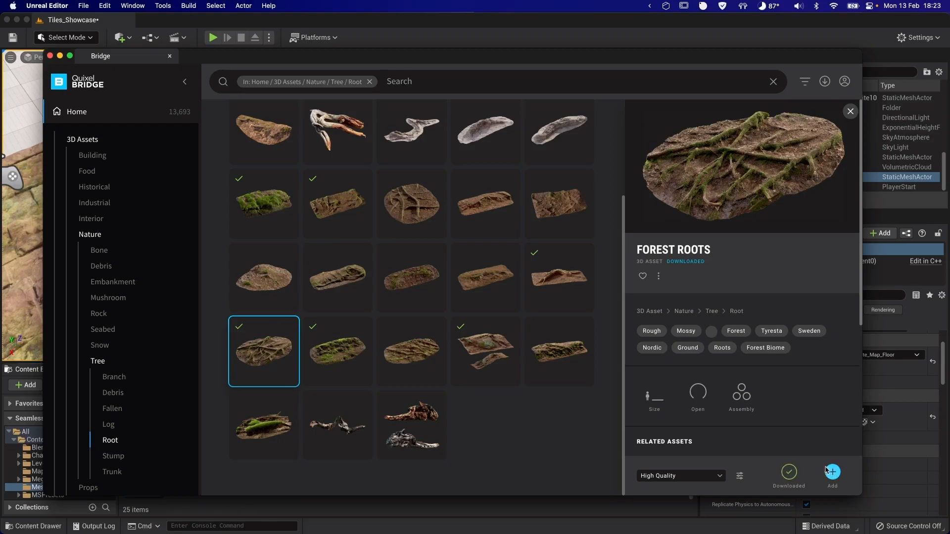
- Download the green Mossy Embankment and the rectangular Forest Roots in High Quality and add them to the project
{"action": "left_click", "coordinate": [559, 277]}
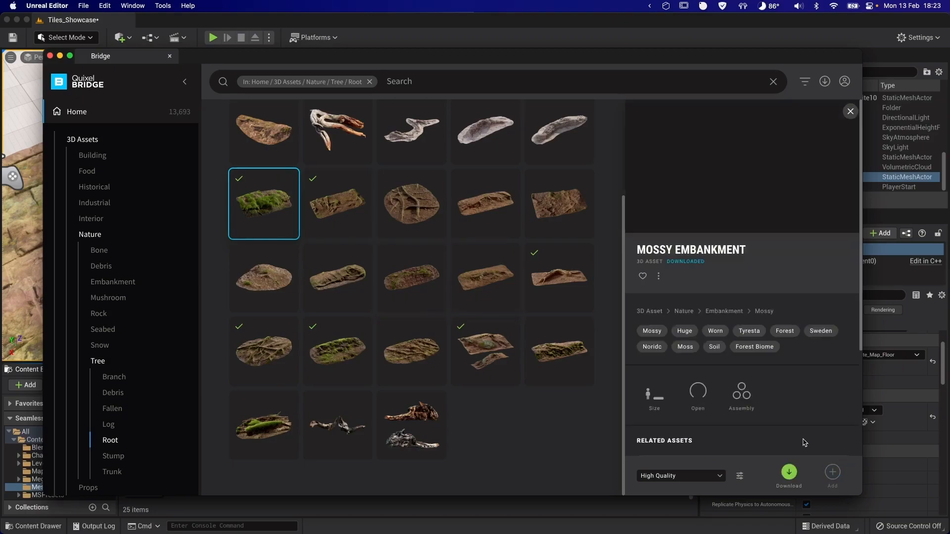
{"action": "left_click", "coordinate": [789, 473]}
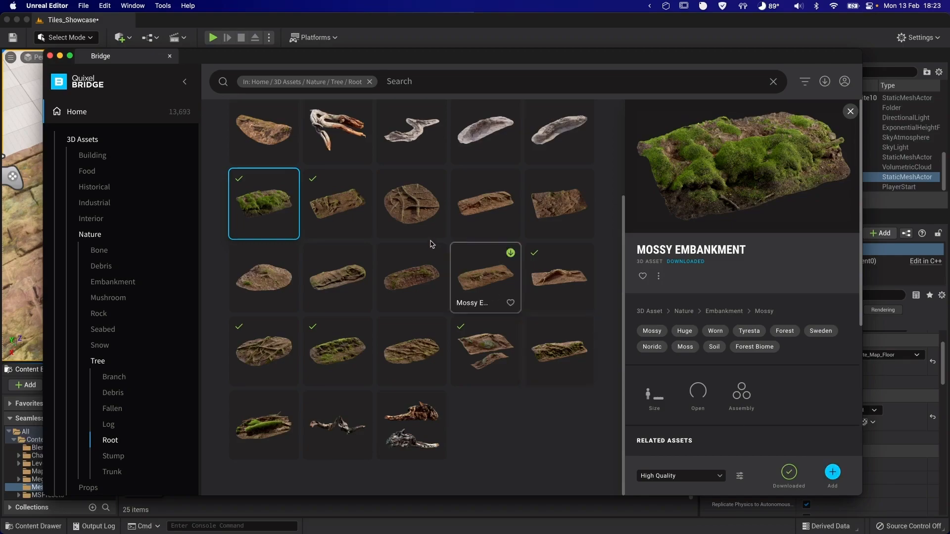
{"action": "left_click", "coordinate": [339, 208]}
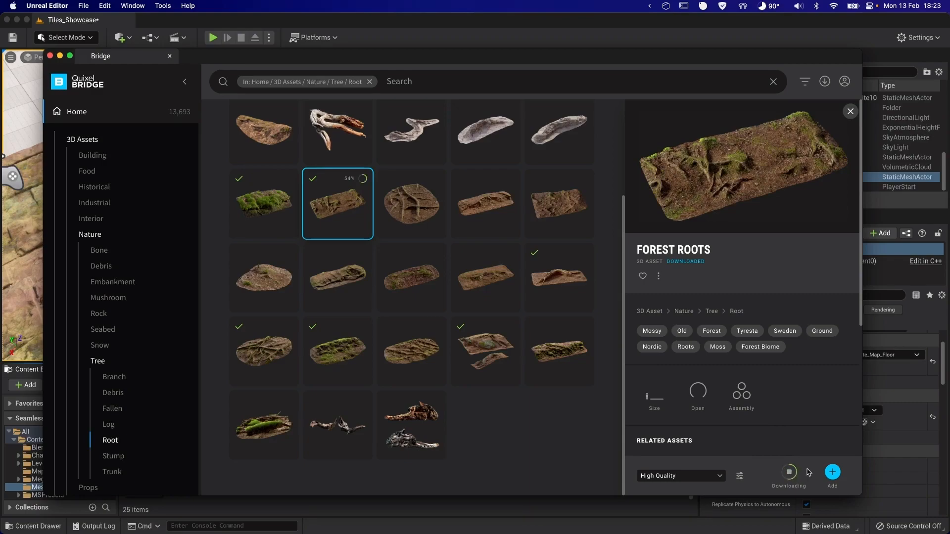
{"action": "left_click", "coordinate": [834, 473]}
- Download the Mossy Forest Roots asset in High Quality and add it to the project
{"action": "left_click", "coordinate": [487, 347]}
{"action": "scroll", "coordinate": [488, 296], "scroll_direction": "up", "scroll_amount": 3}
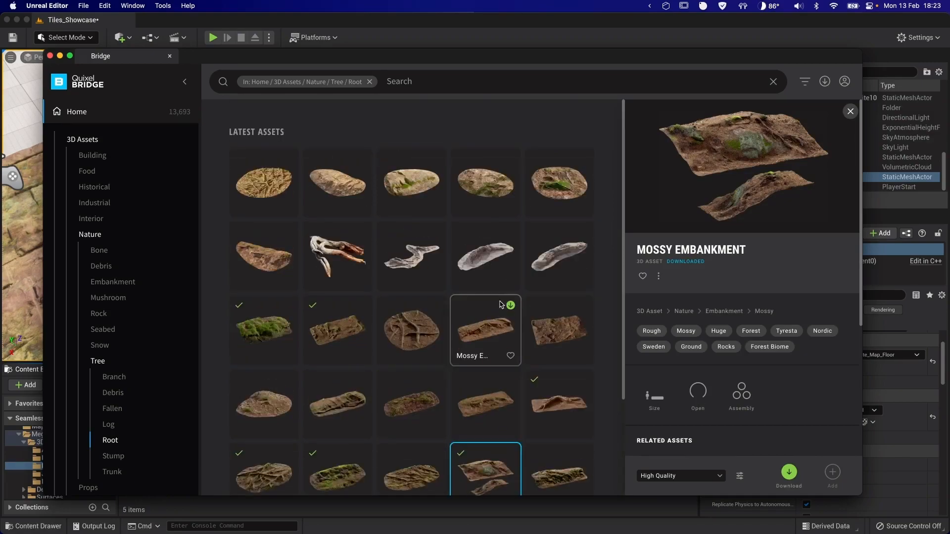
{"action": "left_click", "coordinate": [485, 182]}
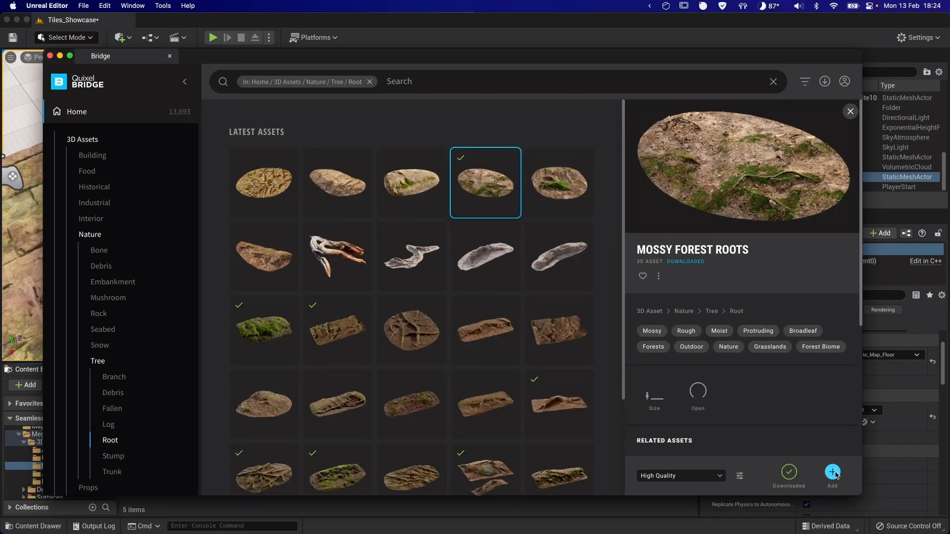
{"action": "left_click", "coordinate": [833, 473]}
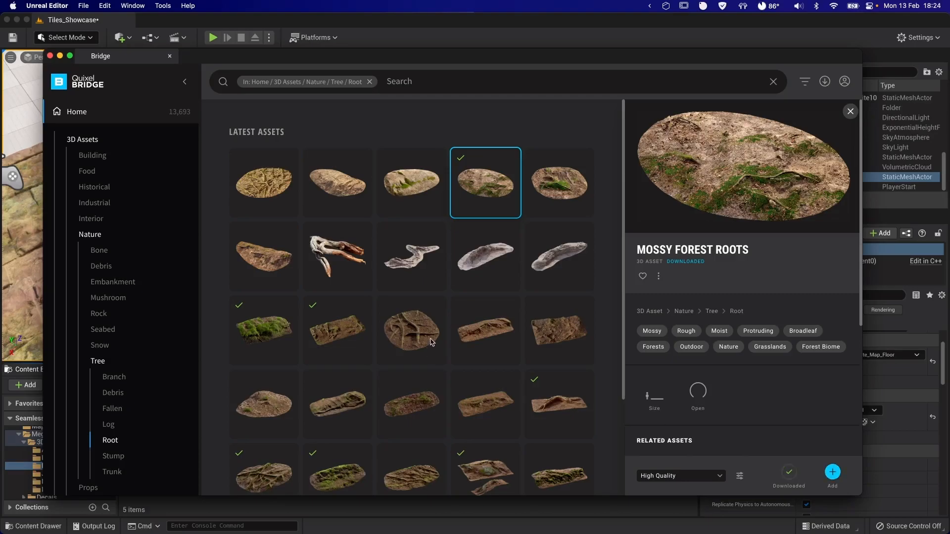
- Browse the Tree / Stump category and select the Broken Stump asset
{"action": "left_click", "coordinate": [117, 457]}
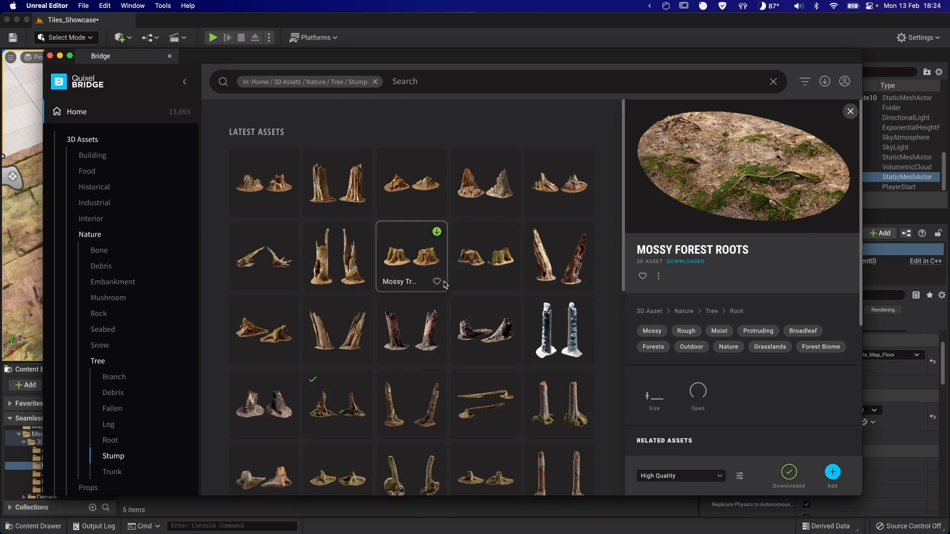
{"action": "scroll", "coordinate": [416, 277], "scroll_direction": "down", "scroll_amount": 4}
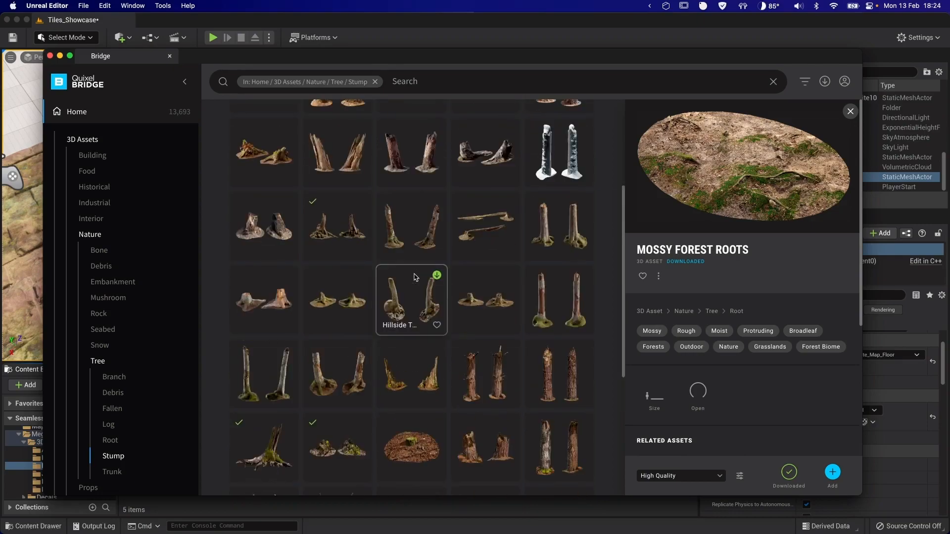
{"action": "scroll", "coordinate": [416, 277], "scroll_direction": "down", "scroll_amount": 4}
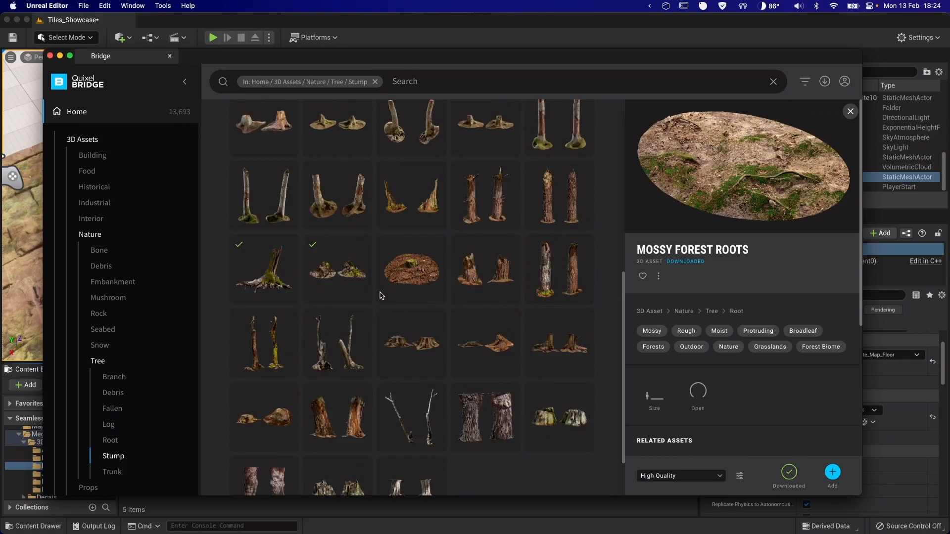
{"action": "scroll", "coordinate": [379, 295], "scroll_direction": "down", "scroll_amount": 2}
{"action": "scroll", "coordinate": [380, 295], "scroll_direction": "up", "scroll_amount": 2}
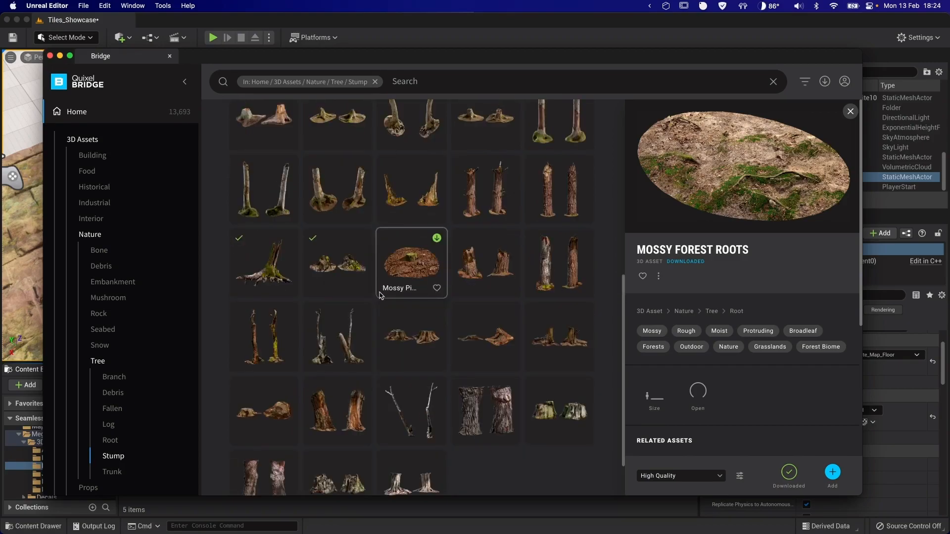
{"action": "left_click", "coordinate": [262, 268]}
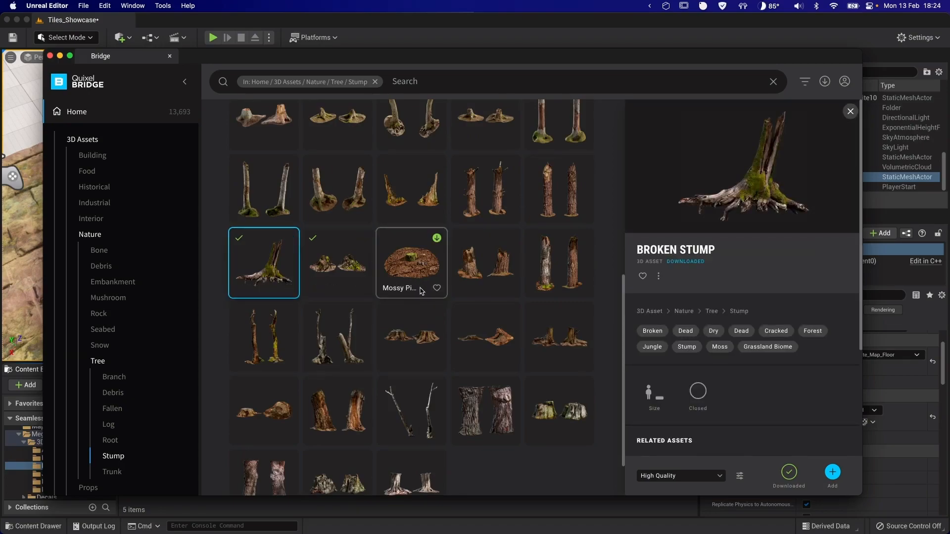
{"action": "scroll", "coordinate": [421, 291], "scroll_direction": "up", "scroll_amount": 3}
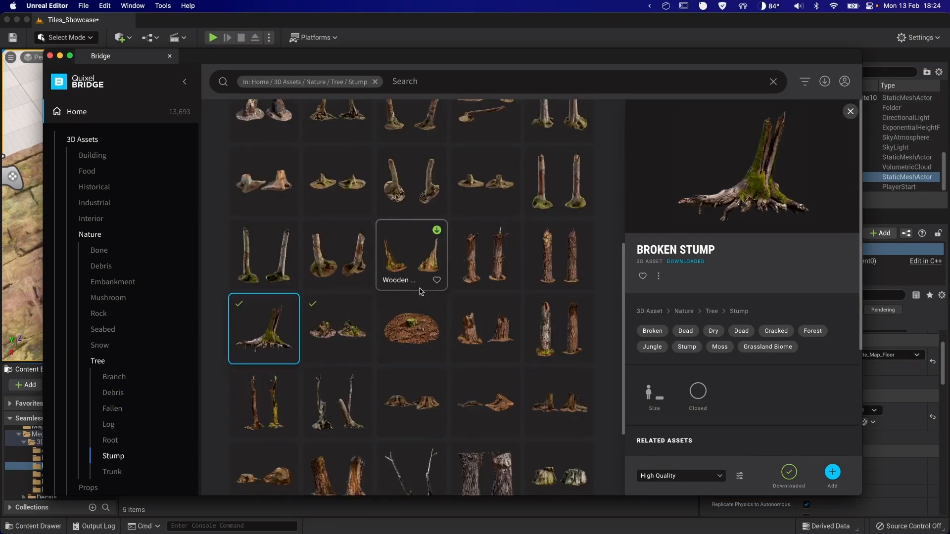
- Look through the Trunk, Root and Log categories for further assets
{"action": "left_click", "coordinate": [112, 471]}
{"action": "scroll", "coordinate": [340, 321], "scroll_direction": "down", "scroll_amount": 2}
{"action": "scroll", "coordinate": [339, 331], "scroll_direction": "down", "scroll_amount": 5}
{"action": "left_click", "coordinate": [110, 440]}
{"action": "left_click", "coordinate": [109, 424]}
{"action": "scroll", "coordinate": [353, 336], "scroll_direction": "down", "scroll_amount": 3}
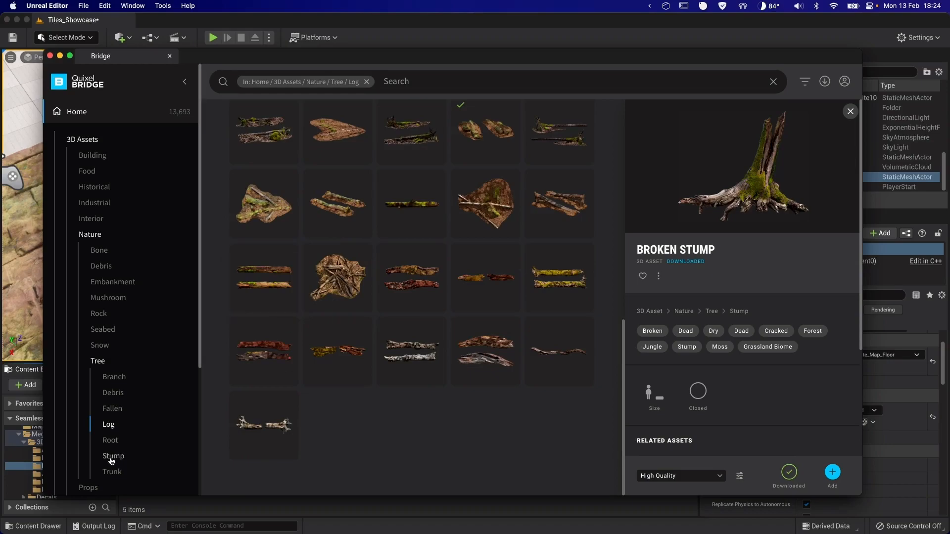
- Return to the Stump category, add the High Quality Broken Stump to the project and close Bridge
{"action": "left_click", "coordinate": [111, 458]}
{"action": "scroll", "coordinate": [396, 356], "scroll_direction": "down", "scroll_amount": 3}
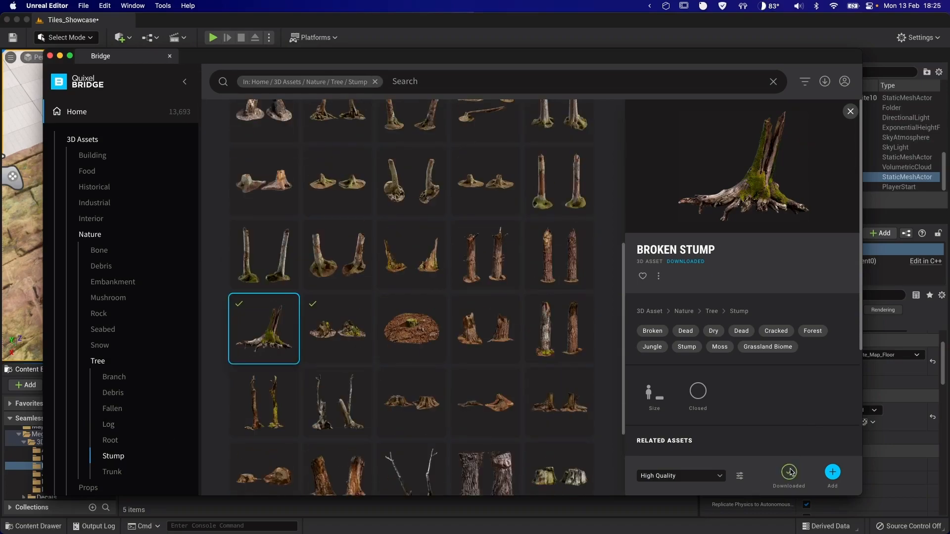
{"action": "left_click", "coordinate": [832, 476]}
{"action": "left_click", "coordinate": [50, 55]}
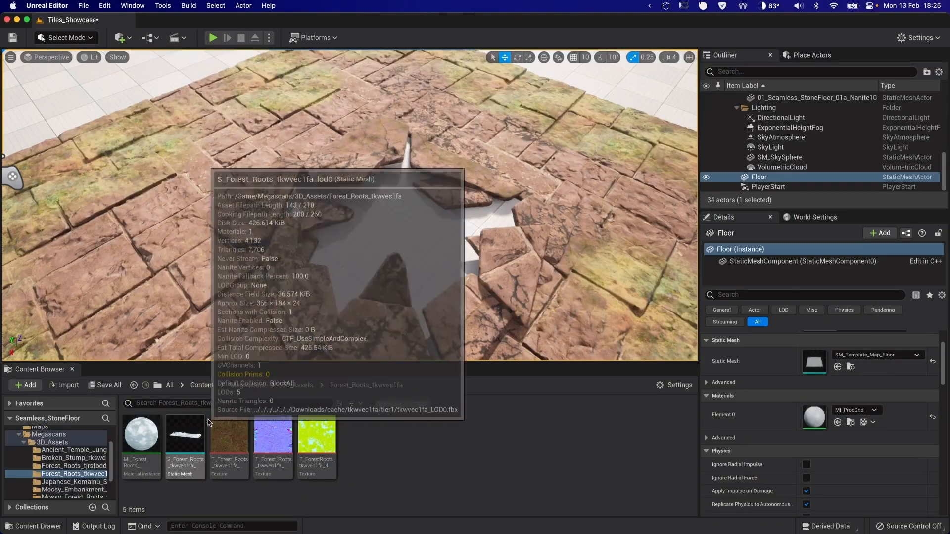
- Open the Megascans 3D_Assets folder in the Content Browser and filter its contents to static meshes
{"action": "left_click", "coordinate": [242, 385]}
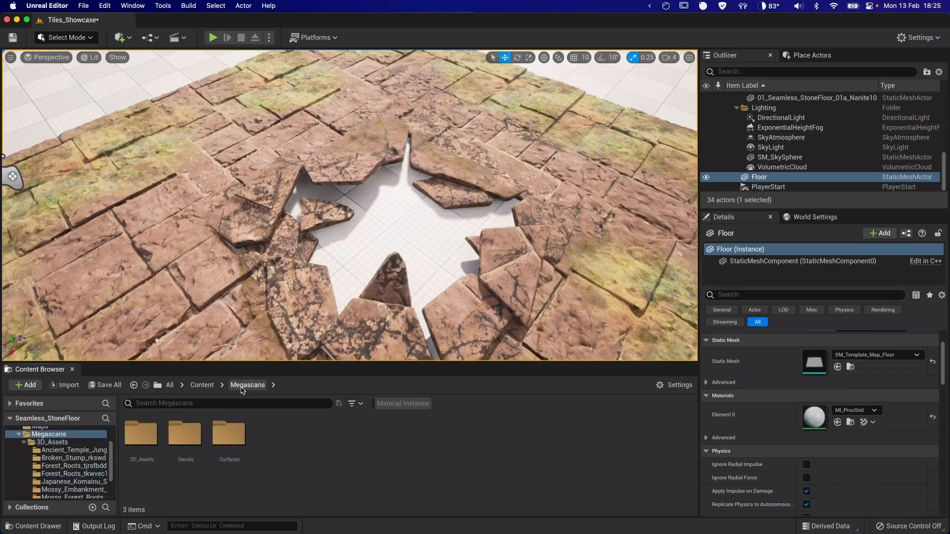
{"action": "double_click", "coordinate": [141, 434]}
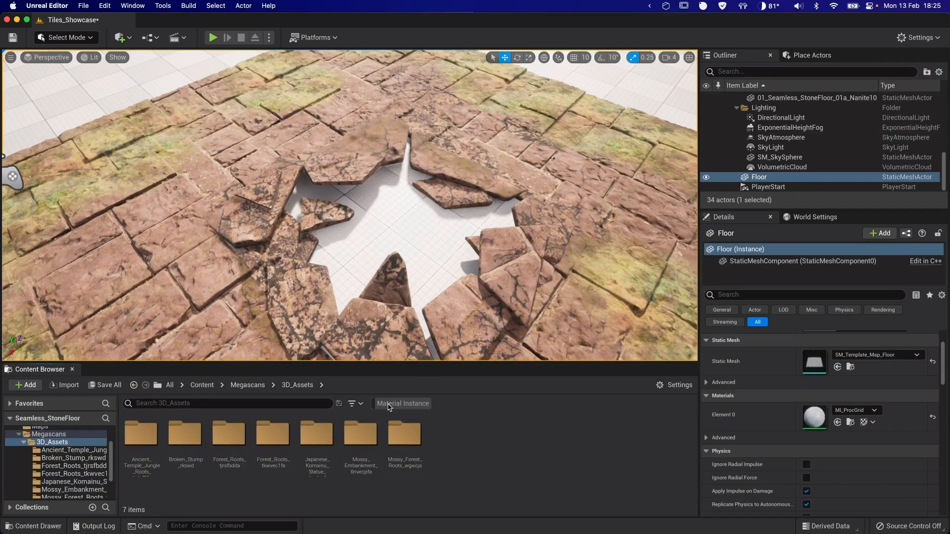
{"action": "left_click", "coordinate": [357, 403]}
{"action": "mouse_move", "coordinate": [399, 254]}
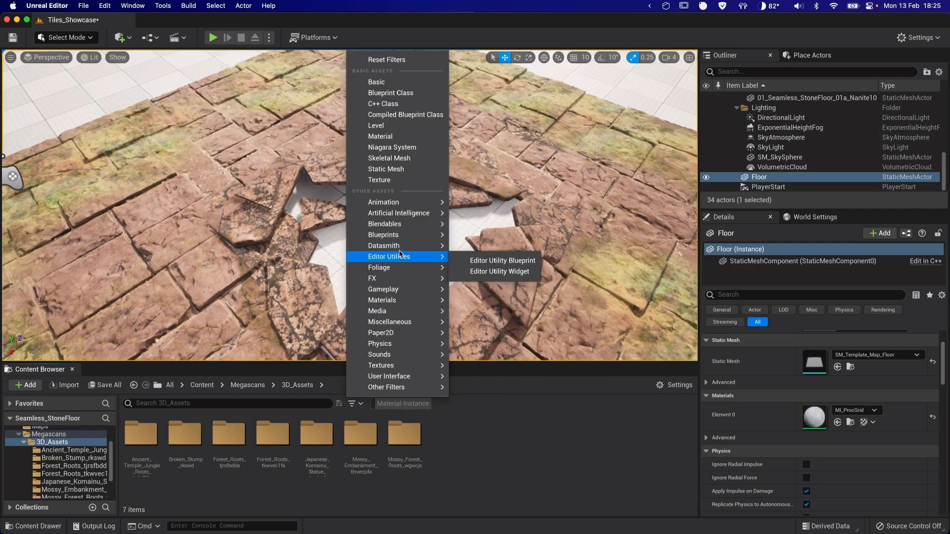
{"action": "mouse_move", "coordinate": [396, 277]}
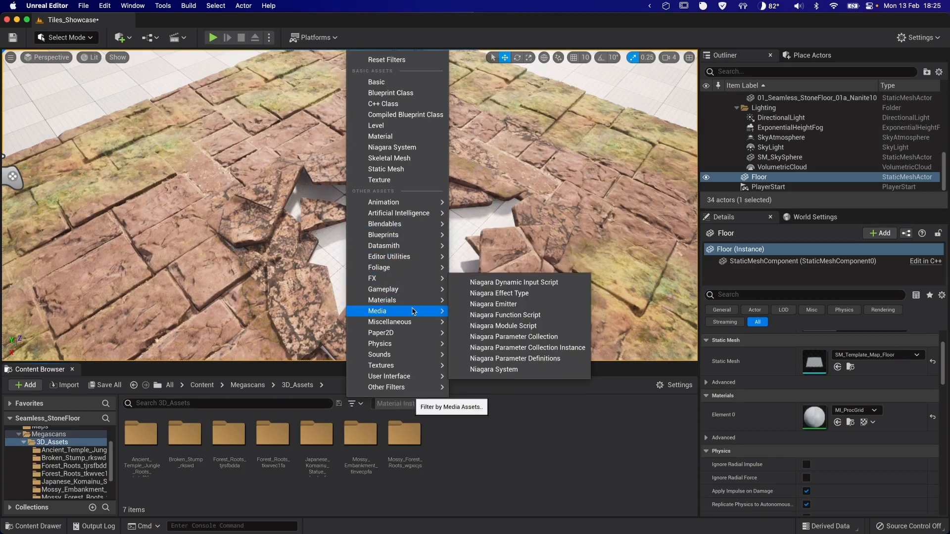
{"action": "mouse_move", "coordinate": [413, 311]}
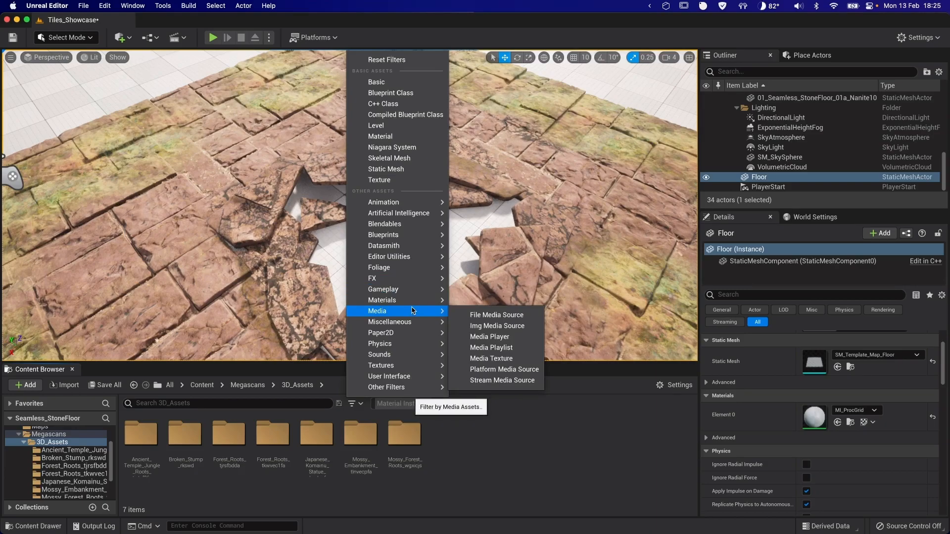
{"action": "mouse_move", "coordinate": [414, 348]}
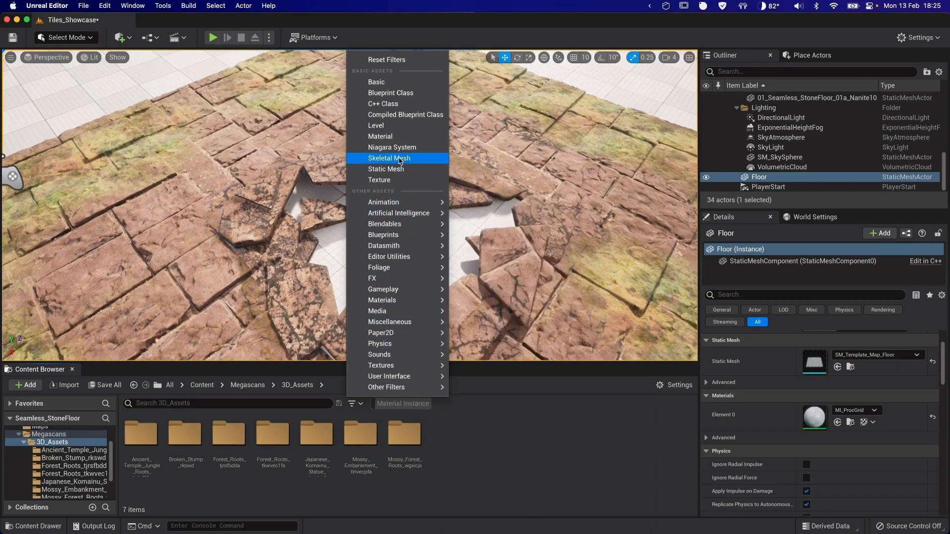
{"action": "left_click", "coordinate": [396, 169]}
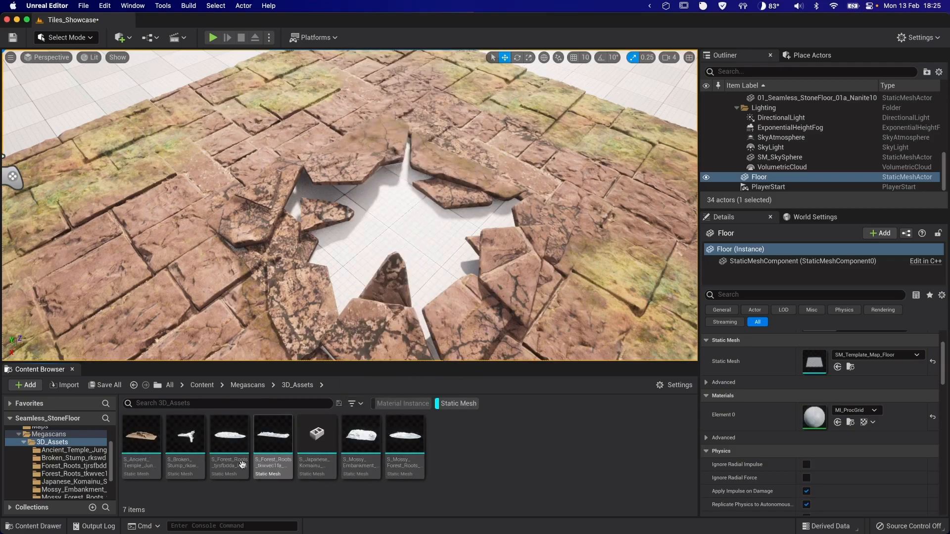
- Place the Broken Stump mesh on the stone floor beside the hole and locate its material instance in the Content Browser
{"action": "left_click", "coordinate": [193, 466]}
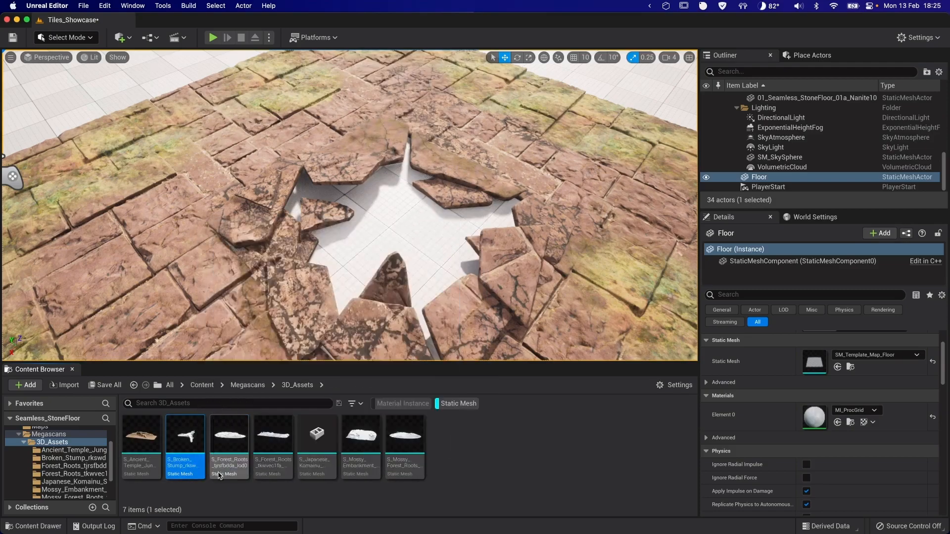
{"action": "left_click_drag", "start_coordinate": [179, 464], "coordinate": [161, 271]}
{"action": "left_click", "coordinate": [850, 422]}
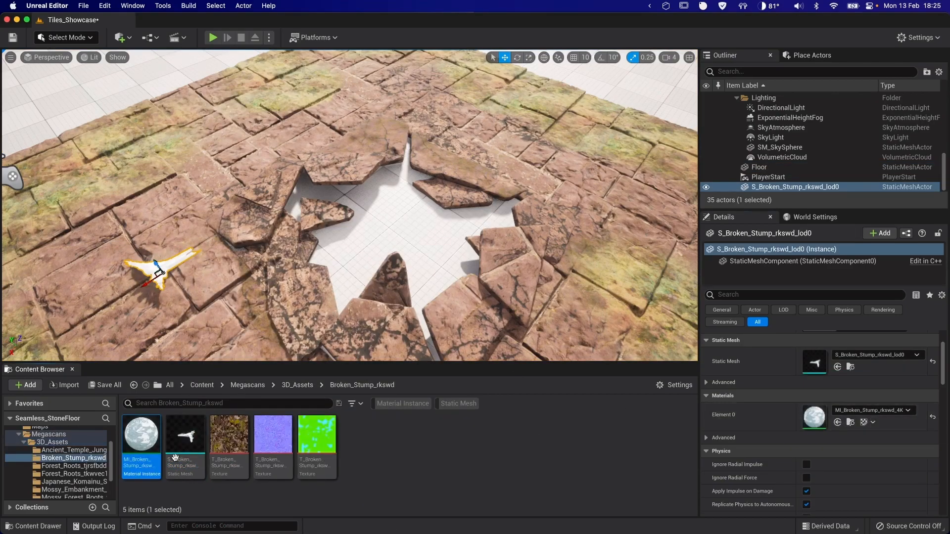
- Open the stump's material instance, then find and open its parent material M_MS_Default_Fuzz_Material
{"action": "double_click", "coordinate": [142, 440]}
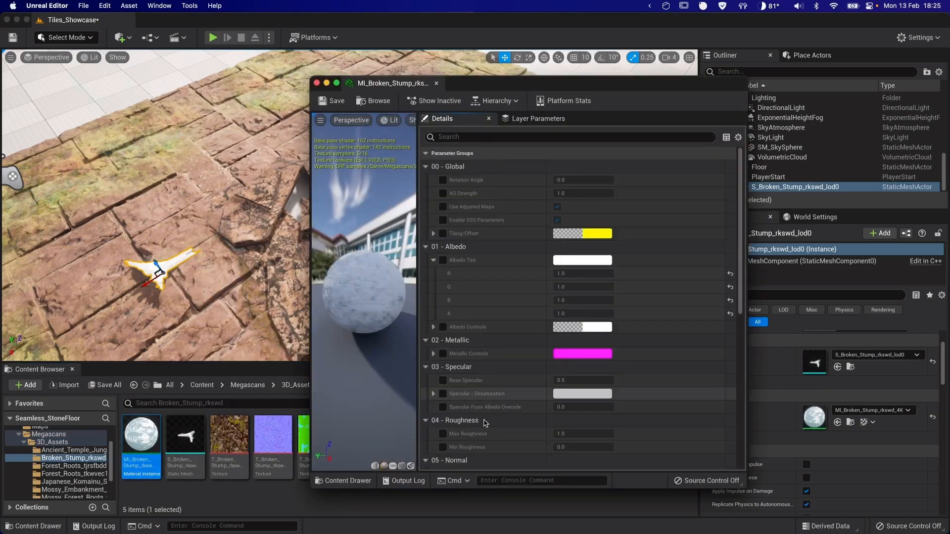
{"action": "scroll", "coordinate": [544, 346], "scroll_direction": "down", "scroll_amount": 5}
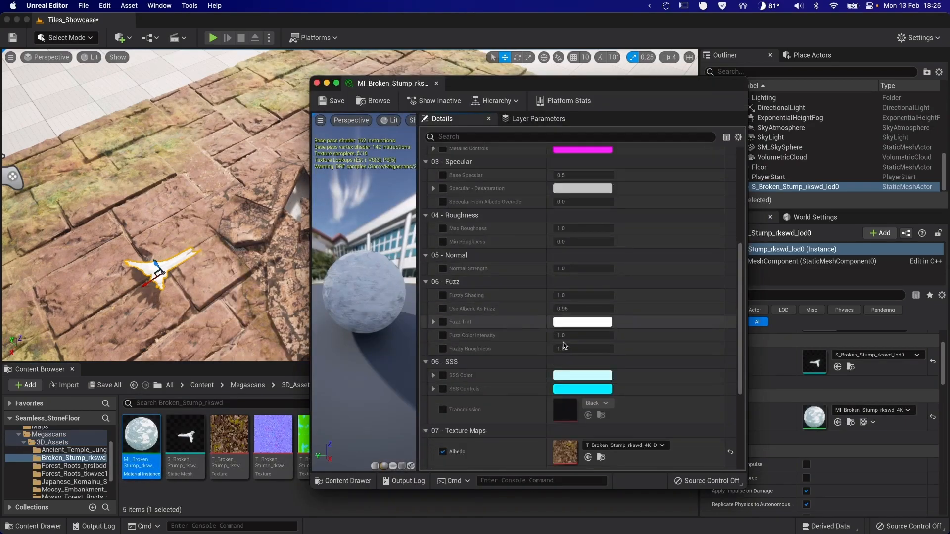
{"action": "scroll", "coordinate": [558, 341], "scroll_direction": "down", "scroll_amount": 6}
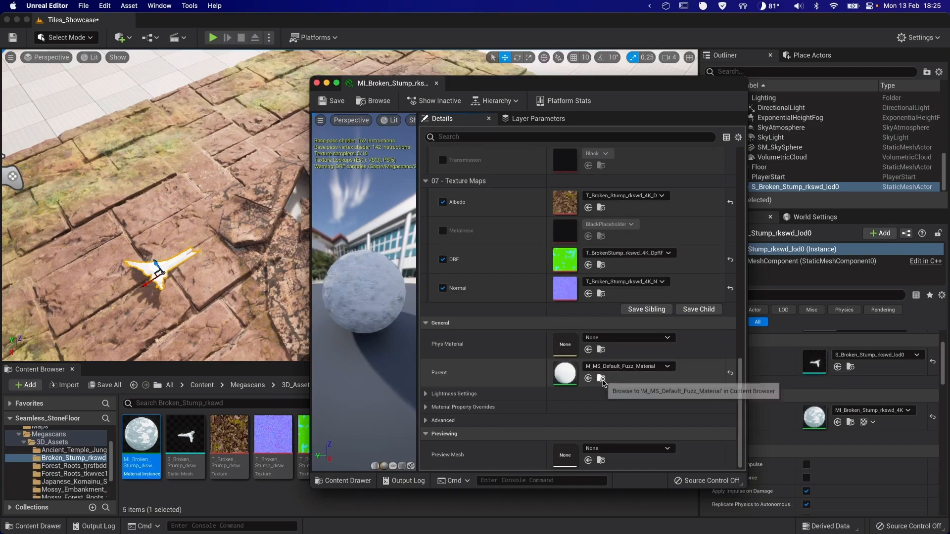
{"action": "left_click", "coordinate": [602, 379]}
{"action": "double_click", "coordinate": [190, 458]}
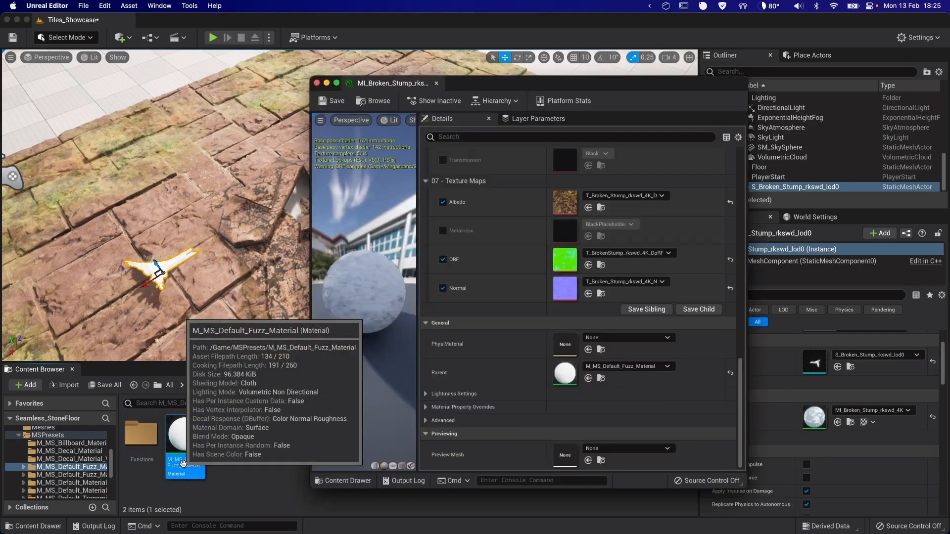
- Set the fuzz material's shading model to Default Lit, save it and close the material editor
{"action": "left_click", "coordinate": [387, 442]}
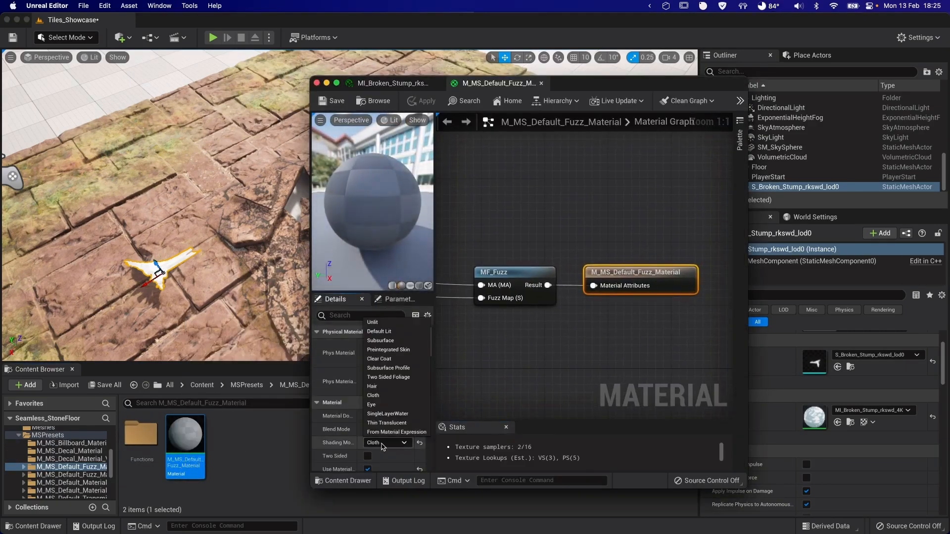
{"action": "left_click", "coordinate": [393, 332]}
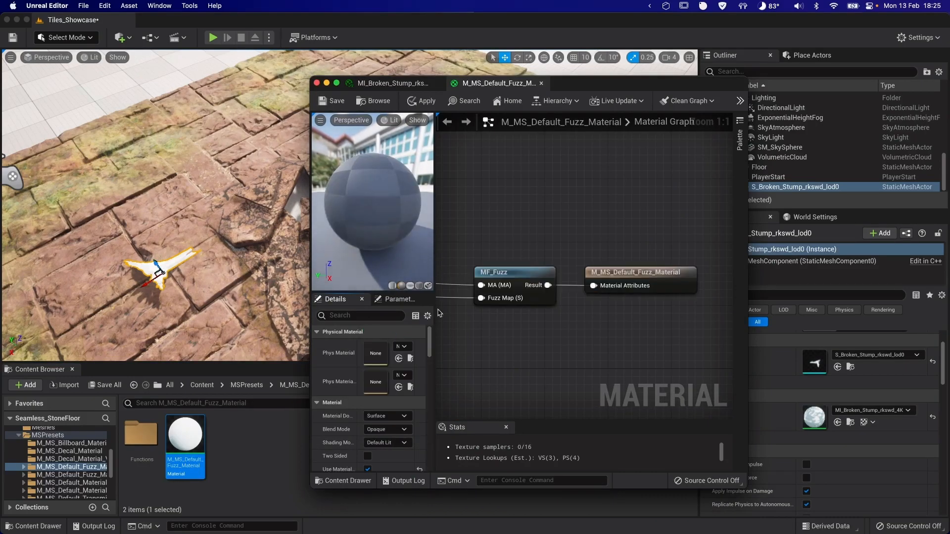
{"action": "left_click", "coordinate": [334, 102]}
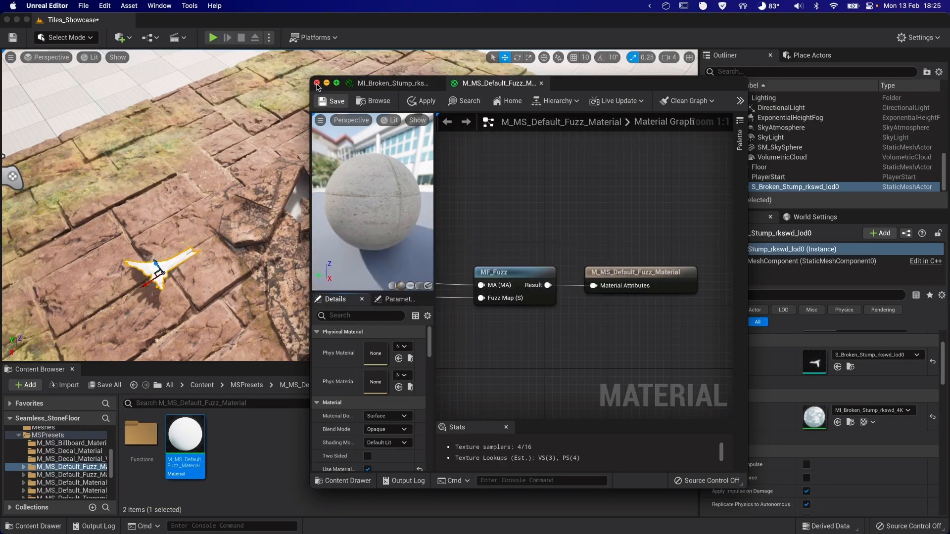
{"action": "left_click", "coordinate": [317, 83]}
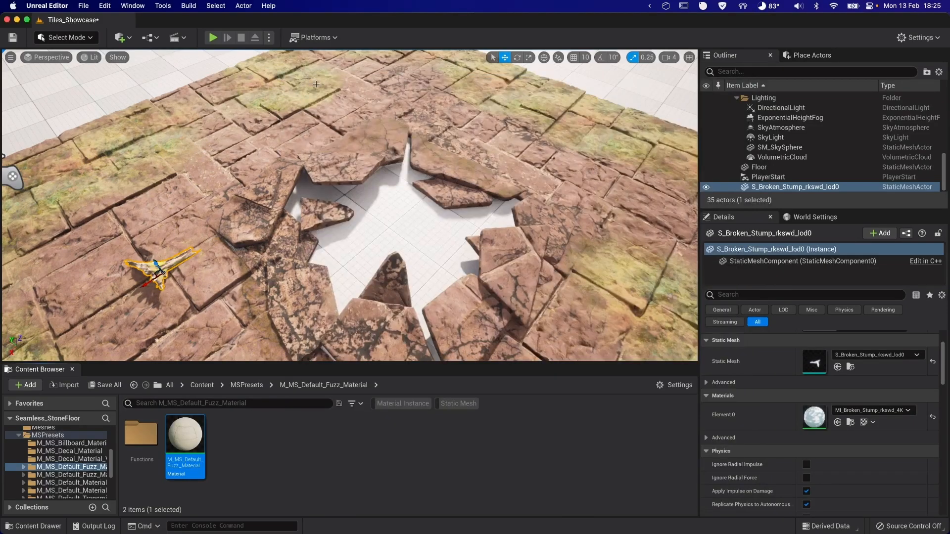
- Rotate the Broken Stump upright on the floor, to about -87° around Y
{"action": "left_click", "coordinate": [156, 273]}
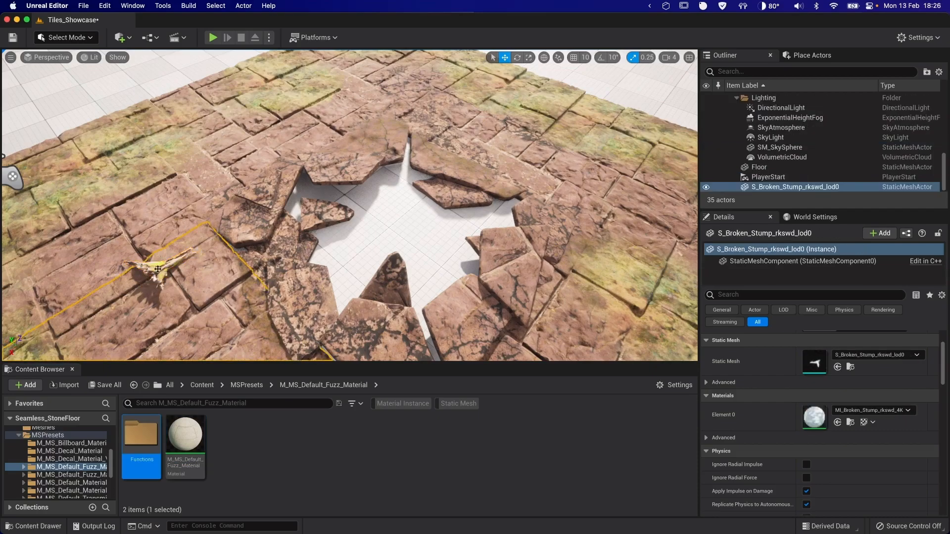
{"action": "key", "text": "f"}
{"action": "key", "text": "e"}
{"action": "left_click_drag", "start_coordinate": [336, 243], "coordinate": [396, 262]}
- Lock the stump's scale proportions and set its scale to 3
{"action": "scroll", "coordinate": [782, 374], "scroll_direction": "up", "scroll_amount": 3}
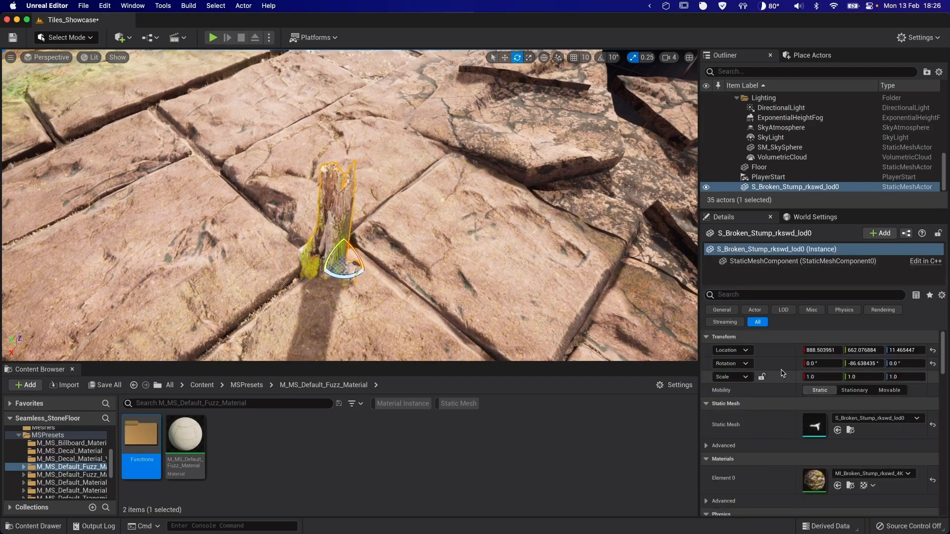
{"action": "left_click", "coordinate": [819, 376]}
{"action": "left_click", "coordinate": [762, 377]}
{"action": "left_click", "coordinate": [833, 378]}
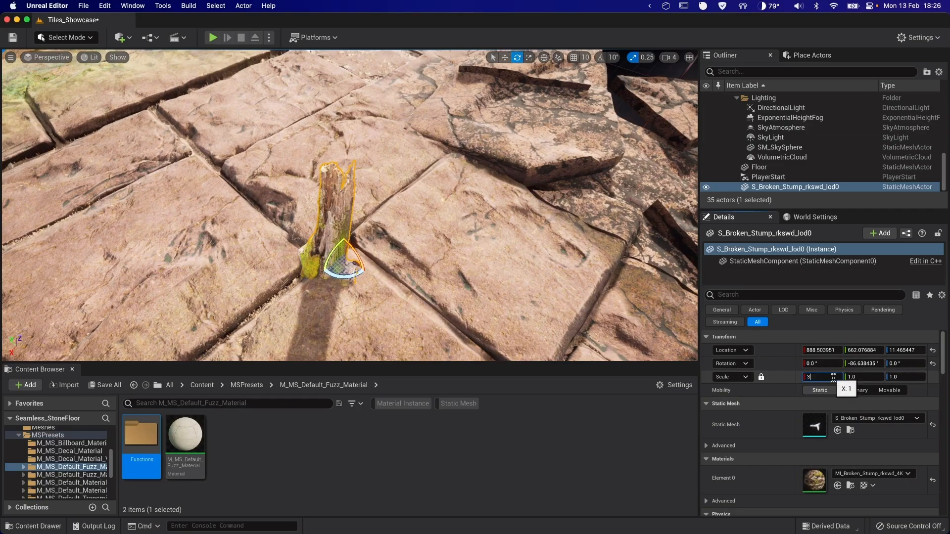
{"action": "type", "text": "3"}
{"action": "key", "text": "Return"}
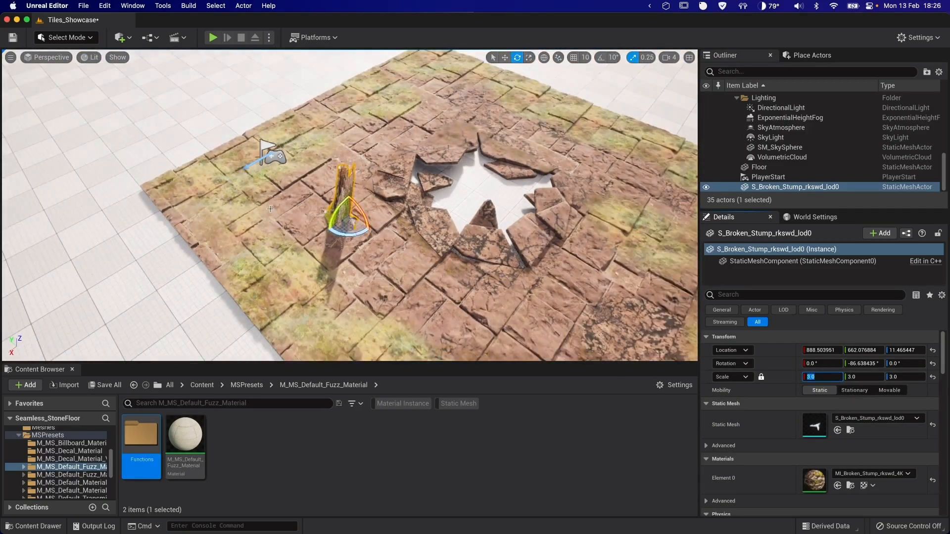
- Move the stump to the edge of the hole, raise it, and set its uniform scale to 5
{"action": "key", "text": "f"}
{"action": "left_click", "coordinate": [336, 235]}
{"action": "key", "text": "w"}
{"action": "left_click_drag", "start_coordinate": [347, 218], "coordinate": [539, 9]}
{"action": "right_click_drag", "start_coordinate": [425, 216], "coordinate": [457, 223]}
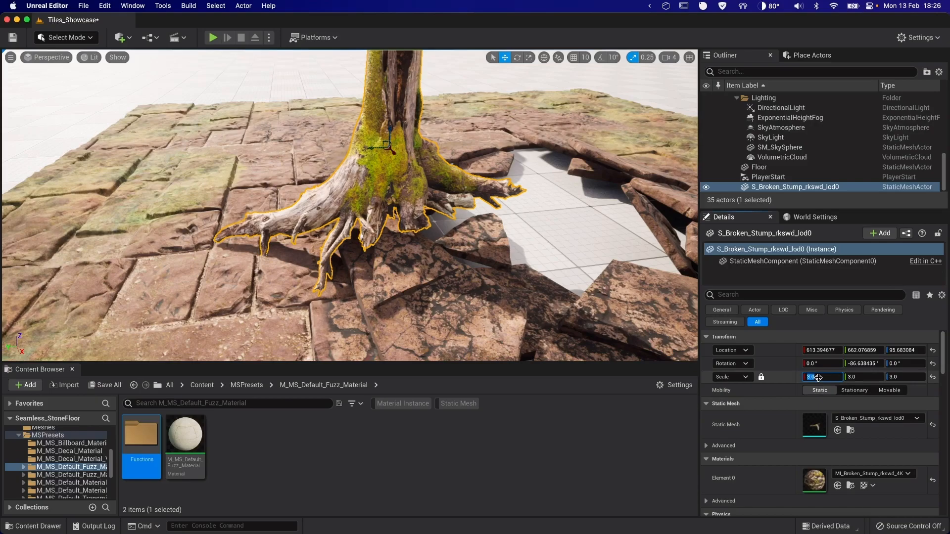
{"action": "key", "text": "Return"}
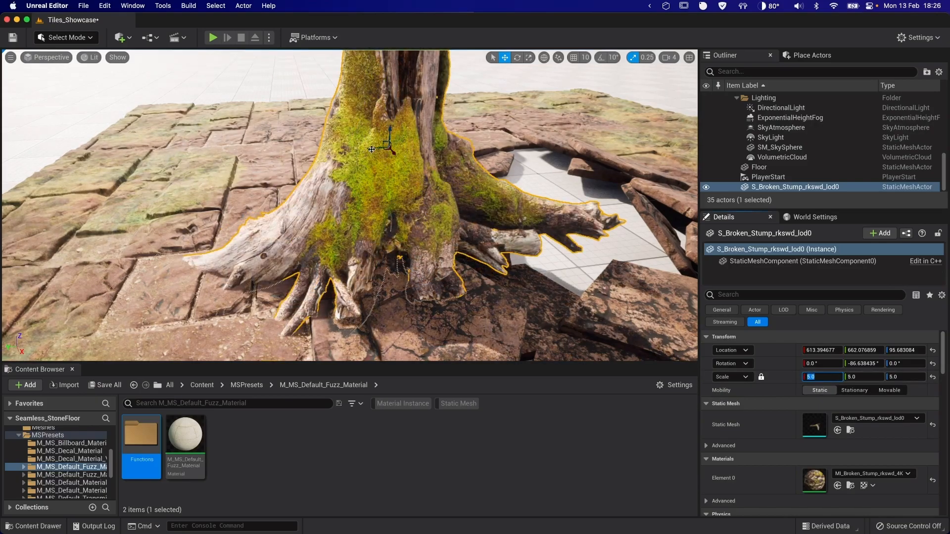
- Shift the enlarged stump into the floor hole and turn it so its roots spread over the broken tiles
{"action": "left_click_drag", "start_coordinate": [372, 148], "coordinate": [545, 149]}
{"action": "right_click_drag", "start_coordinate": [544, 149], "coordinate": [564, 193]}
{"action": "key", "text": "e"}
{"action": "left_click_drag", "start_coordinate": [364, 177], "coordinate": [316, 170]}
{"action": "key", "text": "w"}
{"action": "right_click_drag", "start_coordinate": [317, 170], "coordinate": [341, 207]}
- Duplicate the stump and position the copy against the original to form a thicker trunk in the hole
{"action": "mouse_move", "coordinate": [341, 220]}
{"action": "left_mouse_down", "text": "alt"}
{"action": "mouse_move", "coordinate": [264, 220]}
{"action": "mouse_move", "coordinate": [296, 218]}
{"action": "mouse_move", "coordinate": [285, 199]}
{"action": "mouse_move", "coordinate": [323, 221]}
{"action": "left_mouse_up", "text": "alt"}
{"action": "key", "text": "e"}
{"action": "key", "text": "w"}
{"action": "left_click", "coordinate": [374, 198], "text": "shift"}
{"action": "right_click_drag", "start_coordinate": [323, 221], "coordinate": [324, 252]}
{"action": "left_click", "coordinate": [321, 225]}
- Place the Mossy Forest Roots mesh from 3D_Assets in the hole at the base of the stumps
{"action": "left_click", "coordinate": [201, 385]}
{"action": "double_click", "coordinate": [317, 433]}
{"action": "double_click", "coordinate": [141, 434]}
{"action": "left_click", "coordinate": [408, 464]}
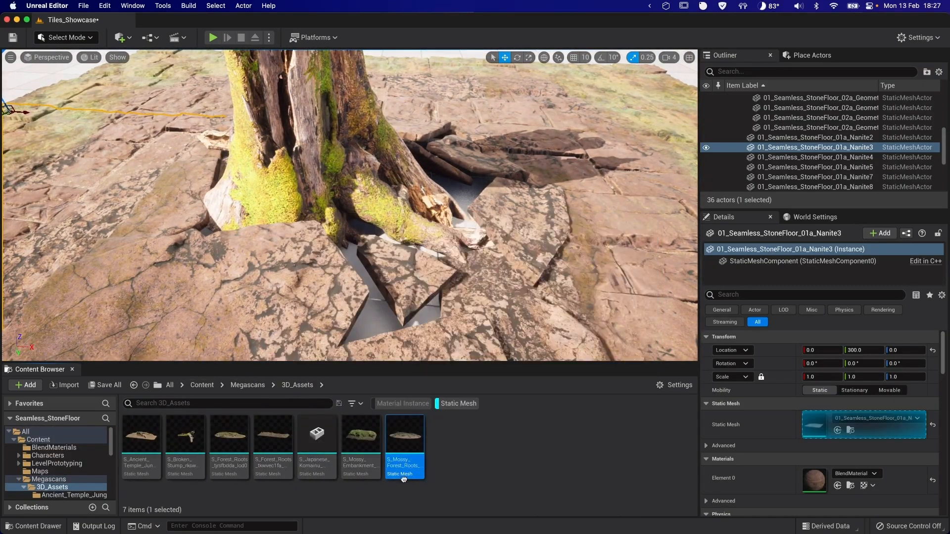
{"action": "left_click_drag", "start_coordinate": [408, 464], "coordinate": [361, 204]}
{"action": "left_click_drag", "start_coordinate": [349, 213], "coordinate": [231, 229]}
{"action": "right_click_drag", "start_coordinate": [231, 229], "coordinate": [149, 228]}
- Set the uniform scale of the Mossy Forest Roots mesh to 2
{"action": "left_click", "coordinate": [822, 377]}
{"action": "type", "text": "3"}
{"action": "key", "text": "Return"}
{"action": "type", "text": "2"}
{"action": "key", "text": "Return"}
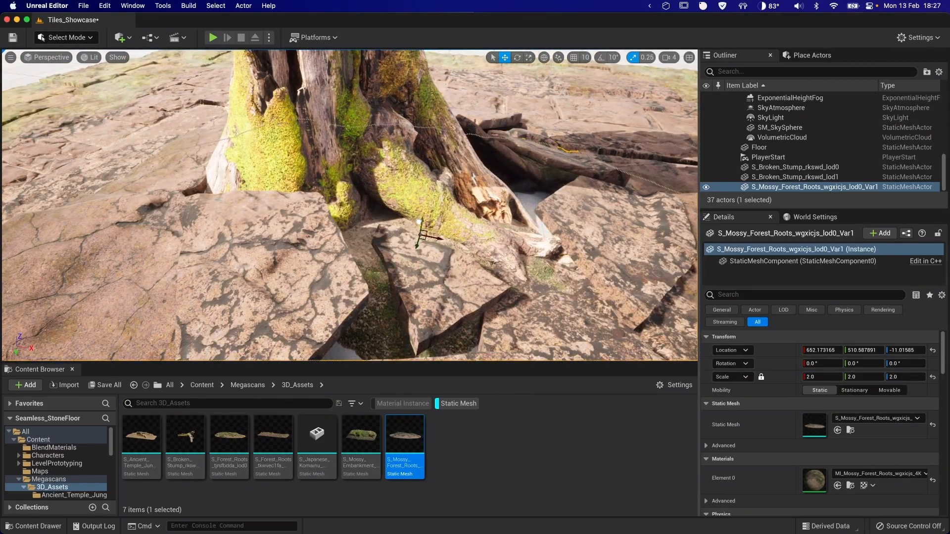
- Place the Forest_Roots_tjrsfbdda mesh at the stump's base and move it among the broken tiles
{"action": "left_click_drag", "start_coordinate": [220, 467], "coordinate": [422, 234]}
{"action": "right_click_drag", "start_coordinate": [422, 235], "coordinate": [330, 224]}
{"action": "left_click_drag", "start_coordinate": [328, 245], "coordinate": [329, 244]}
{"action": "right_click_drag", "start_coordinate": [329, 244], "coordinate": [277, 252]}
{"action": "left_click_drag", "start_coordinate": [378, 274], "coordinate": [366, 276]}
{"action": "mouse_move", "coordinate": [366, 276]}
{"action": "right_mouse_down"}
{"action": "mouse_move", "coordinate": [391, 287]}
{"action": "mouse_move", "coordinate": [365, 289]}
{"action": "right_mouse_up"}
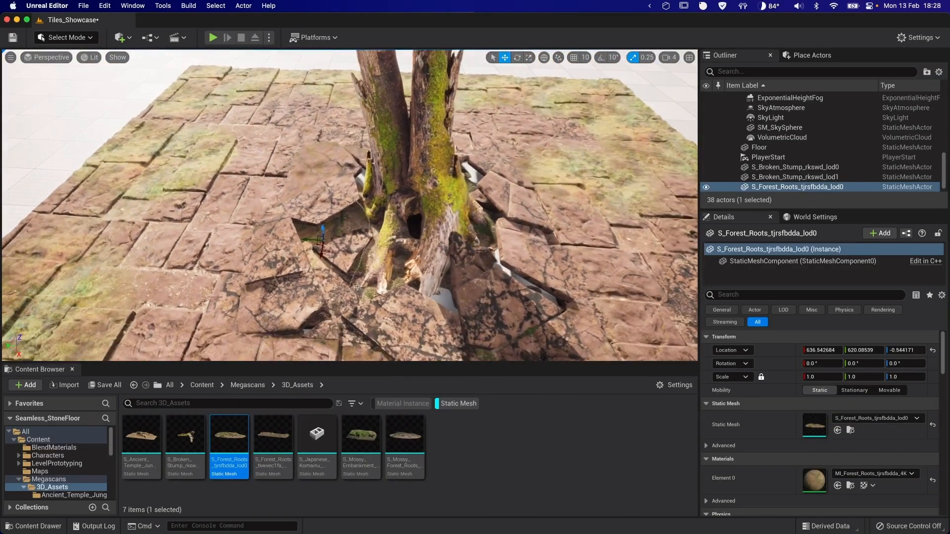
- Duplicate the Forest_Roots_tjrsfbdda mesh several times and spread the copies around the broken tiles
{"action": "left_click_drag", "start_coordinate": [366, 289], "coordinate": [430, 260], "text": "alt"}
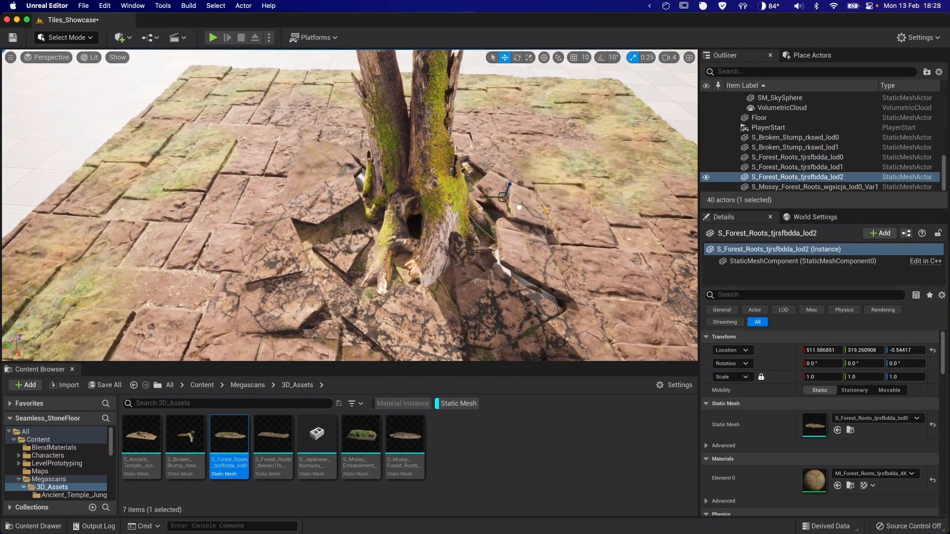
{"action": "right_click_drag", "start_coordinate": [518, 208], "coordinate": [460, 218]}
{"action": "key", "text": "super+z"}
{"action": "left_click_drag", "start_coordinate": [459, 218], "coordinate": [453, 212], "text": "alt"}
{"action": "right_click_drag", "start_coordinate": [452, 212], "coordinate": [318, 212]}
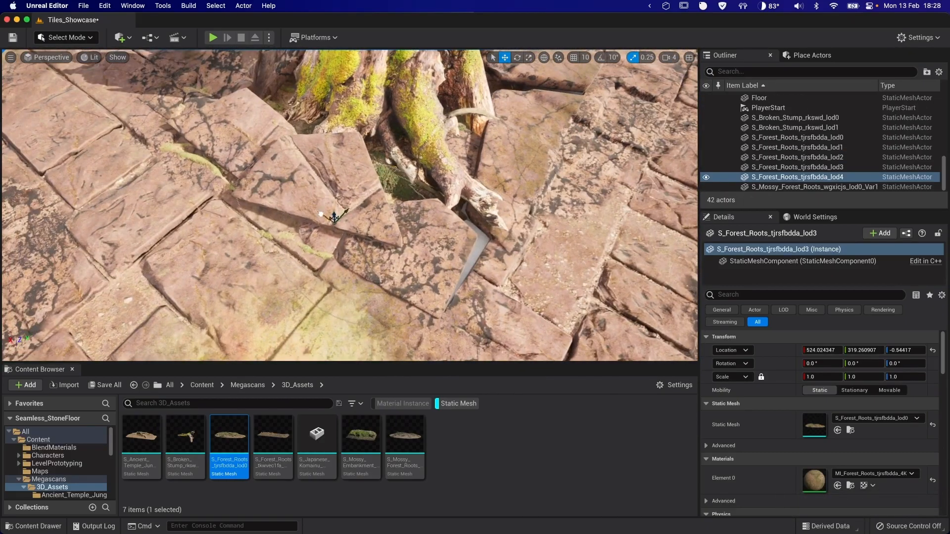
{"action": "left_click_drag", "start_coordinate": [442, 279], "coordinate": [420, 281]}
{"action": "mouse_move", "coordinate": [420, 281]}
{"action": "right_mouse_down"}
{"action": "mouse_move", "coordinate": [436, 247]}
{"action": "mouse_move", "coordinate": [425, 297]}
{"action": "right_mouse_up"}
- Place the Forest_Roots_tkwvec1fa mesh beside the stumps, set its uniform scale to 2 and adjust its position
{"action": "left_click_drag", "start_coordinate": [284, 436], "coordinate": [341, 217]}
{"action": "right_click_drag", "start_coordinate": [341, 217], "coordinate": [375, 223]}
{"action": "left_click", "coordinate": [821, 377]}
{"action": "type", "text": "2"}
{"action": "key", "text": "Return"}
{"action": "left_click_drag", "start_coordinate": [330, 224], "coordinate": [335, 202]}
{"action": "key", "text": "w"}
{"action": "right_click_drag", "start_coordinate": [334, 201], "coordinate": [376, 203]}
- Place the Ancient Temple Jungle Roots mesh near the hole, then rotate and move it against the broken tiles
{"action": "left_click", "coordinate": [434, 192]}
{"action": "left_click_drag", "start_coordinate": [141, 438], "coordinate": [431, 300]}
{"action": "key", "text": "e"}
{"action": "key", "text": "w"}
{"action": "right_click_drag", "start_coordinate": [432, 300], "coordinate": [346, 292]}
{"action": "left_click_drag", "start_coordinate": [281, 236], "coordinate": [413, 266]}
{"action": "key", "text": "e"}
{"action": "key", "text": "w"}
{"action": "right_click_drag", "start_coordinate": [418, 245], "coordinate": [418, 194]}
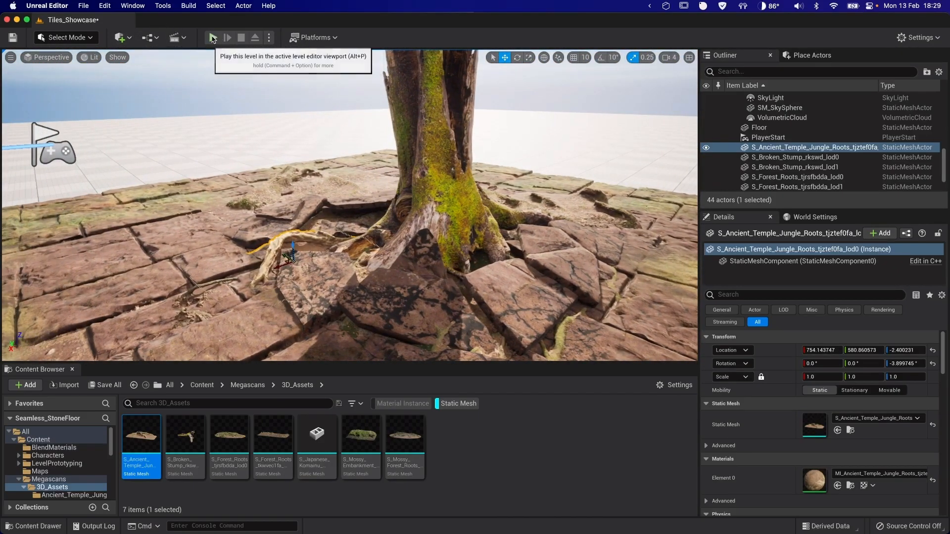
- Play the level and run the character around the stump to inspect the dressed broken floor
{"action": "key", "text": "alt+p"}
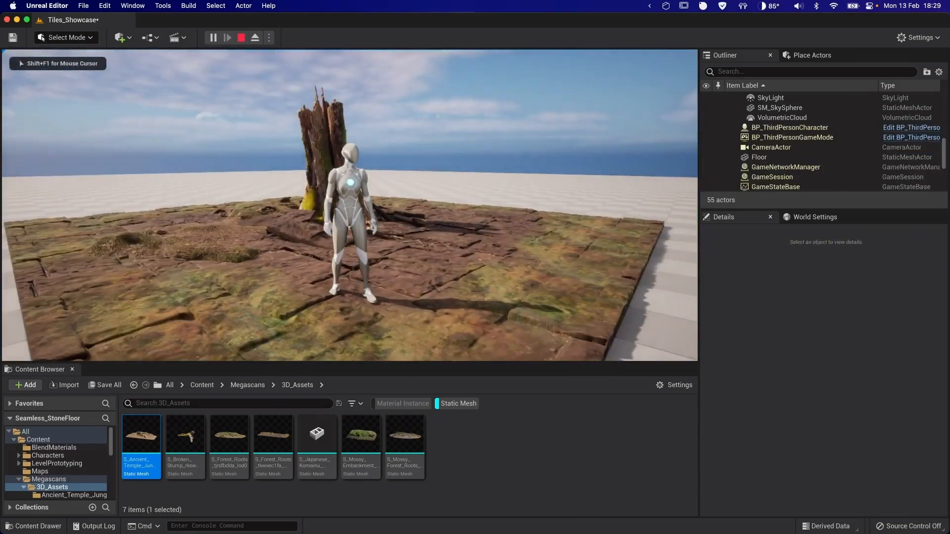
{"action": "key", "text": "w"}
{"action": "key", "text": "w"}
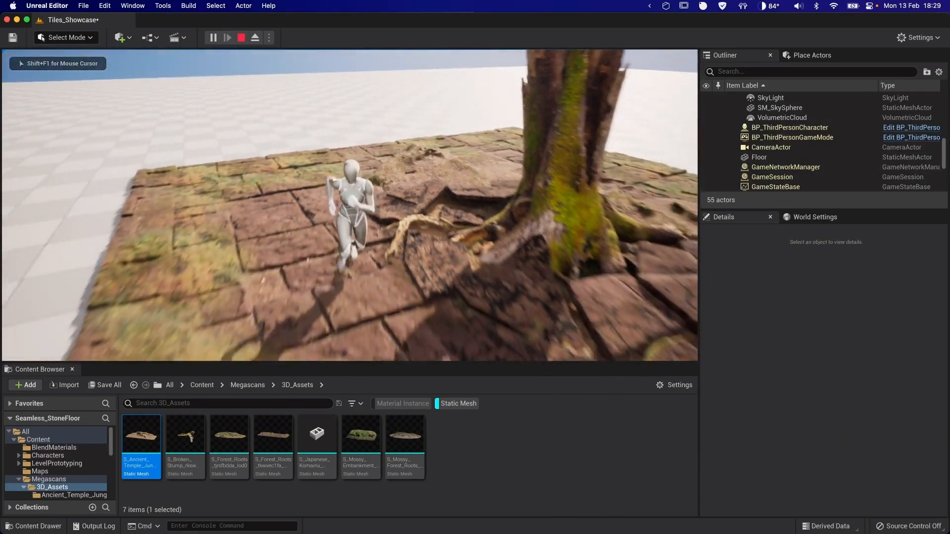
{"action": "key", "text": "w"}
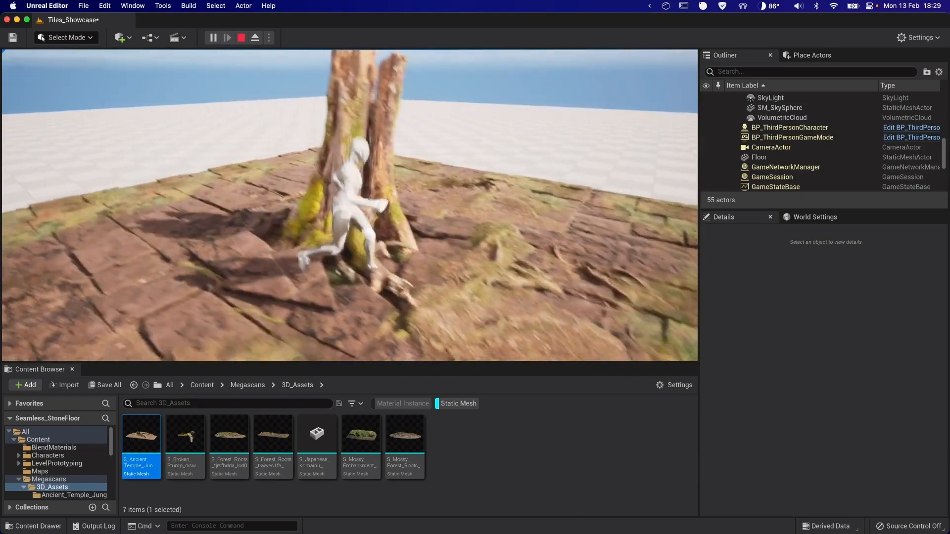
{"action": "key", "text": "w"}
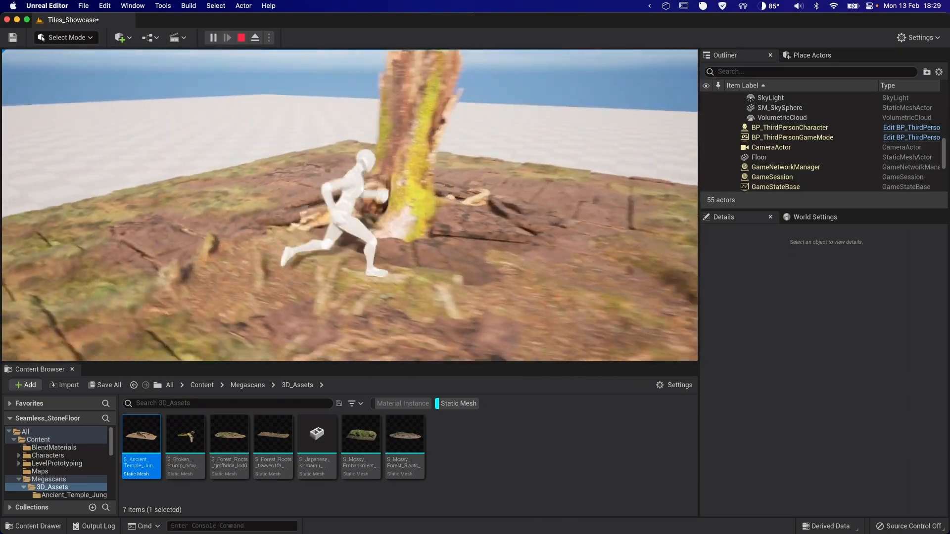
{"action": "key", "text": "w"}
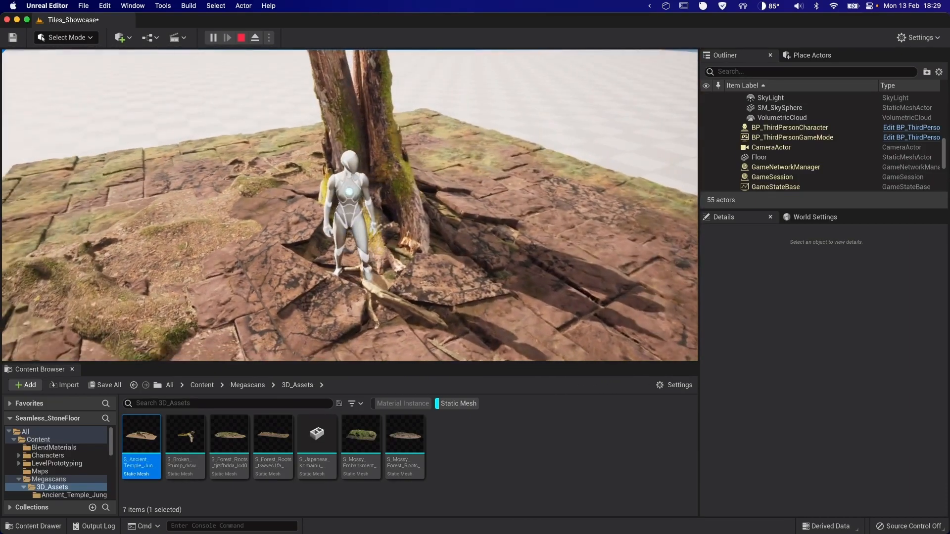
{"action": "key", "text": "w"}
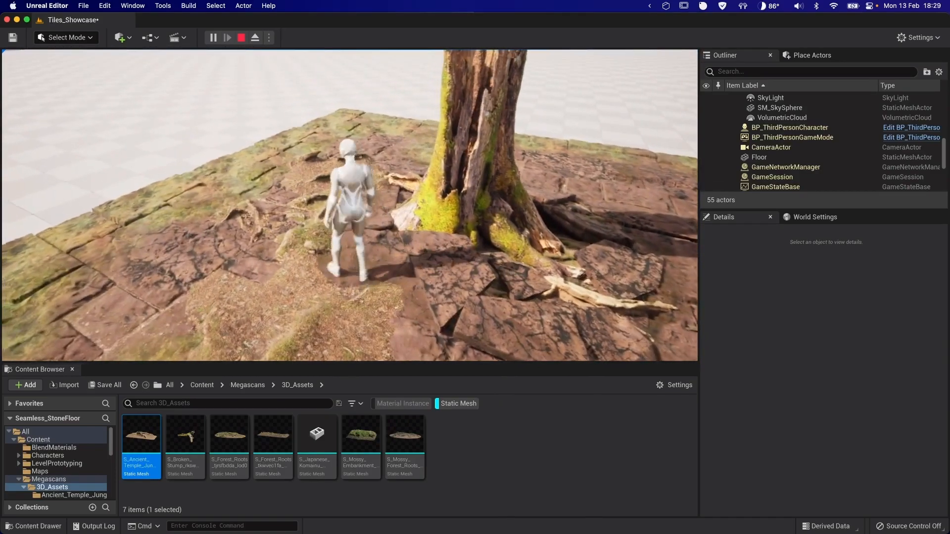
- Run the character across the dressed floor once more, stop the play test and inspect the broken tiles around the stump
{"action": "key", "text": "w"}
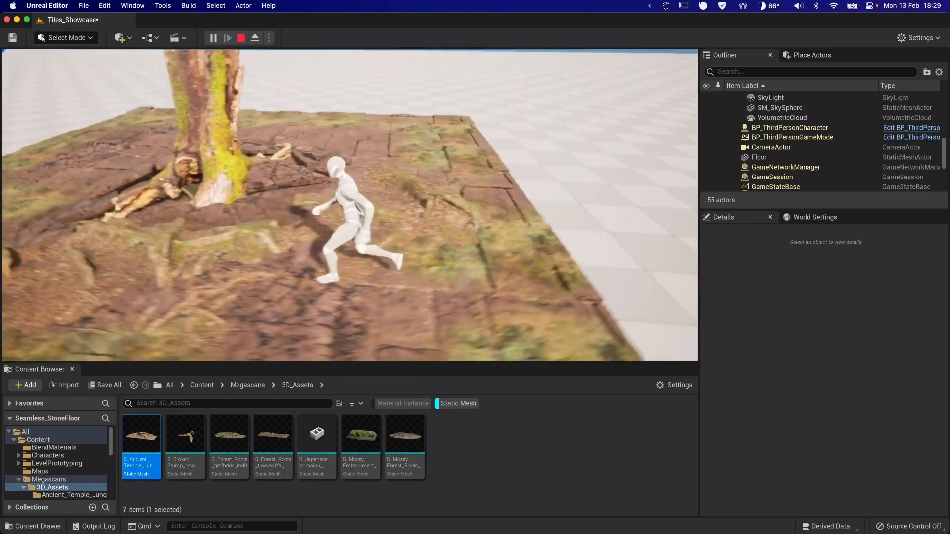
{"action": "key", "text": "Escape"}
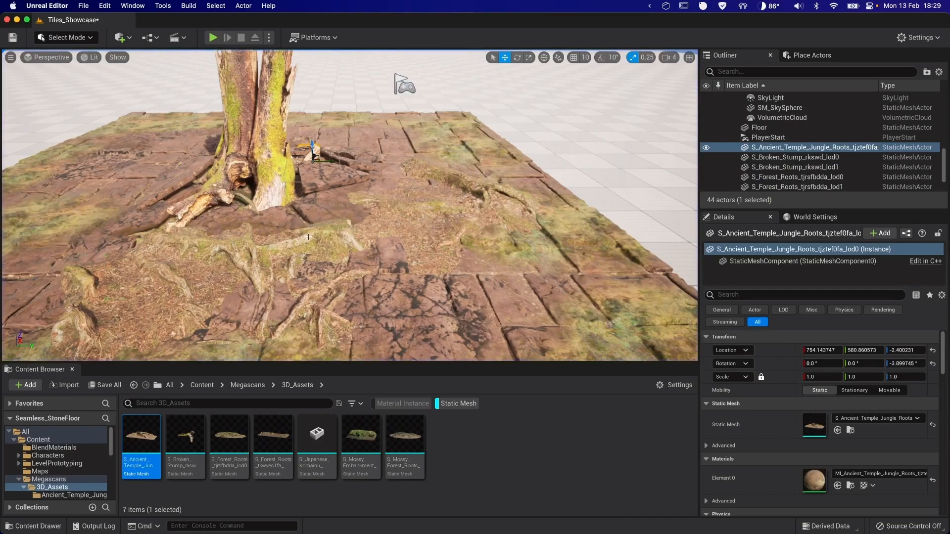
{"action": "right_click_drag", "start_coordinate": [449, 230], "coordinate": [354, 230]}
{"action": "key", "text": "w"}
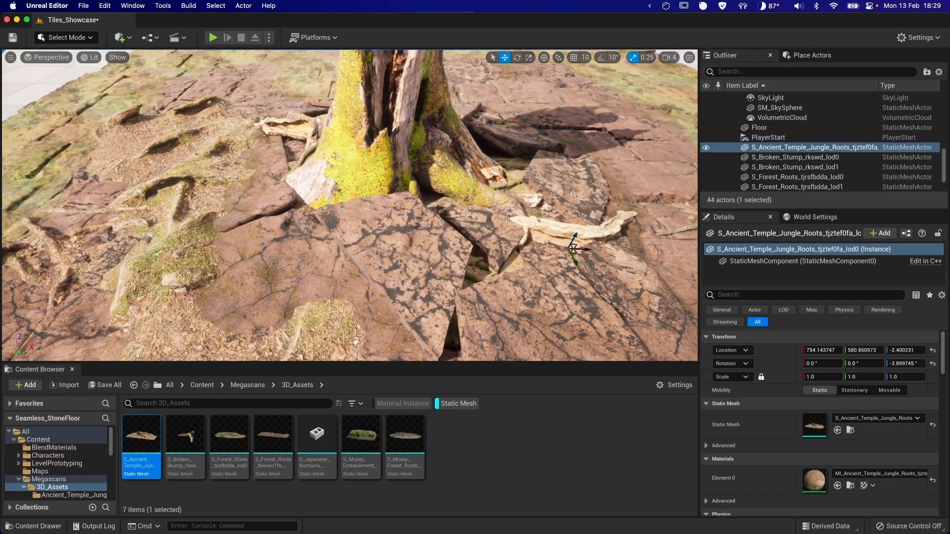
- Open Quixel Bridge, enlarge and reposition its window, and go to the Decals category
{"action": "left_click", "coordinate": [127, 40]}
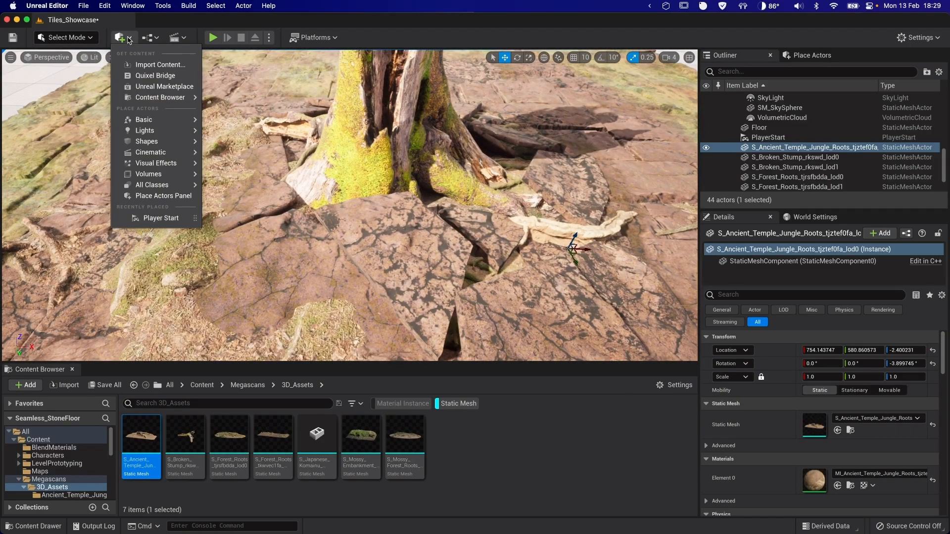
{"action": "left_click", "coordinate": [169, 78]}
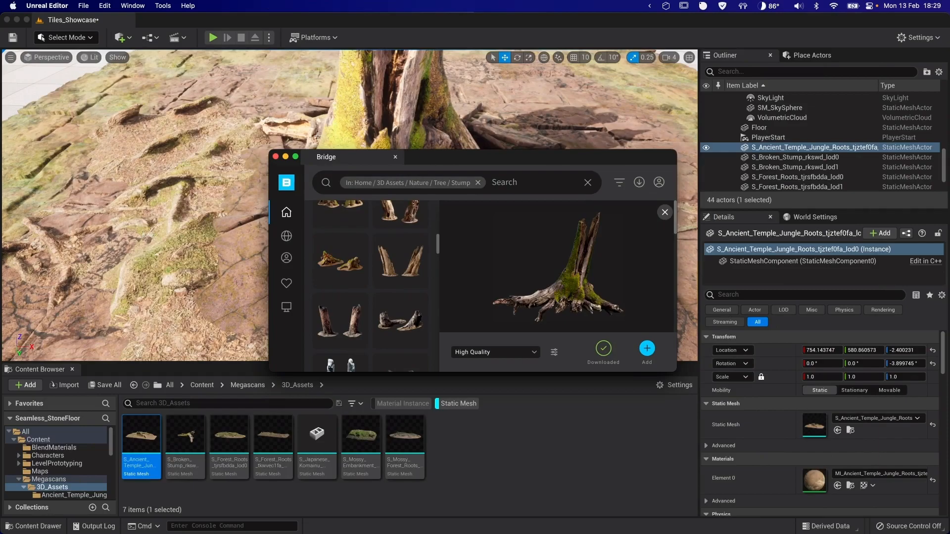
{"action": "left_click_drag", "start_coordinate": [431, 157], "coordinate": [266, 114]}
{"action": "left_click_drag", "start_coordinate": [513, 328], "coordinate": [948, 523]}
{"action": "left_click", "coordinate": [139, 198]}
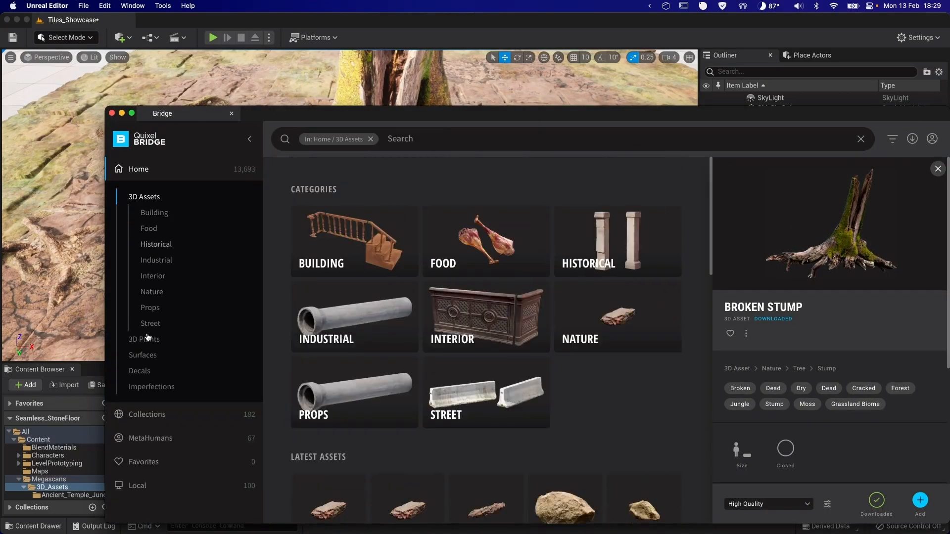
{"action": "left_click", "coordinate": [144, 354]}
{"action": "scroll", "coordinate": [141, 316], "scroll_direction": "down", "scroll_amount": 5}
{"action": "left_click", "coordinate": [136, 400]}
{"action": "left_click_drag", "start_coordinate": [529, 119], "coordinate": [452, 48]}
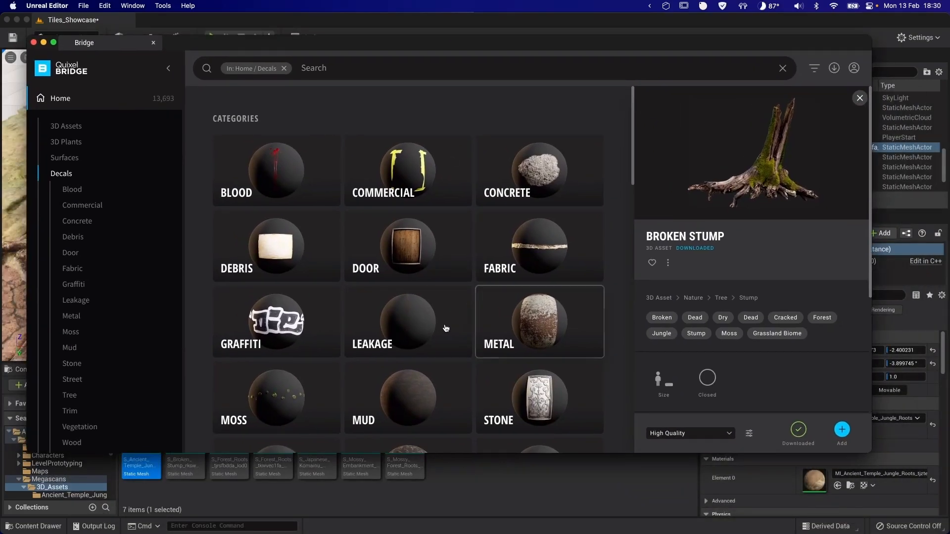
- Browse the Tree and Stone decal categories in Bridge for decals that suit the stone floor
{"action": "scroll", "coordinate": [447, 329], "scroll_direction": "down", "scroll_amount": 6}
{"action": "left_click", "coordinate": [403, 189]}
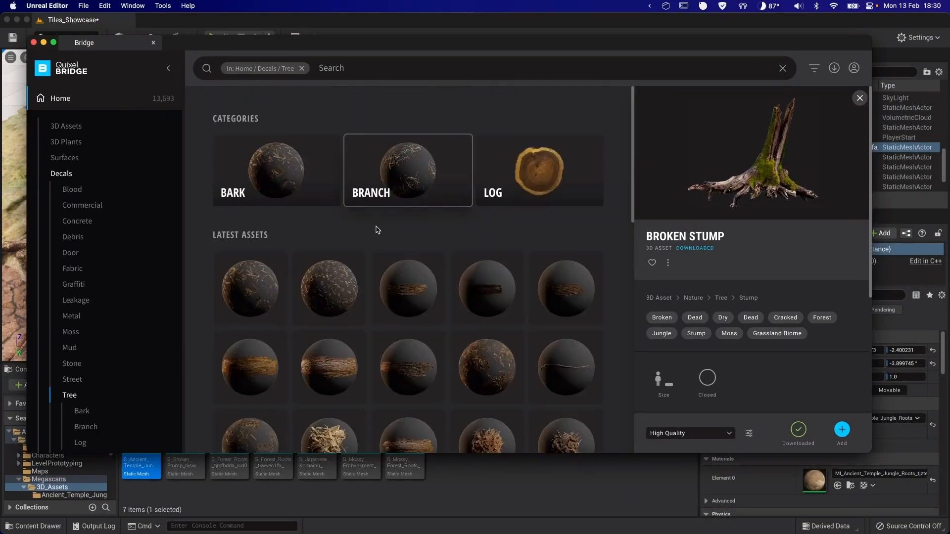
{"action": "left_click", "coordinate": [479, 285]}
{"action": "scroll", "coordinate": [330, 346], "scroll_direction": "down", "scroll_amount": 10}
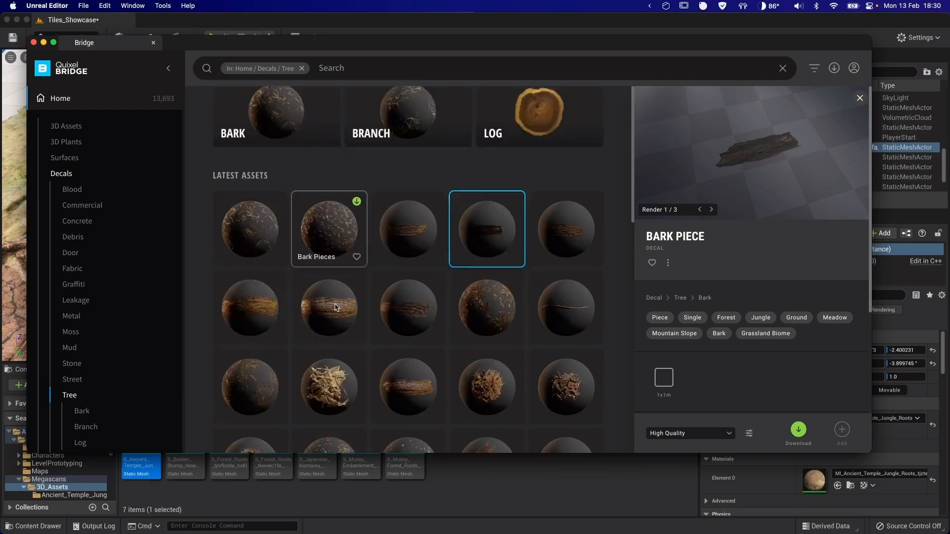
{"action": "scroll", "coordinate": [328, 324], "scroll_direction": "up", "scroll_amount": 6}
{"action": "left_click", "coordinate": [73, 380]}
{"action": "left_click", "coordinate": [73, 365]}
{"action": "scroll", "coordinate": [433, 224], "scroll_direction": "down", "scroll_amount": 6}
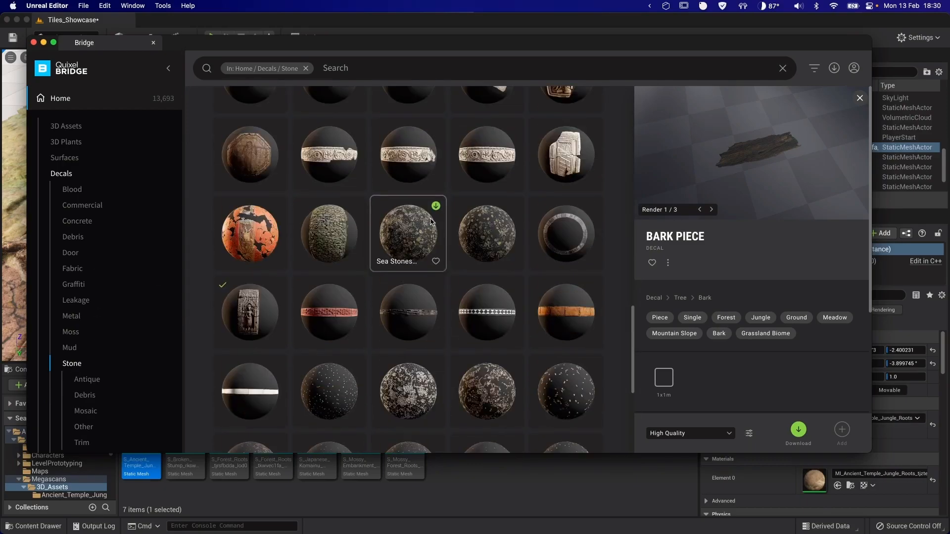
{"action": "scroll", "coordinate": [492, 241], "scroll_direction": "down", "scroll_amount": 5}
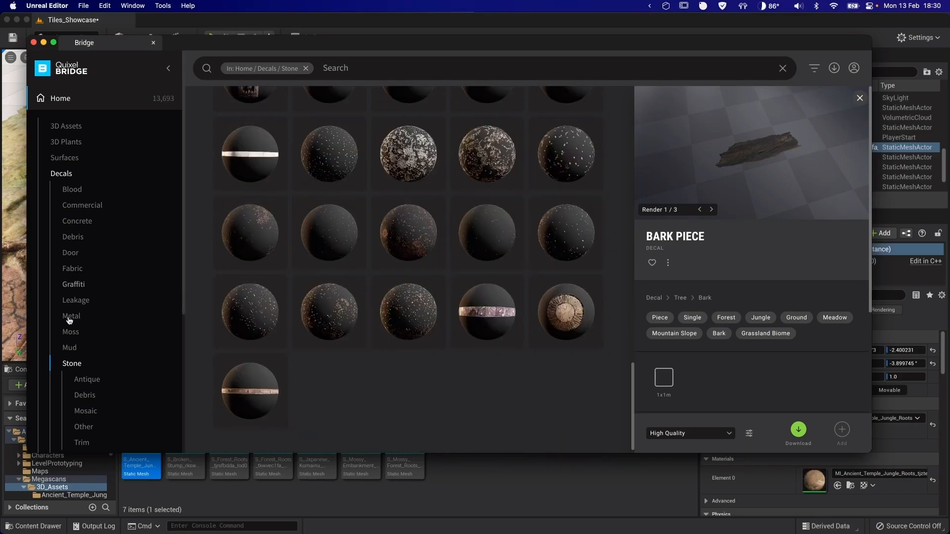
- Download the high-quality Moss Patch decal from the Moss category, add it to the project and return to the level
{"action": "left_click", "coordinate": [71, 332]}
{"action": "scroll", "coordinate": [387, 299], "scroll_direction": "down", "scroll_amount": 8}
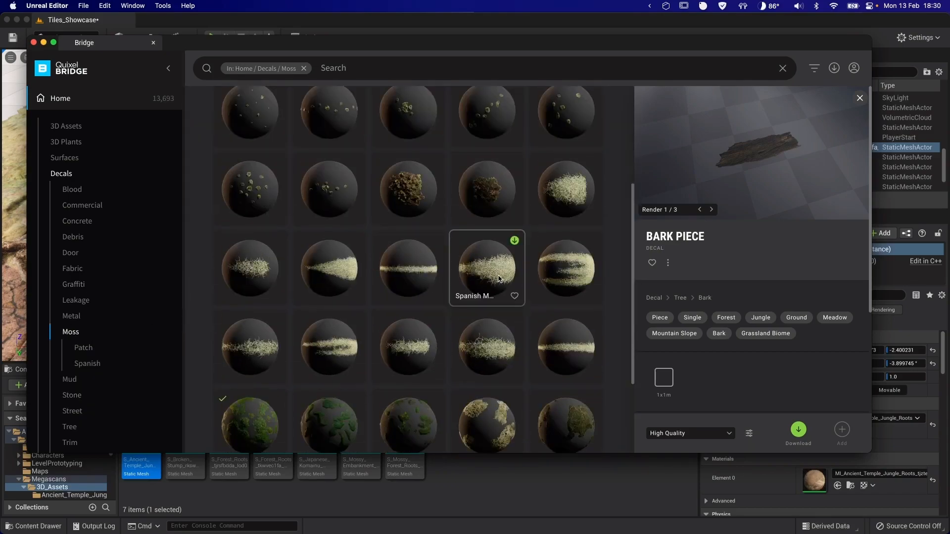
{"action": "left_click", "coordinate": [403, 193]}
{"action": "left_click", "coordinate": [798, 430]}
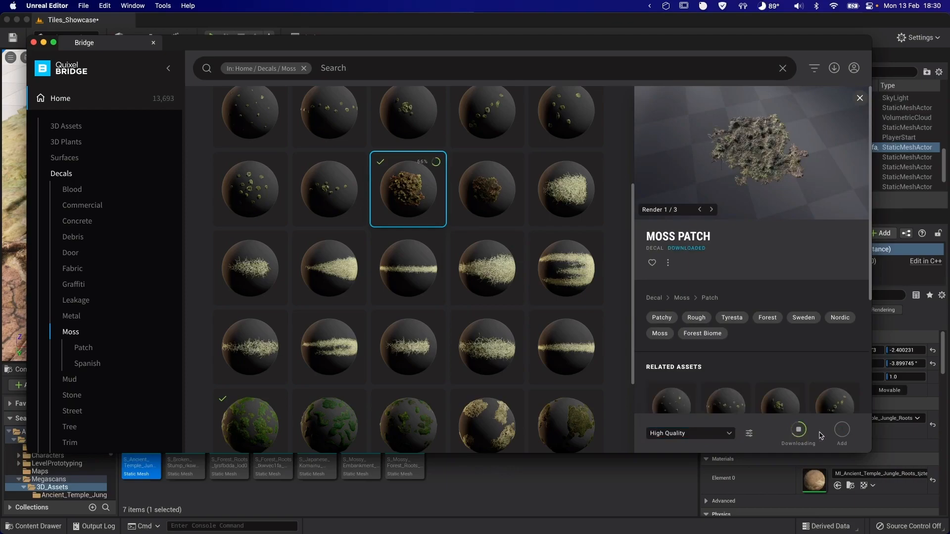
{"action": "left_click", "coordinate": [17, 156]}
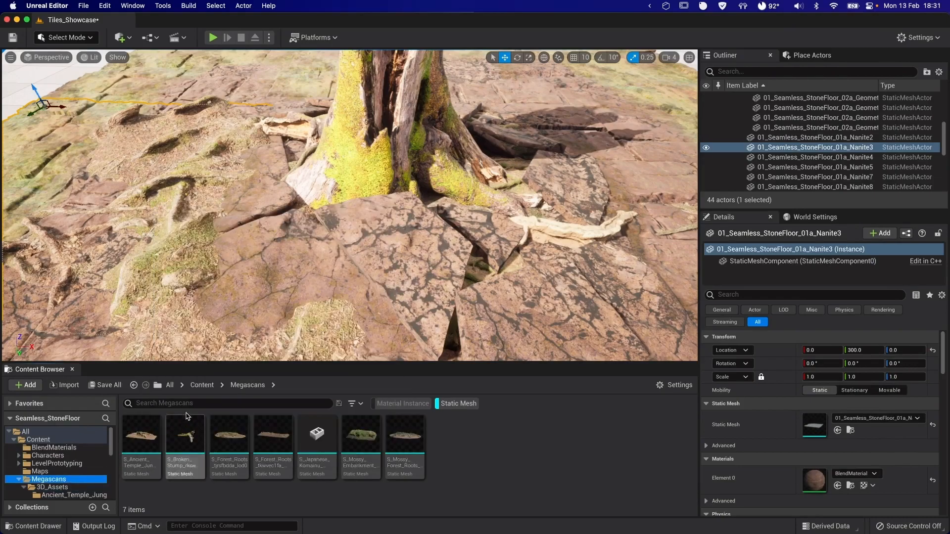
- Turn off the Static Mesh filter and open the Moss_Patch_tjxpndh folder under Megascans/Decals
{"action": "left_click", "coordinate": [202, 386]}
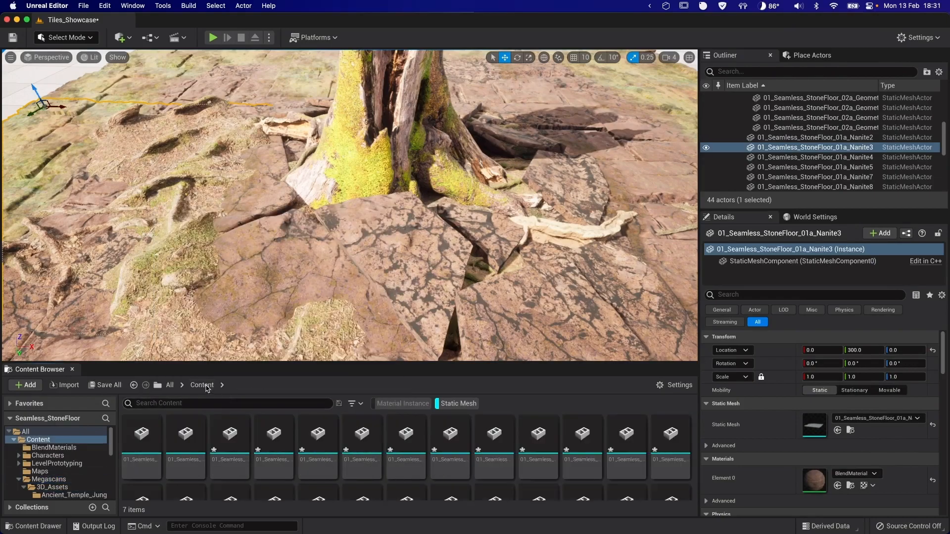
{"action": "left_click", "coordinate": [462, 404]}
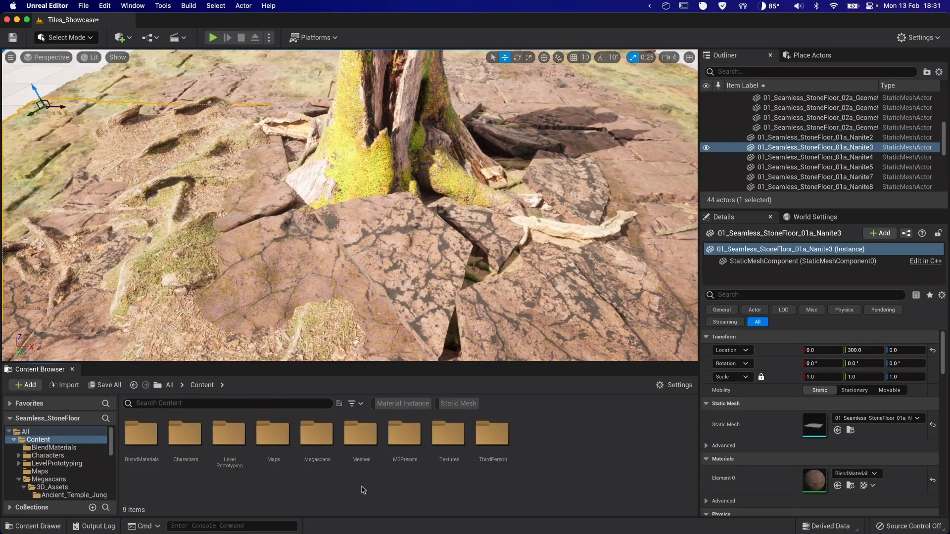
{"action": "double_click", "coordinate": [320, 439]}
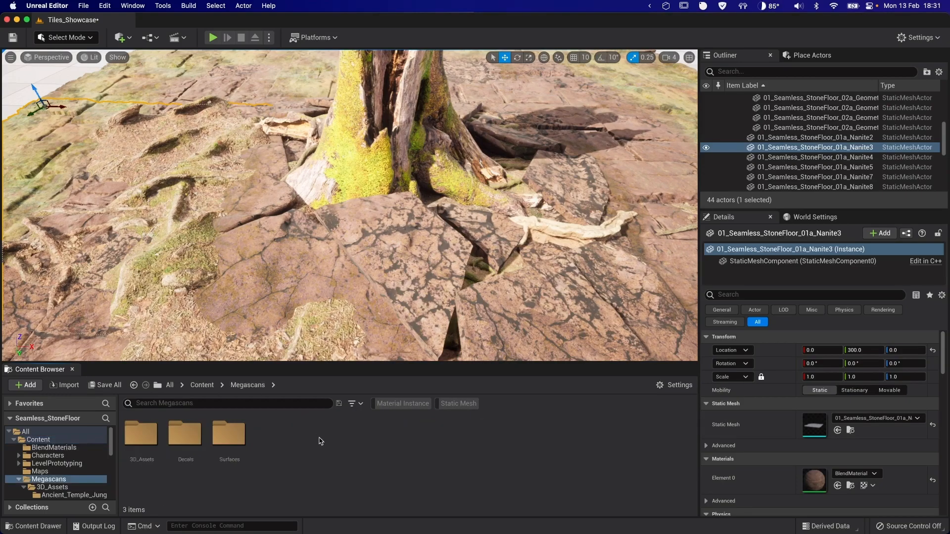
{"action": "double_click", "coordinate": [188, 437]}
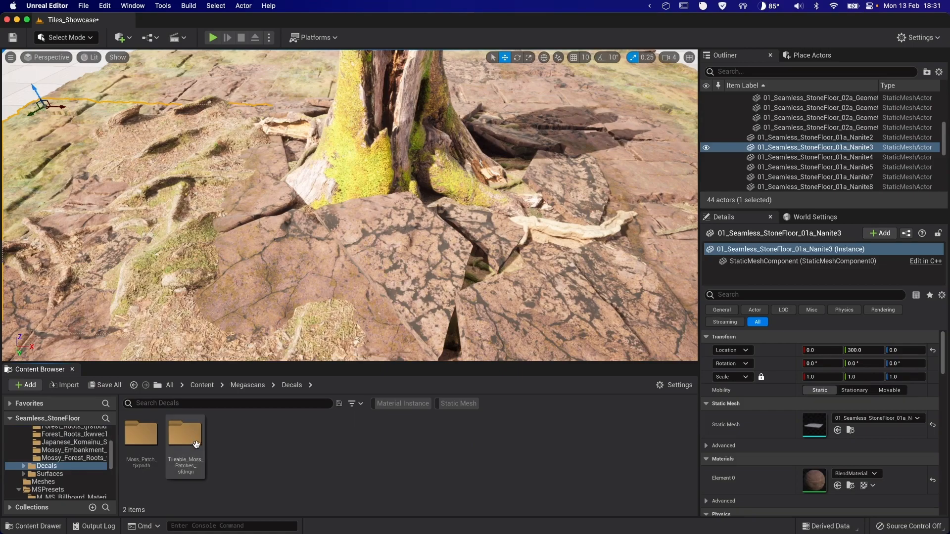
{"action": "double_click", "coordinate": [141, 436]}
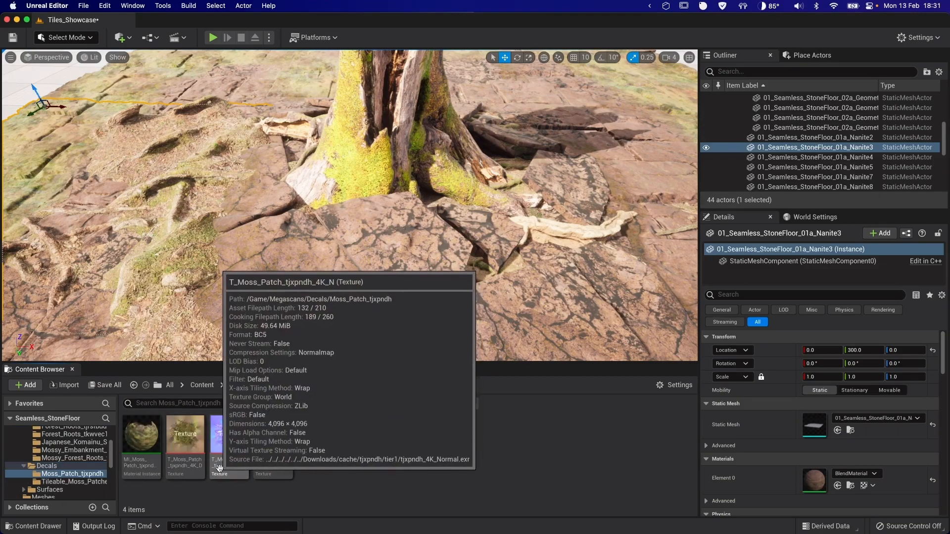
- Place the MI_Moss_Patch decal on the floor, set its uniform scale to 0.5 and move it onto the clean tiles
{"action": "left_click", "coordinate": [141, 435]}
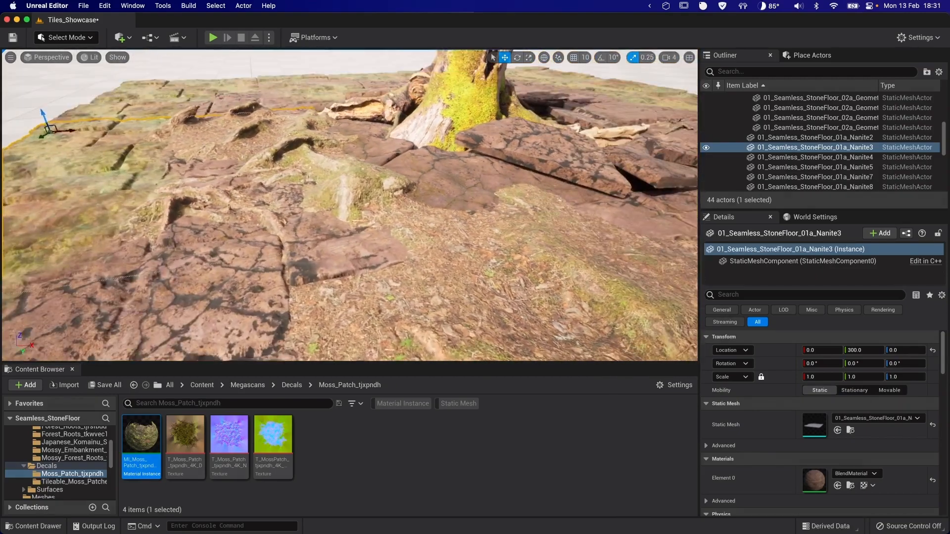
{"action": "left_click_drag", "start_coordinate": [141, 436], "coordinate": [318, 267]}
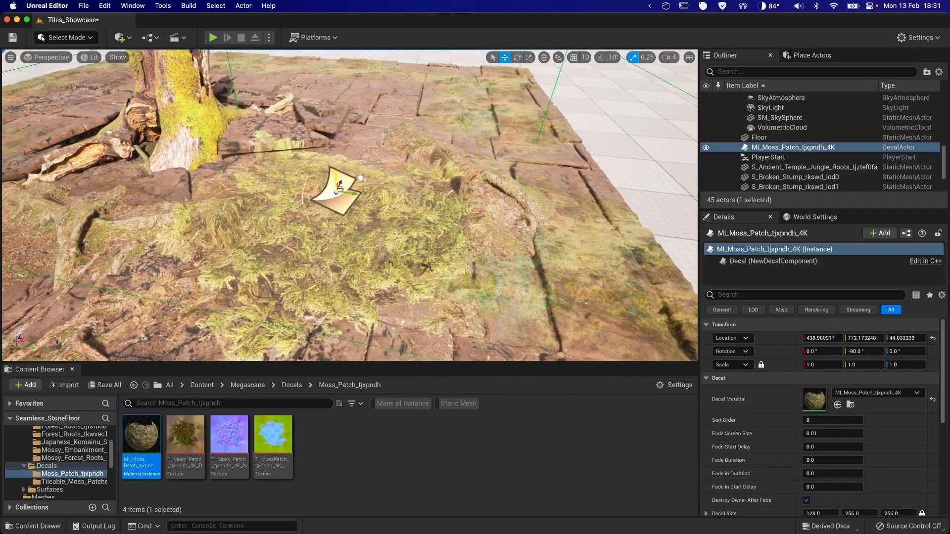
{"action": "key", "text": "Return"}
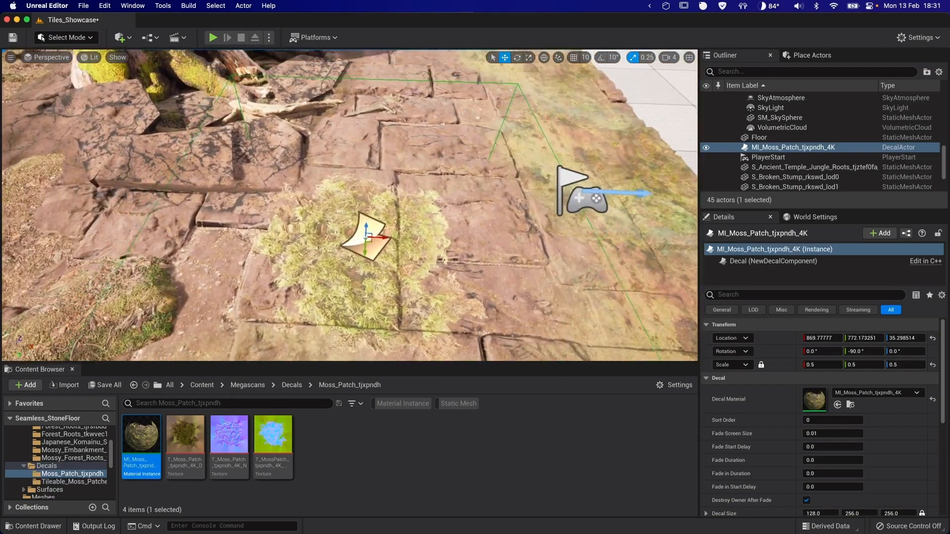
- Duplicate the MI_Moss_Patch material instance and name the copy MI_Lichen_Patch
{"action": "right_click", "coordinate": [141, 438]}
{"action": "left_click", "coordinate": [178, 212]}
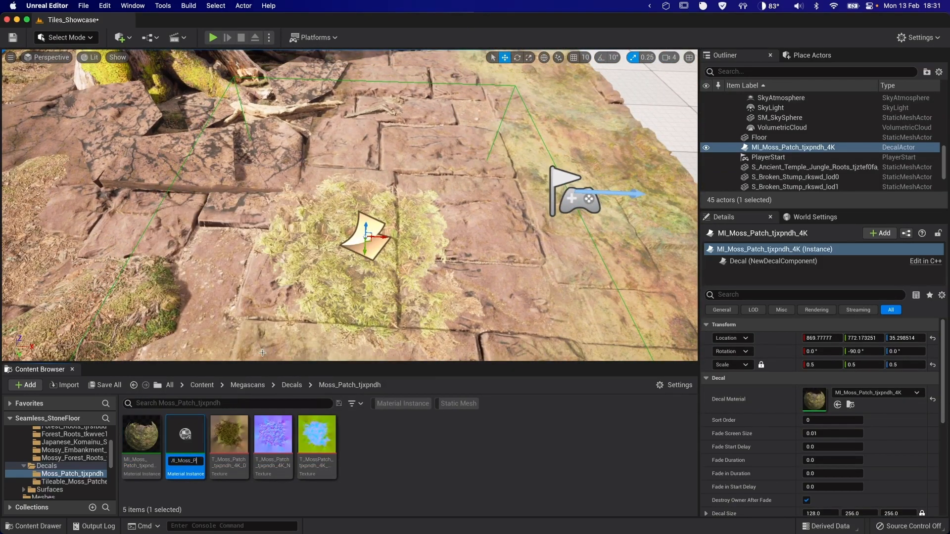
{"action": "type", "text": "h"}
{"action": "key", "text": "Return"}
- Move MI_Lichen_Patch from the Moss_Patch_tjxpndh folder into BlendMaterials and open that folder
{"action": "scroll", "coordinate": [54, 455], "scroll_direction": "up", "scroll_amount": 8}
{"action": "left_click", "coordinate": [19, 479]}
{"action": "scroll", "coordinate": [20, 470], "scroll_direction": "down", "scroll_amount": 4}
{"action": "left_click", "coordinate": [18, 448]}
{"action": "scroll", "coordinate": [78, 475], "scroll_direction": "up", "scroll_amount": 1}
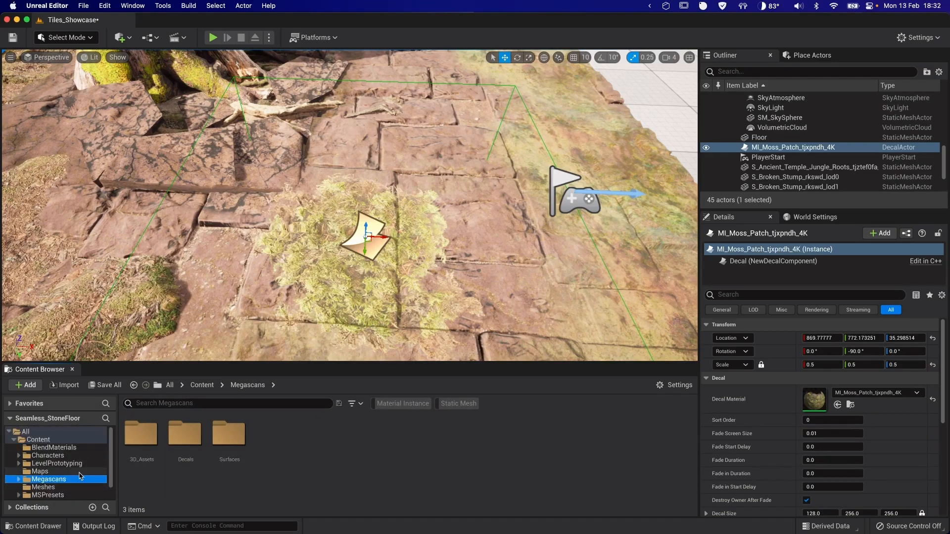
{"action": "double_click", "coordinate": [185, 434]}
{"action": "double_click", "coordinate": [141, 434]}
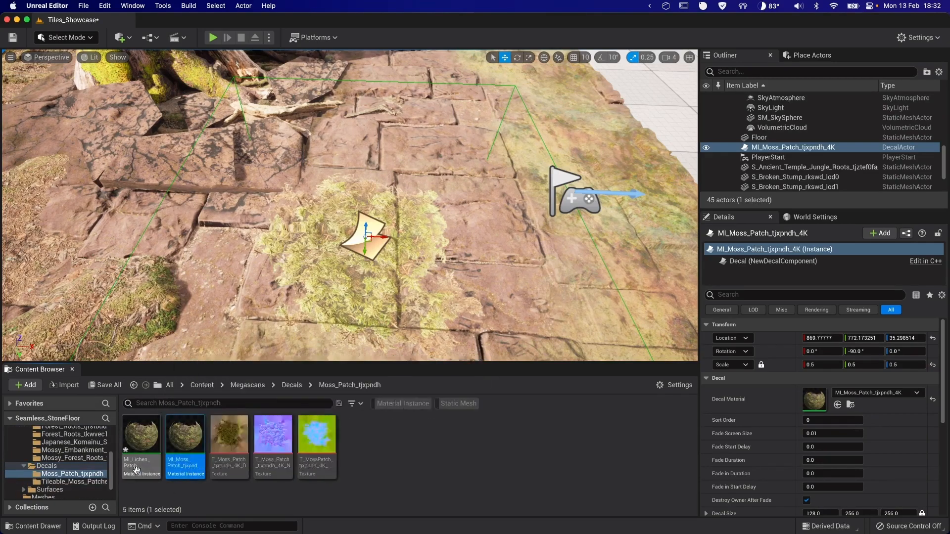
{"action": "left_click_drag", "start_coordinate": [142, 451], "coordinate": [57, 449]}
{"action": "left_click", "coordinate": [75, 467]}
{"action": "left_click", "coordinate": [73, 454]}
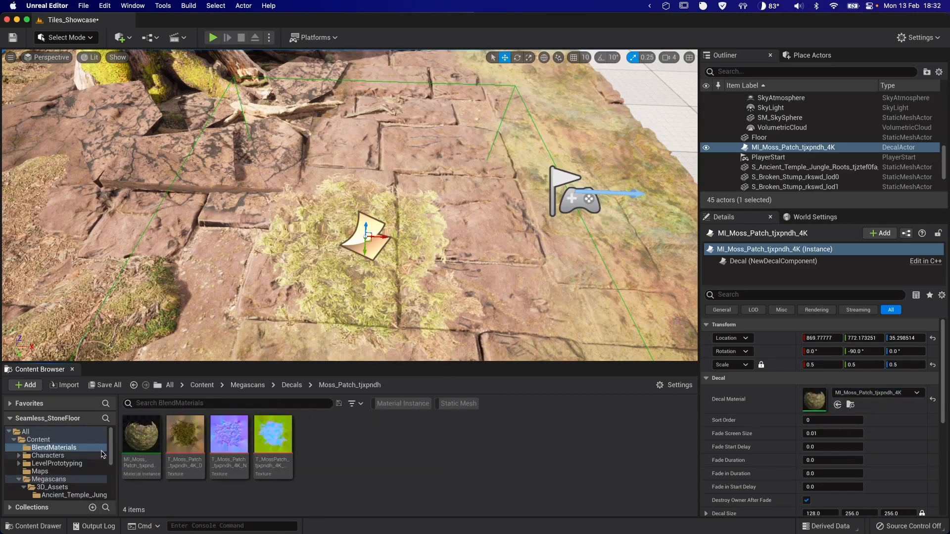
{"action": "left_click", "coordinate": [58, 449]}
- Assign the Seamless_StoneFloor_Lichen_Albedo and Seamless_StoneFloor_Lichen_Normal textures to MI_Lichen_Patch's Albedo and Normal inputs, then save and close it
{"action": "double_click", "coordinate": [229, 436]}
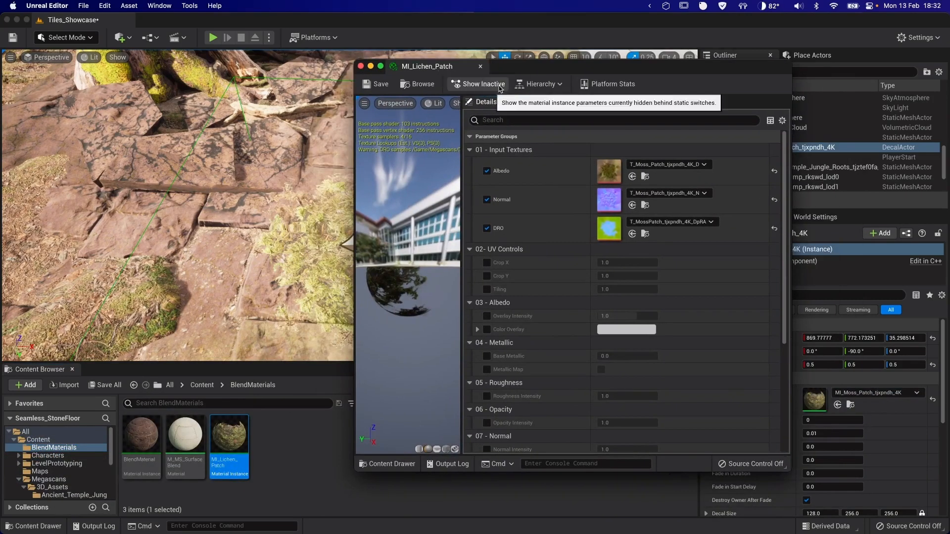
{"action": "left_click_drag", "start_coordinate": [433, 396], "coordinate": [612, 170]}
{"action": "scroll", "coordinate": [425, 403], "scroll_direction": "up", "scroll_amount": 5}
{"action": "double_click", "coordinate": [419, 406]}
{"action": "left_click", "coordinate": [413, 430]}
{"action": "double_click", "coordinate": [532, 401]}
{"action": "left_click_drag", "start_coordinate": [615, 381], "coordinate": [609, 199]}
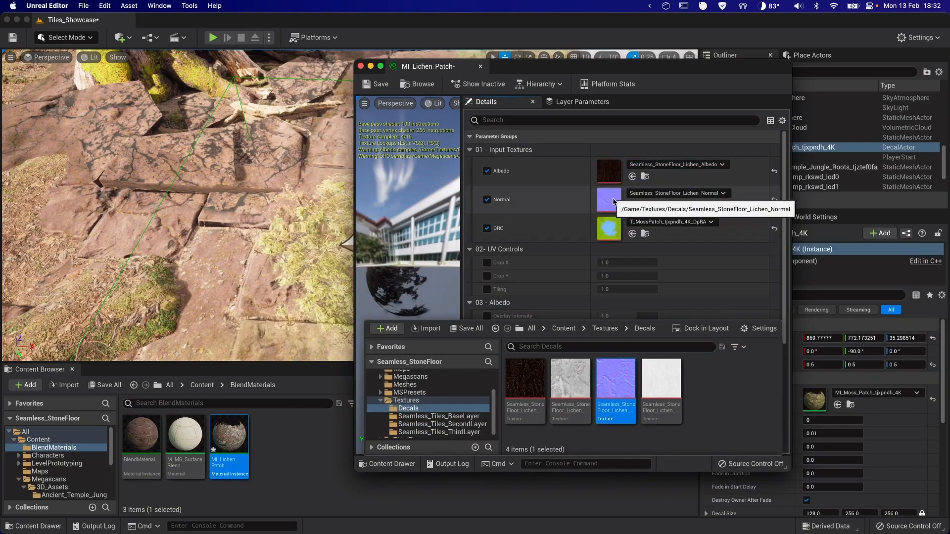
{"action": "left_click", "coordinate": [375, 84]}
{"action": "left_click", "coordinate": [360, 66]}
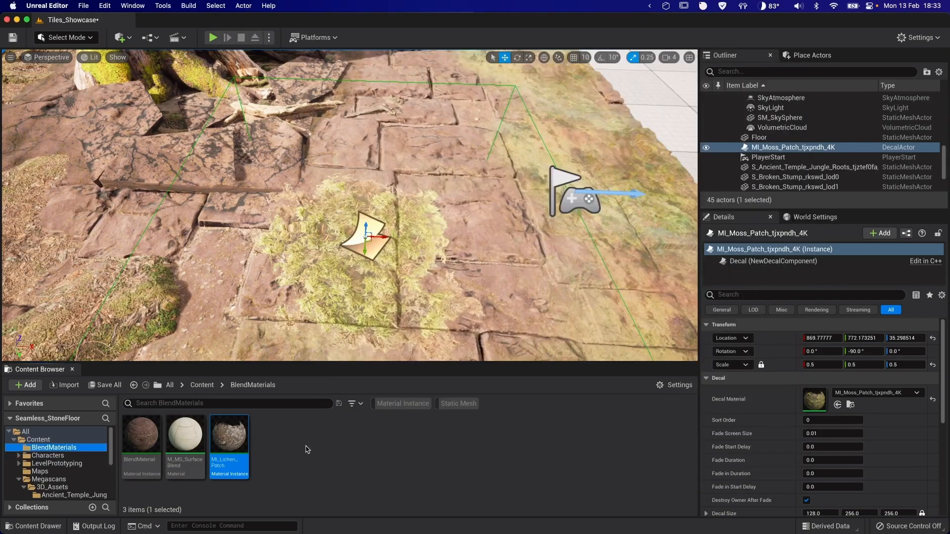
- Place the MI_Lichen_Patch decal on the floor, move it toward the stump and delete the moss patch decal
{"action": "left_click_drag", "start_coordinate": [229, 445], "coordinate": [512, 247]}
{"action": "right_click_drag", "start_coordinate": [512, 247], "coordinate": [419, 258]}
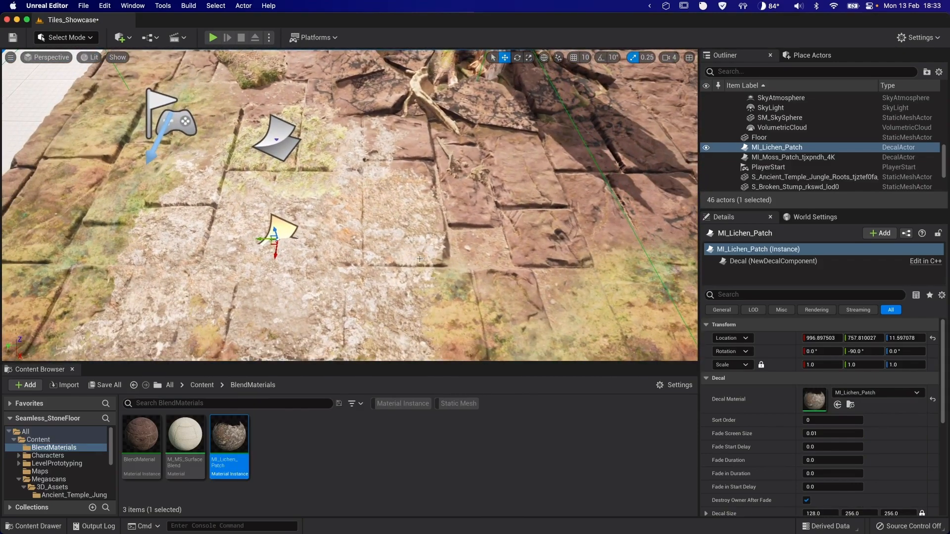
{"action": "left_click_drag", "start_coordinate": [275, 237], "coordinate": [547, 243]}
{"action": "left_click", "coordinate": [269, 142]}
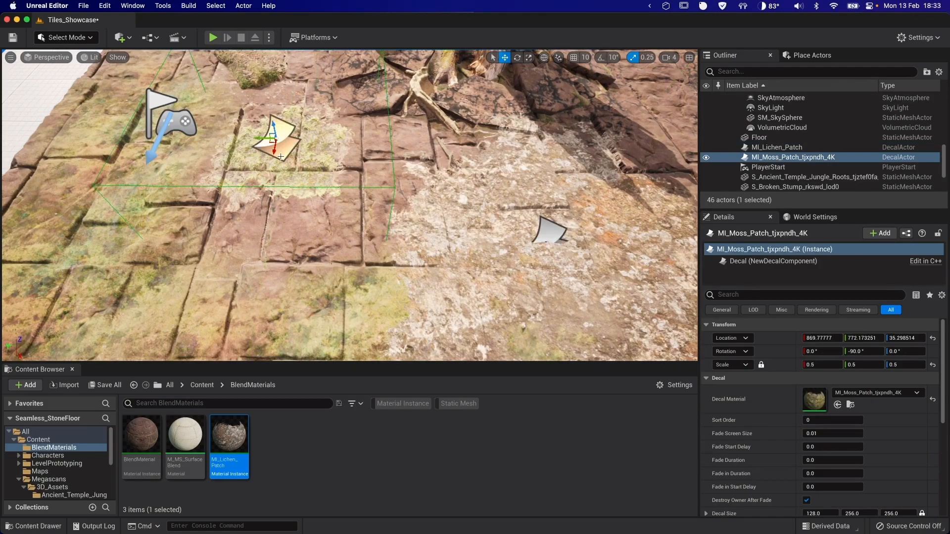
{"action": "key", "text": "Delete"}
- Set the lichen patch decal's uniform scale to 0.6
{"action": "right_click_drag", "start_coordinate": [417, 263], "coordinate": [485, 263]}
{"action": "key", "text": "e"}
{"action": "left_click", "coordinate": [430, 230]}
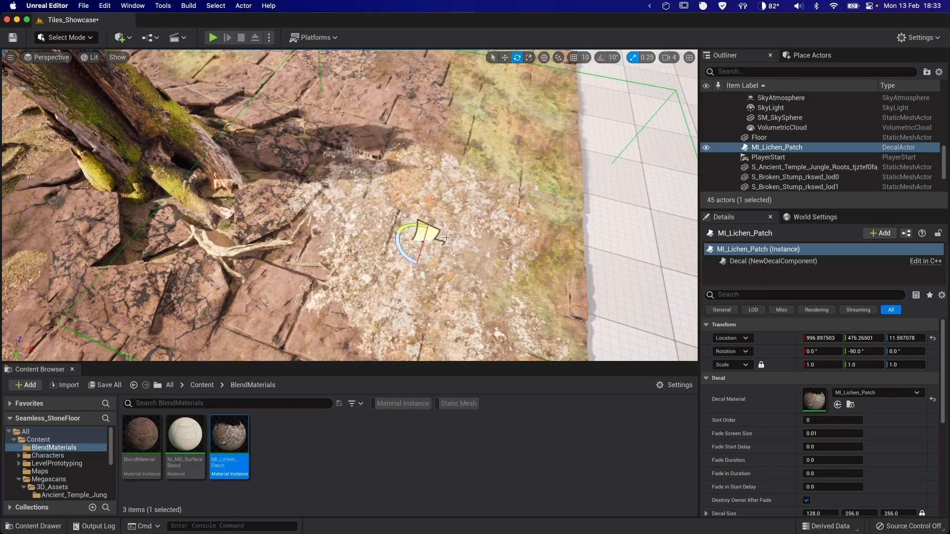
{"action": "left_click", "coordinate": [819, 366]}
{"action": "type", "text": "0.6"}
{"action": "key", "text": "Return"}
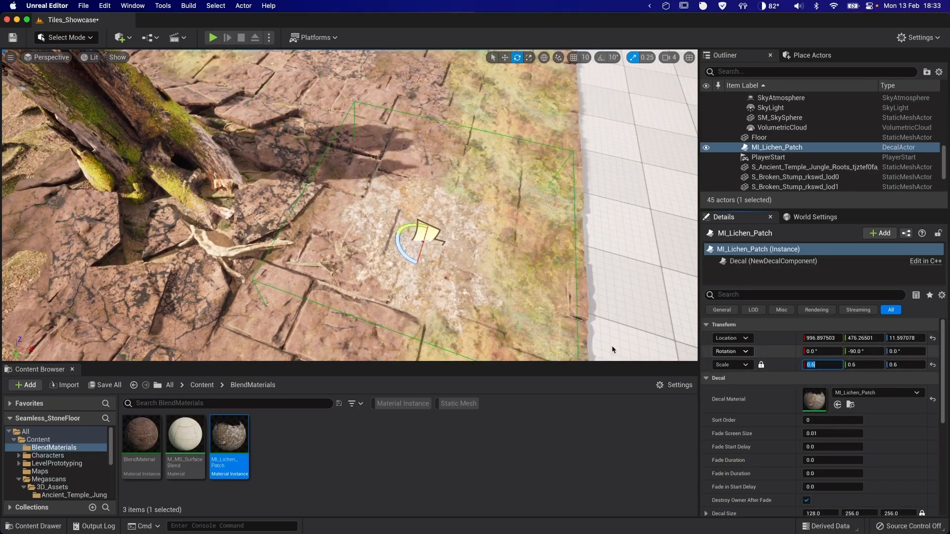
- Rotate the lichen patch decal and move it across the broken tiles beside the stump
{"action": "left_click_drag", "start_coordinate": [448, 249], "coordinate": [421, 270]}
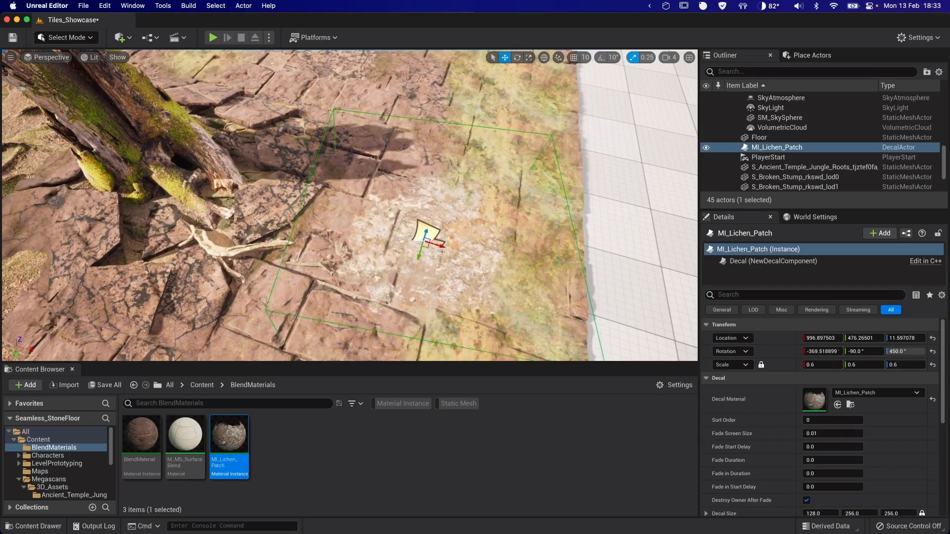
{"action": "left_click_drag", "start_coordinate": [424, 237], "coordinate": [349, 179], "text": "shift"}
{"action": "key", "text": "d"}
{"action": "right_click_drag", "start_coordinate": [349, 179], "coordinate": [148, 189]}
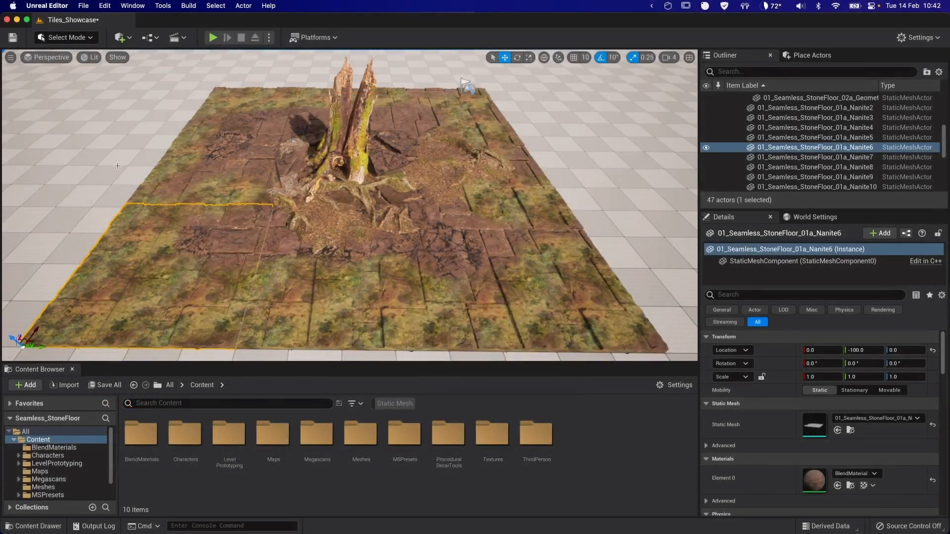
- Search the project settings for "virtual tex", check the Enable virtual texture support option, and close the settings
{"action": "left_click", "coordinate": [118, 166]}
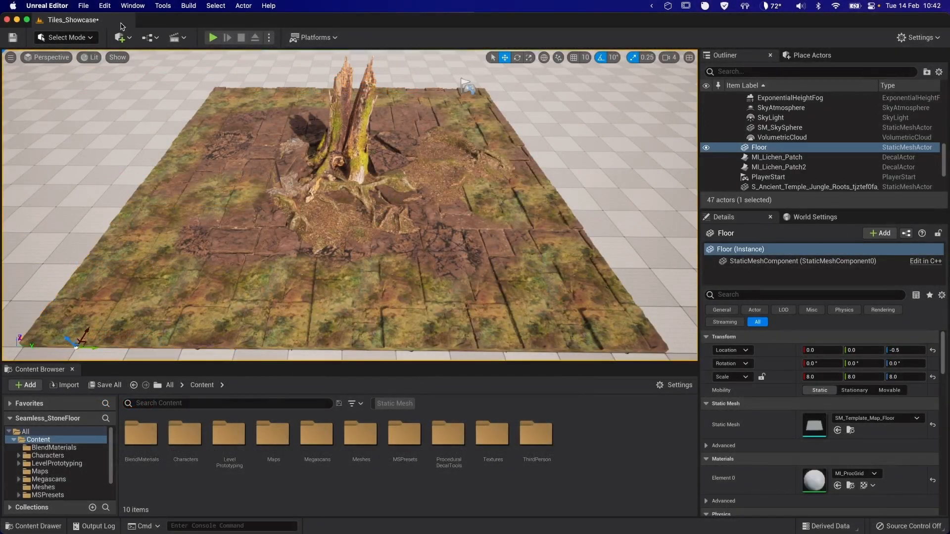
{"action": "left_click", "coordinate": [102, 5]}
{"action": "left_click", "coordinate": [133, 108]}
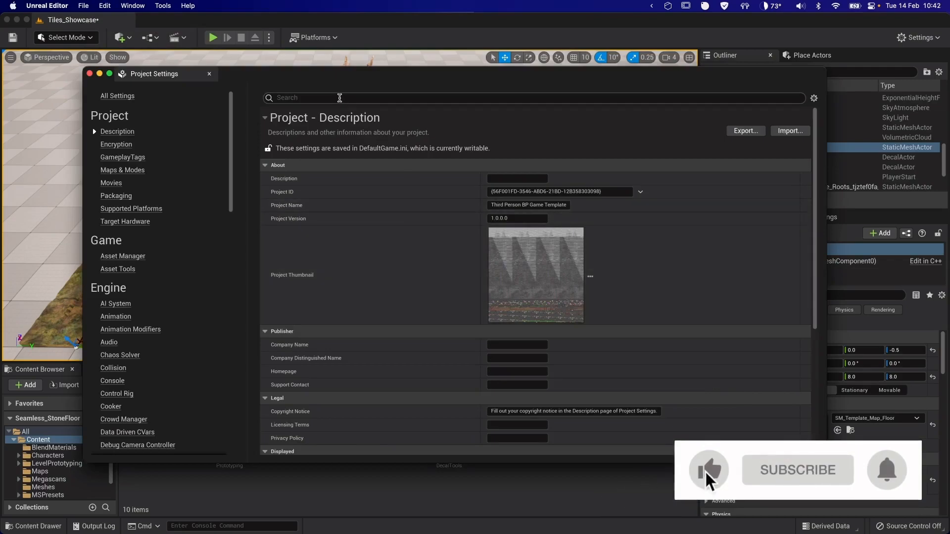
{"action": "left_click", "coordinate": [340, 98]}
{"action": "type", "text": "virtual"}
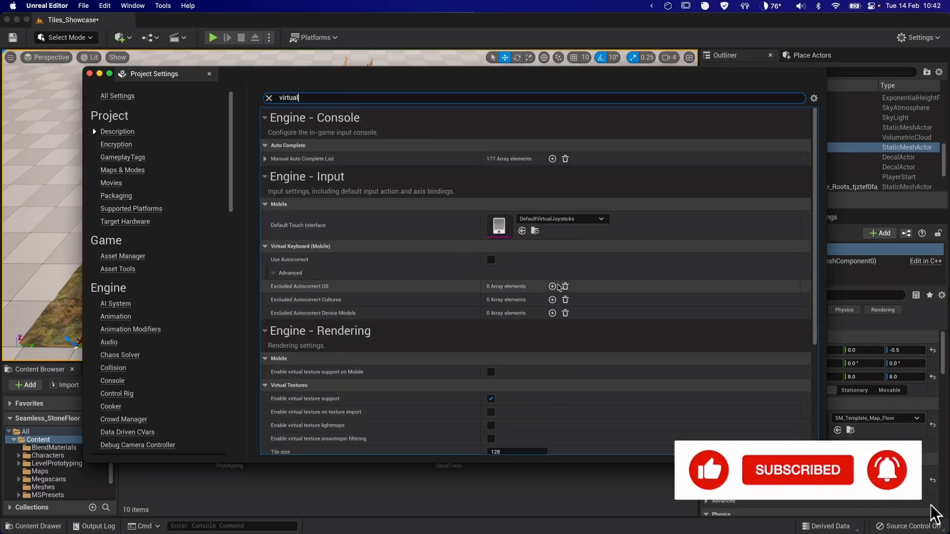
{"action": "scroll", "coordinate": [541, 270], "scroll_direction": "down", "scroll_amount": 2}
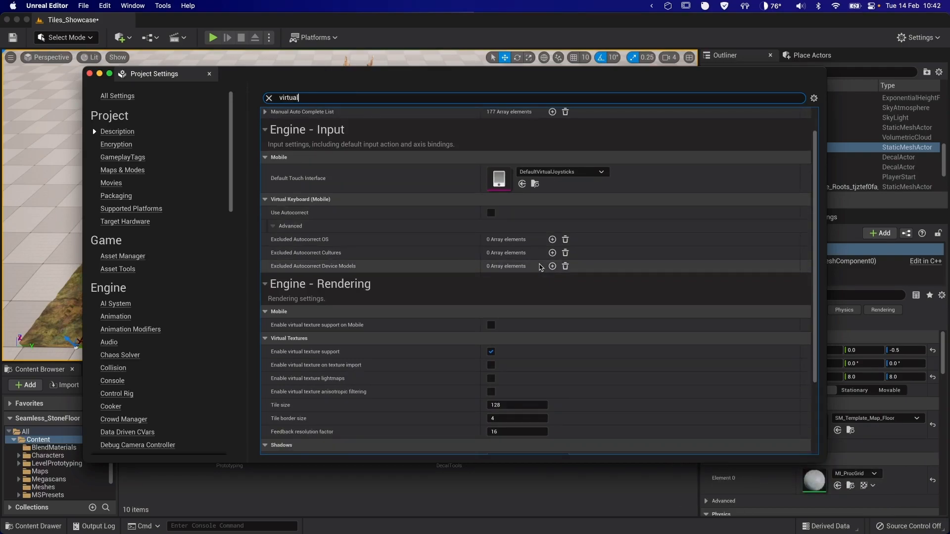
{"action": "scroll", "coordinate": [540, 267], "scroll_direction": "down", "scroll_amount": 3}
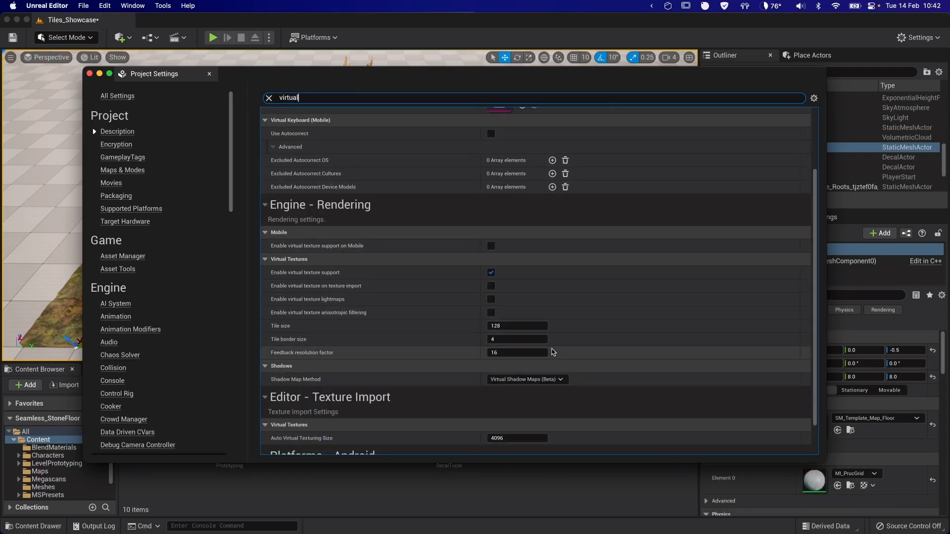
{"action": "scroll", "coordinate": [549, 350], "scroll_direction": "down", "scroll_amount": 2}
{"action": "scroll", "coordinate": [547, 349], "scroll_direction": "up", "scroll_amount": 7}
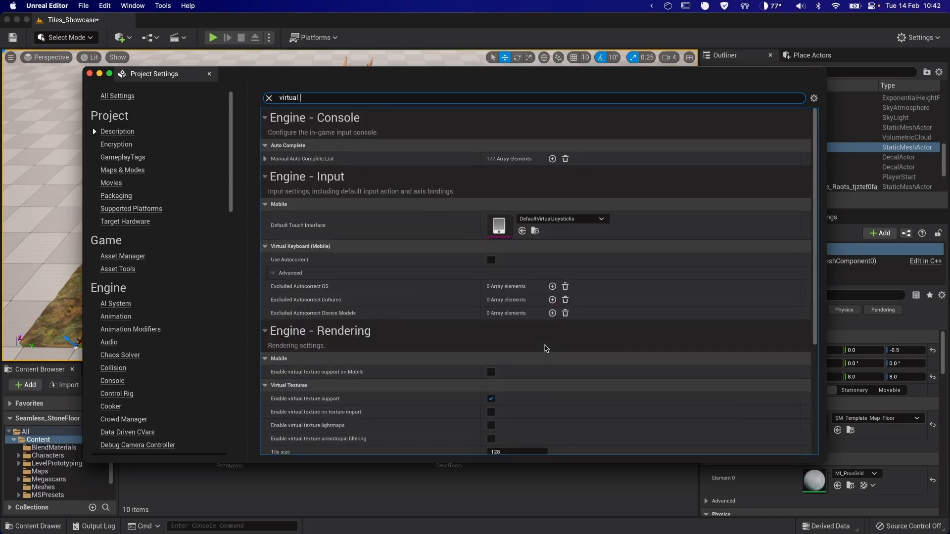
{"action": "type", "text": "tex"}
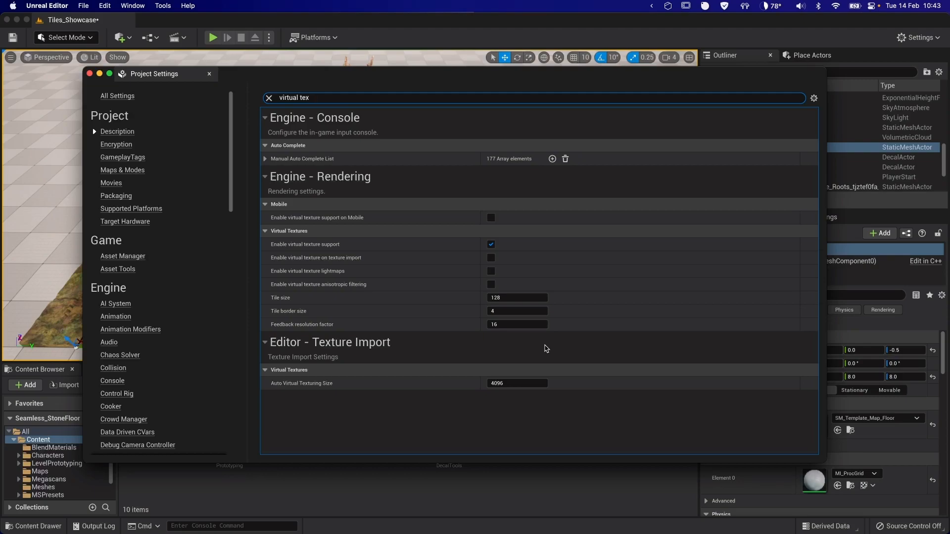
{"action": "mouse_move", "coordinate": [294, 248]}
{"action": "left_click", "coordinate": [90, 73]}
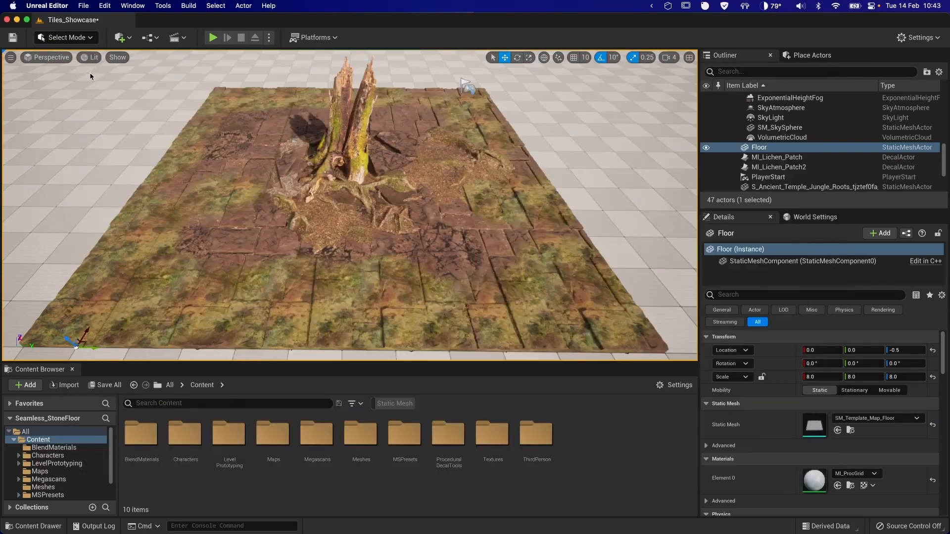
- Create a folder named VirtualTextures in Content and open it
{"action": "right_click", "coordinate": [592, 449]}
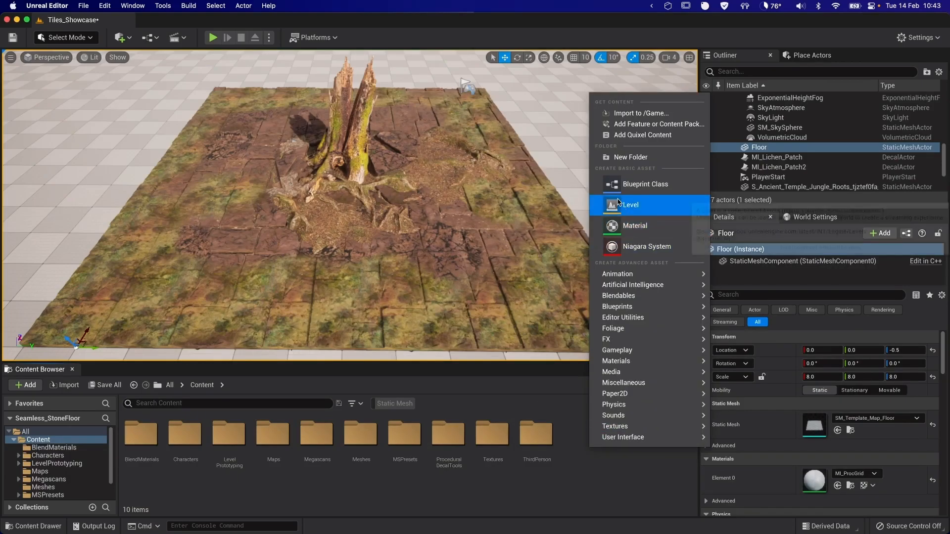
{"action": "left_click", "coordinate": [628, 157]}
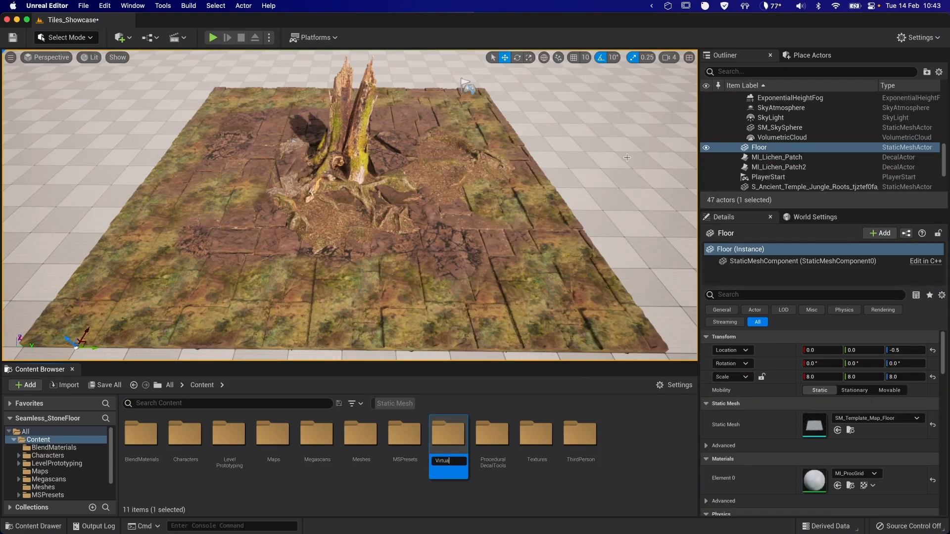
{"action": "type", "text": "s"}
{"action": "key", "text": "Return"}
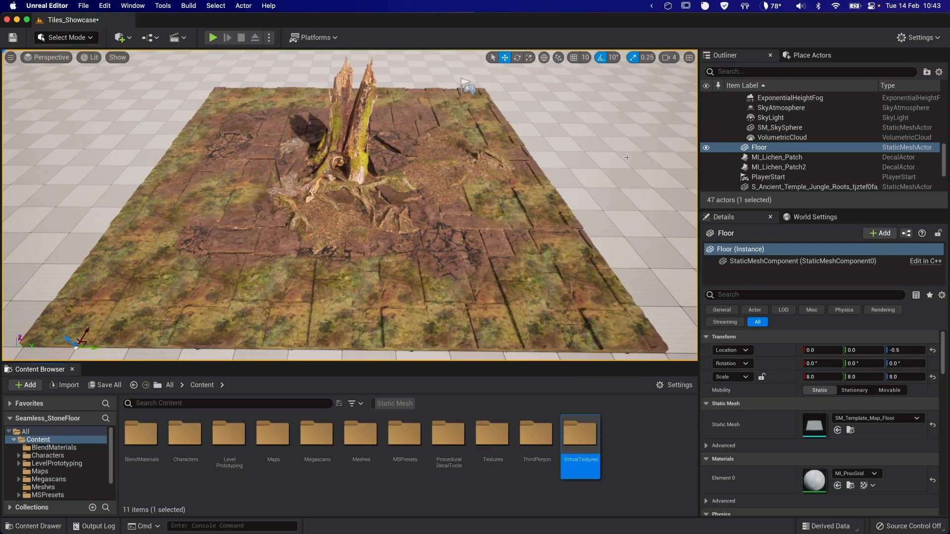
{"action": "double_click", "coordinate": [580, 435]}
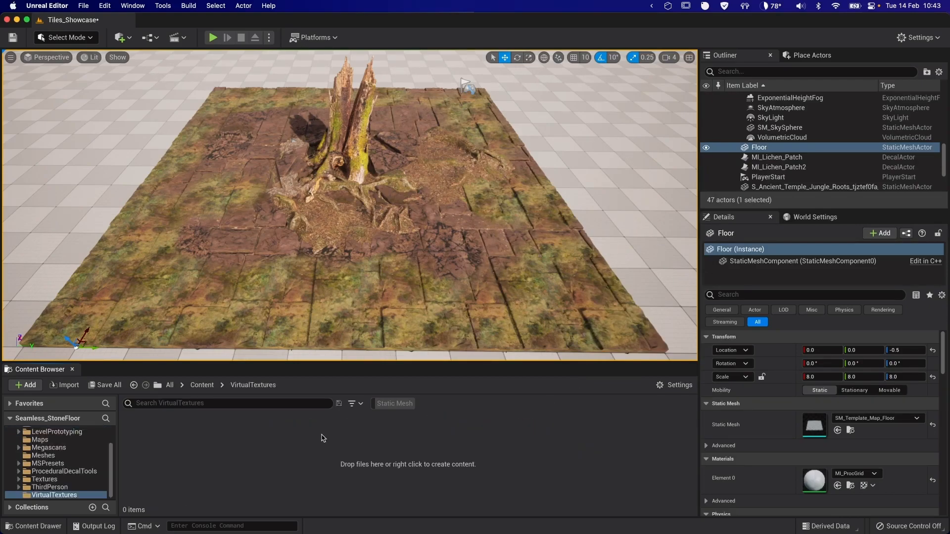
- Create a Runtime Virtual Texture named VT_Height, set its virtual texture content to World Height and close it
{"action": "right_click", "coordinate": [305, 437]}
{"action": "mouse_move", "coordinate": [356, 414]}
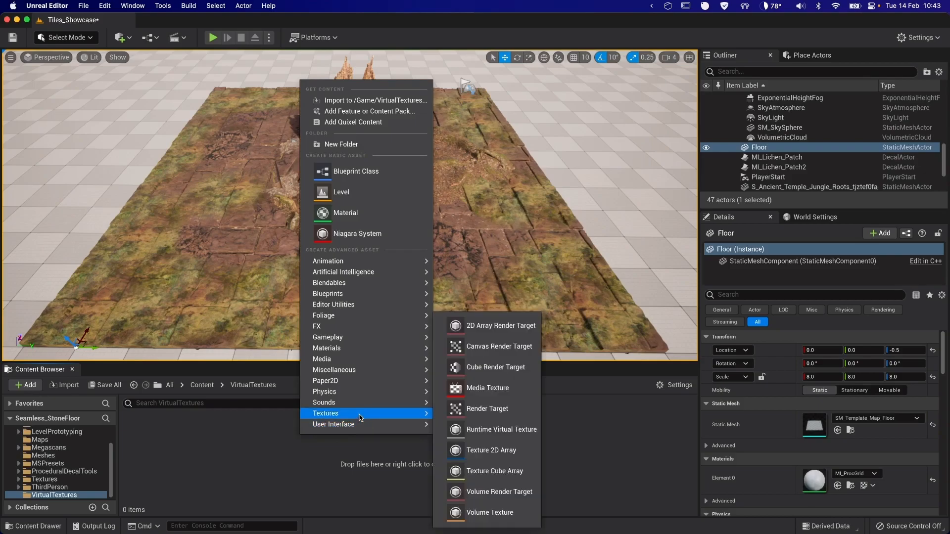
{"action": "left_click", "coordinate": [495, 426]}
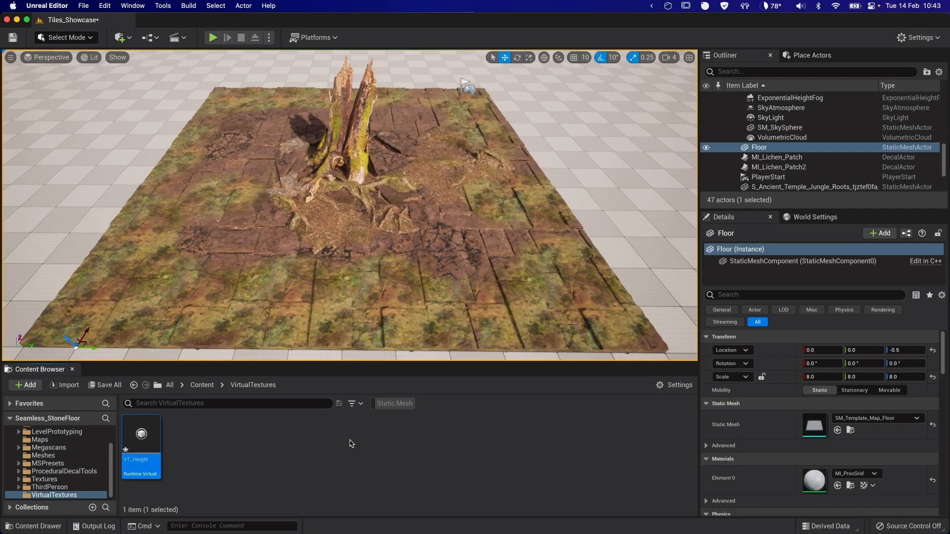
{"action": "double_click", "coordinate": [141, 447]}
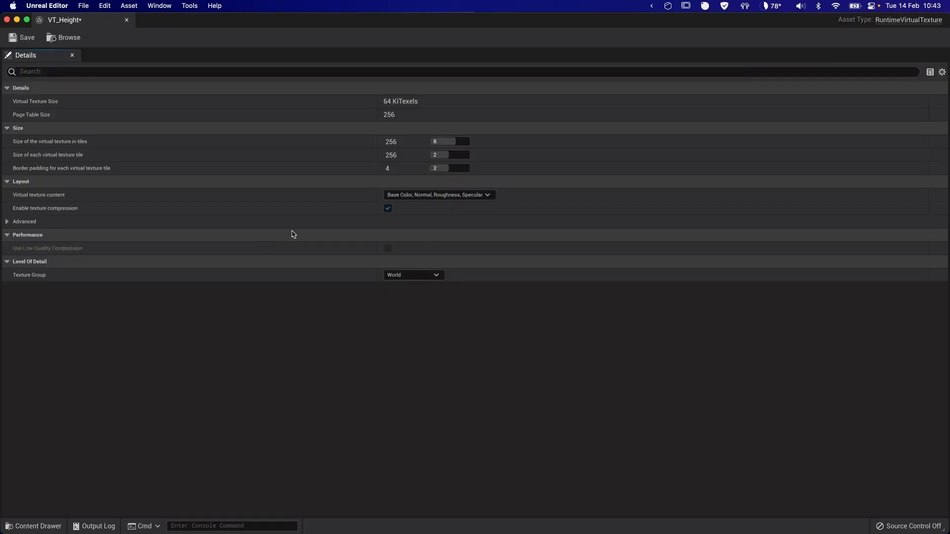
{"action": "left_click", "coordinate": [405, 195]}
{"action": "left_click", "coordinate": [413, 250]}
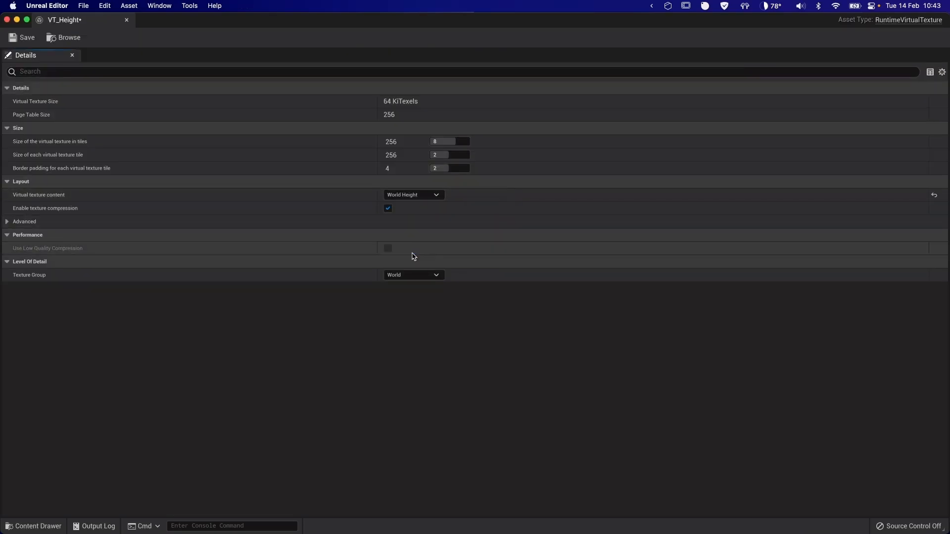
{"action": "left_click", "coordinate": [8, 20]}
- Create a Runtime Virtual Texture named VT_Material with its content set to Base Color, Normal, Roughness, Specular, and close it
{"action": "right_click", "coordinate": [233, 454]}
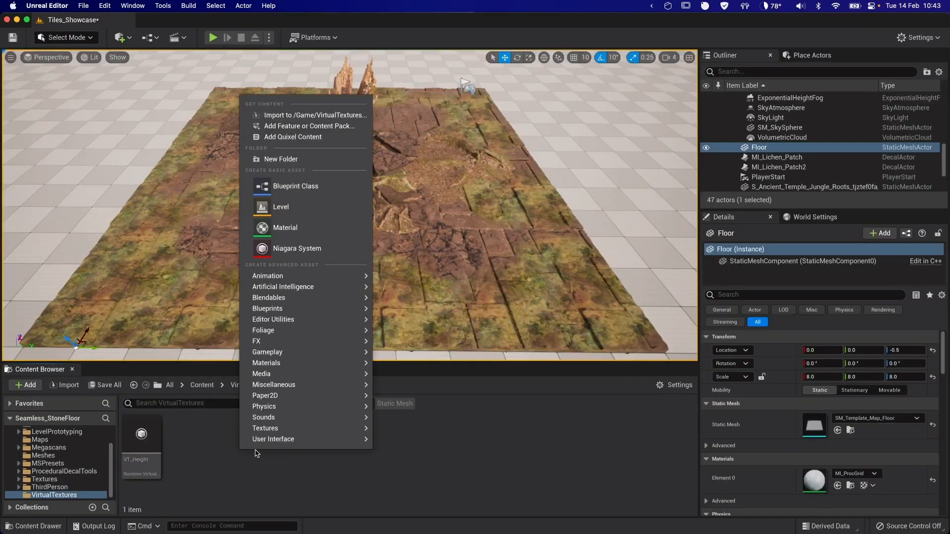
{"action": "mouse_move", "coordinate": [317, 418]}
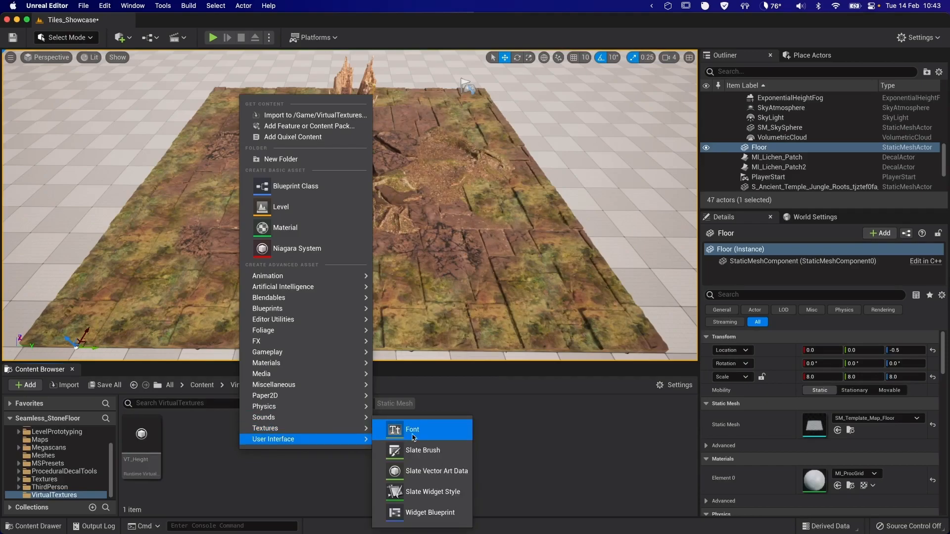
{"action": "mouse_move", "coordinate": [360, 429]}
{"action": "left_click", "coordinate": [420, 429]}
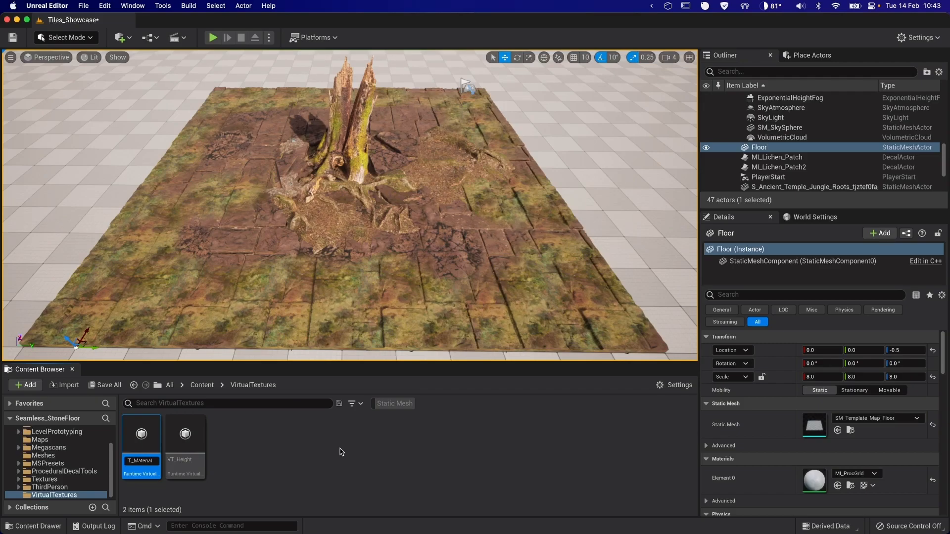
{"action": "type", "text": "VT_Material"}
{"action": "key", "text": "Return"}
{"action": "double_click", "coordinate": [184, 445]}
{"action": "left_click", "coordinate": [426, 195]}
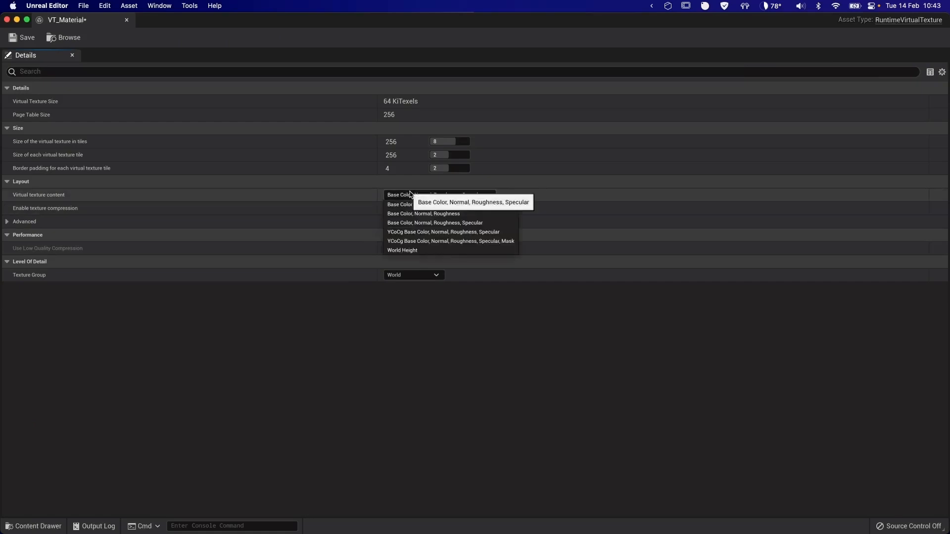
{"action": "left_click", "coordinate": [432, 225]}
{"action": "left_click", "coordinate": [7, 20]}
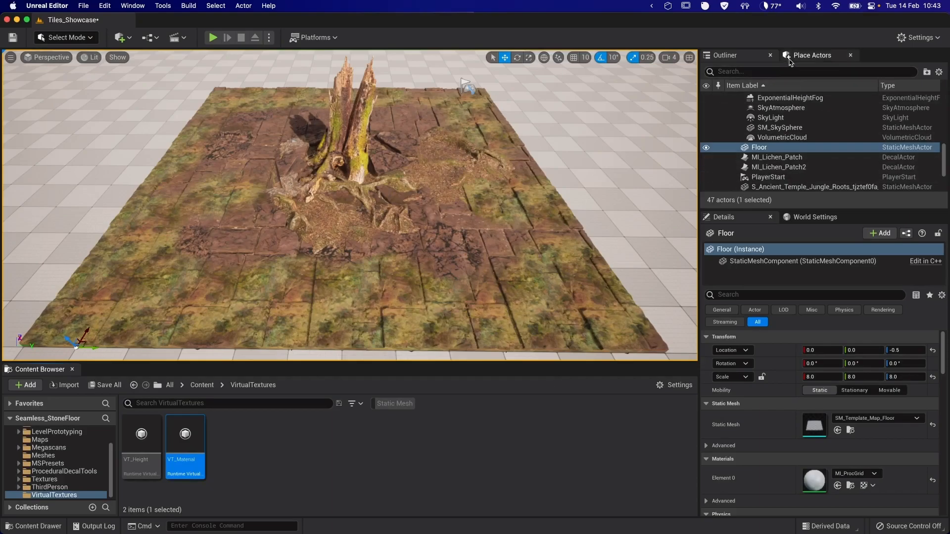
- Place a Runtime Virtual Texture Volume in the level, scale it to 1500 × 1500 × 200 and reset its location to the origin
{"action": "left_click", "coordinate": [806, 56]}
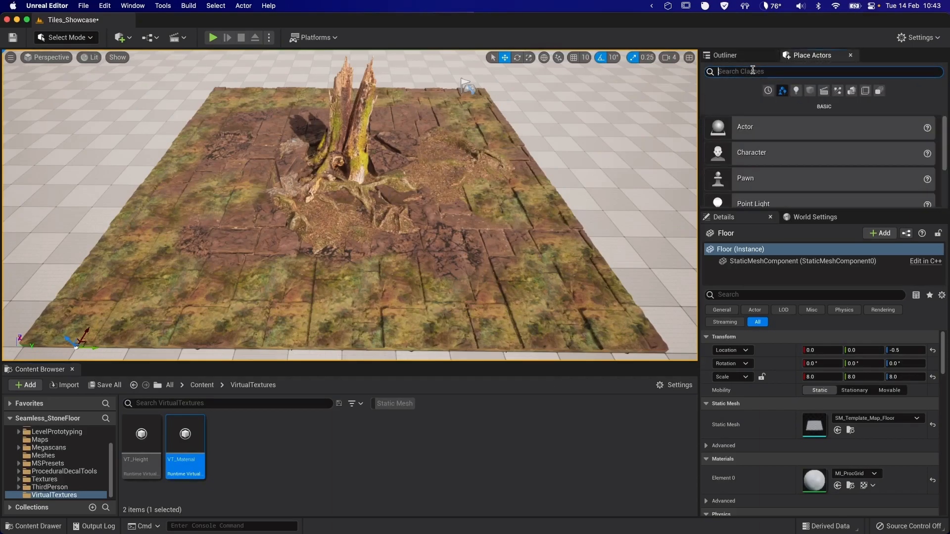
{"action": "type", "text": "Virtu"}
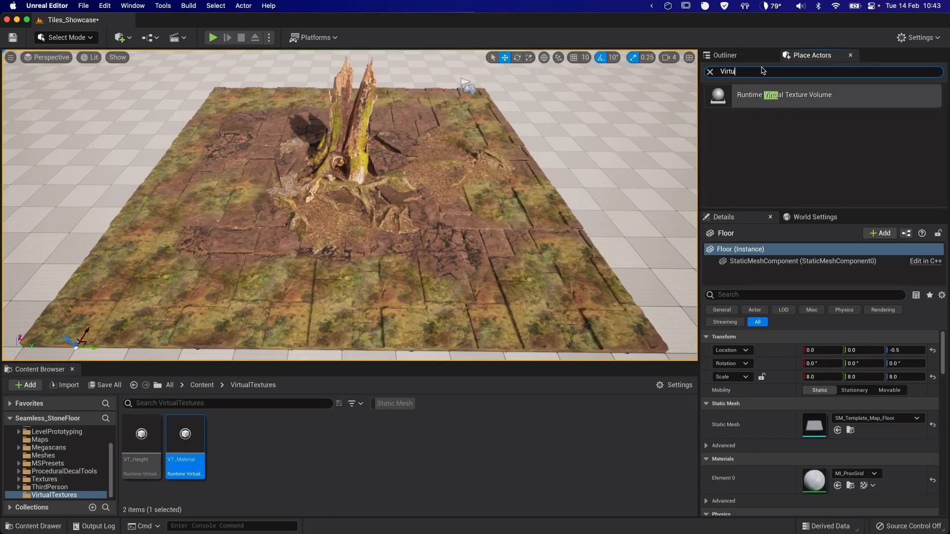
{"action": "left_click_drag", "start_coordinate": [771, 95], "coordinate": [466, 232]}
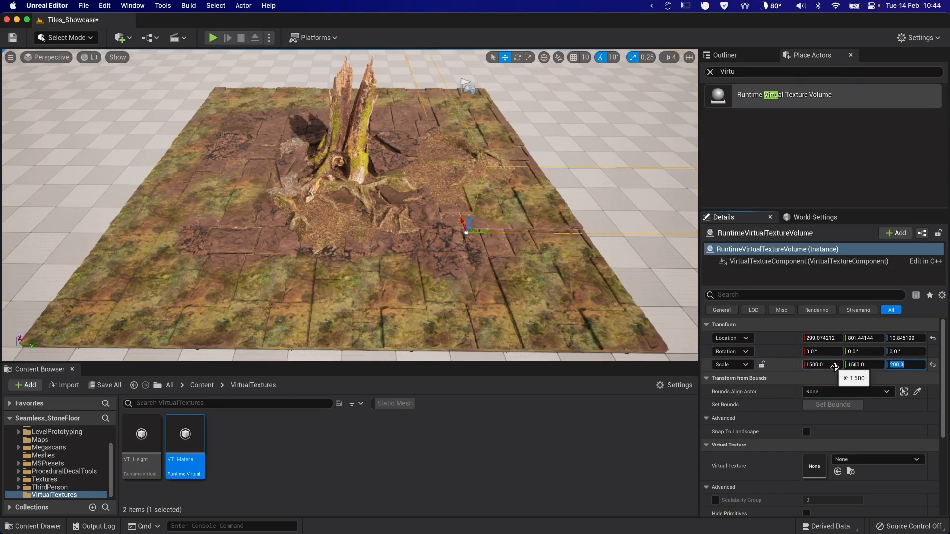
{"action": "left_click", "coordinate": [933, 340]}
- Move the volume outward and down to enclose the whole stone floor, to about X -77, Y -160, Z -39
{"action": "scroll", "coordinate": [261, 295], "scroll_direction": "down", "scroll_amount": 3}
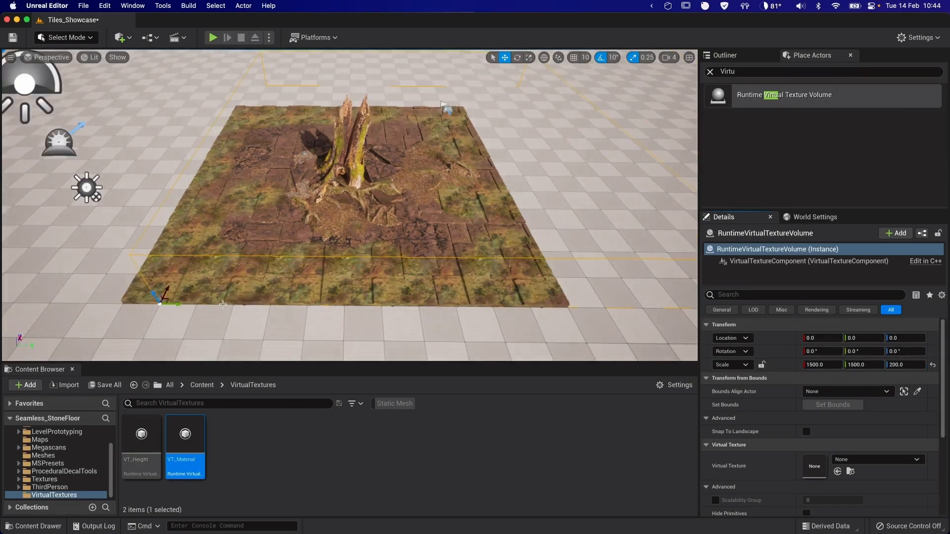
{"action": "left_click_drag", "start_coordinate": [117, 303], "coordinate": [118, 303]}
{"action": "right_click_drag", "start_coordinate": [118, 303], "coordinate": [297, 297]}
{"action": "left_click_drag", "start_coordinate": [377, 277], "coordinate": [404, 275]}
{"action": "right_click_drag", "start_coordinate": [405, 275], "coordinate": [405, 228]}
{"action": "left_click_drag", "start_coordinate": [394, 220], "coordinate": [399, 258]}
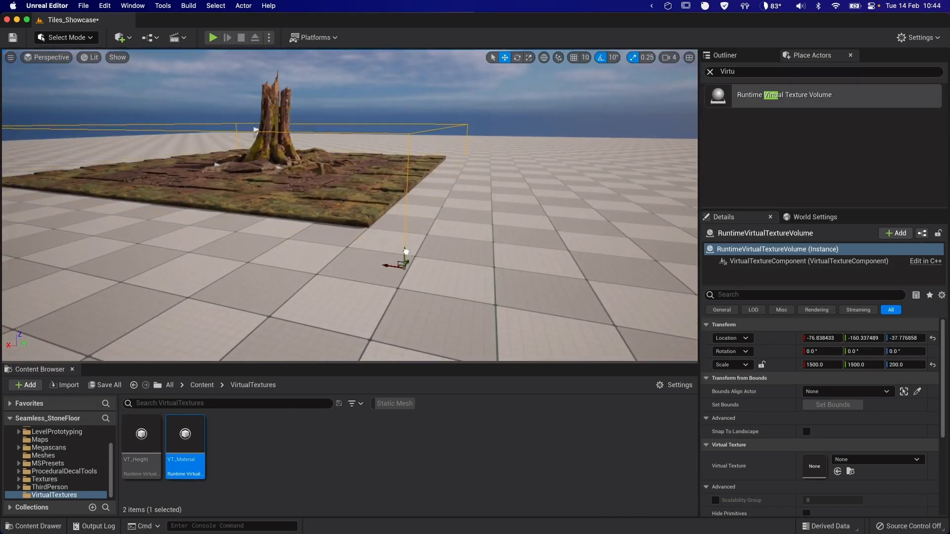
- Assign VT_Height as the volume's virtual texture and frame the volume in the view
{"action": "left_click", "coordinate": [866, 459]}
{"action": "left_click", "coordinate": [836, 398]}
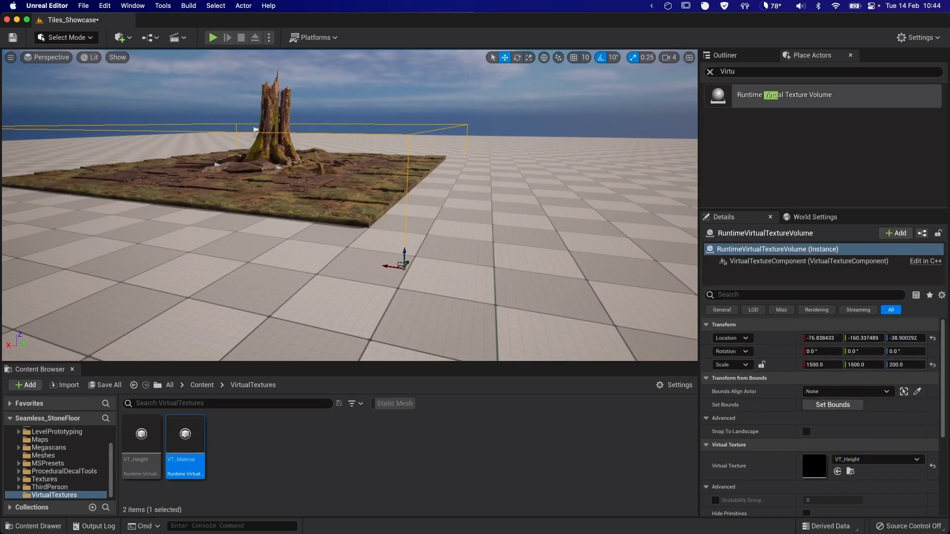
{"action": "key", "text": "f"}
- Duplicate RuntimeVirtualTextureVolume and assign VT_Material as the copy's virtual texture
{"action": "left_click", "coordinate": [724, 55]}
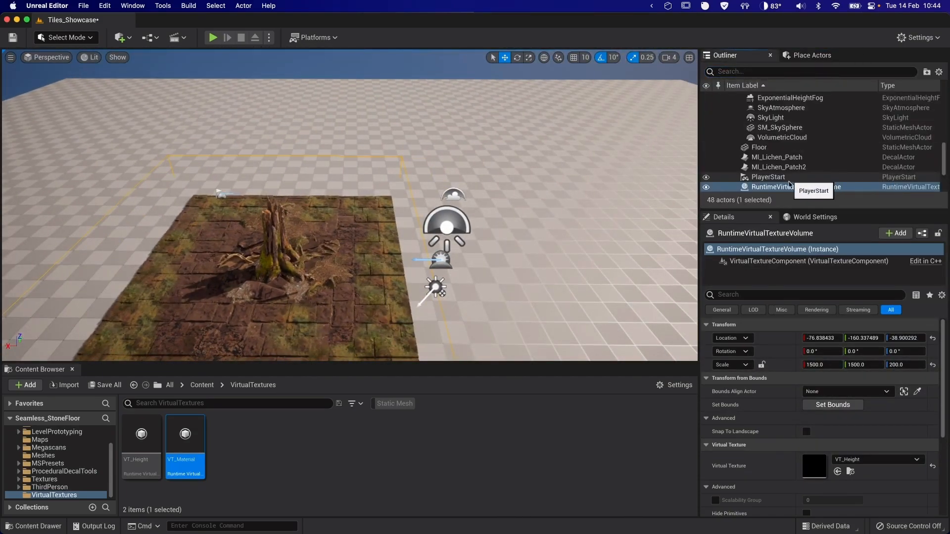
{"action": "right_click_drag", "start_coordinate": [446, 222], "coordinate": [630, 226]}
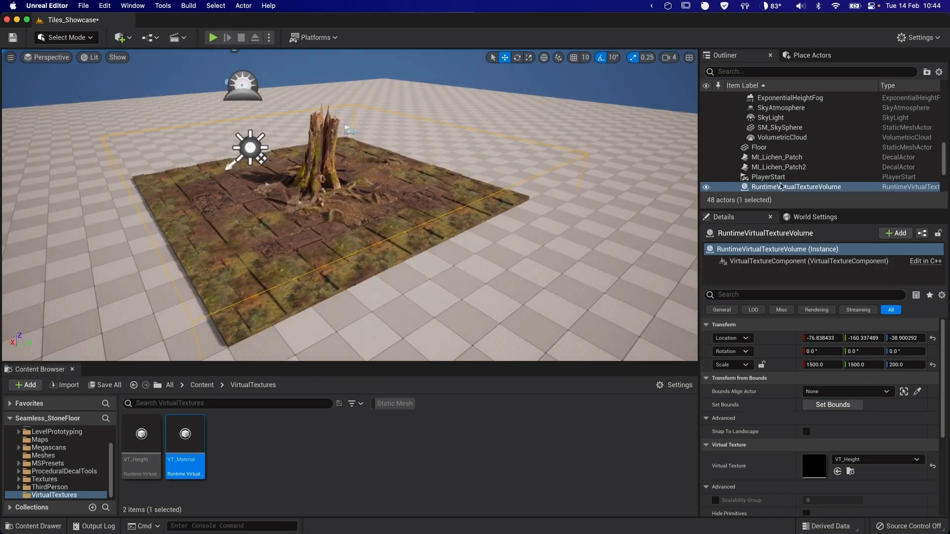
{"action": "scroll", "coordinate": [803, 183], "scroll_direction": "down", "scroll_amount": 3}
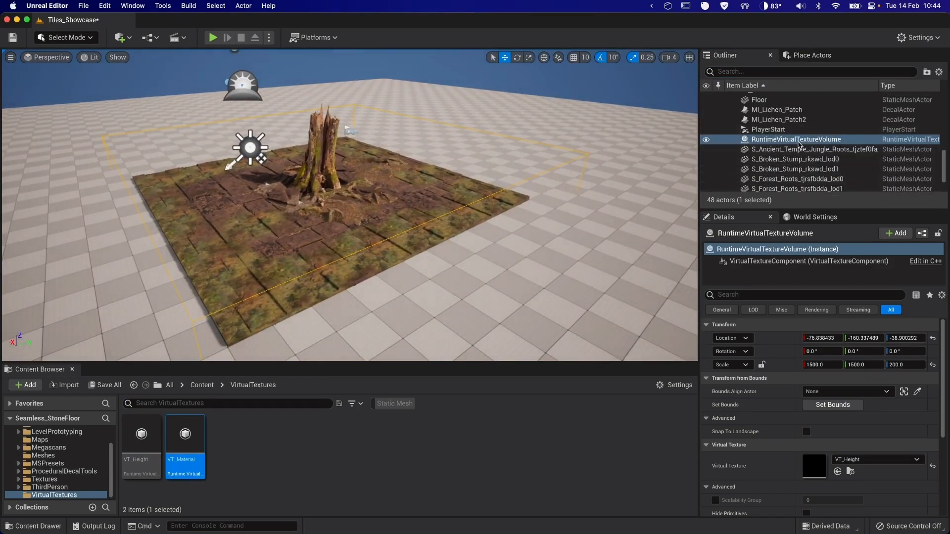
{"action": "key", "text": "super+d"}
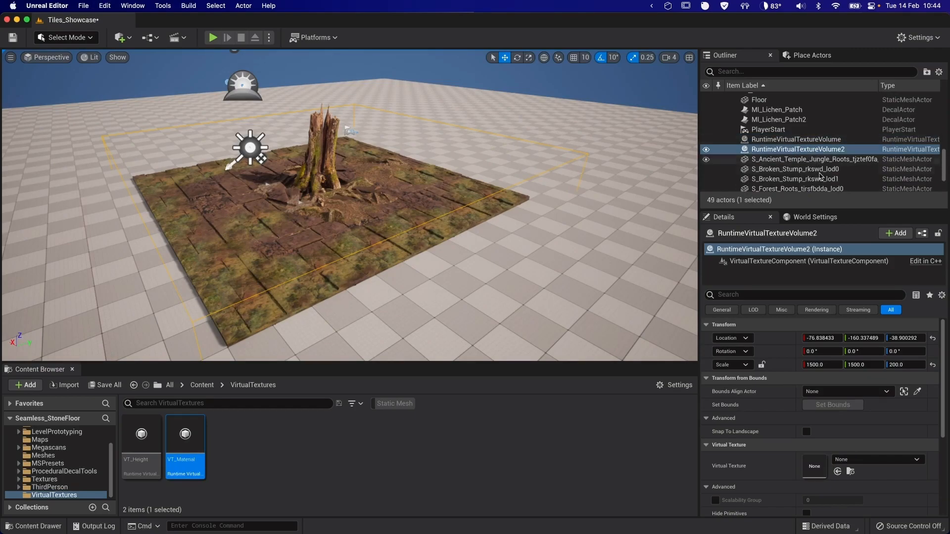
{"action": "left_click", "coordinate": [880, 458]}
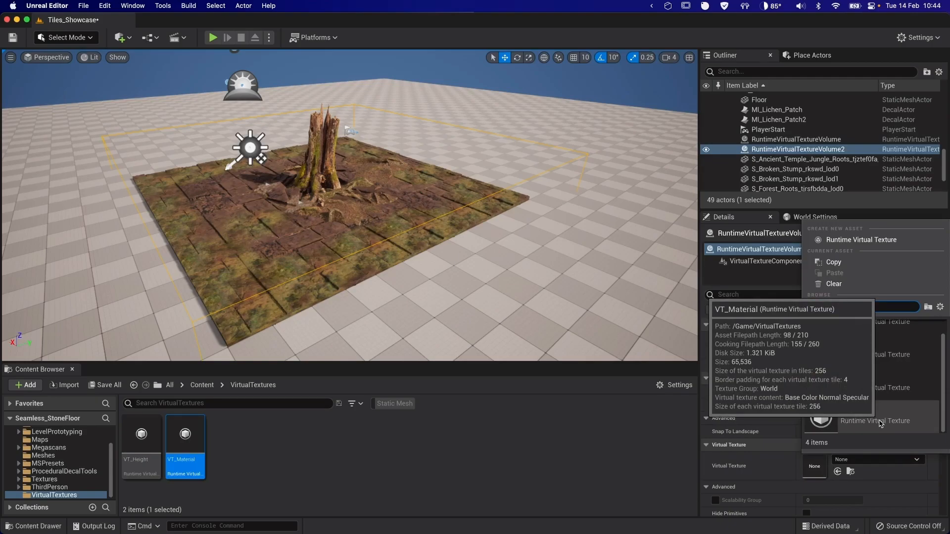
{"action": "left_click", "coordinate": [880, 423]}
- Select floor tiles 01_Seamless_StoneFloor_01a_Nanite2 through Nanite10 and add two elements to their Draw in Virtual Textures array
{"action": "right_click_drag", "start_coordinate": [376, 208], "coordinate": [281, 223]}
{"action": "right_click_drag", "start_coordinate": [524, 235], "coordinate": [524, 251]}
{"action": "left_click", "coordinate": [570, 323]}
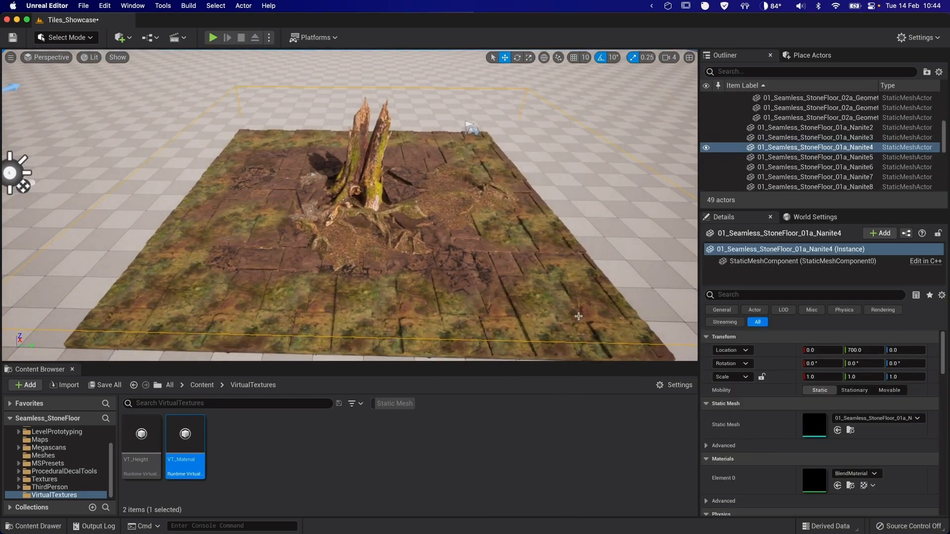
{"action": "scroll", "coordinate": [871, 418], "scroll_direction": "down", "scroll_amount": 10}
{"action": "scroll", "coordinate": [873, 419], "scroll_direction": "down", "scroll_amount": 8}
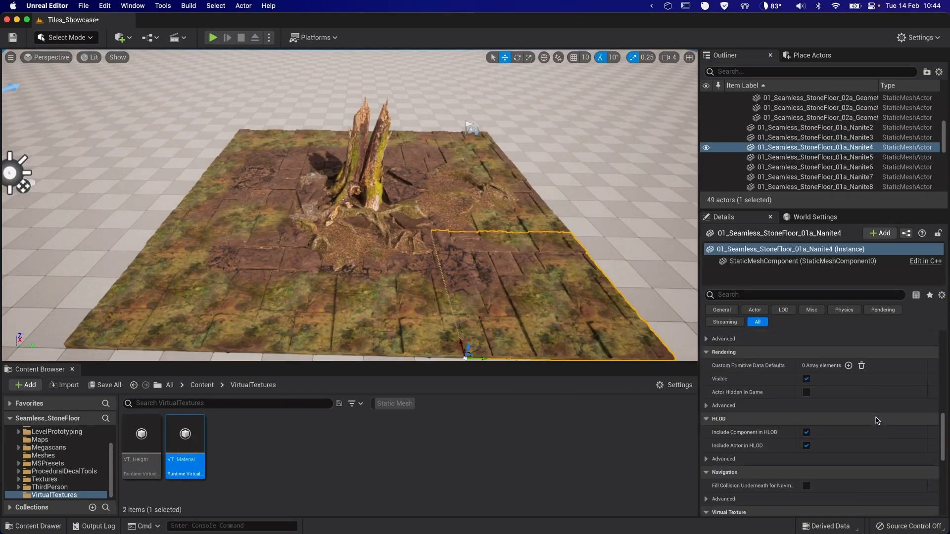
{"action": "scroll", "coordinate": [877, 421], "scroll_direction": "down", "scroll_amount": 4}
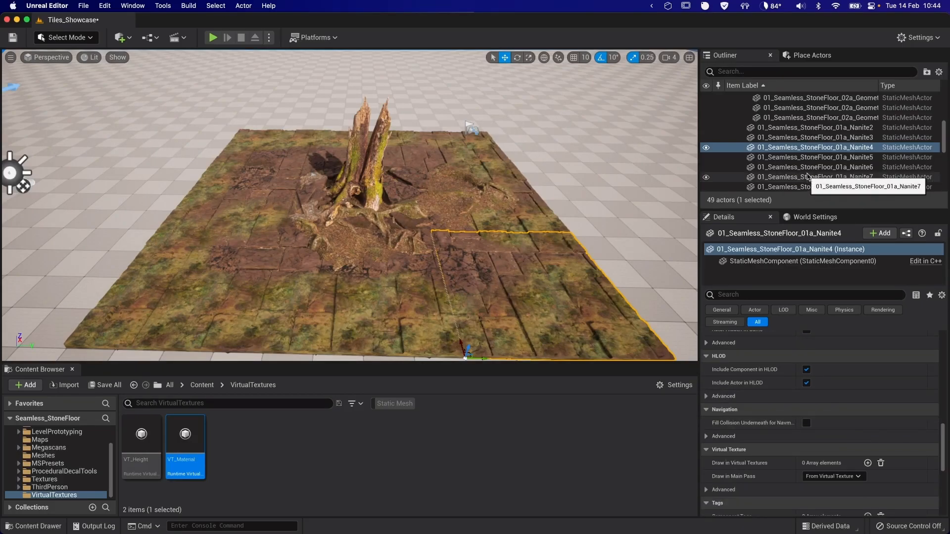
{"action": "left_click", "coordinate": [794, 130]}
{"action": "scroll", "coordinate": [799, 138], "scroll_direction": "down", "scroll_amount": 2}
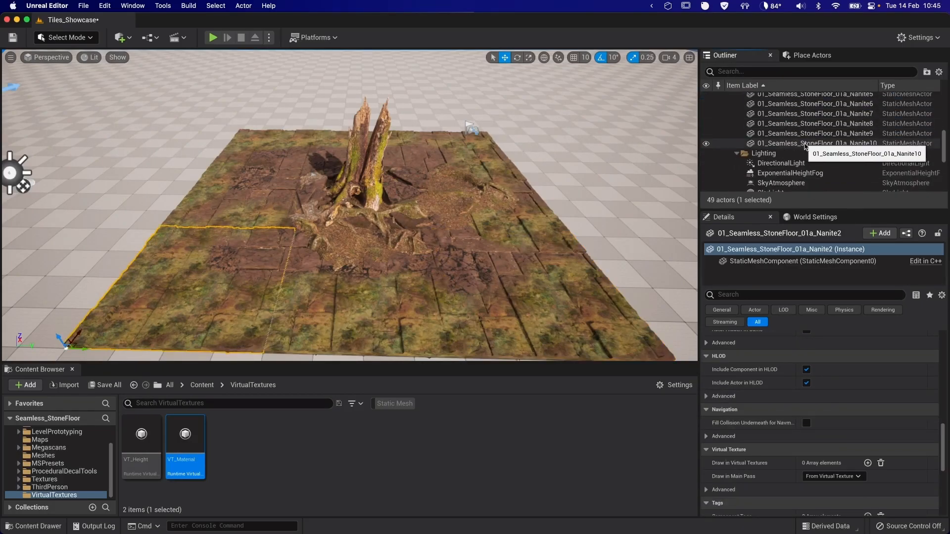
{"action": "left_click", "coordinate": [806, 143], "text": "shift"}
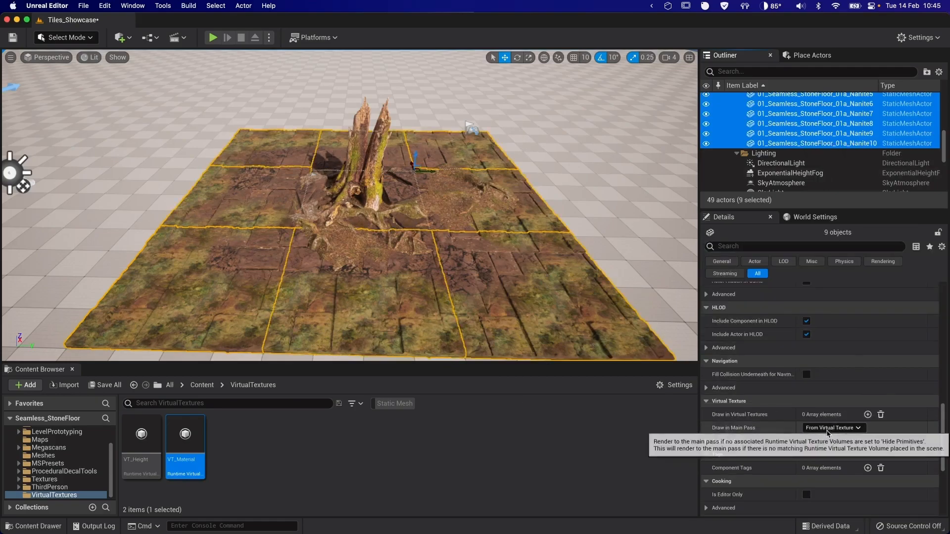
{"action": "left_click", "coordinate": [868, 415]}
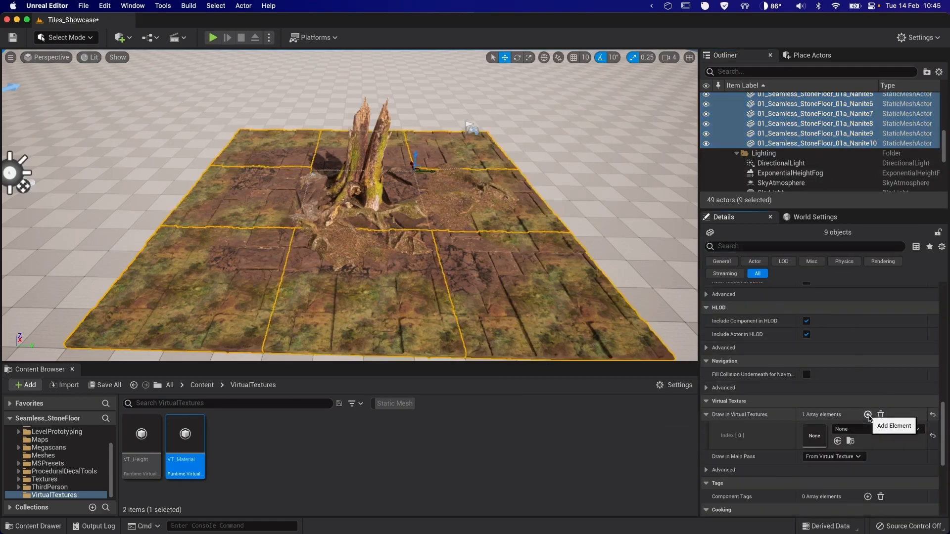
{"action": "left_click", "coordinate": [867, 415]}
- Assign VT_Height to index 0 and VT_Material to index 1 of the selected tiles' Draw in Virtual Textures array
{"action": "left_click", "coordinate": [874, 429]}
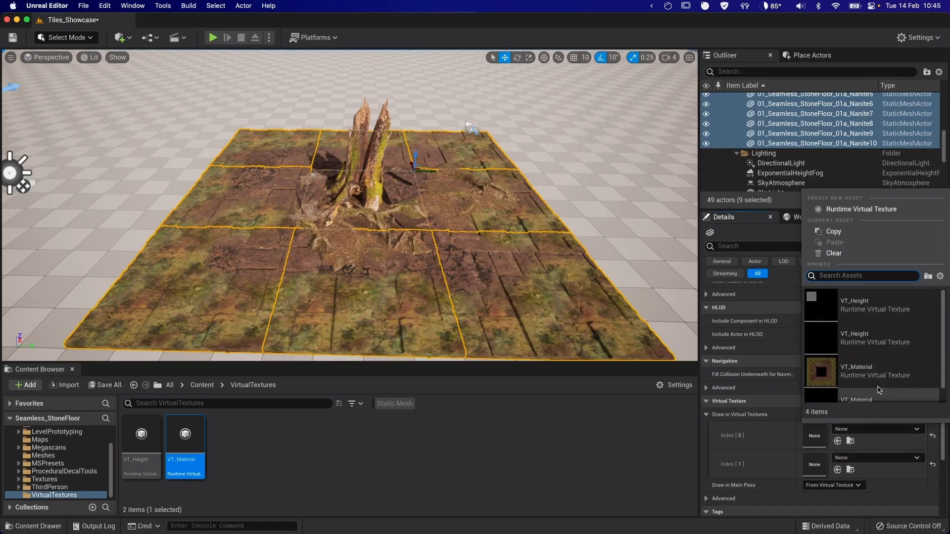
{"action": "left_click", "coordinate": [880, 331]}
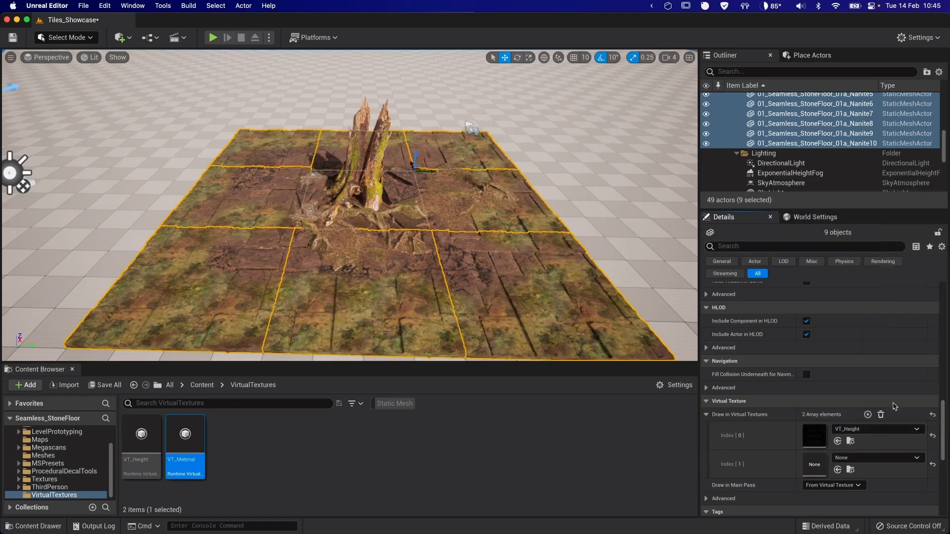
{"action": "left_click", "coordinate": [883, 458]}
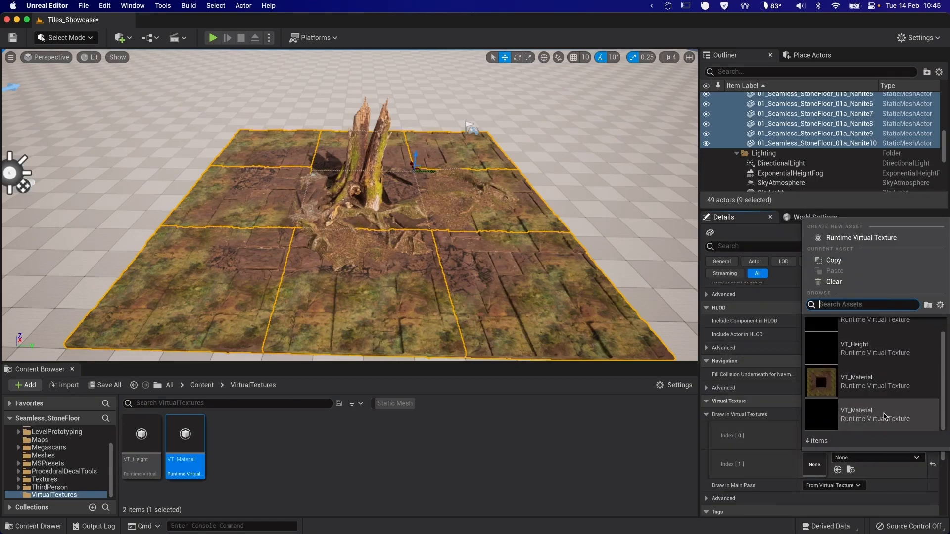
{"action": "left_click", "coordinate": [884, 416]}
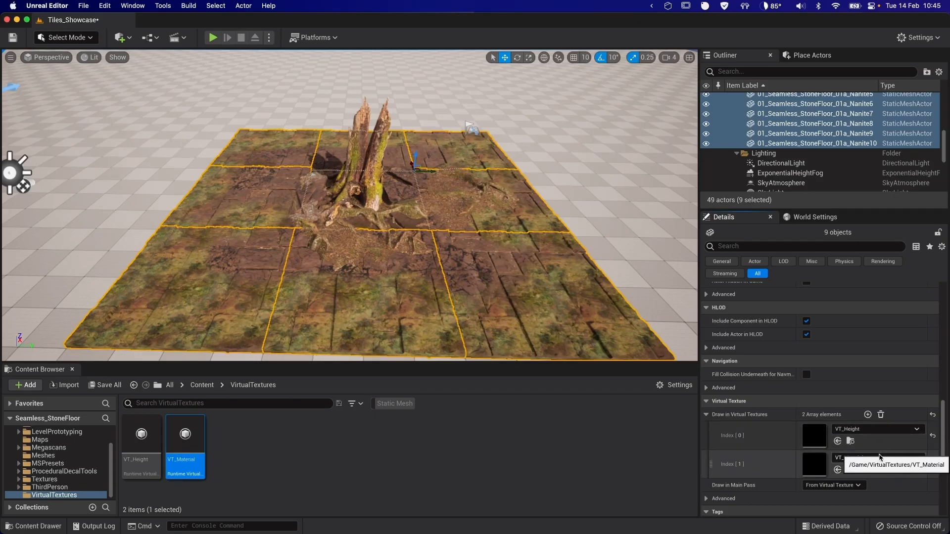
- Locate the tiles' BlendMaterial instance and open its parent material, M_MS_SurfaceBlend, for editing
{"action": "key", "text": "d"}
{"action": "right_click_drag", "start_coordinate": [446, 213], "coordinate": [447, 231]}
{"action": "scroll", "coordinate": [857, 376], "scroll_direction": "up", "scroll_amount": 10}
{"action": "scroll", "coordinate": [859, 357], "scroll_direction": "up", "scroll_amount": 10}
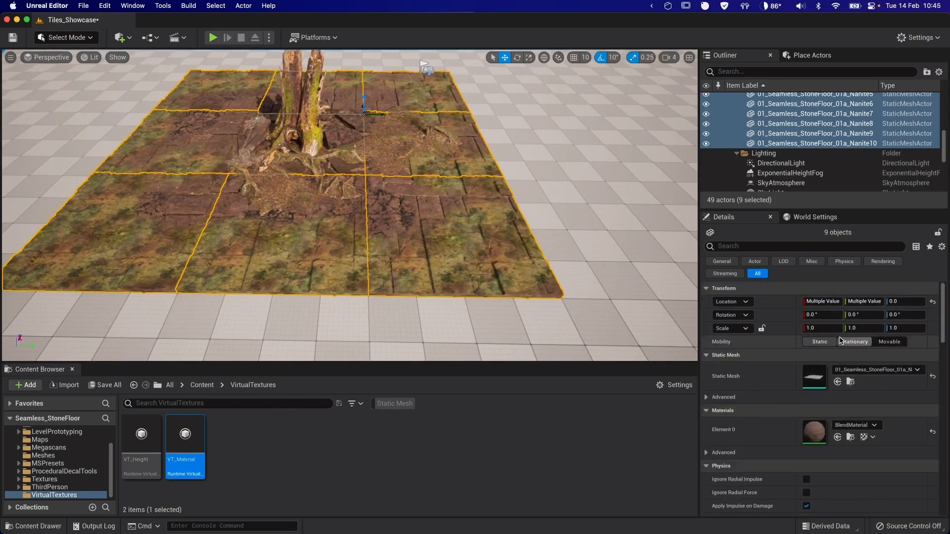
{"action": "left_click", "coordinate": [850, 437]}
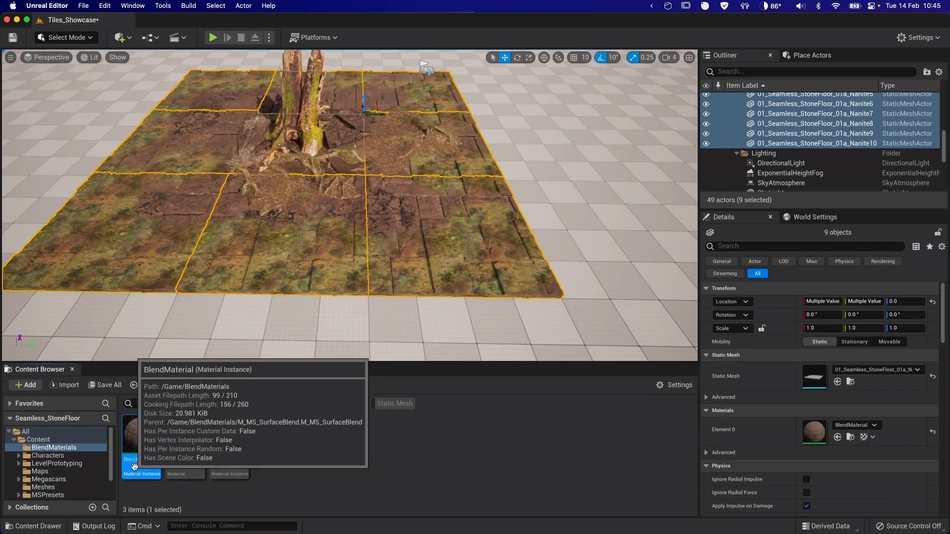
{"action": "scroll", "coordinate": [606, 355], "scroll_direction": "down", "scroll_amount": 15}
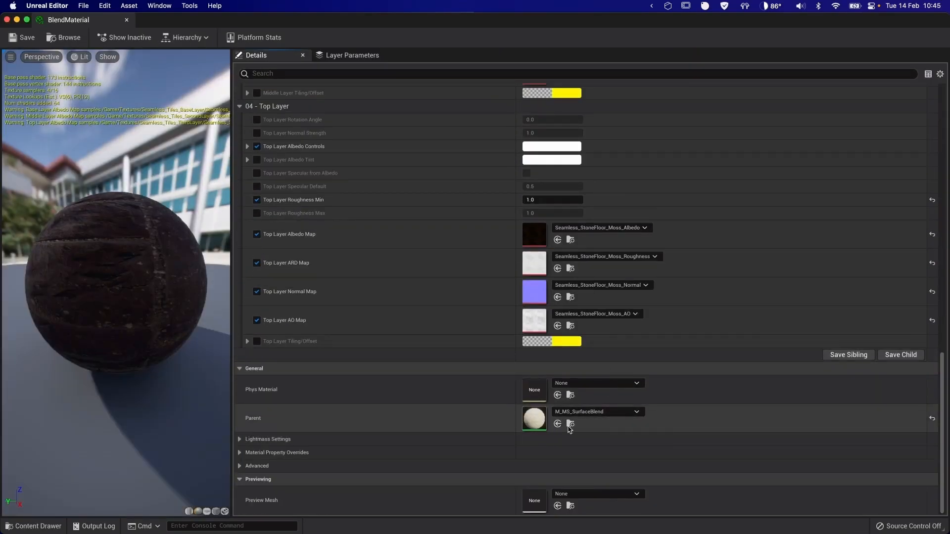
{"action": "left_click", "coordinate": [569, 423]}
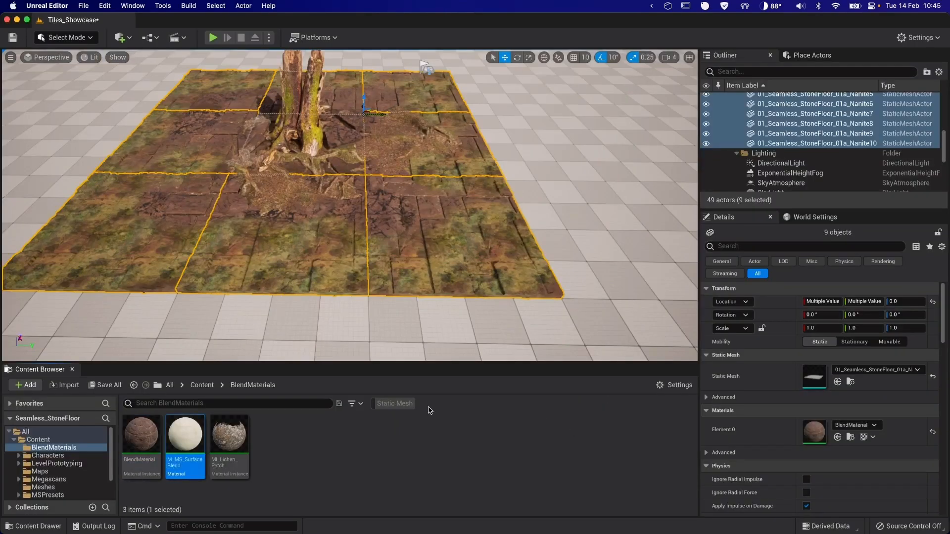
{"action": "double_click", "coordinate": [197, 468]}
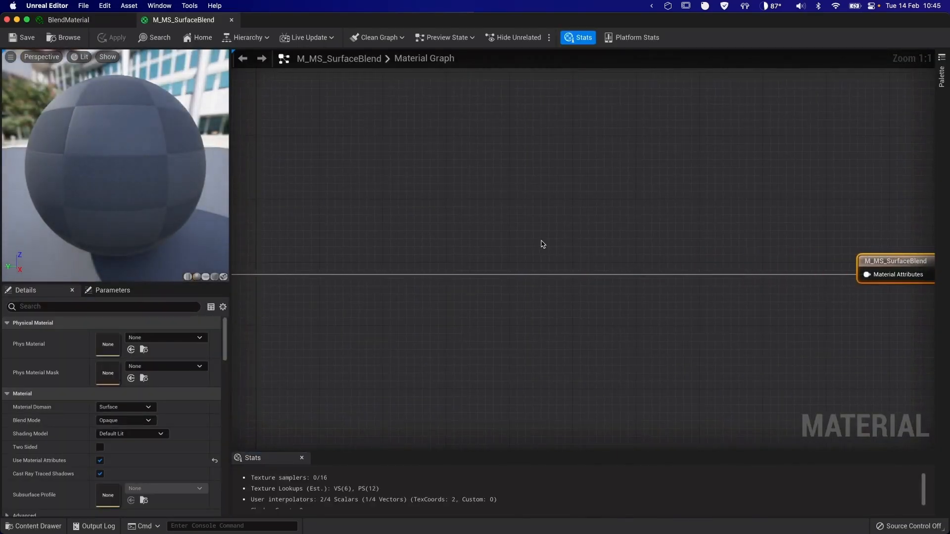
- Add a BreakMaterialAttributes node fed by the Use Puddle Layer output and place it above the main connection
{"action": "scroll", "coordinate": [481, 258], "scroll_direction": "up", "scroll_amount": 4}
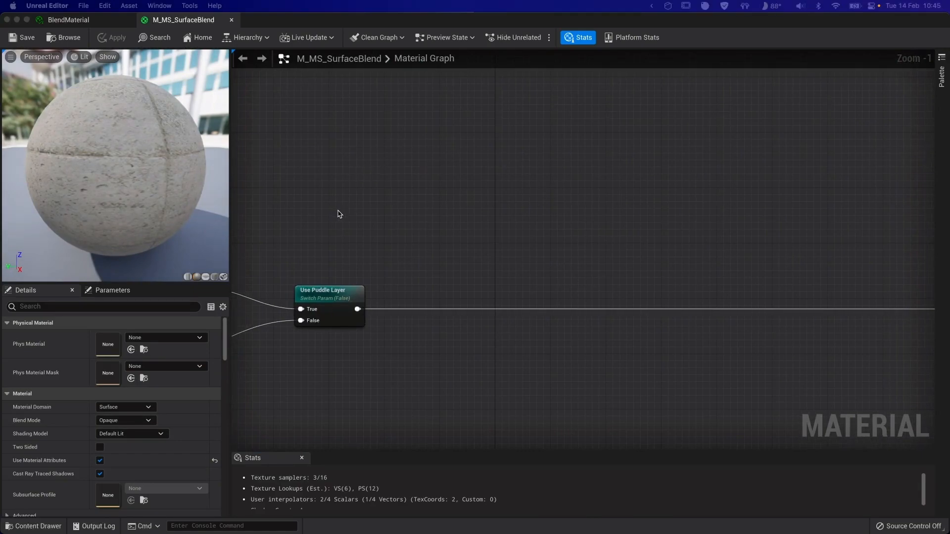
{"action": "scroll", "coordinate": [547, 229], "scroll_direction": "down", "scroll_amount": 3}
{"action": "scroll", "coordinate": [485, 170], "scroll_direction": "down", "scroll_amount": 3}
{"action": "right_click_drag", "start_coordinate": [400, 107], "coordinate": [324, 178]}
{"action": "scroll", "coordinate": [482, 228], "scroll_direction": "up", "scroll_amount": 5}
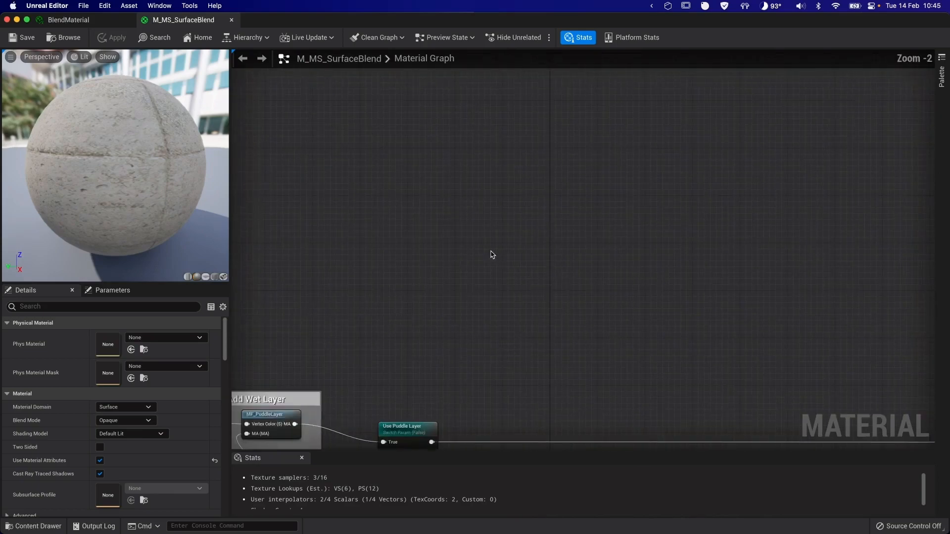
{"action": "right_click_drag", "start_coordinate": [488, 240], "coordinate": [424, 184]}
{"action": "left_click_drag", "start_coordinate": [340, 343], "coordinate": [478, 153]}
{"action": "type", "text": "break"}
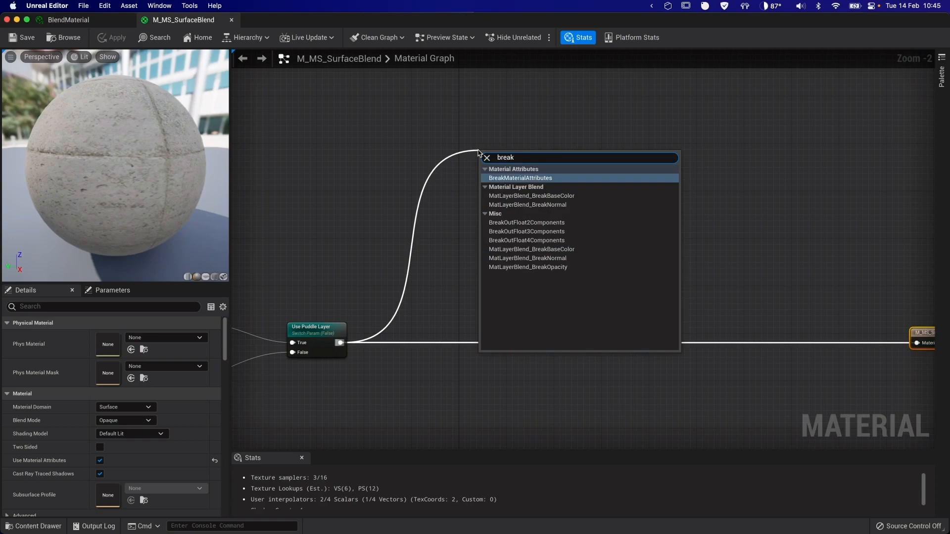
{"action": "key", "text": "Return"}
{"action": "left_click_drag", "start_coordinate": [493, 158], "coordinate": [467, 121]}
- Add a Runtime Virtual Texture Output node and align it with the BreakMaterialAttributes node, leaving space between them
{"action": "right_click_drag", "start_coordinate": [583, 161], "coordinate": [456, 167]}
{"action": "right_click", "coordinate": [567, 133]}
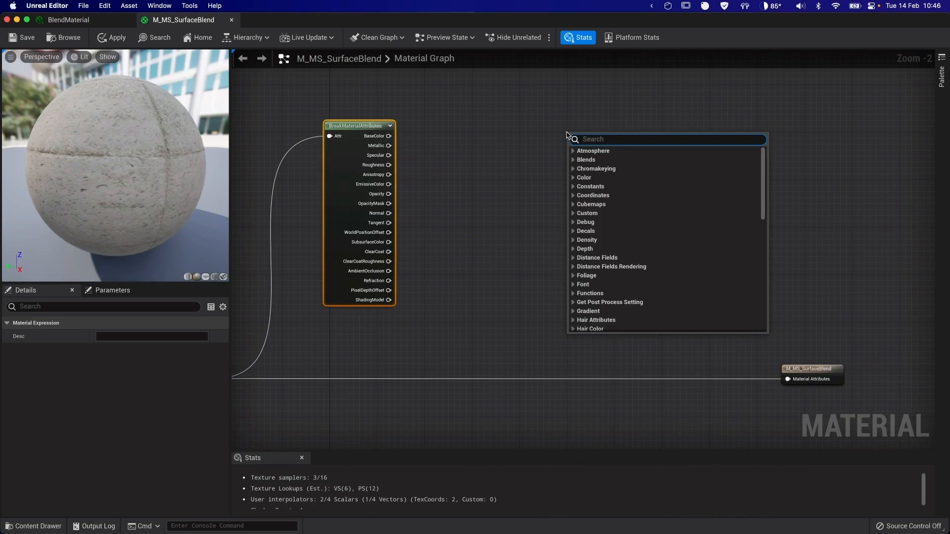
{"action": "type", "text": "runtime"}
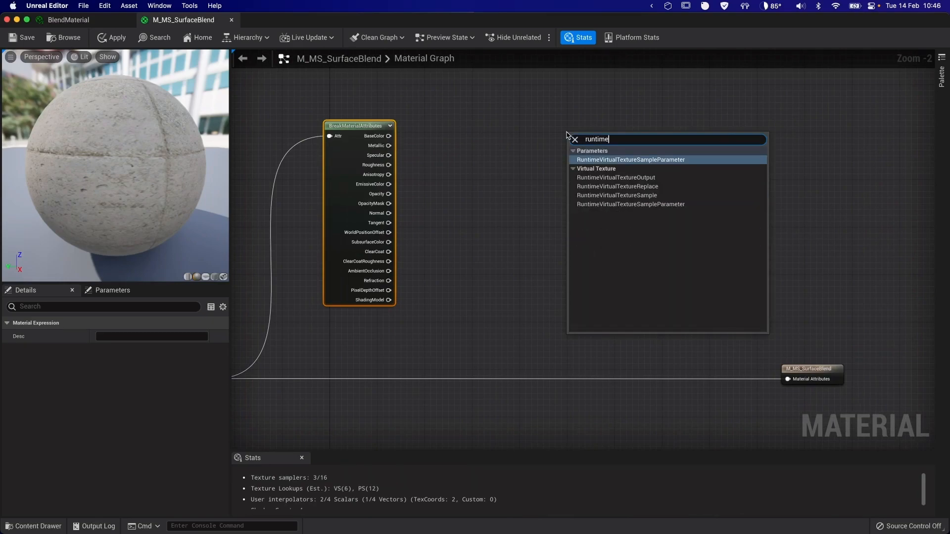
{"action": "left_click", "coordinate": [608, 177]}
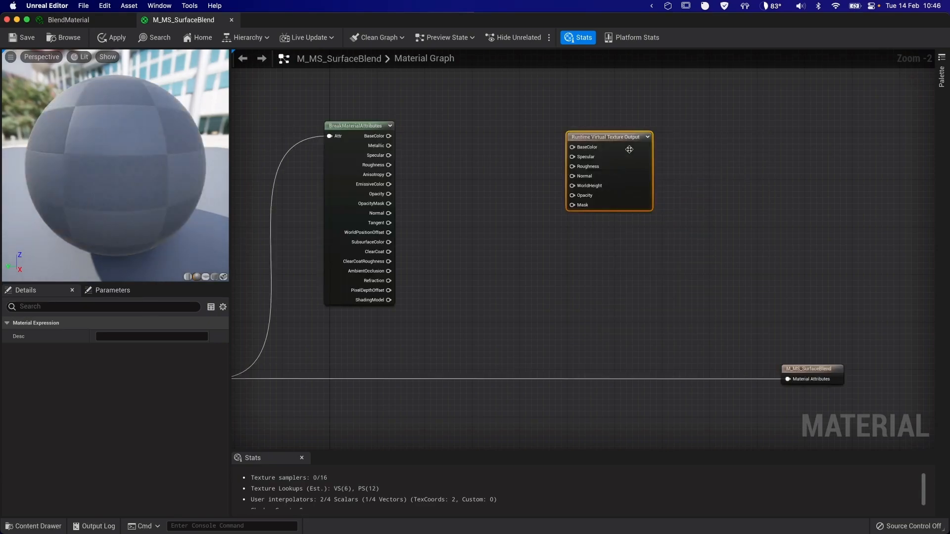
{"action": "left_click_drag", "start_coordinate": [650, 127], "coordinate": [662, 127]}
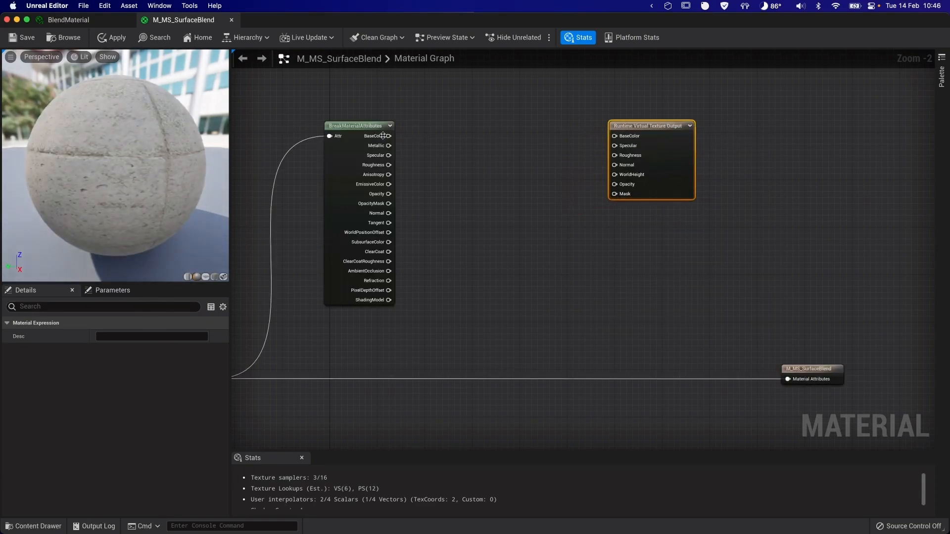
- Connect BaseColor, Specular and Roughness to the matching Runtime Virtual Texture Output inputs and move that node farther from BreakMaterialAttributes
{"action": "left_click_drag", "start_coordinate": [388, 135], "coordinate": [615, 136]}
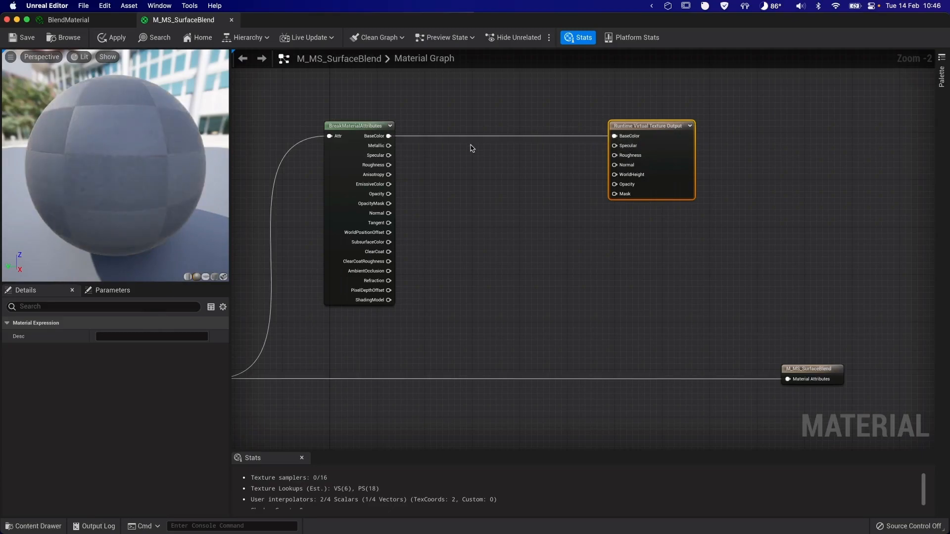
{"action": "left_click_drag", "start_coordinate": [388, 154], "coordinate": [614, 145]}
{"action": "left_click_drag", "start_coordinate": [388, 166], "coordinate": [615, 155]}
{"action": "left_click_drag", "start_coordinate": [656, 128], "coordinate": [715, 128]}
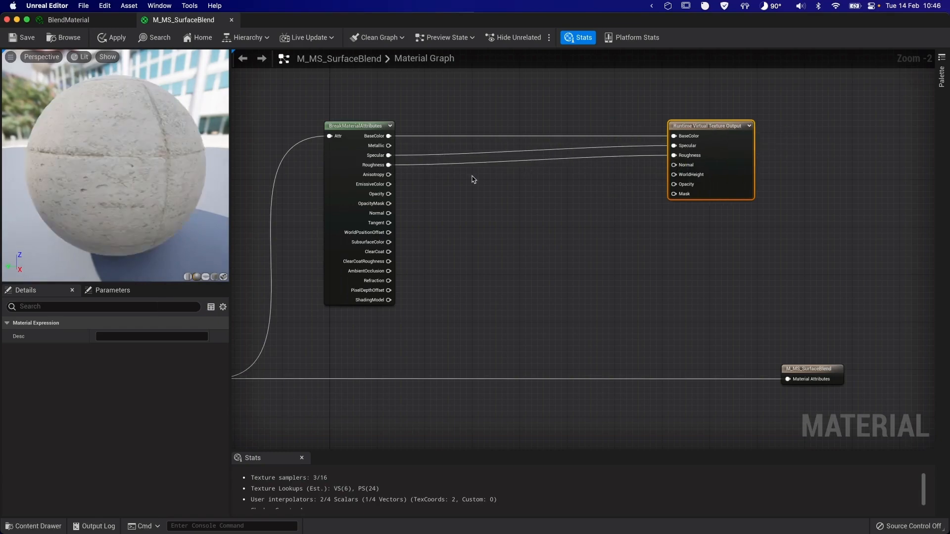
- Route the Normal output through a tangent-to-world-space TransformVector node into the Normal input of the Runtime Virtual Texture Output
{"action": "left_click_drag", "start_coordinate": [388, 216], "coordinate": [675, 167]}
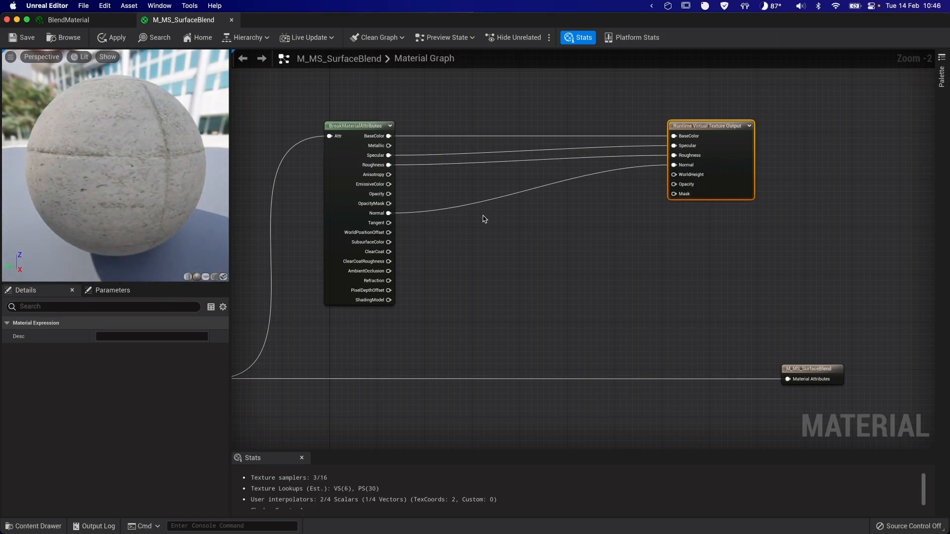
{"action": "left_click", "coordinate": [389, 213], "text": "alt"}
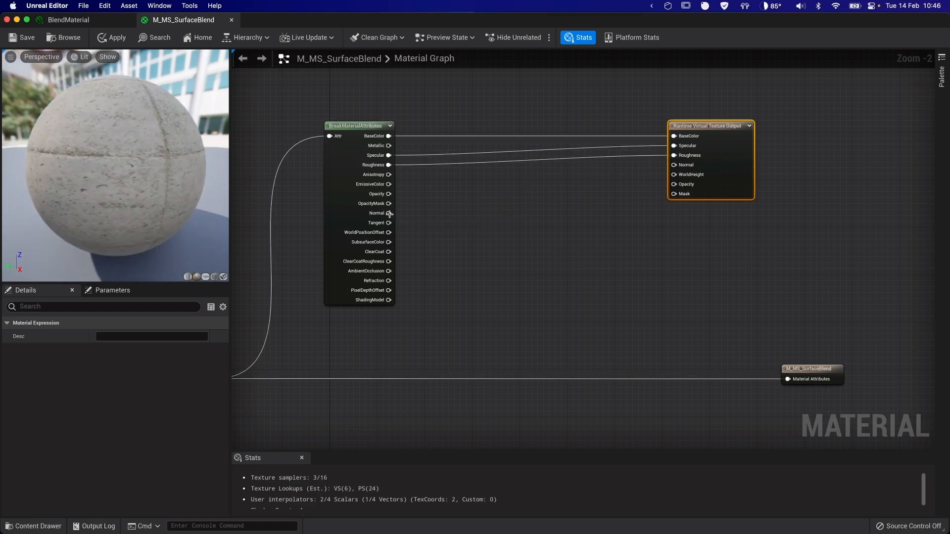
{"action": "left_click_drag", "start_coordinate": [389, 213], "coordinate": [460, 199]}
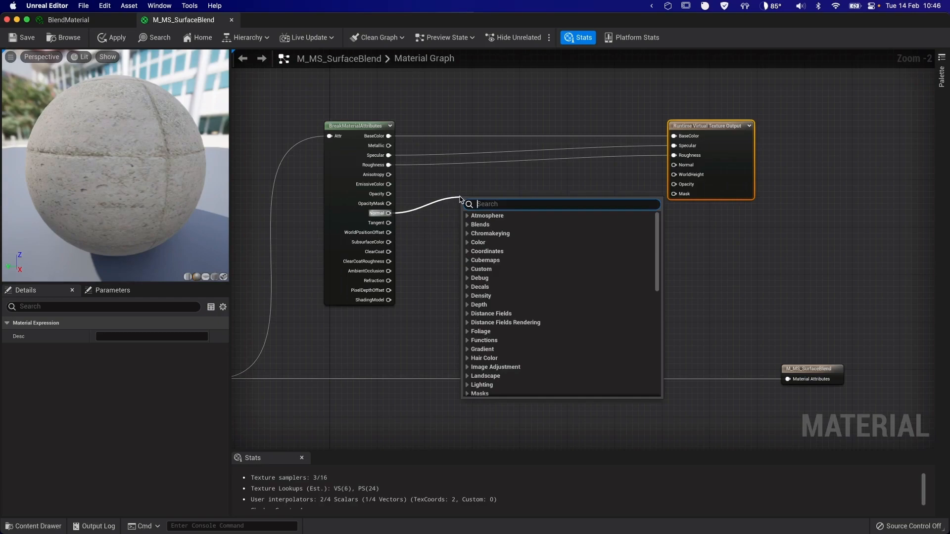
{"action": "type", "text": "trans"}
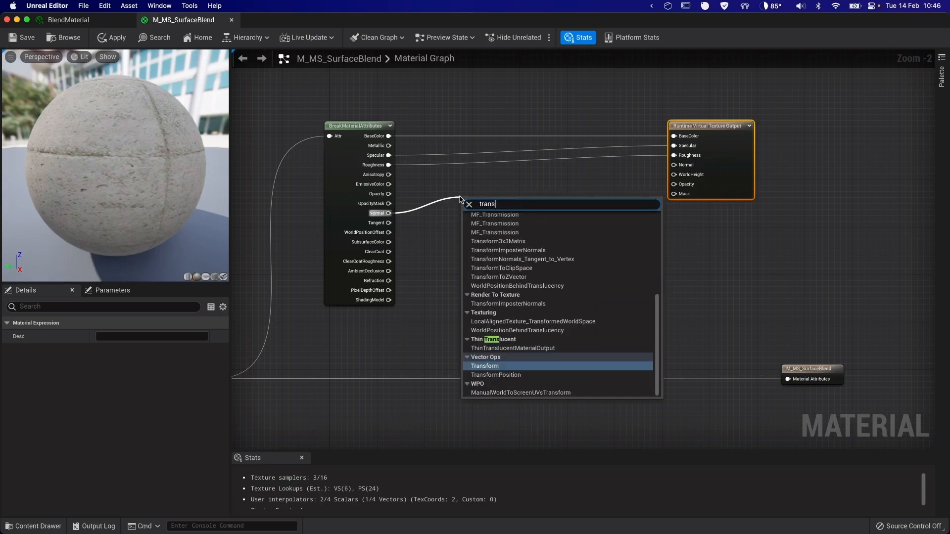
{"action": "type", "text": "form"}
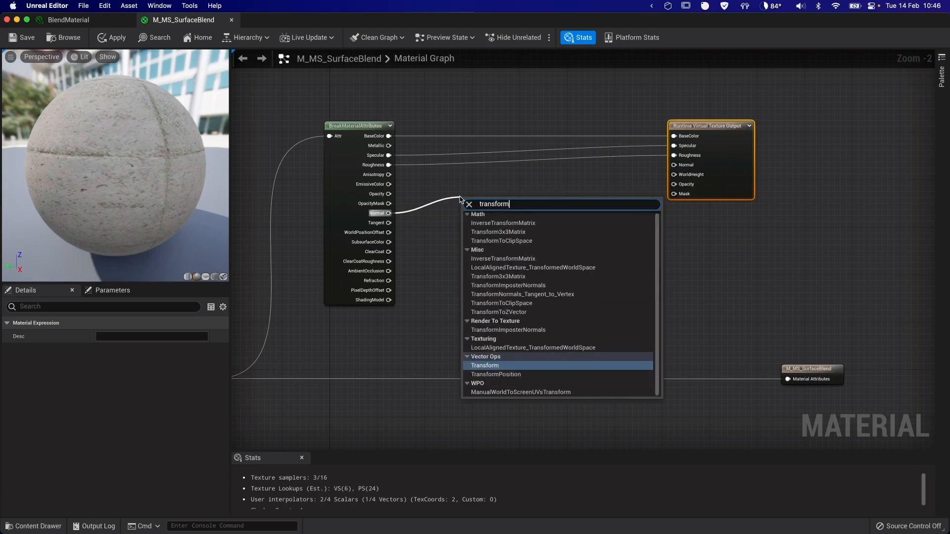
{"action": "key", "text": "Return"}
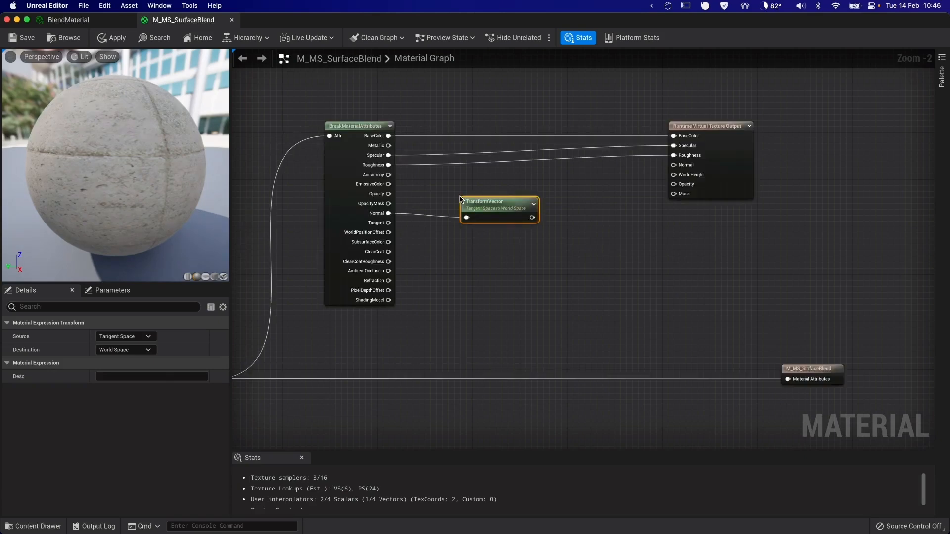
{"action": "left_click_drag", "start_coordinate": [532, 217], "coordinate": [674, 164]}
{"action": "left_click_drag", "start_coordinate": [526, 206], "coordinate": [518, 189]}
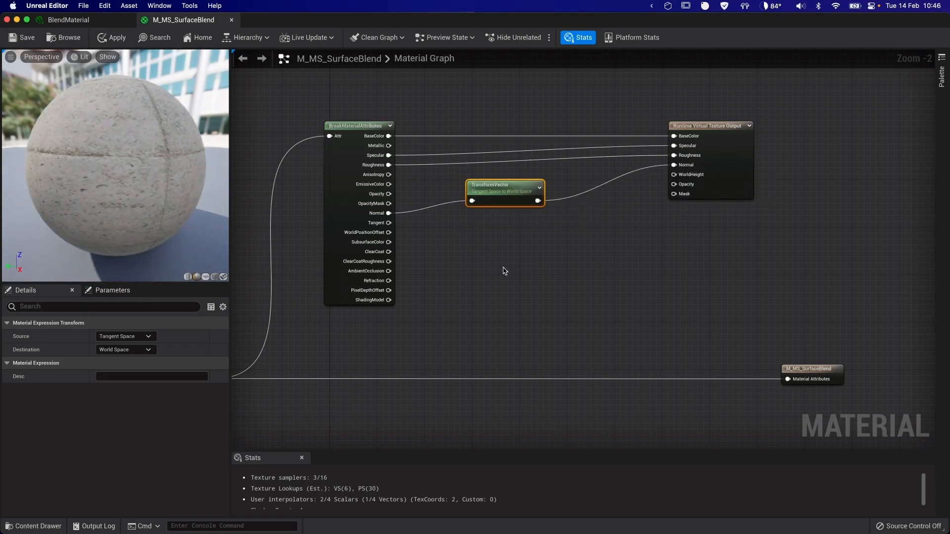
- Add an Absolute World Position node and feed it into a ComponentMask that passes only the B channel
{"action": "right_click", "coordinate": [486, 267]}
{"action": "type", "text": "worldpos"}
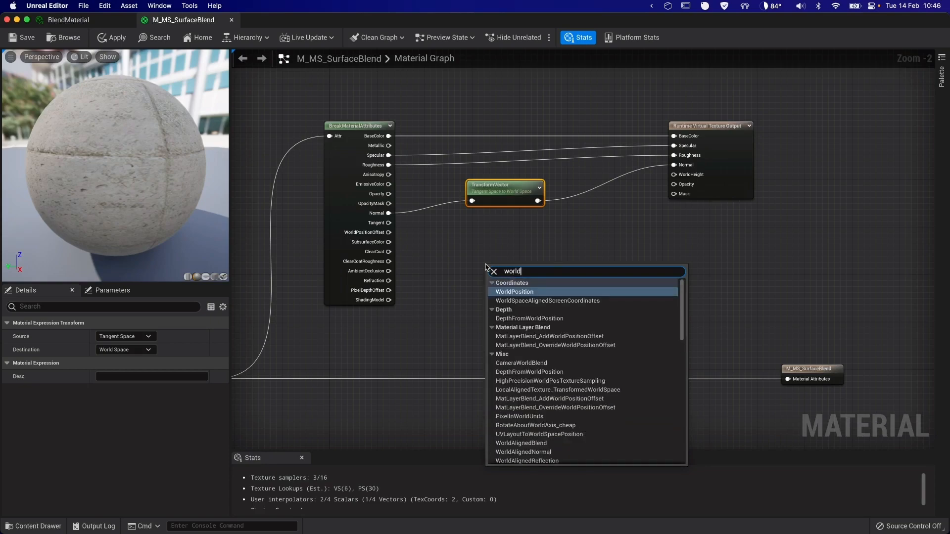
{"action": "key", "text": "Return"}
{"action": "mouse_move", "coordinate": [505, 267]}
{"action": "left_mouse_down"}
{"action": "mouse_move", "coordinate": [475, 245]}
{"action": "mouse_move", "coordinate": [579, 241]}
{"action": "mouse_move", "coordinate": [567, 233]}
{"action": "left_mouse_up"}
{"action": "type", "text": "mask"}
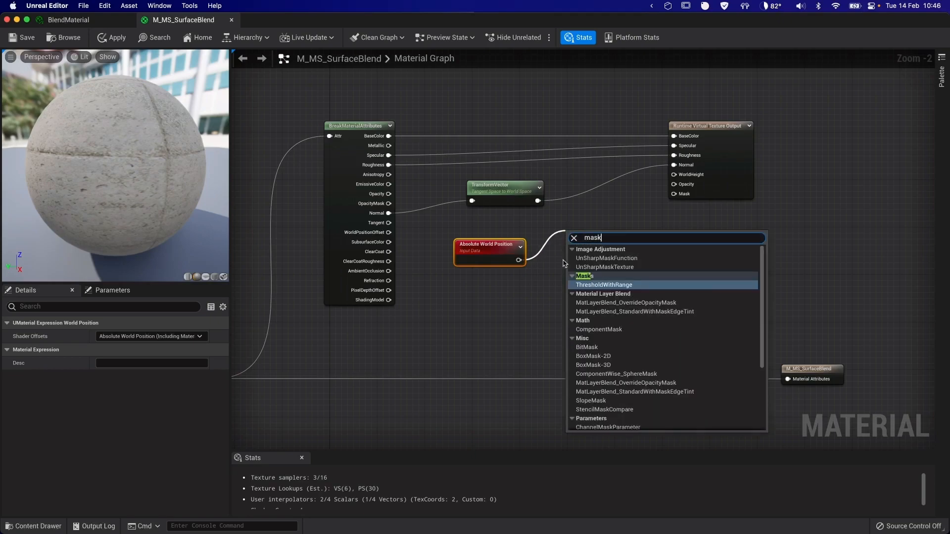
{"action": "left_click", "coordinate": [596, 328]}
{"action": "left_click", "coordinate": [100, 336]}
{"action": "left_click", "coordinate": [100, 349]}
{"action": "left_click", "coordinate": [99, 363]}
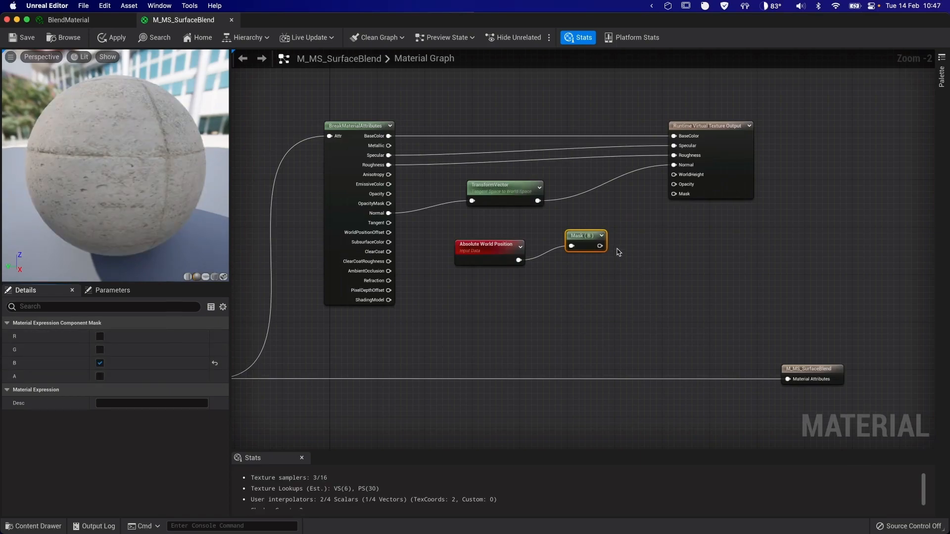
- Connect the B mask to the virtual texture output's WorldHeight input, tidy the nodes, and apply and save the material
{"action": "left_click_drag", "start_coordinate": [600, 246], "coordinate": [658, 199]}
{"action": "left_click_drag", "start_coordinate": [677, 177], "coordinate": [674, 175]}
{"action": "left_click_drag", "start_coordinate": [586, 242], "coordinate": [569, 239]}
{"action": "left_click_drag", "start_coordinate": [515, 254], "coordinate": [584, 221]}
{"action": "left_click", "coordinate": [104, 38]}
{"action": "left_click", "coordinate": [22, 39]}
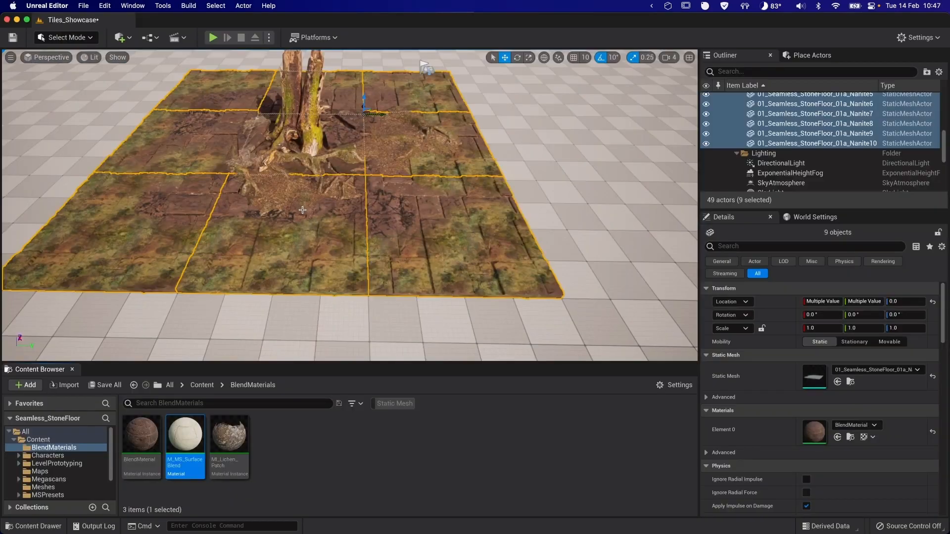
- Open the material instance of the leaf-covered forest roots mesh in the level and locate its parent, M_MS_Default_Fuzz_Material, in the project content
{"action": "mouse_move", "coordinate": [415, 181]}
{"action": "right_mouse_down"}
{"action": "mouse_move", "coordinate": [396, 173]}
{"action": "mouse_move", "coordinate": [410, 166]}
{"action": "mouse_move", "coordinate": [421, 197]}
{"action": "mouse_move", "coordinate": [391, 198]}
{"action": "mouse_move", "coordinate": [386, 188]}
{"action": "mouse_move", "coordinate": [366, 196]}
{"action": "mouse_move", "coordinate": [397, 190]}
{"action": "right_mouse_up"}
{"action": "key", "text": "w"}
{"action": "left_click", "coordinate": [398, 190]}
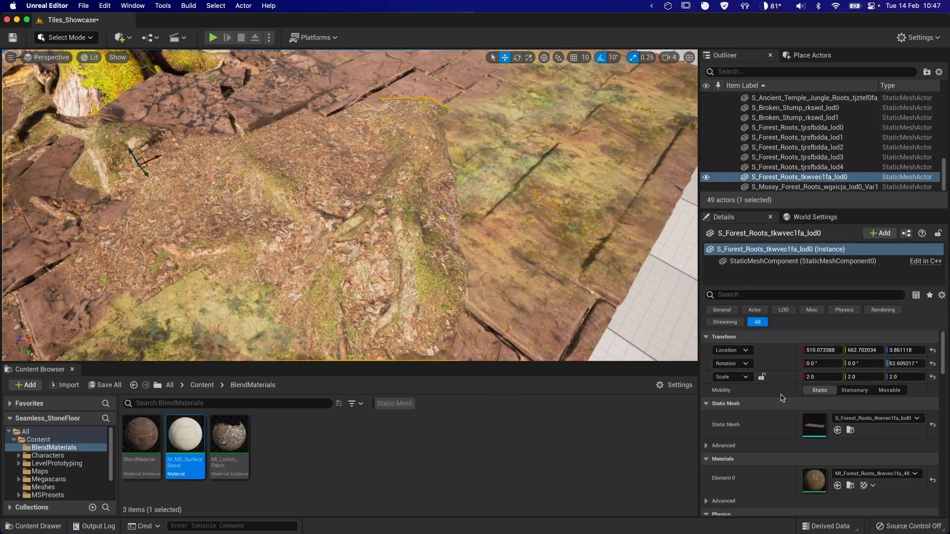
{"action": "left_click", "coordinate": [851, 485]}
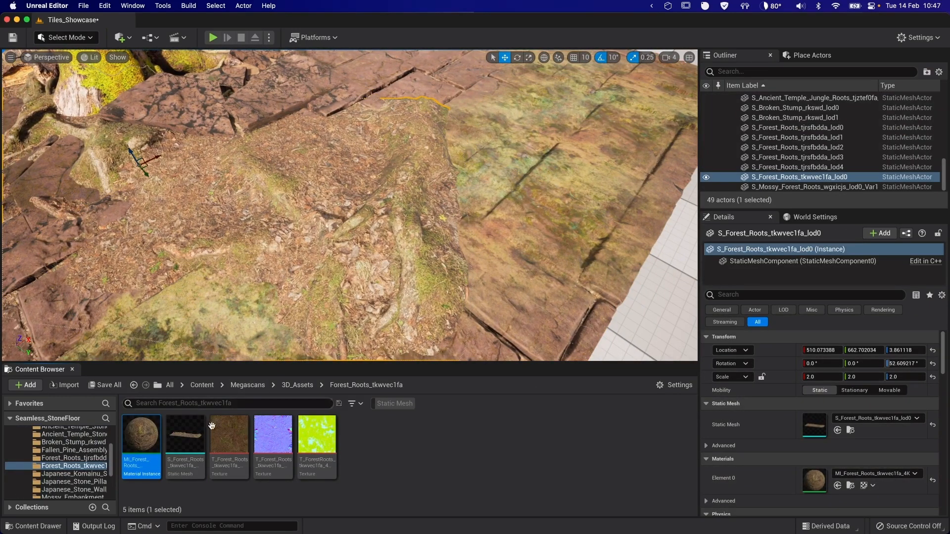
{"action": "double_click", "coordinate": [138, 469]}
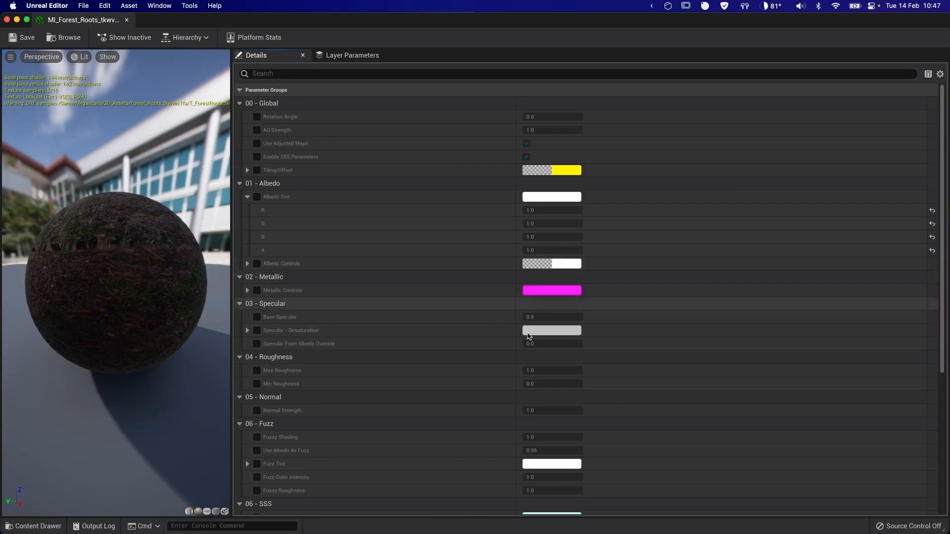
{"action": "scroll", "coordinate": [583, 340], "scroll_direction": "down", "scroll_amount": 10}
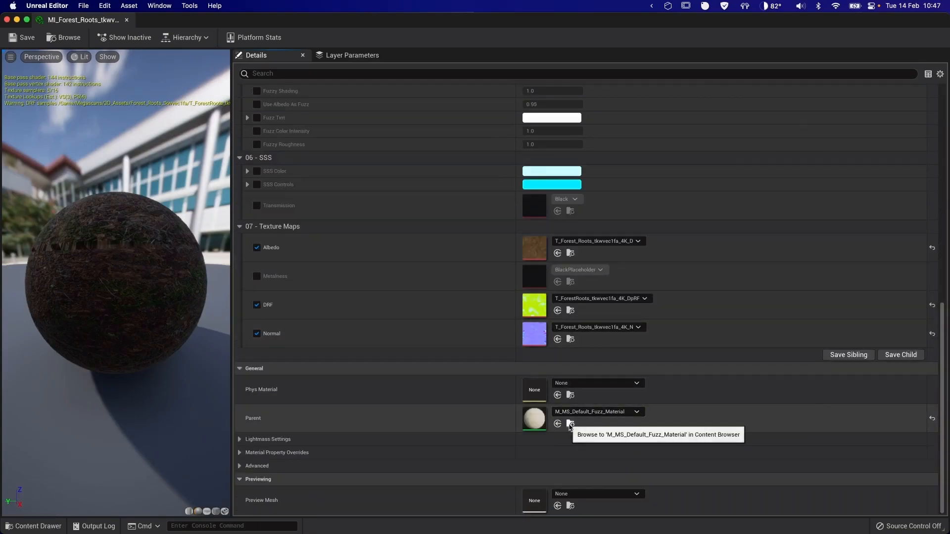
{"action": "left_click", "coordinate": [570, 423]}
- Duplicate M_MS_Default_Fuzz_Material as M_MS_Default_Fuzz_RVT and move the copy into the BlendMaterials folder
{"action": "right_click", "coordinate": [194, 460]}
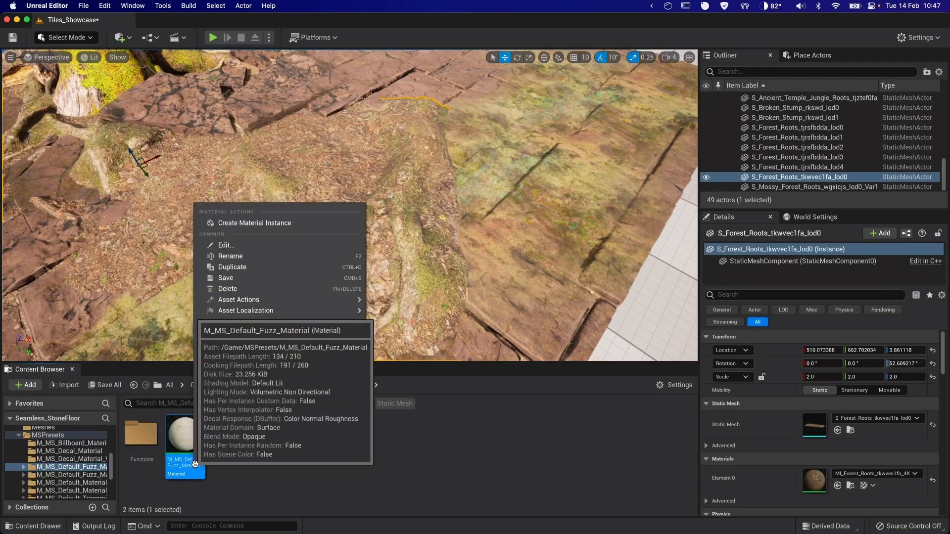
{"action": "left_click", "coordinate": [265, 272]}
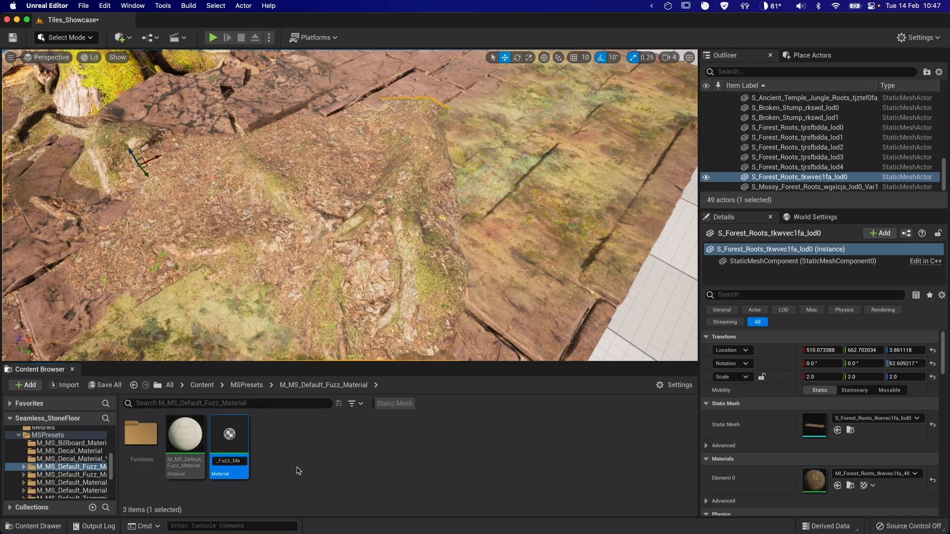
{"action": "key", "text": "Return"}
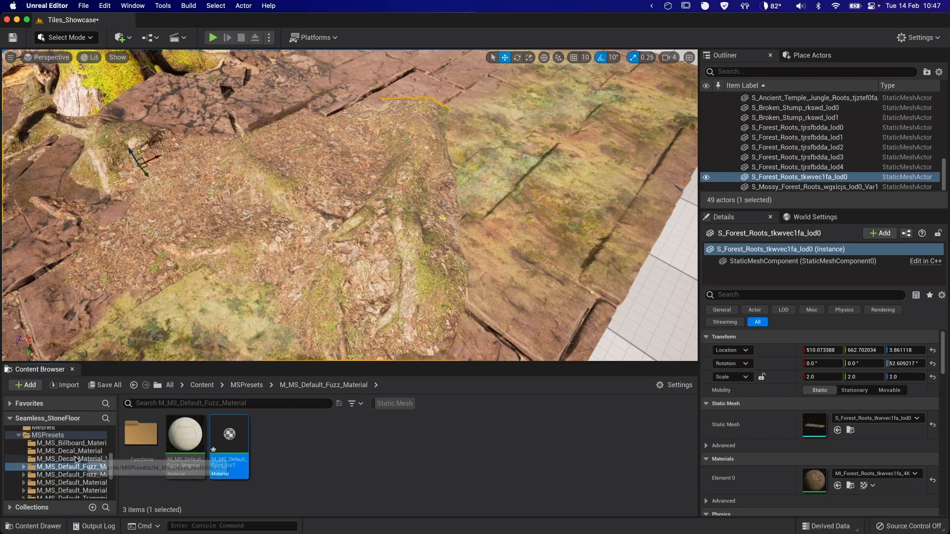
{"action": "scroll", "coordinate": [55, 460], "scroll_direction": "up", "scroll_amount": 5}
{"action": "left_click_drag", "start_coordinate": [237, 470], "coordinate": [69, 448]}
{"action": "left_click", "coordinate": [117, 473]}
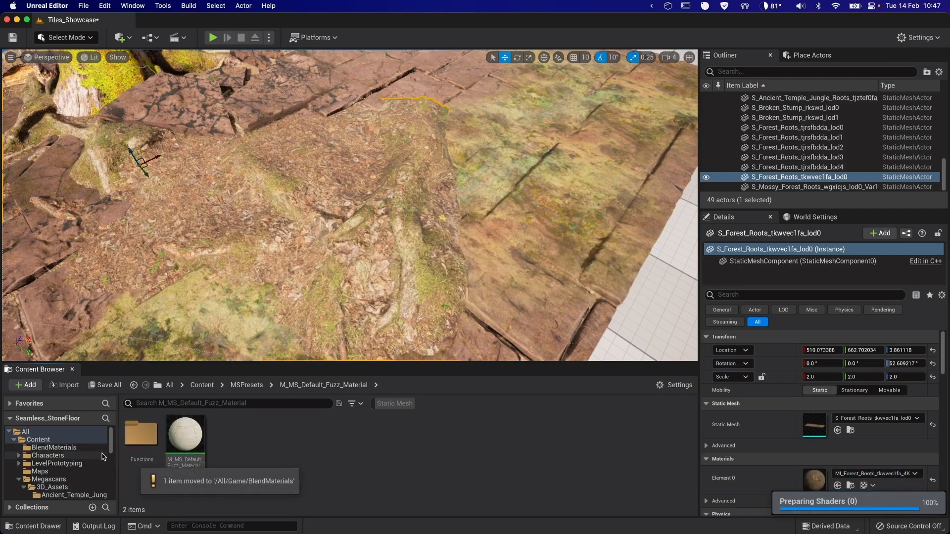
- Open M_MS_Default_Fuzz_RVT from BlendMaterials and move its result node far away from MF_Fuzz to make room for more nodes
{"action": "left_click", "coordinate": [52, 447]}
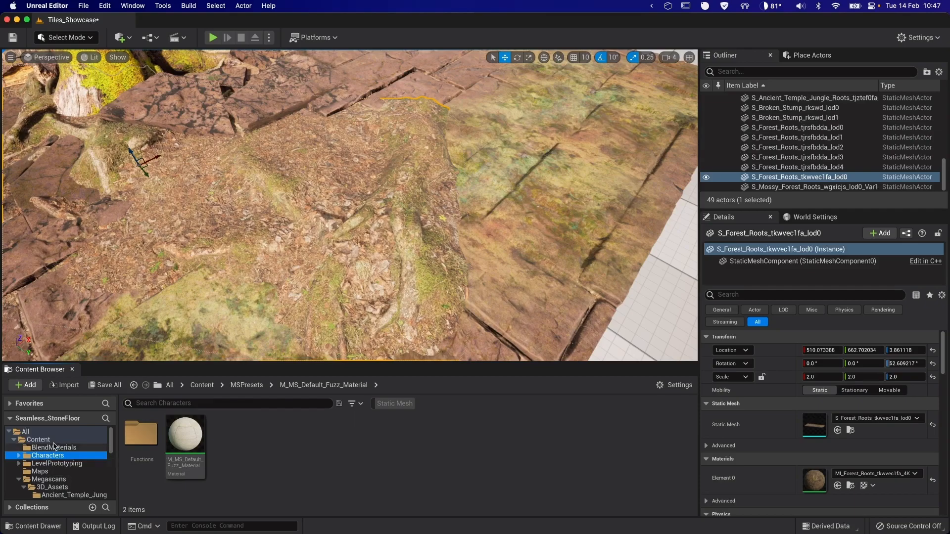
{"action": "double_click", "coordinate": [185, 438]}
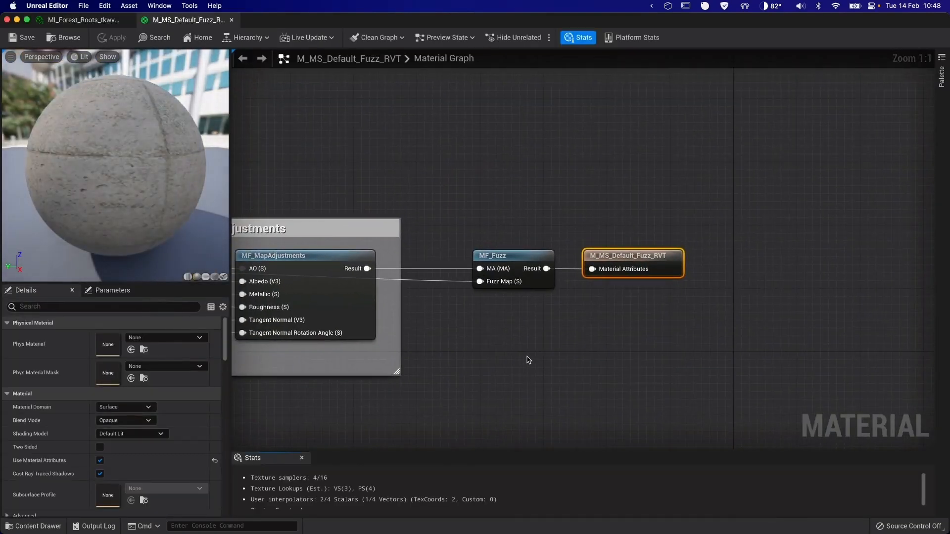
{"action": "scroll", "coordinate": [527, 357], "scroll_direction": "down", "scroll_amount": 2}
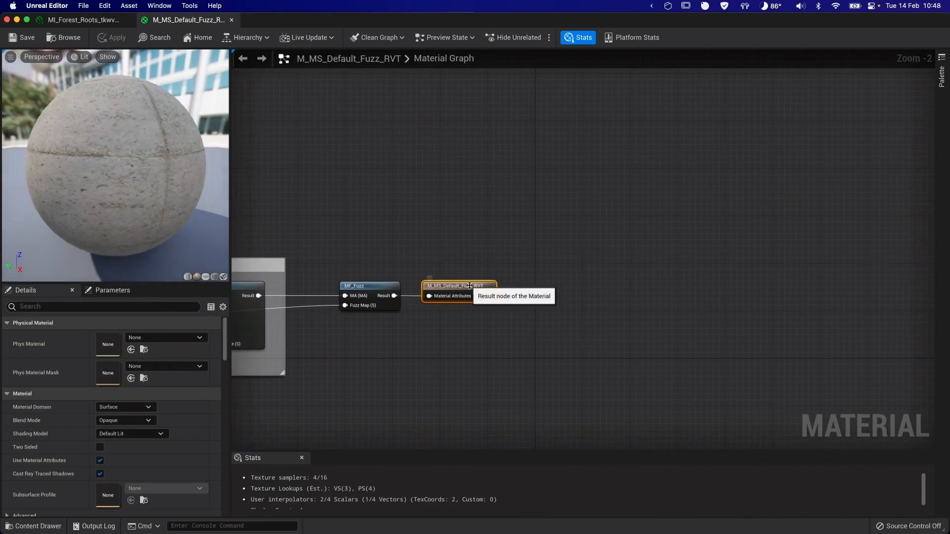
{"action": "scroll", "coordinate": [522, 348], "scroll_direction": "down", "scroll_amount": 3}
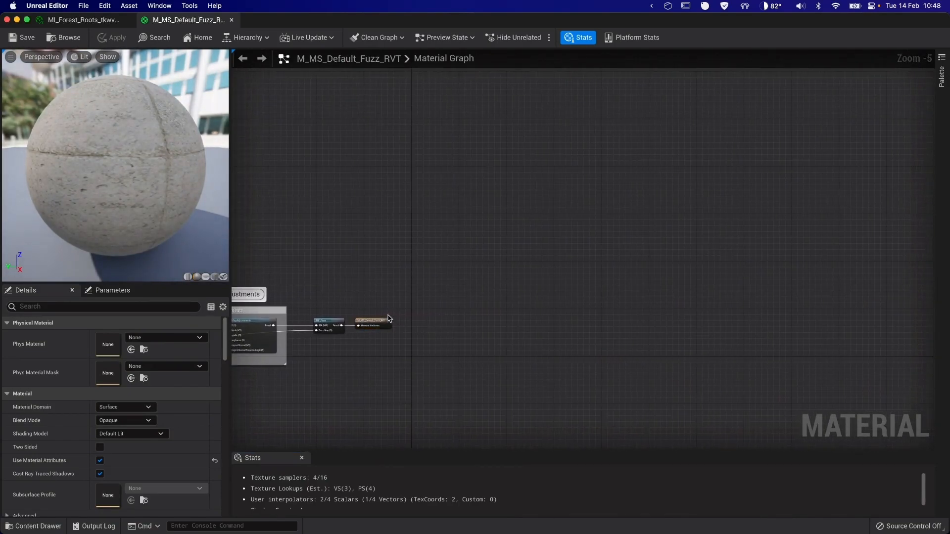
{"action": "left_click_drag", "start_coordinate": [388, 319], "coordinate": [932, 317]}
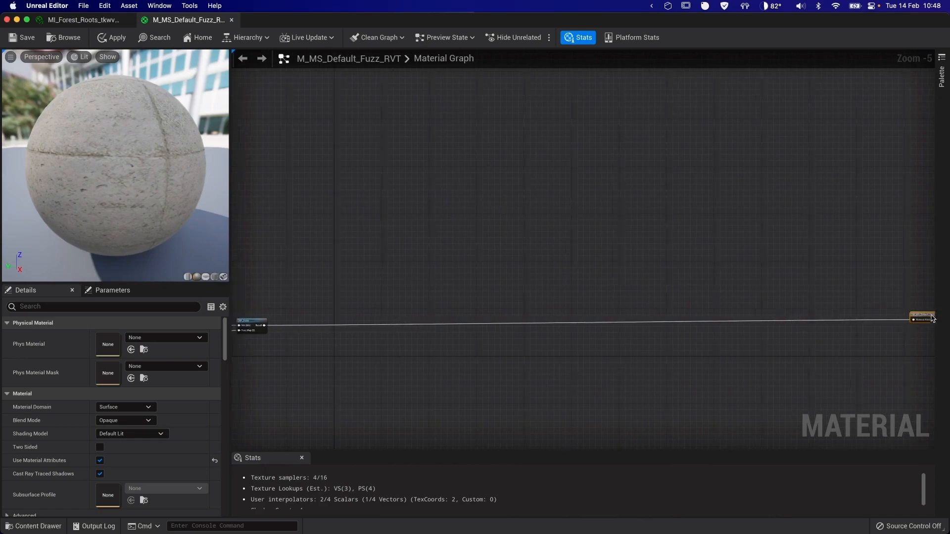
- Add a RuntimeVirtualTextureSampleParameter node named VT Material above the link between MF_Fuzz and the result node
{"action": "scroll", "coordinate": [257, 228], "scroll_direction": "up", "scroll_amount": 3}
{"action": "right_click", "coordinate": [447, 199]}
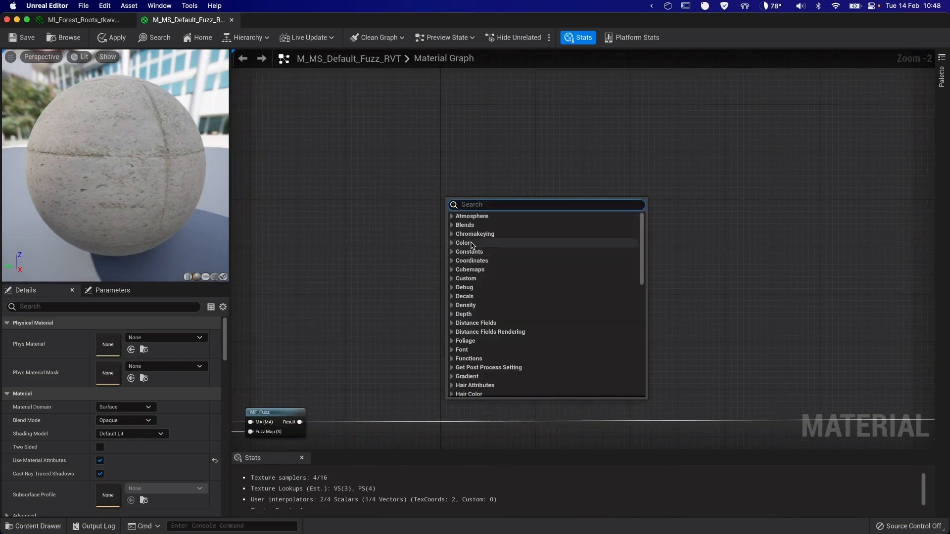
{"action": "type", "text": "runtime"}
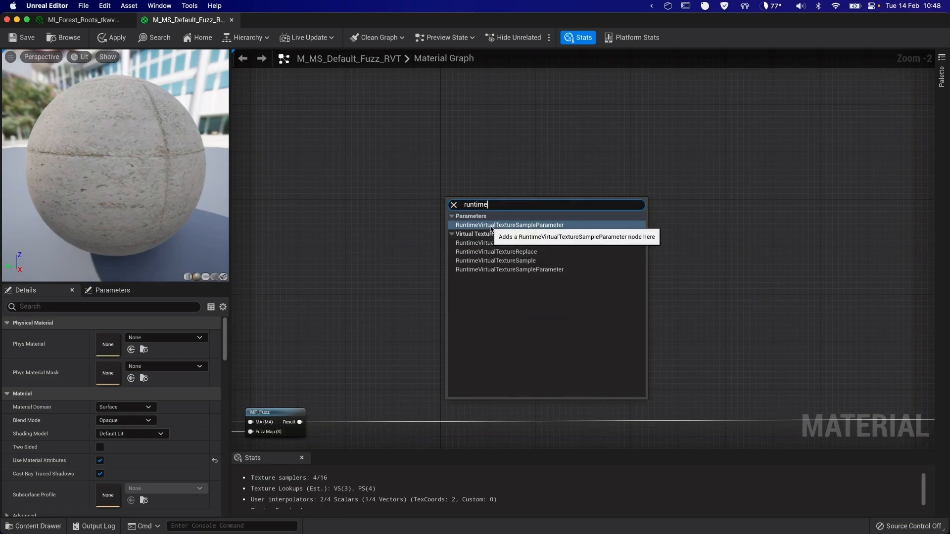
{"action": "left_click", "coordinate": [494, 226]}
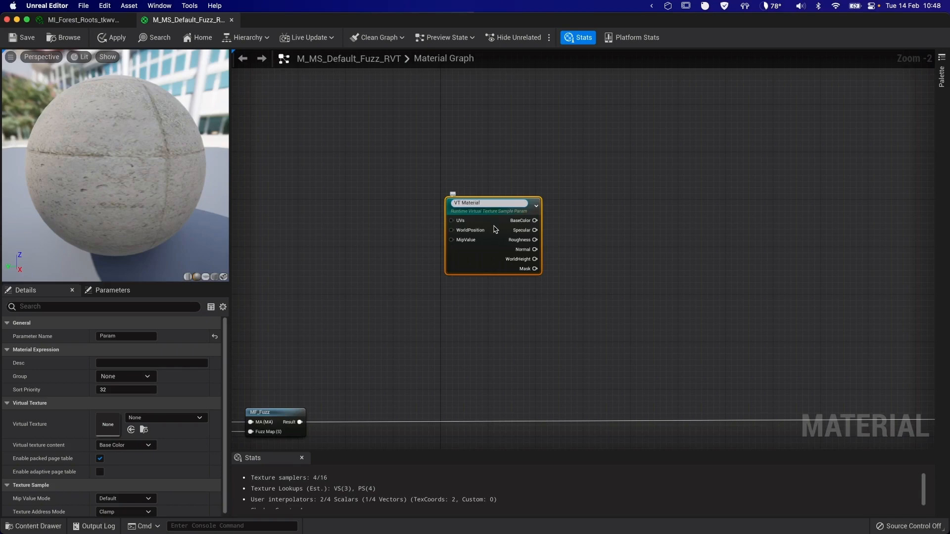
{"action": "key", "text": "Return"}
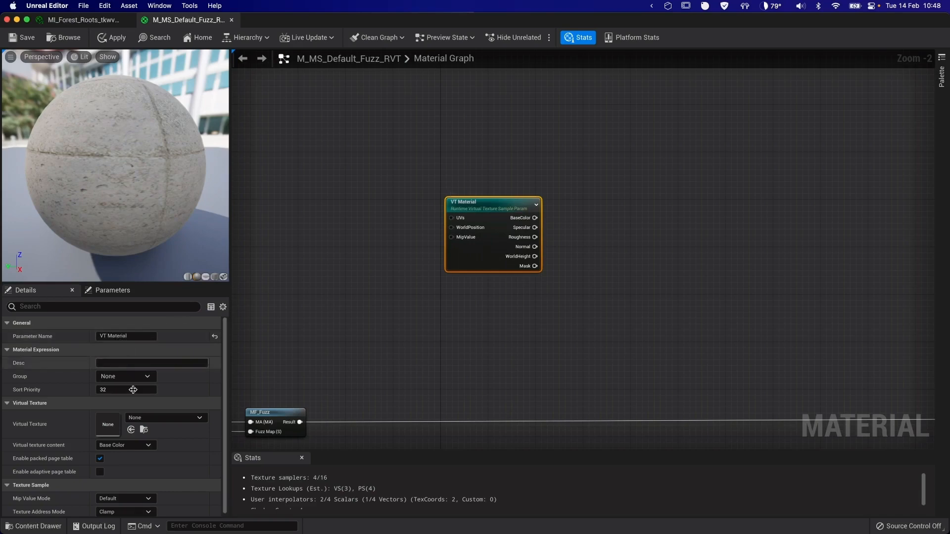
- Assign the VT_Material virtual texture to the VT Material node with the content Base Color, Normal, Roughness, Specular
{"action": "left_click", "coordinate": [163, 418]}
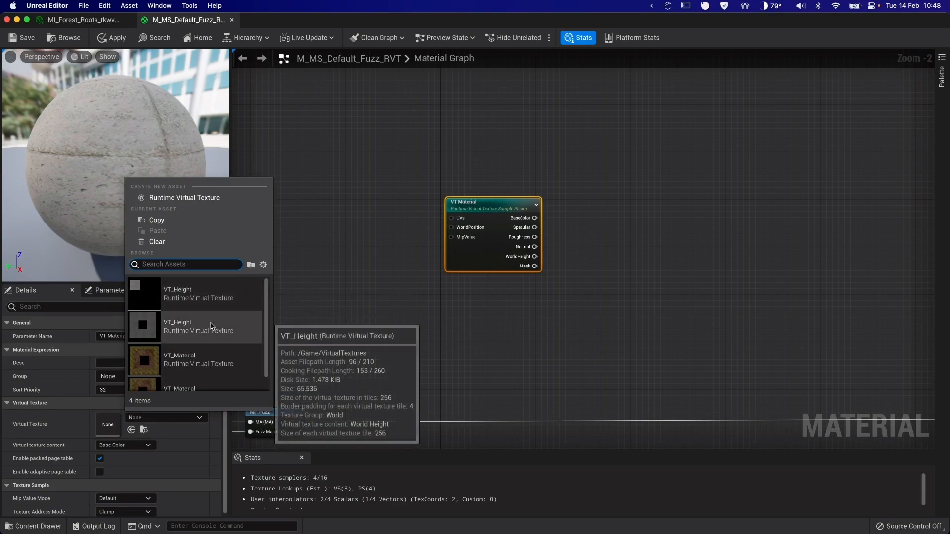
{"action": "scroll", "coordinate": [218, 361], "scroll_direction": "down", "scroll_amount": 1}
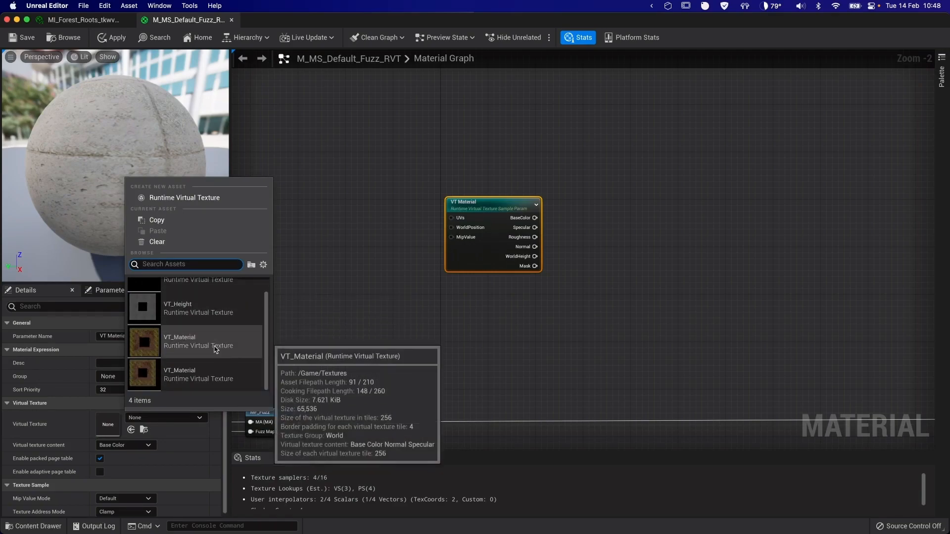
{"action": "left_click", "coordinate": [212, 380]}
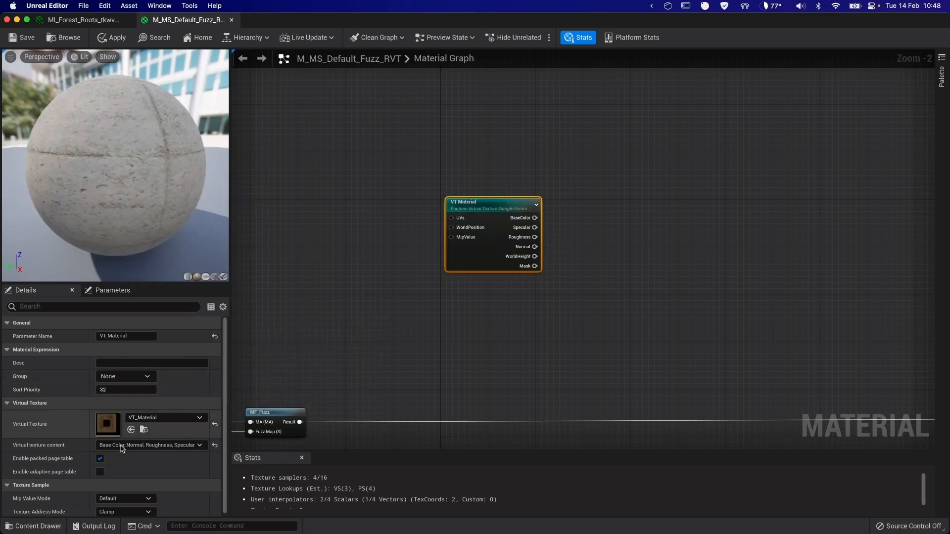
{"action": "left_click", "coordinate": [141, 448]}
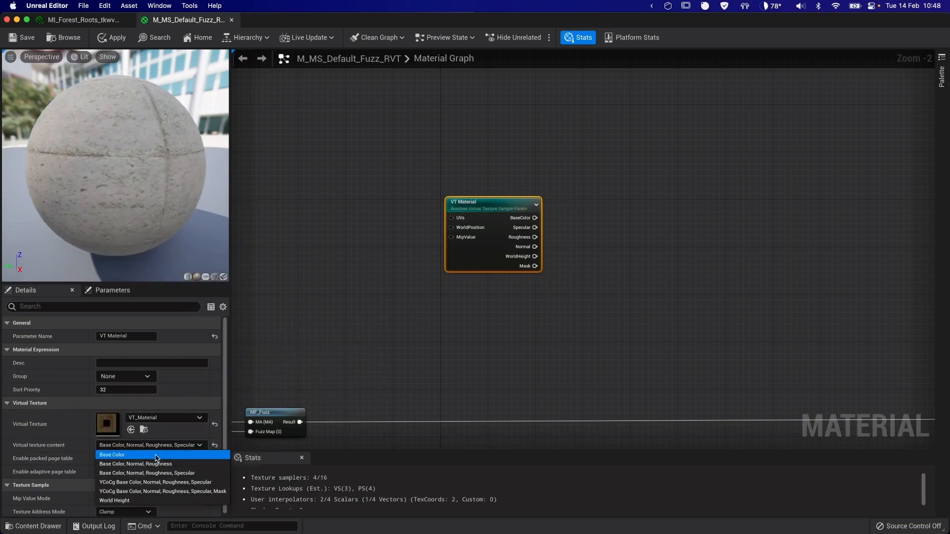
{"action": "left_click", "coordinate": [174, 476]}
- Add a MakeMaterialAttributes node beside the VT Material node
{"action": "right_click_drag", "start_coordinate": [518, 331], "coordinate": [417, 315]}
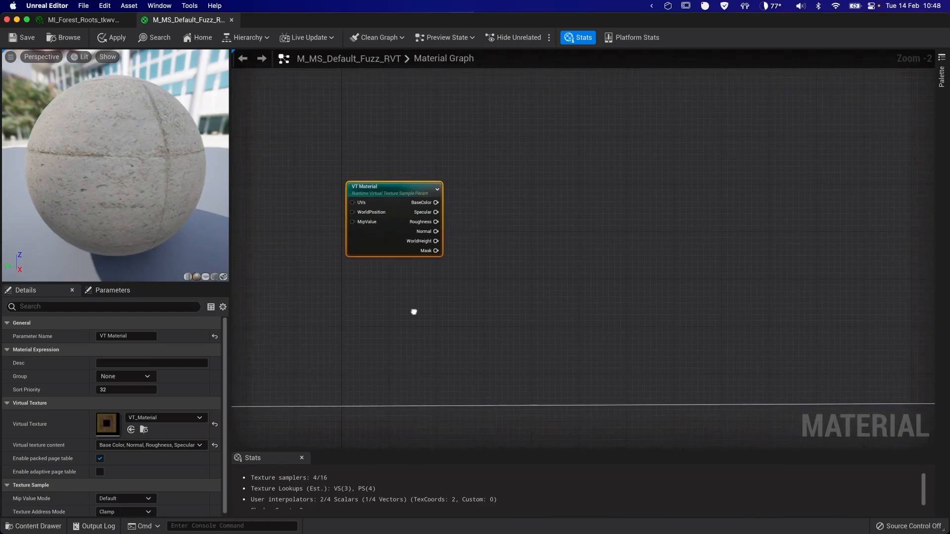
{"action": "right_click", "coordinate": [548, 204]}
{"action": "type", "text": "make"}
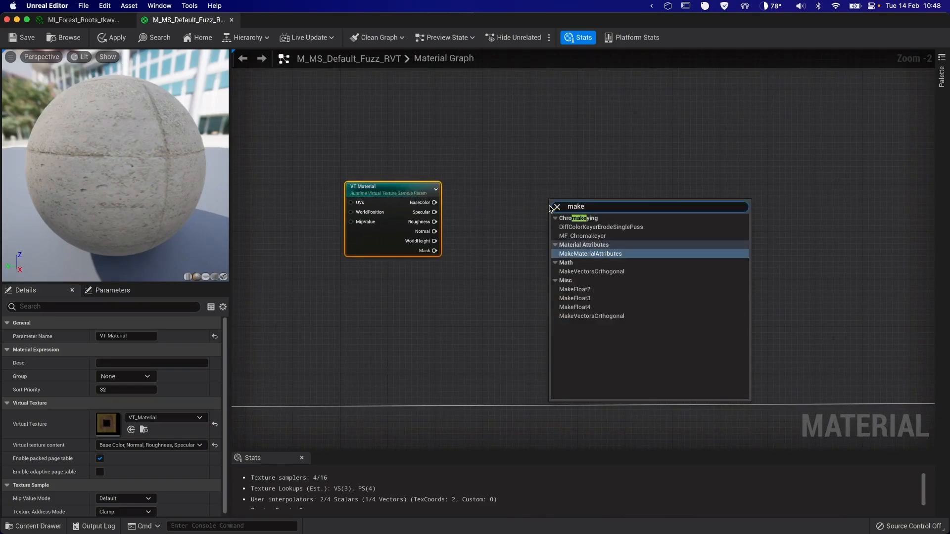
{"action": "left_click", "coordinate": [587, 253]}
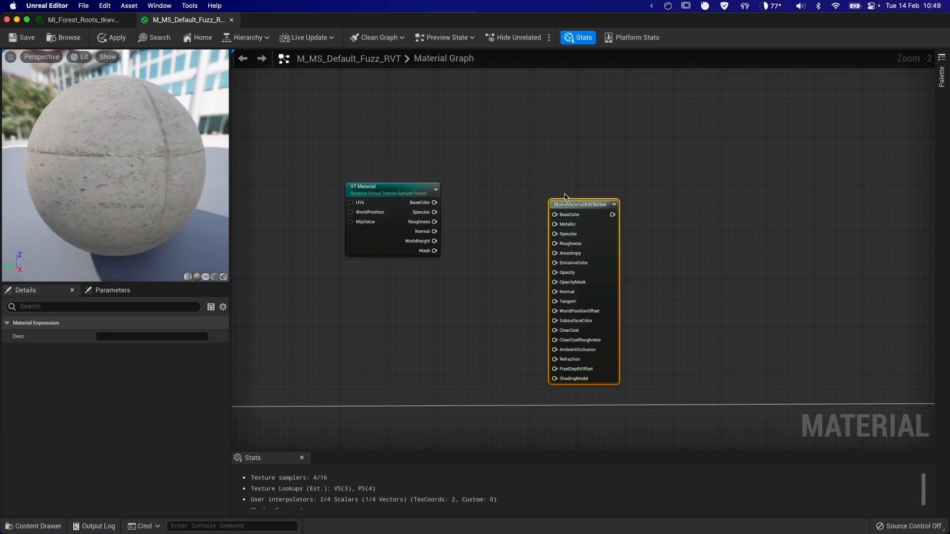
{"action": "left_click_drag", "start_coordinate": [572, 203], "coordinate": [557, 178]}
- Connect VT Material's BaseColor, Specular, Roughness and Normal outputs to the matching MakeMaterialAttributes inputs and reposition the MakeMaterialAttributes node near the sampler
{"action": "mouse_move", "coordinate": [630, 218]}
{"action": "right_mouse_down"}
{"action": "mouse_move", "coordinate": [528, 195]}
{"action": "mouse_move", "coordinate": [623, 223]}
{"action": "right_mouse_up"}
{"action": "left_click_drag", "start_coordinate": [345, 186], "coordinate": [453, 177]}
{"action": "left_click_drag", "start_coordinate": [346, 195], "coordinate": [453, 197]}
{"action": "left_click_drag", "start_coordinate": [347, 205], "coordinate": [453, 205]}
{"action": "left_click_drag", "start_coordinate": [346, 214], "coordinate": [452, 251]}
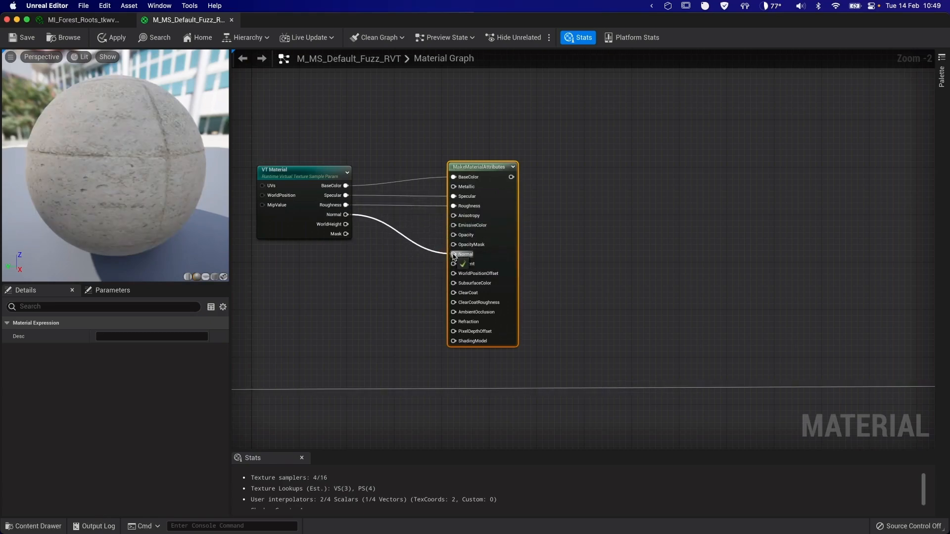
{"action": "right_click_drag", "start_coordinate": [383, 273], "coordinate": [434, 283]}
{"action": "left_click_drag", "start_coordinate": [516, 273], "coordinate": [563, 285]}
{"action": "left_click_drag", "start_coordinate": [552, 281], "coordinate": [495, 272]}
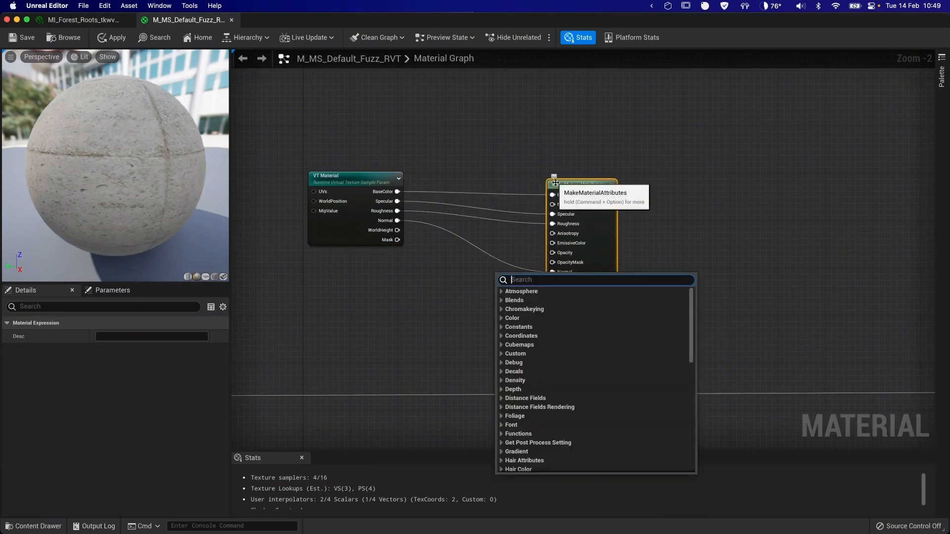
{"action": "left_click", "coordinate": [531, 171]}
{"action": "left_click_drag", "start_coordinate": [565, 186], "coordinate": [511, 179]}
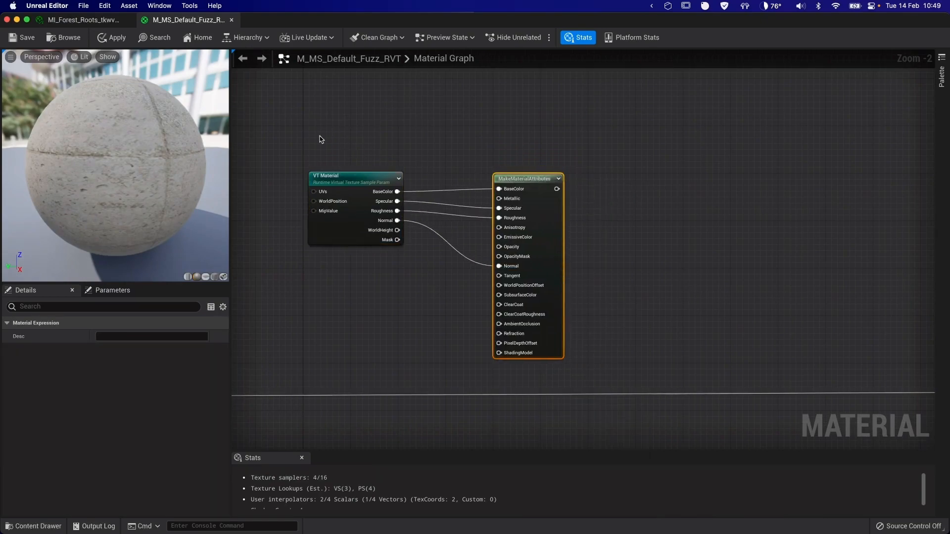
- Enclose the VT Material and MakeMaterialAttributes nodes in a comment titled "Landscape Material" and move the group higher above the MF_Fuzz link
{"action": "left_click_drag", "start_coordinate": [298, 149], "coordinate": [586, 349]}
{"action": "key", "text": "c"}
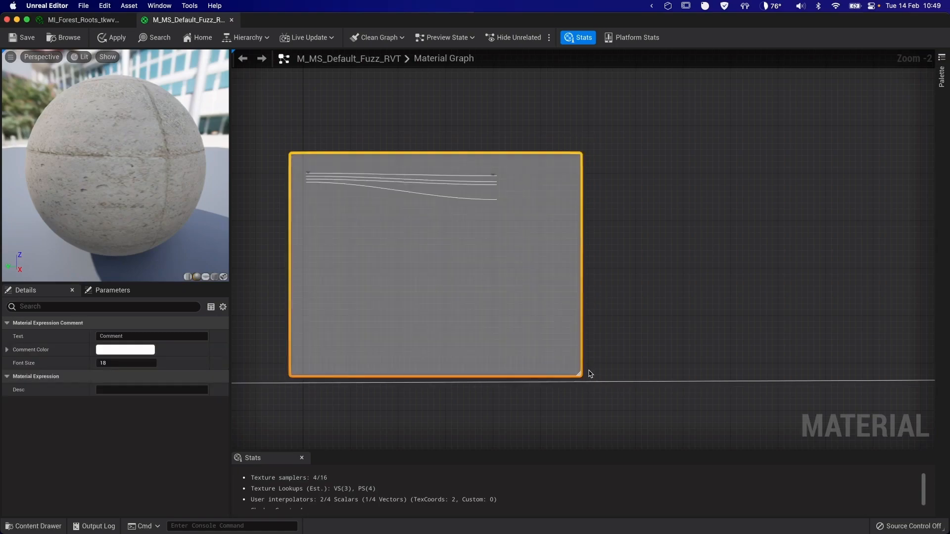
{"action": "type", "text": "Landscape Material"}
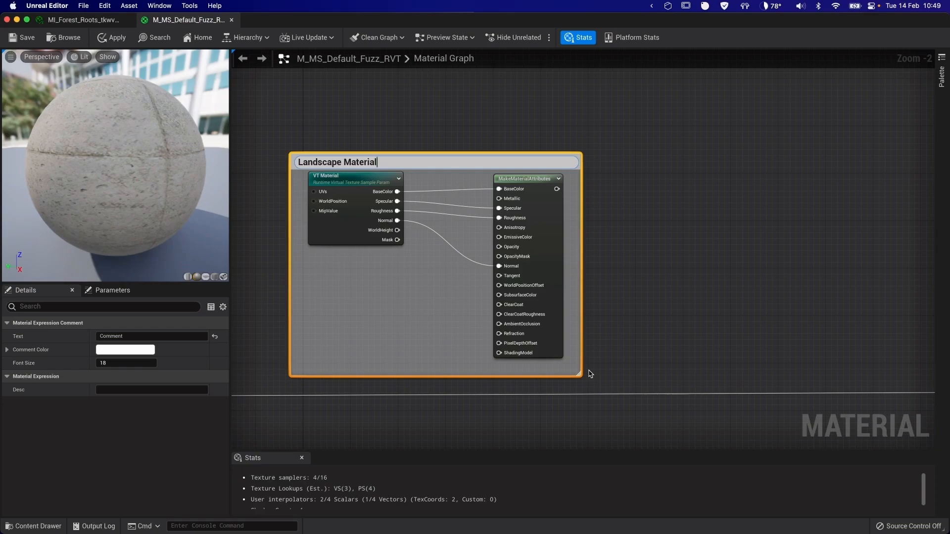
{"action": "key", "text": "Return"}
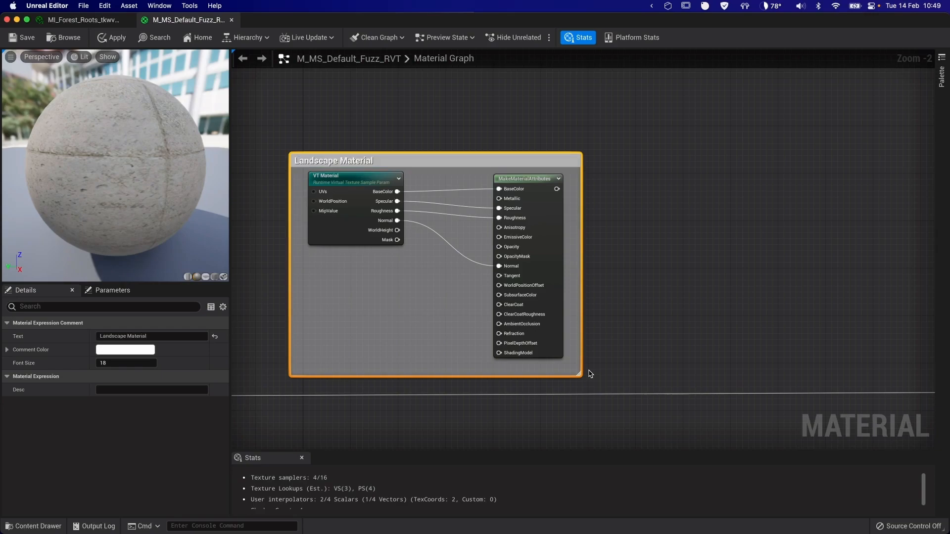
{"action": "scroll", "coordinate": [643, 329], "scroll_direction": "down", "scroll_amount": 2}
{"action": "left_click_drag", "start_coordinate": [377, 173], "coordinate": [648, 354]}
{"action": "left_click_drag", "start_coordinate": [482, 206], "coordinate": [488, 150]}
- Add a second RuntimeVirtualTextureSampleParameter node named VT_Height below the MF_Fuzz link
{"action": "right_click_drag", "start_coordinate": [520, 406], "coordinate": [418, 258]}
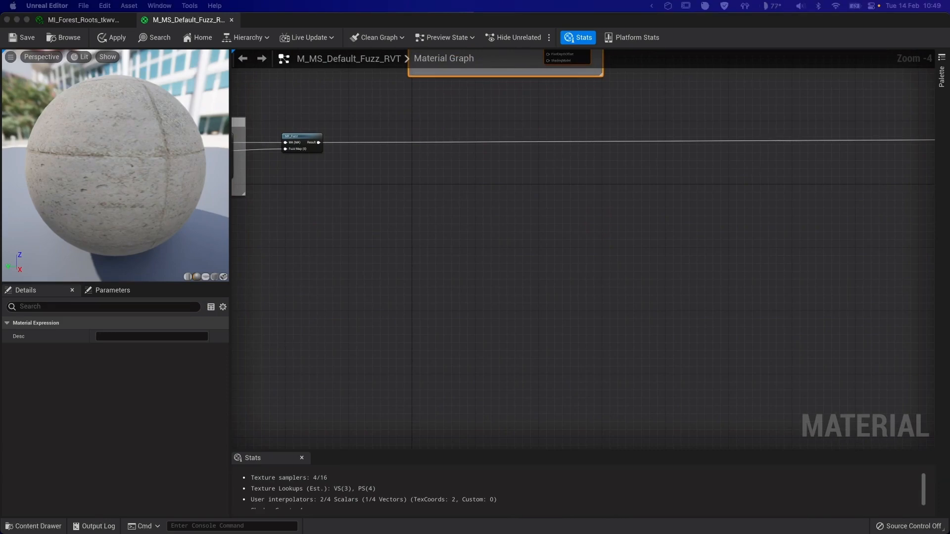
{"action": "right_click", "coordinate": [399, 299]}
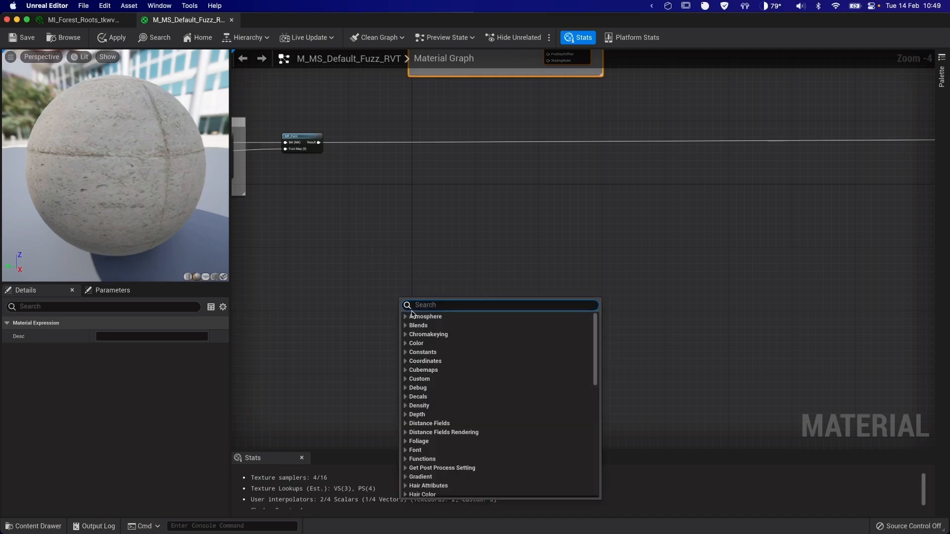
{"action": "type", "text": "Virtu"}
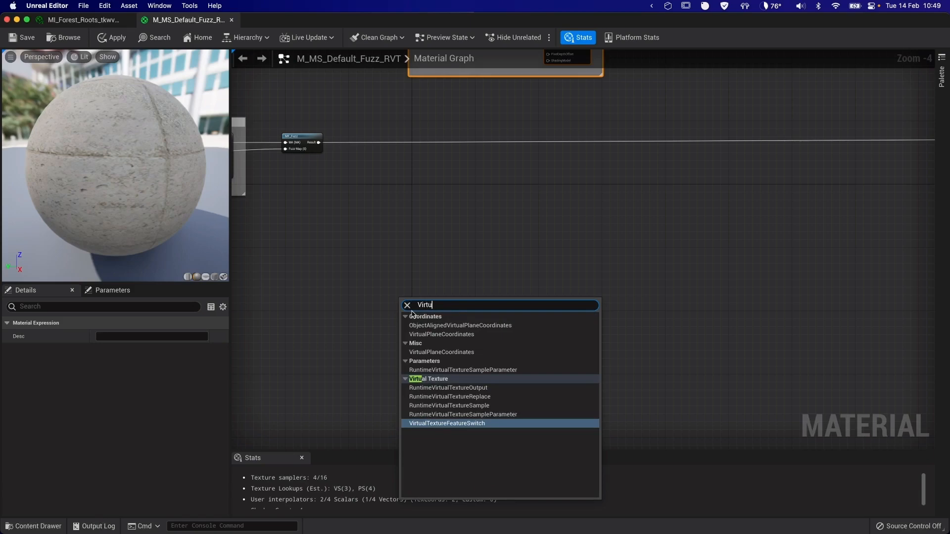
{"action": "left_click", "coordinate": [510, 370]}
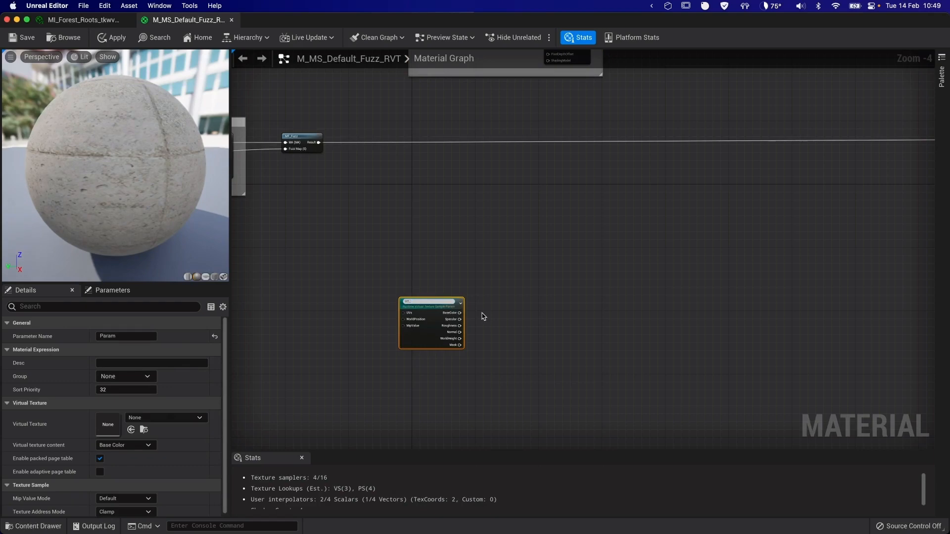
{"action": "key", "text": "Return"}
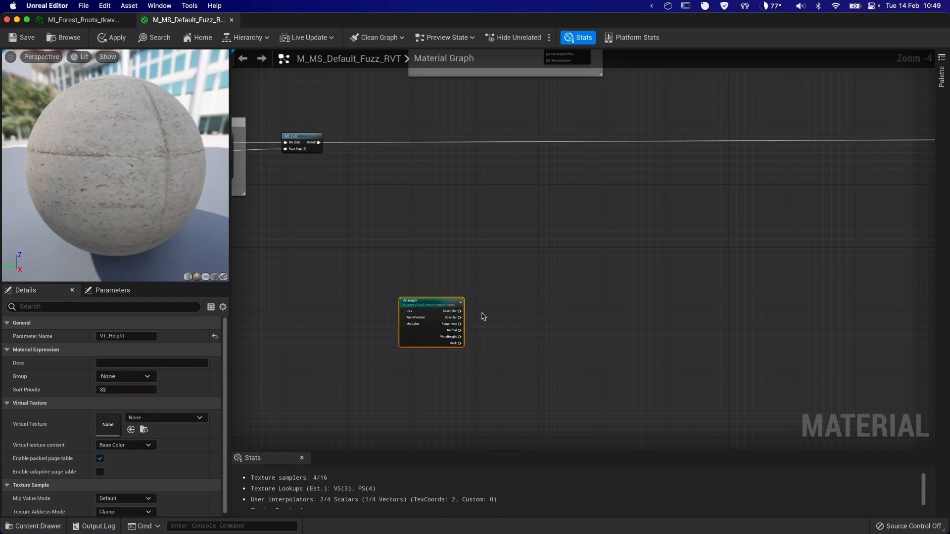
- Reposition the VT_Height sampler node and assign it the VT_Height runtime virtual texture from /Game/VirtualTextures
{"action": "scroll", "coordinate": [482, 310], "scroll_direction": "up", "scroll_amount": 1}
{"action": "left_click_drag", "start_coordinate": [422, 296], "coordinate": [414, 271]}
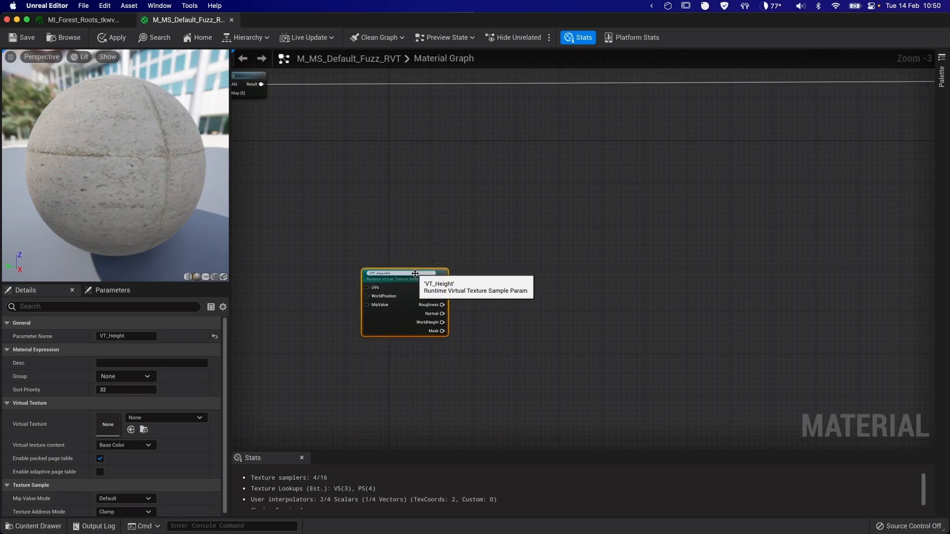
{"action": "scroll", "coordinate": [414, 271], "scroll_direction": "up", "scroll_amount": 1}
{"action": "left_click", "coordinate": [317, 303]}
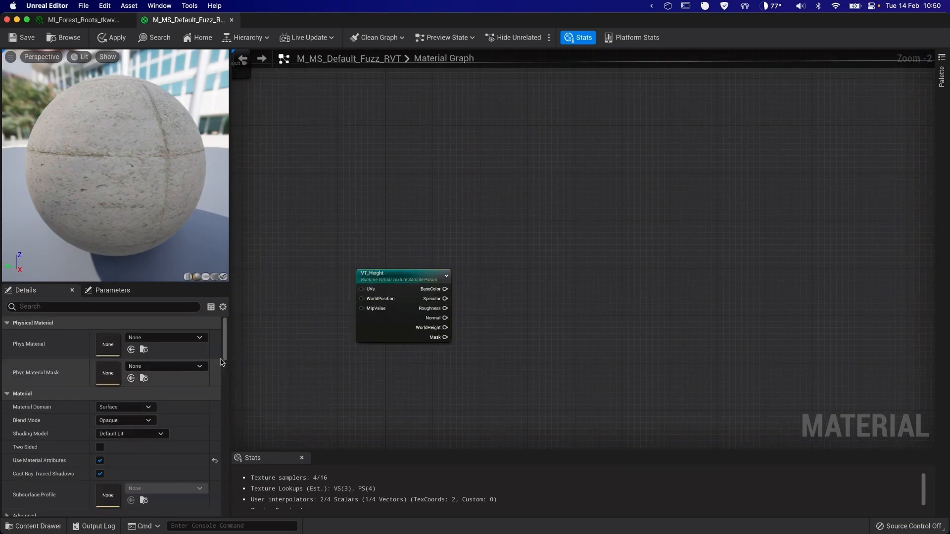
{"action": "left_click_drag", "start_coordinate": [424, 272], "coordinate": [430, 260]}
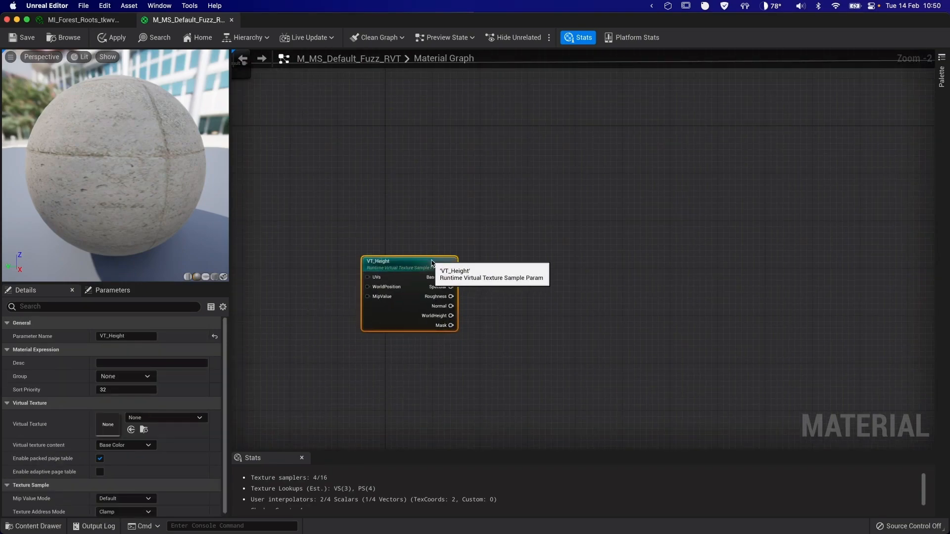
{"action": "left_click", "coordinate": [163, 418]}
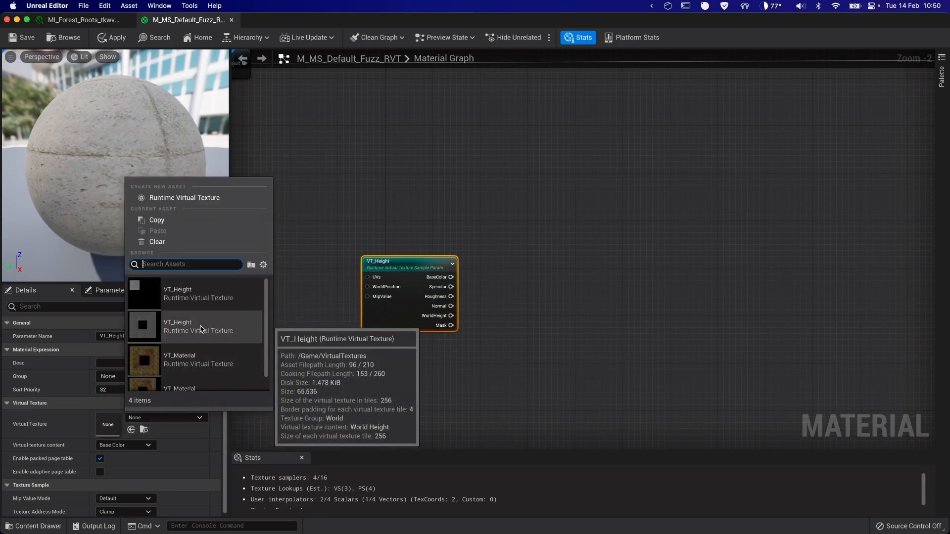
{"action": "left_click", "coordinate": [201, 328]}
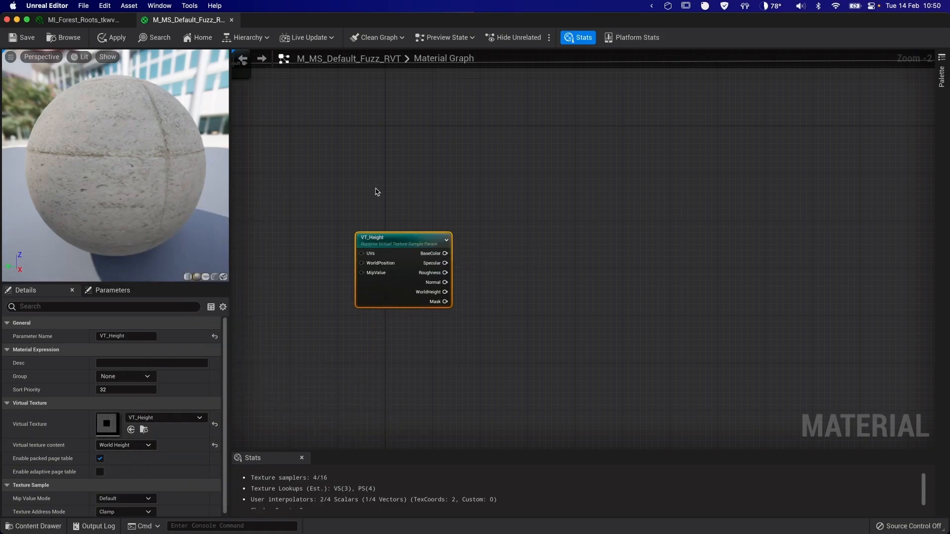
- Add an Absolute World Position node above VT_Height and feed it into a ComponentMask with only the B channel enabled
{"action": "right_click", "coordinate": [341, 177]}
{"action": "type", "text": "world"}
{"action": "key", "text": "Return"}
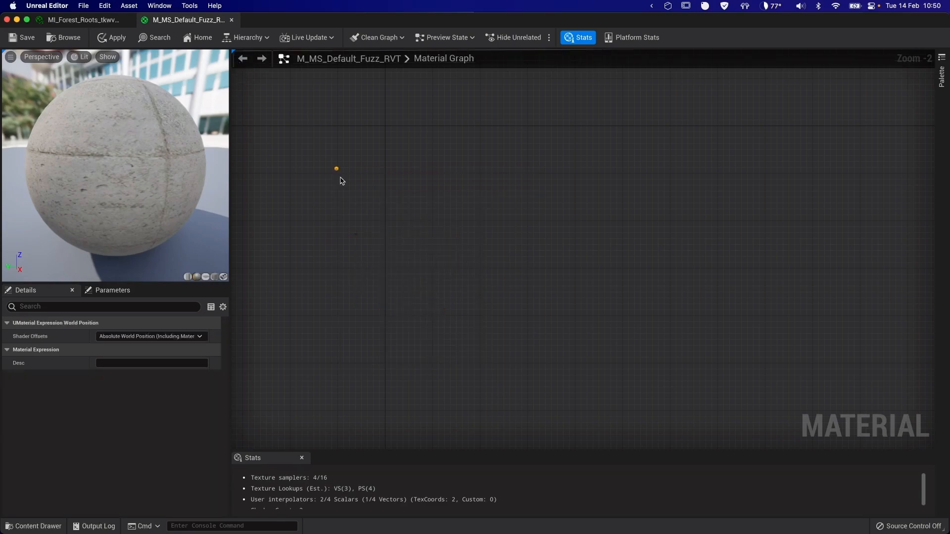
{"action": "left_click_drag", "start_coordinate": [369, 173], "coordinate": [463, 191]}
{"action": "type", "text": "mask"}
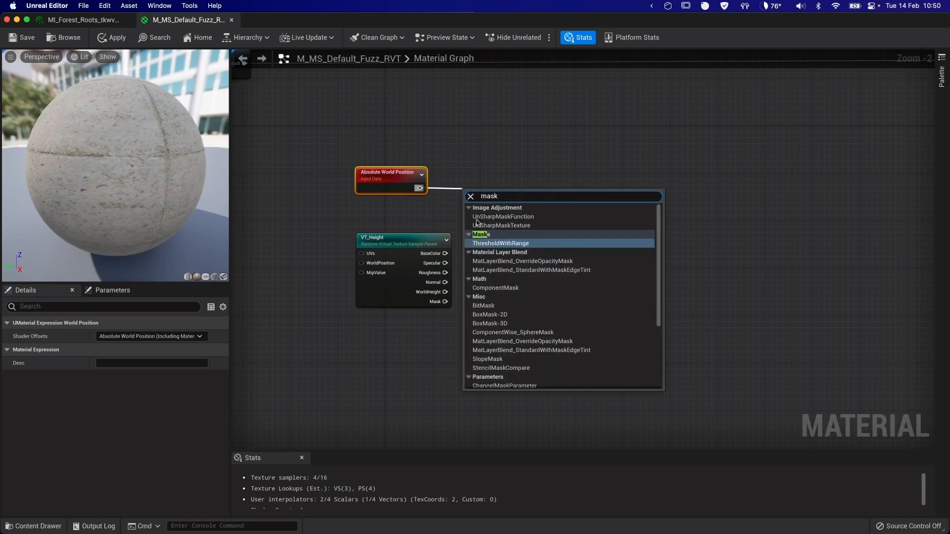
{"action": "left_click", "coordinate": [496, 288]}
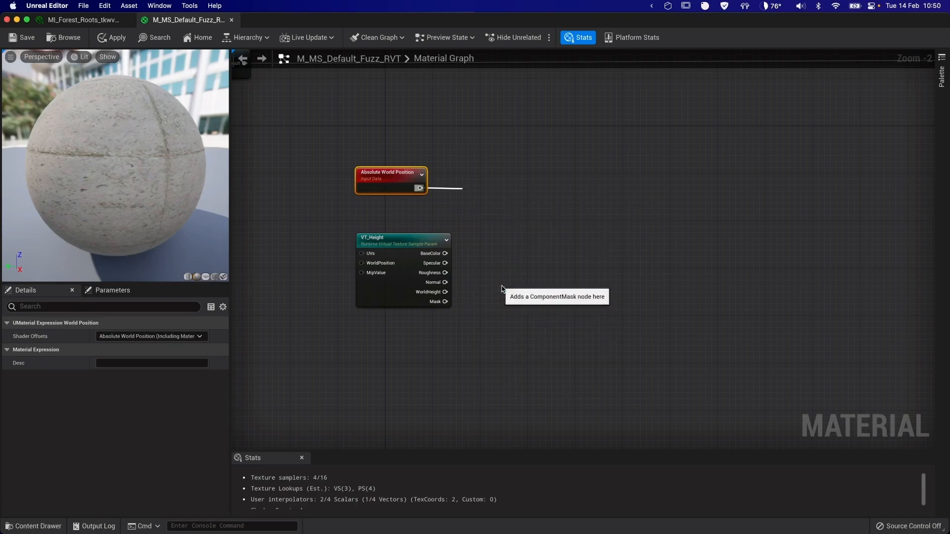
{"action": "left_click", "coordinate": [100, 337]}
{"action": "left_click", "coordinate": [100, 363]}
{"action": "left_click", "coordinate": [100, 350]}
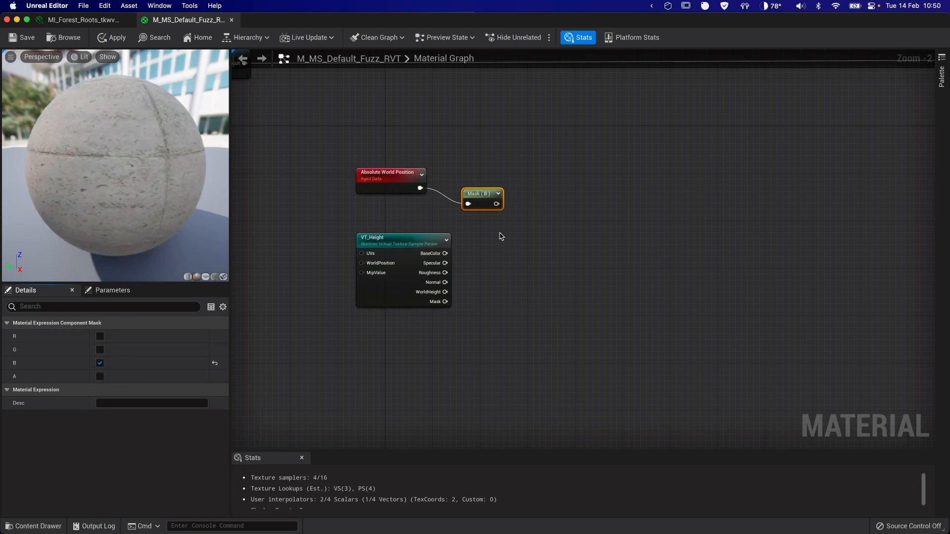
{"action": "left_click_drag", "start_coordinate": [486, 197], "coordinate": [469, 182]}
- Add a Subtract node with the world position mask connected to A and VT_Height's WorldHeight output to B
{"action": "right_click_drag", "start_coordinate": [530, 238], "coordinate": [428, 205]}
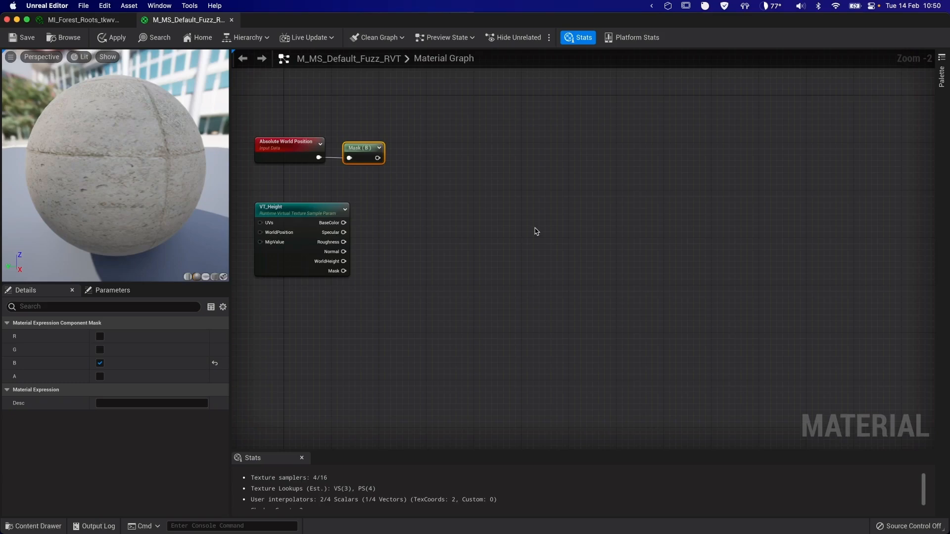
{"action": "right_click", "coordinate": [474, 212]}
{"action": "type", "text": "-"}
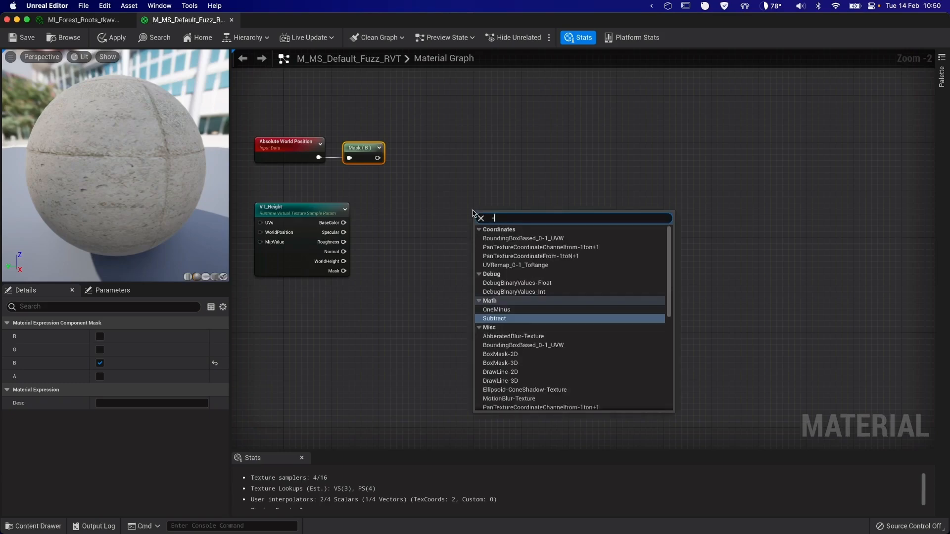
{"action": "key", "text": "Return"}
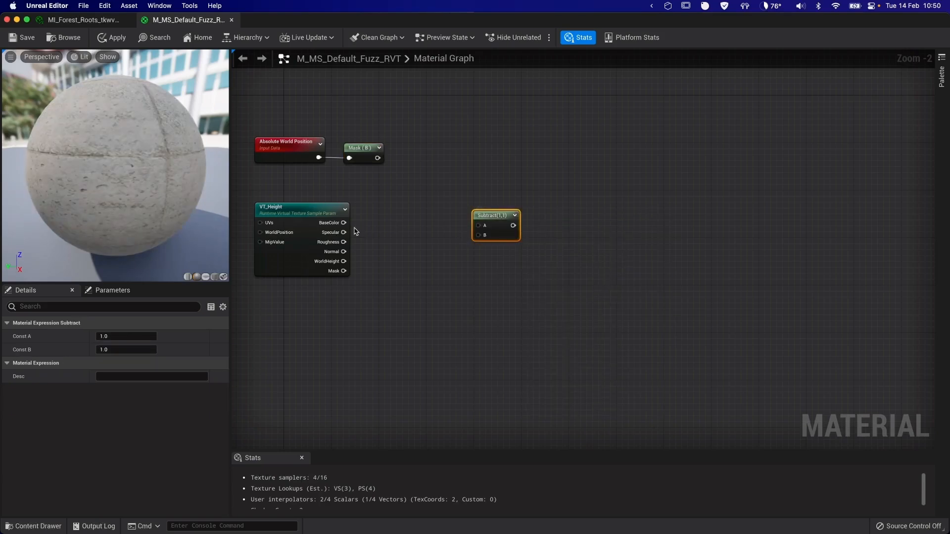
{"action": "left_click_drag", "start_coordinate": [343, 261], "coordinate": [478, 241]}
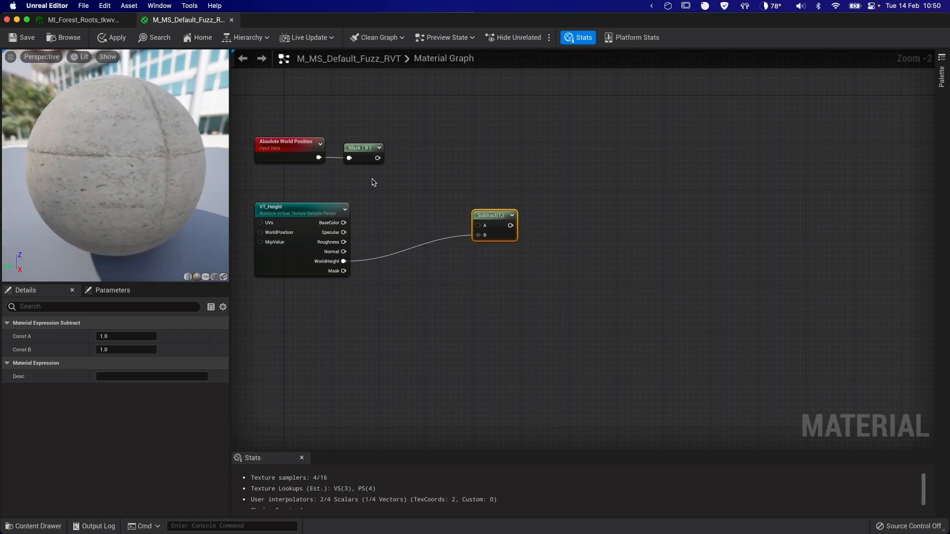
{"action": "left_click_drag", "start_coordinate": [378, 158], "coordinate": [477, 203]}
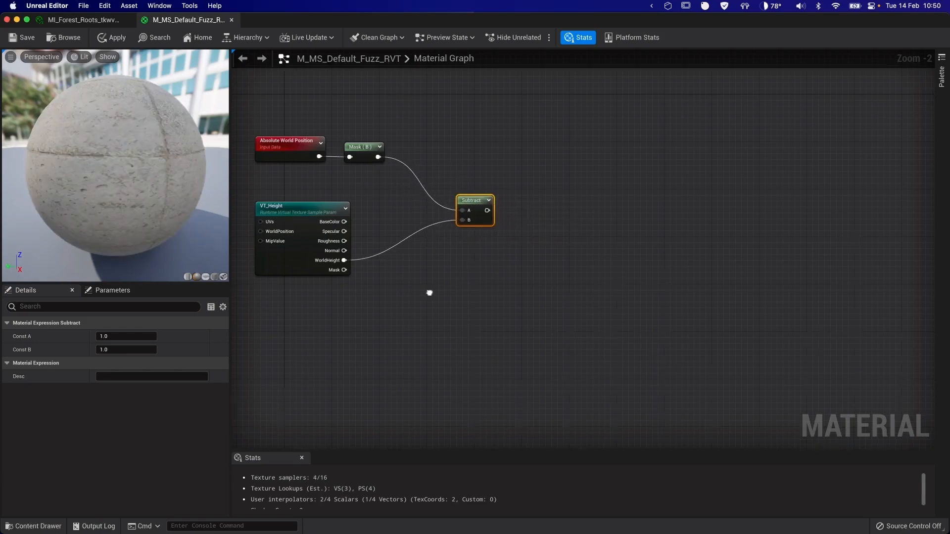
- Add an Object Bounds node below VT_Height and feed it into a ComponentMask with only the B channel enabled
{"action": "right_click_drag", "start_coordinate": [428, 290], "coordinate": [475, 230]}
{"action": "right_click", "coordinate": [356, 274]}
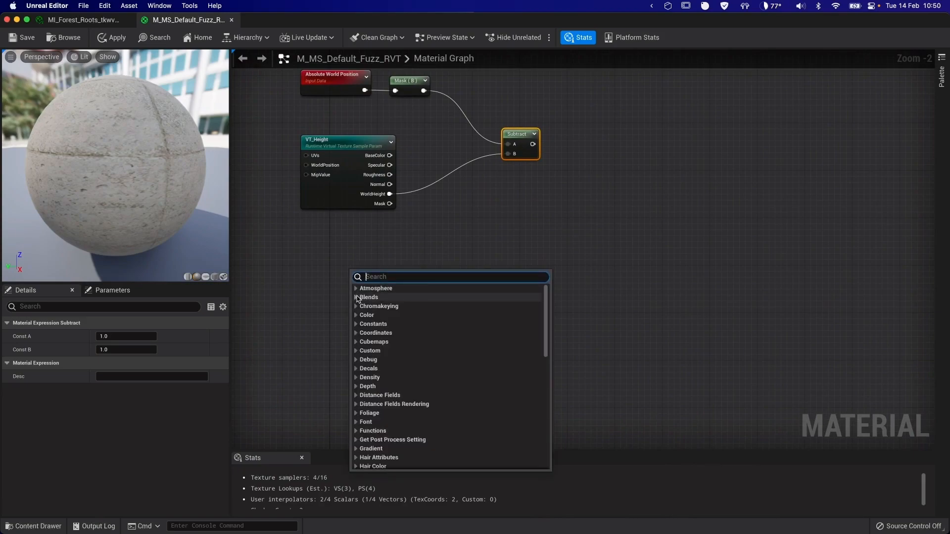
{"action": "type", "text": "object"}
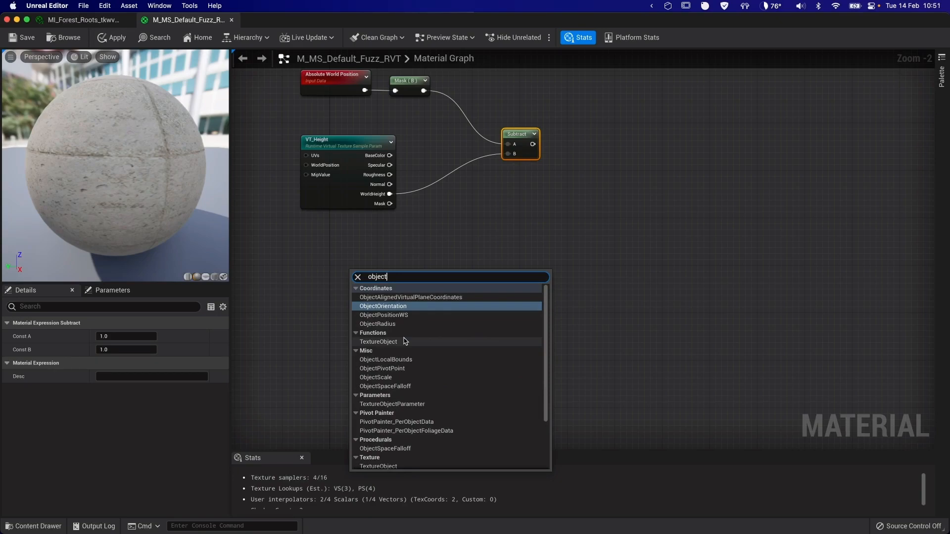
{"action": "type", "text": "boun"}
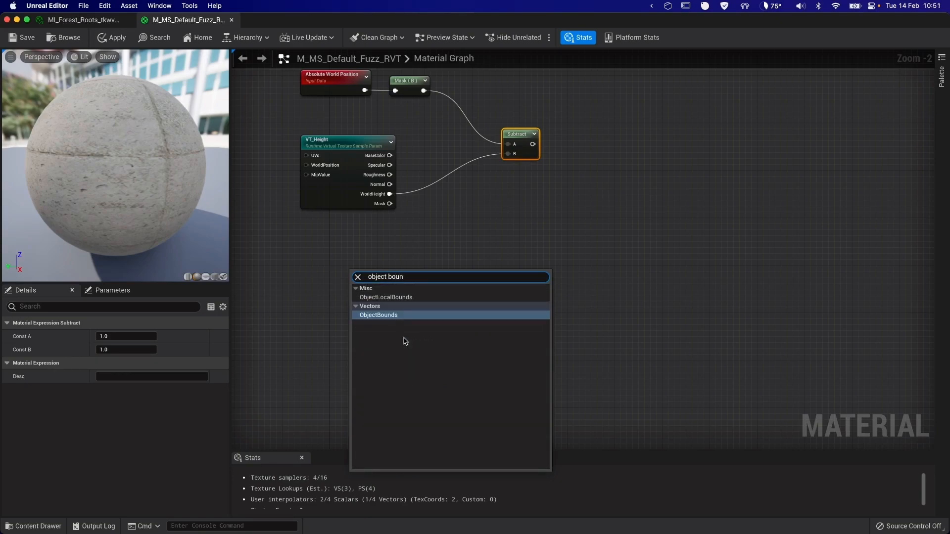
{"action": "left_click", "coordinate": [375, 317]}
{"action": "left_click_drag", "start_coordinate": [383, 278], "coordinate": [453, 252]}
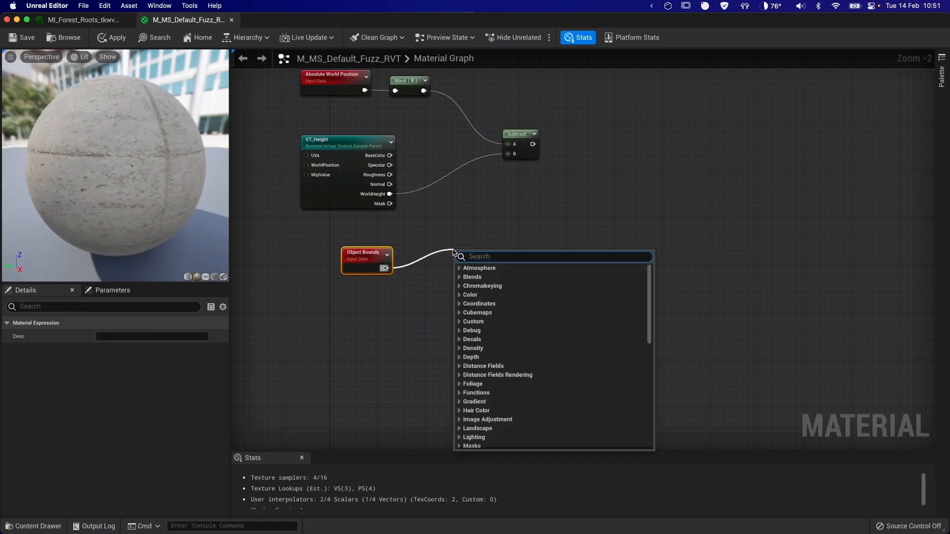
{"action": "type", "text": "mask"}
{"action": "left_click", "coordinate": [456, 346]}
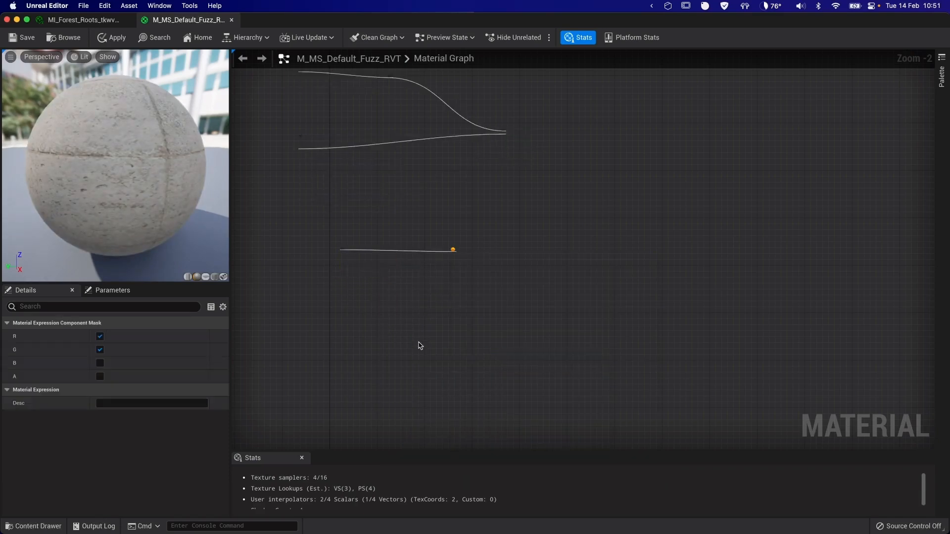
{"action": "left_click", "coordinate": [100, 362]}
- Add an Add node with the Subtract result connected to A and the Object Bounds mask to B
{"action": "right_click_drag", "start_coordinate": [566, 292], "coordinate": [498, 304]}
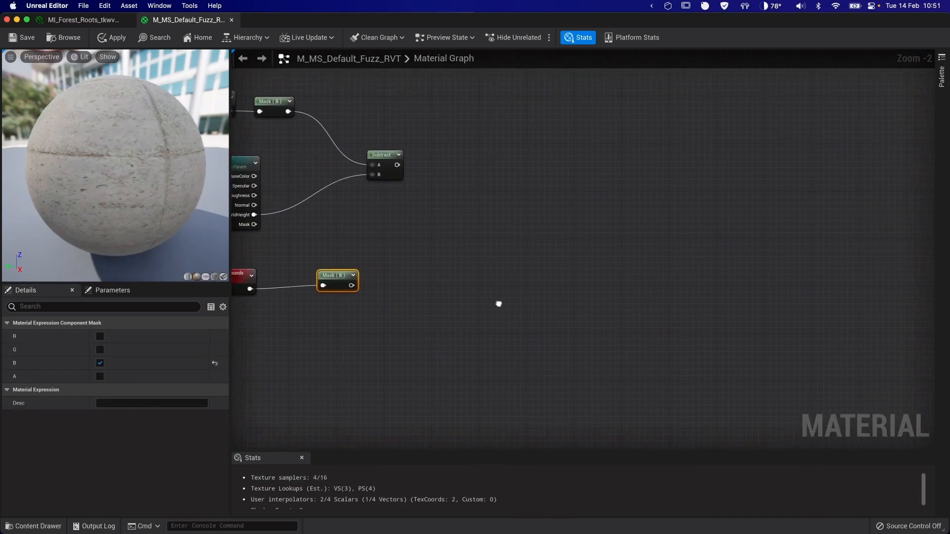
{"action": "right_click_drag", "start_coordinate": [453, 208], "coordinate": [580, 276]}
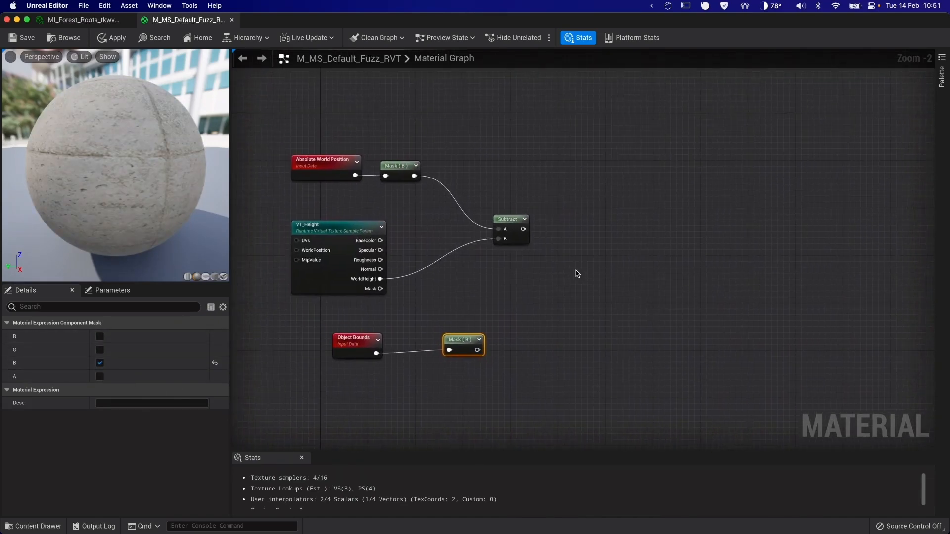
{"action": "left_click_drag", "start_coordinate": [524, 229], "coordinate": [644, 231]}
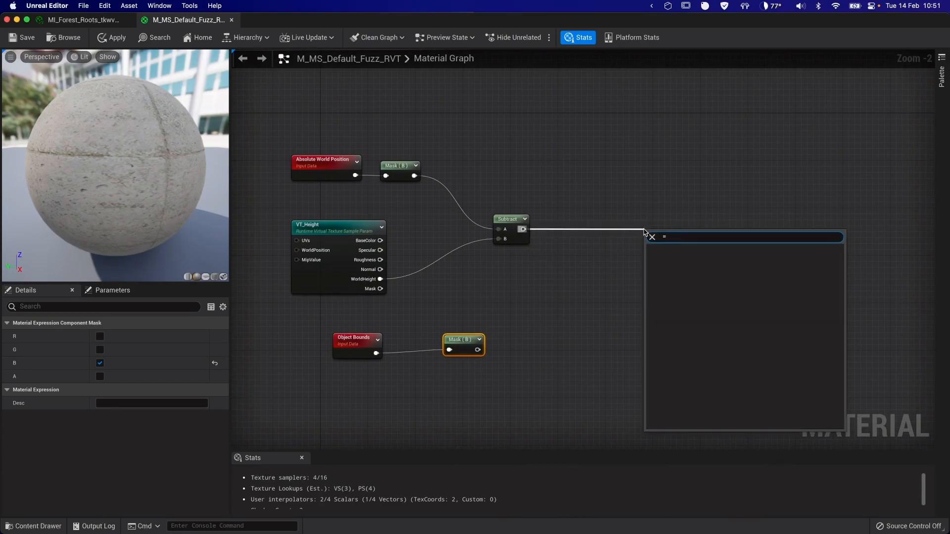
{"action": "type", "text": "+"}
{"action": "key", "text": "Return"}
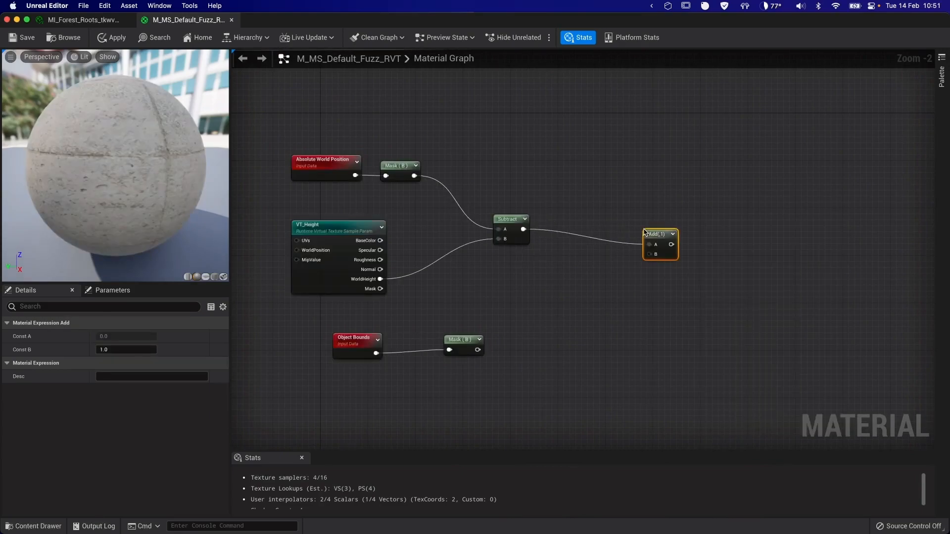
{"action": "left_click_drag", "start_coordinate": [665, 228], "coordinate": [608, 224]}
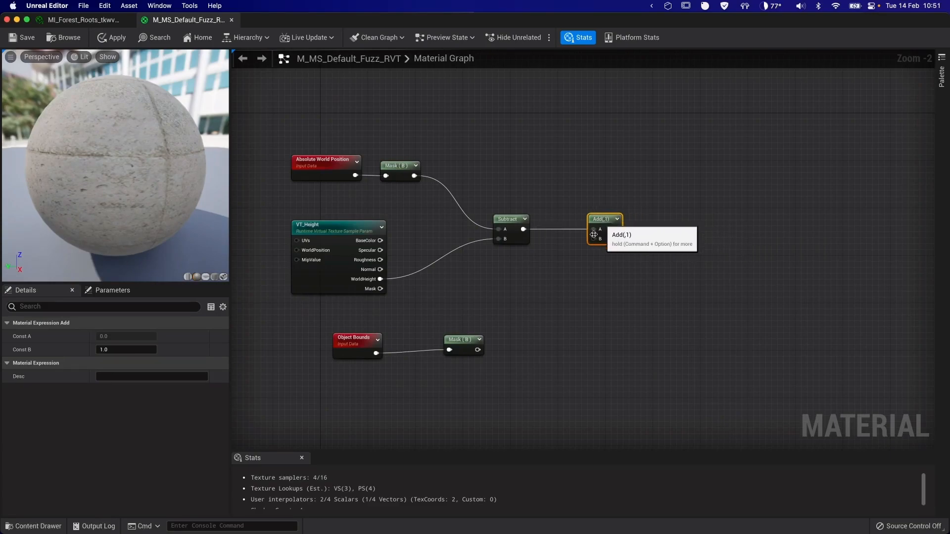
{"action": "left_click_drag", "start_coordinate": [477, 350], "coordinate": [593, 239]}
- Feed the Add result into input A of a second Subtract node and line that node up with the chain
{"action": "right_click_drag", "start_coordinate": [630, 292], "coordinate": [457, 279]}
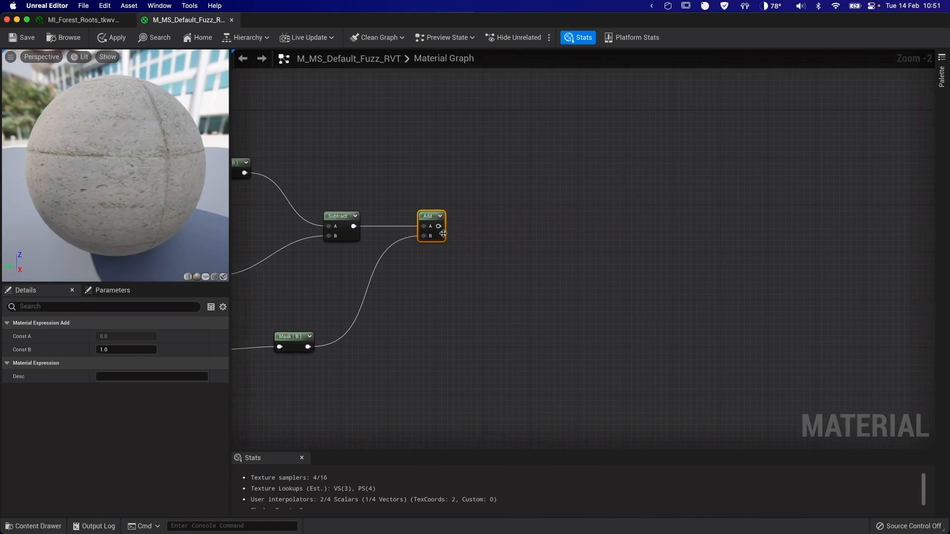
{"action": "left_click_drag", "start_coordinate": [438, 226], "coordinate": [514, 228]}
{"action": "type", "text": "bu"}
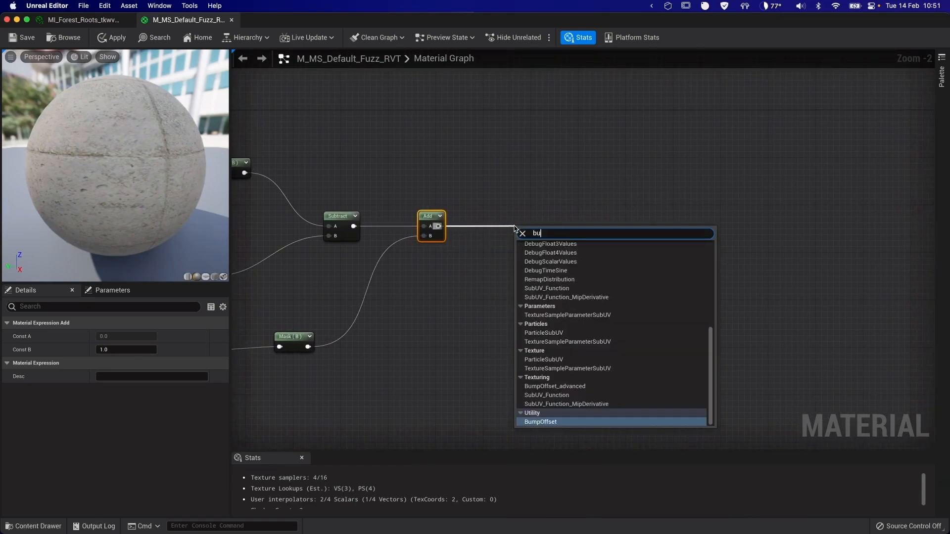
{"action": "key", "text": "BackSpace"}
{"action": "key", "text": "BackSpace"}
{"action": "type", "text": "sub"}
{"action": "key", "text": "Return"}
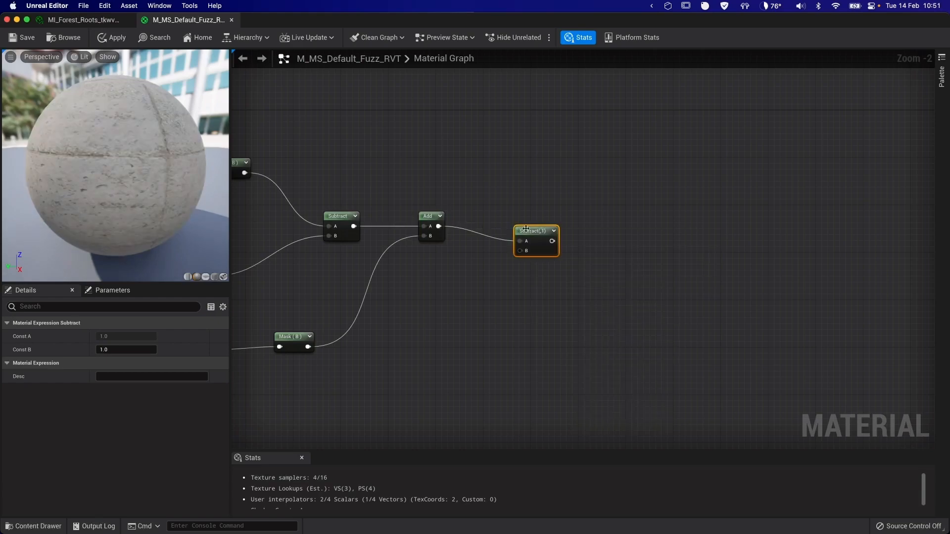
{"action": "left_click_drag", "start_coordinate": [526, 229], "coordinate": [507, 214]}
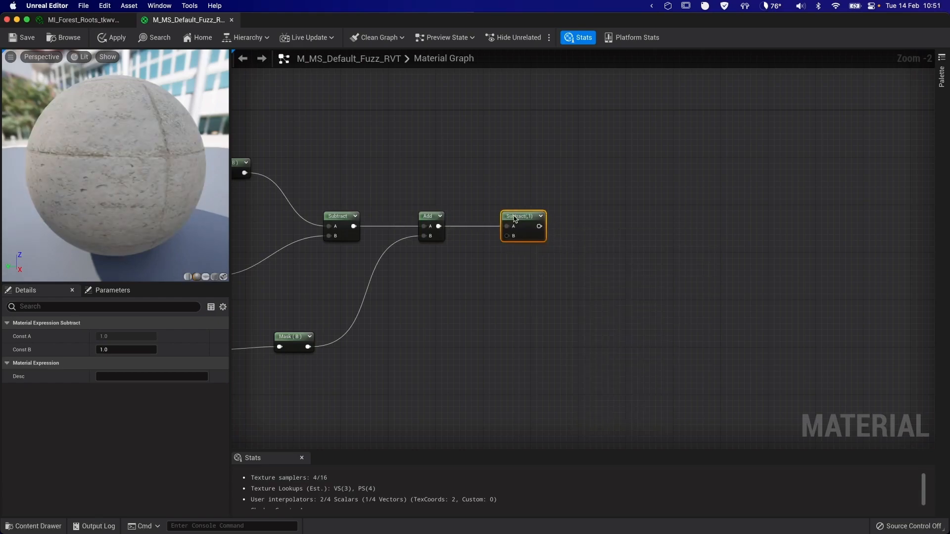
- Create a constant below the Add node, convert it to a parameter named BlendHeight and set its default value to 1
{"action": "left_click", "coordinate": [419, 350]}
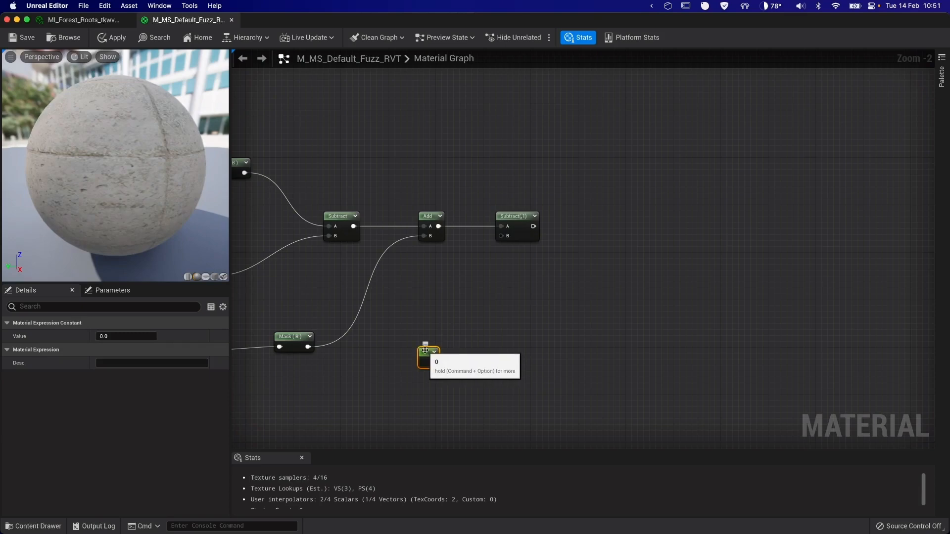
{"action": "right_click", "coordinate": [426, 355]}
{"action": "left_click", "coordinate": [461, 152]}
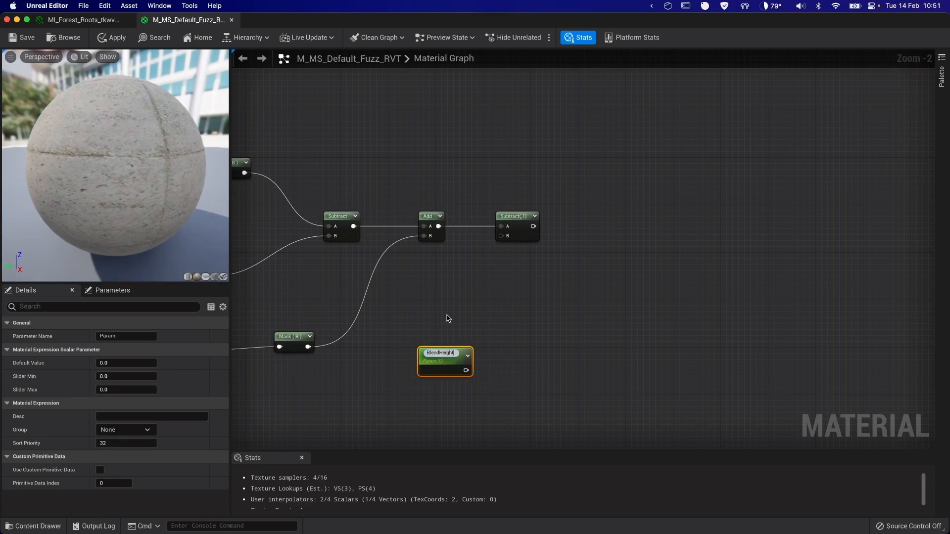
{"action": "type", "text": "BlendHeight"}
{"action": "key", "text": "Return"}
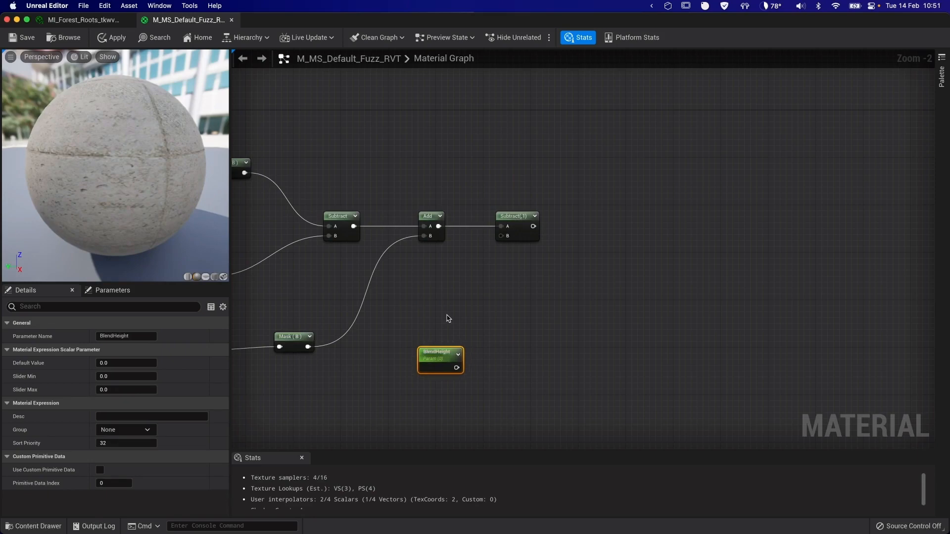
{"action": "left_click", "coordinate": [114, 364]}
{"action": "type", "text": "1"}
{"action": "key", "text": "Return"}
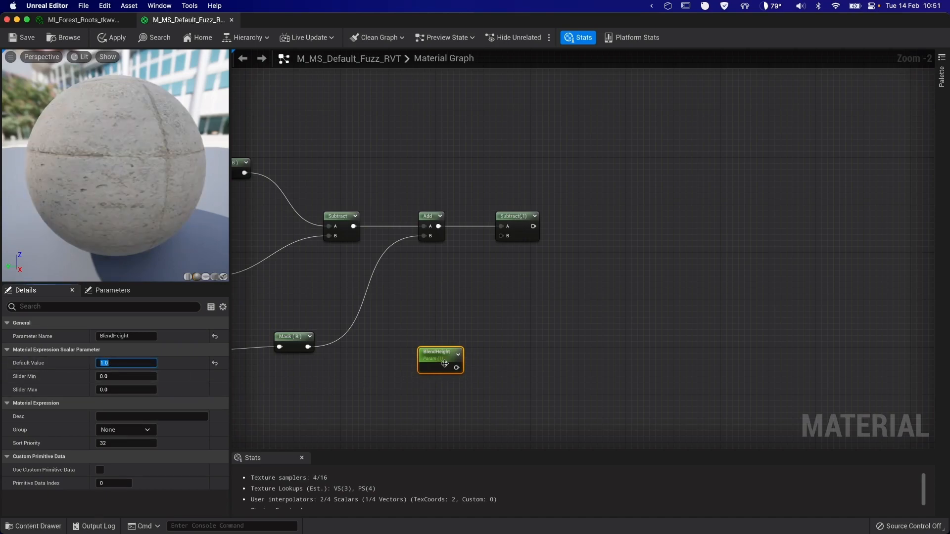
- Try connecting BlendHeight to input B of the second Subtract node, and undo the link
{"action": "left_click_drag", "start_coordinate": [450, 358], "coordinate": [501, 238]}
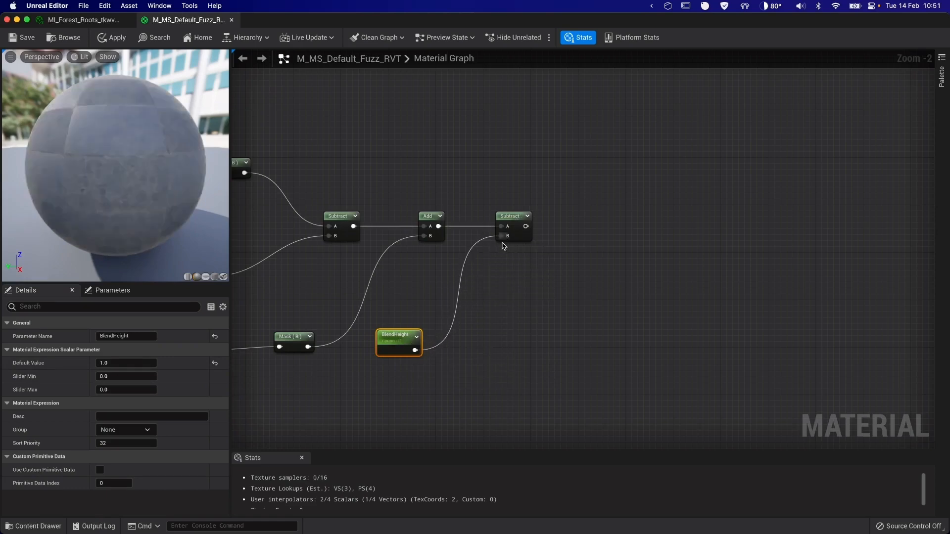
{"action": "right_click_drag", "start_coordinate": [527, 312], "coordinate": [524, 269]}
{"action": "key", "text": "super+z"}
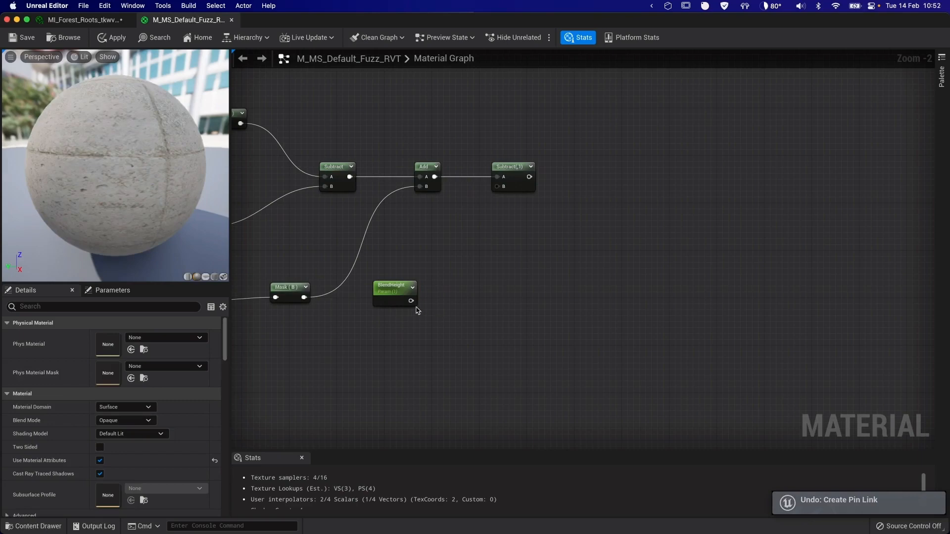
- Add a Multiply node with the Object Bounds mask in A and BlendHeight in B, and feed its result into input B of the second Subtract node
{"action": "right_click", "coordinate": [482, 259]}
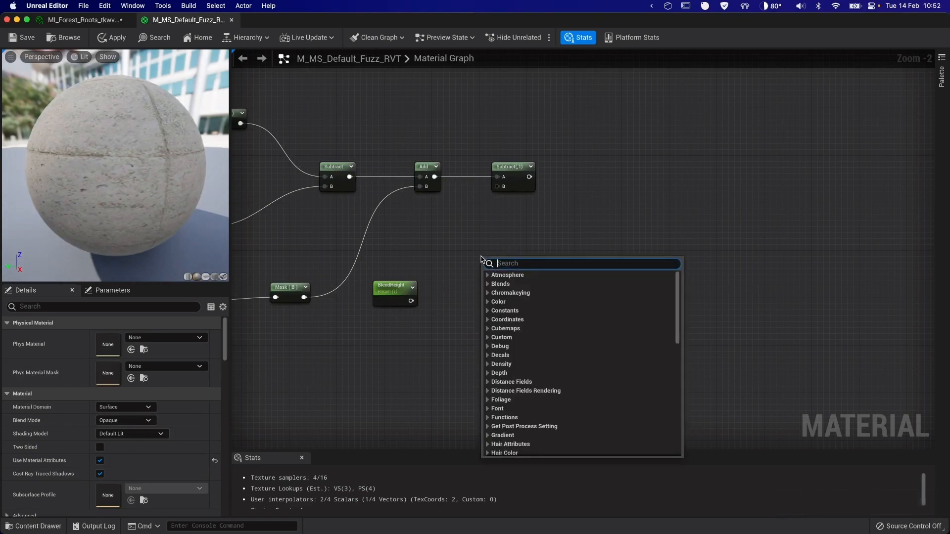
{"action": "type", "text": "*"}
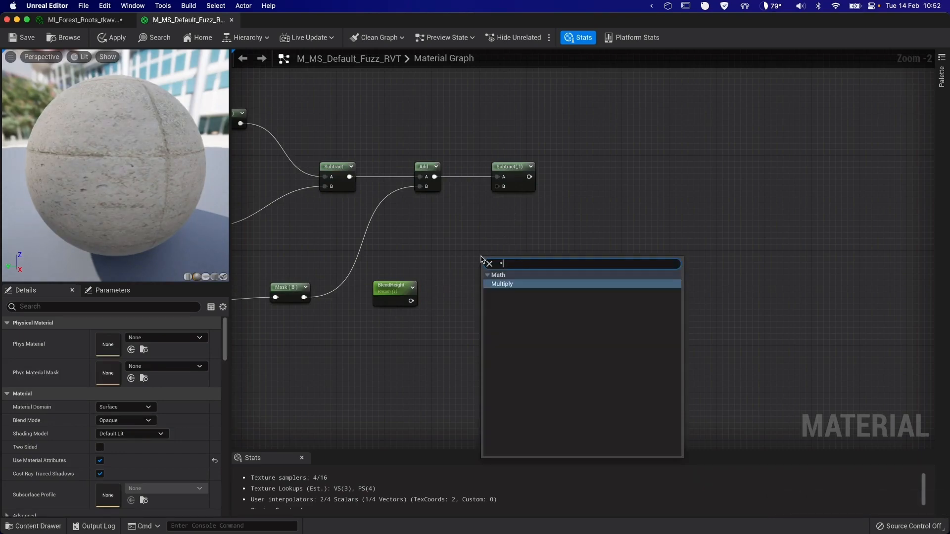
{"action": "key", "text": "Return"}
{"action": "left_click_drag", "start_coordinate": [487, 261], "coordinate": [470, 252]}
{"action": "left_click_drag", "start_coordinate": [304, 297], "coordinate": [464, 265]}
{"action": "left_click_drag", "start_coordinate": [411, 301], "coordinate": [552, 167]}
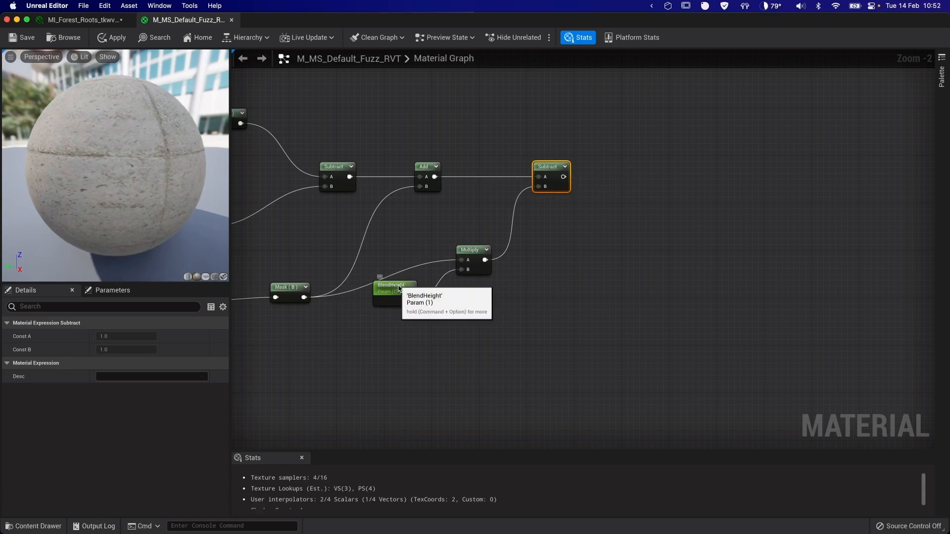
- Move the BlendHeight and Multiply nodes lower so their wires are tidily laid out below the main chain
{"action": "left_click_drag", "start_coordinate": [401, 283], "coordinate": [395, 307]}
{"action": "right_click_drag", "start_coordinate": [518, 340], "coordinate": [415, 344]}
{"action": "left_click_drag", "start_coordinate": [357, 266], "coordinate": [362, 302]}
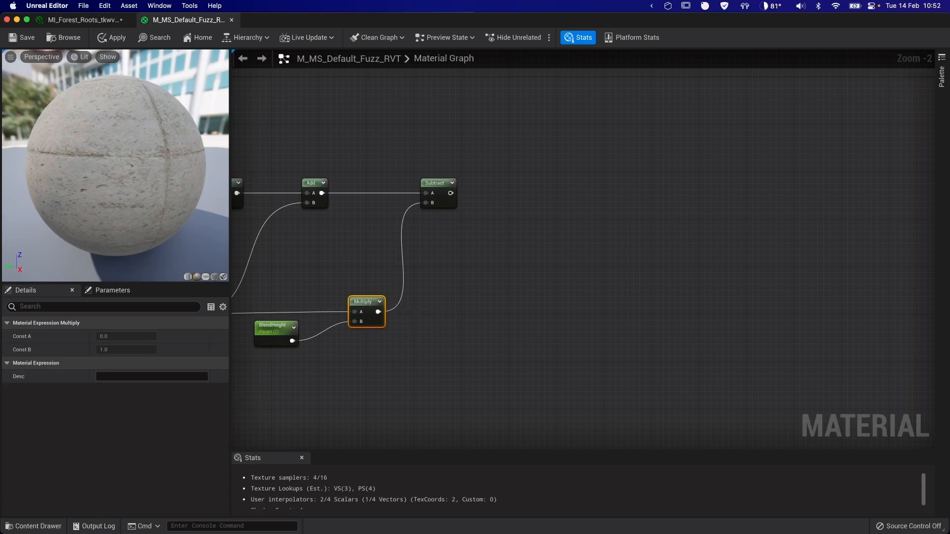
- Create a constant beside the Multiply node, convert it to a parameter named Height Falloff and place it below the second Subtract node
{"action": "right_click_drag", "start_coordinate": [534, 302], "coordinate": [434, 282]}
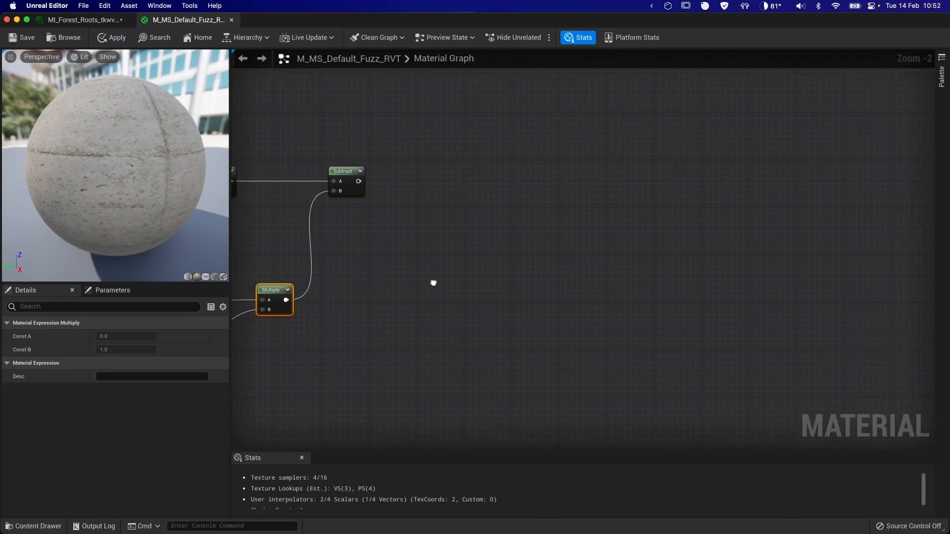
{"action": "left_click", "coordinate": [367, 313]}
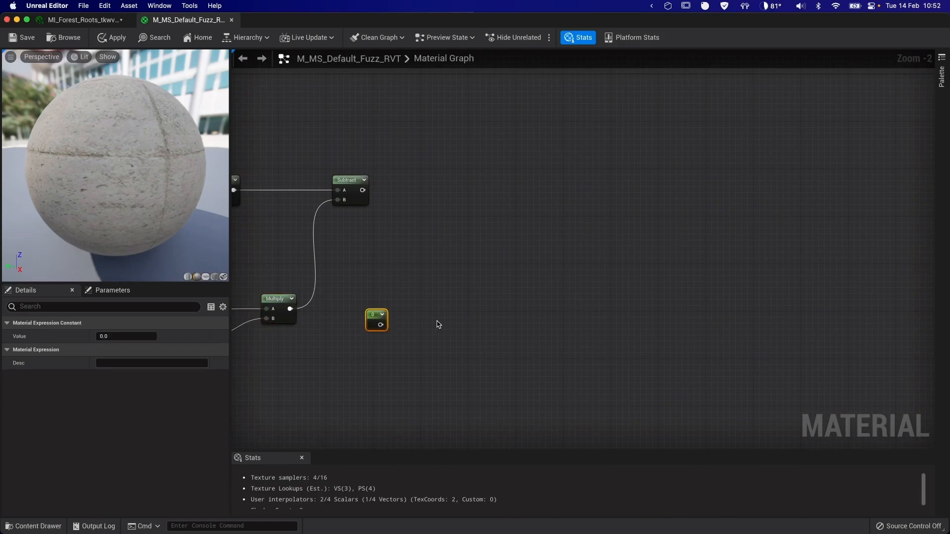
{"action": "right_click", "coordinate": [376, 320]}
{"action": "left_click", "coordinate": [395, 111]}
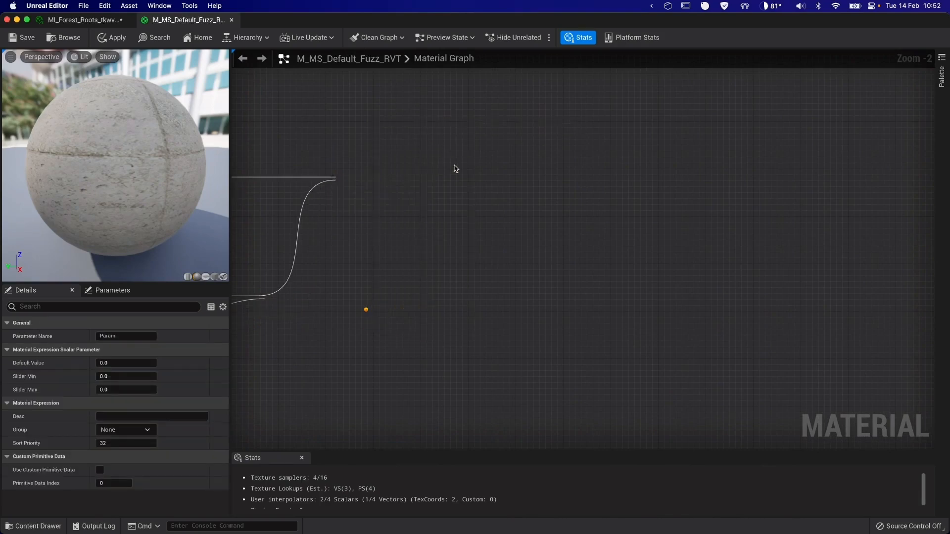
{"action": "type", "text": "Height Falloff"}
{"action": "key", "text": "Return"}
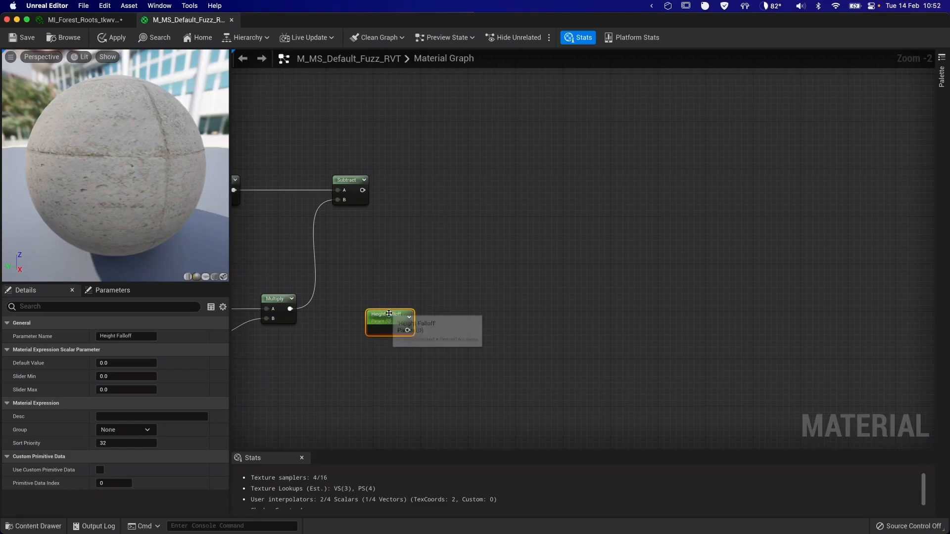
{"action": "left_click_drag", "start_coordinate": [388, 316], "coordinate": [366, 307]}
- Add a Divide node with the second Subtract result connected to A and Height Falloff to B
{"action": "left_click_drag", "start_coordinate": [362, 190], "coordinate": [445, 193]}
{"action": "type", "text": "divide"}
{"action": "key", "text": "Return"}
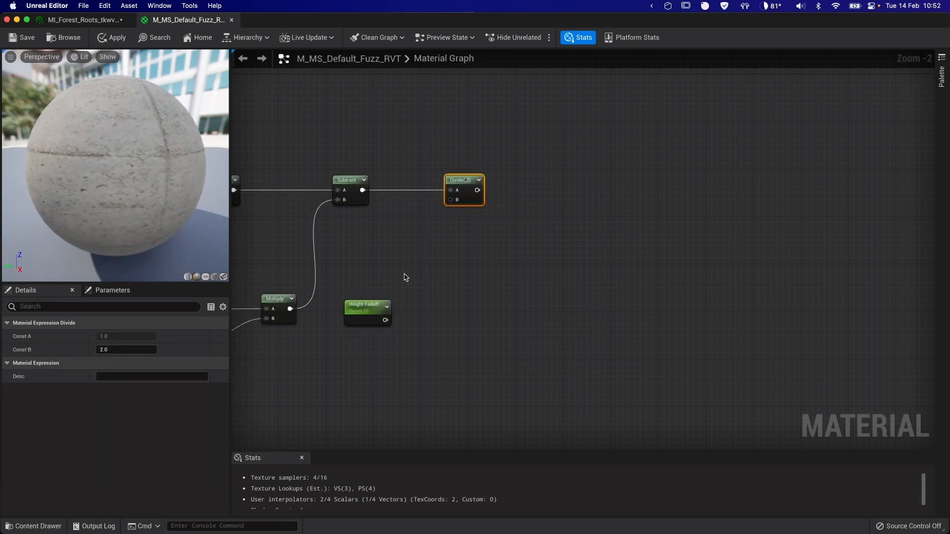
{"action": "left_click_drag", "start_coordinate": [385, 320], "coordinate": [451, 203]}
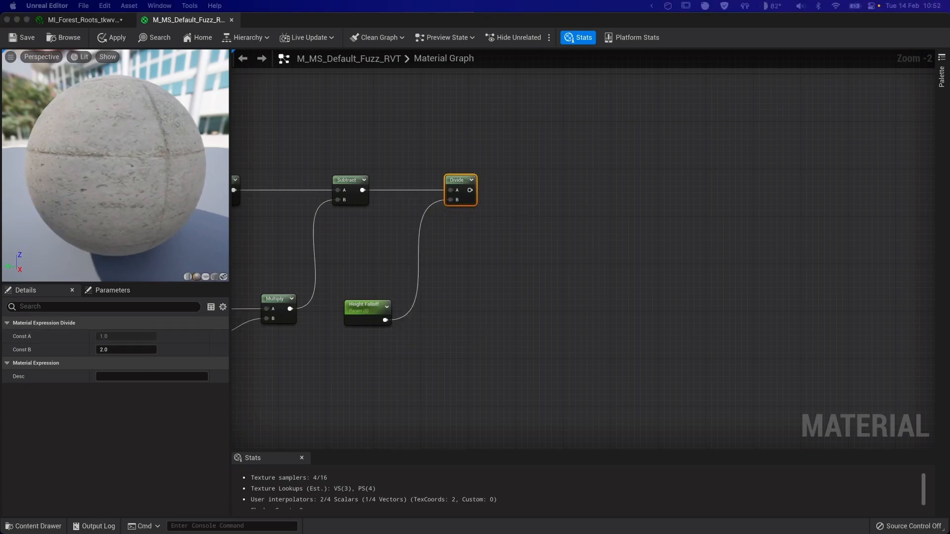
- Feed the Divide result into a new Saturate node at the end of the chain
{"action": "right_click_drag", "start_coordinate": [448, 271], "coordinate": [346, 284]}
{"action": "left_click_drag", "start_coordinate": [368, 203], "coordinate": [430, 201]}
{"action": "type", "text": "satu"}
{"action": "key", "text": "Return"}
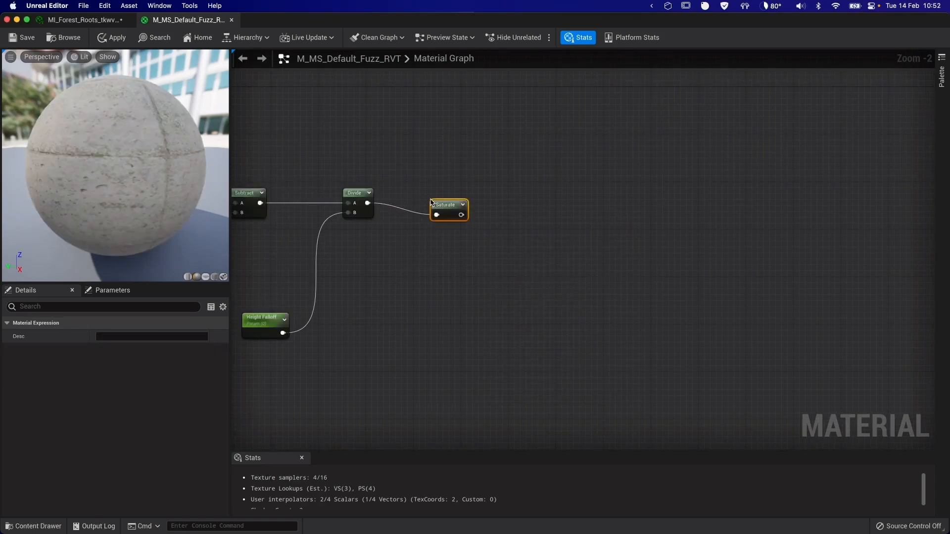
- Group the whole height blend node network, from Absolute World Position to Saturate, in a comment titled Object Material
{"action": "right_click_drag", "start_coordinate": [446, 106], "coordinate": [471, 258]}
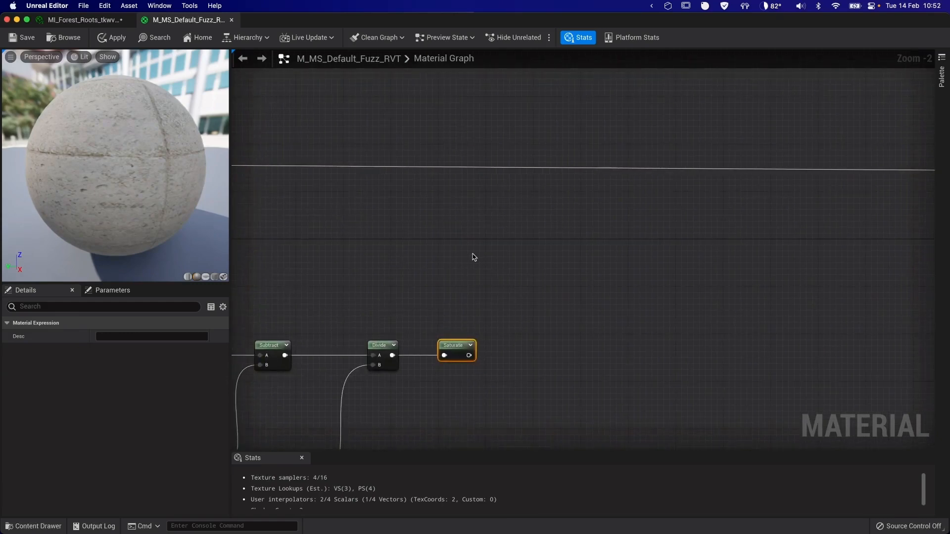
{"action": "key", "text": "Home"}
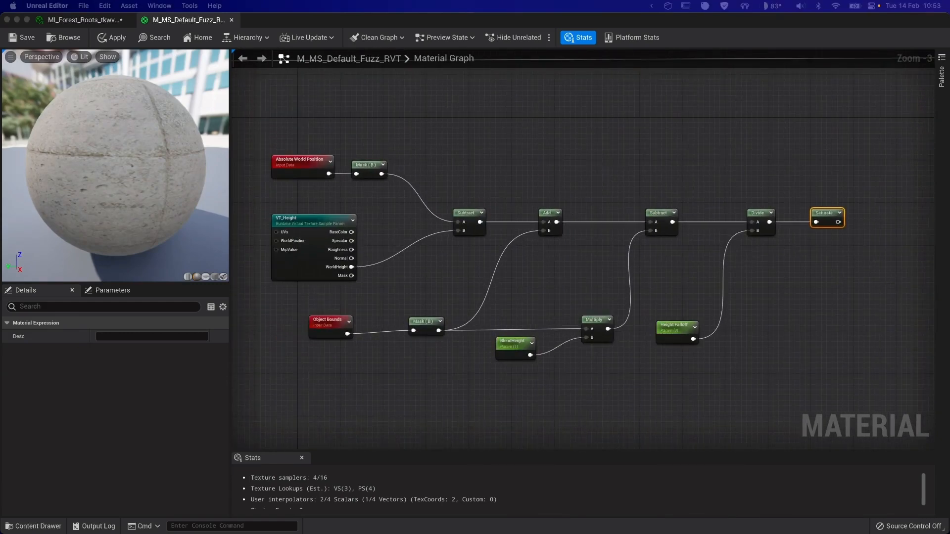
{"action": "scroll", "coordinate": [534, 309], "scroll_direction": "down", "scroll_amount": 2}
{"action": "left_click_drag", "start_coordinate": [340, 226], "coordinate": [742, 412]}
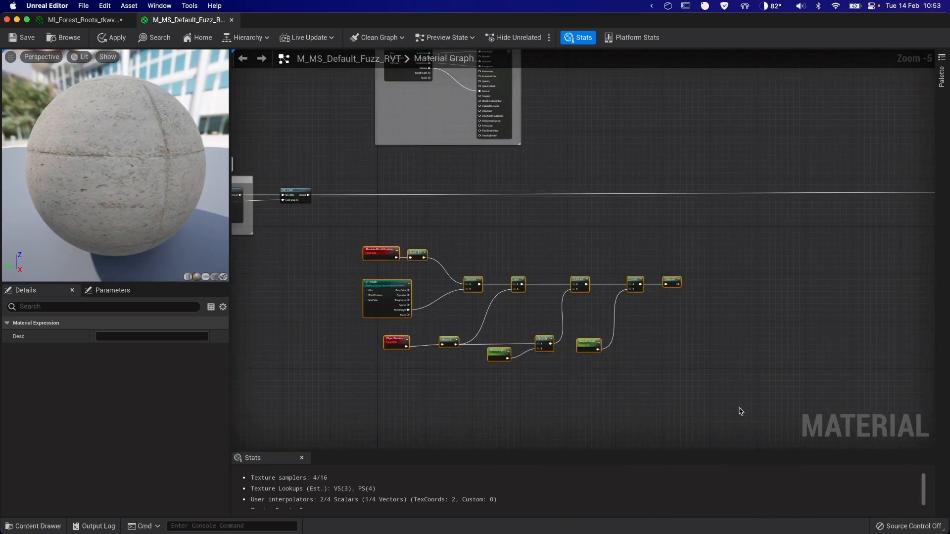
{"action": "key", "text": "c"}
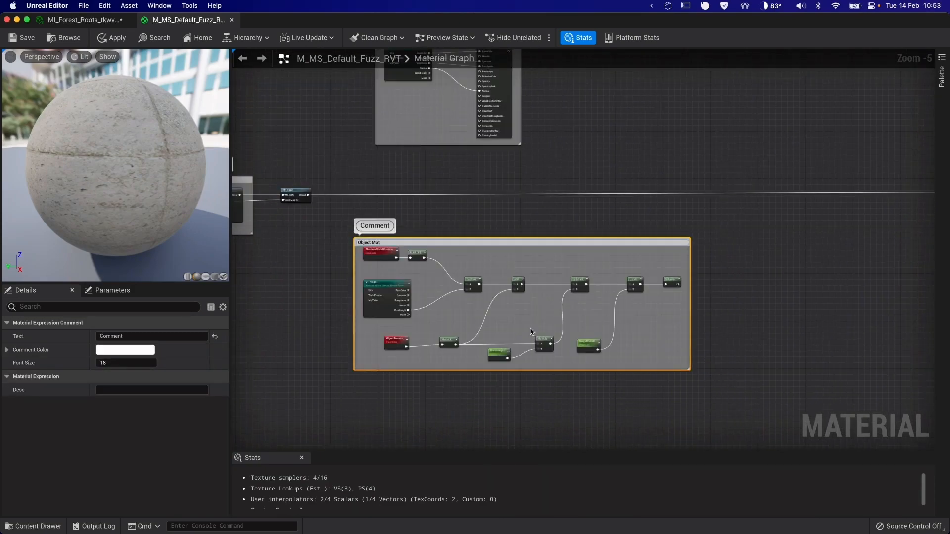
{"action": "type", "text": "Object Material"}
{"action": "key", "text": "Return"}
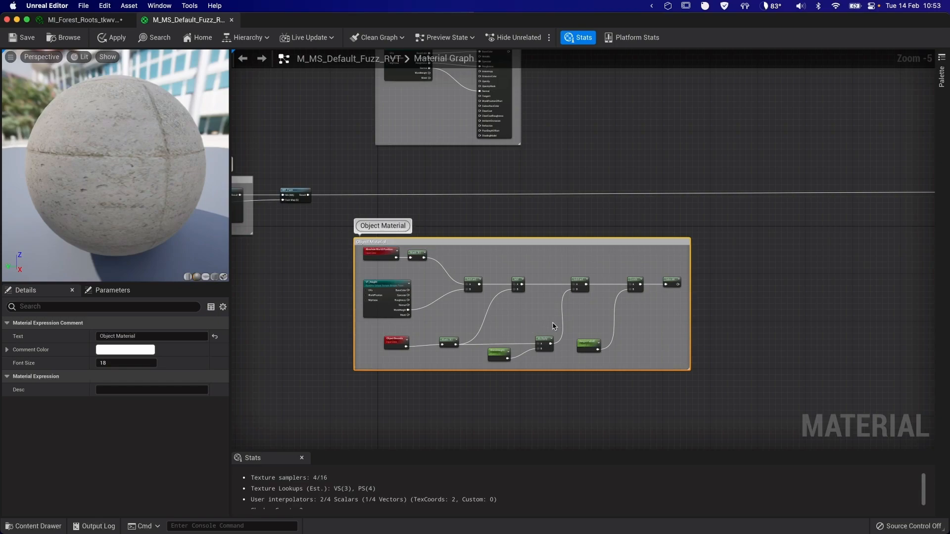
{"action": "left_click", "coordinate": [579, 178]}
- Break the link from the MF_Fuzz result to the material output
{"action": "scroll", "coordinate": [578, 179], "scroll_direction": "up", "scroll_amount": 2}
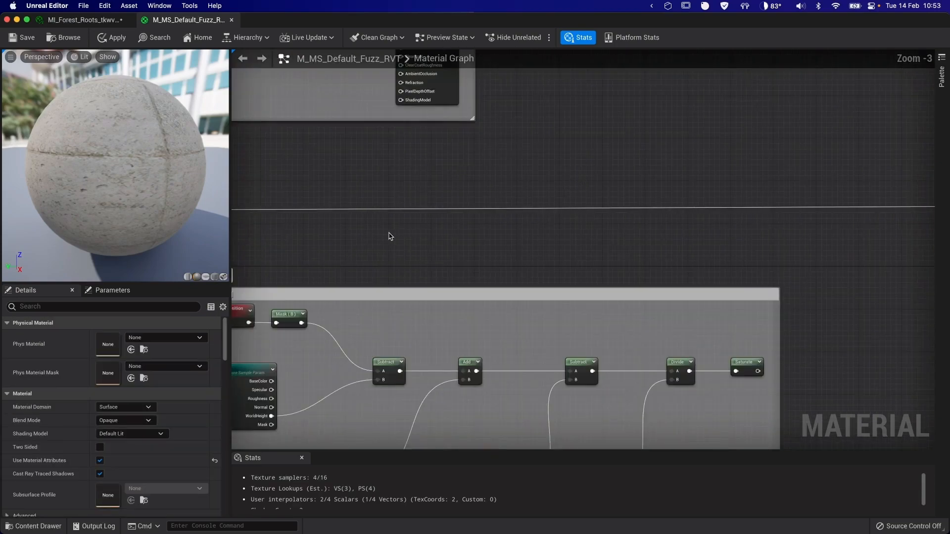
{"action": "scroll", "coordinate": [392, 235], "scroll_direction": "left", "scroll_amount": 10}
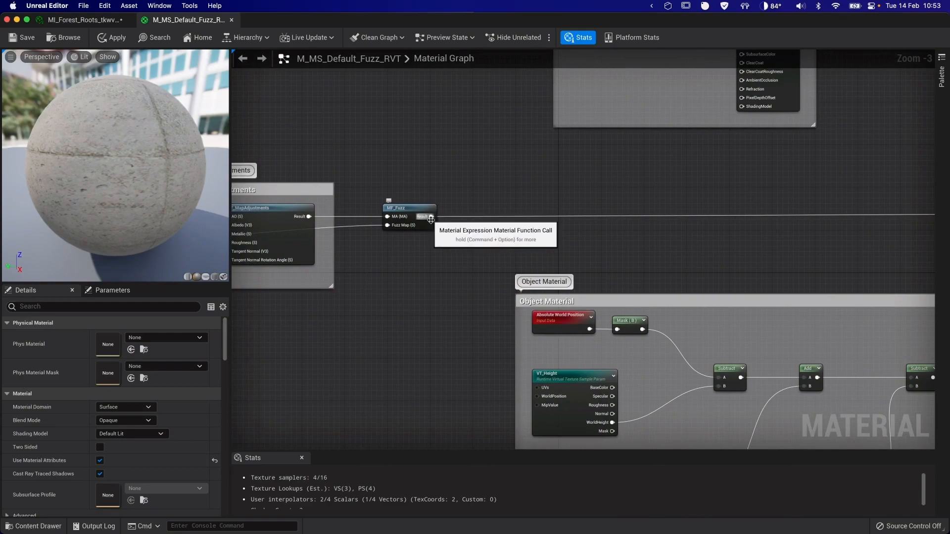
{"action": "left_click", "coordinate": [426, 217], "text": "alt"}
- Add a BlendMaterialAttributes node above the end of the Object Material group
{"action": "scroll", "coordinate": [627, 219], "scroll_direction": "right", "scroll_amount": 3}
{"action": "right_click_drag", "start_coordinate": [627, 218], "coordinate": [433, 235]}
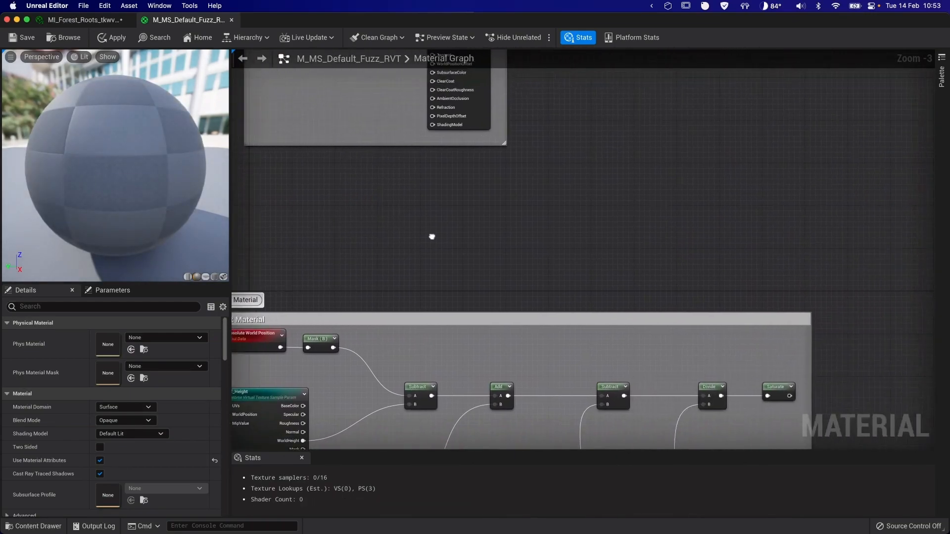
{"action": "right_click", "coordinate": [616, 225]}
{"action": "type", "text": "blendma"}
{"action": "key", "text": "Return"}
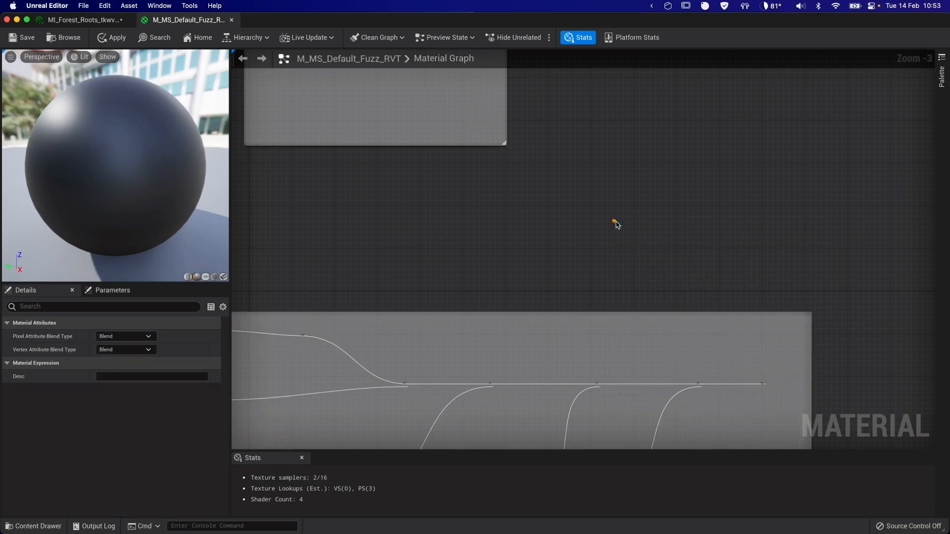
{"action": "left_click_drag", "start_coordinate": [643, 219], "coordinate": [728, 216]}
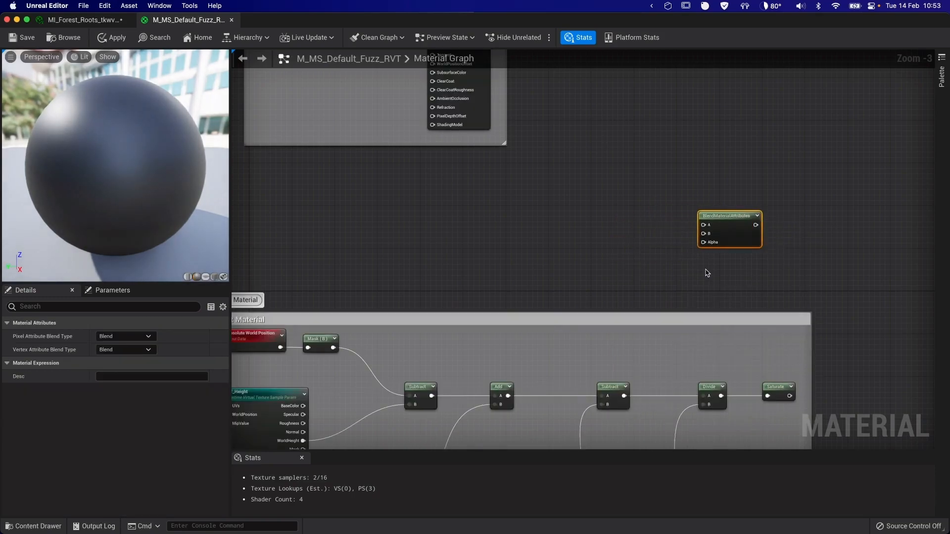
- Connect the Saturate result to Alpha and the output of the material attributes node in the group above to input A of BlendMaterialAttributes
{"action": "right_click_drag", "start_coordinate": [713, 271], "coordinate": [583, 254]}
{"action": "left_click_drag", "start_coordinate": [660, 379], "coordinate": [574, 228]}
{"action": "right_click_drag", "start_coordinate": [519, 192], "coordinate": [568, 317]}
{"action": "left_click_drag", "start_coordinate": [434, 129], "coordinate": [651, 377]}
{"action": "right_click_drag", "start_coordinate": [506, 373], "coordinate": [711, 219]}
- Feed the MF_Fuzz result into a new GetMaterialAttributes node and give it one attribute output set to Normal
{"action": "left_click_drag", "start_coordinate": [275, 231], "coordinate": [461, 223]}
{"action": "type", "text": "get"}
{"action": "key", "text": "Return"}
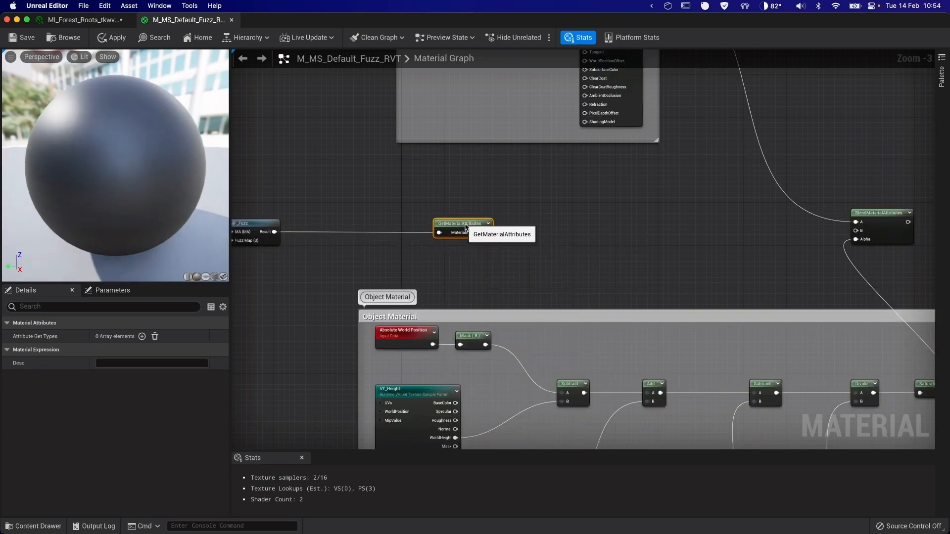
{"action": "left_click", "coordinate": [142, 337]}
{"action": "left_click", "coordinate": [124, 350]}
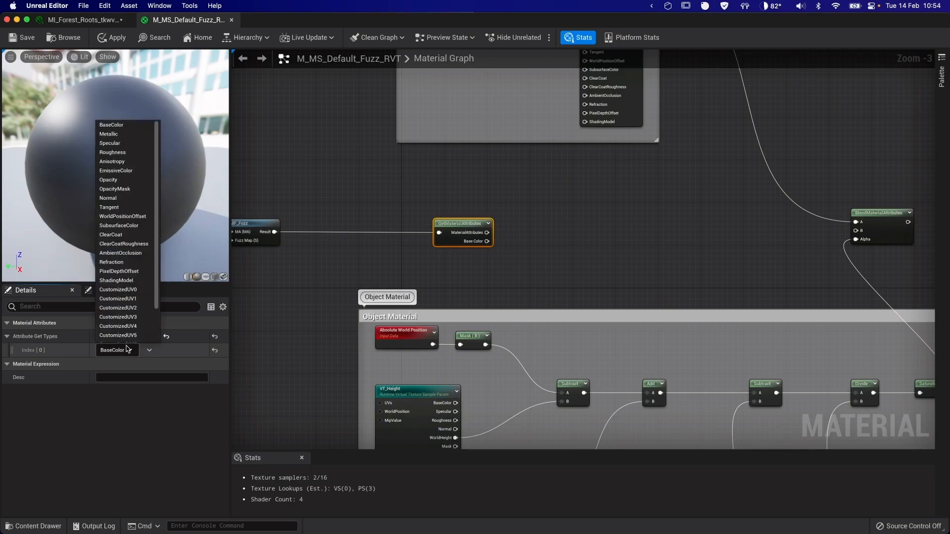
{"action": "left_click", "coordinate": [119, 199]}
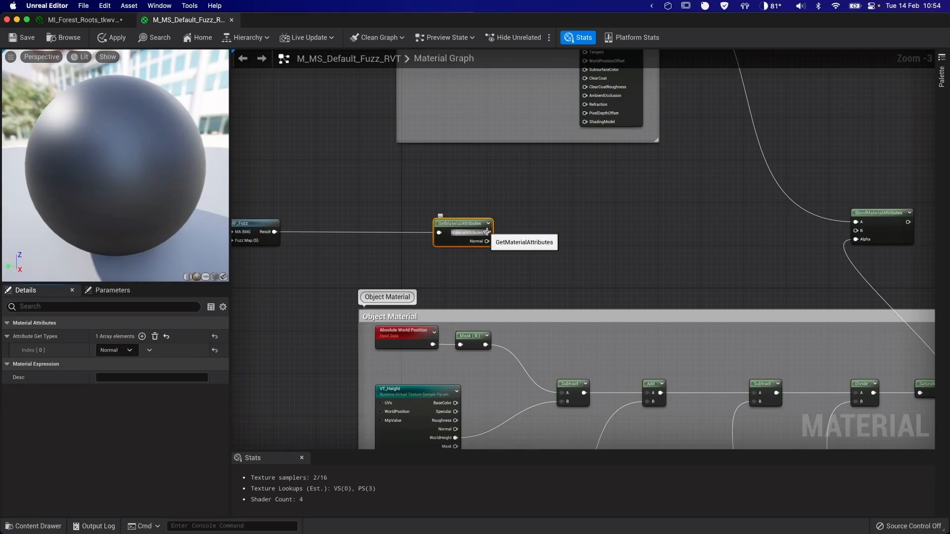
- Add a SetMaterialAttributes node fed by the MaterialAttributes output of GetMaterialAttributes
{"action": "left_click_drag", "start_coordinate": [486, 232], "coordinate": [588, 232]}
{"action": "type", "text": "set"}
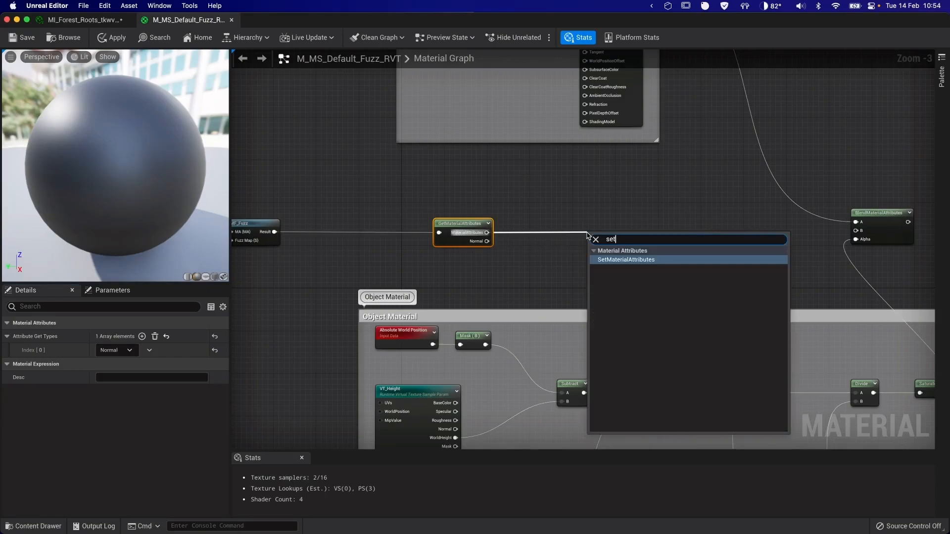
- Add a SetMaterialAttributes node with a Normal attribute after the get node, aligned in the same row
{"action": "left_click", "coordinate": [607, 258]}
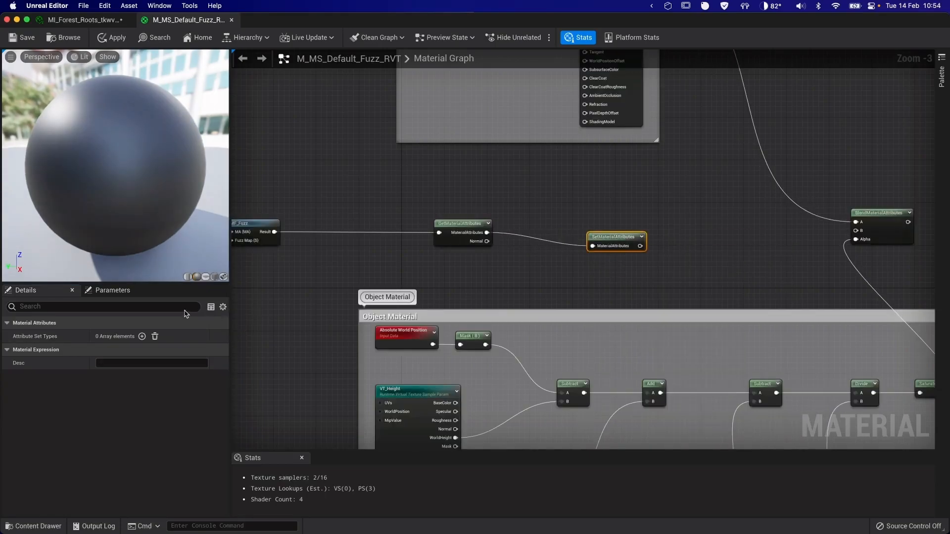
{"action": "left_click", "coordinate": [141, 336]}
{"action": "left_click", "coordinate": [119, 349]}
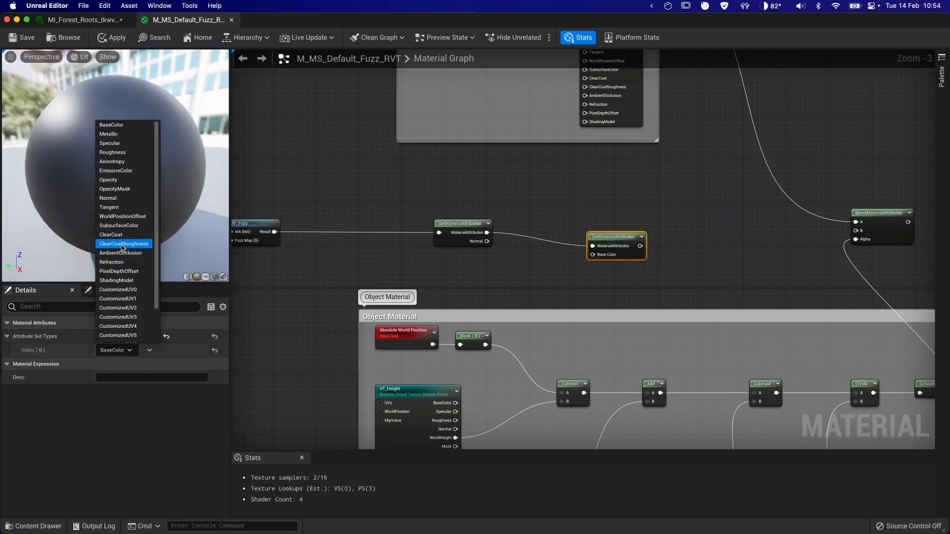
{"action": "left_click", "coordinate": [114, 207]}
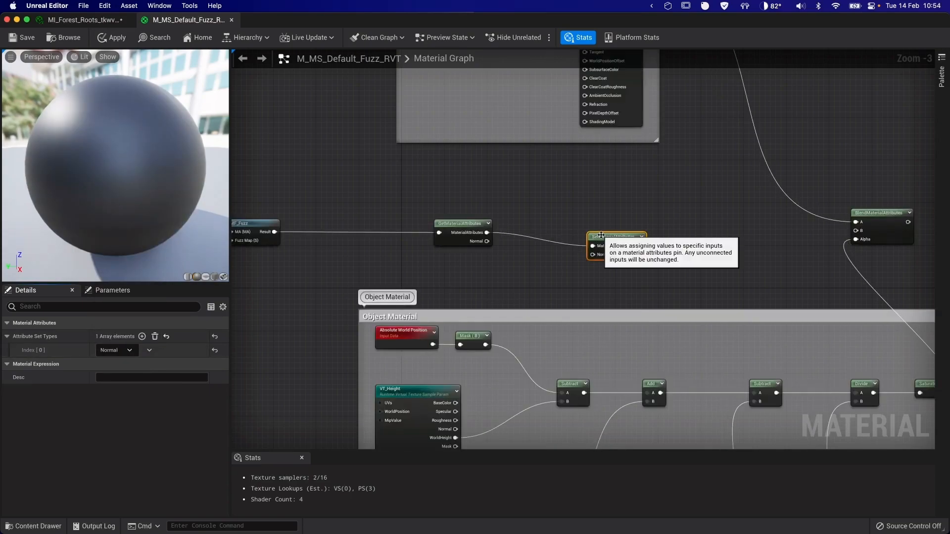
{"action": "left_click_drag", "start_coordinate": [595, 237], "coordinate": [650, 224]}
- Add a Transform node from the get node's Normal output and connect its result to the set node's Normal input
{"action": "left_click_drag", "start_coordinate": [488, 241], "coordinate": [518, 265]}
{"action": "type", "text": "trans"}
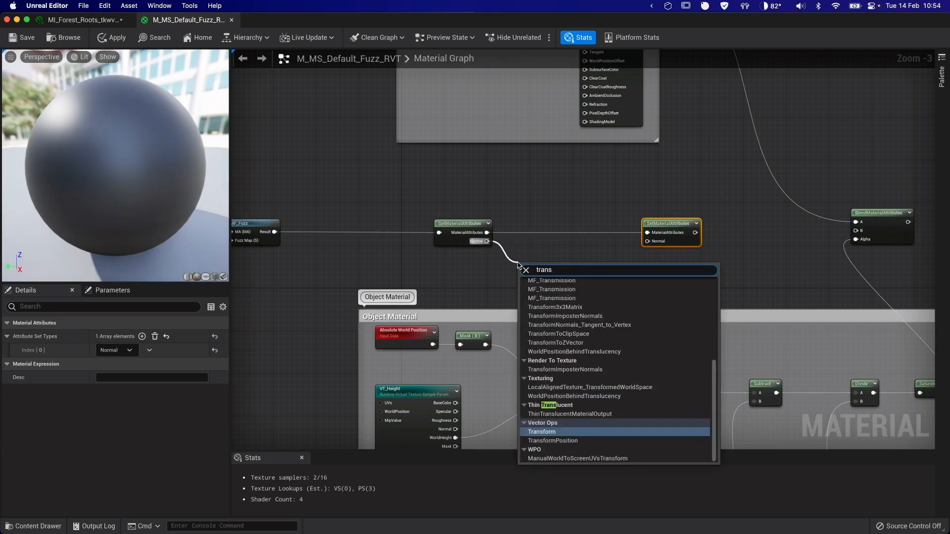
{"action": "type", "text": "fo"}
{"action": "key", "text": "Return"}
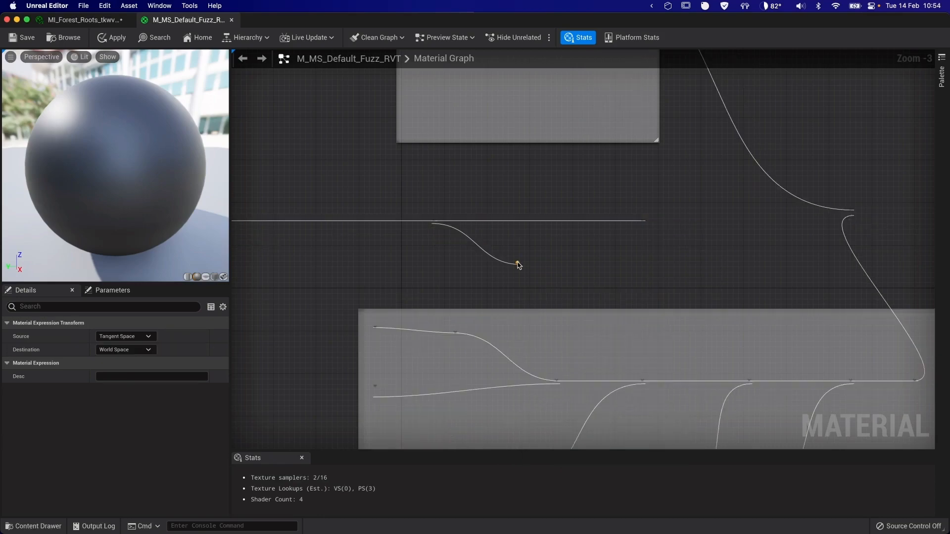
{"action": "left_click_drag", "start_coordinate": [546, 270], "coordinate": [647, 241]}
- Connect the SetMaterialAttributes output to the B input of BlendMaterialAttributes
{"action": "right_click_drag", "start_coordinate": [689, 275], "coordinate": [440, 302]}
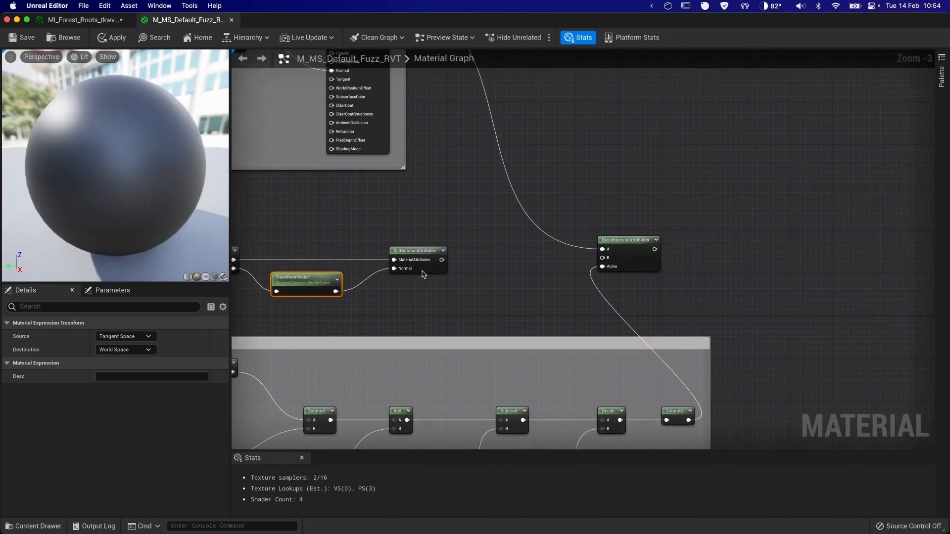
{"action": "left_click_drag", "start_coordinate": [442, 259], "coordinate": [602, 258]}
{"action": "right_click_drag", "start_coordinate": [410, 301], "coordinate": [379, 318]}
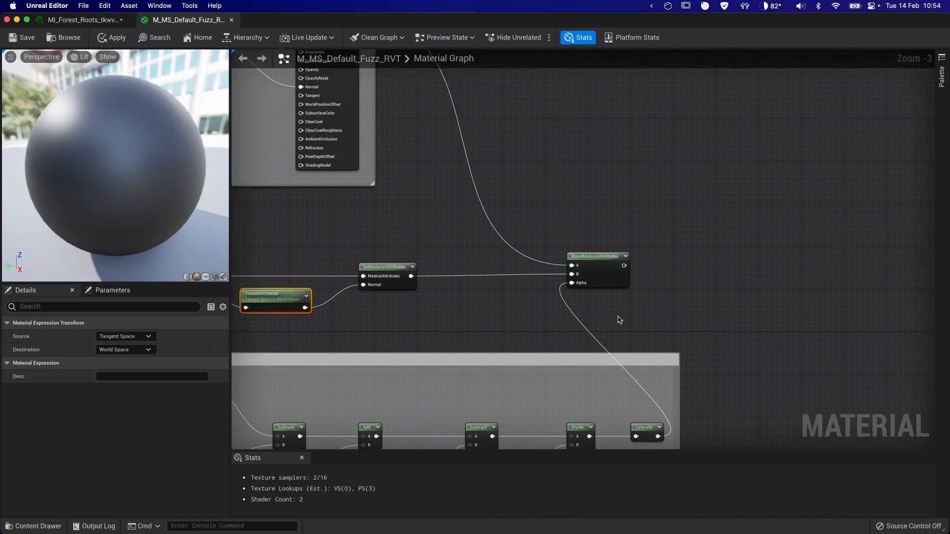
- Duplicate the get, transform and set nodes after BlendMaterialAttributes, and feed the blend output into the duplicated get node
{"action": "right_click_drag", "start_coordinate": [618, 315], "coordinate": [526, 310]}
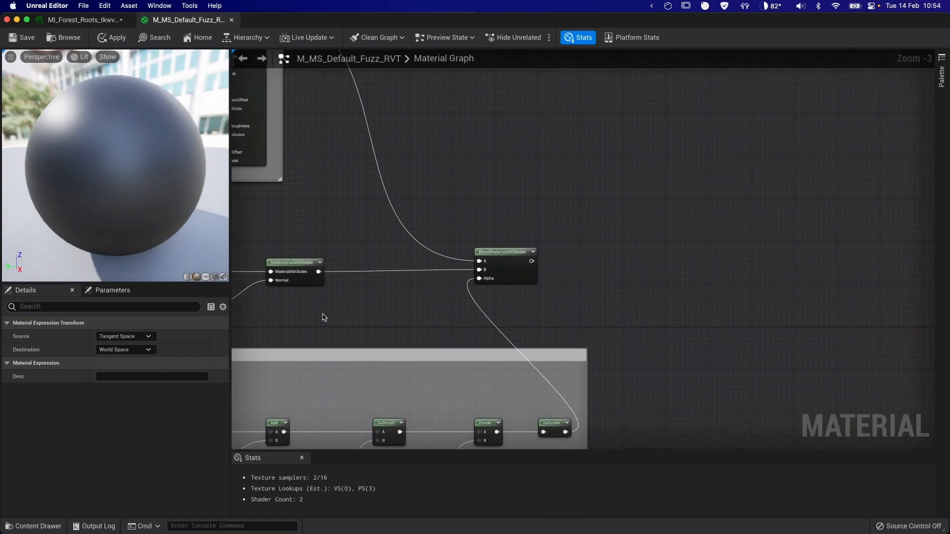
{"action": "right_click_drag", "start_coordinate": [324, 318], "coordinate": [618, 279]}
{"action": "left_click_drag", "start_coordinate": [379, 201], "coordinate": [604, 286]}
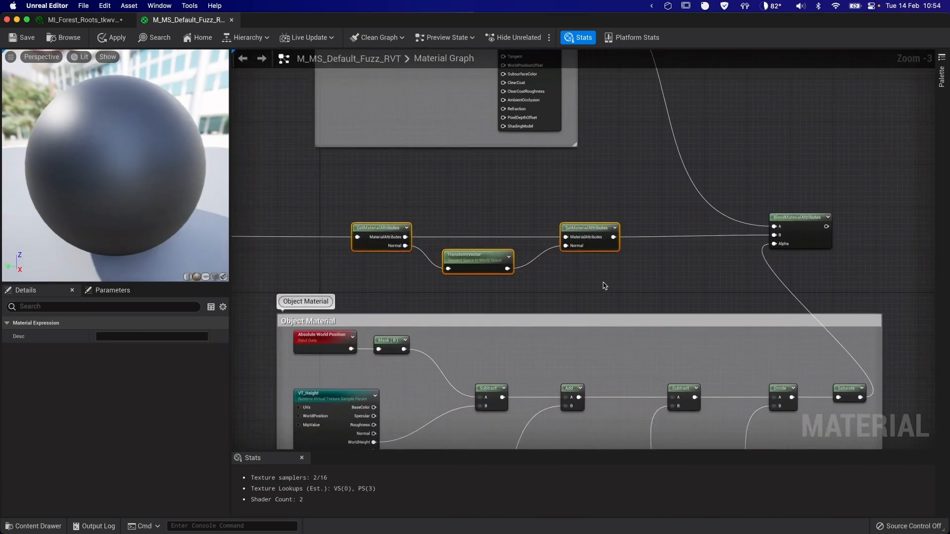
{"action": "right_click_drag", "start_coordinate": [688, 277], "coordinate": [358, 295]}
{"action": "right_click_drag", "start_coordinate": [589, 292], "coordinate": [423, 292]}
{"action": "left_click", "coordinate": [533, 265]}
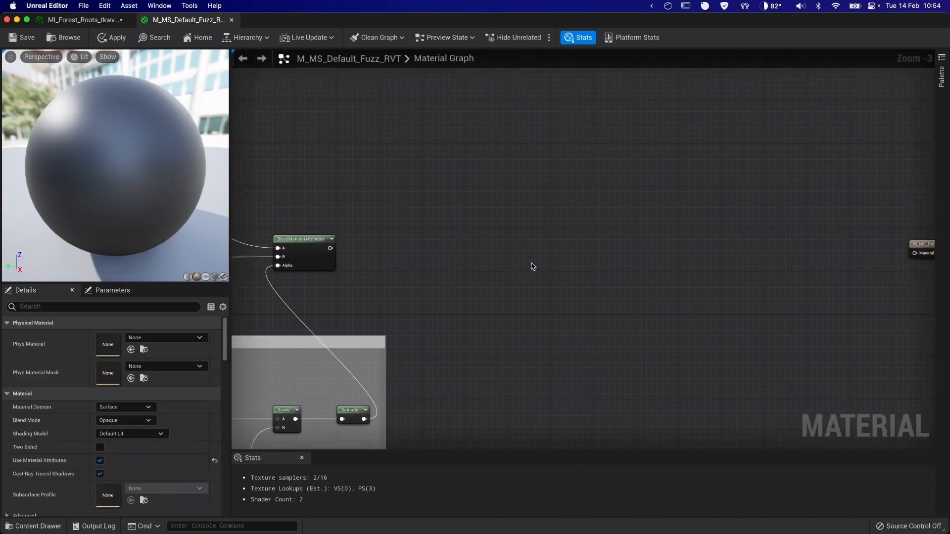
{"action": "key", "text": "ctrl+v"}
{"action": "left_click_drag", "start_coordinate": [505, 258], "coordinate": [478, 247]}
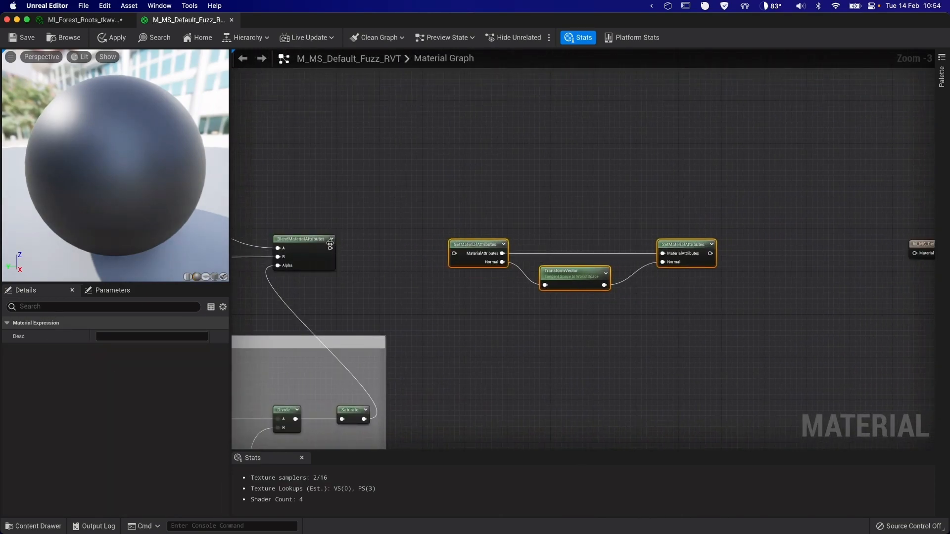
{"action": "left_click_drag", "start_coordinate": [332, 249], "coordinate": [453, 253]}
- Set the duplicated TransformVector node's source to World Space and its destination to Tangent Space
{"action": "right_click_drag", "start_coordinate": [546, 326], "coordinate": [385, 312]}
{"action": "left_click", "coordinate": [425, 260]}
{"action": "left_click", "coordinate": [125, 336]}
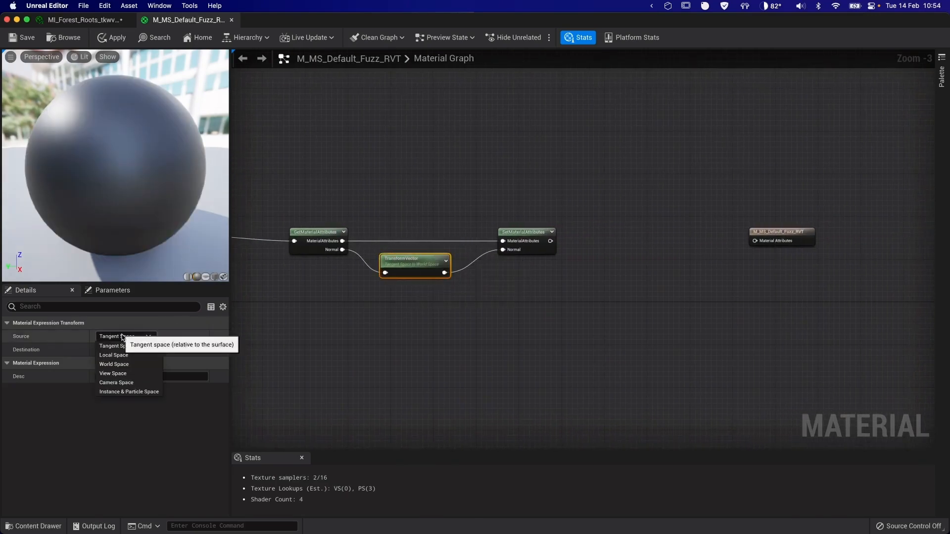
{"action": "left_click", "coordinate": [126, 361]}
{"action": "left_click", "coordinate": [125, 350]}
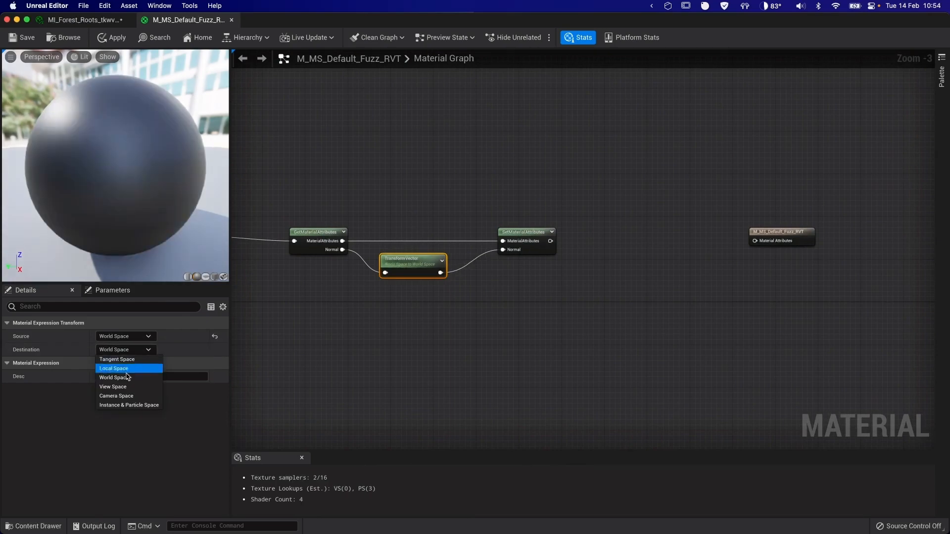
{"action": "left_click", "coordinate": [127, 359]}
- Connect the final SetMaterialAttributes node to the material output, and apply and save the material
{"action": "right_click_drag", "start_coordinate": [612, 328], "coordinate": [464, 354]}
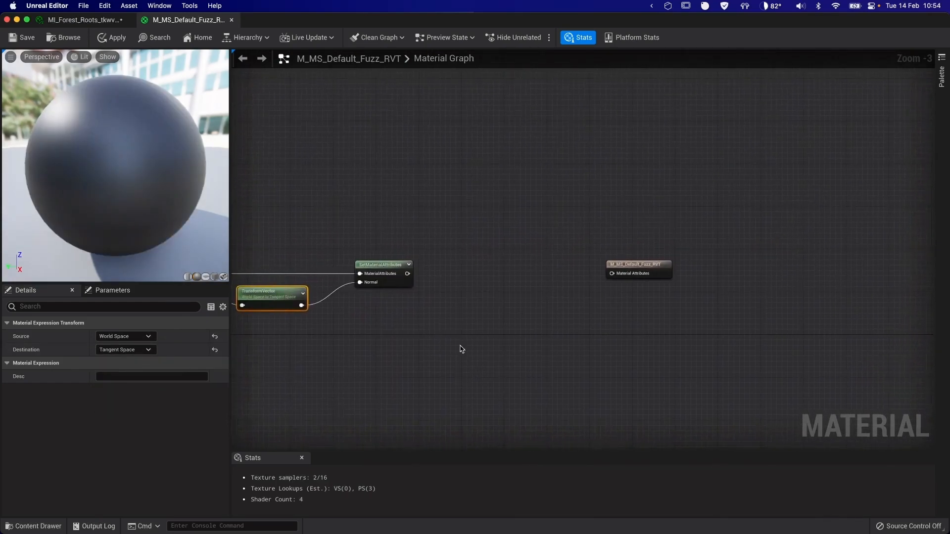
{"action": "left_click_drag", "start_coordinate": [406, 274], "coordinate": [613, 274]}
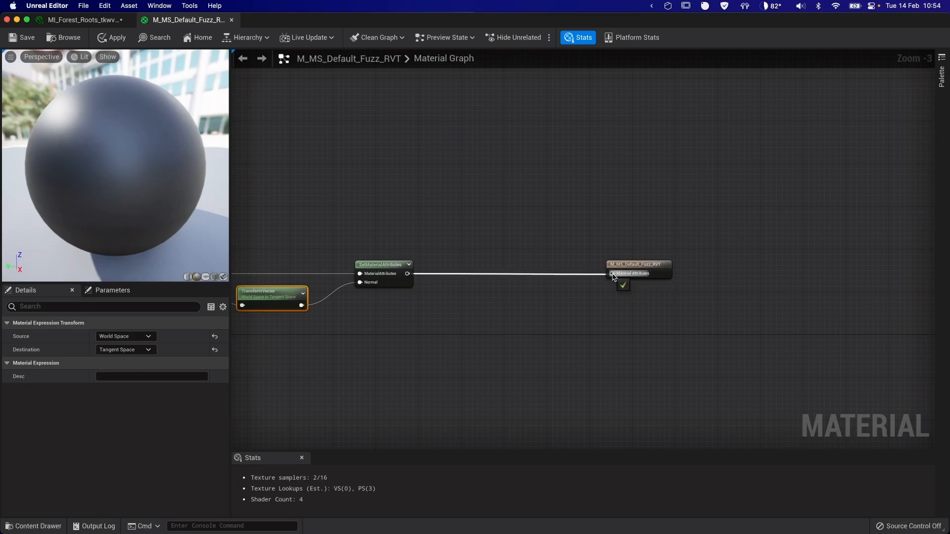
{"action": "right_click_drag", "start_coordinate": [317, 363], "coordinate": [675, 339]}
{"action": "right_click_drag", "start_coordinate": [558, 353], "coordinate": [458, 335]}
{"action": "left_click", "coordinate": [112, 38]}
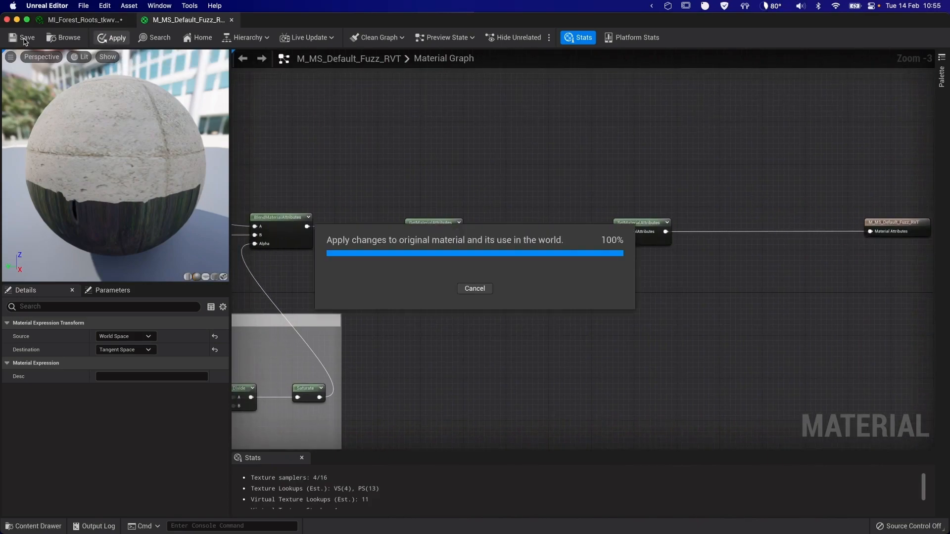
{"action": "left_click", "coordinate": [24, 38]}
- Set the Height Falloff parameter's default value to 15
{"action": "right_click_drag", "start_coordinate": [354, 206], "coordinate": [659, 170]}
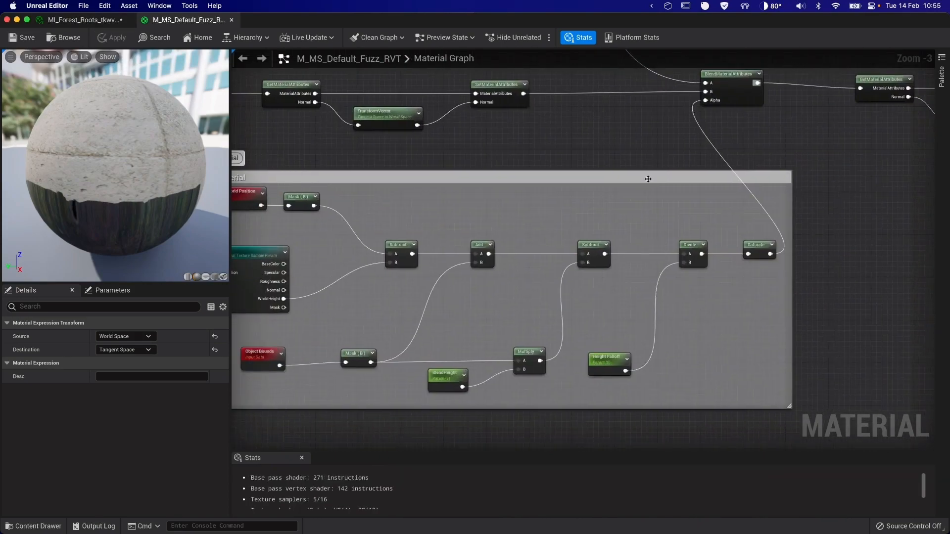
{"action": "right_click_drag", "start_coordinate": [475, 325], "coordinate": [446, 258]}
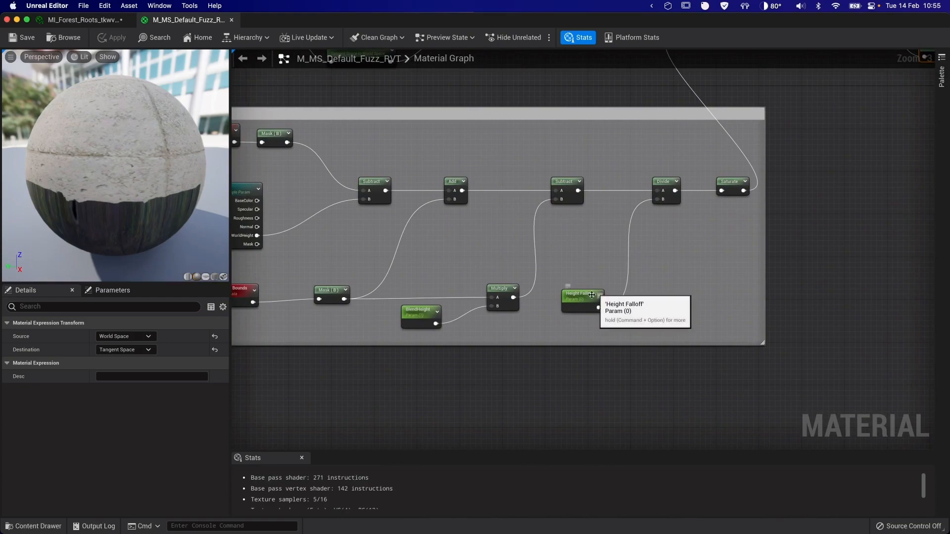
{"action": "left_click", "coordinate": [585, 296]}
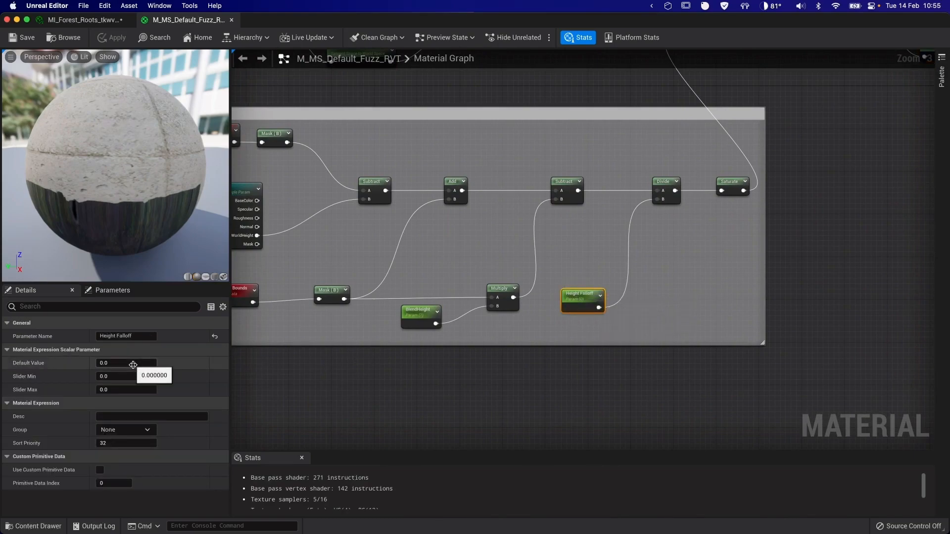
{"action": "right_click_drag", "start_coordinate": [329, 378], "coordinate": [319, 405]}
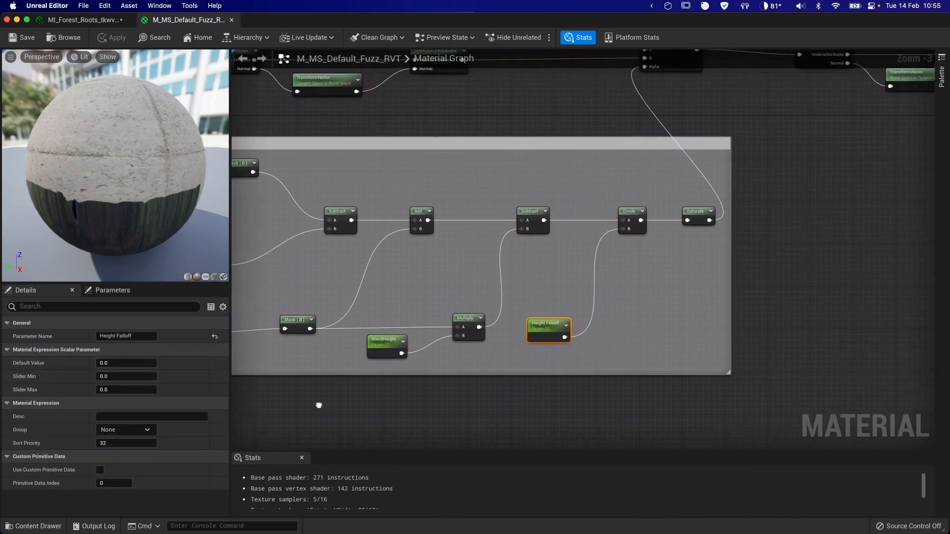
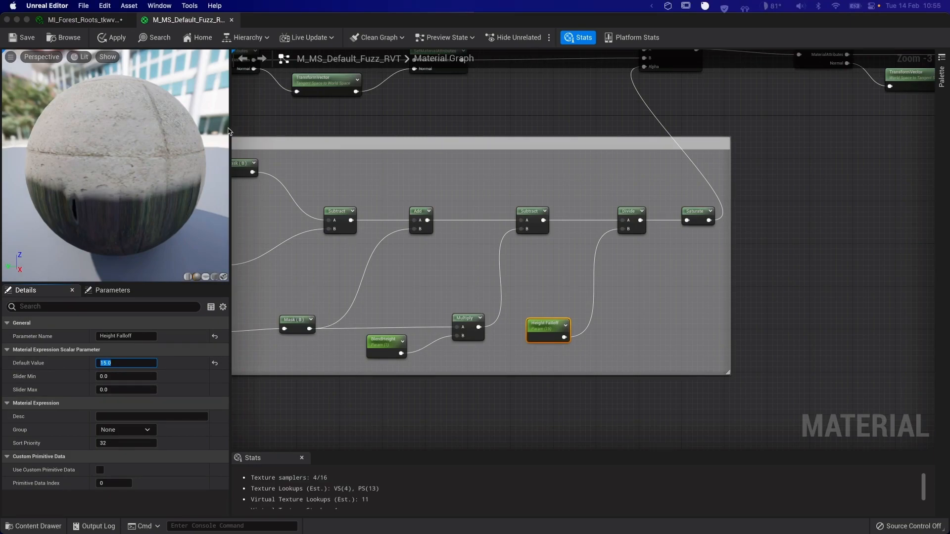
- Close the open material editors and reopen the material instance used by the S_Forest_Roots_tkwvec1fa_lod0 mesh
{"action": "left_click", "coordinate": [77, 20]}
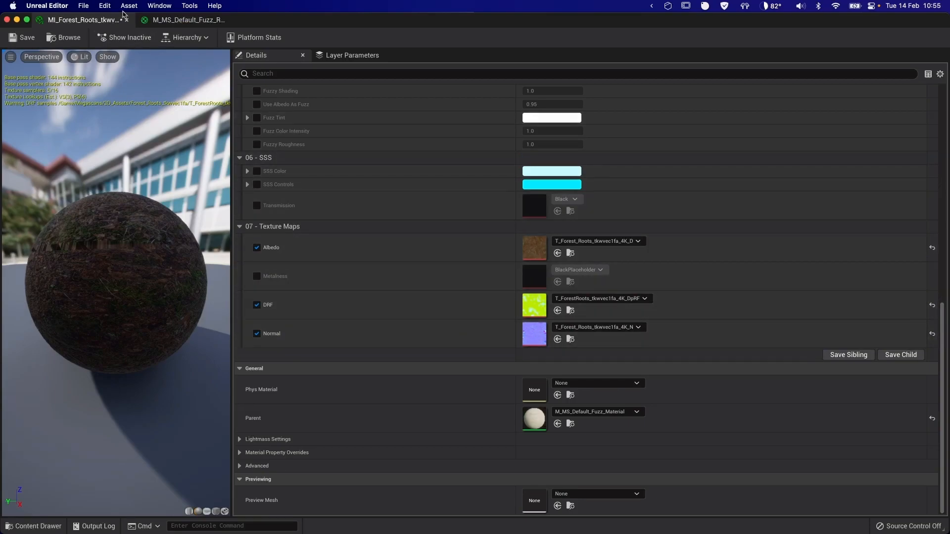
{"action": "left_click", "coordinate": [127, 21]}
{"action": "left_click", "coordinate": [127, 21]}
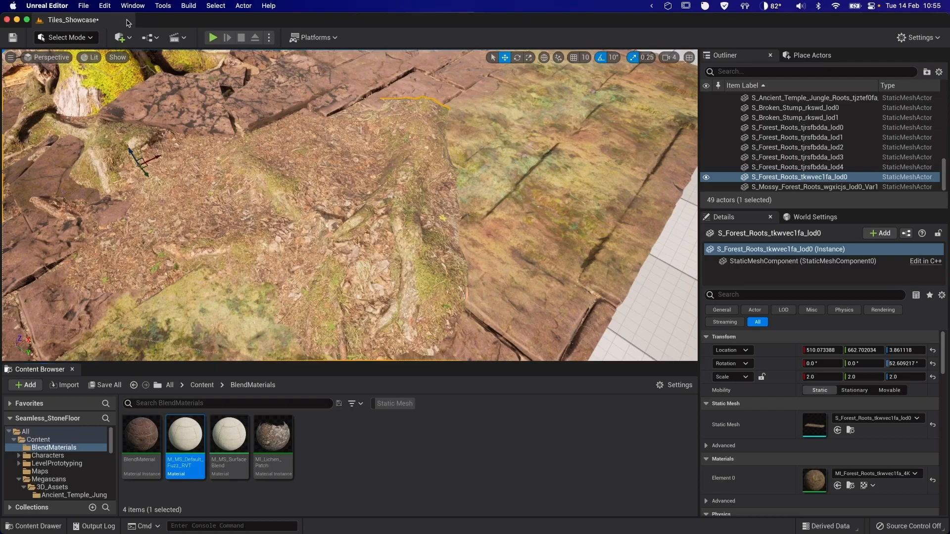
{"action": "left_click", "coordinate": [850, 485]}
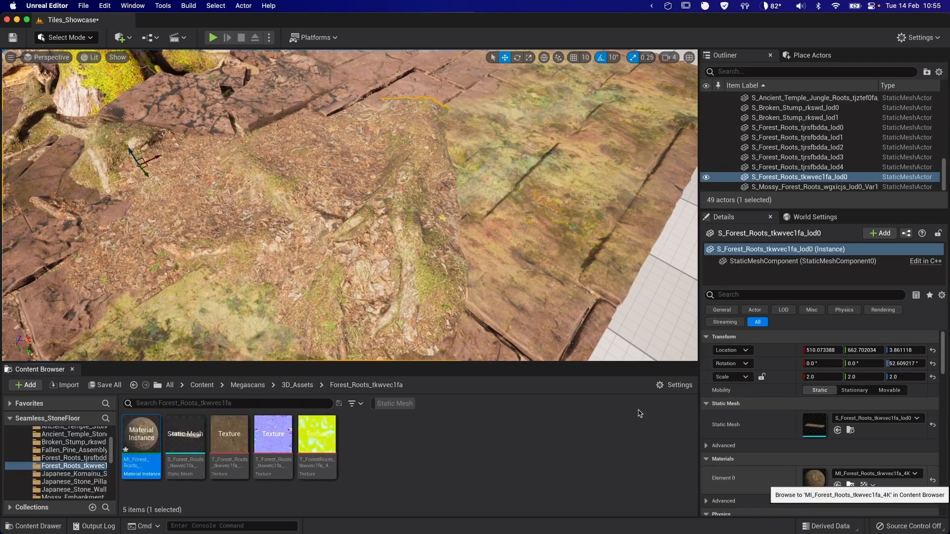
{"action": "double_click", "coordinate": [137, 466]}
- Change the material instance's parent to M_MS_Default_Fuzz_RVT
{"action": "scroll", "coordinate": [494, 313], "scroll_direction": "down", "scroll_amount": 10}
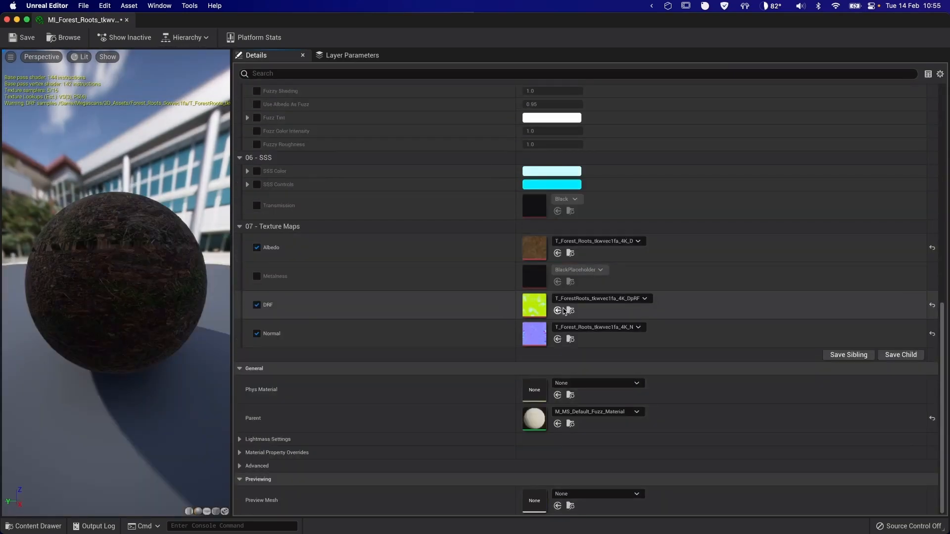
{"action": "left_click", "coordinate": [627, 415]}
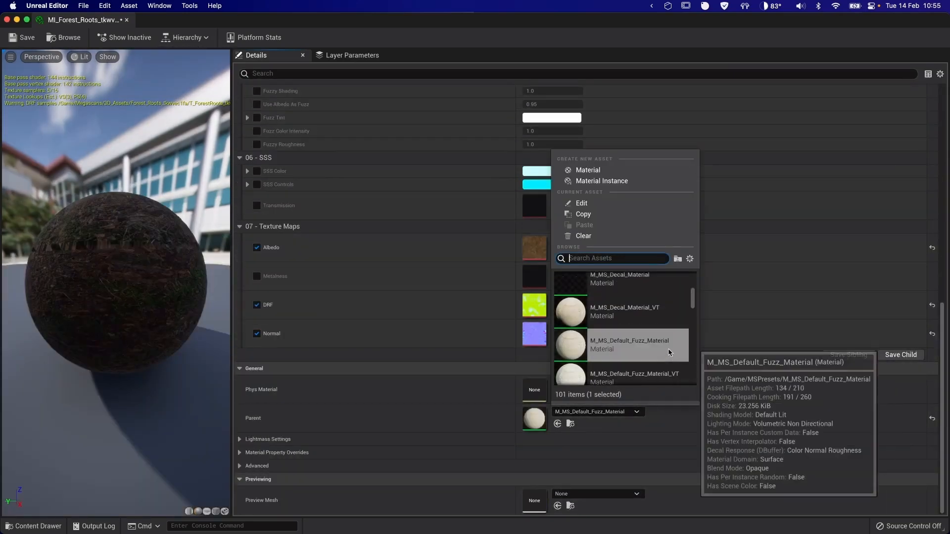
{"action": "scroll", "coordinate": [670, 349], "scroll_direction": "down", "scroll_amount": 1}
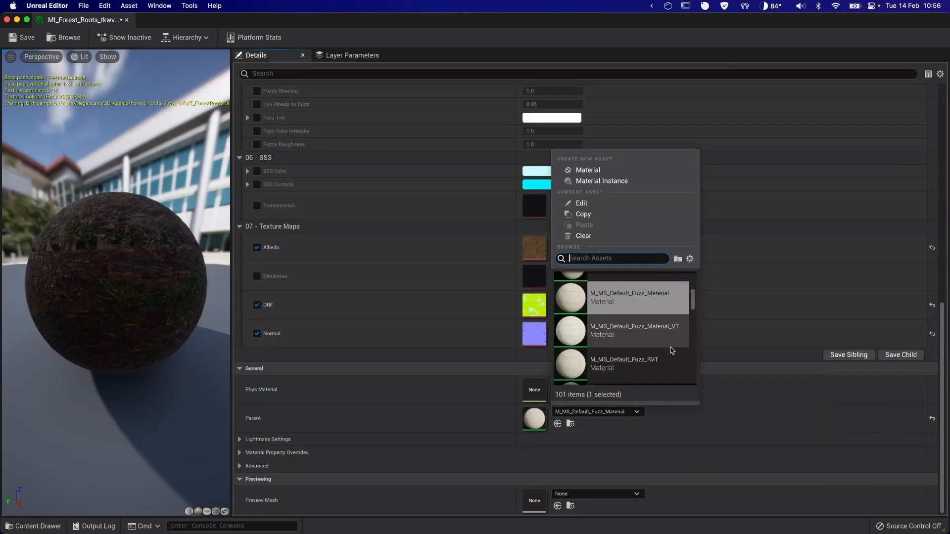
{"action": "scroll", "coordinate": [662, 350], "scroll_direction": "down", "scroll_amount": 1}
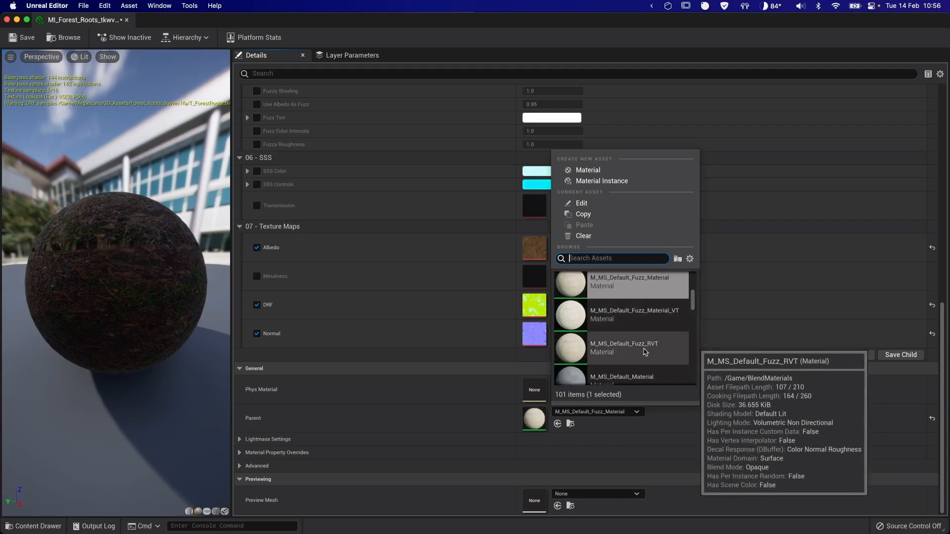
{"action": "left_click", "coordinate": [645, 351]}
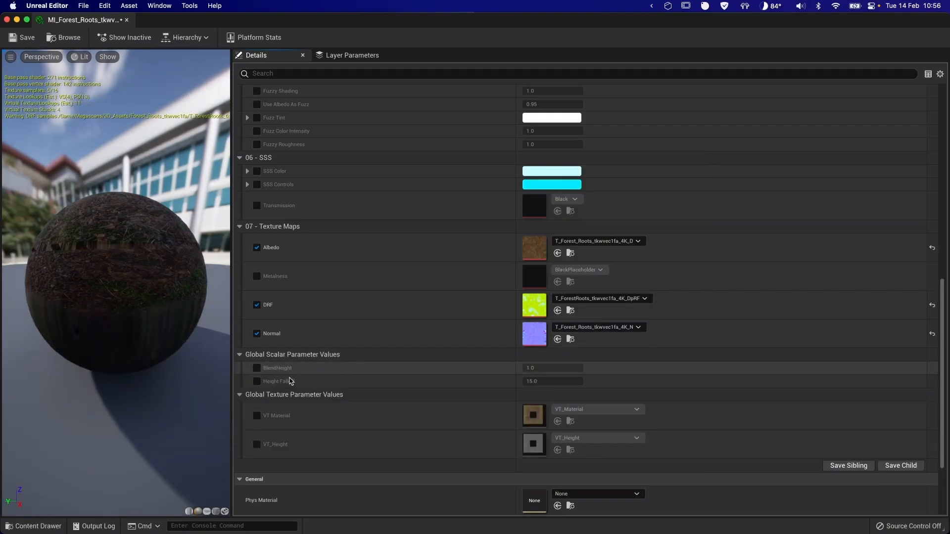
- Enable the BlendHeight, Height Falloff, VT Material and VT_Height overrides, then save and close the material instance
{"action": "left_click", "coordinate": [257, 381]}
{"action": "left_click", "coordinate": [256, 368]}
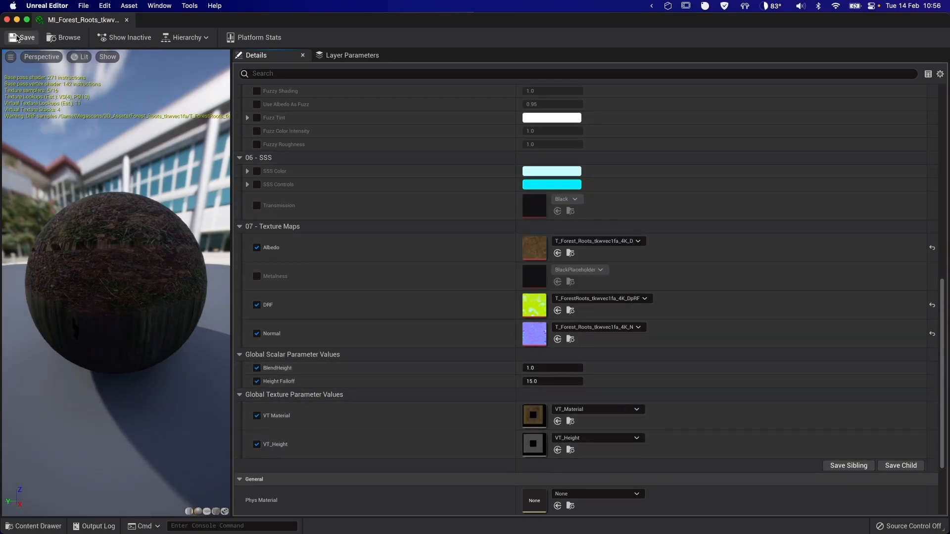
{"action": "left_click", "coordinate": [7, 20]}
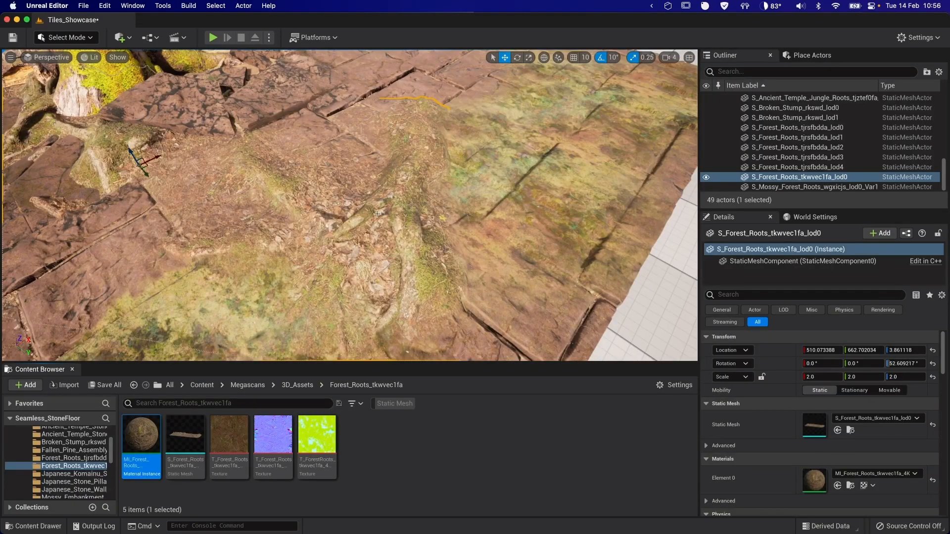
- Move the forest roots mesh to about X 444 and Z 7.6 in front of the tree stump
{"action": "right_click_drag", "start_coordinate": [330, 258], "coordinate": [267, 243]}
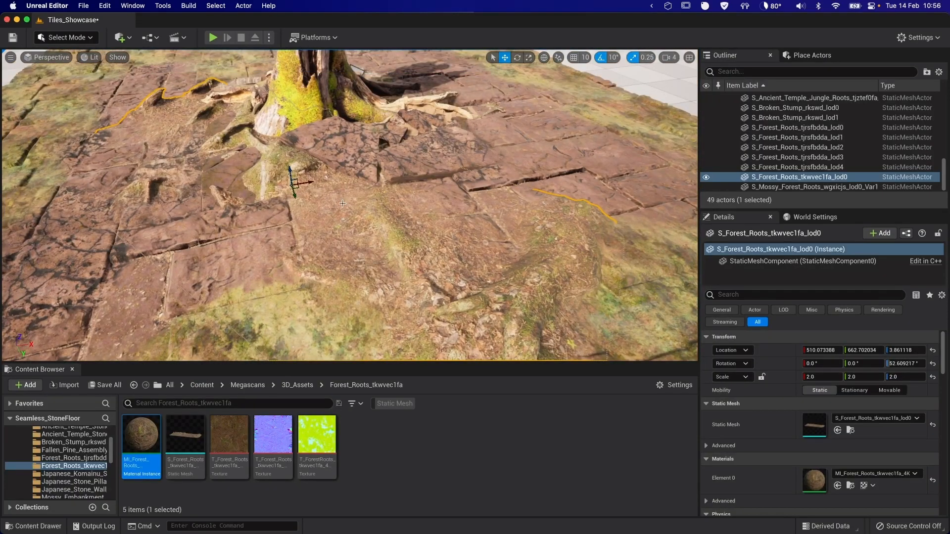
{"action": "left_click_drag", "start_coordinate": [288, 169], "coordinate": [277, 212]}
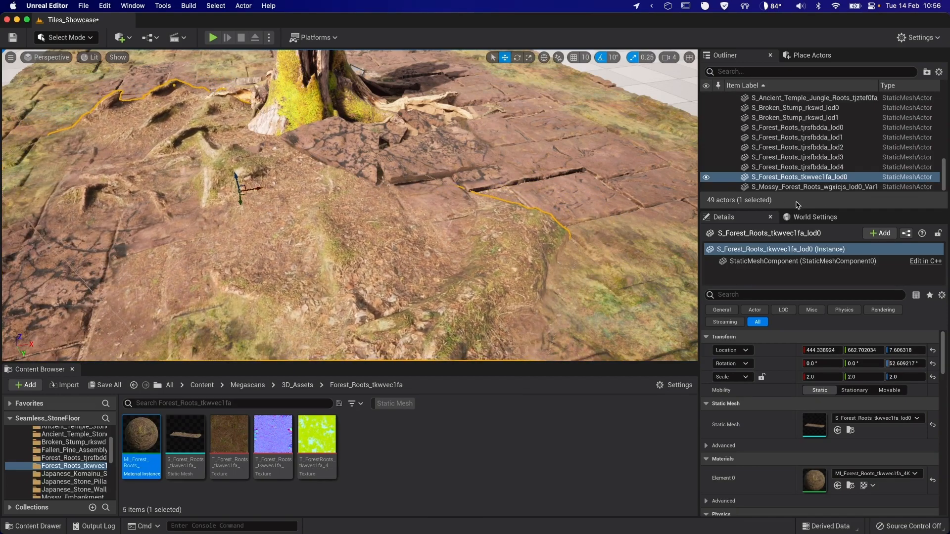
- Select all the broken 01_Seamless_StoneFloor_02a_GeometryCollection pieces around the tree stump
{"action": "left_click", "coordinate": [430, 161]}
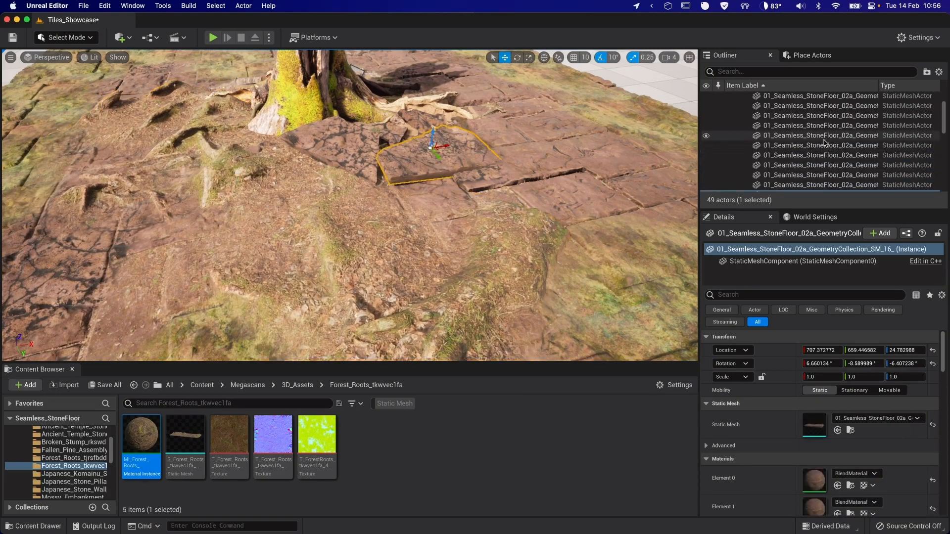
{"action": "left_click", "coordinate": [815, 136]}
{"action": "scroll", "coordinate": [815, 141], "scroll_direction": "down", "scroll_amount": 3}
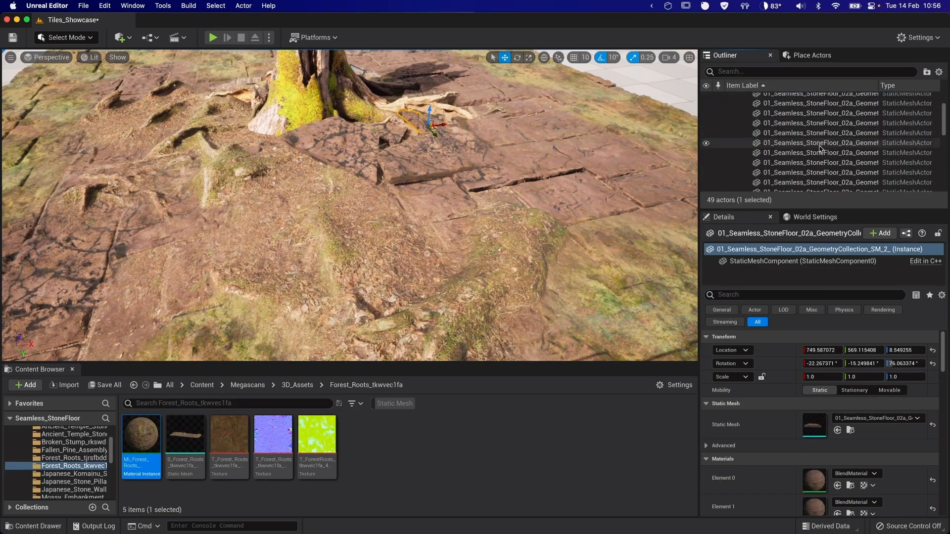
{"action": "scroll", "coordinate": [816, 147], "scroll_direction": "up", "scroll_amount": 1}
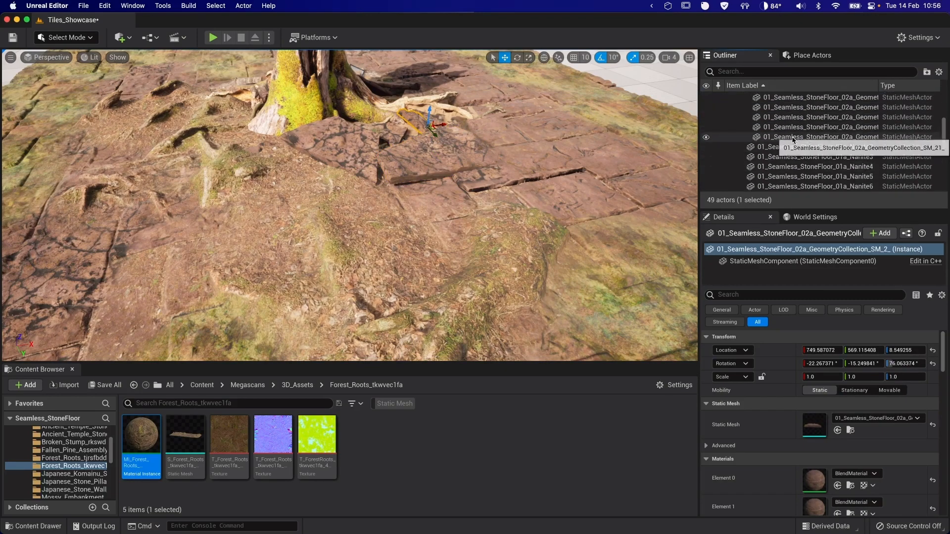
{"action": "left_click", "coordinate": [815, 138], "text": "shift"}
- Add two Draw in Virtual Textures entries to the selected floor pieces and assign VT_Height and VT_Material to them
{"action": "scroll", "coordinate": [859, 366], "scroll_direction": "down", "scroll_amount": 10}
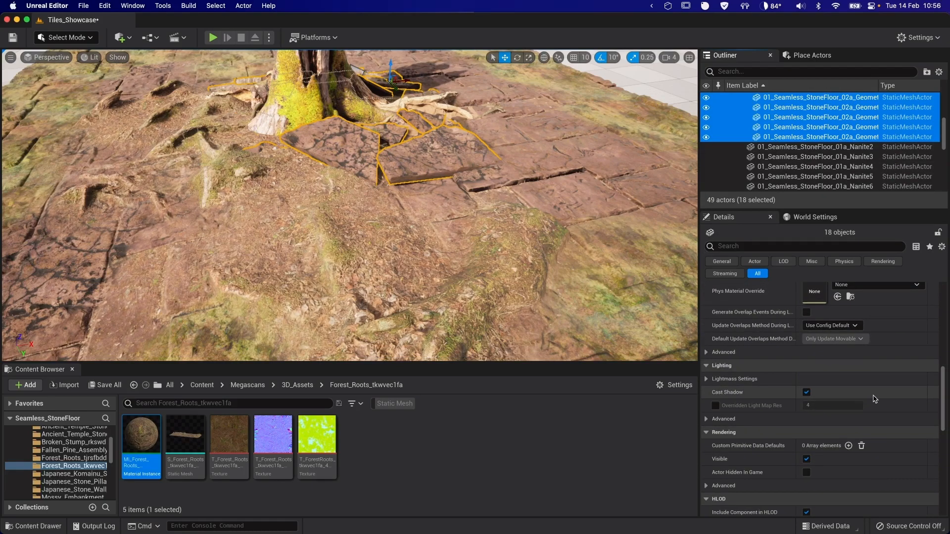
{"action": "scroll", "coordinate": [859, 385], "scroll_direction": "down", "scroll_amount": 10}
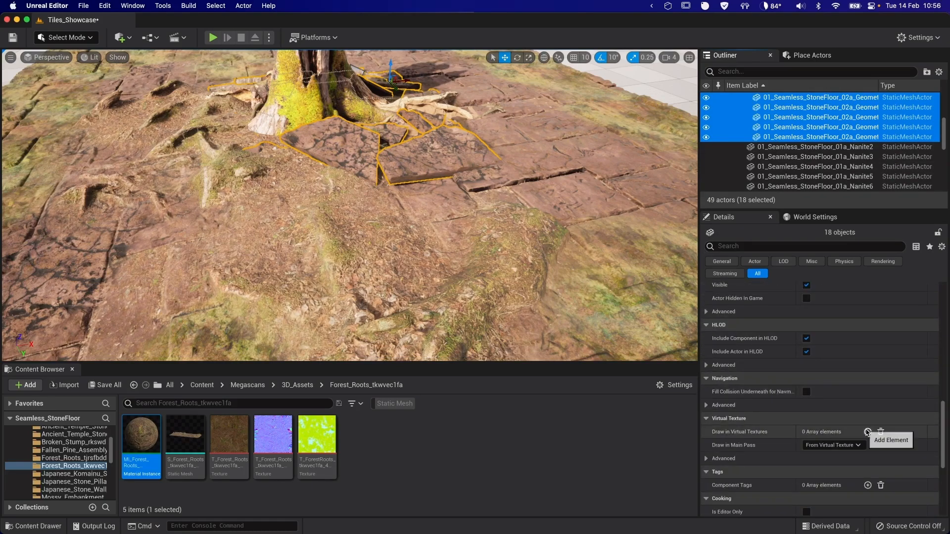
{"action": "left_click", "coordinate": [867, 432]}
{"action": "left_click", "coordinate": [867, 432]}
{"action": "left_click", "coordinate": [875, 446]}
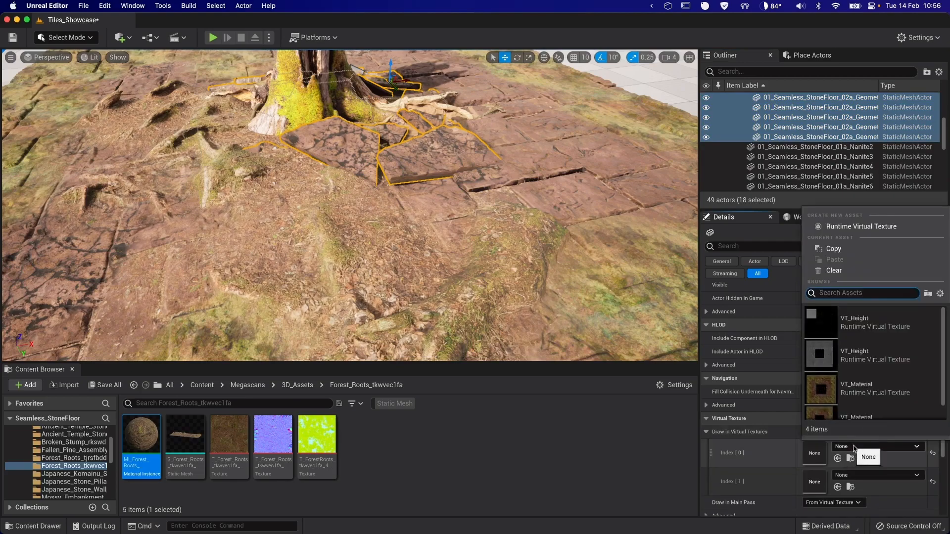
{"action": "left_click", "coordinate": [893, 357]}
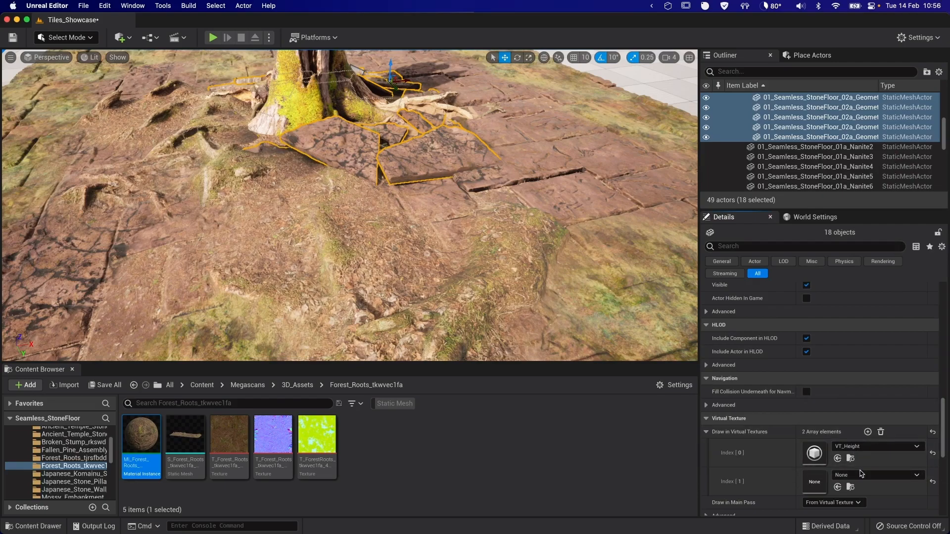
{"action": "left_click", "coordinate": [876, 475]}
{"action": "scroll", "coordinate": [878, 401], "scroll_direction": "down", "scroll_amount": 1}
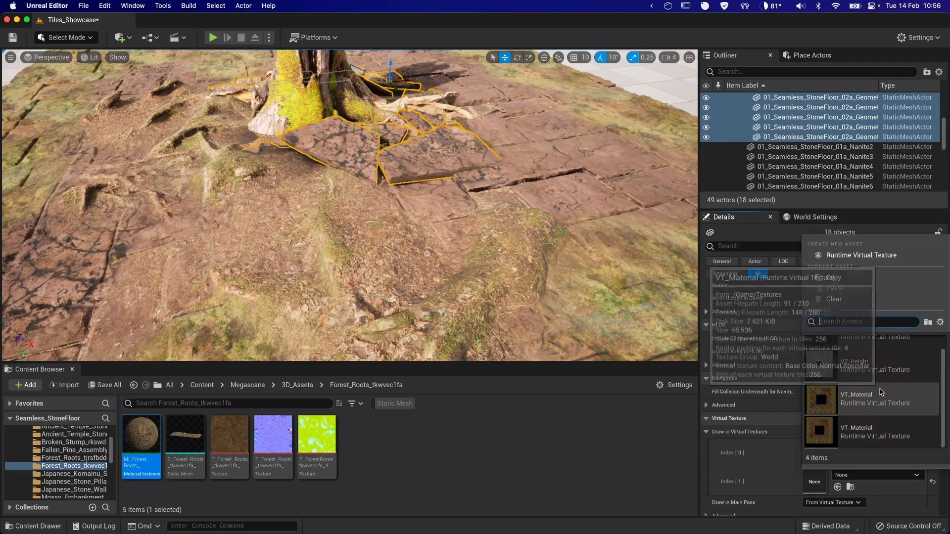
{"action": "left_click", "coordinate": [892, 430]}
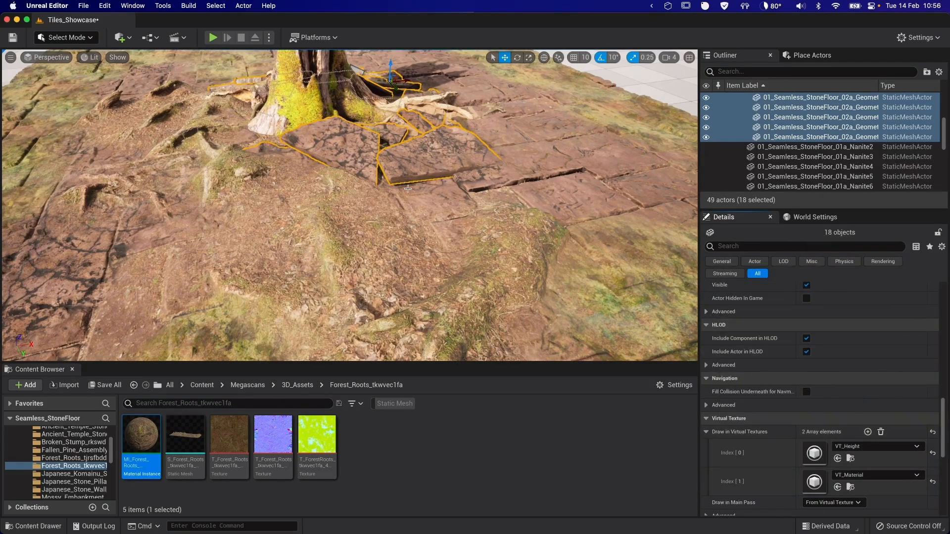
- Open the material instance used by the S_Ancient_Temple_Jungle_Roots mesh at the base of the tree
{"action": "left_click", "coordinate": [597, 207]}
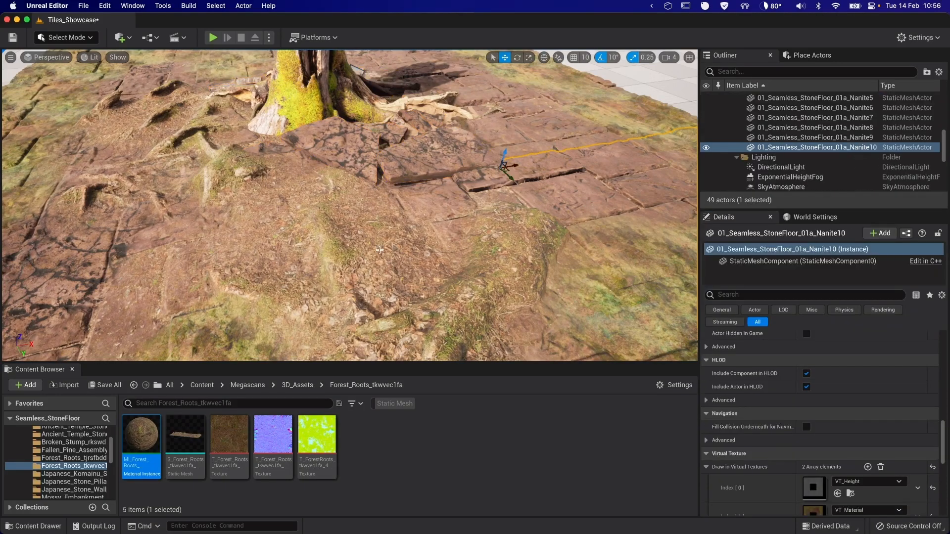
{"action": "left_click", "coordinate": [272, 174]}
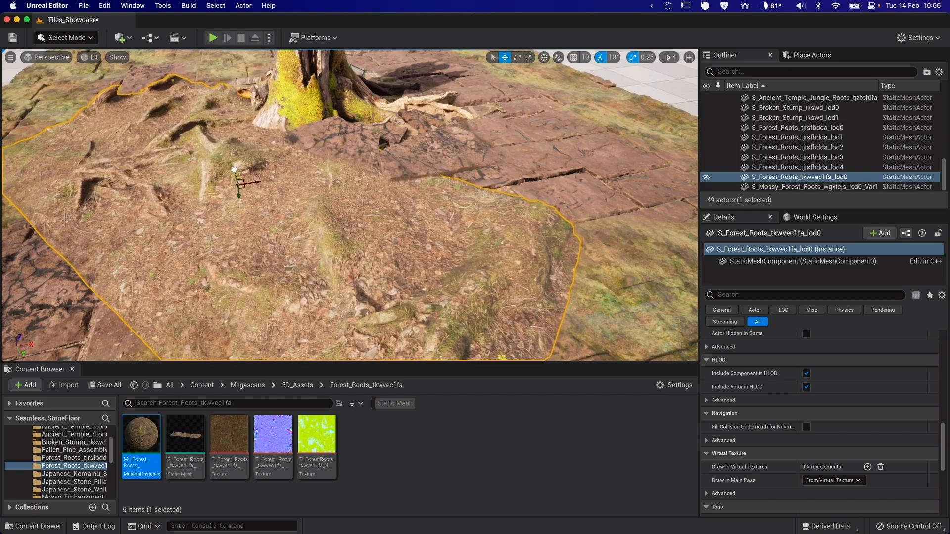
{"action": "key", "text": "g"}
{"action": "right_click_drag", "start_coordinate": [235, 184], "coordinate": [284, 182]}
{"action": "right_click_drag", "start_coordinate": [295, 266], "coordinate": [303, 213]}
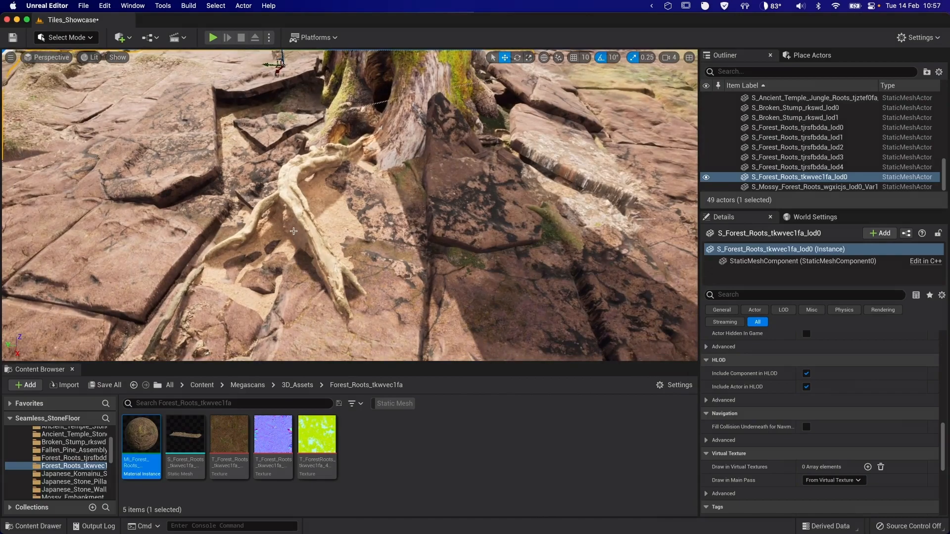
{"action": "left_click", "coordinate": [303, 210]}
{"action": "scroll", "coordinate": [812, 424], "scroll_direction": "up", "scroll_amount": 5}
{"action": "scroll", "coordinate": [812, 424], "scroll_direction": "up", "scroll_amount": 8}
{"action": "left_click", "coordinate": [850, 471]}
{"action": "double_click", "coordinate": [141, 453]}
- Change the parent of the jungle roots material instance to M_MS_Default_Fuzz_RVT
{"action": "scroll", "coordinate": [636, 362], "scroll_direction": "down", "scroll_amount": 10}
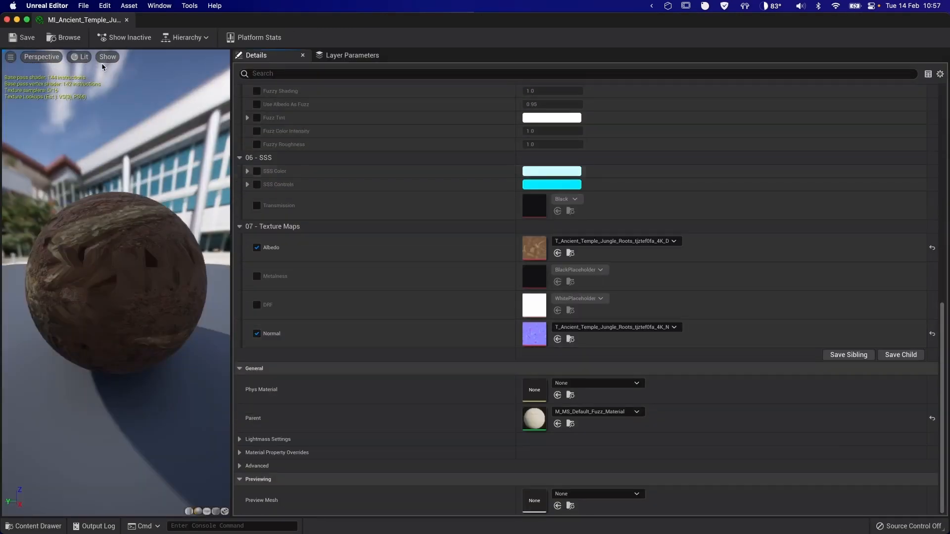
{"action": "left_click_drag", "start_coordinate": [168, 27], "coordinate": [638, 175]}
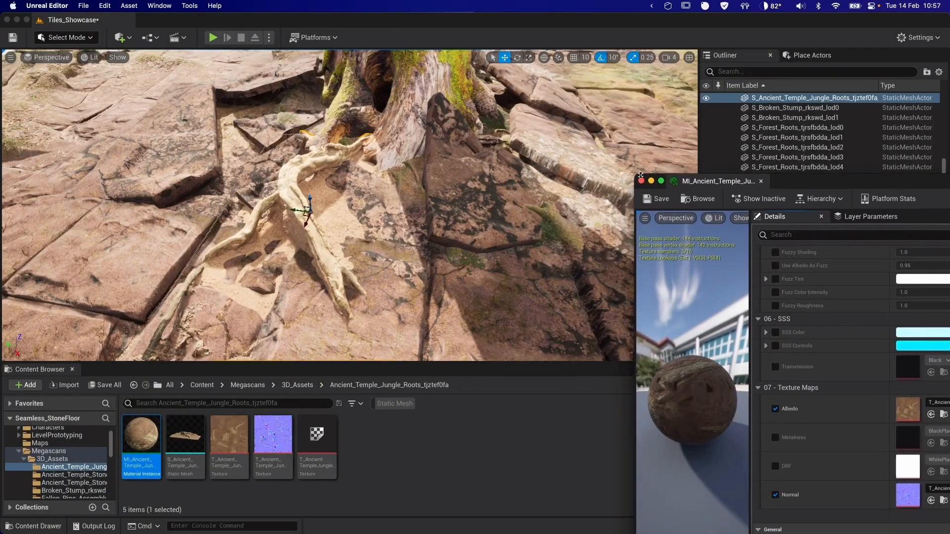
{"action": "left_click_drag", "start_coordinate": [815, 183], "coordinate": [627, 71]}
{"action": "scroll", "coordinate": [771, 311], "scroll_direction": "down", "scroll_amount": 4}
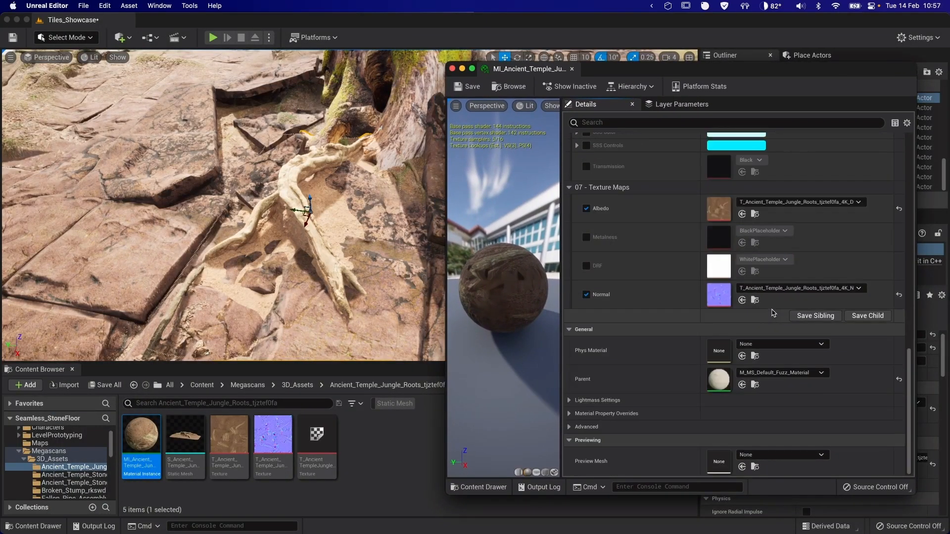
{"action": "left_click", "coordinate": [787, 374]}
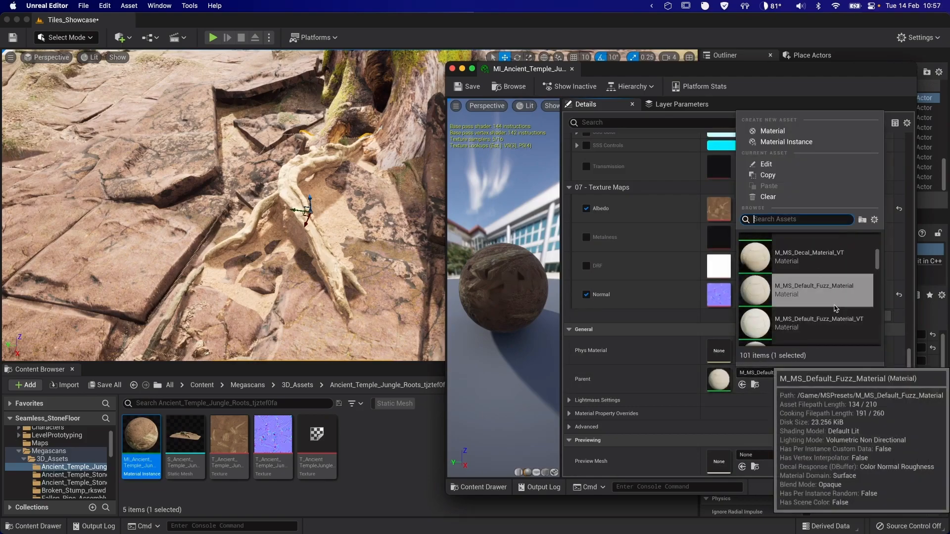
{"action": "left_click", "coordinate": [821, 308]}
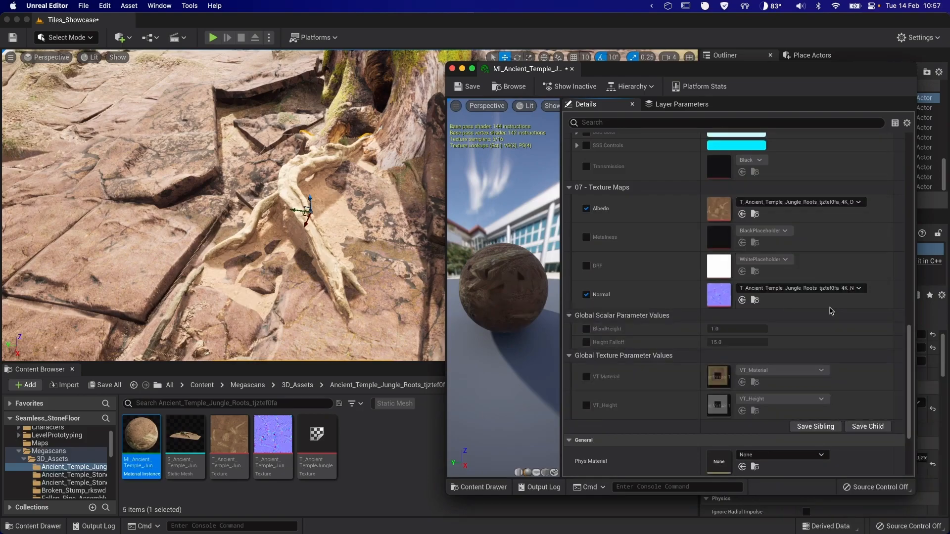
- Enable the VT_Height, VT Material, Height Falloff and BlendHeight overrides on the jungle roots material instance
{"action": "left_click", "coordinate": [586, 405]}
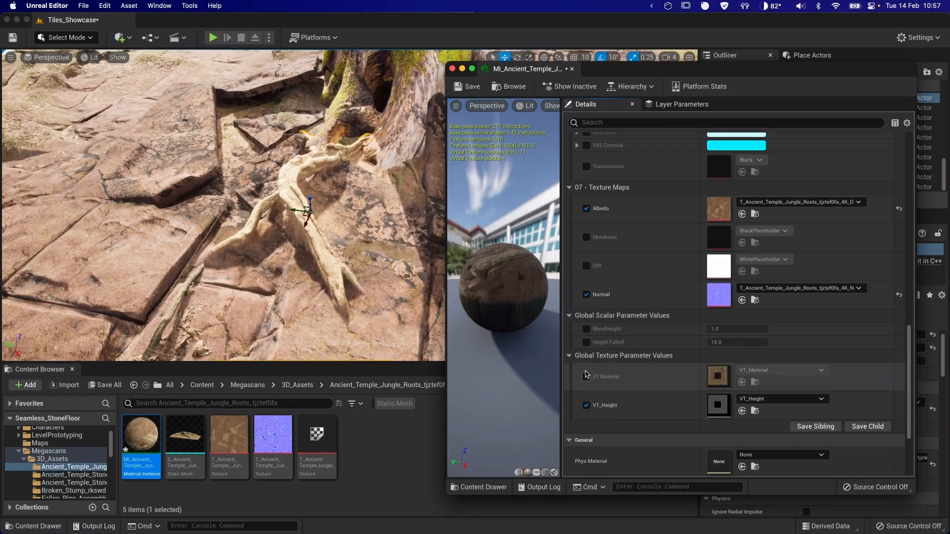
{"action": "left_click", "coordinate": [586, 376]}
{"action": "left_click", "coordinate": [586, 343]}
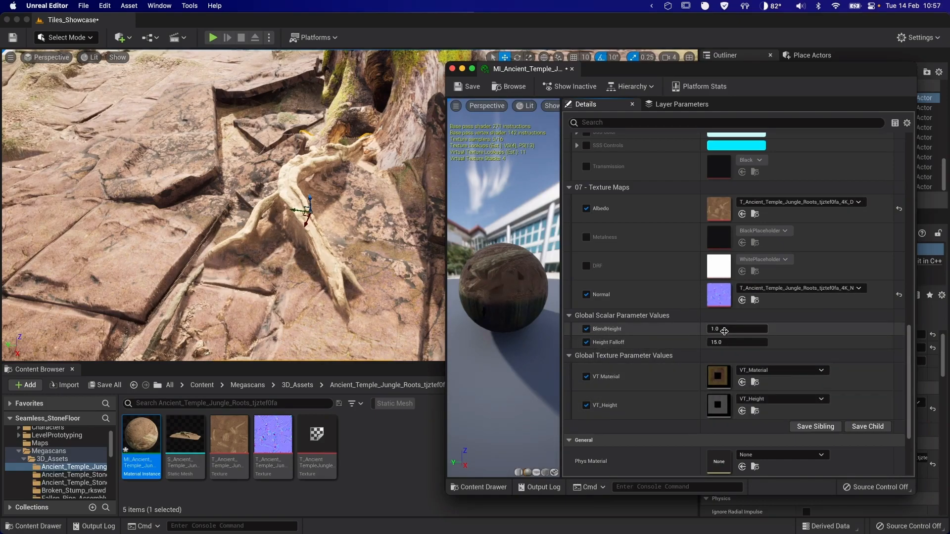
- Try other BlendHeight and Height Falloff values, restore them to 1.0 and 15.0, and close the jungle roots material instance
{"action": "left_click_drag", "start_coordinate": [737, 329], "coordinate": [752, 342]}
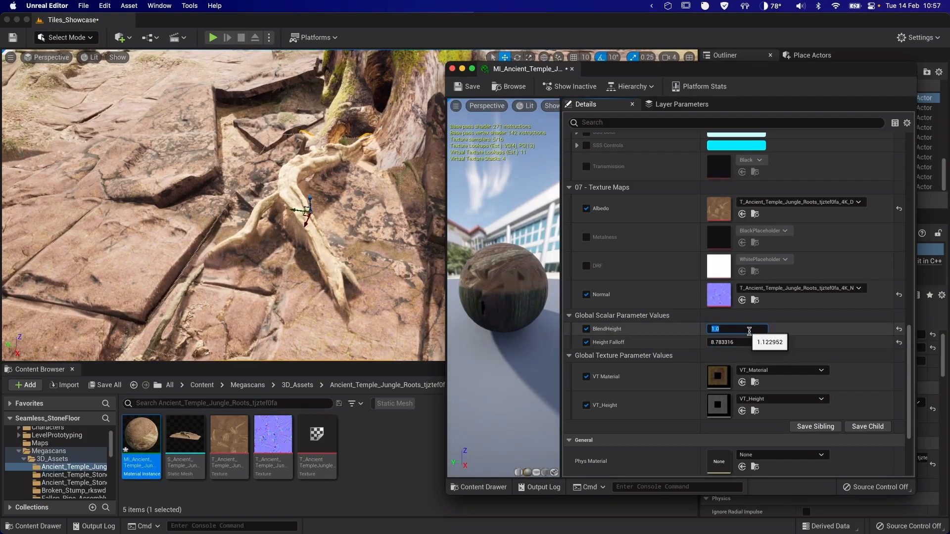
{"action": "type", "text": "11"}
{"action": "key", "text": "Return"}
{"action": "key", "text": "BackSpace"}
{"action": "key", "text": "BackSpace"}
{"action": "key", "text": "BackSpace"}
{"action": "key", "text": "BackSpace"}
{"action": "key", "text": "BackSpace"}
{"action": "type", "text": "1"}
{"action": "key", "text": "Return"}
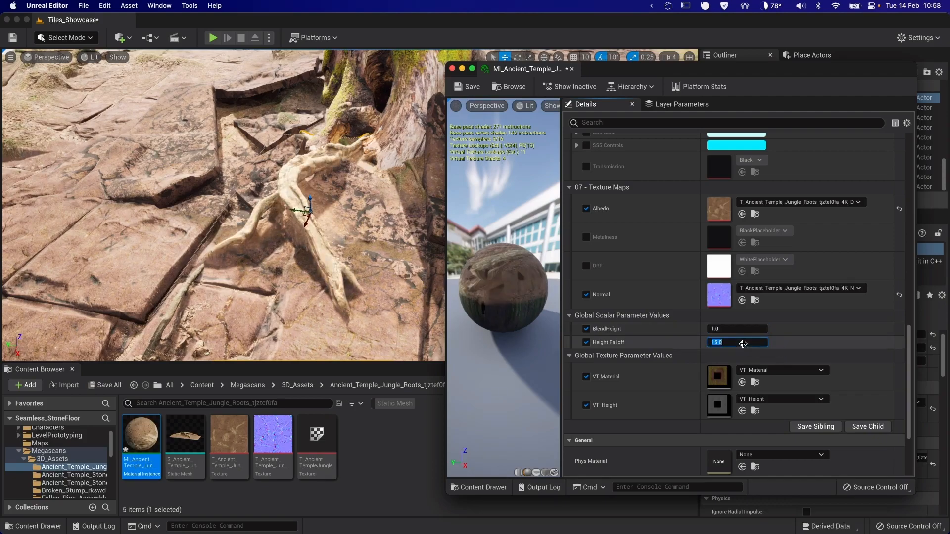
{"action": "left_click", "coordinate": [452, 70]}
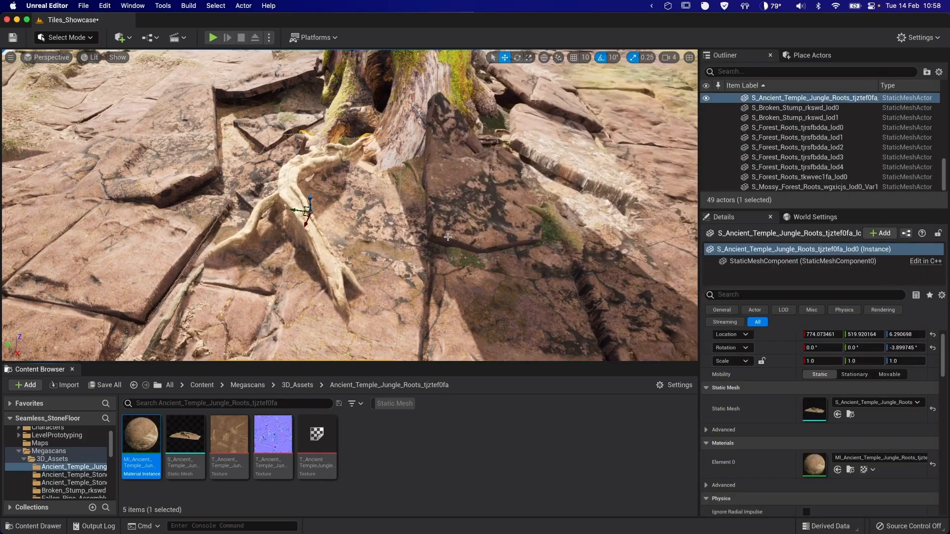
- Show only the static meshes of the Megascans 3D_Assets folder
{"action": "scroll", "coordinate": [349, 206], "scroll_direction": "down", "scroll_amount": 10}
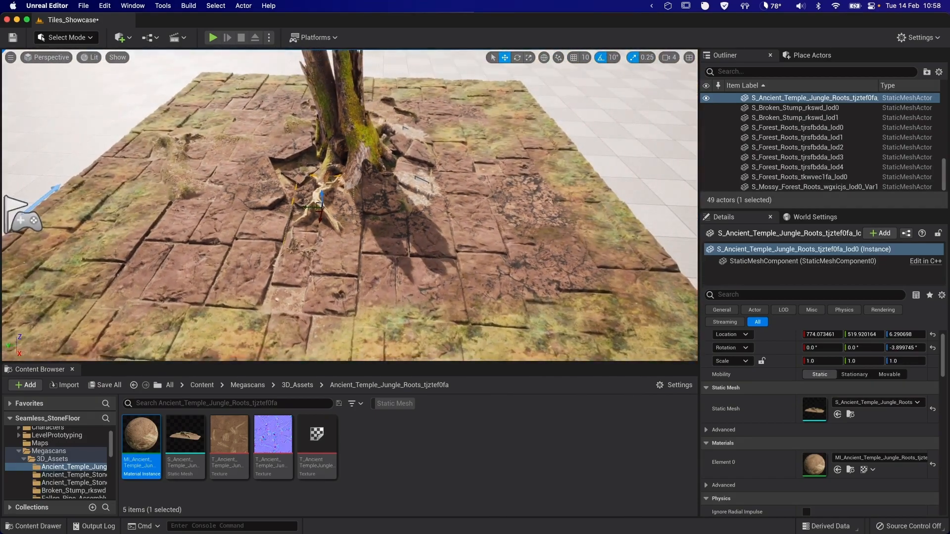
{"action": "right_click_drag", "start_coordinate": [350, 206], "coordinate": [328, 187]}
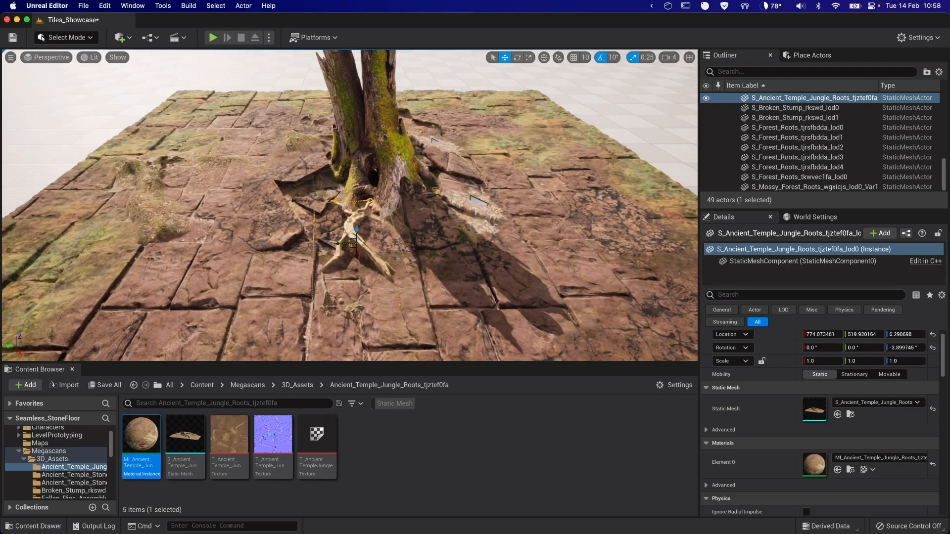
{"action": "left_click", "coordinate": [307, 297]}
{"action": "left_click", "coordinate": [297, 385]}
{"action": "left_click", "coordinate": [394, 404]}
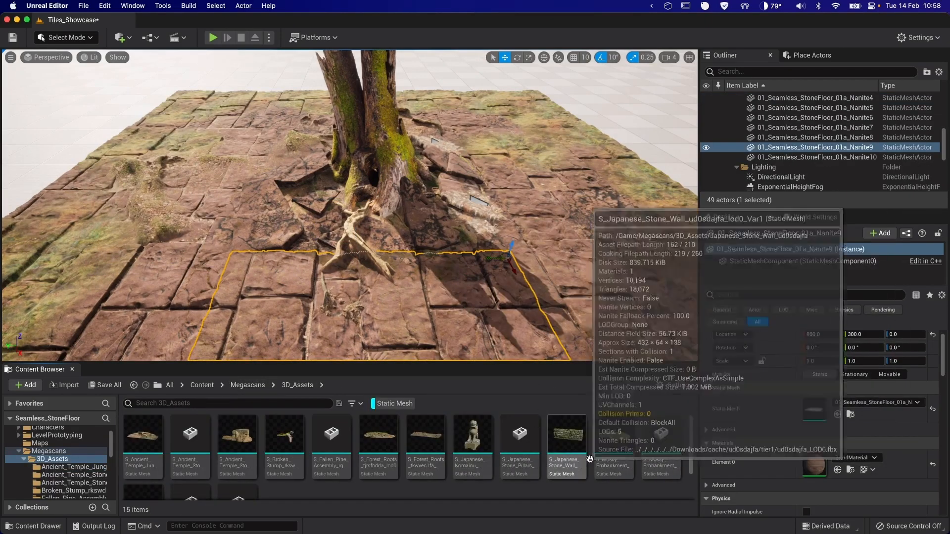
- Place the S_Mossy_Embankment_thxwahida static mesh on the stone floor beside the tree
{"action": "scroll", "coordinate": [473, 448], "scroll_direction": "down", "scroll_amount": 2}
{"action": "left_click", "coordinate": [190, 452]}
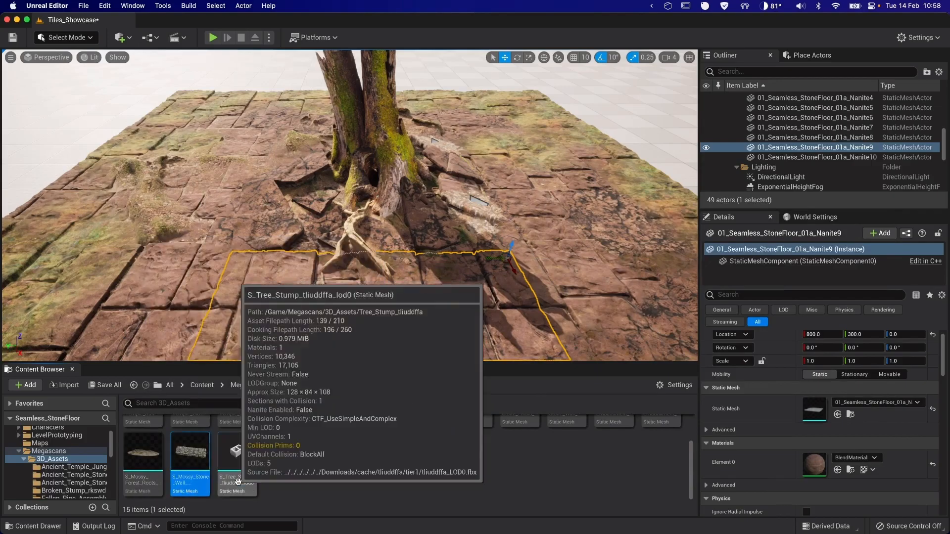
{"action": "scroll", "coordinate": [238, 481], "scroll_direction": "up", "scroll_amount": 2}
{"action": "left_click_drag", "start_coordinate": [613, 435], "coordinate": [567, 256]}
- Move the mossy embankment to about Y 242 and Z 8.5 and rotate it -10 degrees about X
{"action": "mouse_move", "coordinate": [568, 256]}
{"action": "right_mouse_down"}
{"action": "mouse_move", "coordinate": [609, 277]}
{"action": "mouse_move", "coordinate": [568, 256]}
{"action": "right_mouse_up"}
{"action": "right_click_drag", "start_coordinate": [494, 230], "coordinate": [424, 211]}
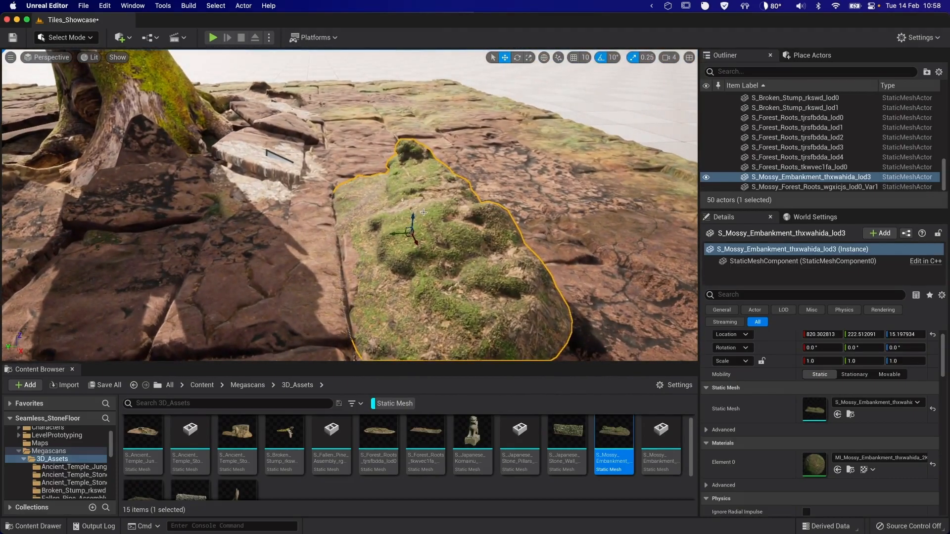
{"action": "left_click_drag", "start_coordinate": [414, 216], "coordinate": [364, 220]}
{"action": "key", "text": "e"}
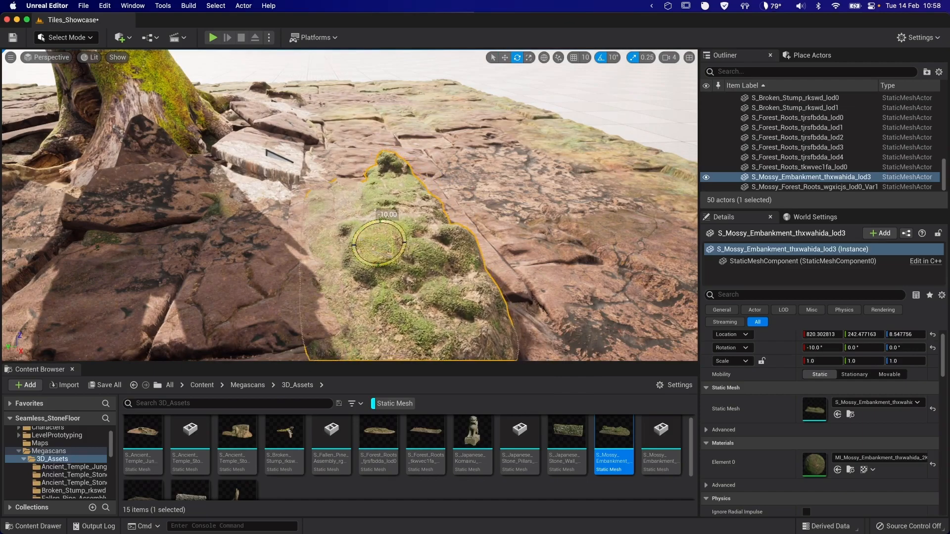
- Open the mossy embankment's material instance and change its parent to M_MS_Default_Fuzz_RVT
{"action": "left_click", "coordinate": [849, 469]}
{"action": "double_click", "coordinate": [154, 473]}
{"action": "scroll", "coordinate": [717, 381], "scroll_direction": "down", "scroll_amount": 10}
{"action": "left_click", "coordinate": [784, 377]}
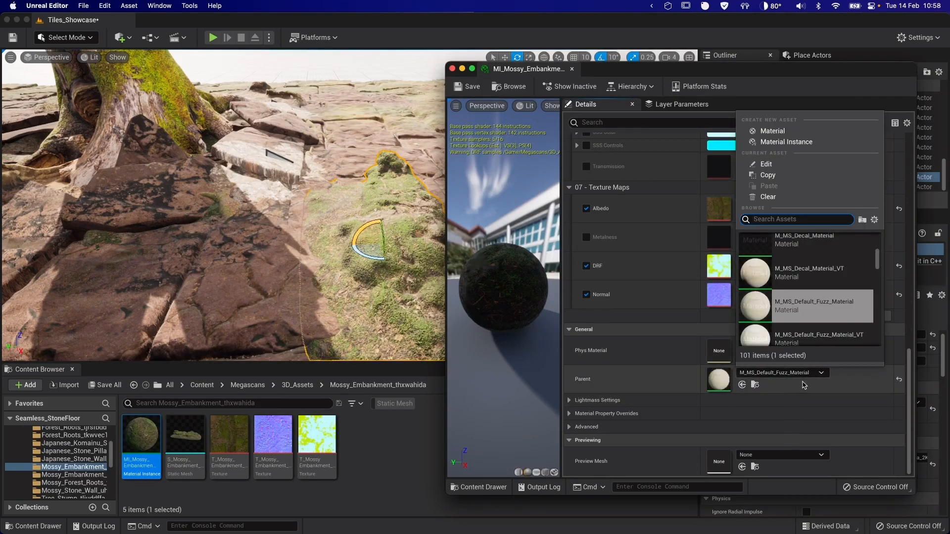
{"action": "left_click", "coordinate": [817, 315]}
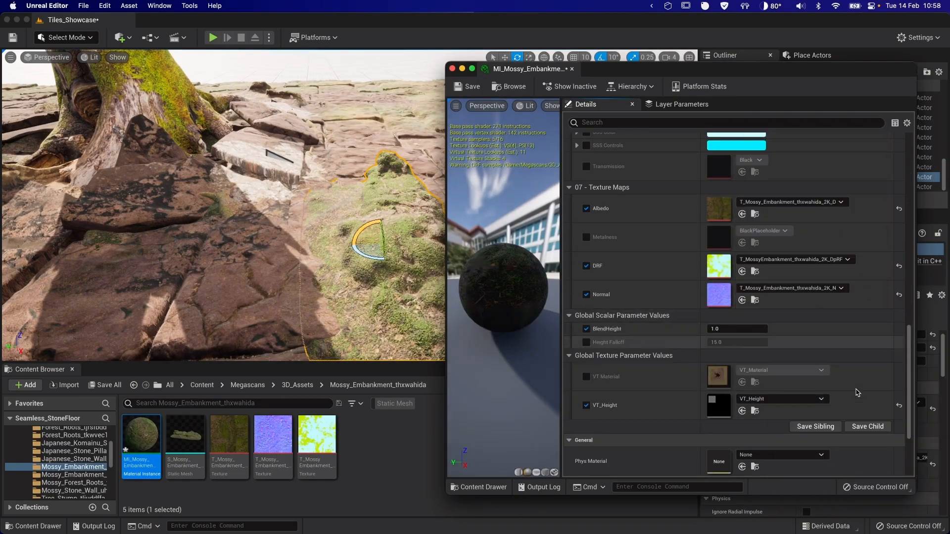
- Enable the BlendHeight, Height Falloff, VT Material and VT_Height overrides for the mossy embankment, then close its material instance
{"action": "left_click", "coordinate": [586, 377]}
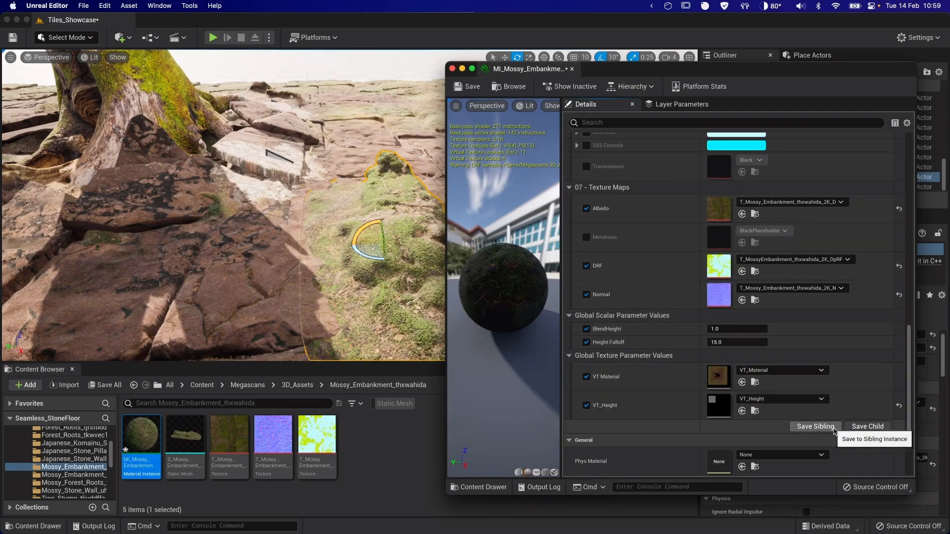
{"action": "scroll", "coordinate": [646, 198], "scroll_direction": "up", "scroll_amount": 1}
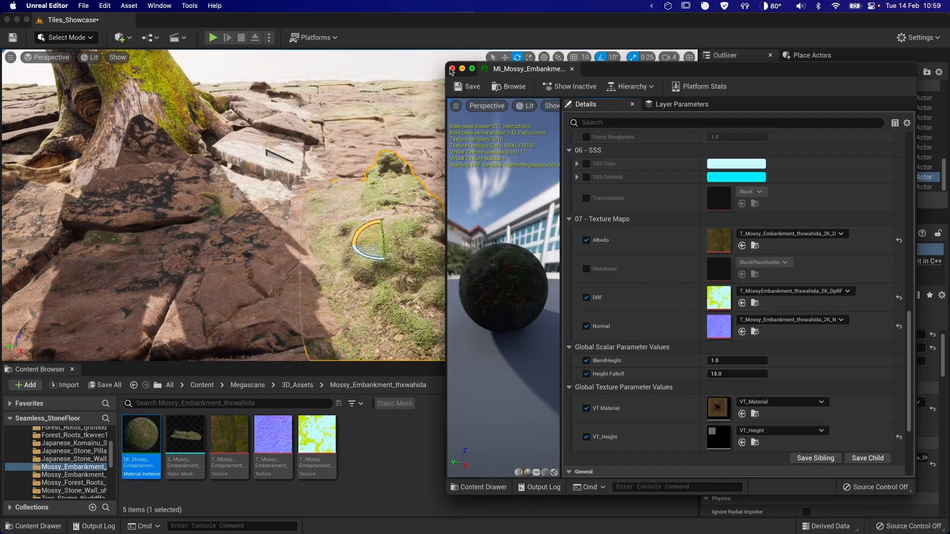
{"action": "left_click", "coordinate": [452, 69]}
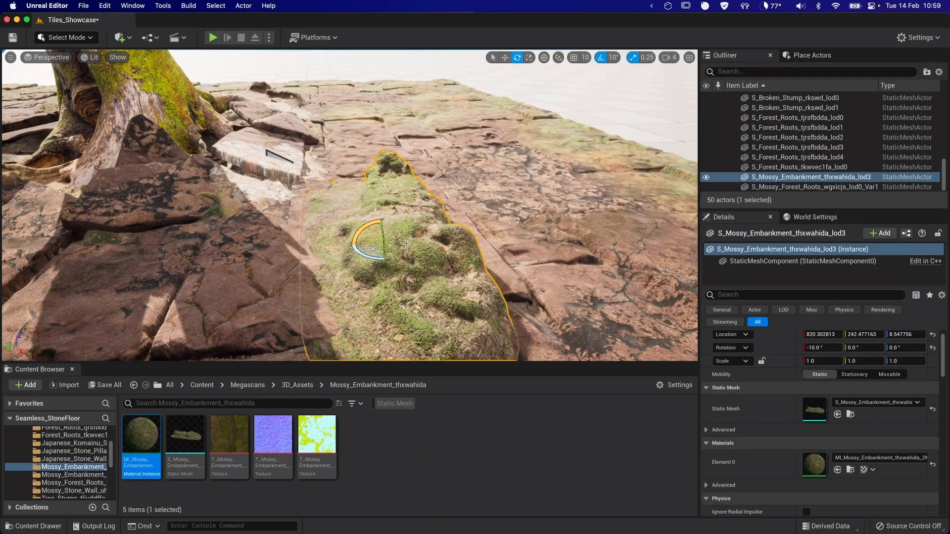
- Lower the mossy embankment to about Z 7.65 so it sinks into the stone floor
{"action": "mouse_move", "coordinate": [379, 228]}
{"action": "left_mouse_down"}
{"action": "mouse_move", "coordinate": [380, 198]}
{"action": "mouse_move", "coordinate": [384, 233]}
{"action": "left_mouse_up"}
{"action": "right_click_drag", "start_coordinate": [385, 233], "coordinate": [344, 217]}
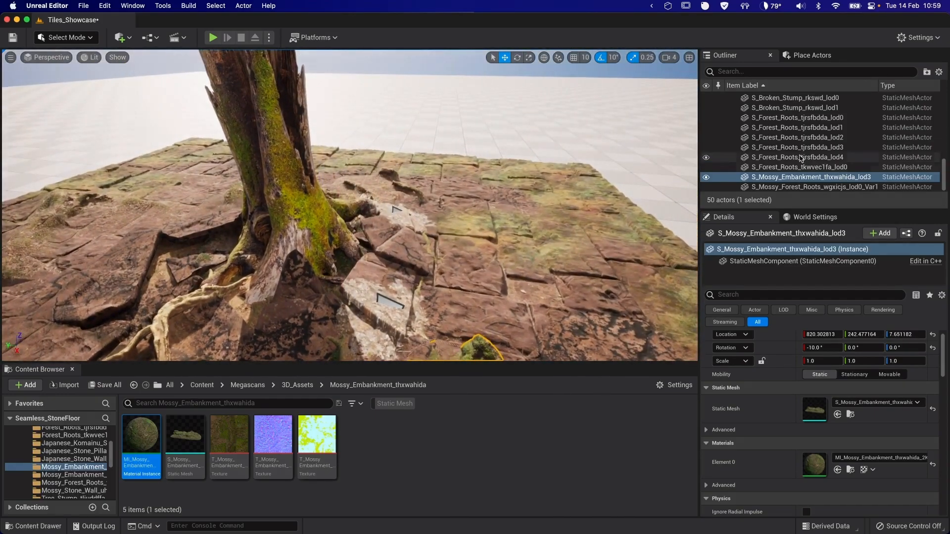
- Inspect the settings of RuntimeVirtualTextureVolume and RuntimeVirtualTextureVolume2, comparing their bounds and assigned virtual textures
{"action": "scroll", "coordinate": [806, 170], "scroll_direction": "up", "scroll_amount": 5}
{"action": "left_click", "coordinate": [803, 180]}
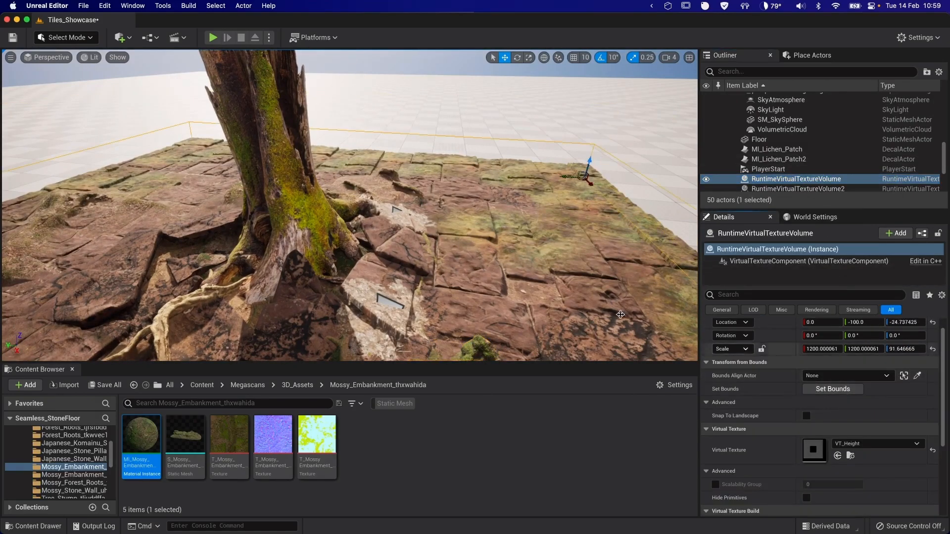
{"action": "right_click_drag", "start_coordinate": [347, 208], "coordinate": [418, 265]}
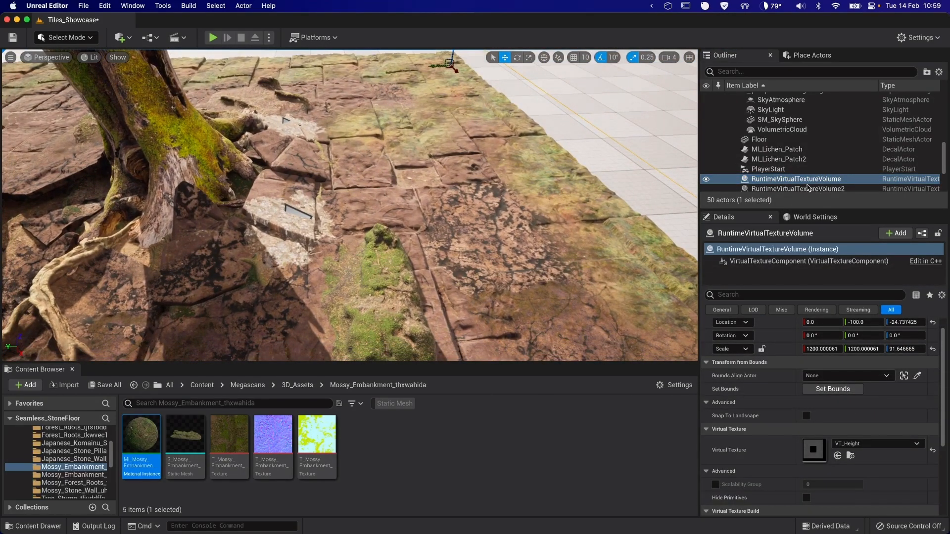
{"action": "left_click", "coordinate": [805, 189]}
{"action": "mouse_move", "coordinate": [550, 241]}
{"action": "right_mouse_down"}
{"action": "mouse_move", "coordinate": [557, 244]}
{"action": "mouse_move", "coordinate": [550, 241]}
{"action": "right_mouse_up"}
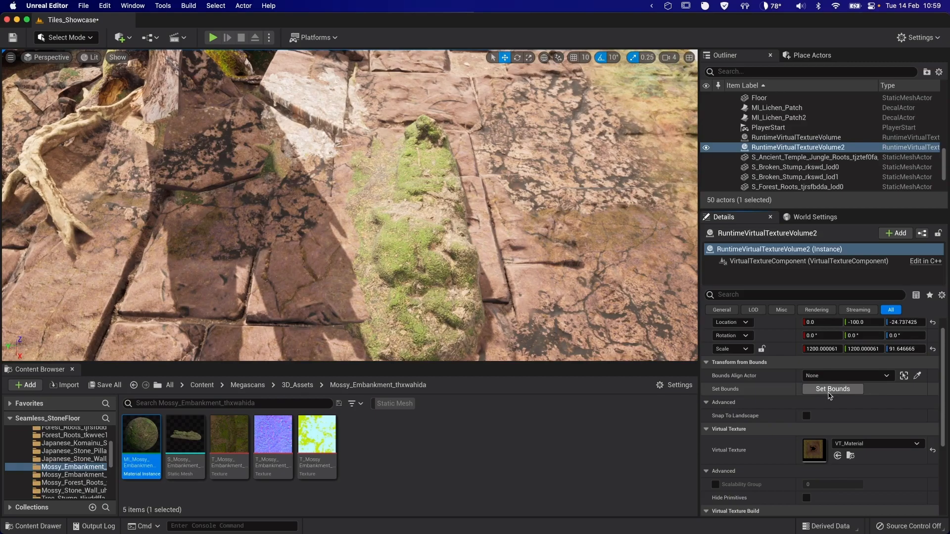
- Shift the mossy embankment sideways along its Y axis on the stone floor
{"action": "left_click", "coordinate": [422, 261]}
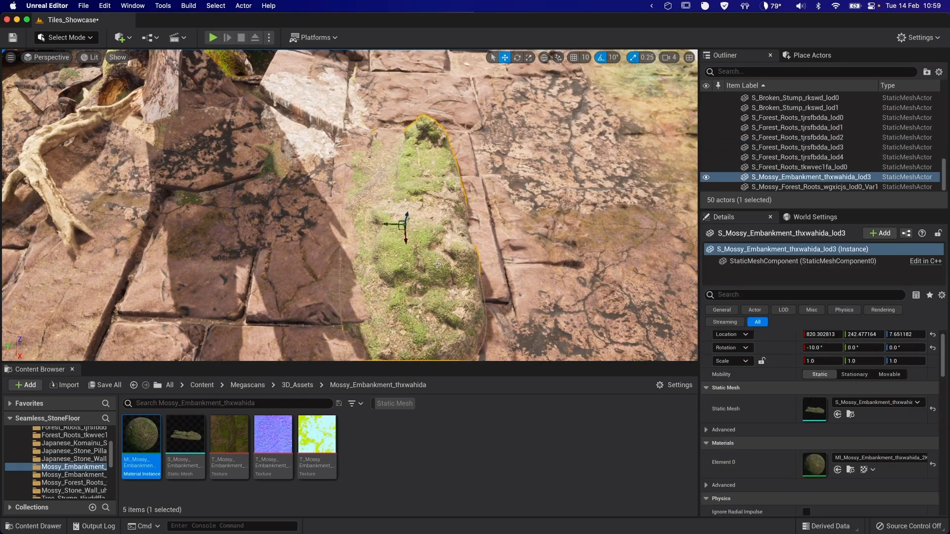
{"action": "scroll", "coordinate": [849, 432], "scroll_direction": "down", "scroll_amount": 10}
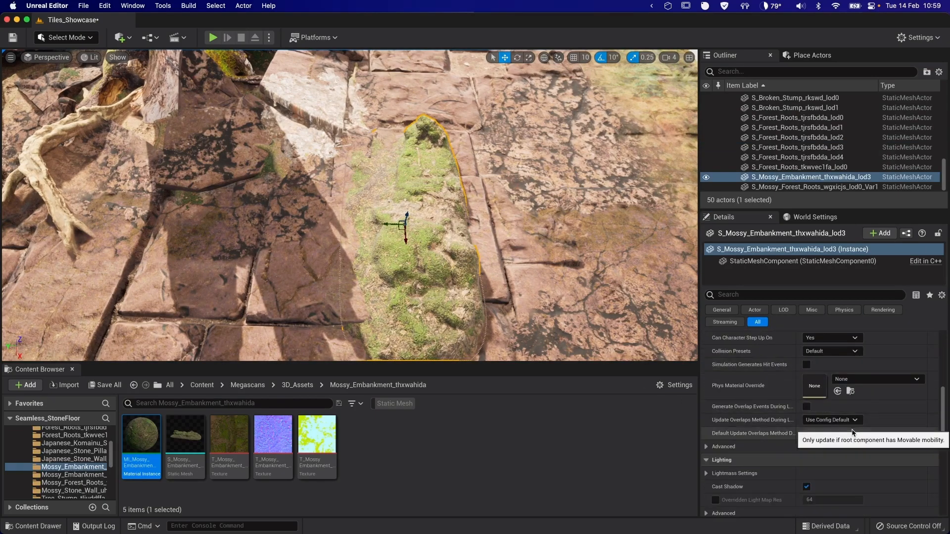
{"action": "scroll", "coordinate": [866, 438], "scroll_direction": "down", "scroll_amount": 5}
{"action": "left_click_drag", "start_coordinate": [382, 224], "coordinate": [468, 219]}
{"action": "right_click_drag", "start_coordinate": [469, 219], "coordinate": [415, 218]}
{"action": "left_click", "coordinate": [328, 234]}
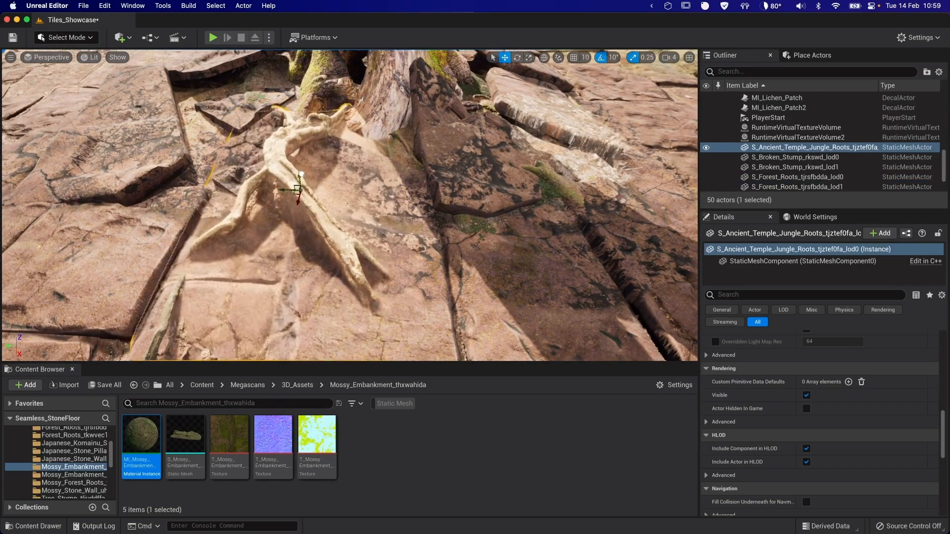
{"action": "right_click_drag", "start_coordinate": [337, 196], "coordinate": [391, 198]}
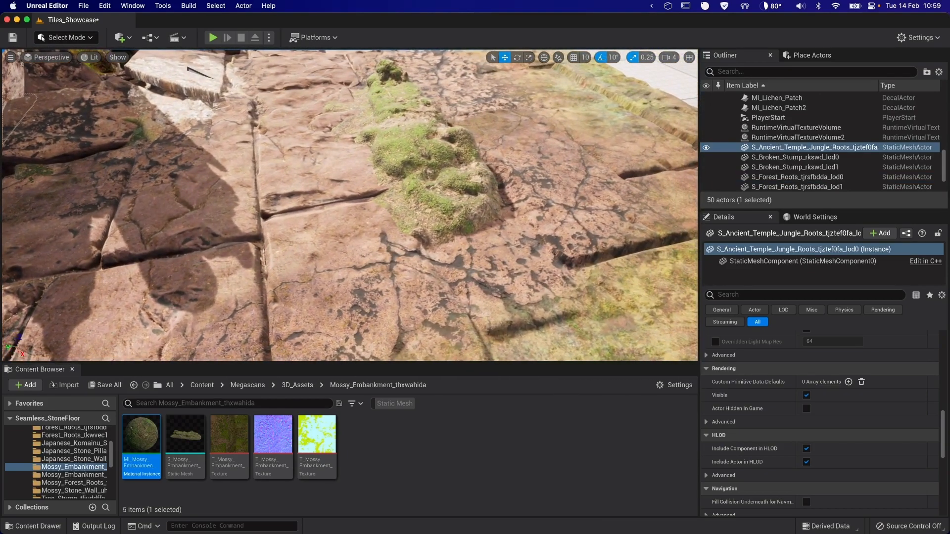
- Raise the mossy embankment slightly along Z and check its edge against the stone floor
{"action": "left_click", "coordinate": [471, 187]}
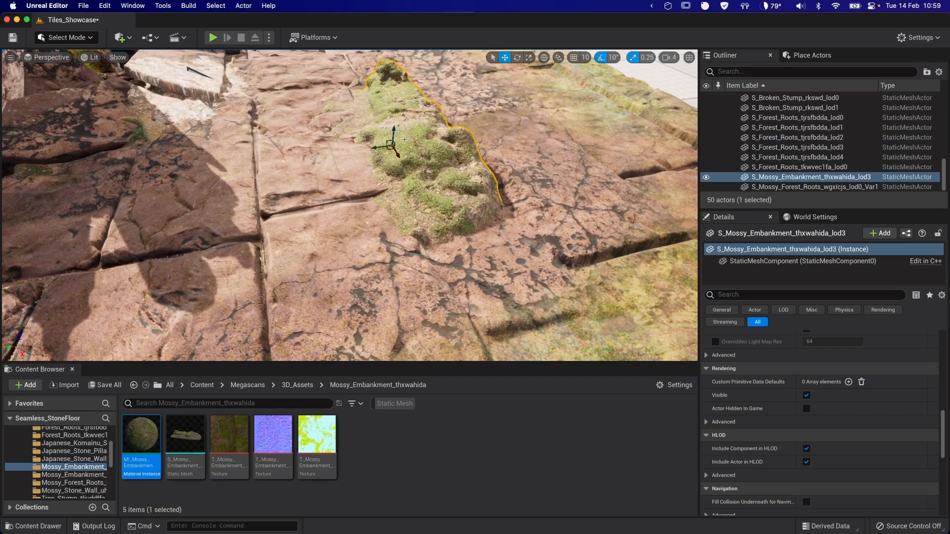
{"action": "left_click_drag", "start_coordinate": [395, 131], "coordinate": [400, 125]}
{"action": "right_click_drag", "start_coordinate": [400, 124], "coordinate": [421, 128]}
{"action": "scroll", "coordinate": [865, 437], "scroll_direction": "down", "scroll_amount": 5}
{"action": "scroll", "coordinate": [865, 430], "scroll_direction": "up", "scroll_amount": 5}
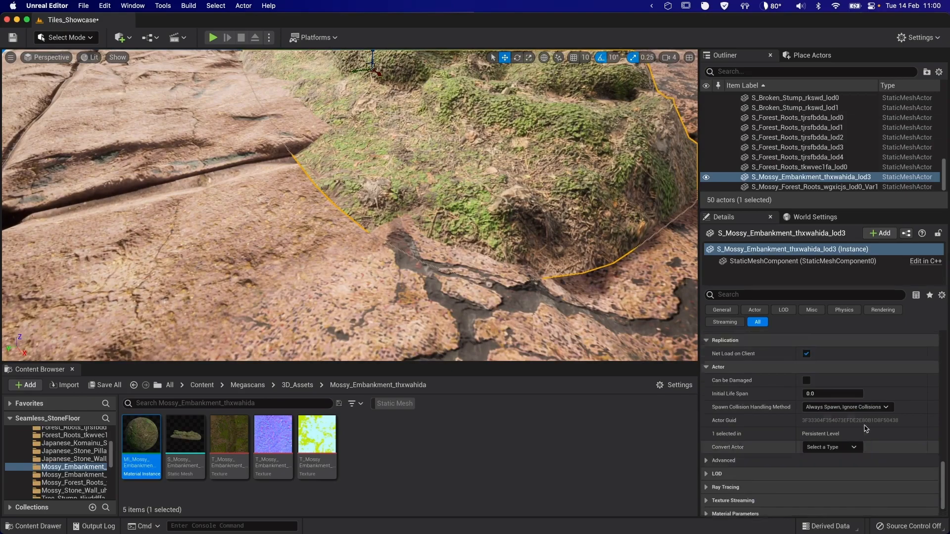
{"action": "scroll", "coordinate": [865, 428], "scroll_direction": "up", "scroll_amount": 8}
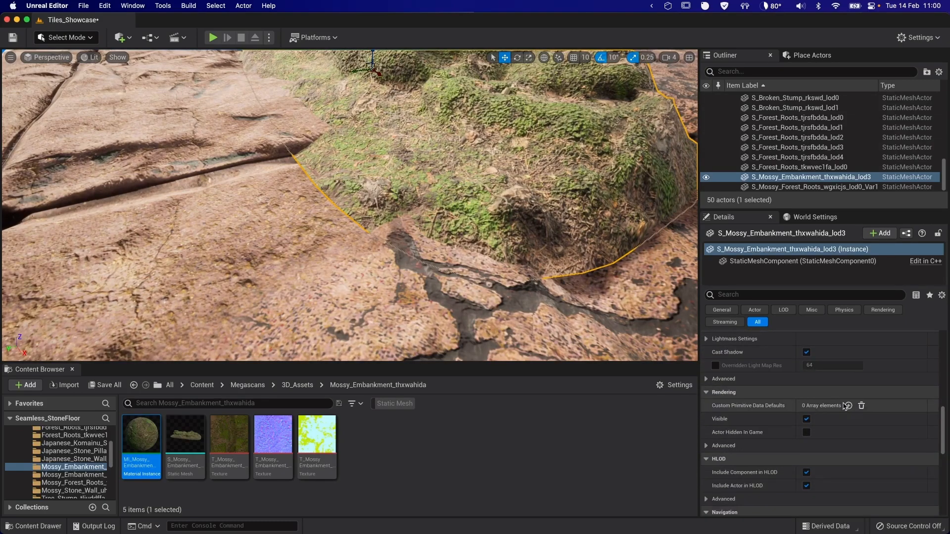
{"action": "scroll", "coordinate": [845, 407], "scroll_direction": "up", "scroll_amount": 5}
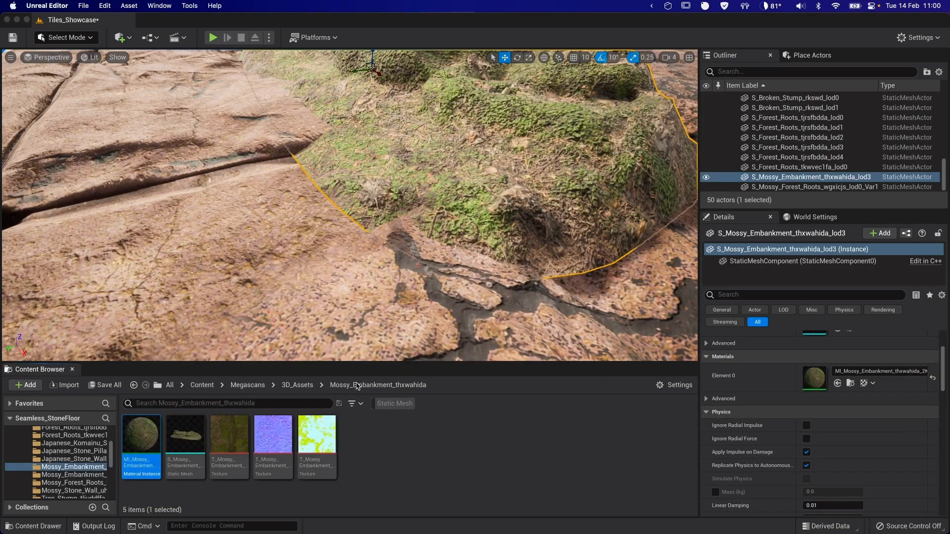
- Open the mossy embankment's material instance and set BlendHeight to about 1.25
{"action": "double_click", "coordinate": [141, 437]}
{"action": "scroll", "coordinate": [692, 342], "scroll_direction": "down", "scroll_amount": 10}
{"action": "left_click_drag", "start_coordinate": [722, 336], "coordinate": [728, 336]}
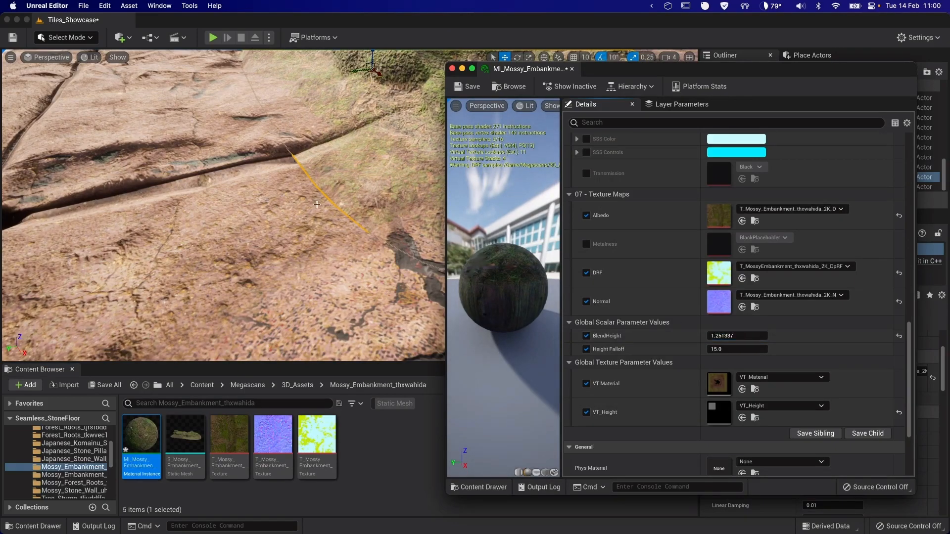
{"action": "scroll", "coordinate": [316, 205], "scroll_direction": "down", "scroll_amount": 5}
{"action": "right_click_drag", "start_coordinate": [316, 204], "coordinate": [347, 154]}
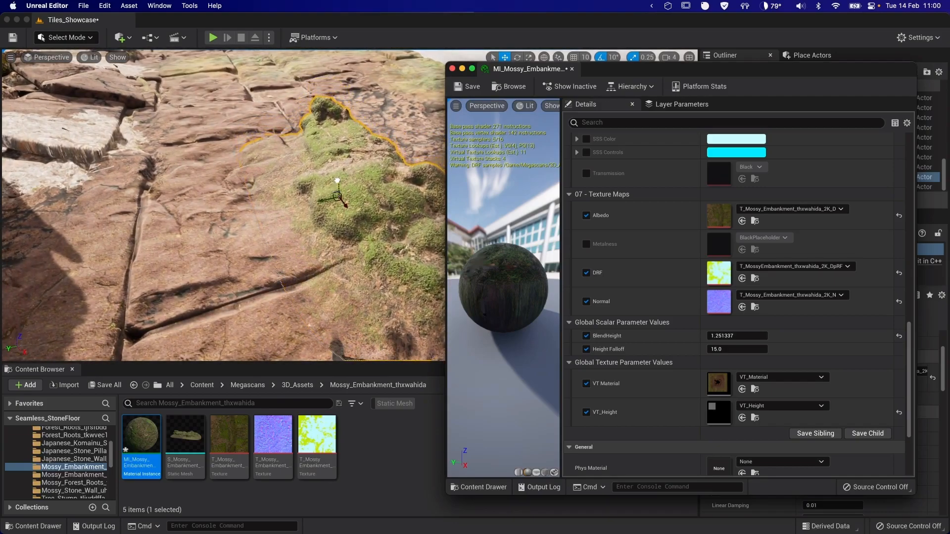
{"action": "left_click", "coordinate": [337, 181]}
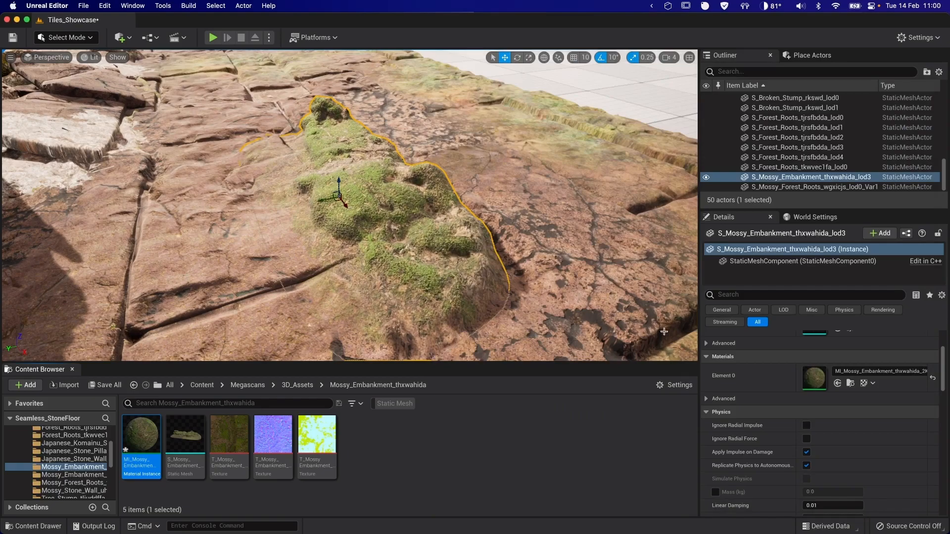
{"action": "right_click_drag", "start_coordinate": [481, 269], "coordinate": [453, 270]}
{"action": "right_click_drag", "start_coordinate": [453, 270], "coordinate": [450, 270]}
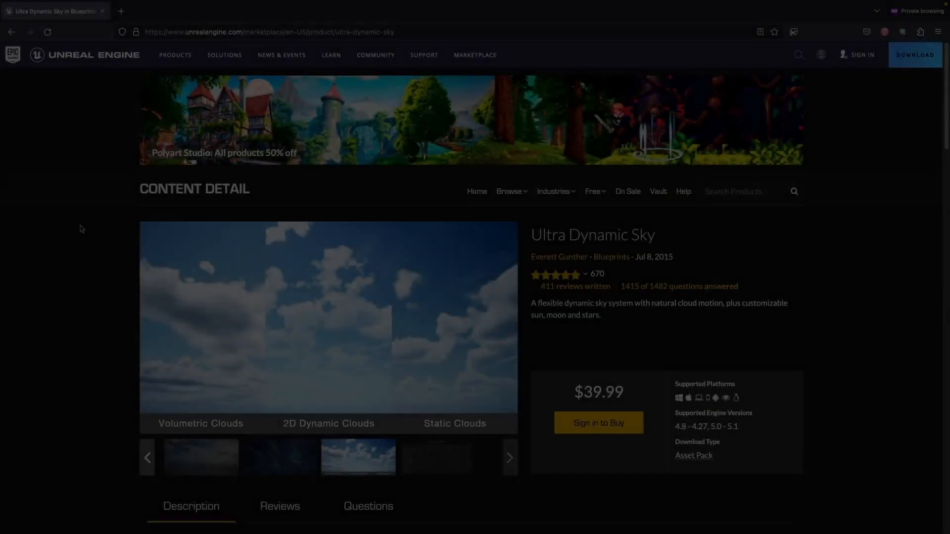
- In the web browser, examine the Ultra Dynamic Sky marketplace page's version table, feature list and customer reviews
{"action": "scroll", "coordinate": [81, 228], "scroll_direction": "down", "scroll_amount": 2}
{"action": "scroll", "coordinate": [81, 228], "scroll_direction": "down", "scroll_amount": 1}
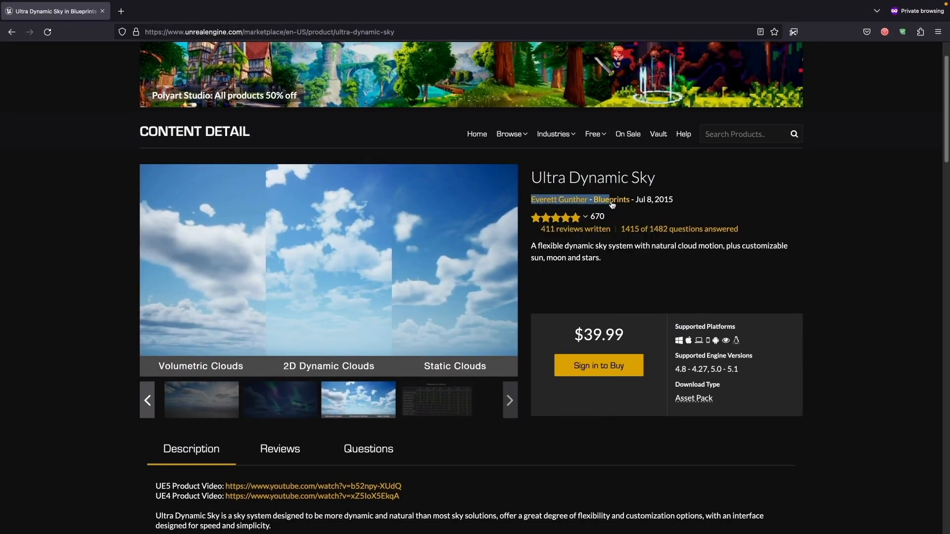
{"action": "scroll", "coordinate": [691, 209], "scroll_direction": "down", "scroll_amount": 2}
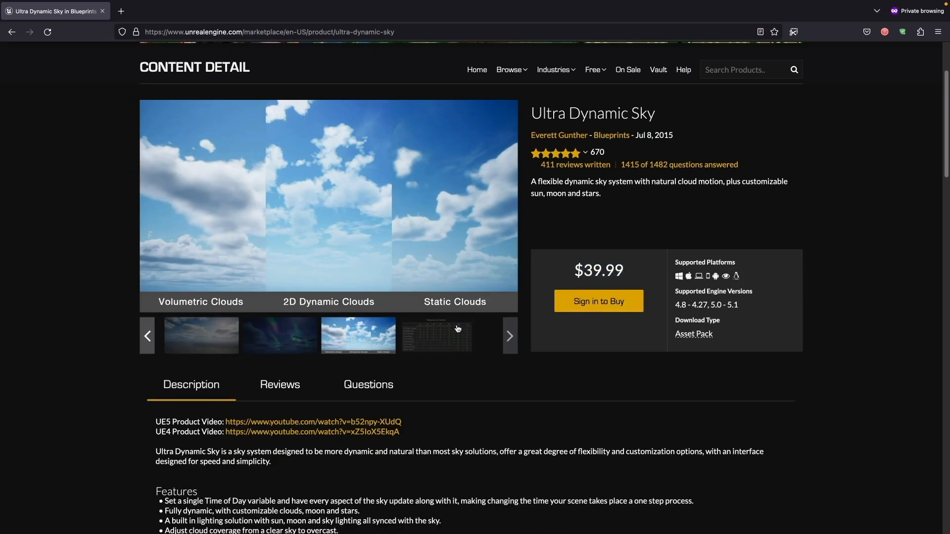
{"action": "left_click", "coordinate": [433, 338]}
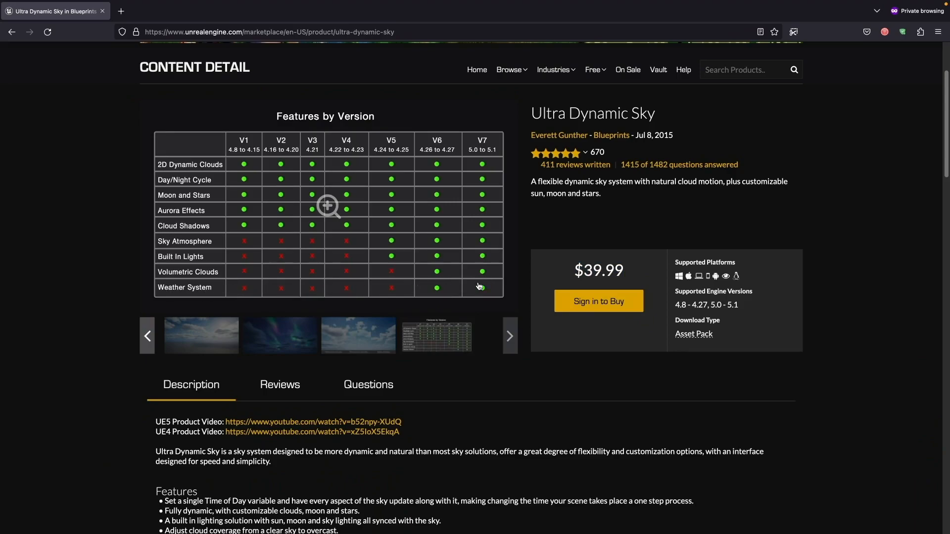
{"action": "scroll", "coordinate": [474, 156], "scroll_direction": "down", "scroll_amount": 3}
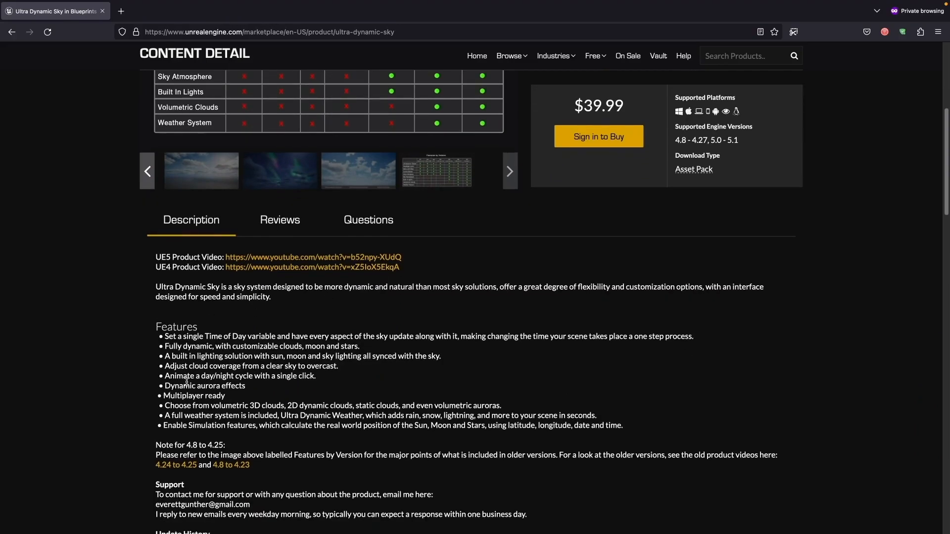
{"action": "scroll", "coordinate": [182, 372], "scroll_direction": "down", "scroll_amount": 1}
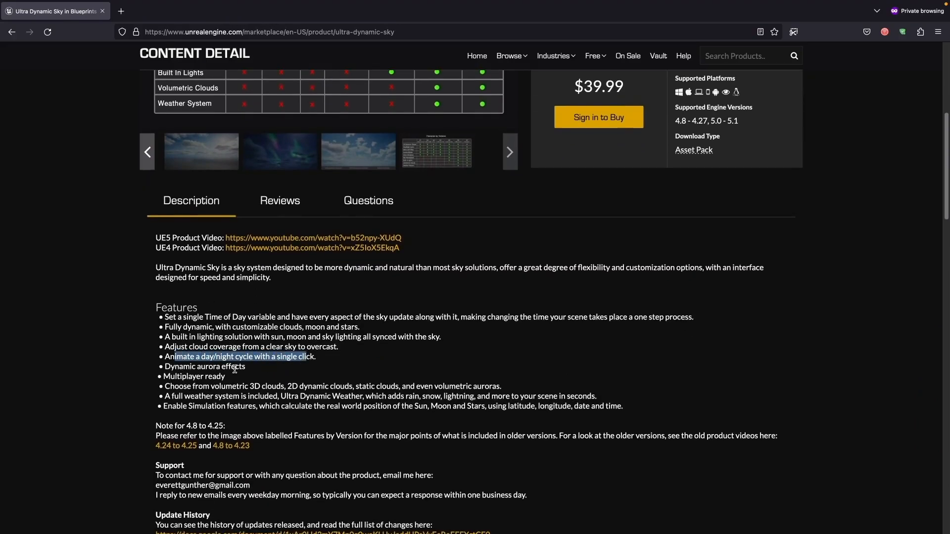
{"action": "scroll", "coordinate": [182, 371], "scroll_direction": "down", "scroll_amount": 1}
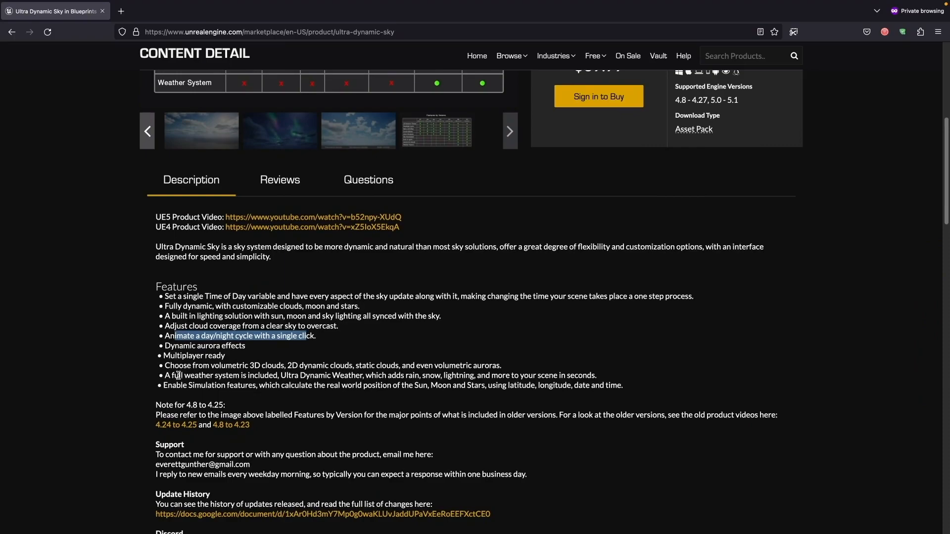
{"action": "left_click_drag", "start_coordinate": [174, 376], "coordinate": [367, 372]}
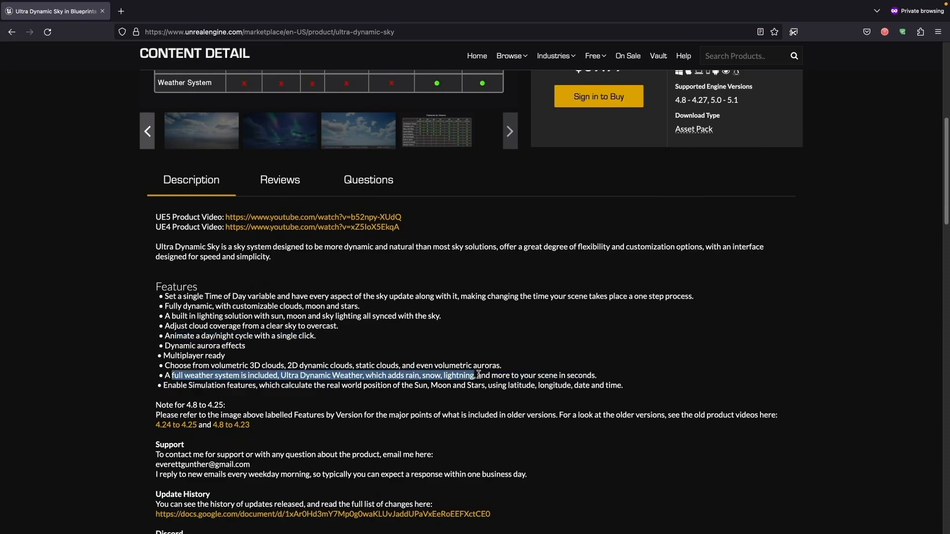
{"action": "left_click", "coordinate": [285, 179]}
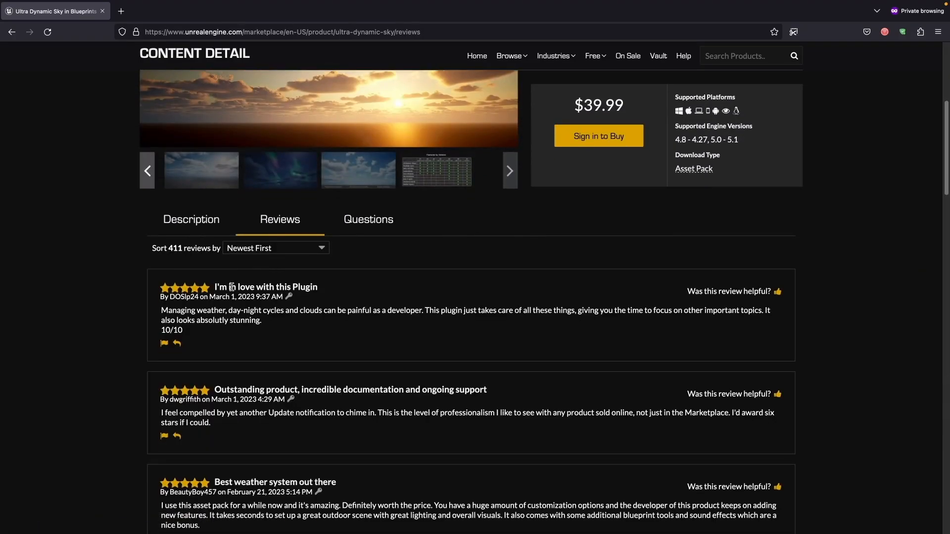
{"action": "scroll", "coordinate": [262, 293], "scroll_direction": "down", "scroll_amount": 2}
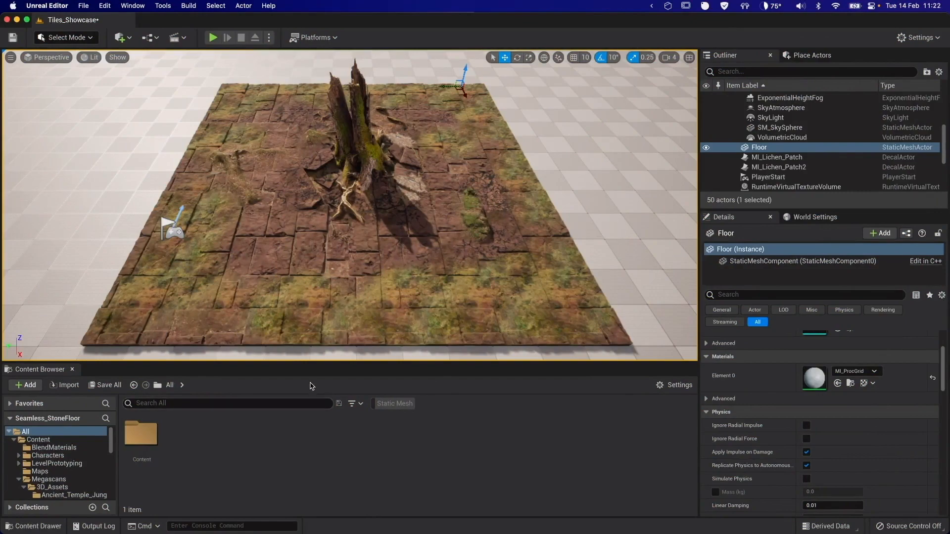
- Switch back to Unreal Editor and open the Blueprints folder inside the UltraDynamicSky content folder
{"action": "double_click", "coordinate": [149, 443]}
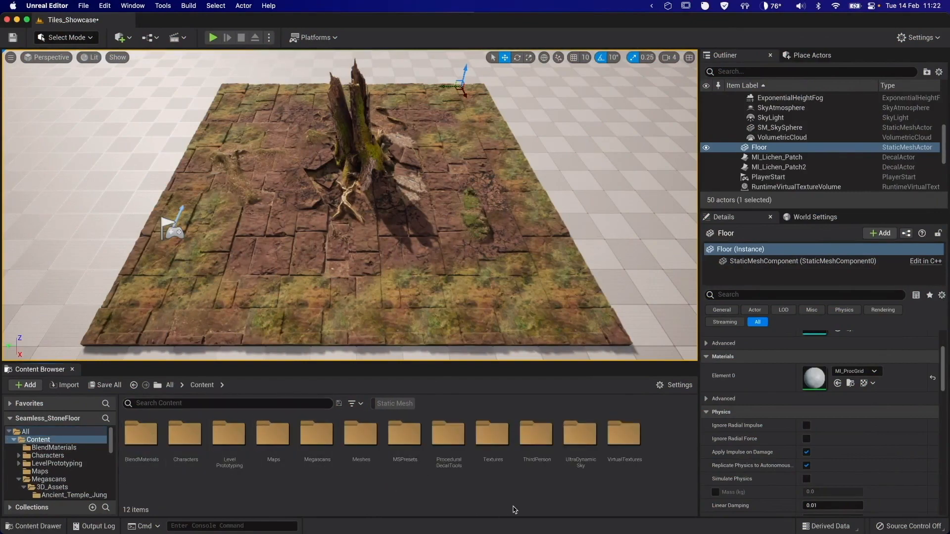
{"action": "double_click", "coordinate": [574, 468]}
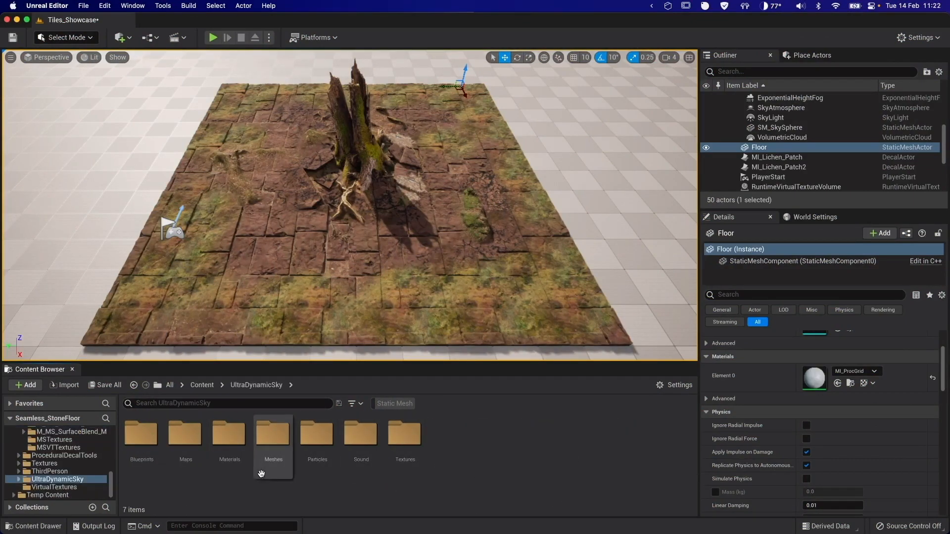
{"action": "double_click", "coordinate": [139, 451]}
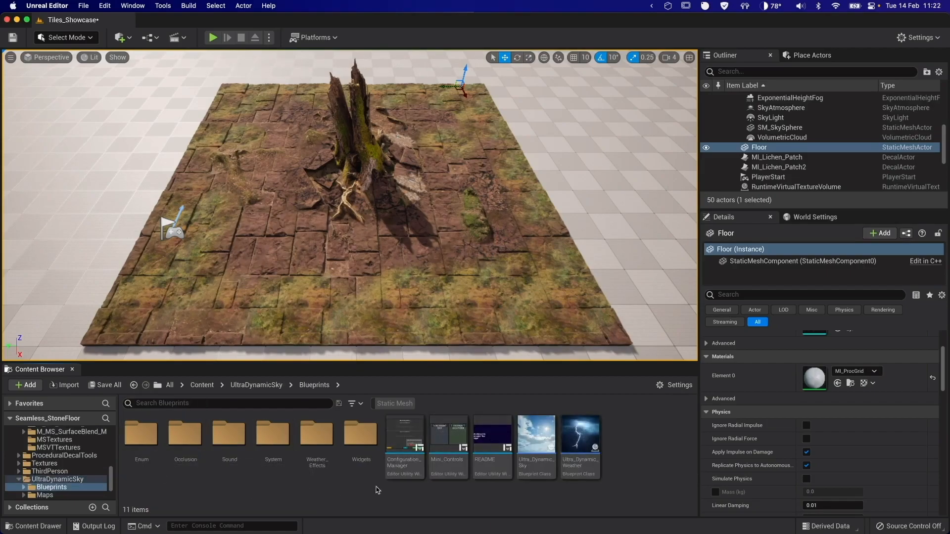
- Delete the Lighting folder's DirectionalLight, ExponentialHeightFog, SkyAtmosphere, SkyLight, SM_SkySphere and VolumetricCloud actors
{"action": "scroll", "coordinate": [783, 129], "scroll_direction": "up", "scroll_amount": 3}
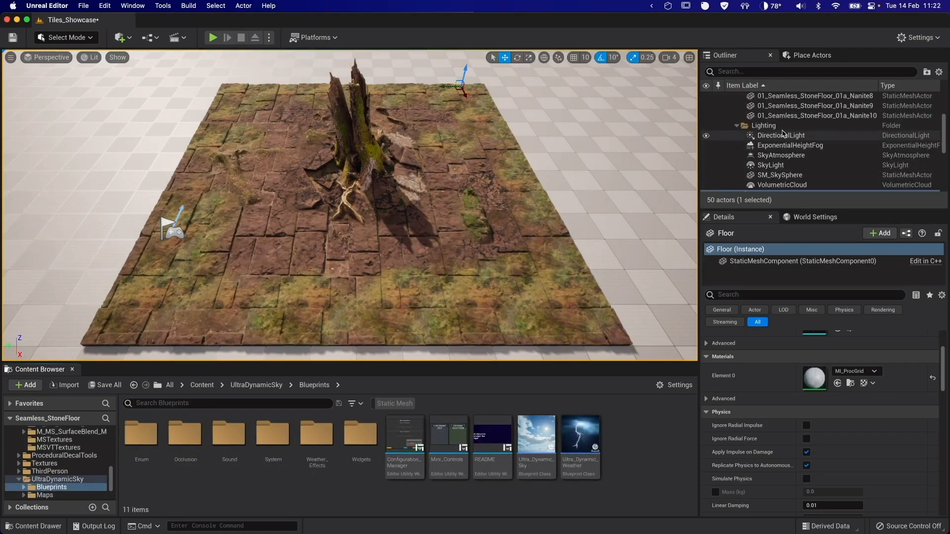
{"action": "left_click", "coordinate": [772, 136]}
{"action": "key", "text": "Delete"}
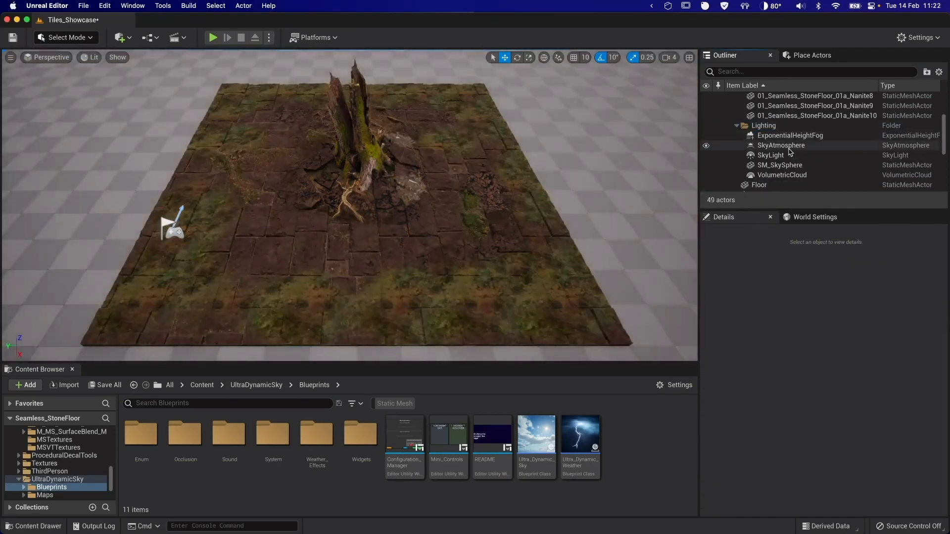
{"action": "left_click", "coordinate": [788, 138]}
{"action": "key", "text": "Delete"}
{"action": "left_click", "coordinate": [787, 137]}
{"action": "key", "text": "Delete"}
{"action": "left_click", "coordinate": [787, 136]}
{"action": "key", "text": "Delete"}
{"action": "left_click", "coordinate": [786, 136]}
{"action": "key", "text": "Delete"}
{"action": "left_click", "coordinate": [786, 136]}
{"action": "key", "text": "Delete"}
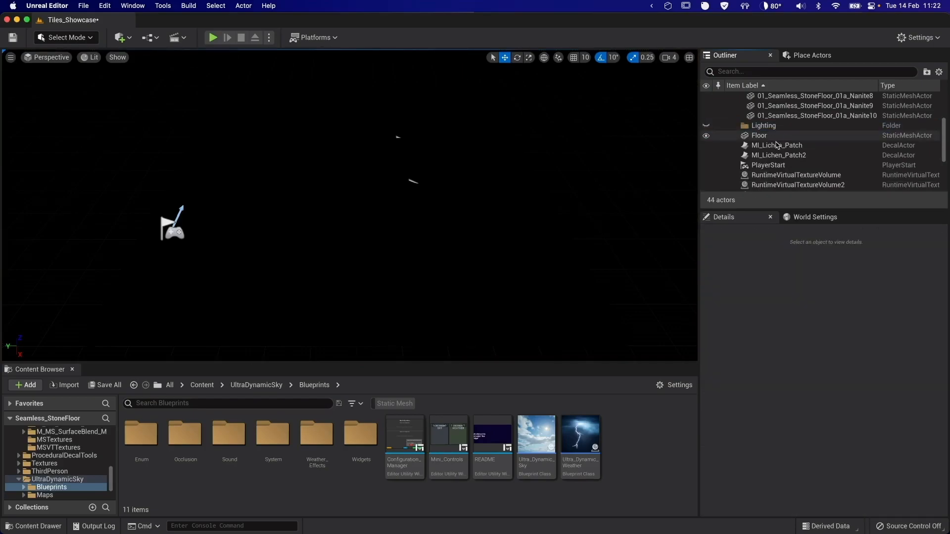
- Place the Ultra_Dynamic_Sky blueprint in the level and move its actor into the Lighting folder
{"action": "left_click", "coordinate": [540, 474]}
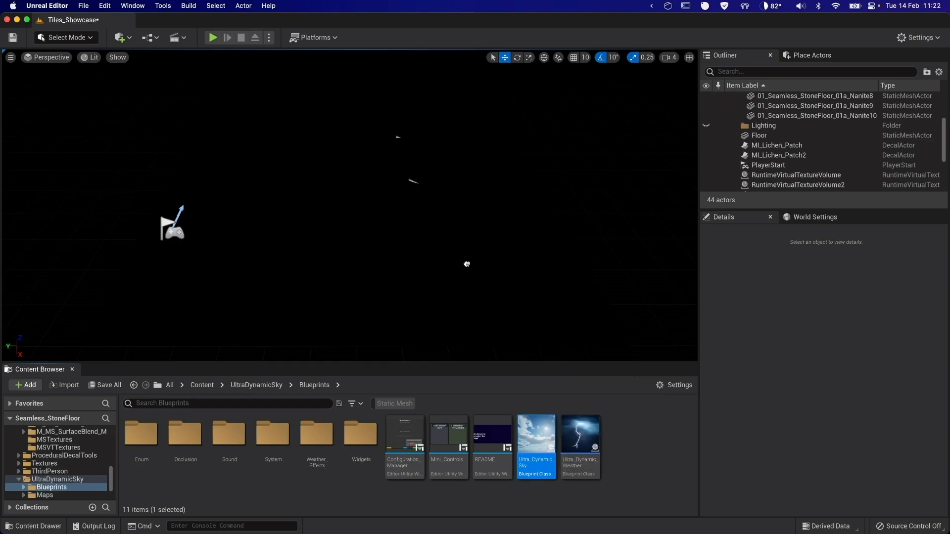
{"action": "left_click_drag", "start_coordinate": [465, 260], "coordinate": [461, 247]}
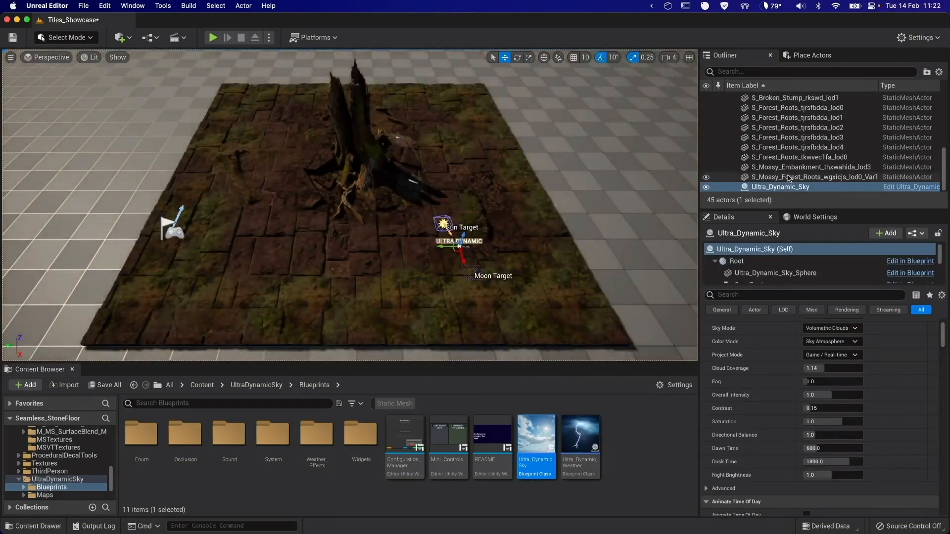
{"action": "scroll", "coordinate": [775, 138], "scroll_direction": "up", "scroll_amount": 10}
{"action": "left_click_drag", "start_coordinate": [769, 122], "coordinate": [766, 154]}
{"action": "scroll", "coordinate": [771, 126], "scroll_direction": "down", "scroll_amount": 3}
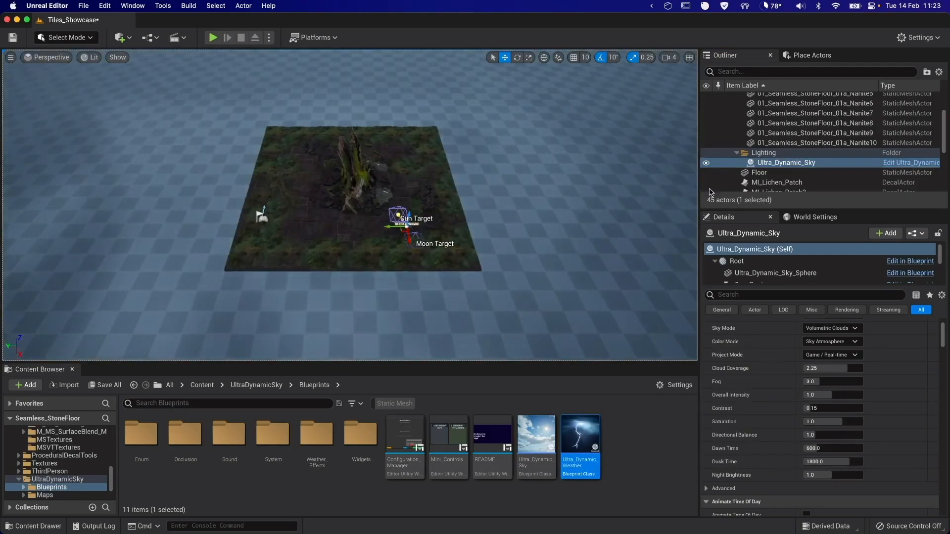
{"action": "scroll", "coordinate": [777, 169], "scroll_direction": "down", "scroll_amount": 5}
{"action": "scroll", "coordinate": [797, 171], "scroll_direction": "up", "scroll_amount": 5}
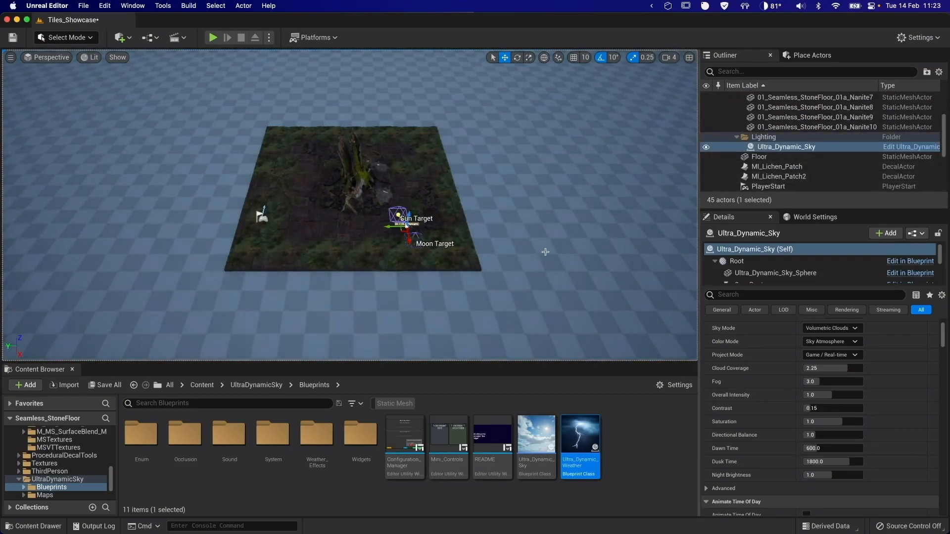
{"action": "scroll", "coordinate": [421, 230], "scroll_direction": "up", "scroll_amount": 10}
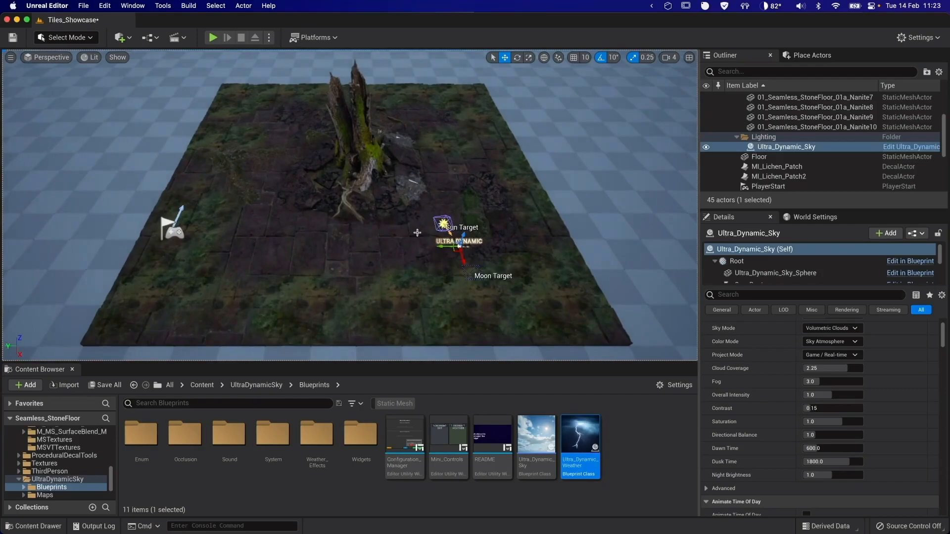
- Place the Ultra_Dynamic_Weather blueprint in the level and move its actor into the Lighting folder
{"action": "scroll", "coordinate": [440, 252], "scroll_direction": "up", "scroll_amount": 3}
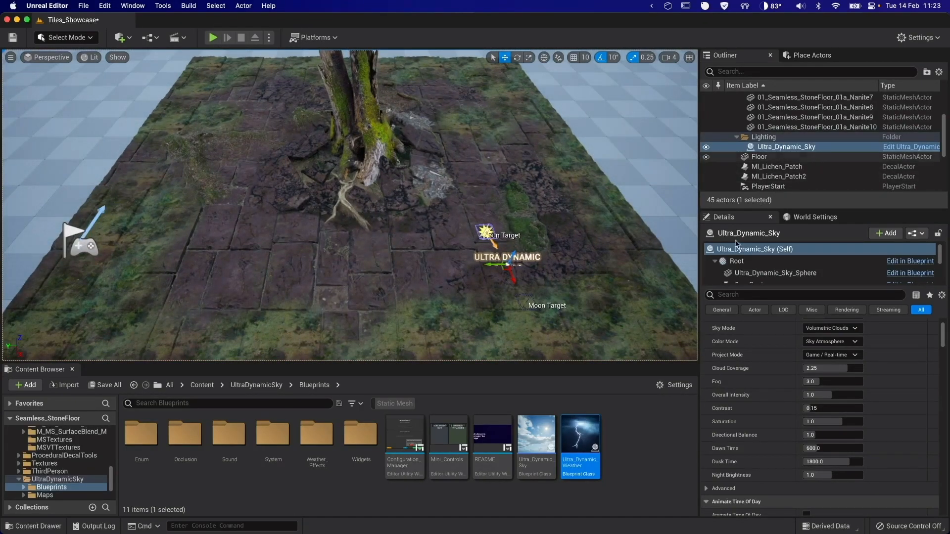
{"action": "left_click_drag", "start_coordinate": [579, 443], "coordinate": [564, 269]}
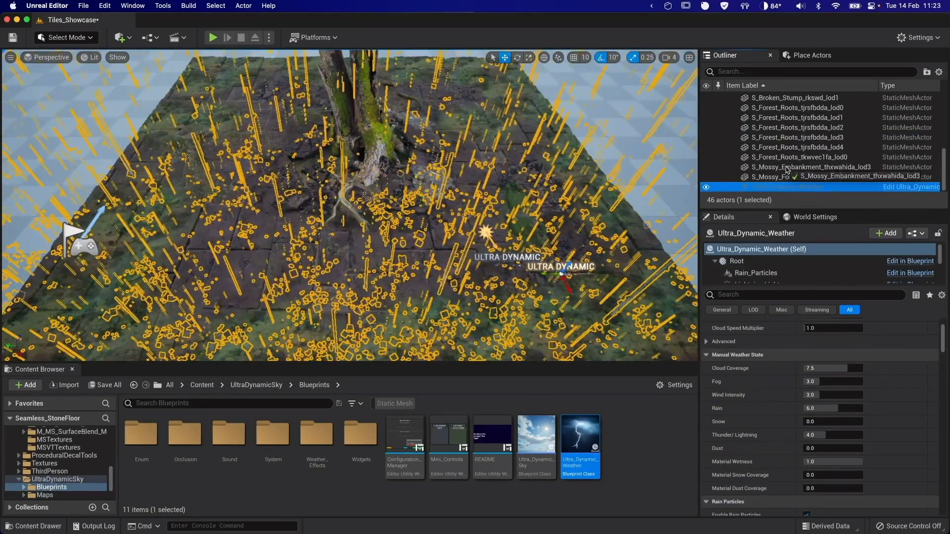
{"action": "scroll", "coordinate": [787, 168], "scroll_direction": "up", "scroll_amount": 5}
{"action": "scroll", "coordinate": [784, 136], "scroll_direction": "down", "scroll_amount": 5}
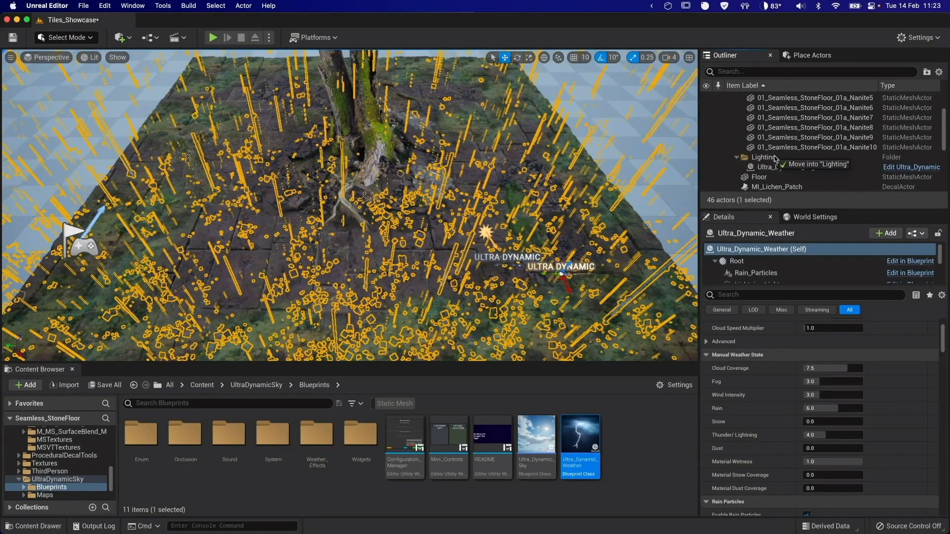
{"action": "left_click_drag", "start_coordinate": [776, 158], "coordinate": [776, 159]}
- Set the Ultra_Dynamic_Weather actor's weather preset to Clear_Skies
{"action": "scroll", "coordinate": [847, 352], "scroll_direction": "up", "scroll_amount": 3}
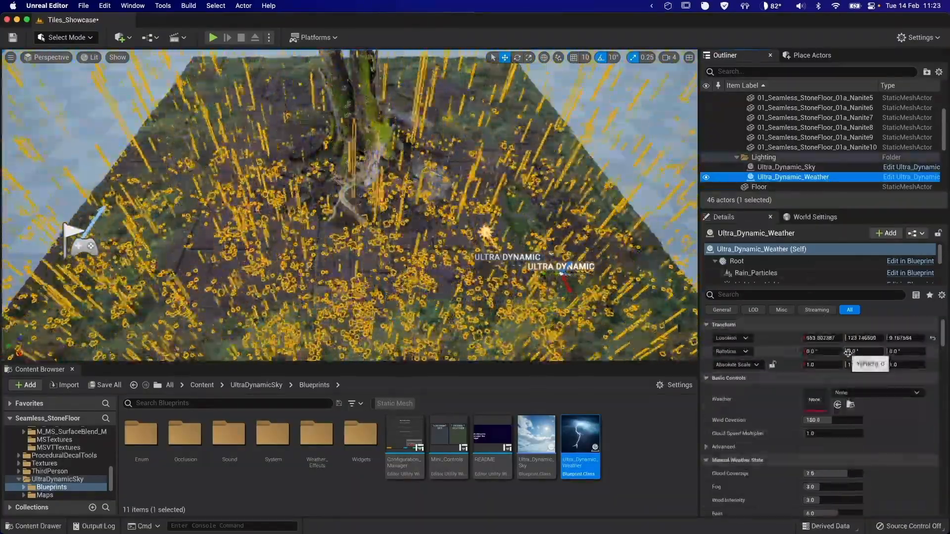
{"action": "left_click", "coordinate": [874, 396]}
{"action": "left_click", "coordinate": [880, 269]}
{"action": "right_click_drag", "start_coordinate": [637, 241], "coordinate": [634, 227]}
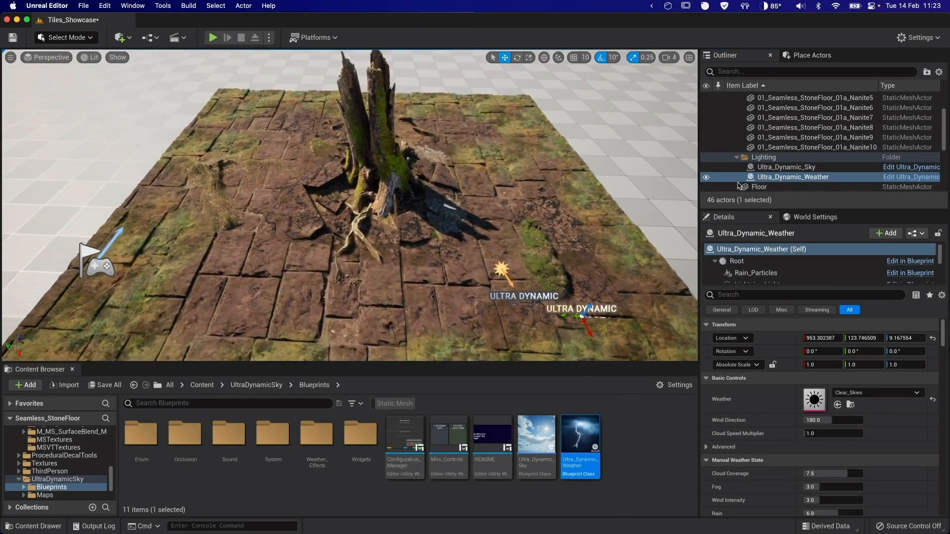
- Raise the Ultra_Dynamic_Sky and Ultra_Dynamic_Weather actors above the stone floor, the weather actor to a height of about 297
{"action": "left_click", "coordinate": [790, 170]}
{"action": "right_click_drag", "start_coordinate": [471, 307], "coordinate": [492, 301]}
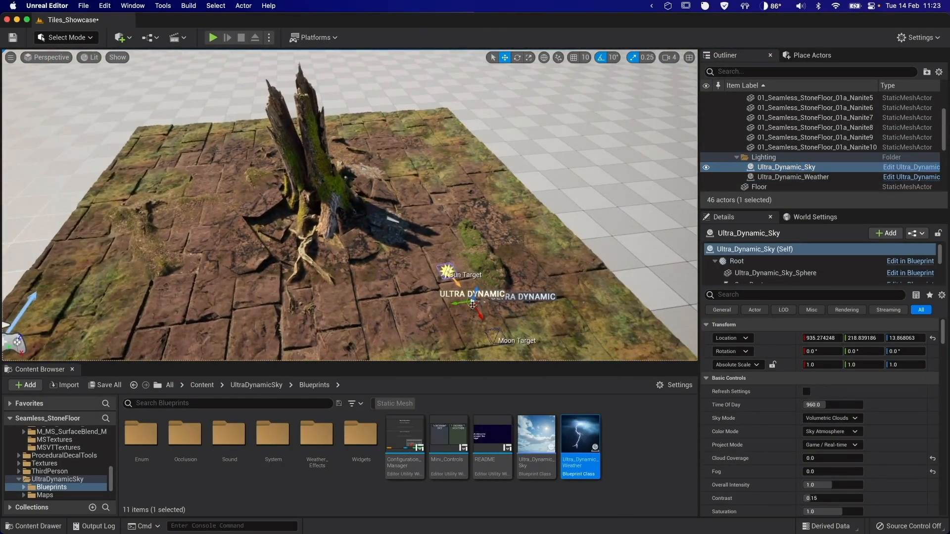
{"action": "left_click_drag", "start_coordinate": [473, 294], "coordinate": [514, 283]}
{"action": "left_click", "coordinate": [801, 178]}
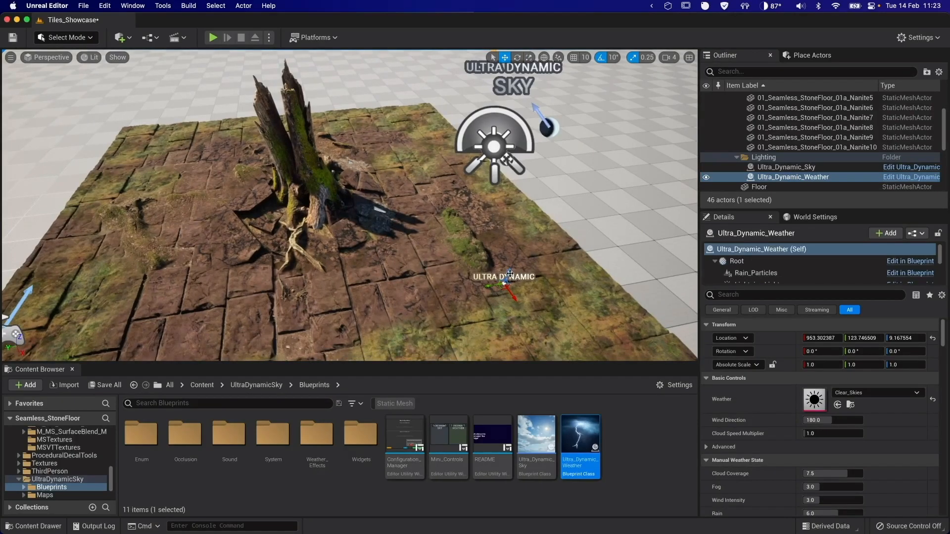
{"action": "left_click_drag", "start_coordinate": [552, 154], "coordinate": [552, 140]}
{"action": "right_click_drag", "start_coordinate": [552, 141], "coordinate": [523, 114]}
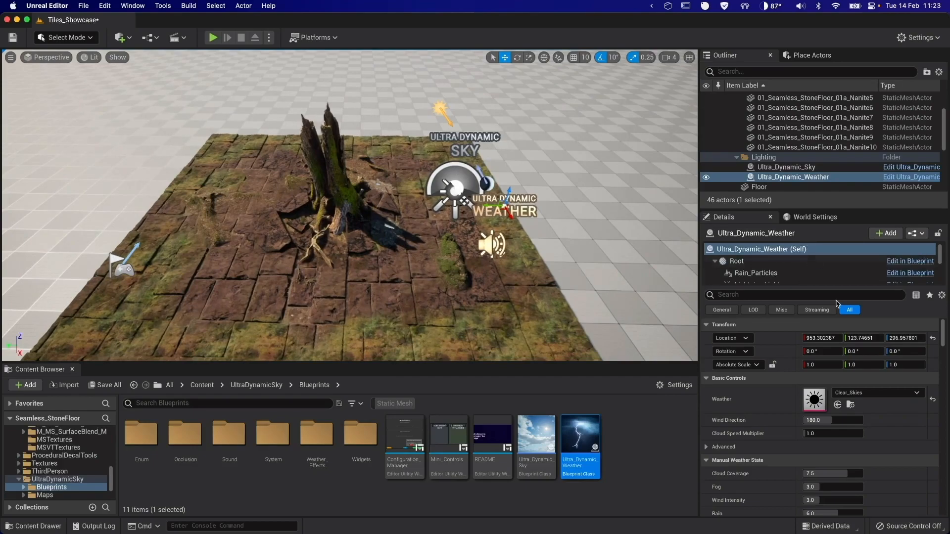
- Change the Ultra_Dynamic_Weather actor's weather preset to Rain
{"action": "left_click", "coordinate": [859, 390]}
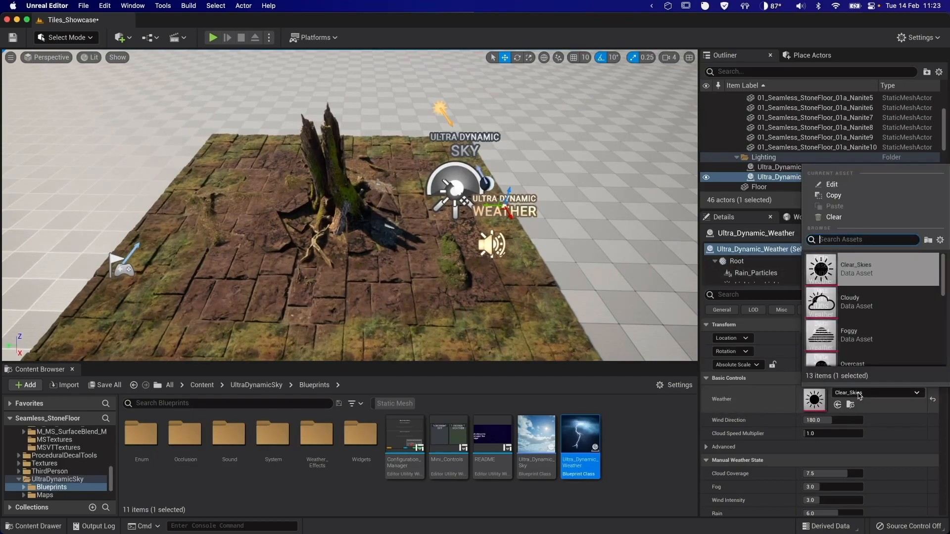
{"action": "scroll", "coordinate": [874, 348], "scroll_direction": "down", "scroll_amount": 2}
{"action": "left_click", "coordinate": [871, 324]}
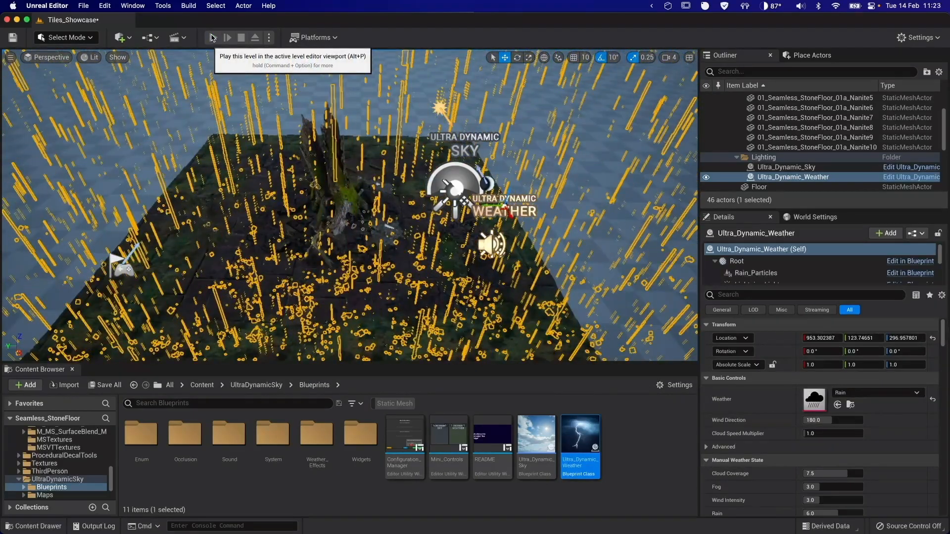
- Play-test the level in the rain with the third-person character and end the session
{"action": "left_click", "coordinate": [213, 37]}
{"action": "left_click", "coordinate": [381, 180]}
{"action": "key", "text": "w"}
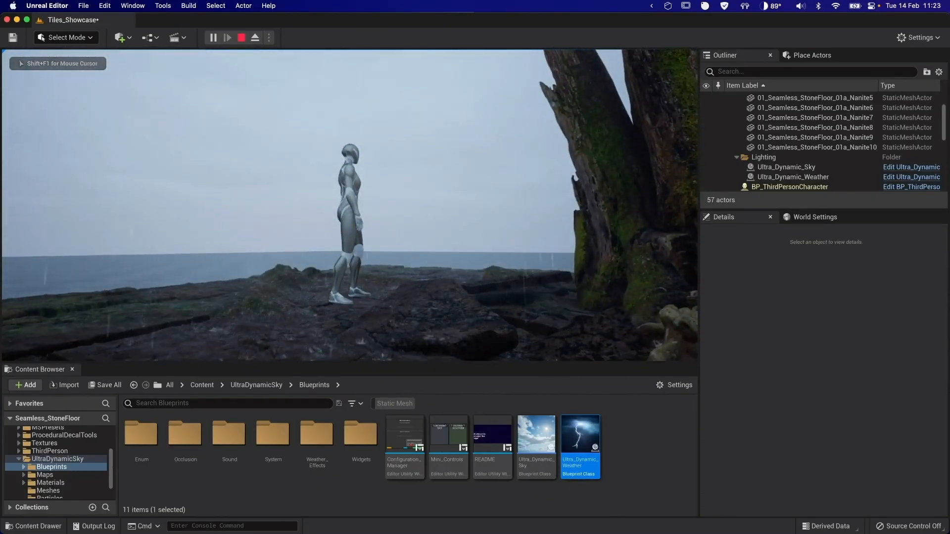
{"action": "key", "text": "Escape"}
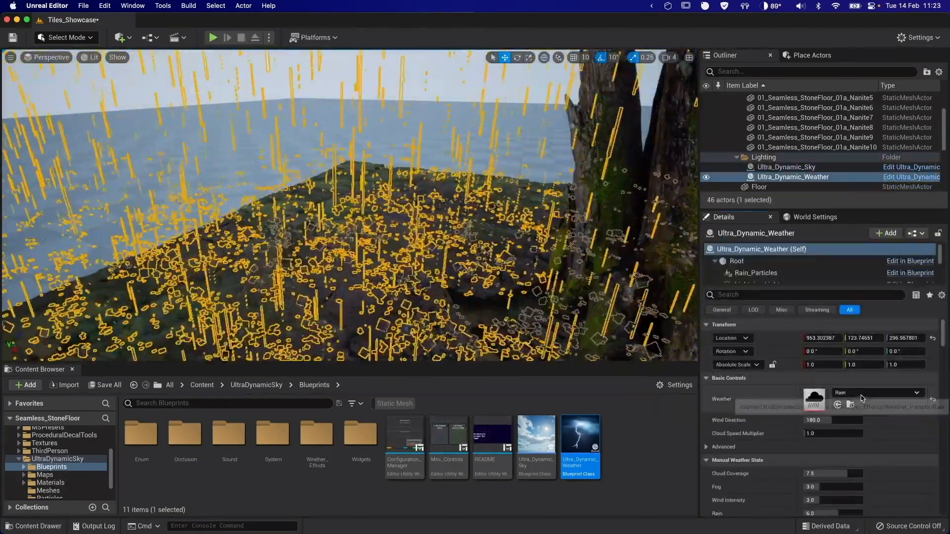
- Set the Ultra_Dynamic_Weather actor's weather preset to Snow_Light
{"action": "left_click", "coordinate": [875, 393]}
{"action": "scroll", "coordinate": [858, 341], "scroll_direction": "down", "scroll_amount": 5}
{"action": "left_click", "coordinate": [857, 346]}
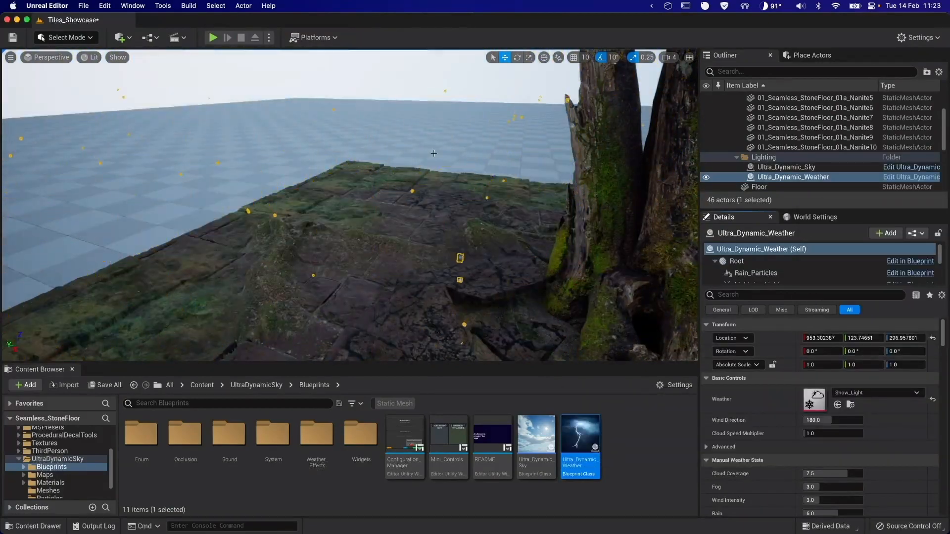
- Play-test the level in light snow by running the character around the tree stump, and end the session
{"action": "left_click", "coordinate": [212, 38]}
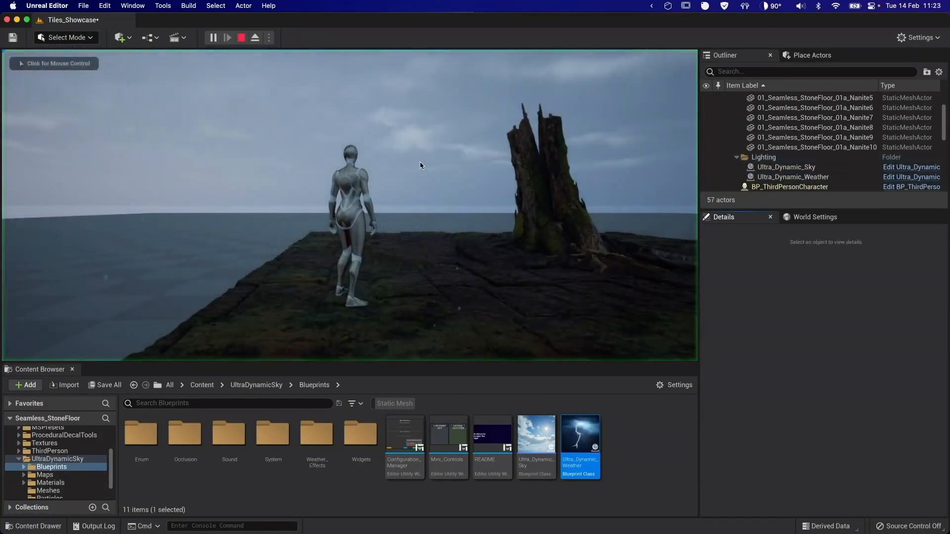
{"action": "key", "text": "w"}
{"action": "key", "text": "d"}
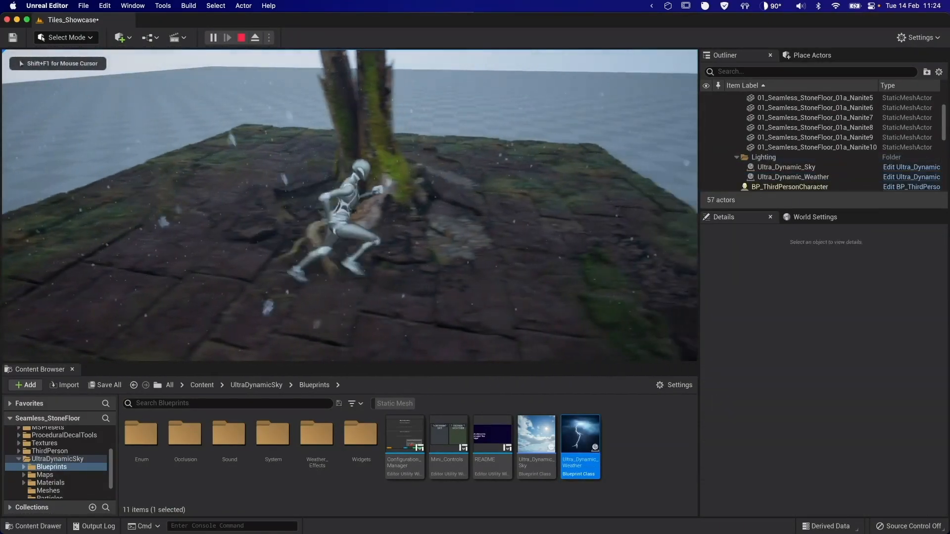
{"action": "key", "text": "w"}
{"action": "key", "text": "w"}
{"action": "key", "text": "w"}
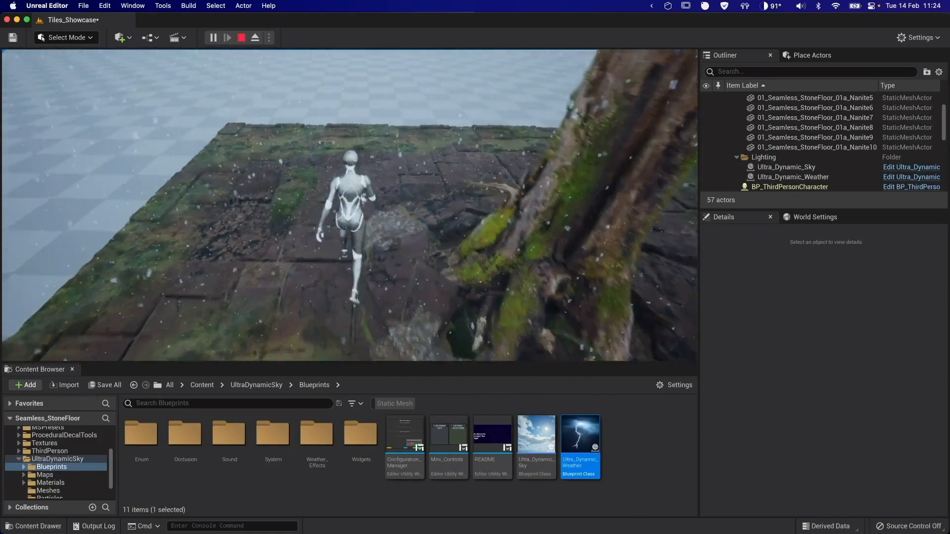
{"action": "key", "text": "w"}
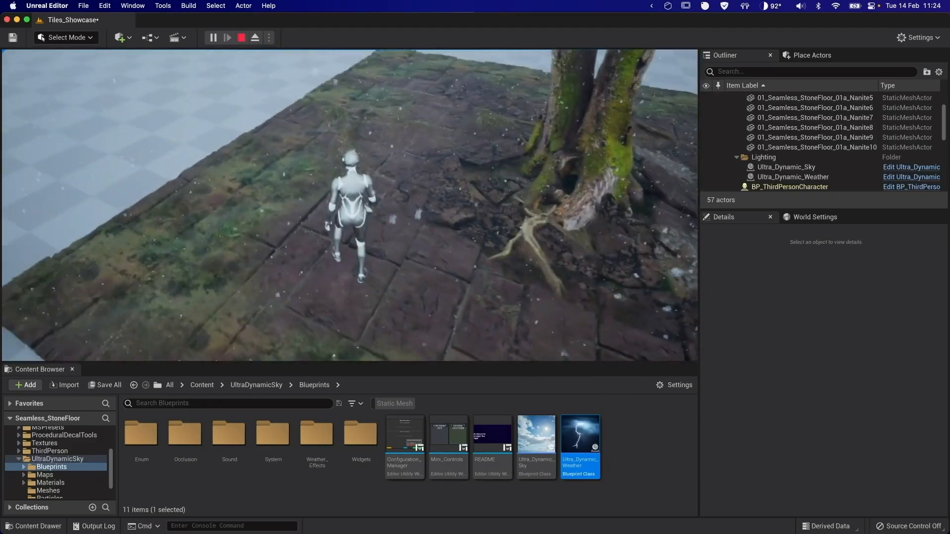
{"action": "key", "text": "Escape"}
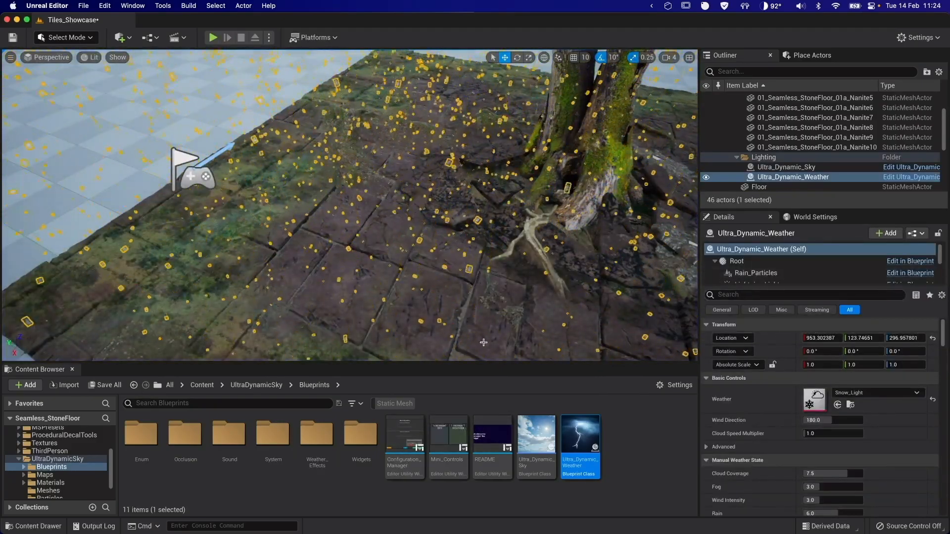
- Open the Wall_Example material from UltraDynamicSky's Maps/DemoMaterials folder in a maximized material editor
{"action": "left_click", "coordinate": [257, 385]}
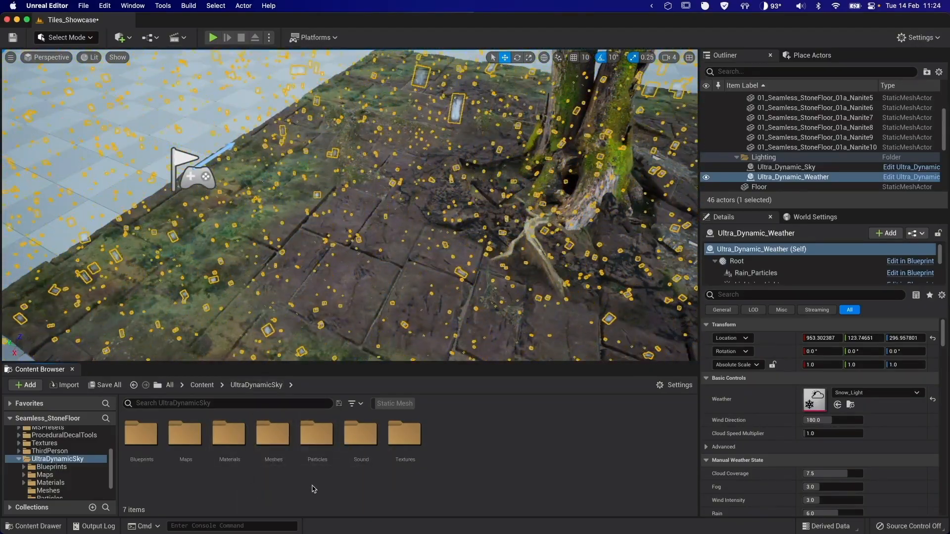
{"action": "double_click", "coordinate": [192, 437]}
{"action": "double_click", "coordinate": [141, 438]}
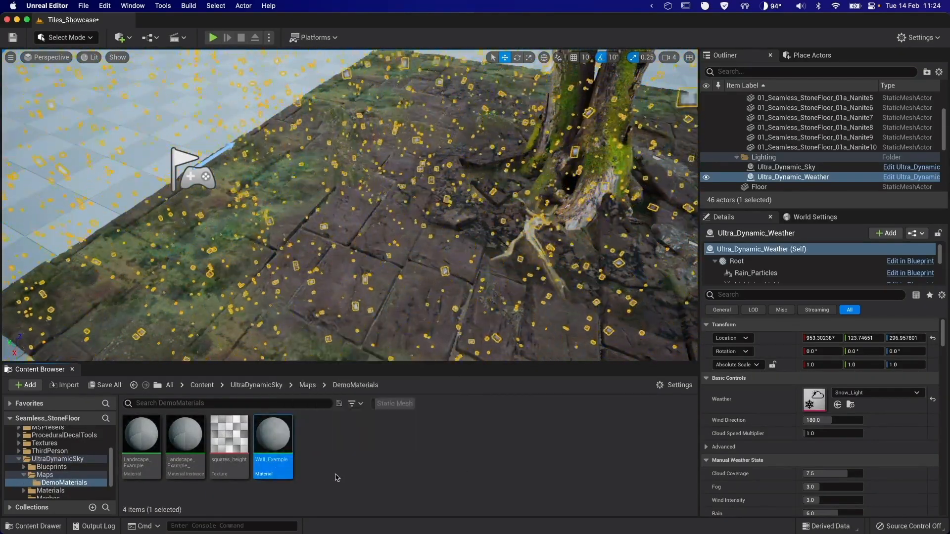
{"action": "double_click", "coordinate": [272, 458]}
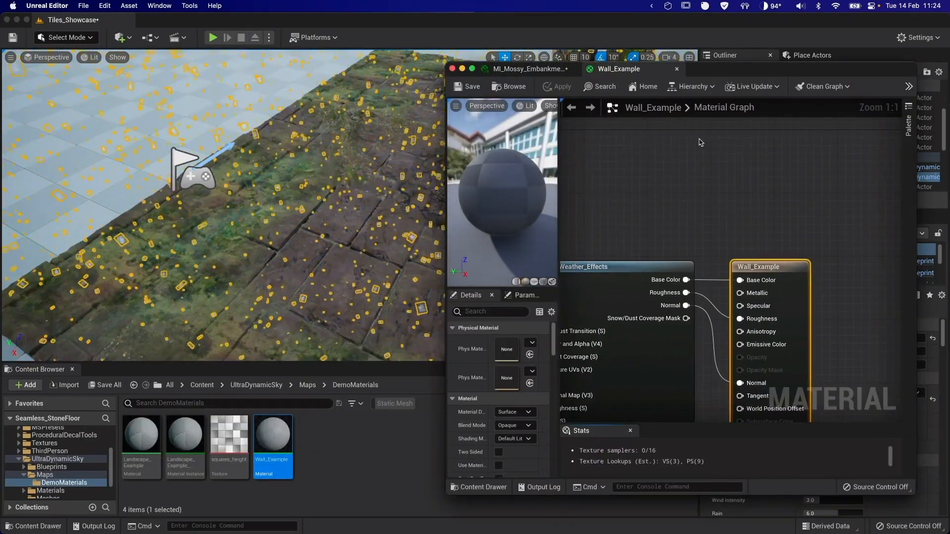
{"action": "key", "text": "ctrl+alt+Return"}
- Examine the Wet_Weather_Effects and Snow_And_Dust_Weather_Effects function nodes and their inputs in the Wall_Example graph
{"action": "right_click_drag", "start_coordinate": [538, 255], "coordinate": [828, 226]}
{"action": "scroll", "coordinate": [454, 150], "scroll_direction": "down", "scroll_amount": 1}
{"action": "right_click_drag", "start_coordinate": [296, 180], "coordinate": [513, 196]}
{"action": "left_click", "coordinate": [506, 198]}
{"action": "right_click_drag", "start_coordinate": [610, 156], "coordinate": [529, 142]}
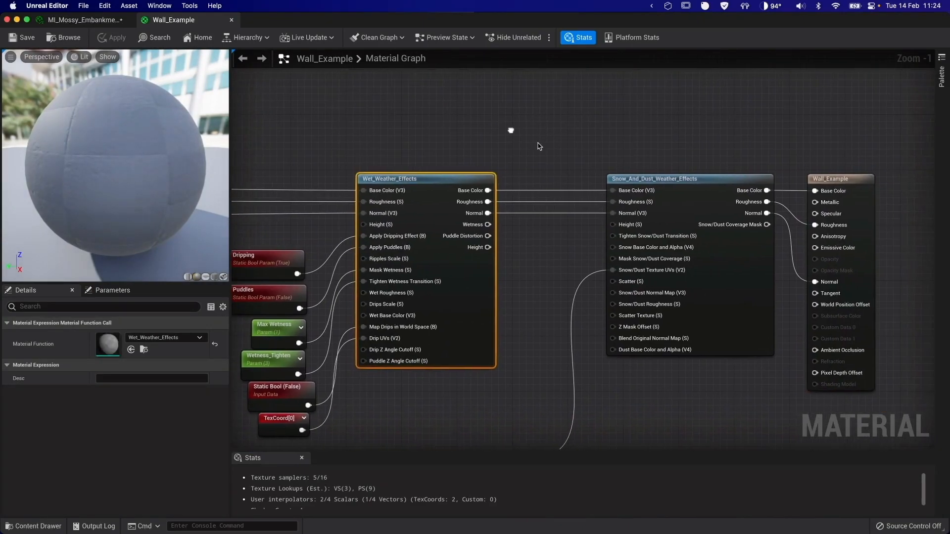
{"action": "left_click", "coordinate": [627, 176]}
{"action": "right_click_drag", "start_coordinate": [277, 297], "coordinate": [506, 253]}
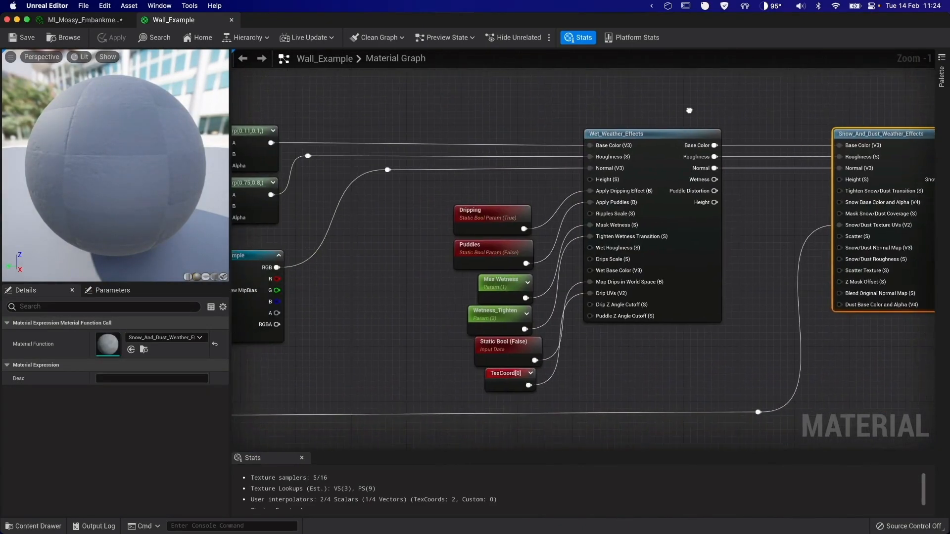
{"action": "right_click_drag", "start_coordinate": [375, 303], "coordinate": [305, 330]}
- Select and copy both weather effects nodes together with the wetness parameter nodes and the reroute node feeding them
{"action": "scroll", "coordinate": [618, 306], "scroll_direction": "down", "scroll_amount": 1}
{"action": "left_click_drag", "start_coordinate": [377, 148], "coordinate": [870, 387]}
{"action": "left_click_drag", "start_coordinate": [861, 314], "coordinate": [858, 310]}
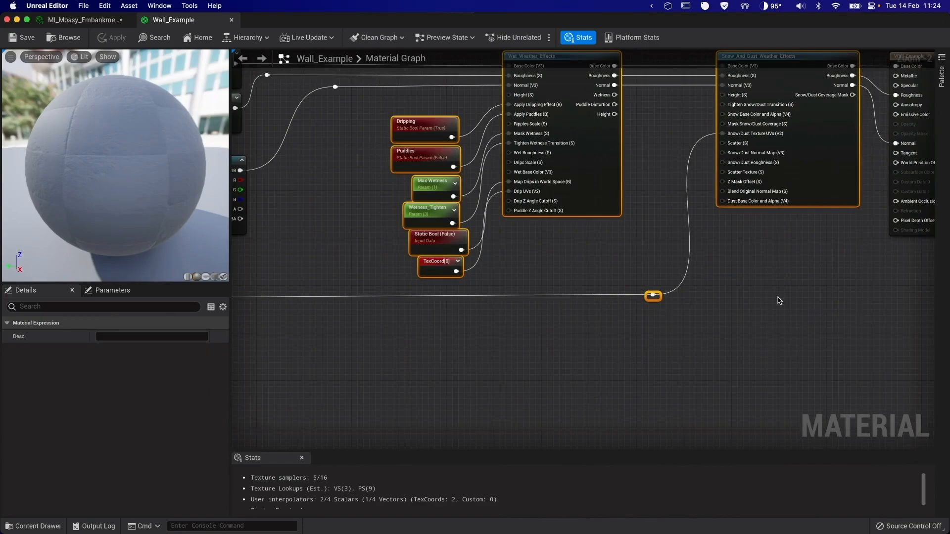
{"action": "key", "text": "f"}
{"action": "left_click_drag", "start_coordinate": [308, 143], "coordinate": [801, 369]}
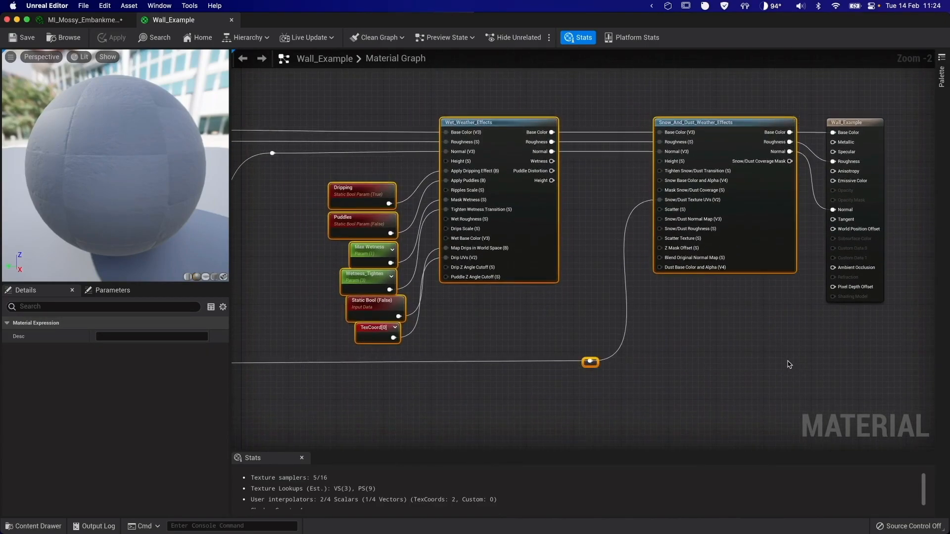
- Find the material used by the stone floor tiles and open its parent M_MS_SurfaceBlend from the BlendMaterials folder
{"action": "left_click", "coordinate": [77, 21]}
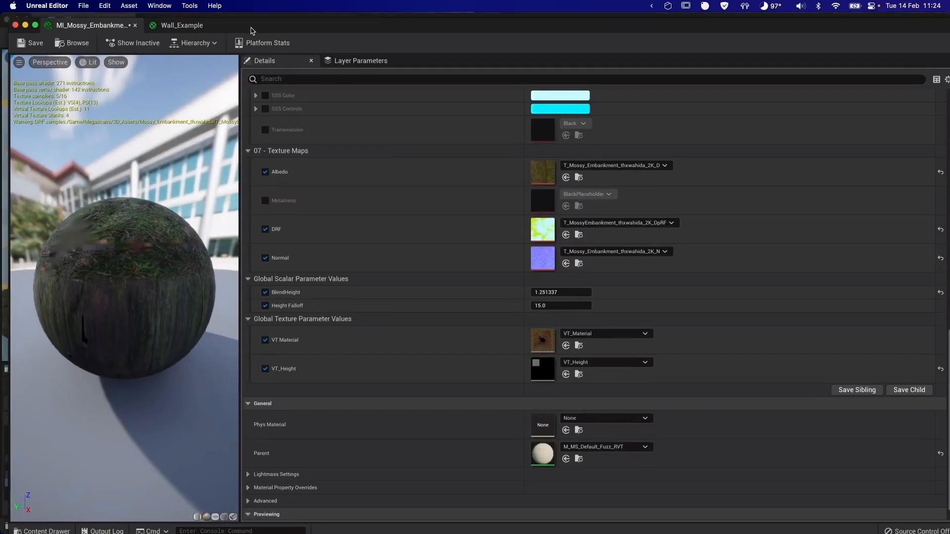
{"action": "left_click_drag", "start_coordinate": [232, 24], "coordinate": [370, 196]}
{"action": "left_click", "coordinate": [298, 143]}
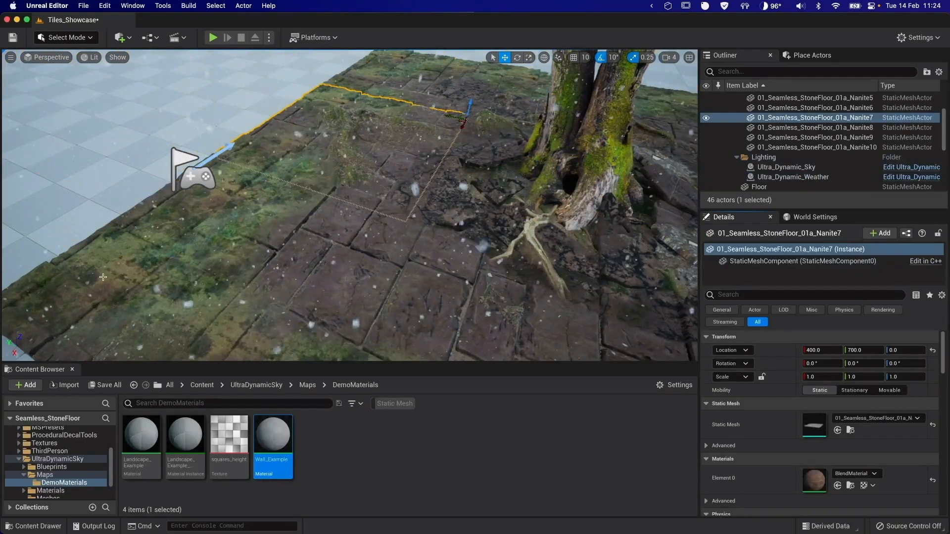
{"action": "left_click", "coordinate": [401, 312]}
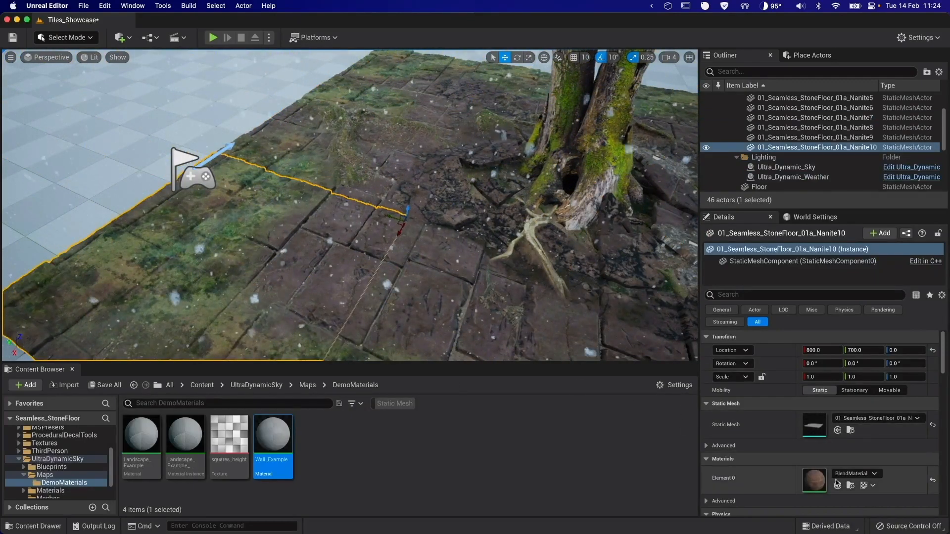
{"action": "left_click", "coordinate": [850, 485]}
{"action": "double_click", "coordinate": [232, 462]}
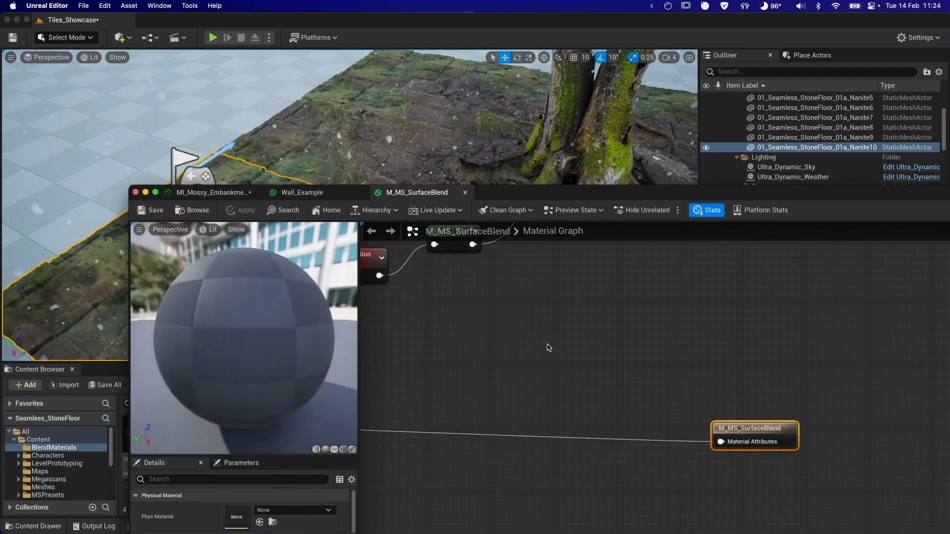
- Move the M_MS_SurfaceBlend output node farther to the right in the graph to free space before it
{"action": "scroll", "coordinate": [547, 388], "scroll_direction": "down", "scroll_amount": 6}
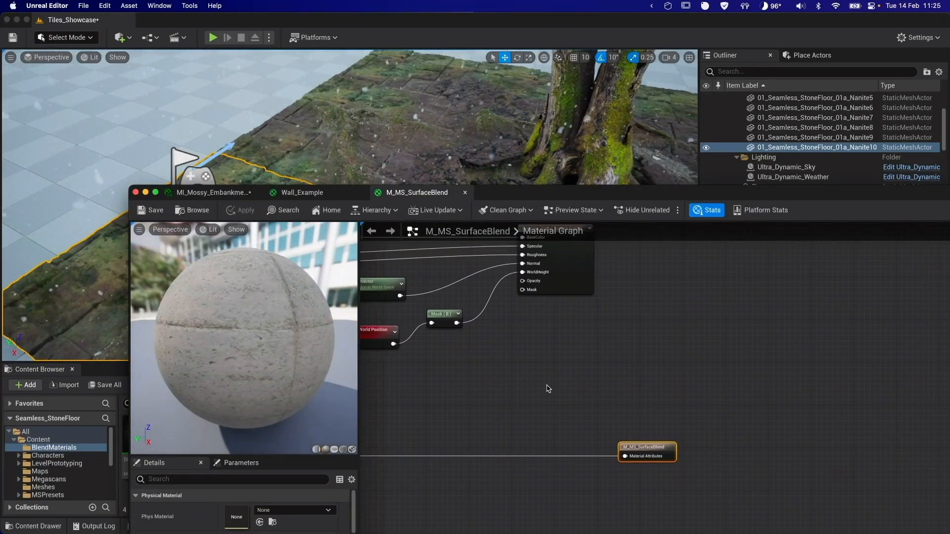
{"action": "scroll", "coordinate": [568, 339], "scroll_direction": "up", "scroll_amount": 4}
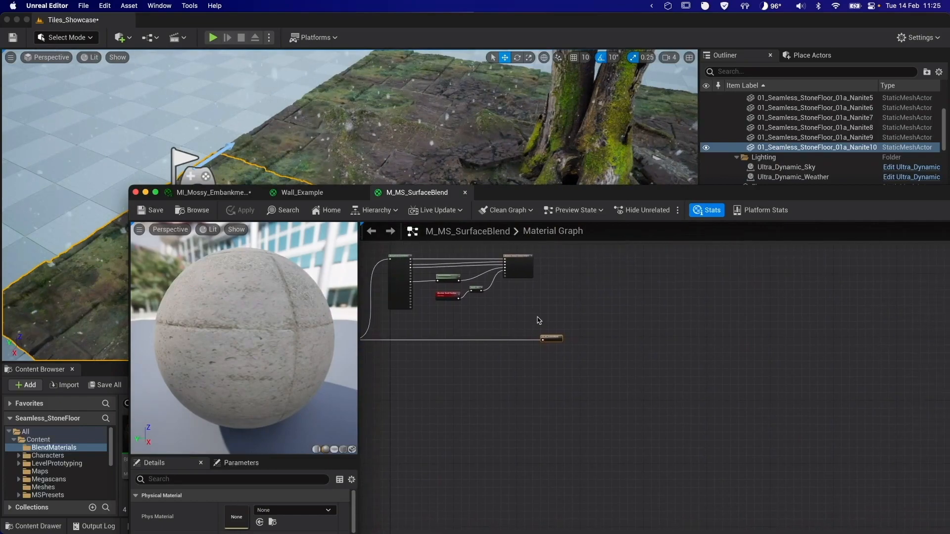
{"action": "left_click_drag", "start_coordinate": [566, 356], "coordinate": [768, 354]}
{"action": "right_click_drag", "start_coordinate": [498, 354], "coordinate": [361, 496]}
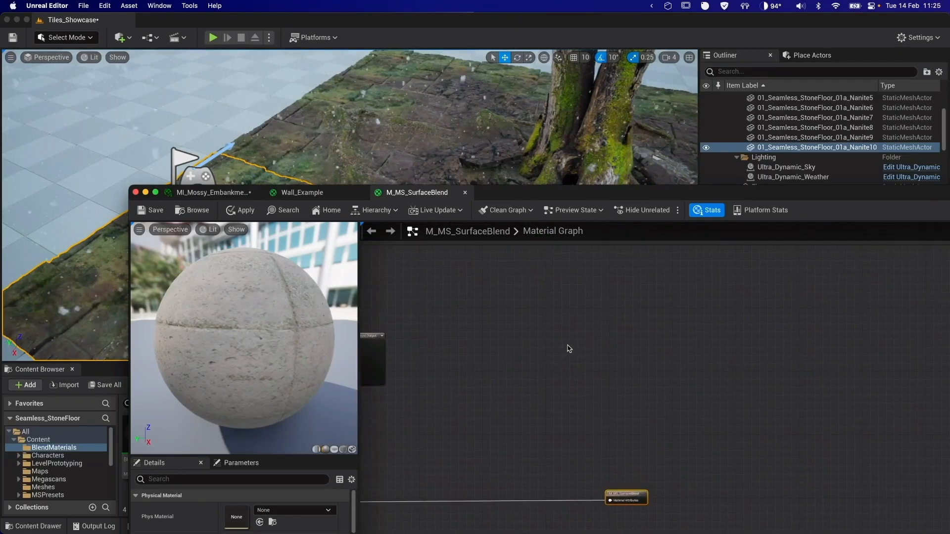
- Paste the copied weather effects nodes into M_MS_SurfaceBlend and position them below the Use Puddle Layer switch's output wire
{"action": "key", "text": "super+v"}
{"action": "left_click_drag", "start_coordinate": [611, 268], "coordinate": [513, 312]}
{"action": "right_click_drag", "start_coordinate": [435, 313], "coordinate": [638, 258]}
{"action": "left_click_drag", "start_coordinate": [705, 256], "coordinate": [459, 464]}
{"action": "right_click_drag", "start_coordinate": [530, 407], "coordinate": [775, 284]}
{"action": "left_click_drag", "start_coordinate": [737, 345], "coordinate": [642, 353]}
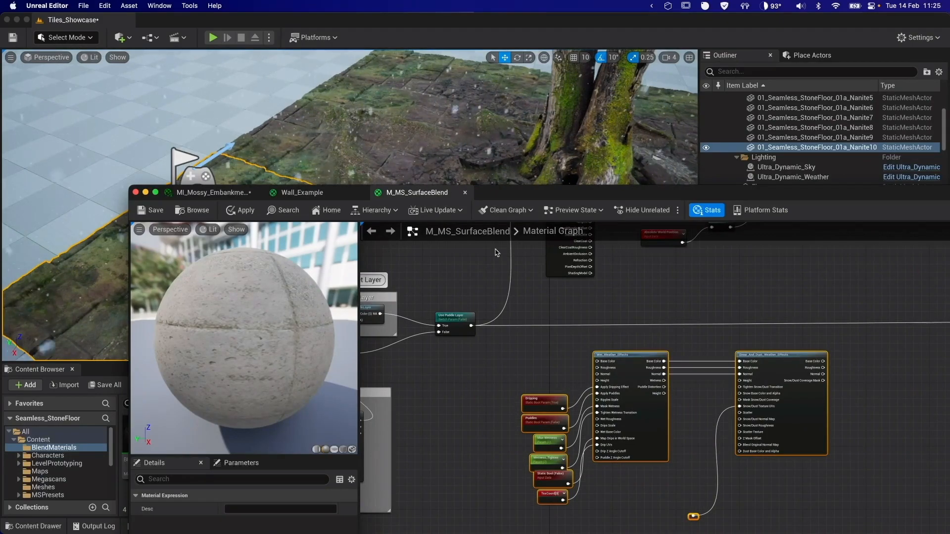
- Select and copy the TexCoord, Texture Scale and Multiply nodes in the Wall_Example material graph
{"action": "double_click", "coordinate": [528, 194]}
{"action": "left_click", "coordinate": [173, 19]}
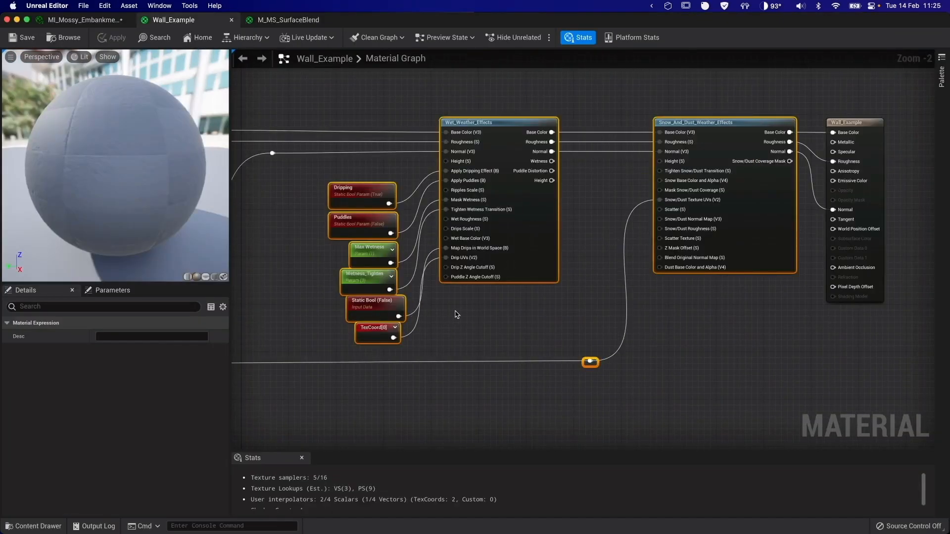
{"action": "right_click_drag", "start_coordinate": [331, 398], "coordinate": [847, 387]}
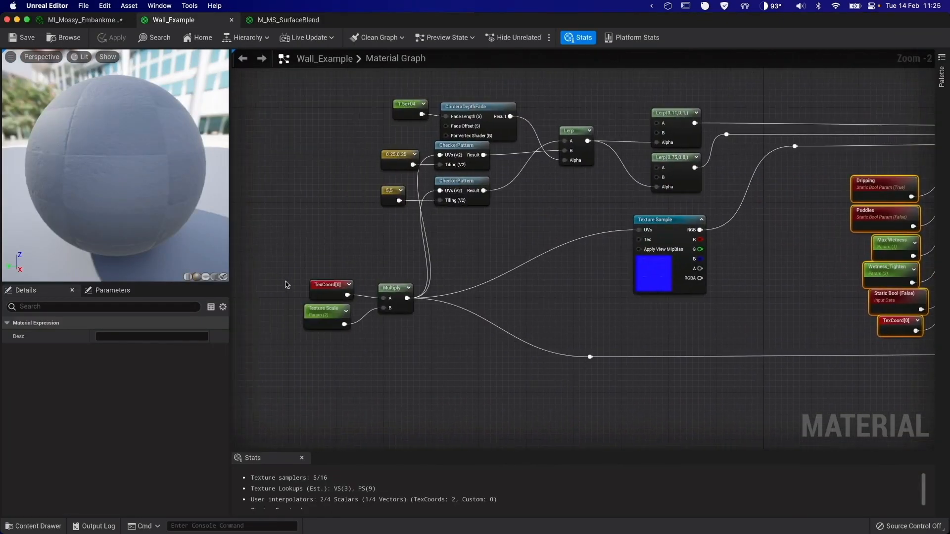
{"action": "left_click_drag", "start_coordinate": [270, 266], "coordinate": [399, 343]}
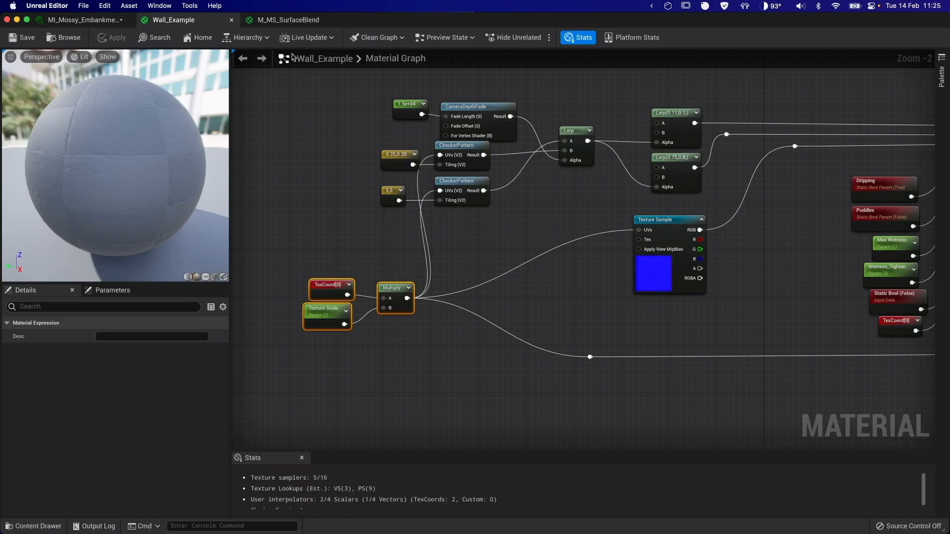
- Paste the texture scale nodes into M_MS_SurfaceBlend below the weather nodes and connect Multiply to the reroute node feeding Snow/Dust Texture UVs
{"action": "left_click", "coordinate": [288, 20]}
{"action": "right_click_drag", "start_coordinate": [449, 395], "coordinate": [434, 275]}
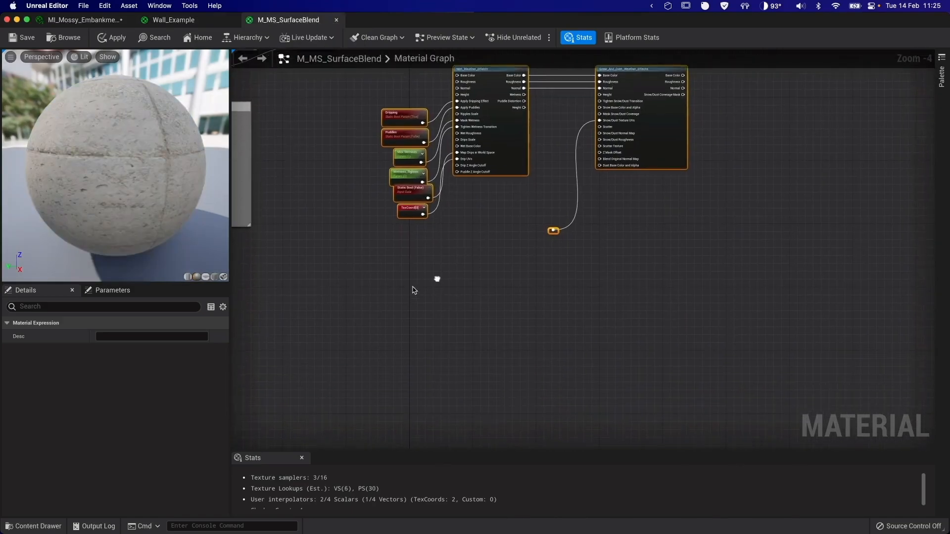
{"action": "scroll", "coordinate": [394, 295], "scroll_direction": "up", "scroll_amount": 2}
{"action": "key", "text": "ctrl+v"}
{"action": "left_click_drag", "start_coordinate": [469, 288], "coordinate": [629, 200]}
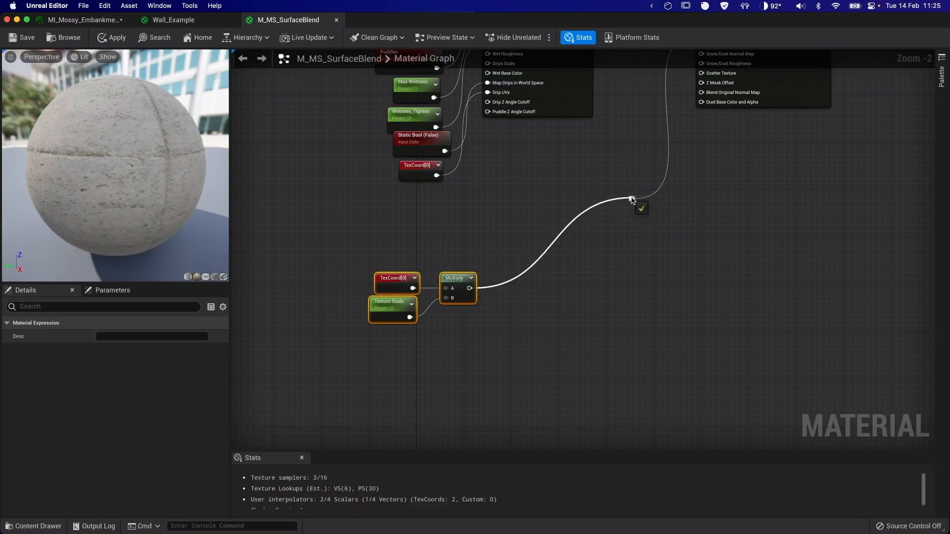
{"action": "left_click_drag", "start_coordinate": [501, 342], "coordinate": [501, 343]}
{"action": "left_click_drag", "start_coordinate": [454, 278], "coordinate": [420, 250]}
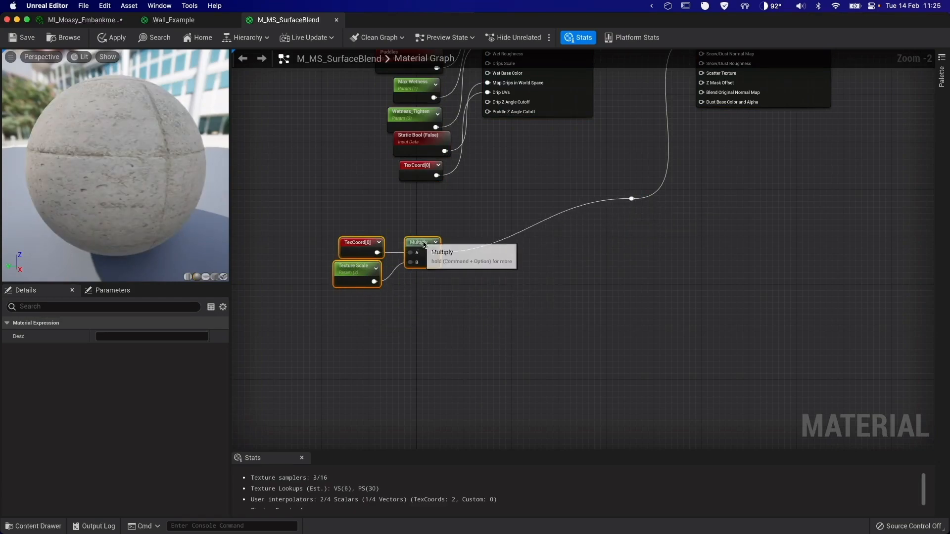
- Connect the broken-out BaseColor, Normal and Roughness attributes to the matching inputs of the Wet_Weather_Effects node
{"action": "right_click_drag", "start_coordinate": [527, 186], "coordinate": [596, 428]}
{"action": "right_click_drag", "start_coordinate": [486, 237], "coordinate": [424, 387]}
{"action": "right_click_drag", "start_coordinate": [510, 297], "coordinate": [421, 294]}
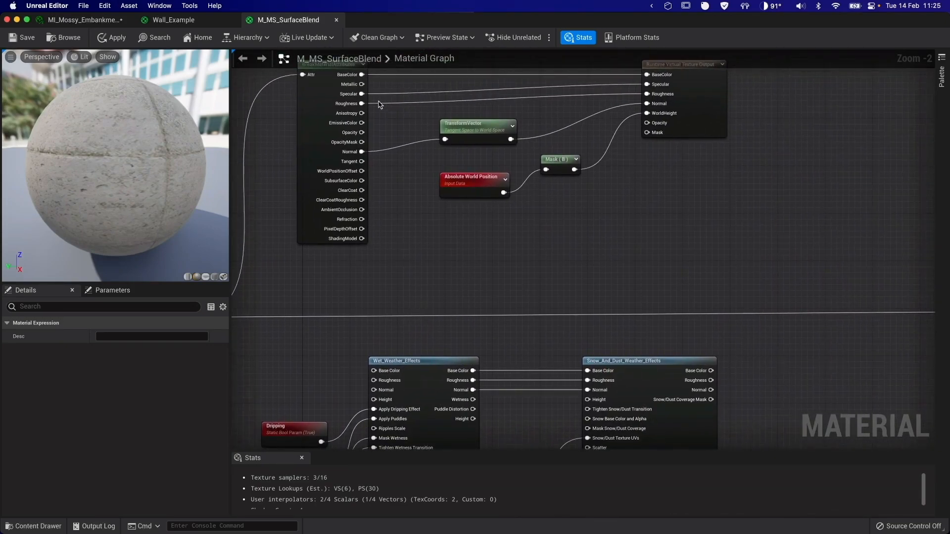
{"action": "left_click_drag", "start_coordinate": [361, 74], "coordinate": [373, 371]}
{"action": "left_click_drag", "start_coordinate": [362, 151], "coordinate": [373, 390]}
{"action": "left_click_drag", "start_coordinate": [362, 104], "coordinate": [375, 381]}
- Disconnect the M_MS_SurfaceBlend output node and feed its Material Attributes input from a new MakeMaterialAttributes node
{"action": "right_click_drag", "start_coordinate": [511, 313], "coordinate": [544, 233]}
{"action": "right_click_drag", "start_coordinate": [935, 243], "coordinate": [608, 259]}
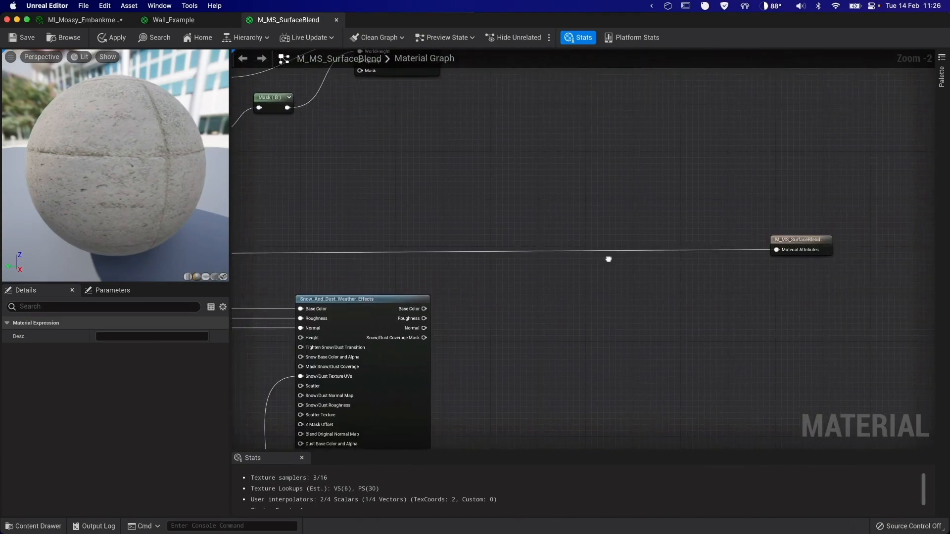
{"action": "left_click", "coordinate": [776, 250], "text": "alt"}
{"action": "right_click_drag", "start_coordinate": [356, 237], "coordinate": [430, 252]}
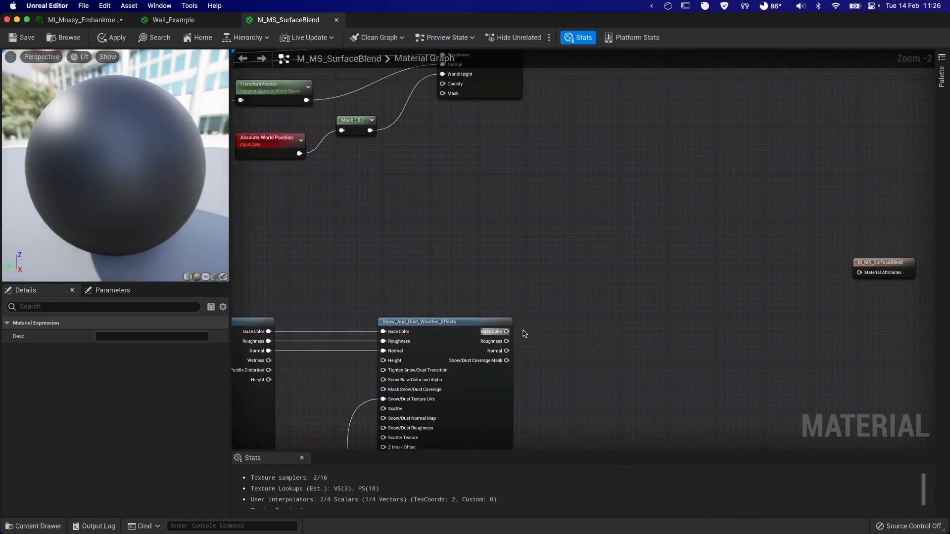
{"action": "right_click", "coordinate": [652, 219]}
{"action": "type", "text": "make"}
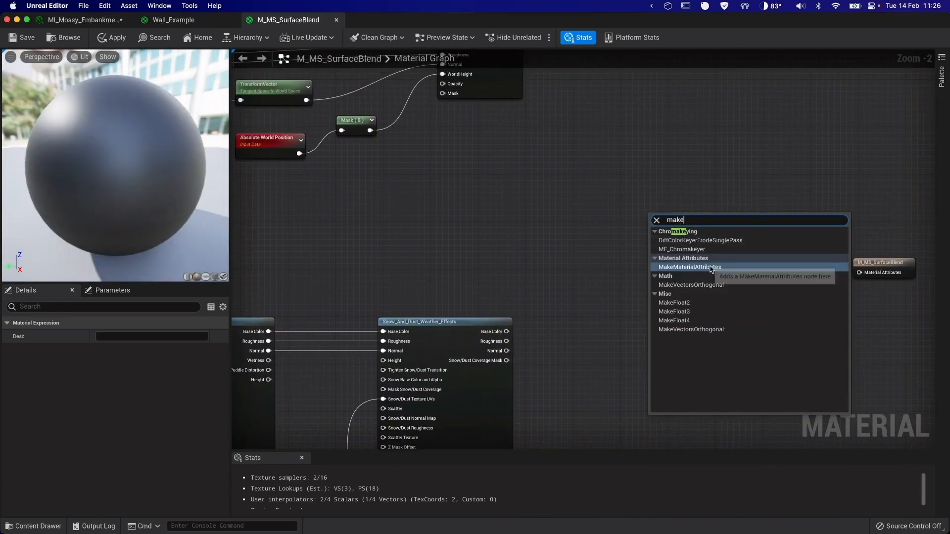
{"action": "left_click", "coordinate": [711, 268]}
{"action": "left_click_drag", "start_coordinate": [677, 216], "coordinate": [801, 271]}
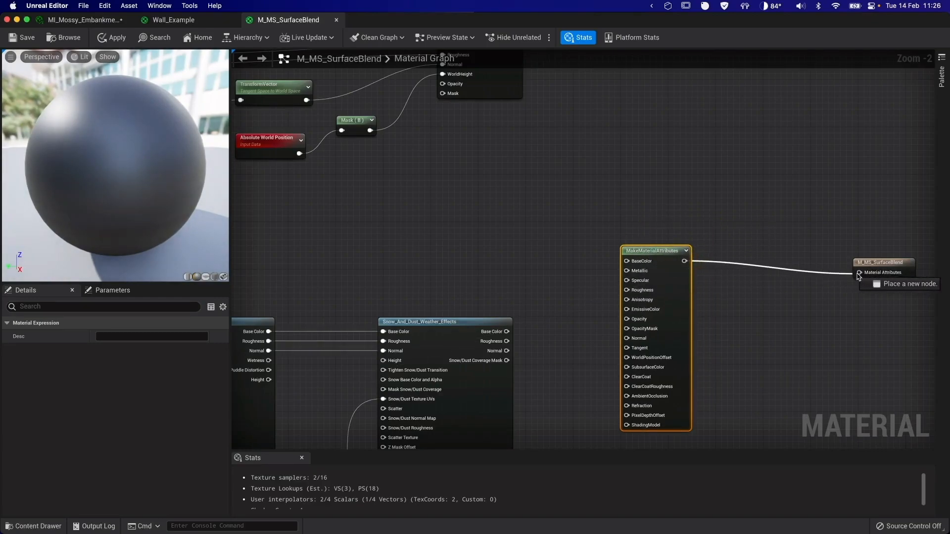
- Connect the Base Color, Roughness and Normal outputs of Snow_And_Dust_Weather_Effects to the matching MakeMaterialAttributes inputs
{"action": "left_click_drag", "start_coordinate": [506, 331], "coordinate": [627, 290]}
{"action": "left_click_drag", "start_coordinate": [506, 351], "coordinate": [597, 379]}
{"action": "left_click_drag", "start_coordinate": [531, 356], "coordinate": [627, 338]}
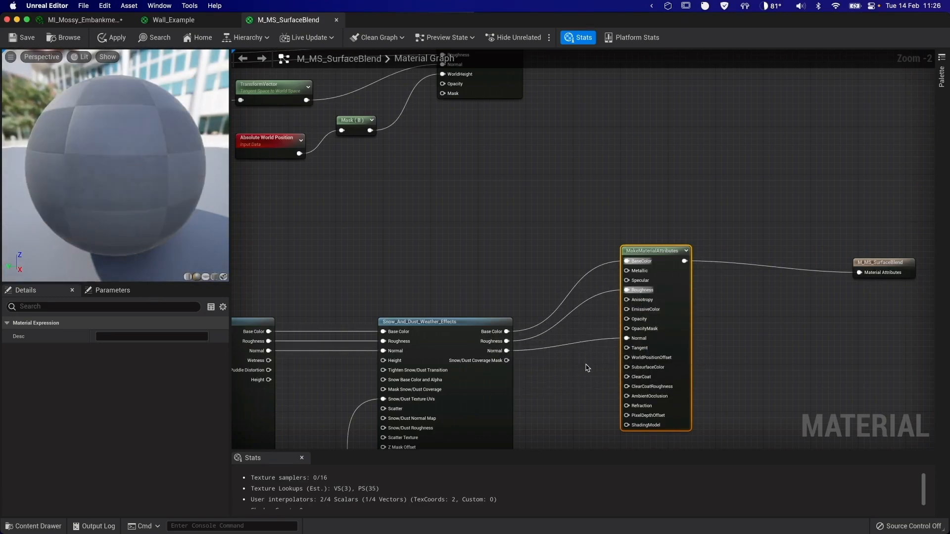
{"action": "right_click_drag", "start_coordinate": [572, 386], "coordinate": [597, 351]}
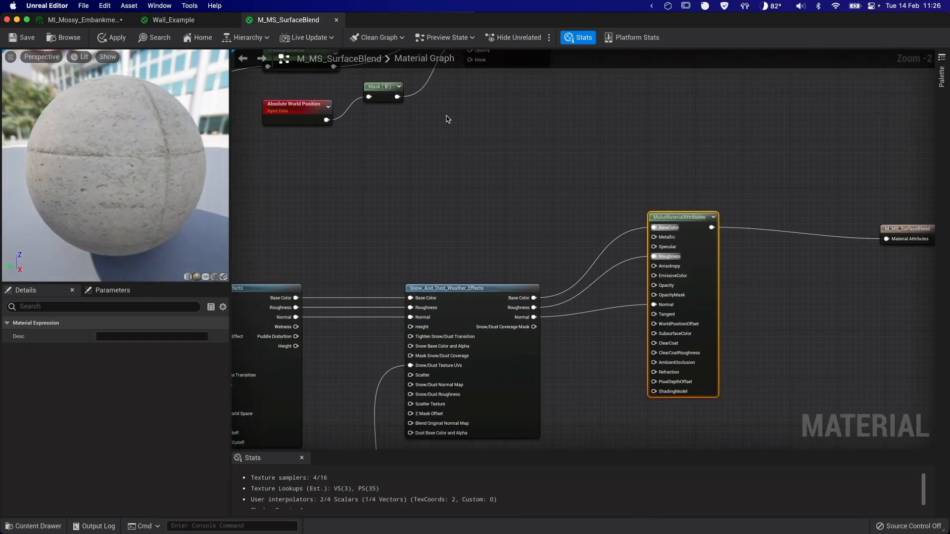
- Compare the output wiring with Wall_Example, apply and save M_MS_SurfaceBlend, and close the material editor
{"action": "left_click", "coordinate": [174, 20]}
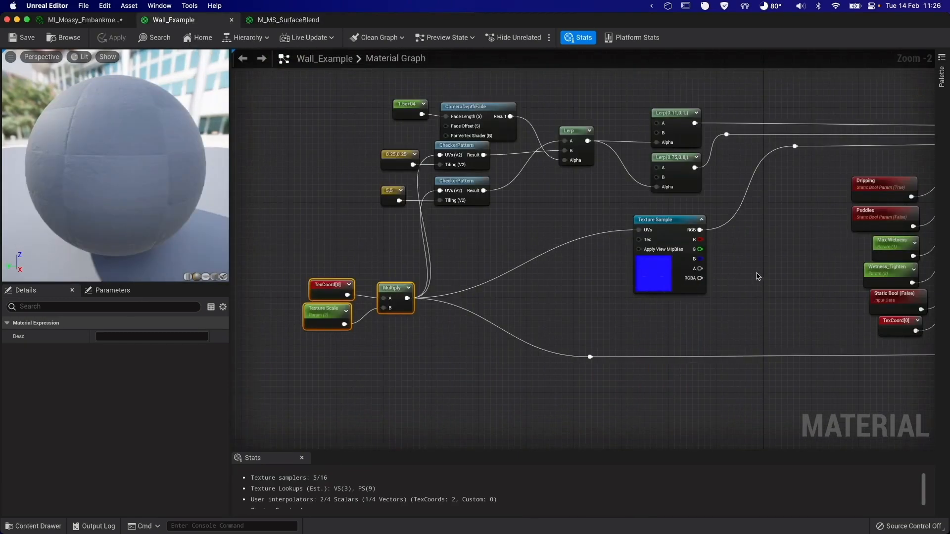
{"action": "right_click_drag", "start_coordinate": [756, 276], "coordinate": [258, 343]}
{"action": "right_click_drag", "start_coordinate": [676, 336], "coordinate": [352, 344]}
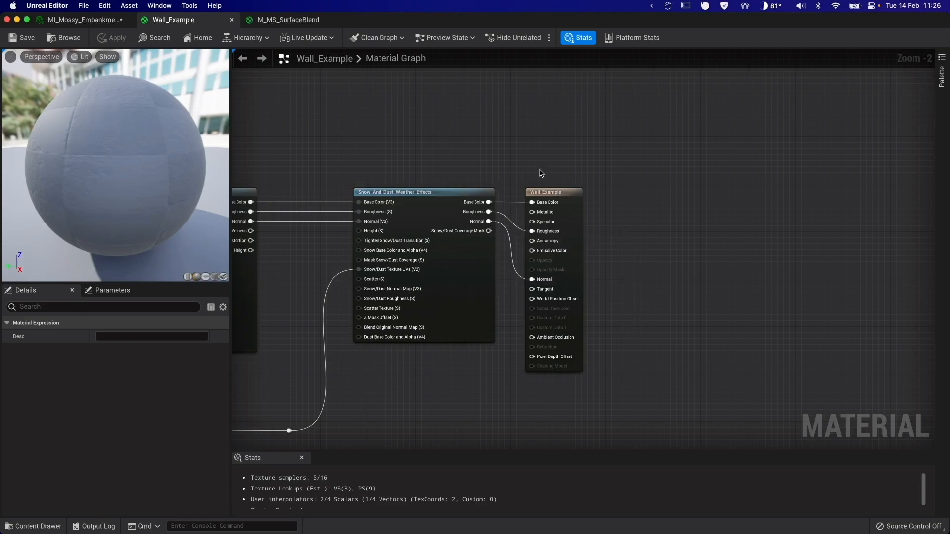
{"action": "left_click", "coordinate": [280, 19]}
{"action": "right_click_drag", "start_coordinate": [561, 219], "coordinate": [351, 254]}
{"action": "left_click", "coordinate": [467, 206]}
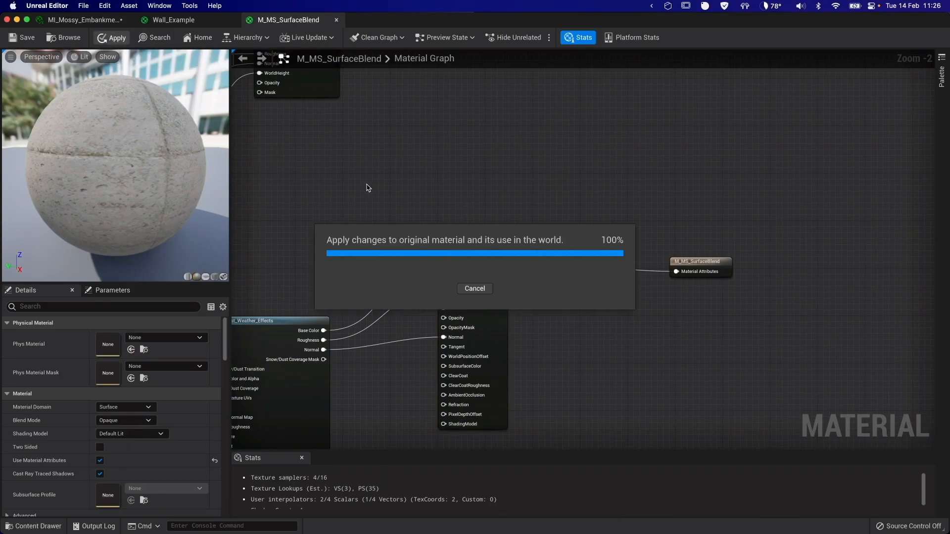
{"action": "left_click", "coordinate": [26, 39]}
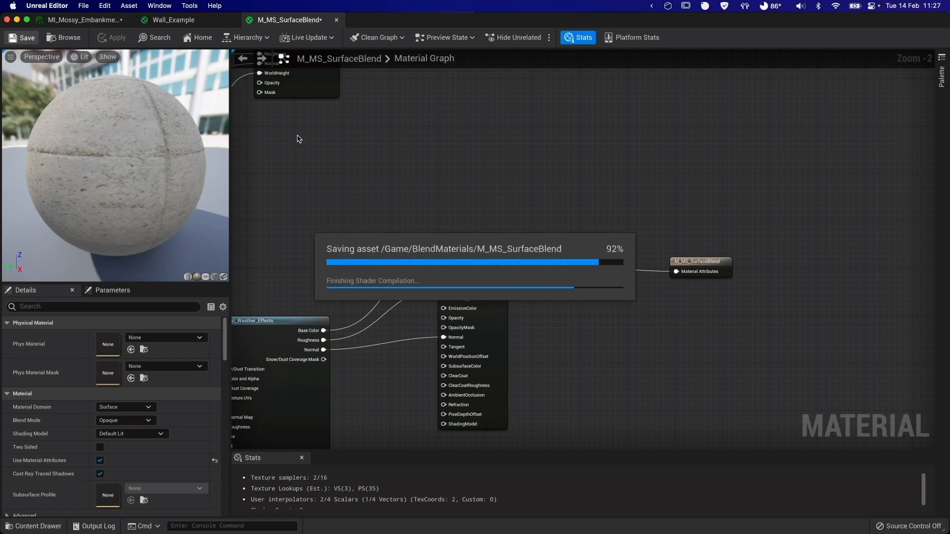
{"action": "left_click", "coordinate": [83, 20]}
{"action": "left_click", "coordinate": [7, 20]}
- Playtest the level, running the character across the stone floor around the tree to examine the snow coverage
{"action": "mouse_move", "coordinate": [356, 267]}
{"action": "right_mouse_down"}
{"action": "mouse_move", "coordinate": [401, 267]}
{"action": "mouse_move", "coordinate": [352, 267]}
{"action": "right_mouse_up"}
{"action": "left_click", "coordinate": [216, 51]}
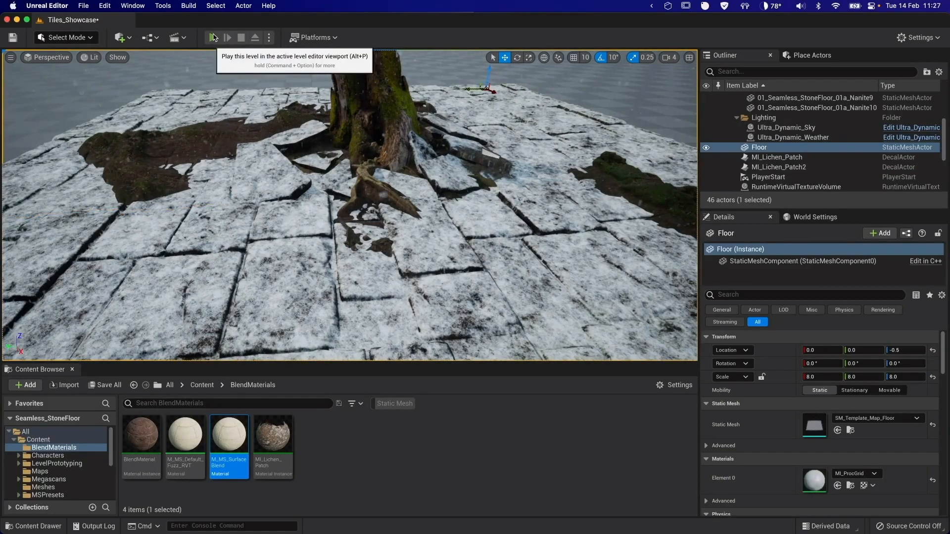
{"action": "left_click", "coordinate": [217, 39]}
{"action": "key", "text": "w"}
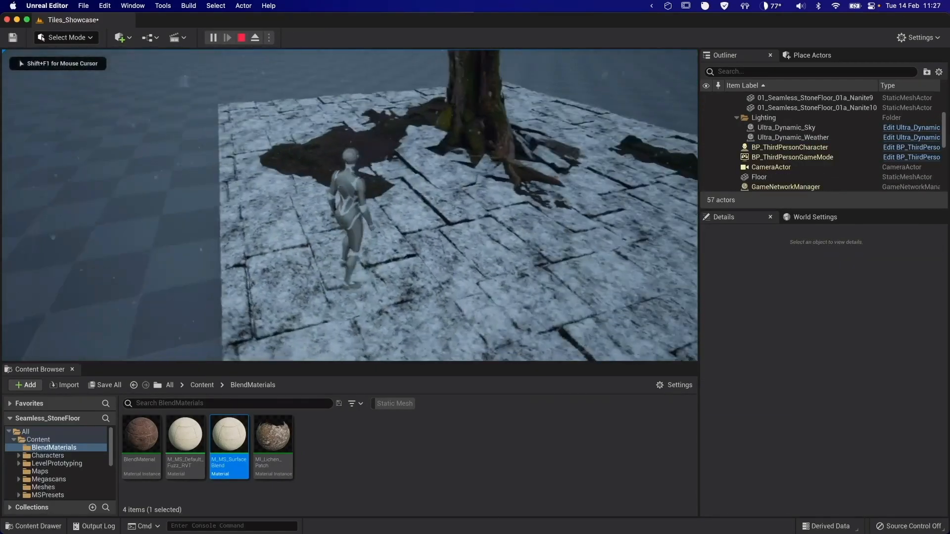
{"action": "key", "text": "w"}
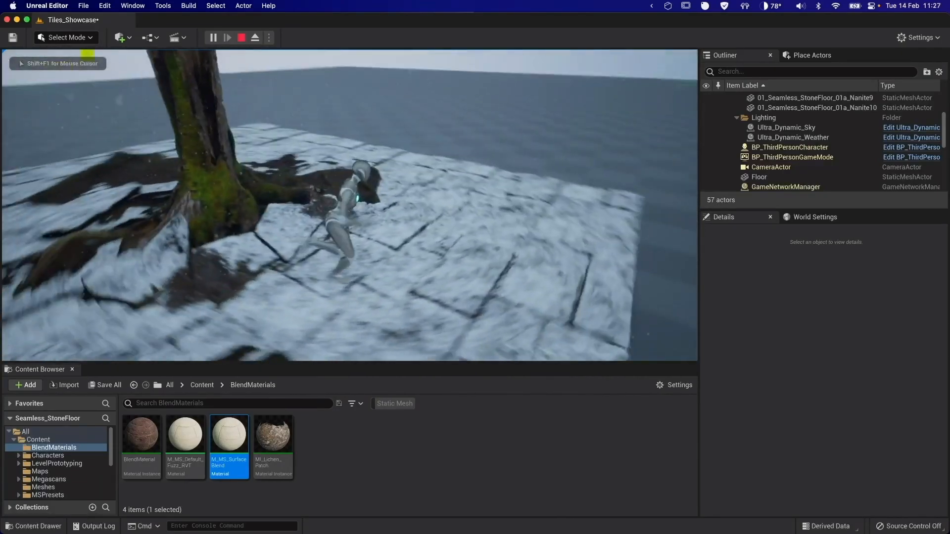
{"action": "key", "text": "w"}
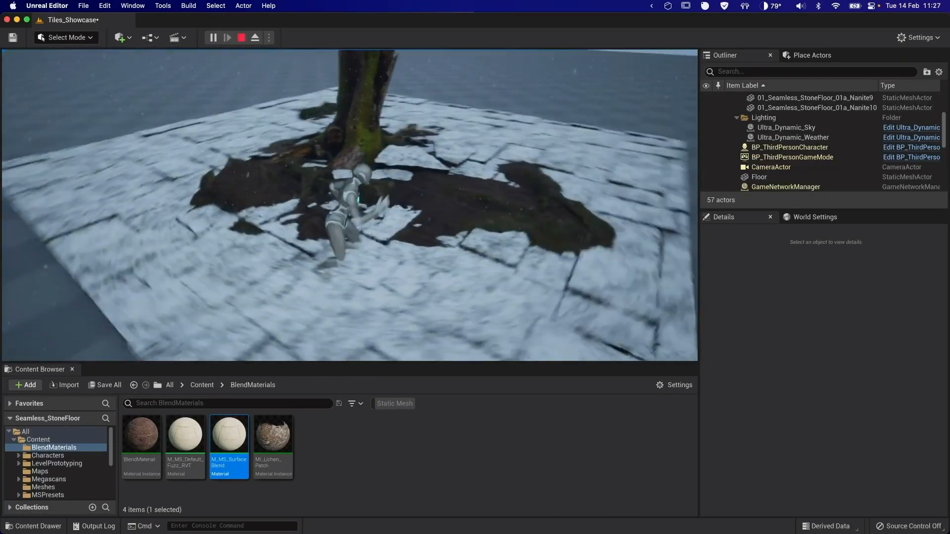
{"action": "key", "text": "Escape"}
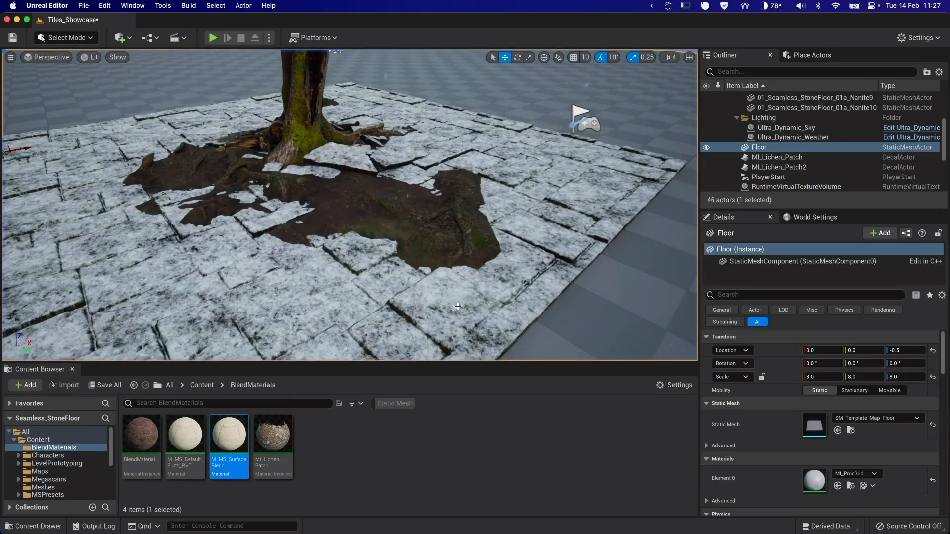
- Set the Weather preset of Ultra_Dynamic_Weather to Rain
{"action": "left_click", "coordinate": [816, 137]}
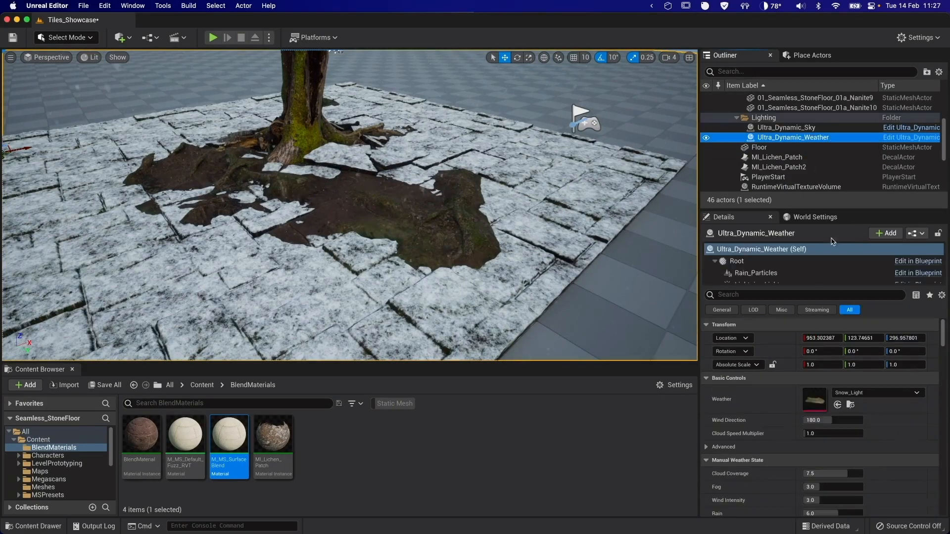
{"action": "left_click", "coordinate": [870, 393]}
{"action": "scroll", "coordinate": [875, 334], "scroll_direction": "up", "scroll_amount": 3}
{"action": "scroll", "coordinate": [873, 316], "scroll_direction": "up", "scroll_amount": 3}
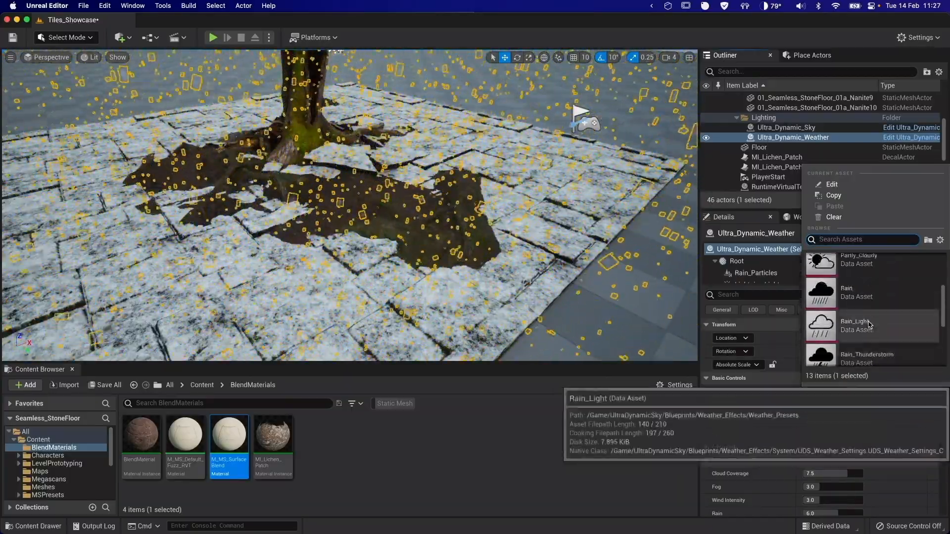
{"action": "left_click", "coordinate": [865, 290]}
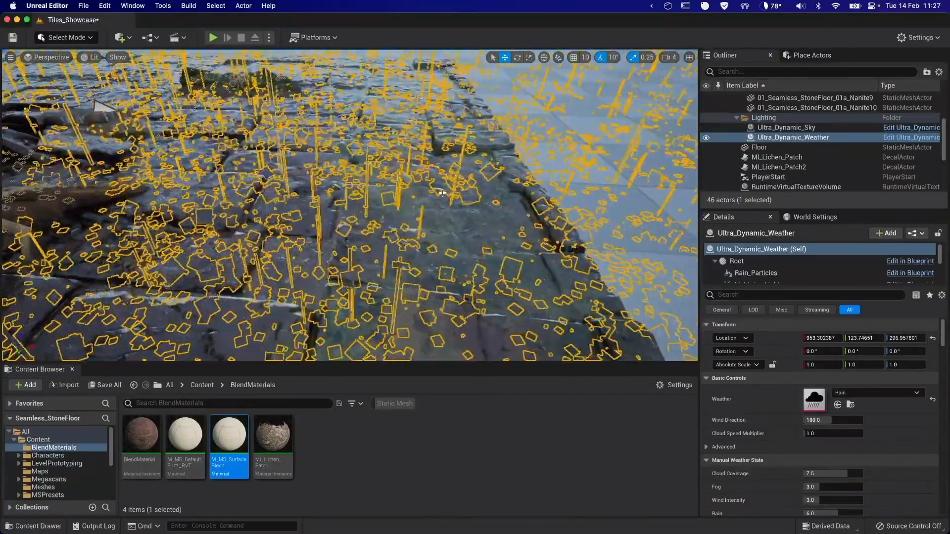
- Locate the BlendMaterial instance assigned to the stone floor tile and open it for editing
{"action": "left_click", "coordinate": [446, 195]}
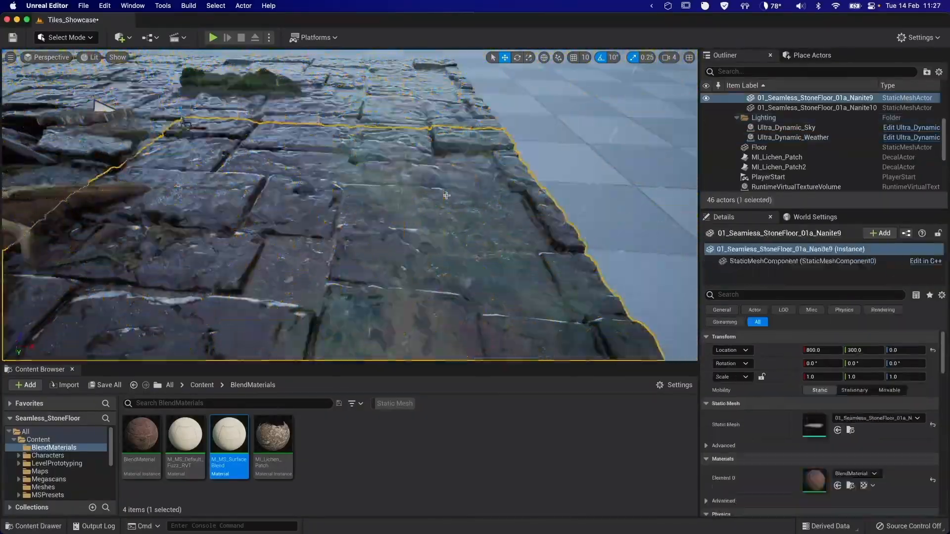
{"action": "left_click", "coordinate": [850, 485]}
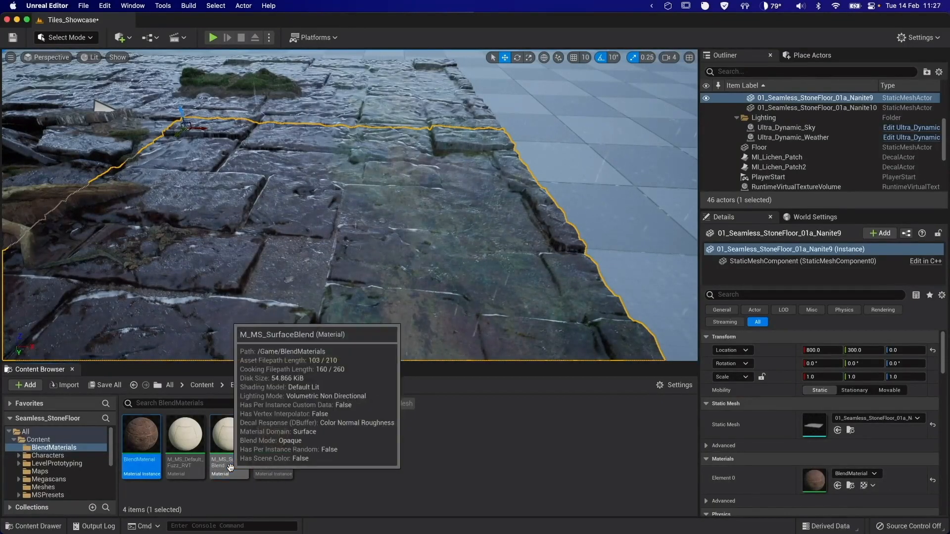
{"action": "double_click", "coordinate": [212, 466]}
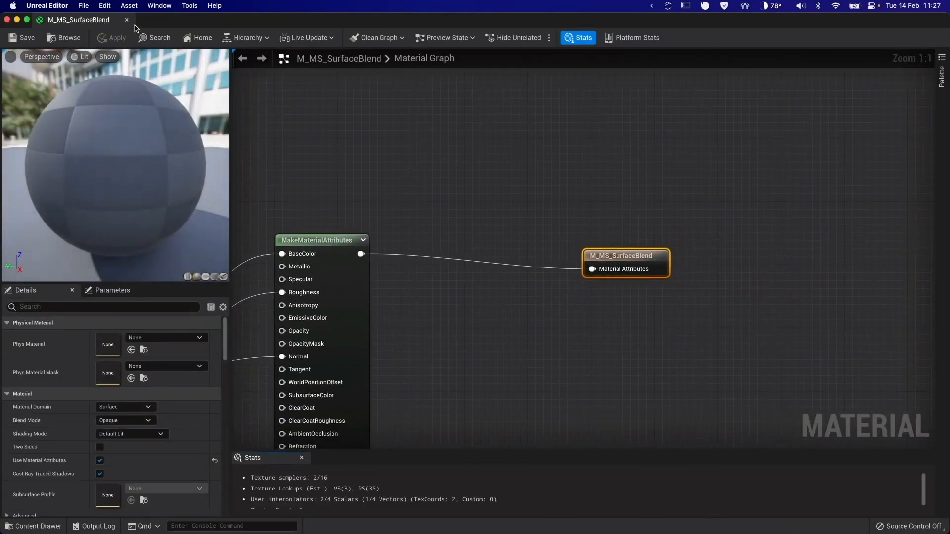
{"action": "left_click", "coordinate": [127, 19]}
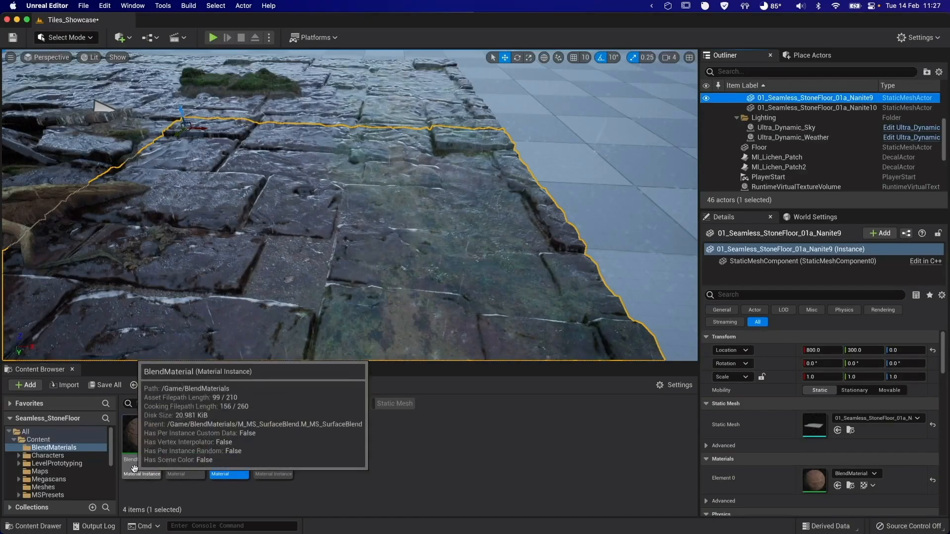
{"action": "double_click", "coordinate": [141, 443]}
- Override the Dripping and Puddles switches in BlendMaterial, turn Puddles on, and save the material instance
{"action": "scroll", "coordinate": [406, 319], "scroll_direction": "down", "scroll_amount": 15}
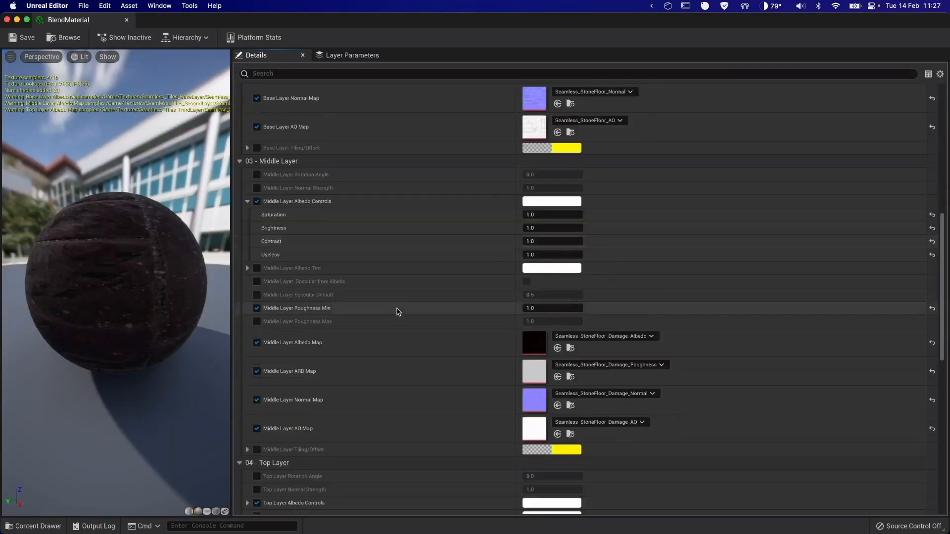
{"action": "scroll", "coordinate": [418, 330], "scroll_direction": "down", "scroll_amount": 2}
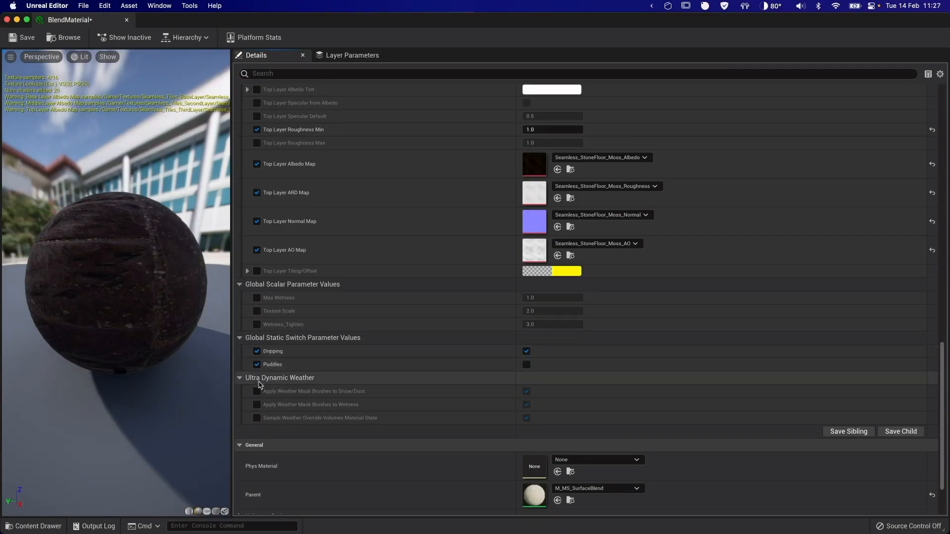
{"action": "left_click", "coordinate": [526, 364]}
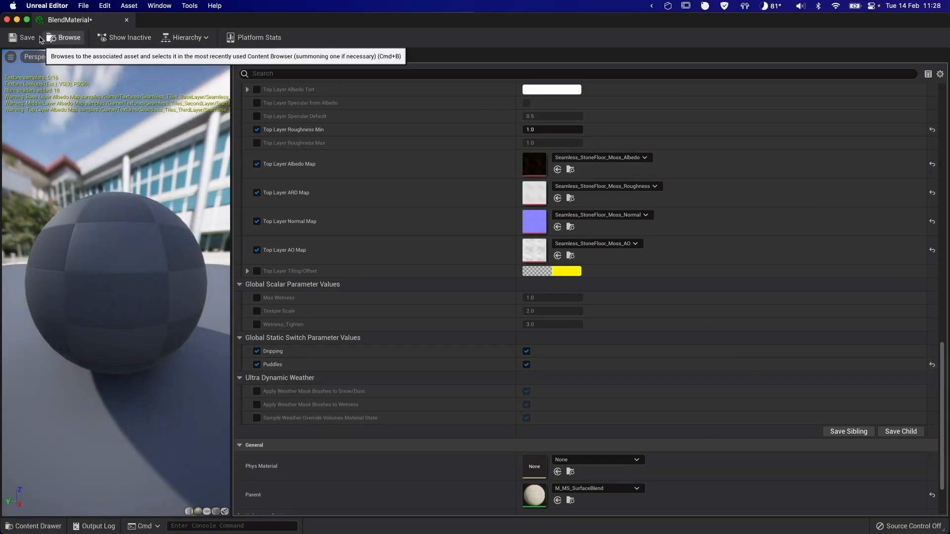
{"action": "left_click", "coordinate": [23, 38]}
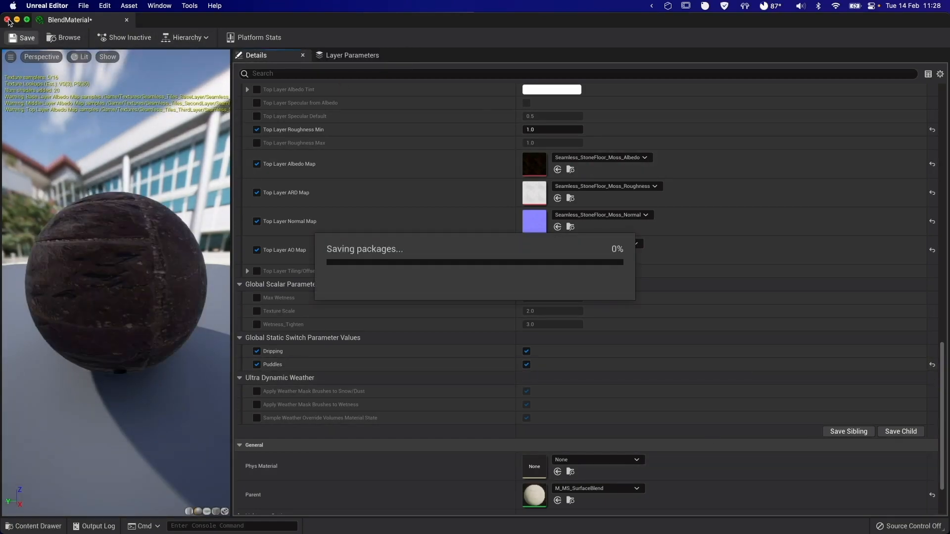
{"action": "left_click", "coordinate": [7, 20]}
- View the wet stone floor up close and toggle the Puddles override in BlendMaterial to compare the effect
{"action": "right_click_drag", "start_coordinate": [298, 166], "coordinate": [280, 59]}
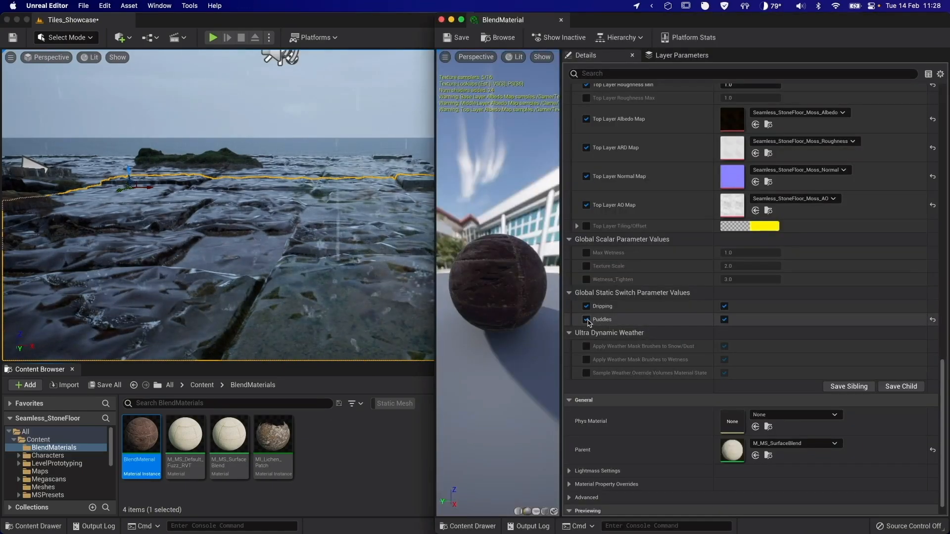
{"action": "left_click", "coordinate": [587, 320]}
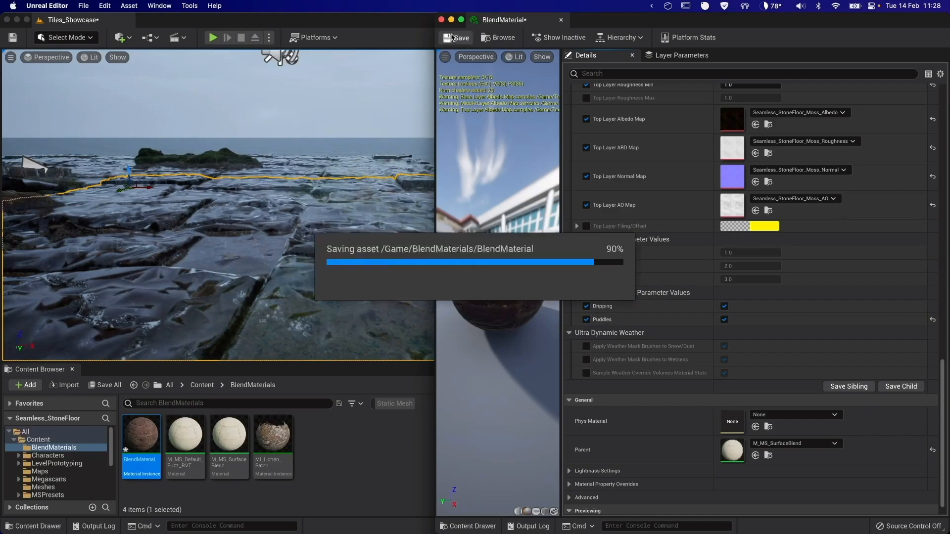
- Close BlendMaterial and open the material instance of the S_Mossy_Embankment_thxwahida_lod3 mesh for editing
{"action": "left_click", "coordinate": [441, 20]}
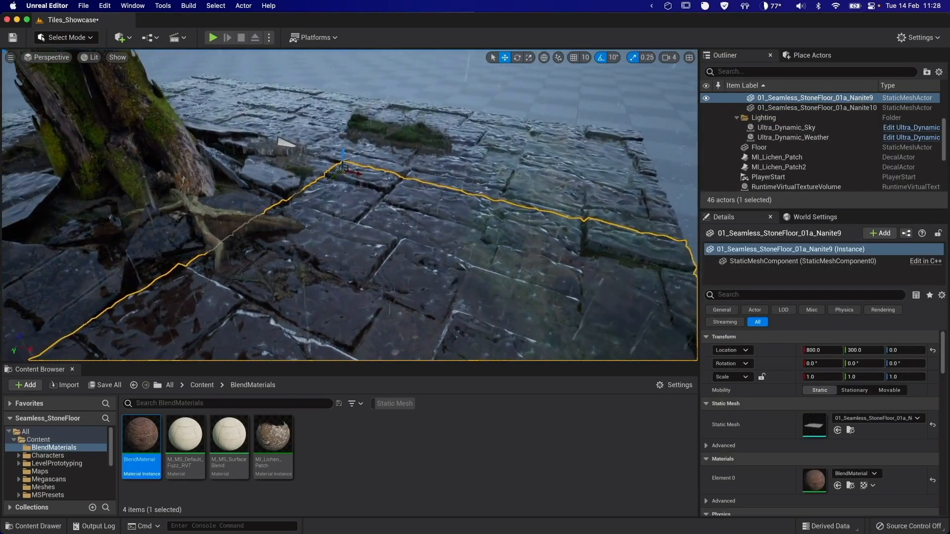
{"action": "key", "text": "w"}
{"action": "right_click_drag", "start_coordinate": [514, 245], "coordinate": [514, 245]}
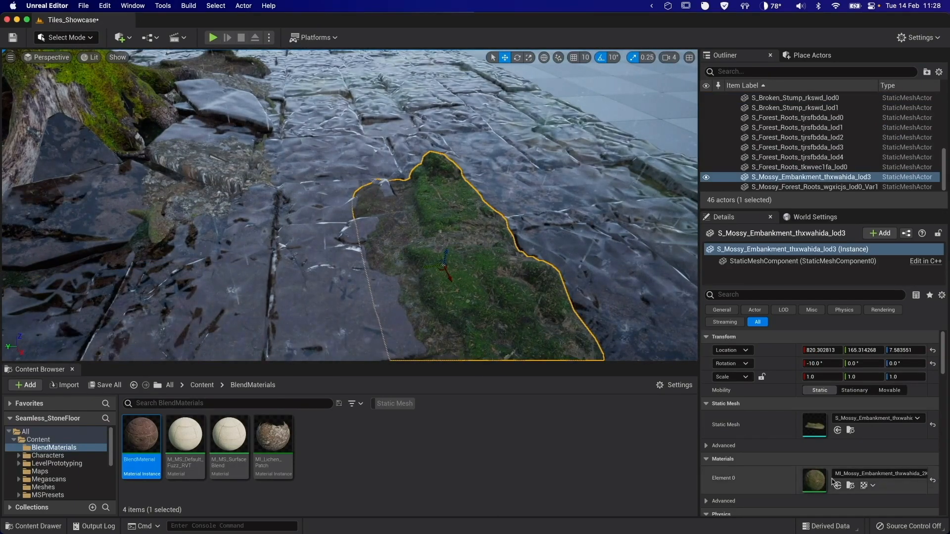
{"action": "left_click", "coordinate": [850, 485]}
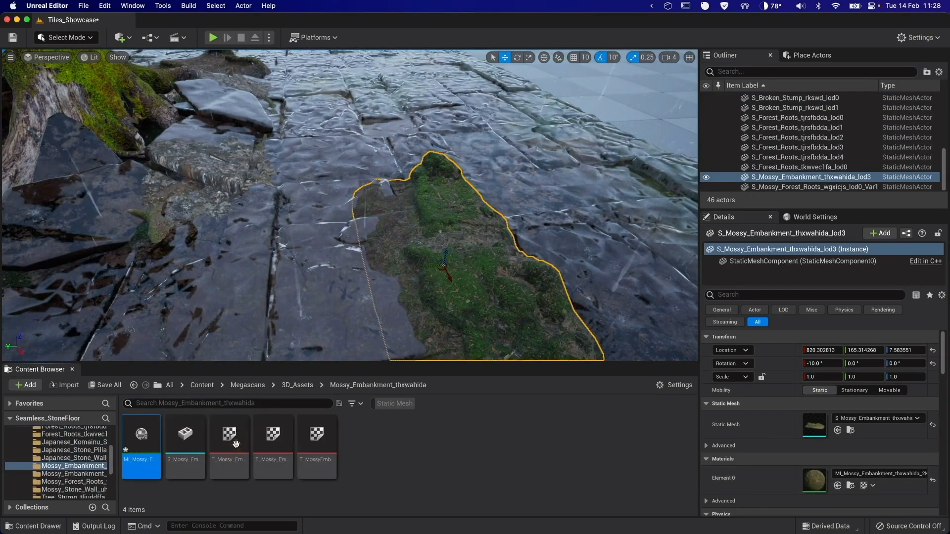
{"action": "double_click", "coordinate": [144, 464]}
{"action": "scroll", "coordinate": [692, 297], "scroll_direction": "down", "scroll_amount": 10}
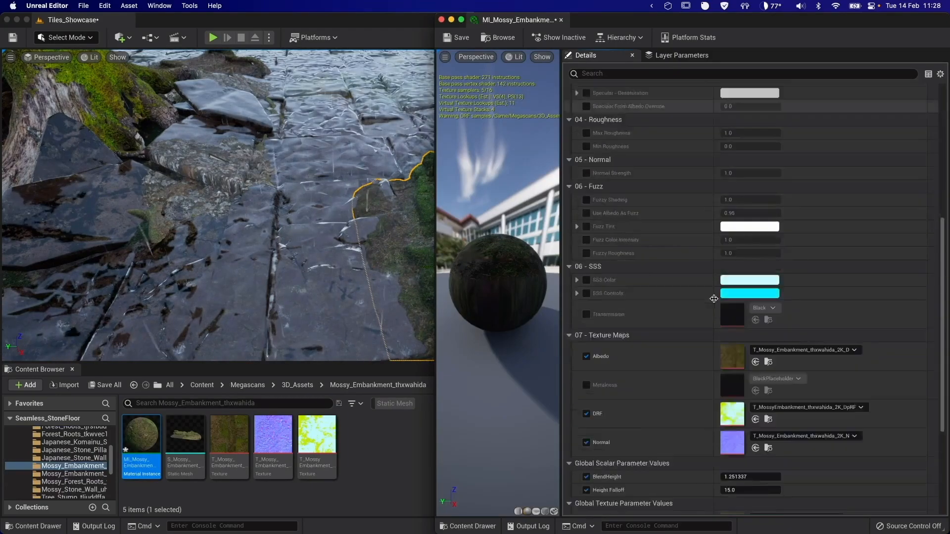
- Locate the base materials in the BlendMaterials folder and open M_MS_SurfaceBlend and M_MS_Default_Fuzz_RVT
{"action": "left_click", "coordinate": [768, 424]}
{"action": "double_click", "coordinate": [229, 445]}
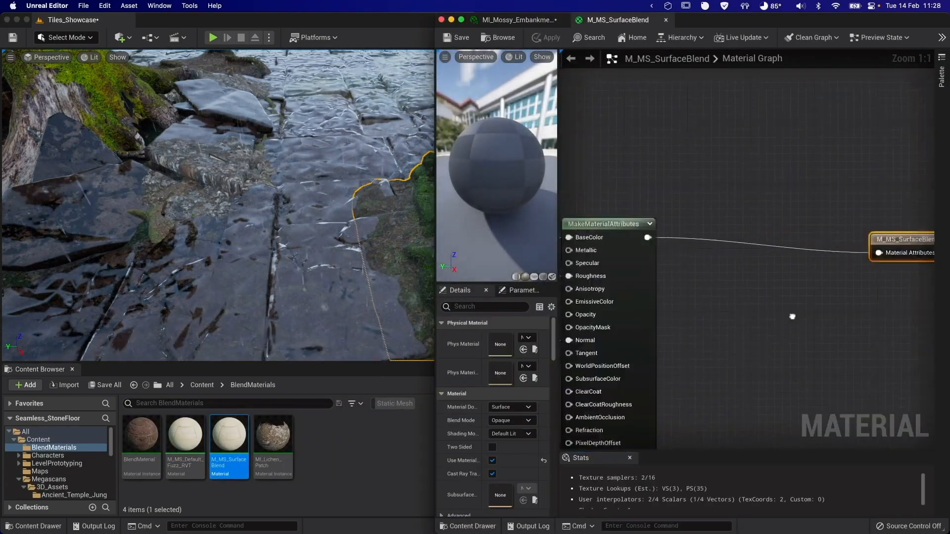
{"action": "double_click", "coordinate": [185, 435]}
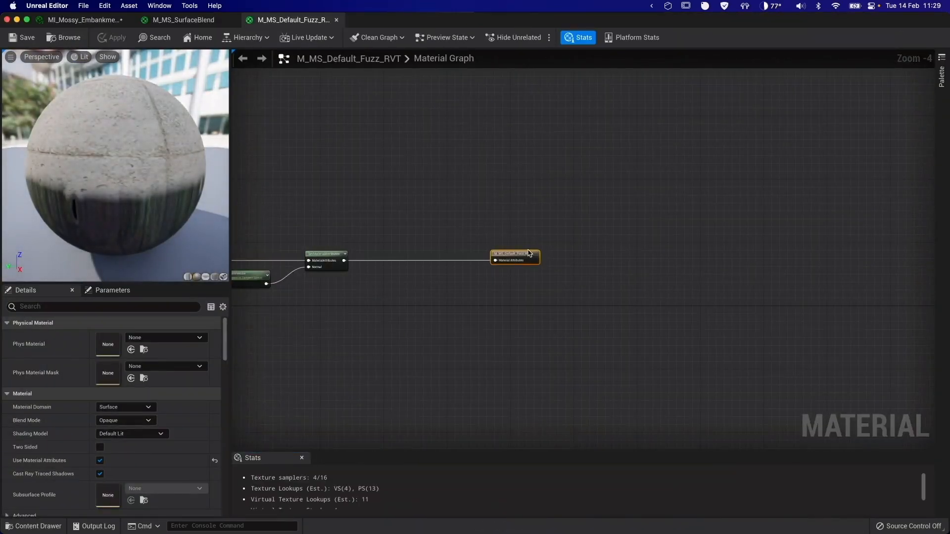
{"action": "scroll", "coordinate": [415, 292], "scroll_direction": "up", "scroll_amount": 2}
{"action": "left_click_drag", "start_coordinate": [309, 246], "coordinate": [383, 350]}
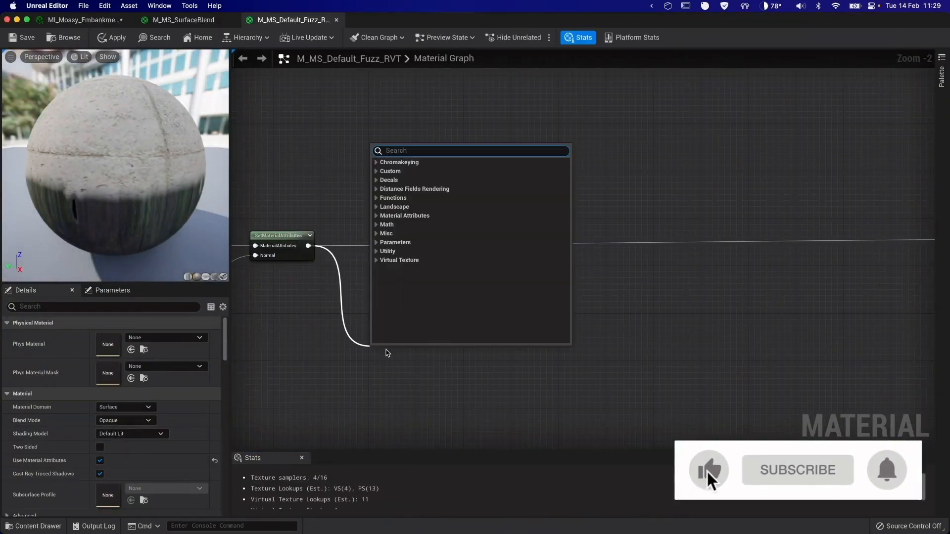
{"action": "type", "text": "getmaterial"}
{"action": "key", "text": "Return"}
{"action": "key", "text": "Delete"}
- Add a BreakMaterialAttributes node fed by the last SetMaterialAttributes node in M_MS_Default_Fuzz_RVT
{"action": "left_click_drag", "start_coordinate": [308, 246], "coordinate": [378, 319]}
{"action": "type", "text": "break"}
{"action": "key", "text": "Return"}
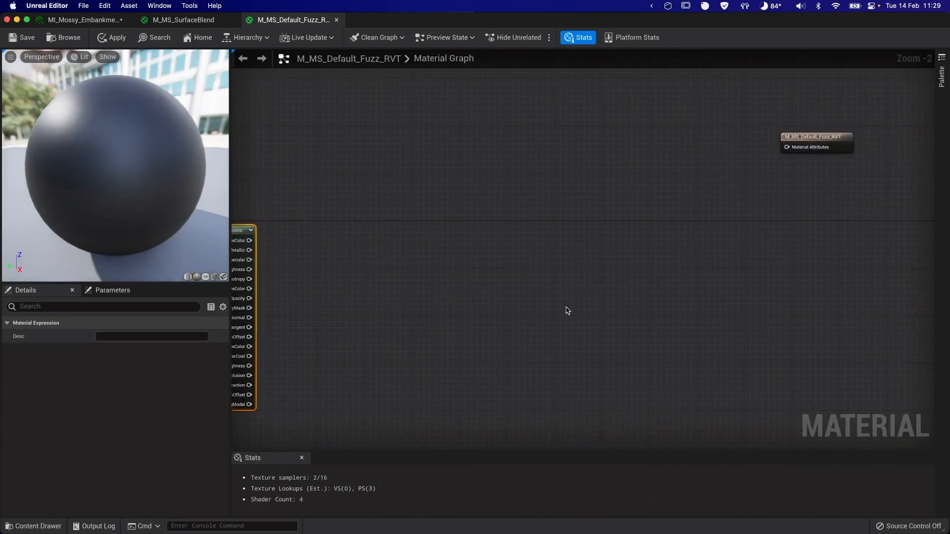
- Paste the wet and snow weather node group into M_MS_Default_Fuzz_RVT and arrange it between BreakMaterialAttributes and the output node
{"action": "scroll", "coordinate": [565, 312], "scroll_direction": "down", "scroll_amount": 3}
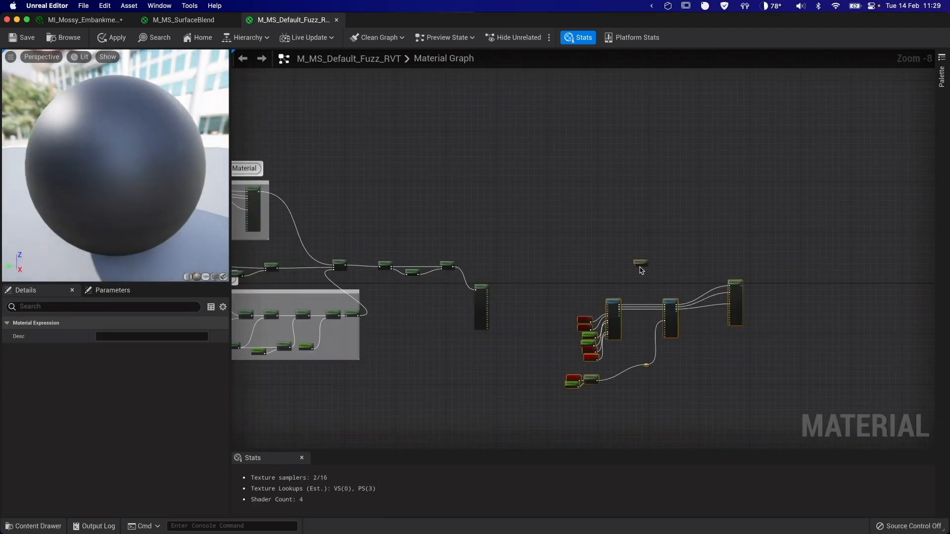
{"action": "left_click_drag", "start_coordinate": [645, 265], "coordinate": [766, 268]}
{"action": "left_click_drag", "start_coordinate": [735, 407], "coordinate": [775, 421]}
{"action": "left_click_drag", "start_coordinate": [615, 301], "coordinate": [554, 288]}
{"action": "scroll", "coordinate": [507, 284], "scroll_direction": "up", "scroll_amount": 8}
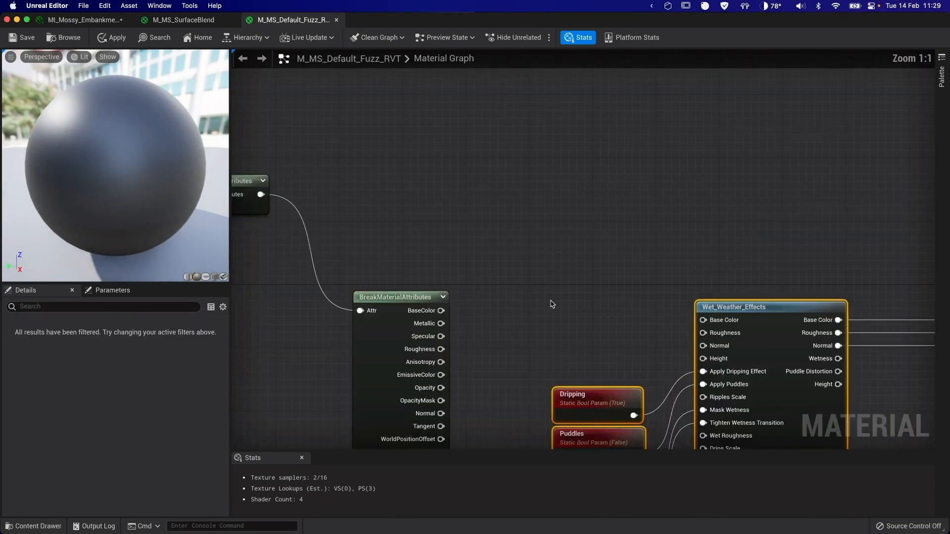
- Connect BaseColor, Roughness and Normal from BreakMaterialAttributes to the matching Wet_Weather_Effects inputs
{"action": "left_click_drag", "start_coordinate": [440, 310], "coordinate": [700, 319]}
{"action": "right_click_drag", "start_coordinate": [561, 354], "coordinate": [478, 221]}
{"action": "left_click_drag", "start_coordinate": [358, 202], "coordinate": [576, 209]}
{"action": "left_click", "coordinate": [438, 214]}
{"action": "left_click_drag", "start_coordinate": [358, 216], "coordinate": [514, 204]}
{"action": "left_click_drag", "start_coordinate": [618, 199], "coordinate": [619, 200]}
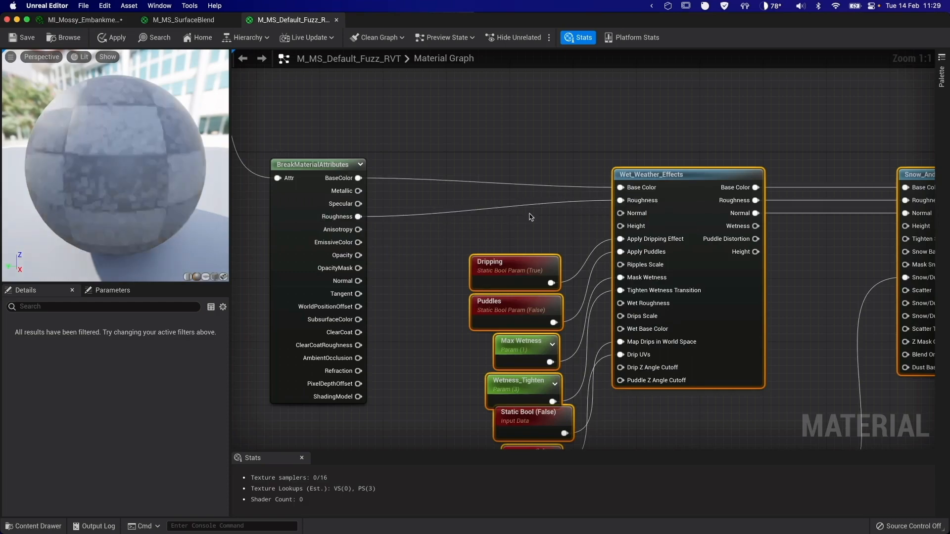
{"action": "left_click_drag", "start_coordinate": [358, 281], "coordinate": [561, 222]}
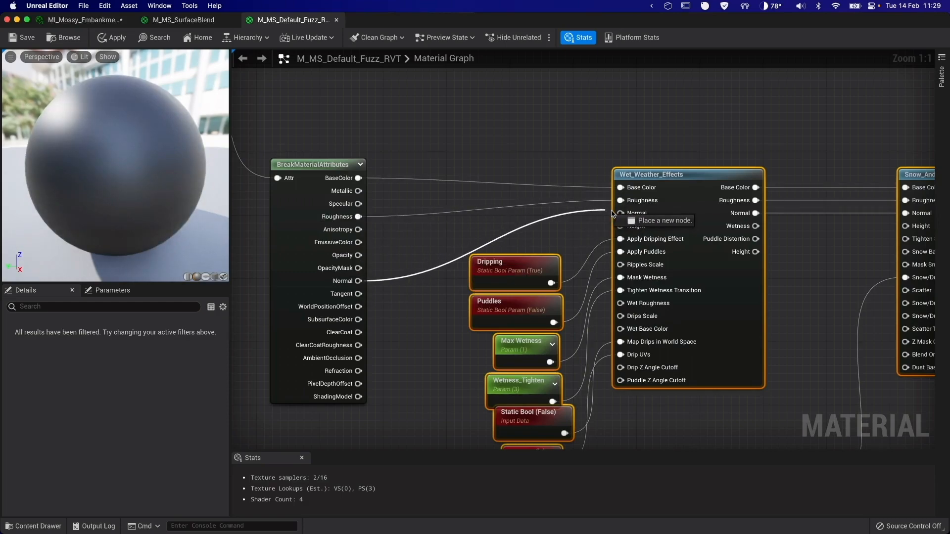
{"action": "left_click_drag", "start_coordinate": [623, 214], "coordinate": [623, 213]}
- Connect MakeMaterialAttributes to the M_MS_Default_Fuzz_RVT output, apply and save the material, and close the material editor
{"action": "scroll", "coordinate": [505, 134], "scroll_direction": "down", "scroll_amount": 4}
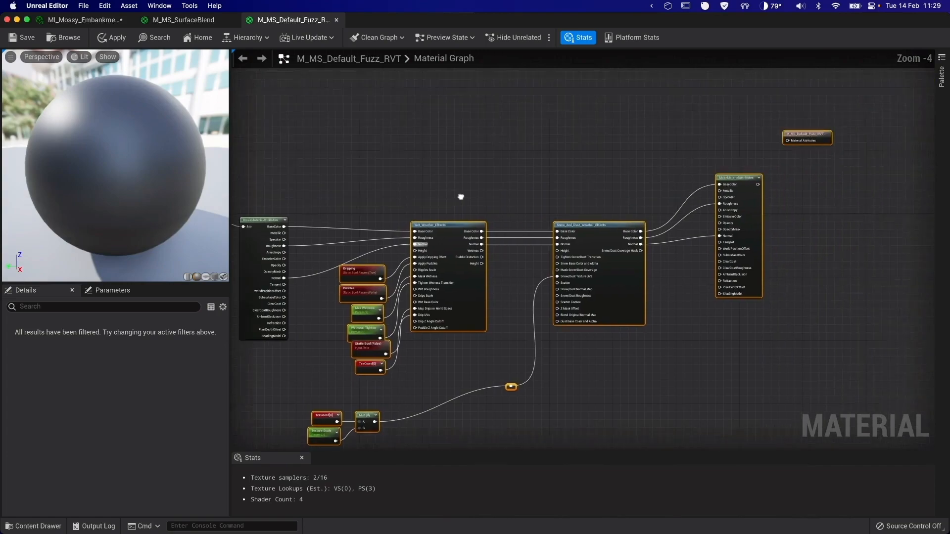
{"action": "right_click_drag", "start_coordinate": [634, 222], "coordinate": [558, 254]}
{"action": "left_click_drag", "start_coordinate": [554, 265], "coordinate": [582, 221]}
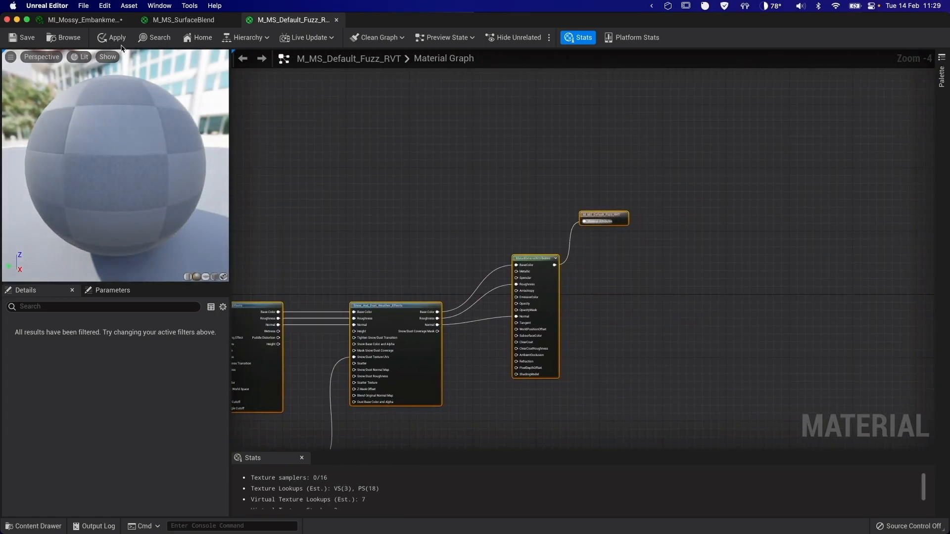
{"action": "left_click", "coordinate": [23, 42]}
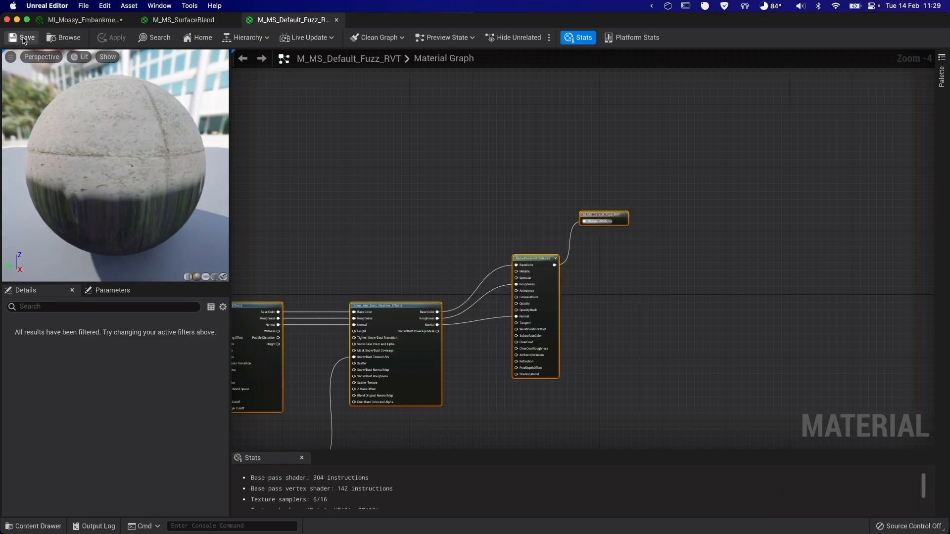
{"action": "left_click", "coordinate": [6, 20]}
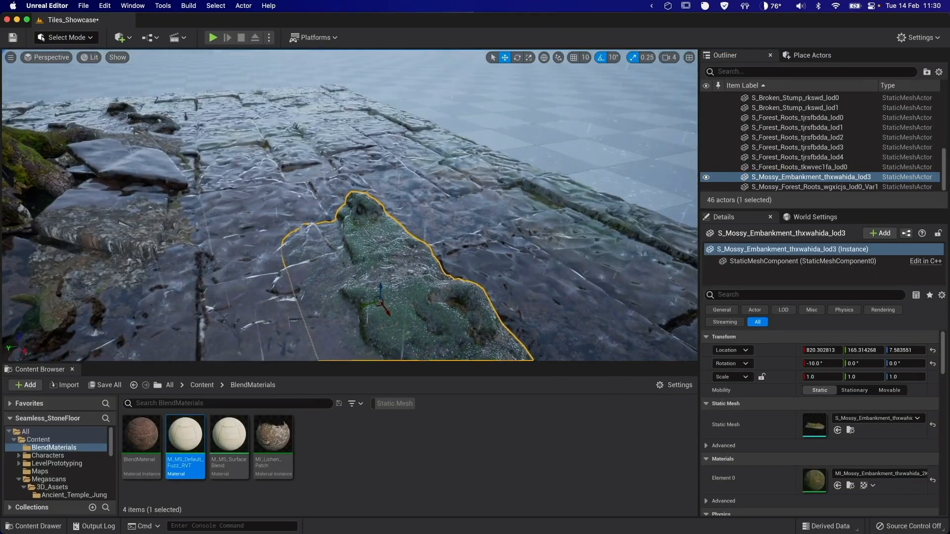
- Set the Weather preset of Ultra_Dynamic_Weather to Snow_Blizzard
{"action": "right_click_drag", "start_coordinate": [349, 205], "coordinate": [268, 172]}
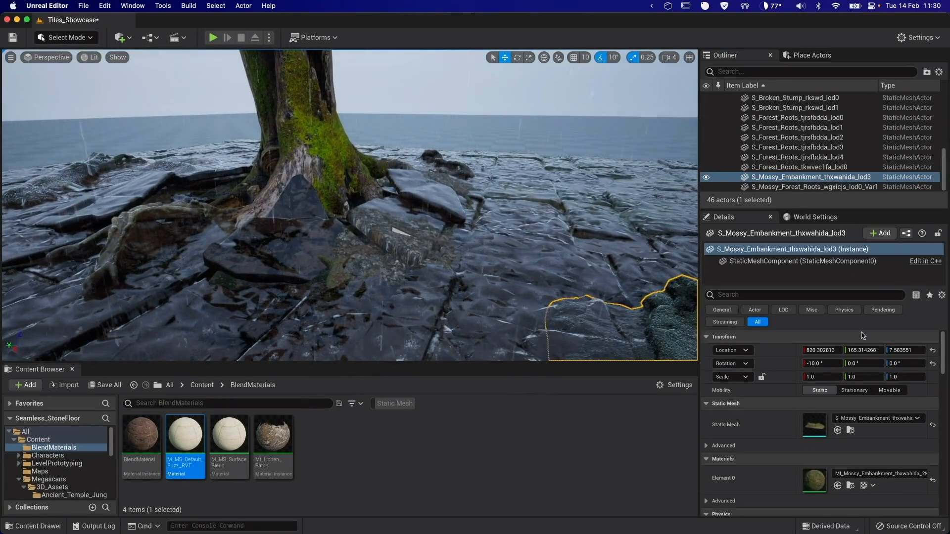
{"action": "key", "text": "f"}
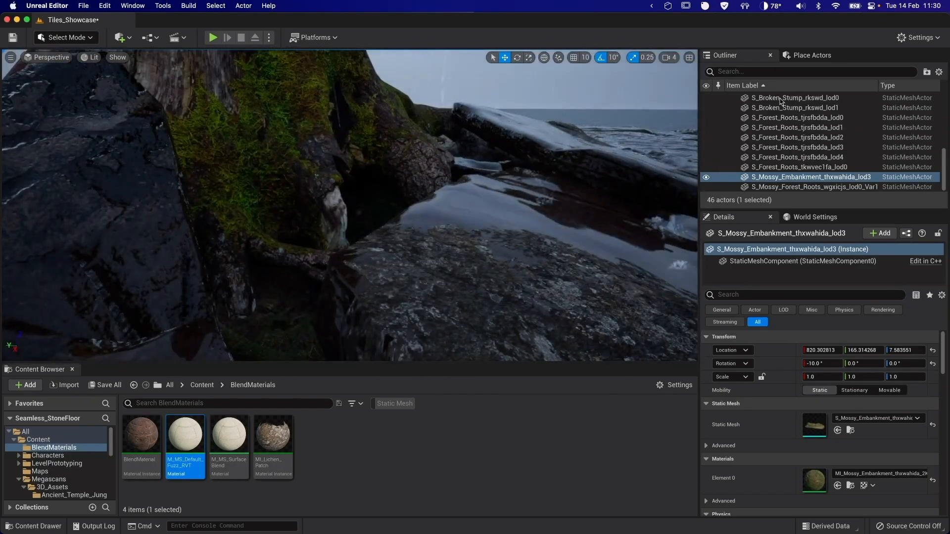
{"action": "scroll", "coordinate": [803, 130], "scroll_direction": "up", "scroll_amount": 3}
{"action": "left_click", "coordinate": [802, 143]}
{"action": "scroll", "coordinate": [803, 147], "scroll_direction": "up", "scroll_amount": 5}
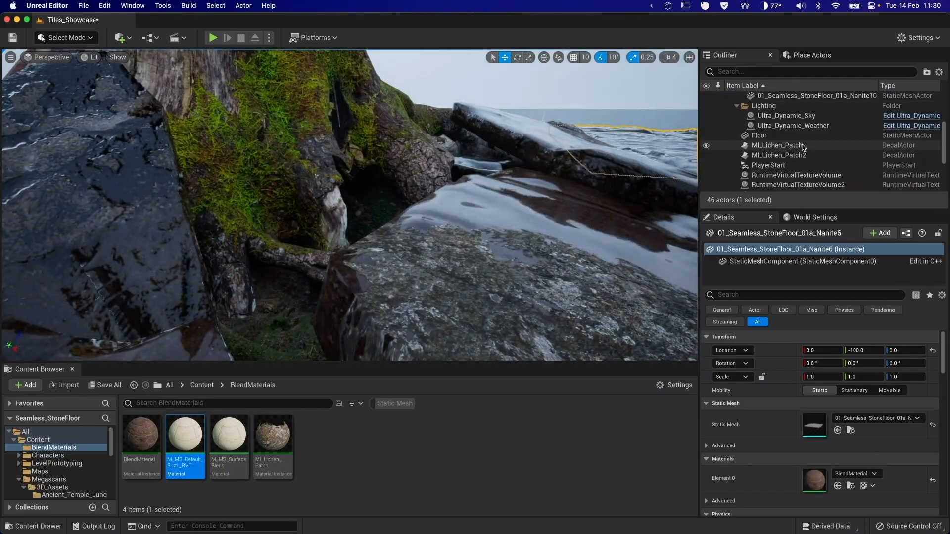
{"action": "left_click", "coordinate": [803, 127]}
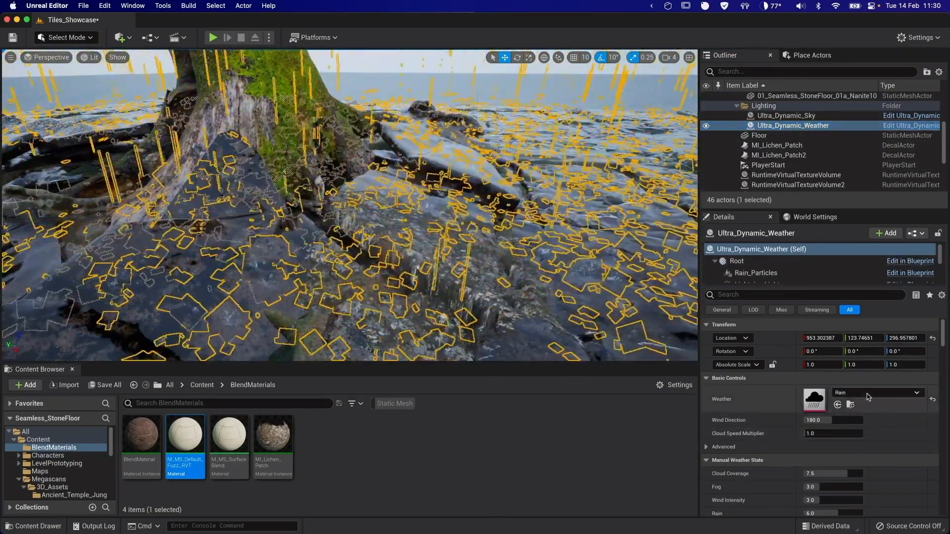
{"action": "left_click", "coordinate": [876, 393]}
{"action": "scroll", "coordinate": [872, 343], "scroll_direction": "down", "scroll_amount": 5}
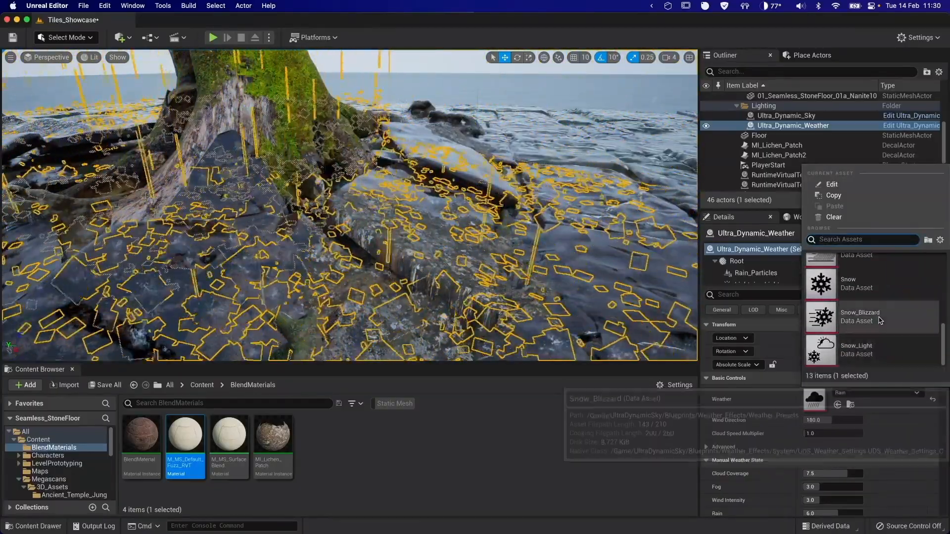
{"action": "left_click", "coordinate": [857, 317]}
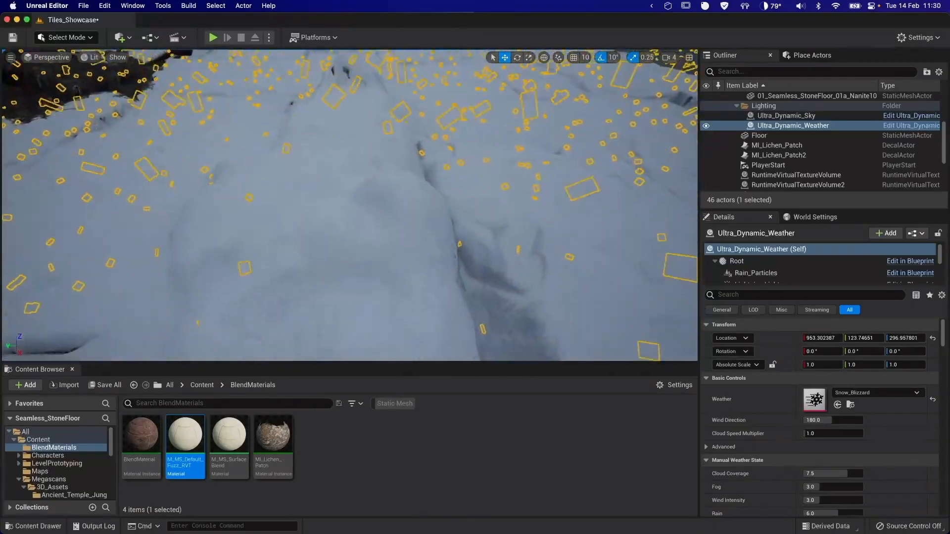
- Compare the Snow_Light and Snow presets on Ultra_Dynamic_Weather and play the level briefly with Snow
{"action": "left_click", "coordinate": [875, 393]}
{"action": "left_click", "coordinate": [841, 345]}
{"action": "left_click", "coordinate": [876, 392]}
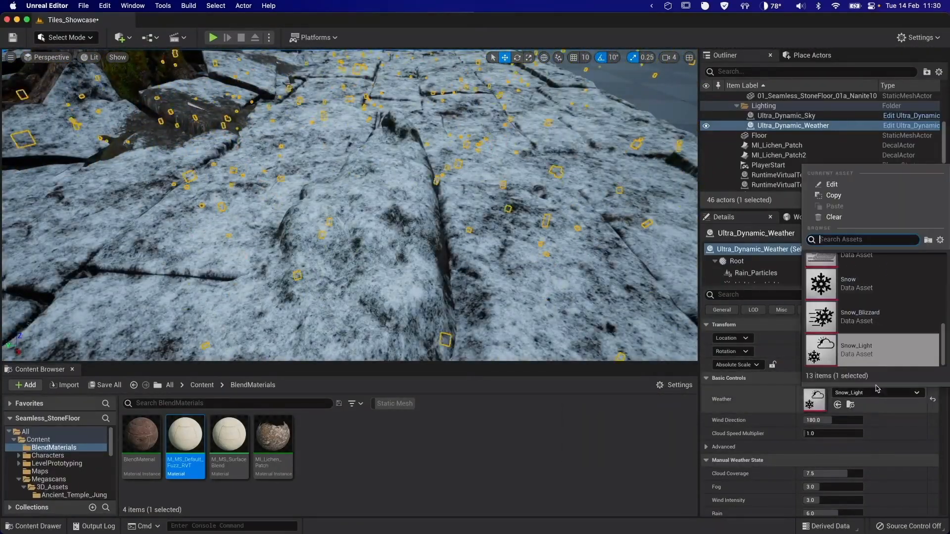
{"action": "left_click", "coordinate": [840, 289]}
{"action": "left_click", "coordinate": [212, 38]}
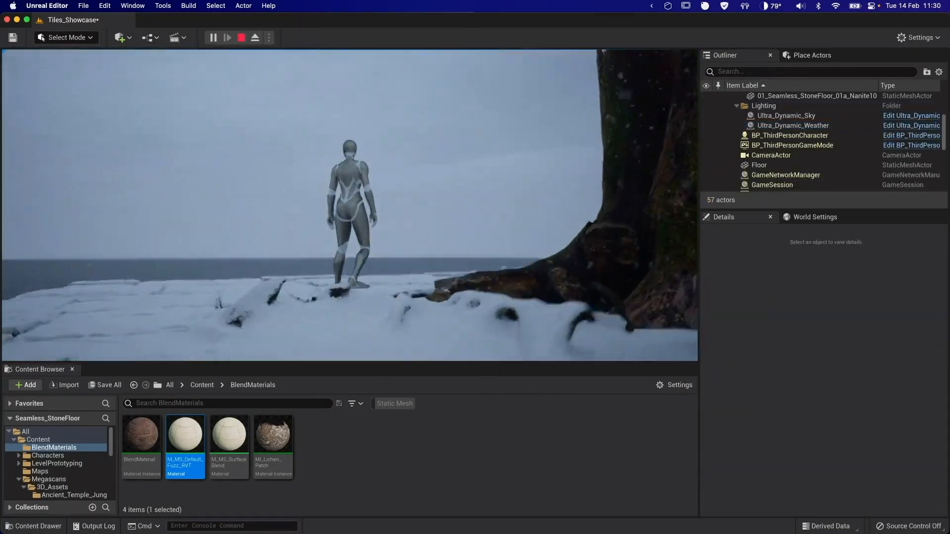
{"action": "key", "text": "Escape"}
- Lower the S_Forest_Roots_tkwvec1fa_lod0 mesh beside the tree to a Z location of about -4.77
{"action": "right_click_drag", "start_coordinate": [343, 209], "coordinate": [346, 291]}
{"action": "left_click", "coordinate": [343, 209]}
{"action": "right_click_drag", "start_coordinate": [342, 209], "coordinate": [435, 217]}
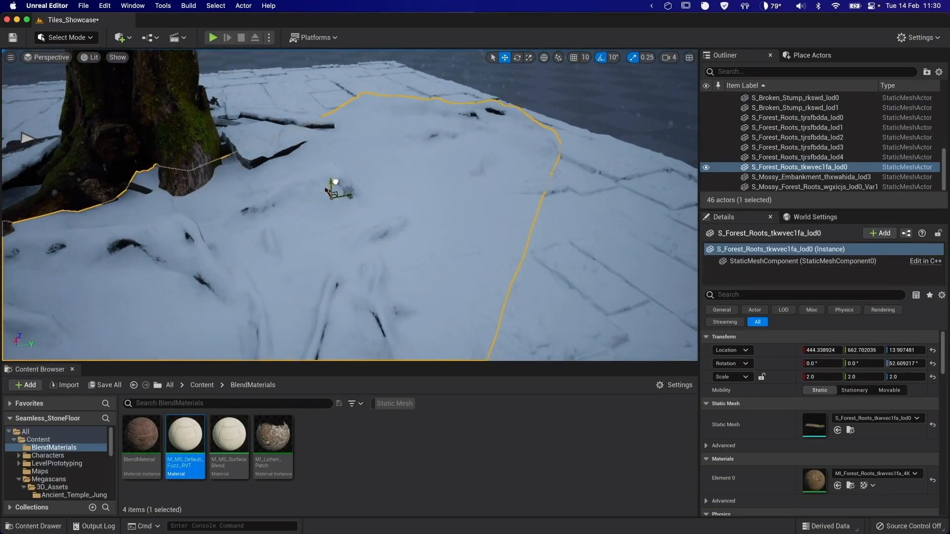
{"action": "mouse_move", "coordinate": [337, 174]}
{"action": "left_mouse_down"}
{"action": "mouse_move", "coordinate": [333, 159]}
{"action": "mouse_move", "coordinate": [336, 188]}
{"action": "left_mouse_up"}
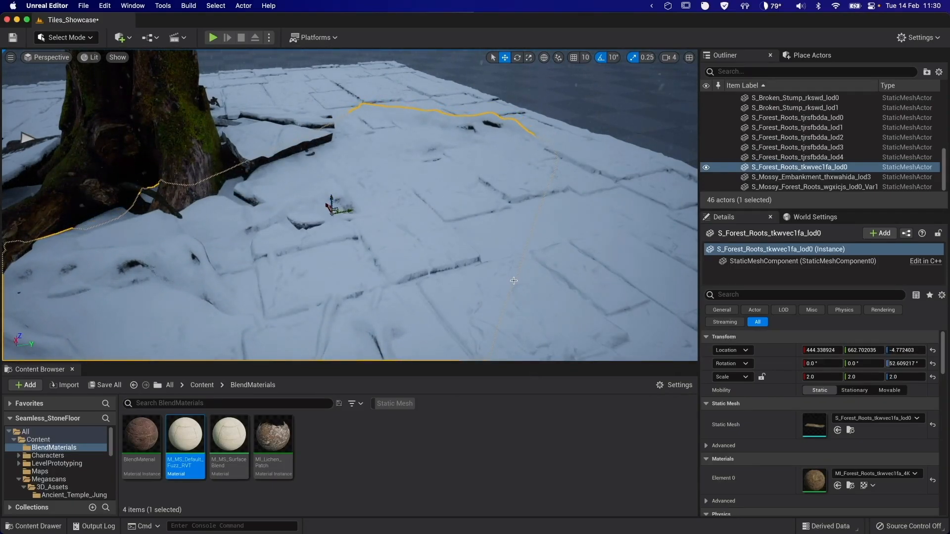
{"action": "left_click", "coordinate": [531, 265]}
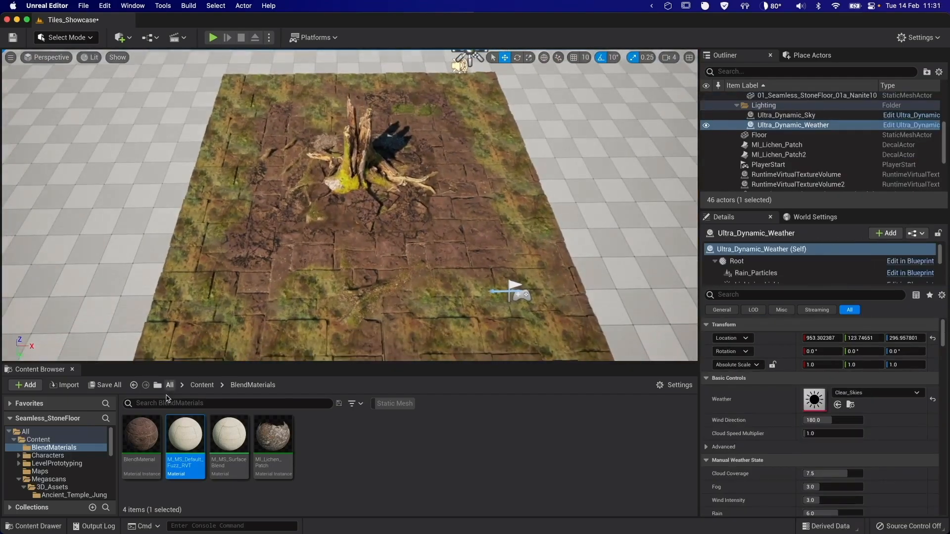
- Filter the Megascans 3D_Assets folder for static meshes and place S_Japanese_Stone_Wall at the edge of the stone floor
{"action": "left_click", "coordinate": [202, 385]}
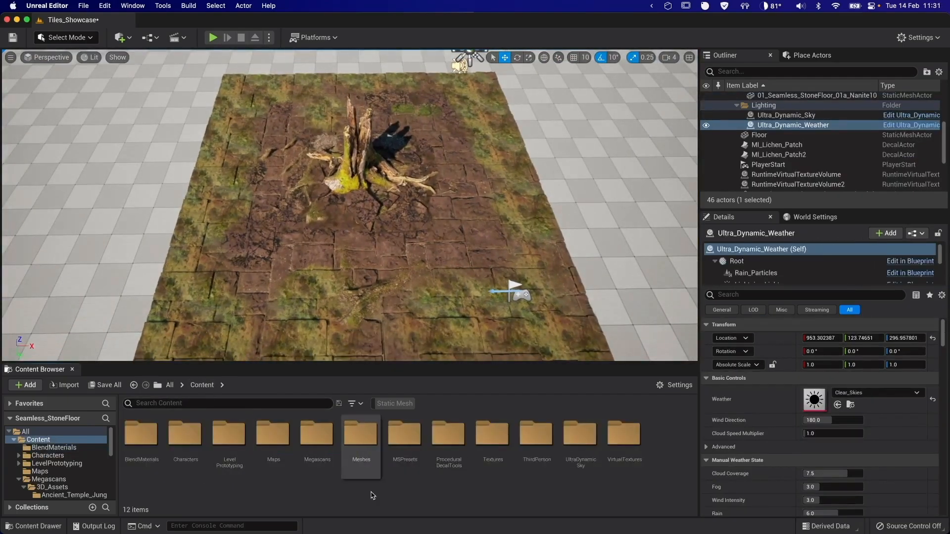
{"action": "left_click", "coordinate": [316, 435]}
{"action": "left_click", "coordinate": [51, 486]}
{"action": "left_click", "coordinate": [394, 403]}
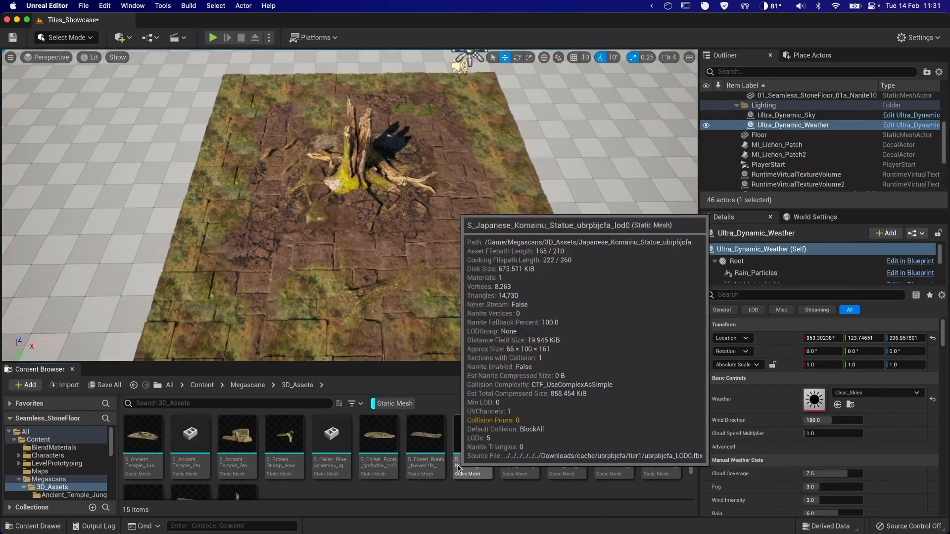
{"action": "left_click_drag", "start_coordinate": [567, 466], "coordinate": [615, 277]}
{"action": "type", "text": "f"}
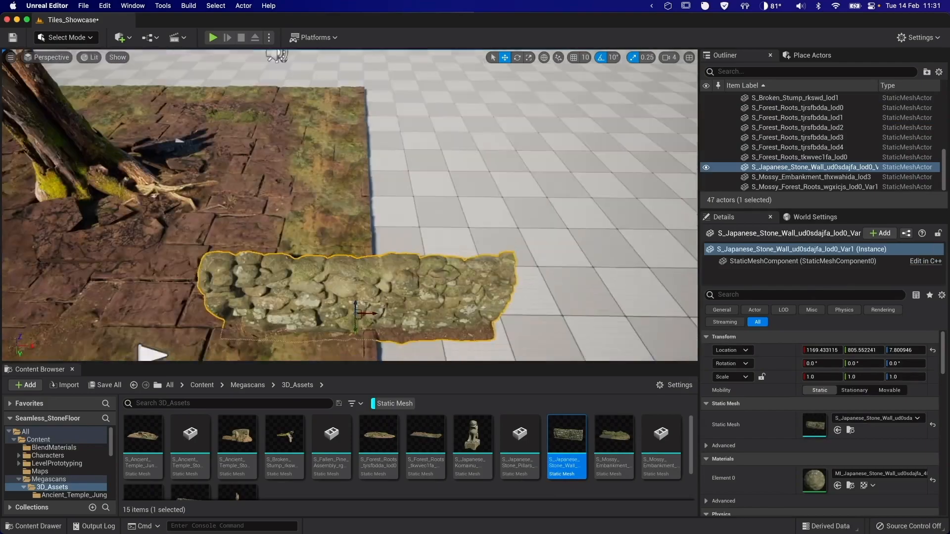
- Scale the stone wall uniformly to 2, rotate it about 90° around Z and align it with the floor's edge
{"action": "type", "text": "2"}
{"action": "key", "text": "Return"}
{"action": "mouse_move", "coordinate": [396, 277]}
{"action": "left_mouse_down", "text": "alt"}
{"action": "mouse_move", "coordinate": [341, 283]}
{"action": "mouse_move", "coordinate": [410, 273]}
{"action": "left_mouse_up", "text": "alt"}
{"action": "key", "text": "w"}
{"action": "left_click_drag", "start_coordinate": [336, 199], "coordinate": [302, 146]}
- Open the stone wall's material instance and select a different Parent material
{"action": "left_click", "coordinate": [850, 486]}
{"action": "double_click", "coordinate": [144, 464]}
{"action": "scroll", "coordinate": [574, 345], "scroll_direction": "down", "scroll_amount": 15}
{"action": "left_click", "coordinate": [599, 410]}
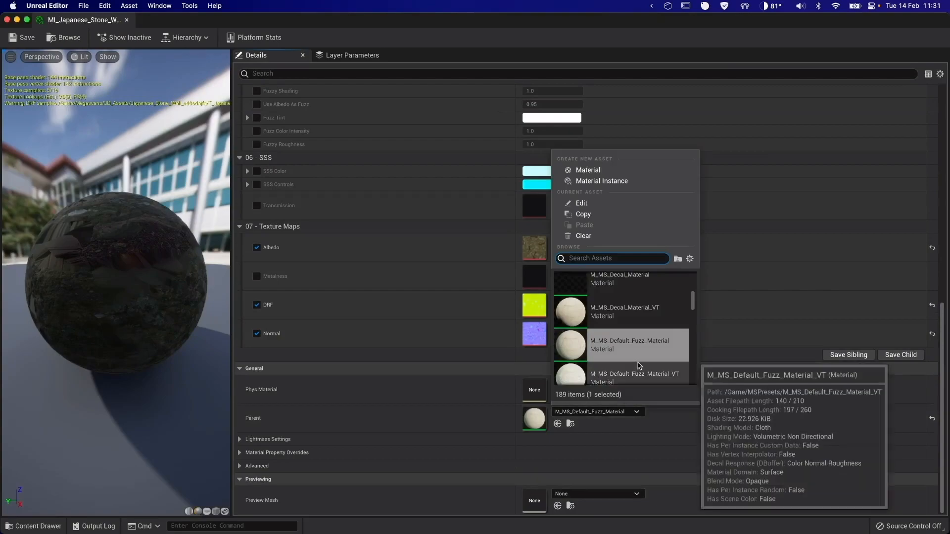
{"action": "left_click", "coordinate": [638, 367]}
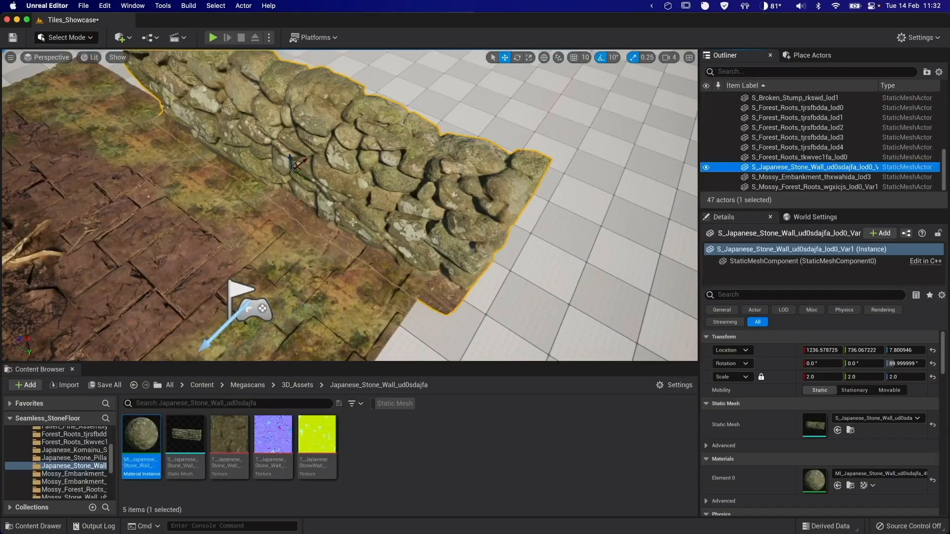
- Duplicate the stone wall into a two-segment row along the floor's edge and stack a copy of the row on top
{"action": "left_click_drag", "start_coordinate": [386, 217], "coordinate": [179, 185], "text": "alt"}
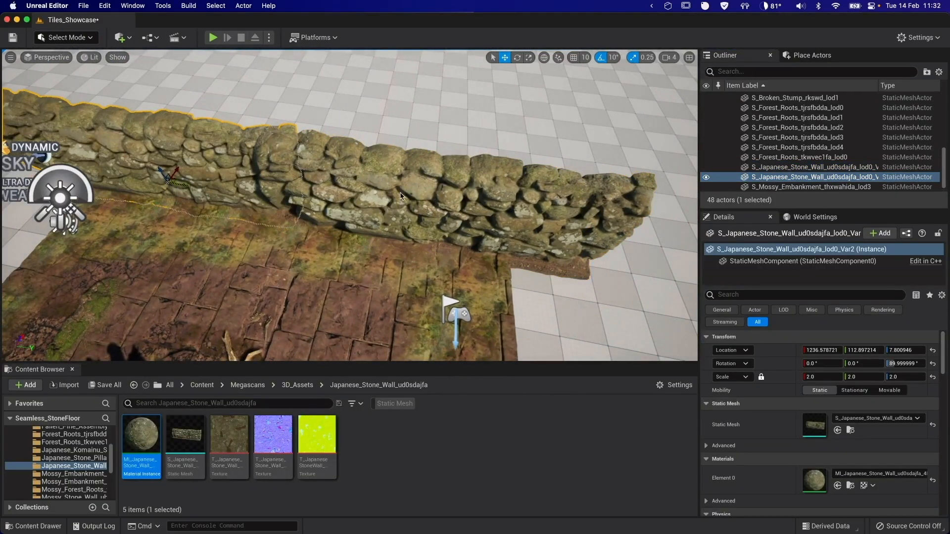
{"action": "left_click", "coordinate": [386, 201], "text": "shift"}
{"action": "left_click_drag", "start_coordinate": [426, 217], "coordinate": [437, 112], "text": "alt"}
{"action": "right_click_drag", "start_coordinate": [437, 113], "coordinate": [448, 152]}
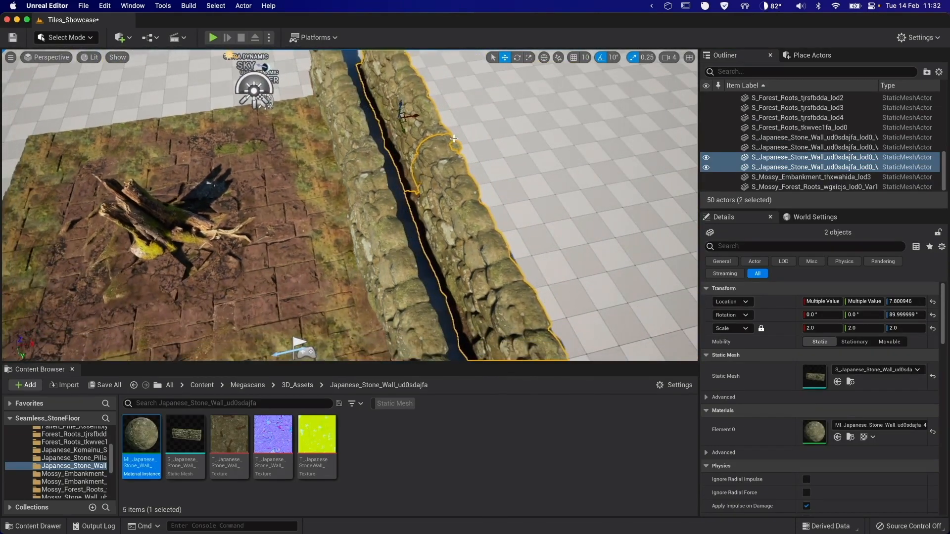
{"action": "left_click_drag", "start_coordinate": [421, 60], "coordinate": [383, 62]}
{"action": "right_click_drag", "start_coordinate": [383, 62], "coordinate": [337, 82]}
{"action": "left_click_drag", "start_coordinate": [292, 89], "coordinate": [300, 92]}
{"action": "right_click_drag", "start_coordinate": [300, 93], "coordinate": [302, 128]}
- Duplicate all four wall segments to the opposite side of the floor and rotate the copies to about 270° around Z
{"action": "left_click", "coordinate": [445, 218], "text": "shift"}
{"action": "left_click", "coordinate": [347, 153], "text": "shift"}
{"action": "right_click_drag", "start_coordinate": [347, 153], "coordinate": [396, 143]}
{"action": "left_click_drag", "start_coordinate": [403, 141], "coordinate": [76, 257], "text": "alt"}
{"action": "key", "text": "e"}
{"action": "right_click_drag", "start_coordinate": [79, 252], "coordinate": [30, 227]}
{"action": "mouse_move", "coordinate": [303, 202]}
{"action": "left_mouse_down"}
{"action": "mouse_move", "coordinate": [247, 199]}
{"action": "mouse_move", "coordinate": [302, 203]}
{"action": "mouse_move", "coordinate": [293, 203]}
{"action": "left_mouse_up"}
{"action": "right_click_drag", "start_coordinate": [316, 208], "coordinate": [374, 250]}
- Add a Plane shape to the level, raise it to a height of about 376 and scale it to 14 along X
{"action": "left_click", "coordinate": [806, 55]}
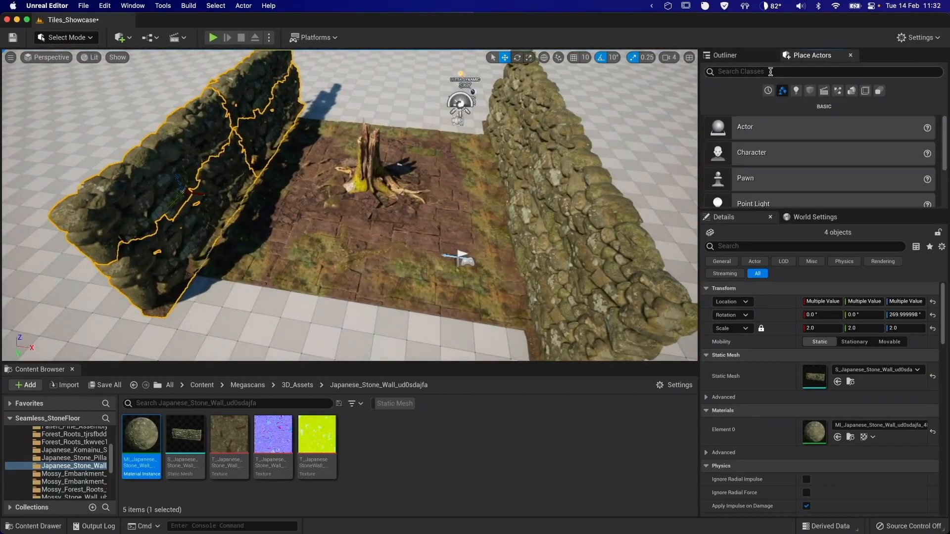
{"action": "type", "text": "plane"}
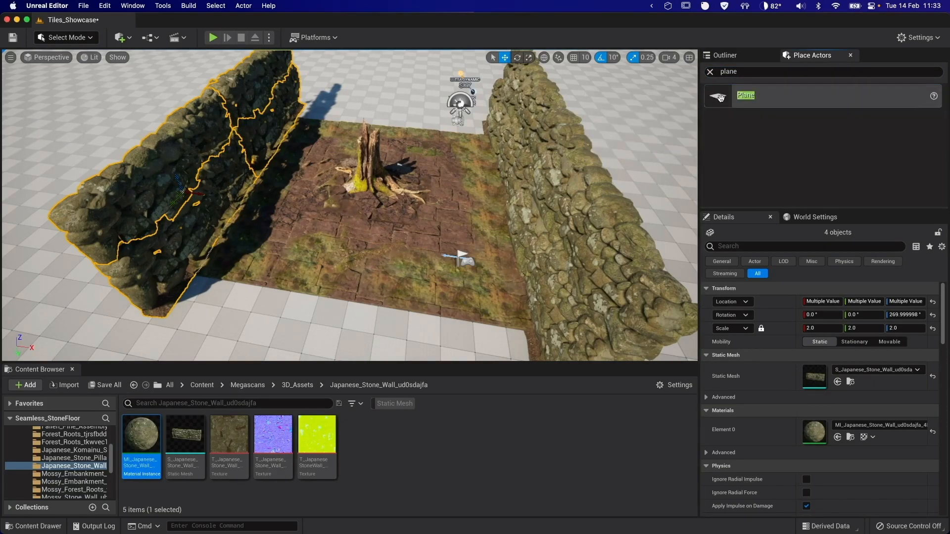
{"action": "left_click_drag", "start_coordinate": [720, 95], "coordinate": [717, 112]}
{"action": "left_click_drag", "start_coordinate": [380, 263], "coordinate": [380, 263]}
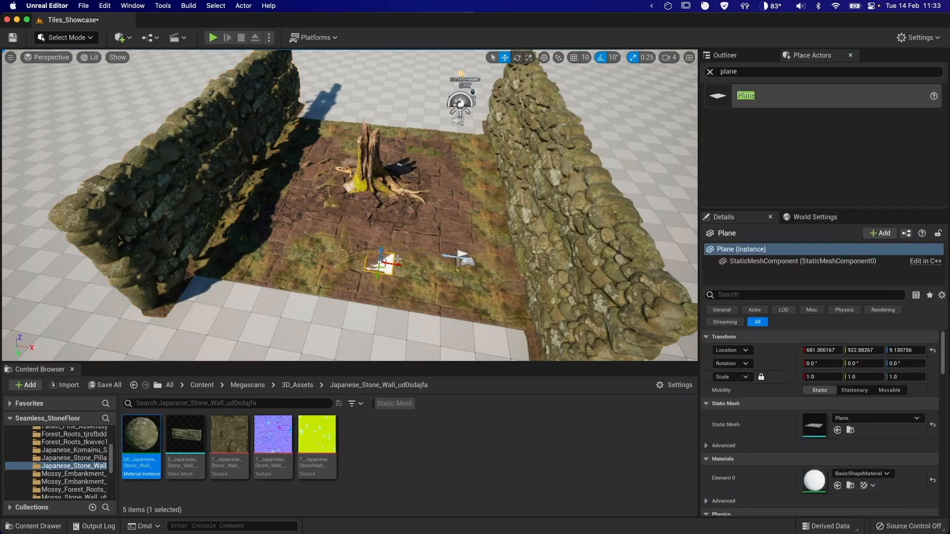
{"action": "left_click_drag", "start_coordinate": [382, 218], "coordinate": [490, 190]}
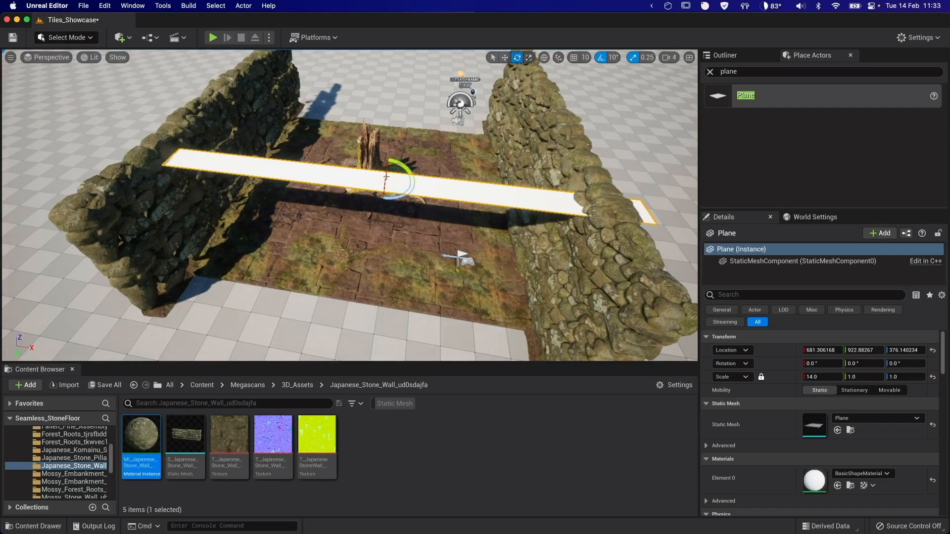
- Rotate the plane to about 90° around X and -90° around Z, and move it alongside the stone wall
{"action": "left_click_drag", "start_coordinate": [385, 176], "coordinate": [433, 172]}
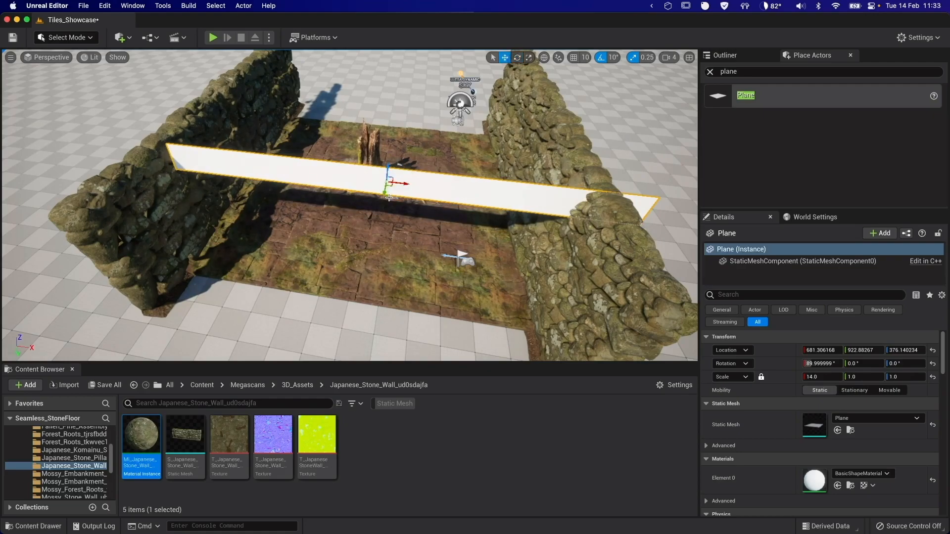
{"action": "left_click_drag", "start_coordinate": [416, 187], "coordinate": [390, 168]}
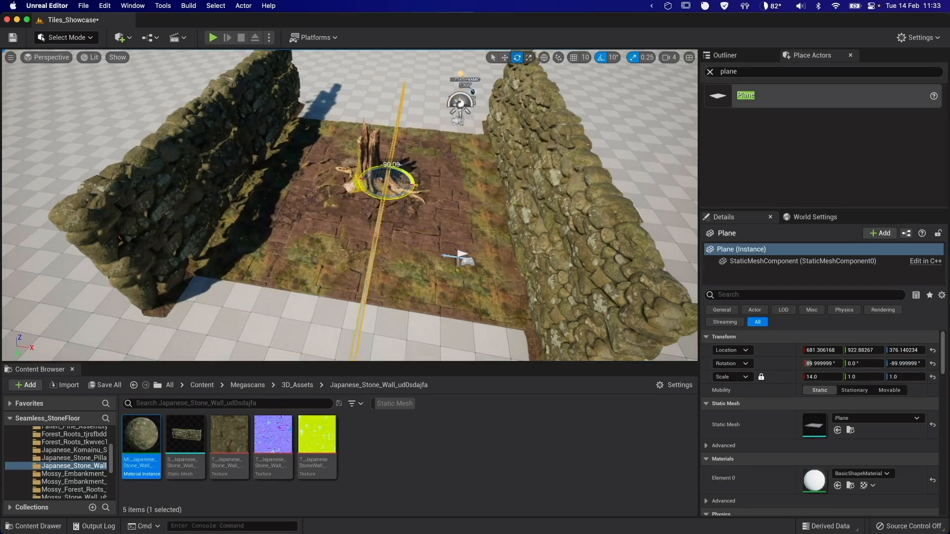
{"action": "left_click", "coordinate": [398, 198]}
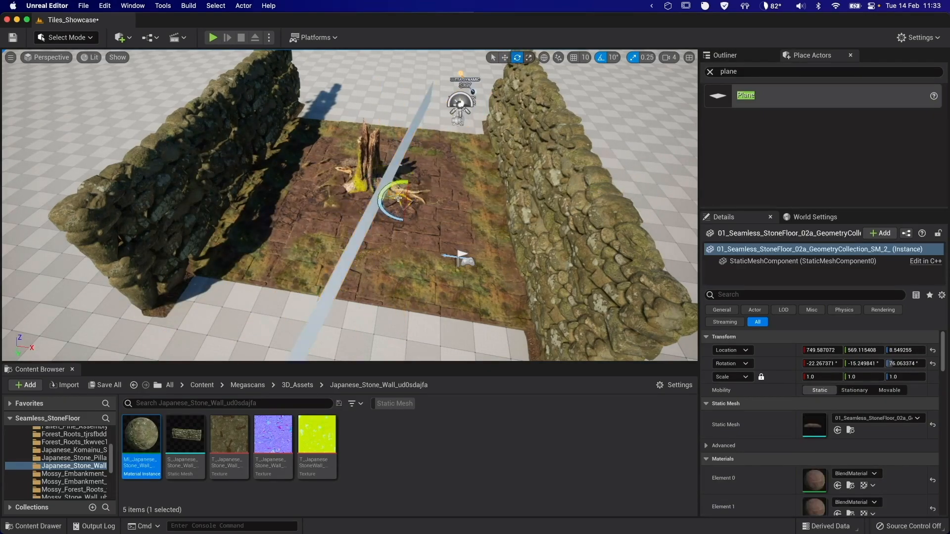
{"action": "left_click", "coordinate": [366, 222]}
{"action": "left_click_drag", "start_coordinate": [392, 197], "coordinate": [412, 185]}
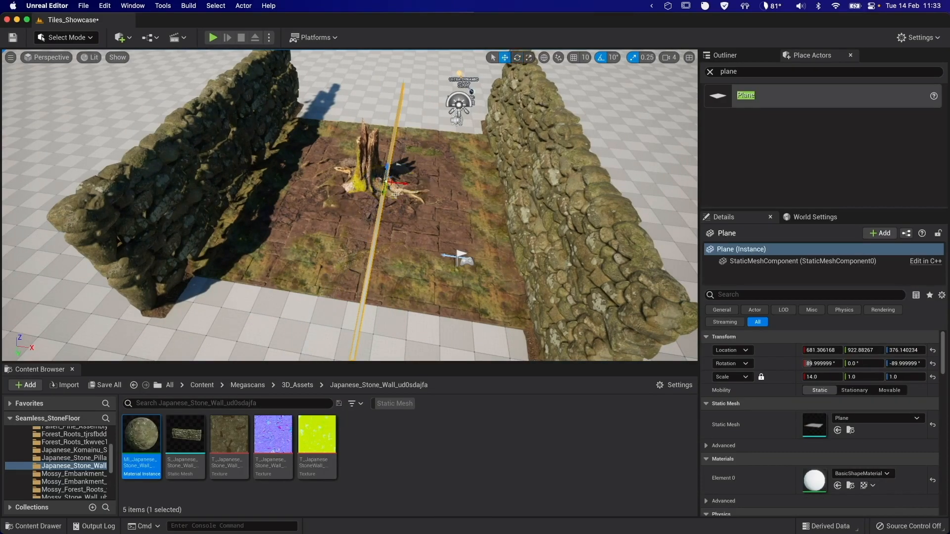
{"action": "left_click_drag", "start_coordinate": [614, 197], "coordinate": [625, 198]}
- Resize and reposition the plane to back the stone wall, and duplicate it behind the opposite wall
{"action": "right_click_drag", "start_coordinate": [625, 198], "coordinate": [378, 176]}
{"action": "key", "text": "r"}
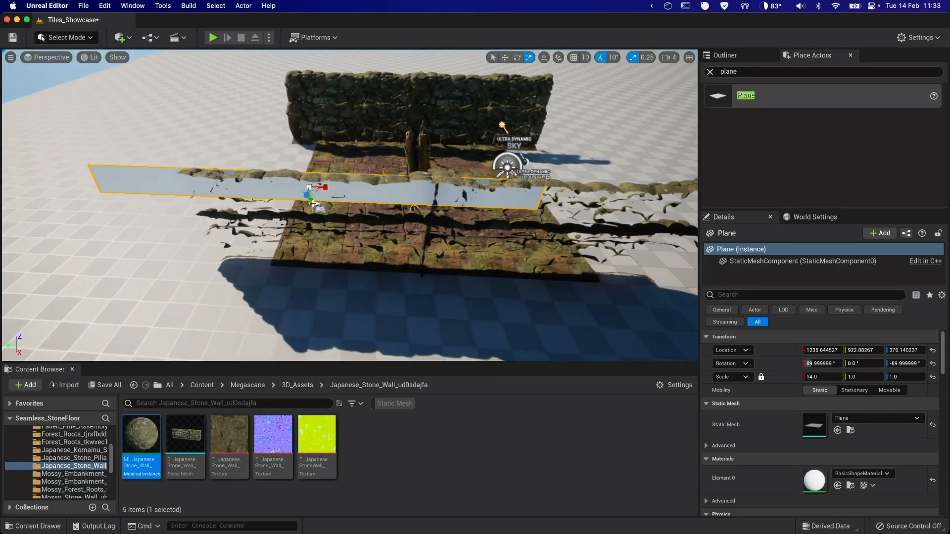
{"action": "left_click_drag", "start_coordinate": [320, 208], "coordinate": [315, 257]}
{"action": "left_click_drag", "start_coordinate": [326, 193], "coordinate": [418, 204]}
{"action": "right_click_drag", "start_coordinate": [418, 204], "coordinate": [586, 182]}
{"action": "left_click_drag", "start_coordinate": [510, 173], "coordinate": [145, 175], "text": "alt"}
{"action": "left_click_drag", "start_coordinate": [150, 216], "coordinate": [64, 207]}
{"action": "right_click_drag", "start_coordinate": [150, 217], "coordinate": [108, 205]}
{"action": "right_click_drag", "start_coordinate": [525, 158], "coordinate": [584, 181]}
- Duplicate two stacked stone wall segments, rotate the copies to 0° around Z and place them across the floor's open end
{"action": "left_click", "coordinate": [524, 159]}
{"action": "left_click", "coordinate": [524, 158], "text": "shift"}
{"action": "right_click_drag", "start_coordinate": [442, 206], "coordinate": [495, 225]}
{"action": "left_click_drag", "start_coordinate": [455, 204], "coordinate": [285, 162], "text": "alt"}
{"action": "key", "text": "e"}
{"action": "left_click_drag", "start_coordinate": [219, 157], "coordinate": [213, 156]}
{"action": "right_click_drag", "start_coordinate": [356, 165], "coordinate": [213, 170]}
{"action": "key", "text": "w"}
{"action": "left_click_drag", "start_coordinate": [447, 167], "coordinate": [211, 257]}
- Place the S_Ancient_Temple_Stones mesh from the Megascans 3D_Assets folder by the end wall and scale it uniformly to 4
{"action": "left_click", "coordinate": [247, 385]}
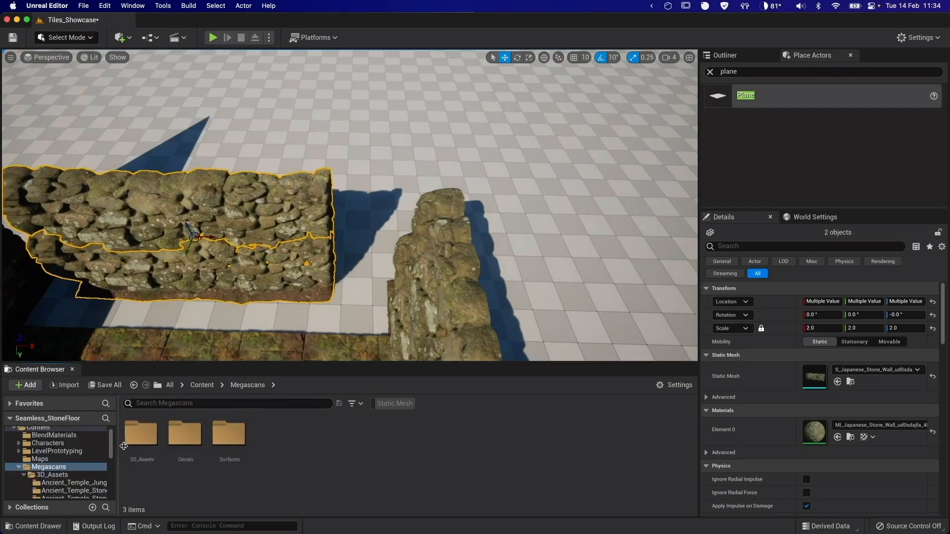
{"action": "double_click", "coordinate": [143, 434]}
{"action": "left_click", "coordinate": [395, 403]}
{"action": "left_click_drag", "start_coordinate": [237, 436], "coordinate": [269, 346]}
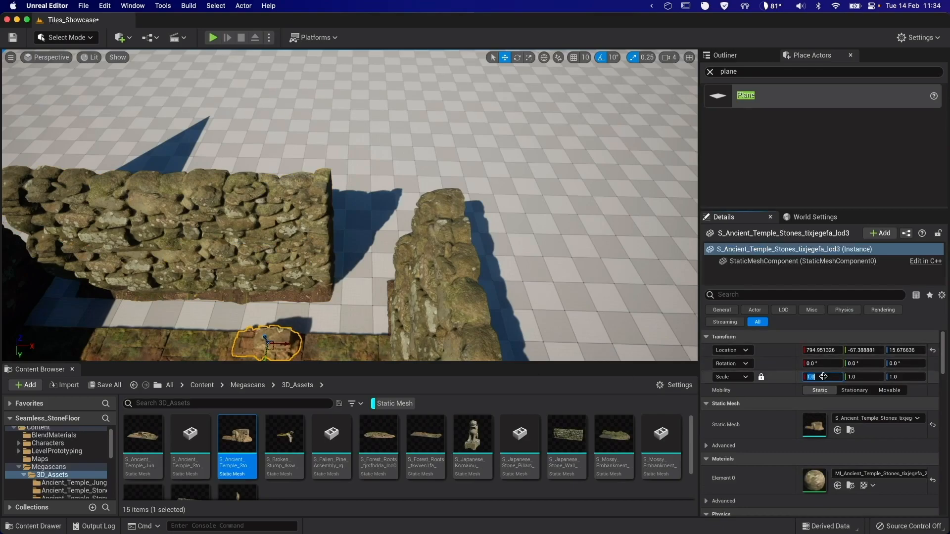
{"action": "type", "text": "4"}
{"action": "key", "text": "Return"}
{"action": "right_click_drag", "start_coordinate": [395, 258], "coordinate": [391, 247]}
- Set the parent of the Ancient Temple Stones material instance to M_MS_Default_Fuzz_RVT and save it
{"action": "left_click", "coordinate": [850, 485]}
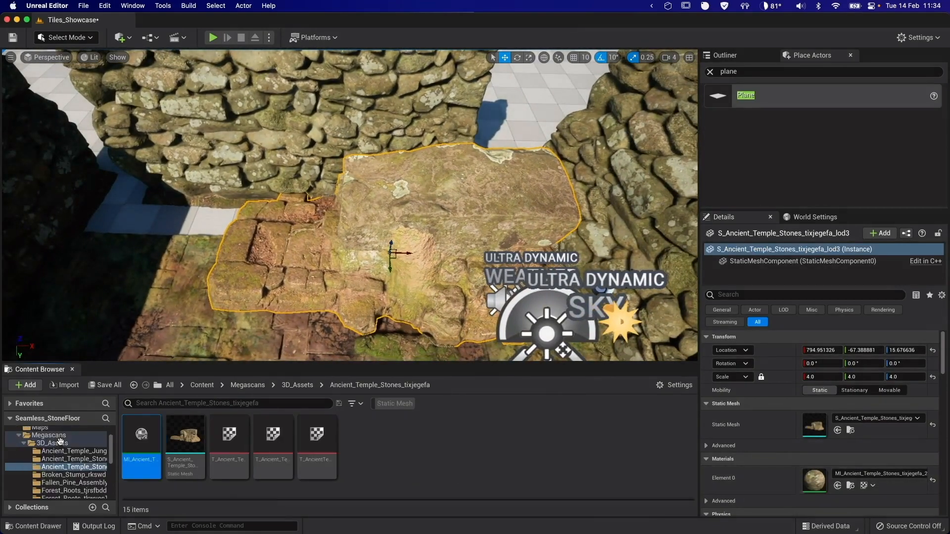
{"action": "double_click", "coordinate": [142, 437]}
{"action": "scroll", "coordinate": [593, 346], "scroll_direction": "down", "scroll_amount": 15}
{"action": "left_click", "coordinate": [597, 411]}
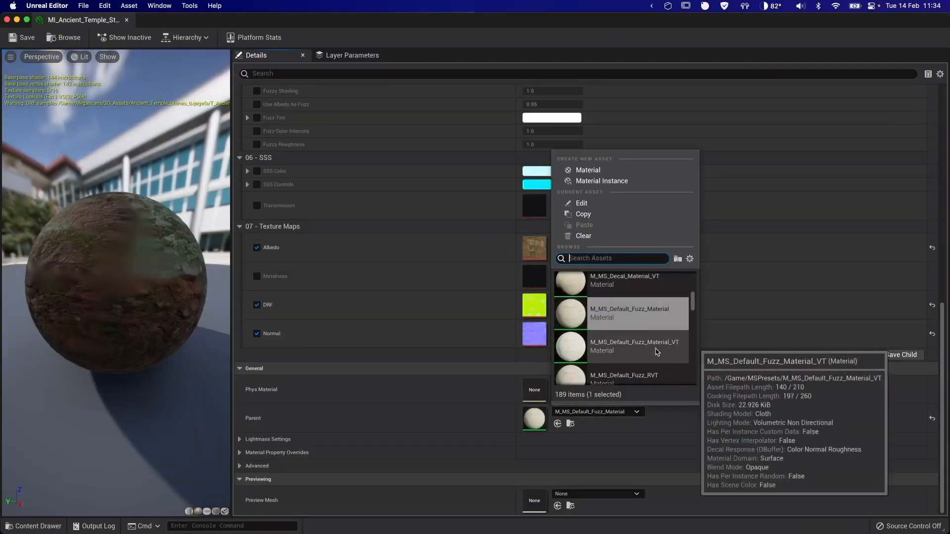
{"action": "scroll", "coordinate": [656, 352], "scroll_direction": "down", "scroll_amount": 1}
{"action": "left_click", "coordinate": [643, 351]}
{"action": "left_click", "coordinate": [25, 37]}
{"action": "left_click", "coordinate": [7, 20]}
- Move the temple stones into the corner where the end wall meets the side wall
{"action": "right_click_drag", "start_coordinate": [378, 241], "coordinate": [609, 309]}
{"action": "mouse_move", "coordinate": [415, 316]}
{"action": "right_mouse_down"}
{"action": "mouse_move", "coordinate": [404, 324]}
{"action": "mouse_move", "coordinate": [414, 316]}
{"action": "right_mouse_up"}
{"action": "left_click_drag", "start_coordinate": [409, 315], "coordinate": [413, 235]}
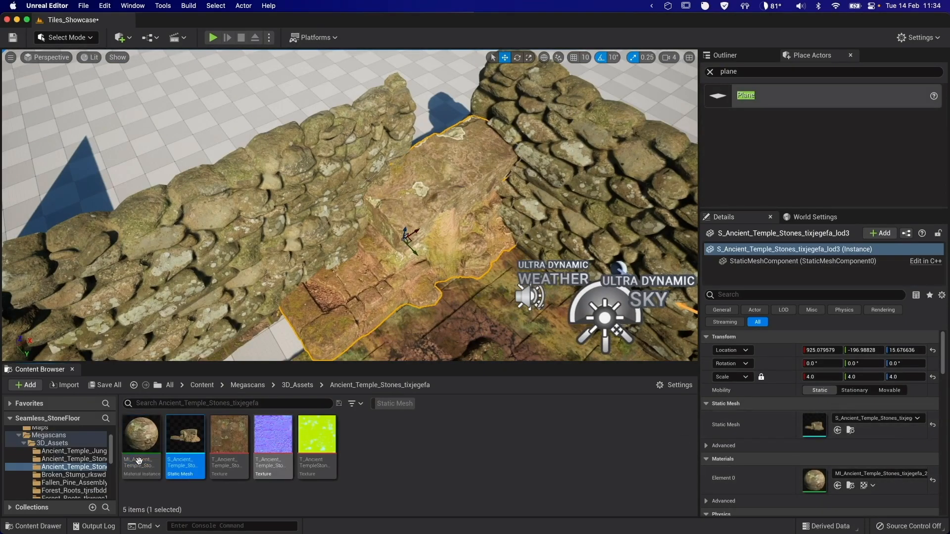
- Set the Ancient Temple Stones mesh's Collision Complexity to Use Complex Collision As Simple
{"action": "left_click", "coordinate": [187, 445]}
{"action": "double_click", "coordinate": [189, 467]}
{"action": "scroll", "coordinate": [821, 297], "scroll_direction": "down", "scroll_amount": 10}
{"action": "left_click", "coordinate": [846, 256]}
{"action": "left_click", "coordinate": [836, 298]}
{"action": "left_click", "coordinate": [7, 19]}
- Set the Japanese Stone Wall mesh's Collision Complexity to Use Complex Collision As Simple
{"action": "left_click", "coordinate": [544, 158]}
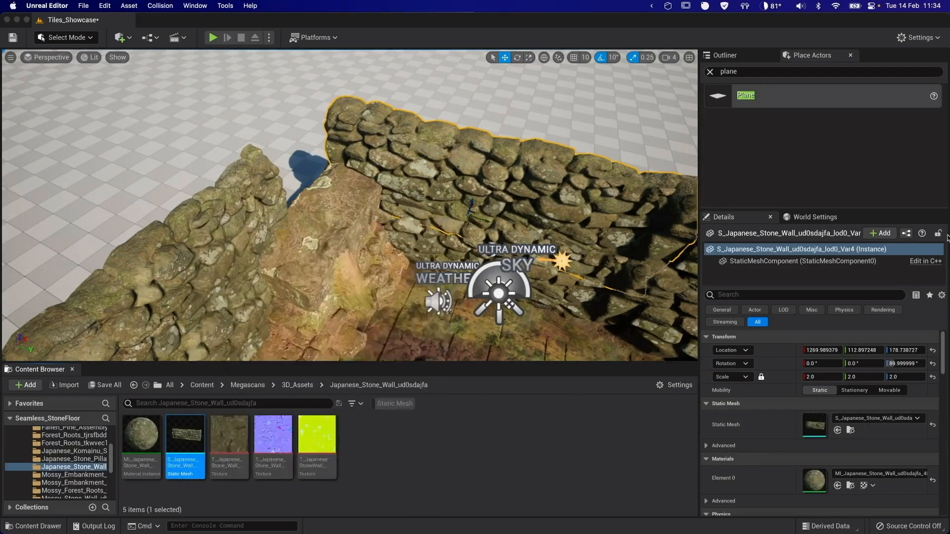
{"action": "double_click", "coordinate": [186, 445]}
{"action": "left_click", "coordinate": [846, 256]}
{"action": "left_click", "coordinate": [839, 293]}
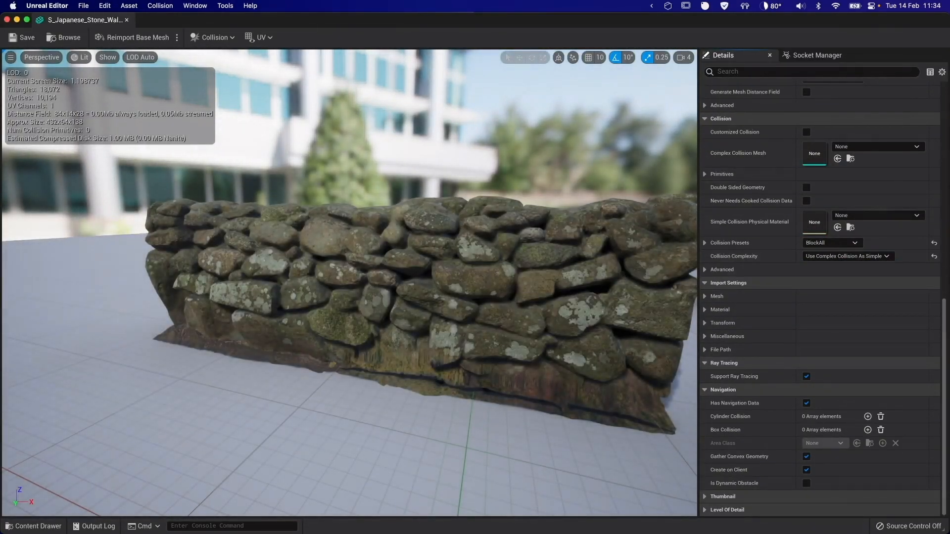
{"action": "left_click", "coordinate": [127, 20]}
- Duplicate the temple stones into the opposite corner, turned about 180° around Z, and shift both end wall segments slightly
{"action": "right_click_drag", "start_coordinate": [426, 223], "coordinate": [396, 226]}
{"action": "left_click", "coordinate": [426, 222]}
{"action": "left_click_drag", "start_coordinate": [451, 223], "coordinate": [250, 239], "text": "alt"}
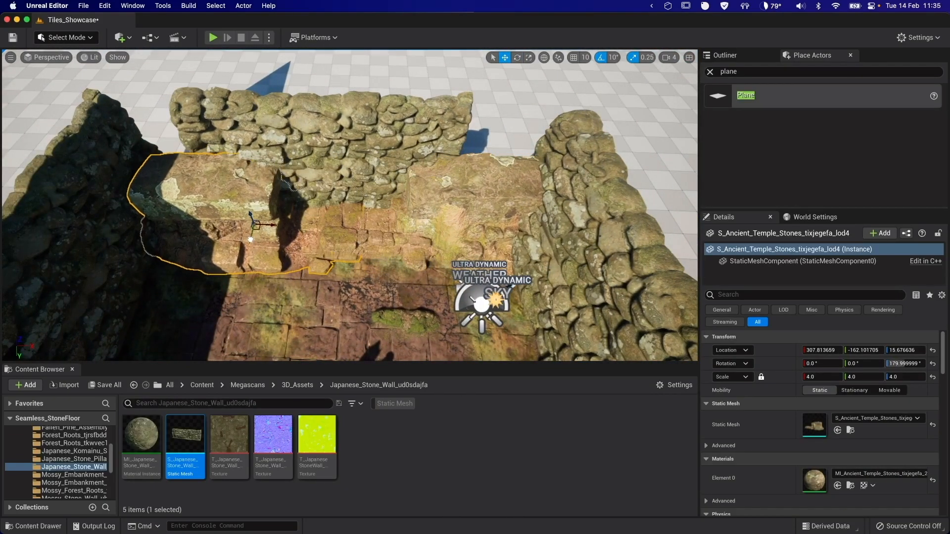
{"action": "right_click_drag", "start_coordinate": [268, 226], "coordinate": [284, 226]}
{"action": "left_click_drag", "start_coordinate": [327, 217], "coordinate": [310, 213]}
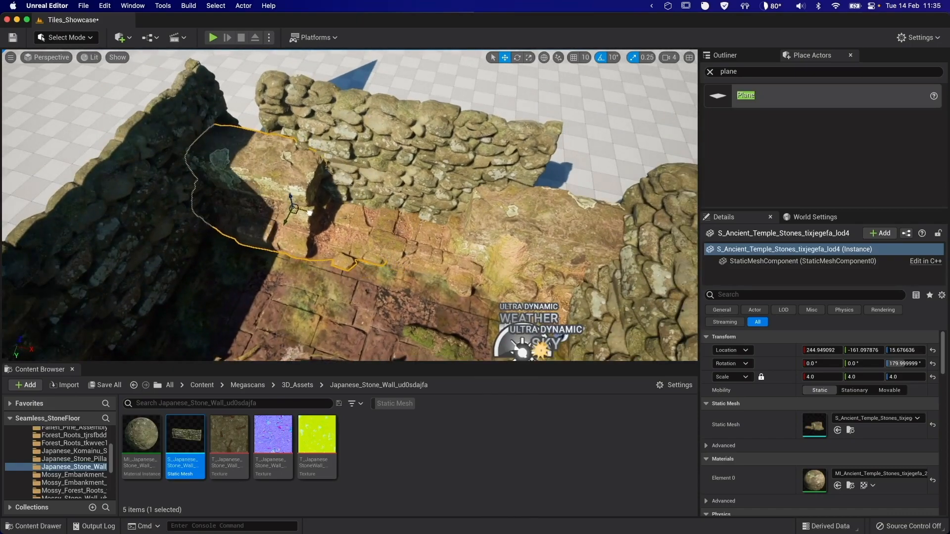
{"action": "left_click", "coordinate": [444, 142], "text": "ctrl"}
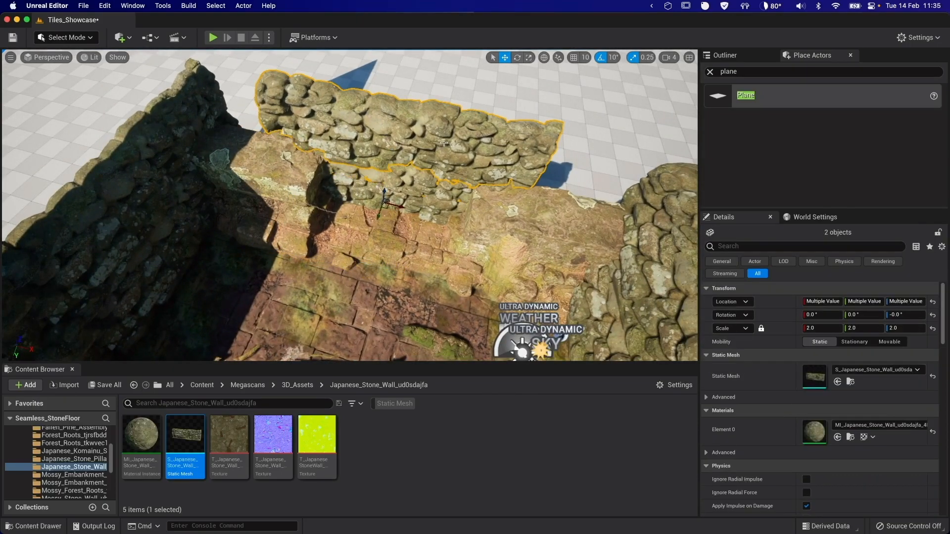
{"action": "mouse_move", "coordinate": [401, 205]}
{"action": "left_mouse_down"}
{"action": "mouse_move", "coordinate": [460, 217]}
{"action": "mouse_move", "coordinate": [405, 214]}
{"action": "left_mouse_up"}
- Place the S_Ancient_Temple_Stone_tjqtecada mesh at scale 4 on top of the corner temple stones, rotated 50° around Z
{"action": "left_click", "coordinate": [297, 386]}
{"action": "left_click", "coordinate": [393, 405]}
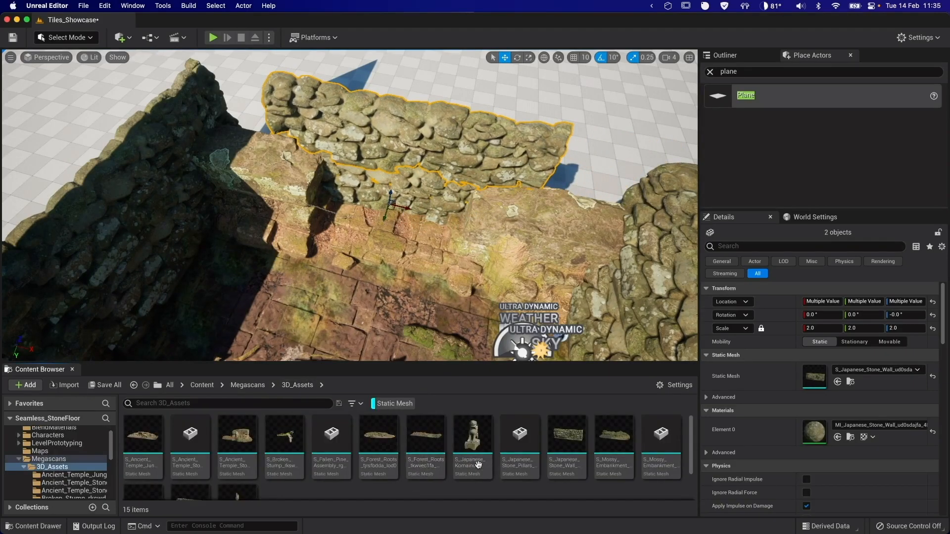
{"action": "left_click", "coordinate": [331, 440]}
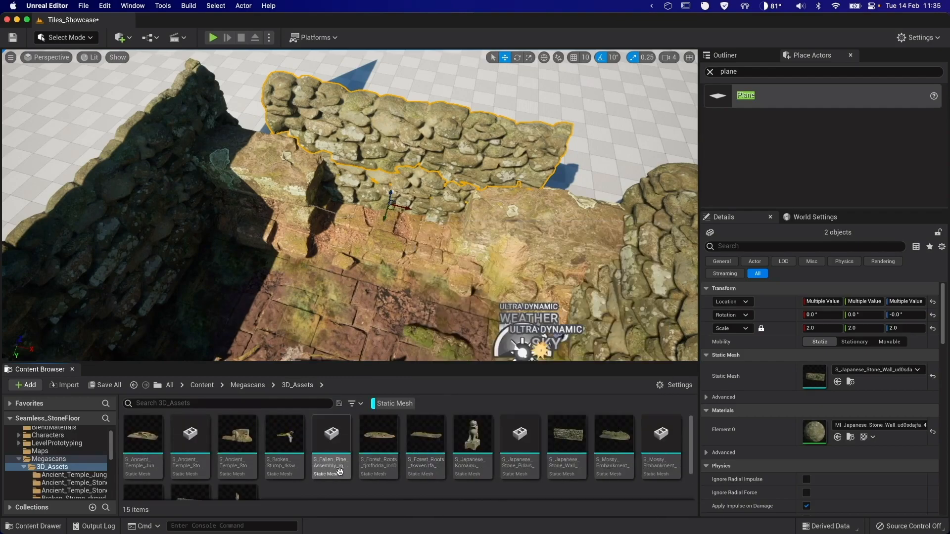
{"action": "left_click_drag", "start_coordinate": [190, 463], "coordinate": [321, 294]}
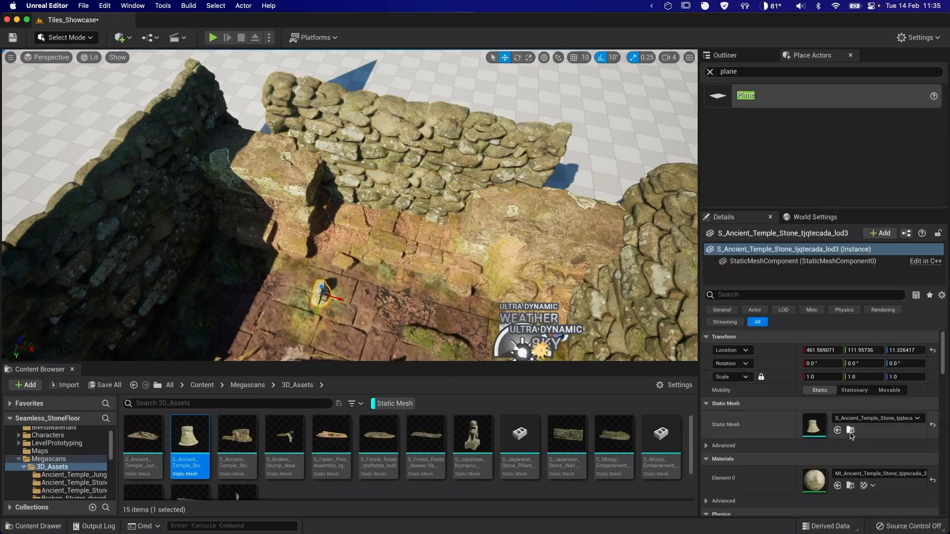
{"action": "type", "text": "4"}
{"action": "key", "text": "Return"}
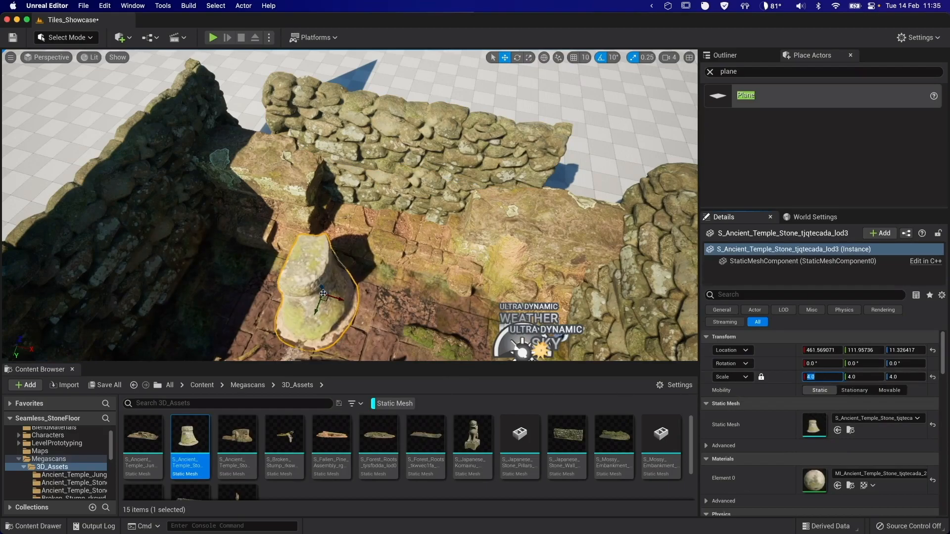
{"action": "left_click_drag", "start_coordinate": [324, 299], "coordinate": [251, 107]}
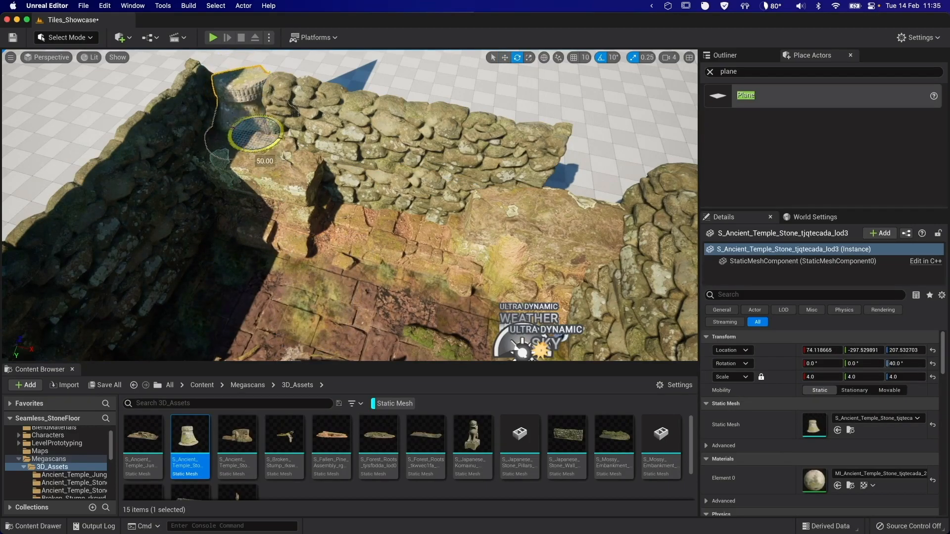
- Scale the carved temple stone uniformly to 5 and place a copy in the opposite corner, rotated about 80° around Z
{"action": "mouse_move", "coordinate": [293, 154]}
{"action": "right_mouse_down"}
{"action": "mouse_move", "coordinate": [277, 121]}
{"action": "mouse_move", "coordinate": [293, 153]}
{"action": "right_mouse_up"}
{"action": "key", "text": "w"}
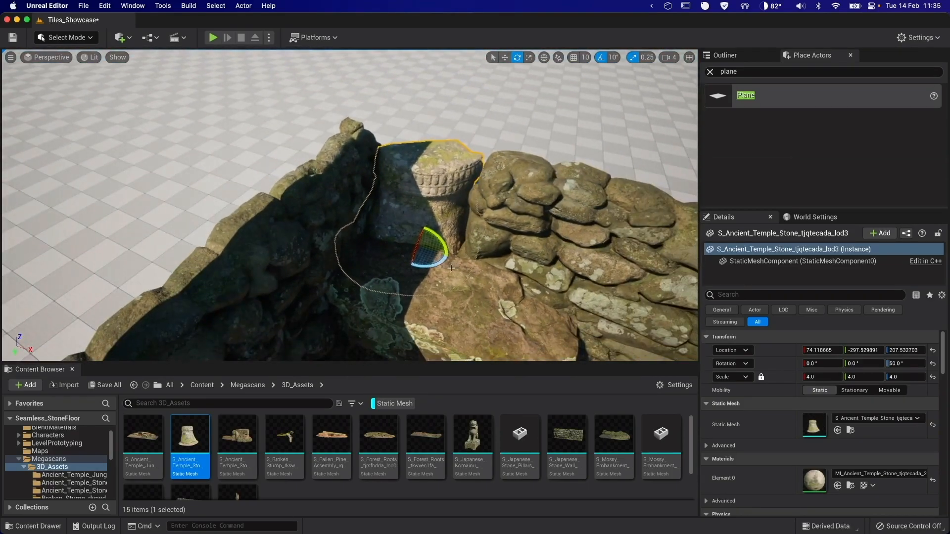
{"action": "type", "text": "5"}
{"action": "key", "text": "Return"}
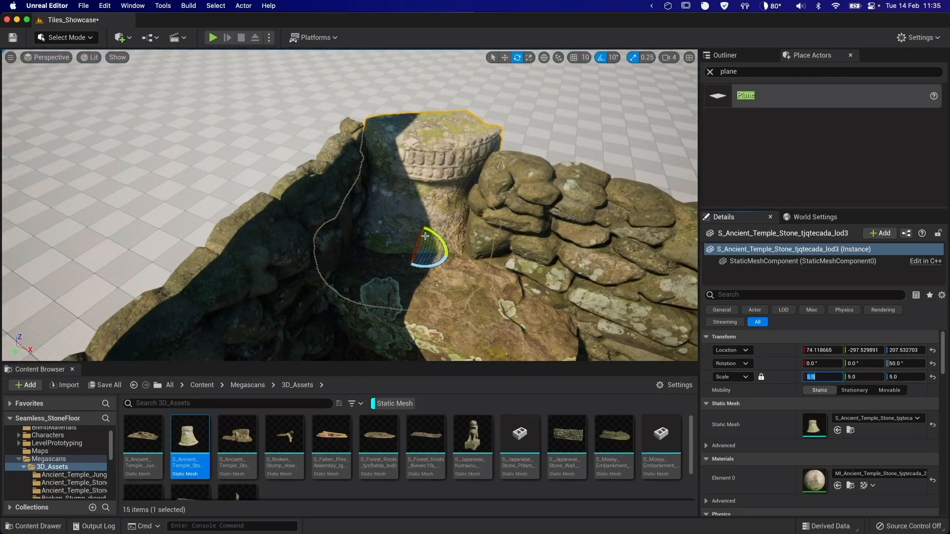
{"action": "key", "text": "e"}
{"action": "left_click_drag", "start_coordinate": [411, 263], "coordinate": [460, 255]}
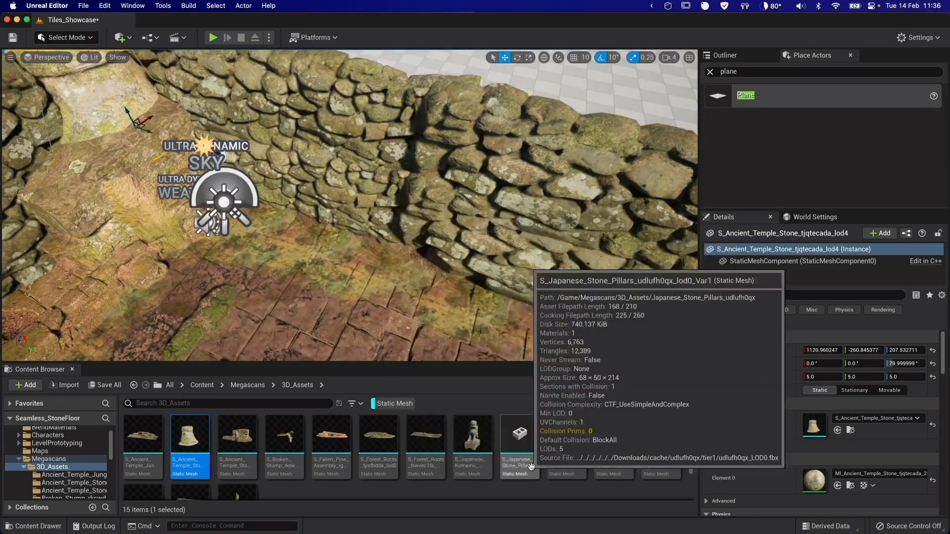
- Place the S_Japanese_Stone_Pillars mesh at scale 2, rotate it about 90° around Z and set it against the side wall
{"action": "left_click", "coordinate": [660, 436]}
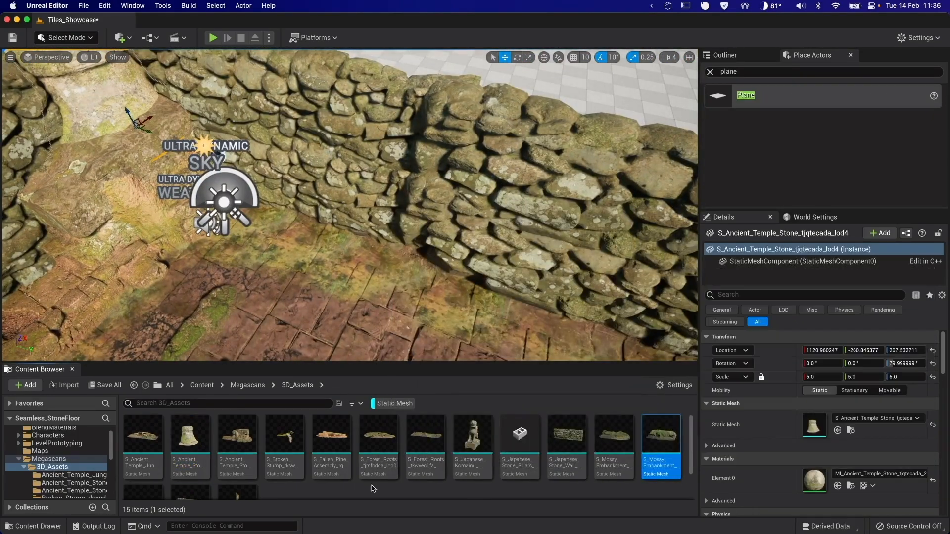
{"action": "left_click", "coordinate": [519, 438]}
{"action": "left_click_drag", "start_coordinate": [520, 438], "coordinate": [402, 307]}
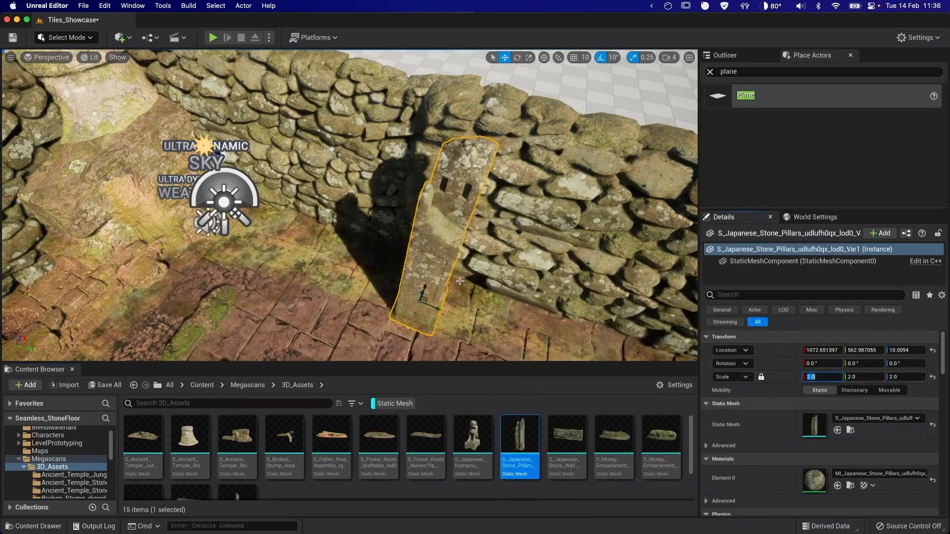
{"action": "key", "text": "e"}
{"action": "left_click_drag", "start_coordinate": [310, 278], "coordinate": [487, 324]}
{"action": "key", "text": "w"}
{"action": "right_click_drag", "start_coordinate": [475, 319], "coordinate": [428, 324]}
{"action": "left_click_drag", "start_coordinate": [392, 297], "coordinate": [414, 273]}
- Duplicate the stone pillars at intervals along the side wall
{"action": "right_click_drag", "start_coordinate": [414, 273], "coordinate": [469, 262]}
{"action": "left_click_drag", "start_coordinate": [486, 258], "coordinate": [259, 257], "text": "alt"}
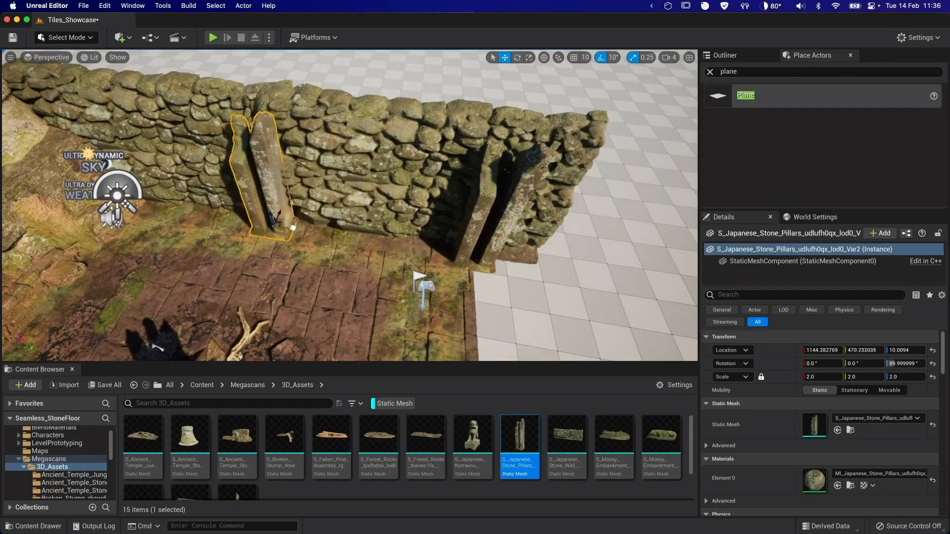
{"action": "right_click_drag", "start_coordinate": [260, 257], "coordinate": [217, 259]}
{"action": "left_click_drag", "start_coordinate": [408, 241], "coordinate": [230, 242], "text": "alt"}
{"action": "right_click_drag", "start_coordinate": [230, 241], "coordinate": [153, 252]}
- Select the stone pillars, duplicate them to the opposite wall and delete one unneeded object
{"action": "left_click", "coordinate": [594, 319]}
{"action": "left_click", "coordinate": [402, 212], "text": "shift"}
{"action": "right_click_drag", "start_coordinate": [402, 212], "coordinate": [341, 220]}
{"action": "left_click_drag", "start_coordinate": [480, 196], "coordinate": [251, 182], "text": "alt"}
{"action": "right_click_drag", "start_coordinate": [251, 182], "coordinate": [294, 267]}
{"action": "left_click", "coordinate": [294, 267]}
{"action": "key", "text": "Delete"}
- Place the Japanese Komainu statue on the floor beside the stone pillars at the wall's open end
{"action": "right_click_drag", "start_coordinate": [418, 243], "coordinate": [544, 252]}
{"action": "left_click_drag", "start_coordinate": [473, 442], "coordinate": [538, 298]}
{"action": "right_click_drag", "start_coordinate": [538, 298], "coordinate": [511, 297]}
- Set the parent of the Japanese Stone Pillars material instance to M_MS_Default_Fuzz_RVT
{"action": "left_click", "coordinate": [465, 173]}
{"action": "left_click", "coordinate": [850, 485]}
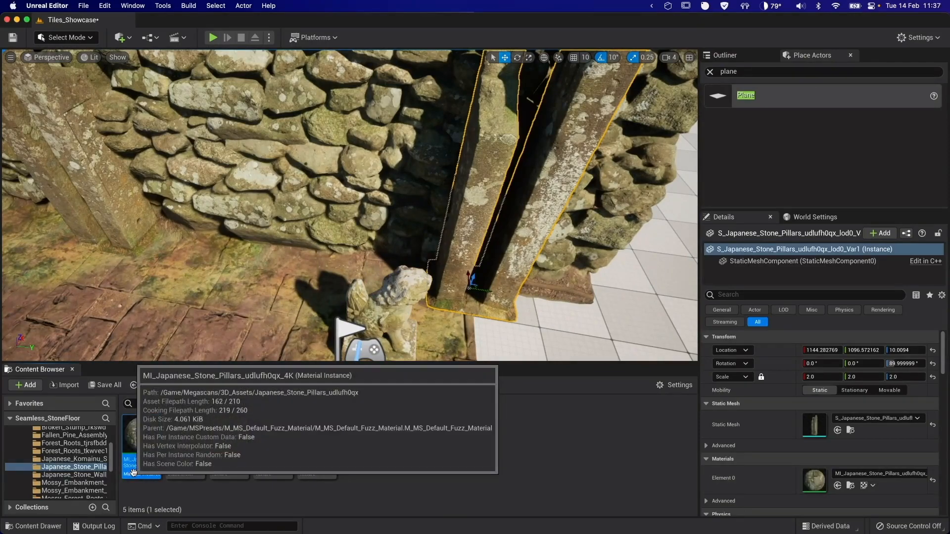
{"action": "double_click", "coordinate": [135, 442]}
{"action": "scroll", "coordinate": [618, 395], "scroll_direction": "down", "scroll_amount": 15}
{"action": "left_click", "coordinate": [620, 411]}
{"action": "left_click", "coordinate": [647, 354]}
{"action": "scroll", "coordinate": [650, 385], "scroll_direction": "down", "scroll_amount": 5}
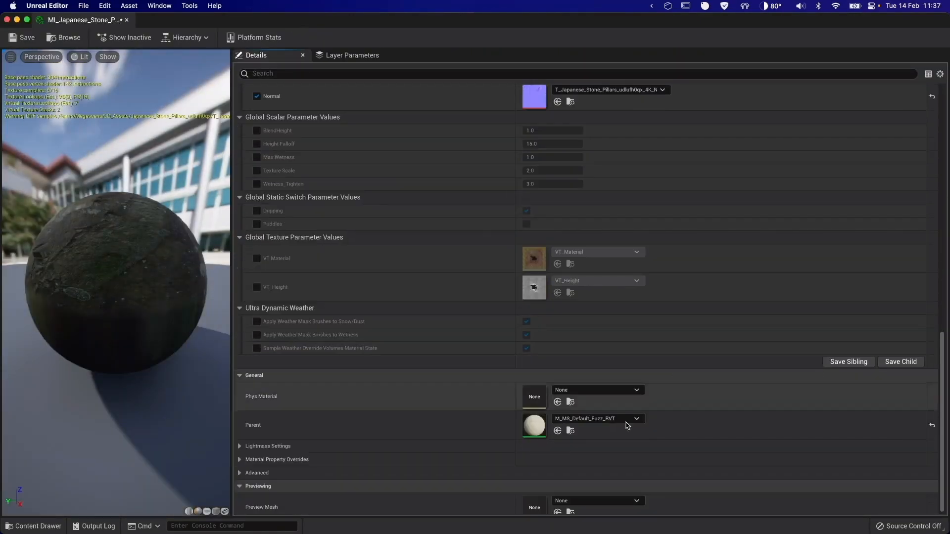
{"action": "left_click", "coordinate": [7, 19]}
- Set the parent of the Komainu statue's material instance to M_MS_Default_Fuzz_RVT and save it
{"action": "double_click", "coordinate": [822, 482]}
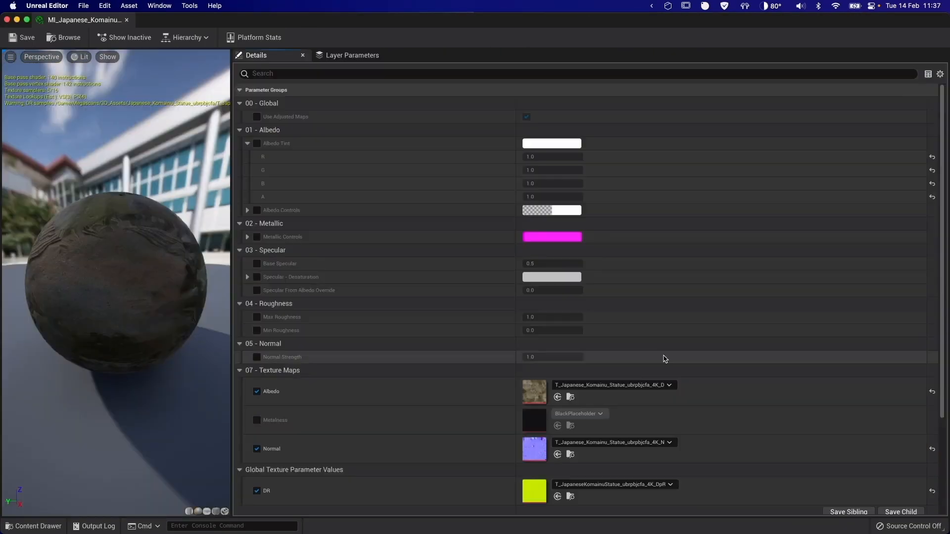
{"action": "scroll", "coordinate": [663, 358], "scroll_direction": "down", "scroll_amount": 5}
{"action": "left_click", "coordinate": [618, 412]}
{"action": "scroll", "coordinate": [653, 350], "scroll_direction": "down", "scroll_amount": 5}
{"action": "scroll", "coordinate": [653, 350], "scroll_direction": "up", "scroll_amount": 5}
{"action": "type", "text": "rvt"}
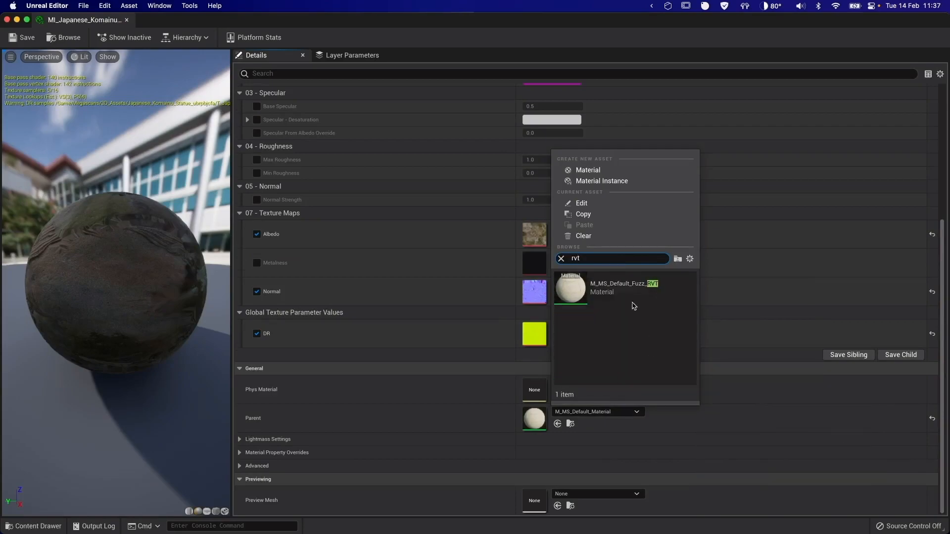
{"action": "left_click", "coordinate": [638, 288]}
{"action": "left_click", "coordinate": [13, 37]}
{"action": "left_click", "coordinate": [7, 19]}
- Position the Komainu statues along the side wall next to the stone pillars
{"action": "right_click_drag", "start_coordinate": [376, 277], "coordinate": [445, 257]}
{"action": "key", "text": "w"}
{"action": "left_click_drag", "start_coordinate": [307, 245], "coordinate": [384, 226]}
{"action": "right_click_drag", "start_coordinate": [390, 240], "coordinate": [475, 249]}
{"action": "left_click_drag", "start_coordinate": [390, 259], "coordinate": [396, 260]}
{"action": "left_click", "coordinate": [375, 233]}
{"action": "right_click_drag", "start_coordinate": [375, 234], "coordinate": [347, 229]}
{"action": "left_click_drag", "start_coordinate": [530, 238], "coordinate": [543, 239]}
{"action": "right_click_drag", "start_coordinate": [494, 232], "coordinate": [465, 217]}
- Duplicate the selected Komainu statues to the opposite wall and rotate the copies to about 270° around Z
{"action": "left_click", "coordinate": [454, 101], "text": "shift"}
{"action": "left_click", "coordinate": [451, 151], "text": "shift"}
{"action": "right_click_drag", "start_coordinate": [451, 151], "coordinate": [457, 232]}
{"action": "left_click_drag", "start_coordinate": [476, 226], "coordinate": [207, 346], "text": "alt"}
{"action": "right_click_drag", "start_coordinate": [208, 341], "coordinate": [134, 327]}
{"action": "key", "text": "e"}
{"action": "right_click_drag", "start_coordinate": [366, 64], "coordinate": [317, 45]}
{"action": "key", "text": "w"}
{"action": "left_click_drag", "start_coordinate": [437, 196], "coordinate": [152, 278]}
{"action": "right_click_drag", "start_coordinate": [153, 278], "coordinate": [198, 276]}
- Reposition the duplicated Komainu statues along the opposite wall, on both sides of the stone pillars and at the wall's end
{"action": "left_click", "coordinate": [362, 237]}
{"action": "left_click", "coordinate": [244, 233], "text": "shift"}
{"action": "left_click_drag", "start_coordinate": [225, 263], "coordinate": [312, 263]}
{"action": "left_click", "coordinate": [639, 233]}
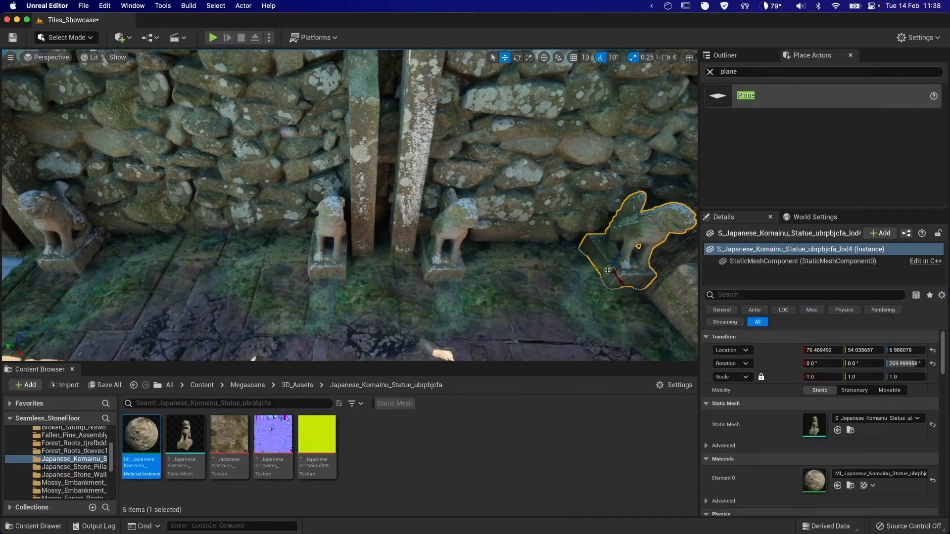
{"action": "left_click_drag", "start_coordinate": [585, 270], "coordinate": [576, 271]}
- Duplicate the four wall and rock pieces of the end wall to the ruin's open end and rotate the copies 180° around Z
{"action": "right_click_drag", "start_coordinate": [545, 272], "coordinate": [687, 284]}
{"action": "left_click", "coordinate": [302, 197]}
{"action": "left_click", "coordinate": [296, 235], "text": "shift"}
{"action": "left_click", "coordinate": [369, 233], "text": "shift"}
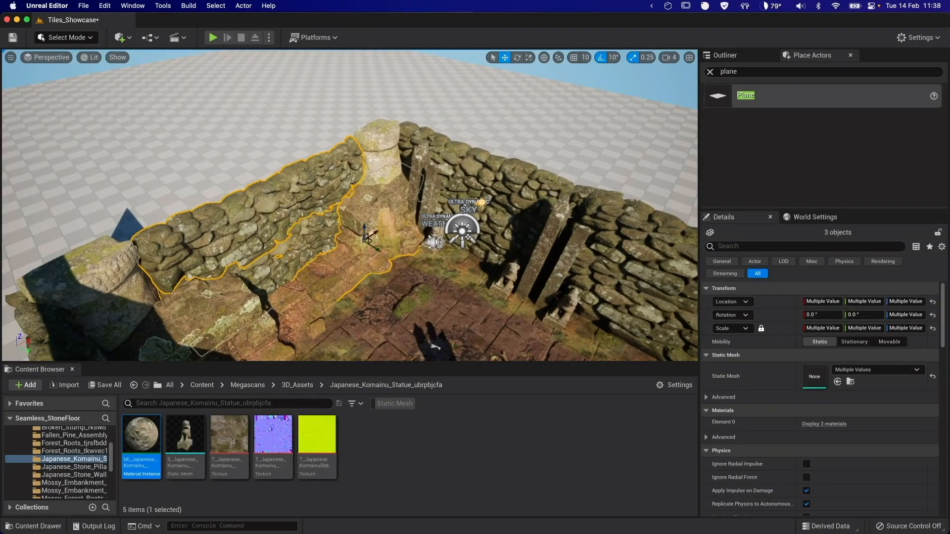
{"action": "left_click", "coordinate": [257, 291], "text": "shift"}
{"action": "right_click_drag", "start_coordinate": [257, 292], "coordinate": [296, 322]}
{"action": "right_click_drag", "start_coordinate": [198, 302], "coordinate": [245, 314]}
{"action": "left_click_drag", "start_coordinate": [288, 301], "coordinate": [630, 277], "text": "alt"}
{"action": "key", "text": "e"}
{"action": "right_click_drag", "start_coordinate": [445, 238], "coordinate": [467, 245]}
{"action": "key", "text": "w"}
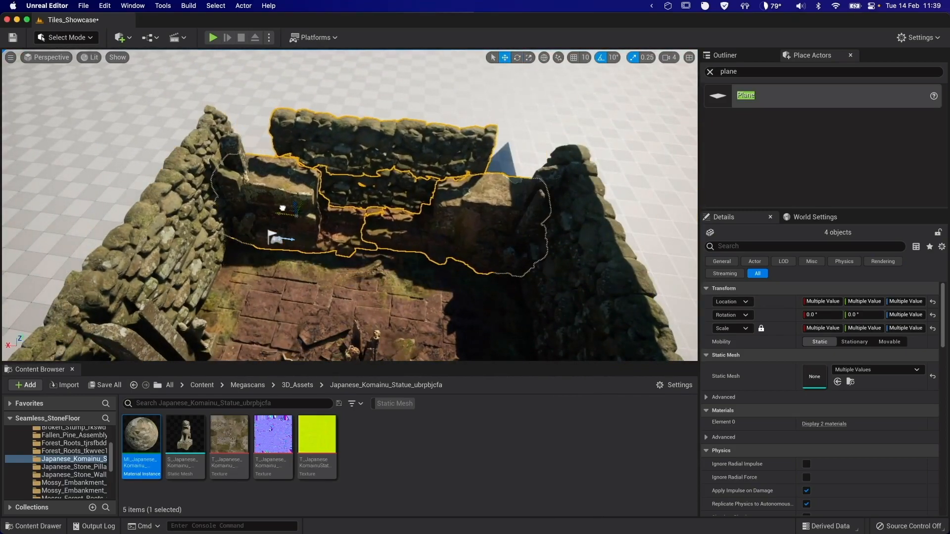
- Align the duplicated stone walls behind the rock blocks that close the ruin's open end
{"action": "right_click_drag", "start_coordinate": [284, 226], "coordinate": [335, 197]}
{"action": "right_click_drag", "start_coordinate": [410, 182], "coordinate": [274, 233]}
{"action": "left_click", "coordinate": [275, 232]}
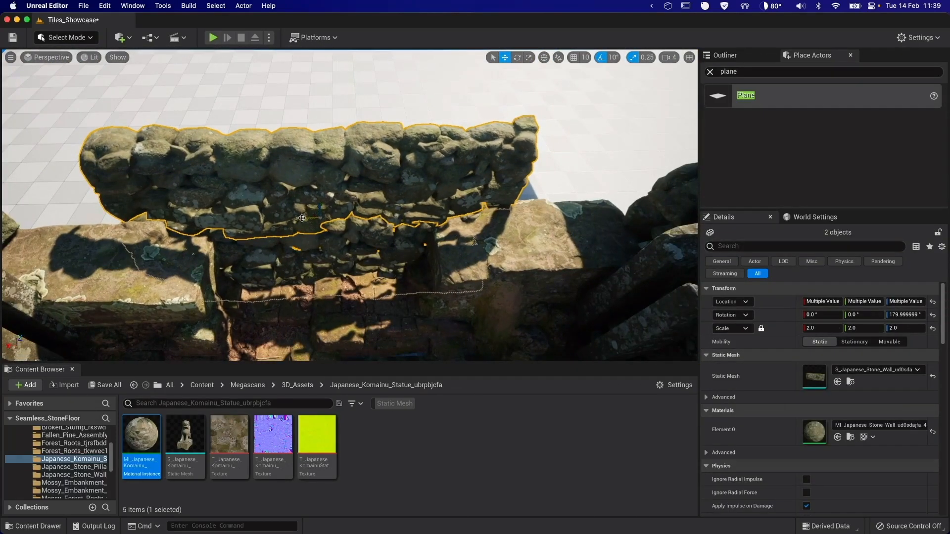
{"action": "right_click_drag", "start_coordinate": [274, 232], "coordinate": [267, 213]}
{"action": "left_click", "coordinate": [260, 246]}
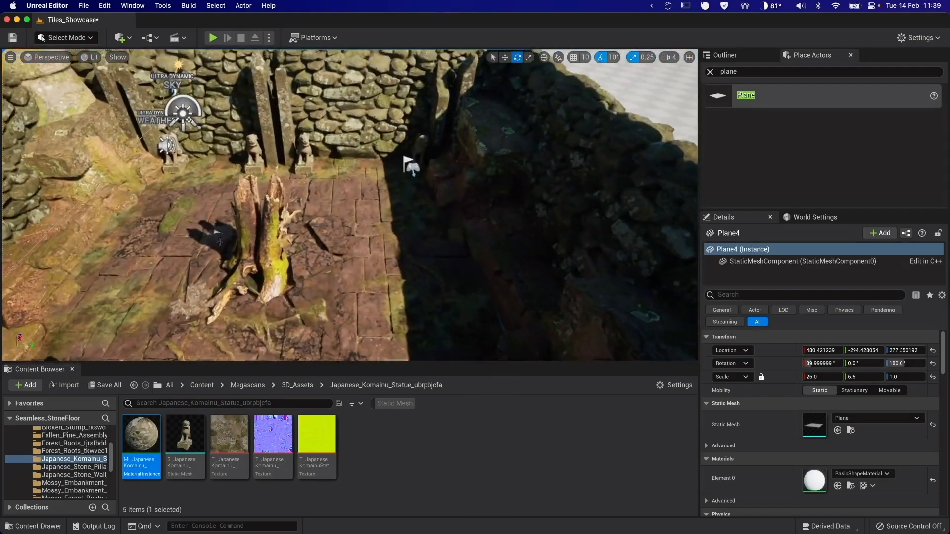
- Move the PlayerStart along Y to about 723 and test-play the level
{"action": "left_click", "coordinate": [410, 166]}
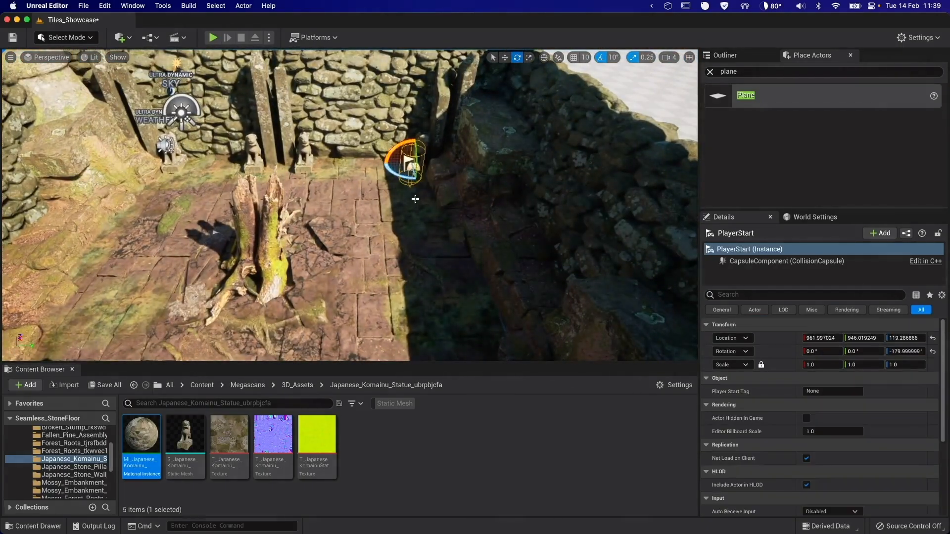
{"action": "key", "text": "alt+p"}
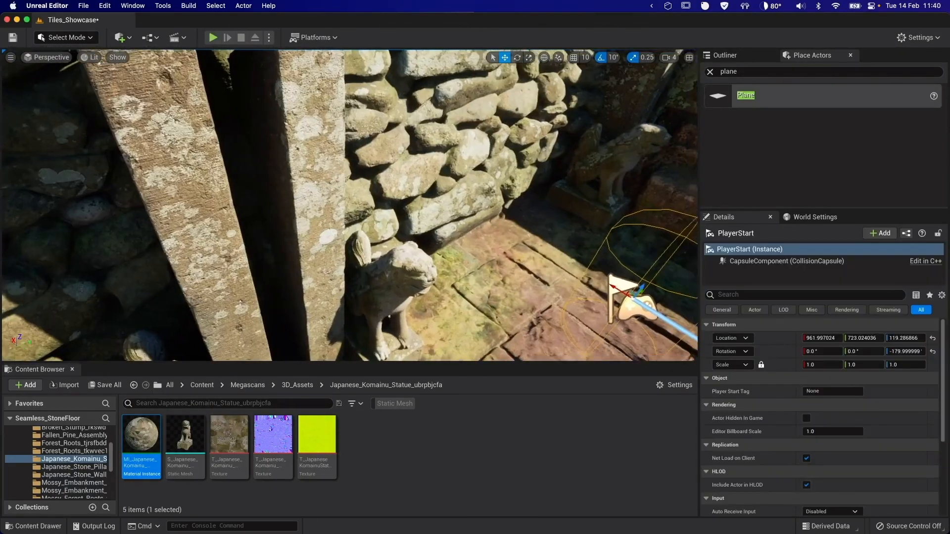
- Set the Stone Pillars mesh's collision complexity to Use Complex Collision As Simple and open the Komainu statue mesh
{"action": "left_click", "coordinate": [233, 213]}
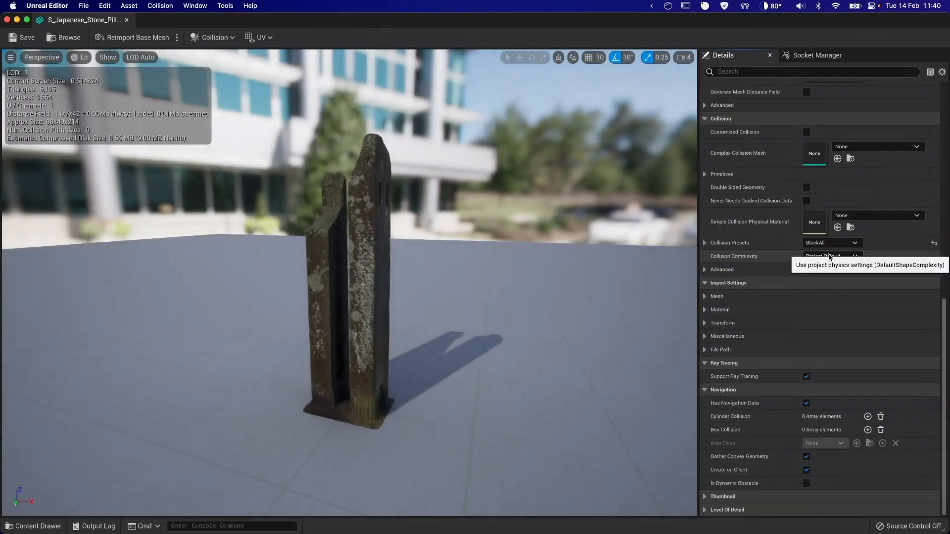
{"action": "left_click", "coordinate": [830, 257]}
{"action": "left_click", "coordinate": [841, 307]}
{"action": "left_click", "coordinate": [7, 20]}
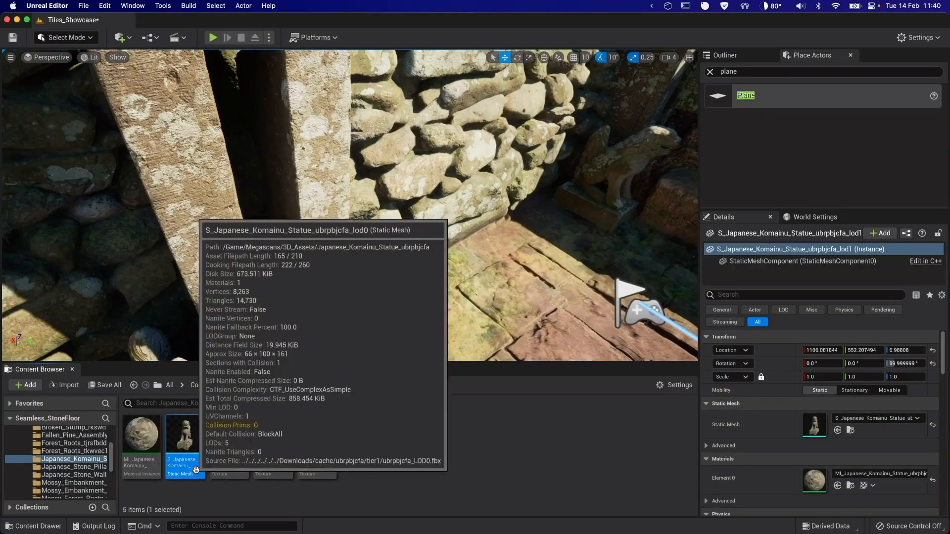
{"action": "double_click", "coordinate": [183, 435]}
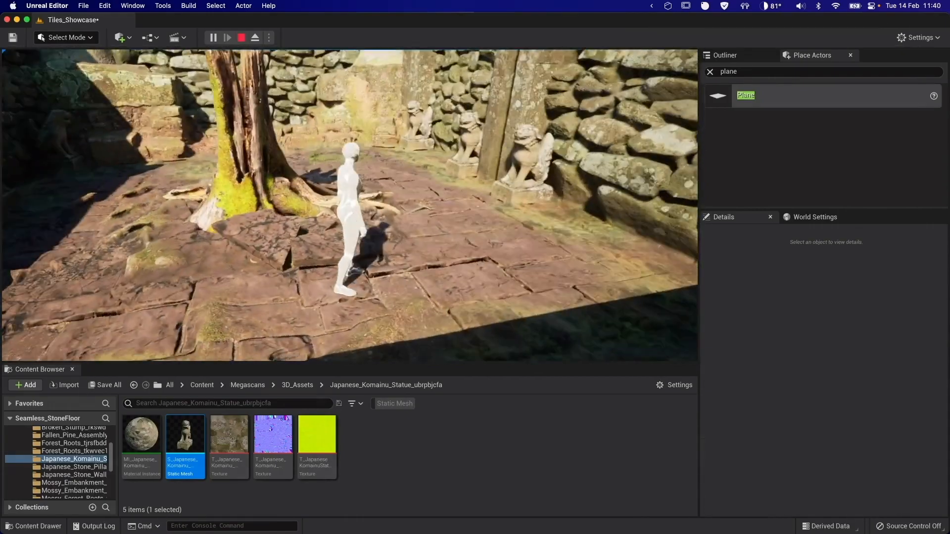
- End the test play and adjust the Time of Day of Ultra_Dynamic_Sky
{"action": "key", "text": "Escape"}
{"action": "right_click_drag", "start_coordinate": [439, 208], "coordinate": [438, 208]}
{"action": "left_click", "coordinate": [433, 224]}
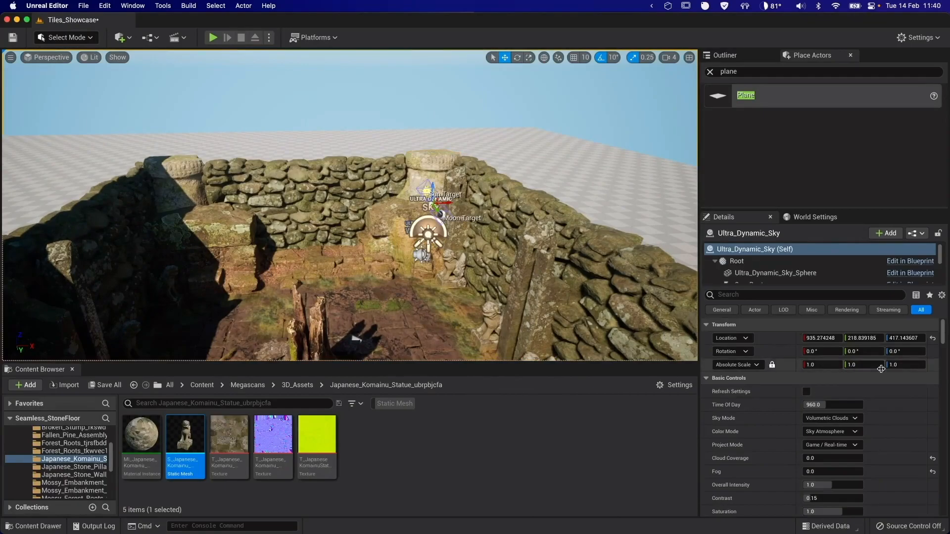
{"action": "left_click_drag", "start_coordinate": [810, 405], "coordinate": [832, 405]}
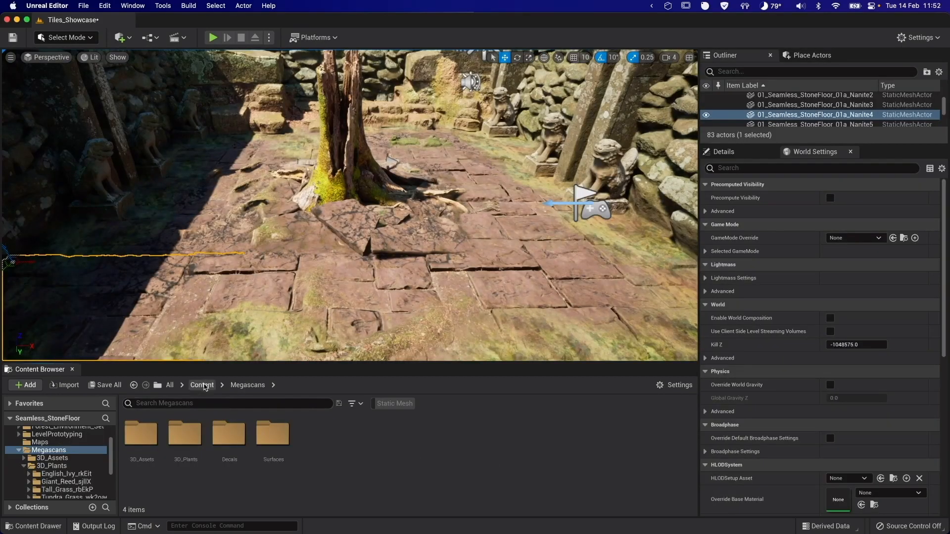
- Browse to the Foliage folder of Forest_Environment_Set's Environment assets and filter it to static meshes
{"action": "left_click", "coordinate": [203, 385]}
{"action": "double_click", "coordinate": [232, 435]}
{"action": "double_click", "coordinate": [146, 439]}
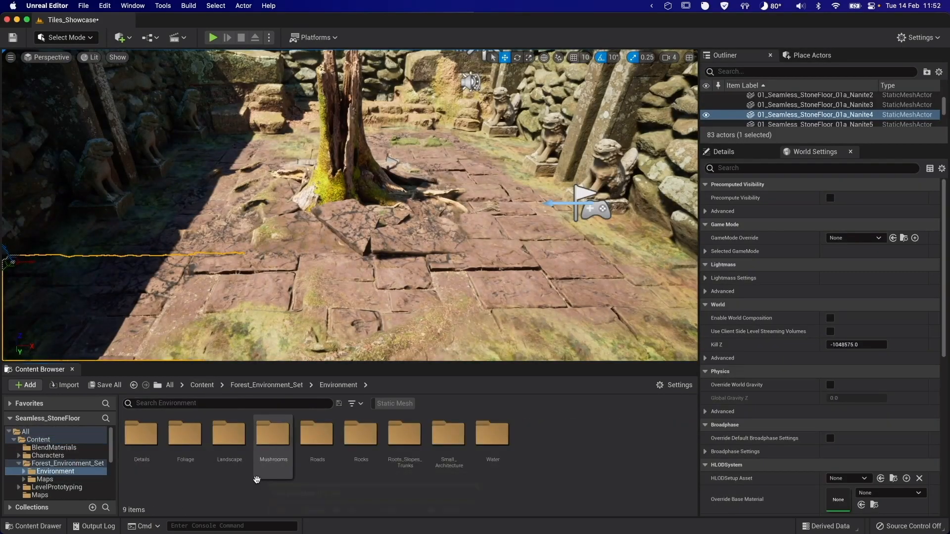
{"action": "double_click", "coordinate": [273, 434]}
{"action": "left_click", "coordinate": [394, 404]}
{"action": "scroll", "coordinate": [376, 455], "scroll_direction": "down", "scroll_amount": 1}
- Activate Foliage mode and add the ten grass meshes from SM_grass_01_1 to SM_grass_03_3 as foliage types
{"action": "left_click", "coordinate": [71, 40]}
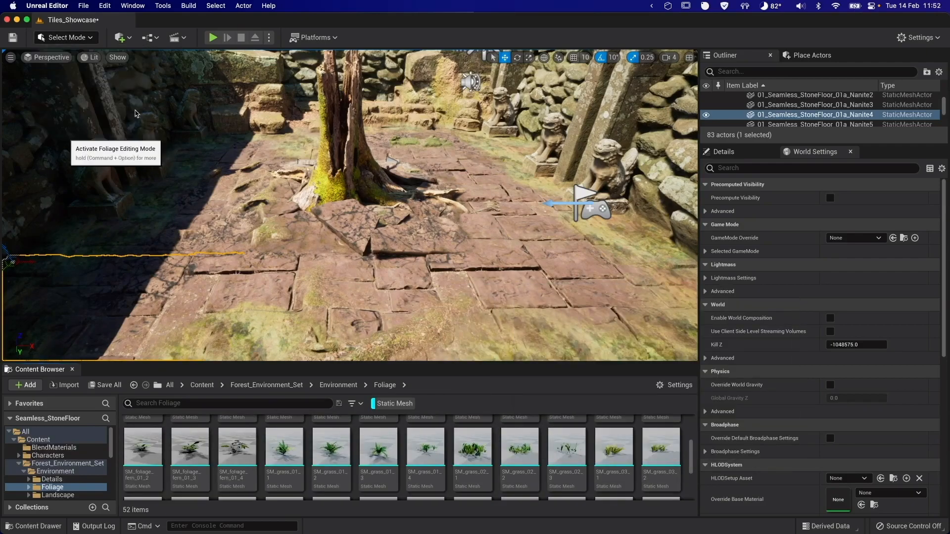
{"action": "left_click", "coordinate": [64, 131]}
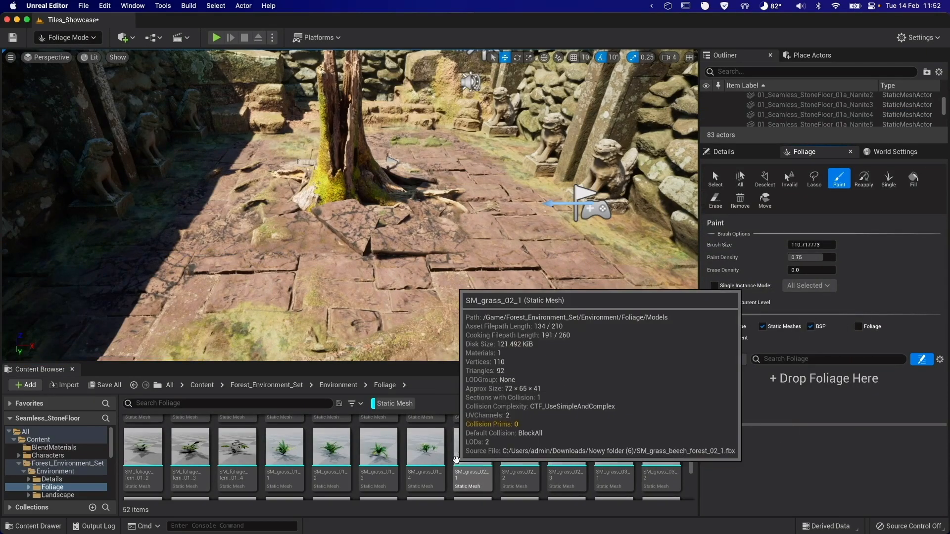
{"action": "left_click", "coordinate": [292, 479]}
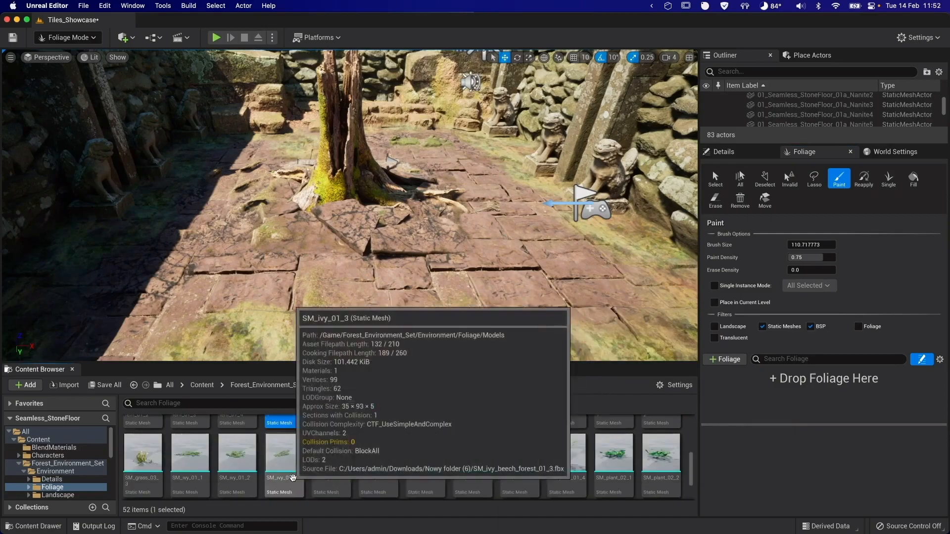
{"action": "scroll", "coordinate": [296, 460], "scroll_direction": "down", "scroll_amount": 1}
{"action": "left_click", "coordinate": [142, 458], "text": "shift"}
{"action": "left_click_drag", "start_coordinate": [142, 458], "coordinate": [777, 394]}
- Paint the grass meshes along the wall bases and around the tree trunk at 0.75 paint density, undoing unwanted strokes
{"action": "left_click_drag", "start_coordinate": [484, 250], "coordinate": [668, 286]}
{"action": "key", "text": "super+z"}
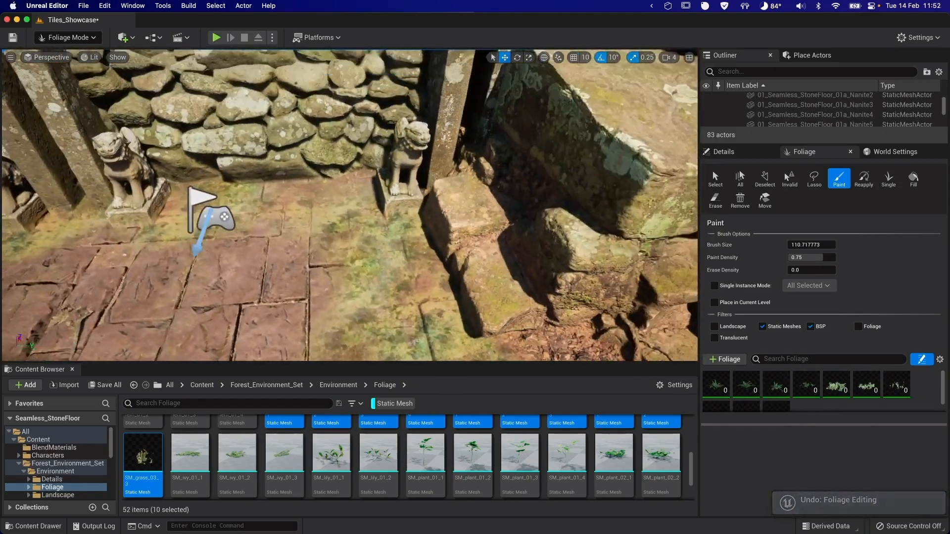
{"action": "left_click_drag", "start_coordinate": [445, 277], "coordinate": [403, 250]}
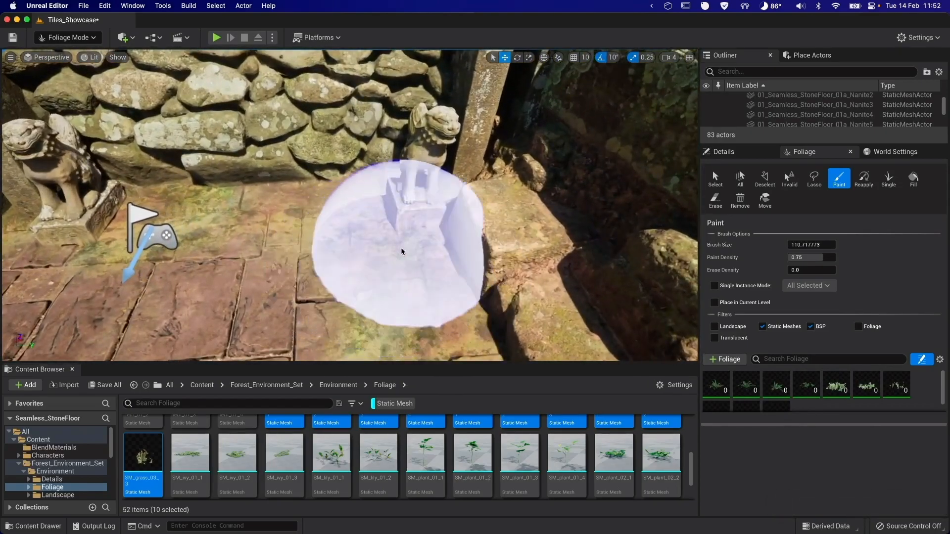
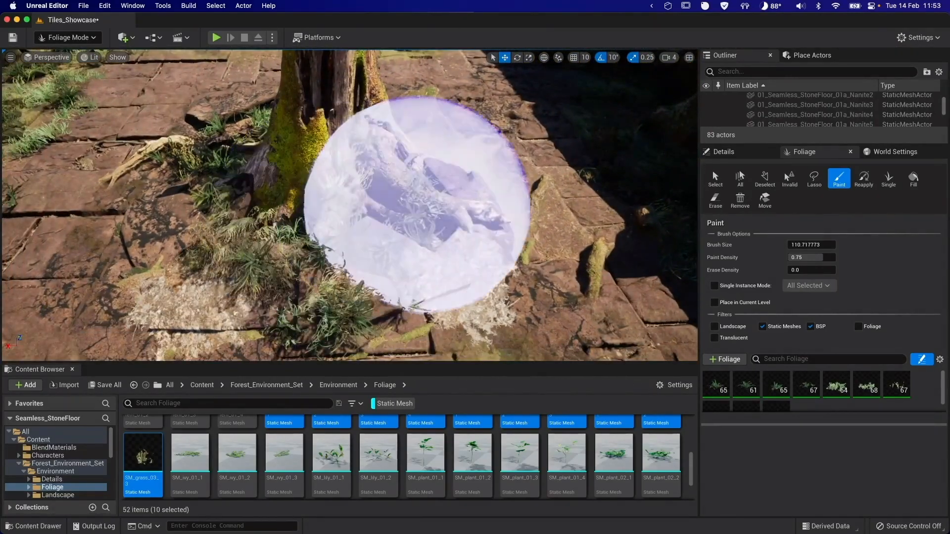
{"action": "key", "text": "super+z"}
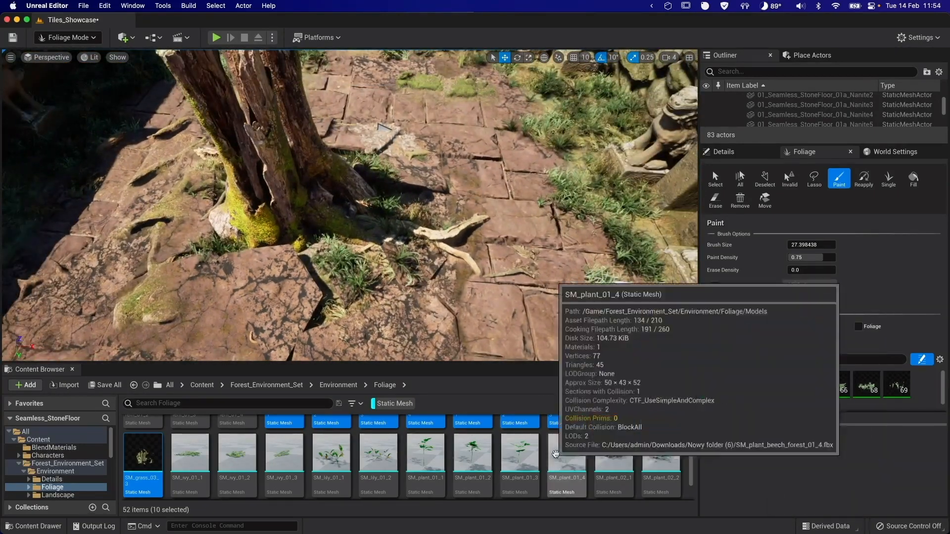
- Add the fern meshes SM_foliage_fern_01_2, SM_foliage_fern_01_3 and SM_foliage_fern_01_4 as foliage types
{"action": "scroll", "coordinate": [480, 475], "scroll_direction": "down", "scroll_amount": 1}
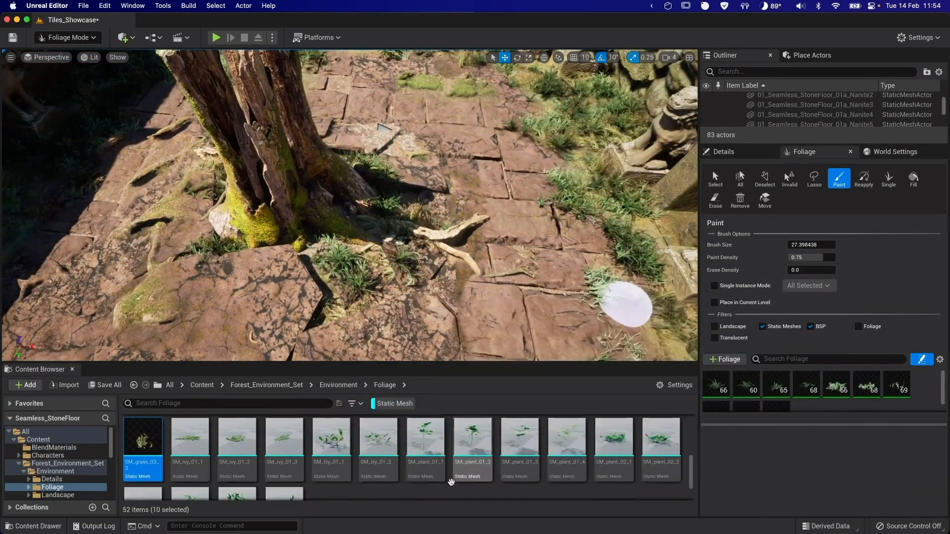
{"action": "left_click", "coordinate": [332, 458]}
{"action": "scroll", "coordinate": [425, 468], "scroll_direction": "down", "scroll_amount": 3}
{"action": "scroll", "coordinate": [435, 469], "scroll_direction": "up", "scroll_amount": 6}
{"action": "scroll", "coordinate": [435, 469], "scroll_direction": "down", "scroll_amount": 1}
{"action": "left_click", "coordinate": [143, 440]}
{"action": "left_click", "coordinate": [237, 440], "text": "shift"}
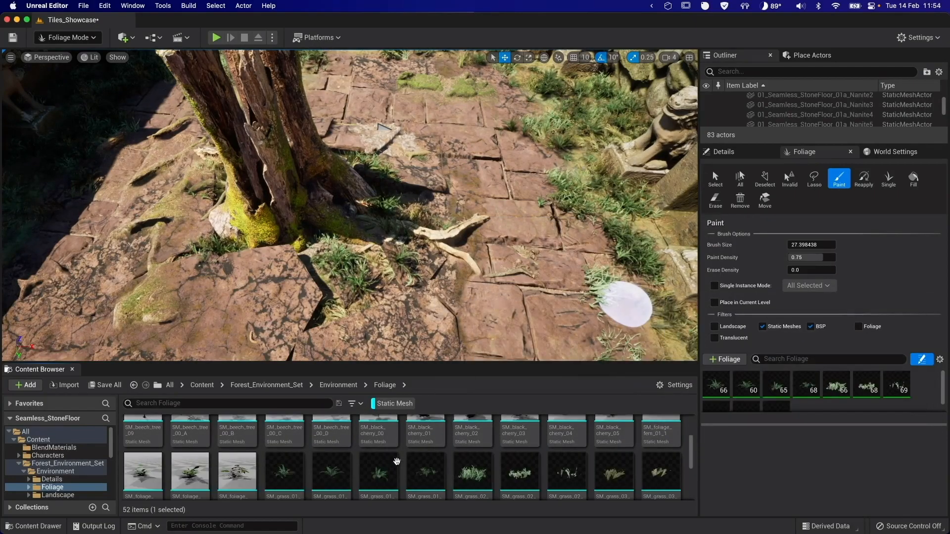
{"action": "left_click_drag", "start_coordinate": [237, 440], "coordinate": [811, 452]}
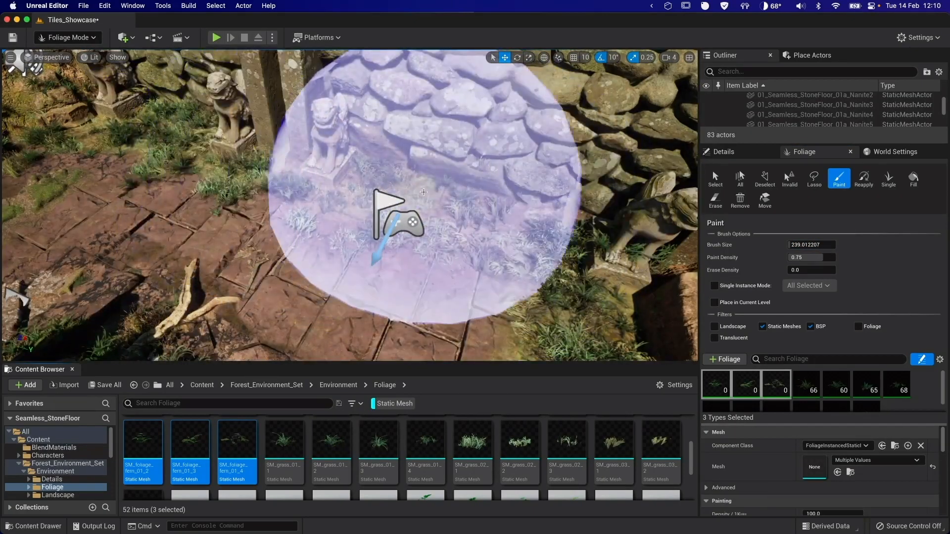
- Set the foliage brush size to about 68.84 and paint density to 0.215, and paint ferns at the wall near the PlayerStart
{"action": "key", "text": "super+z"}
{"action": "mouse_move", "coordinate": [821, 257]}
{"action": "left_mouse_down"}
{"action": "mouse_move", "coordinate": [797, 258]}
{"action": "mouse_move", "coordinate": [792, 246]}
{"action": "left_mouse_up"}
{"action": "left_click", "coordinate": [513, 238]}
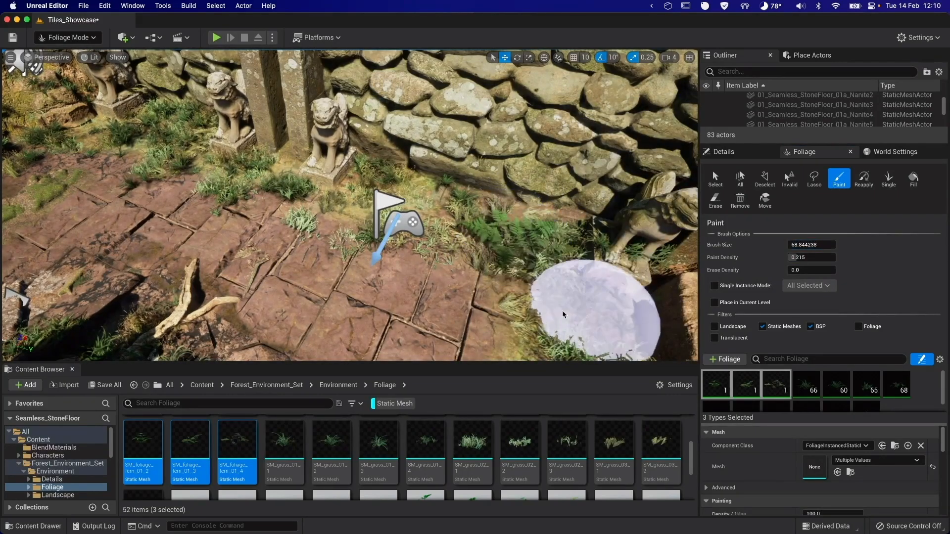
{"action": "right_click_drag", "start_coordinate": [574, 315], "coordinate": [444, 222]}
{"action": "key", "text": "super+z"}
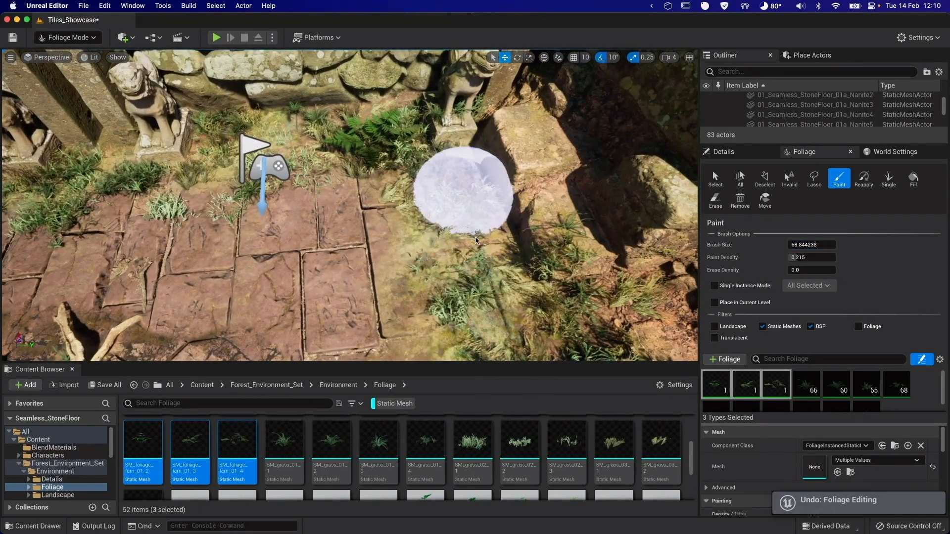
- Paint ferns around the rock ledges at the ruin's end and at the start of the shaded wall
{"action": "left_click", "coordinate": [183, 166]}
{"action": "right_click_drag", "start_coordinate": [183, 166], "coordinate": [382, 169]}
{"action": "left_click", "coordinate": [223, 244]}
{"action": "right_click_drag", "start_coordinate": [222, 244], "coordinate": [396, 223]}
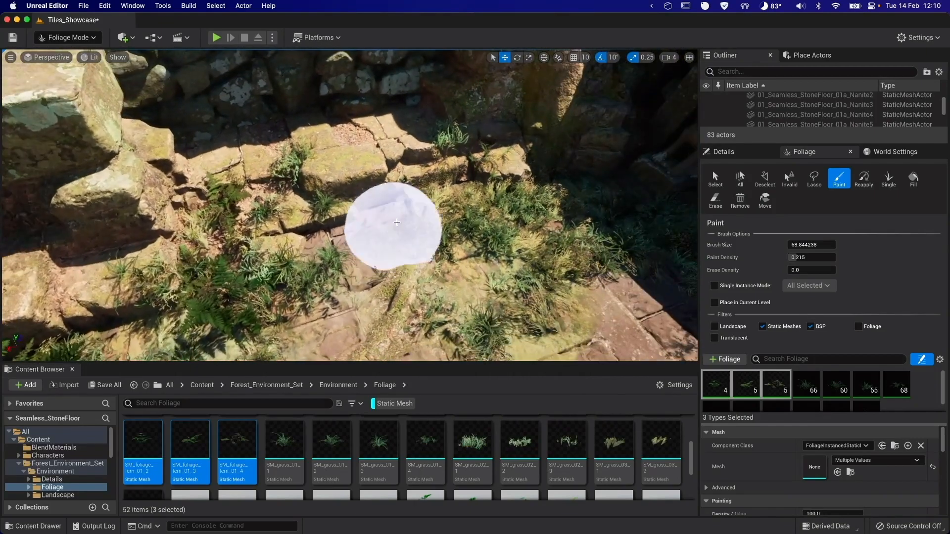
{"action": "left_click", "coordinate": [510, 224]}
{"action": "right_click_drag", "start_coordinate": [510, 224], "coordinate": [352, 200]}
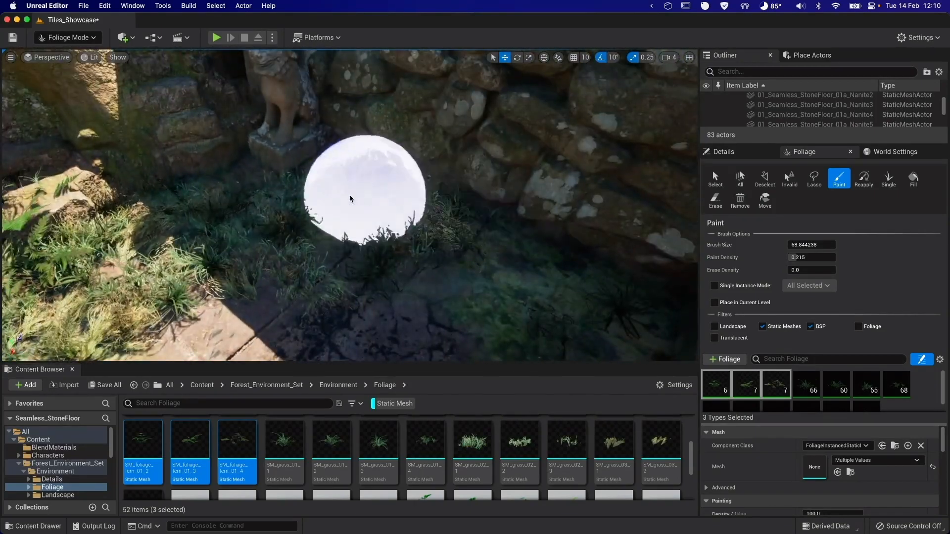
{"action": "left_click", "coordinate": [352, 239]}
{"action": "right_click_drag", "start_coordinate": [352, 240], "coordinate": [349, 228]}
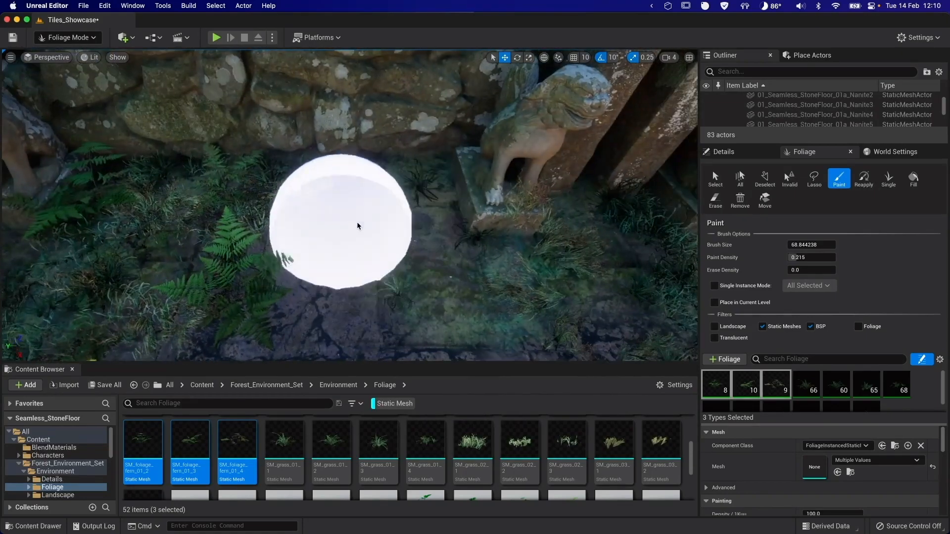
- Paint more ferns between the statues along the shaded wall and around the mossy corner of the floor
{"action": "left_click", "coordinate": [433, 265]}
{"action": "right_click_drag", "start_coordinate": [470, 295], "coordinate": [298, 229]}
{"action": "mouse_move", "coordinate": [298, 229]}
{"action": "left_mouse_down"}
{"action": "mouse_move", "coordinate": [392, 224]}
{"action": "mouse_move", "coordinate": [492, 239]}
{"action": "left_mouse_up"}
{"action": "mouse_move", "coordinate": [491, 239]}
{"action": "right_mouse_down"}
{"action": "mouse_move", "coordinate": [479, 174]}
{"action": "mouse_move", "coordinate": [445, 198]}
{"action": "right_mouse_up"}
{"action": "left_click", "coordinate": [479, 173]}
{"action": "left_click", "coordinate": [132, 269]}
{"action": "mouse_move", "coordinate": [345, 154]}
{"action": "right_mouse_down"}
{"action": "mouse_move", "coordinate": [543, 199]}
{"action": "mouse_move", "coordinate": [433, 175]}
{"action": "right_mouse_up"}
{"action": "left_click", "coordinate": [543, 200]}
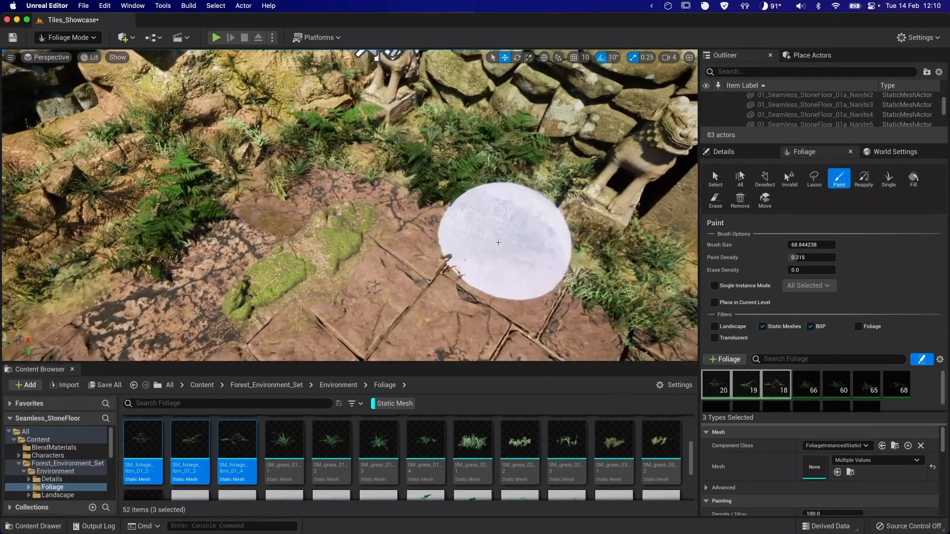
- Add SM_plant_02_1, SM_plant_02_2 and the plant mesh listed after them as foliage types
{"action": "scroll", "coordinate": [346, 460], "scroll_direction": "down", "scroll_amount": 5}
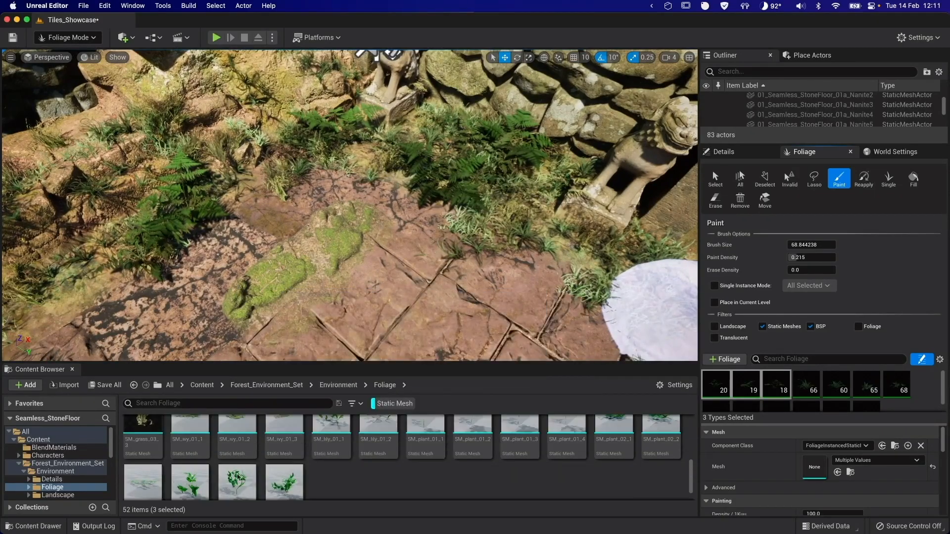
{"action": "scroll", "coordinate": [303, 464], "scroll_direction": "up", "scroll_amount": 1}
{"action": "left_click_drag", "start_coordinate": [142, 490], "coordinate": [737, 383]}
- Paint the leafy plants across the stone walls with a brush size of about 96.7 and paint density of 0.785
{"action": "mouse_move", "coordinate": [346, 208]}
{"action": "right_mouse_down"}
{"action": "mouse_move", "coordinate": [277, 119]}
{"action": "mouse_move", "coordinate": [339, 239]}
{"action": "mouse_move", "coordinate": [424, 211]}
{"action": "mouse_move", "coordinate": [390, 225]}
{"action": "mouse_move", "coordinate": [560, 234]}
{"action": "right_mouse_up"}
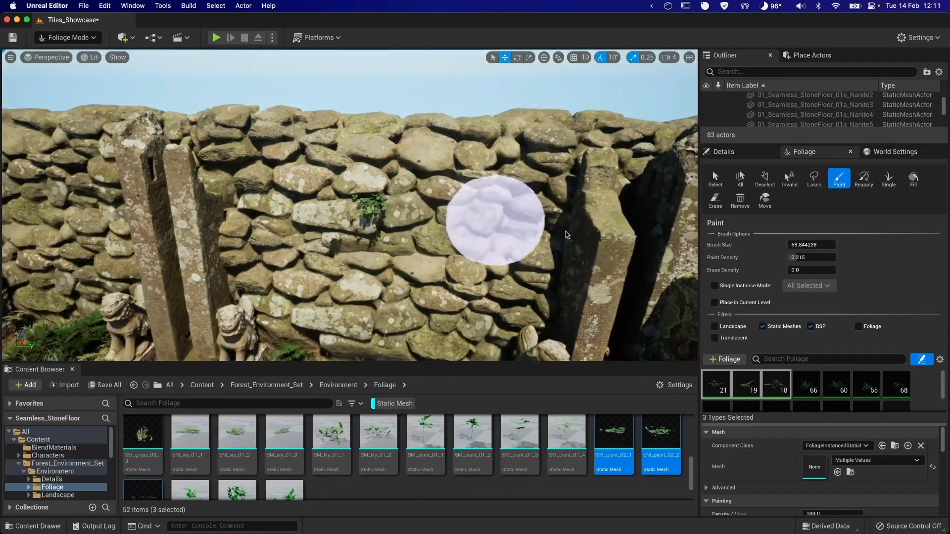
{"action": "mouse_move", "coordinate": [803, 244]}
{"action": "left_mouse_down"}
{"action": "mouse_move", "coordinate": [850, 244]}
{"action": "mouse_move", "coordinate": [824, 244]}
{"action": "mouse_move", "coordinate": [821, 257]}
{"action": "left_mouse_up"}
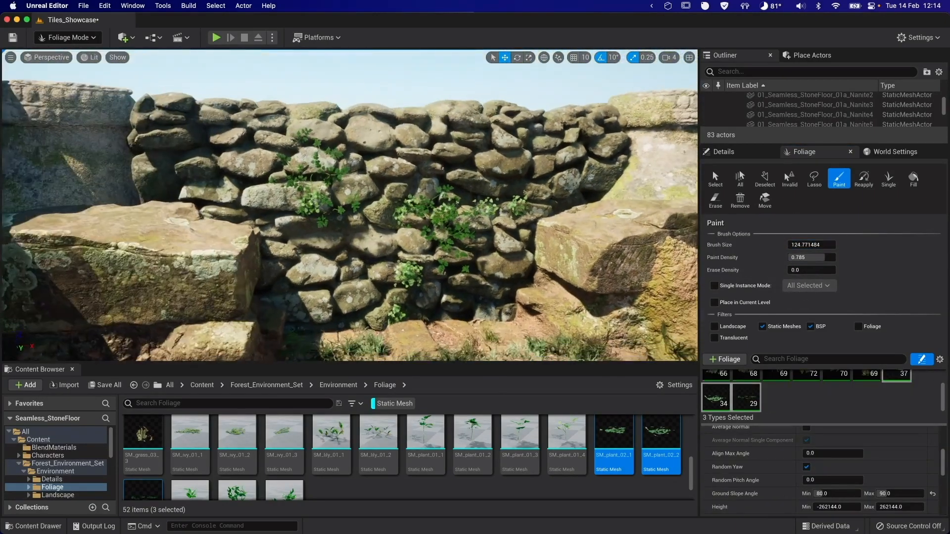
{"action": "left_click_drag", "start_coordinate": [815, 246], "coordinate": [802, 245]}
{"action": "mouse_move", "coordinate": [581, 173]}
{"action": "left_mouse_down"}
{"action": "mouse_move", "coordinate": [521, 225]}
{"action": "mouse_move", "coordinate": [389, 233]}
{"action": "left_mouse_up"}
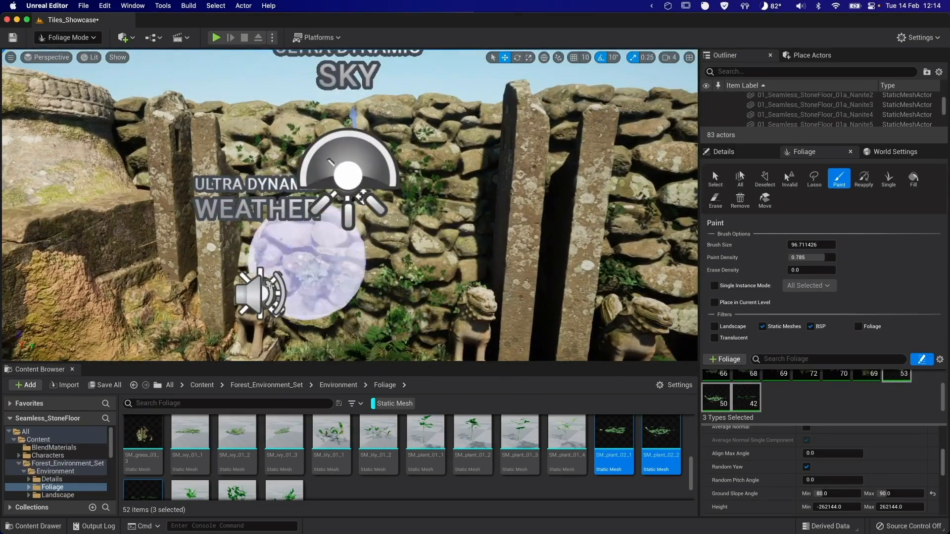
{"action": "mouse_move", "coordinate": [270, 286]}
{"action": "left_mouse_down"}
{"action": "mouse_move", "coordinate": [535, 180]}
{"action": "mouse_move", "coordinate": [483, 127]}
{"action": "mouse_move", "coordinate": [497, 267]}
{"action": "left_mouse_up"}
{"action": "mouse_move", "coordinate": [471, 132]}
{"action": "left_mouse_down"}
{"action": "mouse_move", "coordinate": [456, 180]}
{"action": "mouse_move", "coordinate": [356, 244]}
{"action": "mouse_move", "coordinate": [287, 202]}
{"action": "left_mouse_up"}
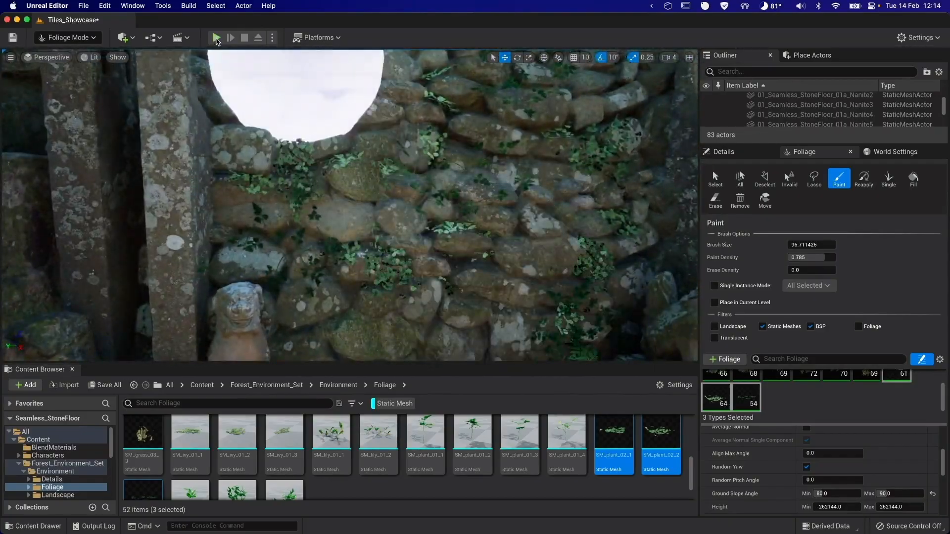
- Play the level and walk the character through the planted ruin
{"action": "key", "text": "alt+p"}
{"action": "key", "text": "w"}
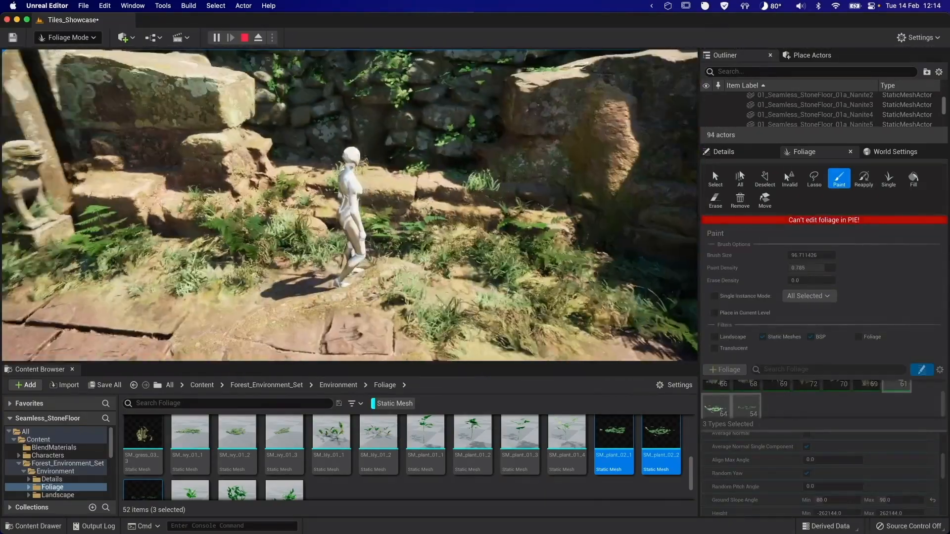
- Stop the play session and return the editor from Foliage mode to Select mode
{"action": "key", "text": "Escape"}
{"action": "left_click", "coordinate": [67, 37]}
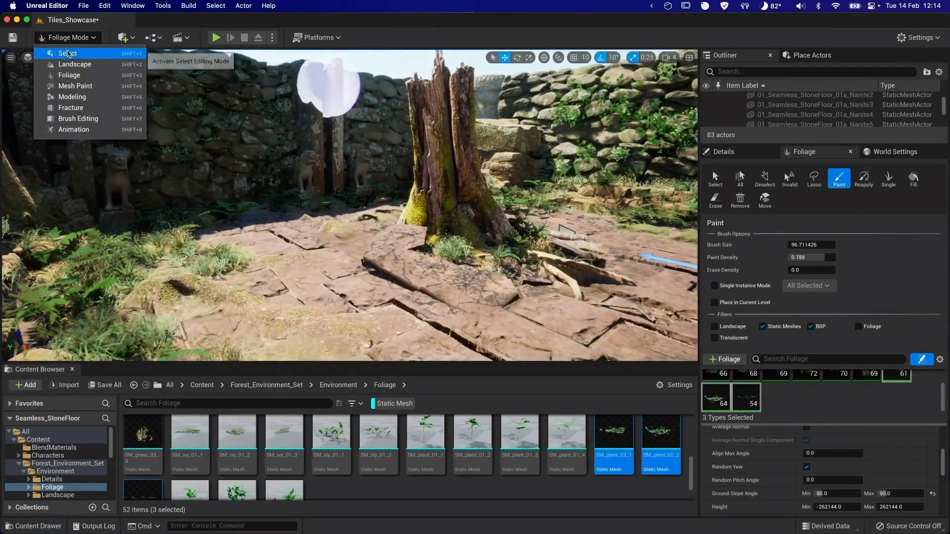
{"action": "left_click", "coordinate": [68, 53]}
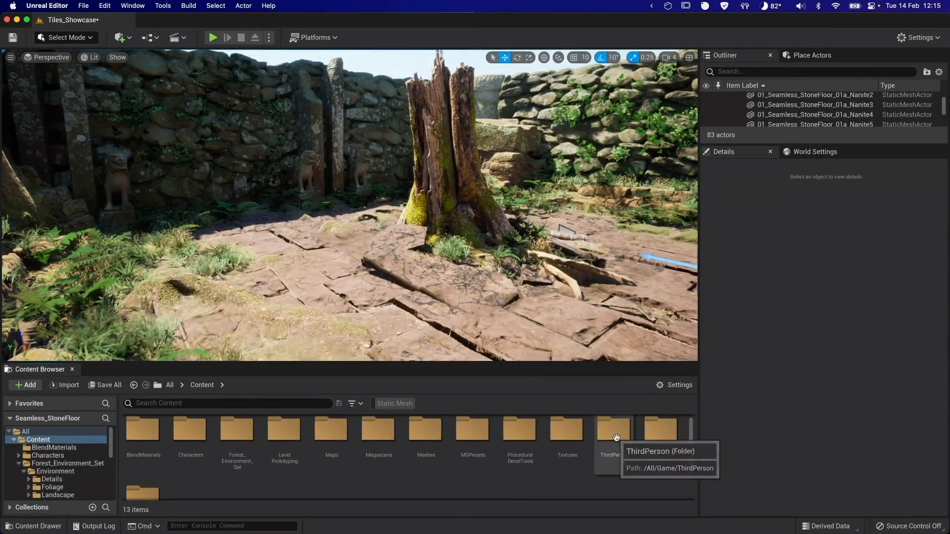
- Open BP_ThirdPersonCharacter from the ThirdPerson Blueprints folder and select its CameraBoom component
{"action": "double_click", "coordinate": [614, 429]}
{"action": "double_click", "coordinate": [142, 429]}
{"action": "double_click", "coordinate": [138, 428]}
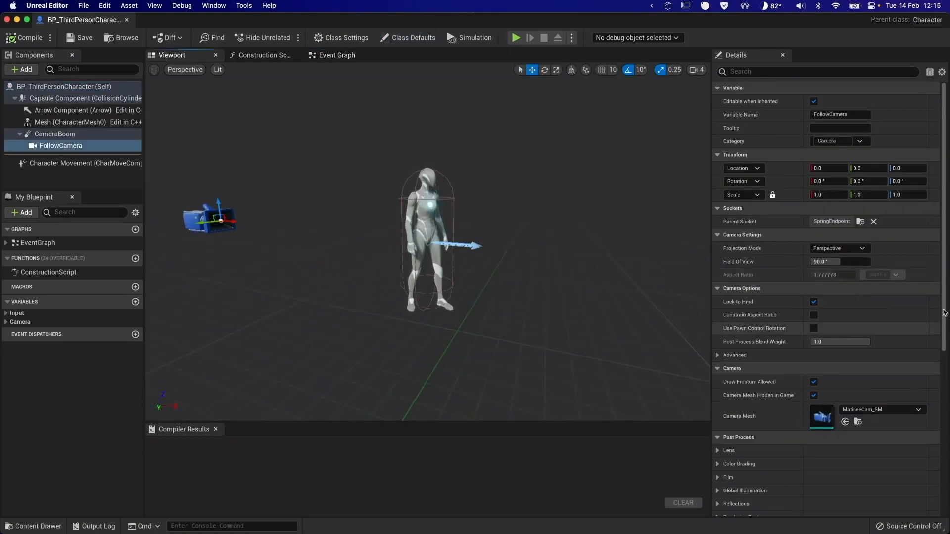
{"action": "left_click", "coordinate": [65, 134]}
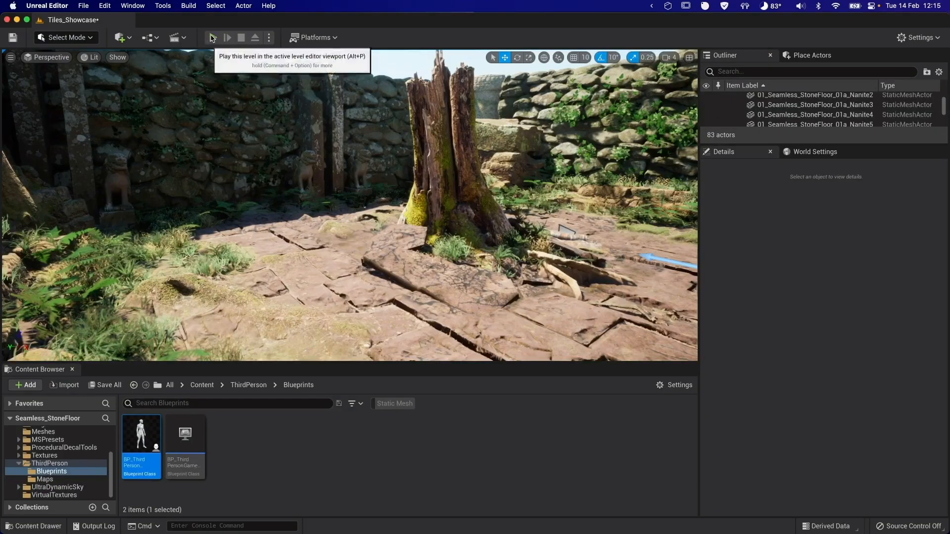
- Reframe the ruin around the tree stump and play the level to check the character's camera
{"action": "key", "text": "Escape"}
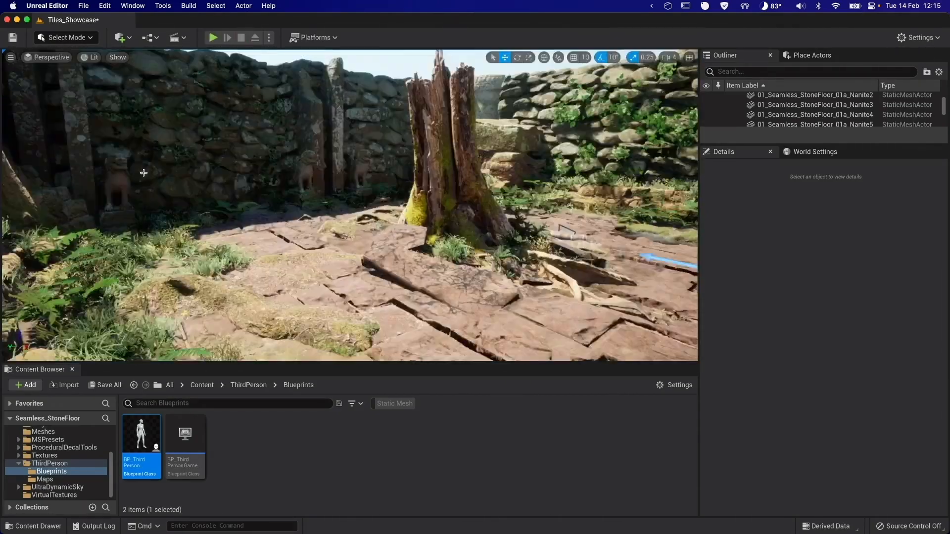
{"action": "left_click_drag", "start_coordinate": [193, 134], "coordinate": [308, 137]}
{"action": "right_click_drag", "start_coordinate": [309, 137], "coordinate": [460, 188]}
{"action": "left_click", "coordinate": [212, 39]}
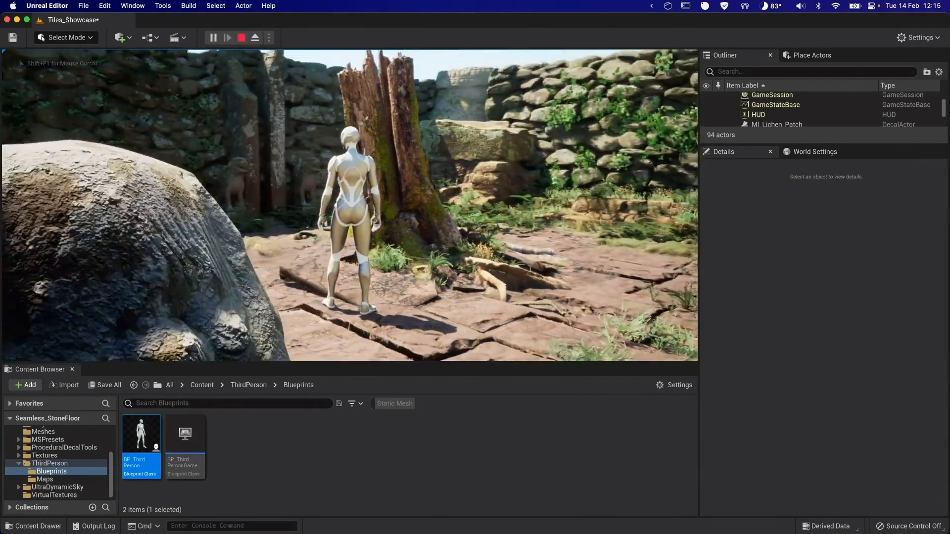
{"action": "key", "text": "Escape"}
- Enlarge the actor list and collapse the FloorTiles folder
{"action": "scroll", "coordinate": [890, 119], "scroll_direction": "up", "scroll_amount": 2}
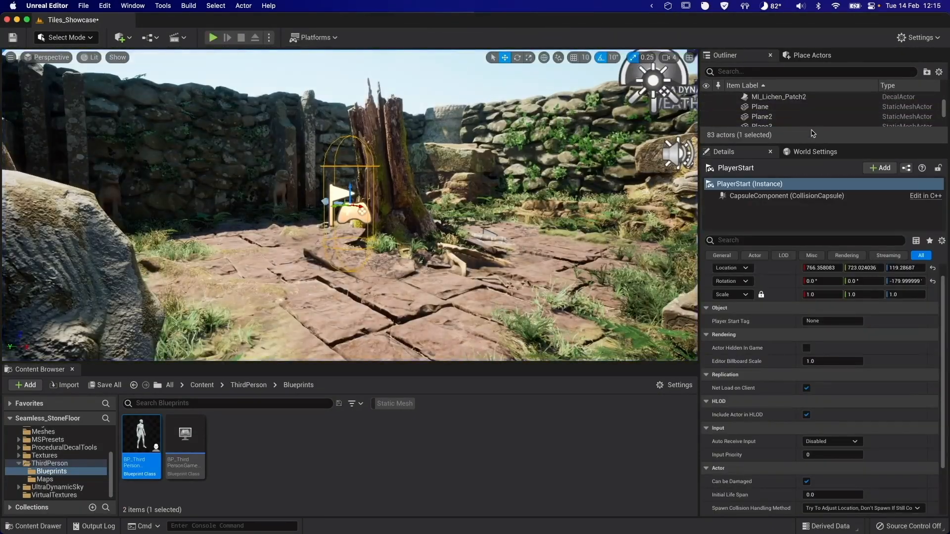
{"action": "left_click_drag", "start_coordinate": [815, 144], "coordinate": [815, 247]}
{"action": "scroll", "coordinate": [791, 158], "scroll_direction": "down", "scroll_amount": 5}
{"action": "scroll", "coordinate": [777, 129], "scroll_direction": "up", "scroll_amount": 10}
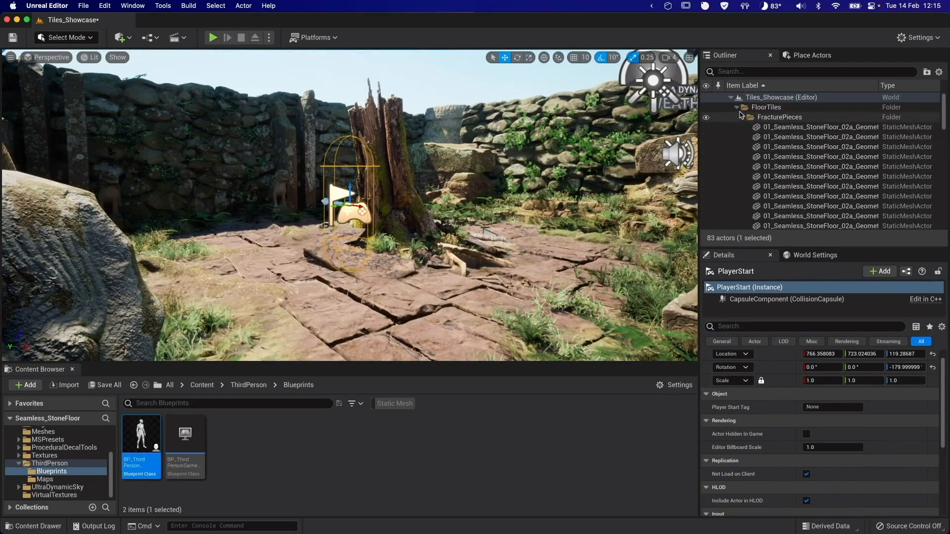
{"action": "key", "text": "Escape"}
- Place a PostProcessVolume with Infinite Extent (Unbound) enabled in the level and file it in the Lighting folder
{"action": "left_click", "coordinate": [807, 55]}
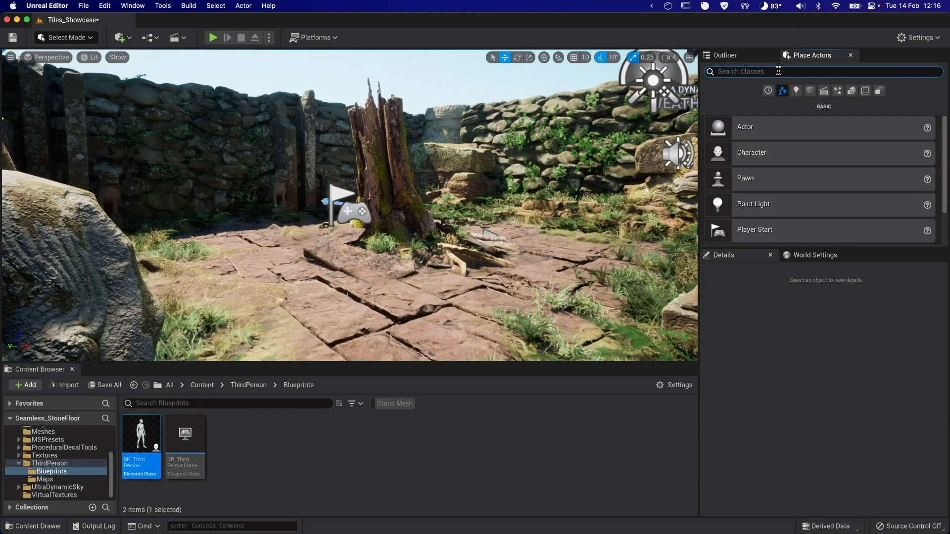
{"action": "type", "text": "post"}
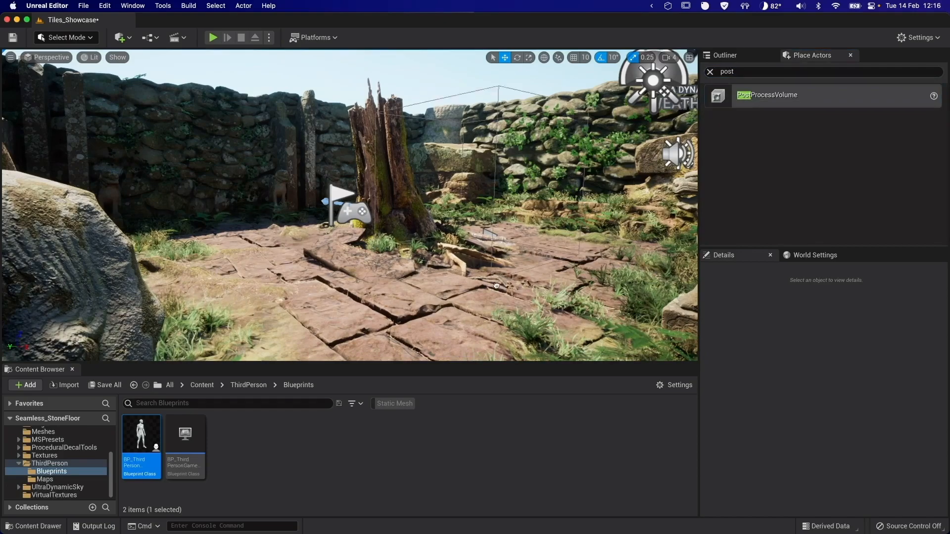
{"action": "left_click_drag", "start_coordinate": [496, 286], "coordinate": [496, 286]}
{"action": "scroll", "coordinate": [773, 407], "scroll_direction": "down", "scroll_amount": 10}
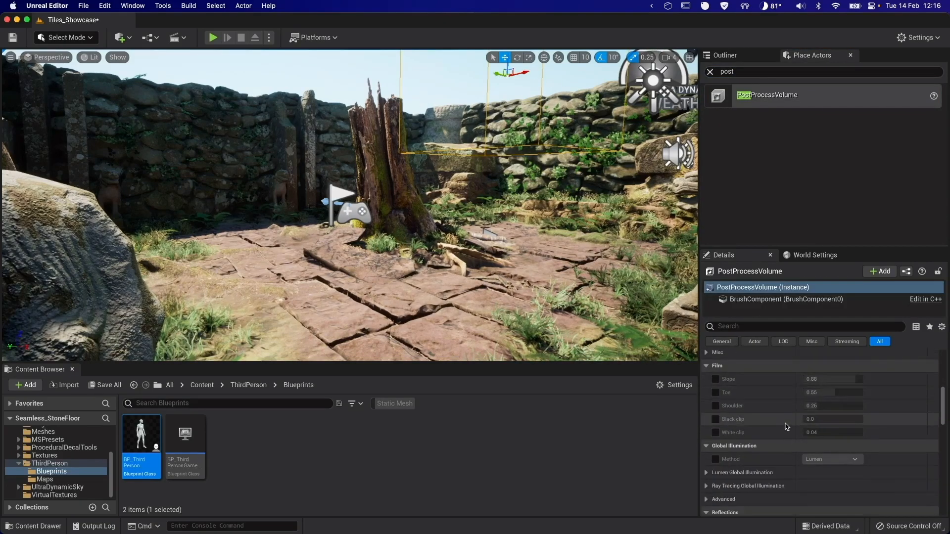
{"action": "scroll", "coordinate": [787, 429], "scroll_direction": "down", "scroll_amount": 10}
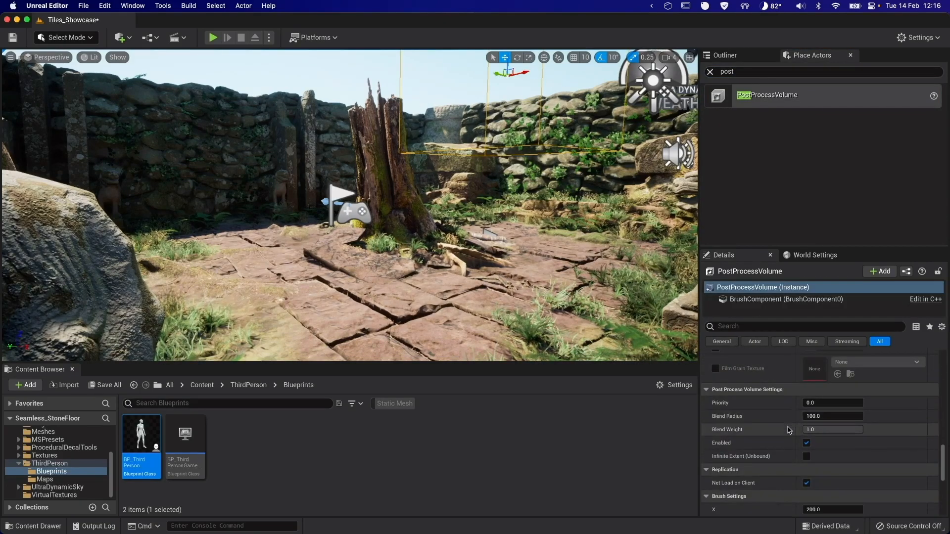
{"action": "left_click", "coordinate": [725, 55]}
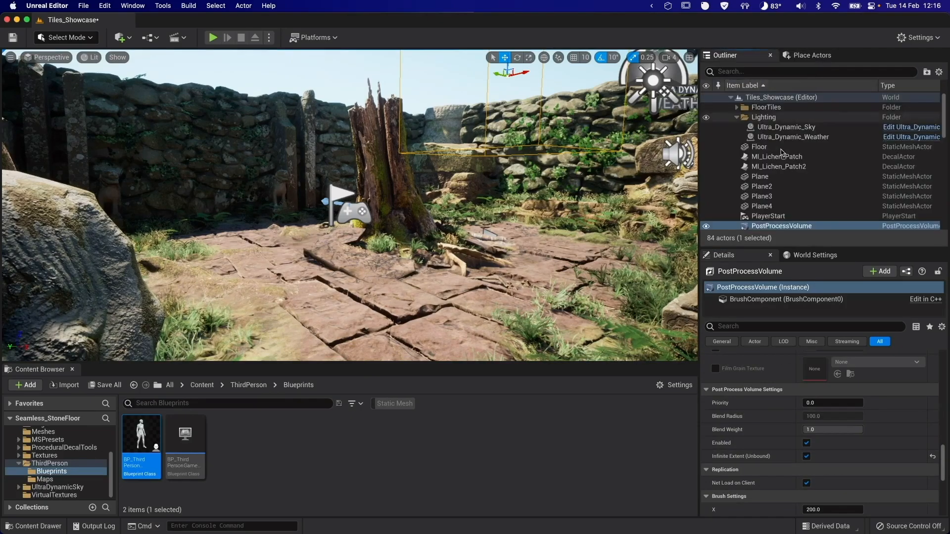
{"action": "left_click_drag", "start_coordinate": [775, 123], "coordinate": [775, 124]}
- Enable the volume's Bloom Method, Intensity and Threshold overrides and raise the bloom intensity to about 2.691
{"action": "scroll", "coordinate": [752, 430], "scroll_direction": "up", "scroll_amount": 15}
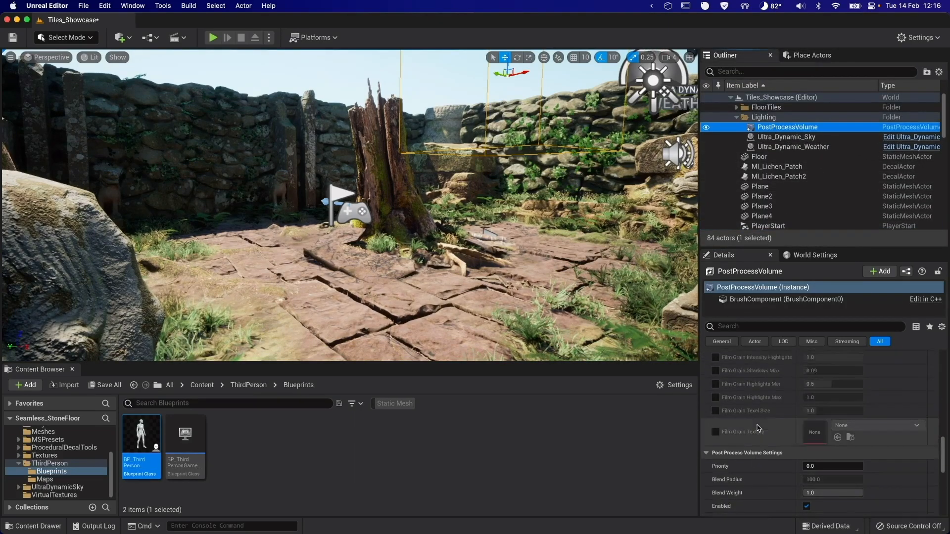
{"action": "scroll", "coordinate": [750, 431], "scroll_direction": "down", "scroll_amount": 1}
{"action": "left_click", "coordinate": [706, 420]}
{"action": "left_click", "coordinate": [723, 434]}
{"action": "left_click", "coordinate": [723, 447]}
{"action": "left_click", "coordinate": [724, 474]}
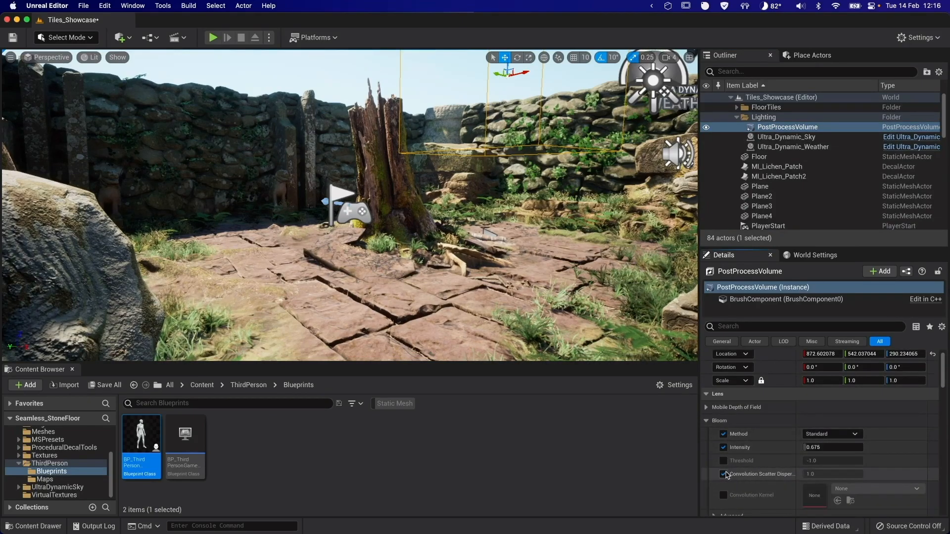
{"action": "left_click", "coordinate": [723, 461]}
{"action": "left_click_drag", "start_coordinate": [826, 447], "coordinate": [855, 447]}
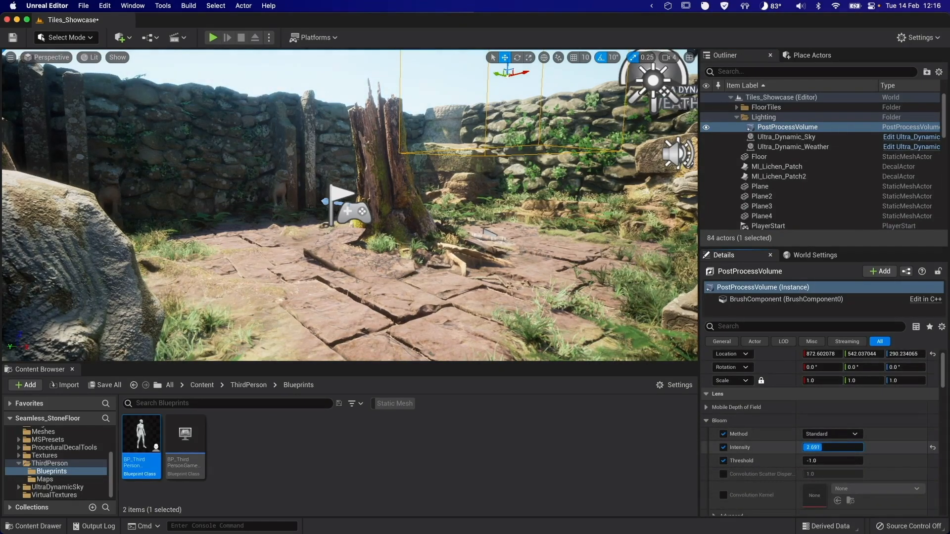
{"action": "left_click", "coordinate": [707, 420]}
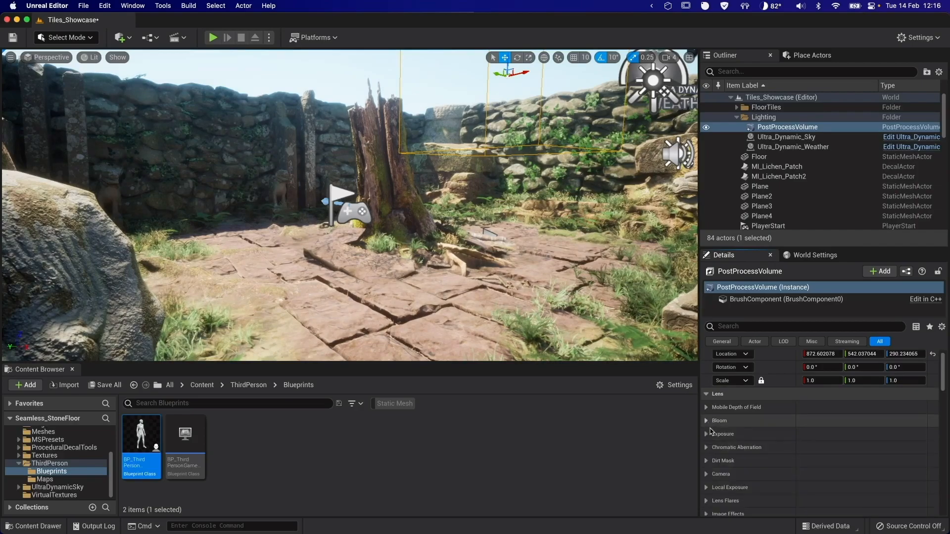
- Set the volume's camera Aperture (F-stop) to 1.0 and enable the Maximum Aperture override at 1.2
{"action": "scroll", "coordinate": [712, 452], "scroll_direction": "down", "scroll_amount": 2}
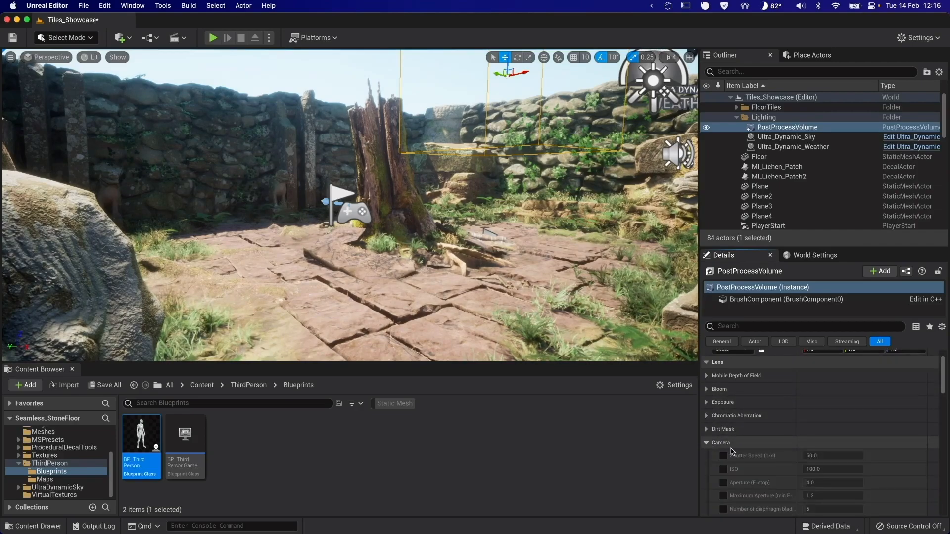
{"action": "scroll", "coordinate": [727, 451], "scroll_direction": "down", "scroll_amount": 3}
{"action": "left_click", "coordinate": [724, 436]}
{"action": "left_click", "coordinate": [723, 448]}
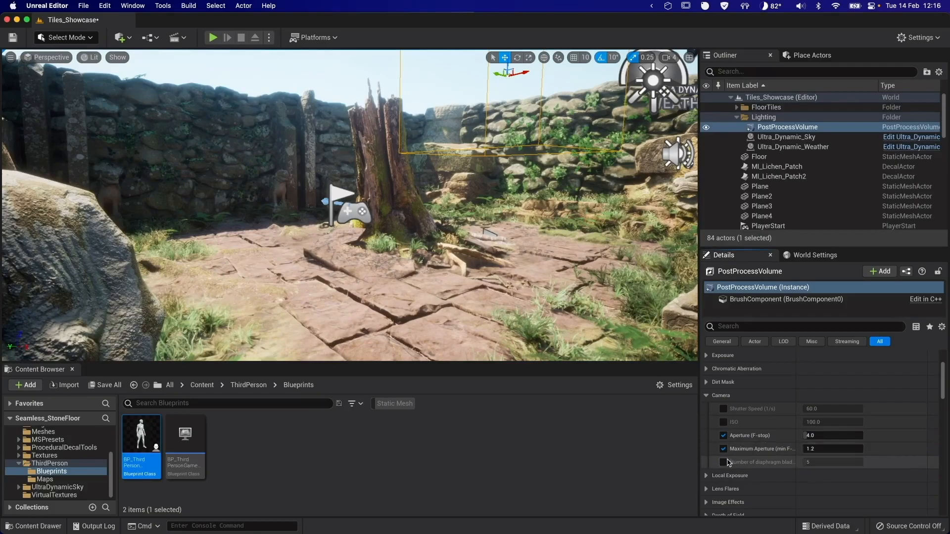
{"action": "left_click", "coordinate": [818, 436]}
{"action": "type", "text": "1"}
{"action": "key", "text": "Return"}
- Enable the Depth of Field overrides for focal distance, depth blur km and depth blur radius, setting a focal distance that blurs the foreground rock
{"action": "scroll", "coordinate": [724, 475], "scroll_direction": "down", "scroll_amount": 3}
{"action": "scroll", "coordinate": [753, 475], "scroll_direction": "down", "scroll_amount": 2}
{"action": "left_click", "coordinate": [723, 449]}
{"action": "left_click", "coordinate": [723, 462]}
{"action": "left_click", "coordinate": [723, 476]}
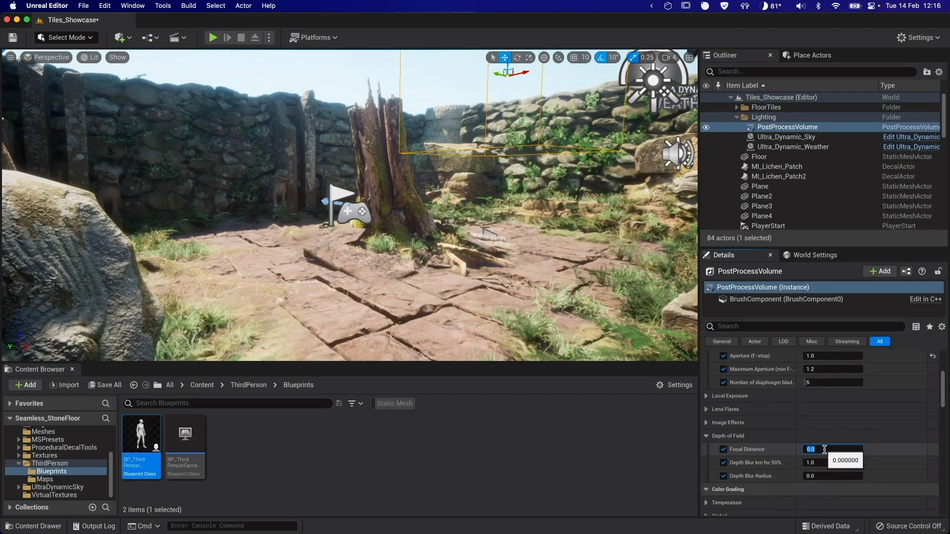
{"action": "key", "text": "Return"}
- Strengthen the vignette in the volume's Image Effects and enable the Lens Flares Intensity override at 1.0
{"action": "left_click", "coordinate": [721, 436]}
{"action": "left_click", "coordinate": [721, 423]}
{"action": "left_click_drag", "start_coordinate": [824, 435], "coordinate": [846, 435]}
{"action": "left_click", "coordinate": [853, 422]}
{"action": "left_click", "coordinate": [725, 410]}
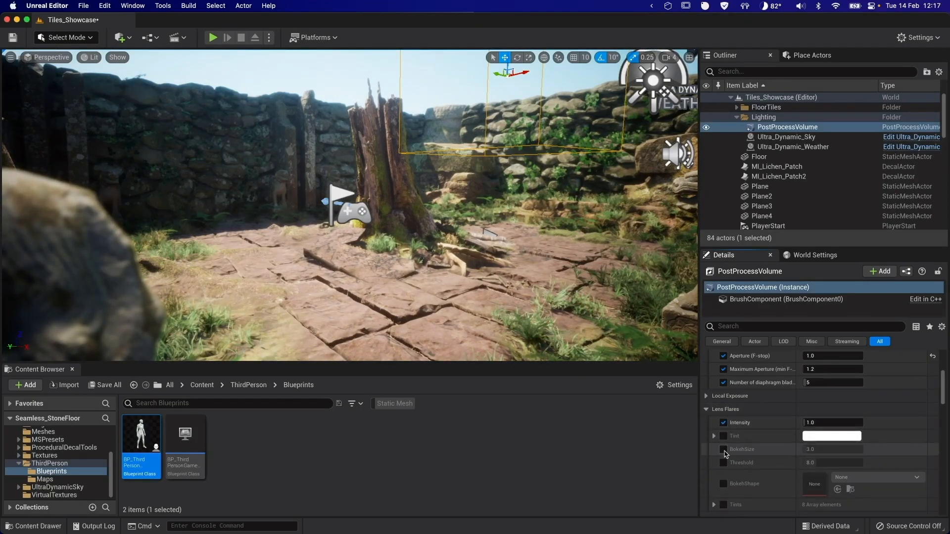
- Enable Use Volumetric Fog on Ultra_Dynamic_Sky
{"action": "left_click", "coordinate": [786, 137]}
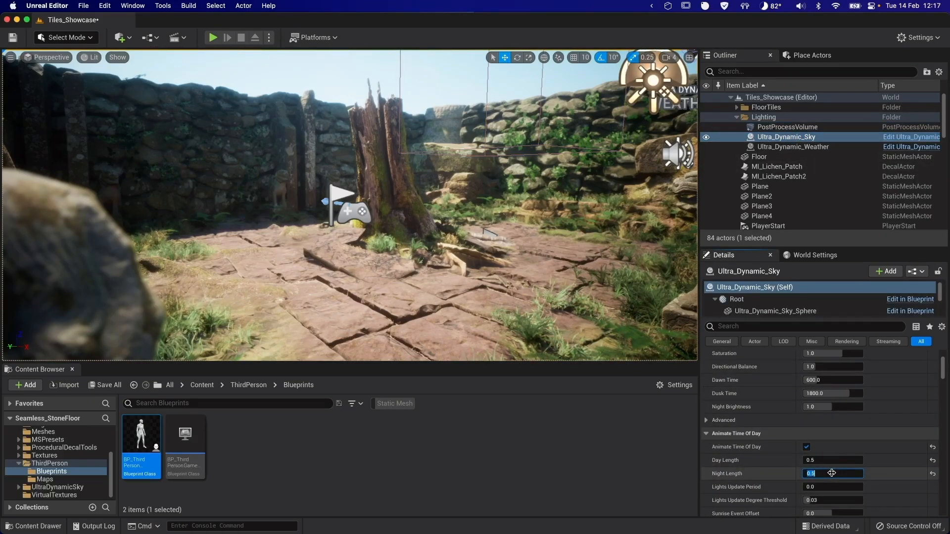
{"action": "scroll", "coordinate": [811, 465], "scroll_direction": "down", "scroll_amount": 10}
{"action": "scroll", "coordinate": [779, 453], "scroll_direction": "down", "scroll_amount": 10}
{"action": "scroll", "coordinate": [777, 453], "scroll_direction": "down", "scroll_amount": 10}
{"action": "scroll", "coordinate": [766, 455], "scroll_direction": "down", "scroll_amount": 3}
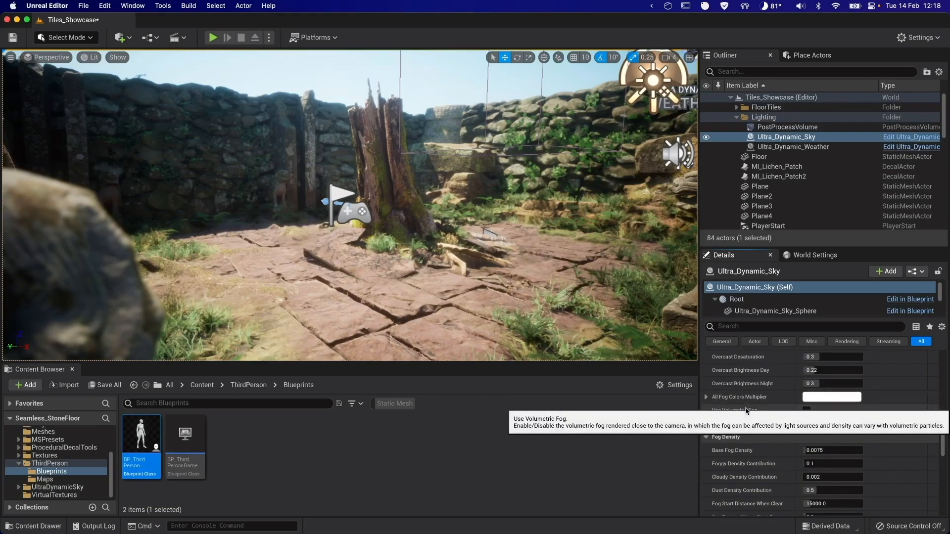
{"action": "left_click", "coordinate": [805, 410]}
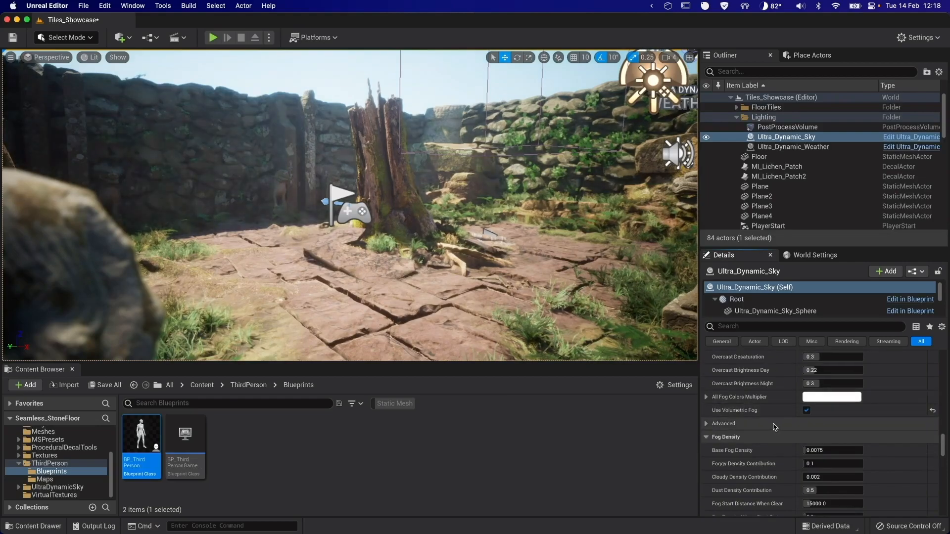
- Adjust the Fog Color Intensity Scale and a further fog setting of Ultra_Dynamic_Sky
{"action": "scroll", "coordinate": [775, 429], "scroll_direction": "up", "scroll_amount": 3}
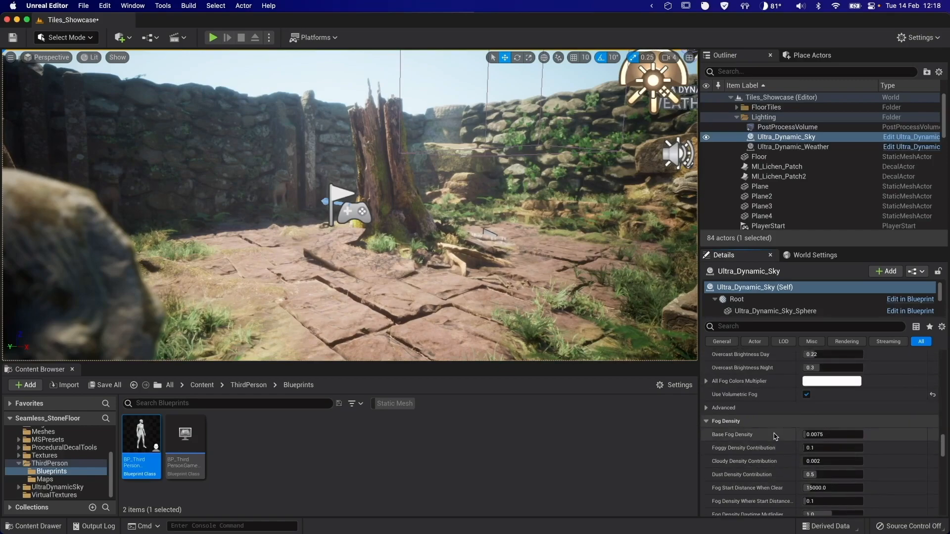
{"action": "scroll", "coordinate": [759, 419], "scroll_direction": "up", "scroll_amount": 4}
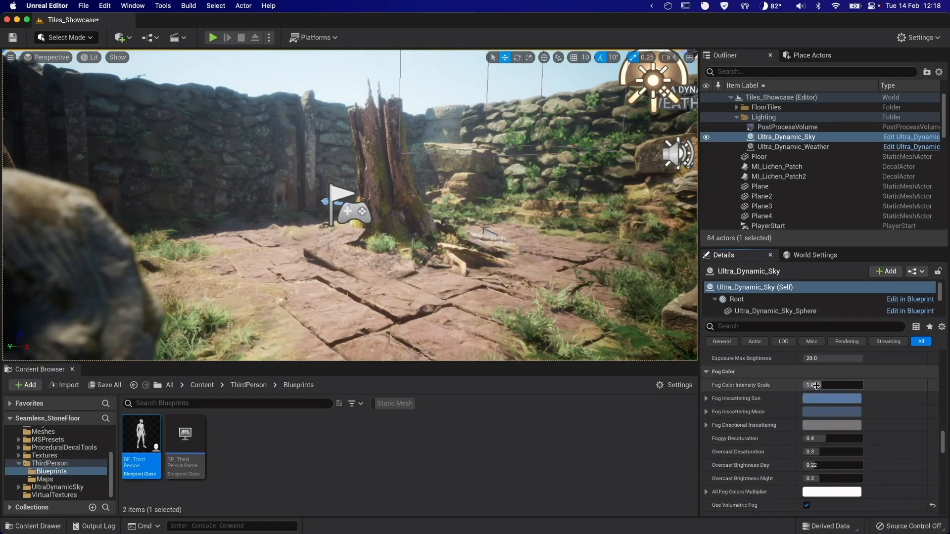
{"action": "type", "text": "0.792"}
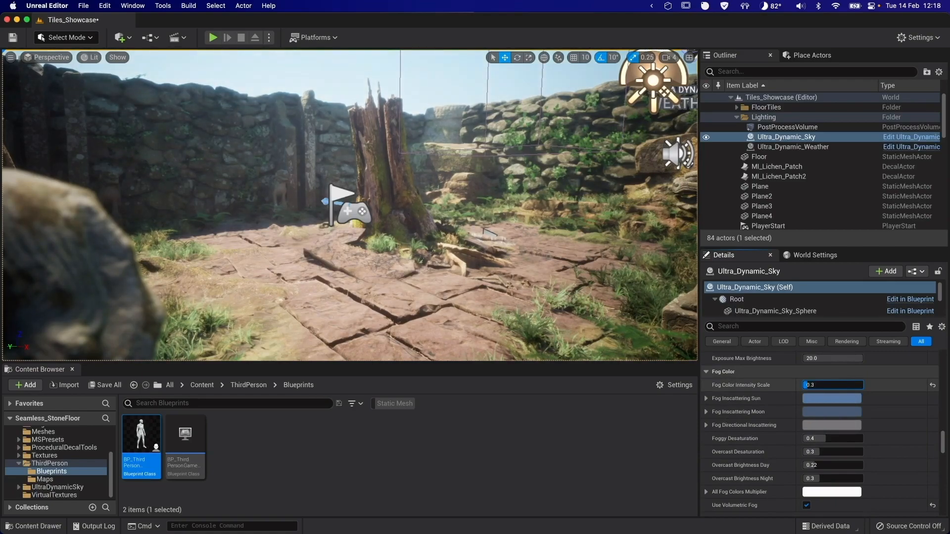
{"action": "scroll", "coordinate": [813, 374], "scroll_direction": "down", "scroll_amount": 7}
{"action": "left_click_drag", "start_coordinate": [814, 375], "coordinate": [841, 374]}
- Enable Sun Light Shaft Bloom in the Light Shafts settings of Ultra_Dynamic_Sky
{"action": "scroll", "coordinate": [767, 424], "scroll_direction": "down", "scroll_amount": 12}
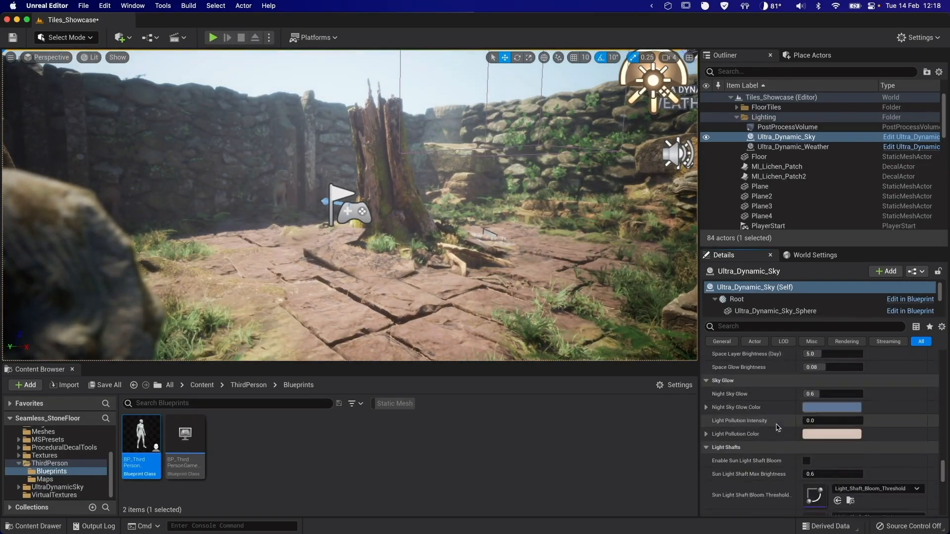
{"action": "scroll", "coordinate": [776, 424], "scroll_direction": "down", "scroll_amount": 3}
{"action": "left_click", "coordinate": [806, 414]}
{"action": "scroll", "coordinate": [761, 445], "scroll_direction": "down", "scroll_amount": 10}
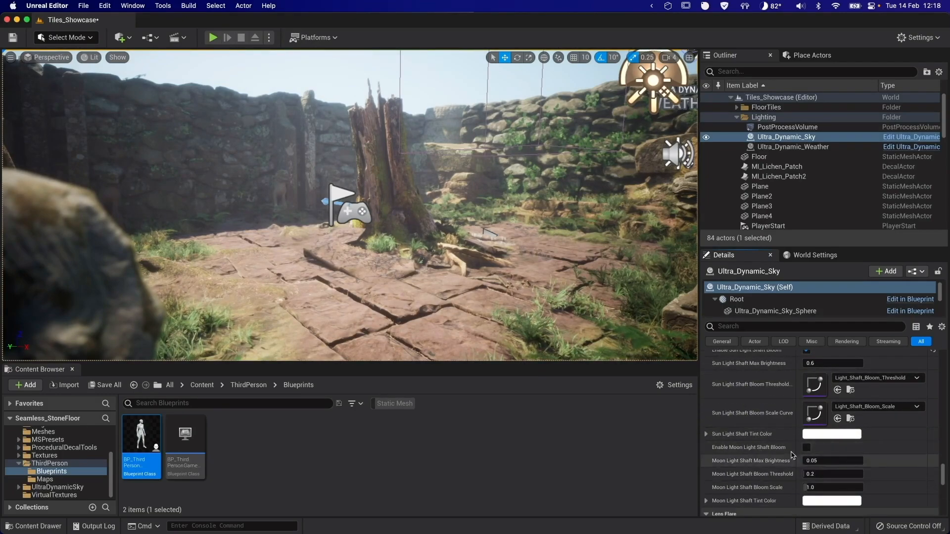
{"action": "scroll", "coordinate": [758, 447], "scroll_direction": "down", "scroll_amount": 12}
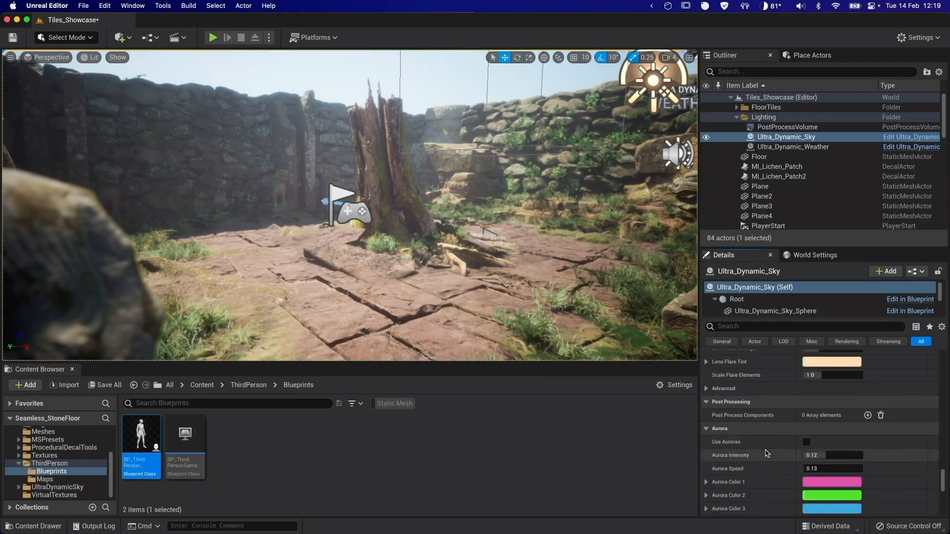
- Play the level and walk the character through the ruin to check the fog and lighting by day and night
{"action": "left_click", "coordinate": [213, 38]}
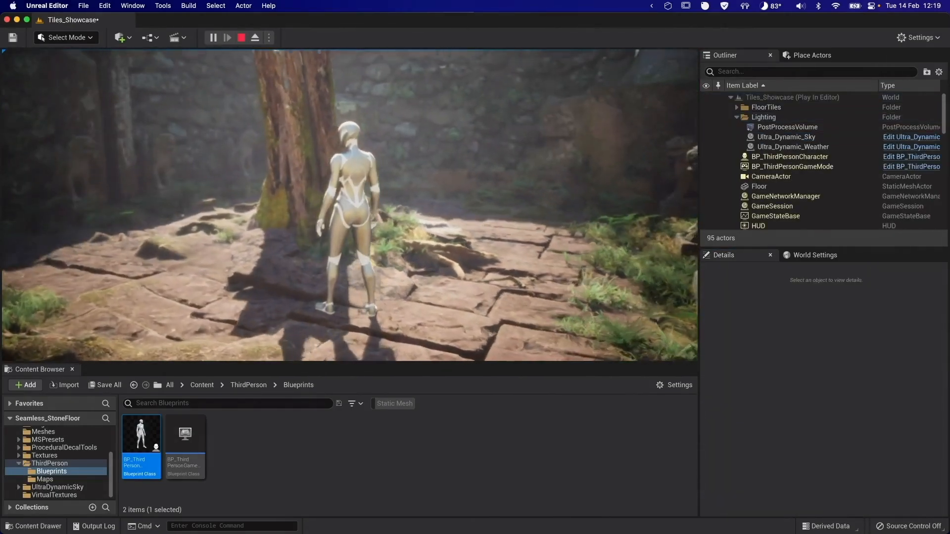
{"action": "key", "text": "w"}
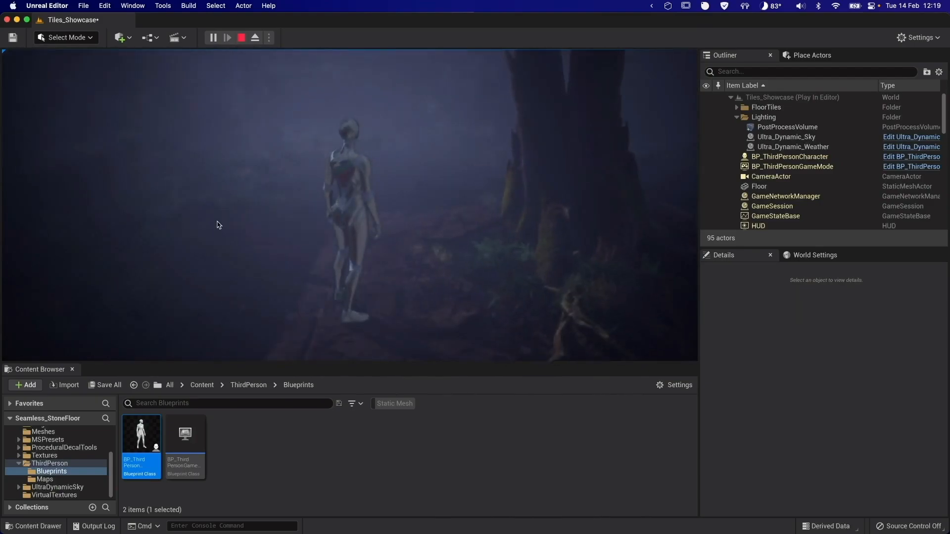
{"action": "key", "text": "Escape"}
- Place a point light in the level and position it above the statues along the shaded stone wall
{"action": "left_click", "coordinate": [812, 55]}
{"action": "left_click", "coordinate": [795, 90]}
{"action": "left_click_drag", "start_coordinate": [722, 158], "coordinate": [416, 242]}
{"action": "right_click_drag", "start_coordinate": [416, 243], "coordinate": [469, 282]}
{"action": "left_click_drag", "start_coordinate": [268, 174], "coordinate": [297, 133]}
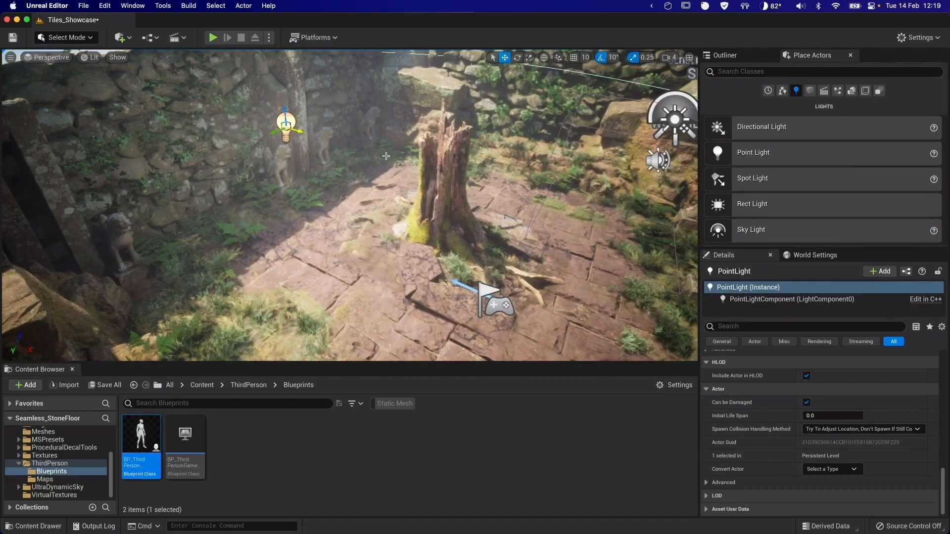
- File the point light in the Lighting folder and darken Ultra_Dynamic_Sky to night
{"action": "left_click", "coordinate": [724, 55]}
{"action": "left_click", "coordinate": [787, 148]}
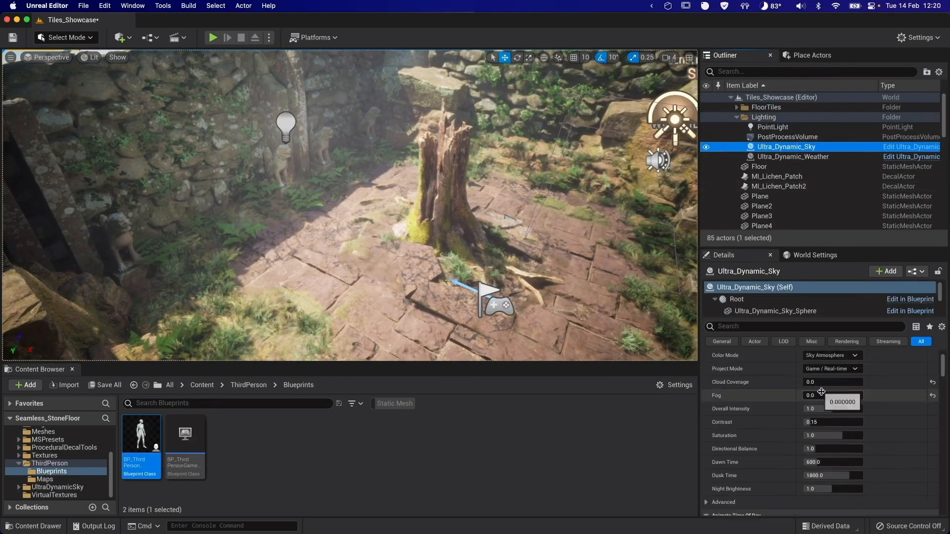
{"action": "left_click", "coordinate": [771, 127]}
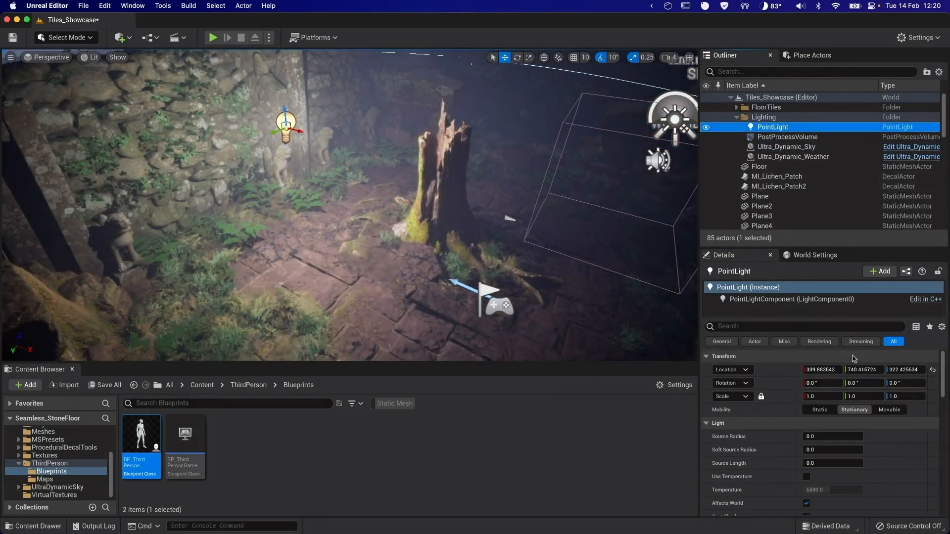
- Enable Use Temperature on the point light at about 4028 and move the light in front of the statues near the wall corner
{"action": "scroll", "coordinate": [825, 450], "scroll_direction": "down", "scroll_amount": 5}
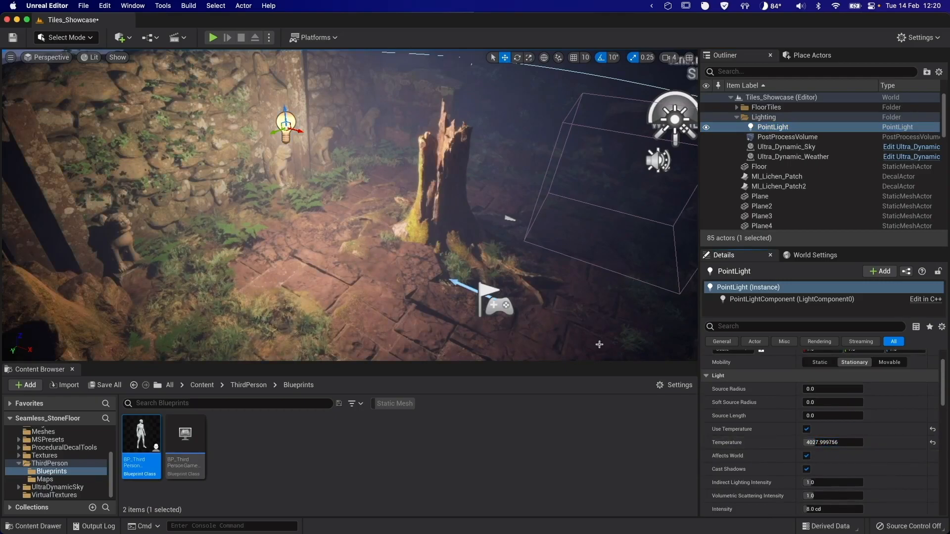
{"action": "right_click_drag", "start_coordinate": [599, 344], "coordinate": [623, 302]}
{"action": "left_click_drag", "start_coordinate": [324, 238], "coordinate": [452, 223]}
{"action": "right_click_drag", "start_coordinate": [452, 223], "coordinate": [448, 262]}
{"action": "right_click_drag", "start_coordinate": [295, 116], "coordinate": [208, 126]}
{"action": "left_click_drag", "start_coordinate": [436, 152], "coordinate": [519, 139]}
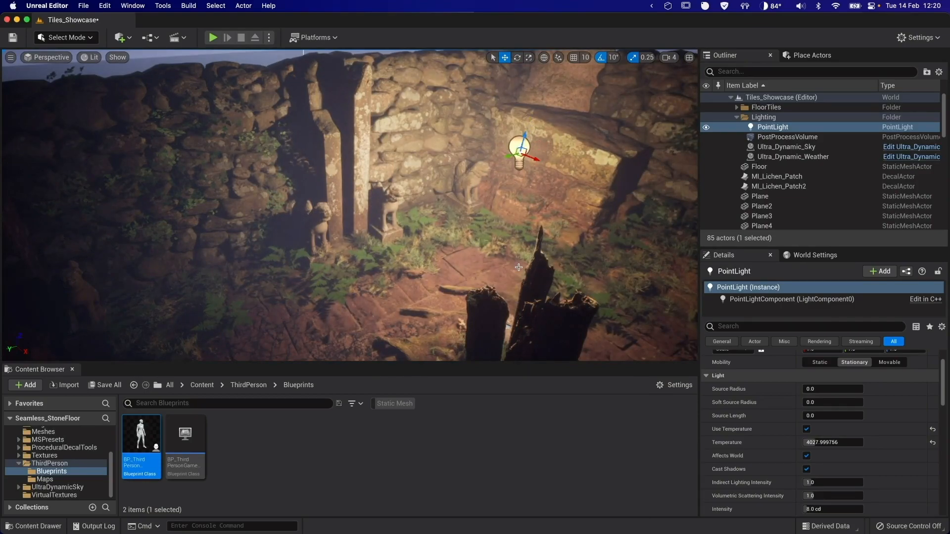
{"action": "mouse_move", "coordinate": [503, 175]}
{"action": "left_mouse_down"}
{"action": "mouse_move", "coordinate": [424, 192]}
{"action": "mouse_move", "coordinate": [493, 175]}
{"action": "left_mouse_up"}
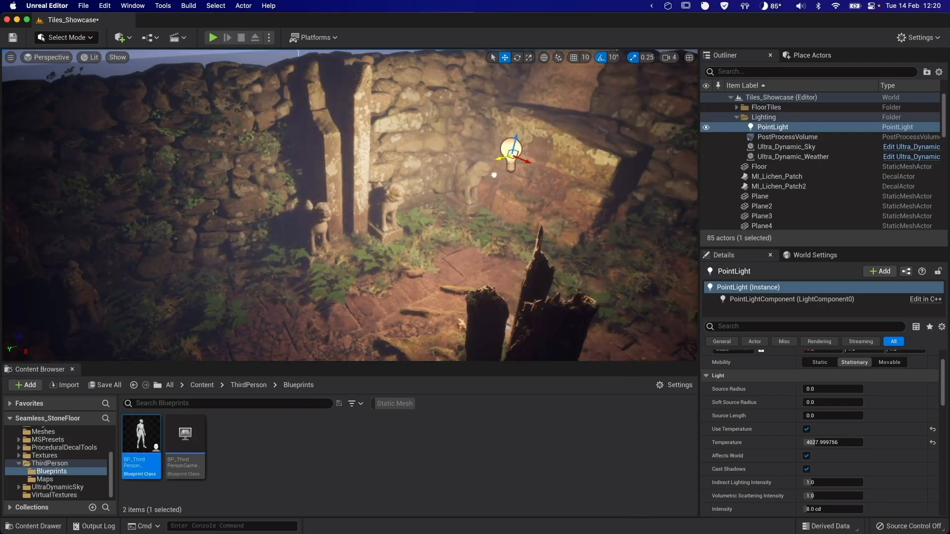
- Set the point light's intensity to about 4.34 cd
{"action": "scroll", "coordinate": [900, 430], "scroll_direction": "down", "scroll_amount": 3}
{"action": "mouse_move", "coordinate": [833, 446]}
{"action": "left_mouse_down"}
{"action": "mouse_move", "coordinate": [811, 446]}
{"action": "mouse_move", "coordinate": [841, 446]}
{"action": "left_mouse_up"}
{"action": "scroll", "coordinate": [812, 448], "scroll_direction": "down", "scroll_amount": 4}
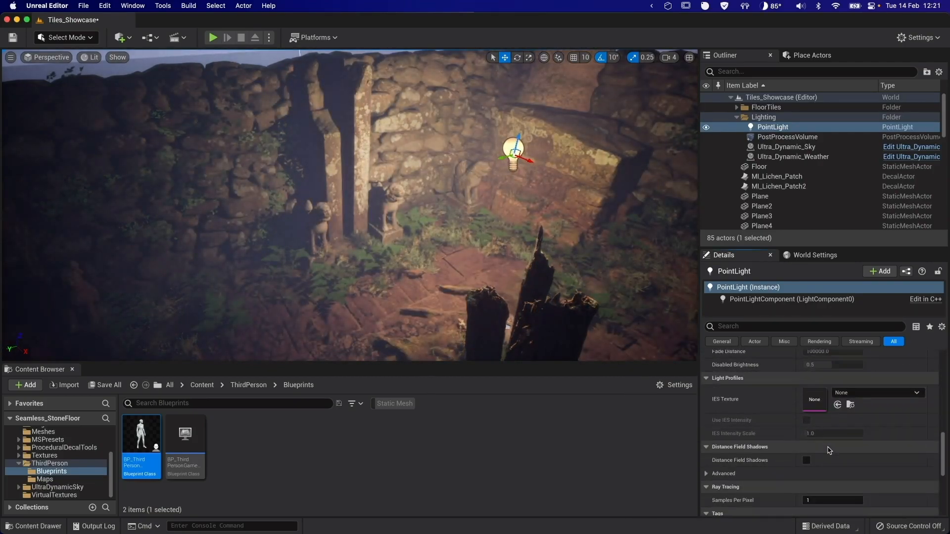
- Disable Use Inverse Squared Falloff in the point light's advanced settings and set Light Falloff Exponent to 16
{"action": "scroll", "coordinate": [775, 446], "scroll_direction": "up", "scroll_amount": 6}
{"action": "scroll", "coordinate": [782, 447], "scroll_direction": "down", "scroll_amount": 3}
{"action": "left_click", "coordinate": [776, 469]}
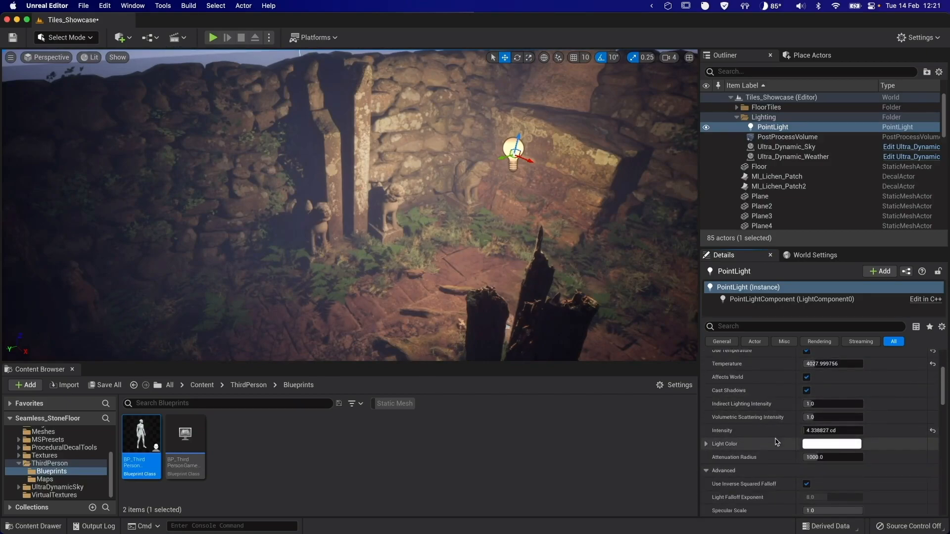
{"action": "scroll", "coordinate": [776, 440], "scroll_direction": "down", "scroll_amount": 4}
{"action": "left_click", "coordinate": [808, 423]}
{"action": "left_click", "coordinate": [807, 422]}
{"action": "left_click", "coordinate": [807, 422]}
{"action": "left_click_drag", "start_coordinate": [821, 435], "coordinate": [861, 434]}
- Play-test the level briefly from the player start and build the level to update its lighting
{"action": "key", "text": "alt+p"}
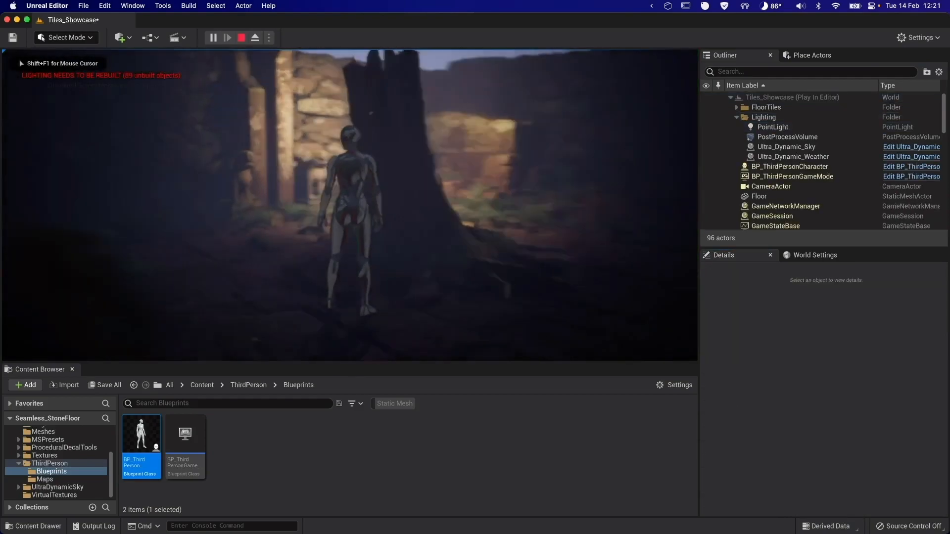
{"action": "key", "text": "Escape"}
{"action": "left_click", "coordinate": [189, 5]}
{"action": "left_click", "coordinate": [195, 31]}
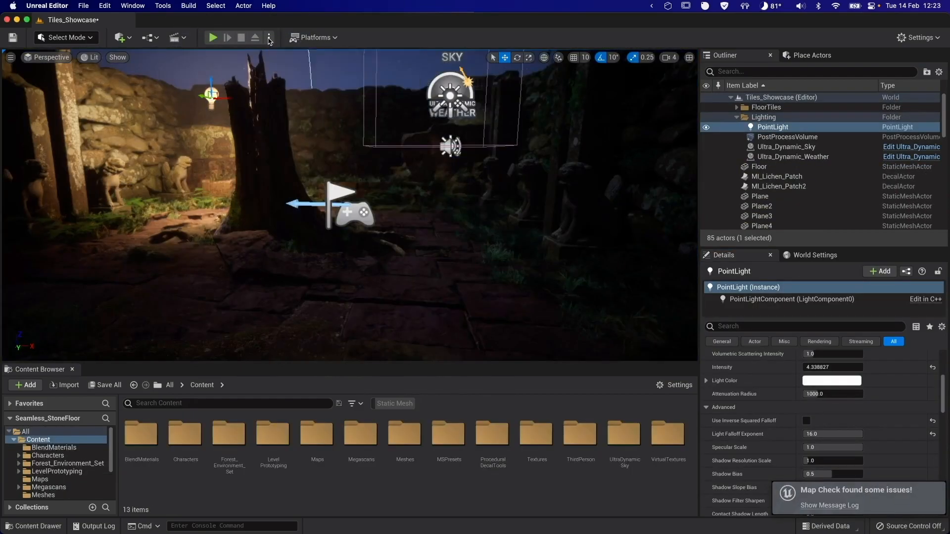
- Play the level in a new editor window and walk the character to the statues lit by the point light
{"action": "left_click", "coordinate": [269, 37]}
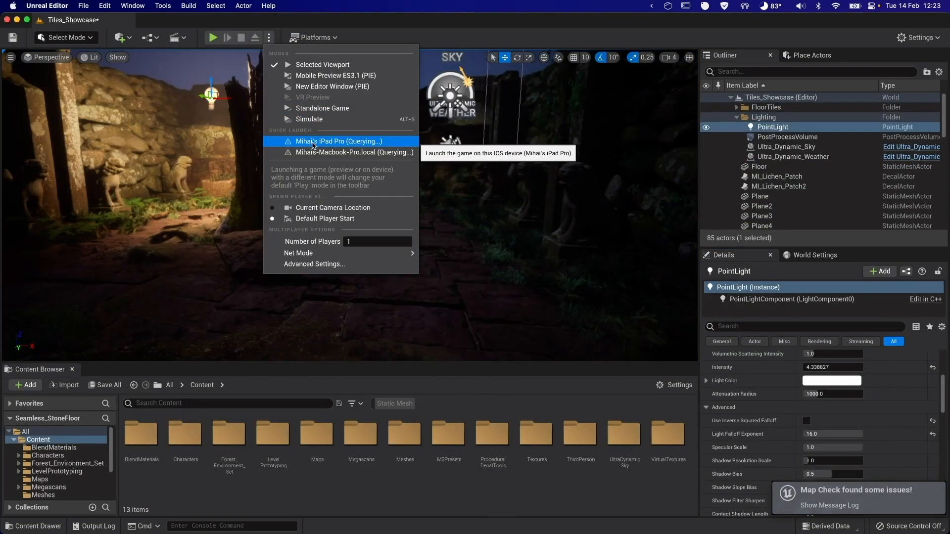
{"action": "left_click", "coordinate": [330, 102]}
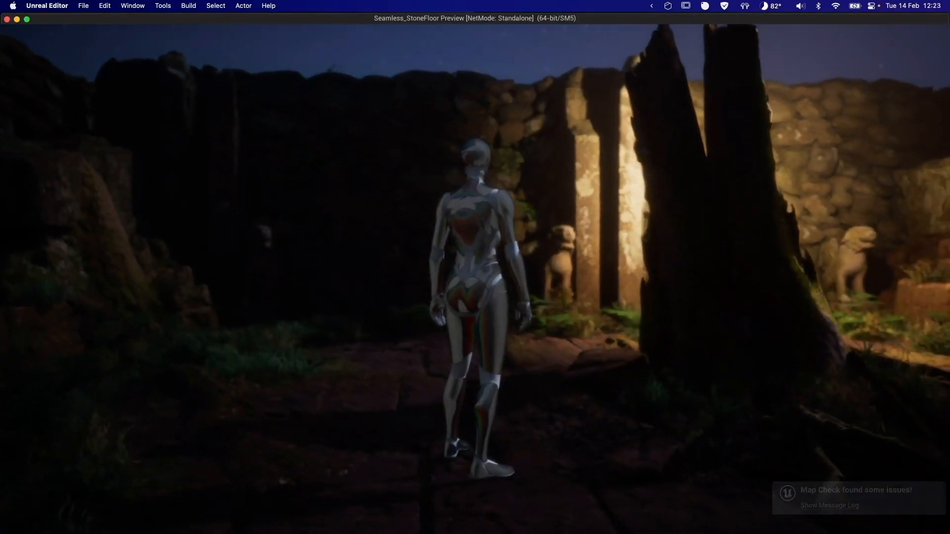
{"action": "key", "text": "w"}
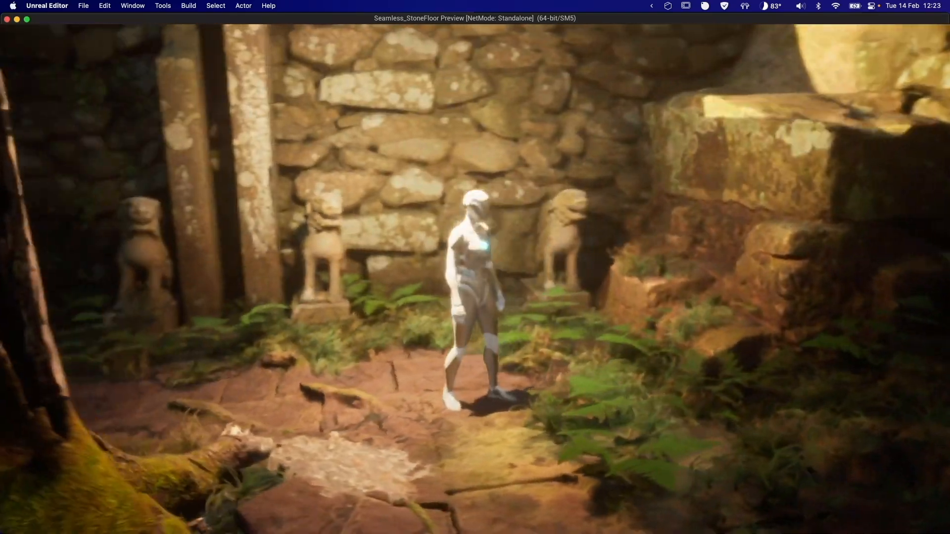
{"action": "key", "text": "Escape"}
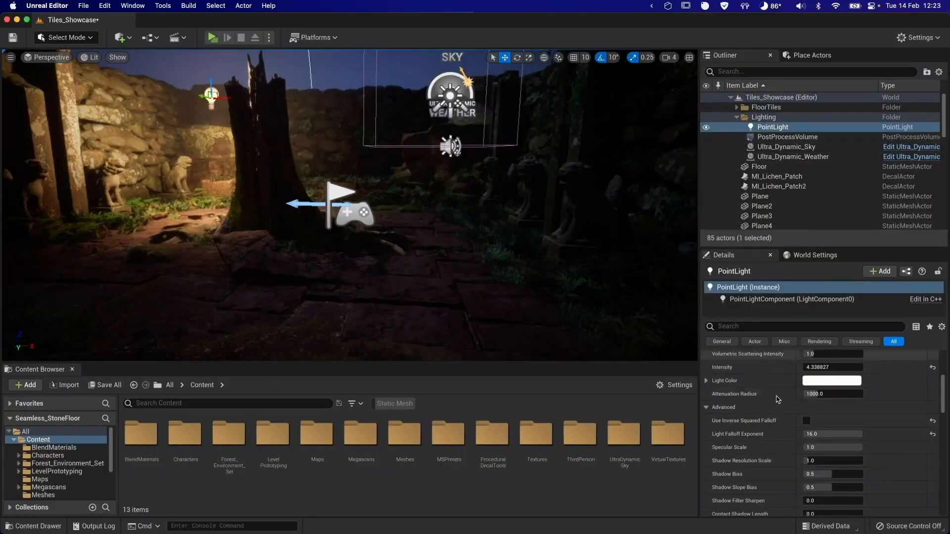
- Review PostProcessVolume's Camera and Depth of Field settings and replay the level, walking around the stump and statues to check focus and lighting
{"action": "left_click", "coordinate": [774, 136]}
{"action": "scroll", "coordinate": [730, 404], "scroll_direction": "up", "scroll_amount": 1}
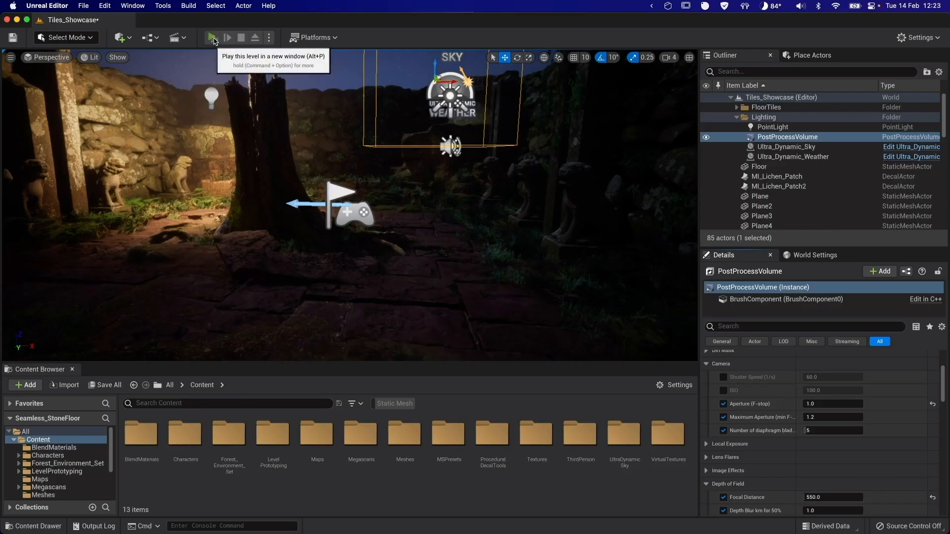
{"action": "left_click", "coordinate": [214, 39]}
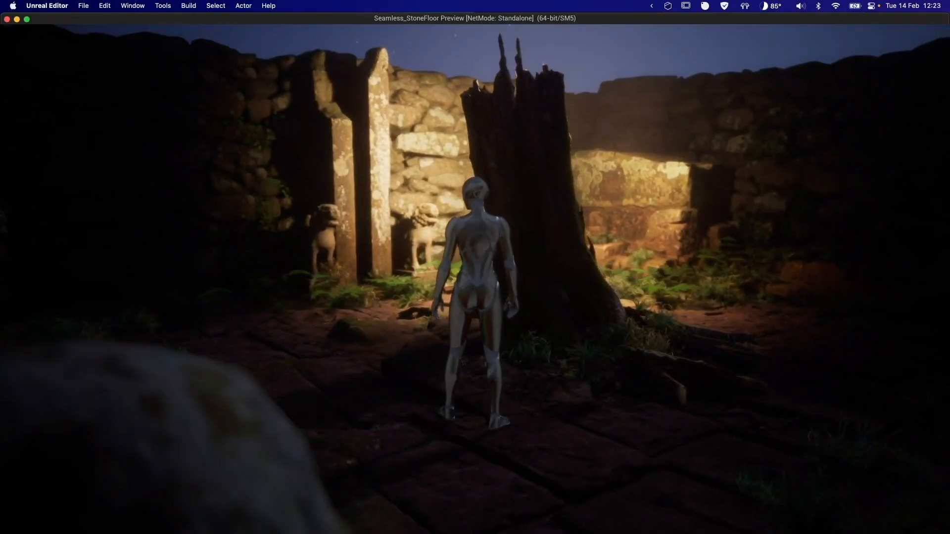
{"action": "key", "text": "a"}
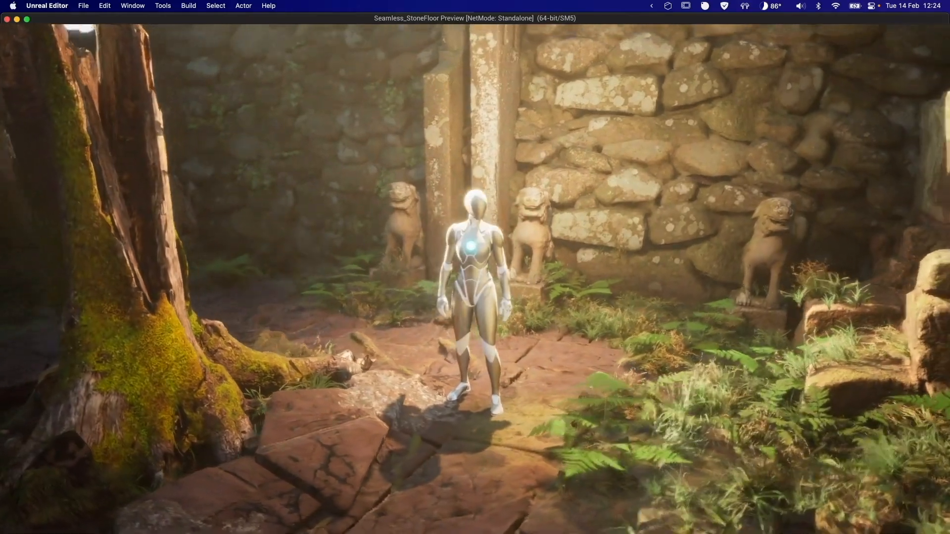
{"action": "key", "text": "w"}
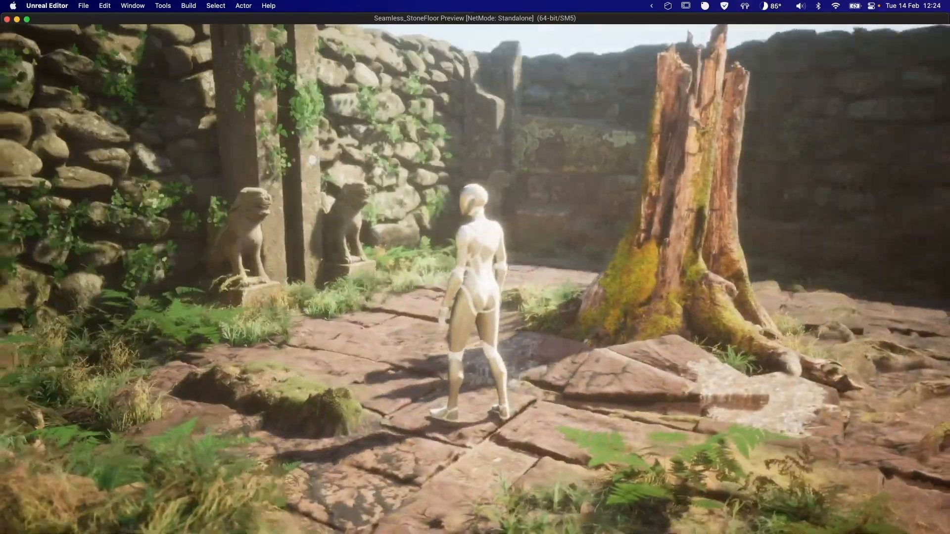
{"action": "key", "text": "a"}
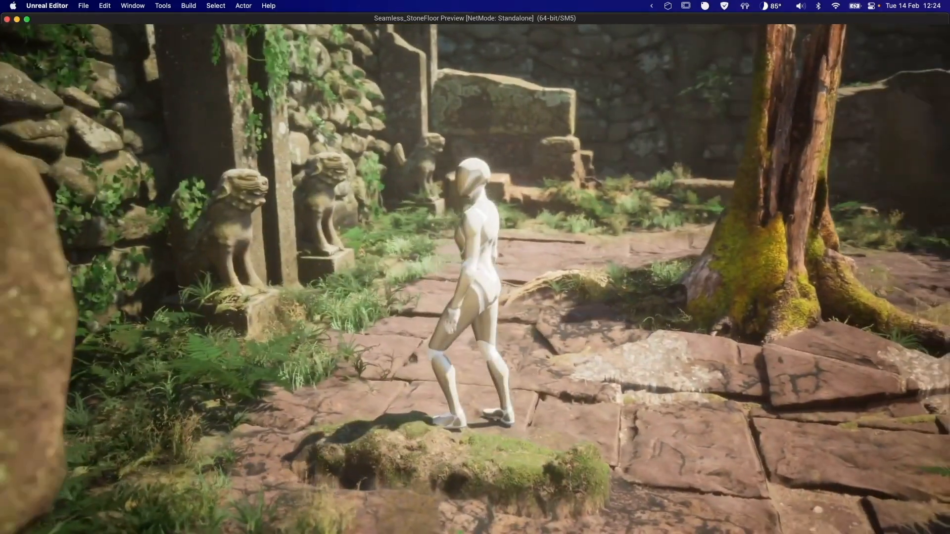
{"action": "key", "text": "w"}
{"action": "key", "text": "w"}
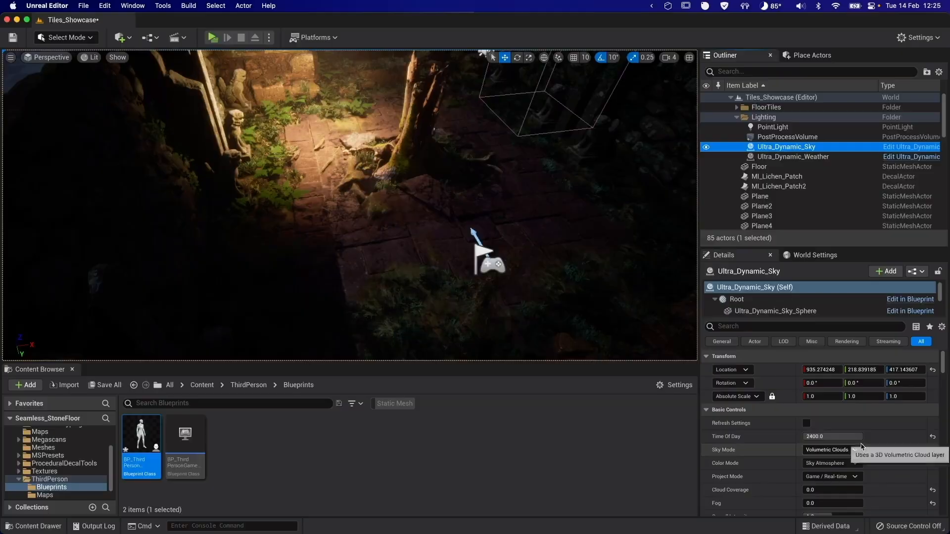
- Set Ultra_Dynamic_Sky's Time Of Day to about 720 and preview the level in a new window
{"action": "left_click_drag", "start_coordinate": [853, 436], "coordinate": [821, 437]}
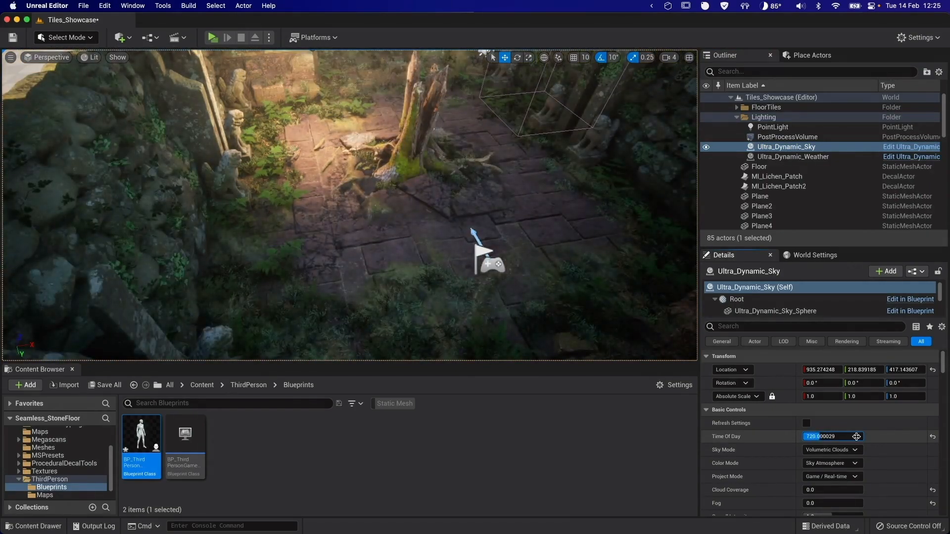
{"action": "left_click", "coordinate": [212, 38]}
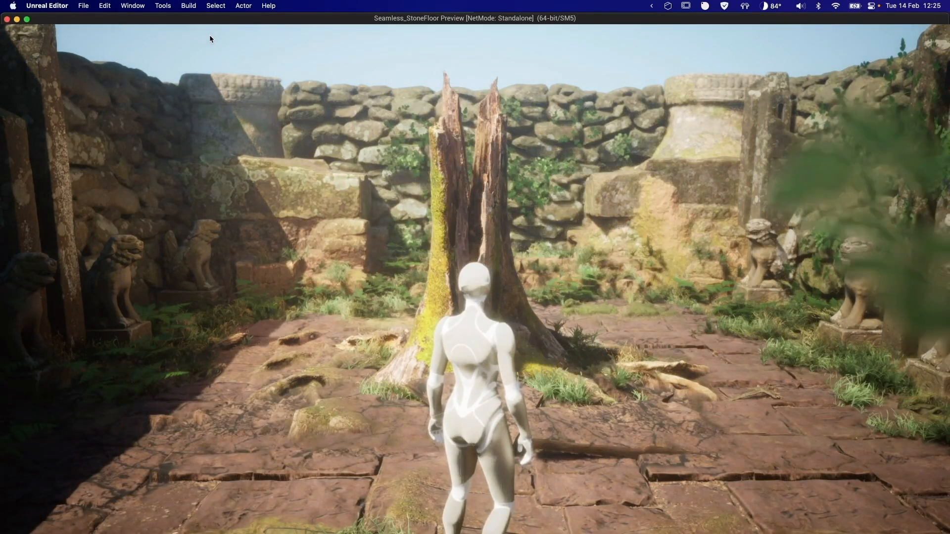
{"action": "key", "text": "Escape"}
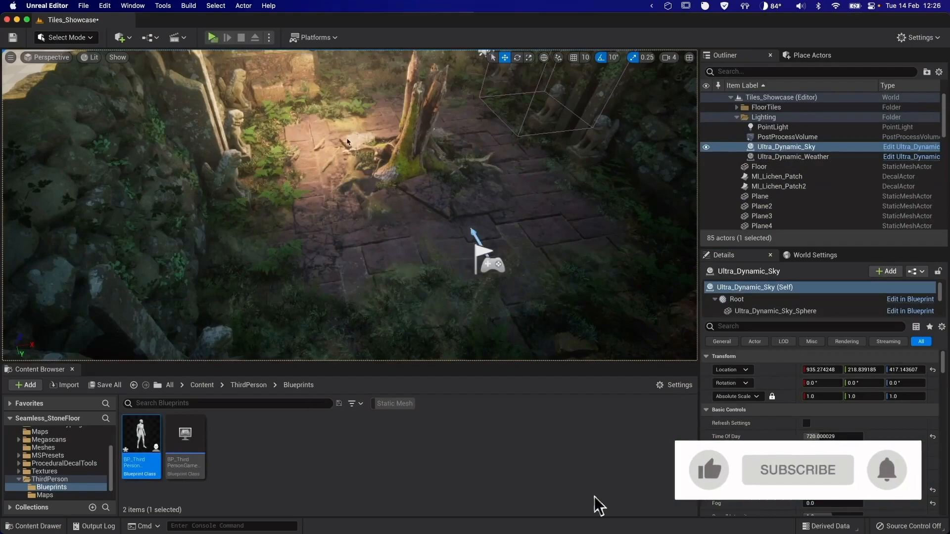
- Move PlayerStart to about X 601, Y 935 on the stone floor, activate the Rotate tool and replay the level
{"action": "left_click", "coordinate": [495, 265]}
{"action": "left_click_drag", "start_coordinate": [499, 276], "coordinate": [523, 262]}
{"action": "key", "text": "e"}
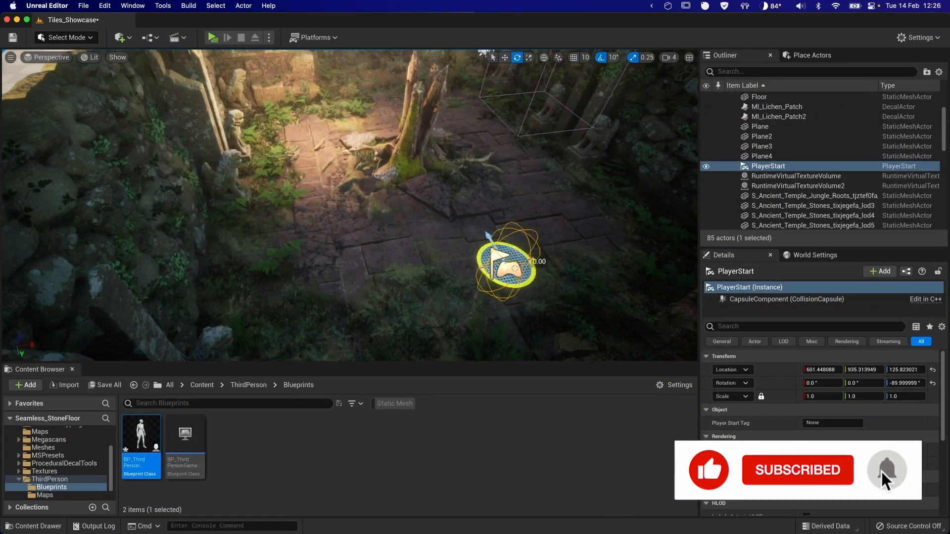
{"action": "left_click", "coordinate": [212, 38]}
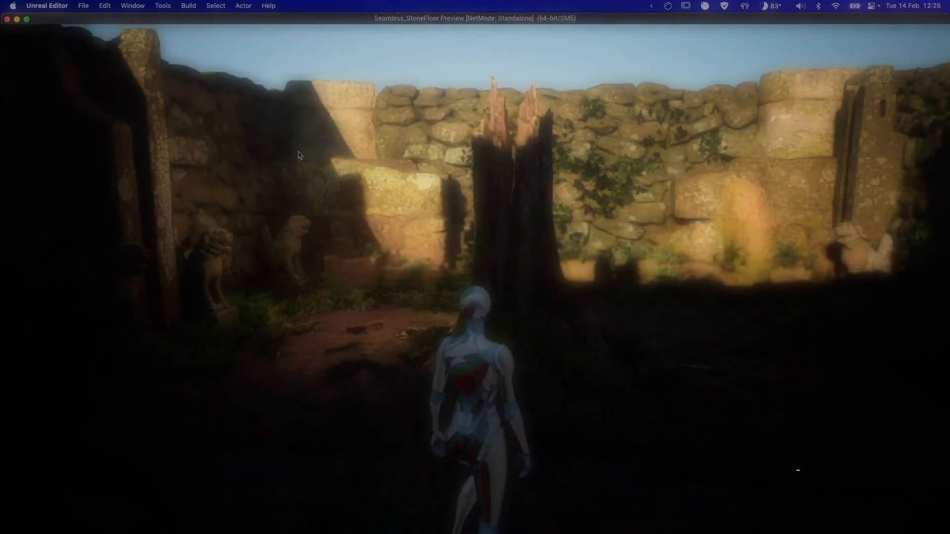